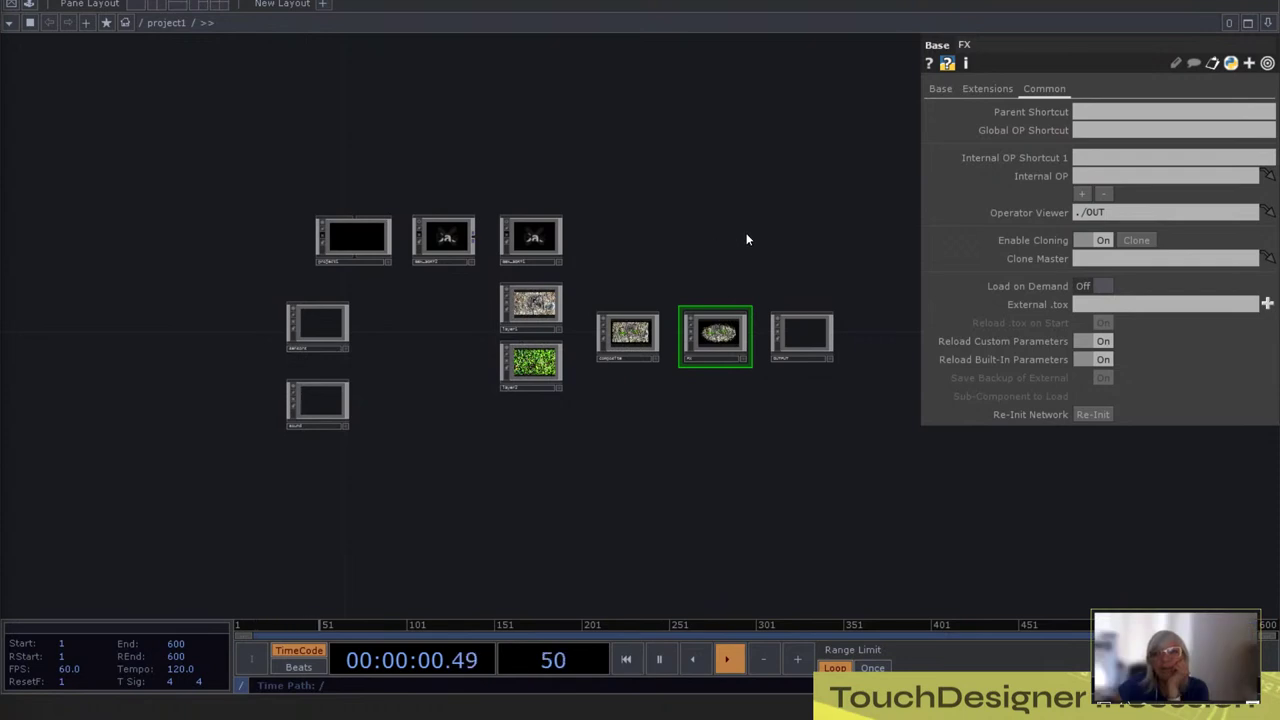
Step: Enter the network of the layer1 base from the project1 level
scroll(677, 197, up, 5)
drag(624, 201, 551, 180)
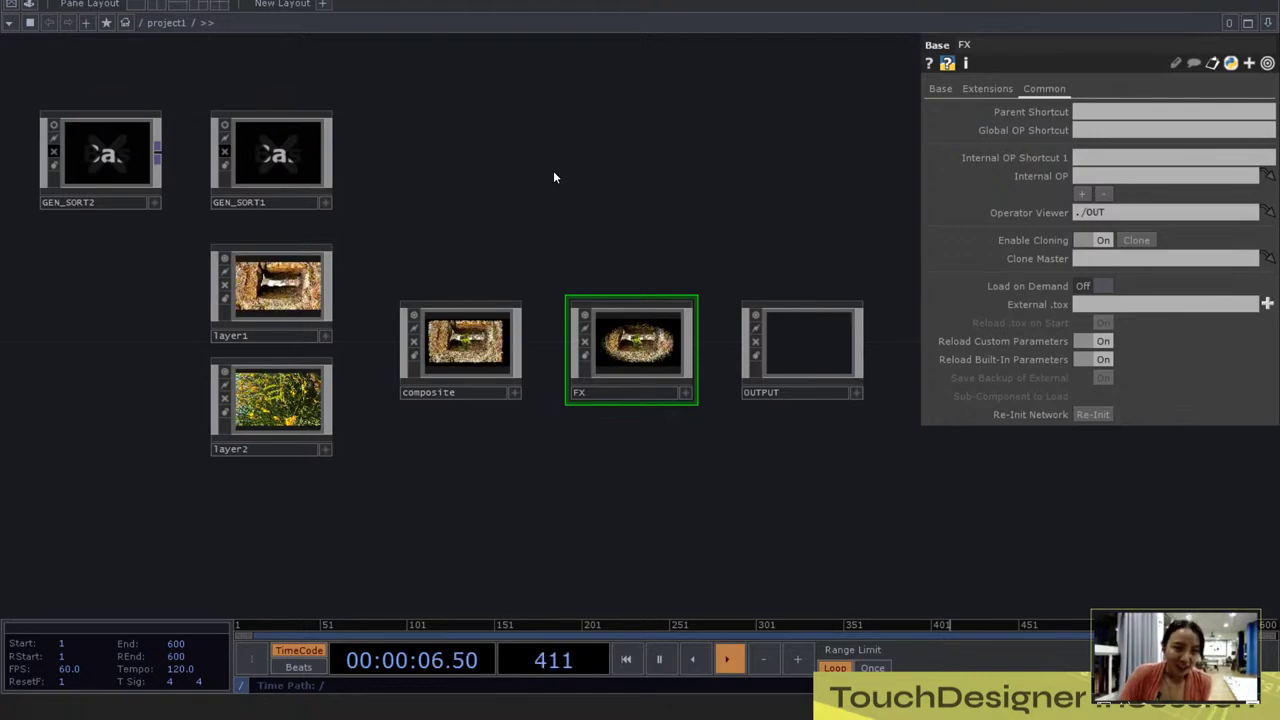
scroll(264, 340, up, 6)
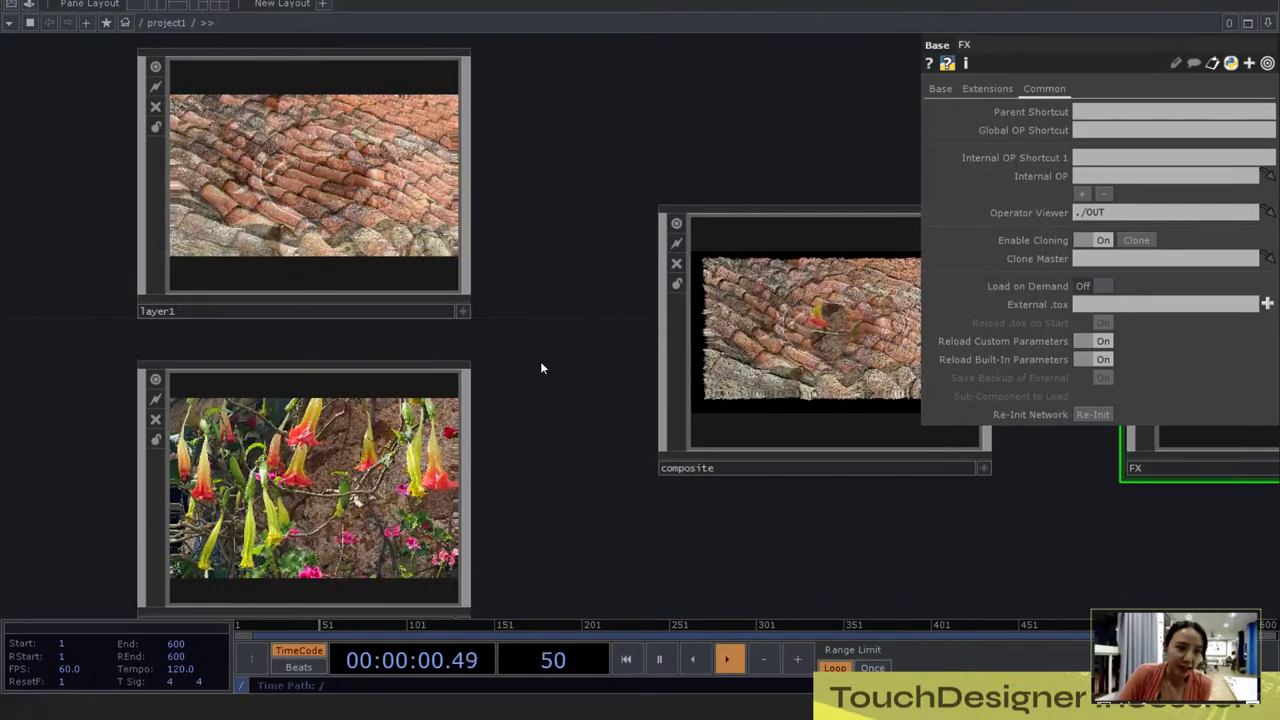
drag(540, 361, 545, 349)
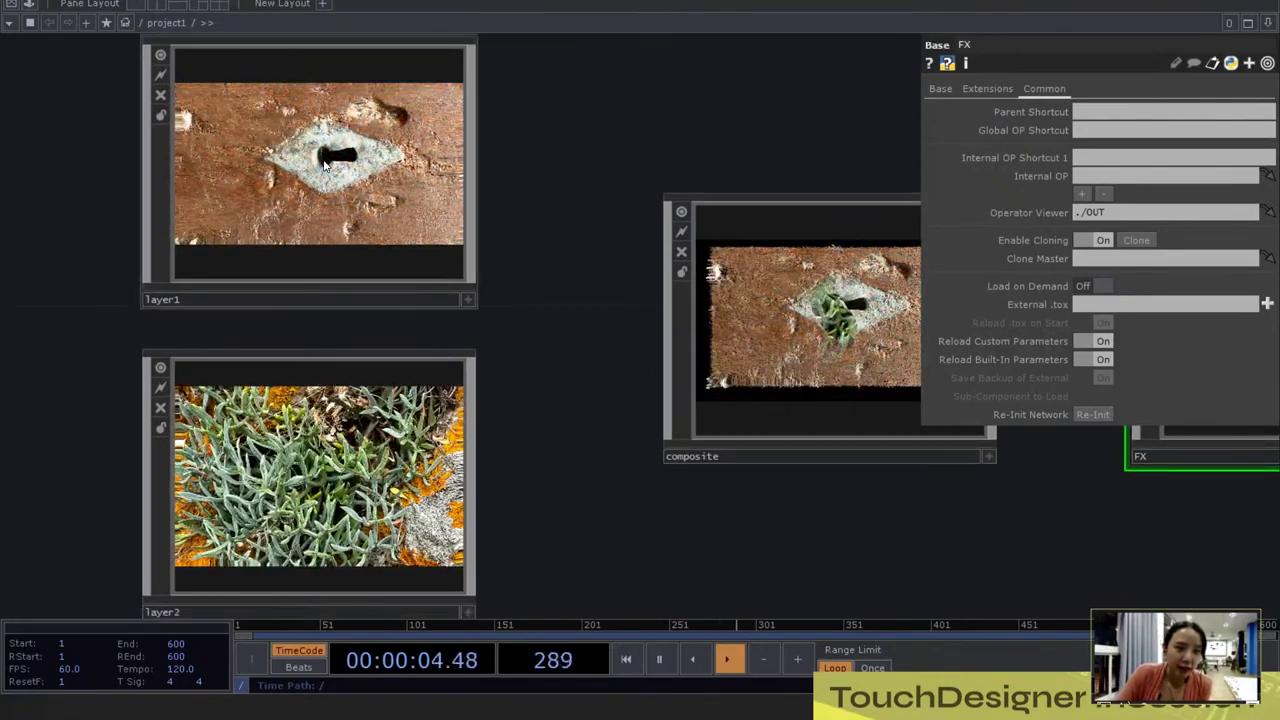
click(152, 133)
key(i)
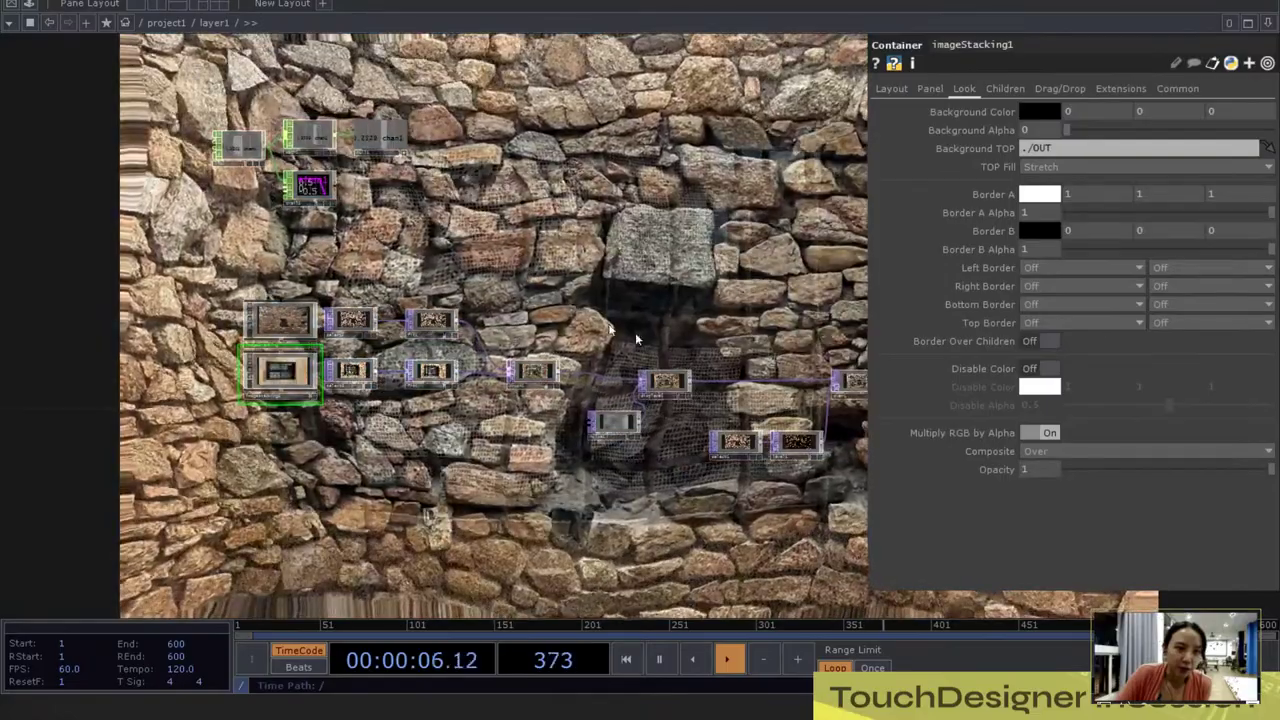
Step: Turn off the background display of the out operator in the layer1 network
drag(636, 339, 472, 295)
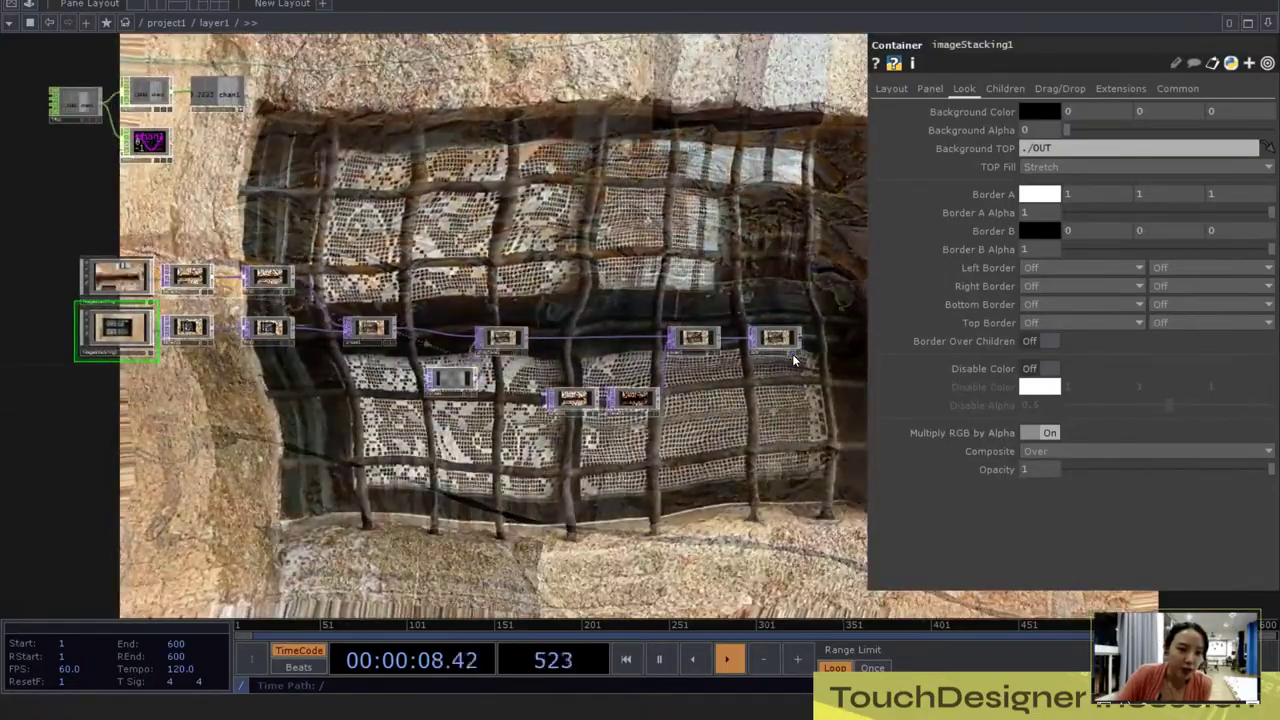
click(795, 355)
drag(668, 451, 721, 456)
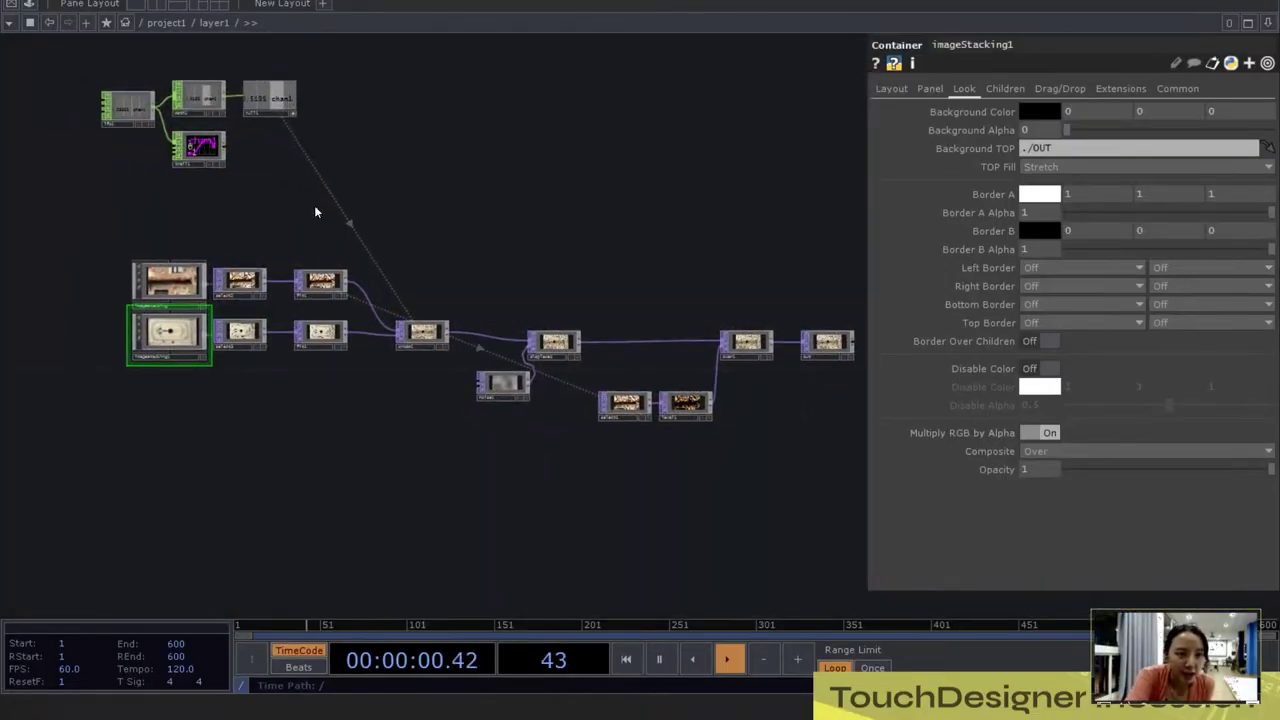
Step: Look over the network inside the imageStacking container and return to the layer1 network
scroll(127, 287, up, 8)
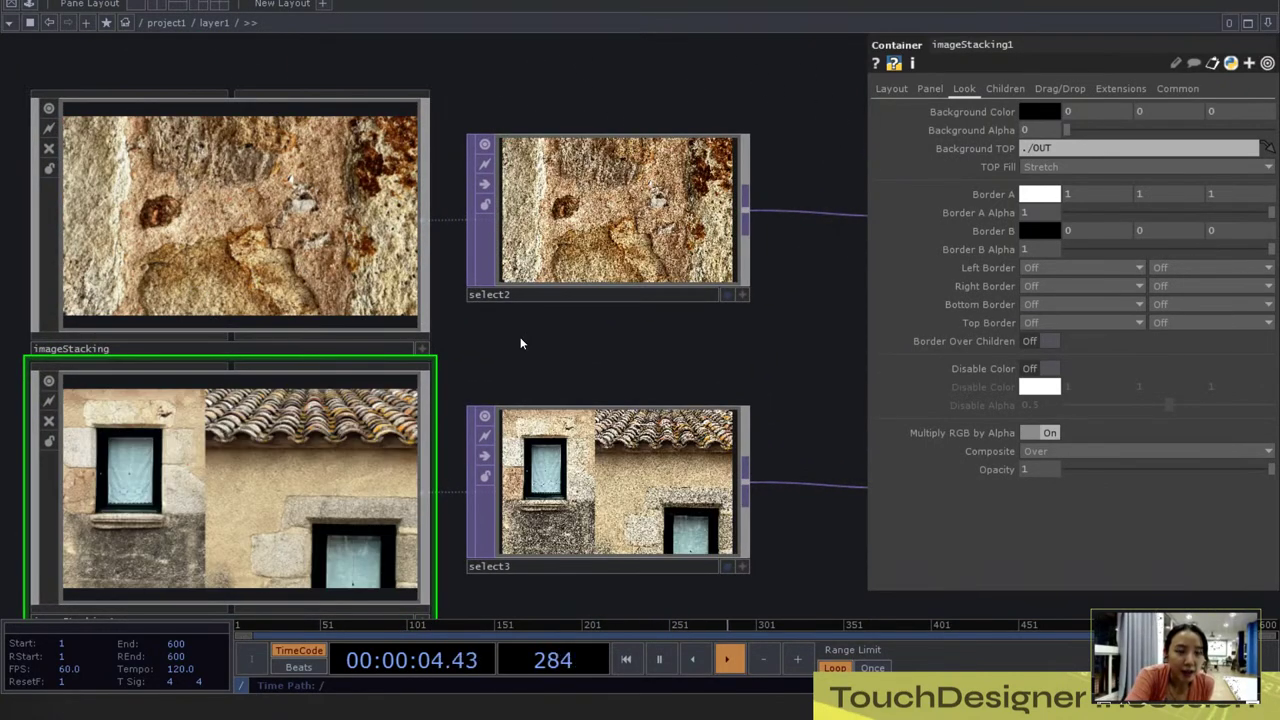
drag(520, 343, 548, 303)
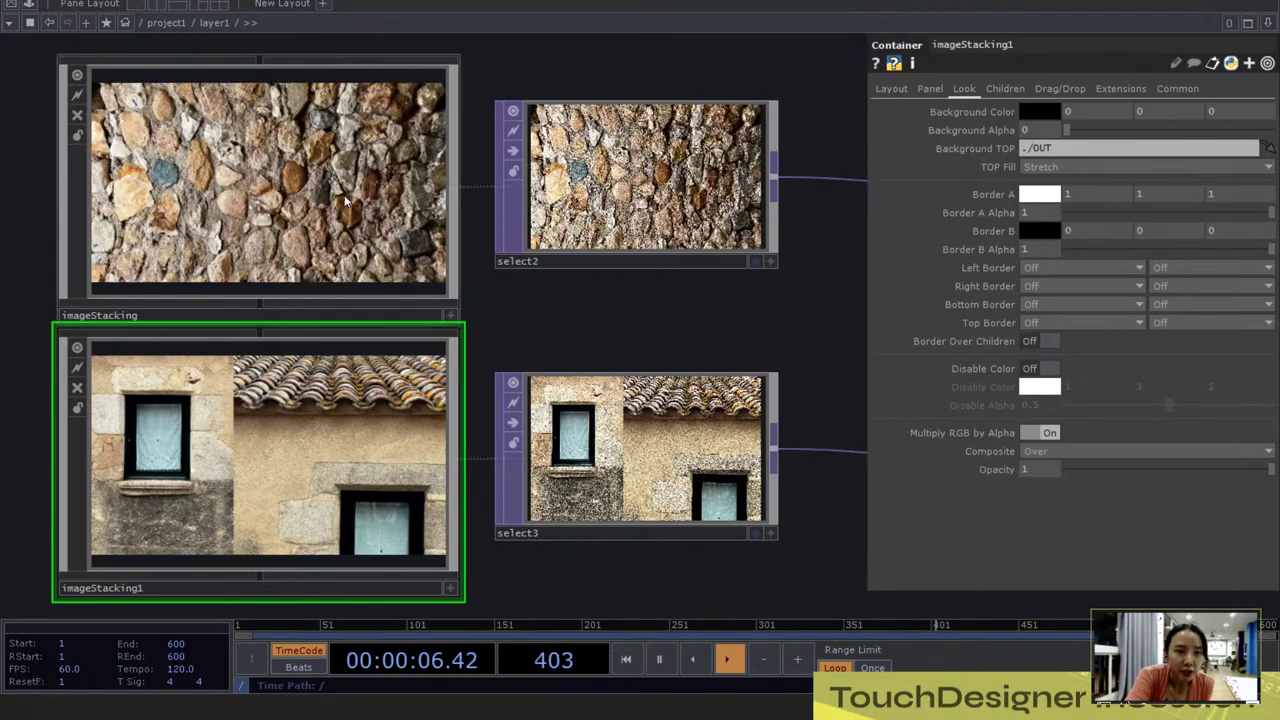
click(345, 201)
key(i)
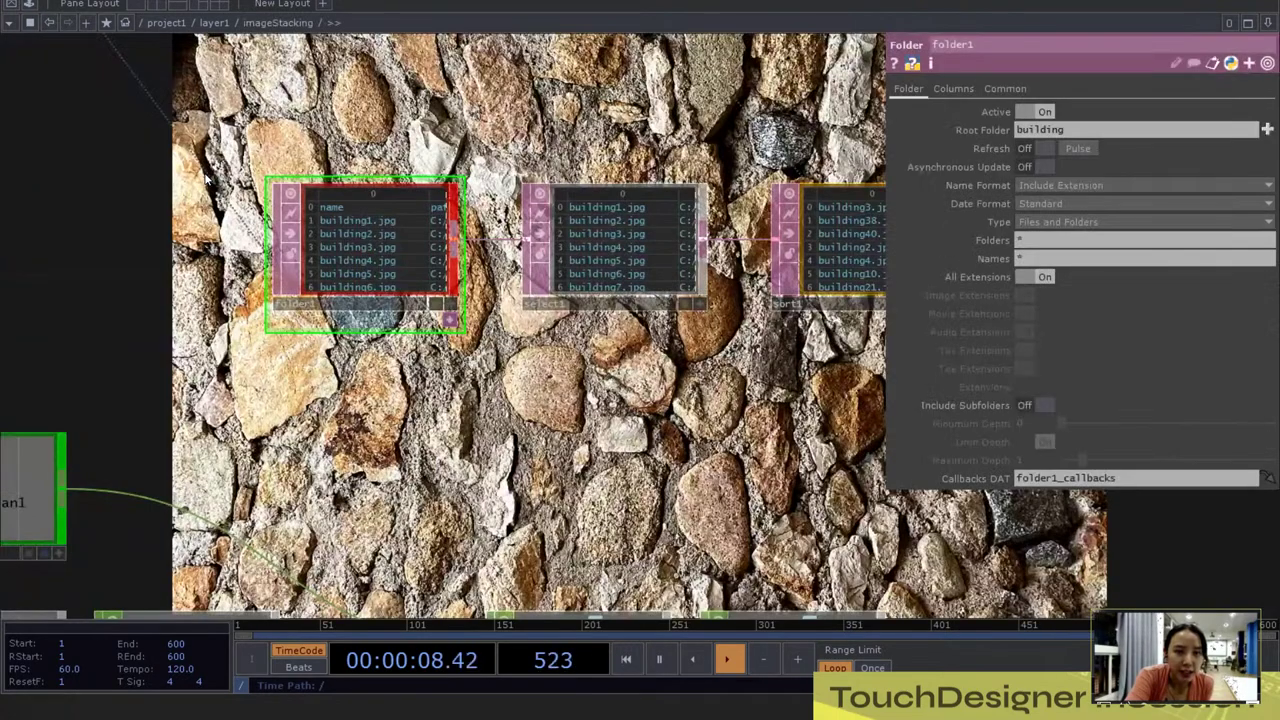
scroll(458, 302, down, 6)
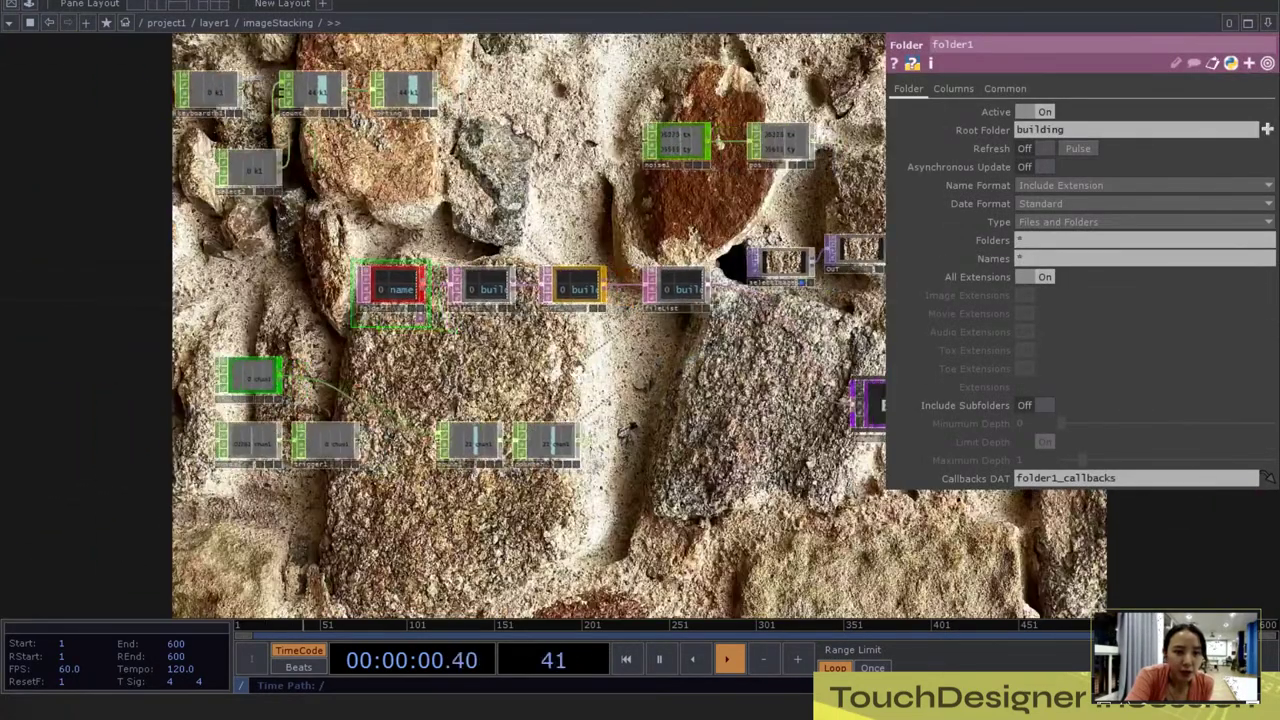
key(u)
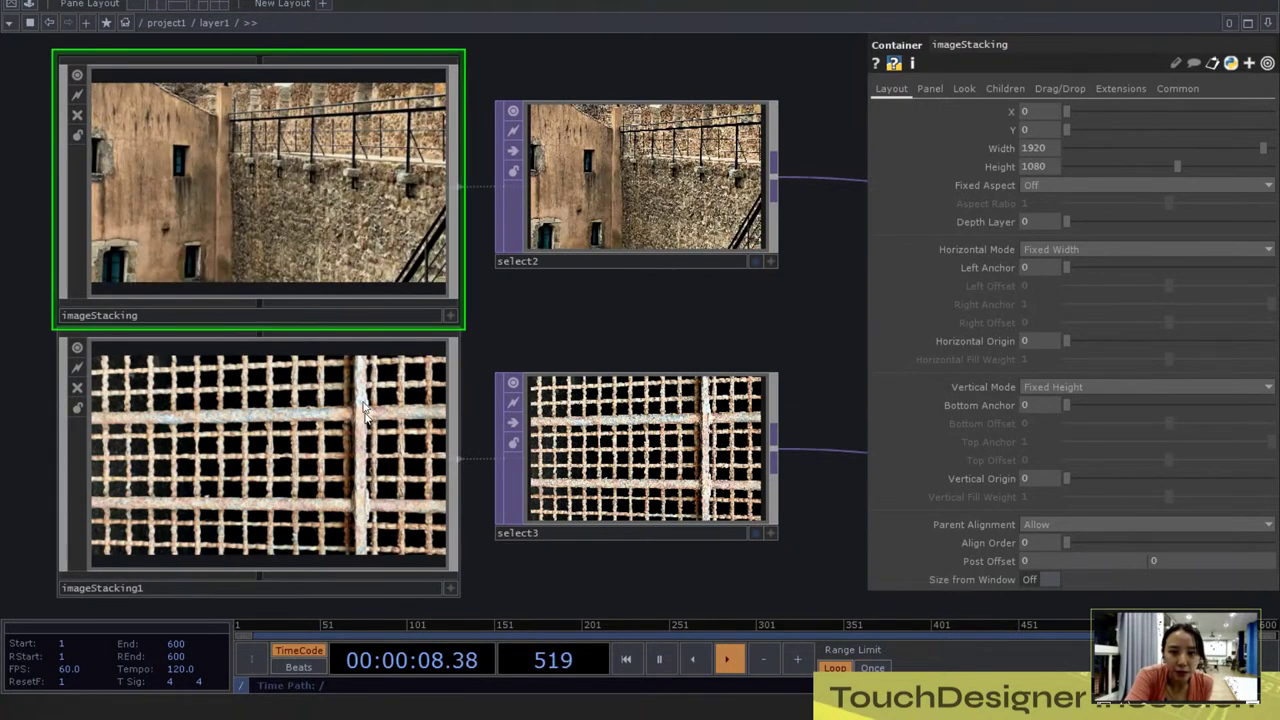
Step: Reopen the imageStacking container, turn off the background display of its selectImages operator, and go back up to layer1
key(i)
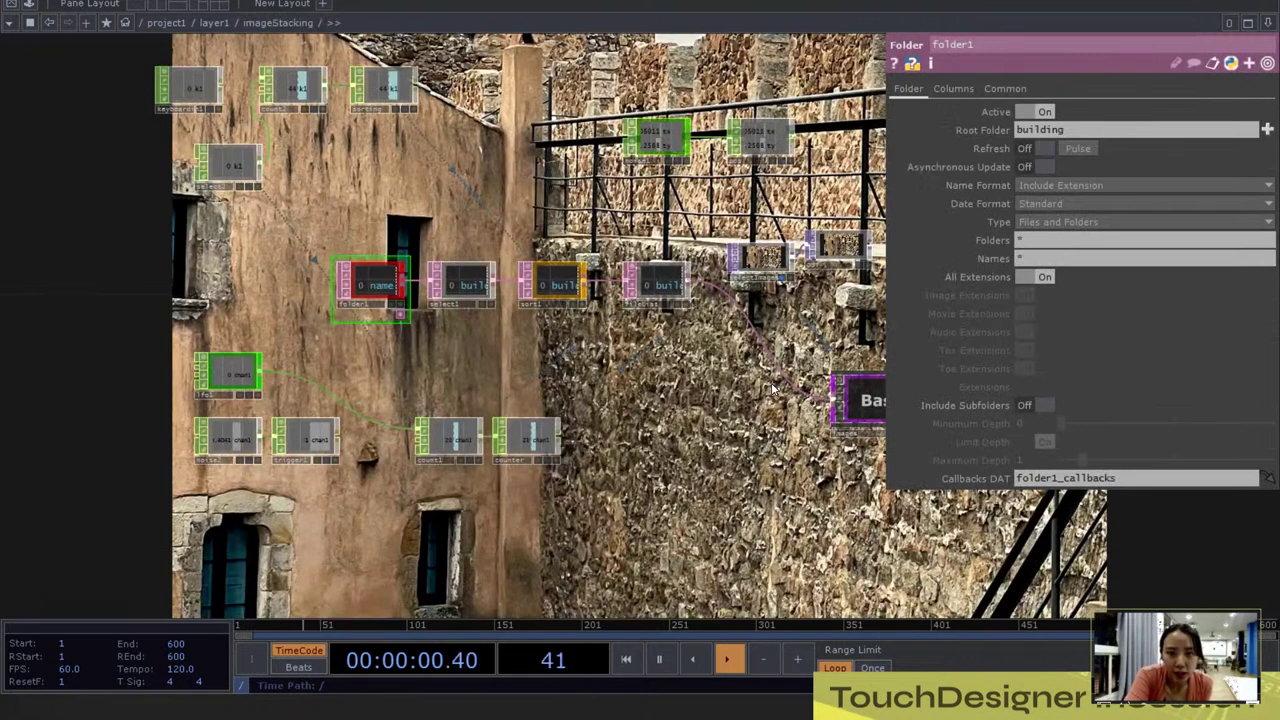
drag(544, 373, 452, 368)
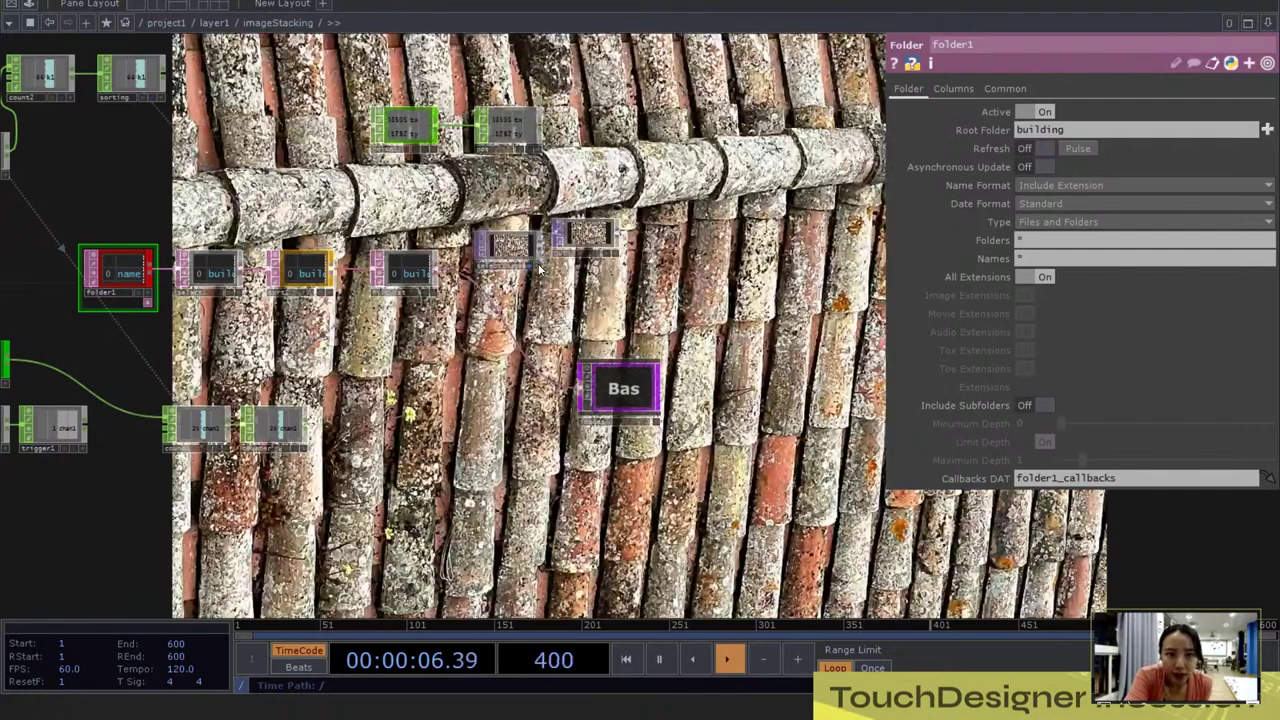
click(529, 266)
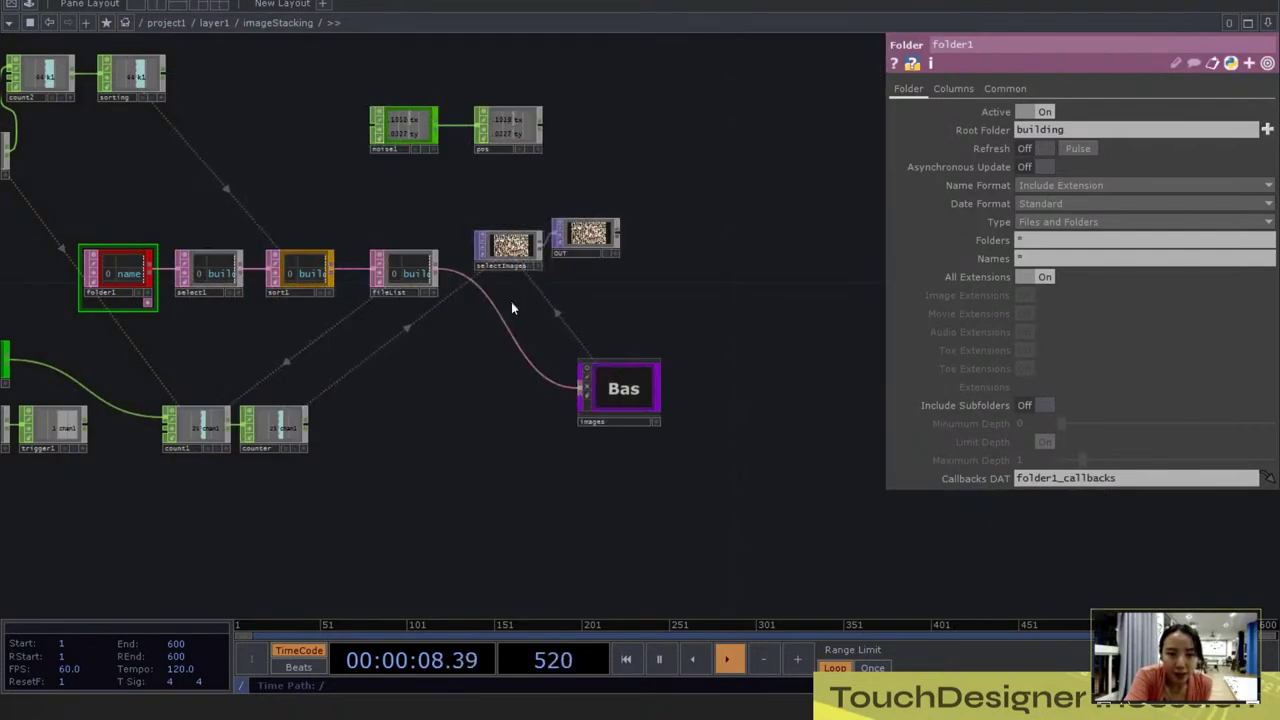
drag(514, 309, 674, 334)
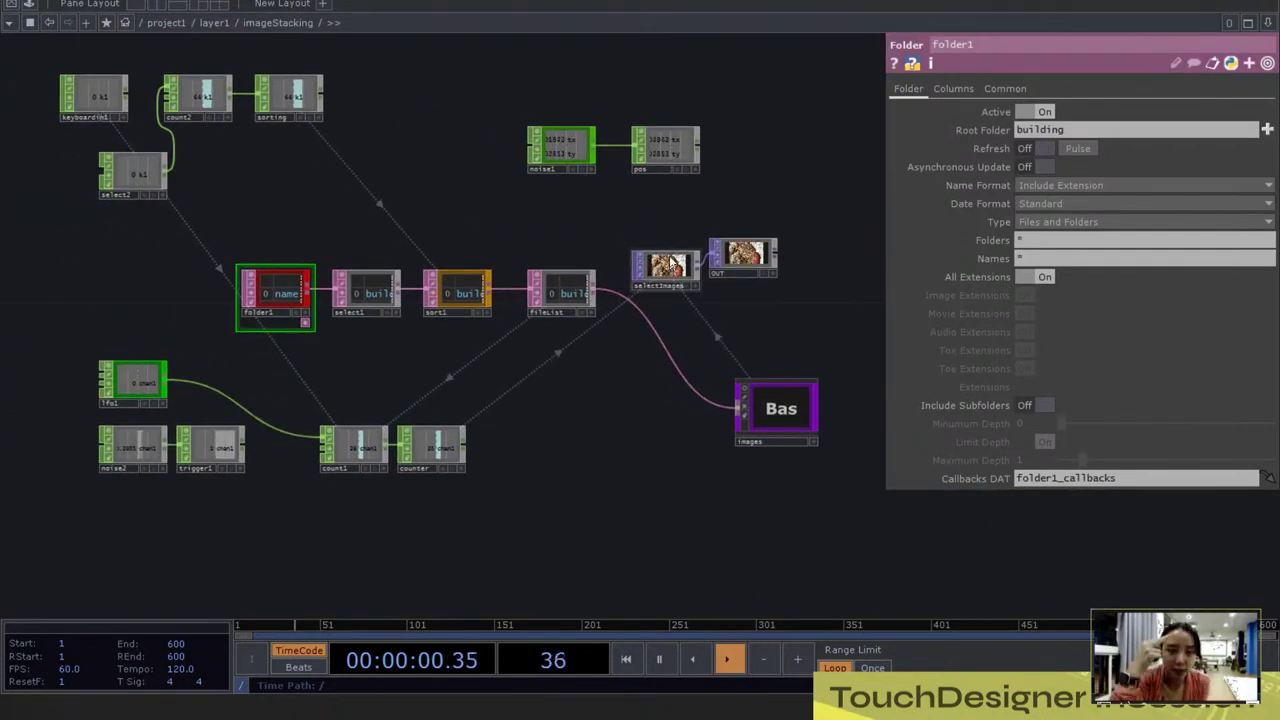
key(u)
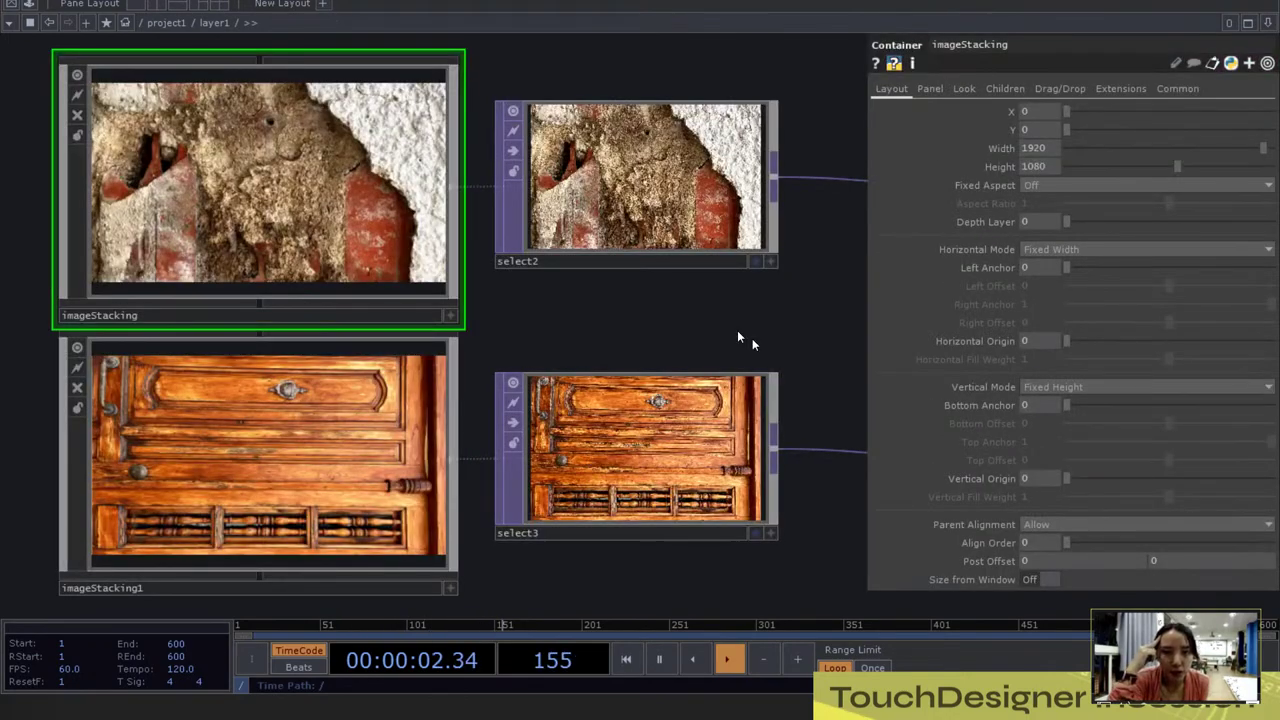
Step: Examine the Cross parameter of cross1 and the LFO, math and null chain that drives it
scroll(313, 333, down, 5)
scroll(590, 388, up, 5)
click(503, 297)
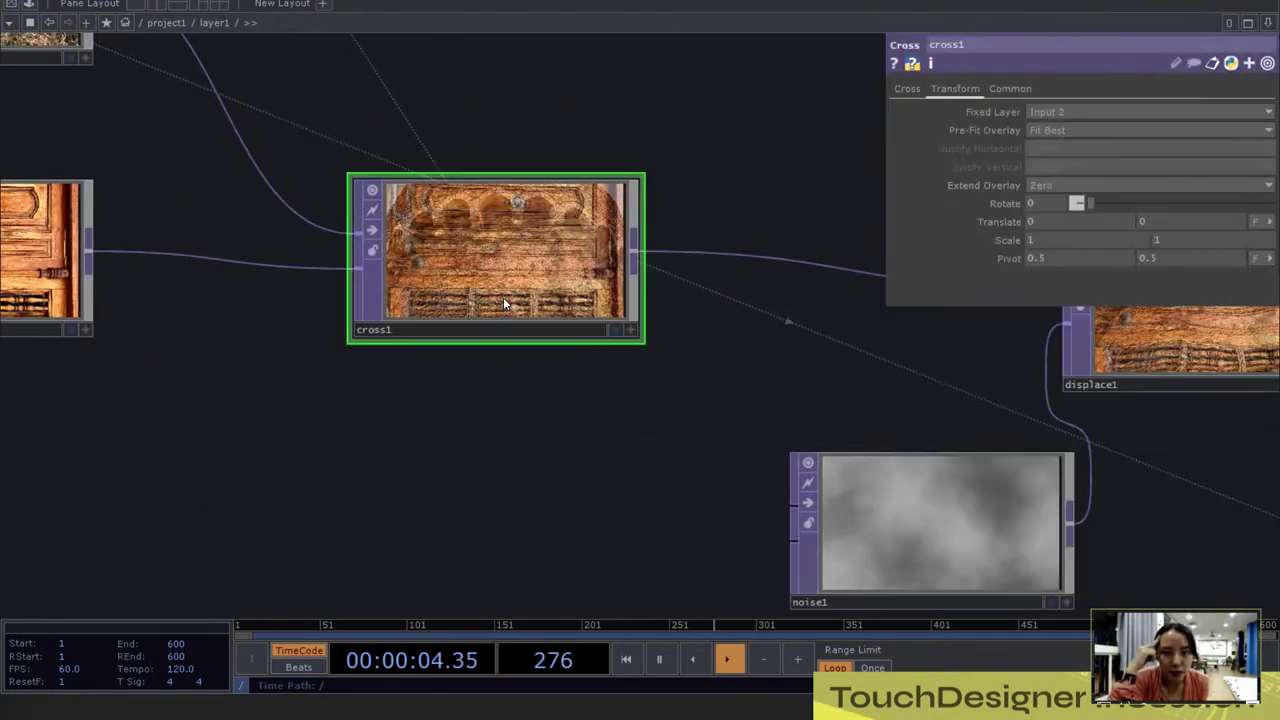
drag(486, 443, 520, 495)
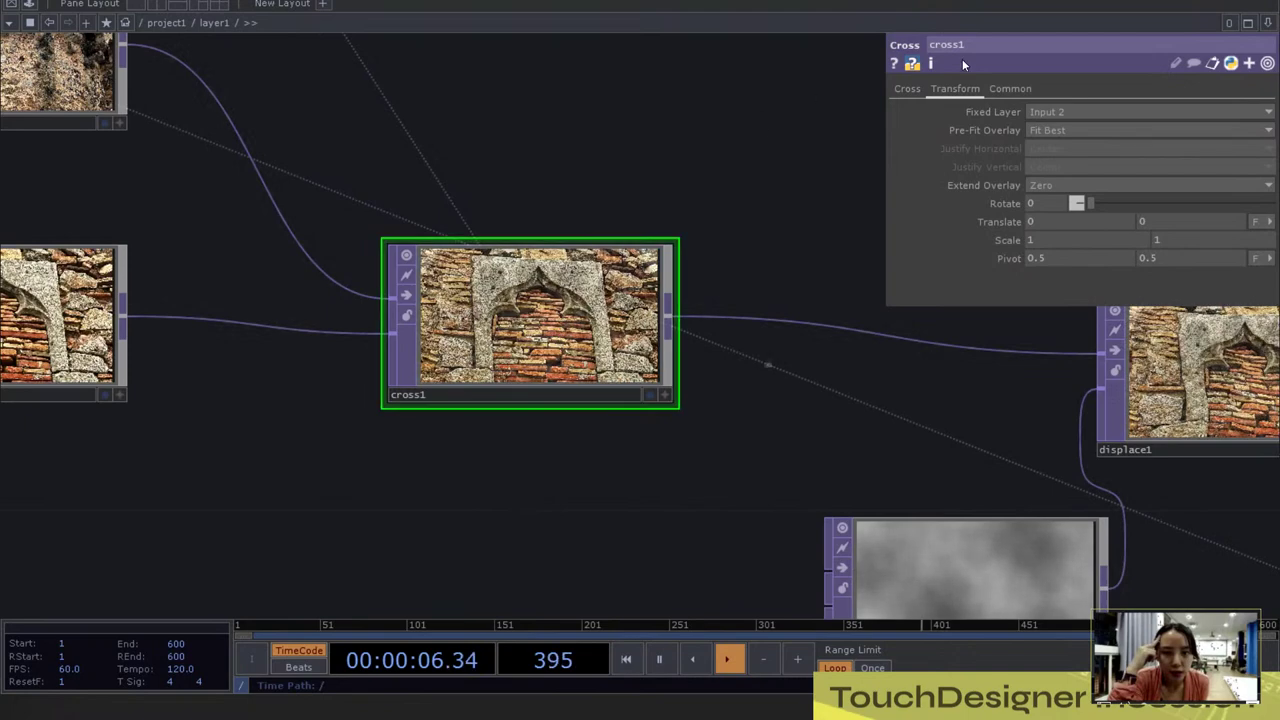
click(905, 89)
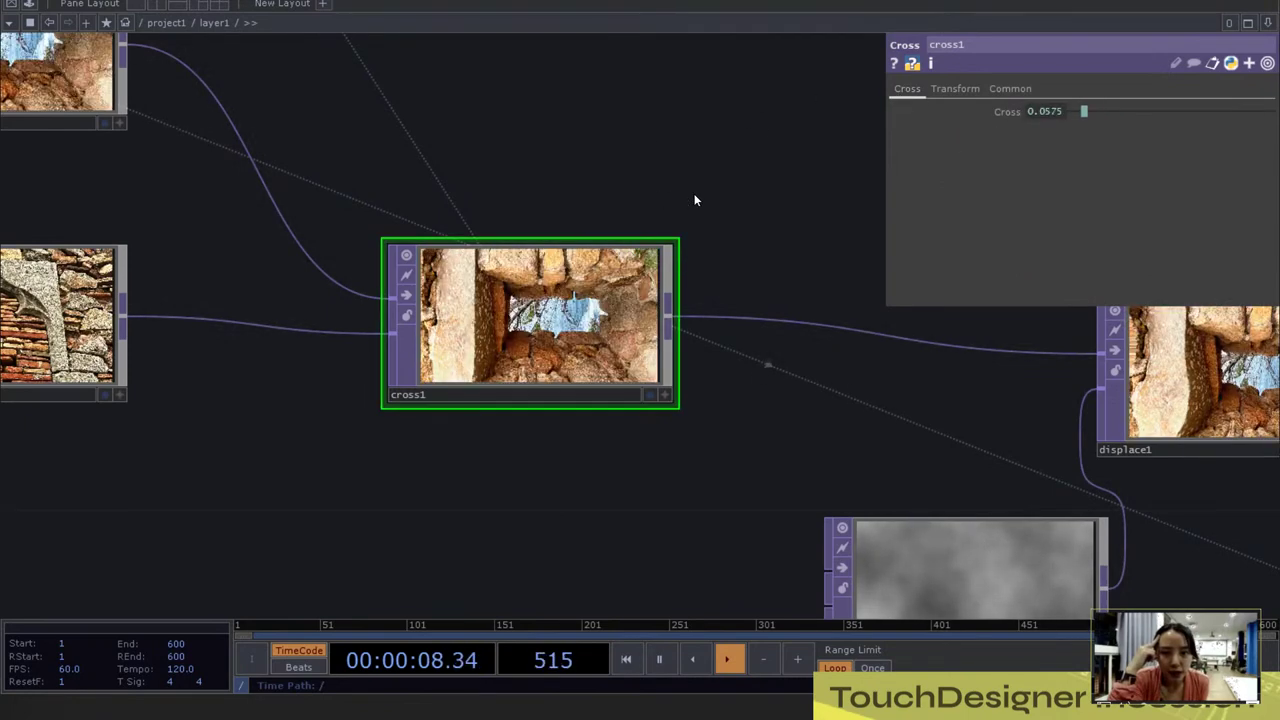
scroll(797, 358, down, 5)
scroll(358, 140, up, 3)
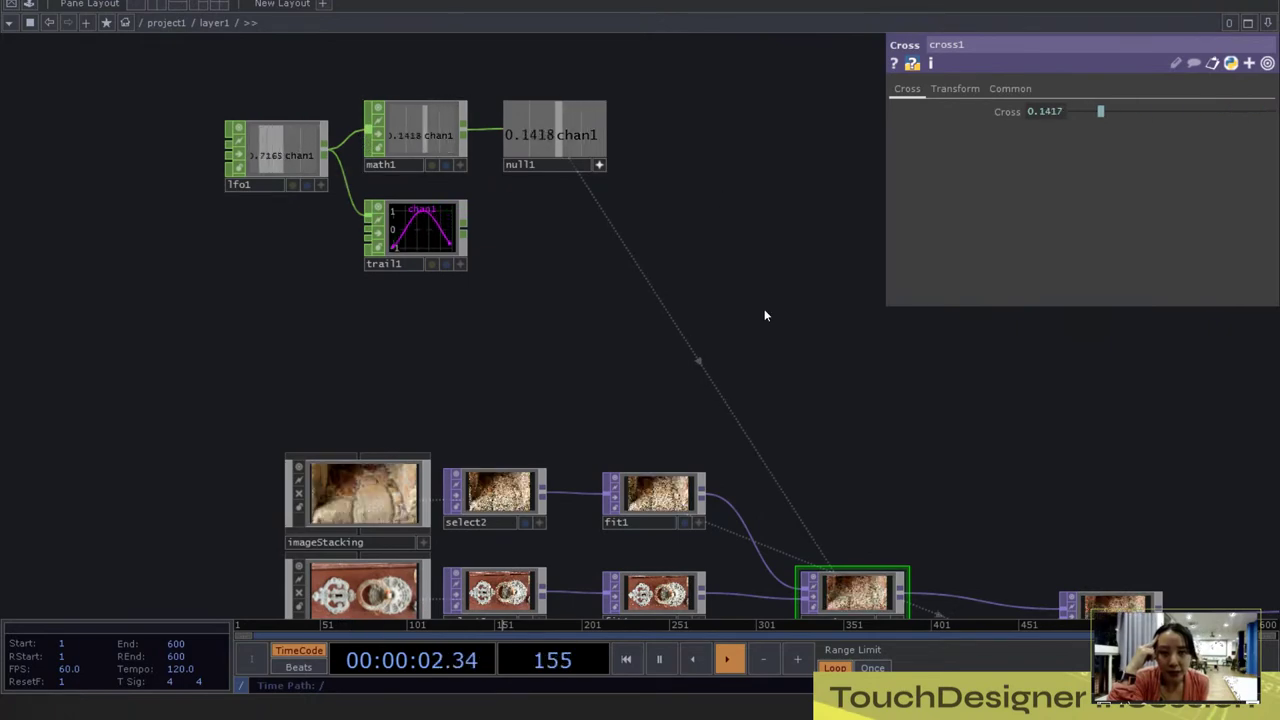
Step: Display the displacement parameters of the displace1 operator
drag(806, 389, 457, 118)
drag(800, 251, 555, 120)
scroll(488, 197, up, 3)
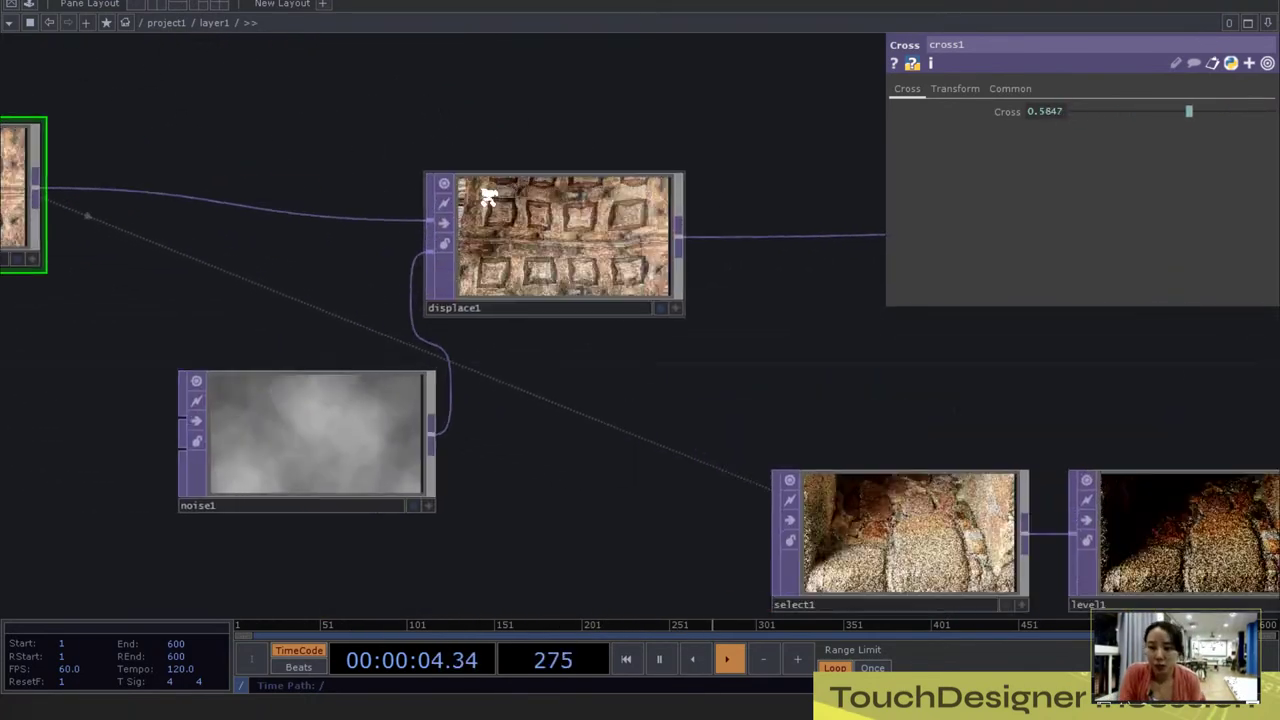
scroll(560, 225, up, 2)
click(600, 225)
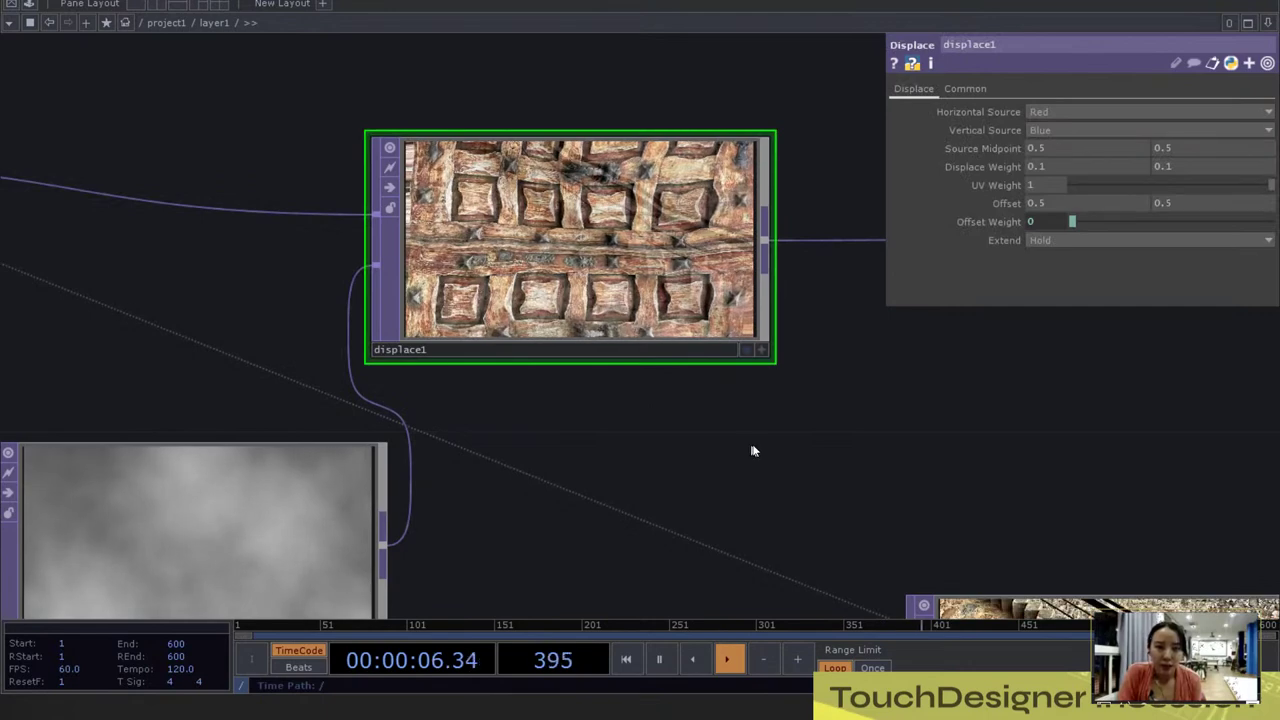
Step: Move the displace1 node farther to the right of the noise1 node
drag(751, 440, 674, 380)
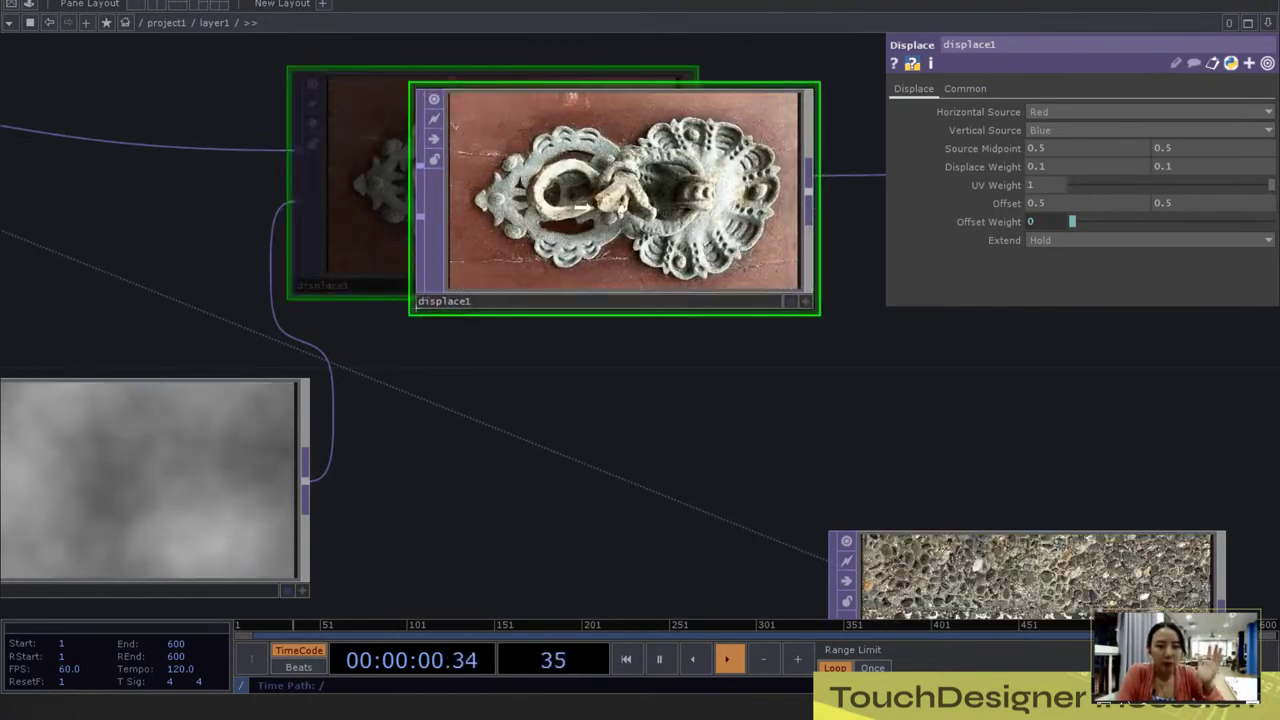
scroll(490, 210, down, 2)
drag(785, 316, 690, 324)
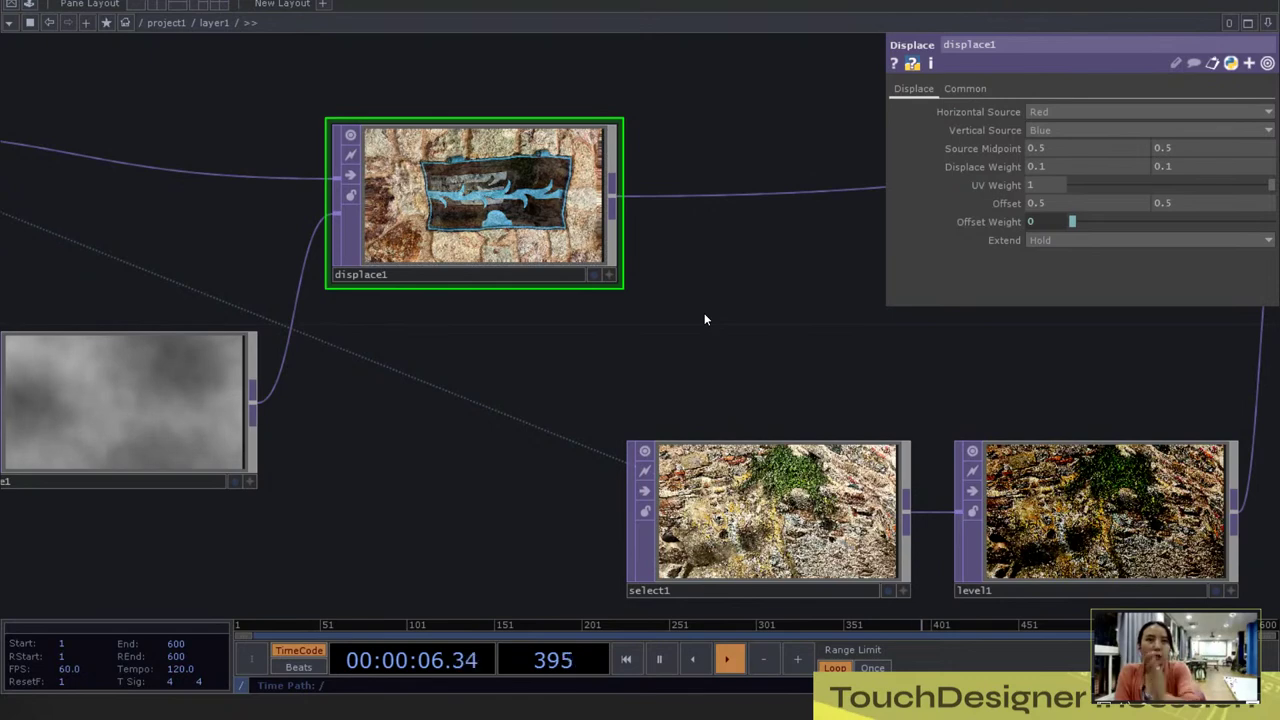
Step: Review the select1, level1, over1 and out chain of layer1, and return to the project1 network
drag(716, 315, 503, 294)
scroll(570, 305, down, 3)
scroll(567, 312, down, 2)
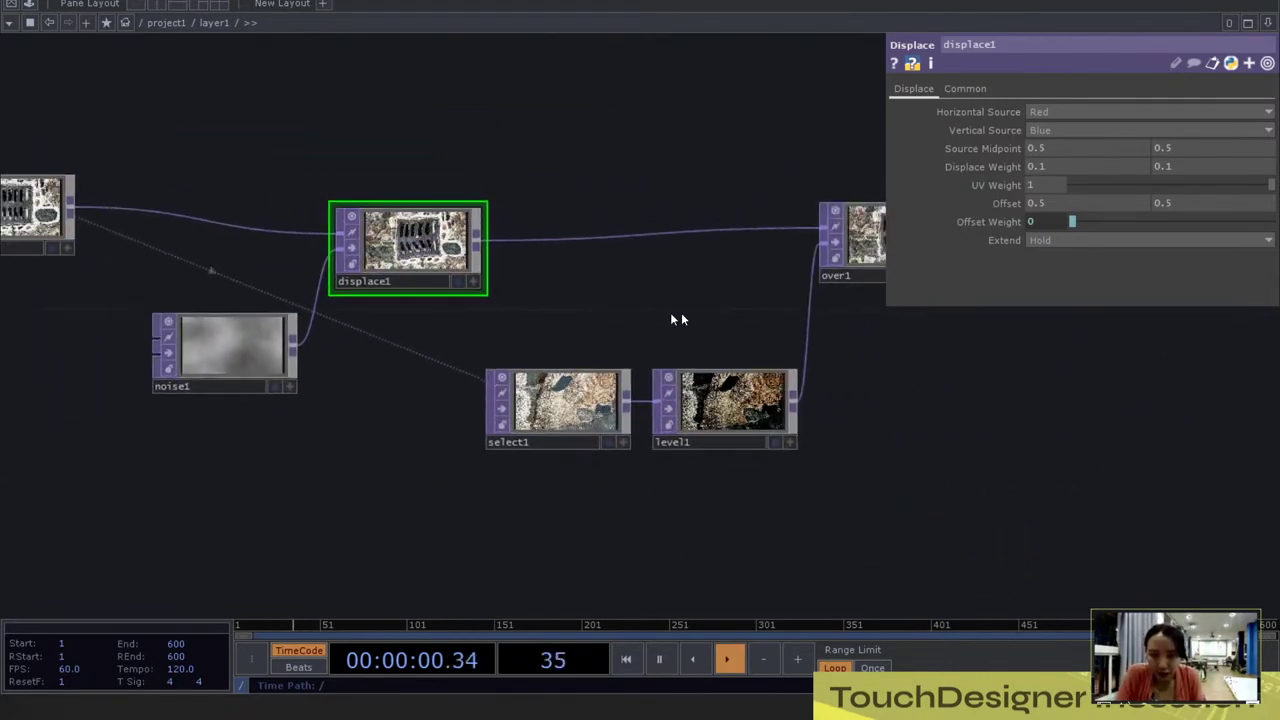
drag(837, 374, 613, 401)
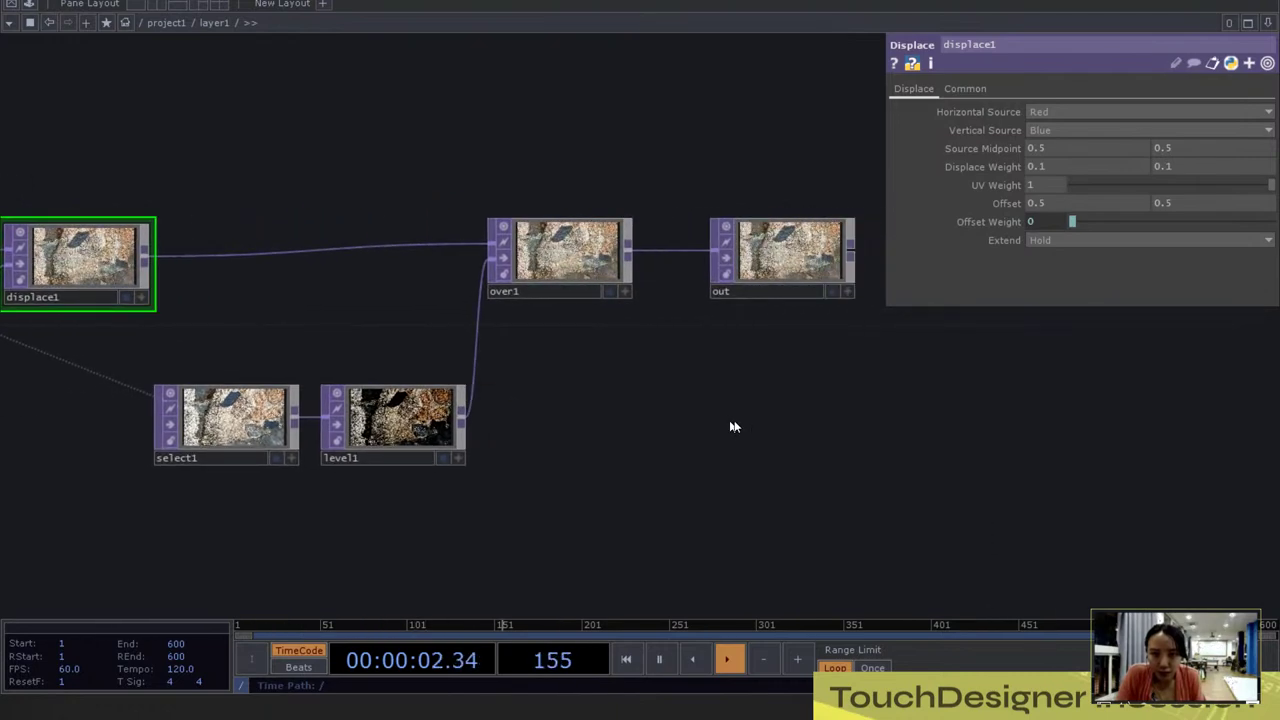
key(u)
scroll(301, 367, down, 2)
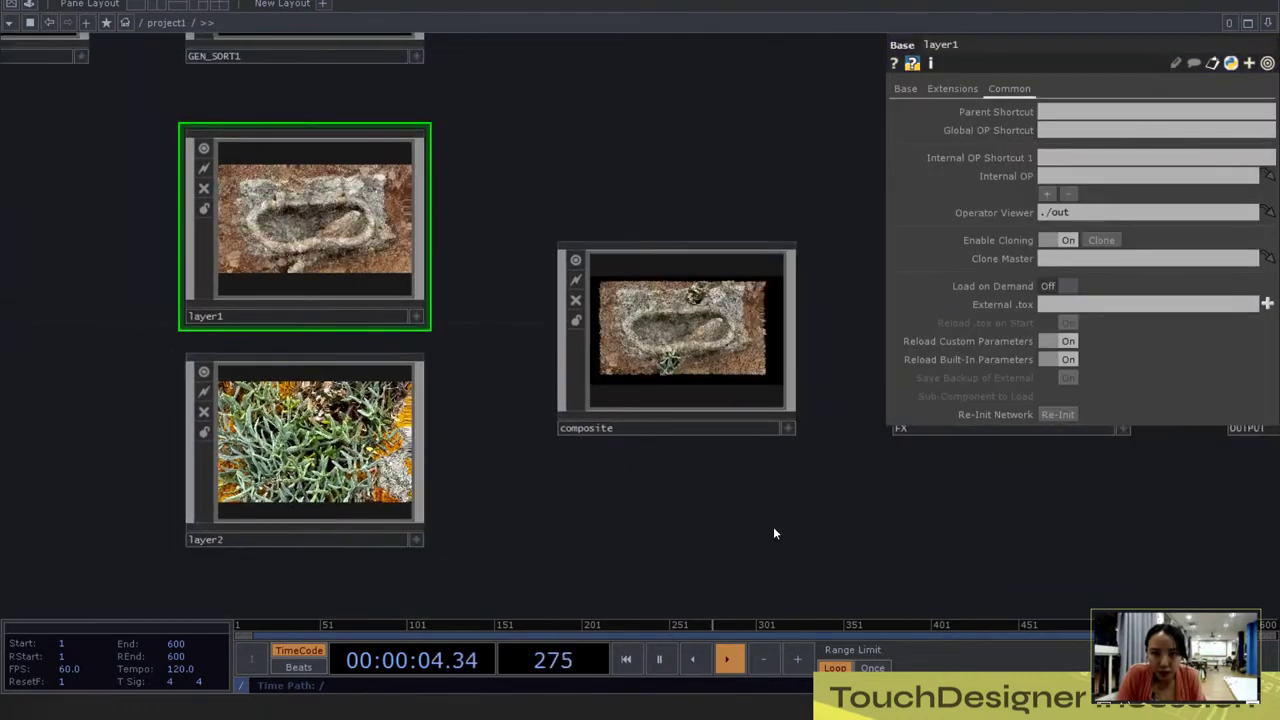
Step: Open the composite base and examine how the circles are added together and passed into the feedback component
drag(771, 528, 526, 489)
click(440, 292)
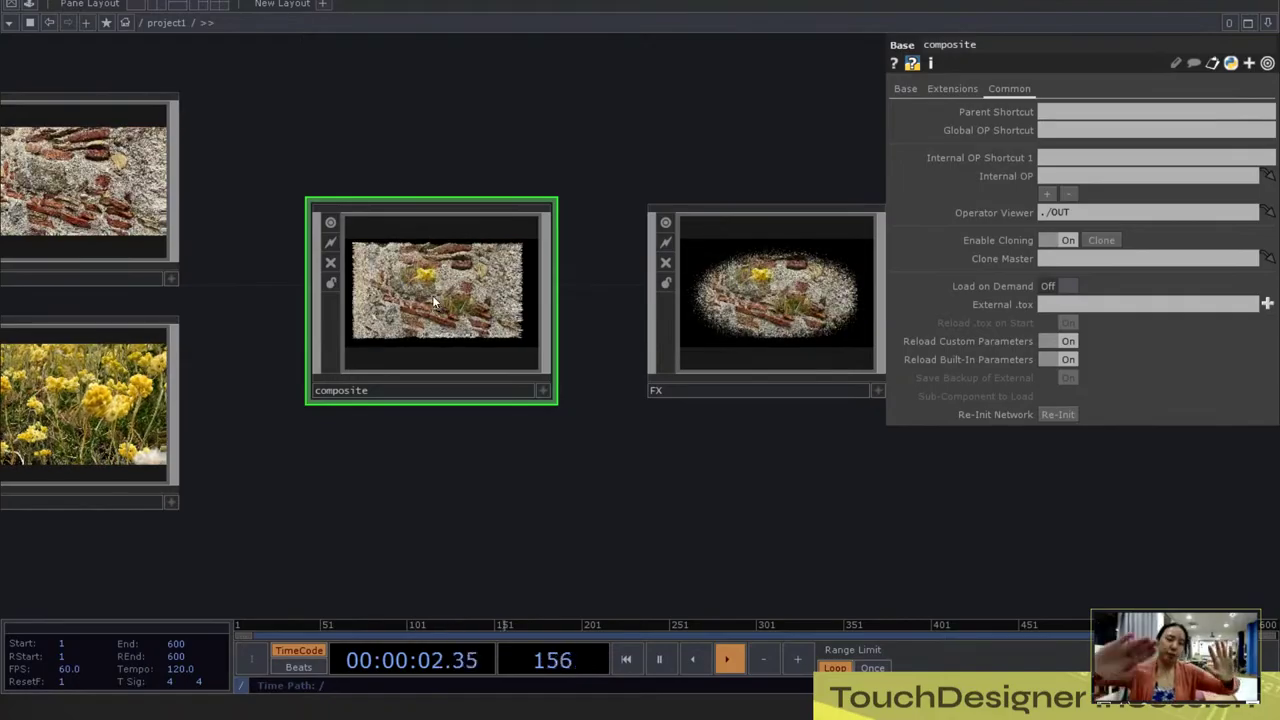
key(i)
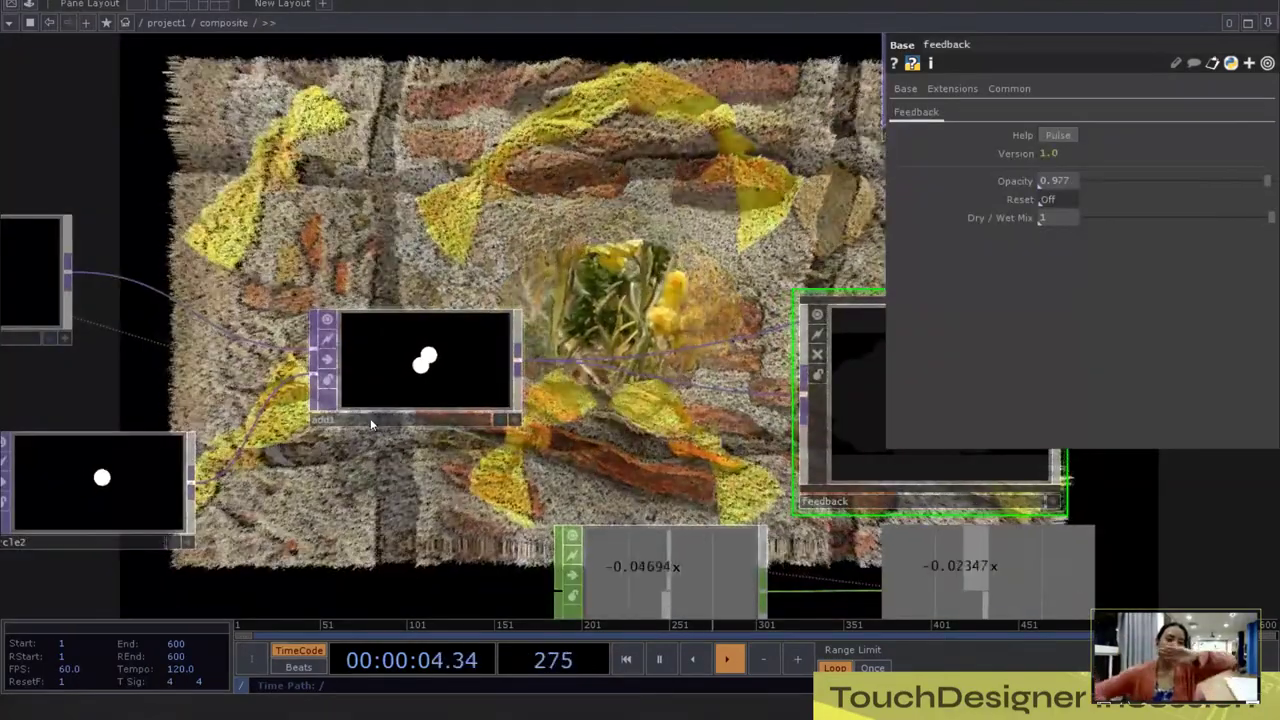
scroll(398, 401, up, 3)
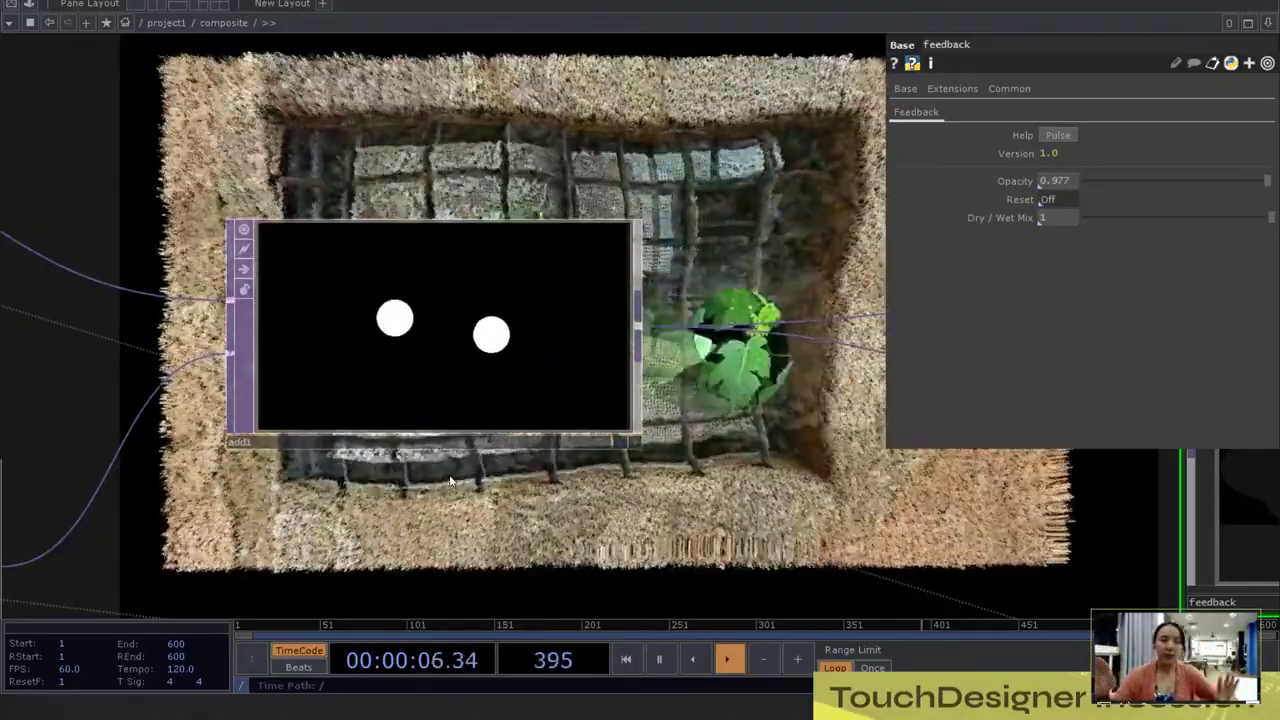
scroll(408, 498, down, 4)
drag(643, 295, 627, 398)
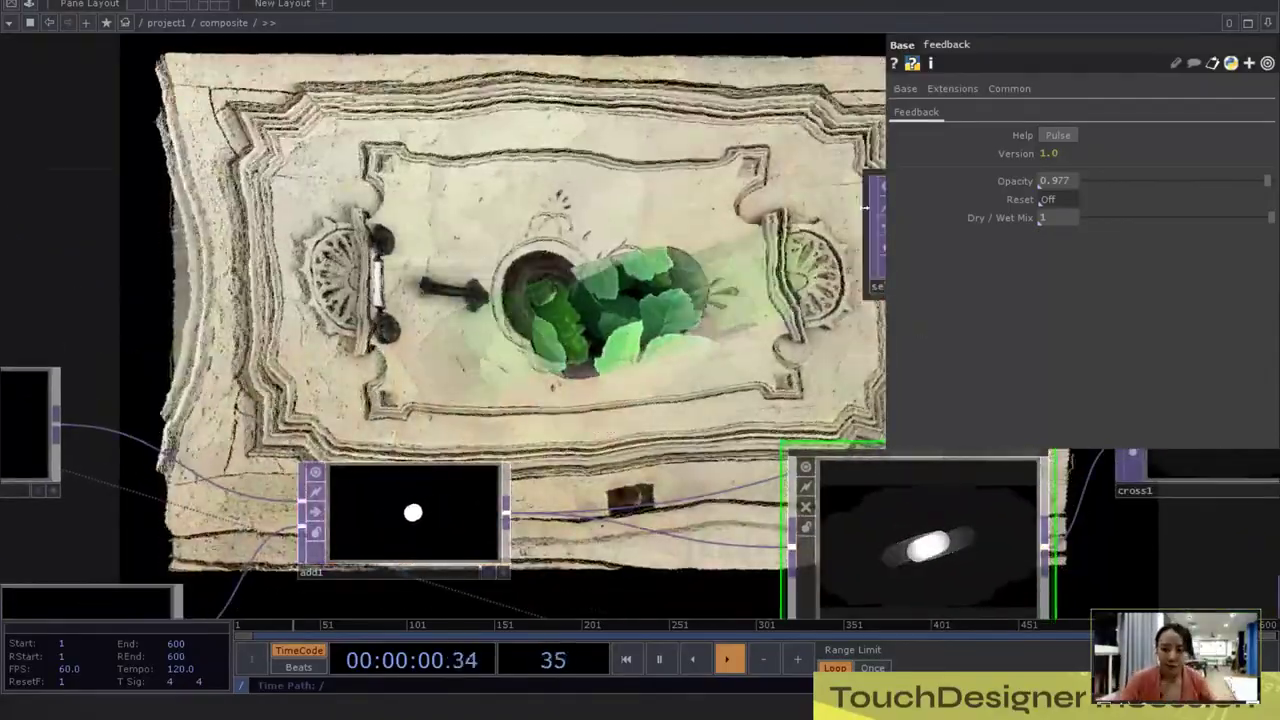
drag(738, 366, 594, 285)
scroll(594, 284, down, 5)
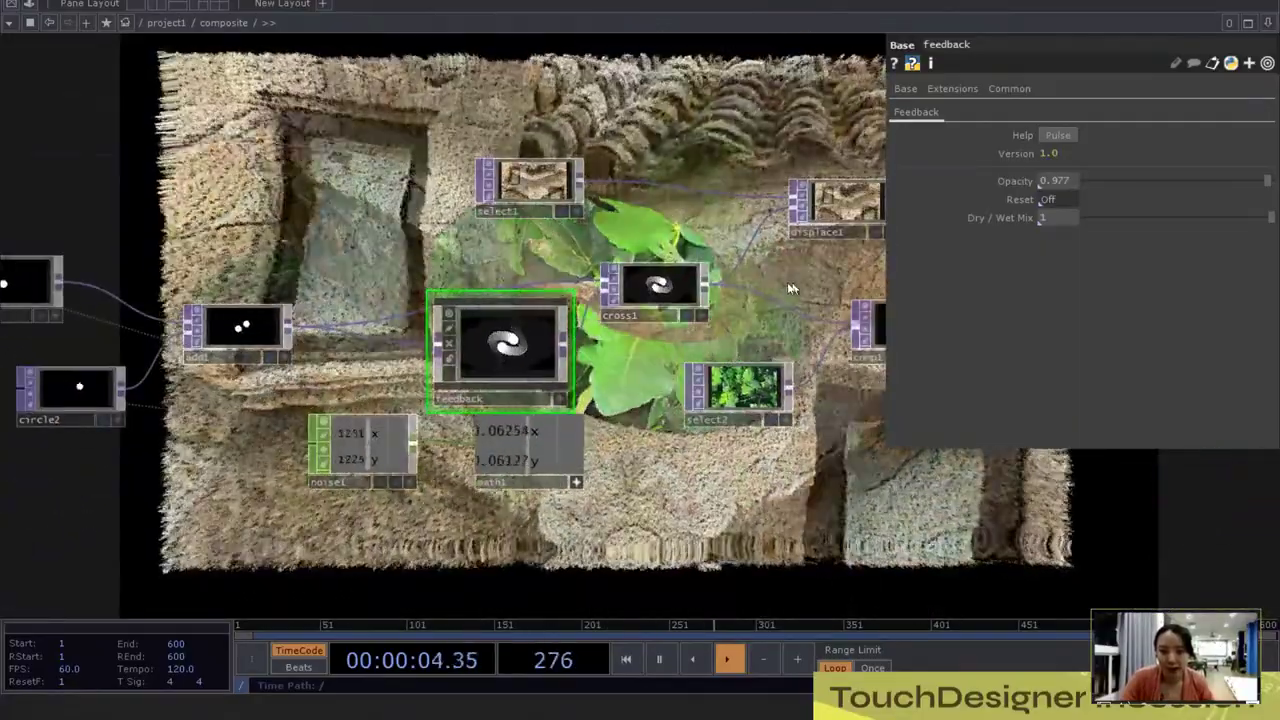
Step: Follow the composite chain to the Rutt_Etra_FX container and display its settings
drag(747, 284, 401, 308)
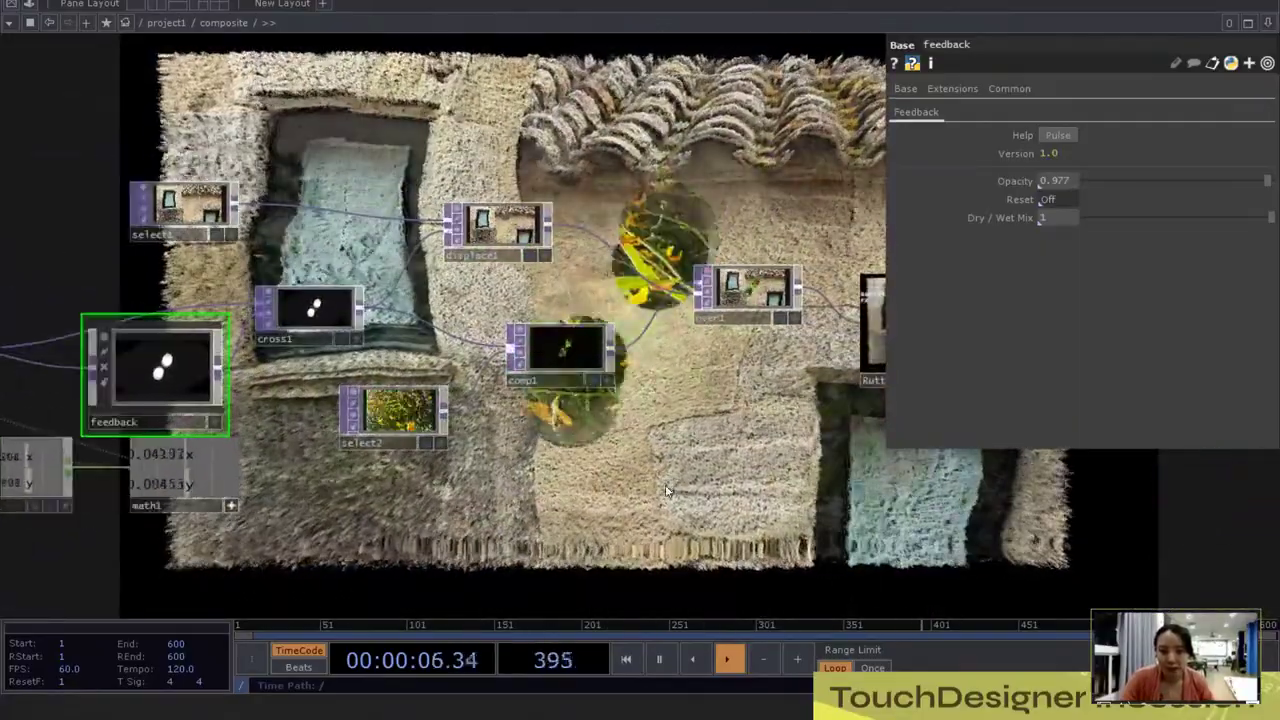
drag(729, 461, 329, 446)
scroll(688, 421, up, 6)
drag(833, 218, 923, 500)
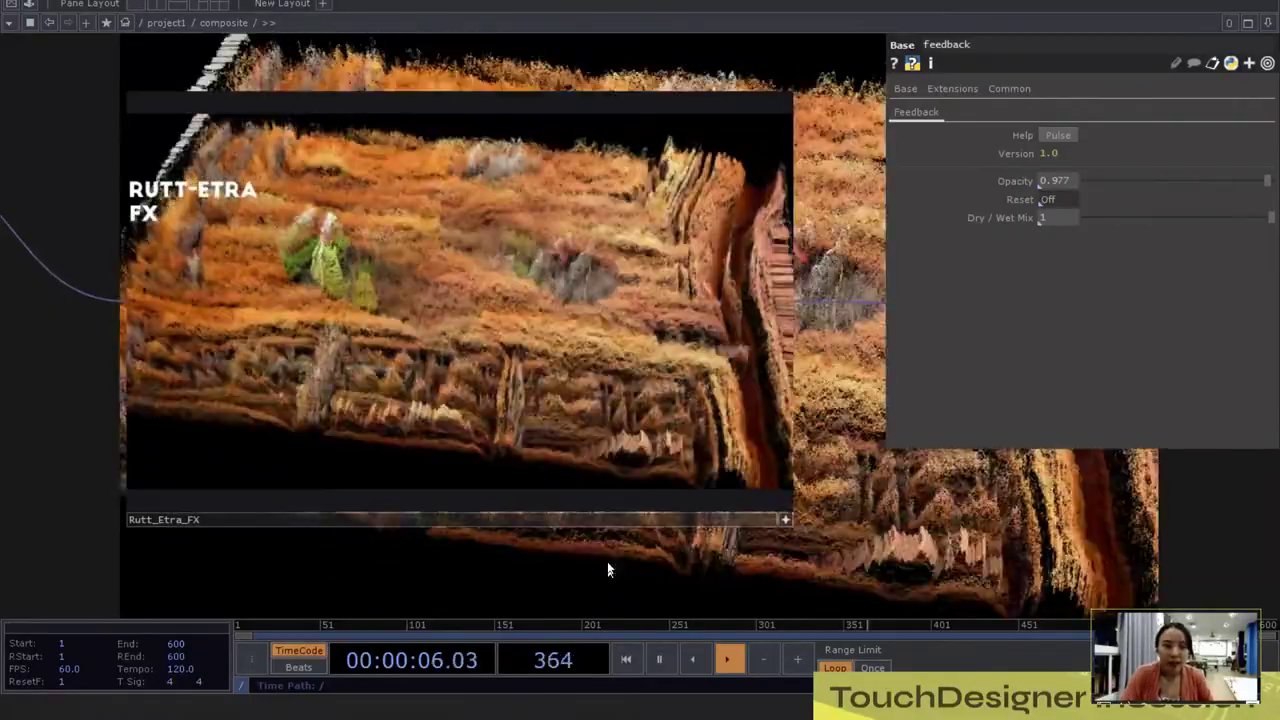
click(630, 490)
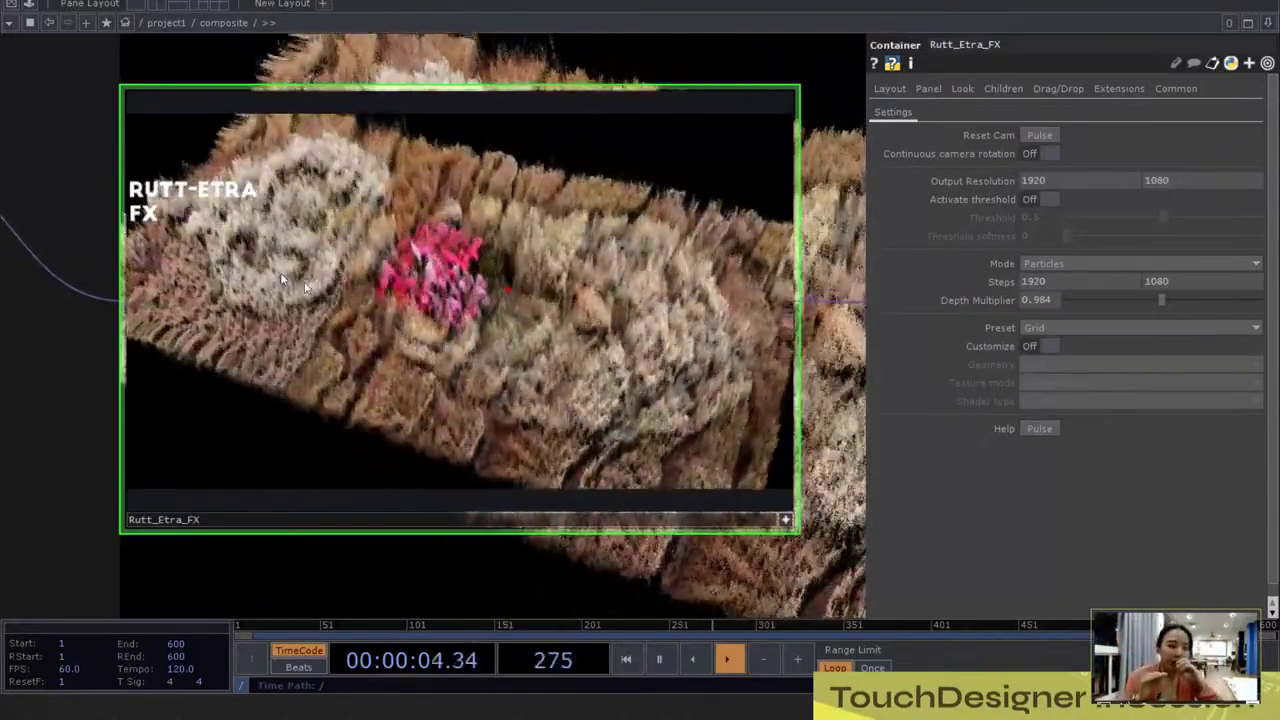
Step: Examine the Rutt_Etra_FX particle output up close and its link to the OUT node
scroll(418, 328, up, 1)
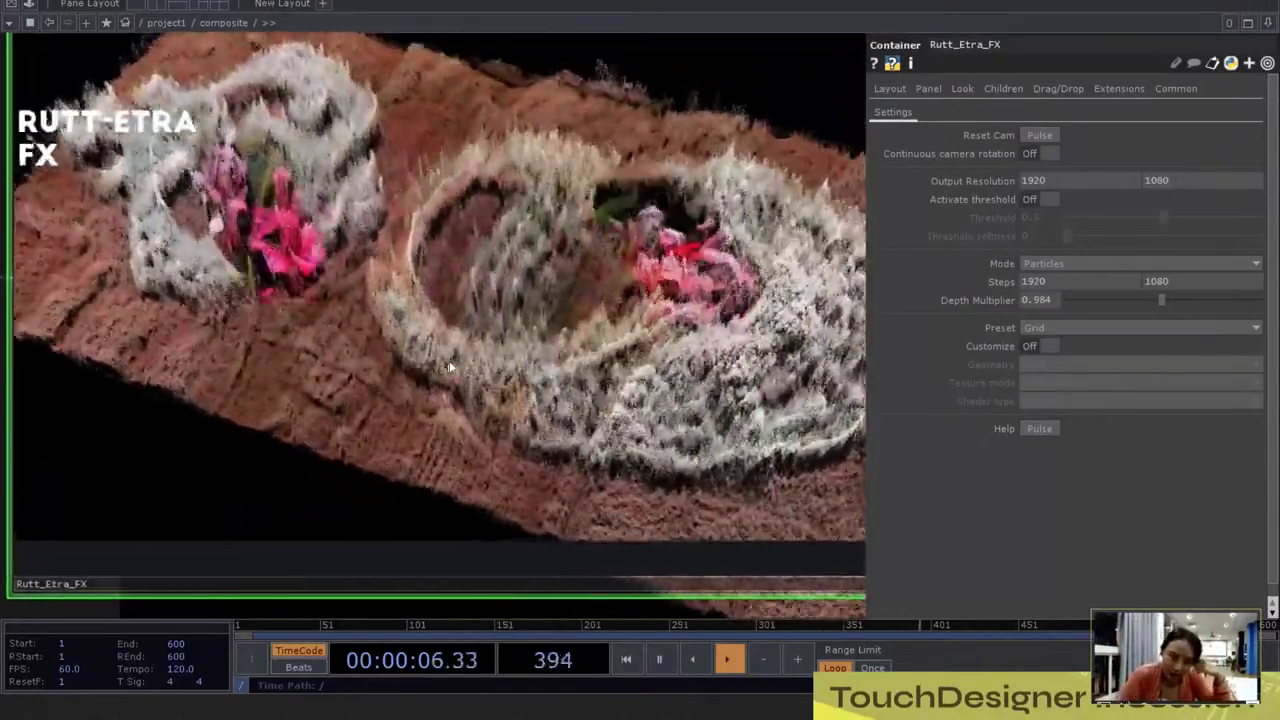
scroll(420, 405, down, 5)
scroll(420, 405, down, 3)
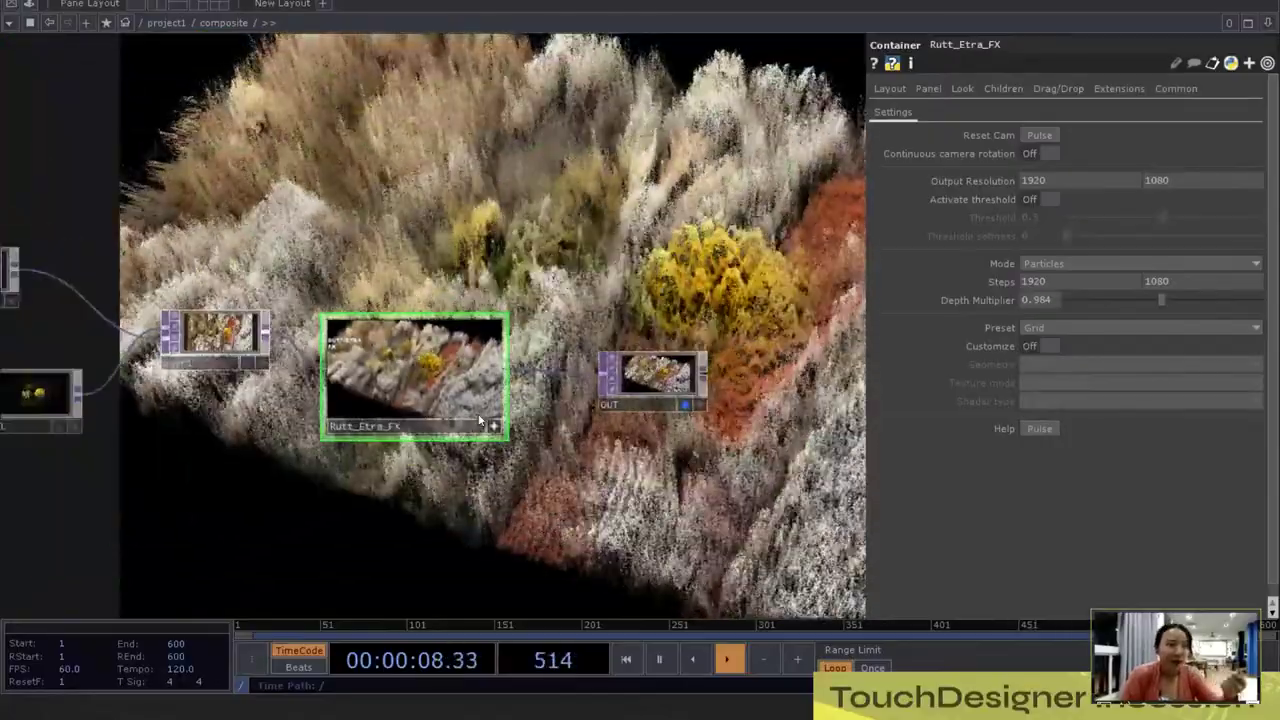
scroll(562, 448, up, 4)
scroll(560, 445, up, 1)
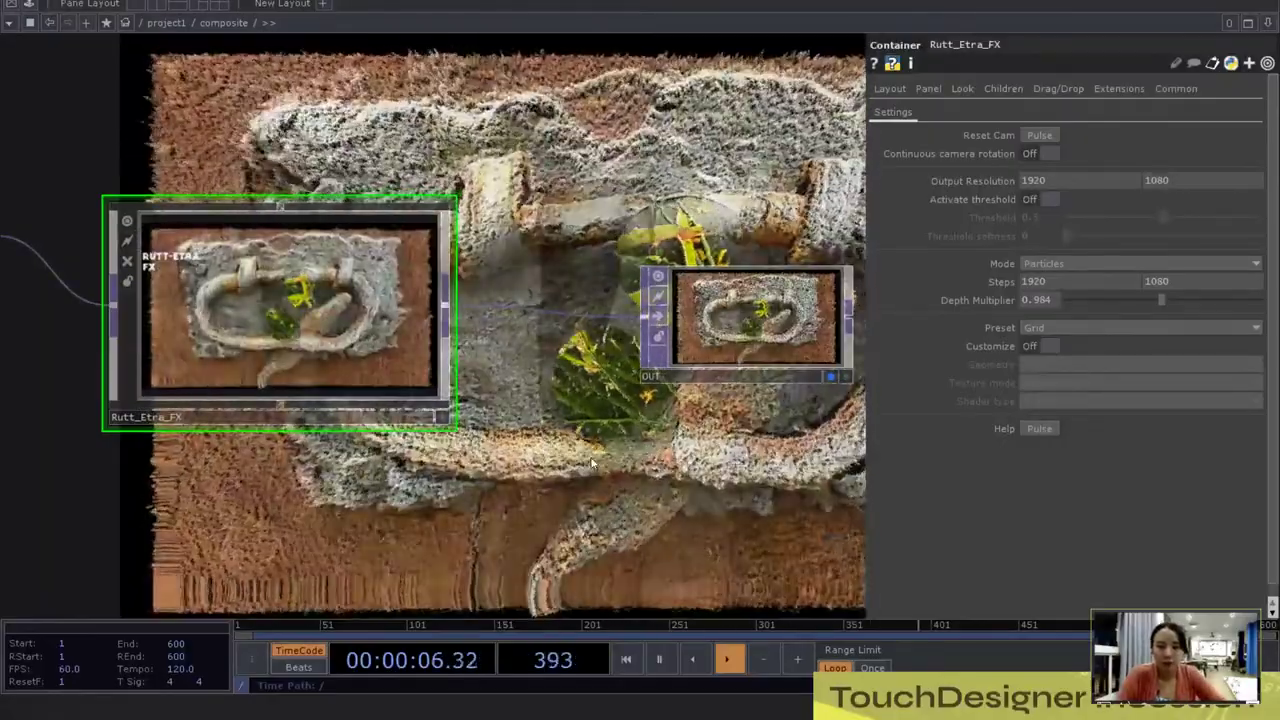
Step: Leave the composite network, inspect the mask and over1 chain inside the FX base, and return to project1
key(u)
scroll(494, 349, down, 3)
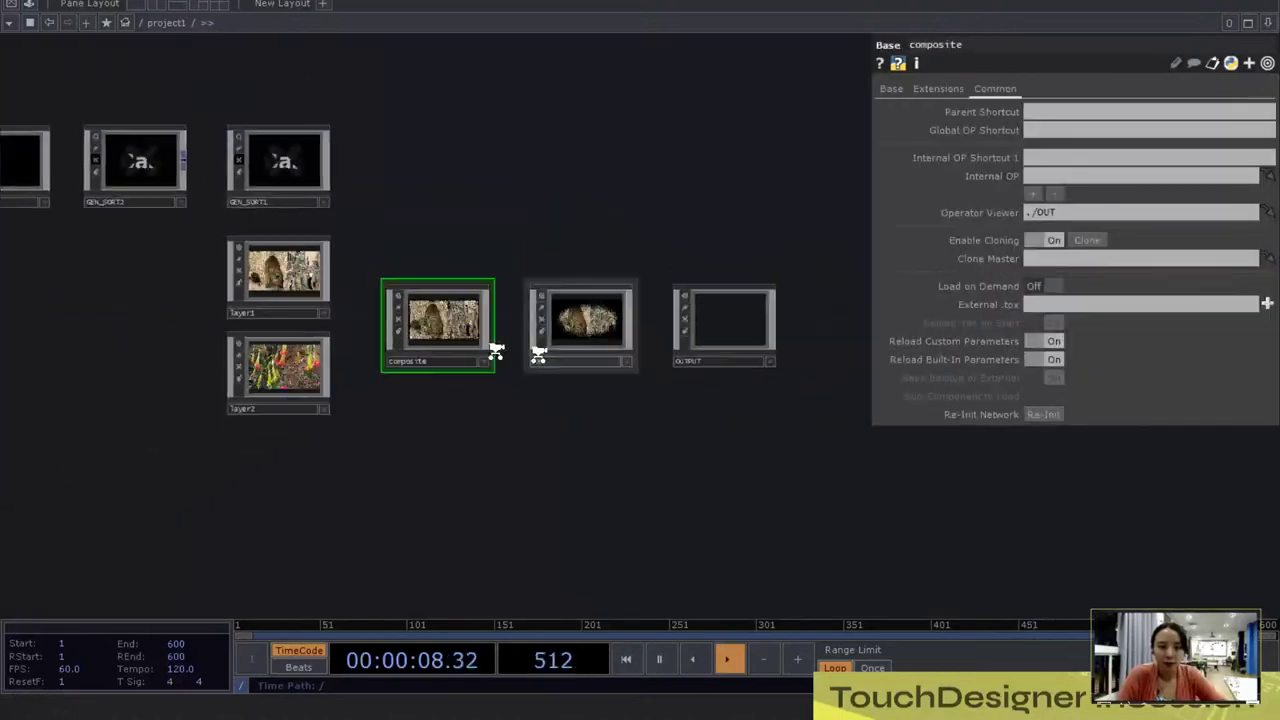
scroll(568, 330, up, 5)
key(i)
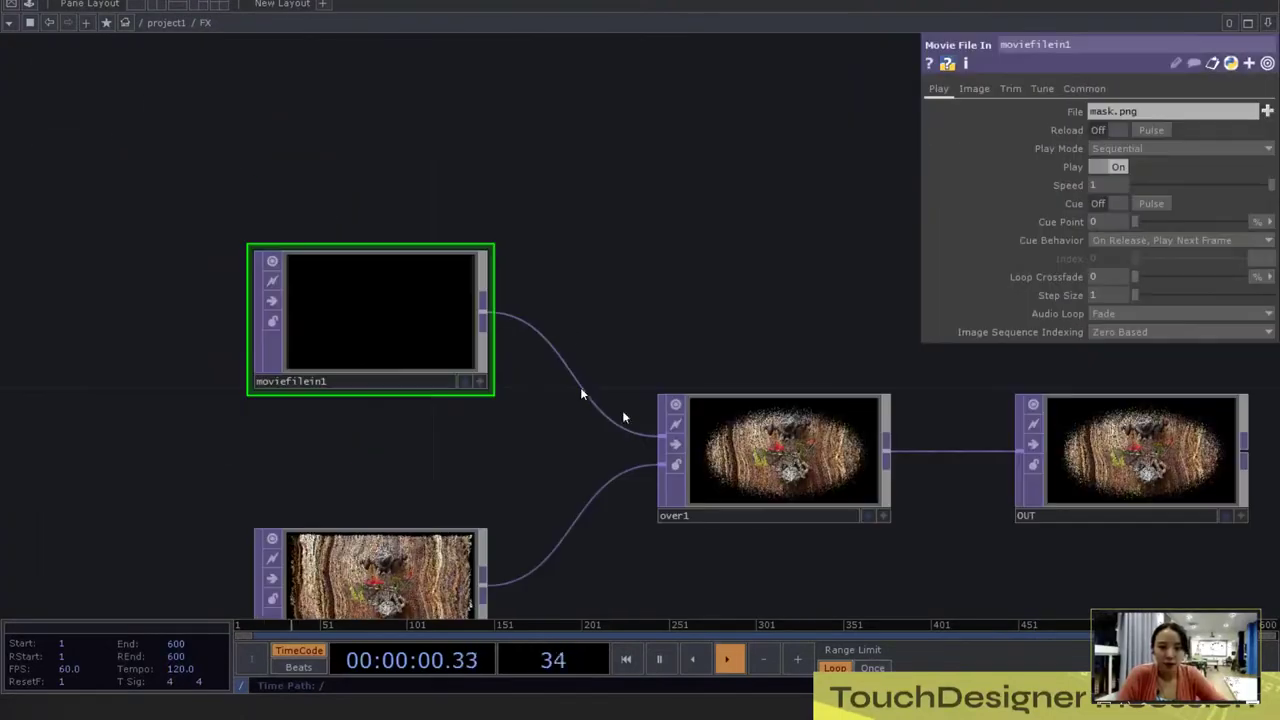
key(u)
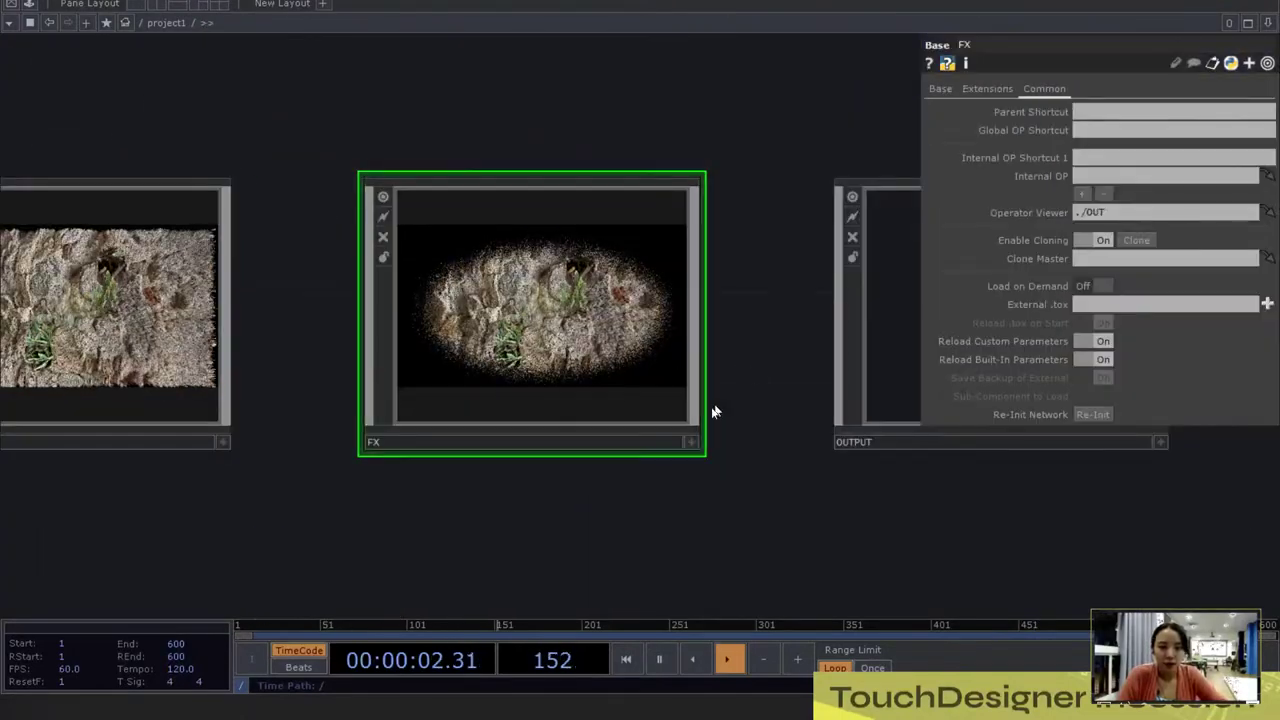
Step: Hide the parameters and examine the project1 network from the layers through composite and FX to OUTPUT
drag(407, 512, 452, 507)
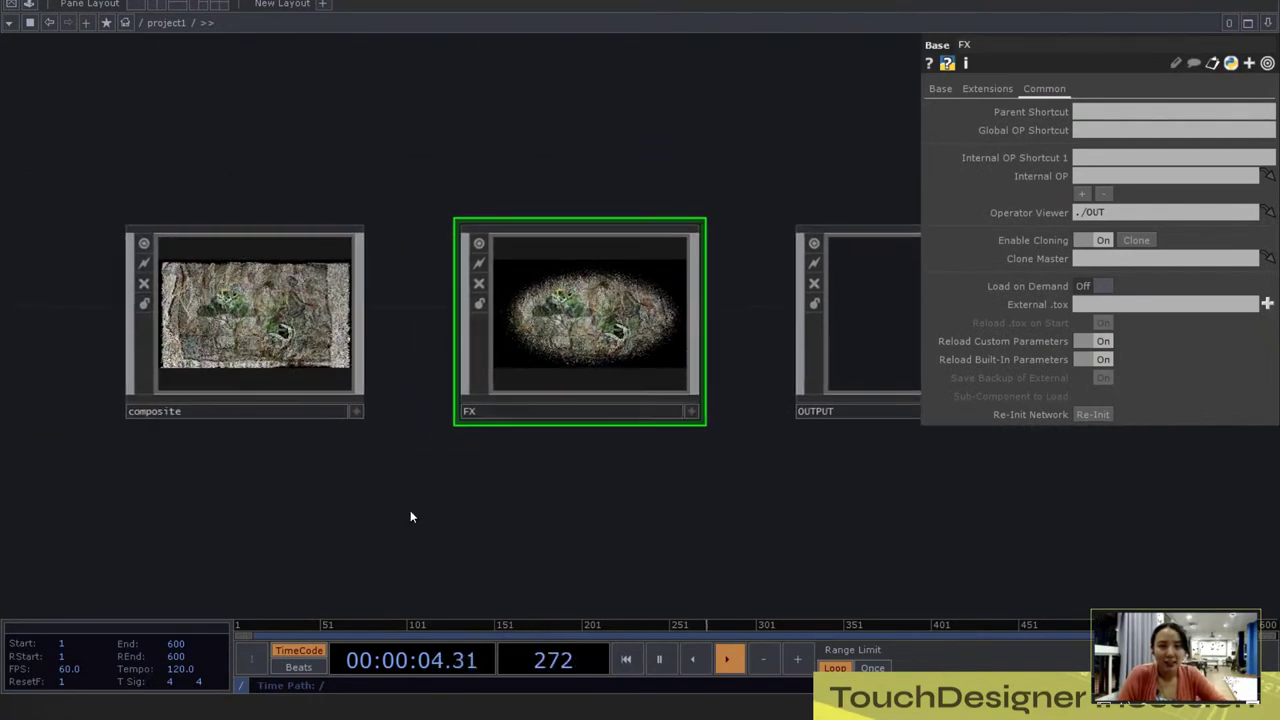
drag(362, 505, 462, 497)
drag(586, 499, 654, 503)
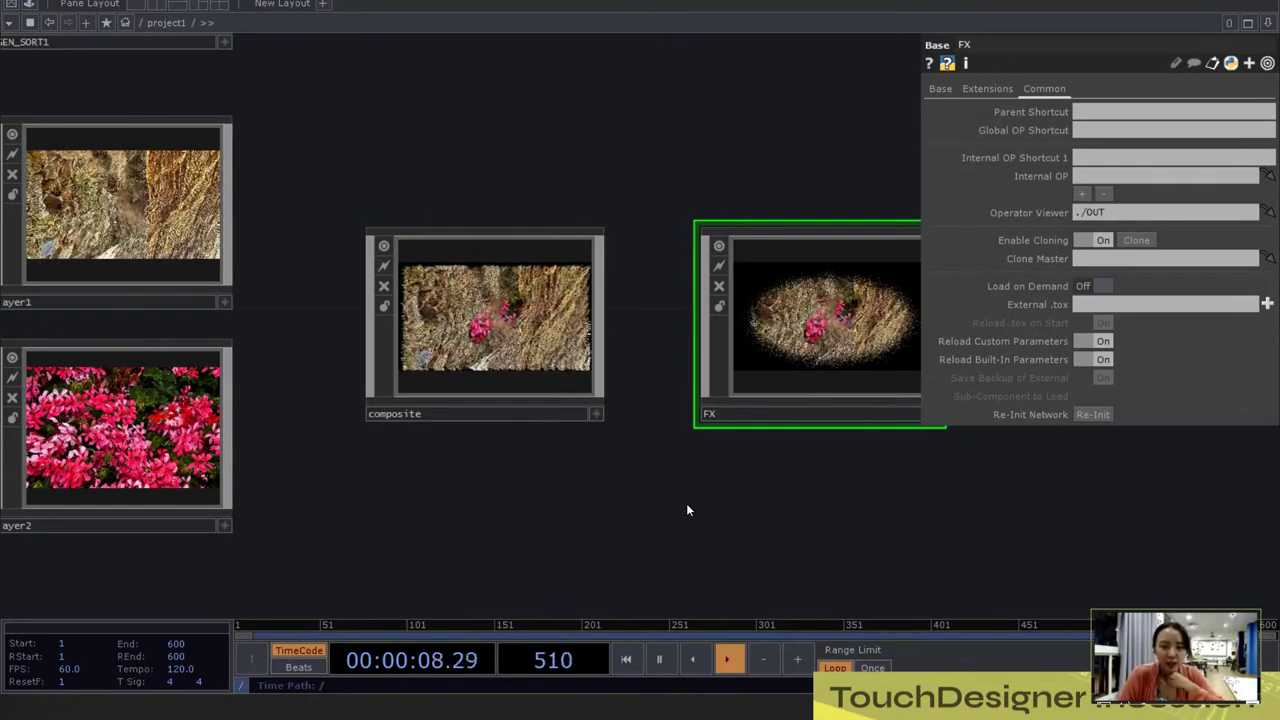
drag(577, 514, 662, 512)
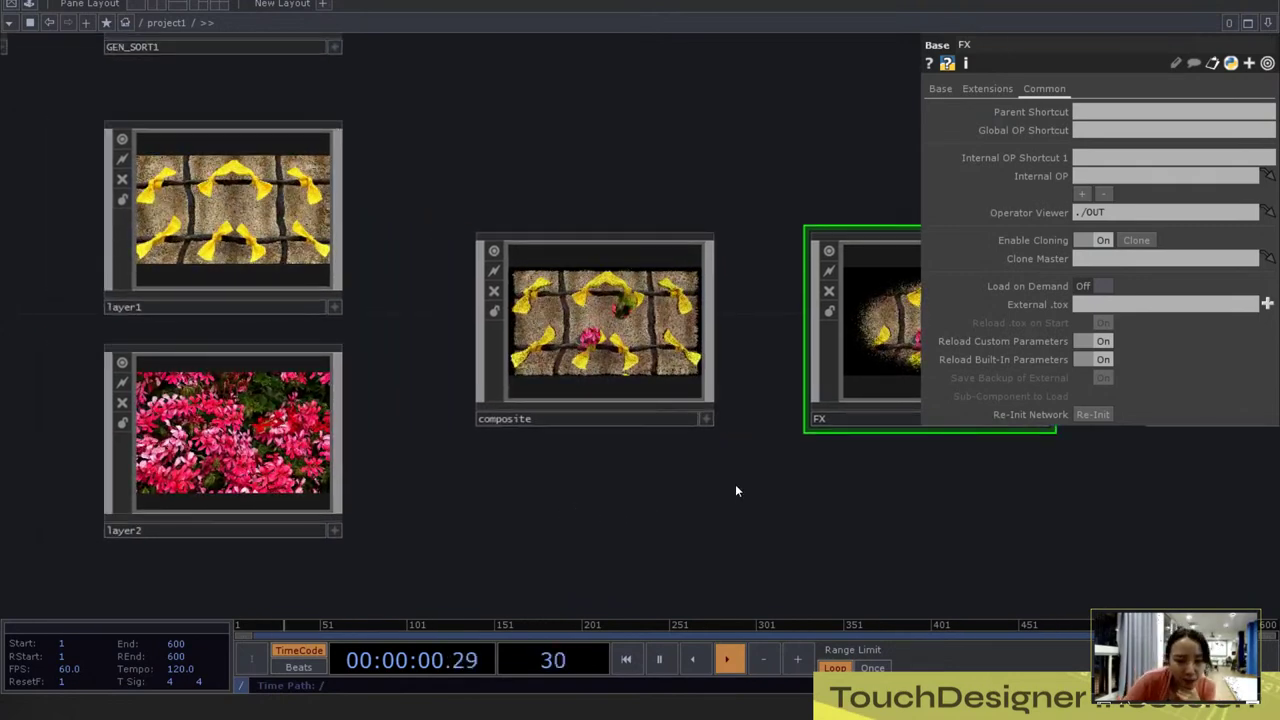
key(p)
drag(835, 493, 834, 481)
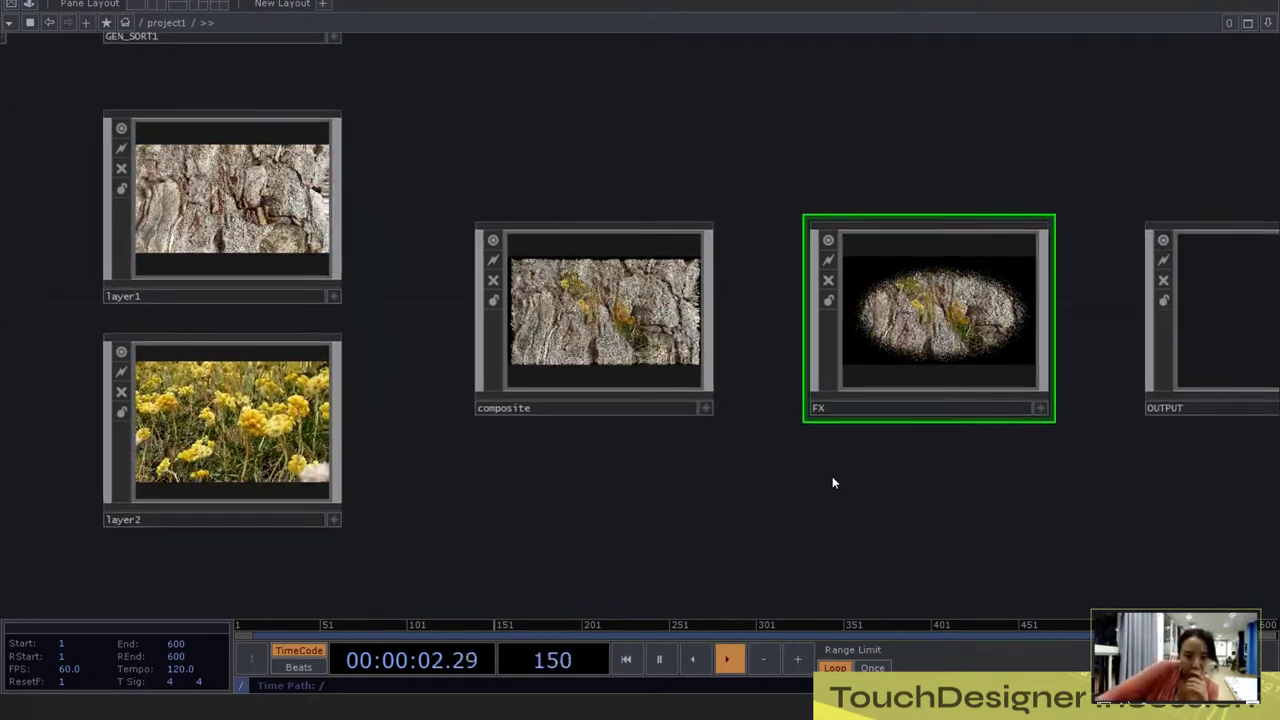
scroll(600, 393, down, 2)
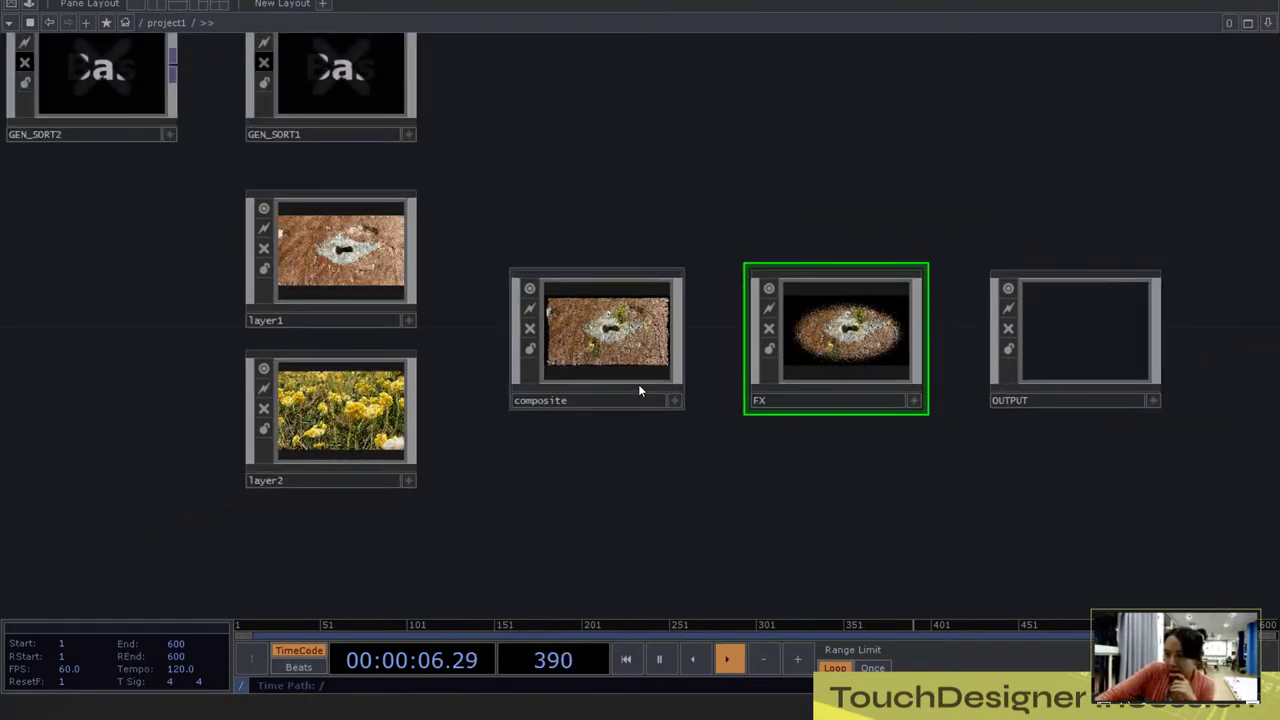
drag(501, 492, 806, 505)
scroll(337, 346, down, 2)
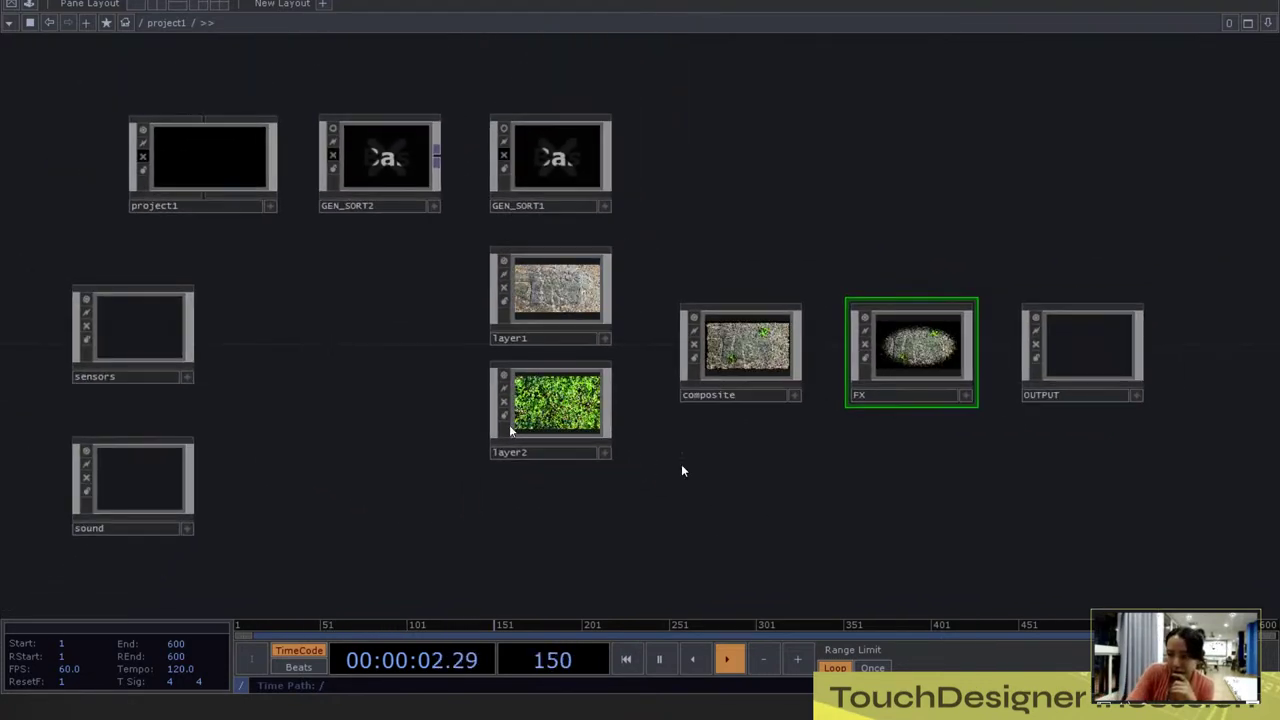
scroll(429, 335, down, 3)
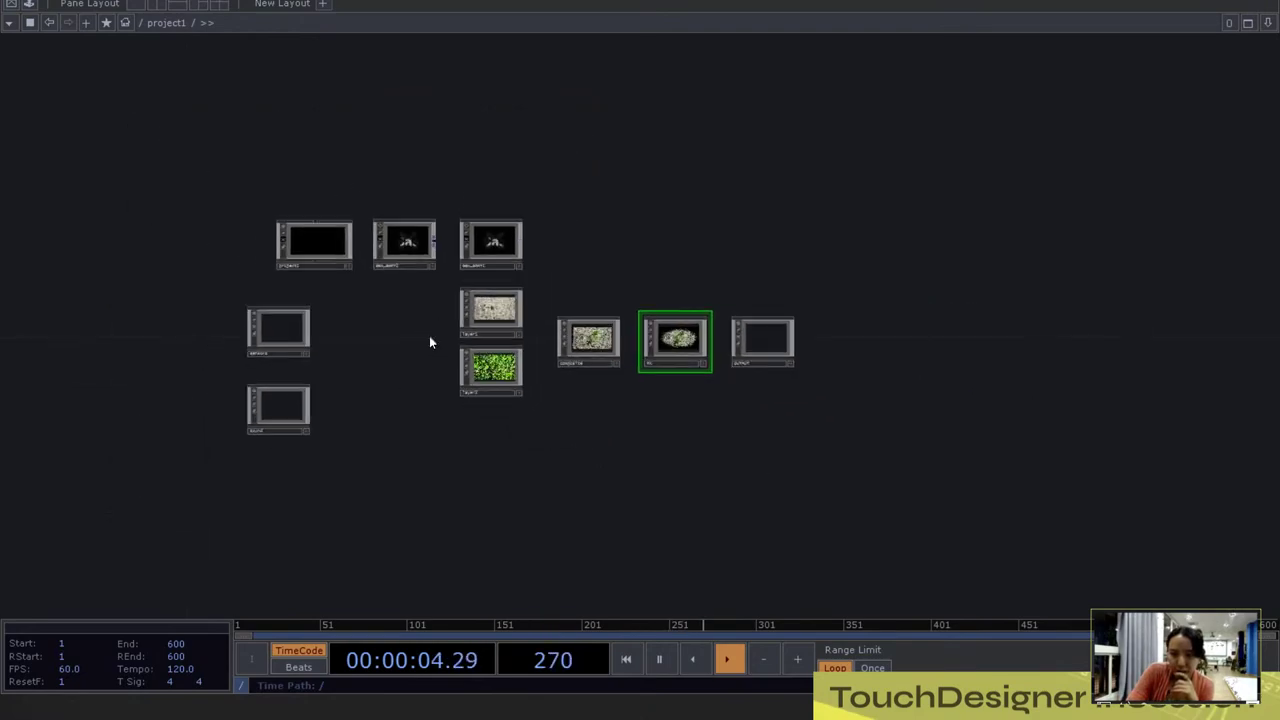
scroll(522, 401, up, 7)
drag(694, 400, 663, 513)
scroll(698, 423, down, 4)
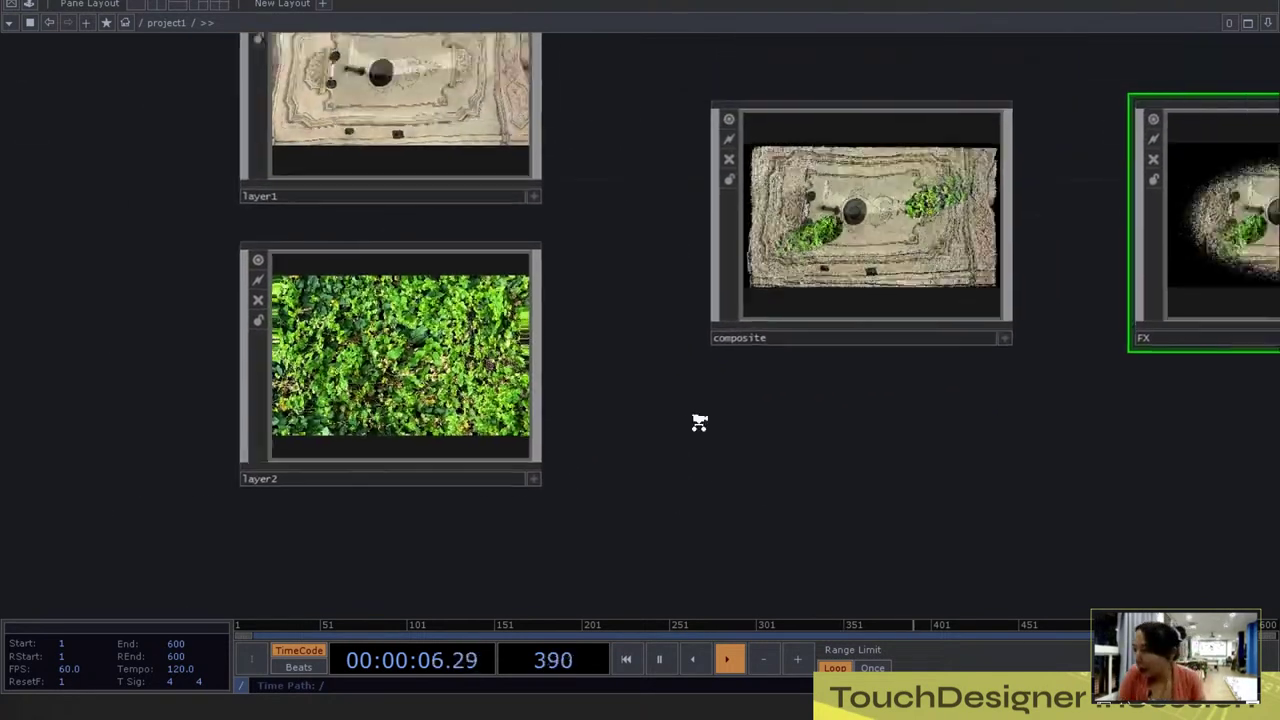
drag(773, 440, 508, 446)
drag(608, 455, 604, 471)
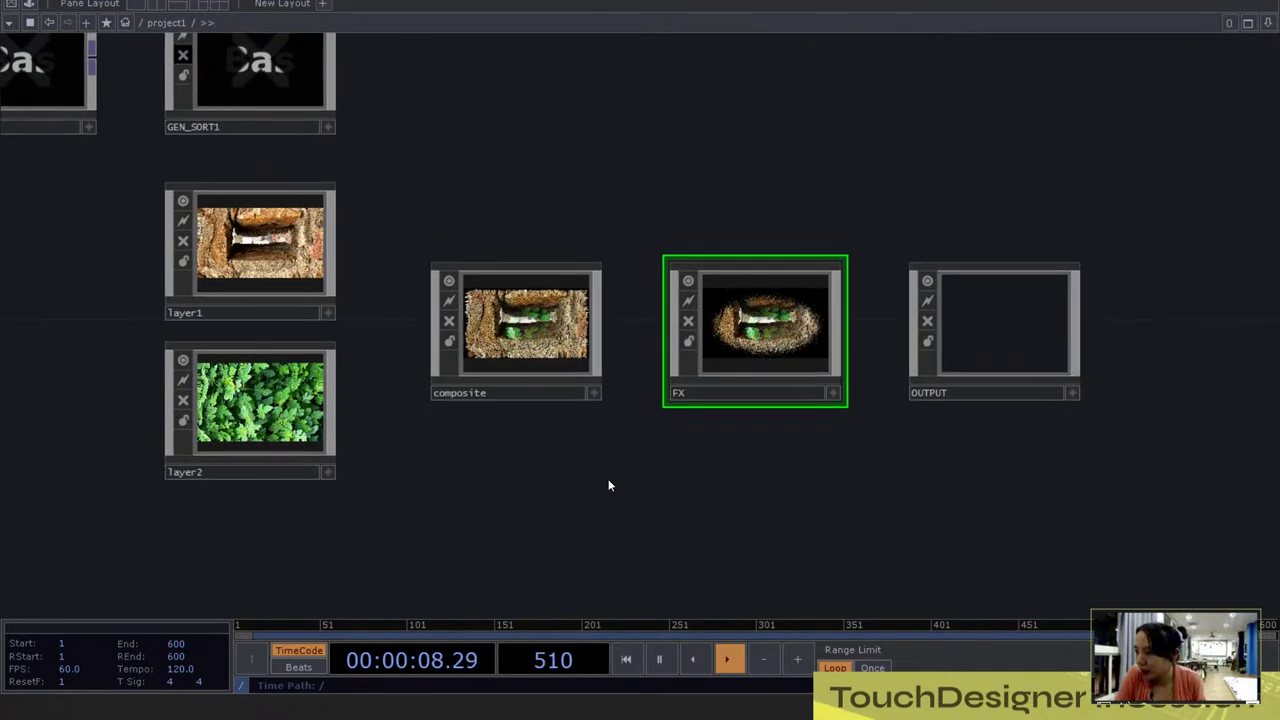
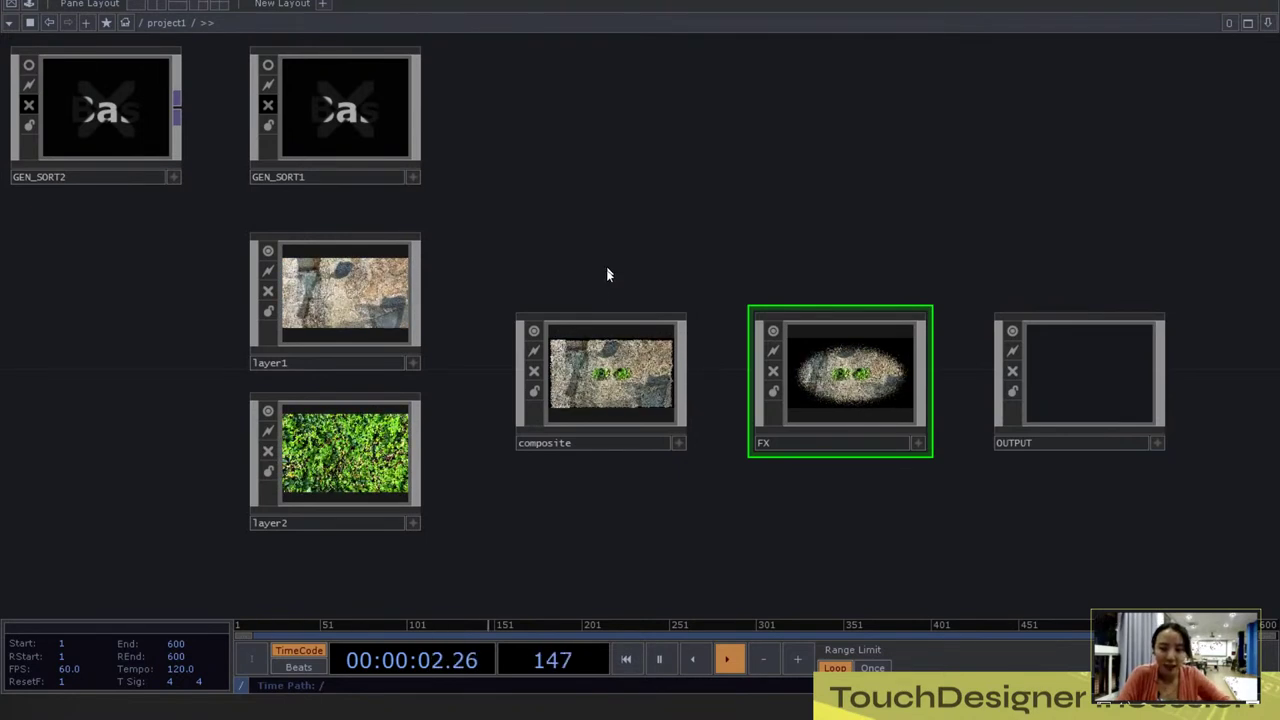
Step: Open layer1 and enter its imageStacking component
click(381, 305)
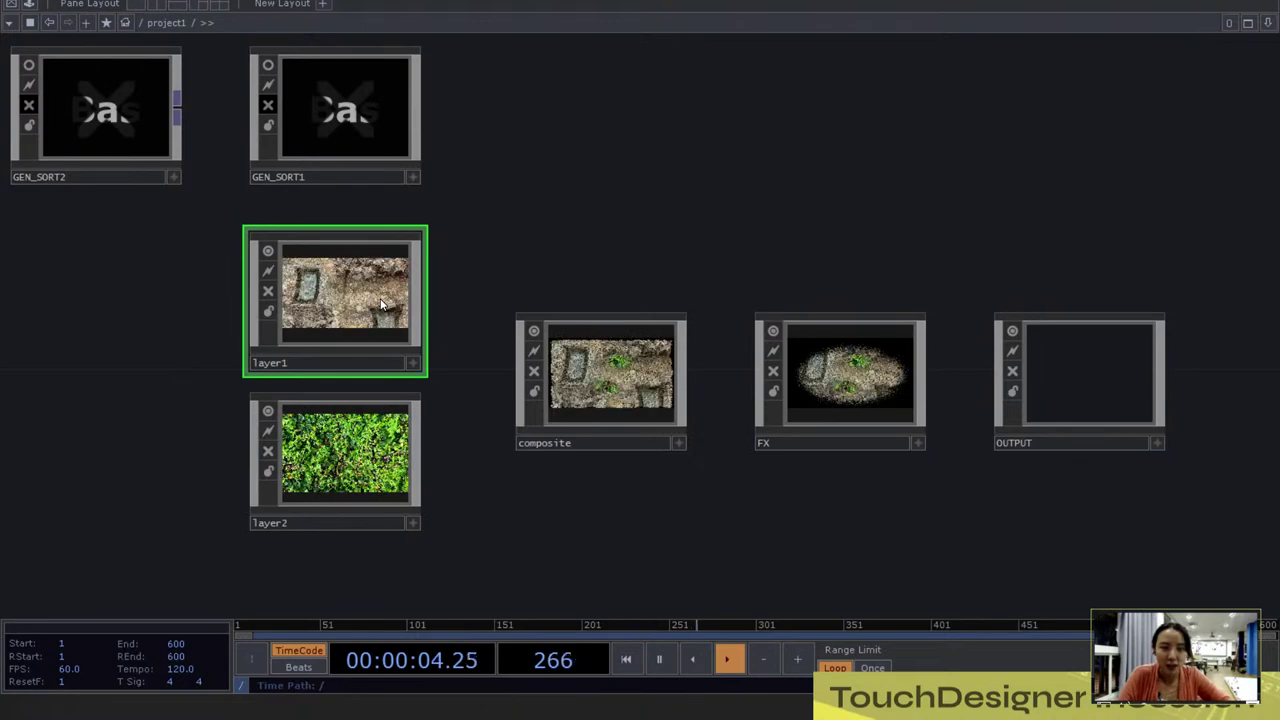
double_click(380, 298)
scroll(314, 219, down, 10)
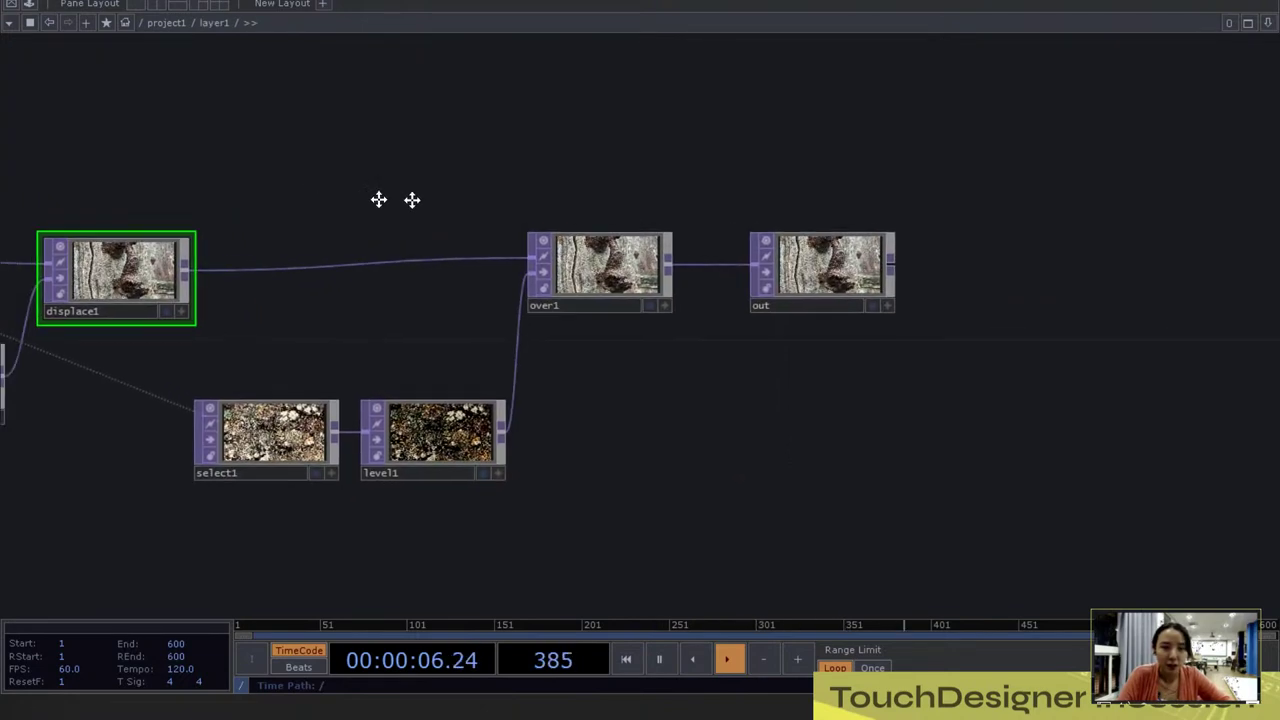
scroll(465, 392, up, 8)
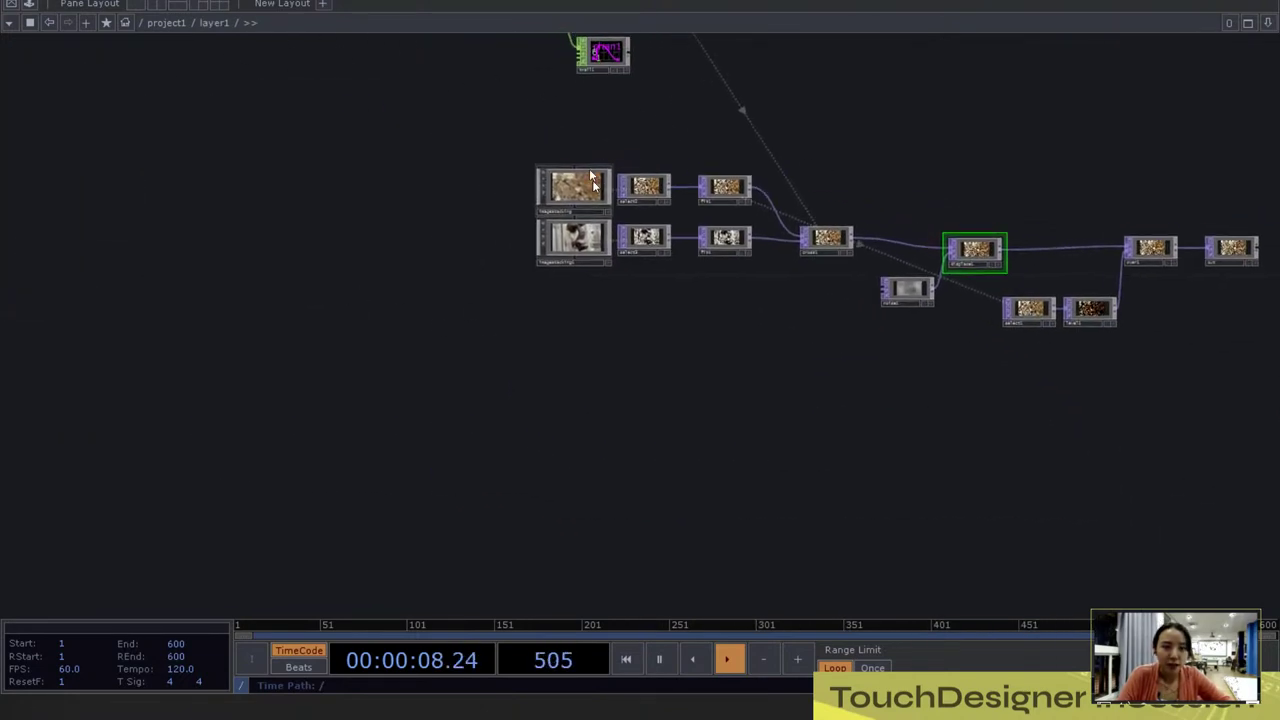
click(465, 392)
key(i)
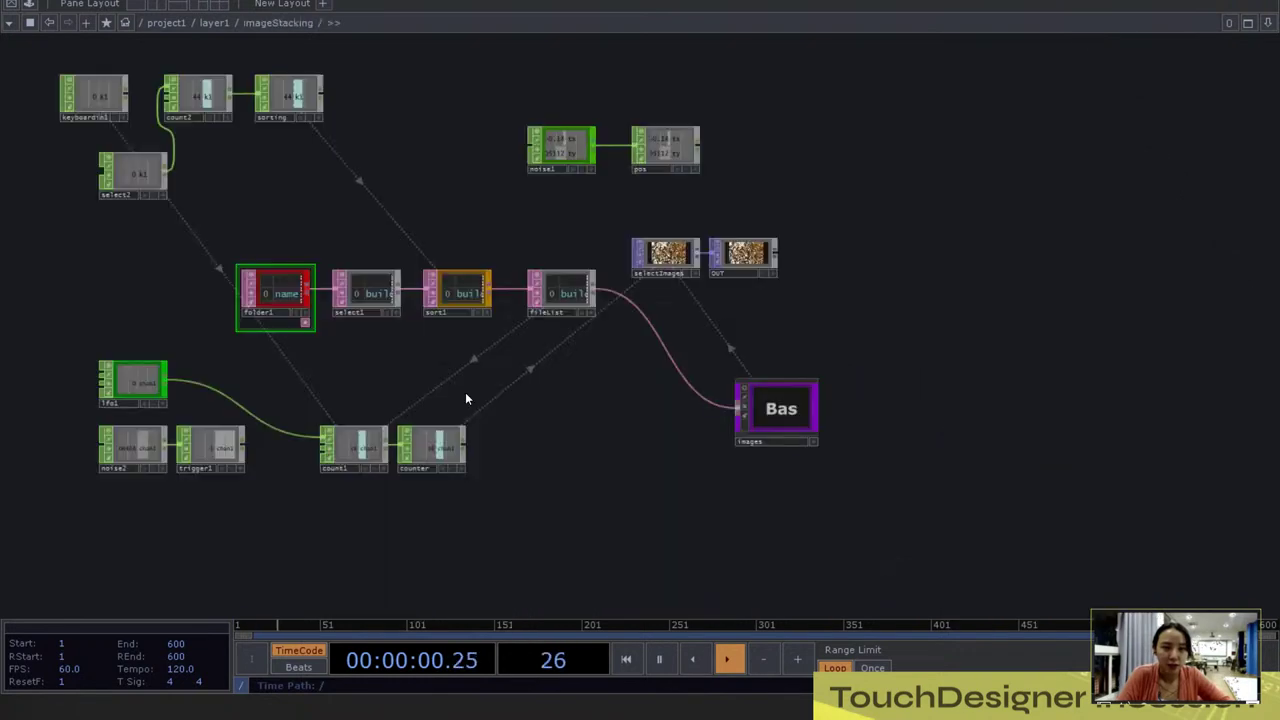
Step: Display folder1's parameters and examine the chain from folder1 through select1 and sort1 to fileList
drag(460, 220, 500, 234)
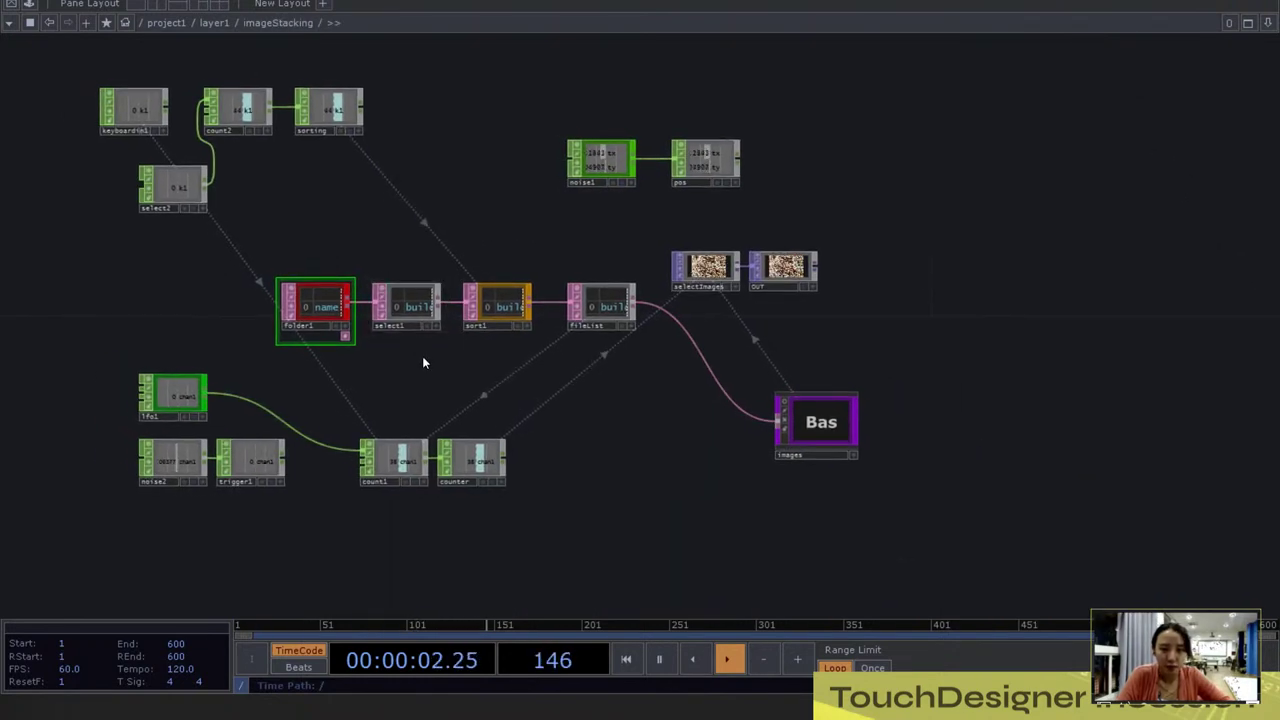
drag(422, 356, 416, 363)
key(p)
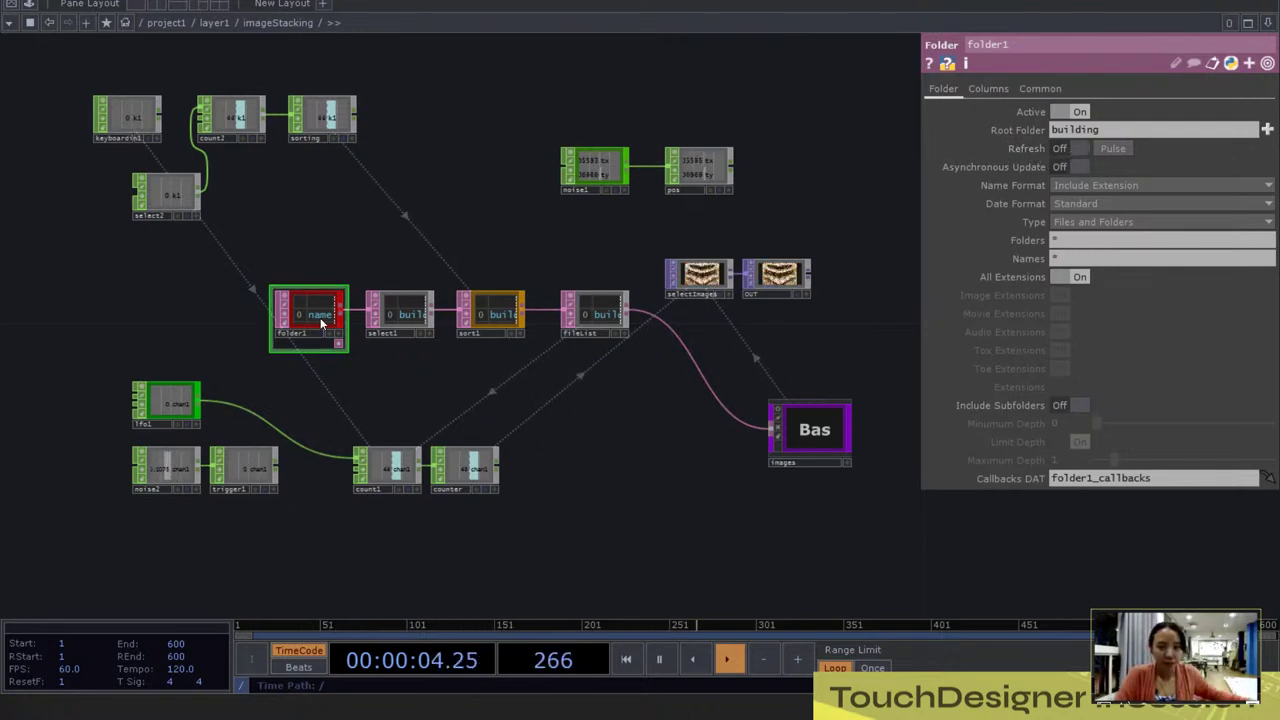
drag(347, 395, 341, 333)
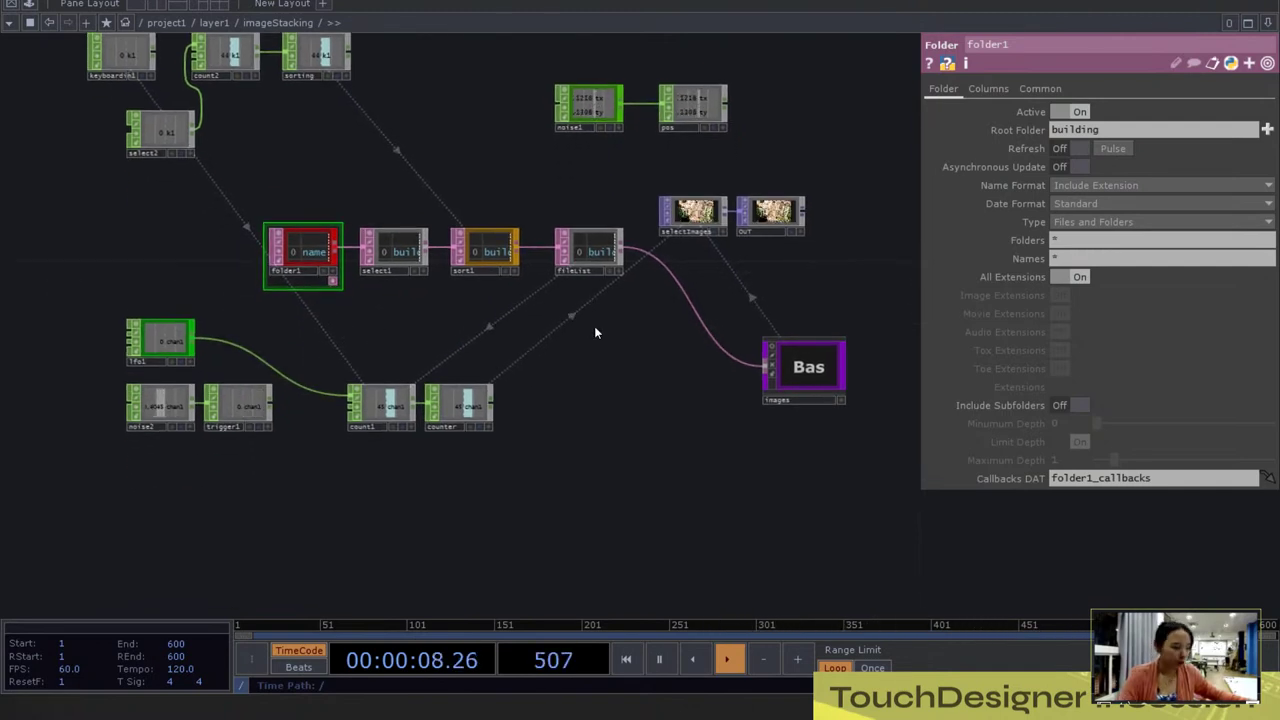
scroll(469, 251, up, 3)
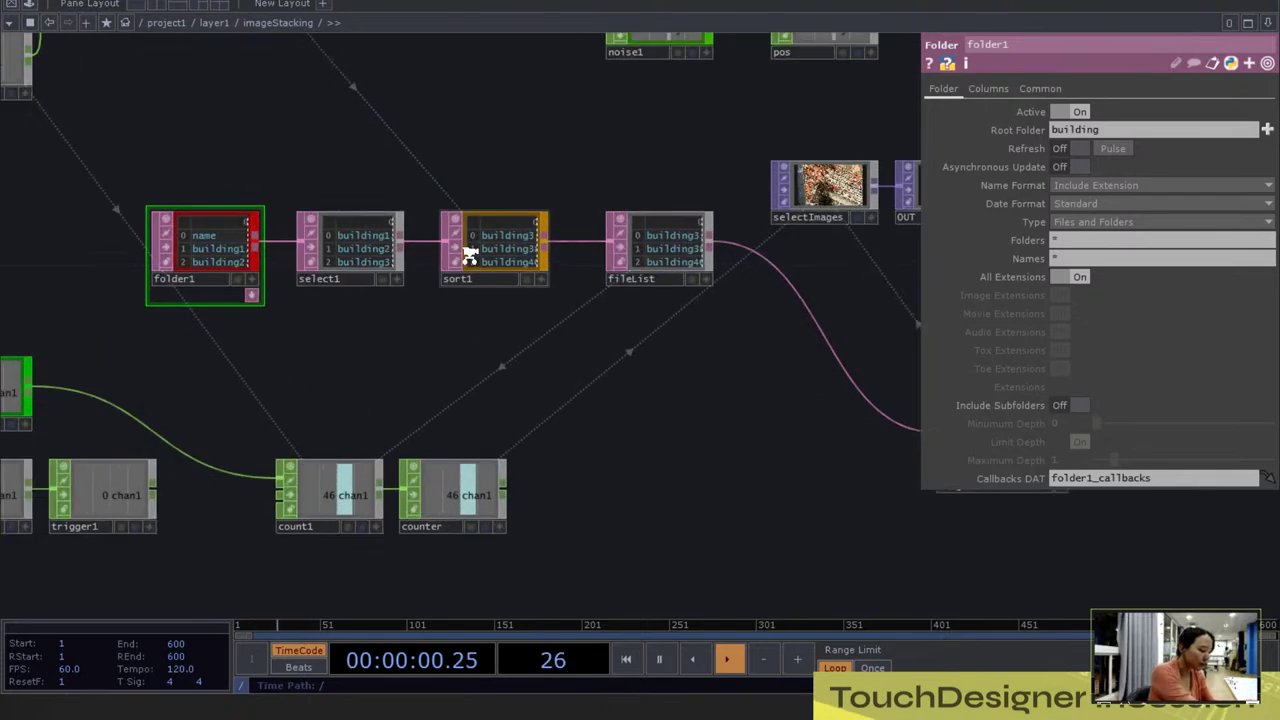
scroll(514, 250, down, 2)
drag(566, 376, 551, 382)
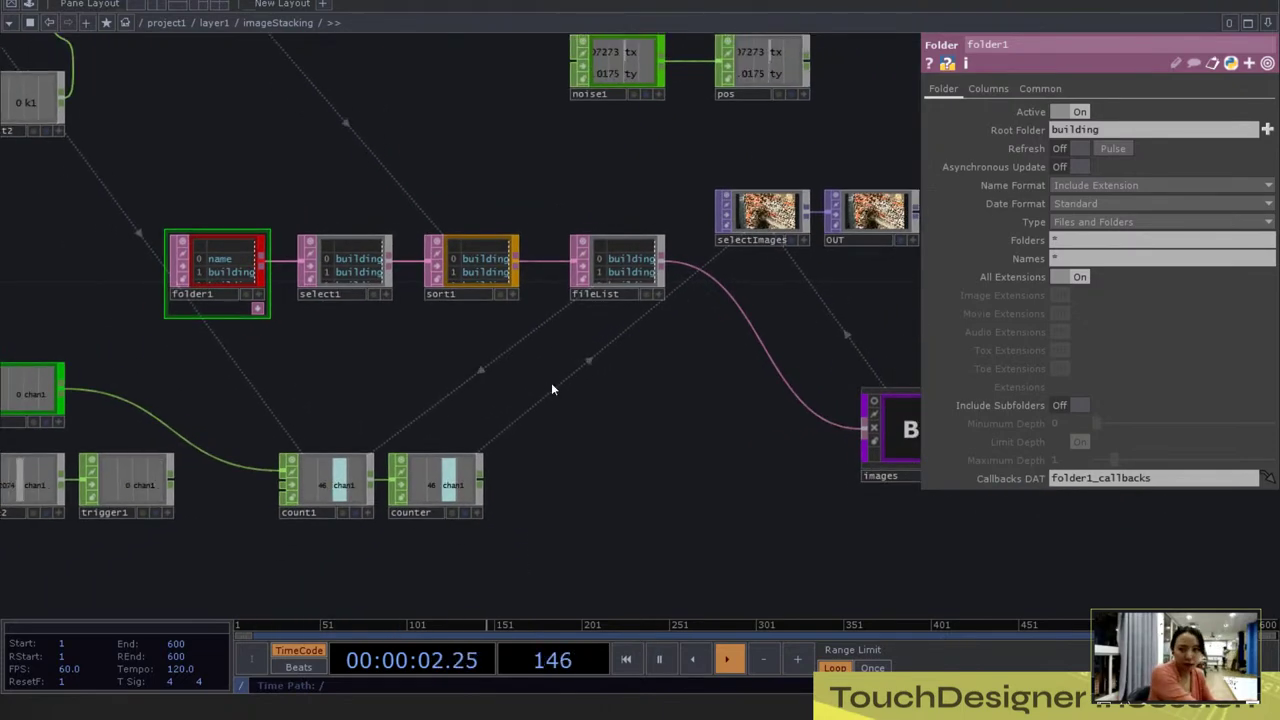
drag(692, 434, 632, 418)
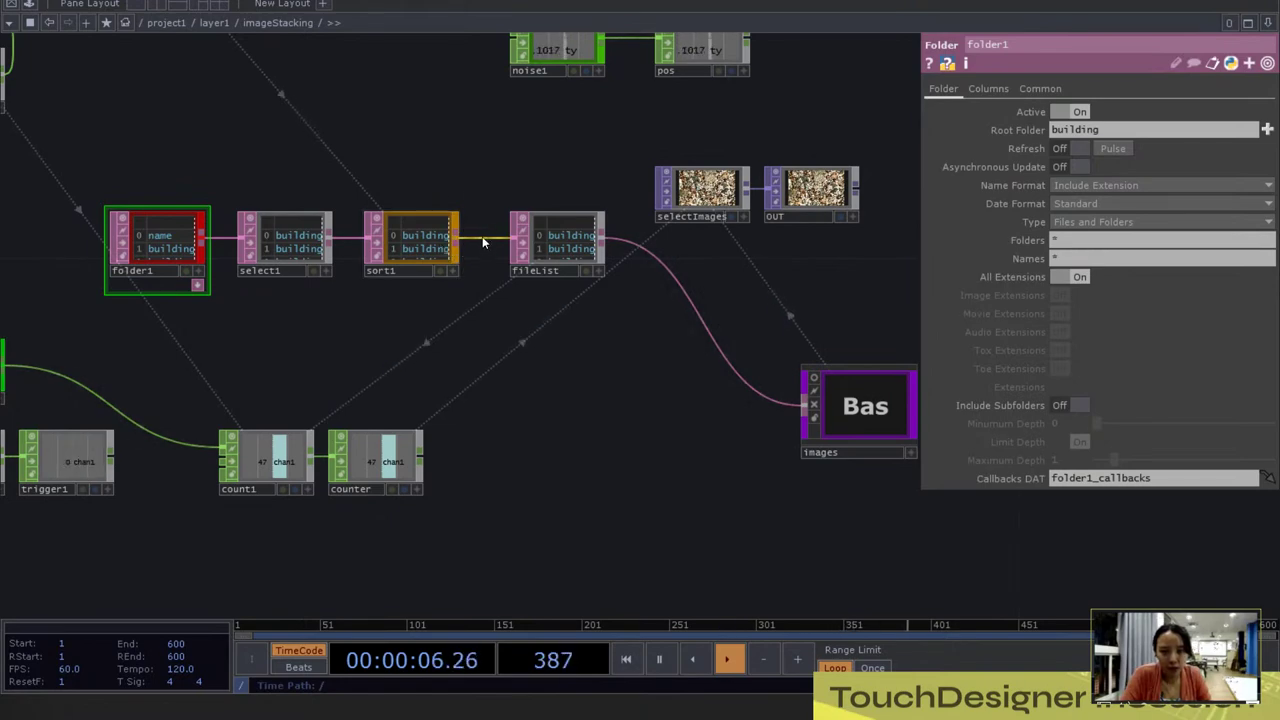
Step: Inspect the shuffled image file list in sort1 up close, then view the whole imageStacking network
scroll(420, 247, up, 5)
scroll(416, 243, up, 2)
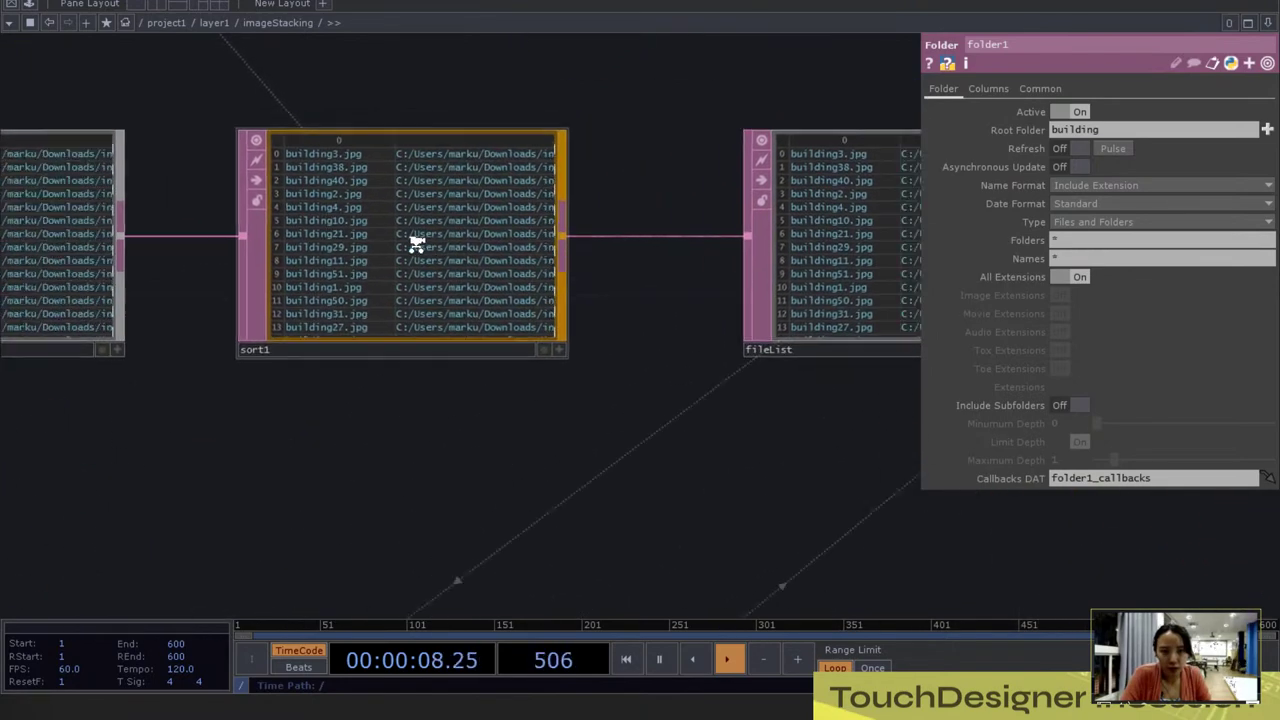
scroll(417, 244, down, 2)
middle_click(418, 236)
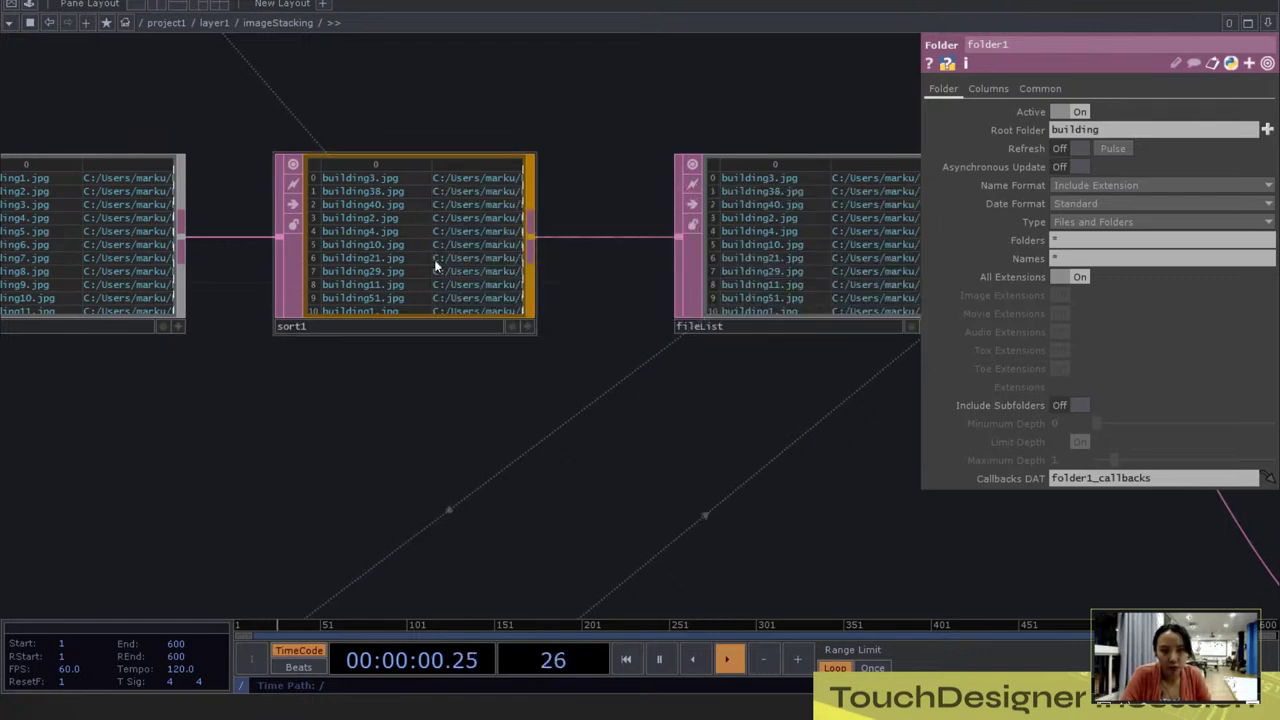
scroll(422, 225, down, 5)
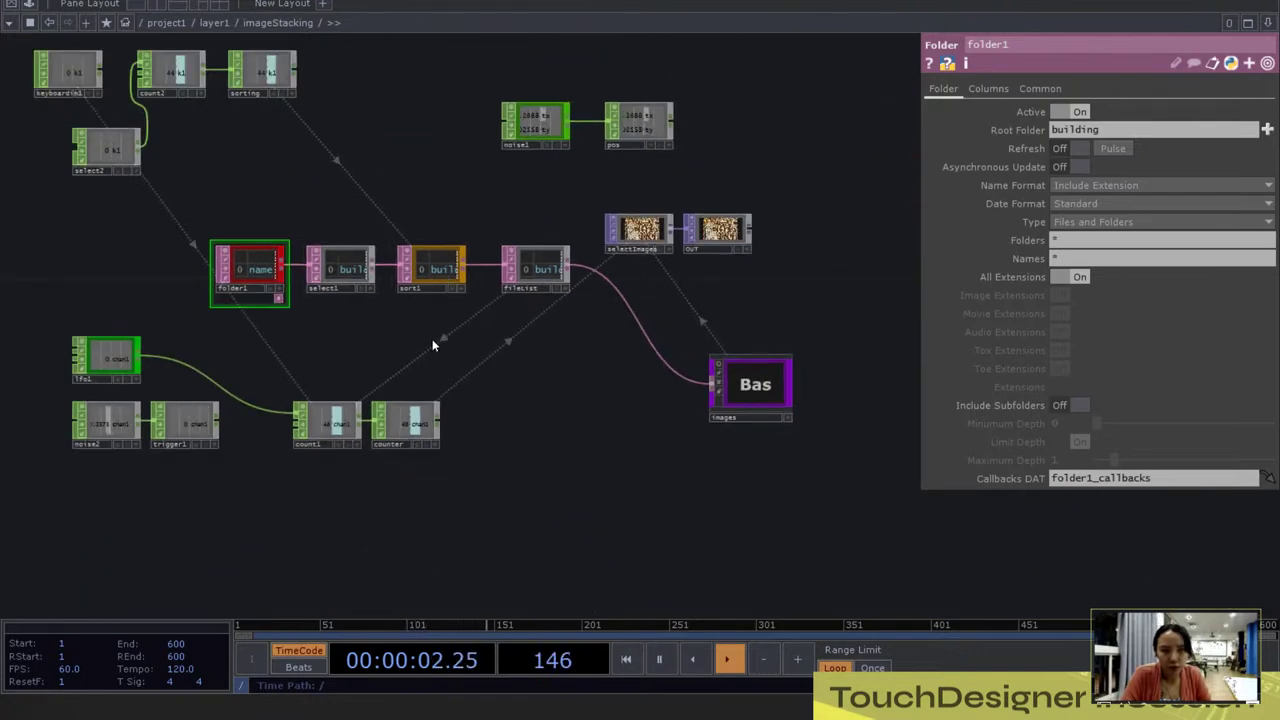
Step: Open the images base and inspect the replicated file nodes, showing the info of file1
click(752, 393)
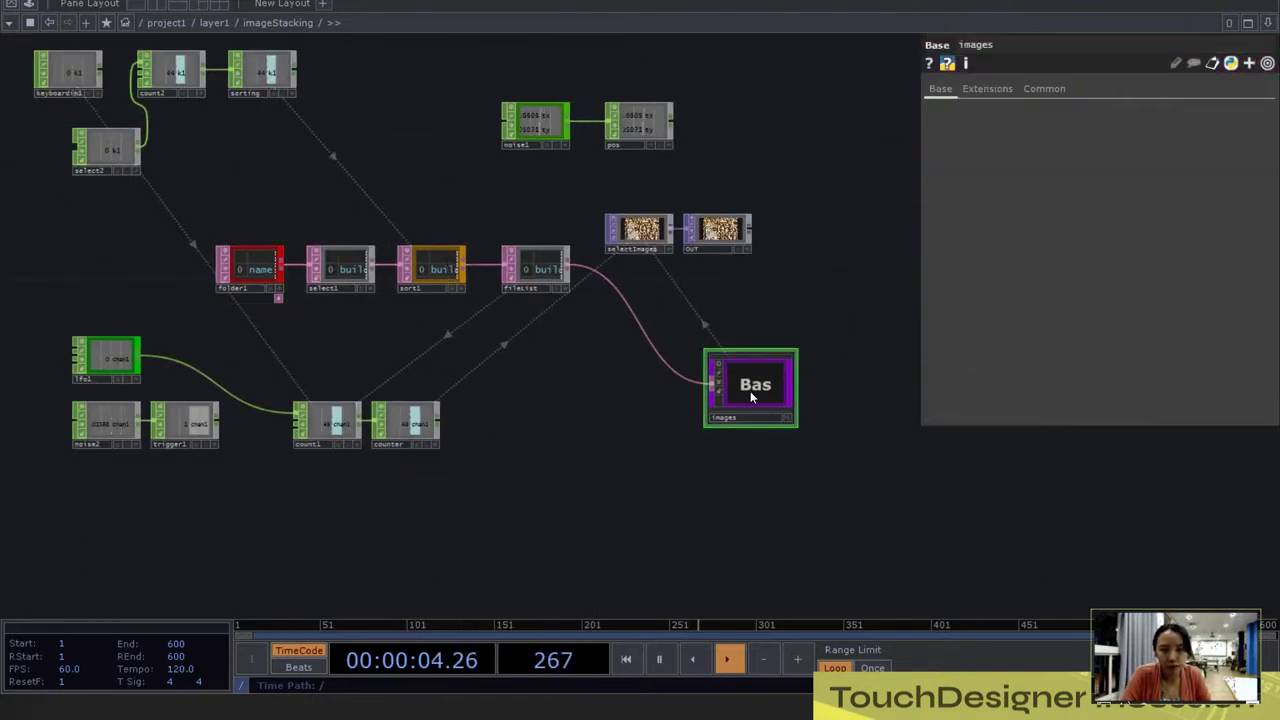
key(i)
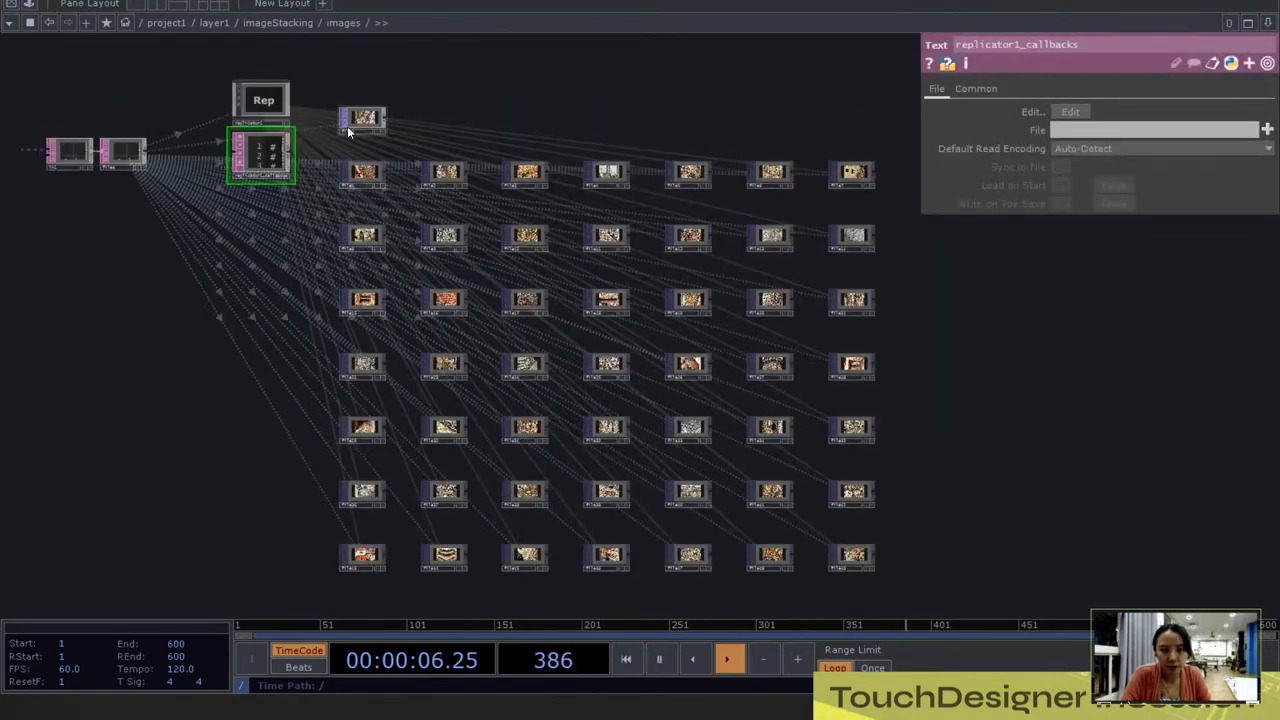
scroll(336, 182, up, 5)
scroll(435, 150, up, 2)
middle_click(410, 155)
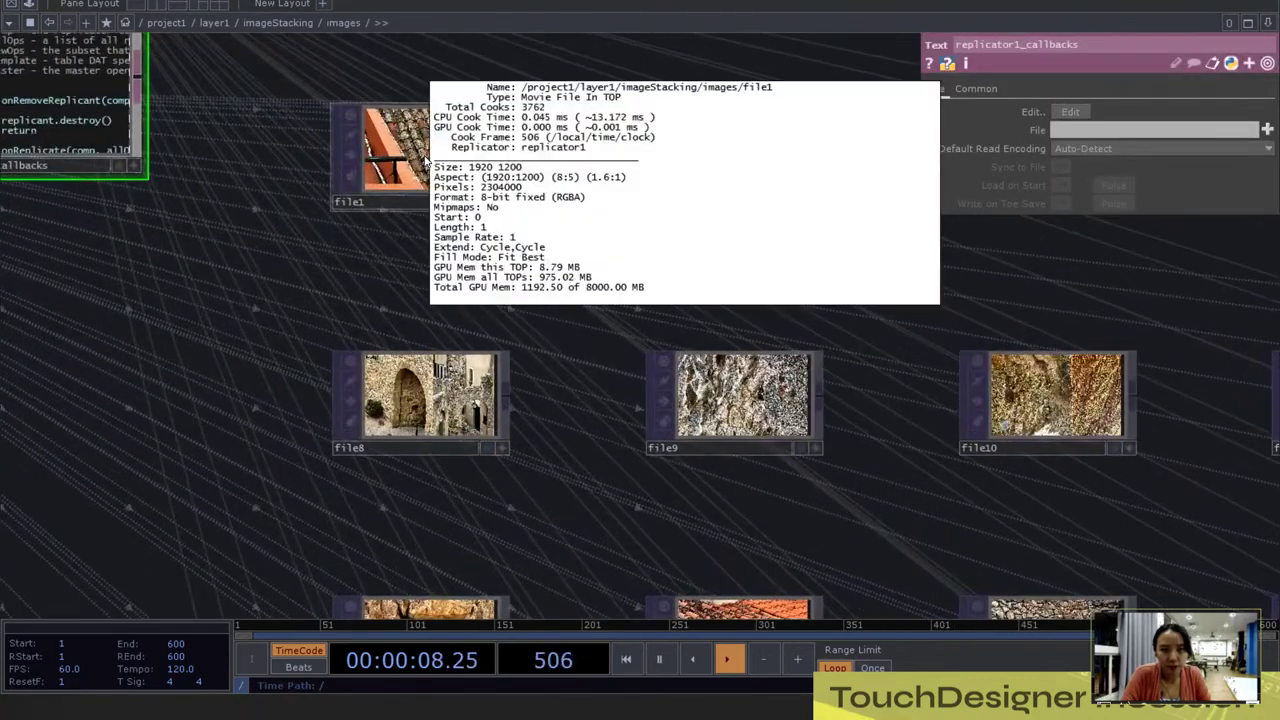
middle_drag(408, 155, 347, 258)
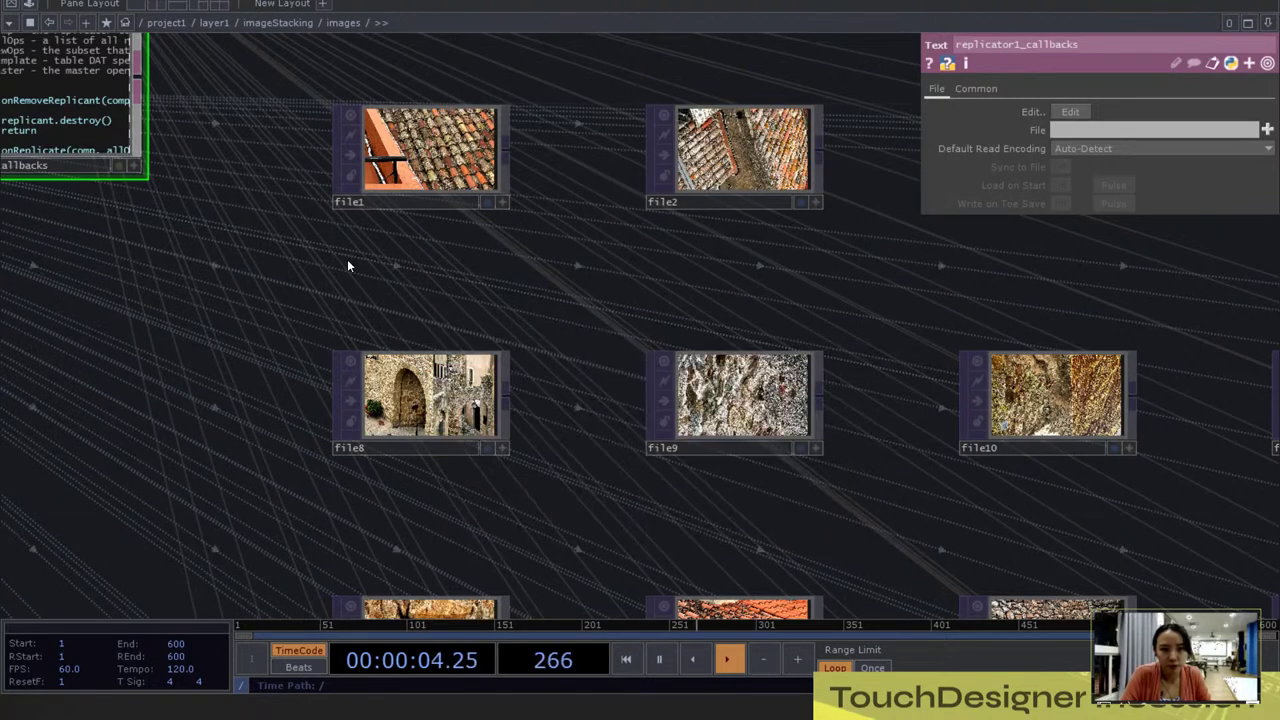
Step: Return to the imageStacking network and move the count1 and counter nodes up nearly level with lfo1
key(u)
middle_drag(745, 383, 950, 481)
drag(605, 460, 632, 454)
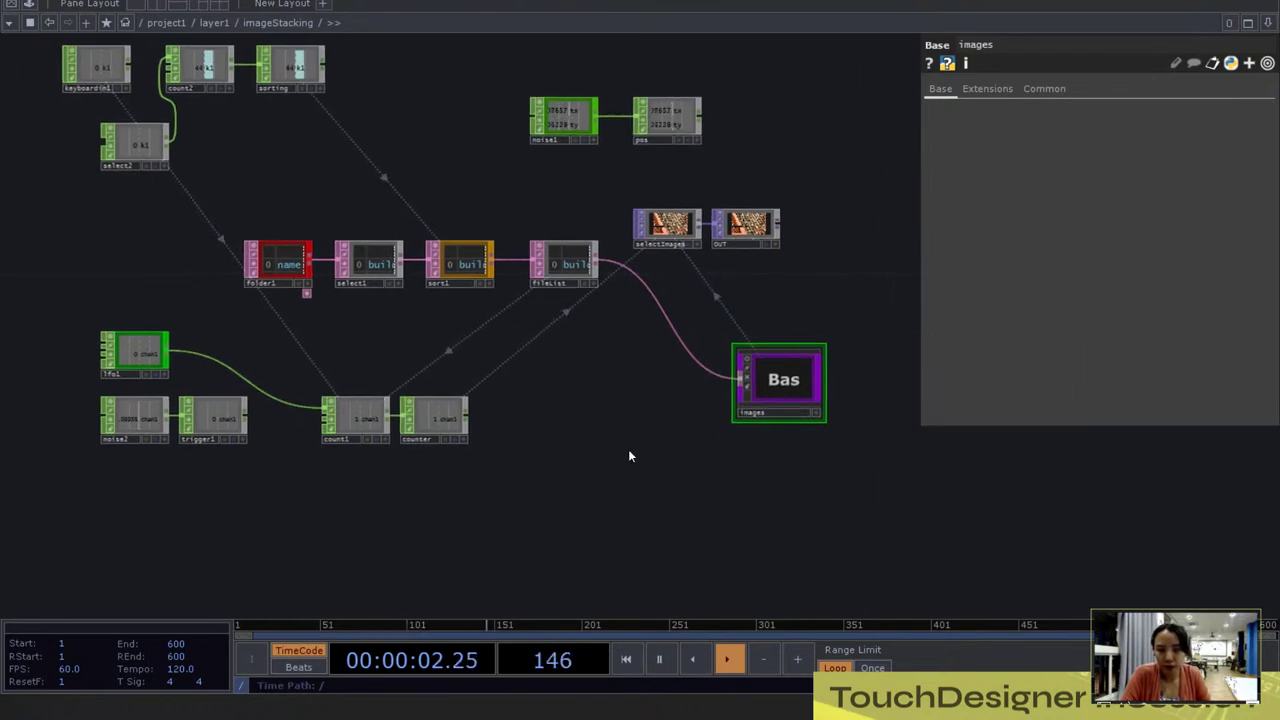
drag(475, 490, 364, 380)
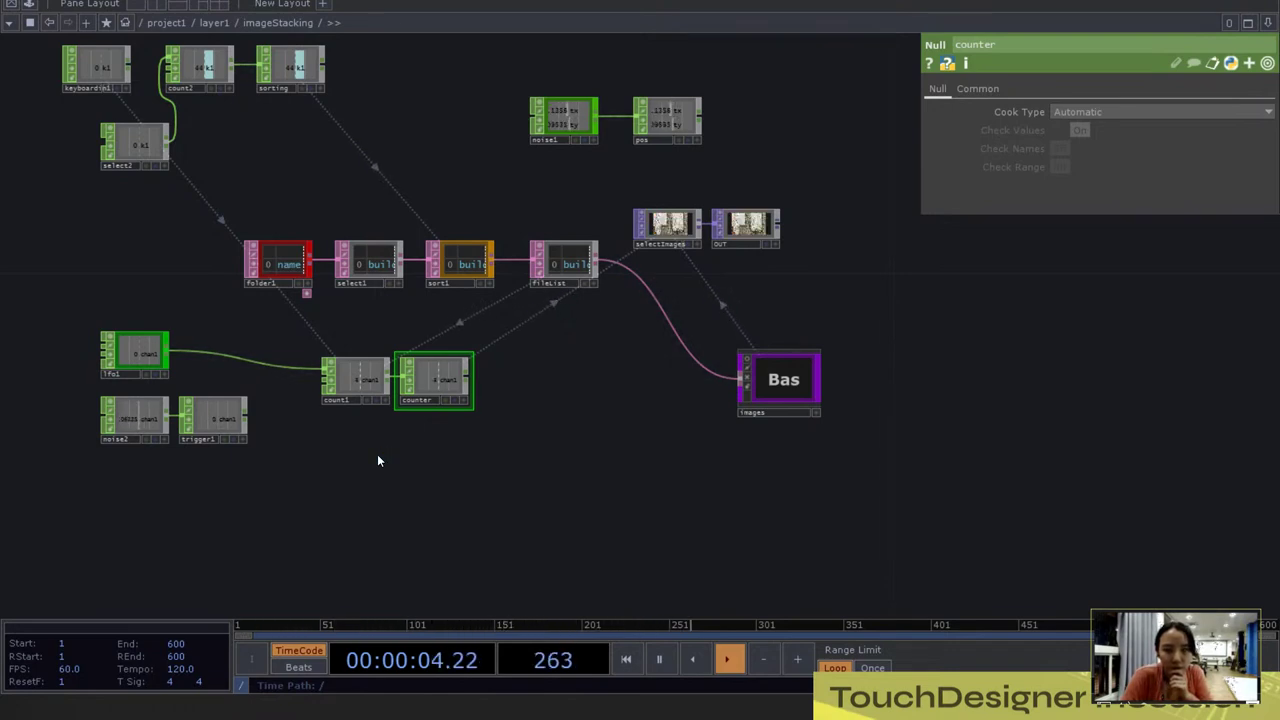
Step: Display selectImages' parameters and examine the file lists in sort1 and fileList up close
click(668, 228)
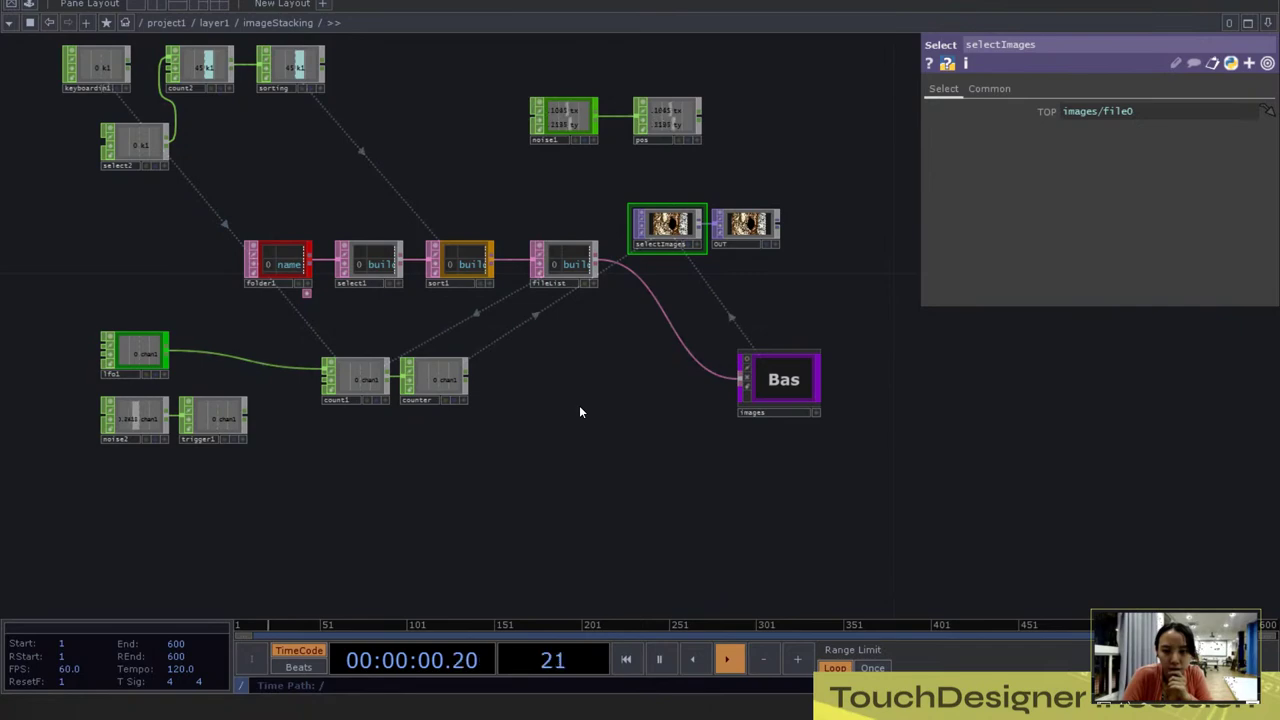
scroll(443, 286, up, 5)
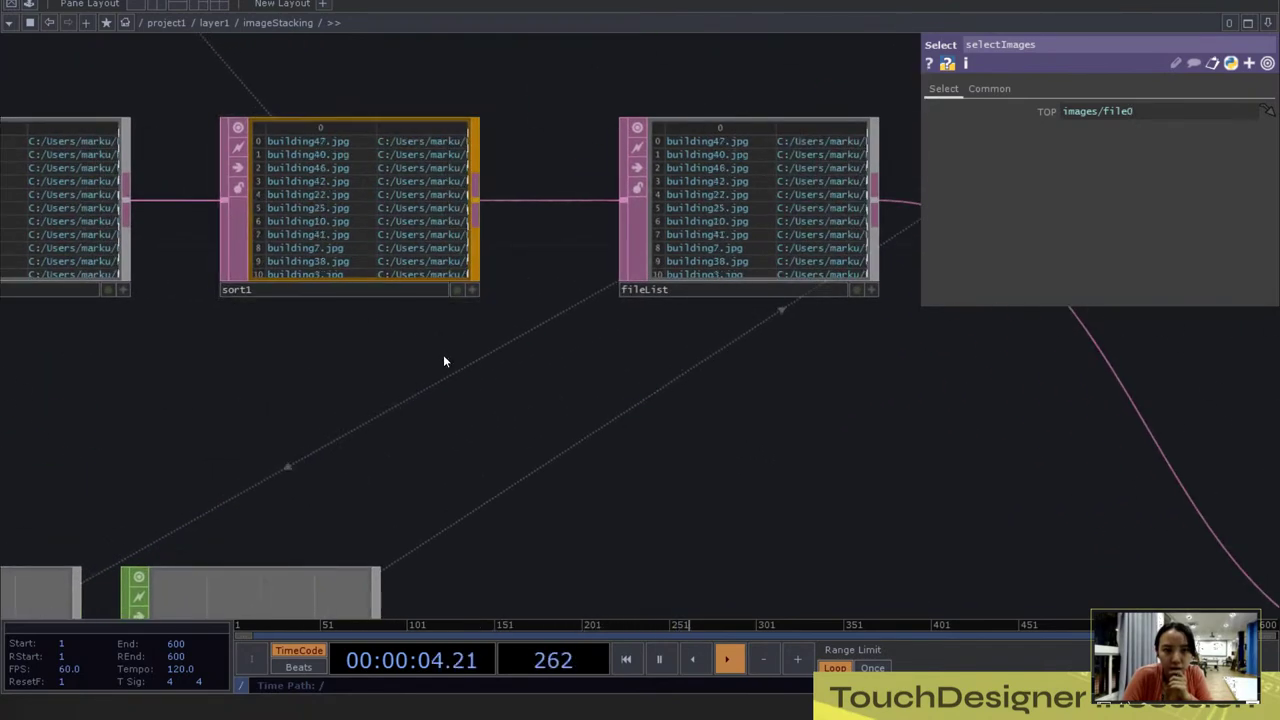
scroll(445, 355, down, 6)
Step: Open the images base to view its replicated file nodes, and return to the imageStacking network
click(665, 394)
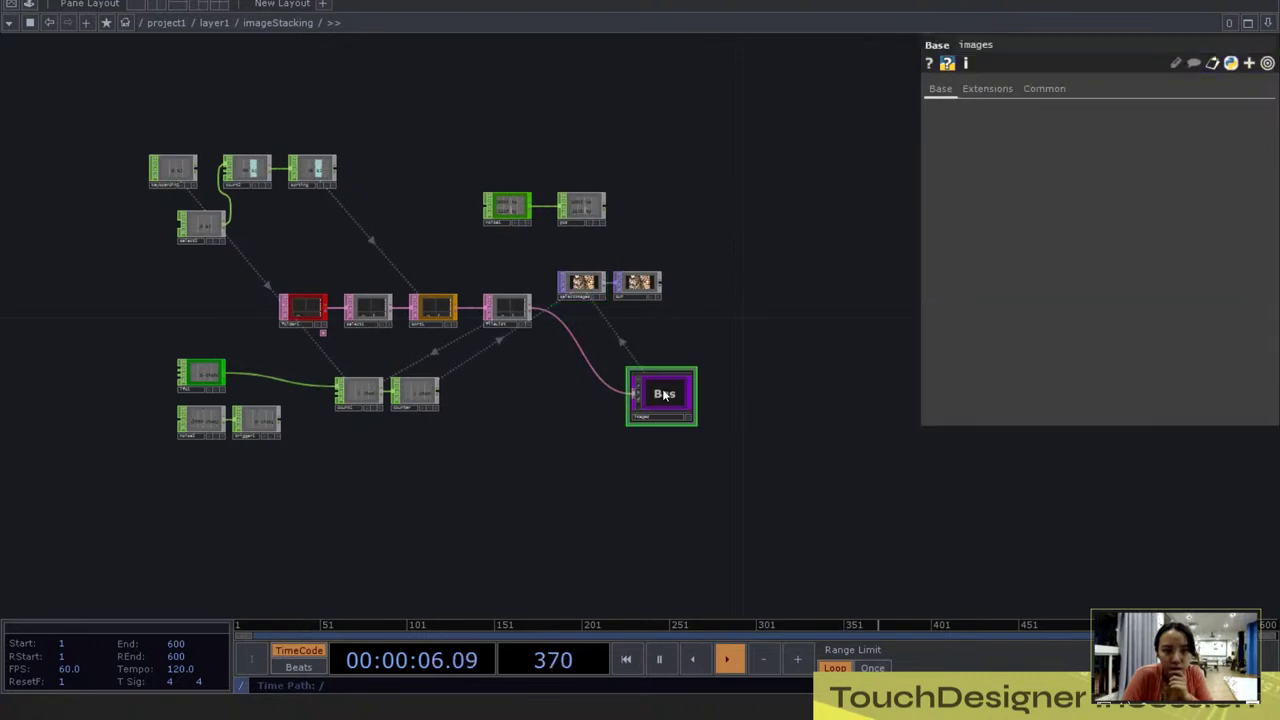
key(i)
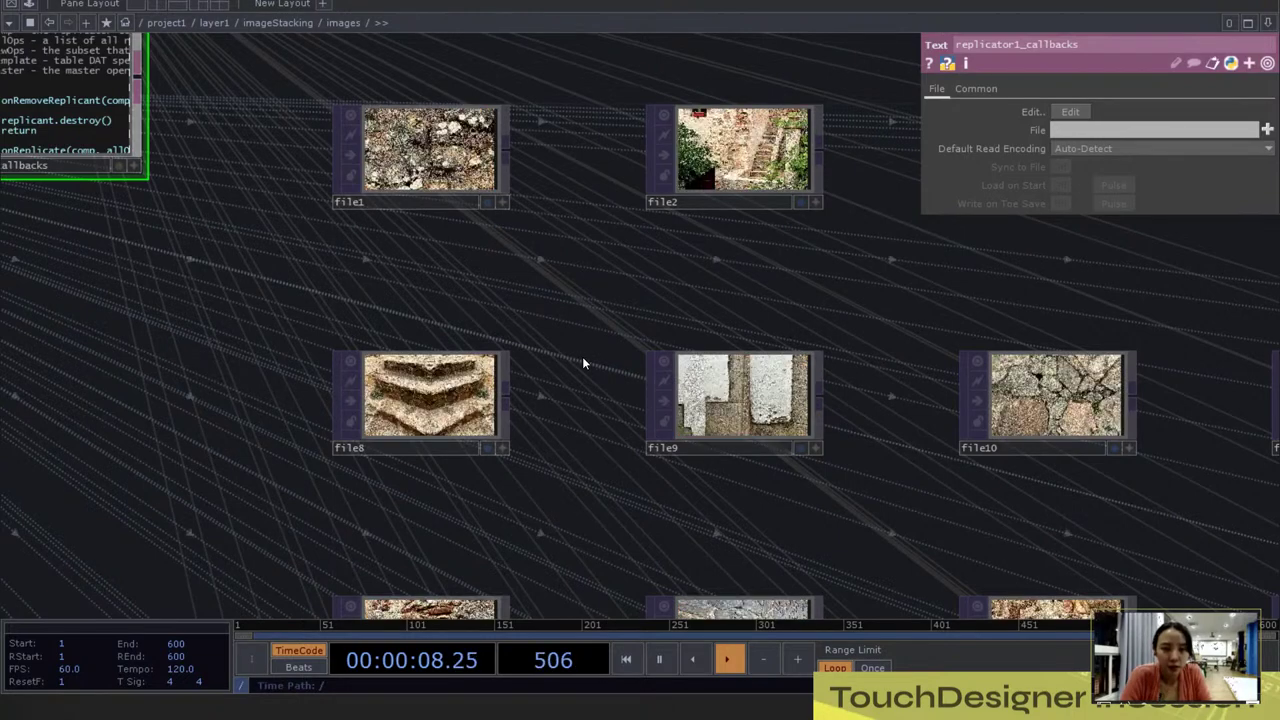
key(u)
scroll(610, 335, down, 4)
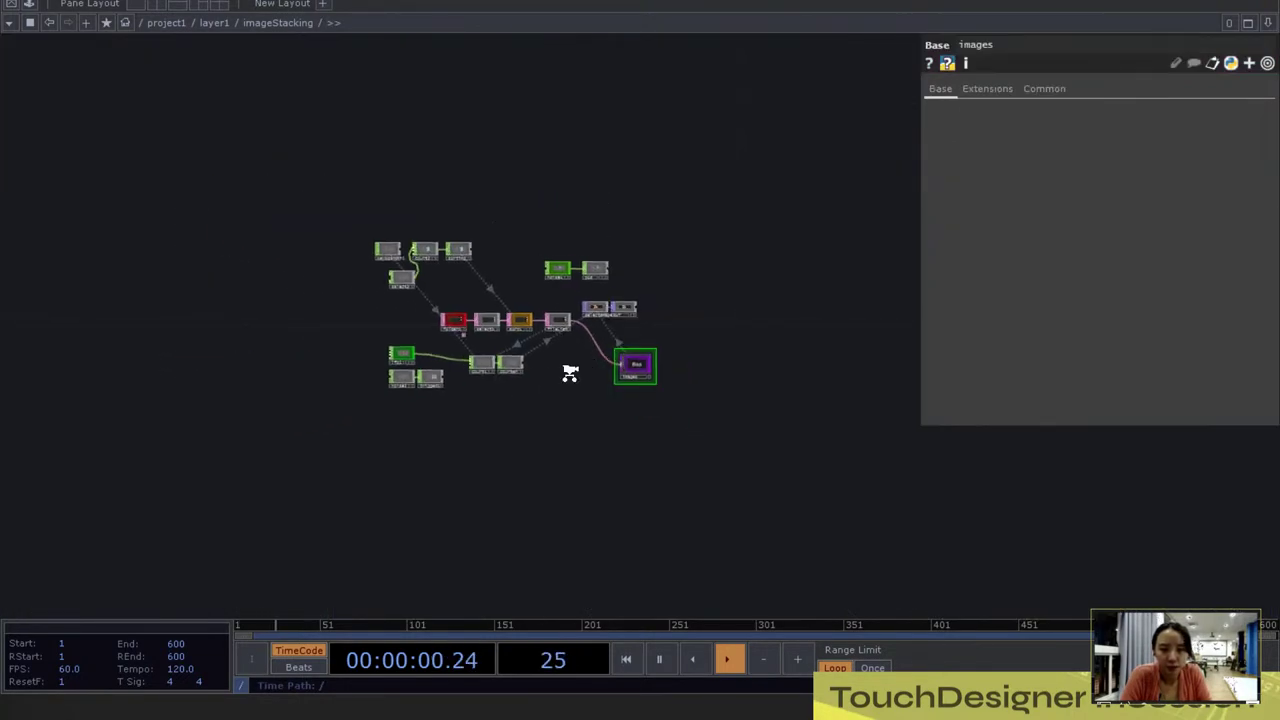
Step: Add a Pattern CHOP in the empty area below count1
scroll(571, 423, up, 10)
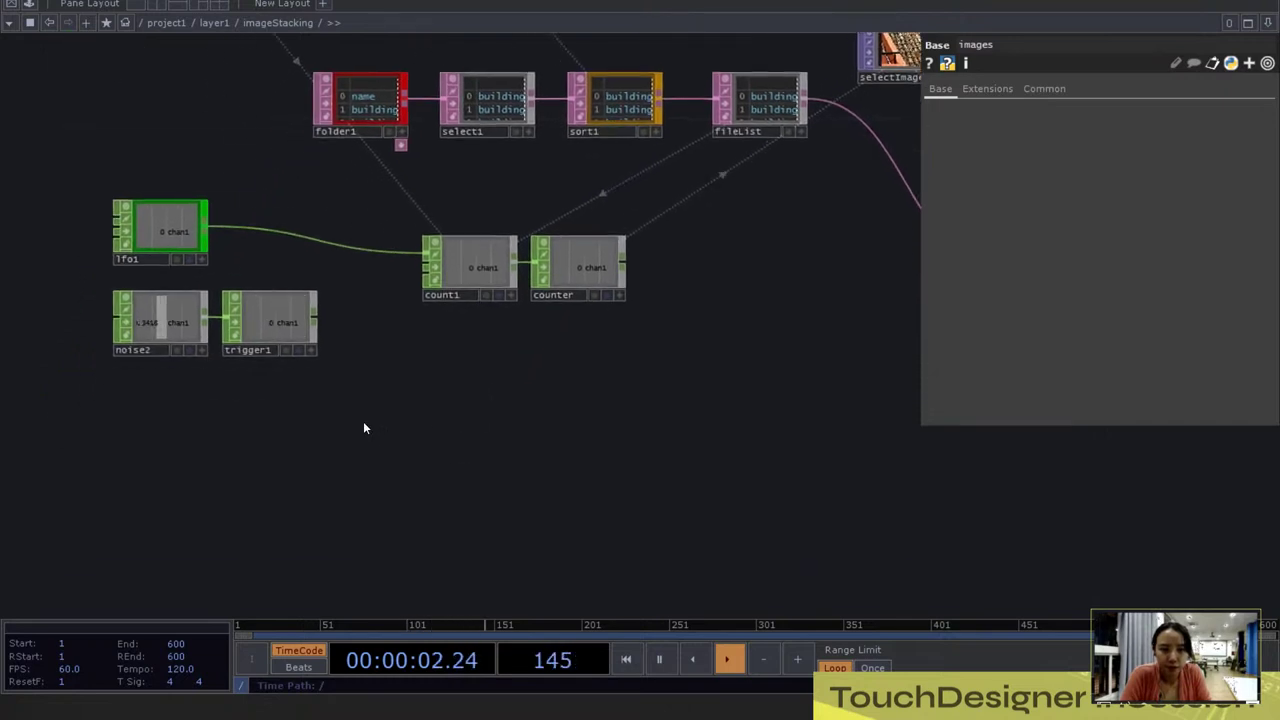
key(Tab)
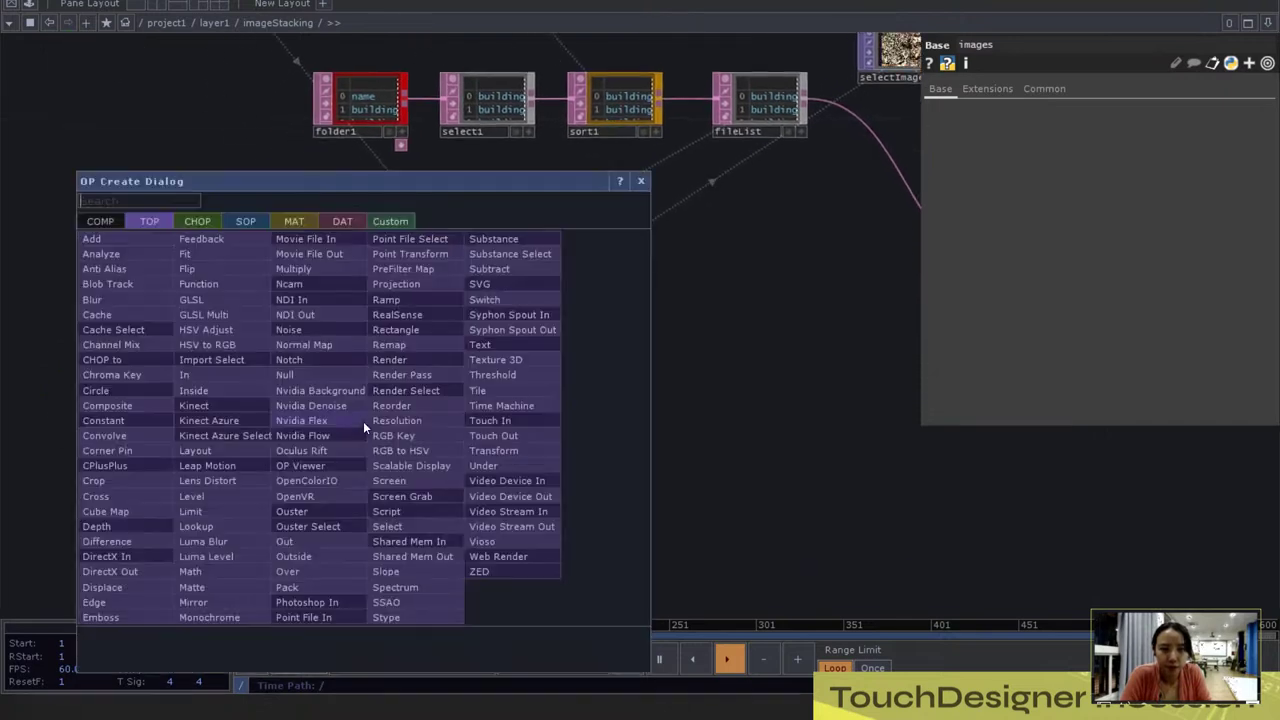
click(197, 224)
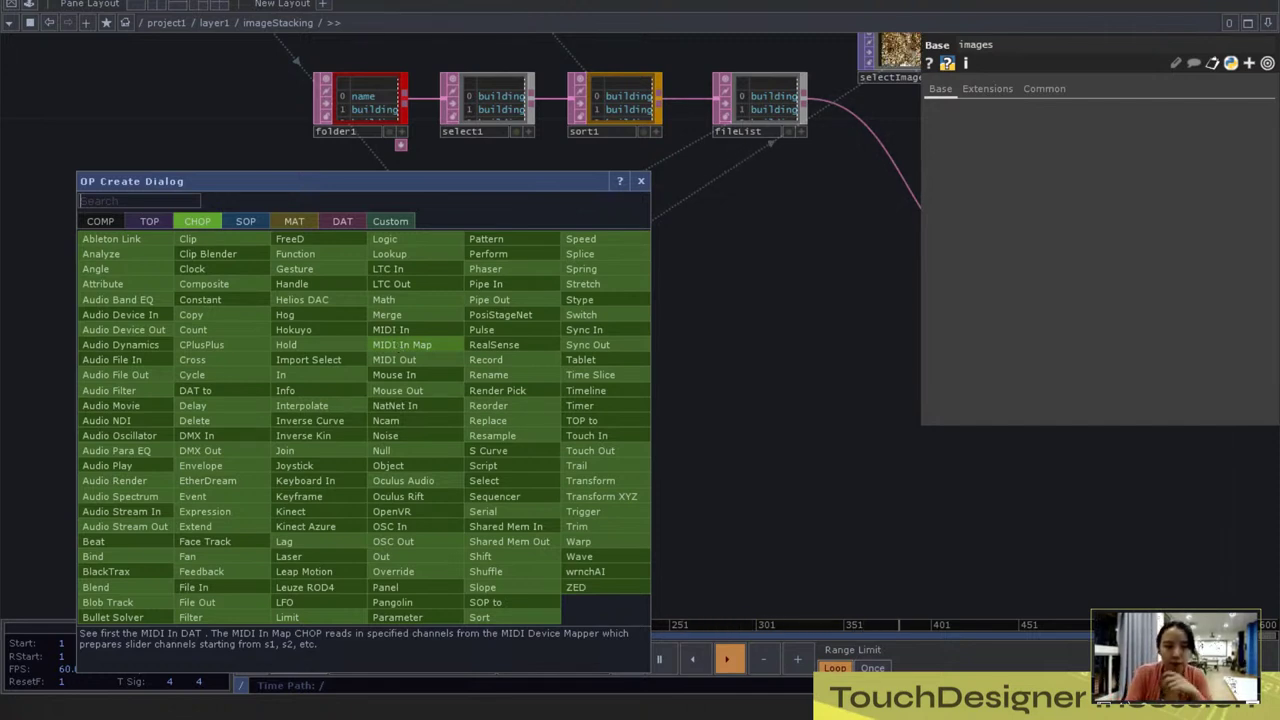
text(pat)
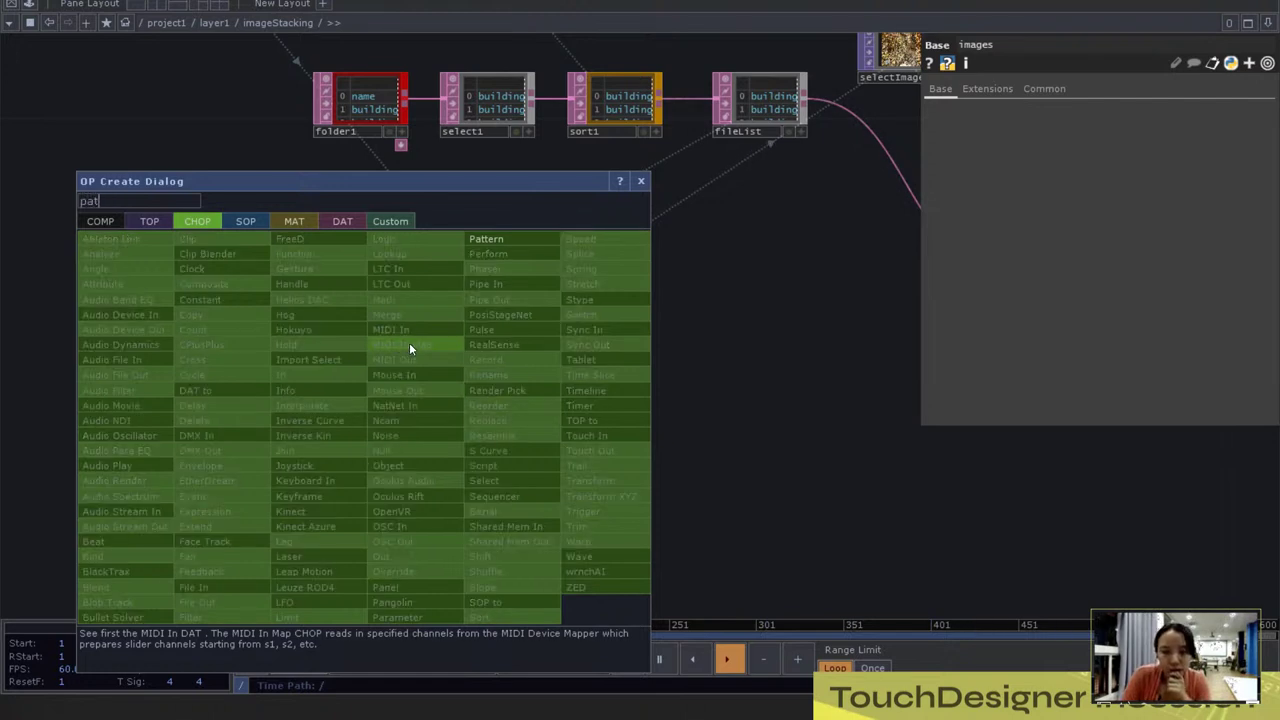
click(466, 240)
click(458, 393)
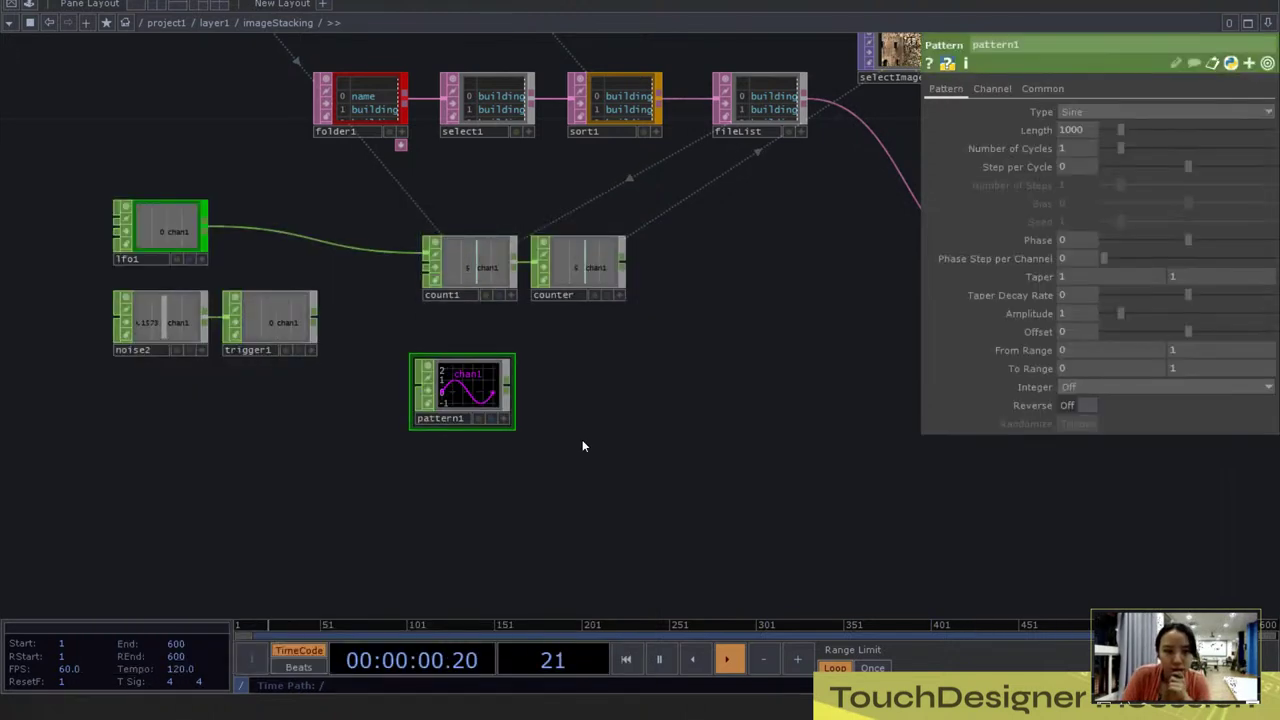
Step: Set pattern1's type to Ramp Samples and show its node info to check the channel range
click(1111, 111)
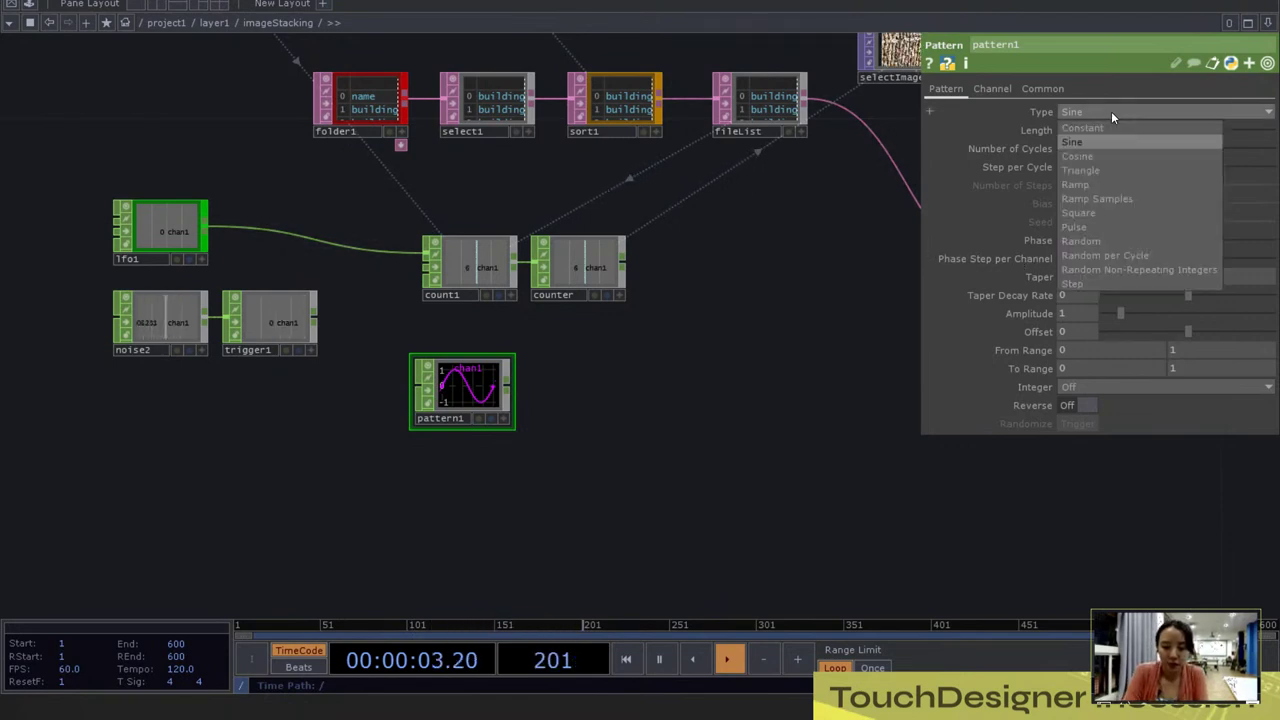
click(1120, 199)
drag(616, 370, 512, 362)
scroll(365, 430, up, 5)
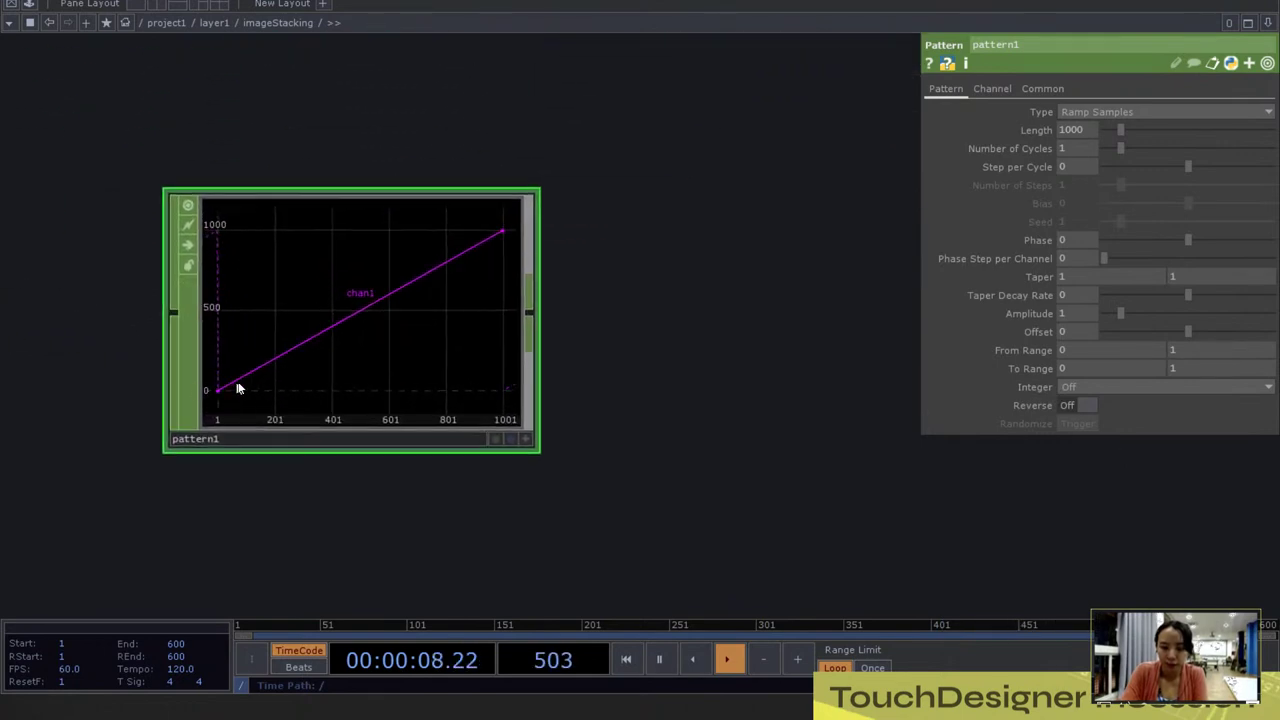
middle_click(240, 386)
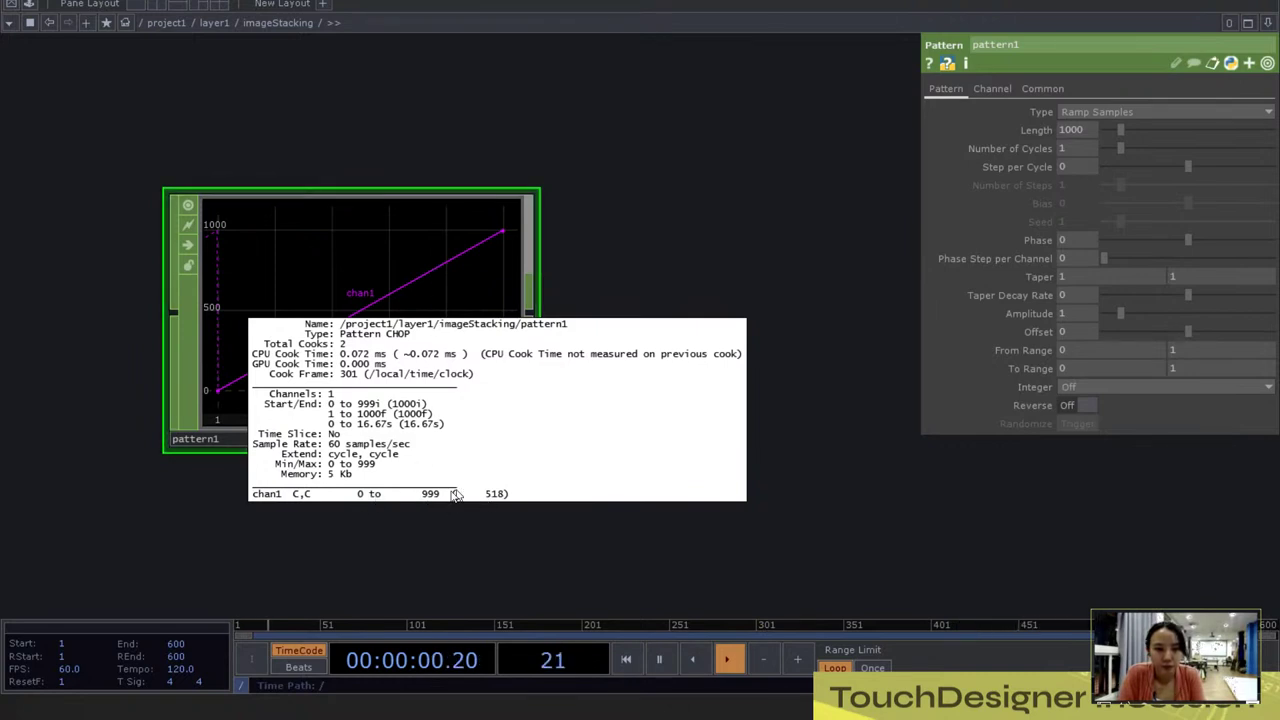
Step: Set pattern1's Length to the expression op('folder1').numRows-1
scroll(576, 384, down, 8)
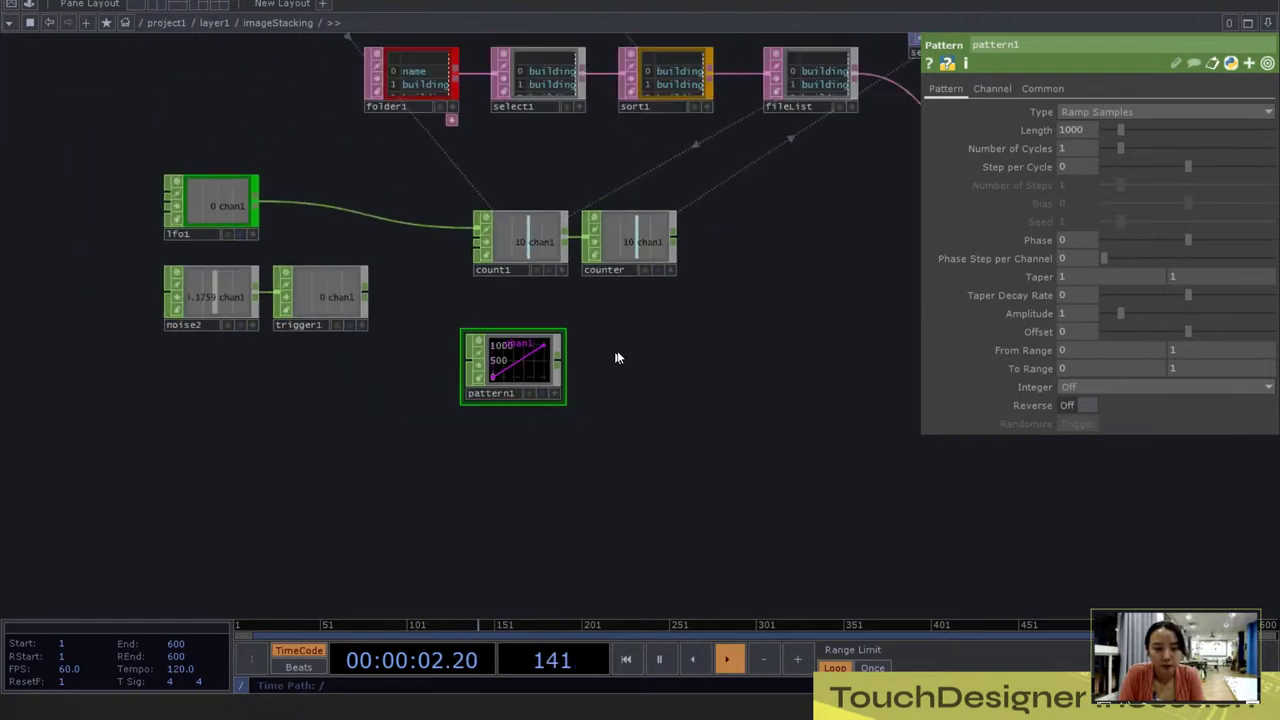
drag(615, 357, 484, 376)
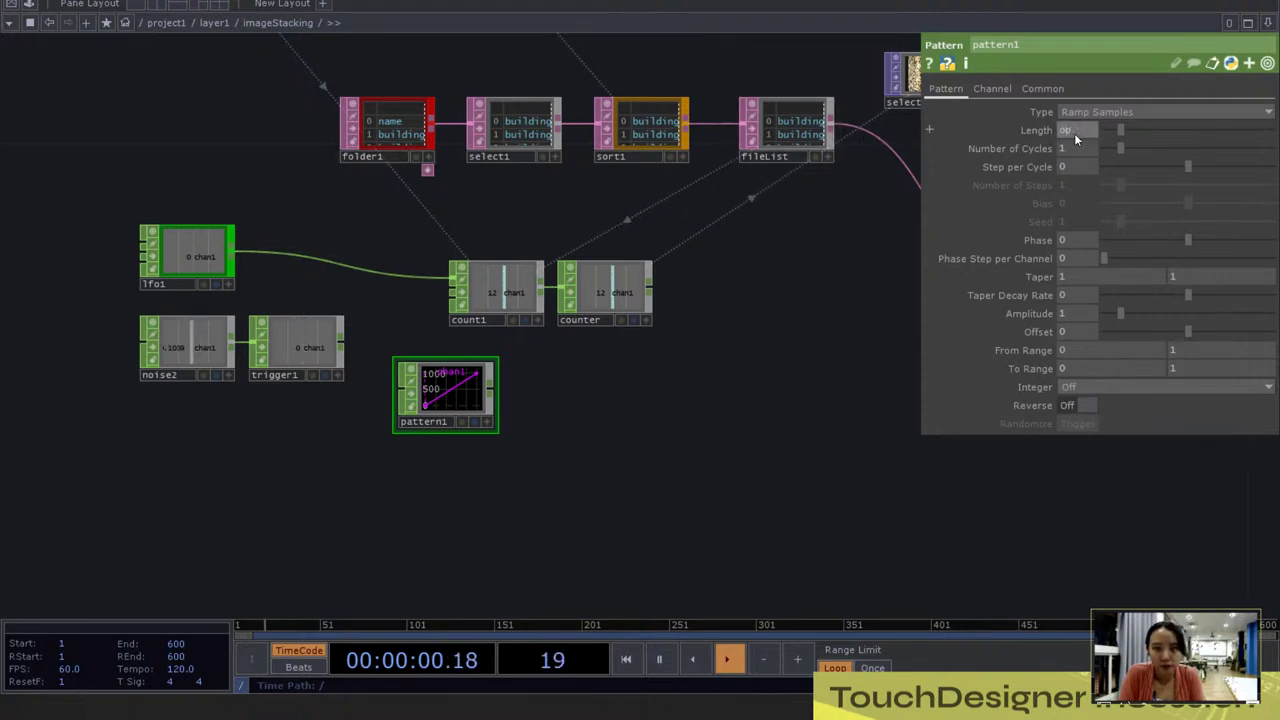
text(())
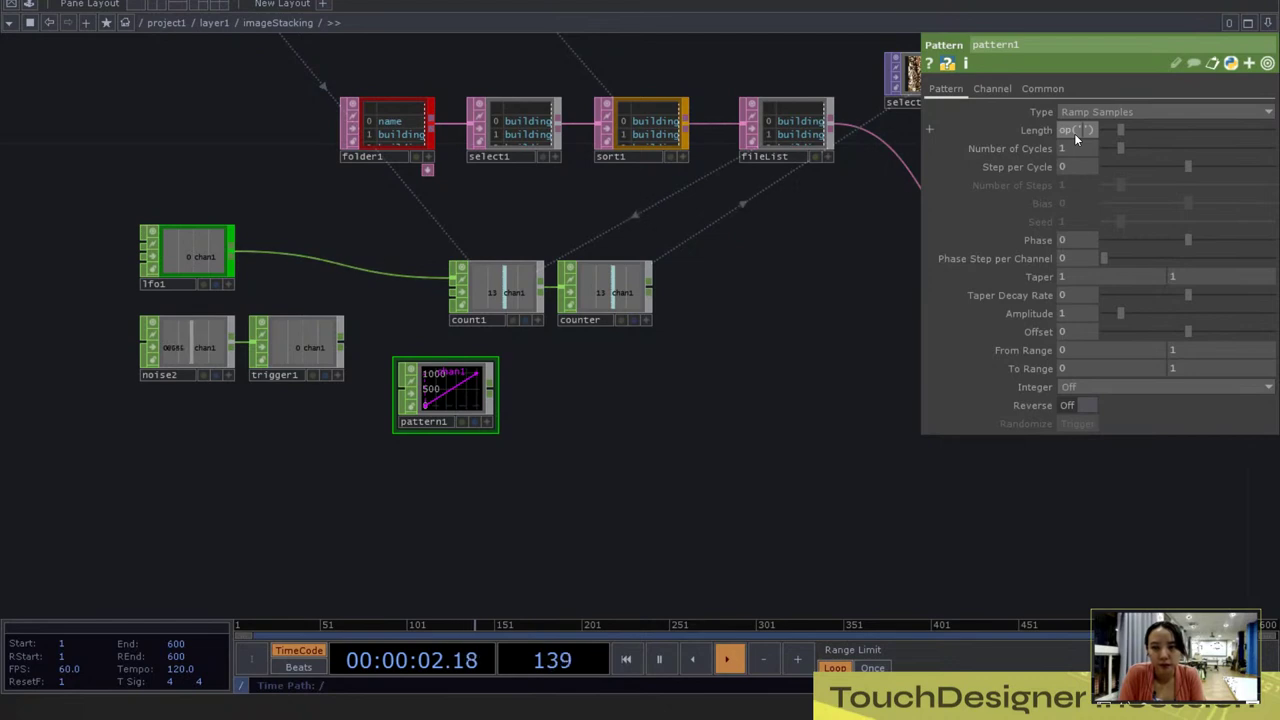
text(folder1'))
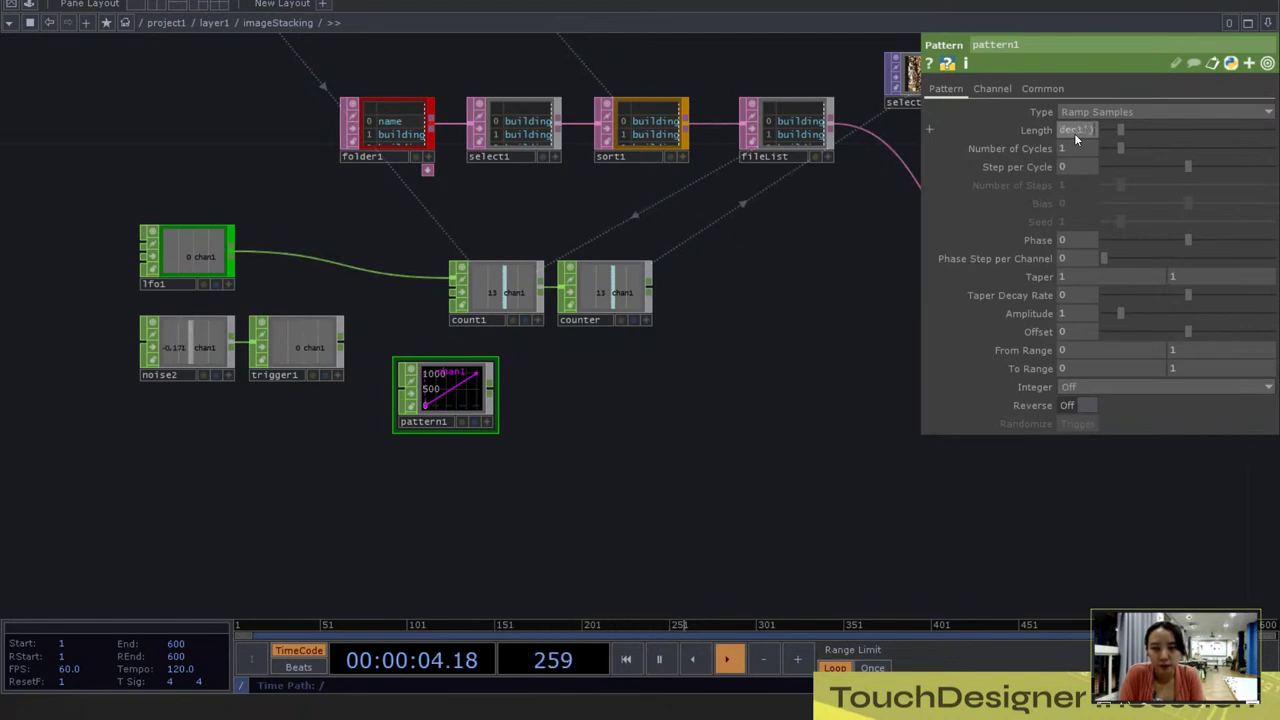
text(.numR)
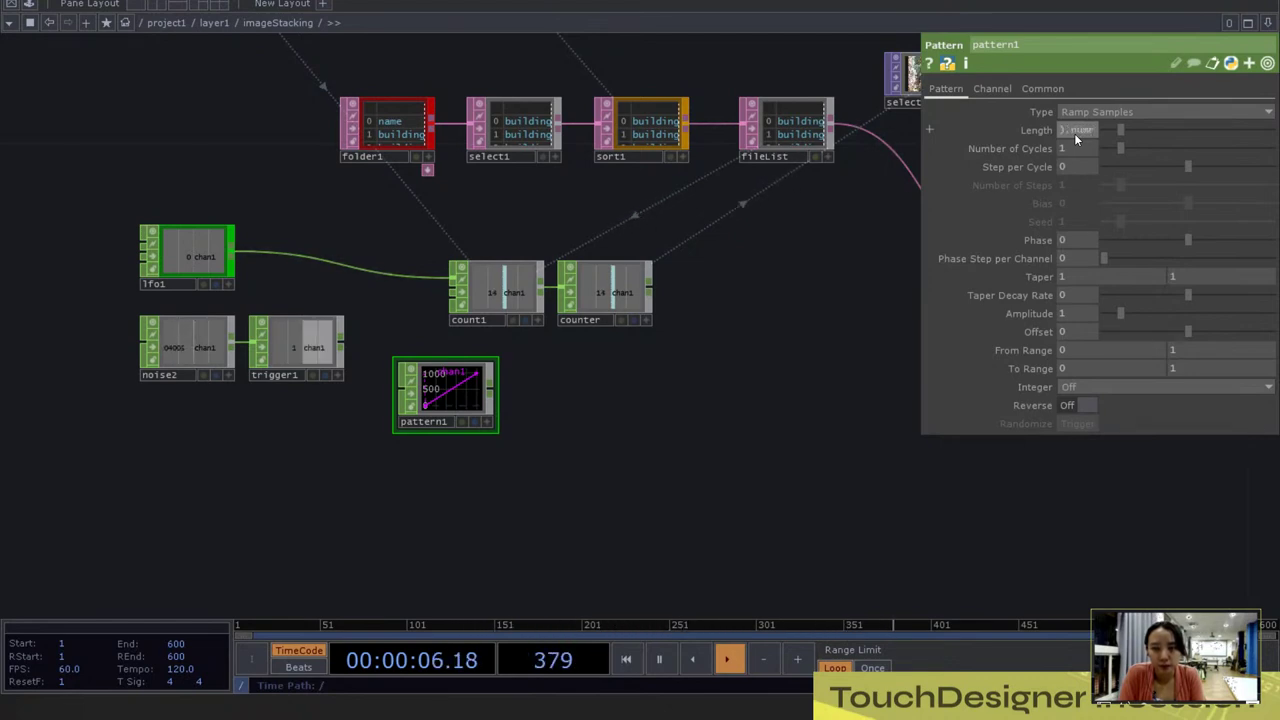
text(ows)
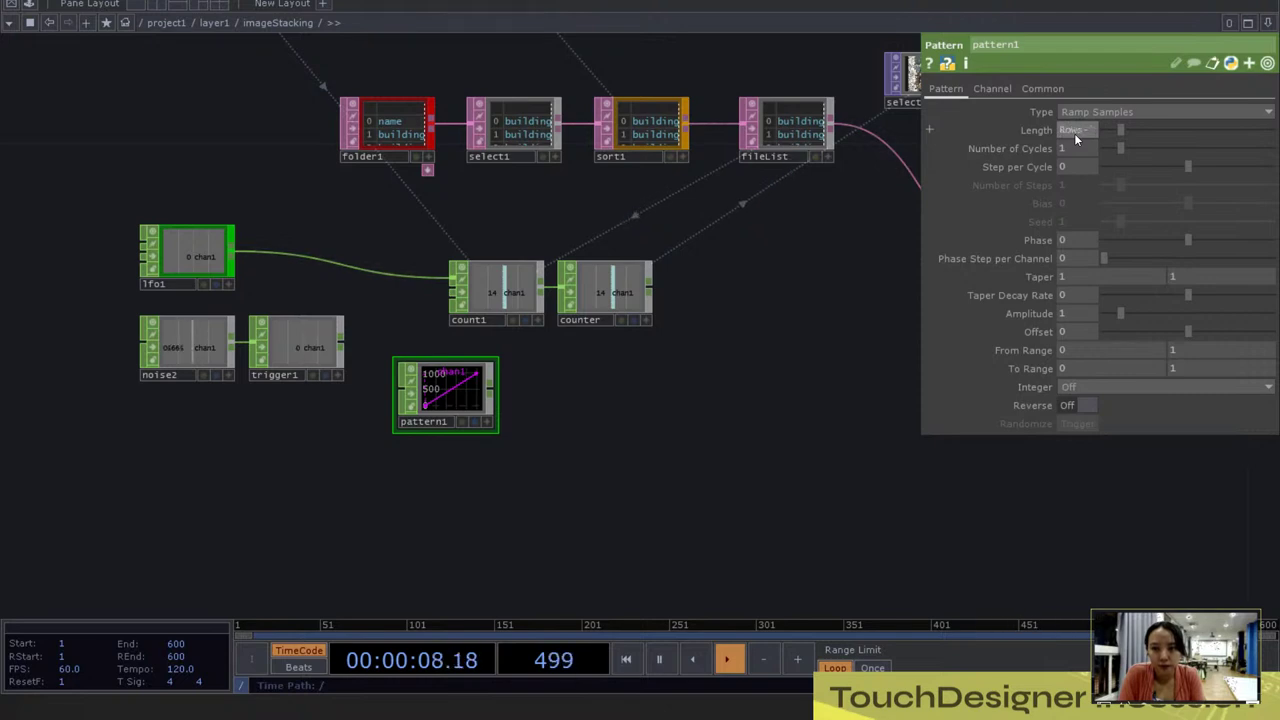
key(Return)
click(1076, 139)
text(-)
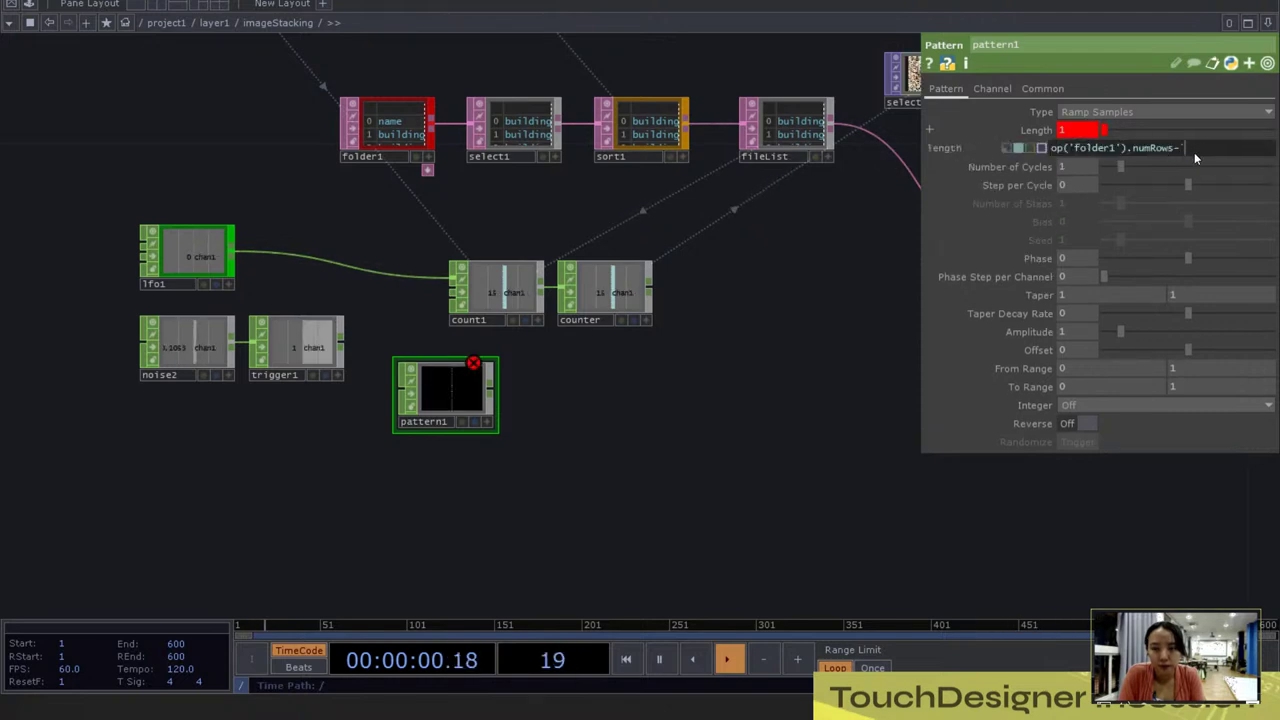
text(1)
key(Return)
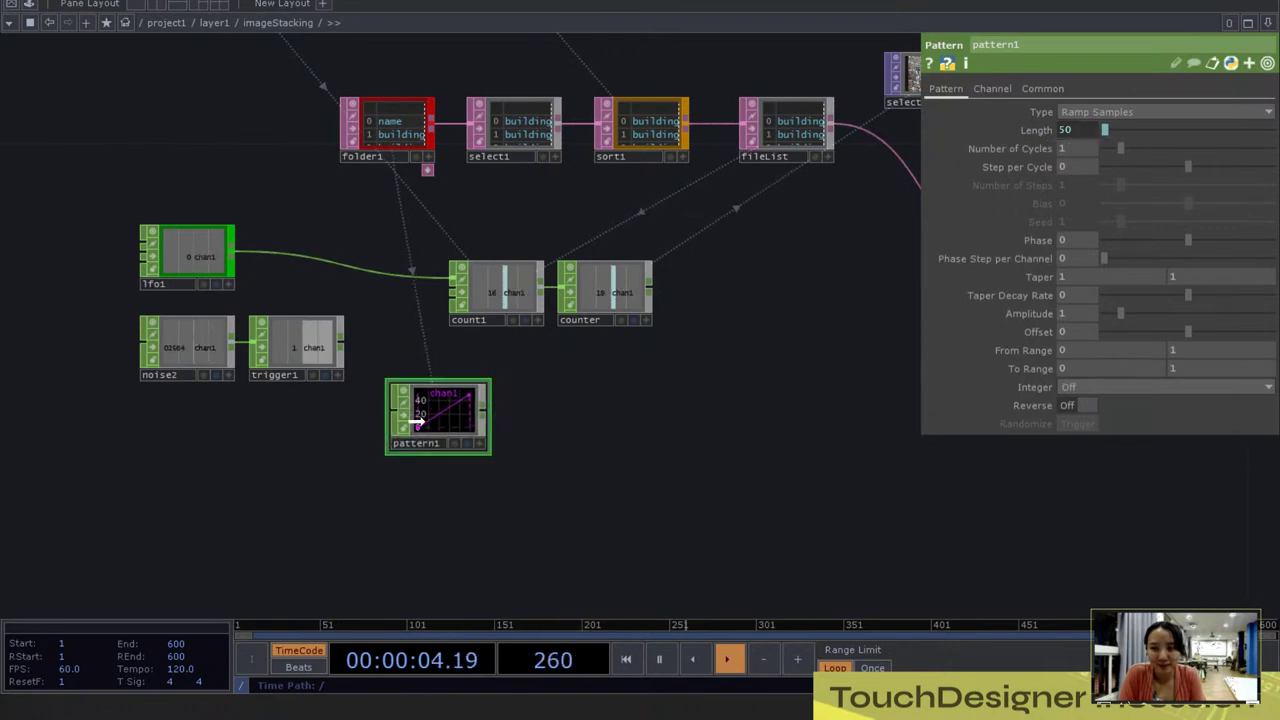
Step: Check pattern1's ramp up close and add a Sort CHOP connected to its output
scroll(490, 455, up, 5)
scroll(373, 359, up, 1)
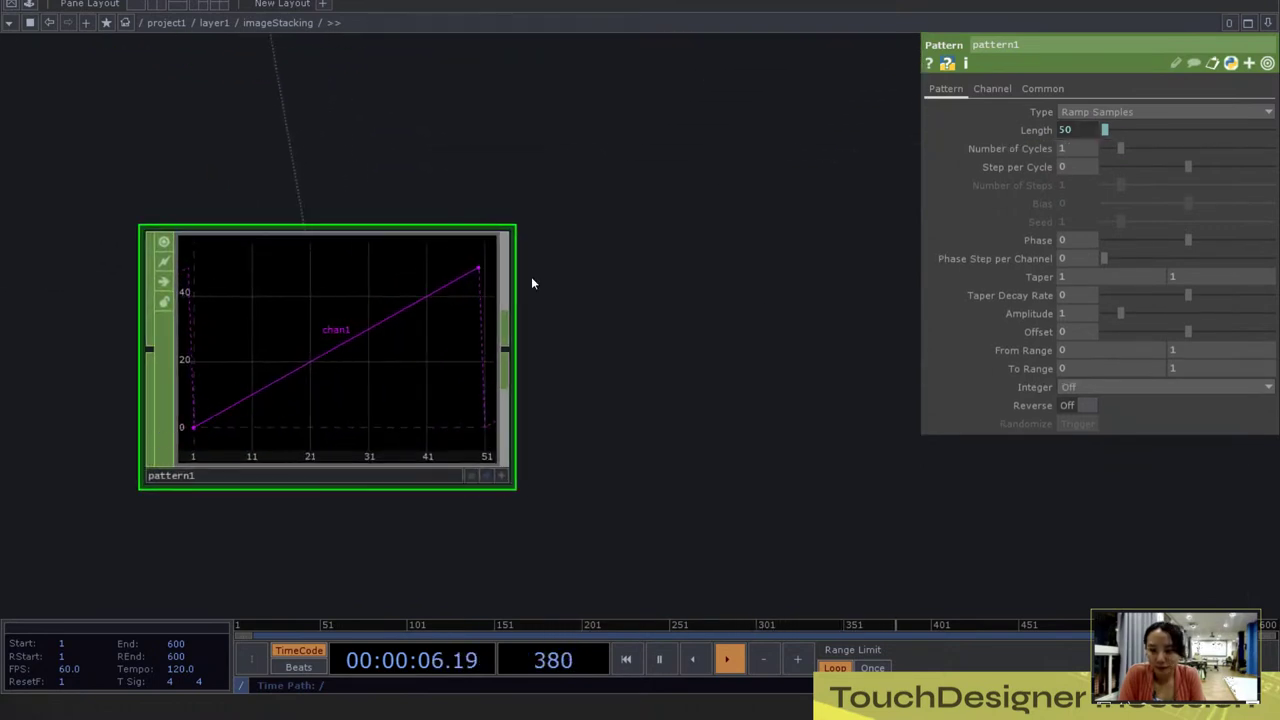
scroll(437, 269, down, 4)
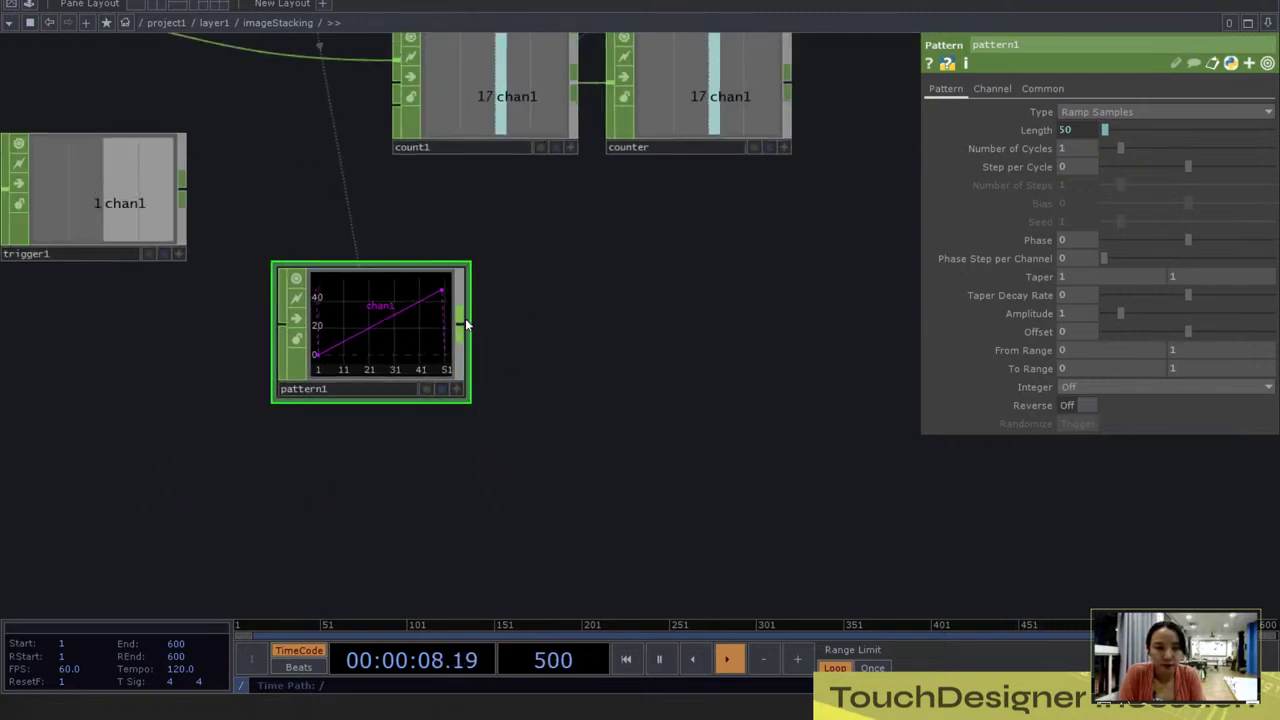
key(Tab)
text(sort)
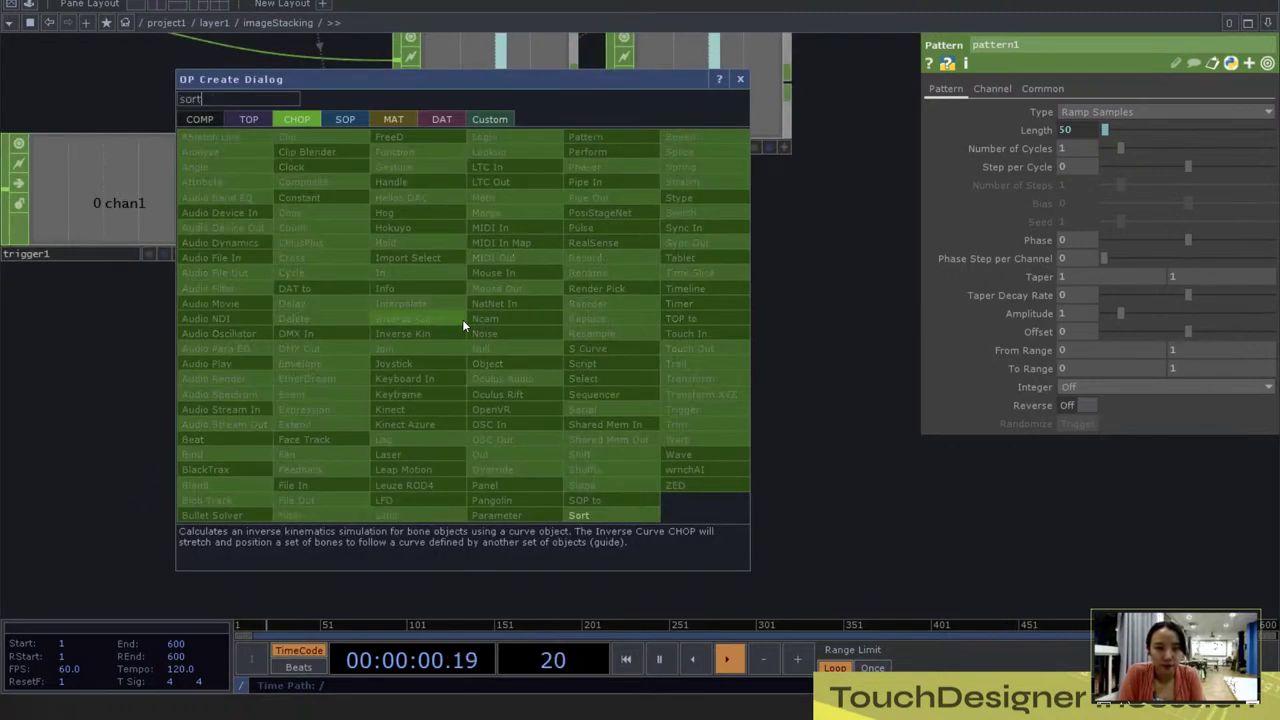
click(575, 518)
click(603, 345)
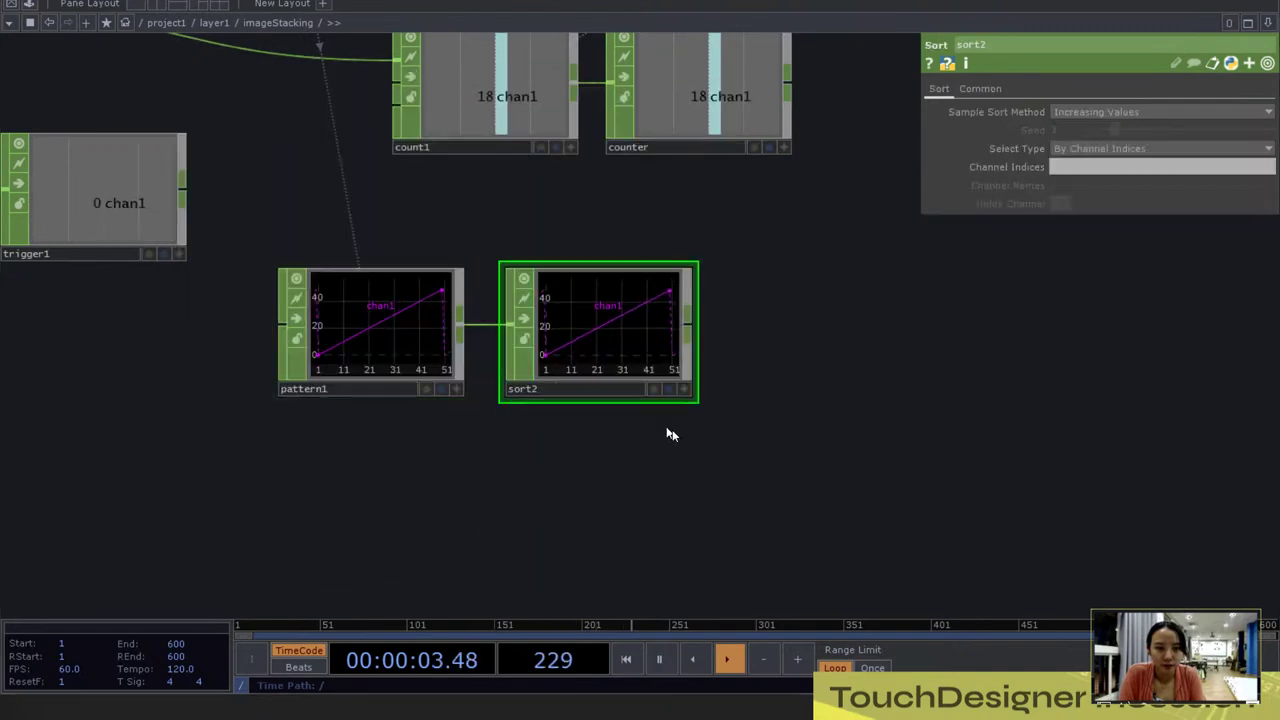
Step: Set sort2's Sample Sort Method to Random and inspect the resulting curve beside pattern1's ramp
click(1077, 112)
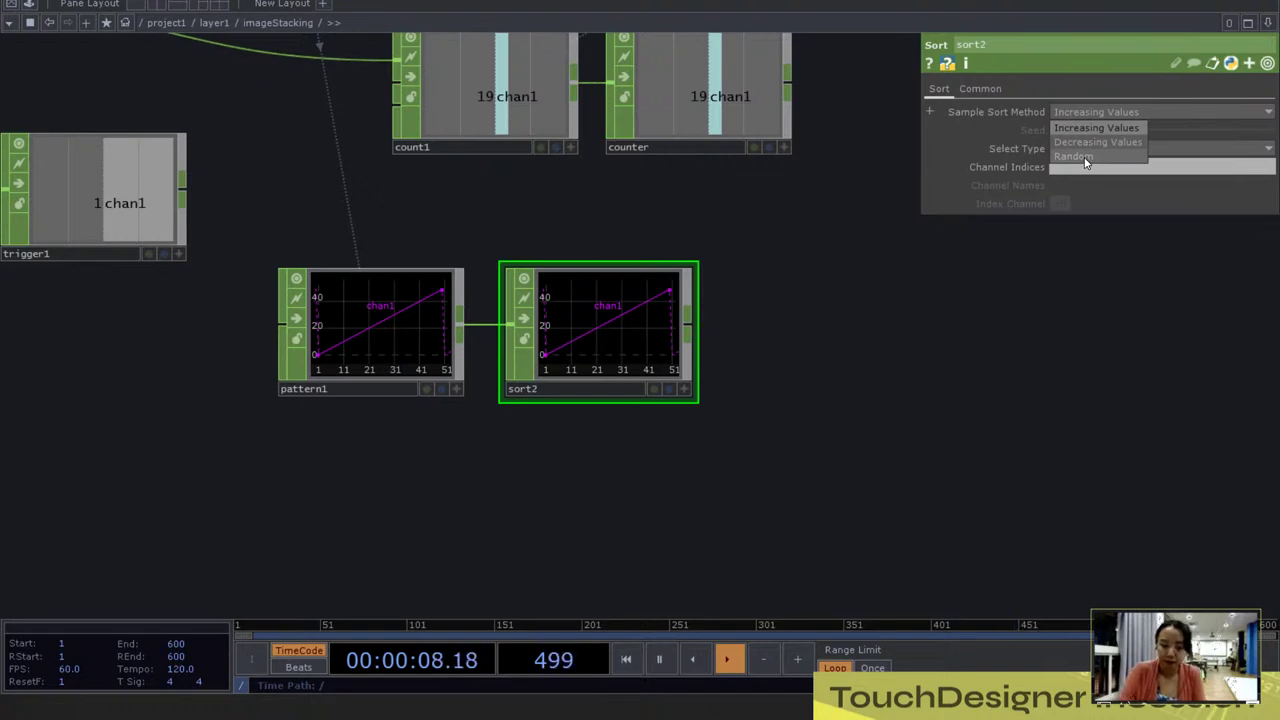
click(1074, 157)
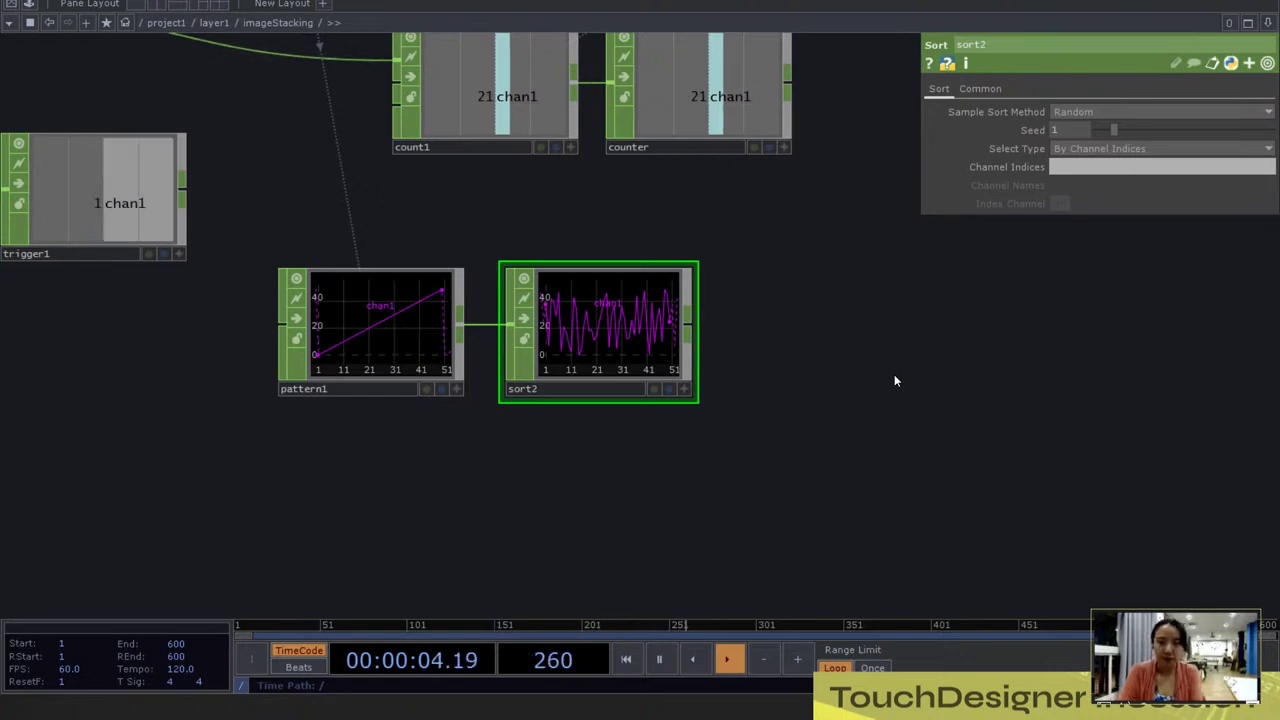
scroll(714, 337, down, 2)
scroll(700, 351, up, 6)
scroll(620, 341, down, 4)
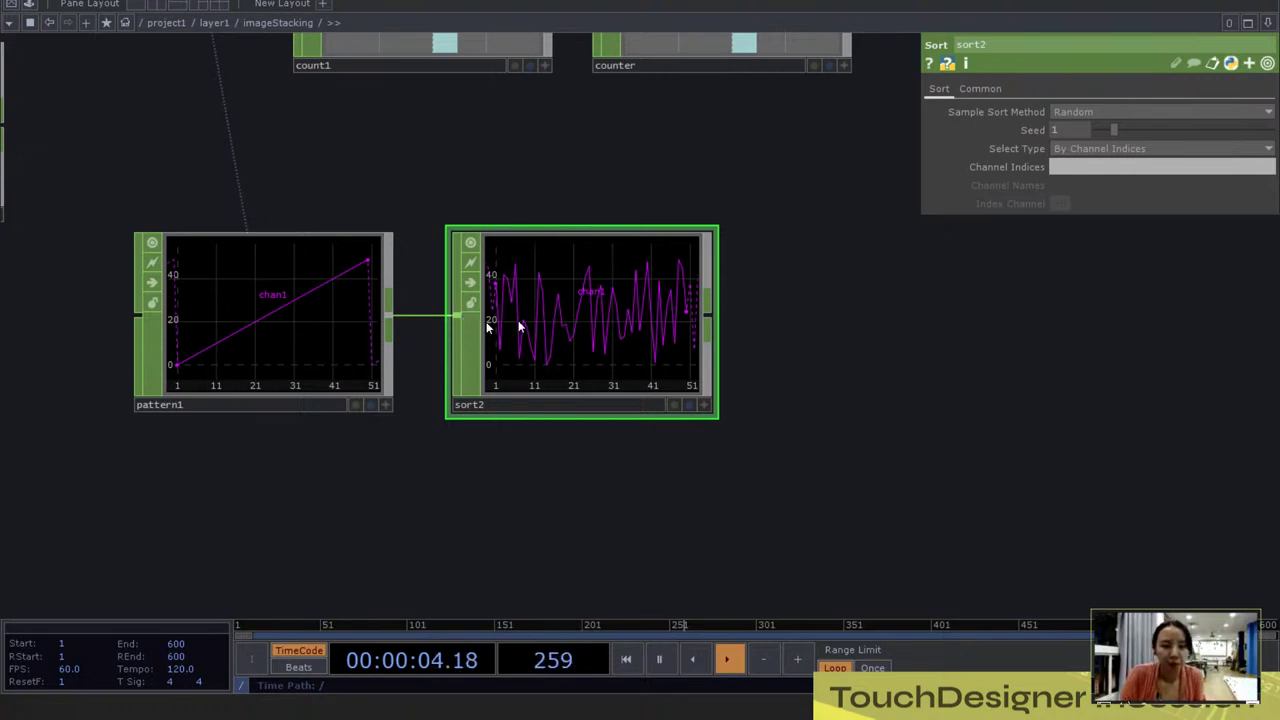
scroll(305, 311, down, 5)
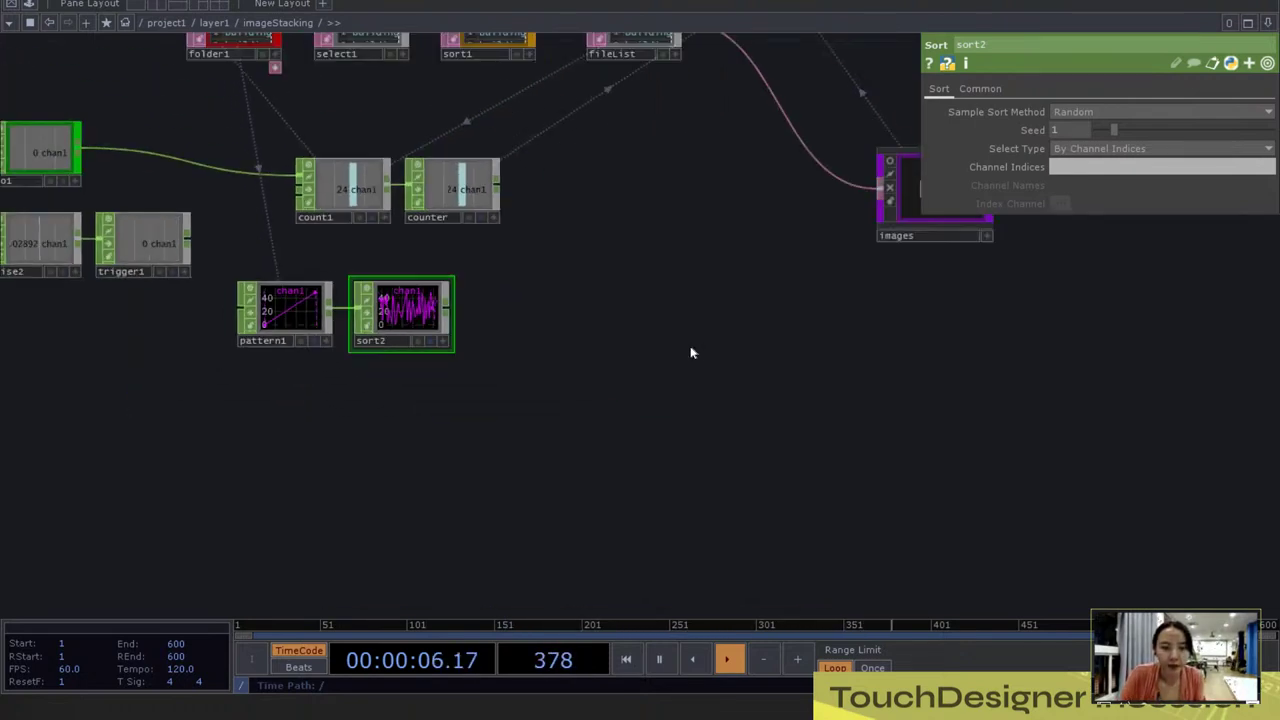
Step: Move the counter node farther from count1 to open a gap between them
drag(691, 351, 515, 365)
drag(302, 232, 404, 232)
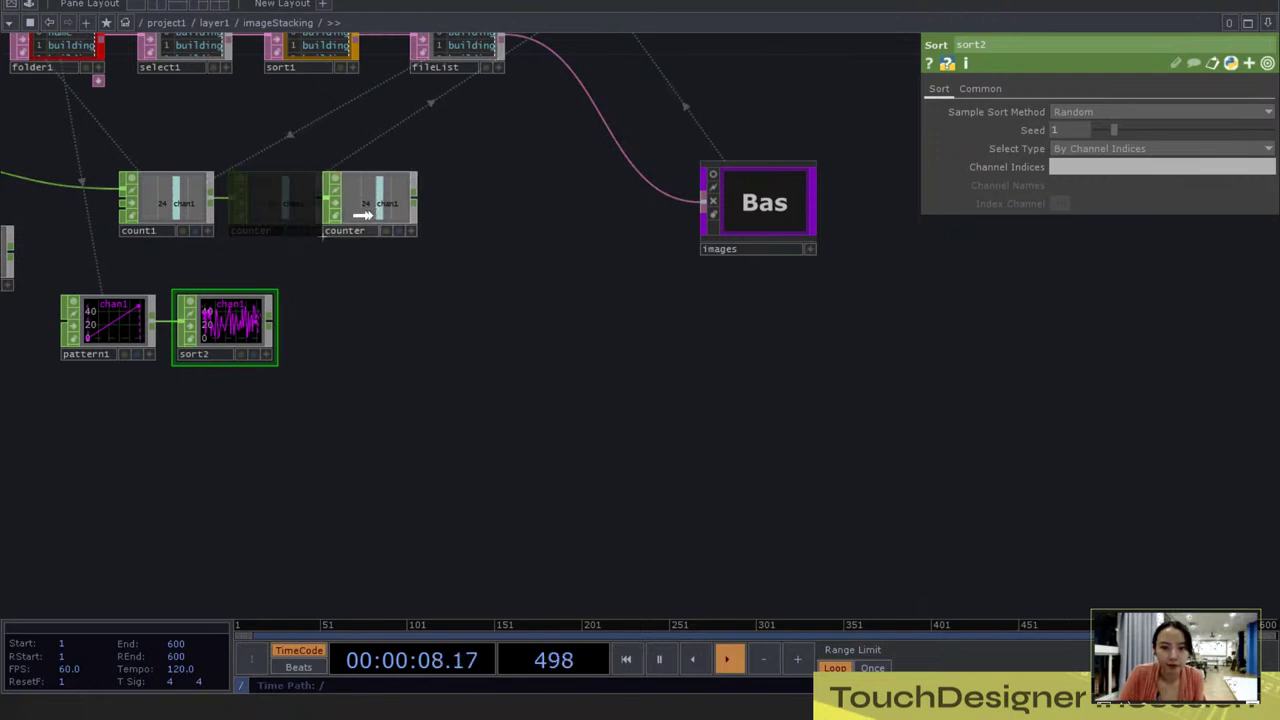
drag(335, 196, 216, 196)
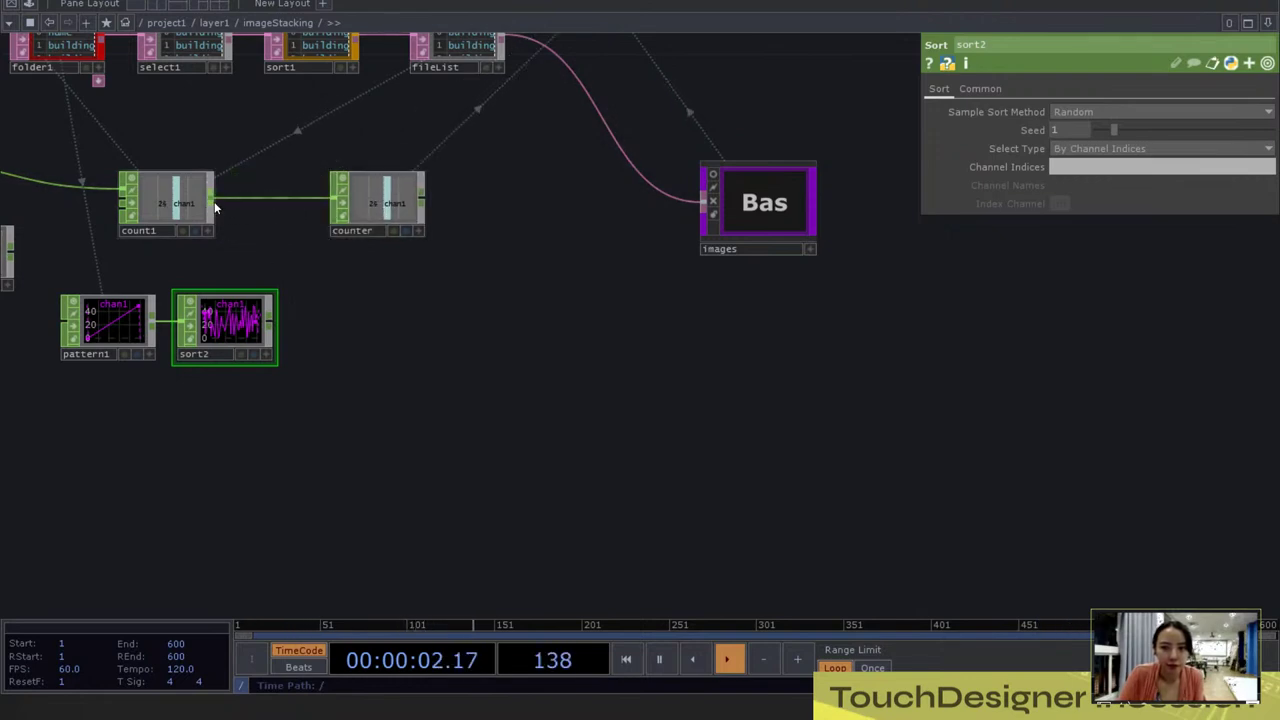
Step: Branch a Lookup CHOP off count1, connect sort2 to its second input, and inspect its output
right_click(214, 201)
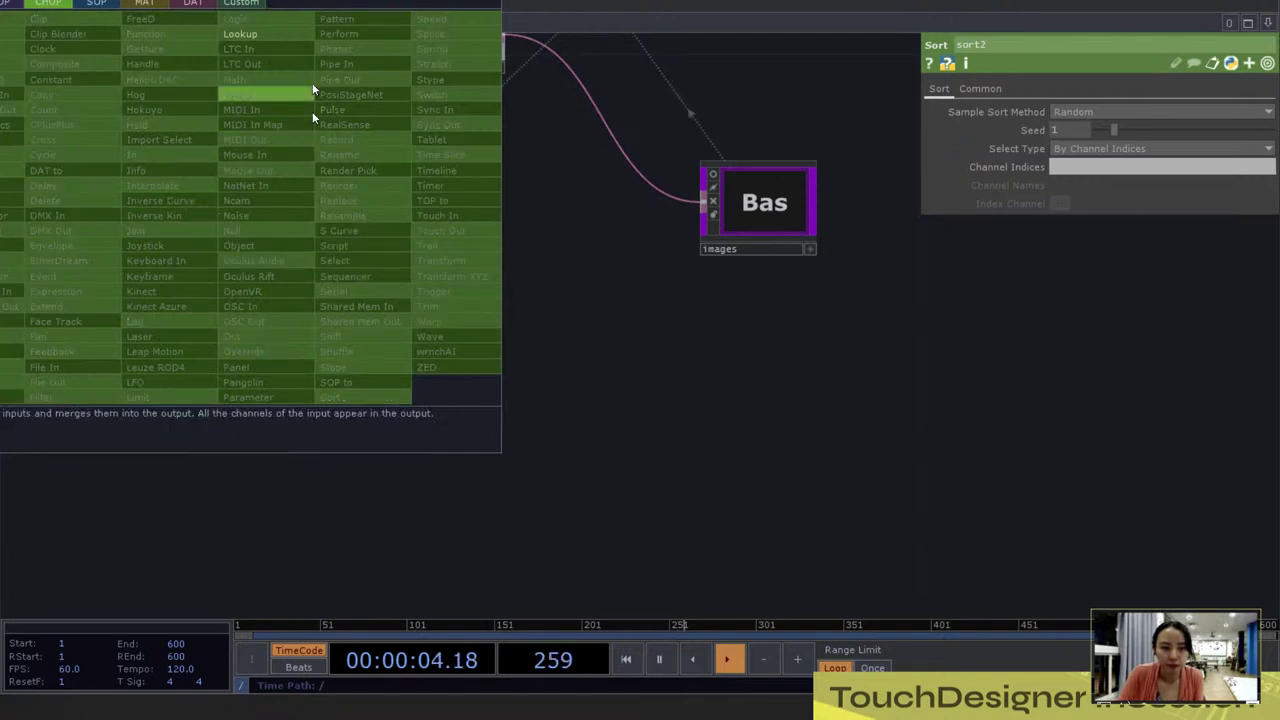
click(240, 34)
click(403, 316)
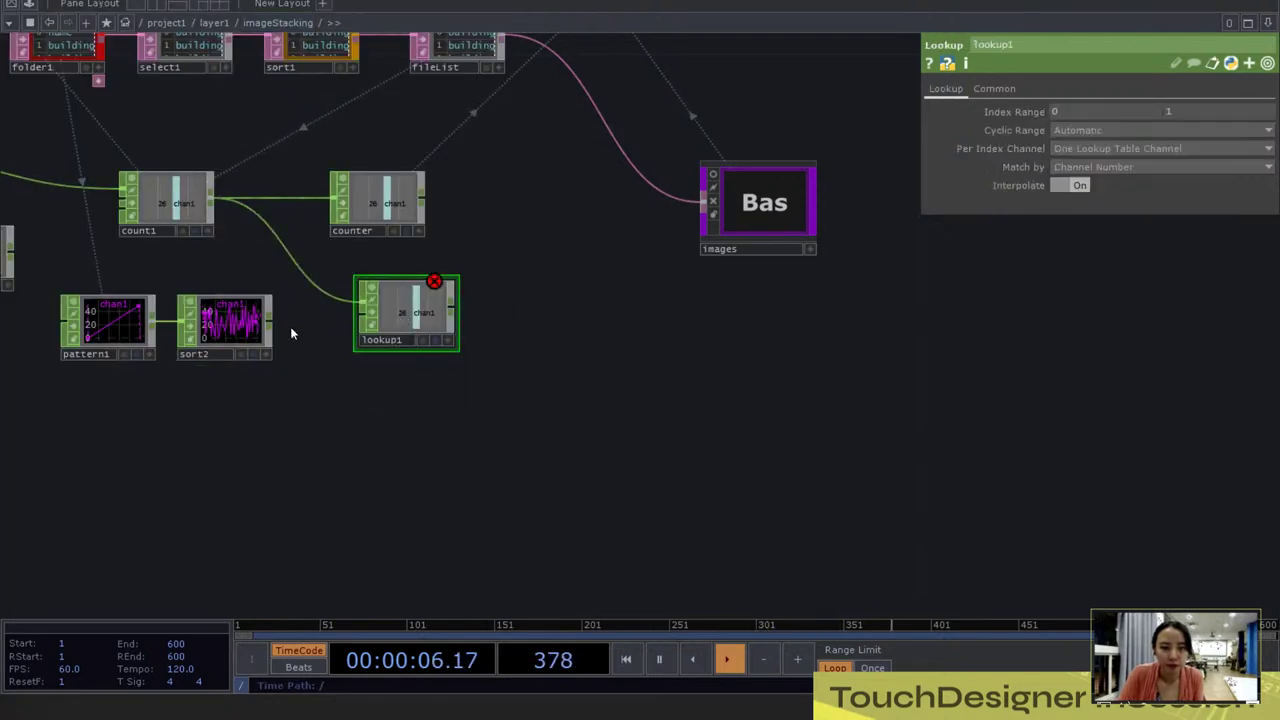
drag(272, 320, 345, 300)
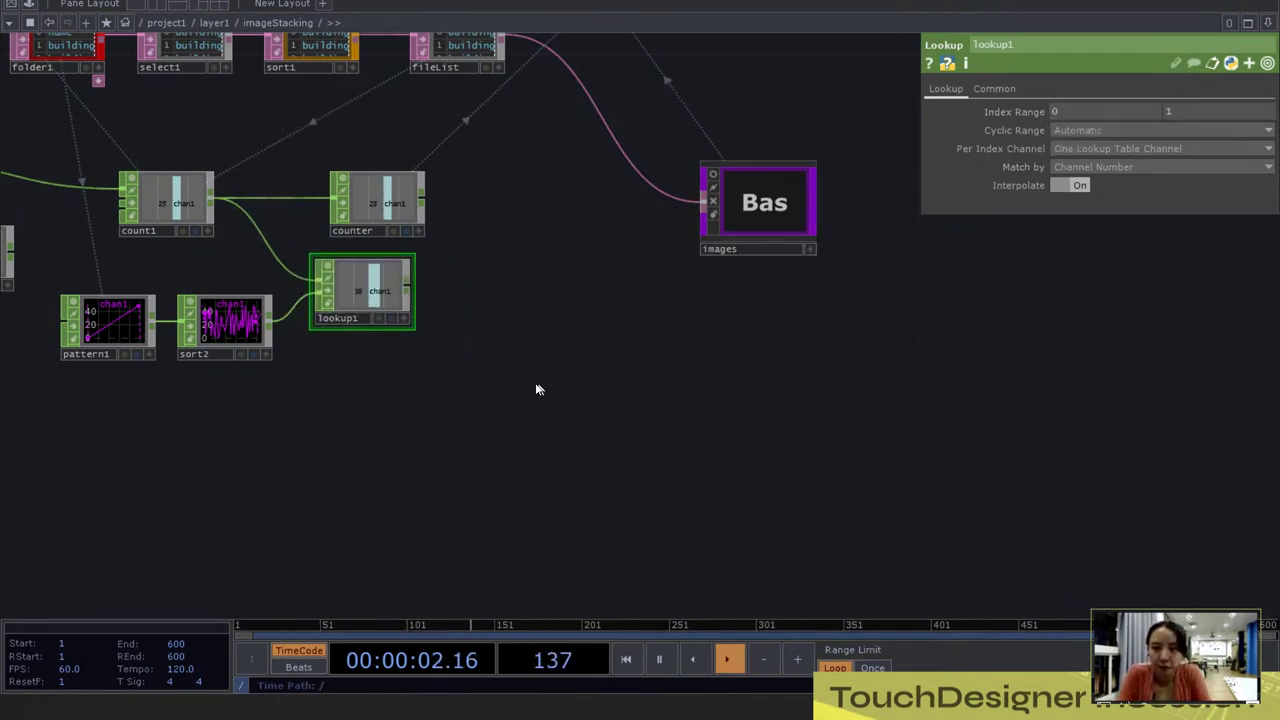
drag(534, 386, 591, 390)
scroll(295, 332, up, 5)
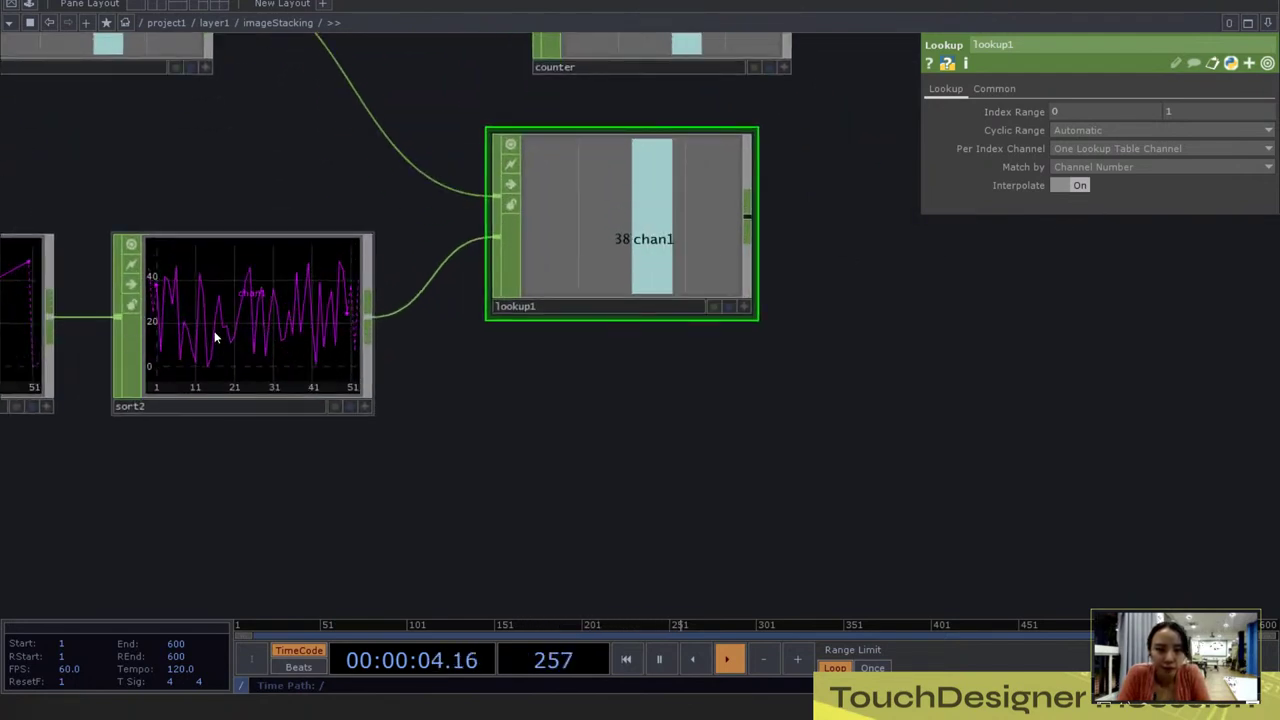
Step: Inspect the sample range of sort2 and the contents of folder1 to compare them with the lookup's index range
middle_click(278, 398)
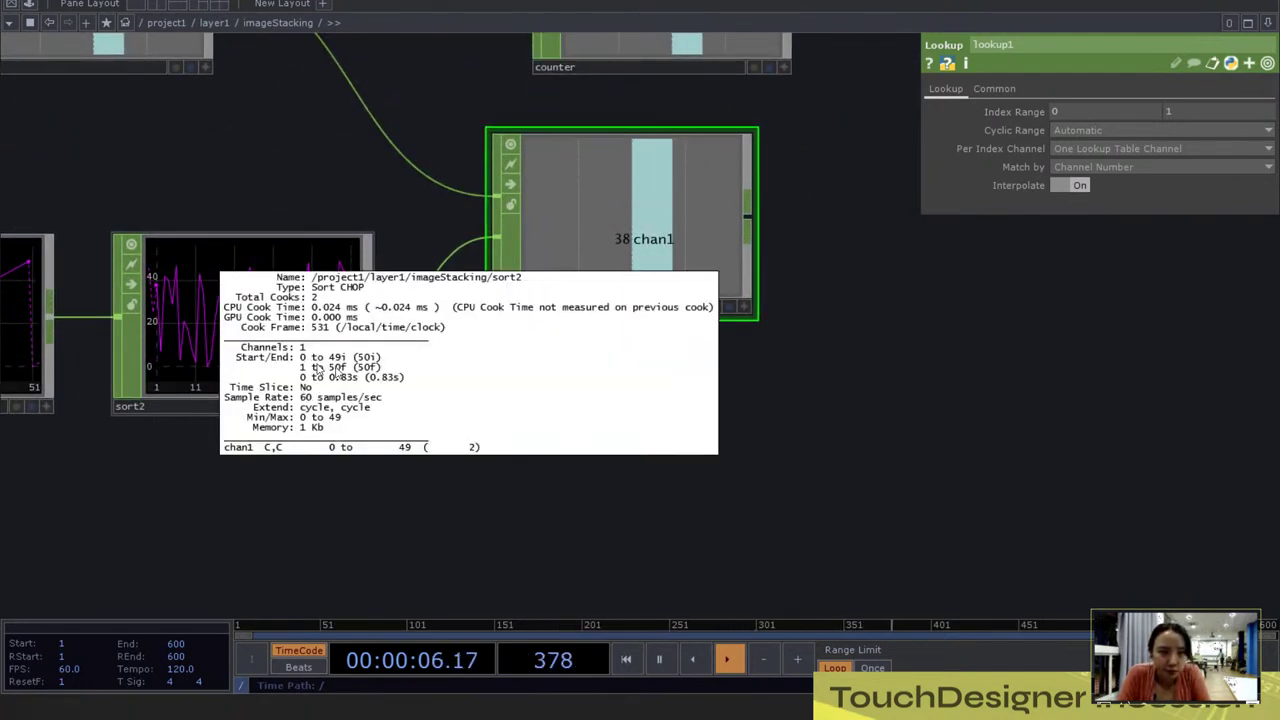
scroll(661, 472, down, 3)
drag(780, 440, 671, 479)
scroll(670, 470, down, 3)
scroll(630, 445, up, 1)
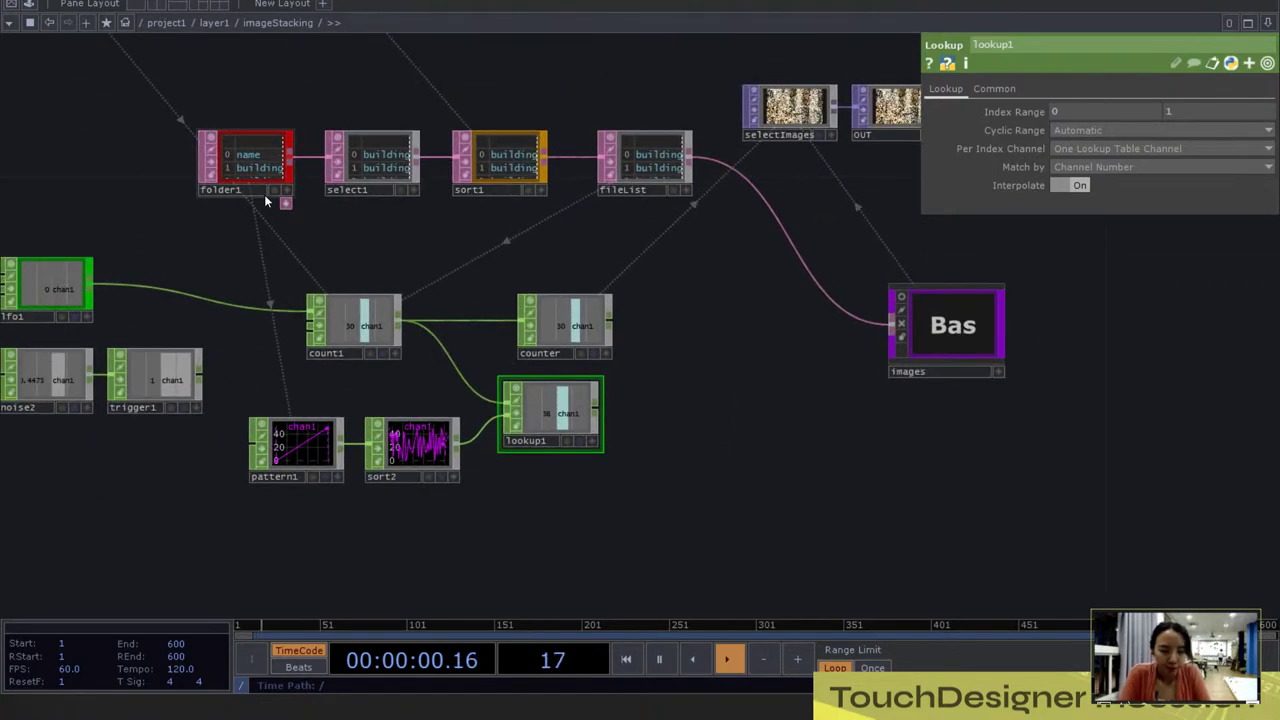
click(253, 150)
middle_click(250, 152)
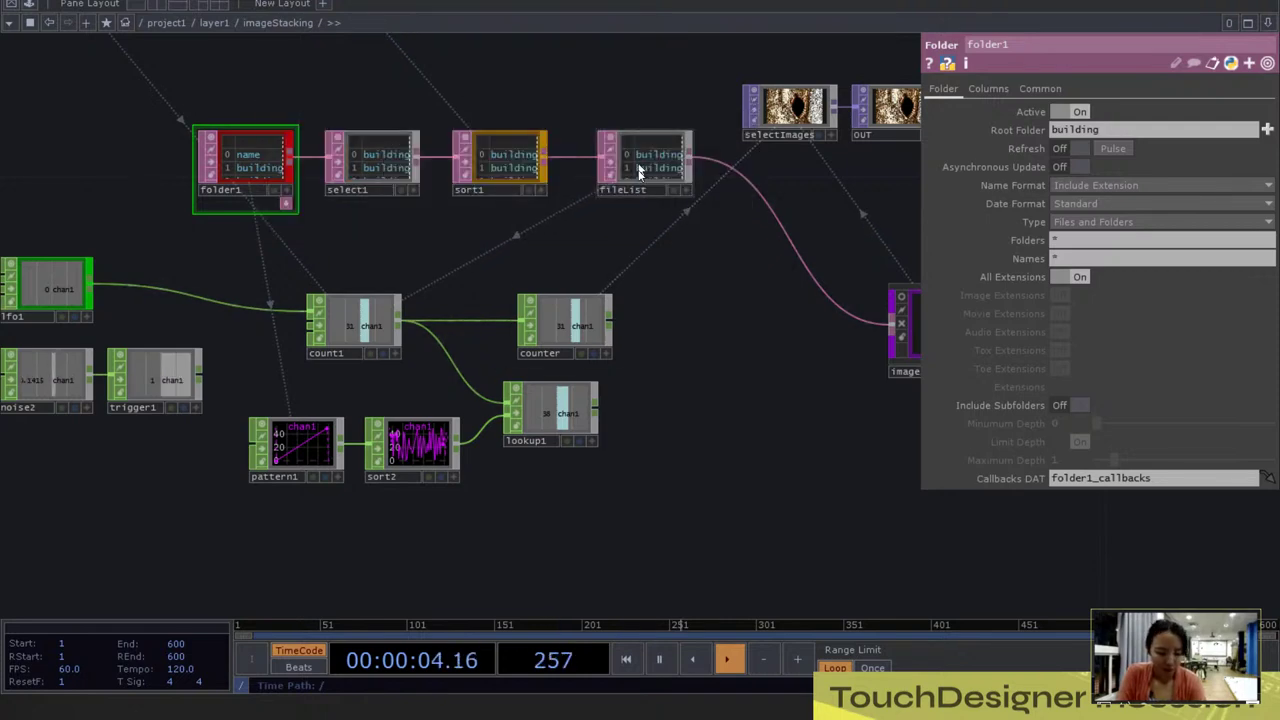
Step: Set the upper Index Range of lookup1 to the expression me.inputs[1].numSamples-1
click(549, 443)
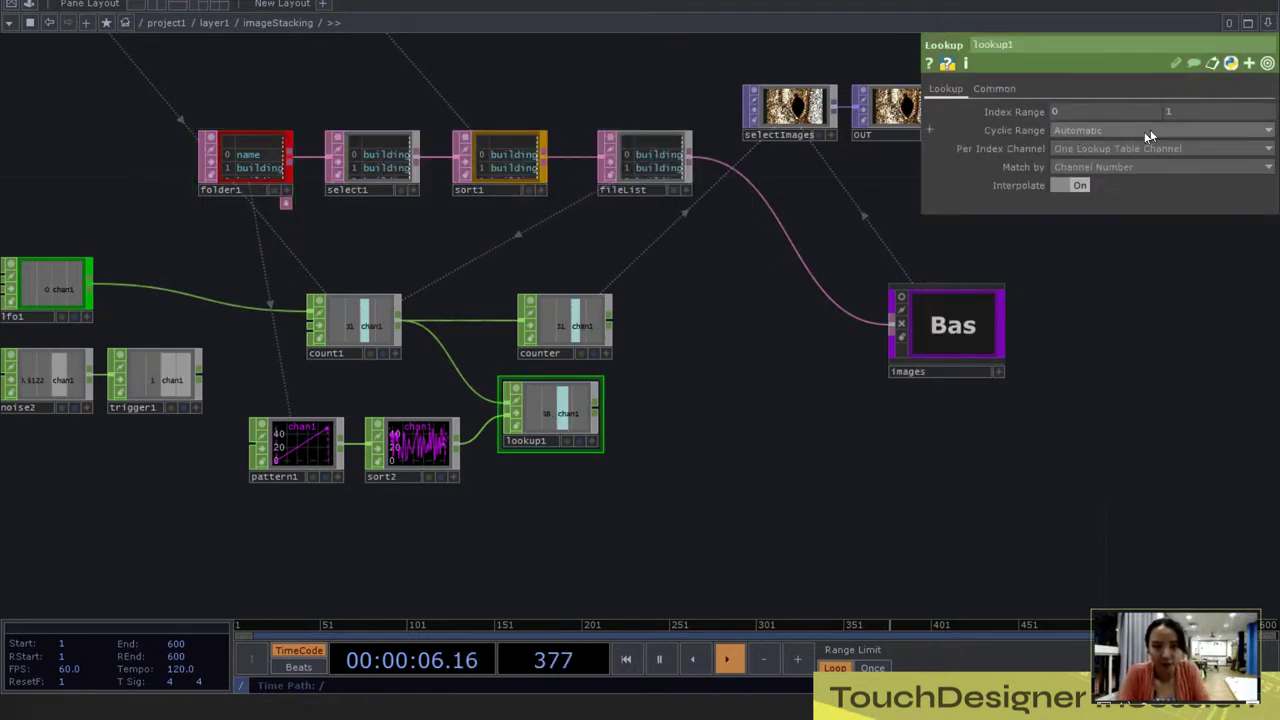
scroll(462, 488, up, 3)
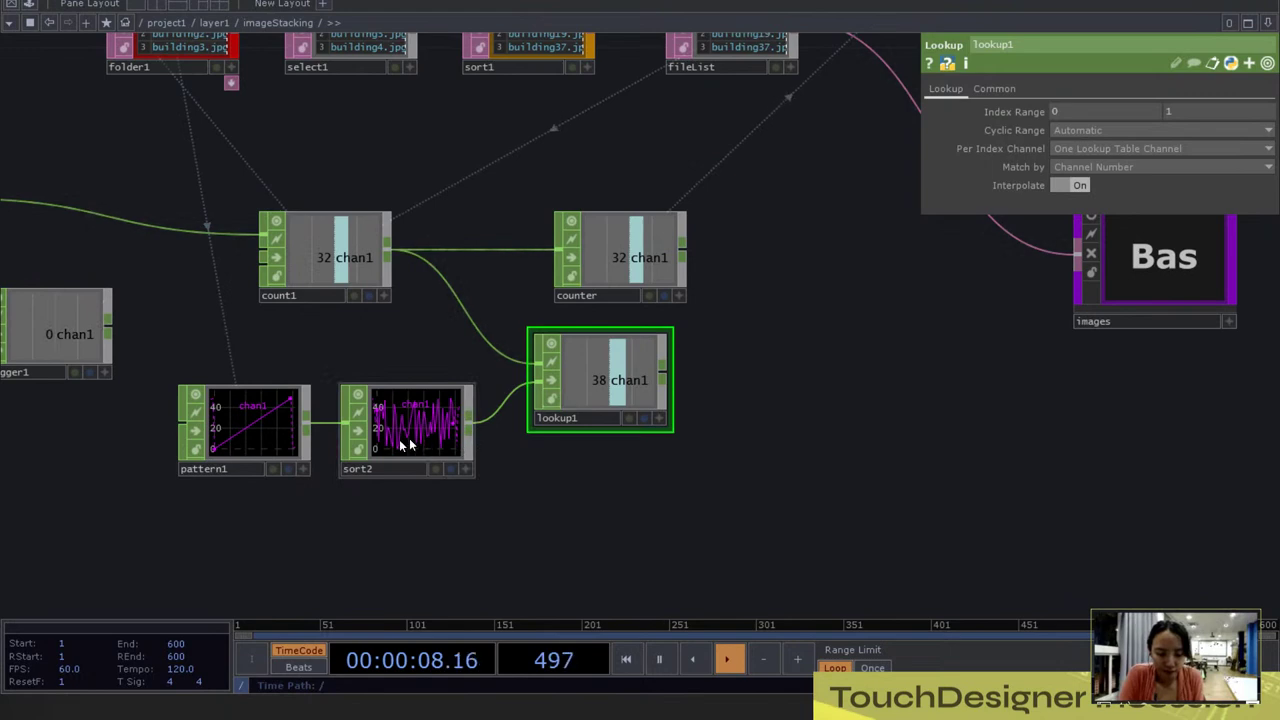
click(1201, 111)
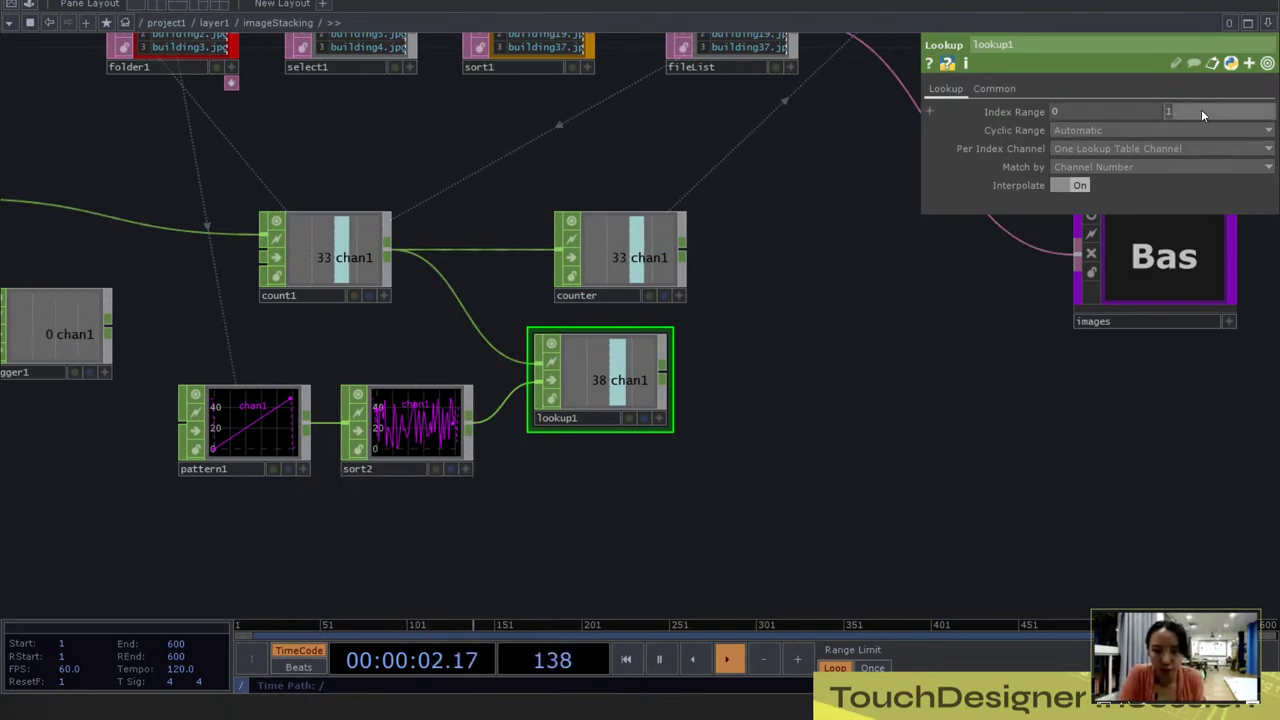
text(me.input)
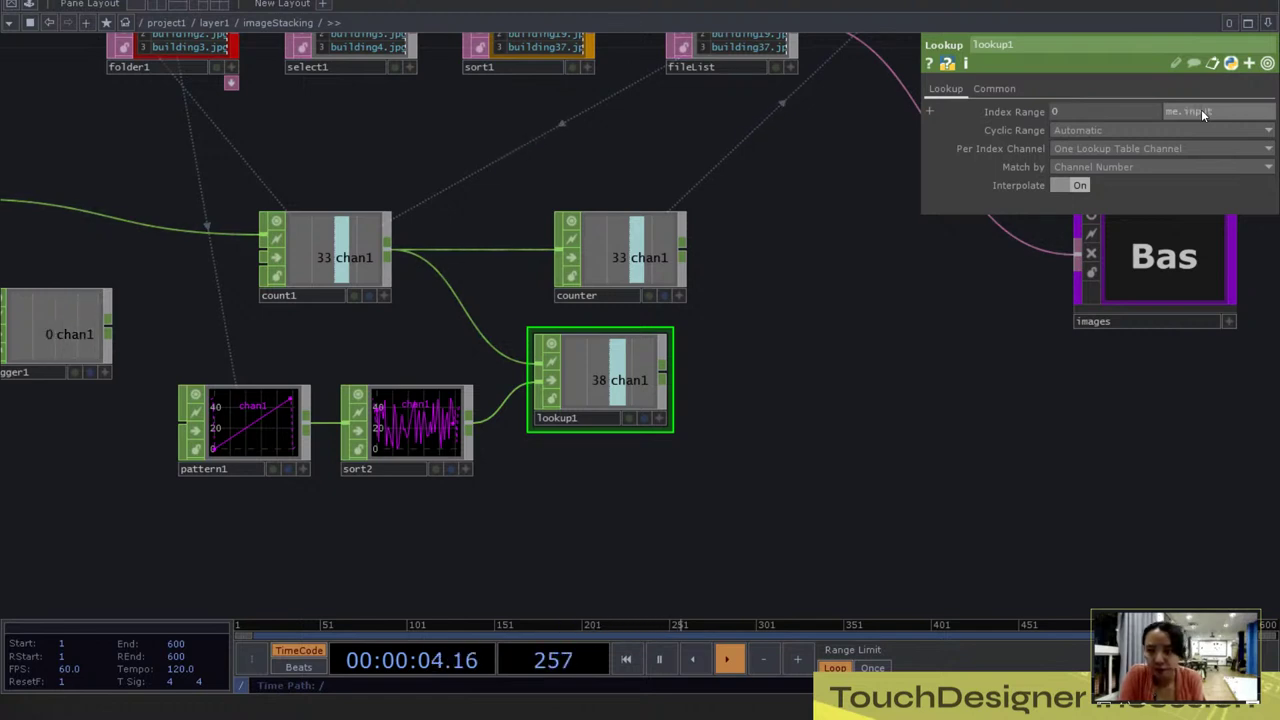
text(s[1)
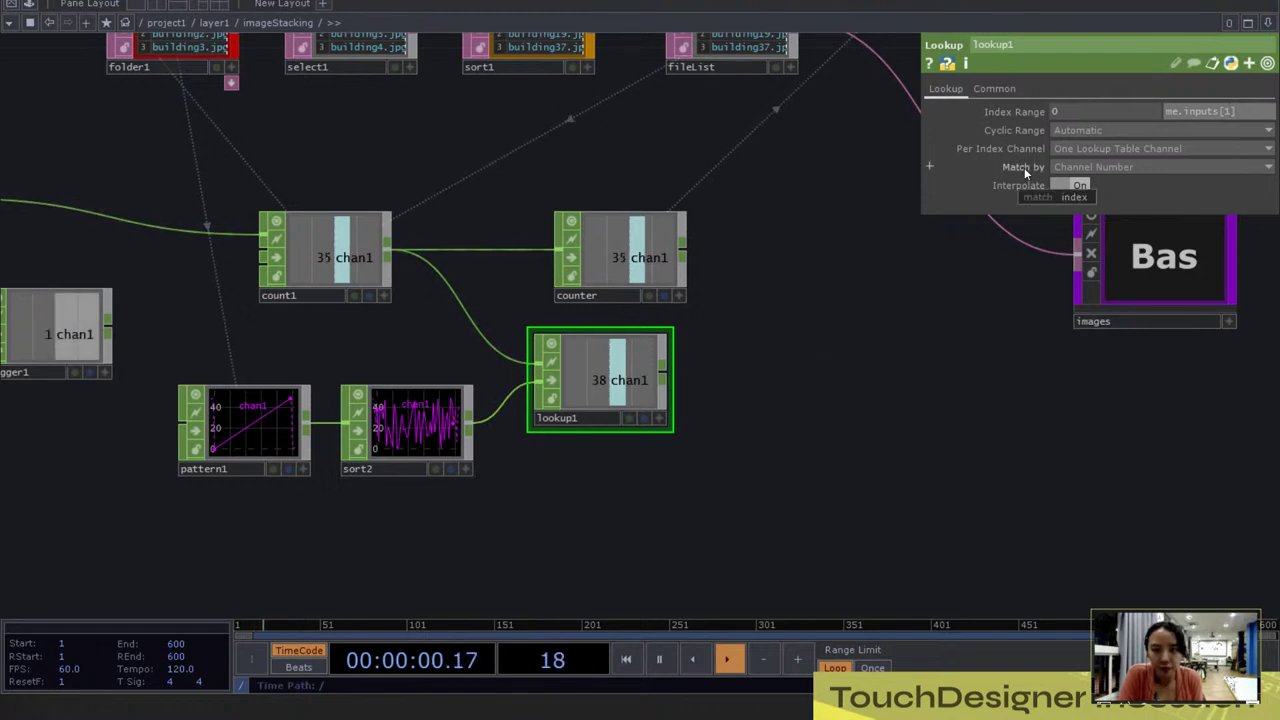
text(.numSamples-1)
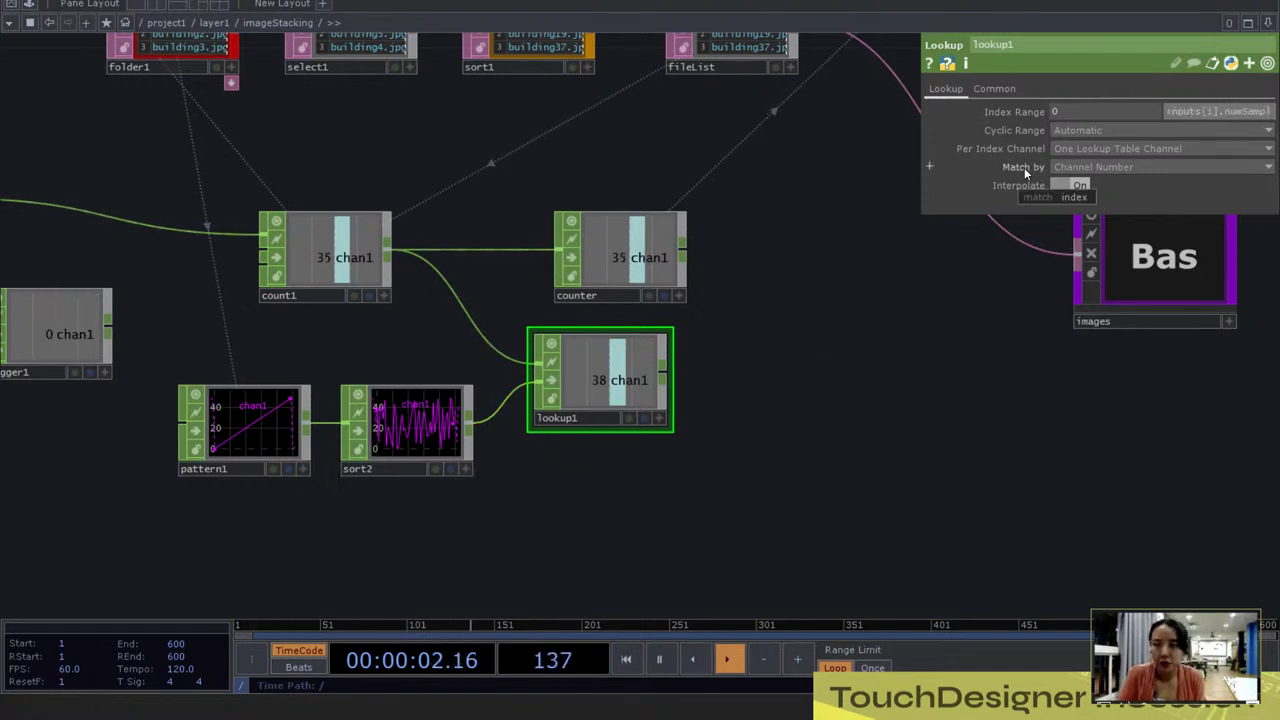
key(Return)
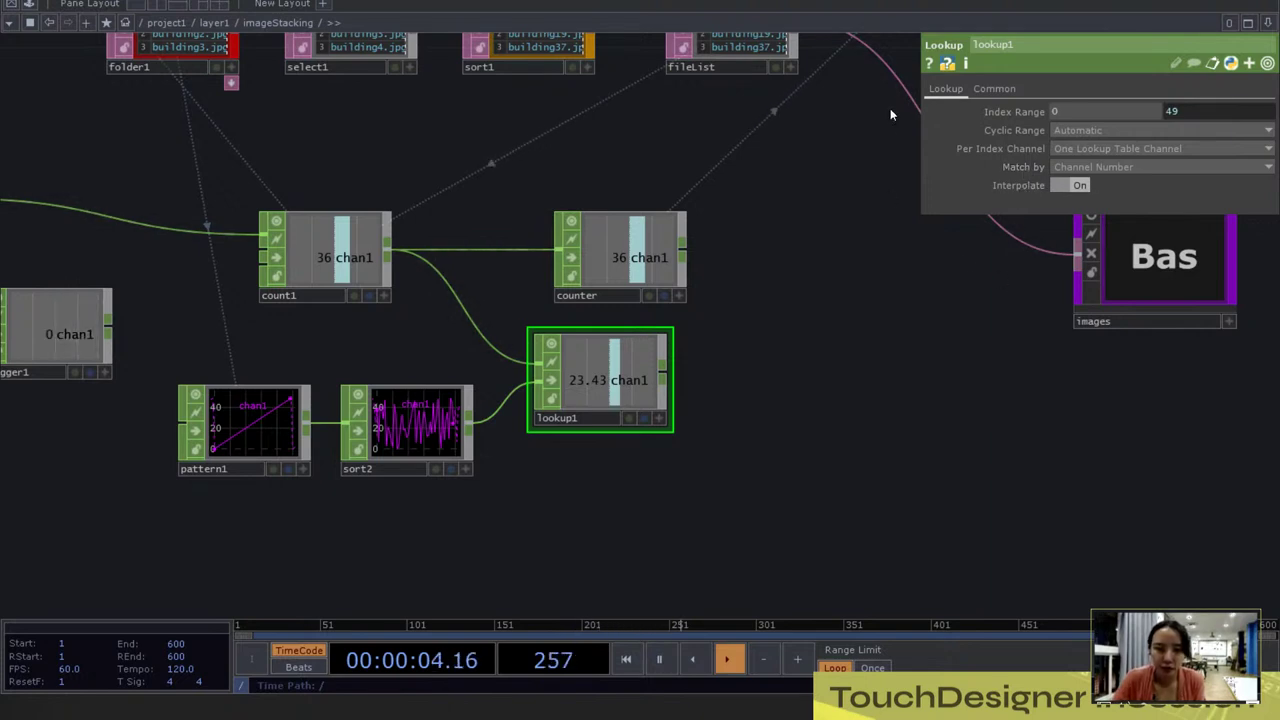
Step: Turn off Interpolate on lookup1 and set its Cyclic Range to No
click(1061, 186)
click(1077, 128)
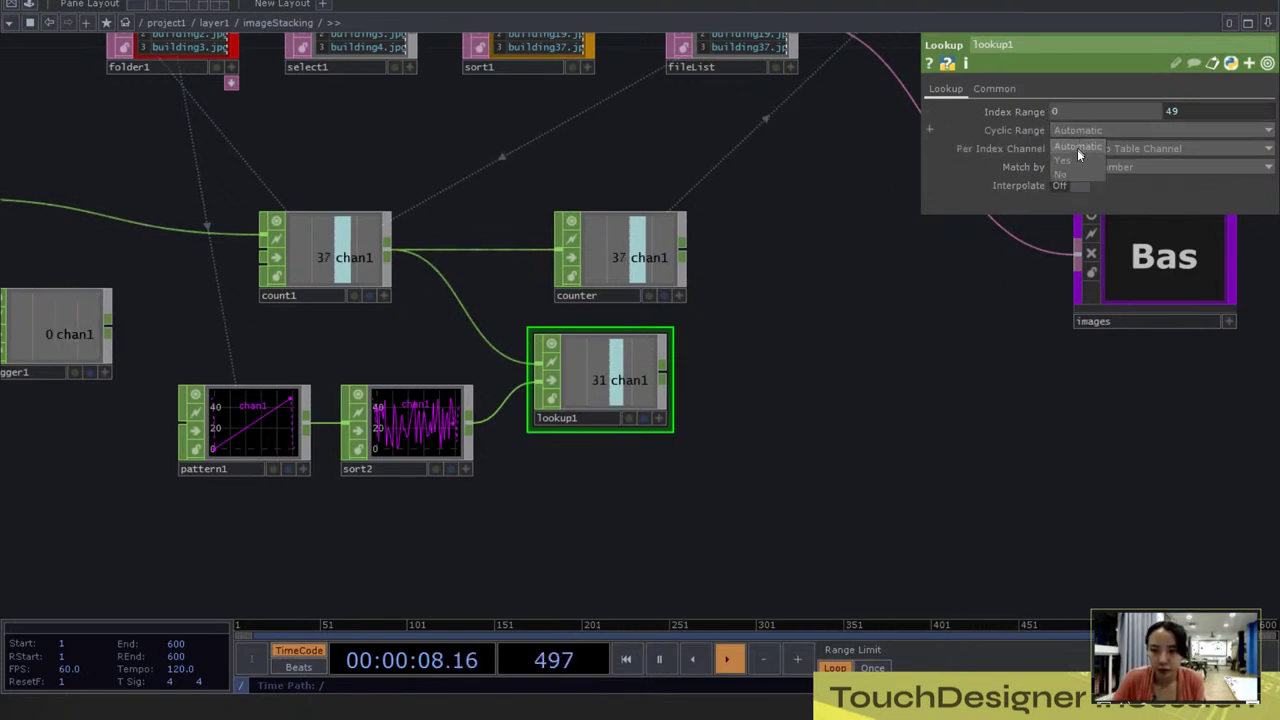
click(1077, 173)
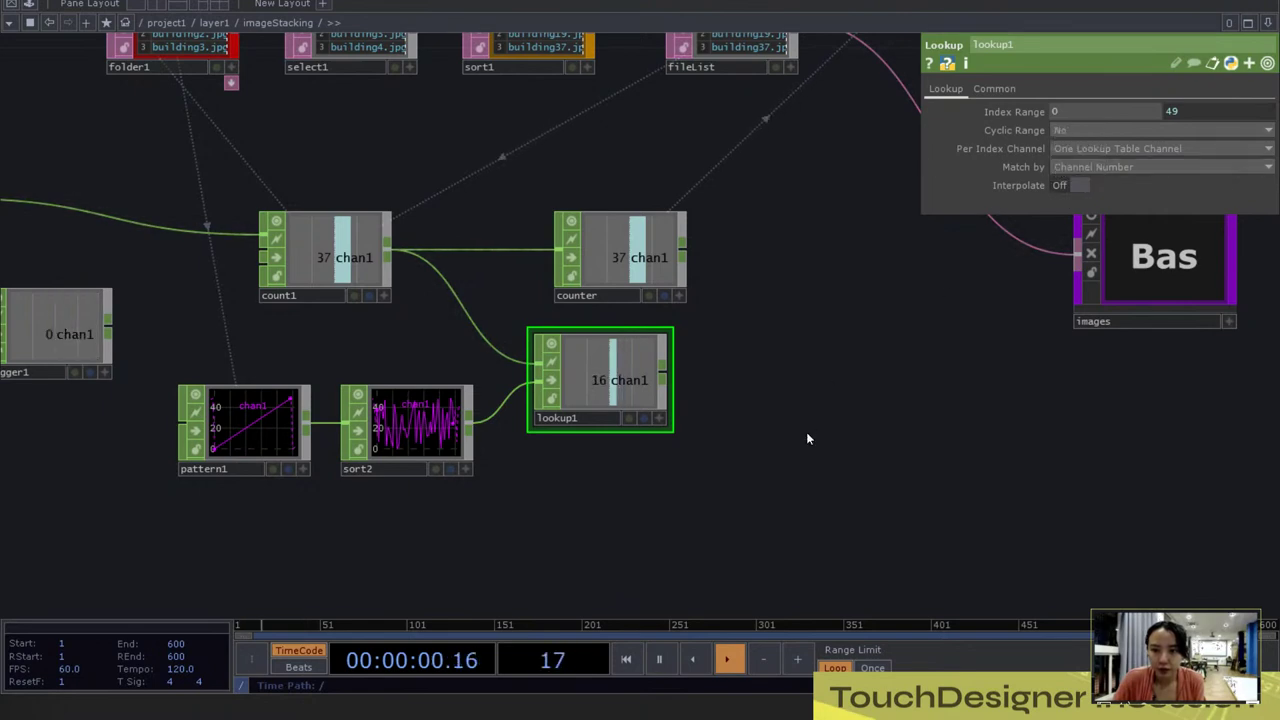
Step: Connect lookup1's output to counter in place of count1 and move lookup1 up between the two nodes
scroll(548, 460, down, 2)
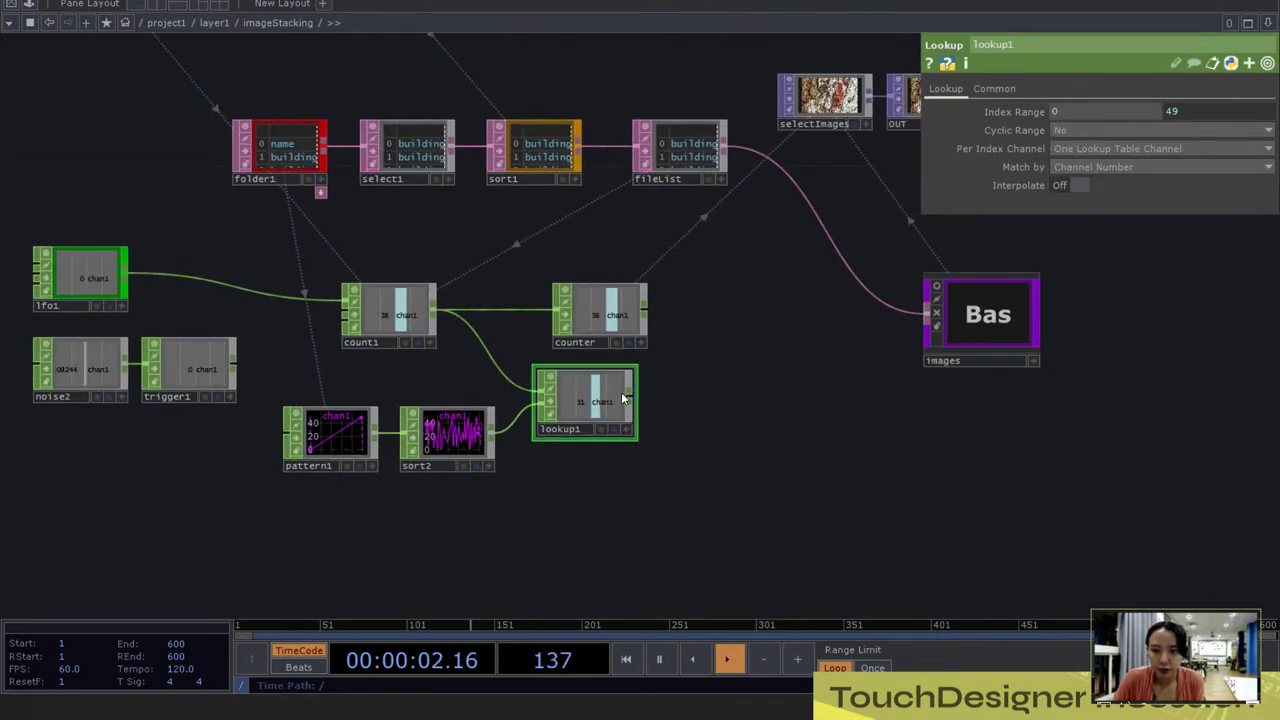
drag(628, 396, 712, 322)
drag(709, 420, 638, 442)
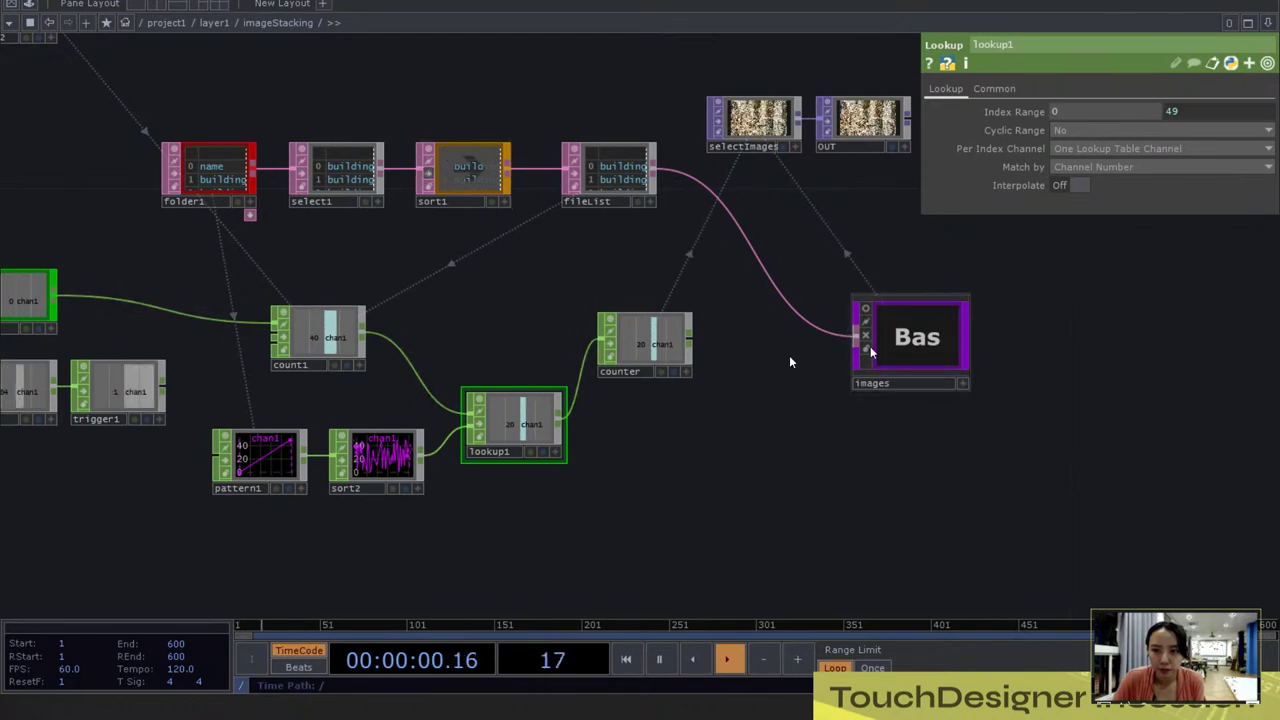
drag(523, 428, 519, 399)
drag(608, 469, 650, 436)
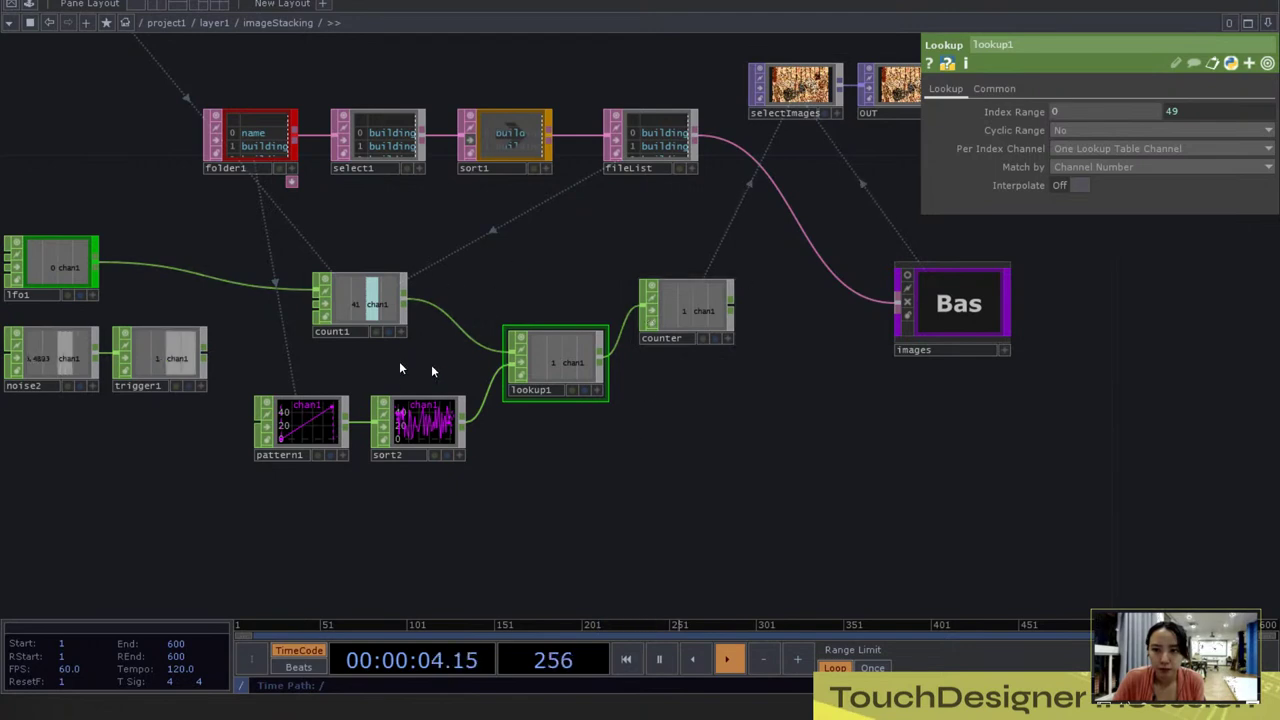
mouse_move(609, 483)
mouse_down()
mouse_move(647, 477)
mouse_move(624, 477)
mouse_up()
Step: Change sort2's Seed to 2.86 to produce a different random image order
click(449, 423)
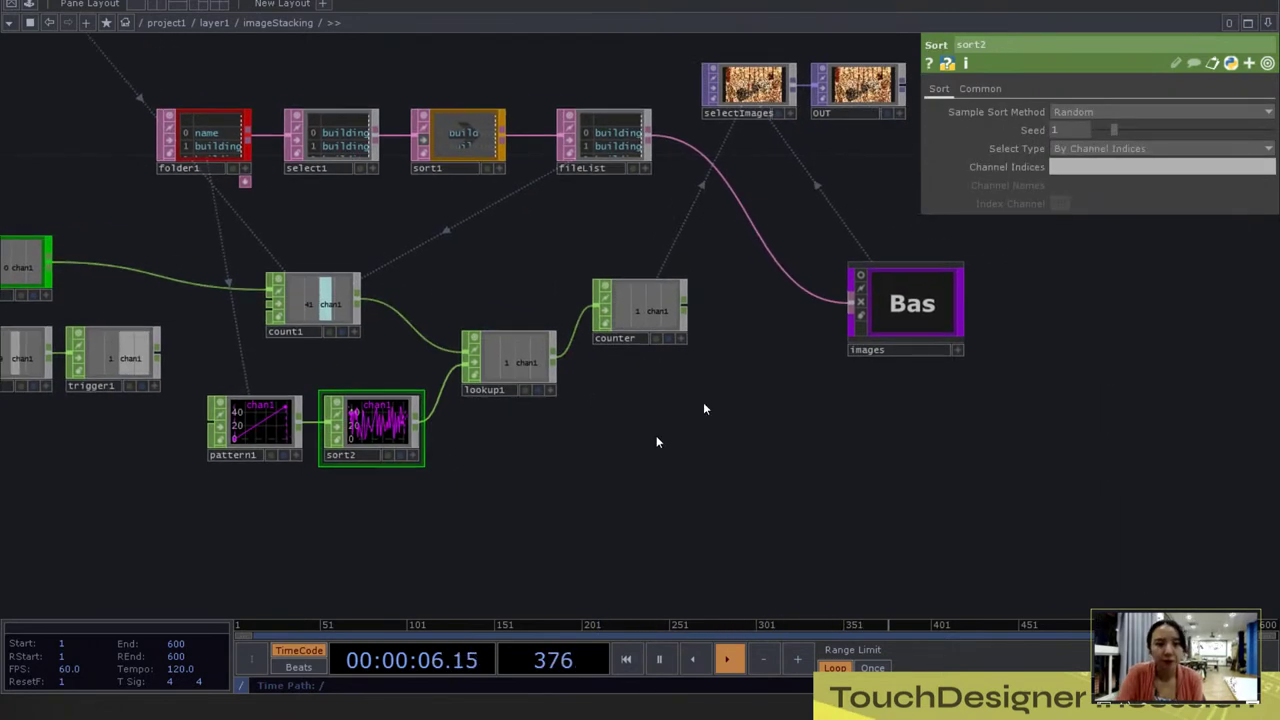
mouse_move(1109, 128)
mouse_down()
mouse_move(1187, 125)
mouse_move(1087, 123)
mouse_move(1202, 135)
mouse_move(1057, 129)
mouse_move(1155, 147)
mouse_move(1077, 136)
mouse_move(1107, 136)
mouse_up()
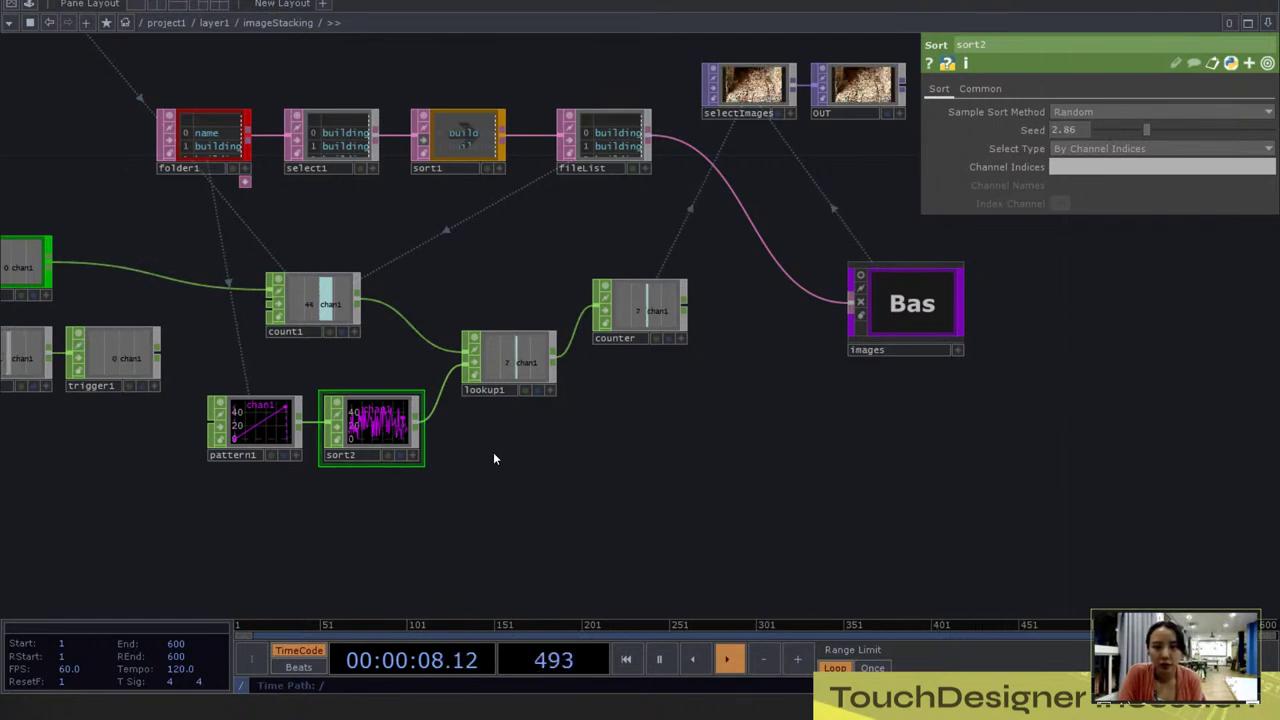
middle_click(918, 309)
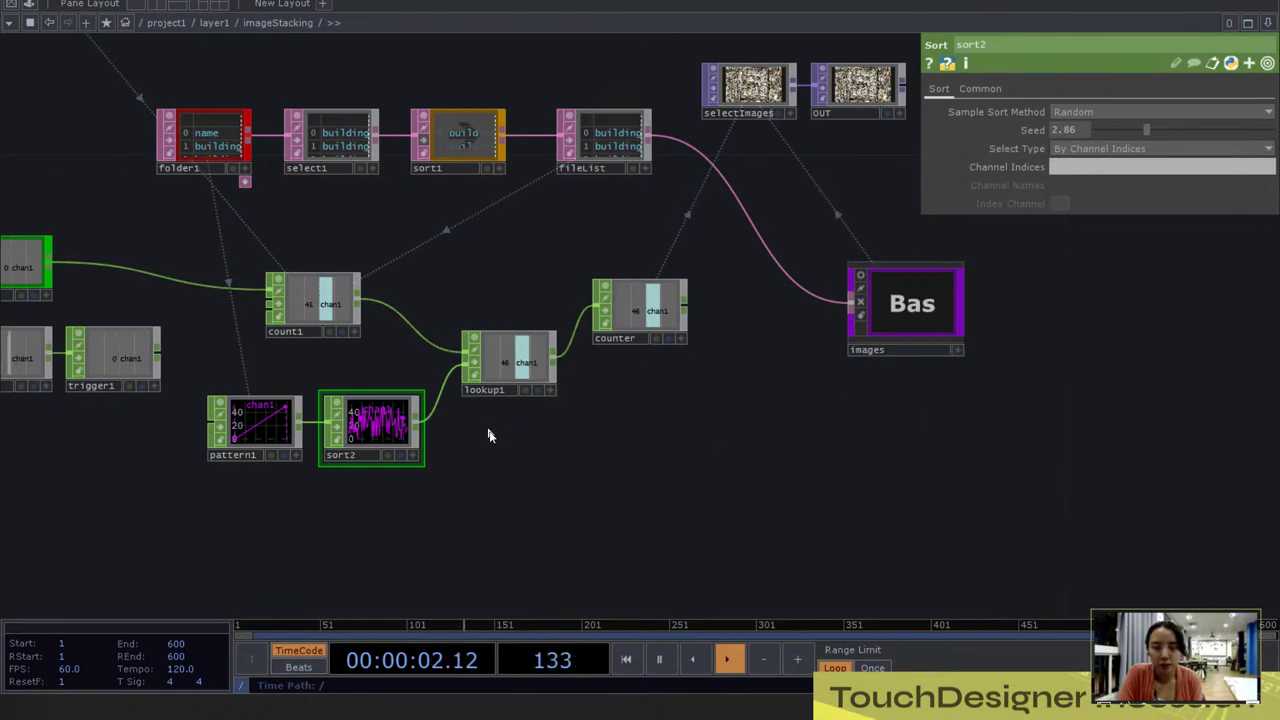
drag(503, 467, 680, 462)
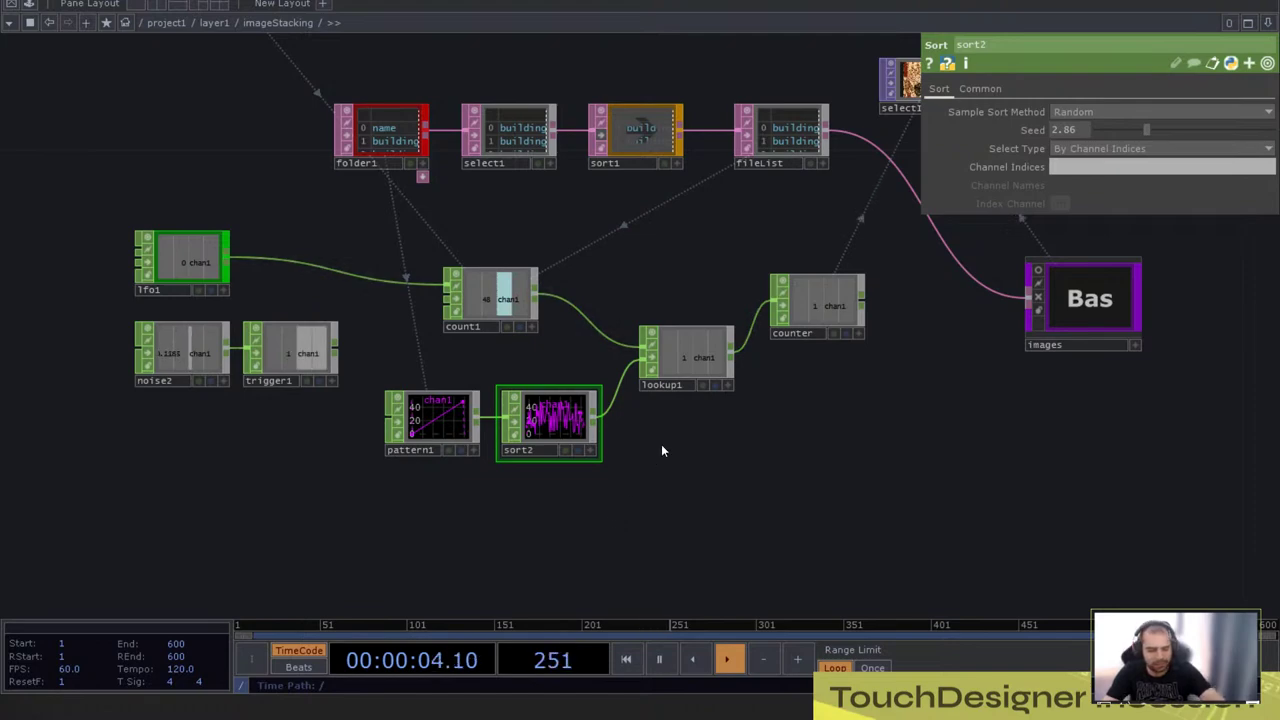
Step: Return to the layer1 network and open the Component Editor for the imageStacking container
key(u)
scroll(462, 270, down, 3)
scroll(464, 305, up, 5)
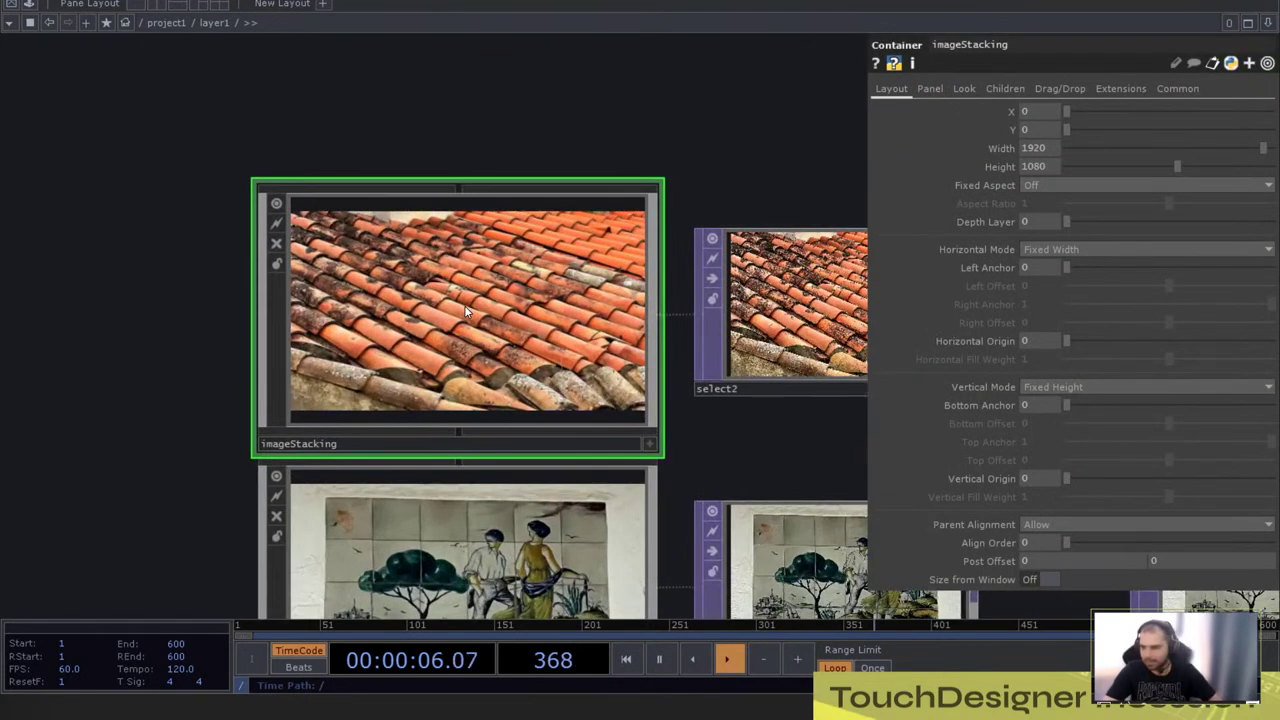
scroll(453, 280, down, 3)
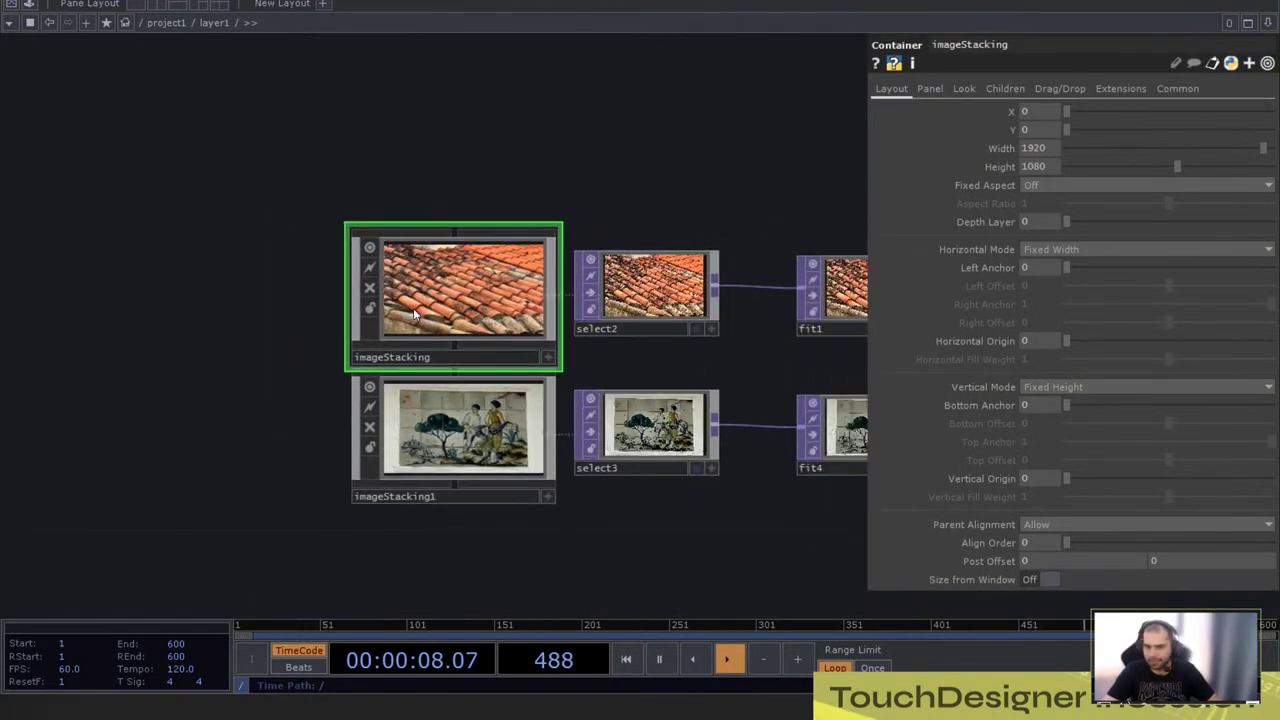
right_click(424, 280)
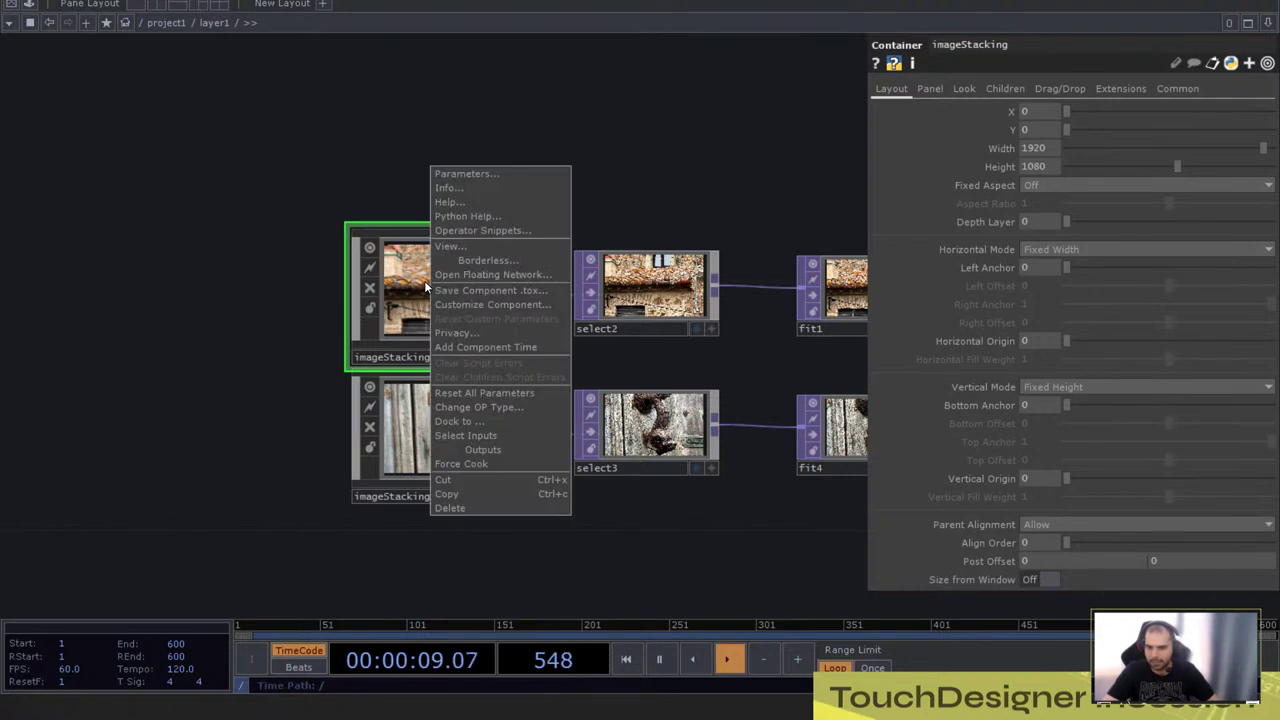
click(484, 306)
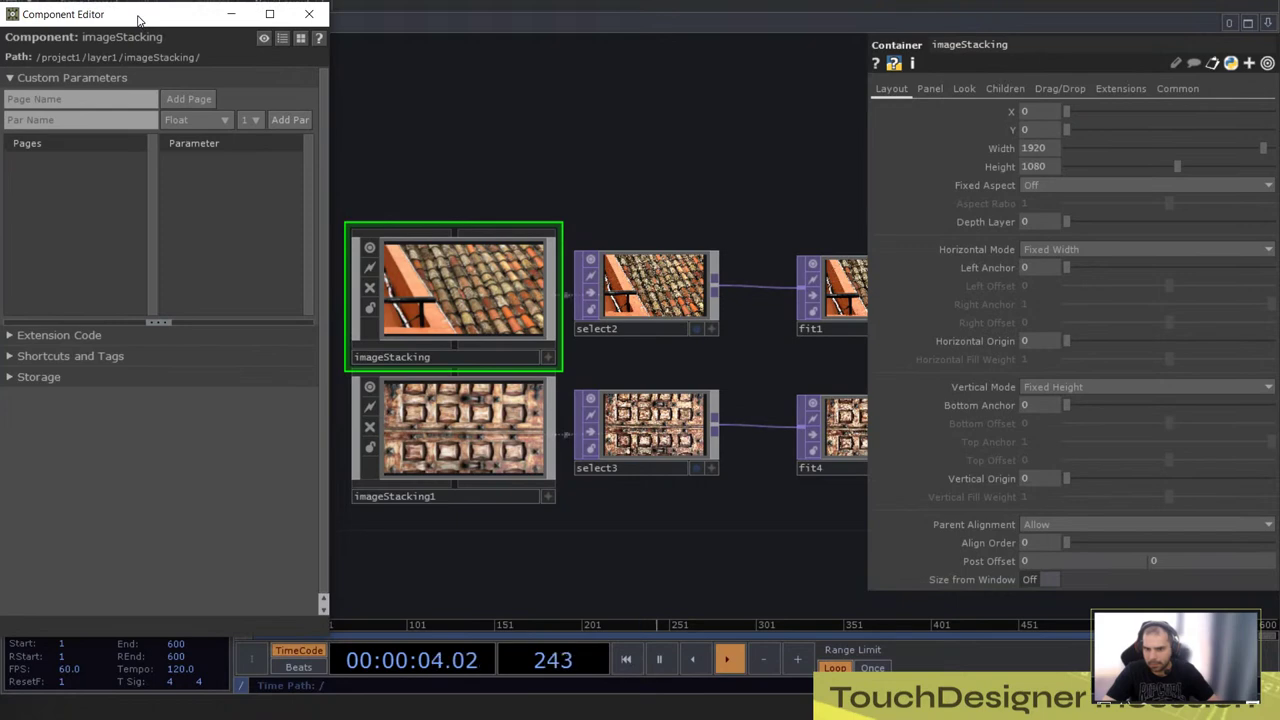
drag(138, 16, 152, 17)
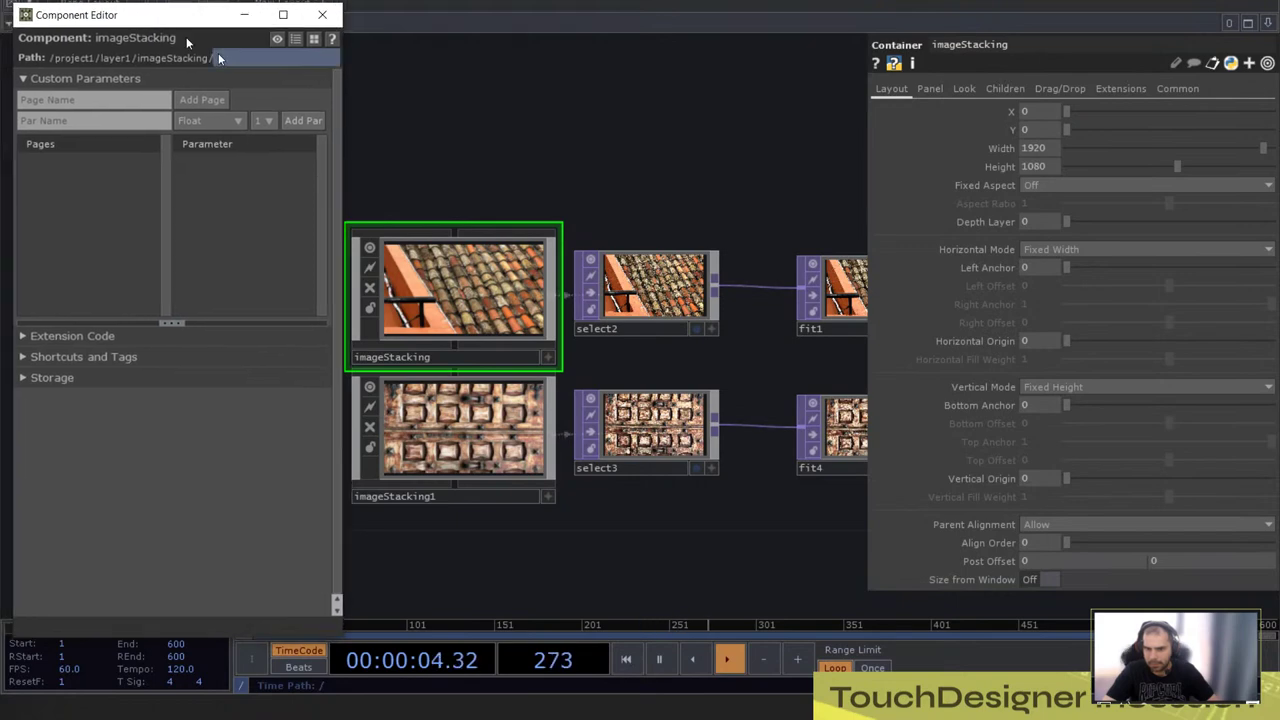
Step: Add a Folder-type custom parameter named Folder to imageStacking, close the editor and show the Custom page
click(125, 118)
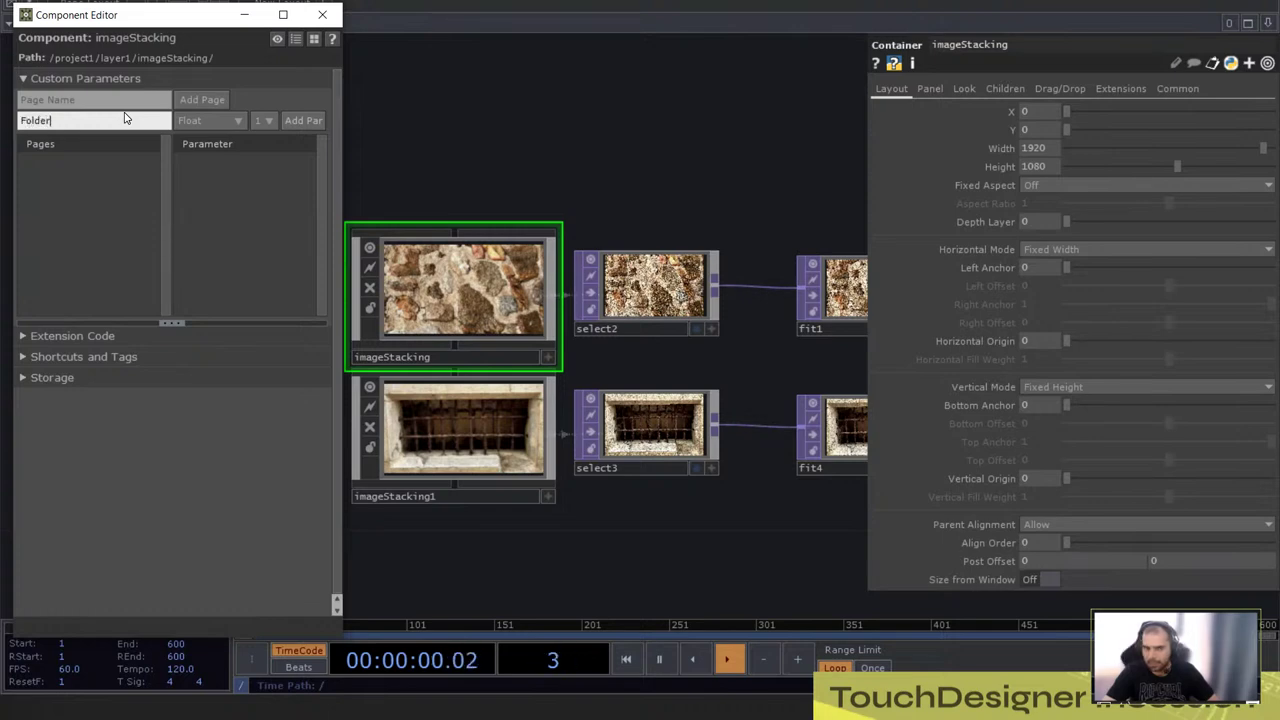
text(Folder)
click(199, 121)
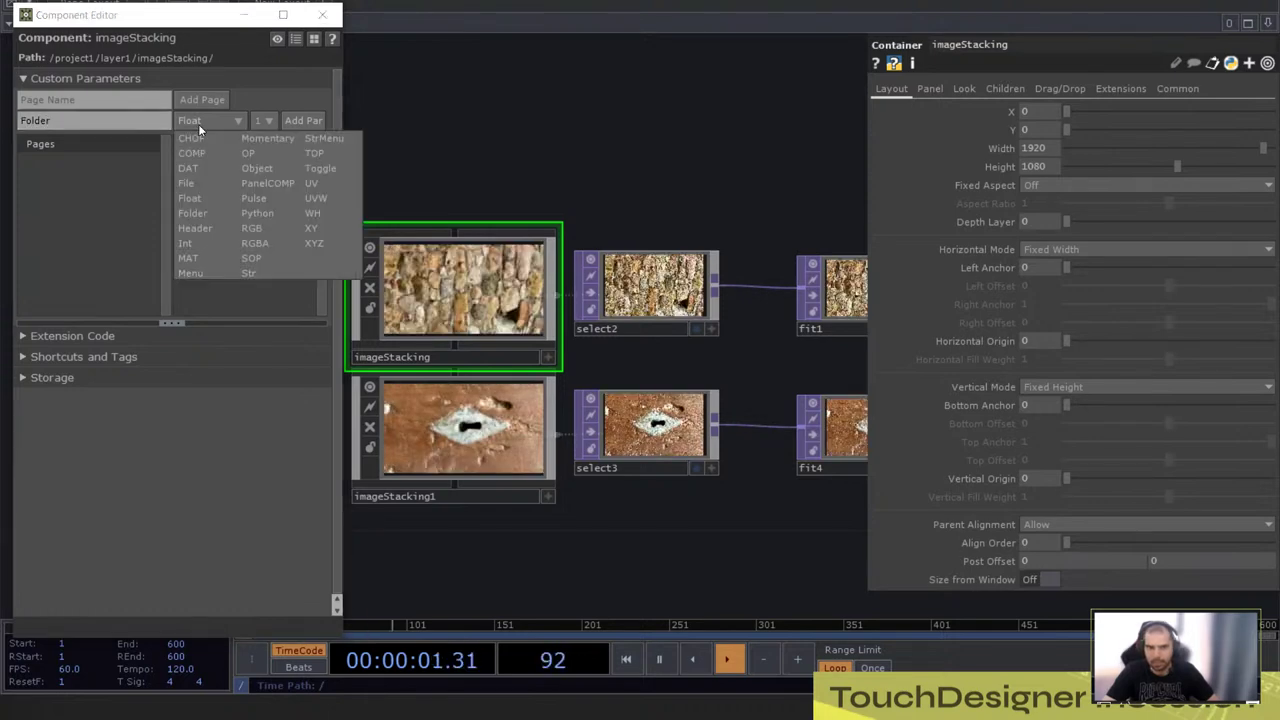
click(230, 214)
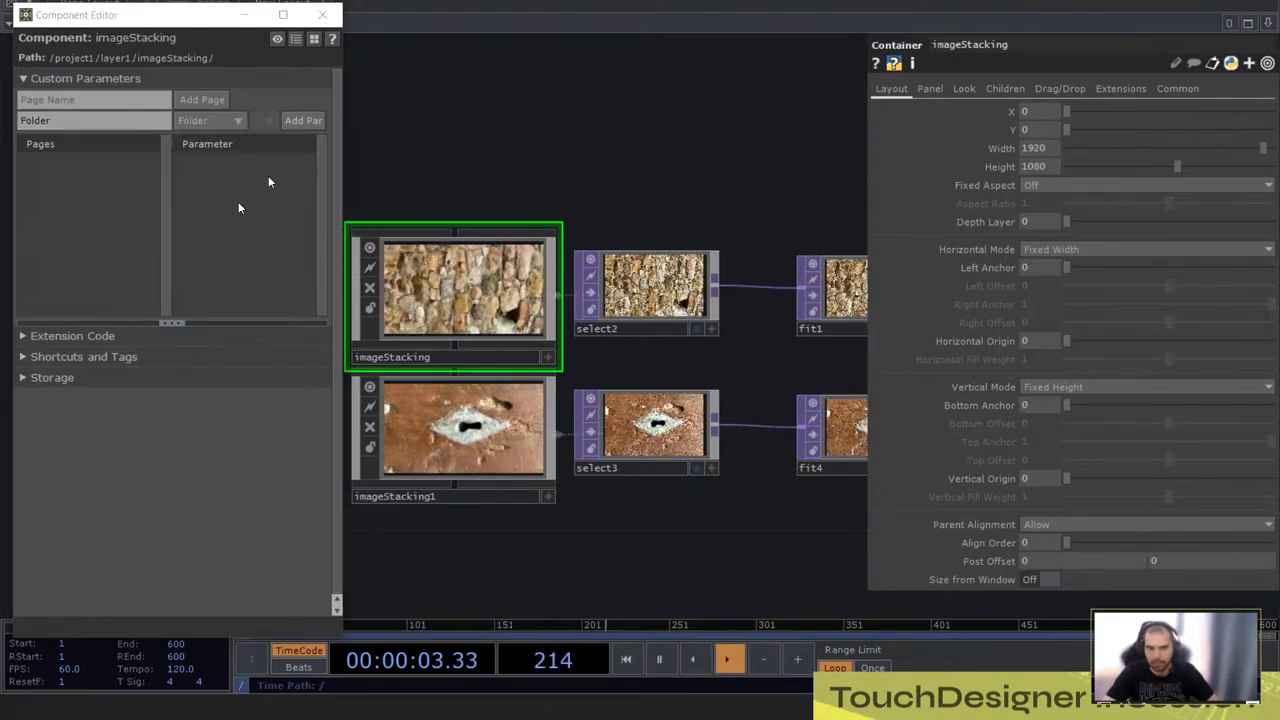
click(302, 122)
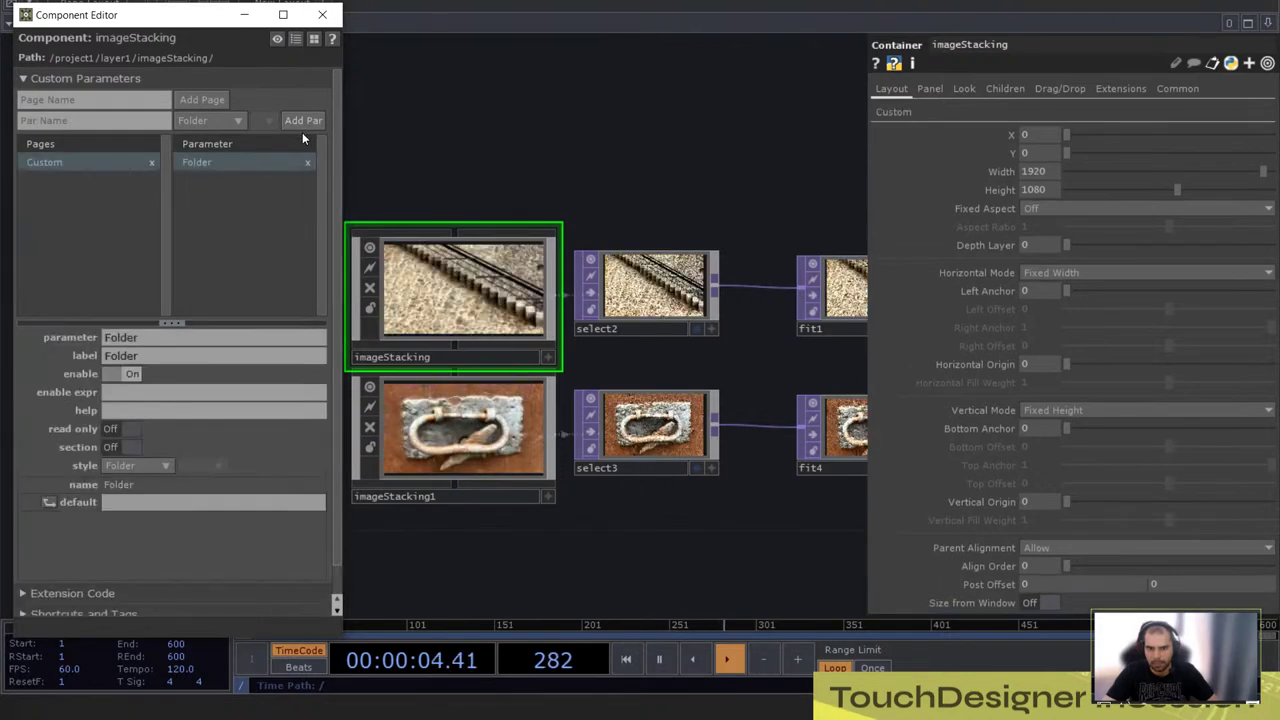
click(322, 16)
click(900, 114)
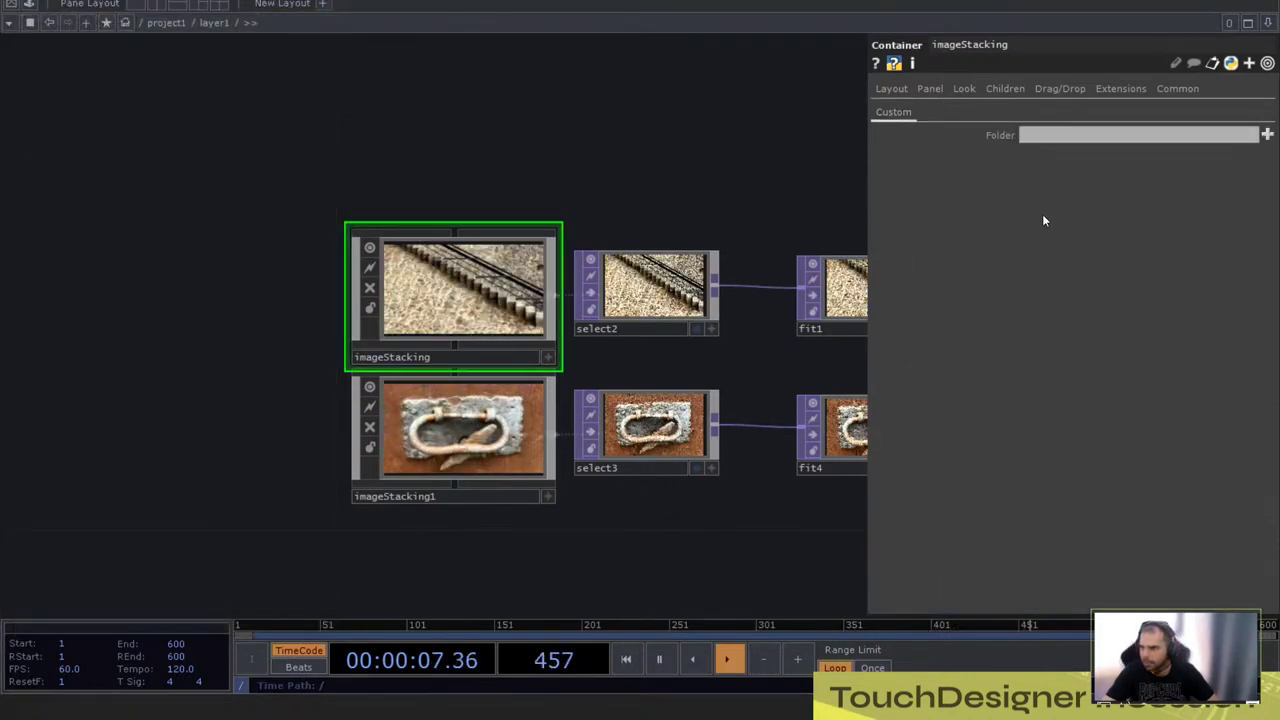
Step: Copy folder1's Root Folder value, building, into imageStacking's custom Folder parameter
key(i)
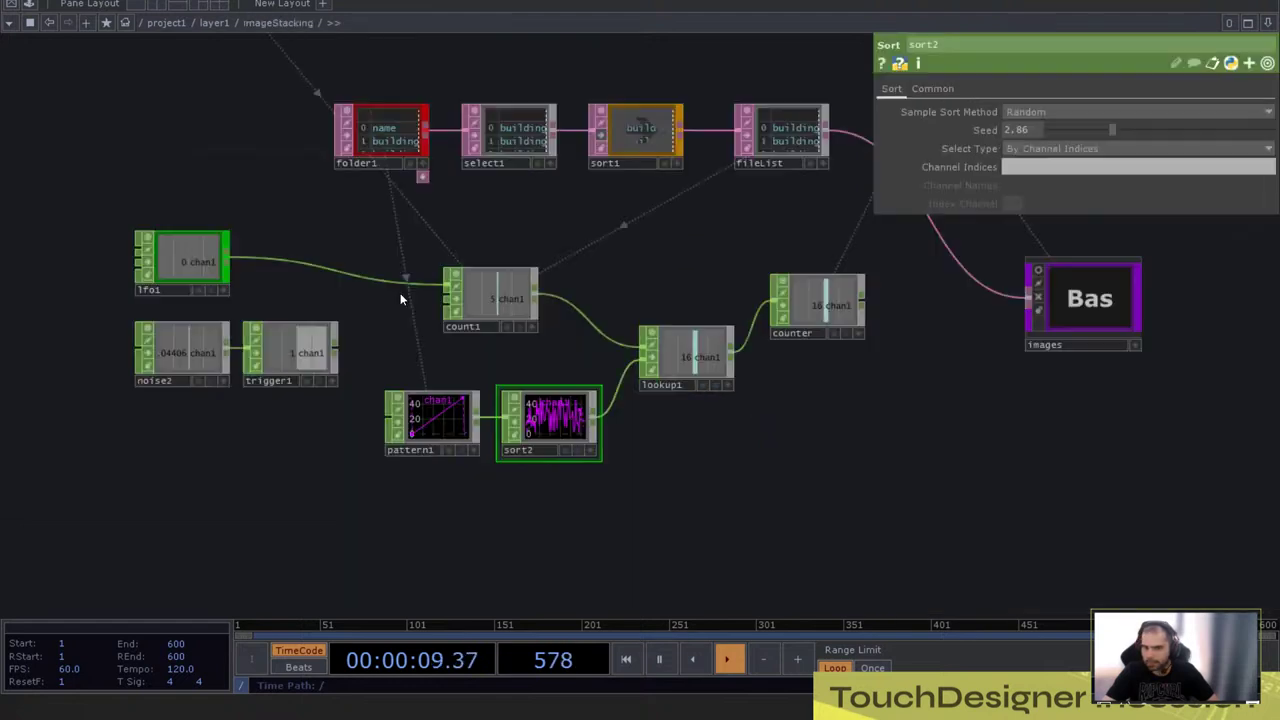
click(381, 140)
click(1108, 129)
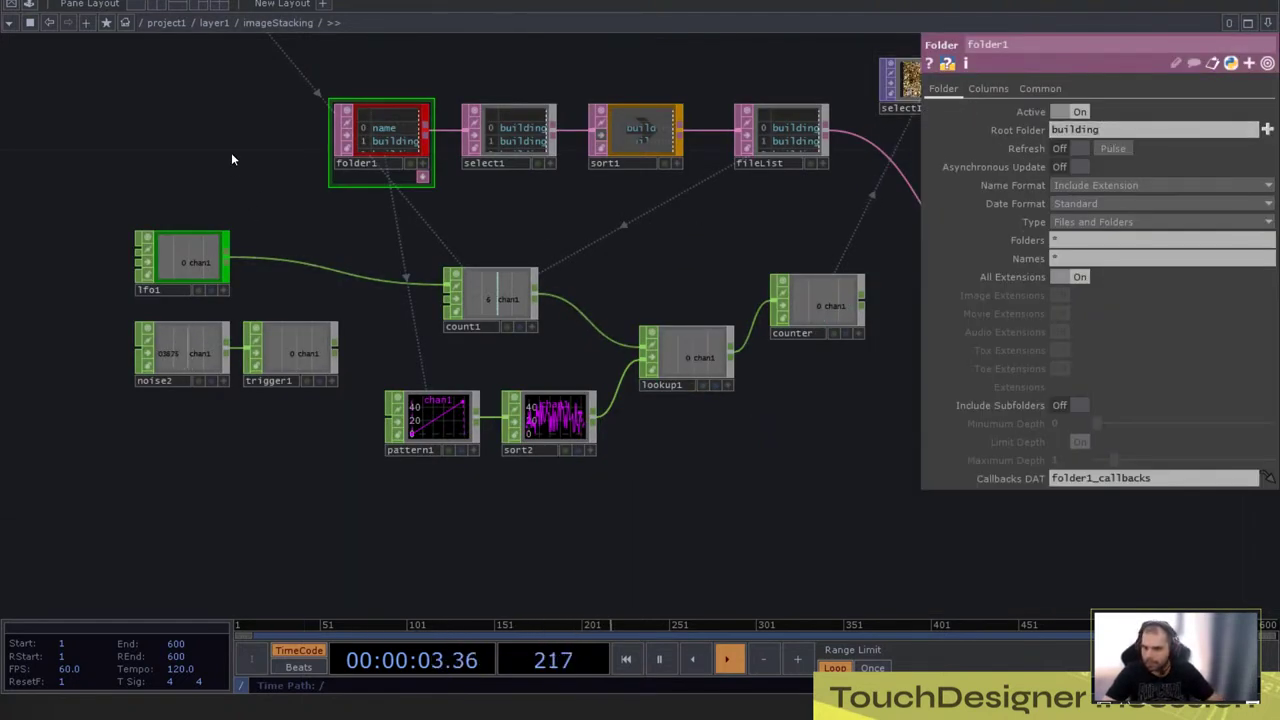
key(u)
click(1081, 133)
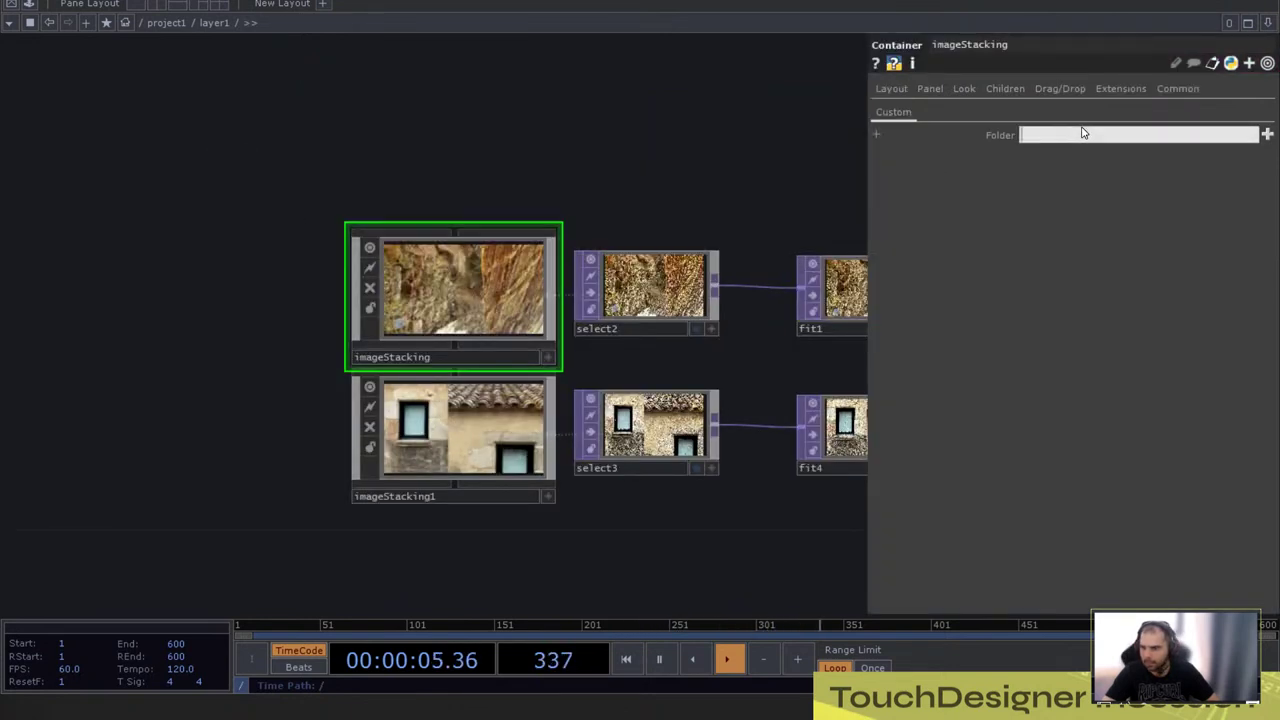
key(Return)
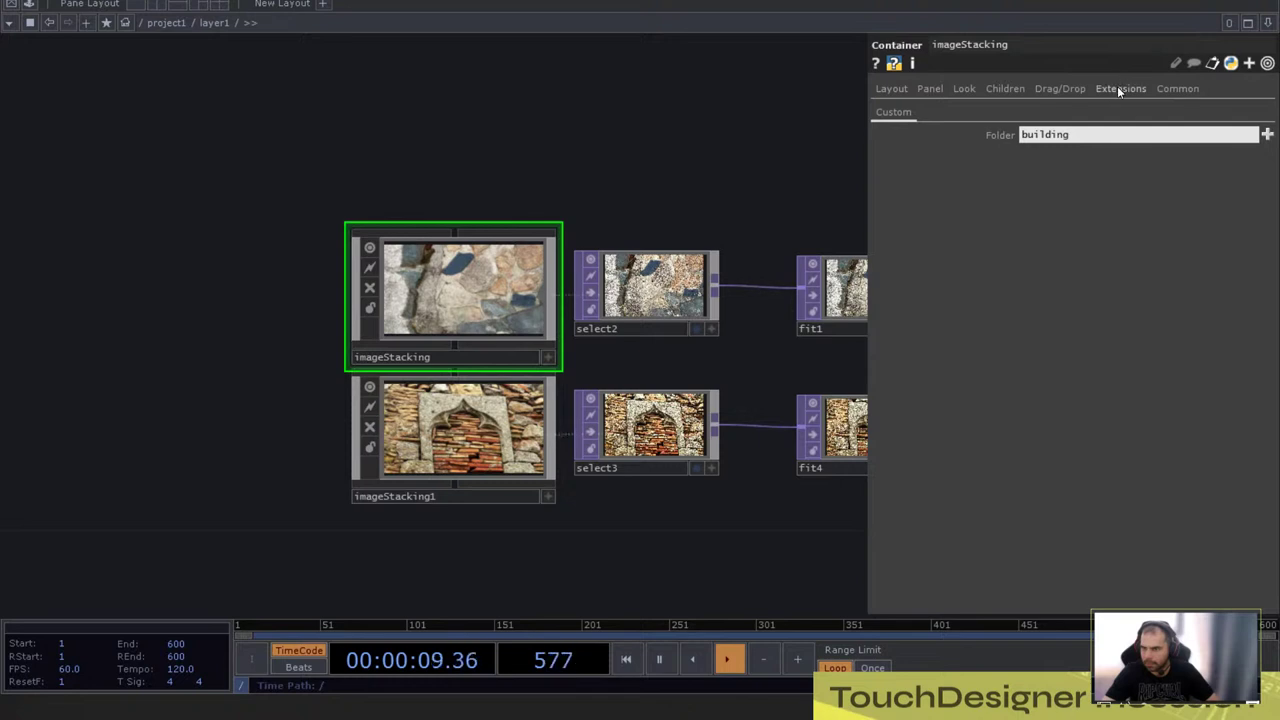
Step: Set imageStacking's Parent Shortcut to Folder and return to its Custom page
click(1202, 88)
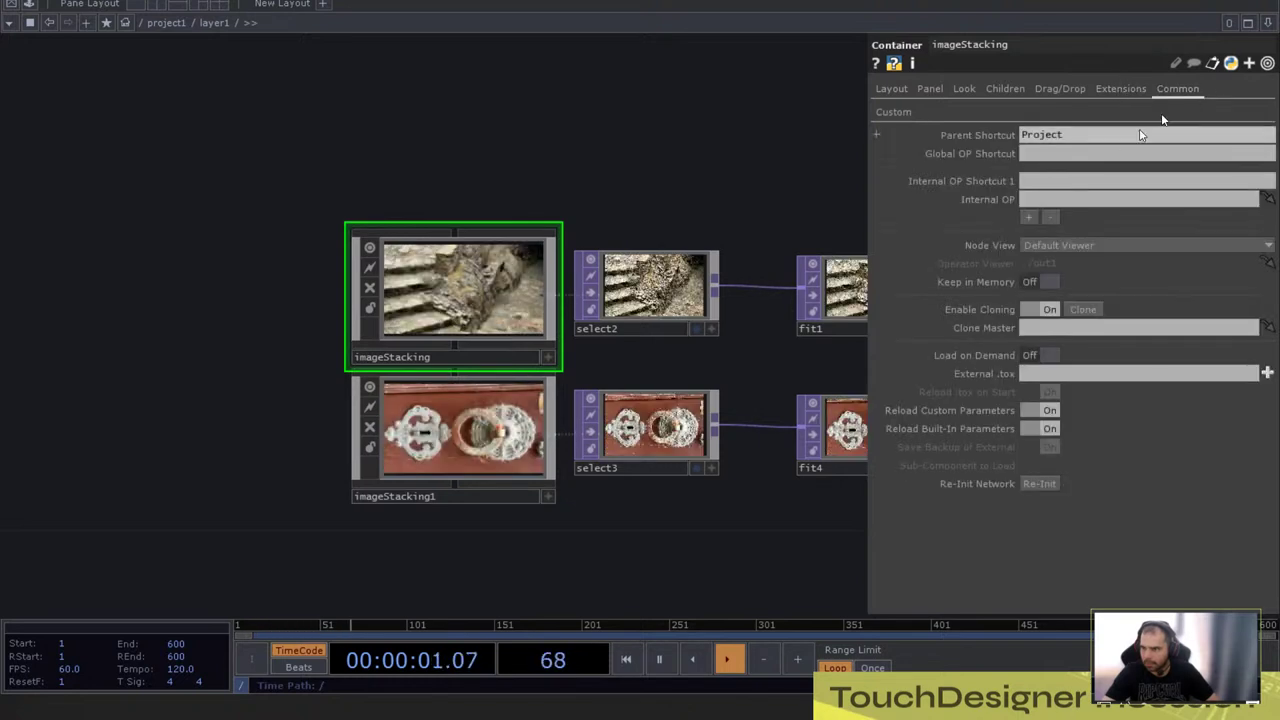
click(1096, 137)
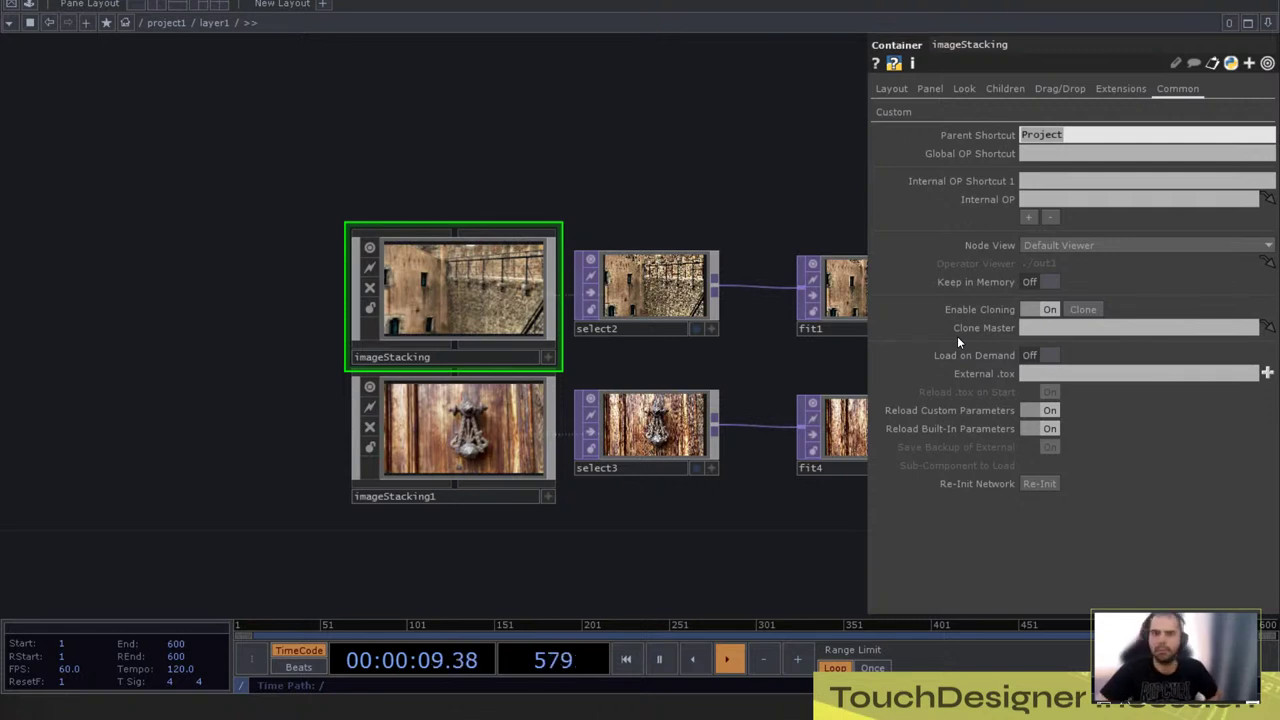
text(Folder)
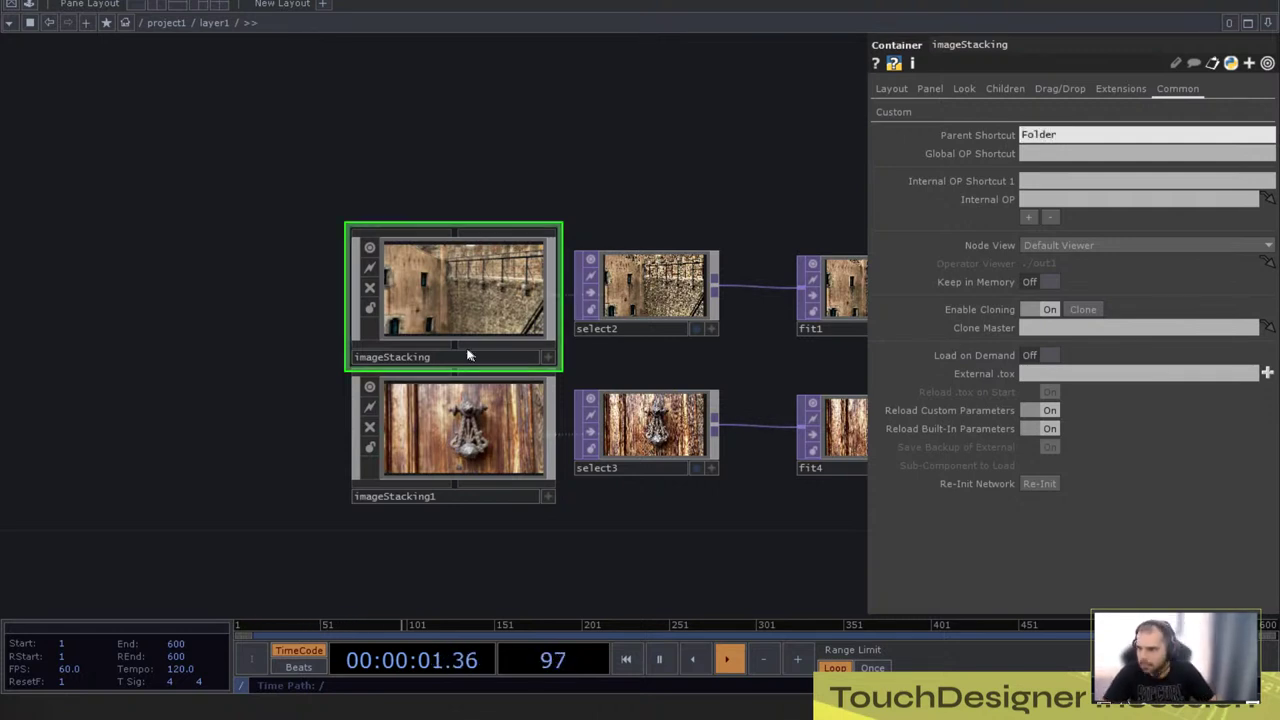
click(884, 115)
Step: Inside imageStacking, expand folder1's Root Folder parameter and enter parent.par.Folder.eval() as its value
key(i)
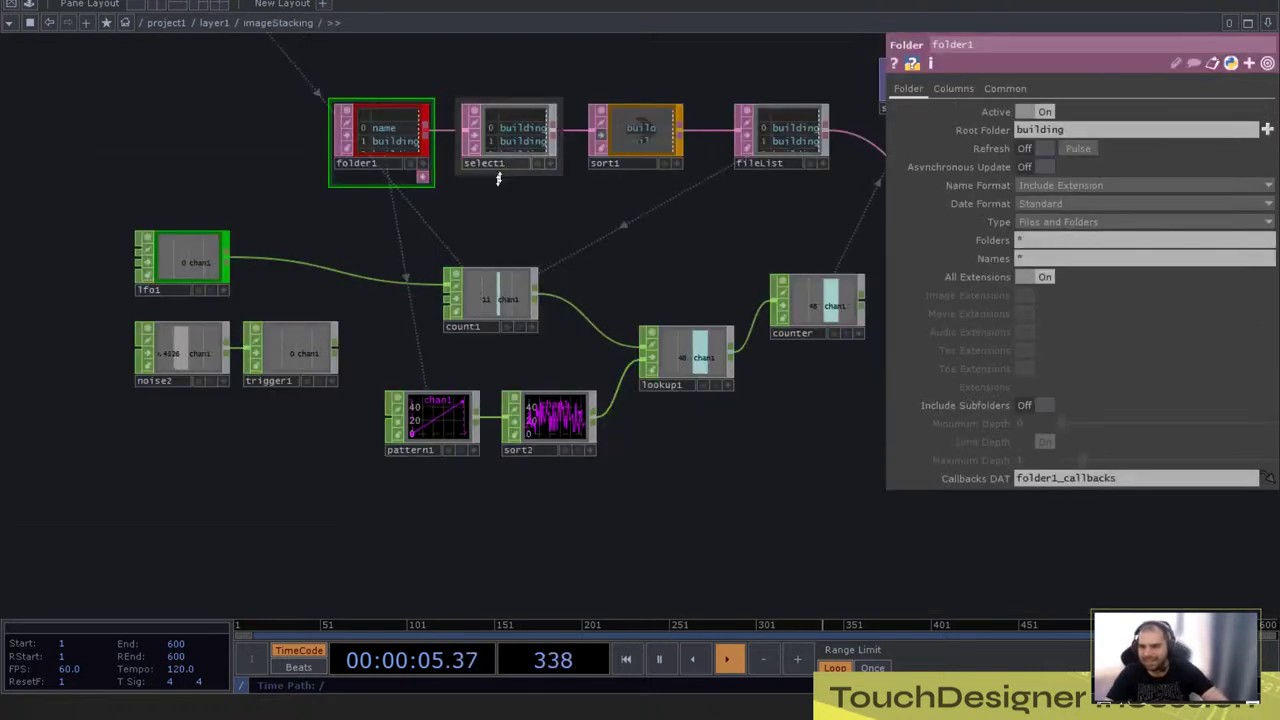
click(976, 129)
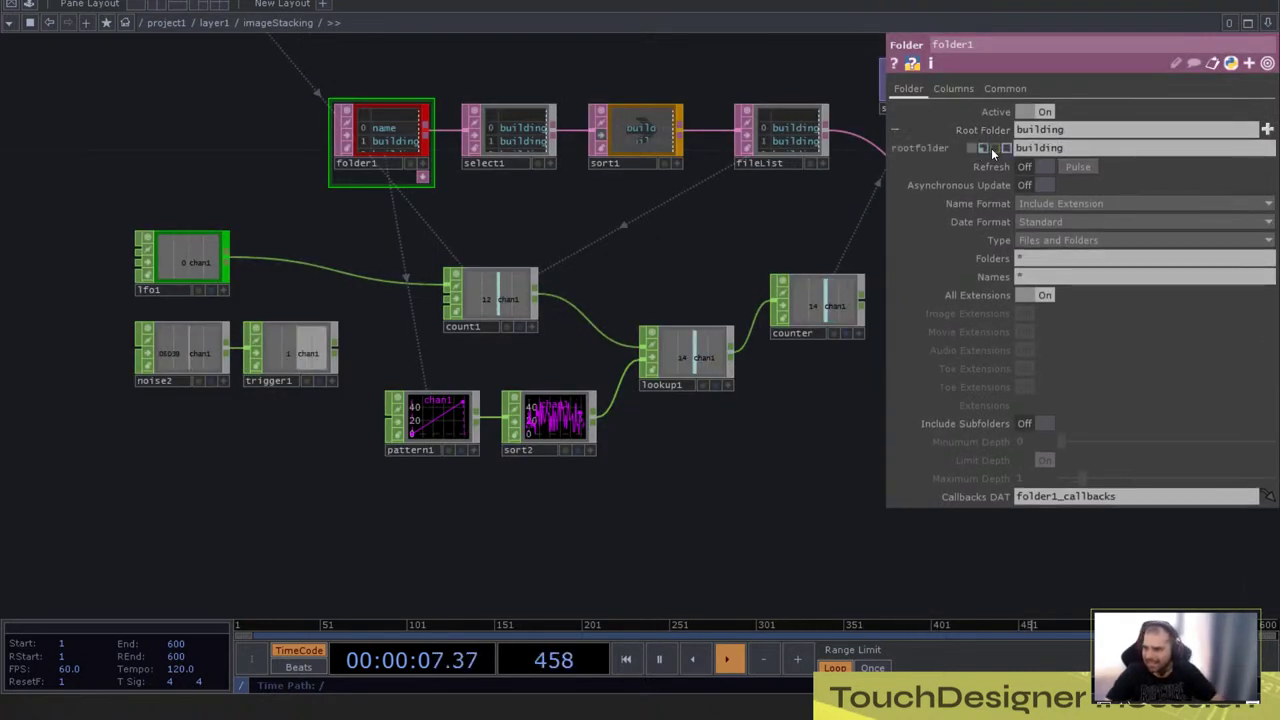
click(1088, 150)
text(pare)
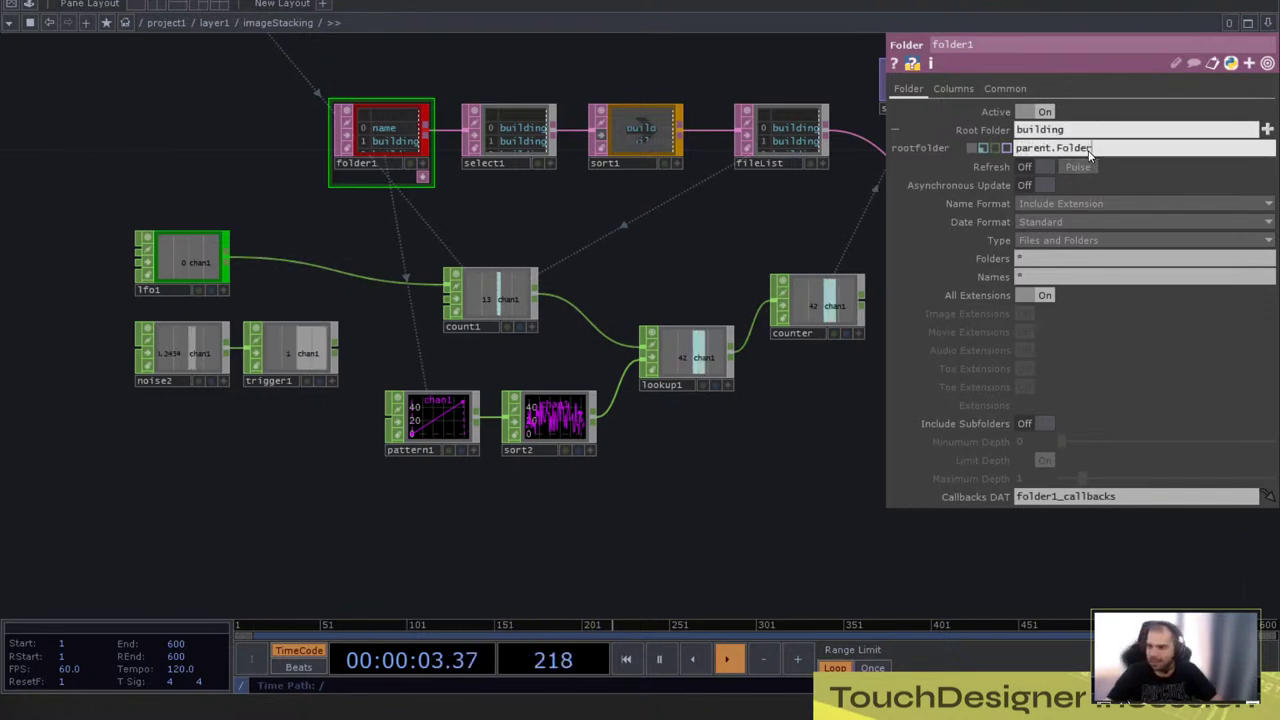
text(nt.par)
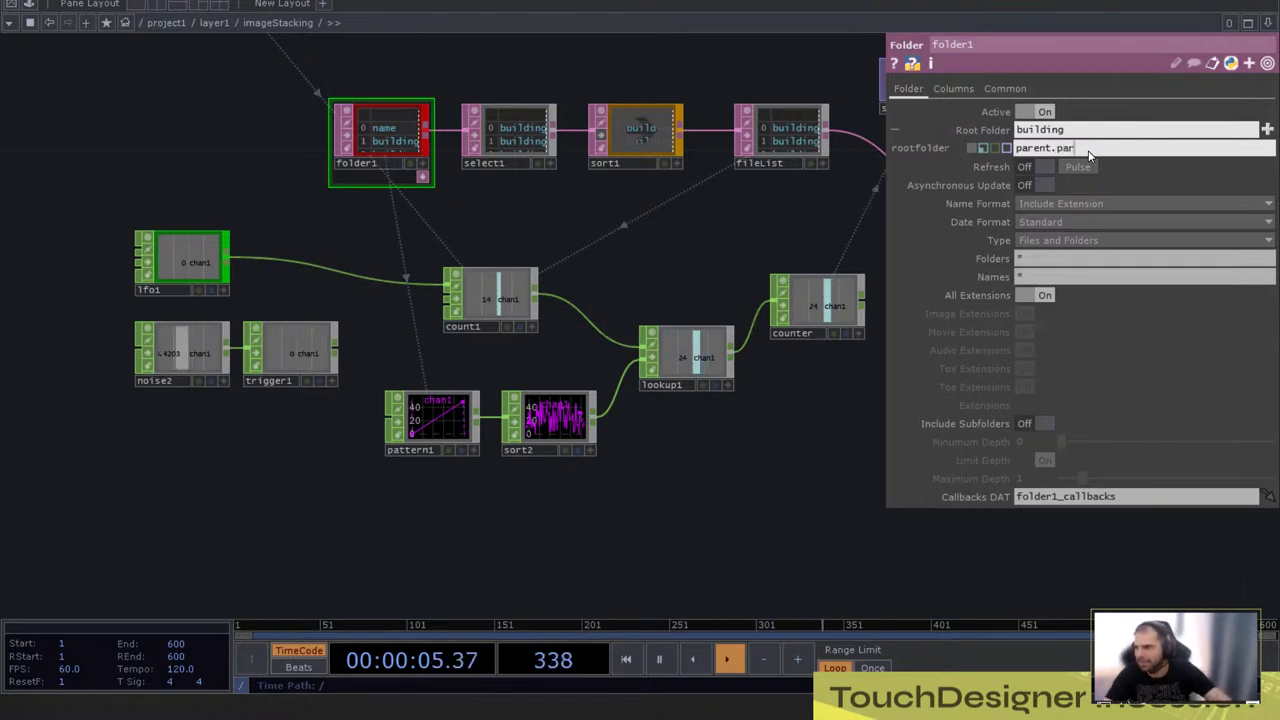
text(.Folder.eval()
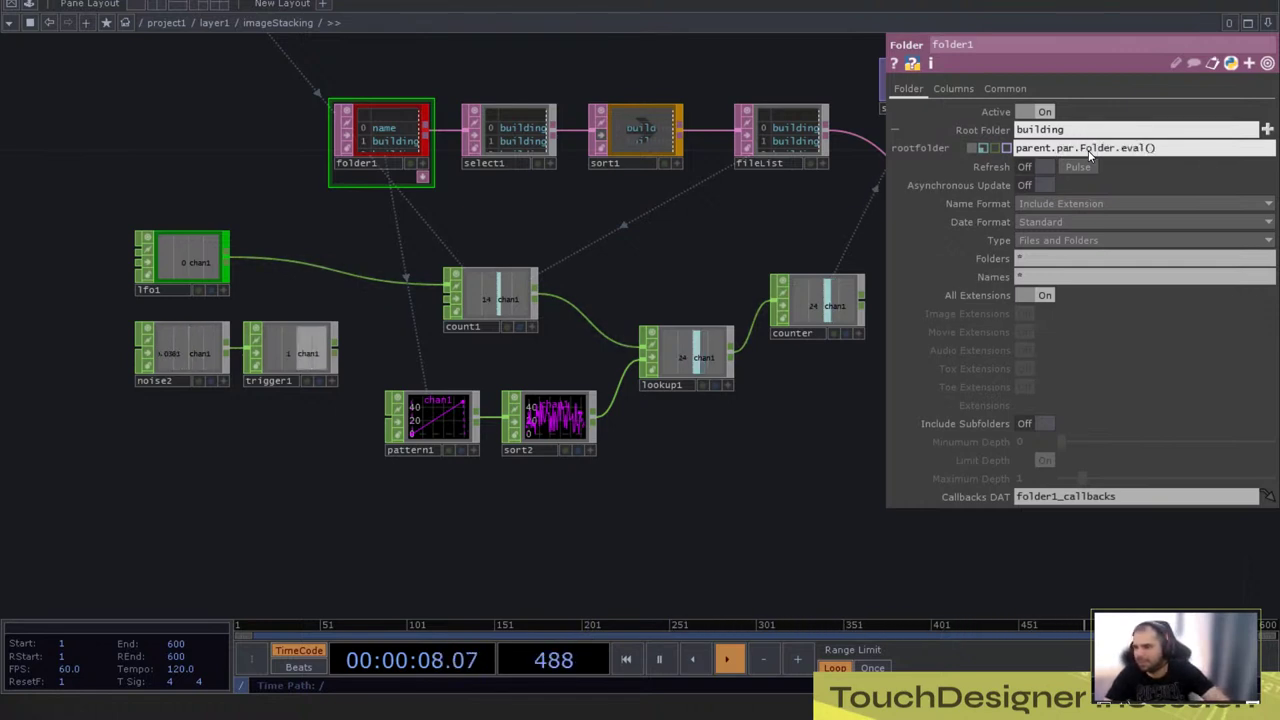
key(Return)
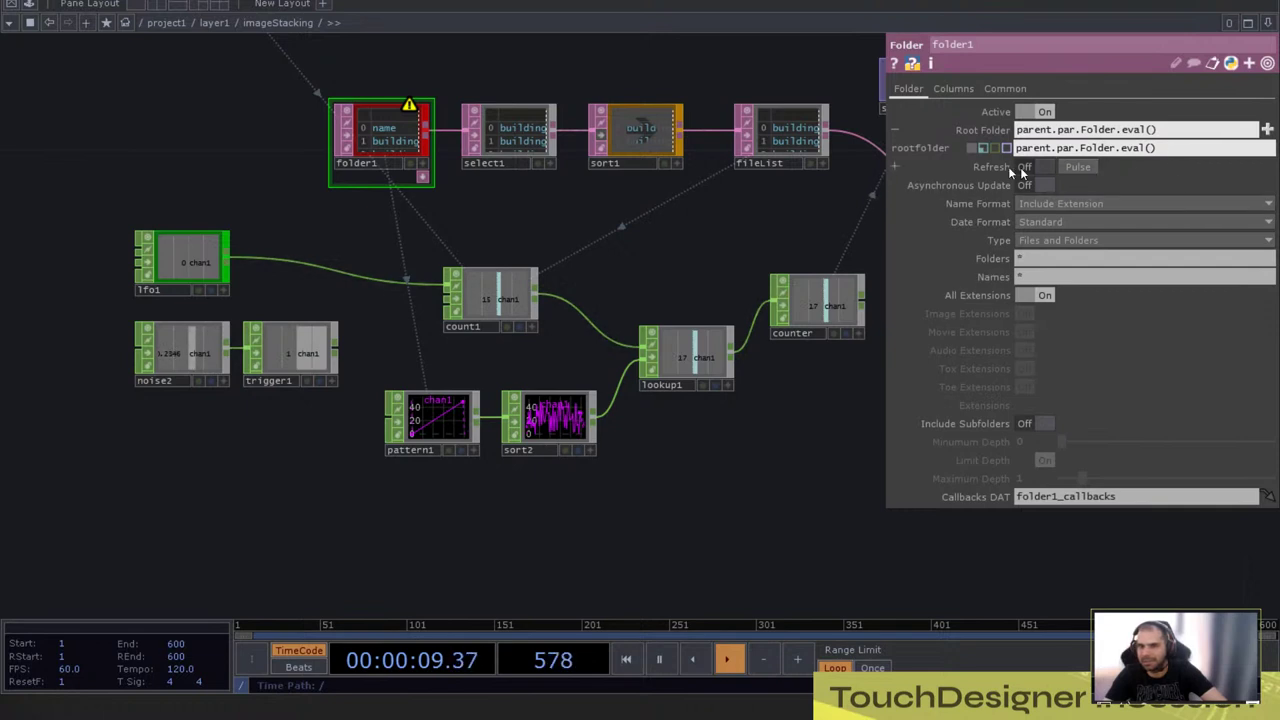
Step: Try project.folder as the expression for folder1's Root Folder
click(1045, 150)
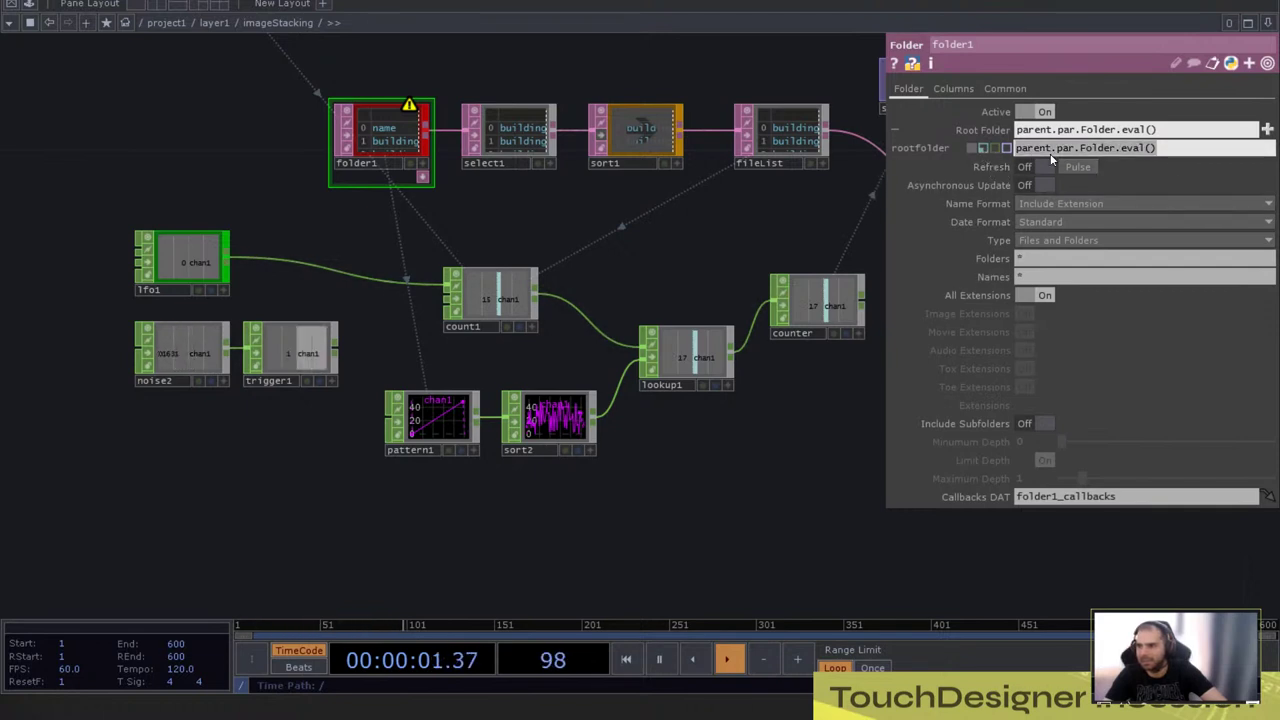
text(project.folder)
key(Return)
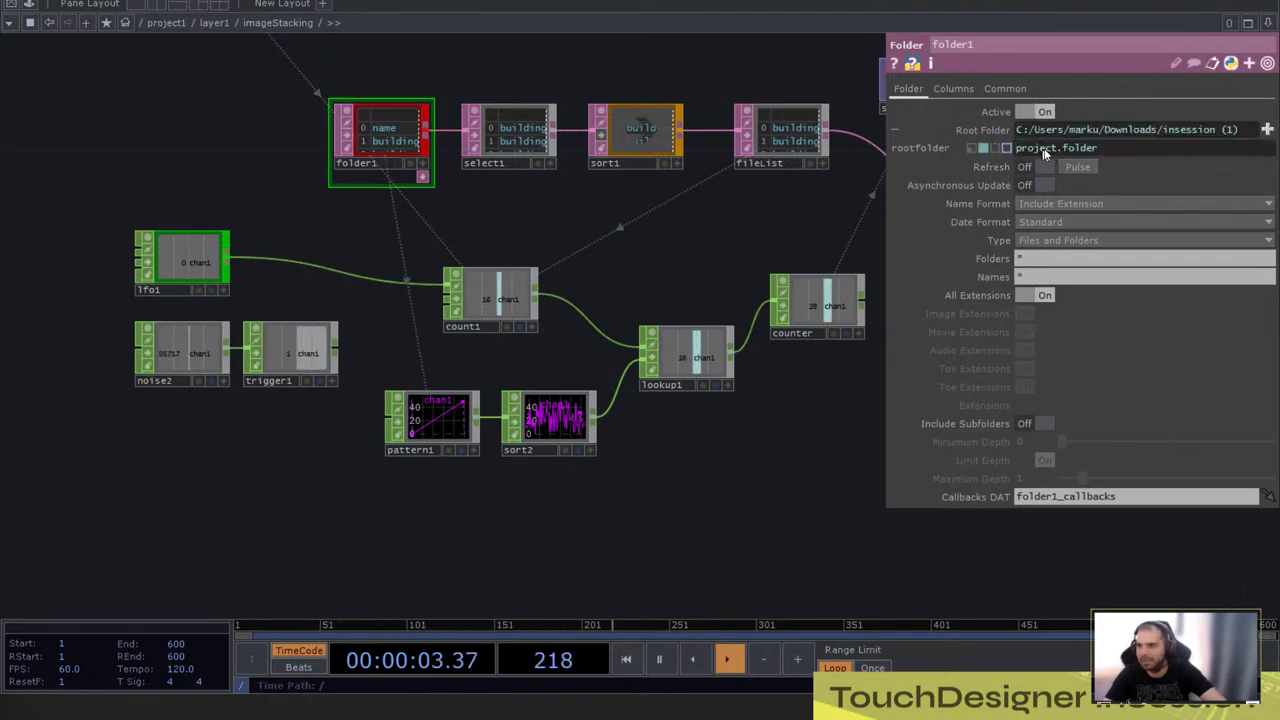
Step: Set folder1's Root Folder expression to parent.Folder.par.Folder.eval()
text(parent.par.Folder.eval())
key(Return)
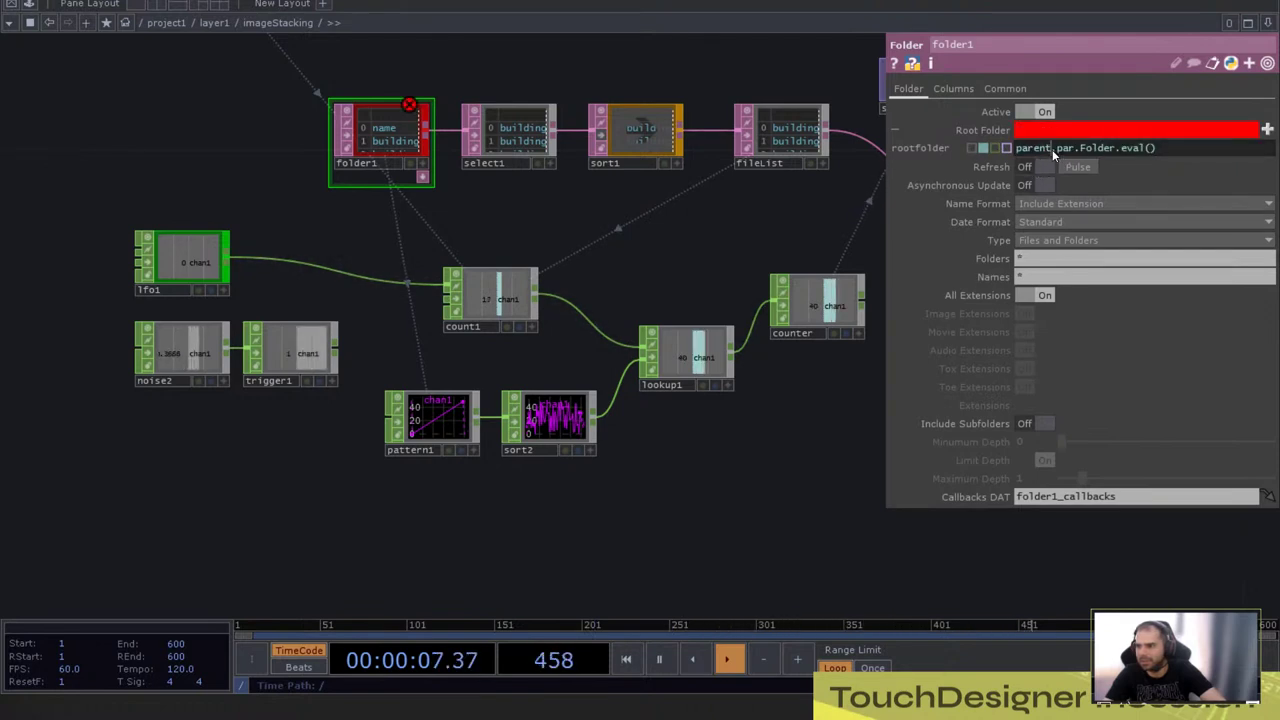
drag(1056, 148, 1073, 150)
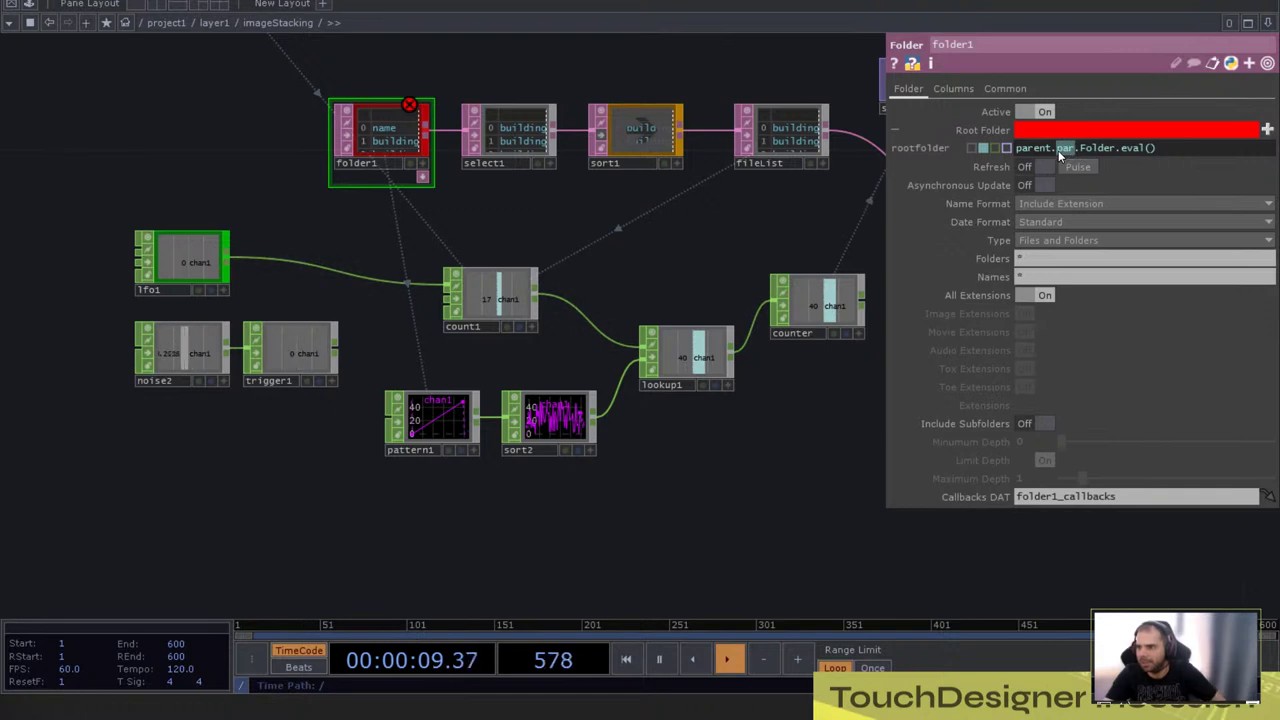
click(1058, 150)
text(Folder)
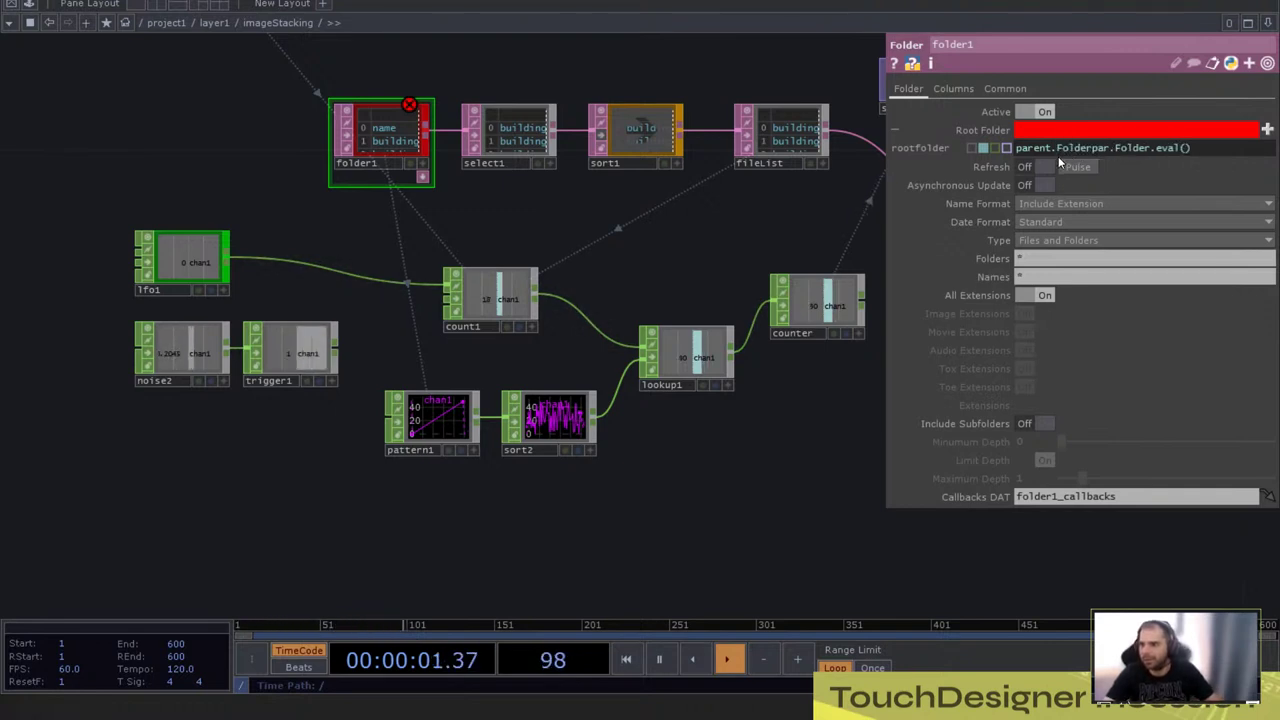
text(.)
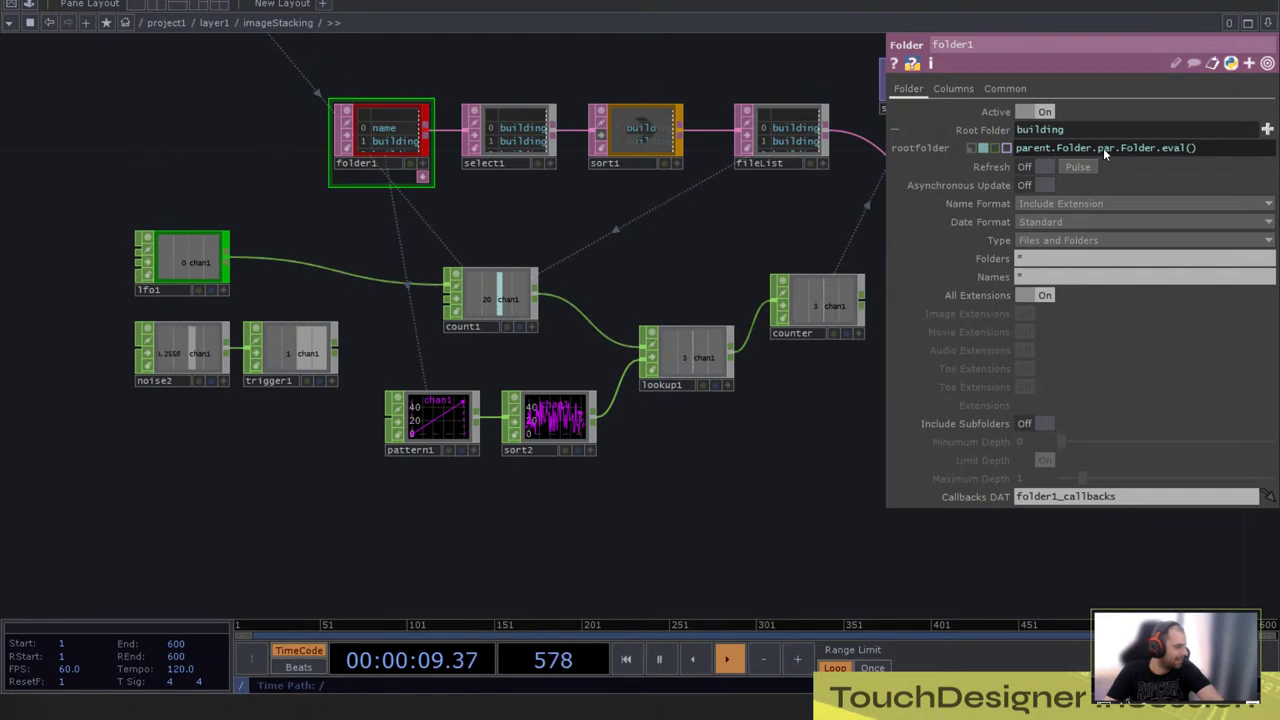
drag(583, 254, 262, 316)
scroll(376, 296, down, 4)
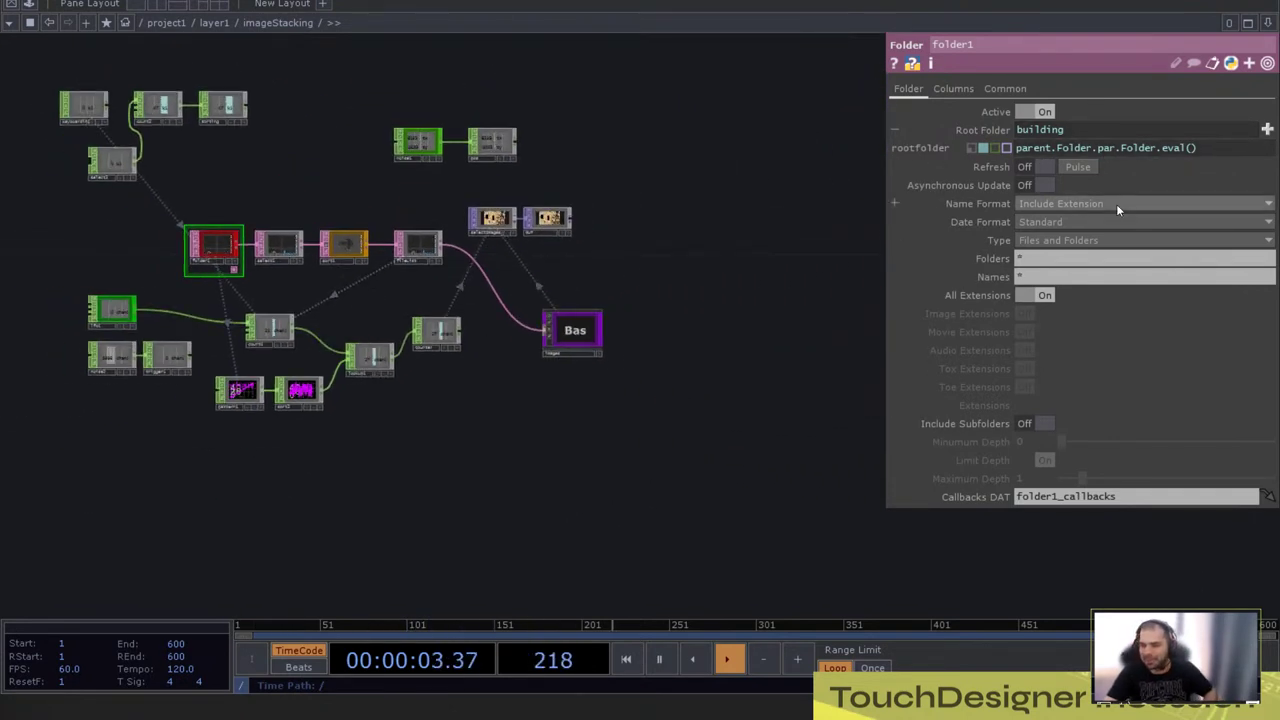
drag(525, 478, 562, 478)
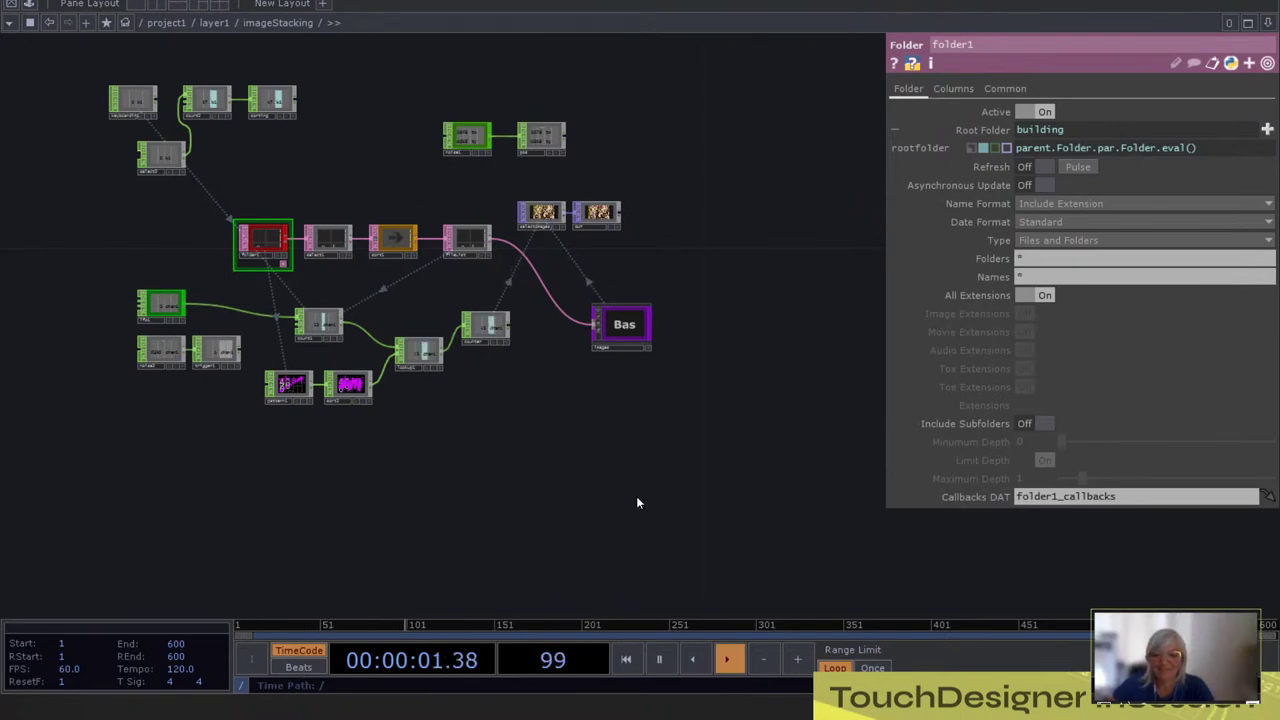
scroll(390, 280, up, 5)
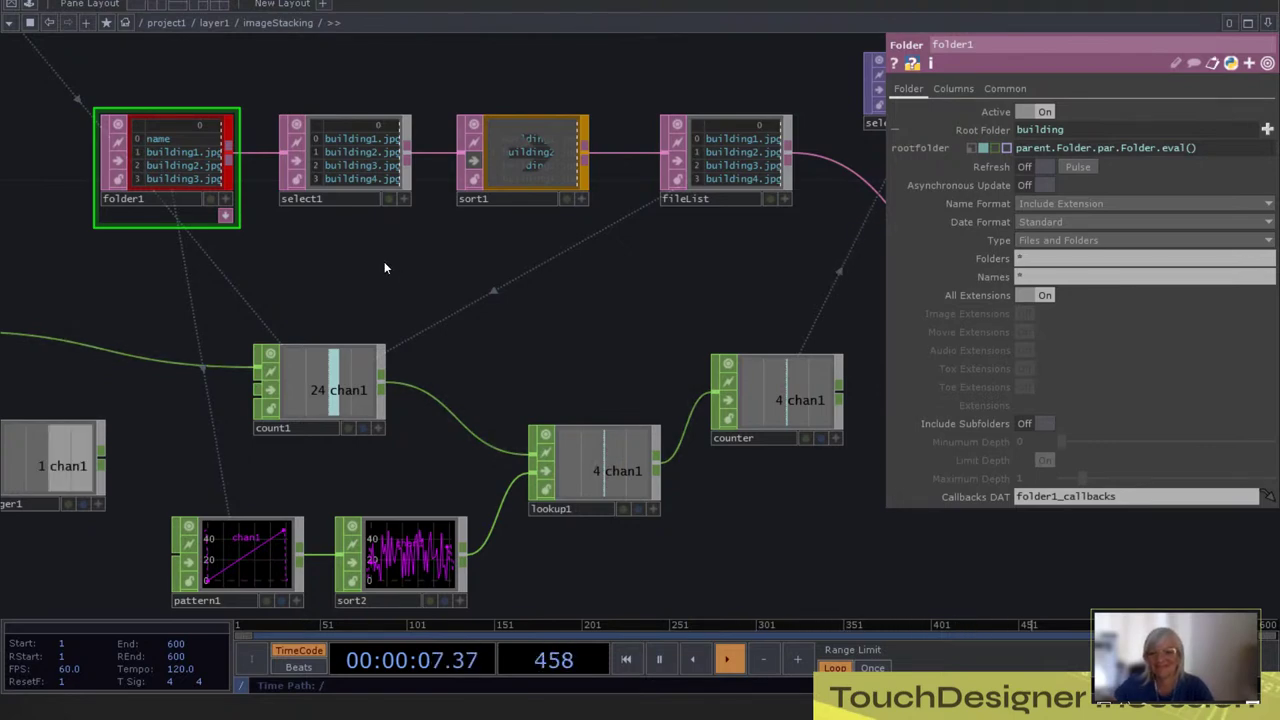
Step: Copy folder1's Root Folder value, details2, from inside imageStacking1 and return to the layer1 network
key(u)
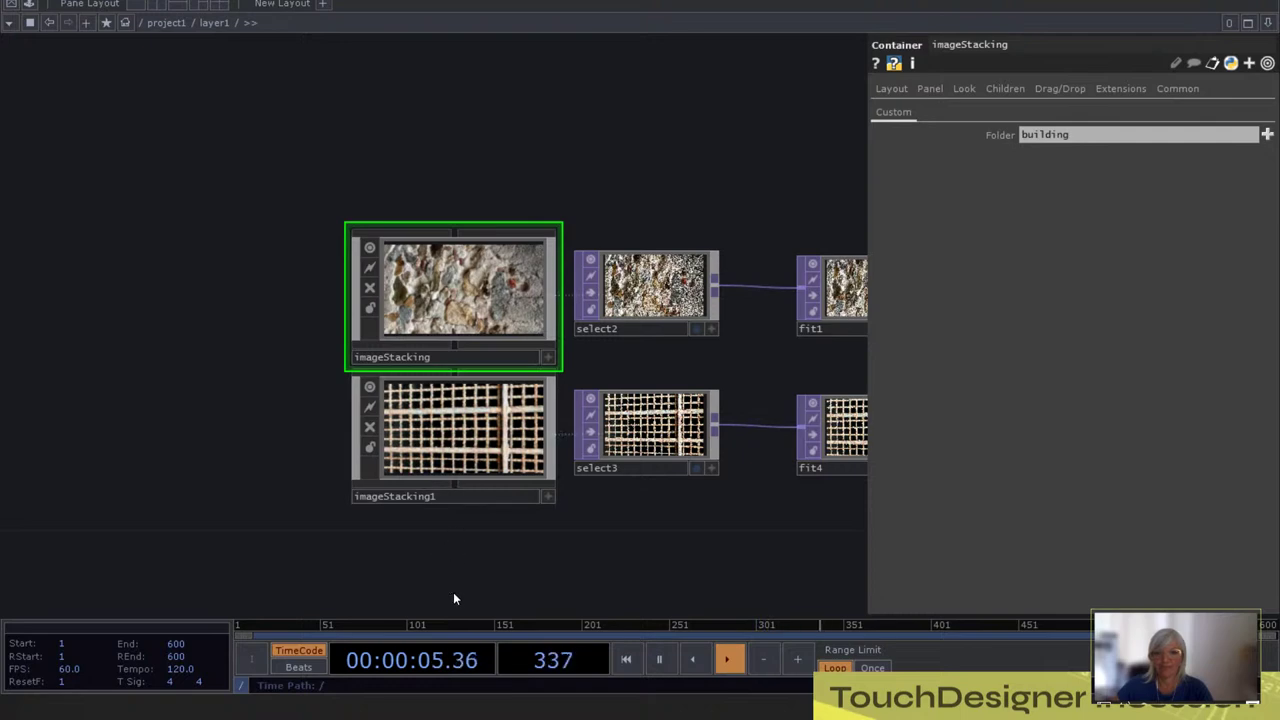
click(477, 420)
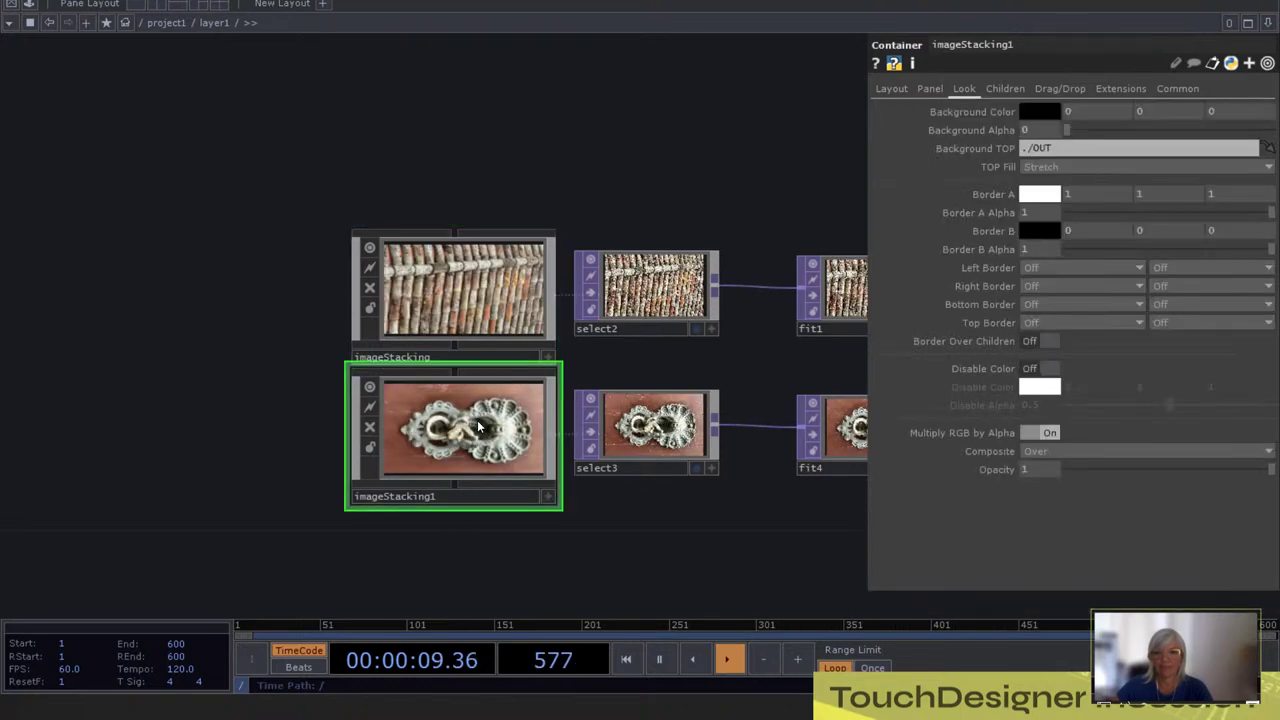
double_click(477, 420)
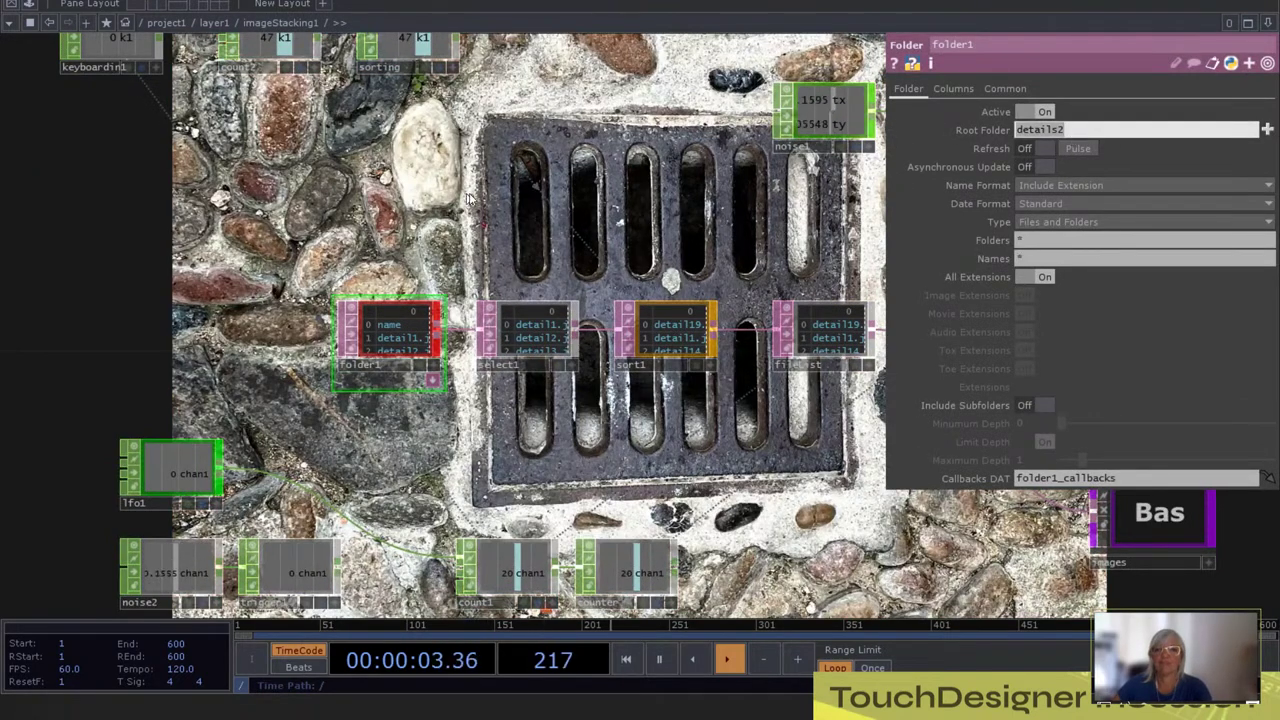
key(u)
click(455, 352)
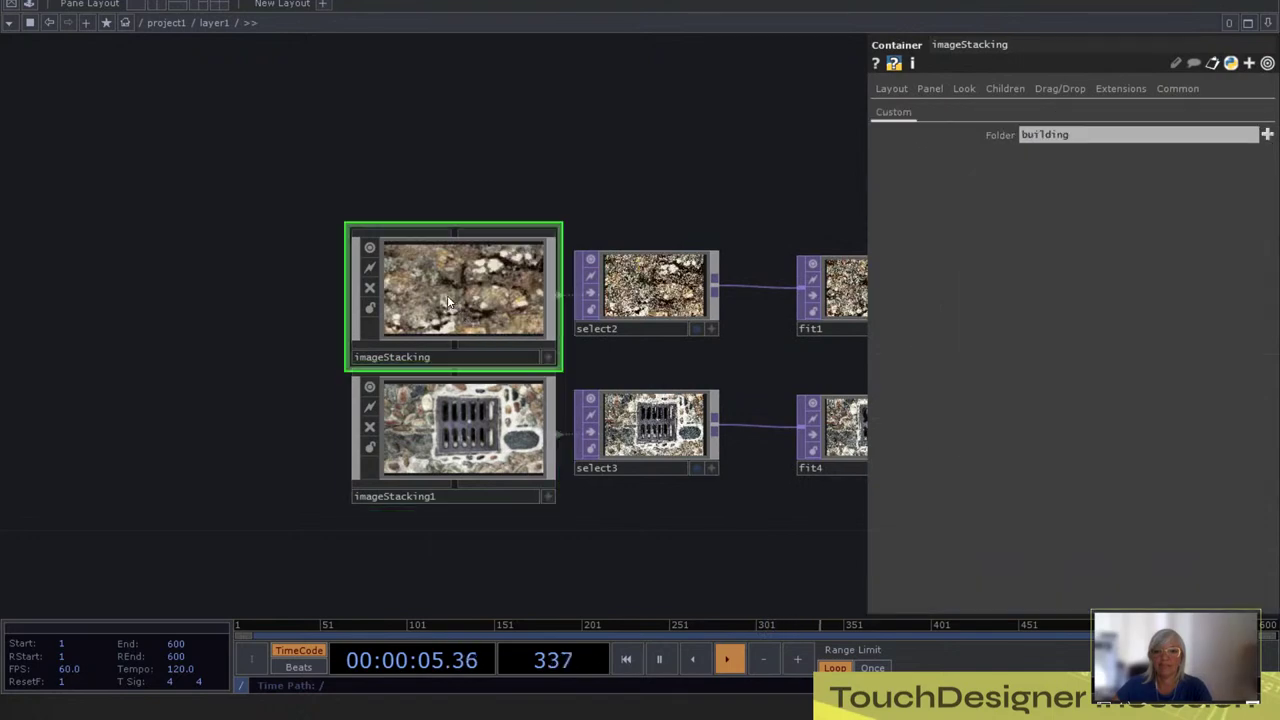
Step: Make imageStacking the Clone Master of imageStacking1 and set imageStacking1's custom Folder parameter to details2
click(455, 380)
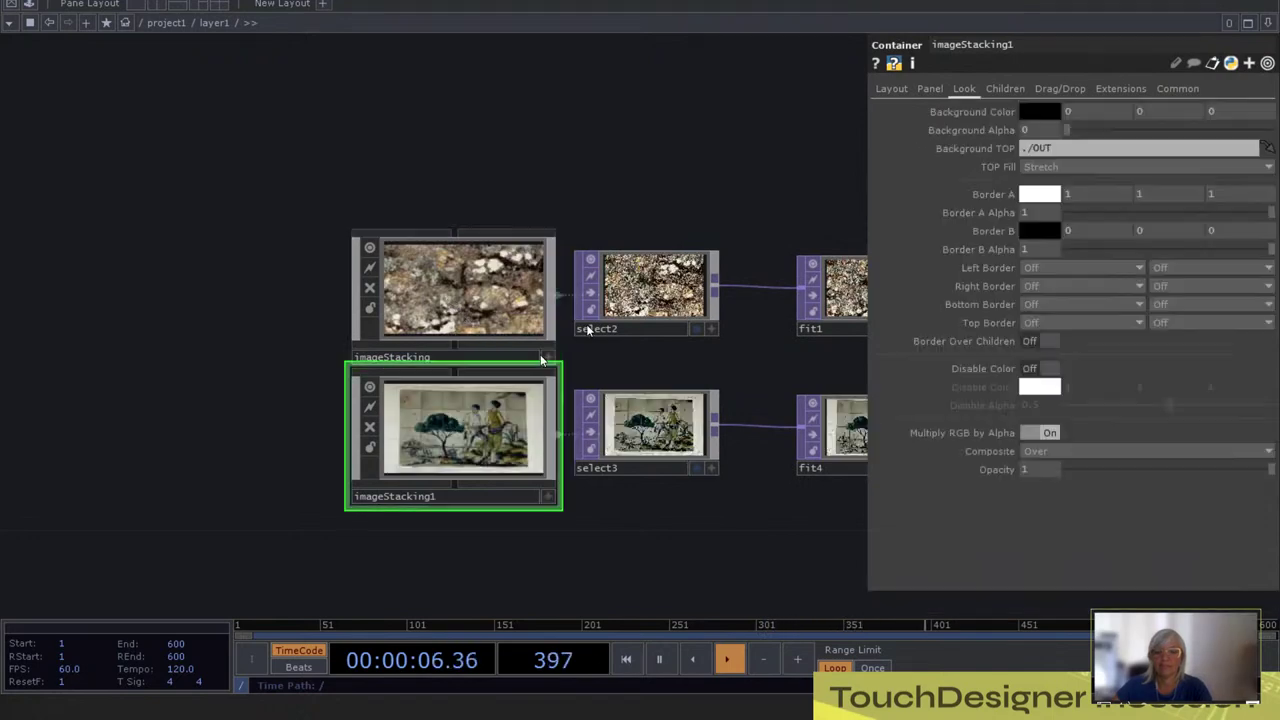
click(1176, 88)
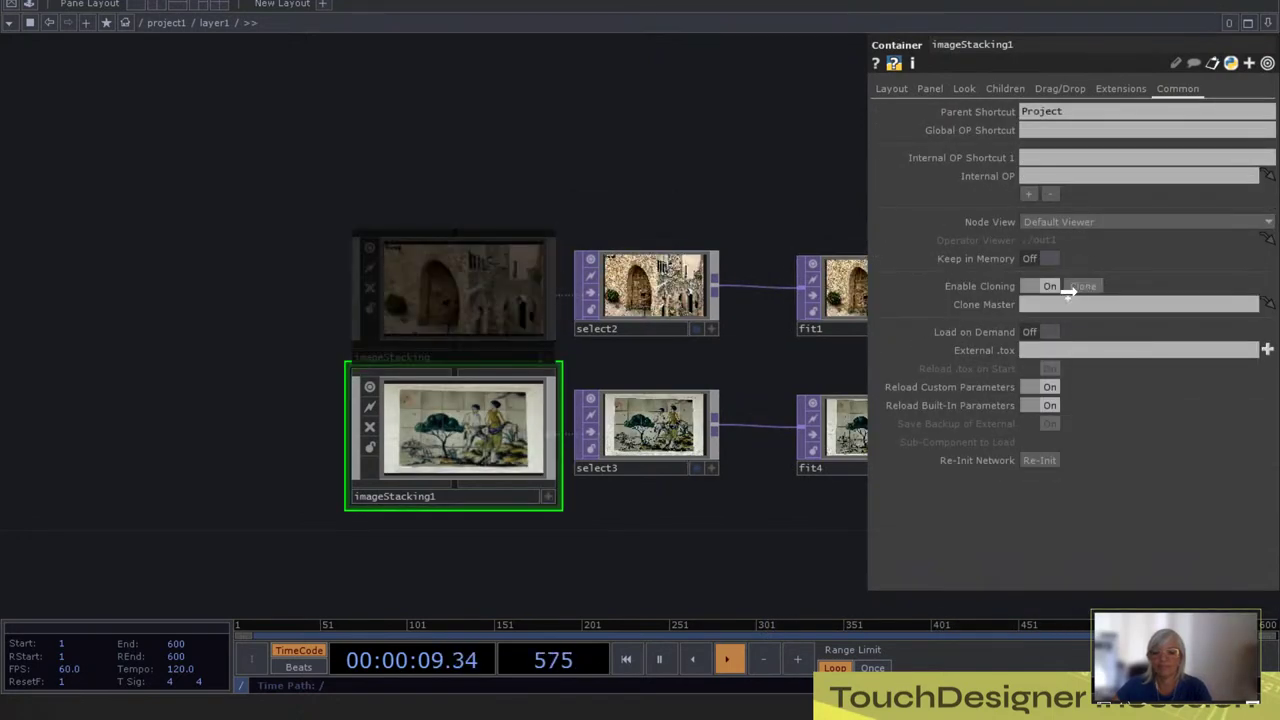
drag(1069, 292, 1051, 304)
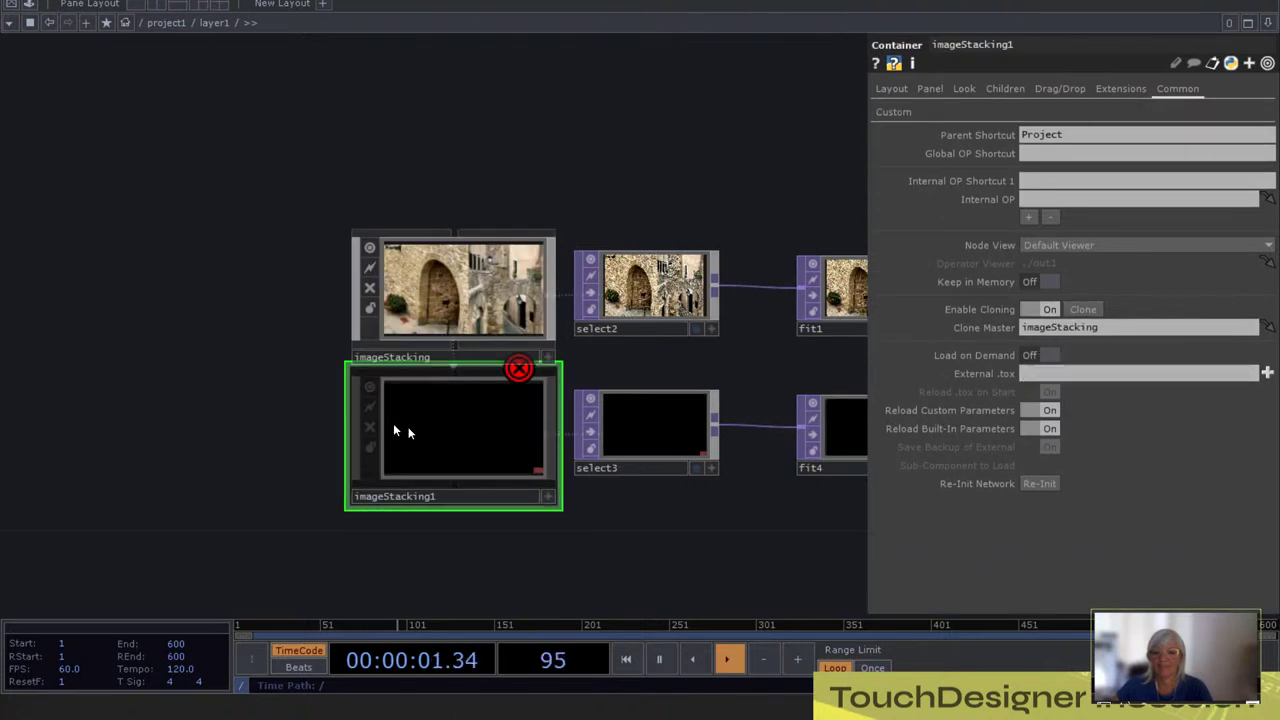
click(910, 111)
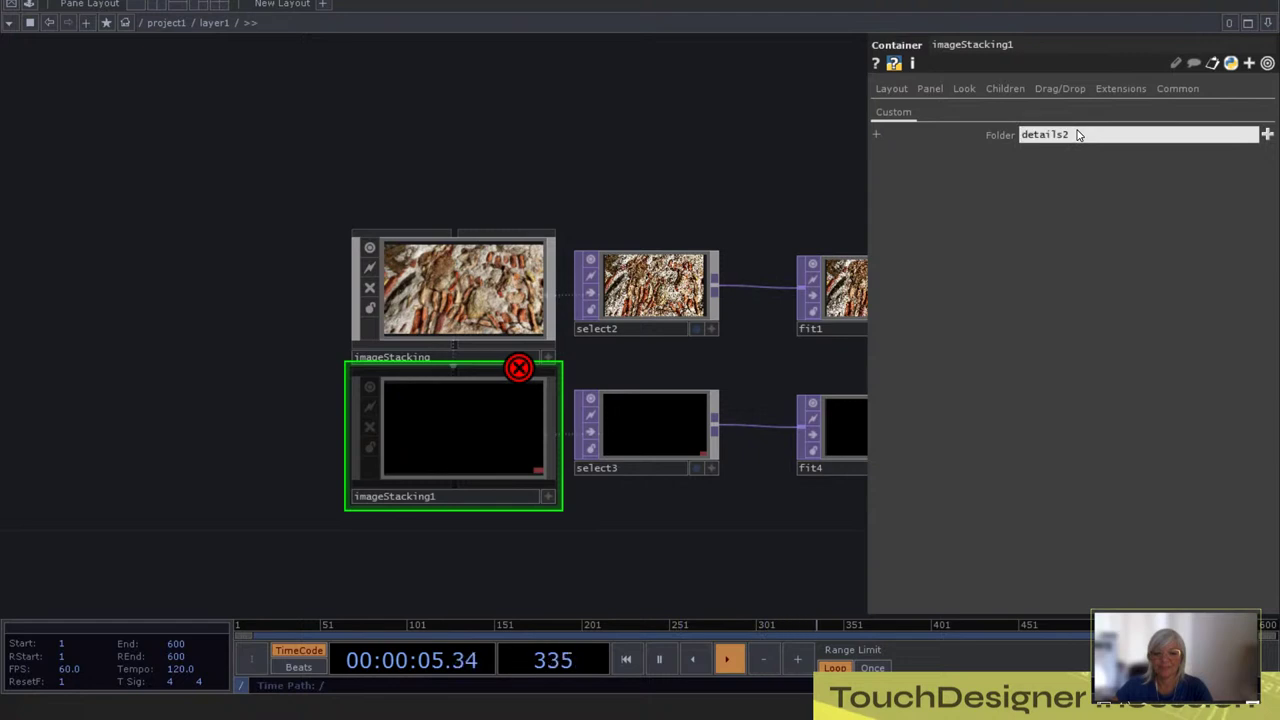
Step: Inspect the Root Folder expression of folder1 inside imageStacking1, then go back to layer1
key(i)
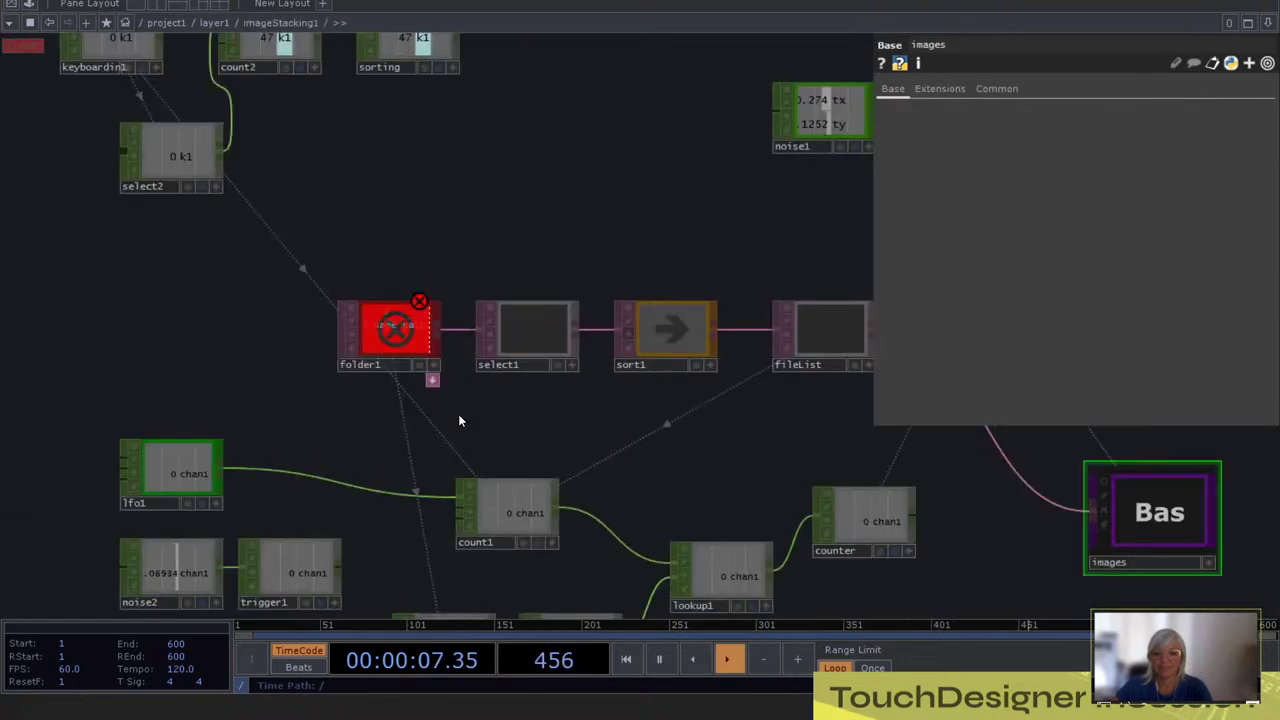
click(367, 333)
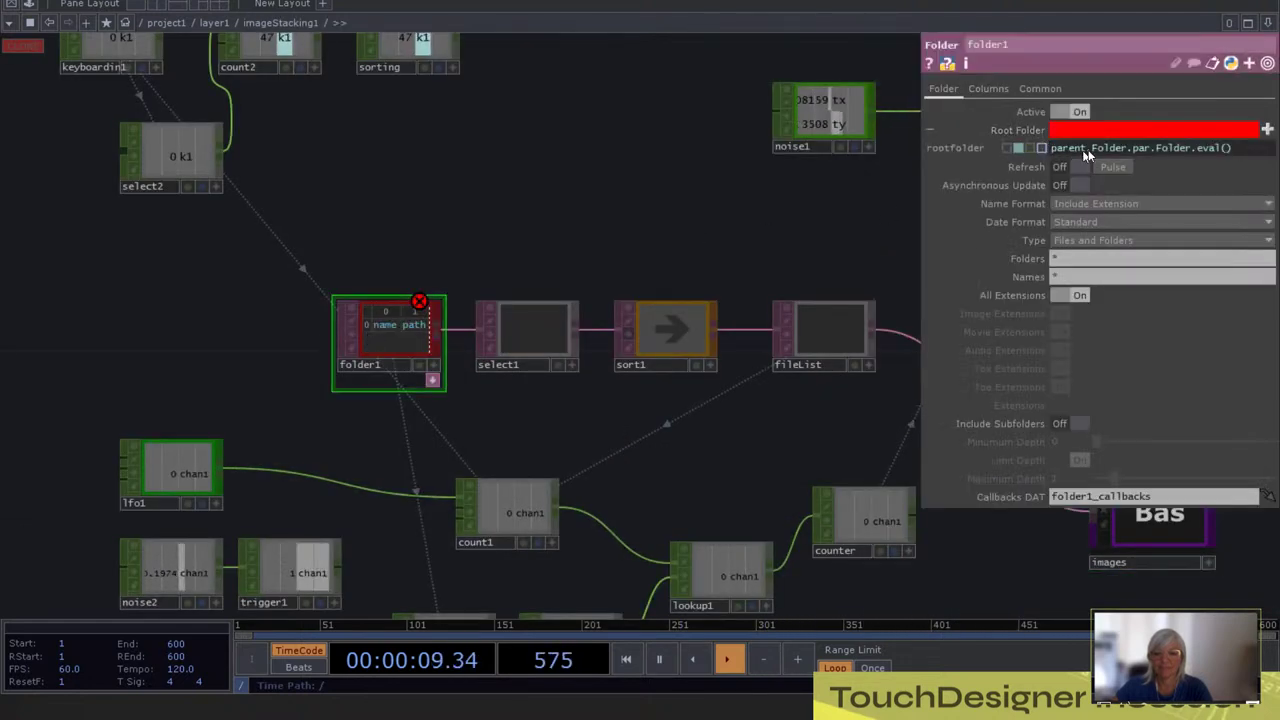
key(u)
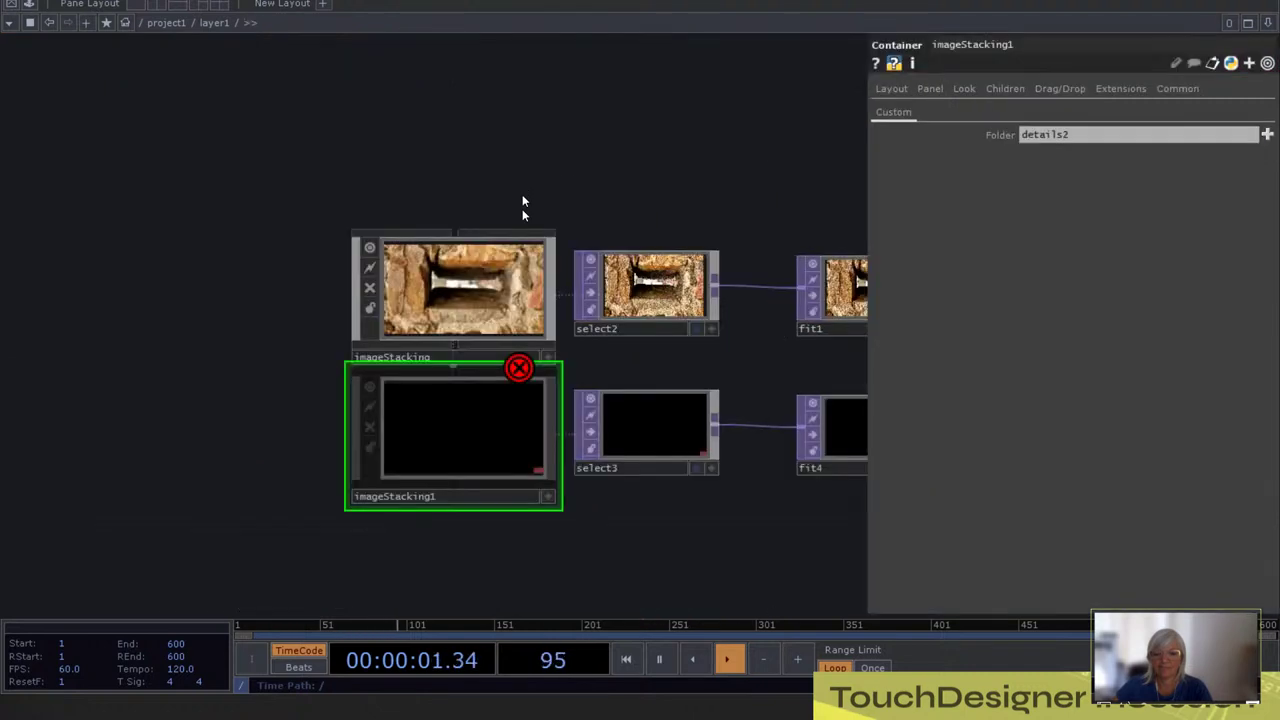
Step: Set imageStacking1's Parent Shortcut to Folder
click(1175, 88)
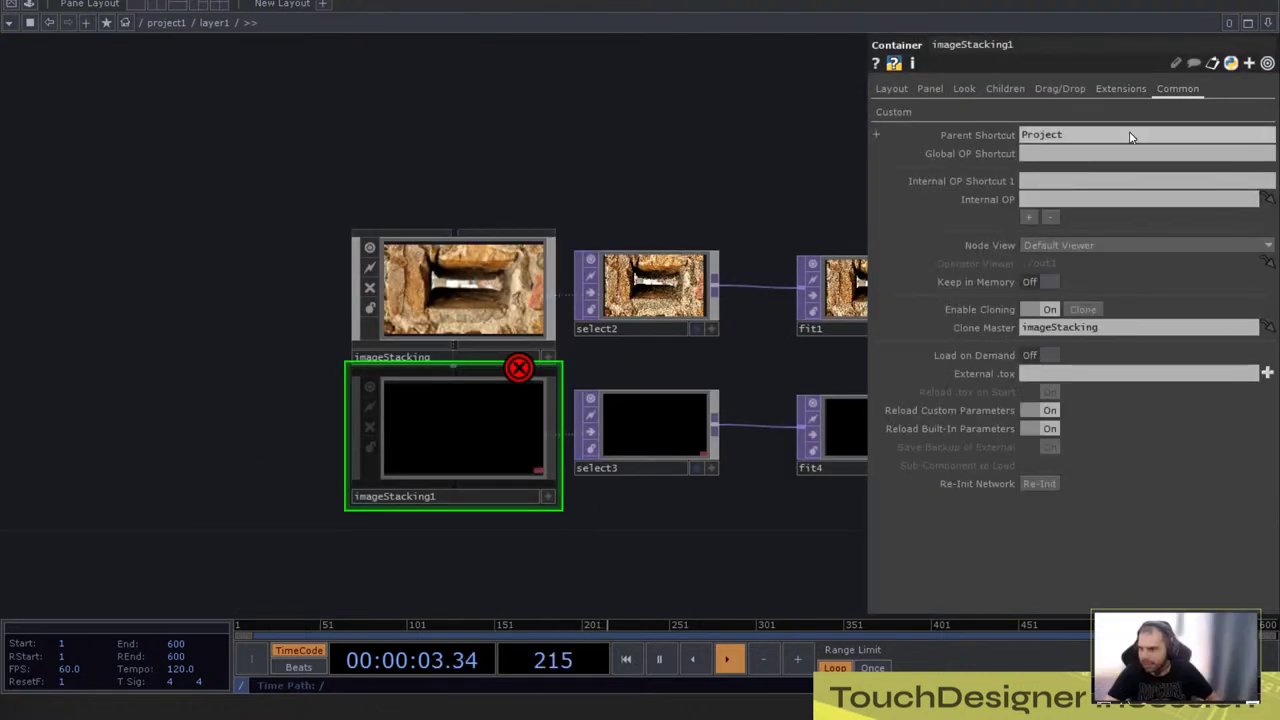
text(Folder)
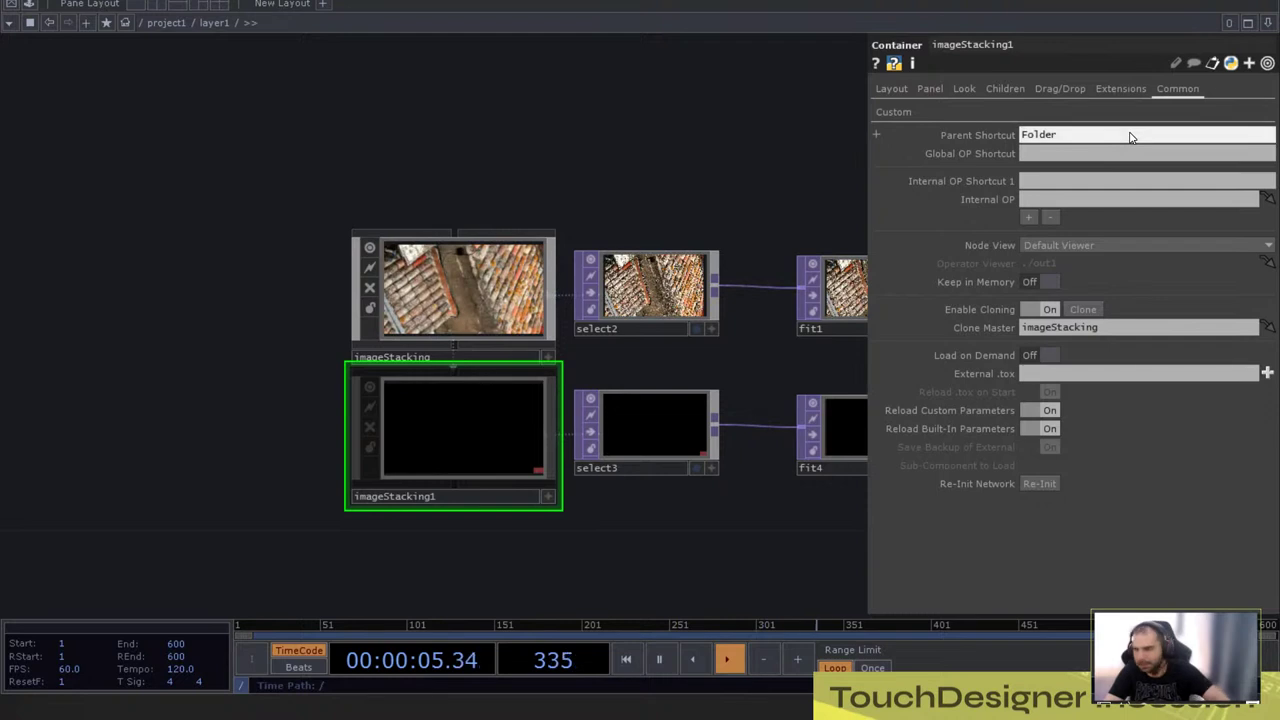
key(Return)
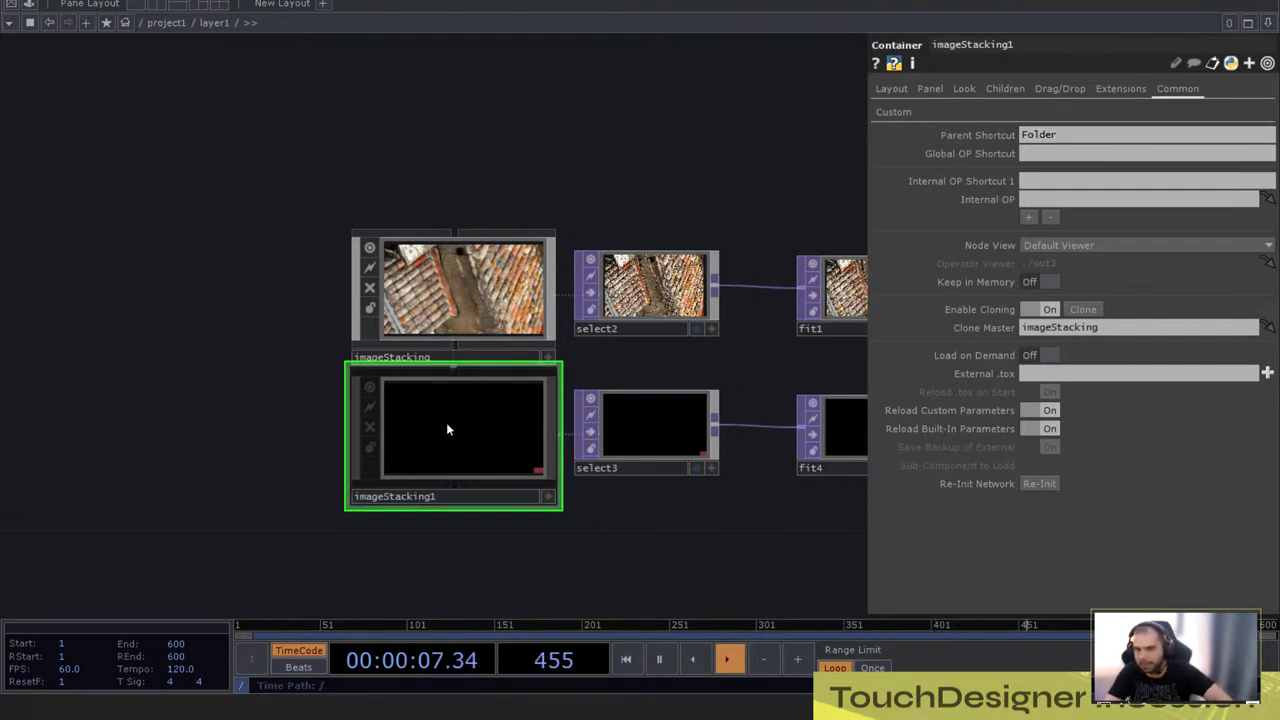
Step: Check folder1's Root Folder and file table inside imageStacking1, then go back up to layer1
key(i)
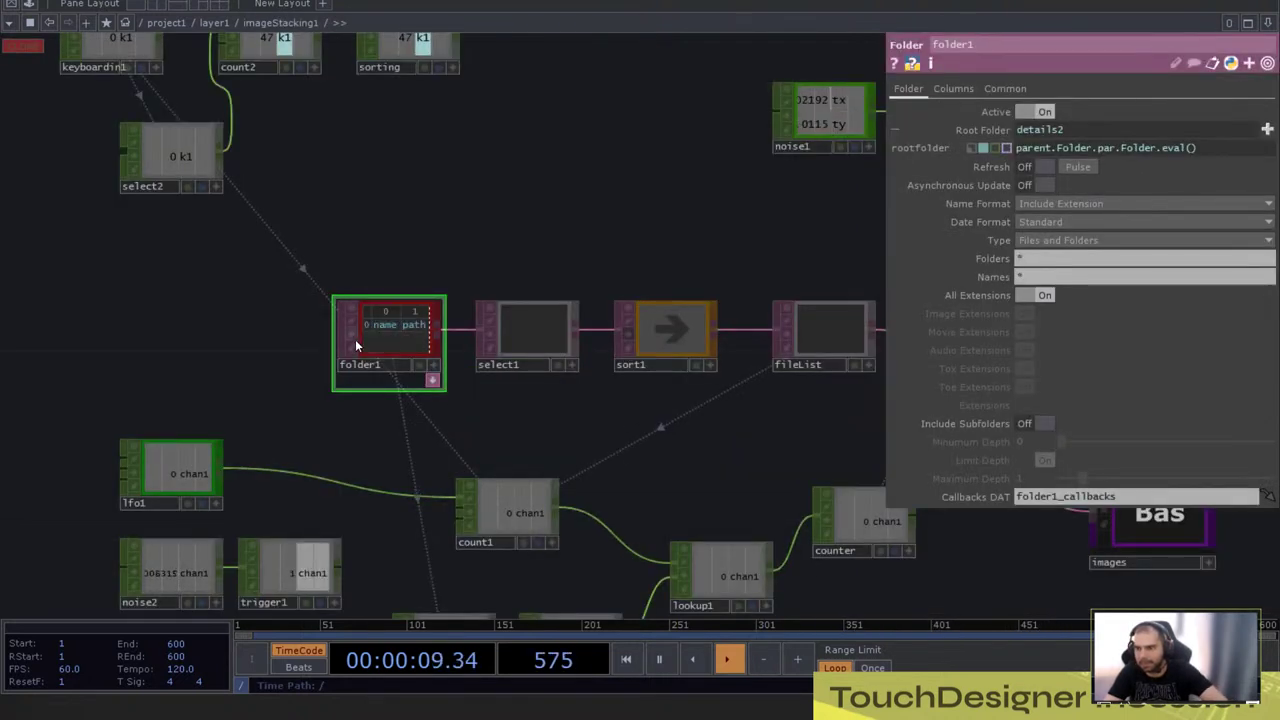
scroll(390, 342, up, 3)
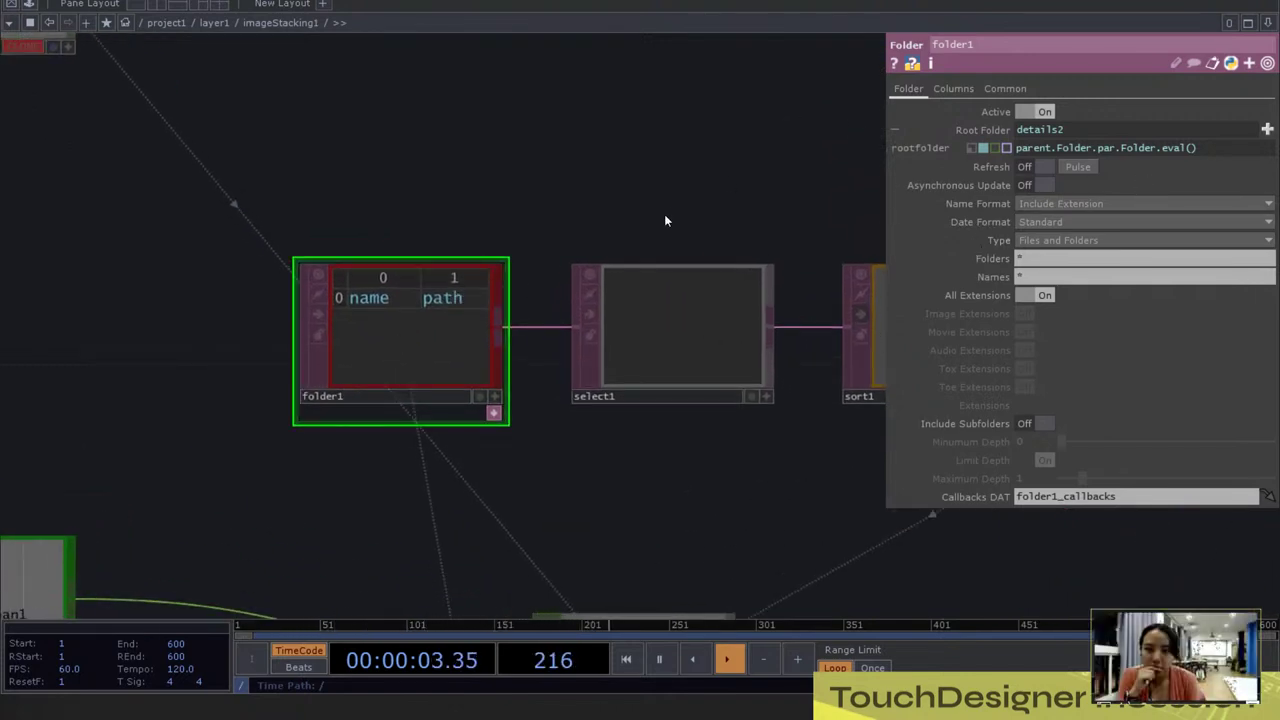
key(u)
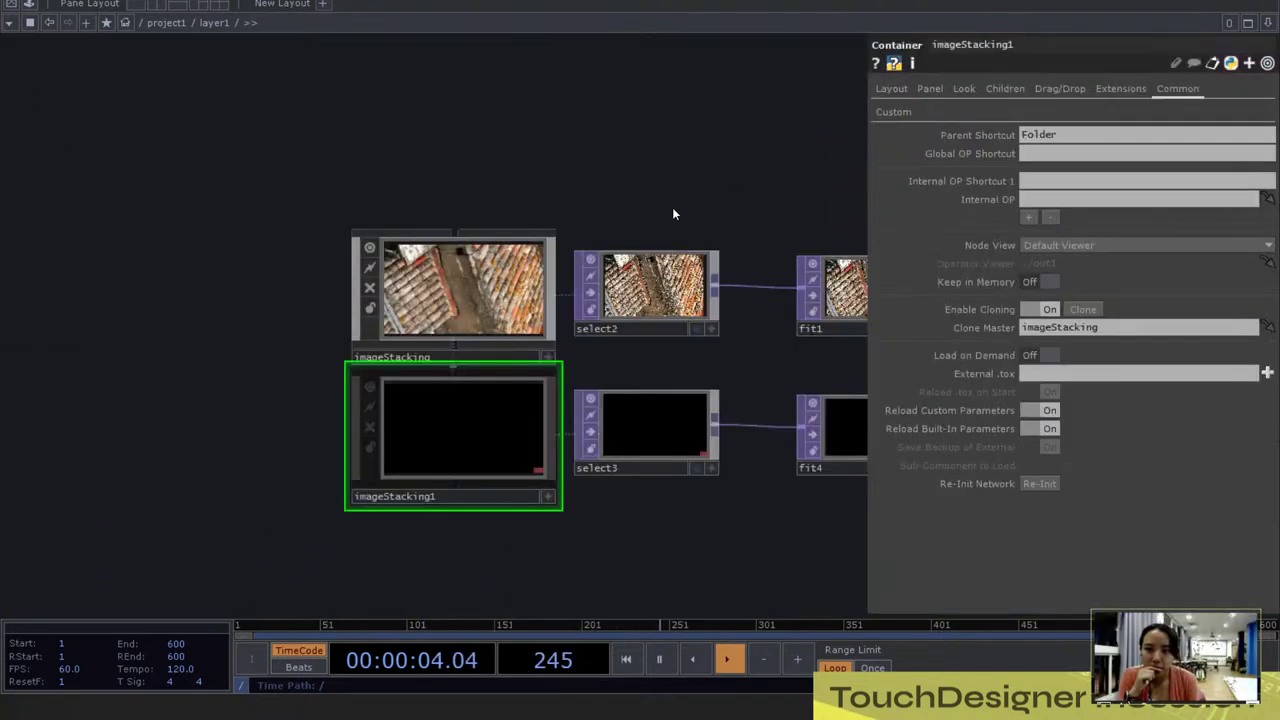
Step: Choose the custom Folder of imageStacking1 through the folder browser, then turn on Refresh for folder1 inside it and return to layer1
click(906, 114)
click(1267, 135)
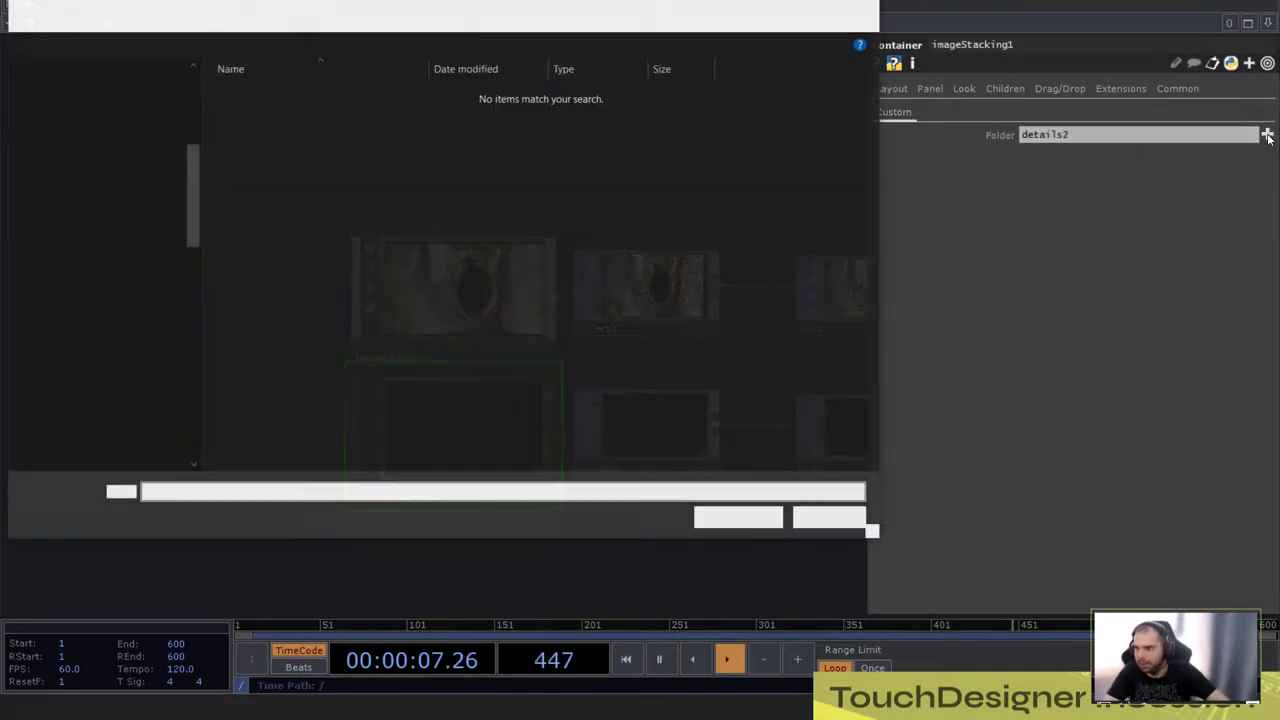
click(739, 518)
key(i)
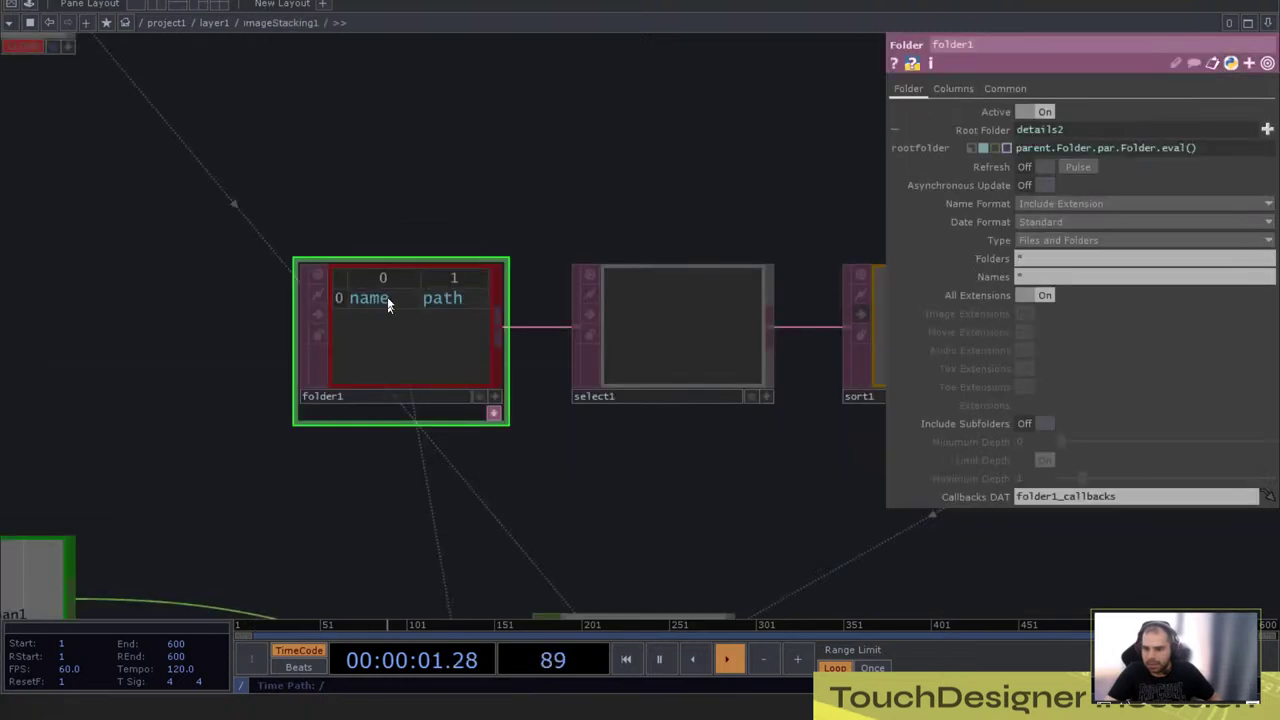
click(1044, 166)
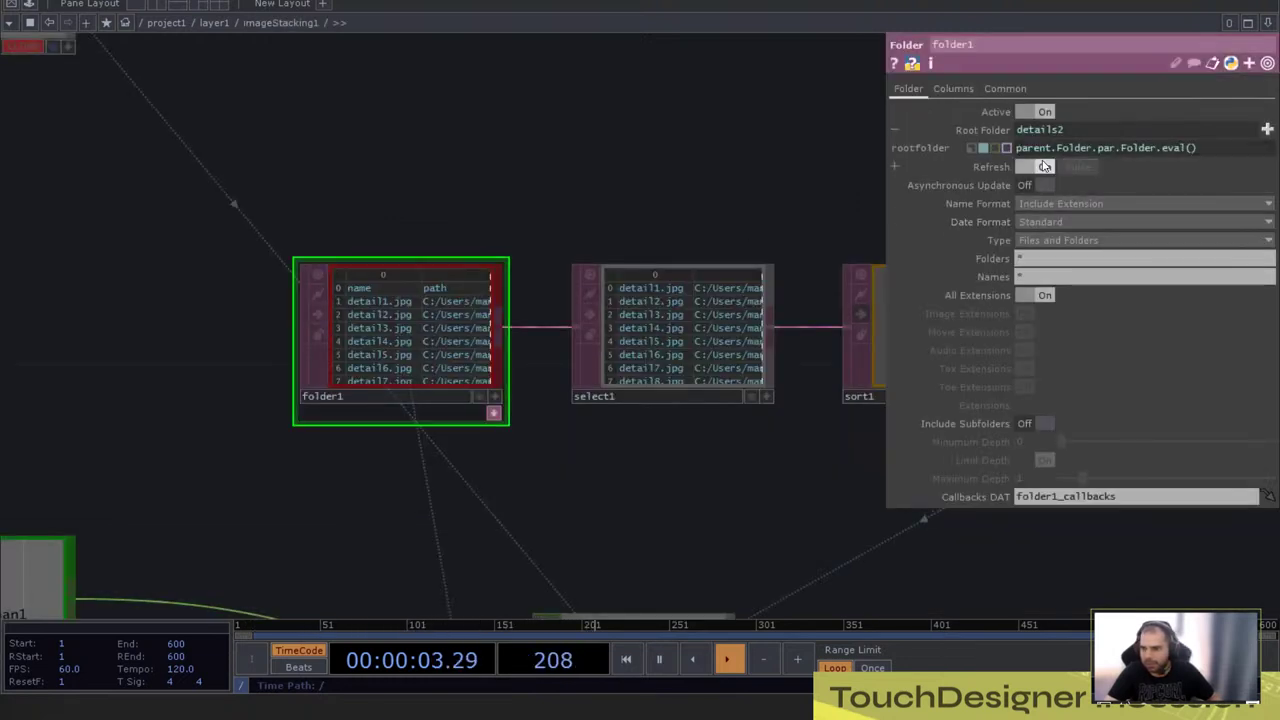
key(u)
Step: Look over the operator network inside imageStacking, including folder1's settings, then go back up to layer1
click(458, 297)
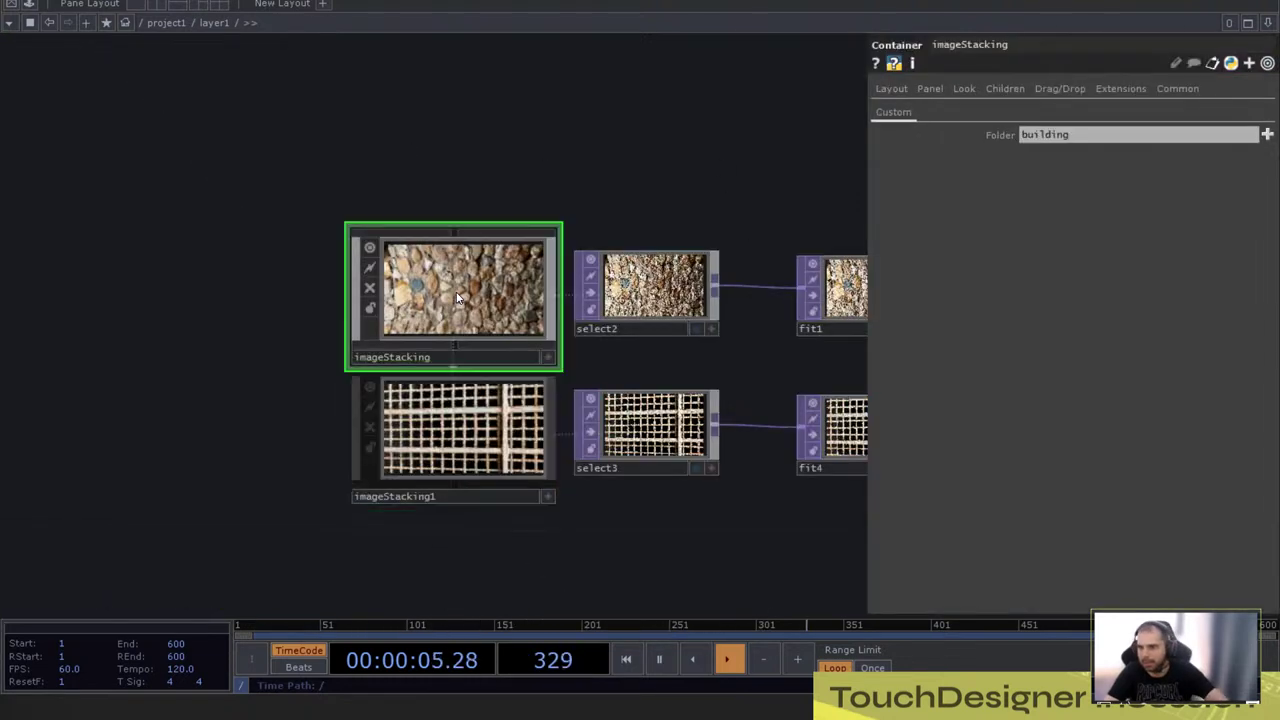
key(i)
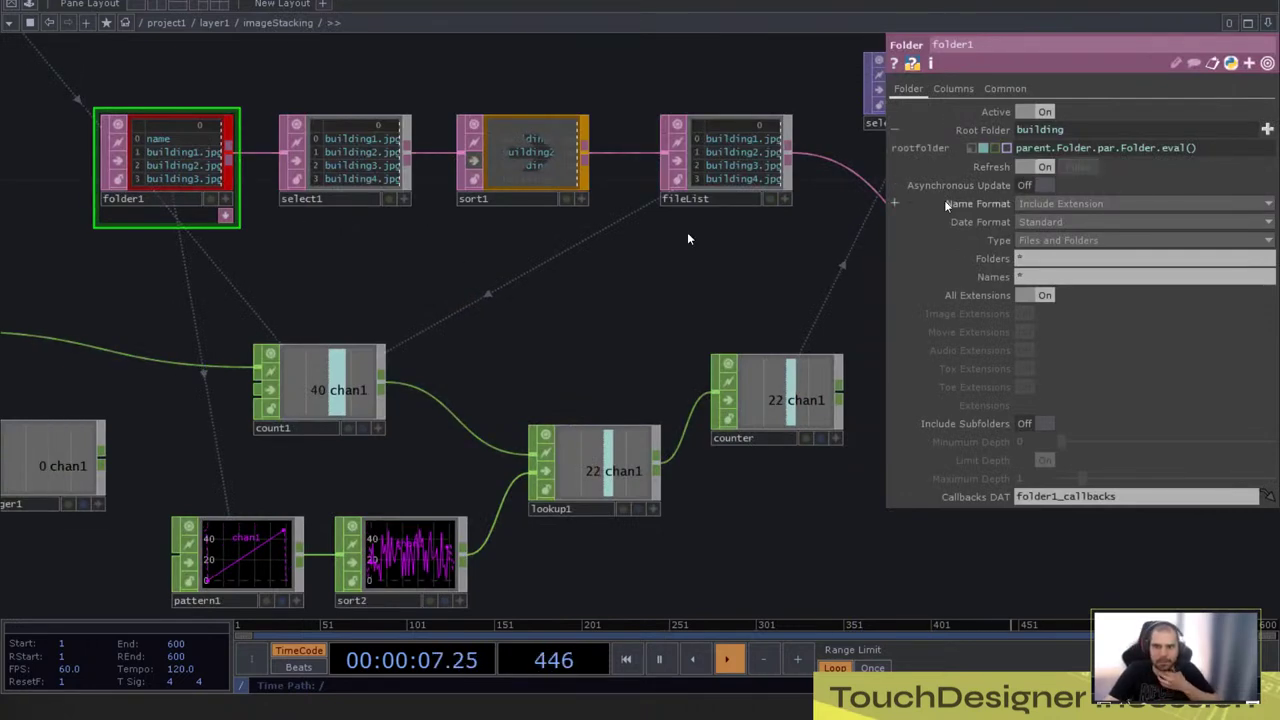
scroll(349, 271, down, 6)
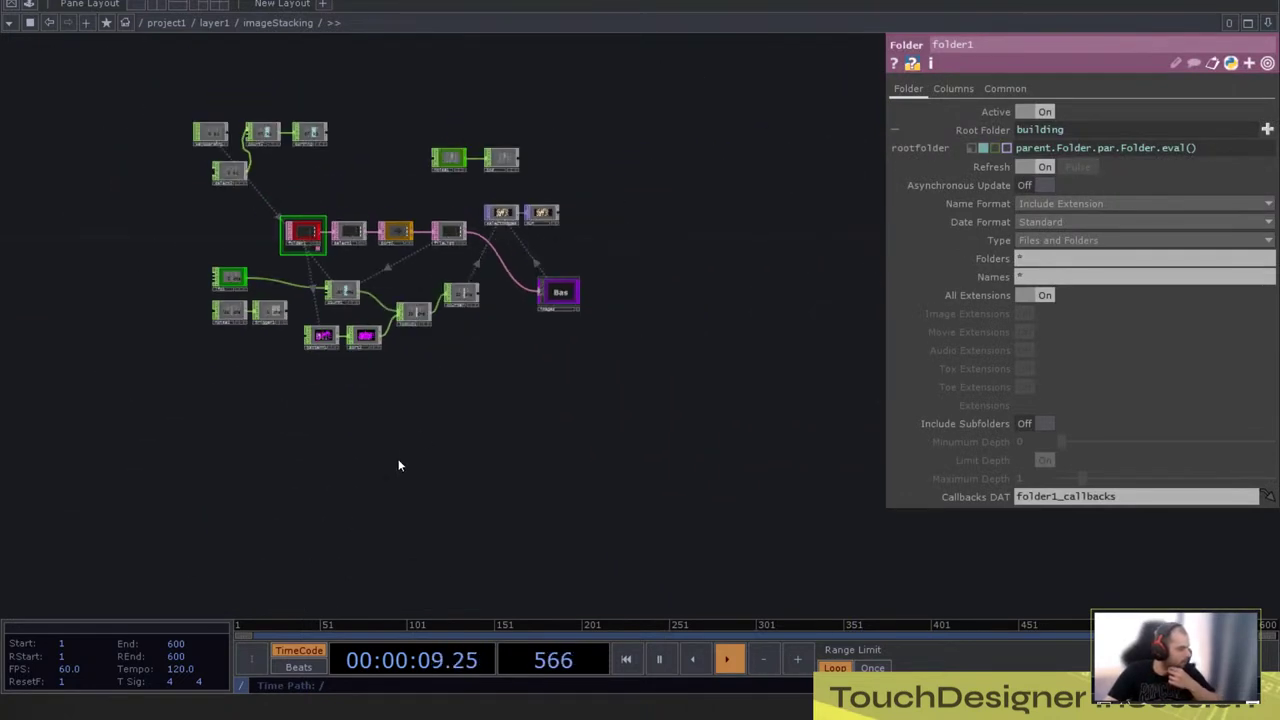
scroll(410, 440, up, 5)
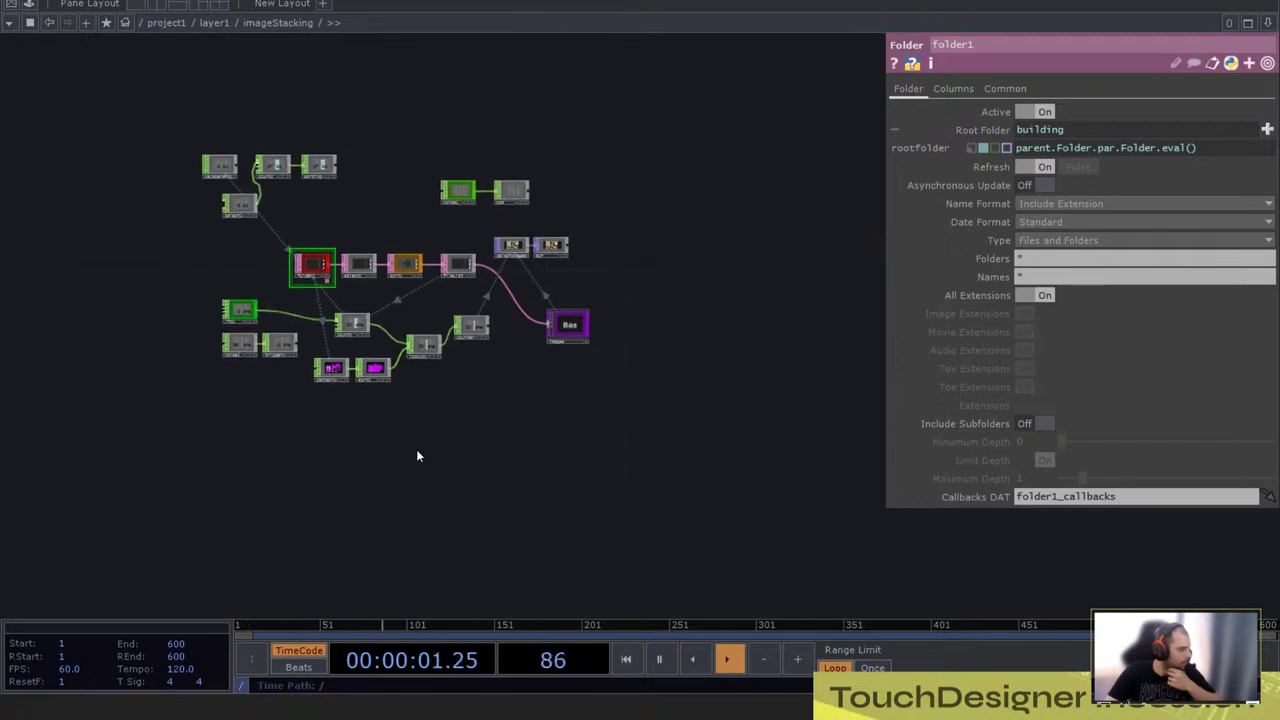
scroll(551, 303, down, 2)
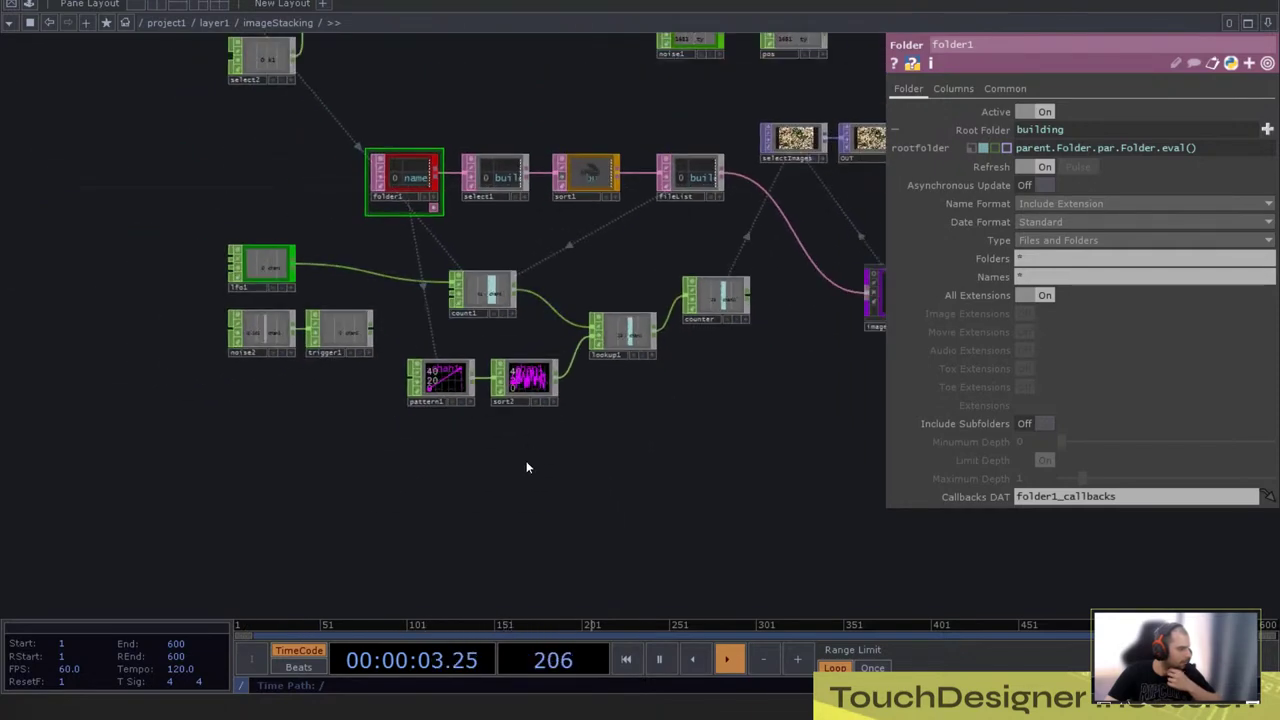
scroll(527, 467, down, 4)
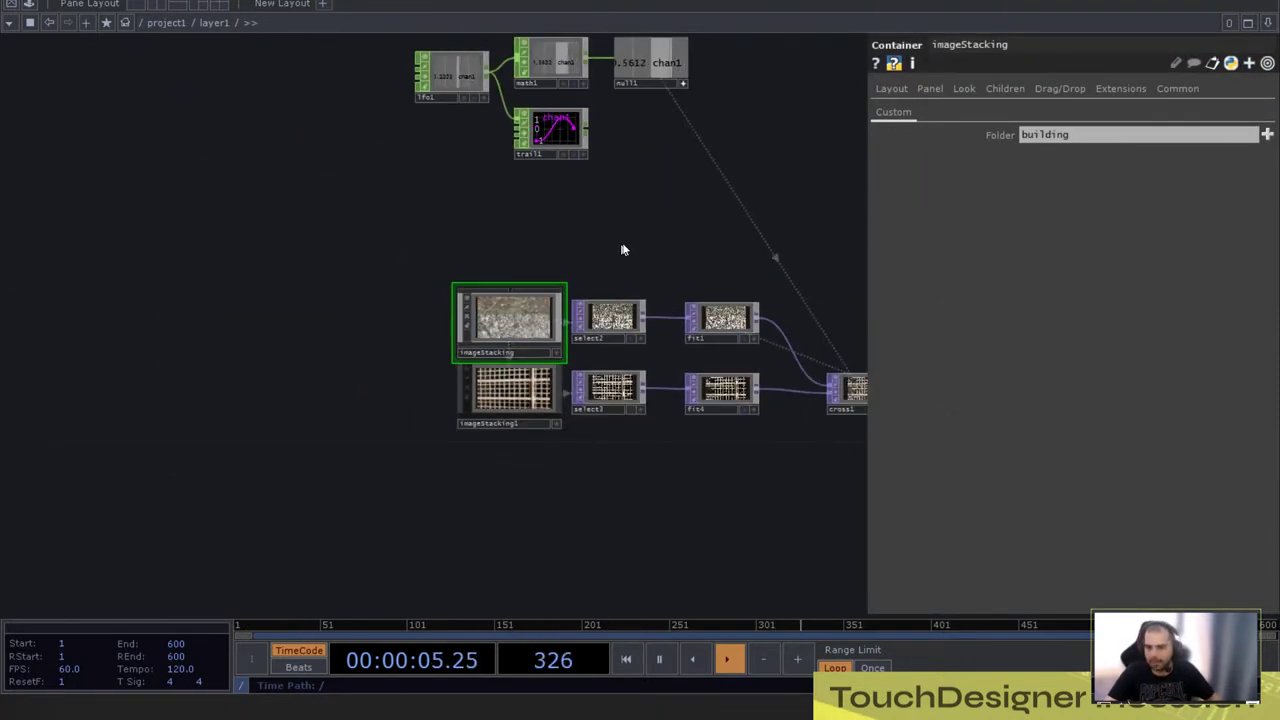
drag(621, 249, 563, 307)
drag(548, 183, 549, 258)
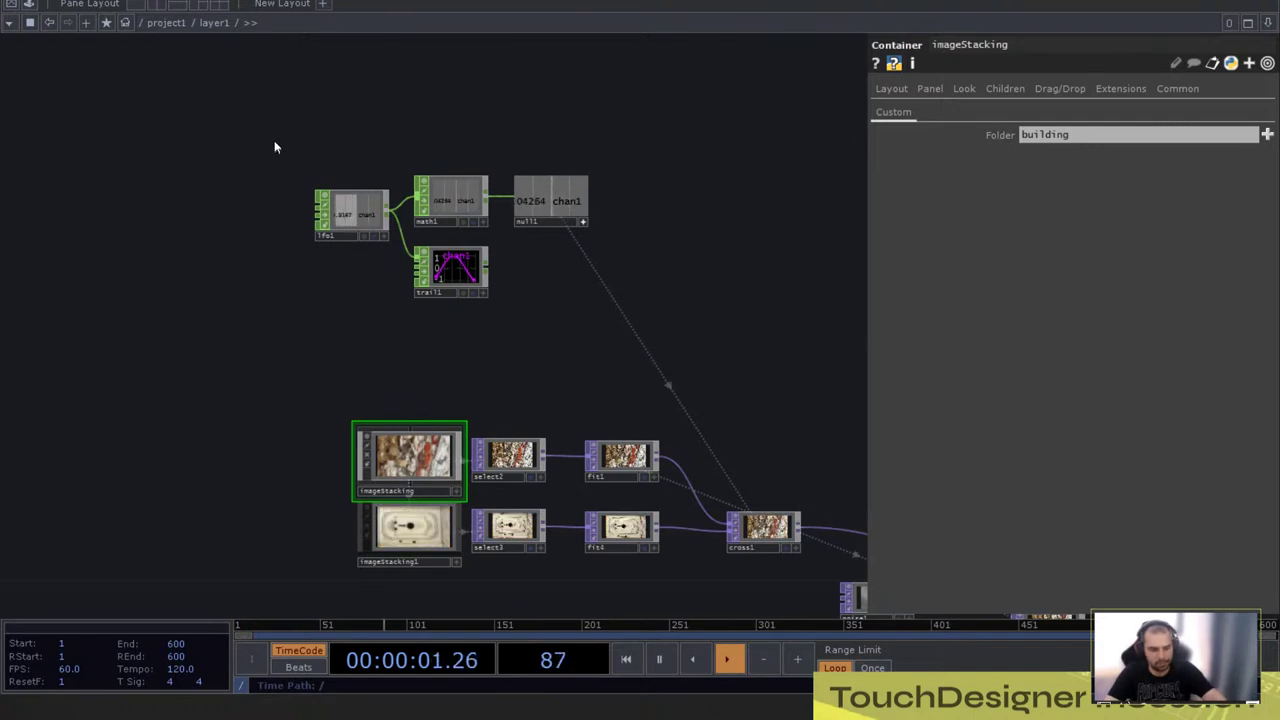
drag(333, 97, 349, 152)
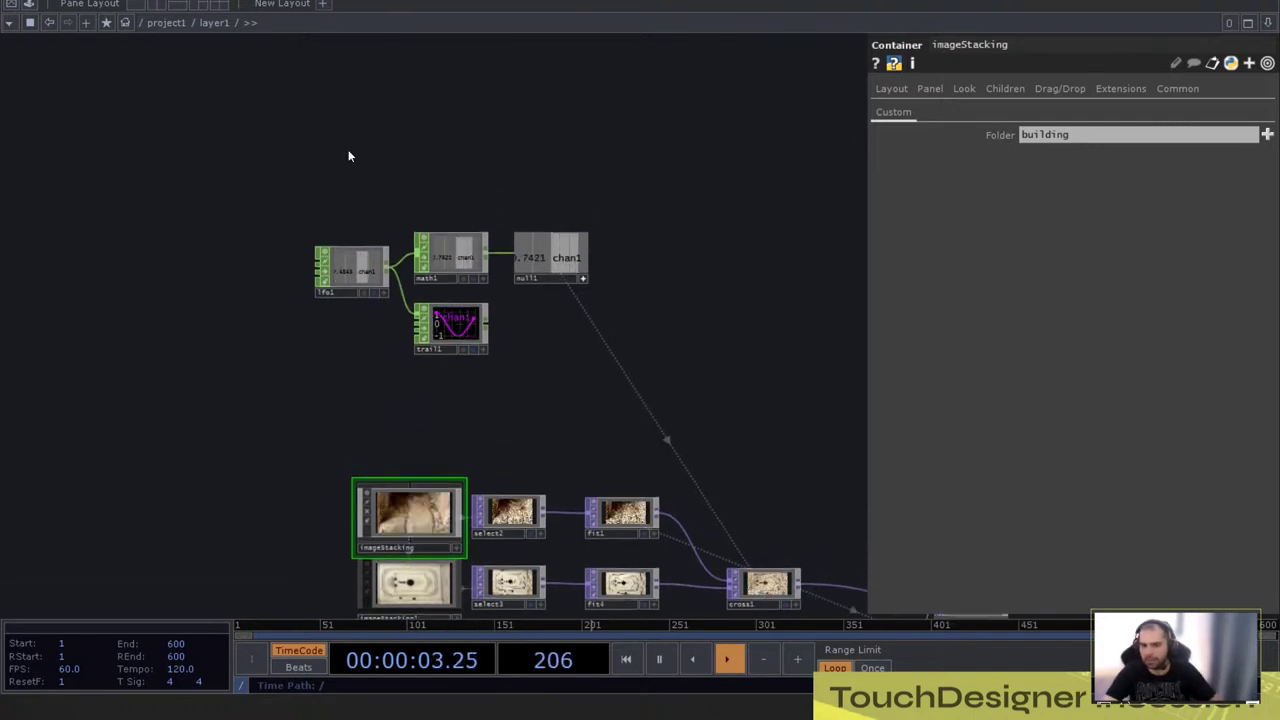
key(Tab)
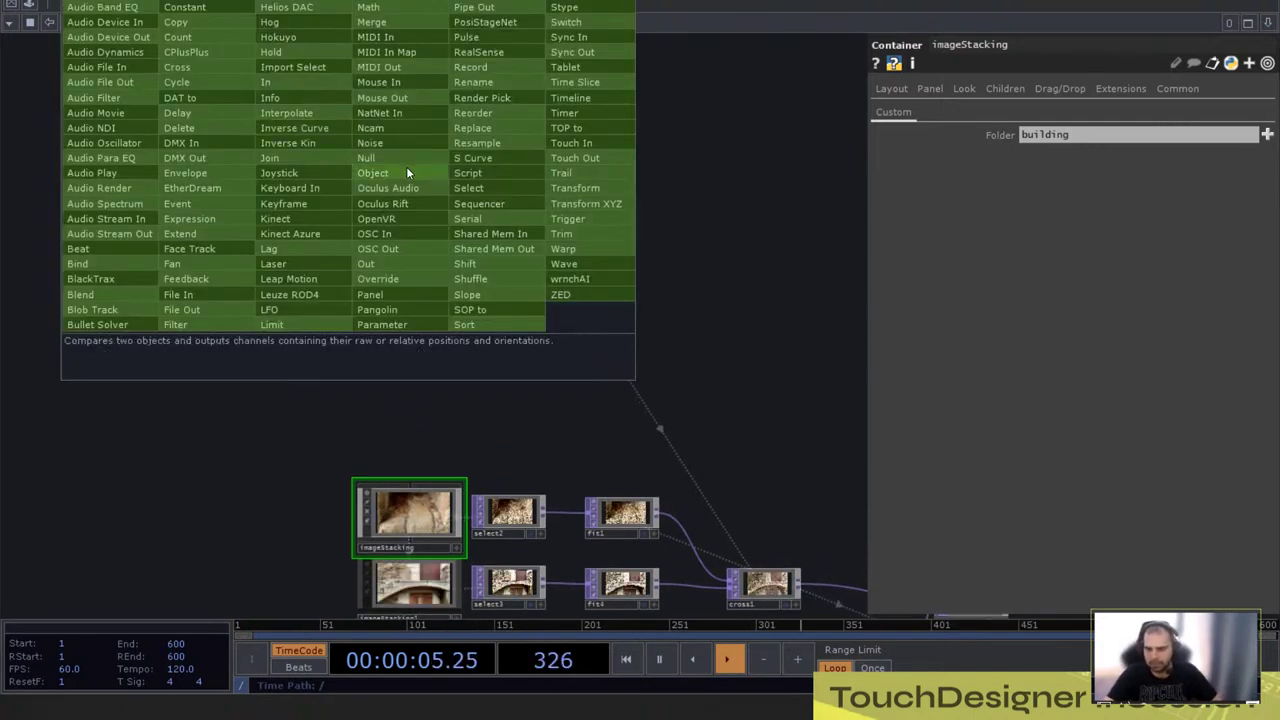
key(Escape)
Step: Move cross1 closer to fit1 and fit4, then check the counter network inside imageStacking and return to layer1
drag(679, 305, 639, 231)
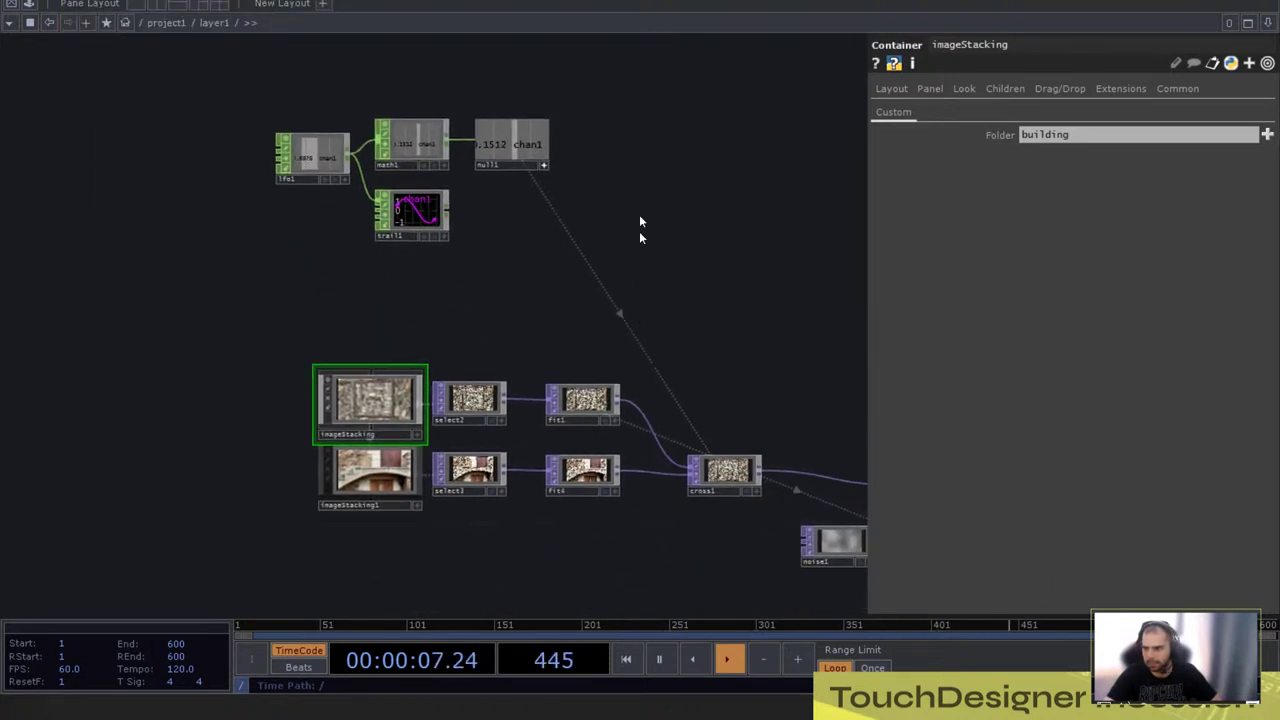
drag(741, 486, 710, 436)
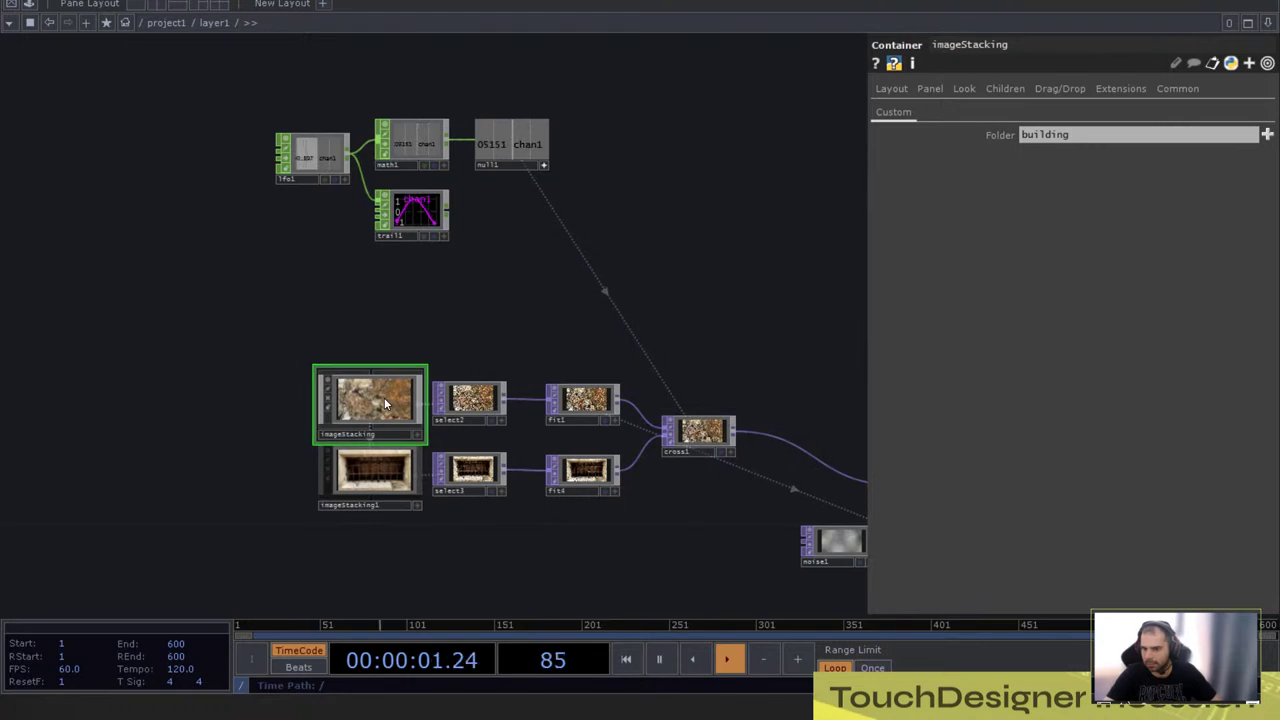
key(i)
drag(646, 474, 558, 499)
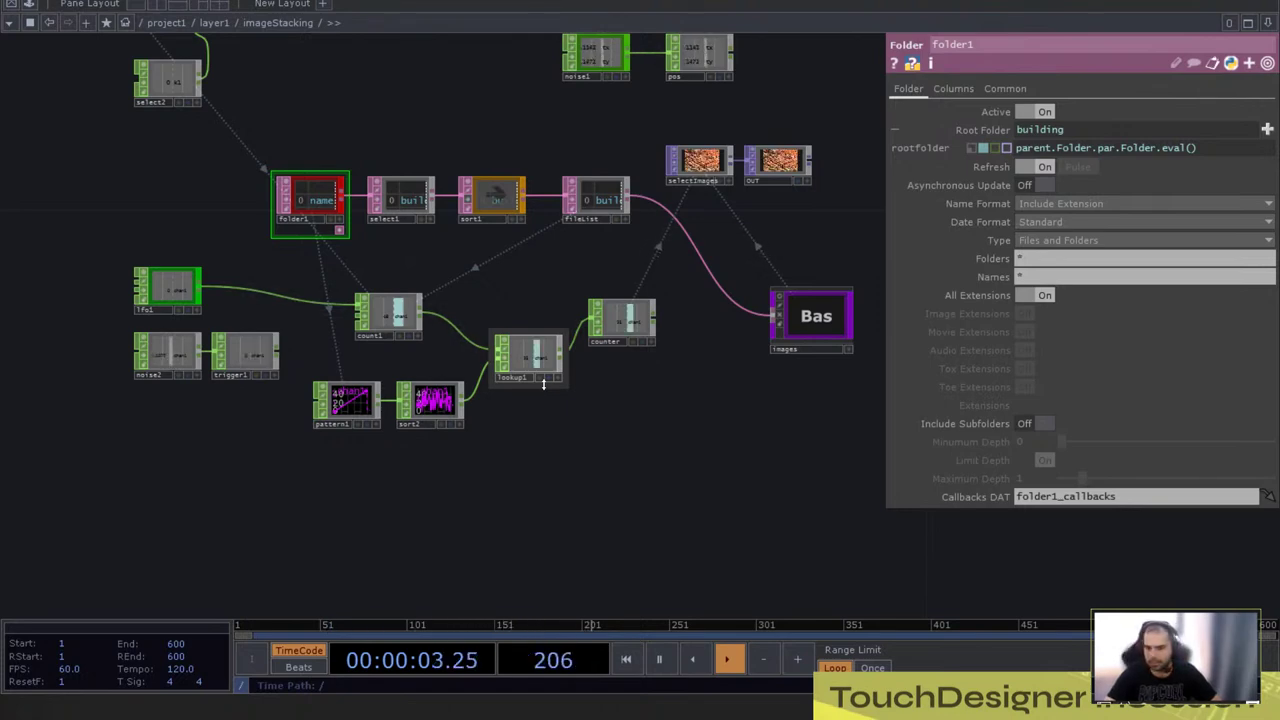
key(u)
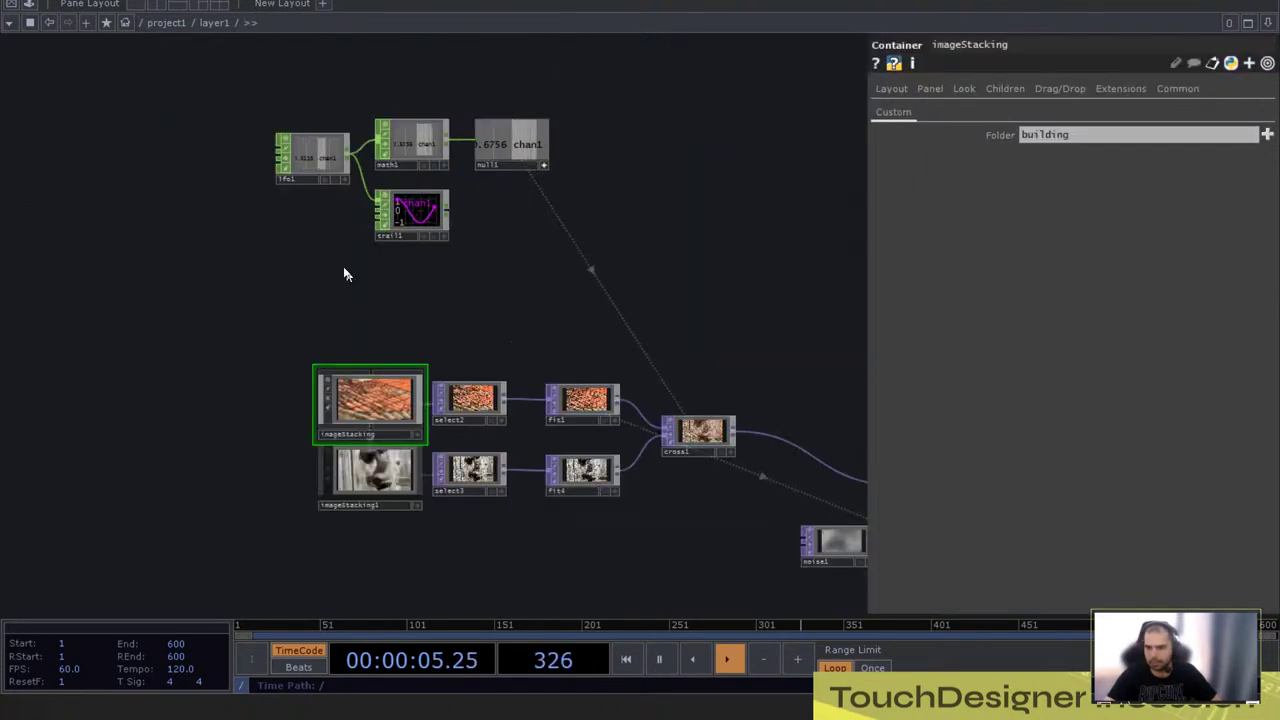
Step: Add a Pattern CHOP just below and left of lfo1 and set the lower From Range value to -1
key(Tab)
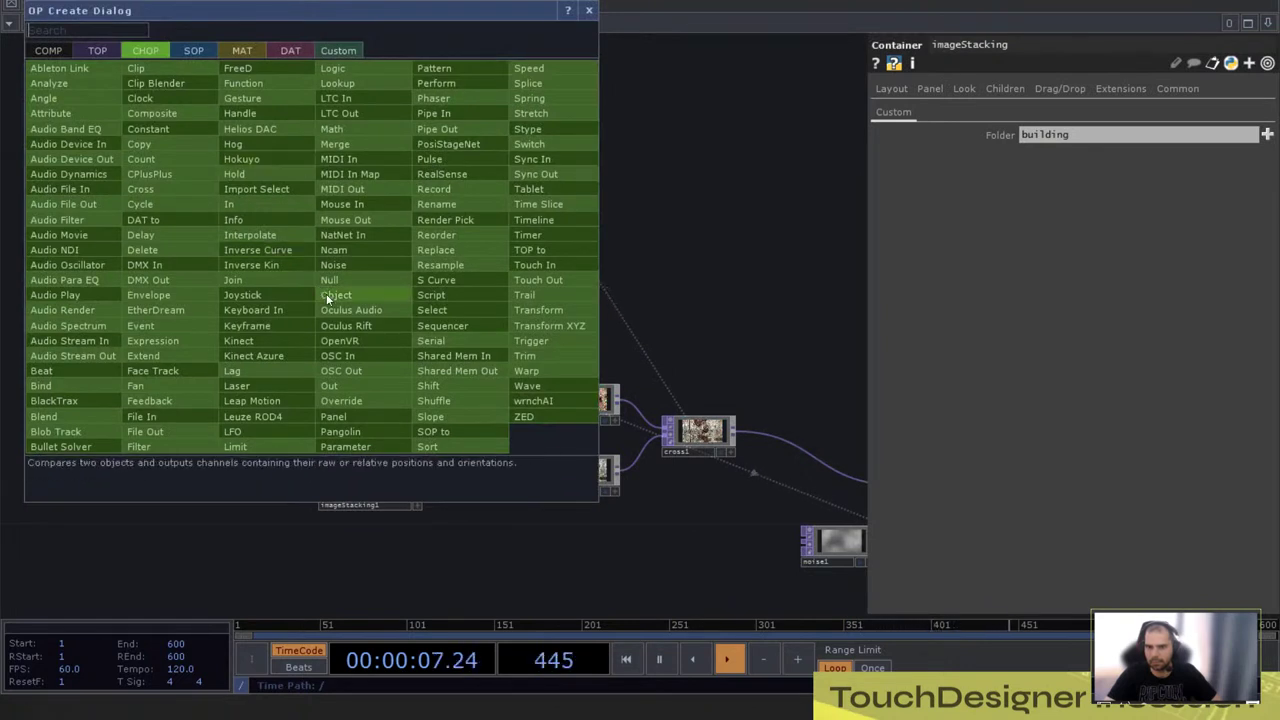
text(patt)
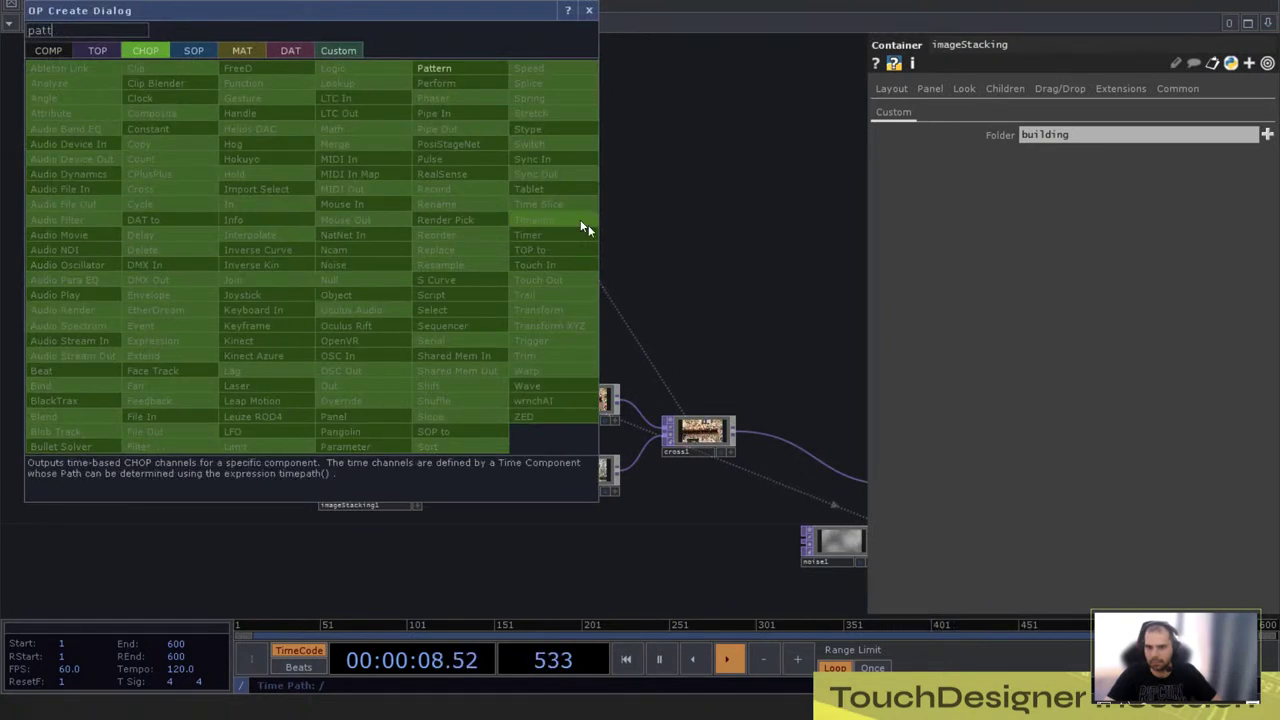
click(458, 70)
click(280, 240)
scroll(280, 158, up, 3)
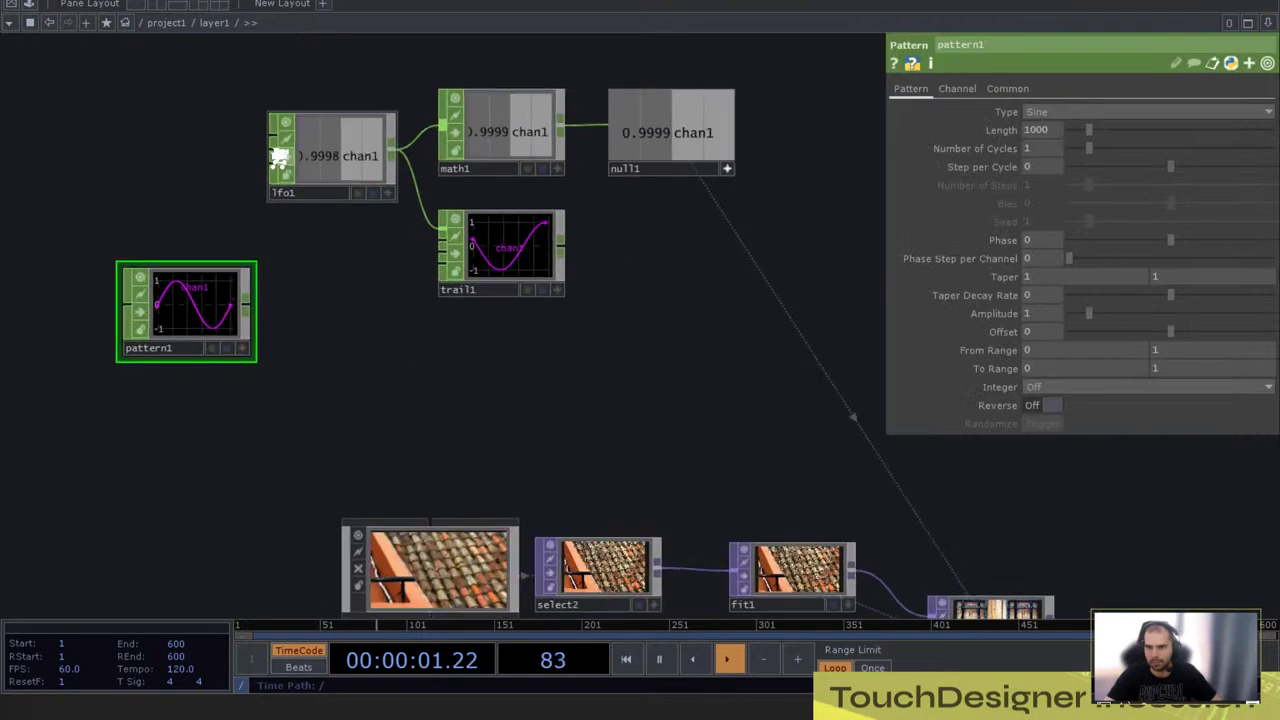
scroll(280, 160, up, 1)
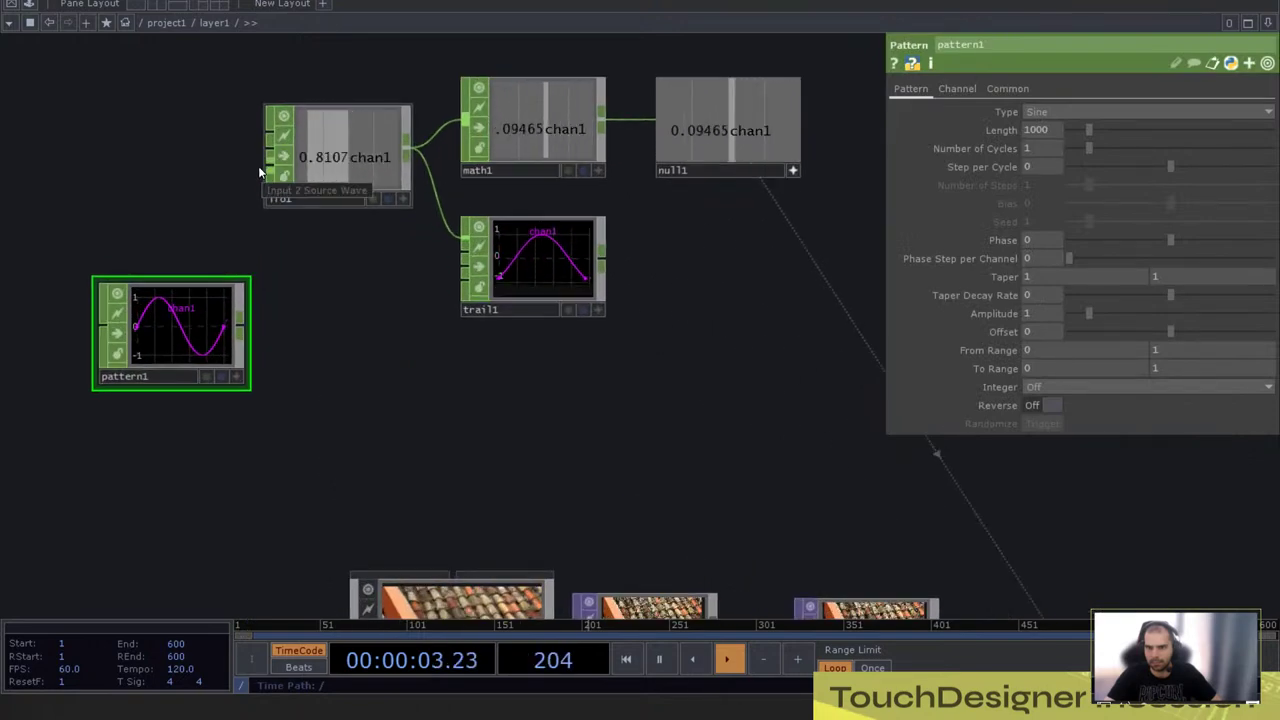
drag(187, 323, 158, 267)
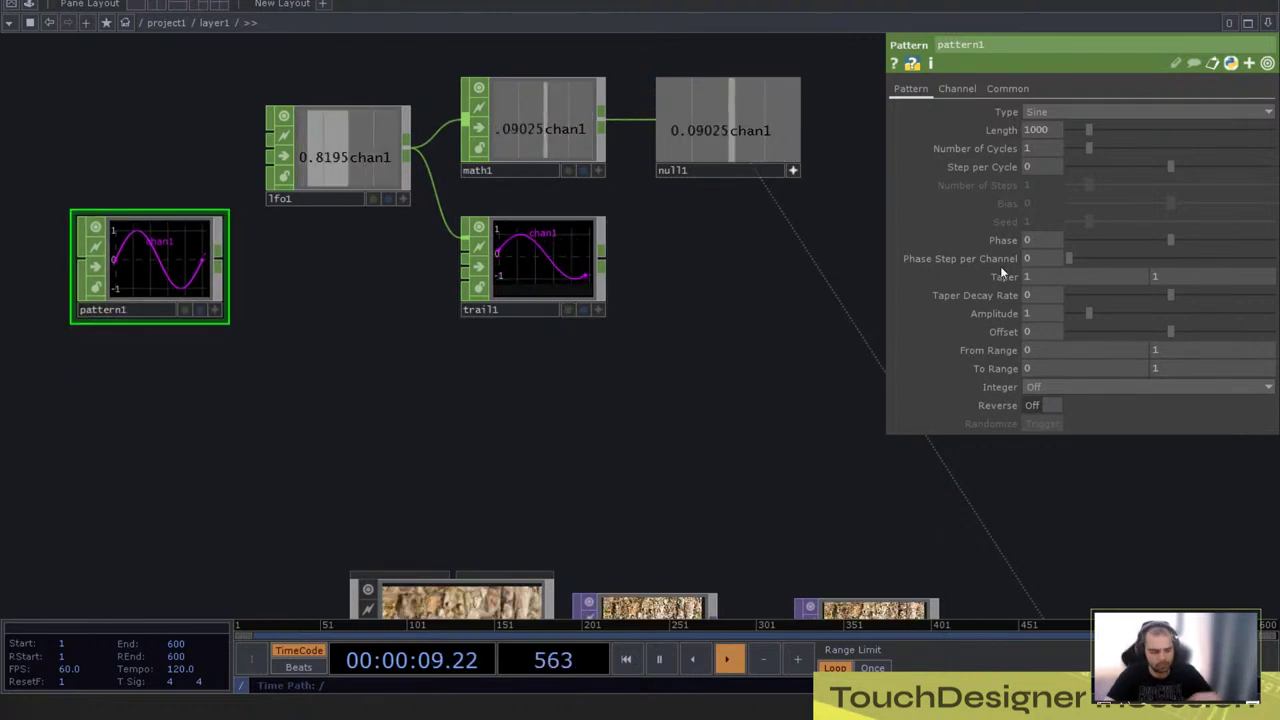
middle_click(1041, 352)
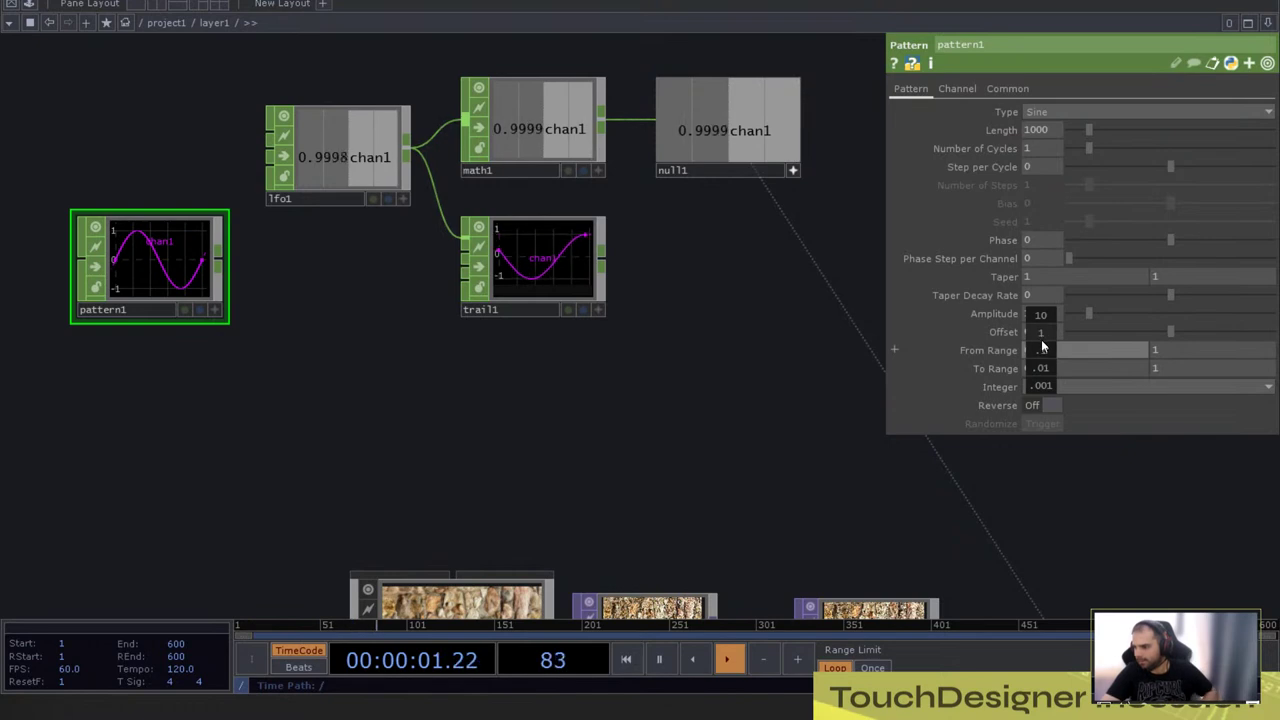
middle_drag(1042, 341, 1005, 333)
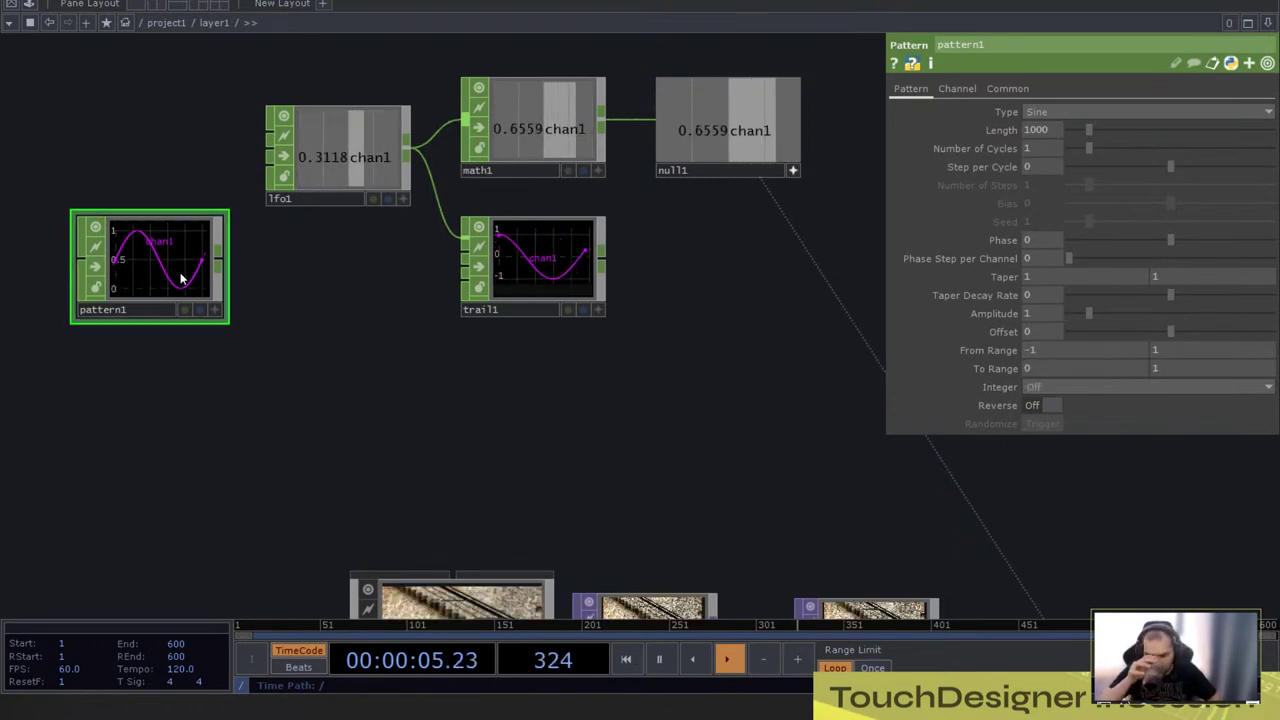
Step: Duplicate pattern1 directly below itself and wire pattern1's output into the copy's input
key(ctrl+c)
key(ctrl+v)
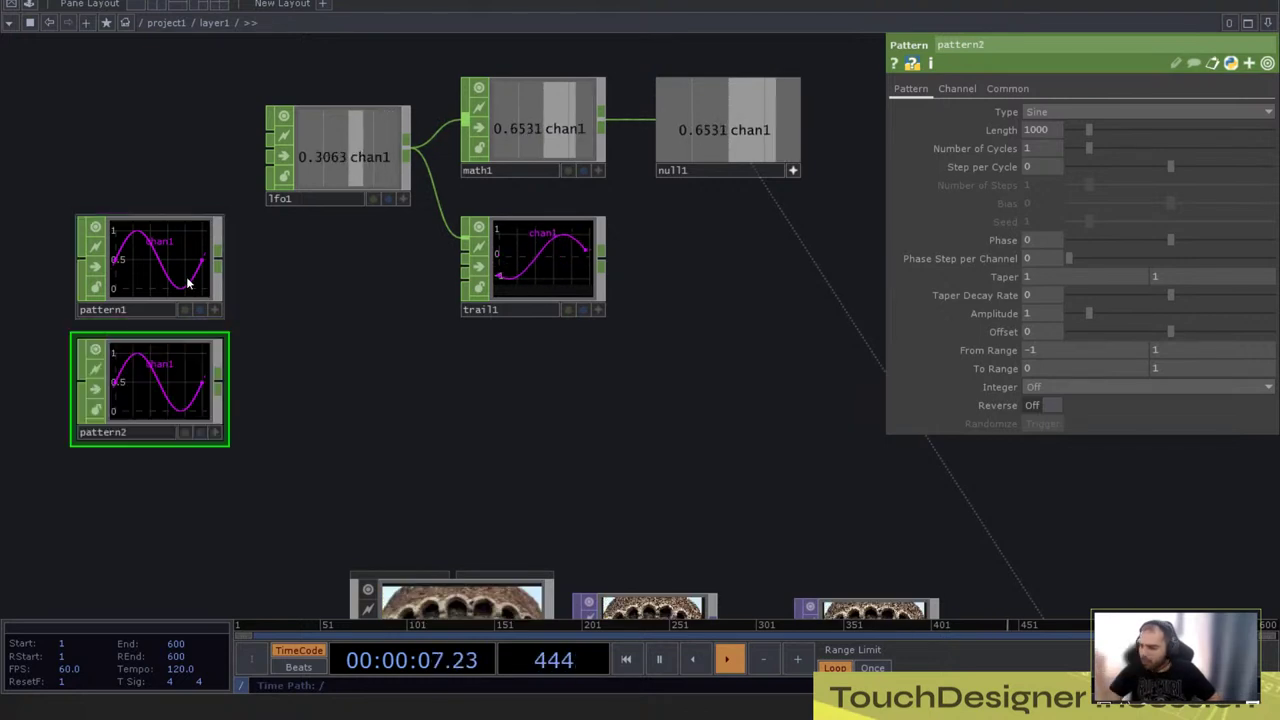
click(219, 268)
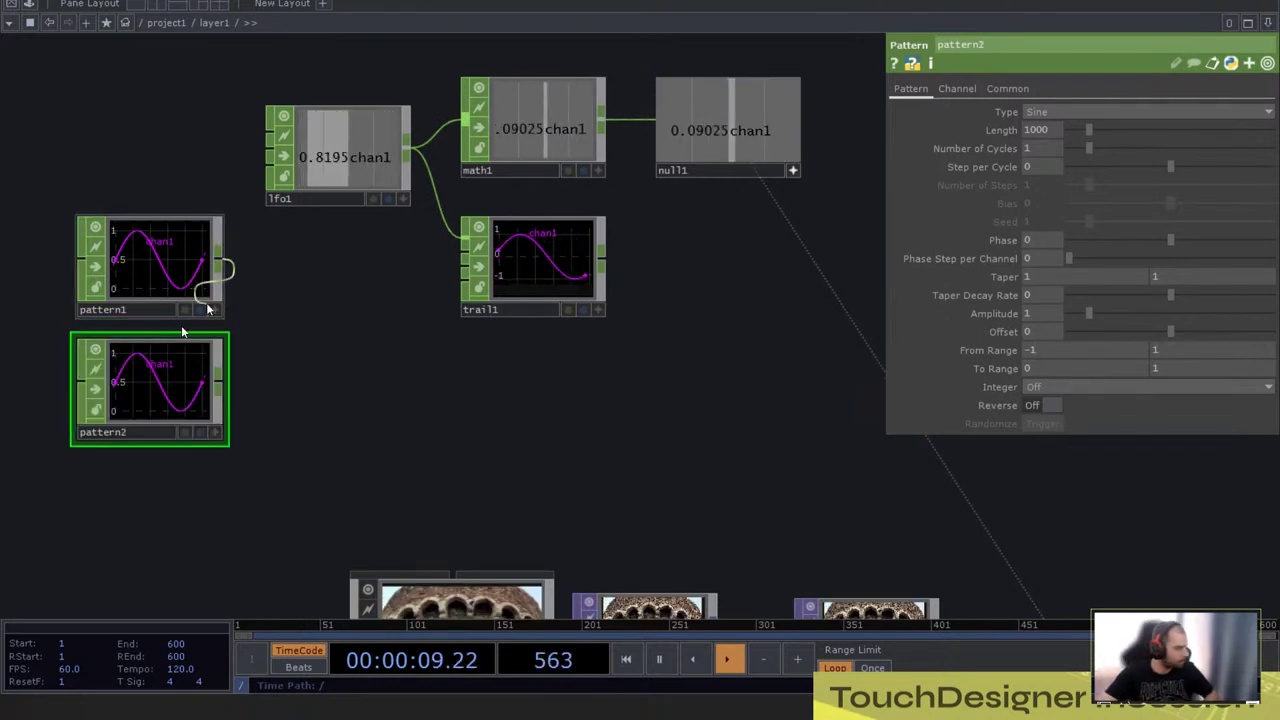
click(80, 380)
Step: Rename the channel of pattern1 to cross
click(165, 265)
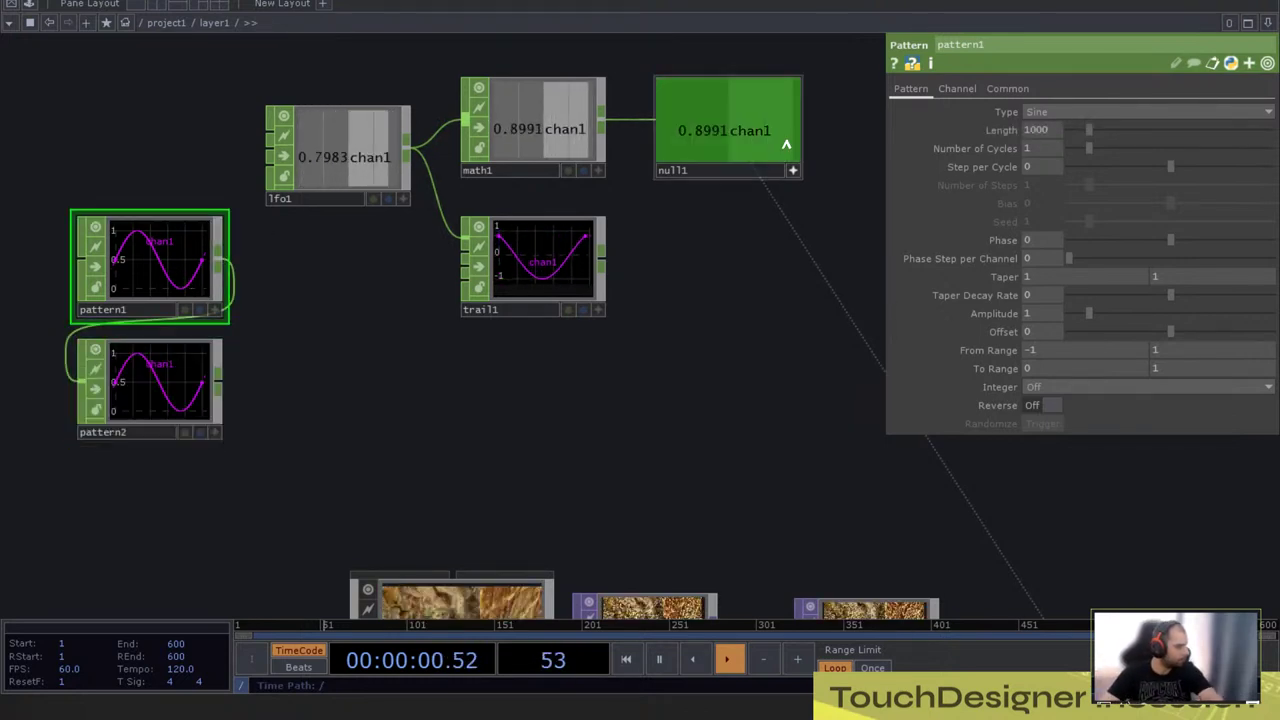
click(940, 92)
click(1060, 113)
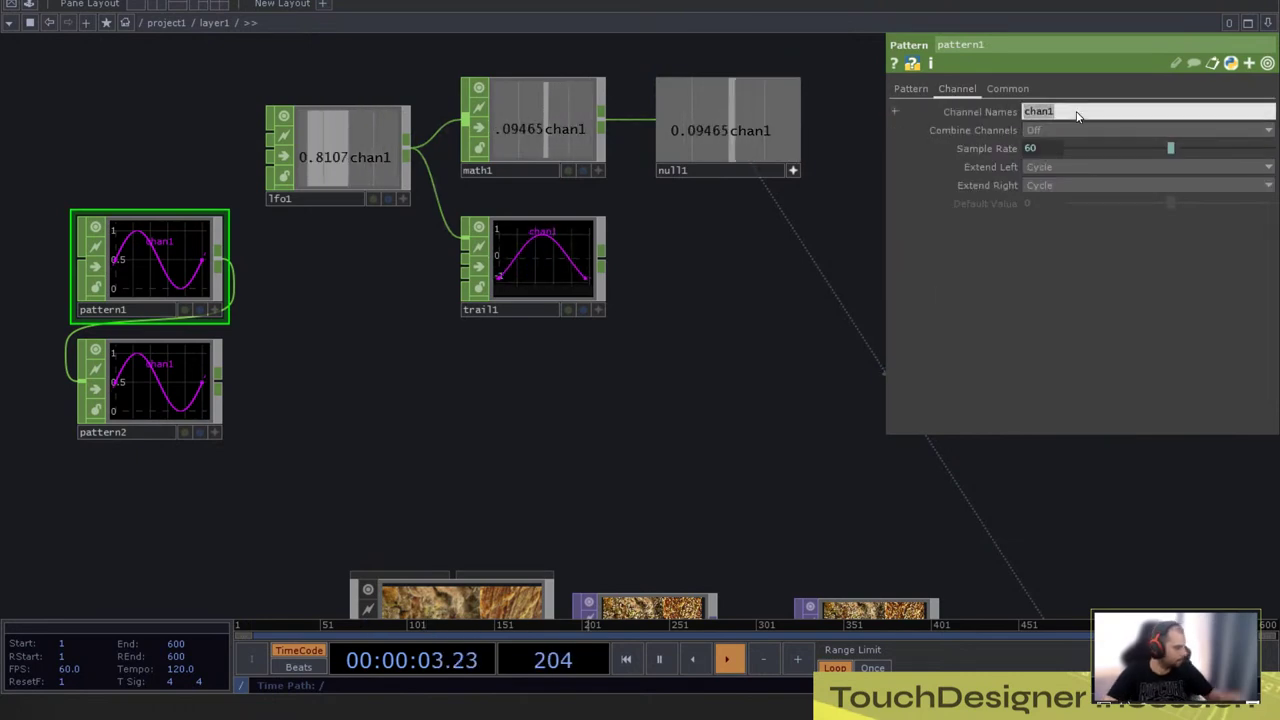
text(cross)
key(Return)
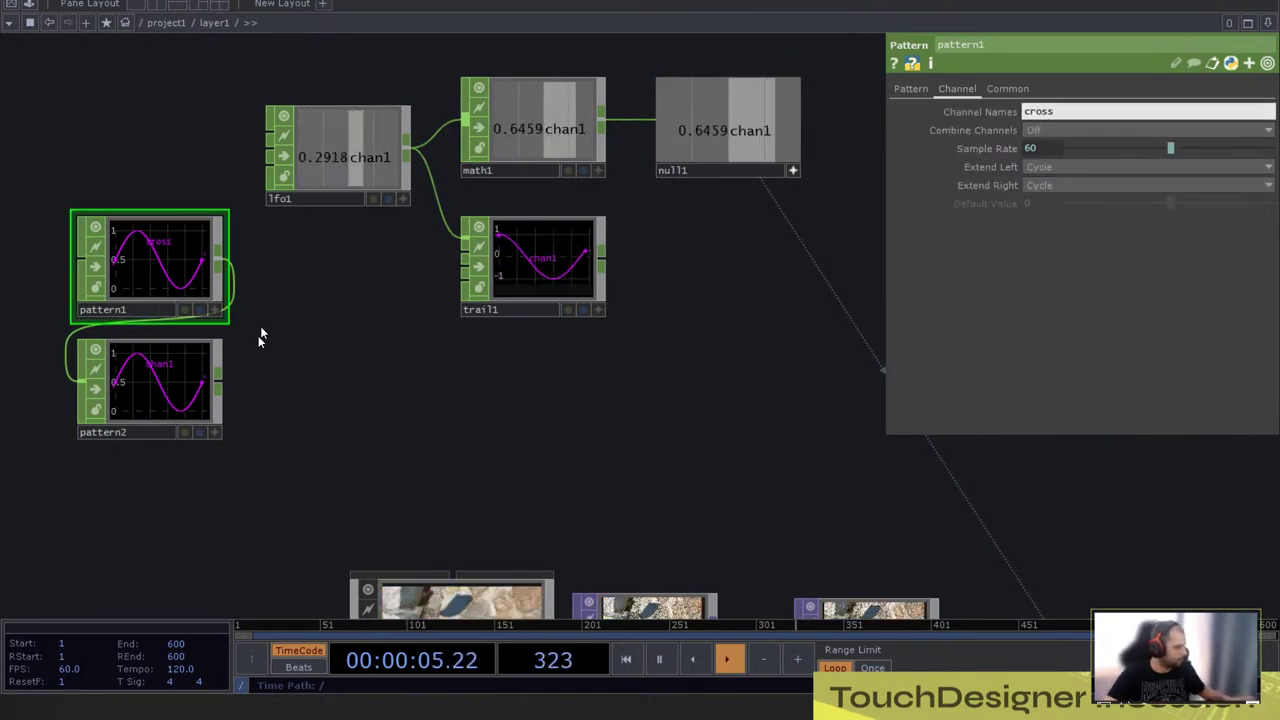
Step: Set pattern2's Combine Channels to Append and name its own channel switchImage
click(160, 370)
click(955, 90)
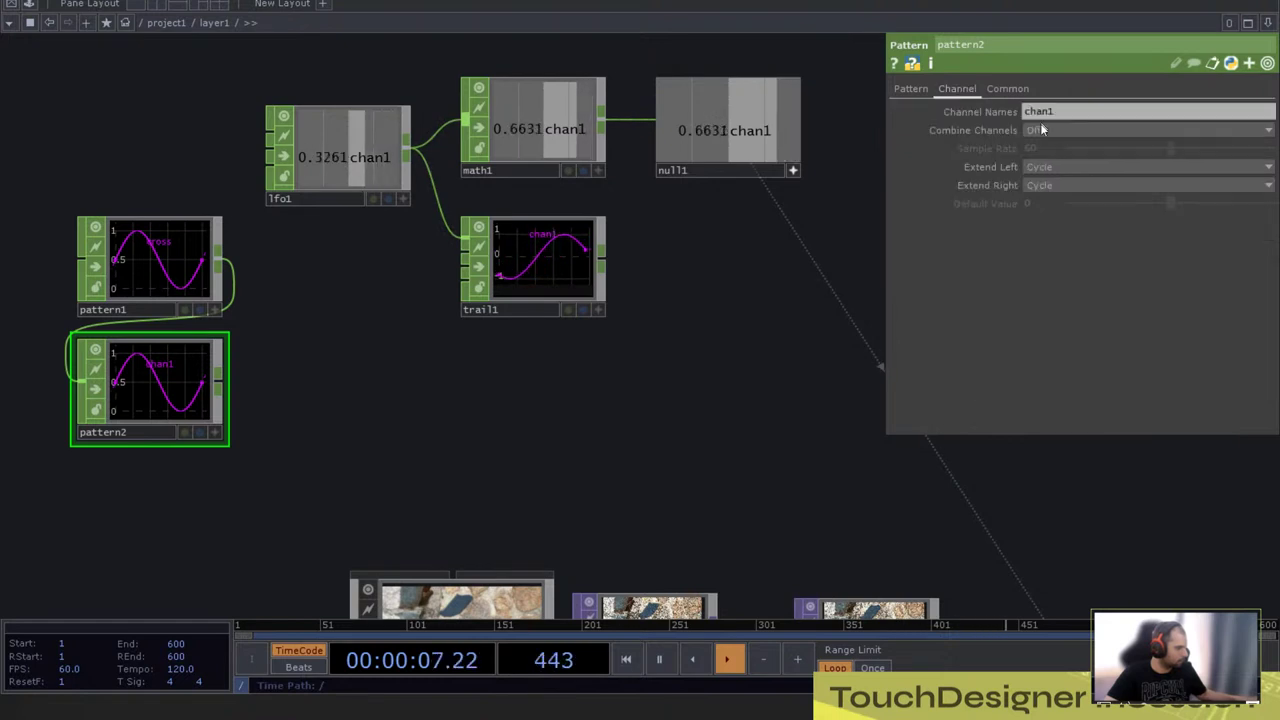
click(1040, 128)
click(1041, 153)
click(1065, 112)
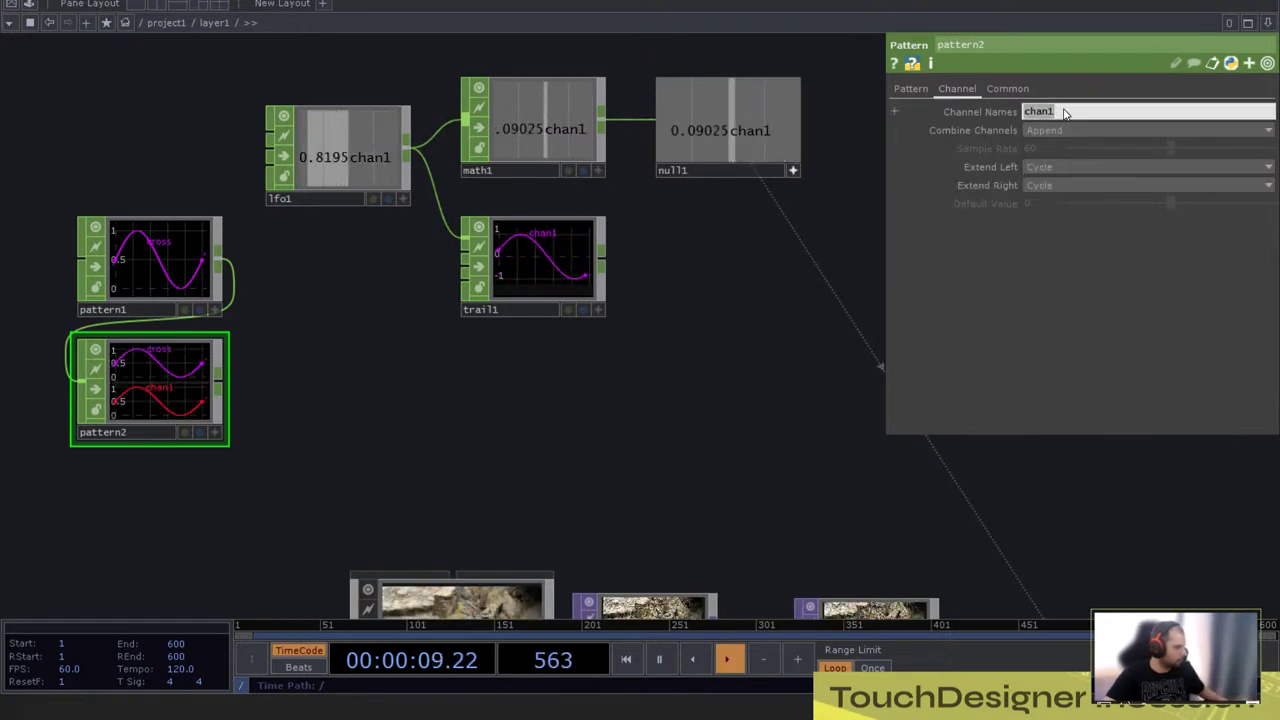
text(switches)
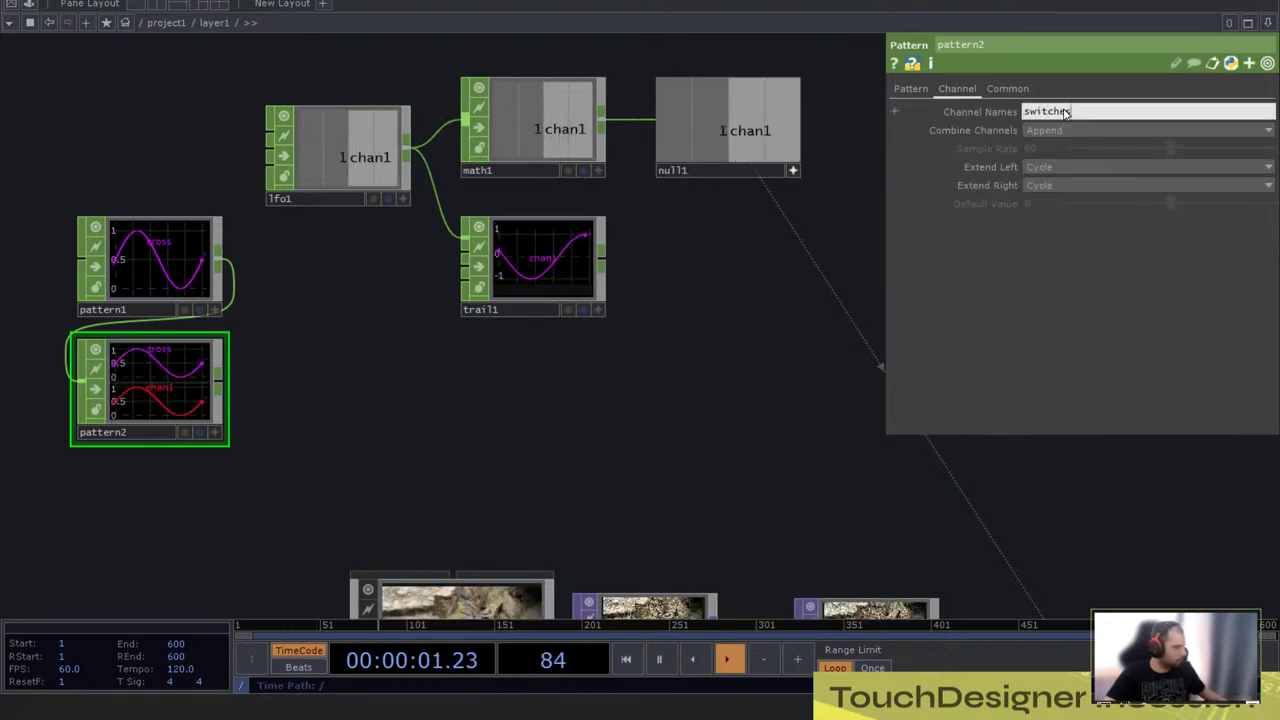
key(BackSpace)
key(BackSpace)
text(1)
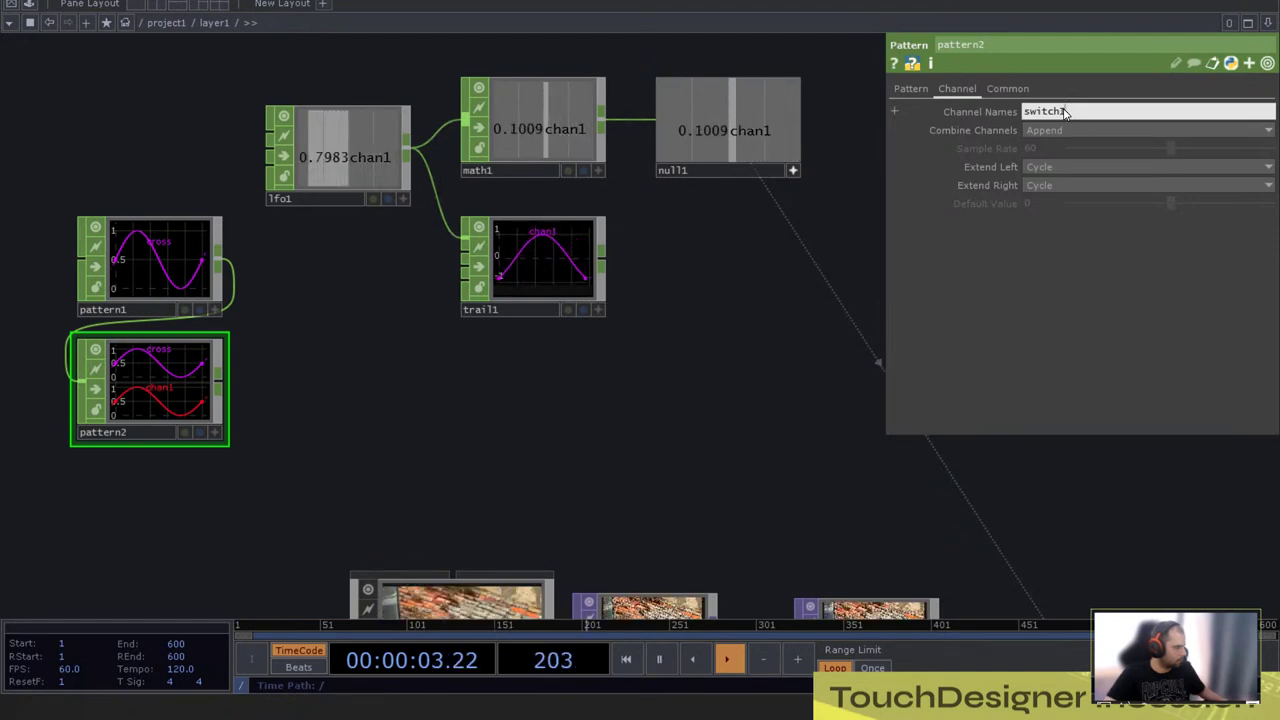
key(BackSpace)
text(Image)
key(Return)
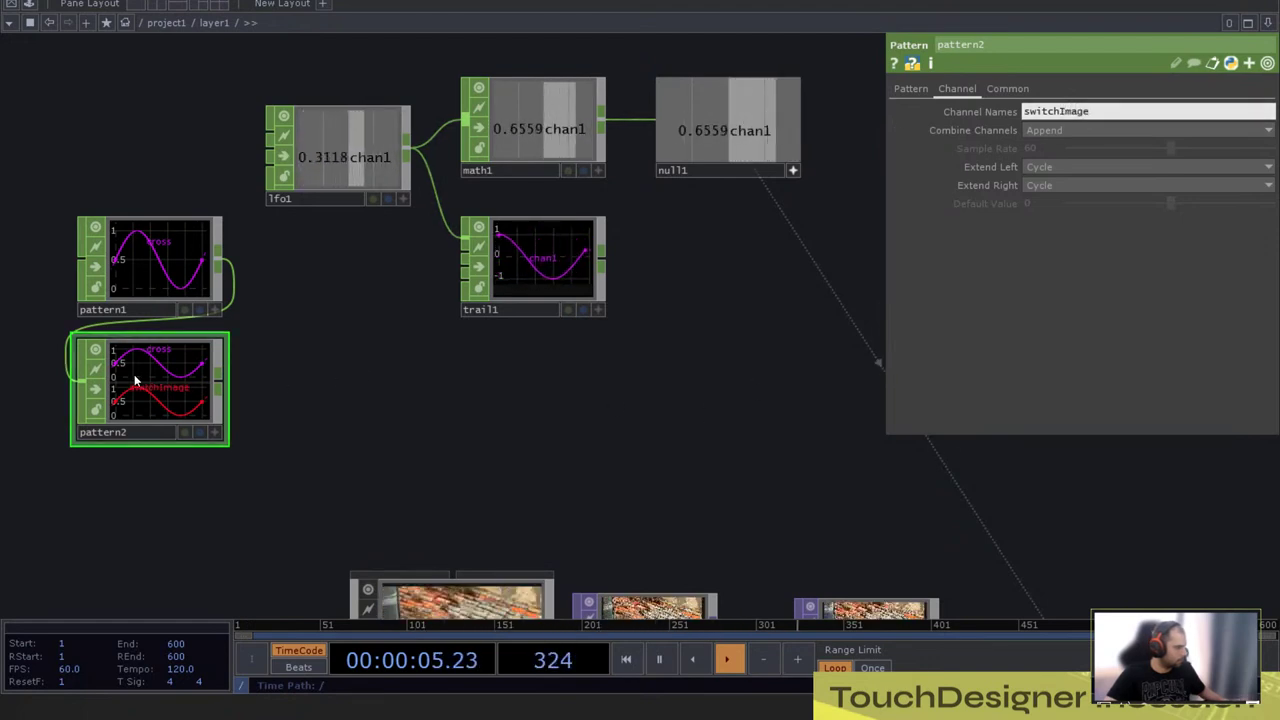
Step: Set pattern2's waveform Type to Square and its Phase to -0.25
click(910, 88)
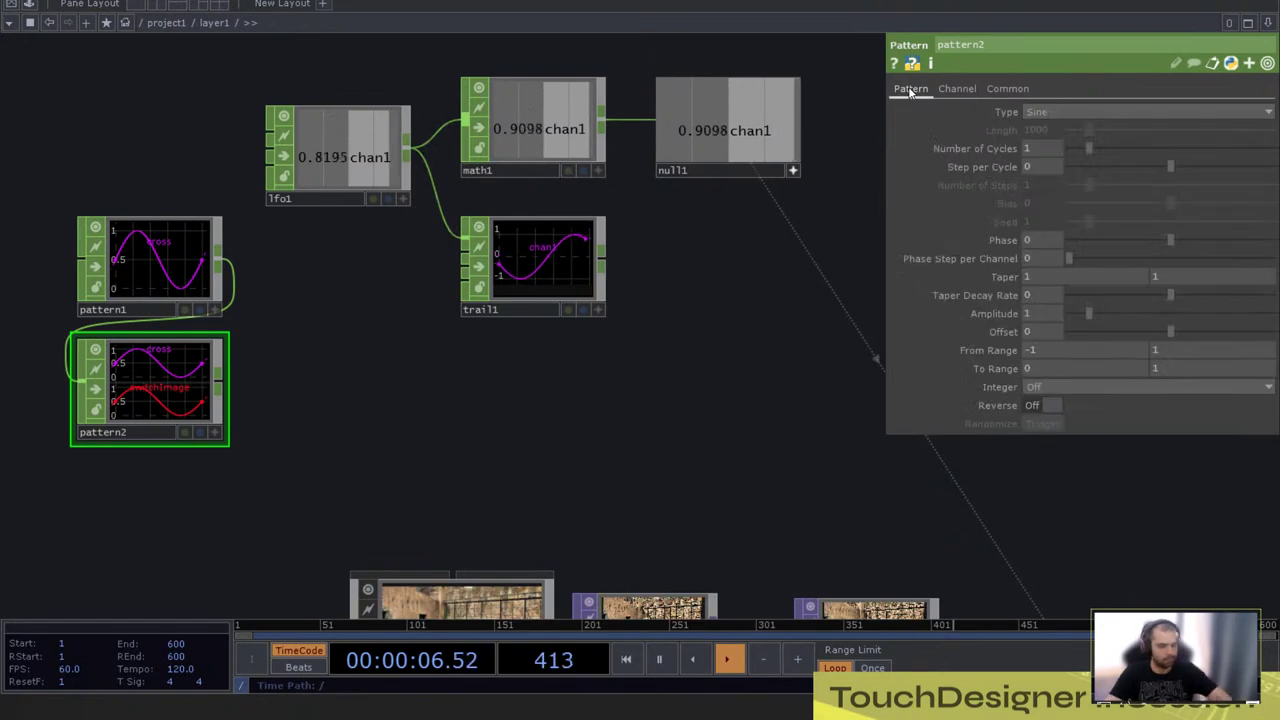
click(1052, 114)
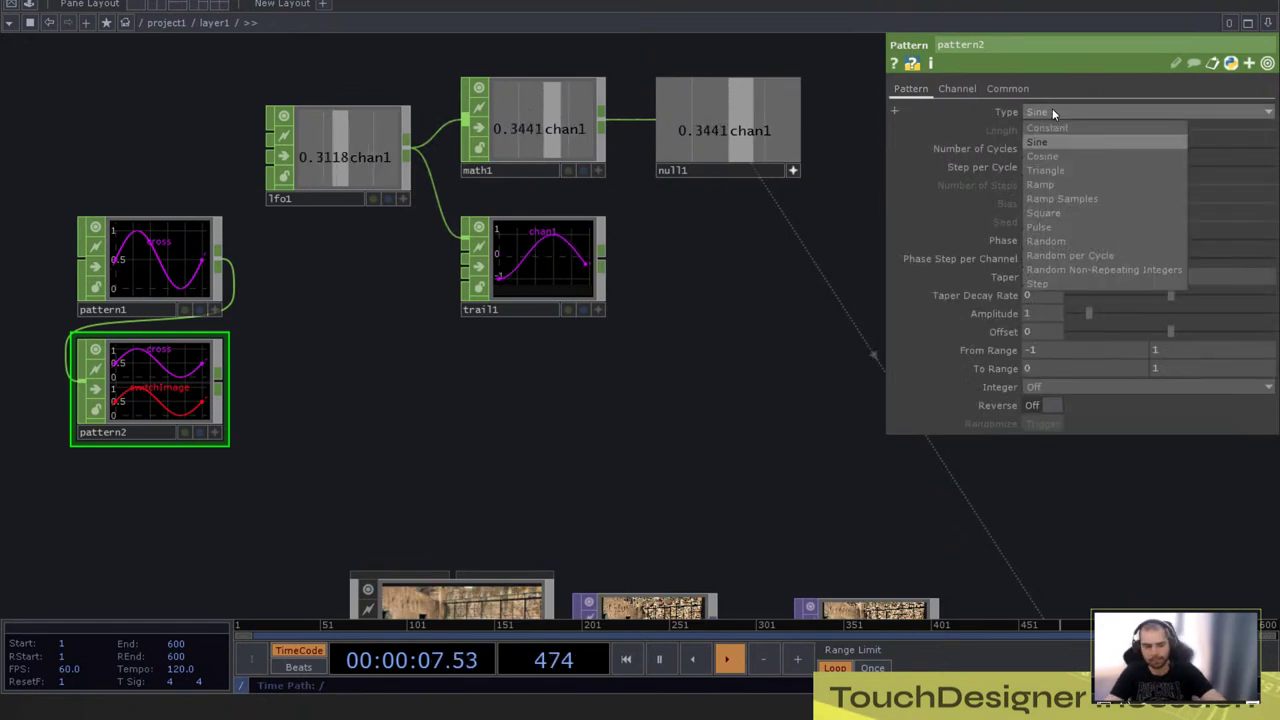
click(1086, 213)
scroll(110, 440, up, 4)
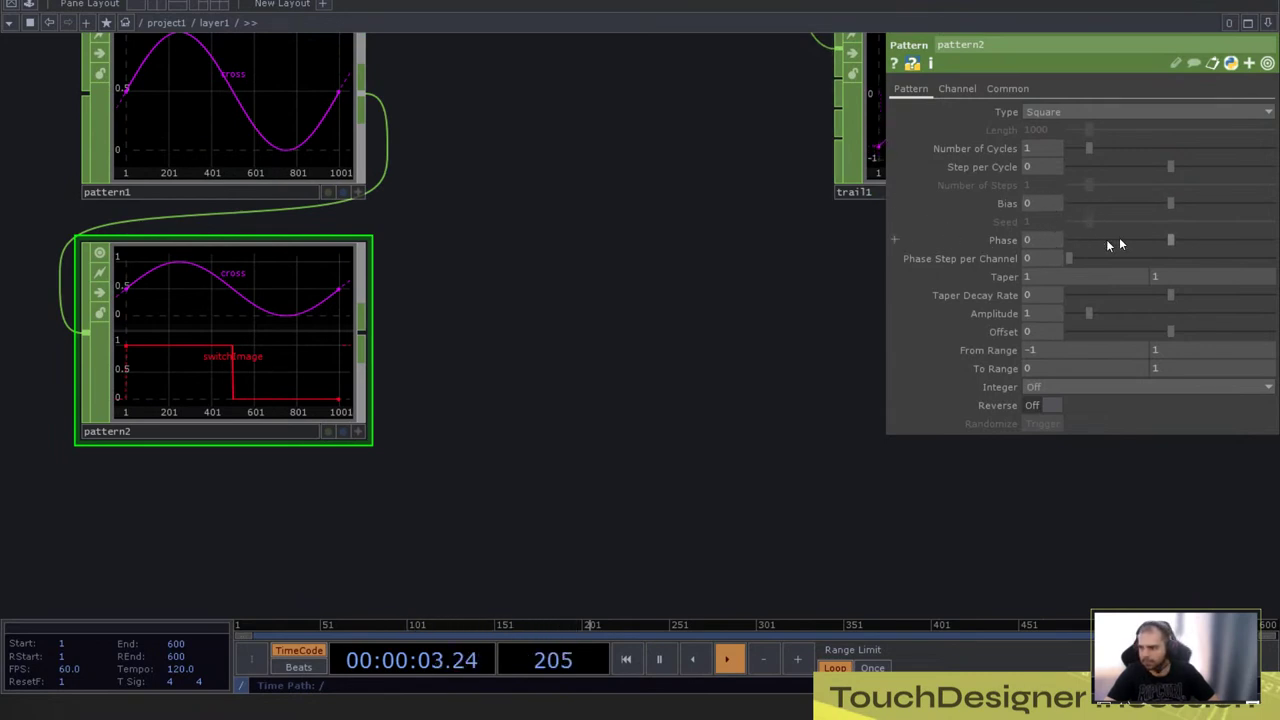
drag(1170, 240, 1148, 248)
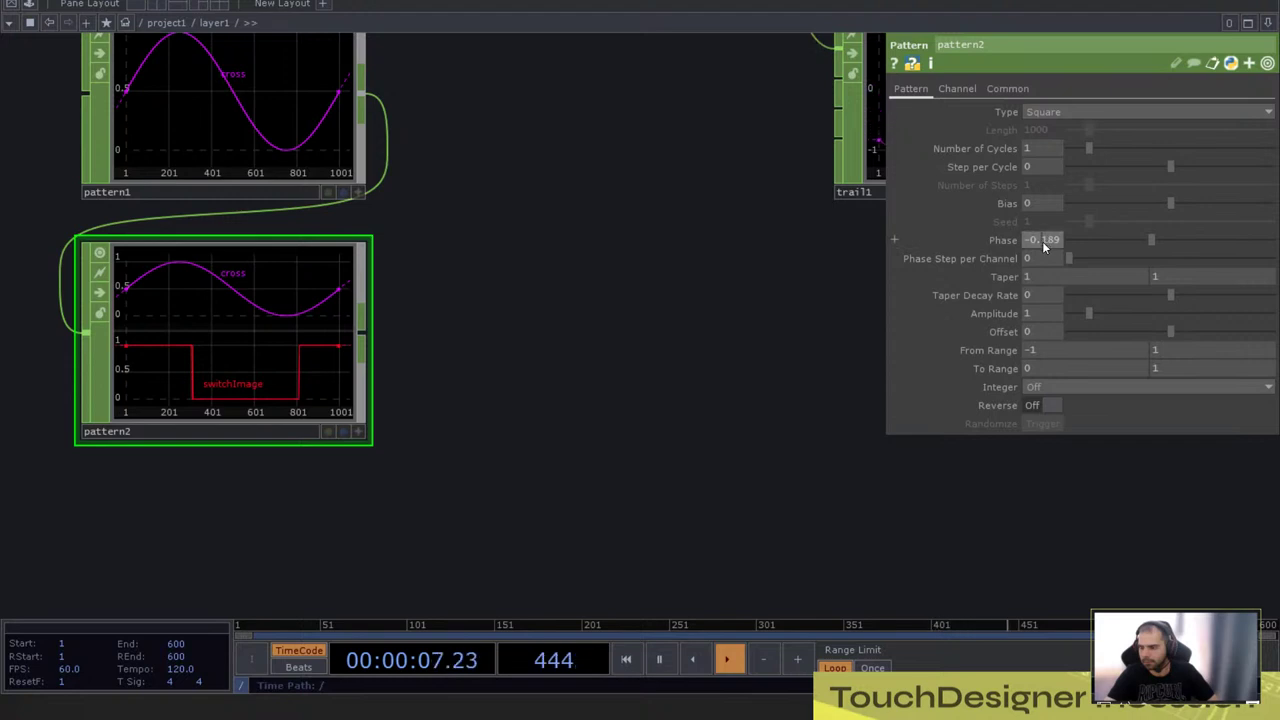
text(5)
key(Return)
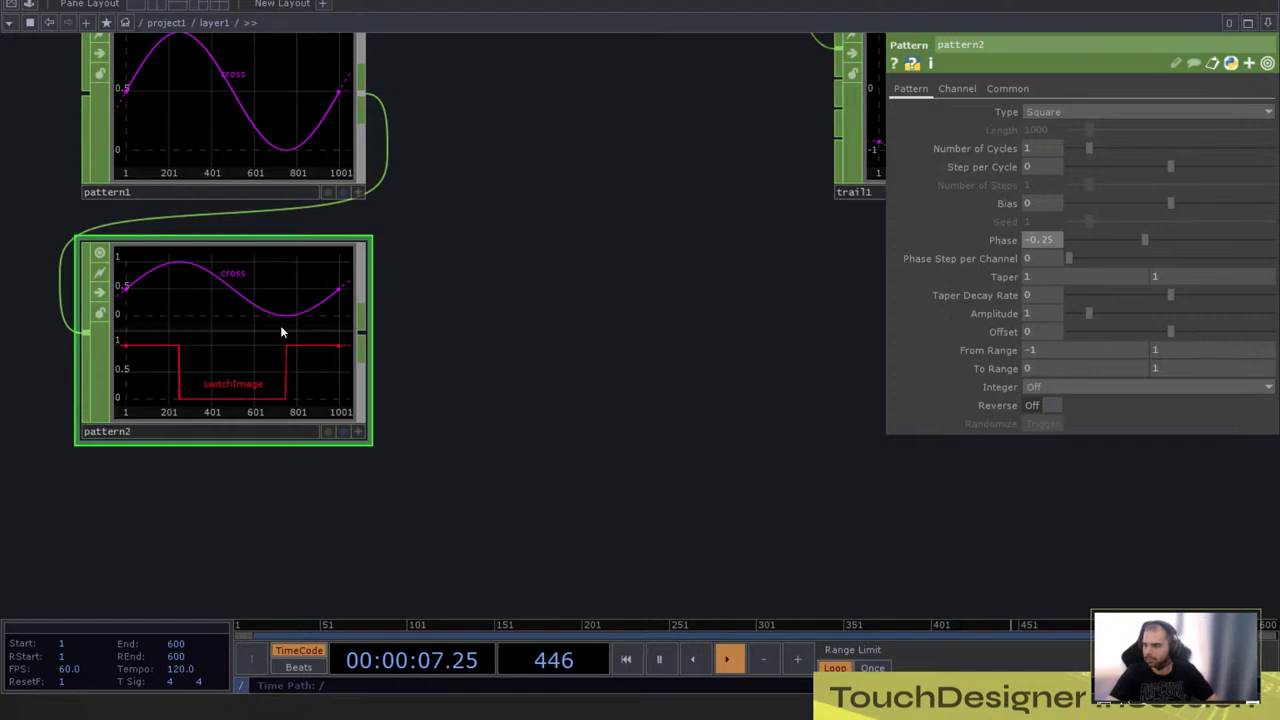
Step: Wire pattern2's output into lfo1 as its source wave and name lfo1's channels cross and switch
scroll(603, 371, down, 6)
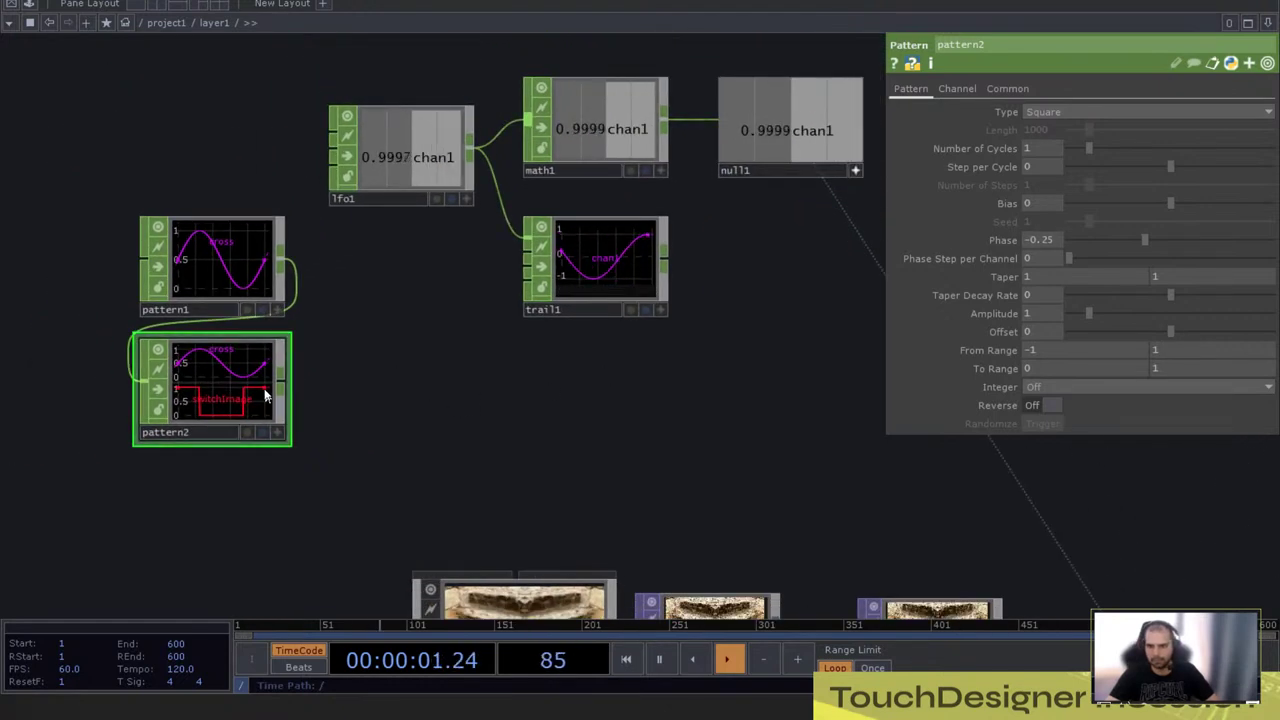
drag(281, 390, 343, 188)
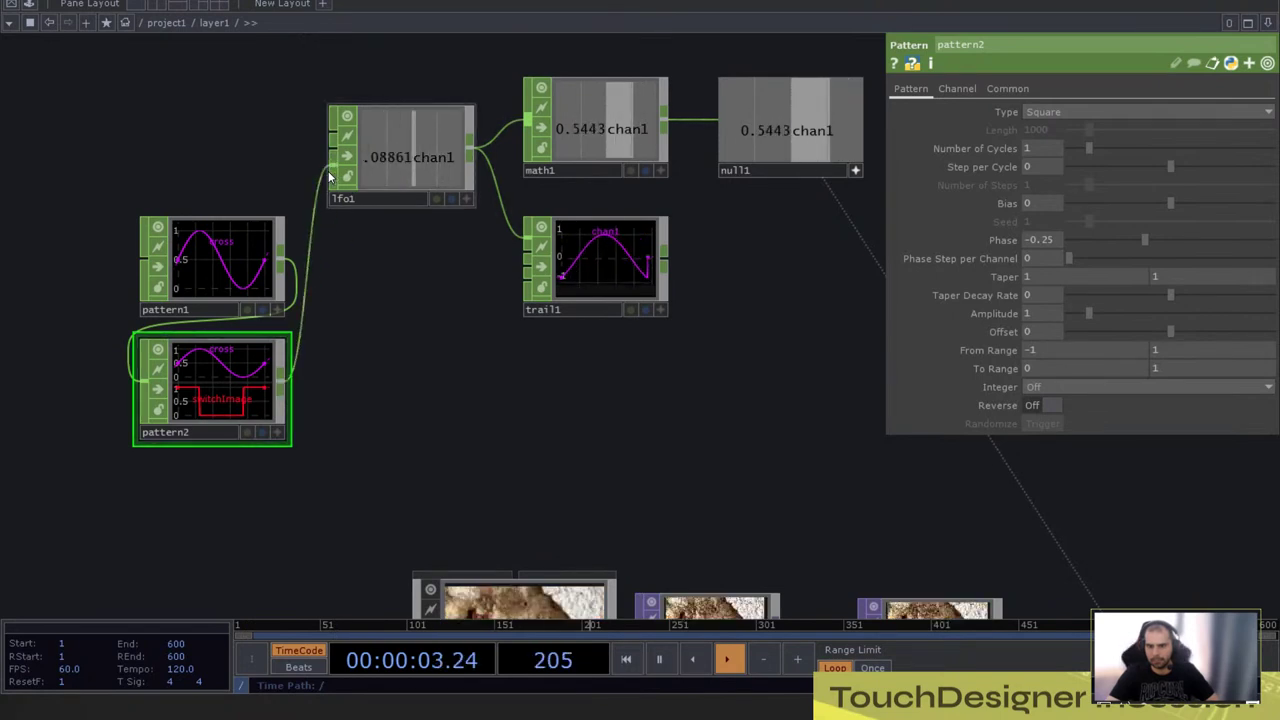
click(430, 110)
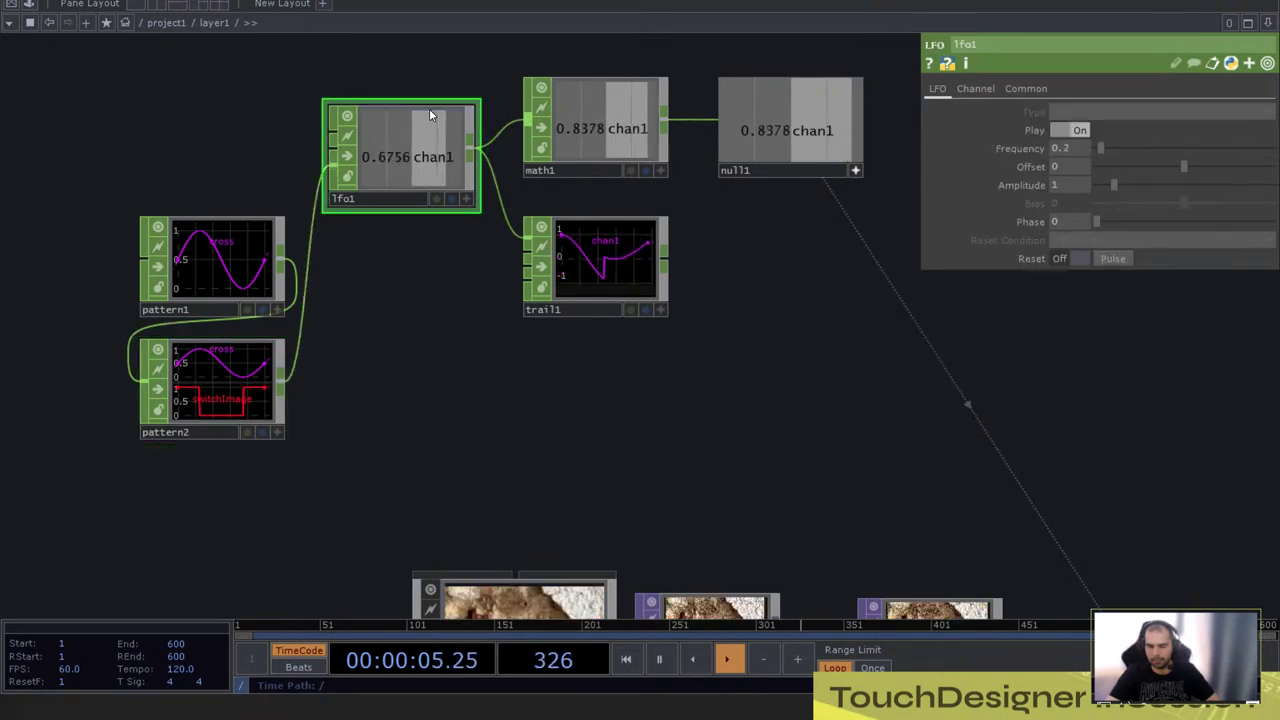
click(985, 88)
click(1127, 112)
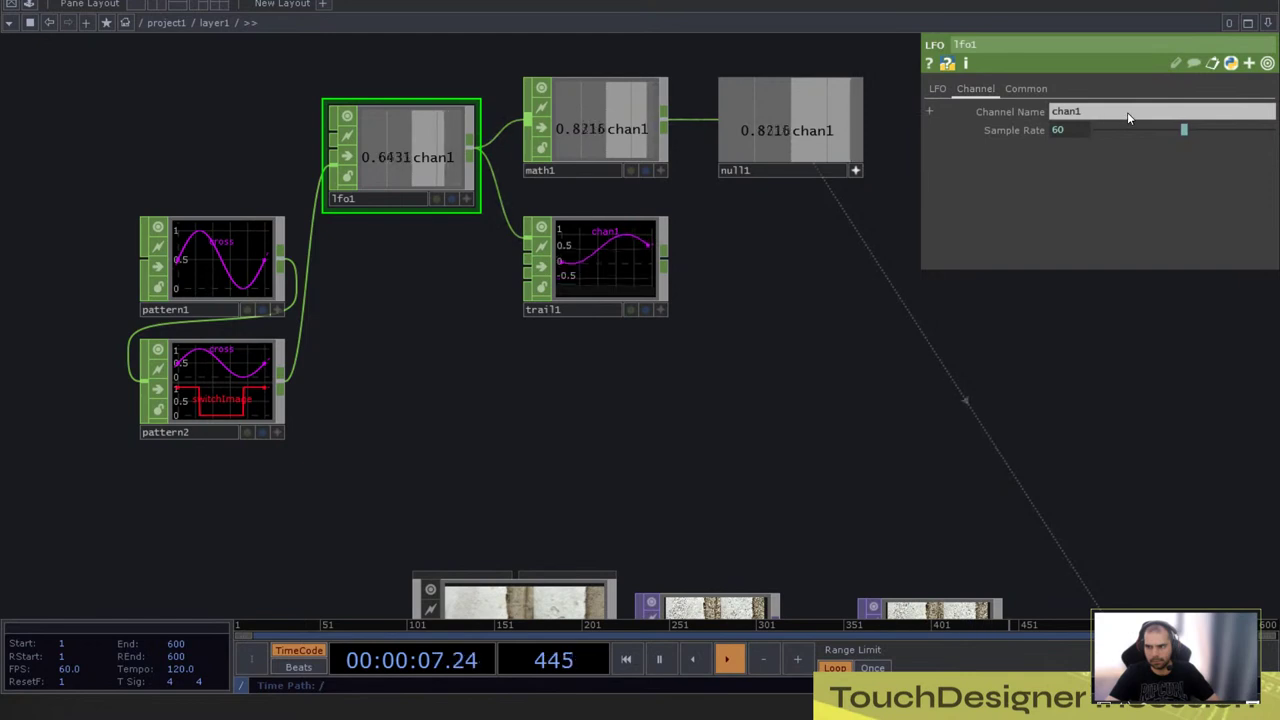
text(cross)
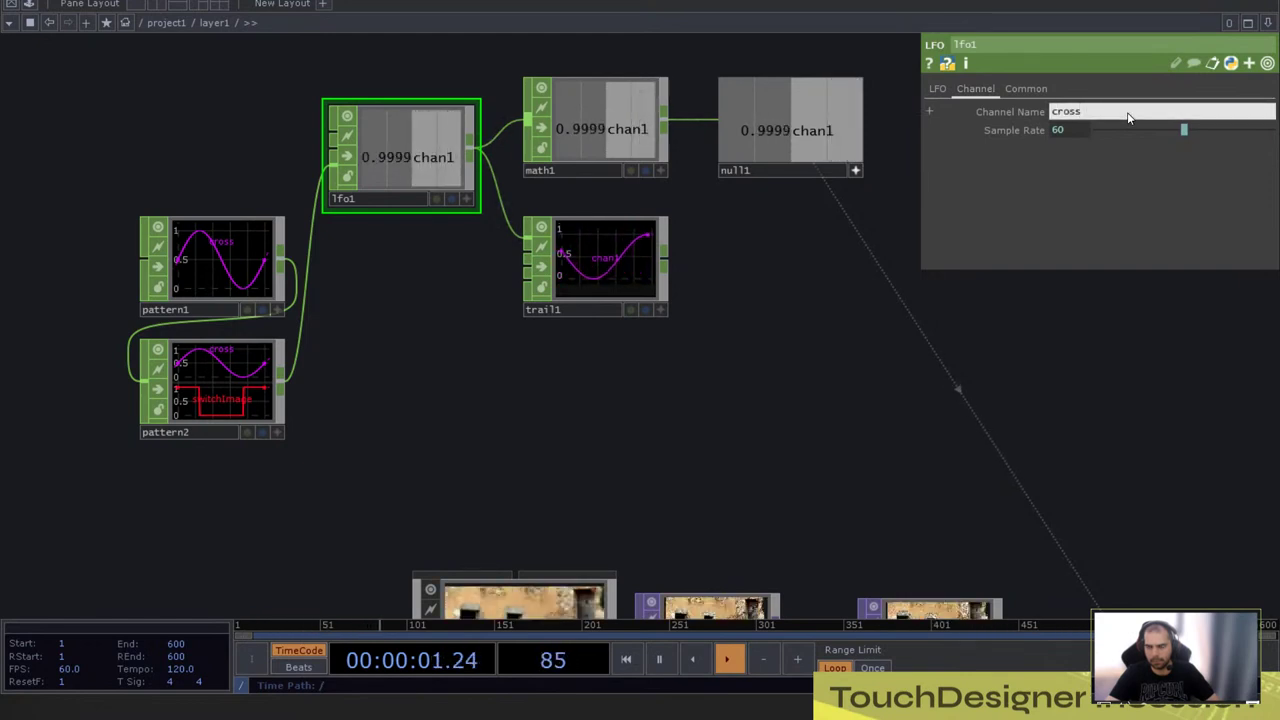
text( switch)
key(Return)
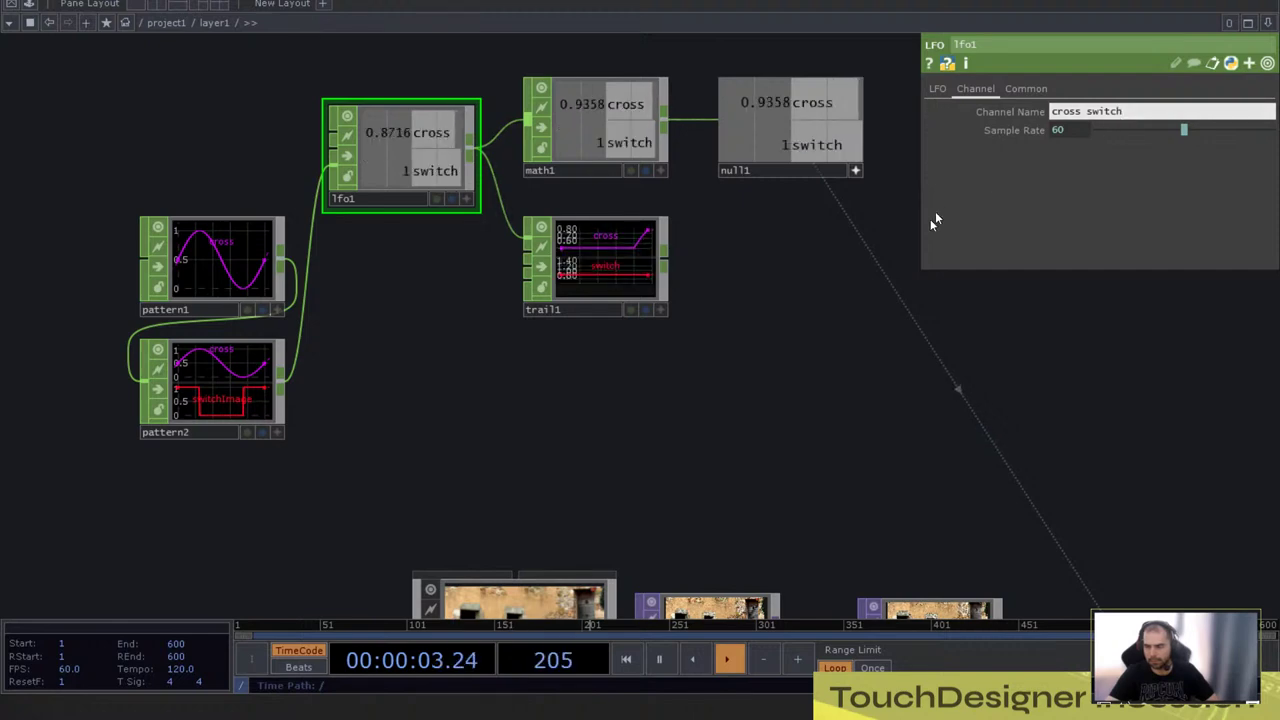
Step: Change cross1's Cross expression to op('null1')['cross']
scroll(250, 272, down, 4)
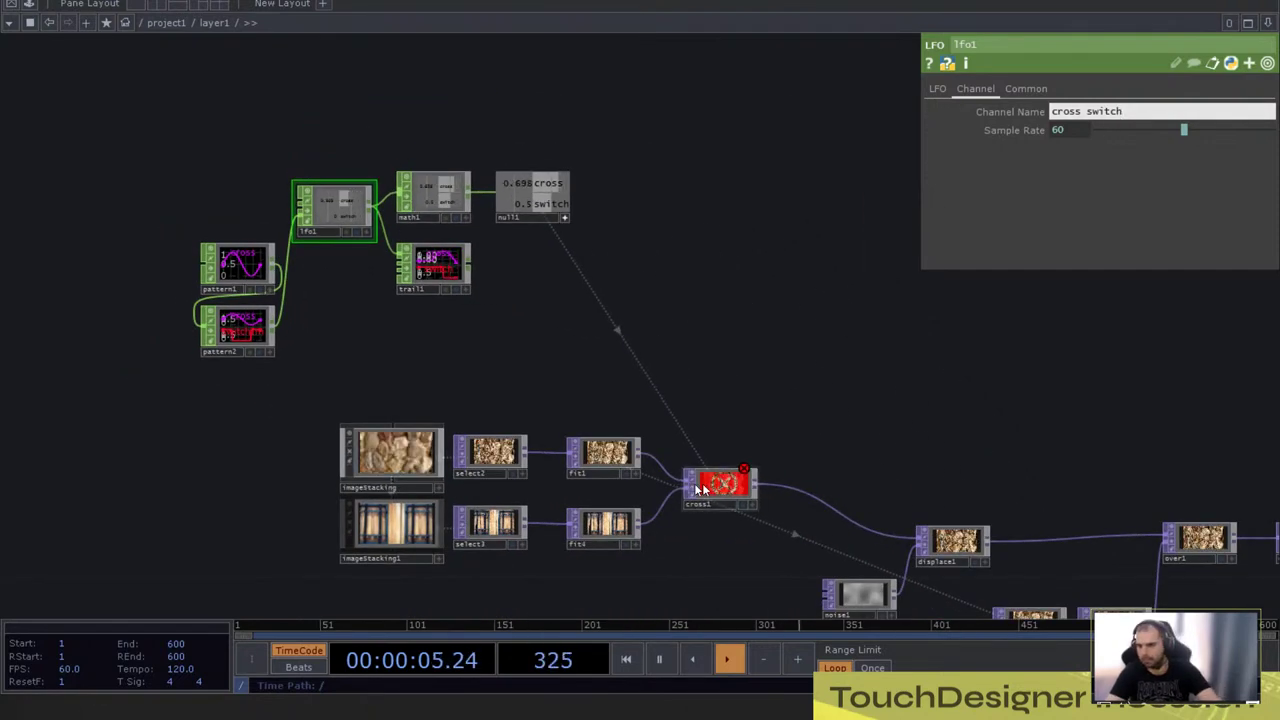
click(728, 490)
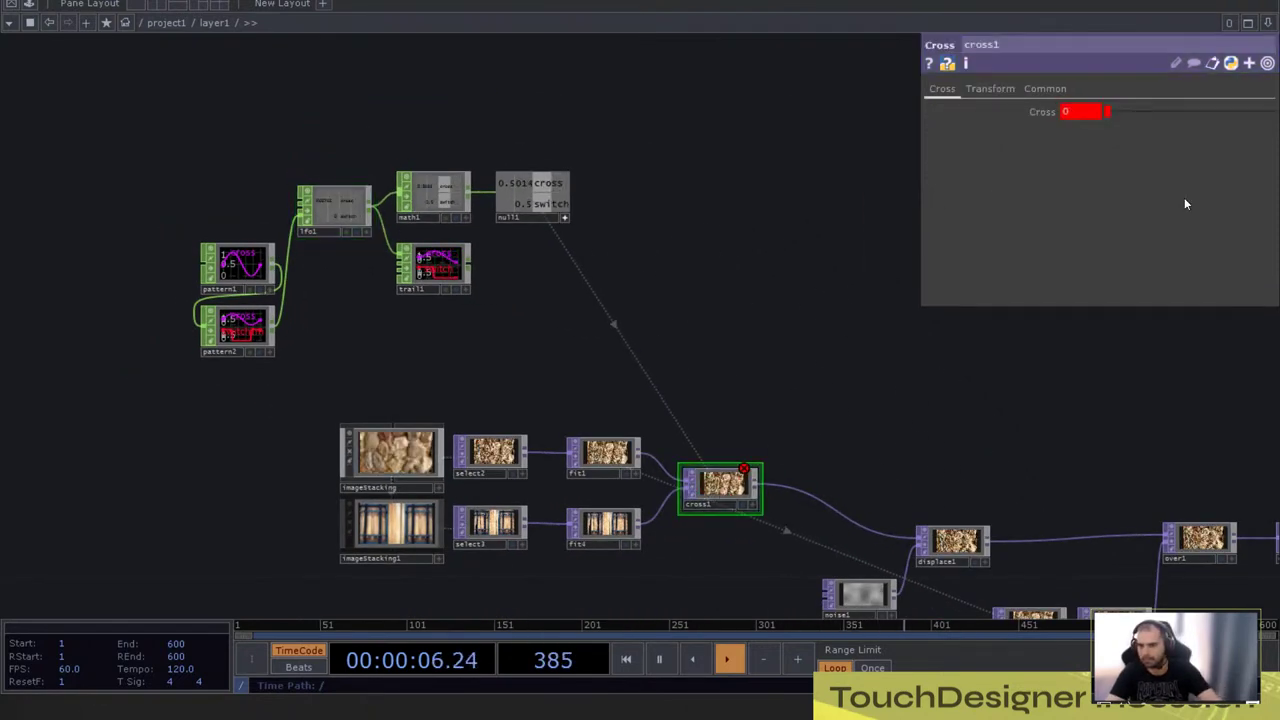
click(1038, 111)
double_click(1128, 131)
key(BackSpace)
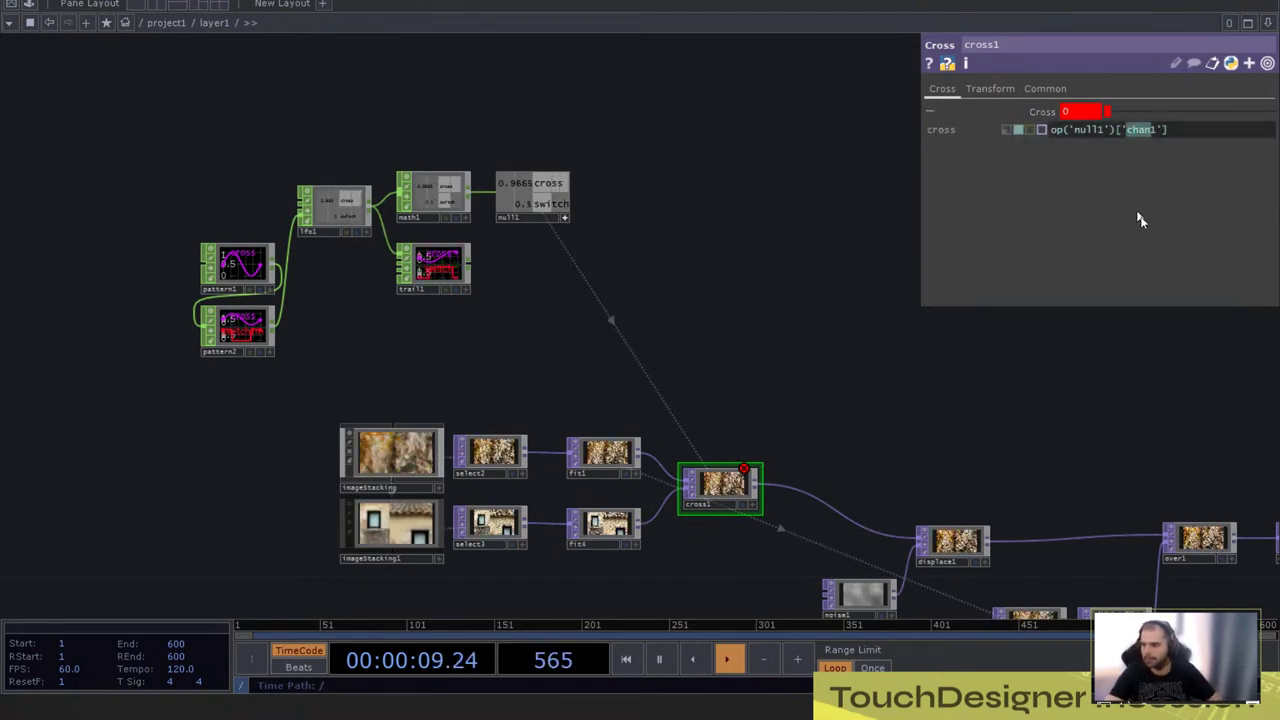
text(cross)
key(Return)
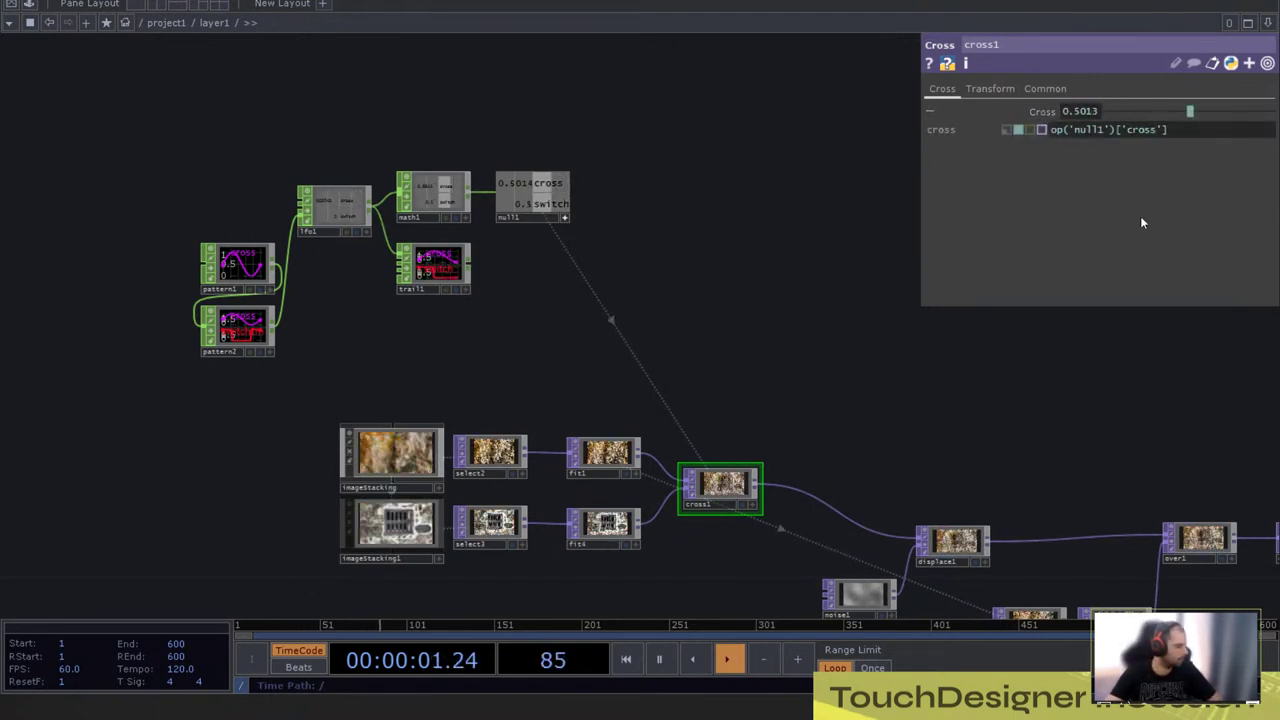
Step: Add a Select CHOP inside the imageStacking container, below noise2 and trigger1
drag(457, 286, 457, 229)
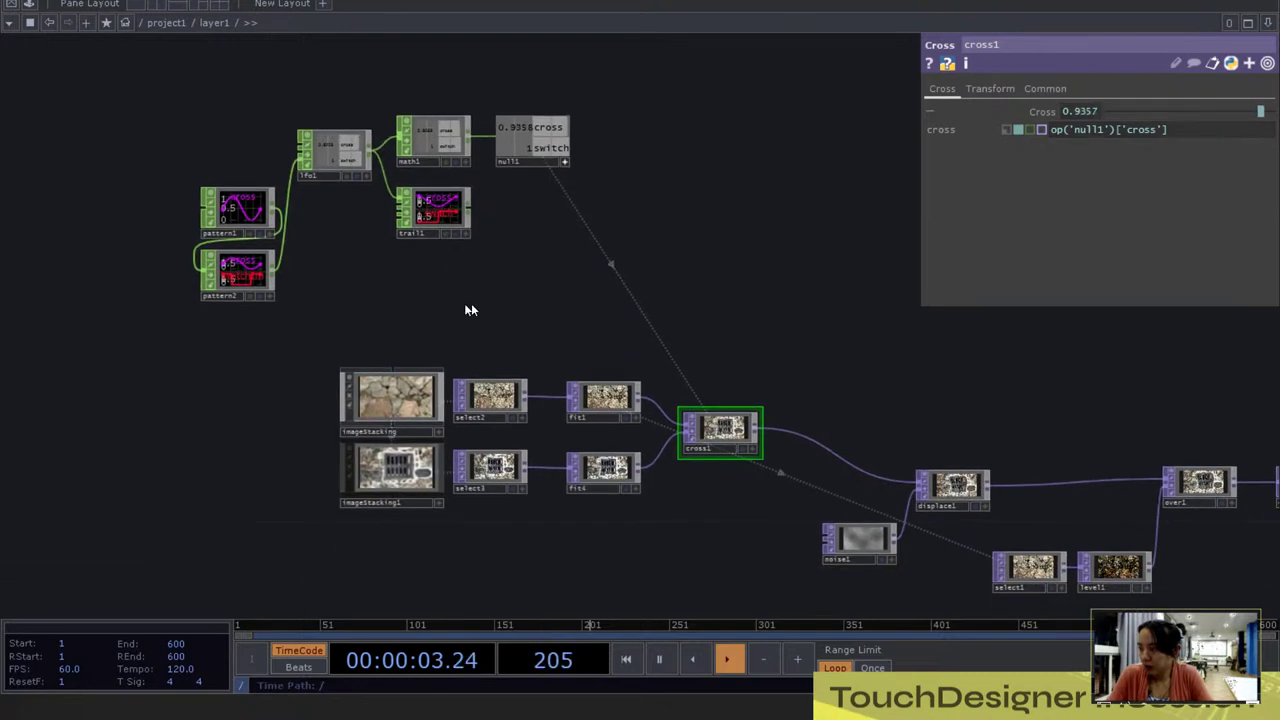
scroll(553, 219, up, 3)
drag(542, 294, 538, 256)
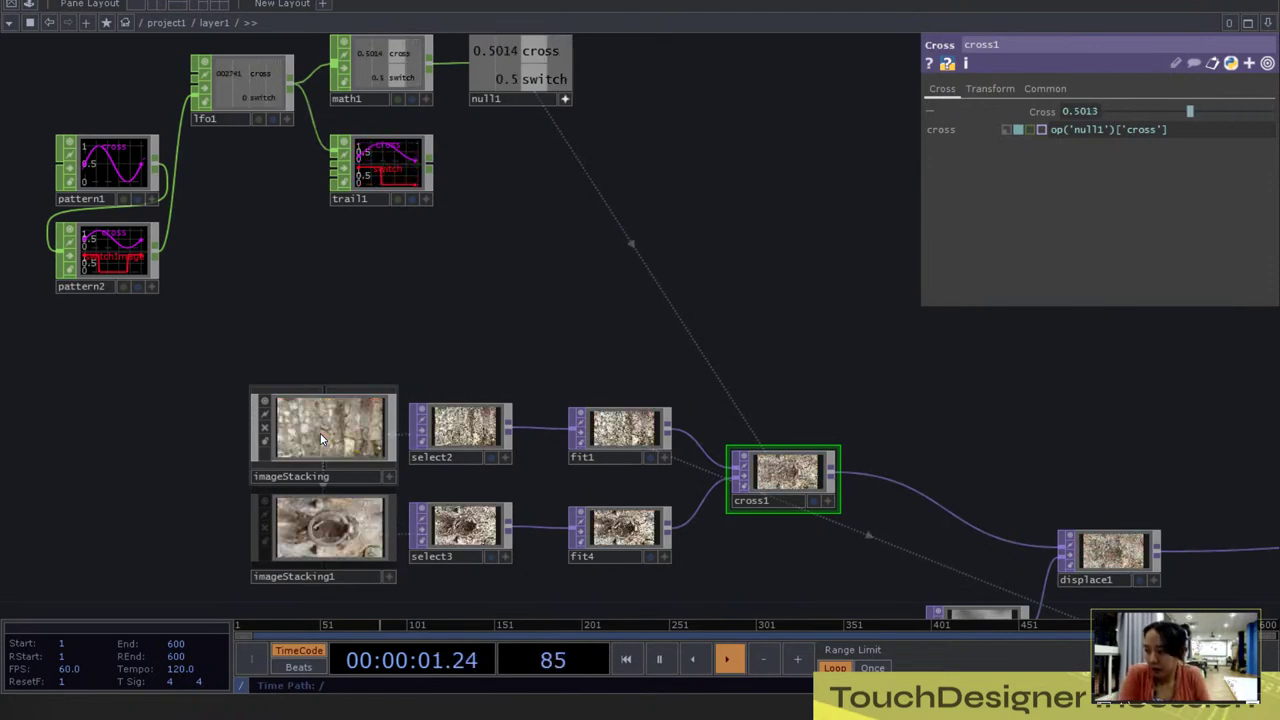
key(i)
drag(355, 505, 384, 465)
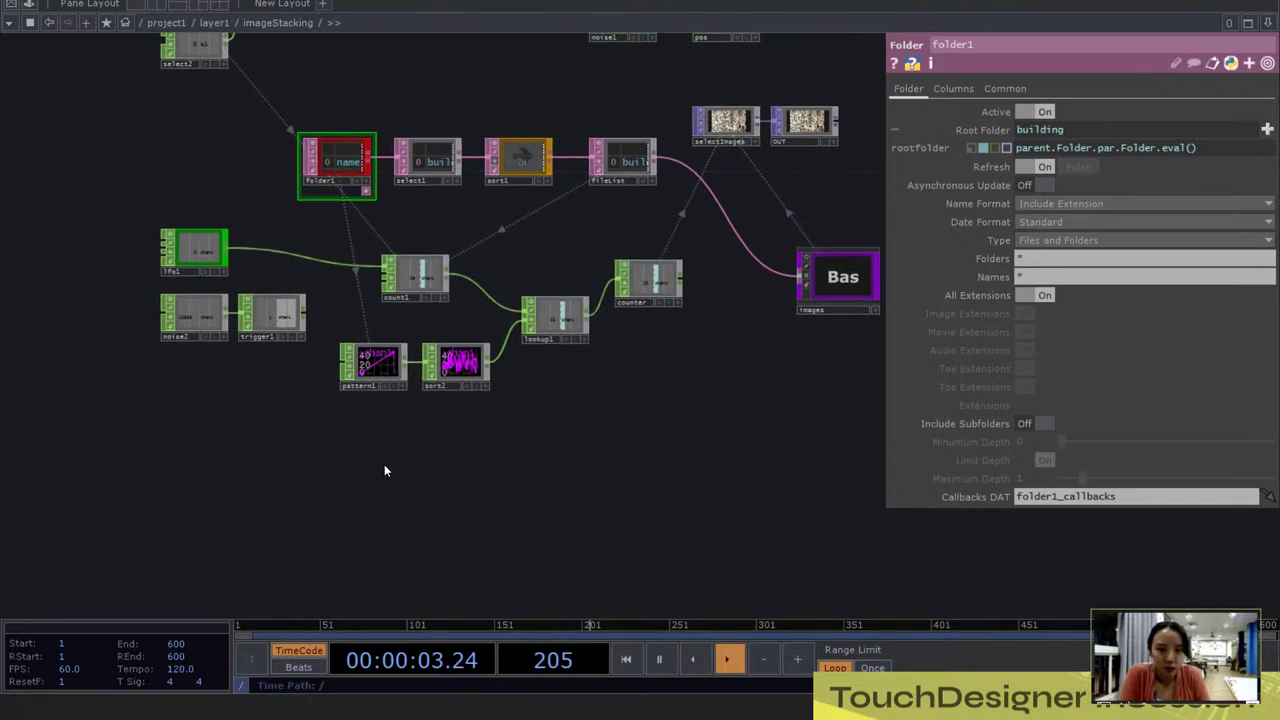
key(Tab)
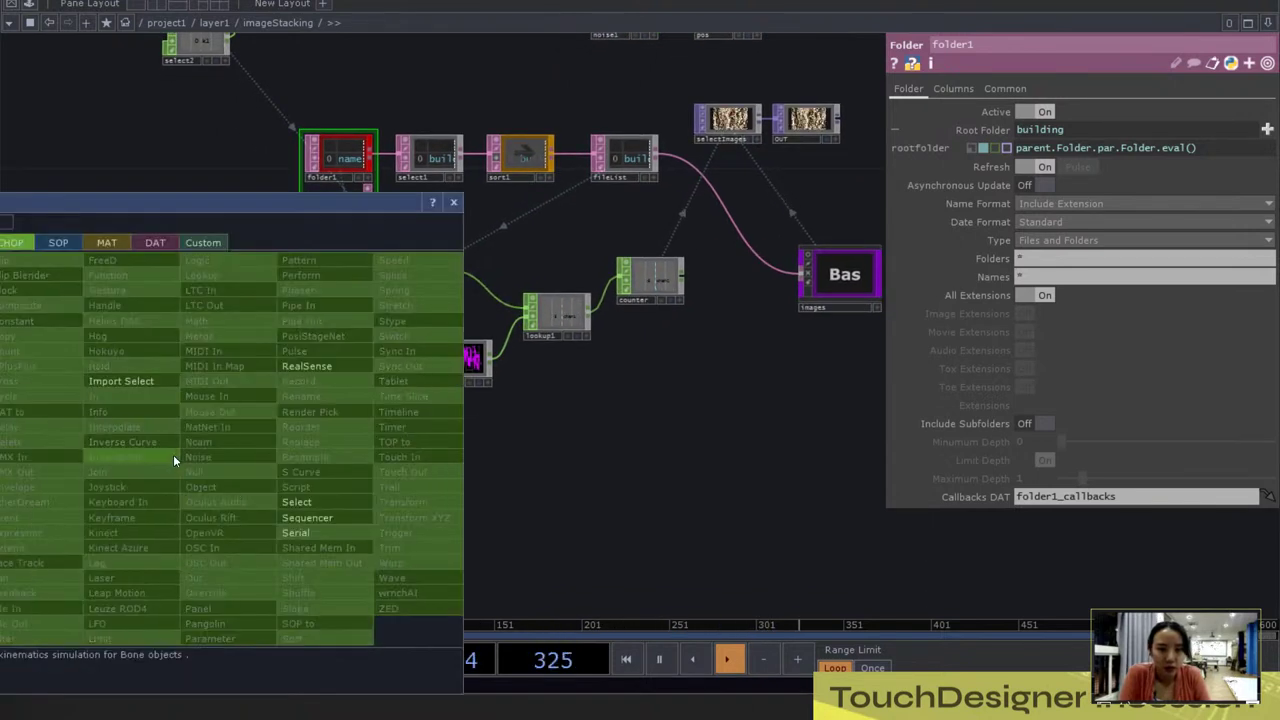
click(298, 501)
click(260, 398)
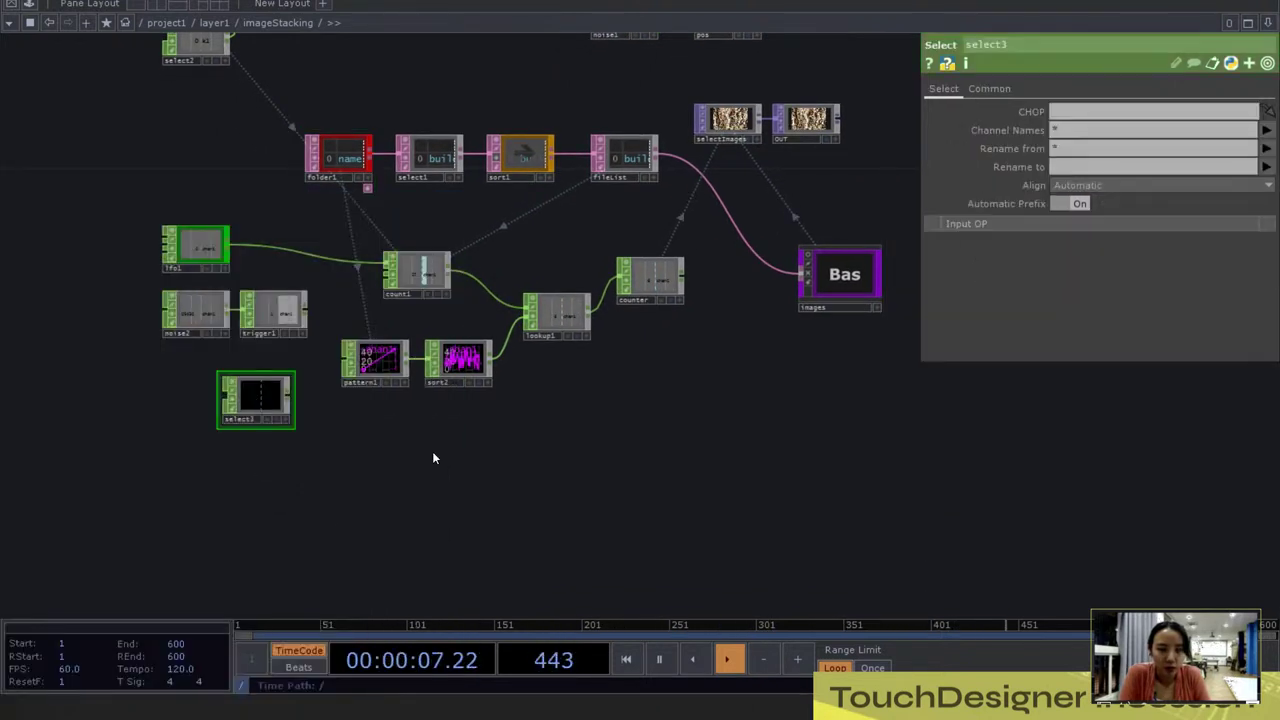
Step: Point the new select3 CHOP in imageStacking at ../null1 and limit its Channel Names to switch
key(u)
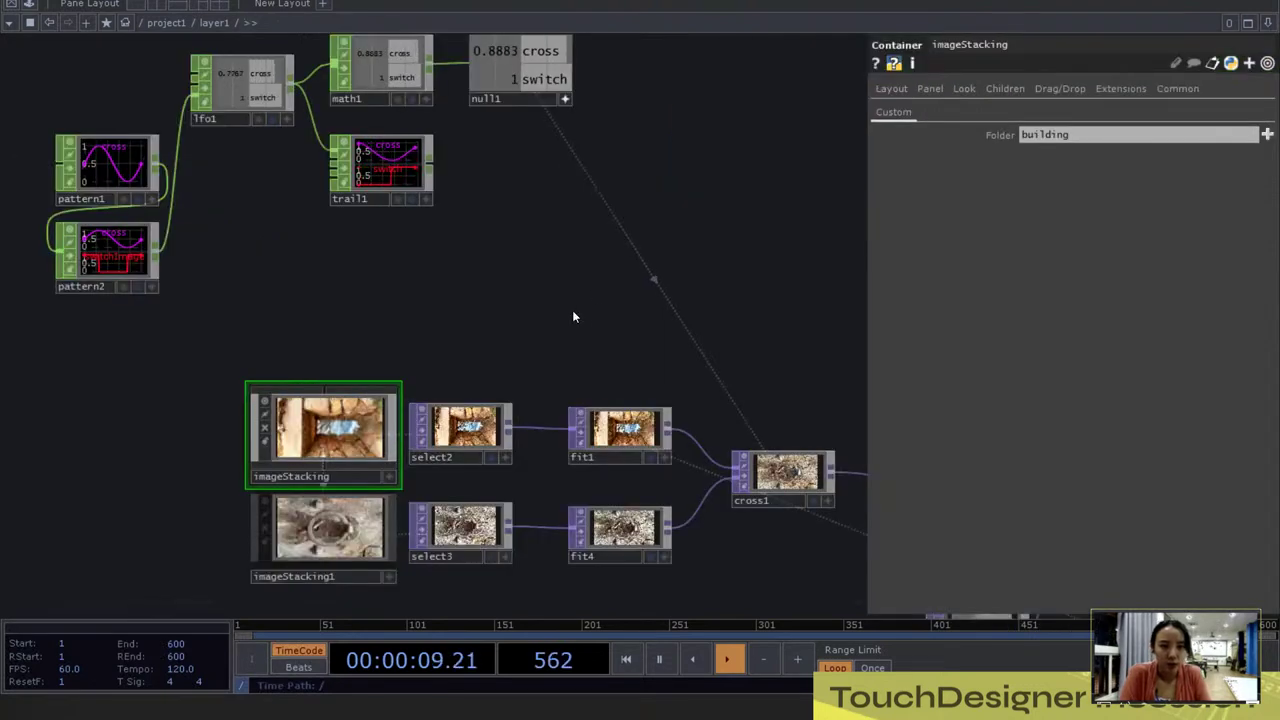
key(i)
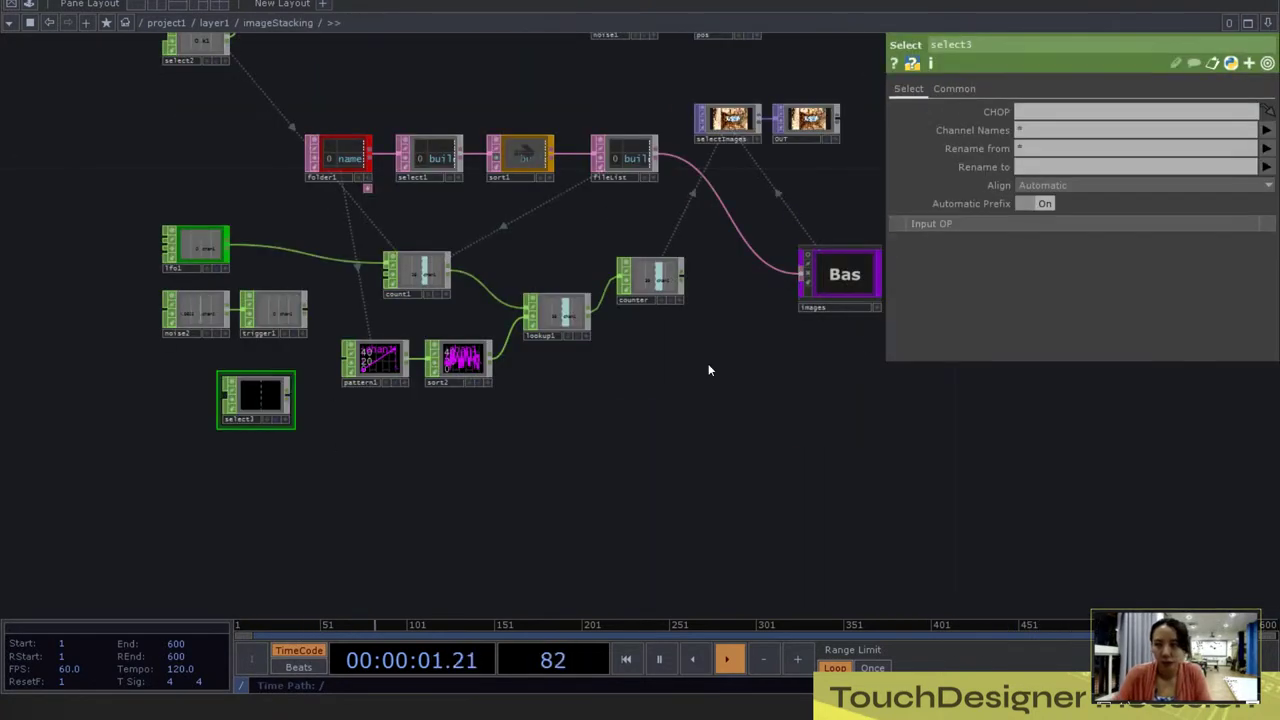
click(1065, 112)
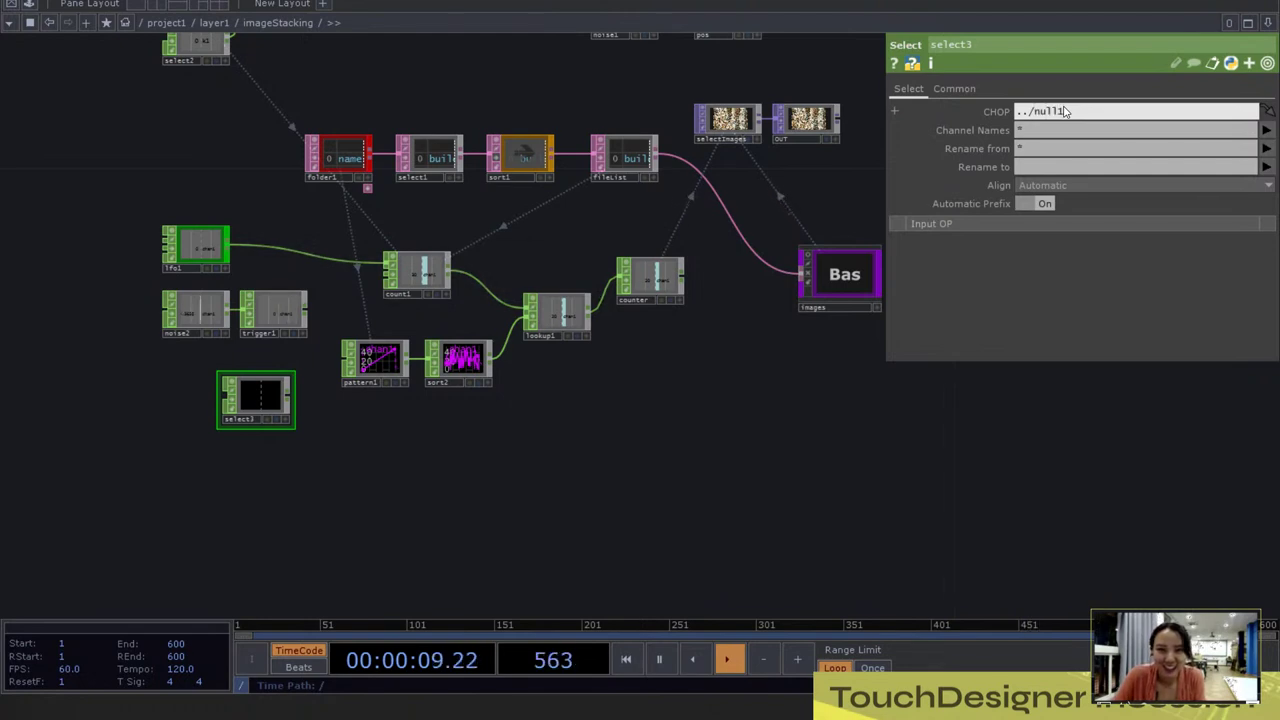
text(../null1)
key(Return)
scroll(298, 421, up, 5)
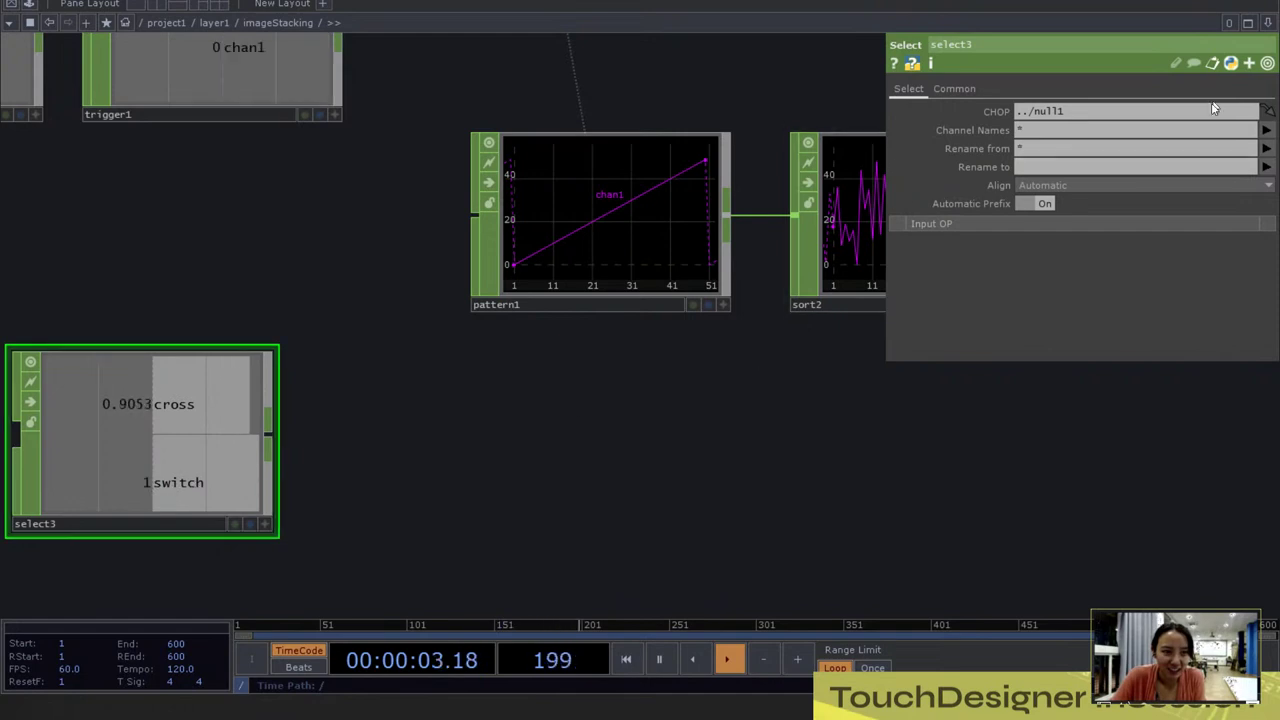
click(1266, 130)
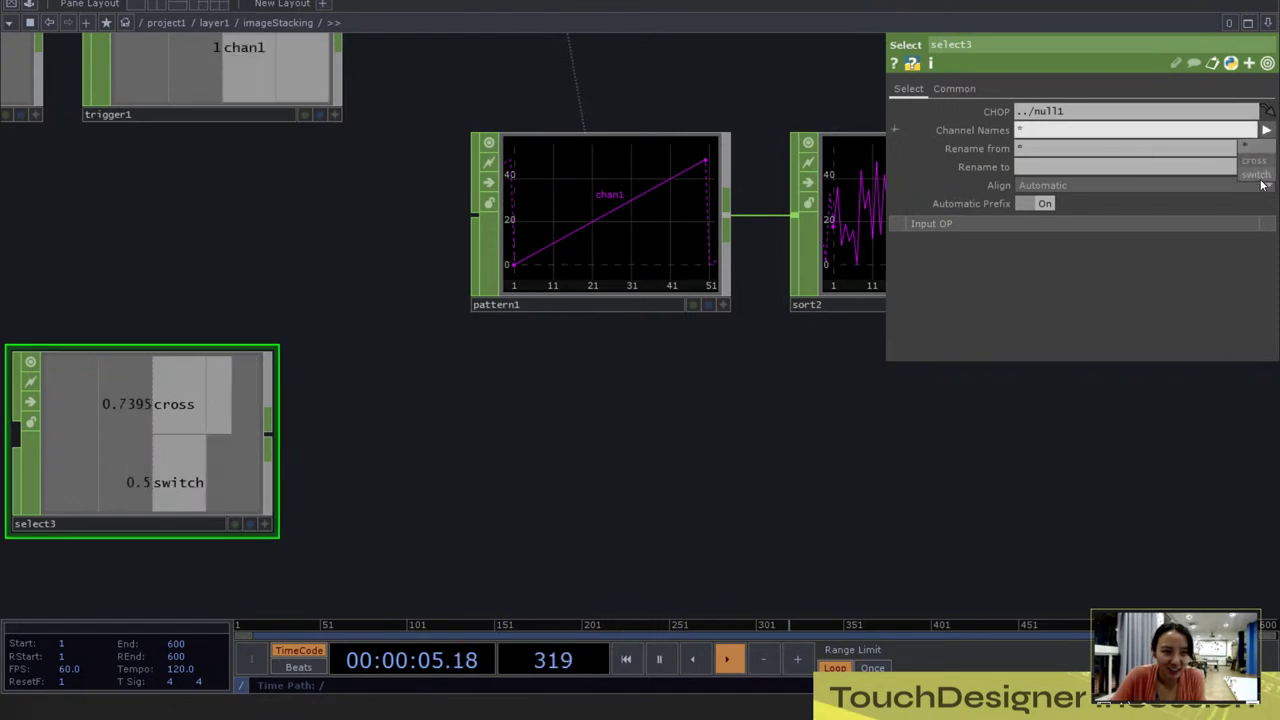
click(1255, 174)
scroll(390, 455, down, 4)
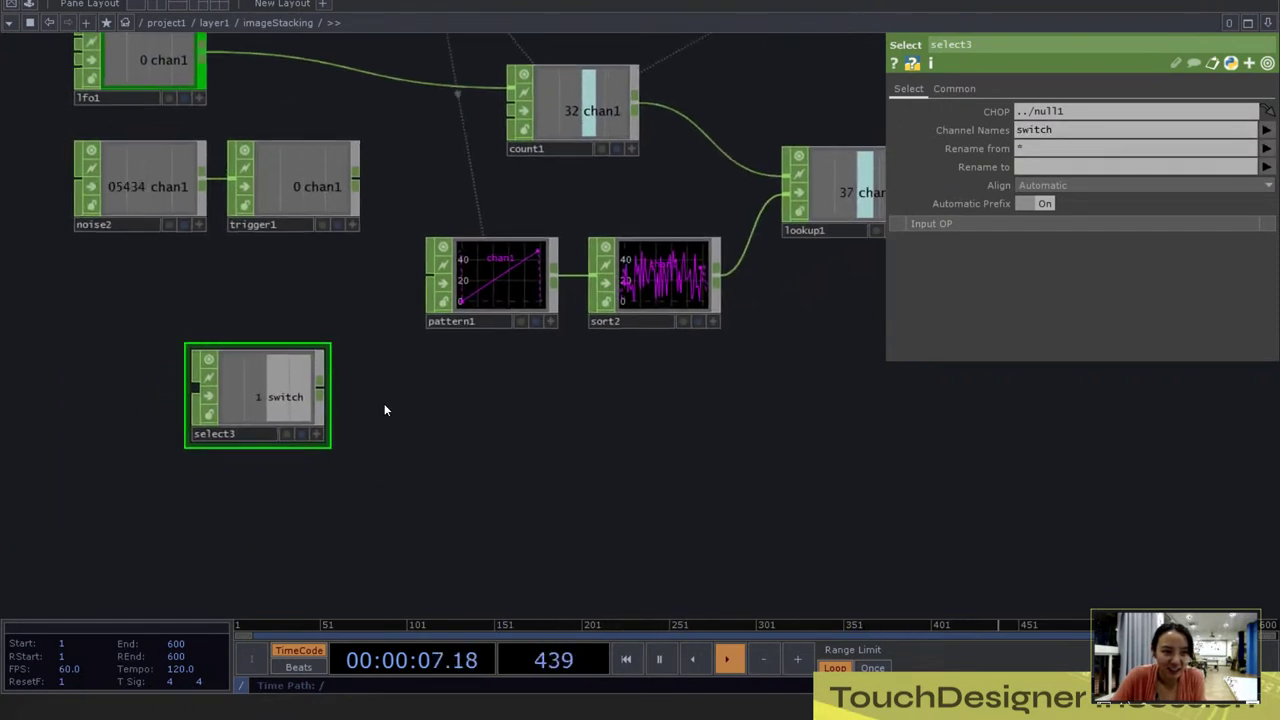
scroll(370, 407, up, 5)
scroll(368, 402, down, 4)
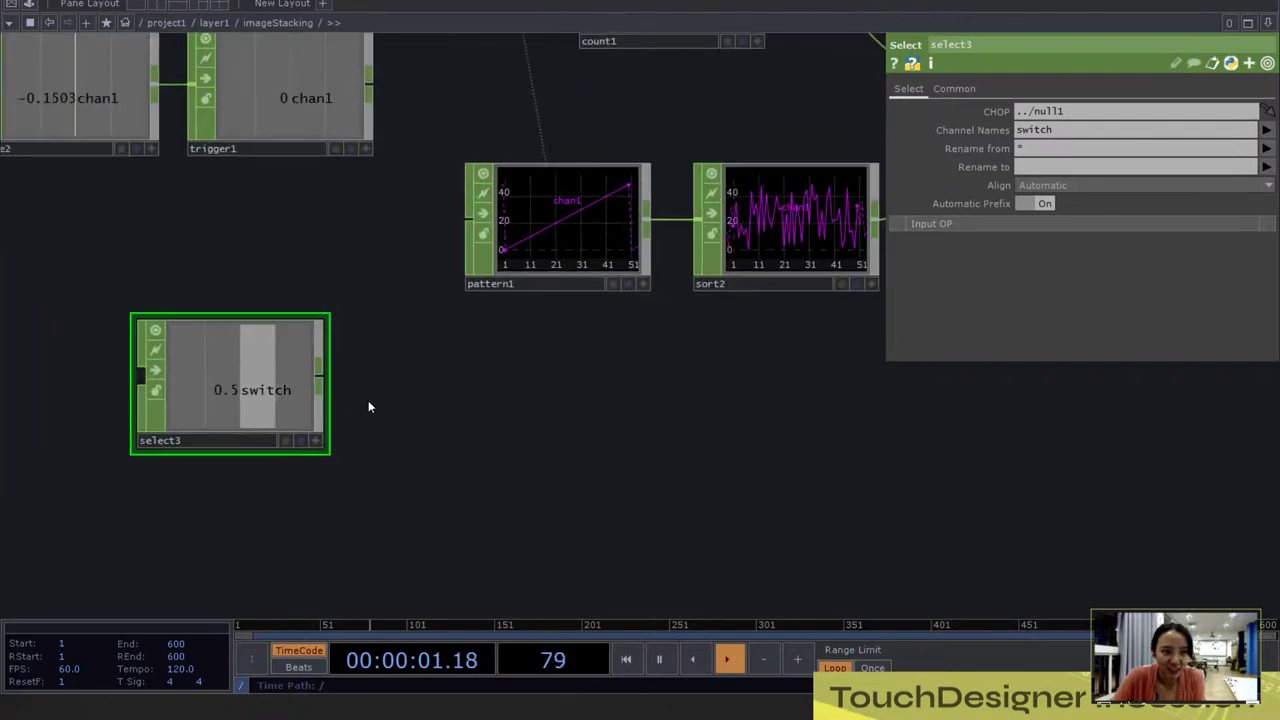
Step: Examine pattern2's switchImage wave, the trail1 curves and math1's range settings in layer1
key(u)
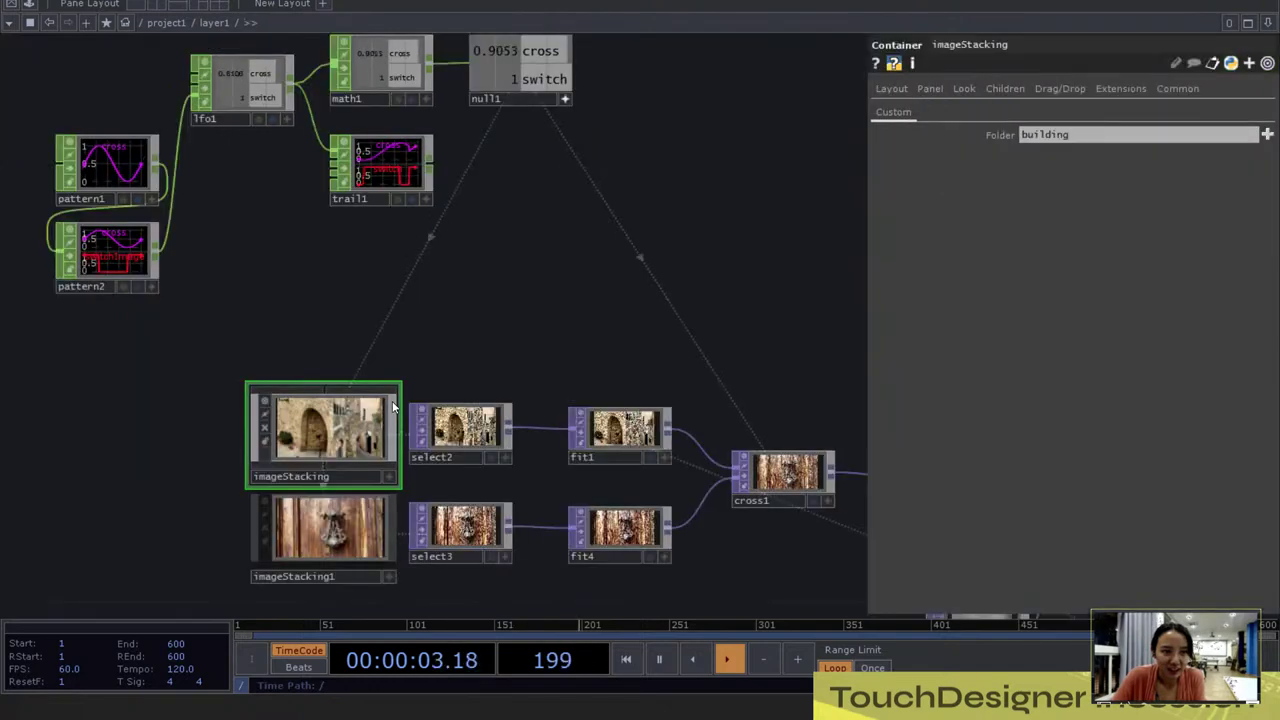
click(140, 276)
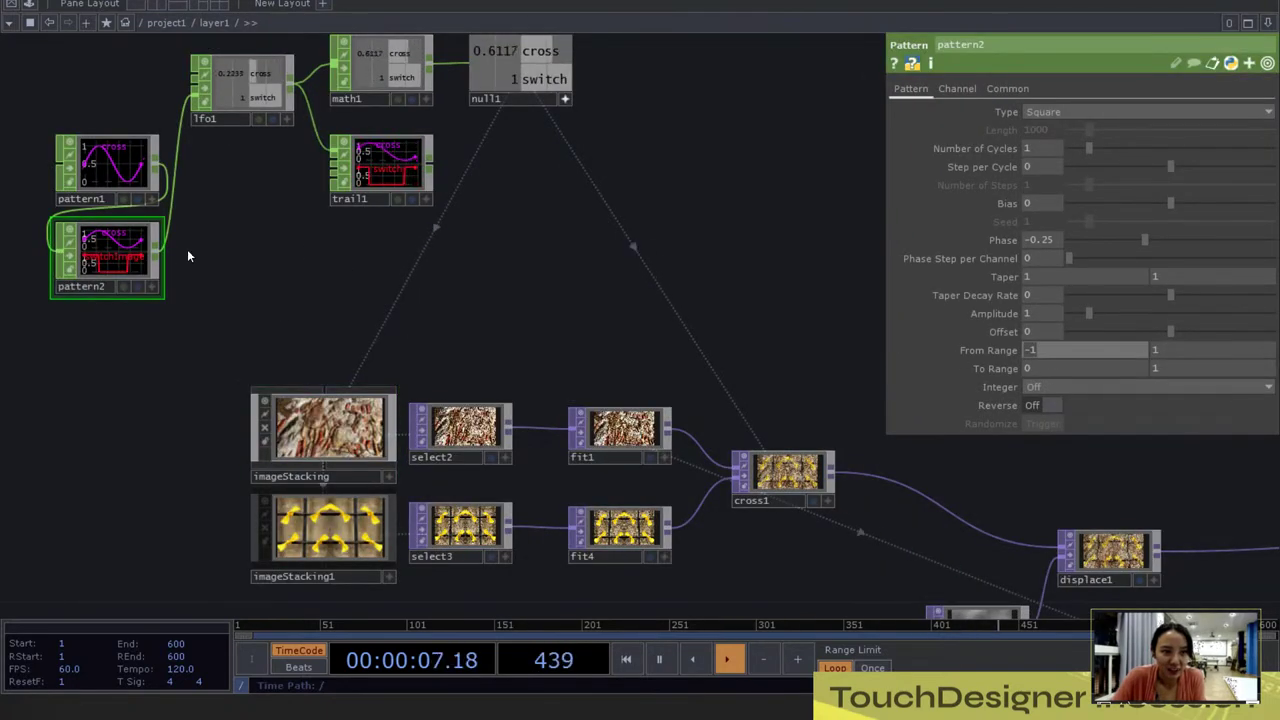
scroll(62, 272, up, 5)
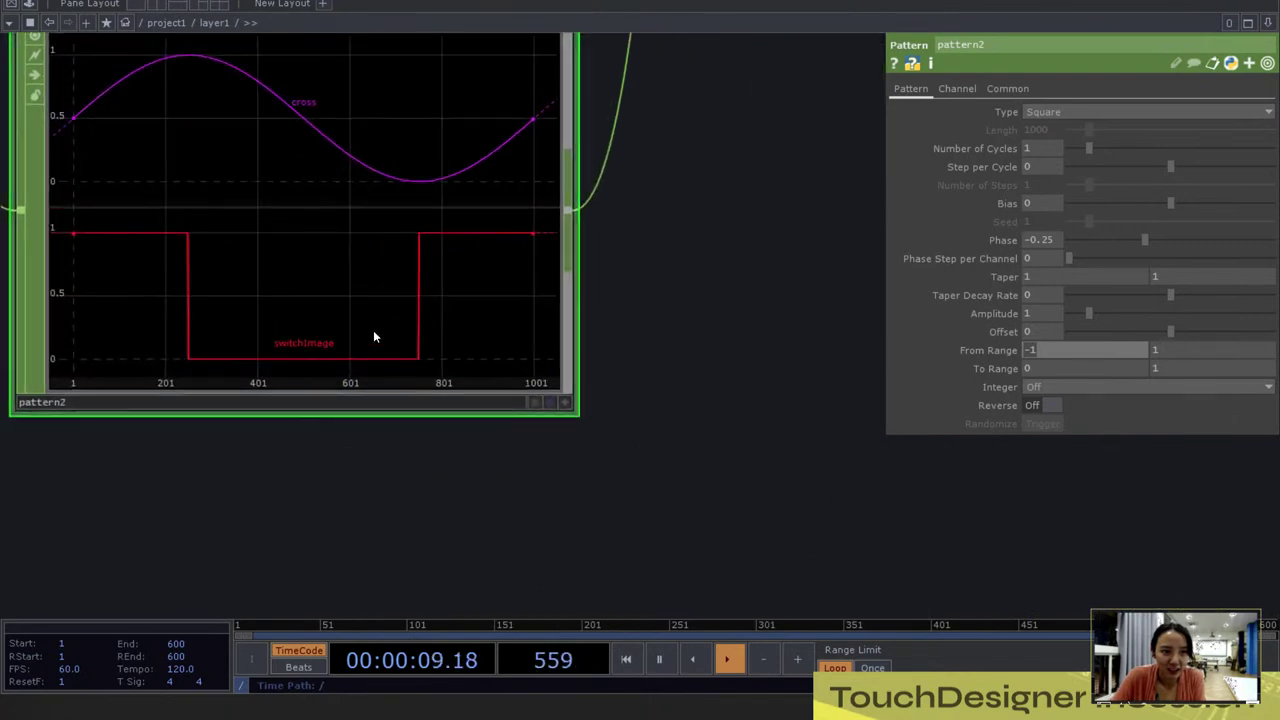
scroll(137, 322, down, 5)
drag(427, 362, 367, 471)
drag(488, 414, 368, 478)
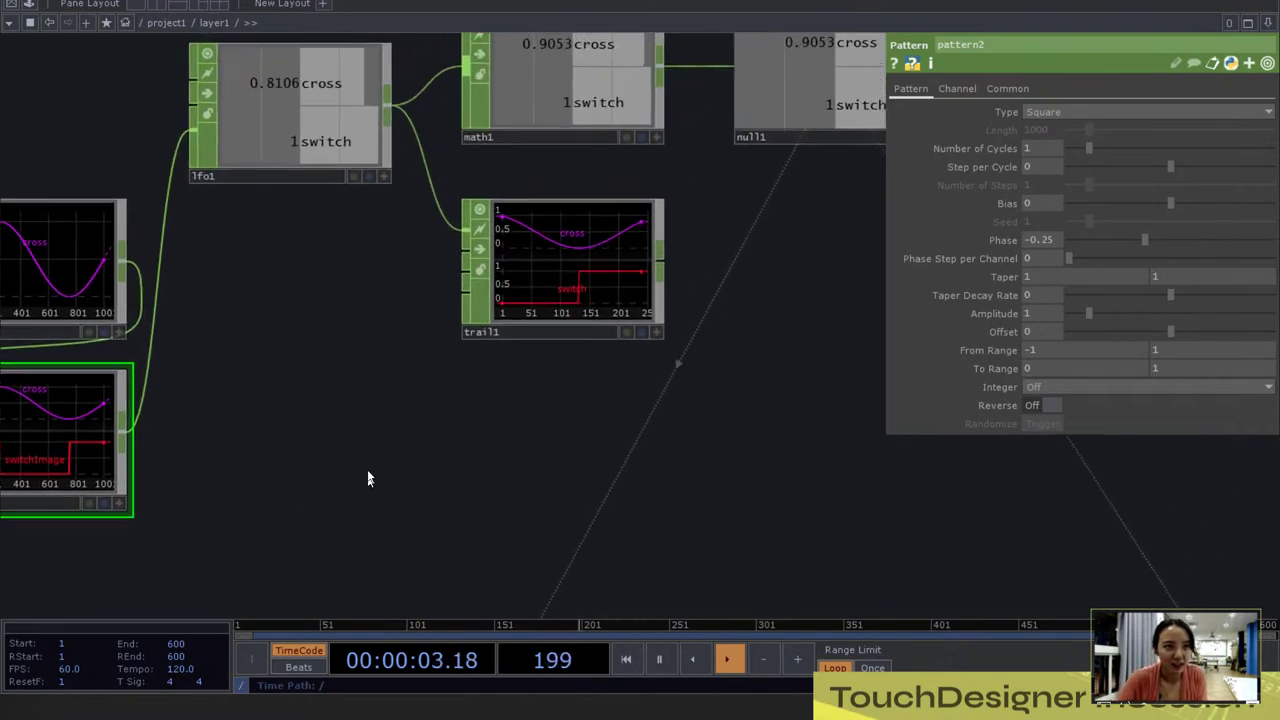
scroll(367, 479, down, 3)
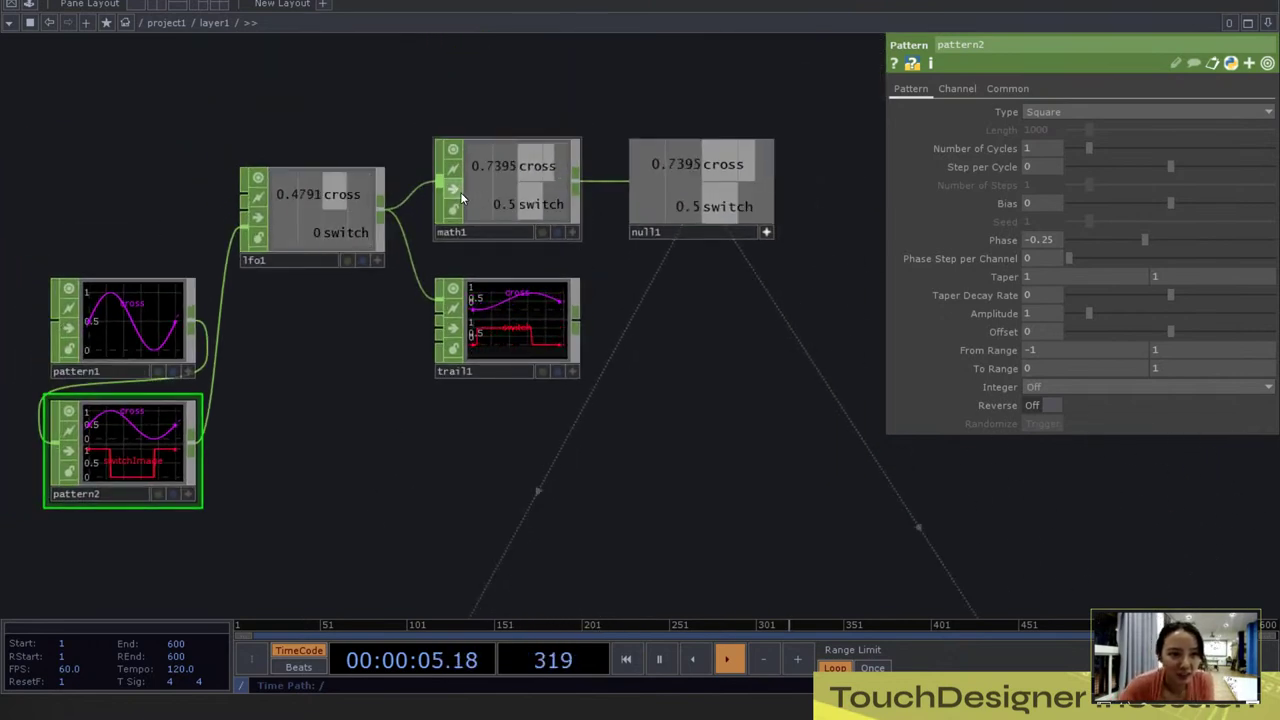
click(489, 184)
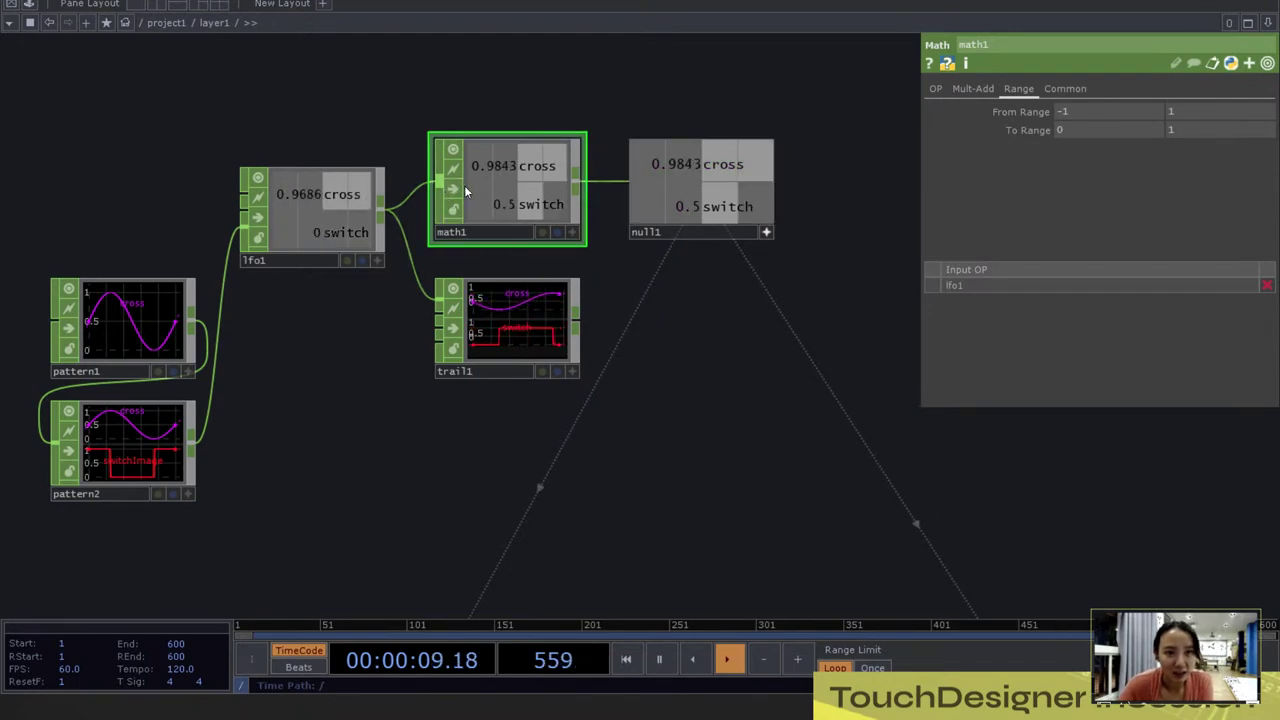
scroll(500, 274, down, 5)
scroll(500, 320, up, 8)
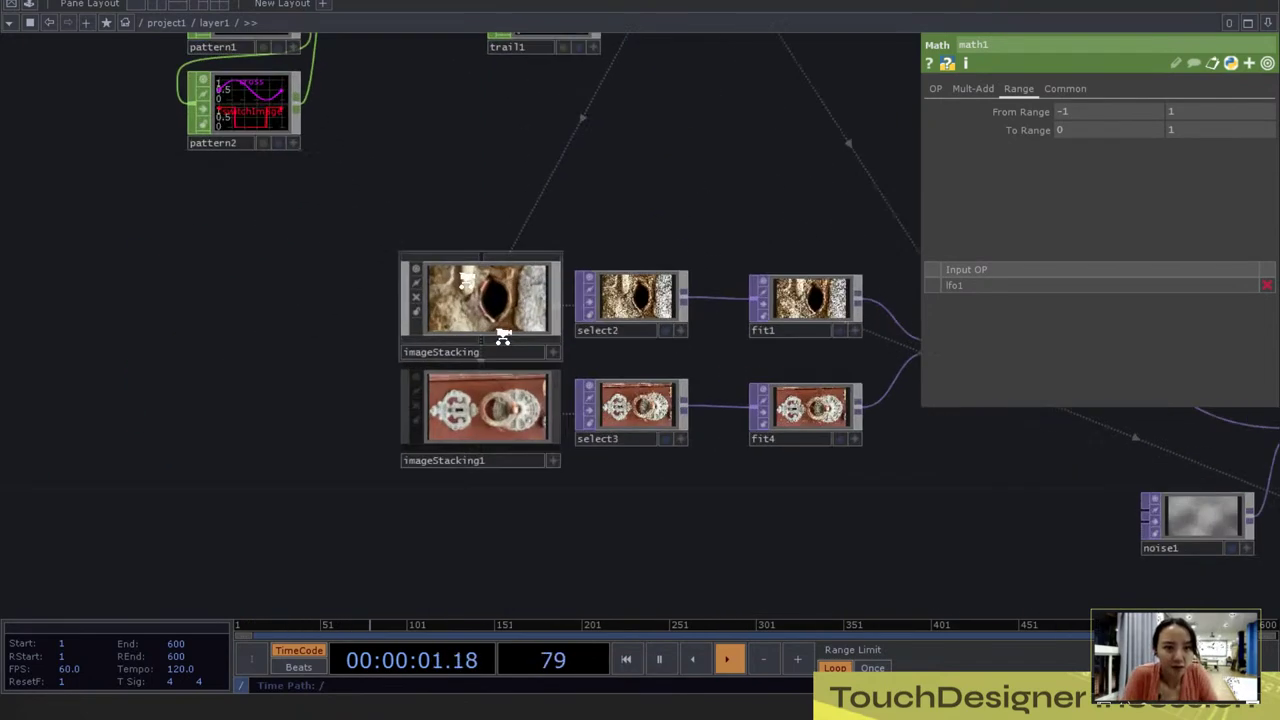
Step: Inside imageStacking, wire the switch channel from select3 into count1 in place of lfo1
click(468, 275)
key(i)
drag(488, 377, 551, 328)
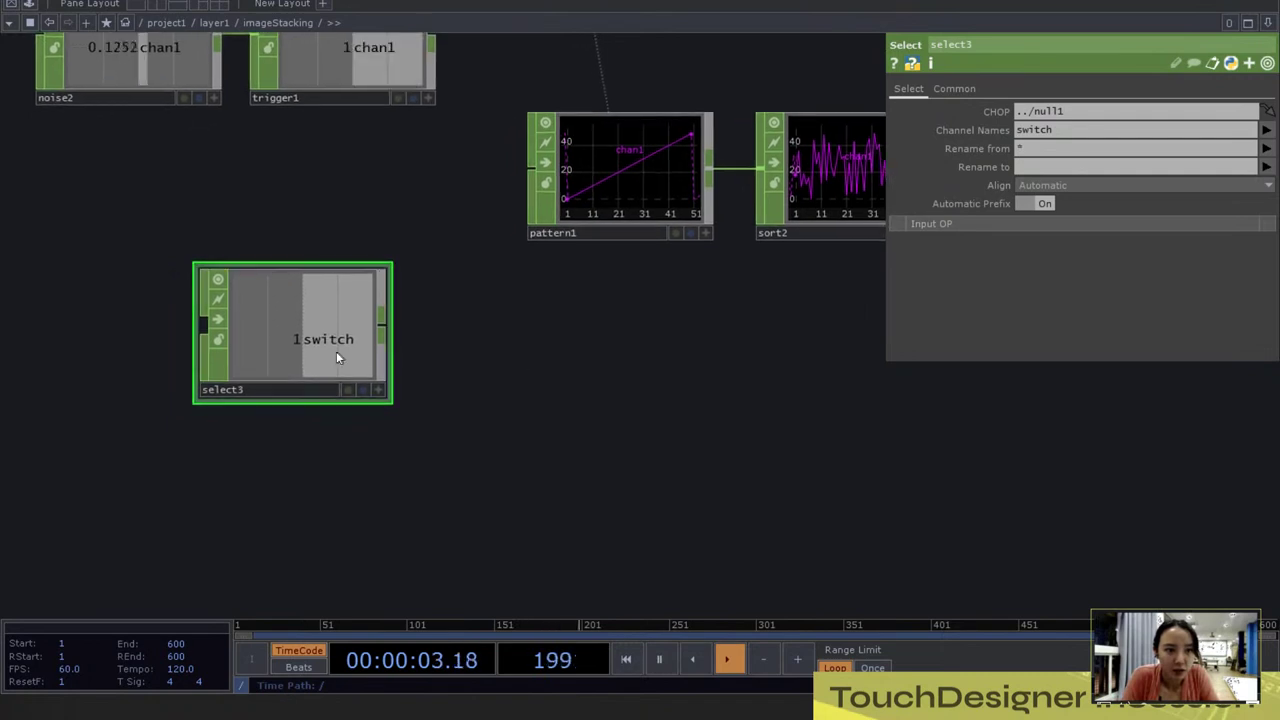
drag(319, 341, 207, 400)
scroll(398, 428, down, 3)
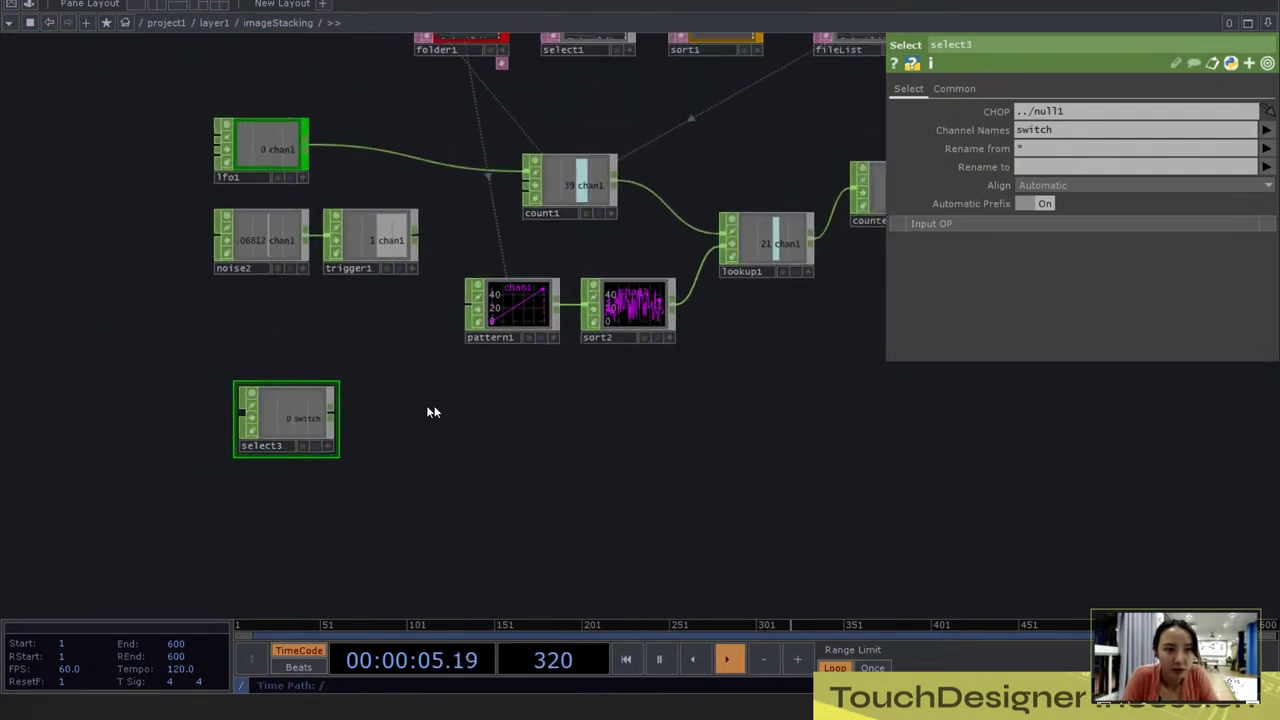
click(524, 192)
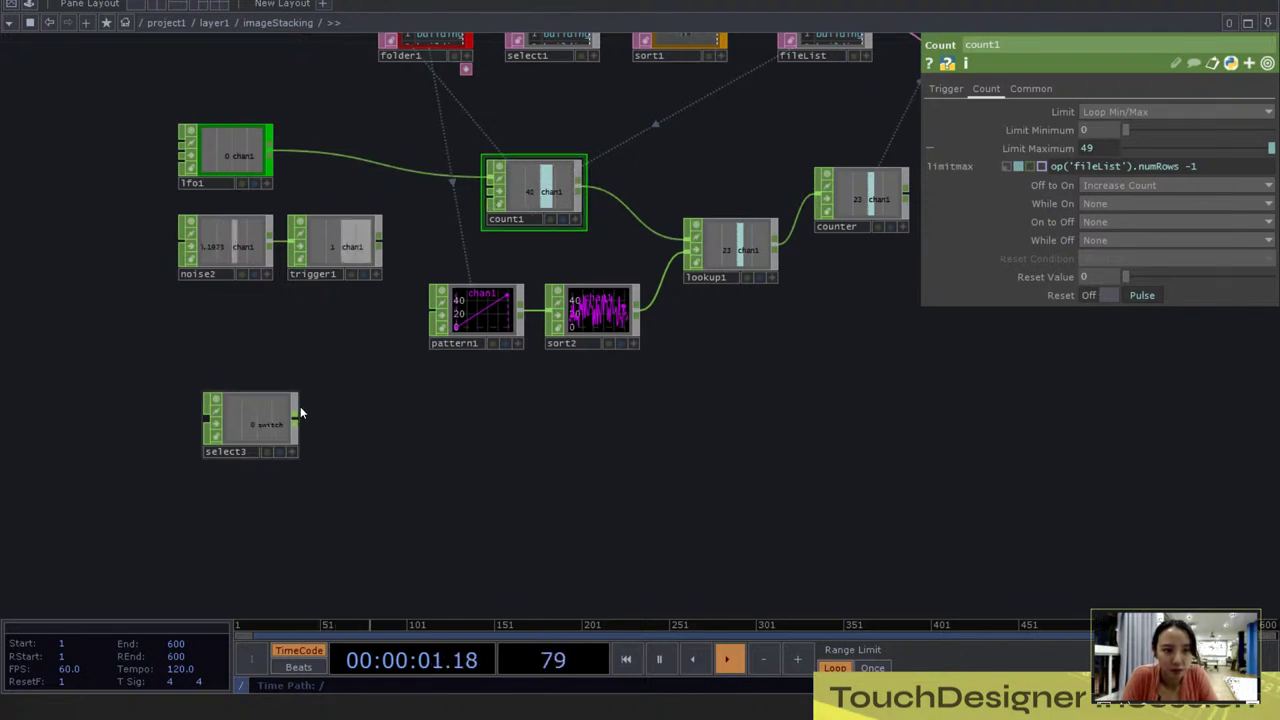
drag(297, 412, 460, 168)
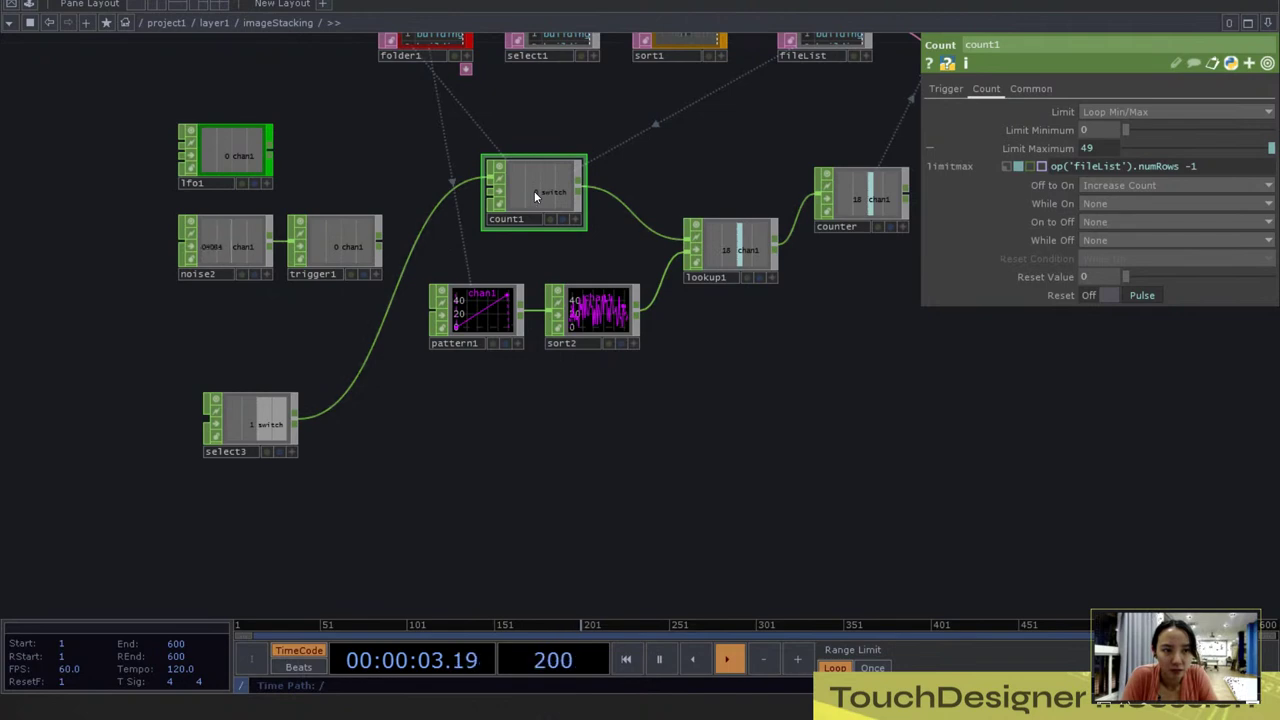
Step: Set imageStacking's count1 to None for Off to On and Increase Count for On to Off
drag(905, 435, 825, 490)
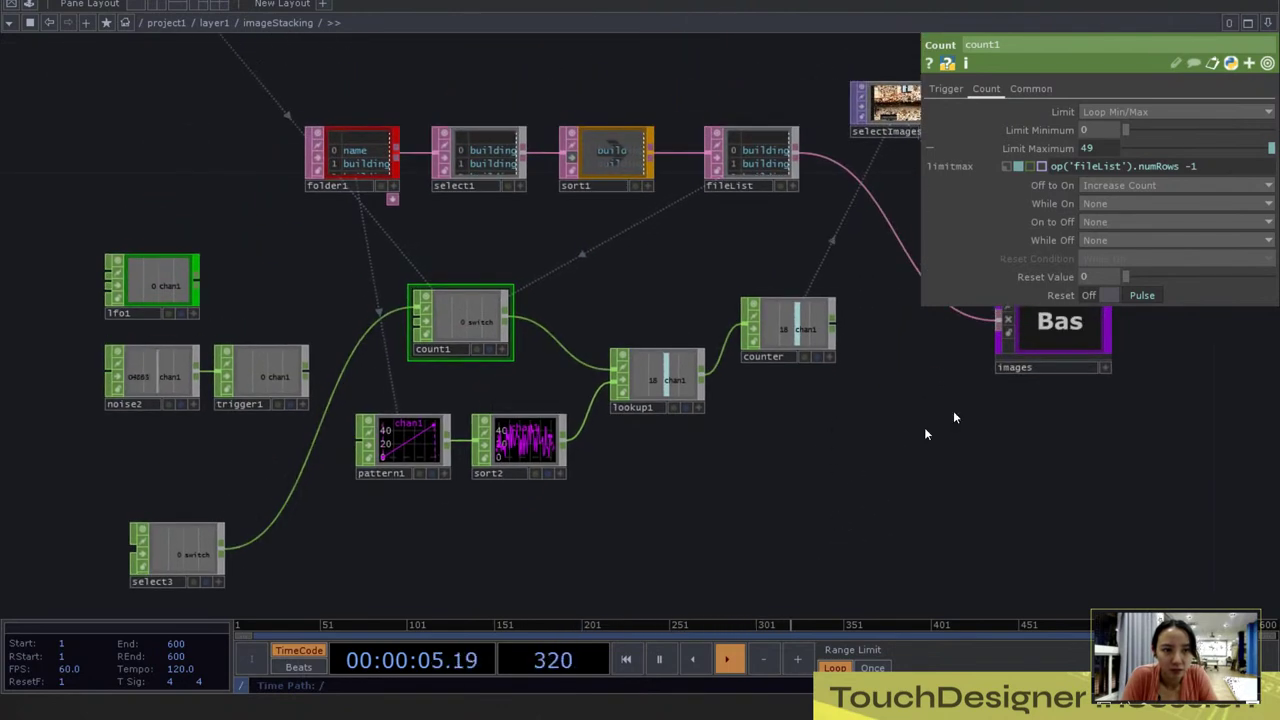
click(1168, 185)
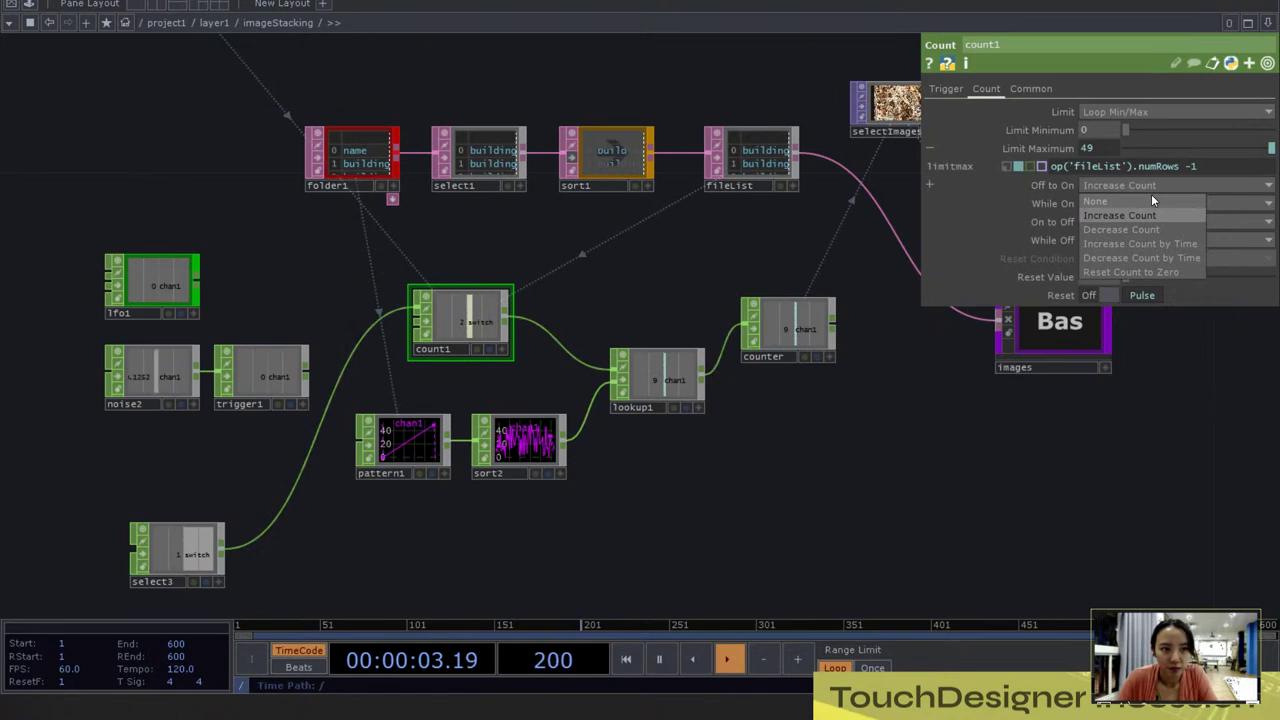
click(1151, 200)
click(1138, 221)
click(1136, 251)
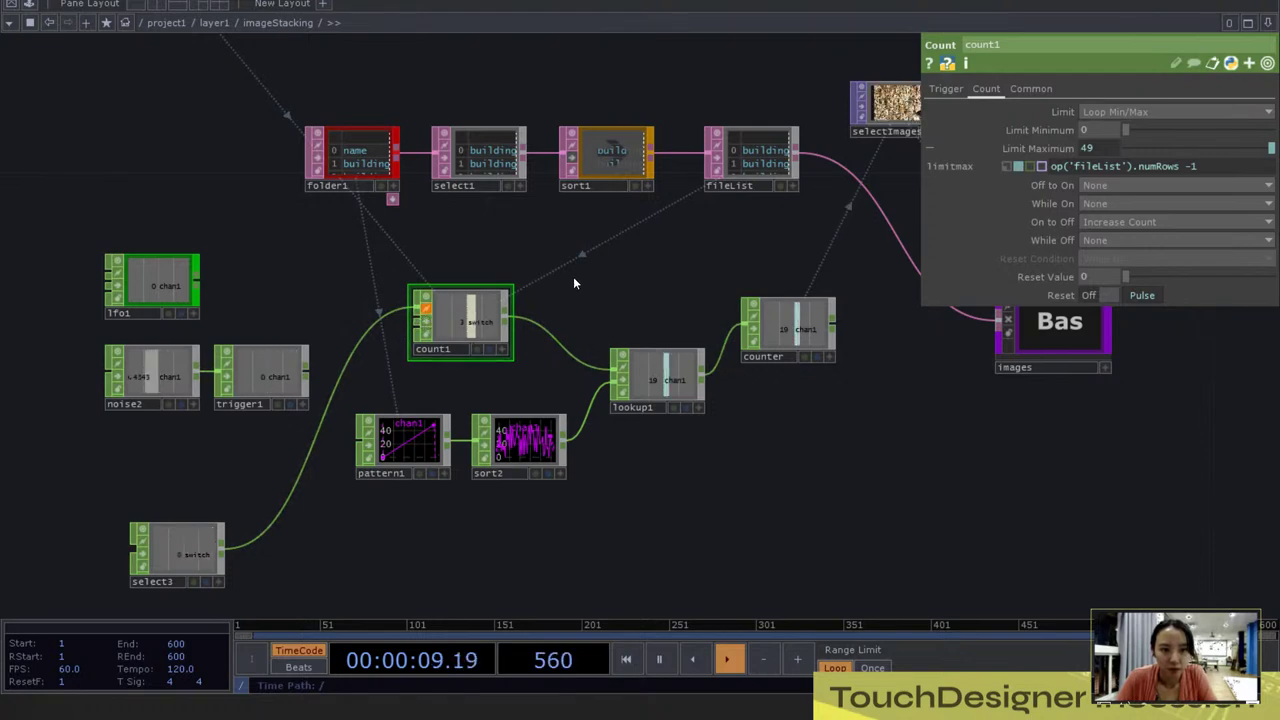
Step: In imageStacking1, set count1's On to Off to None and Off to On to Increase Count, then return to layer1
key(u)
scroll(475, 298, down, 2)
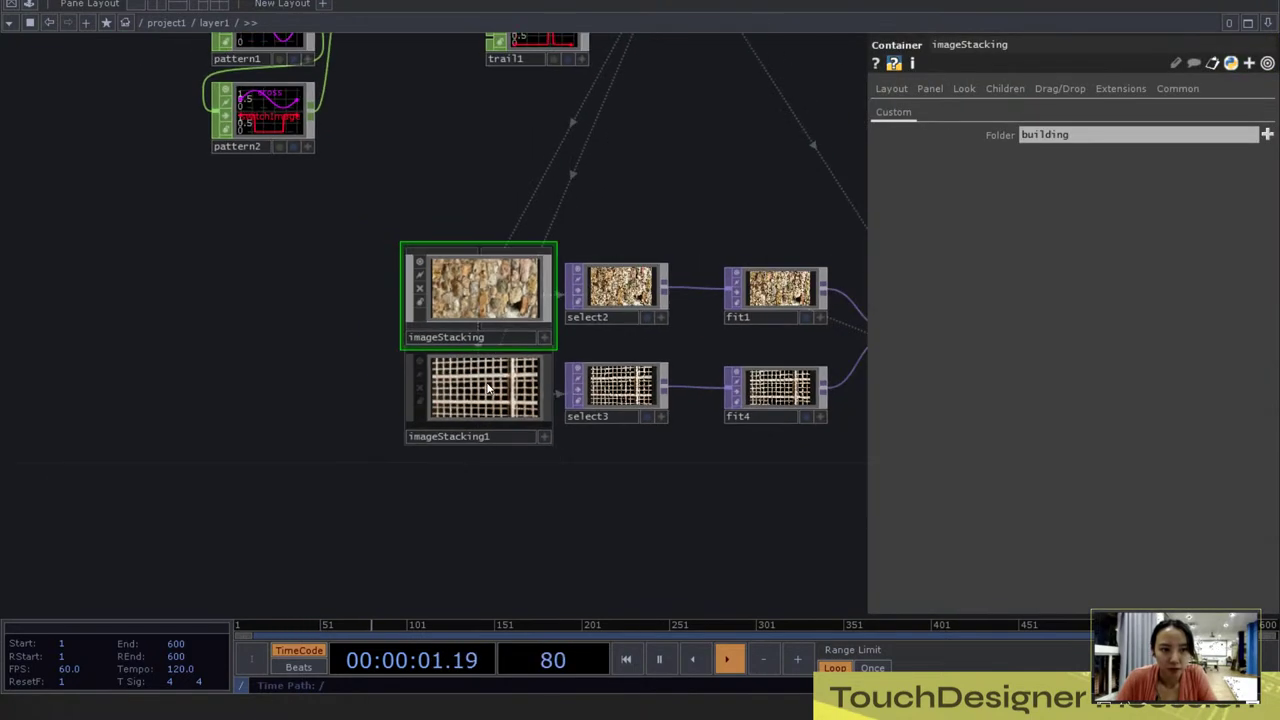
key(i)
scroll(480, 251, down, 3)
drag(418, 371, 449, 223)
scroll(588, 323, up, 2)
scroll(589, 323, up, 2)
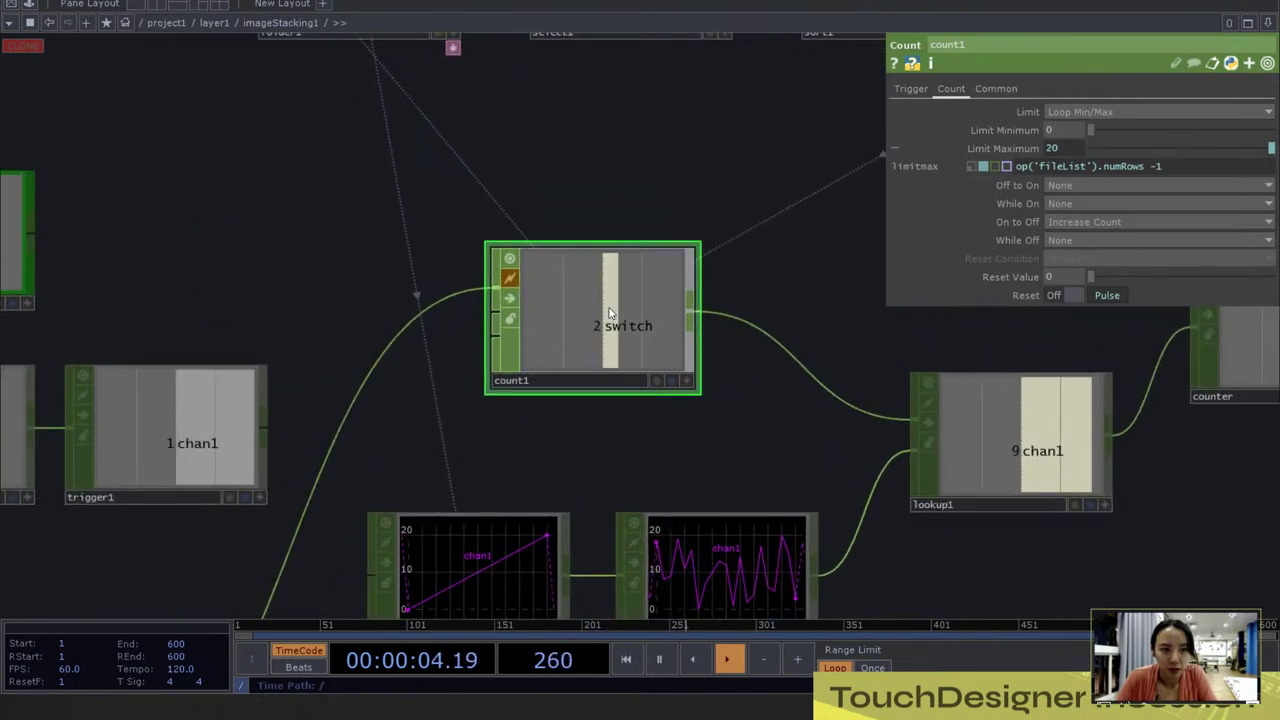
click(1064, 221)
click(1068, 239)
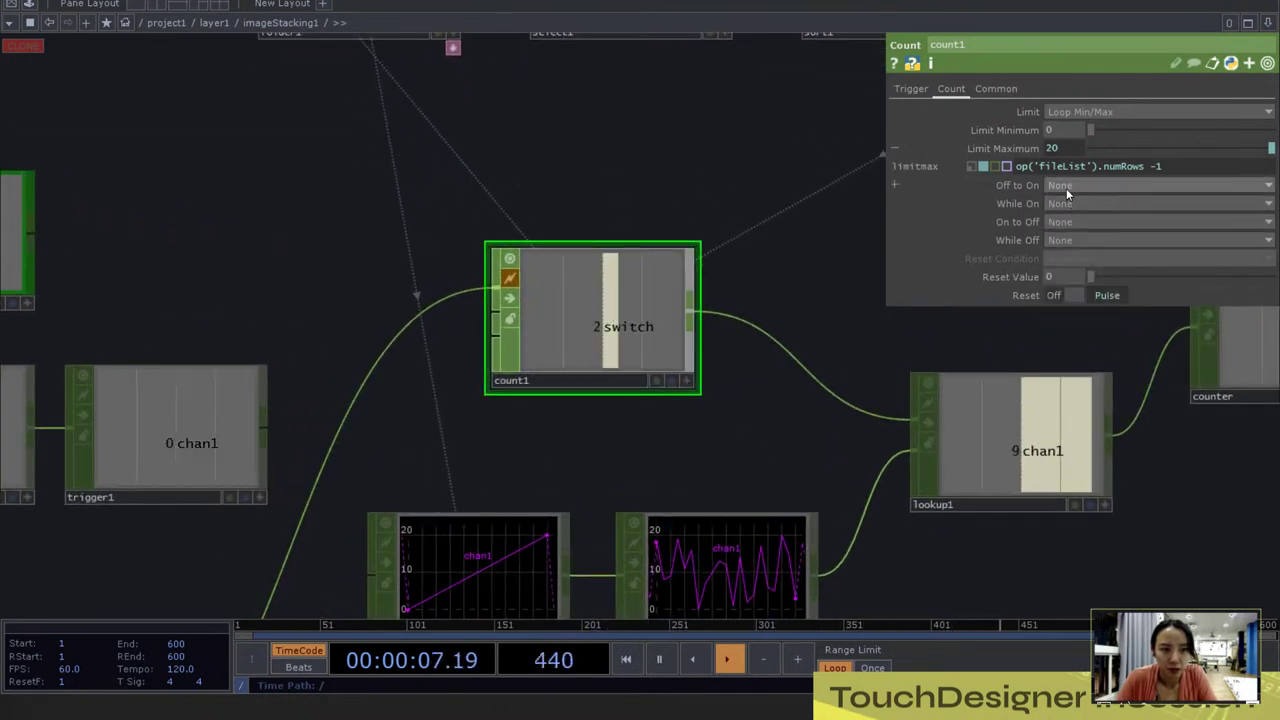
click(1066, 187)
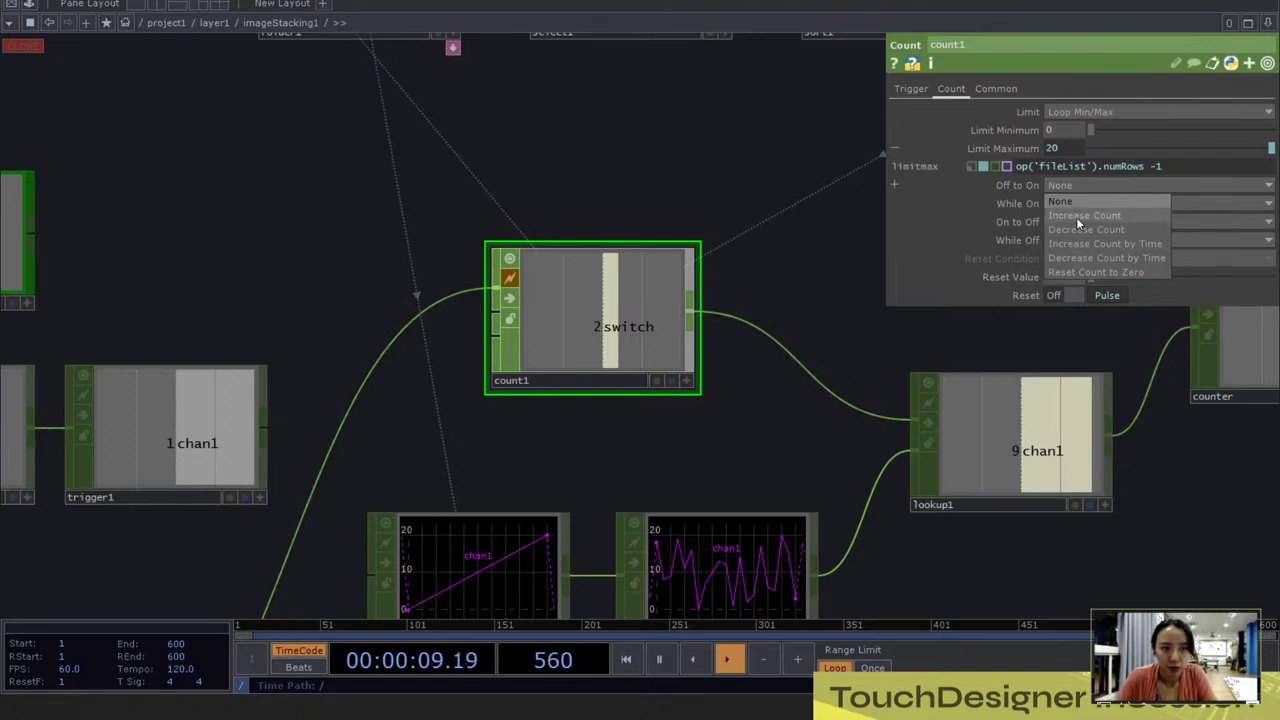
click(1089, 217)
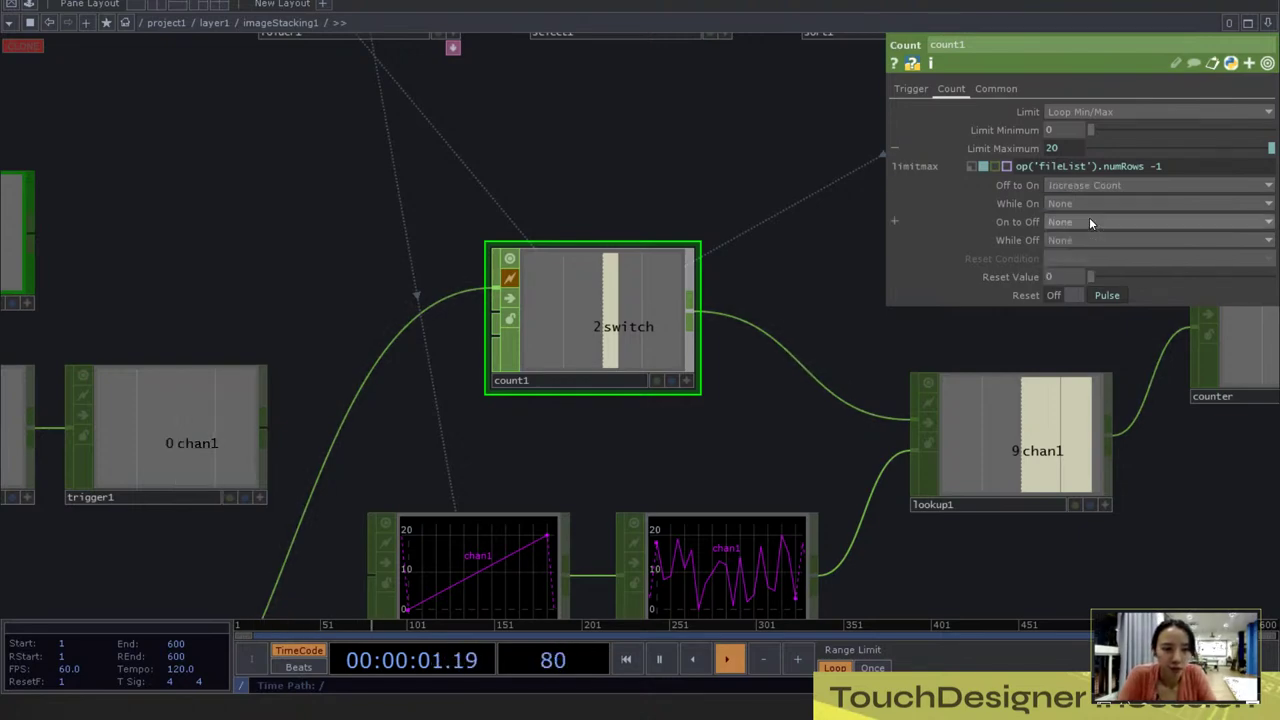
scroll(630, 407, down, 10)
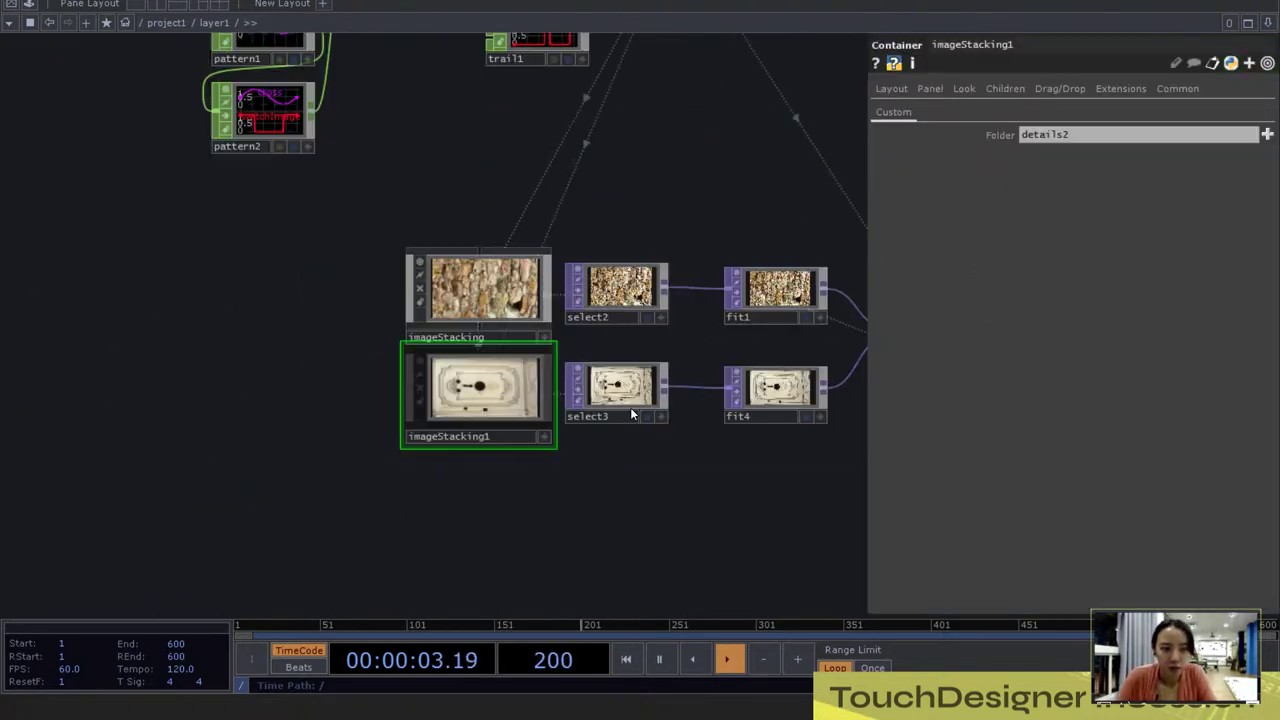
Step: Move select1, level1, over1 and the out operator farther right of displace1 to free space in layer1's network
drag(640, 486, 274, 469)
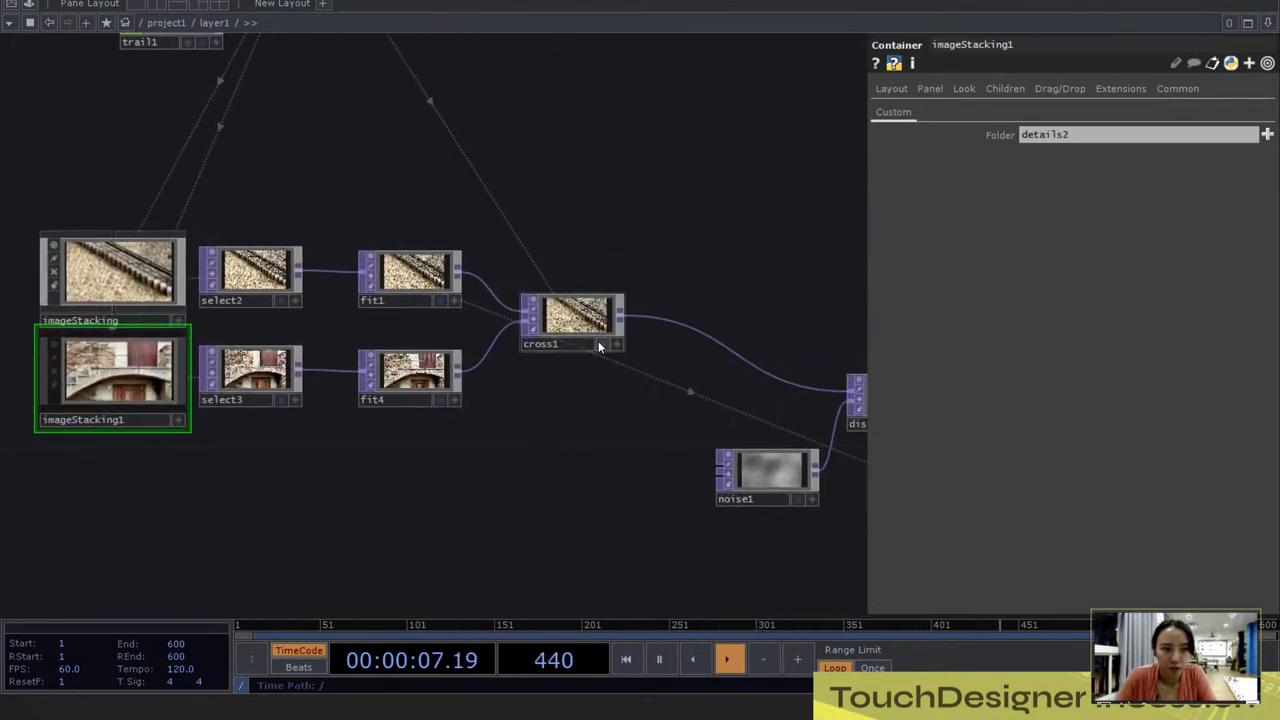
scroll(572, 400, up, 2)
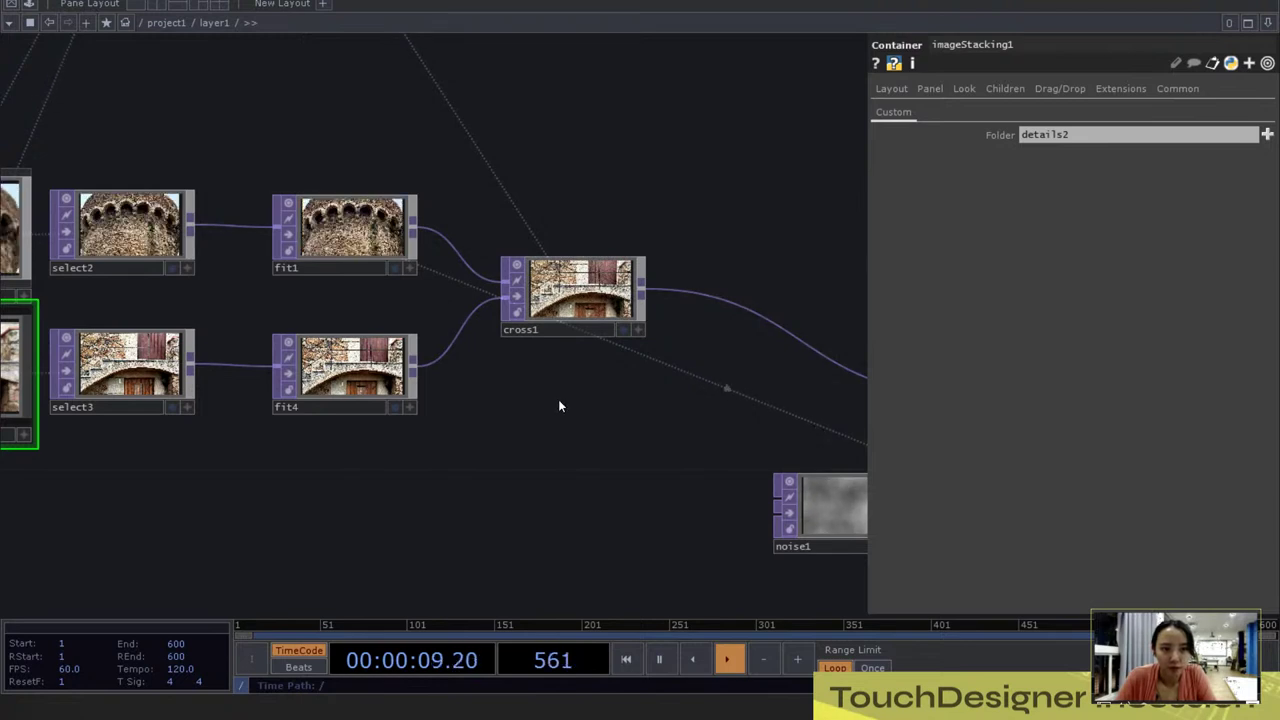
click(598, 289)
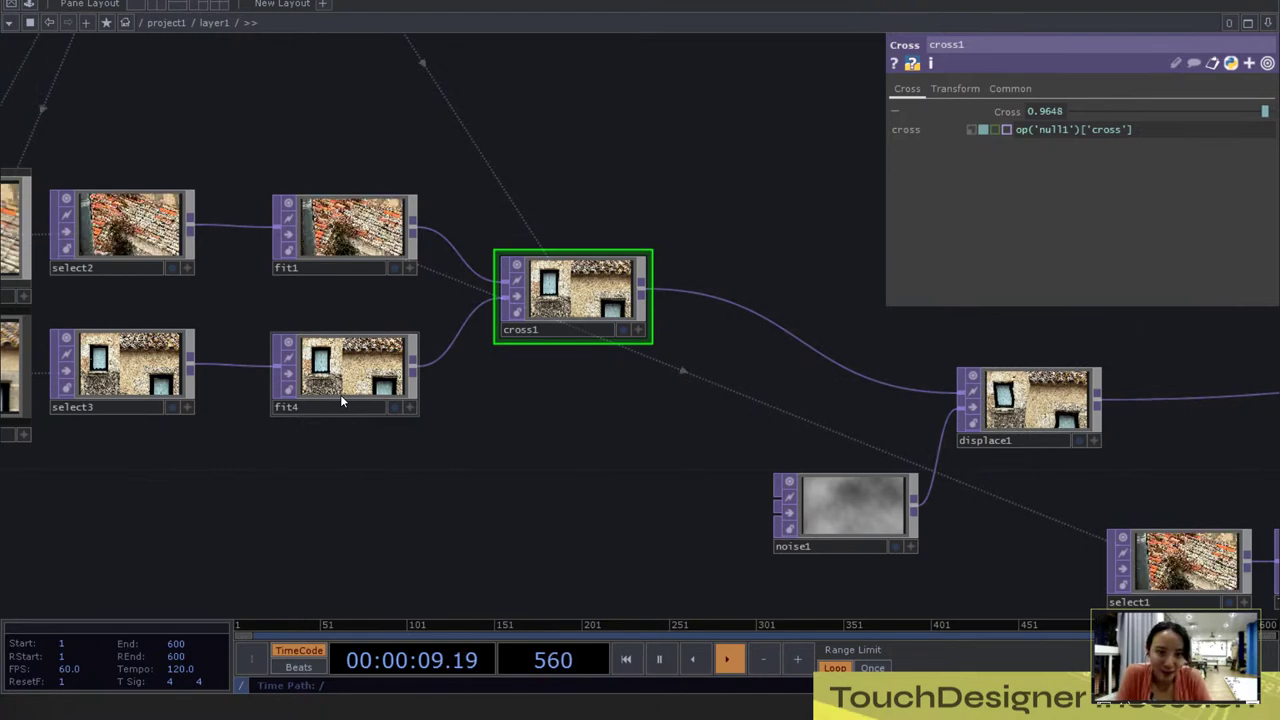
drag(660, 423, 340, 260)
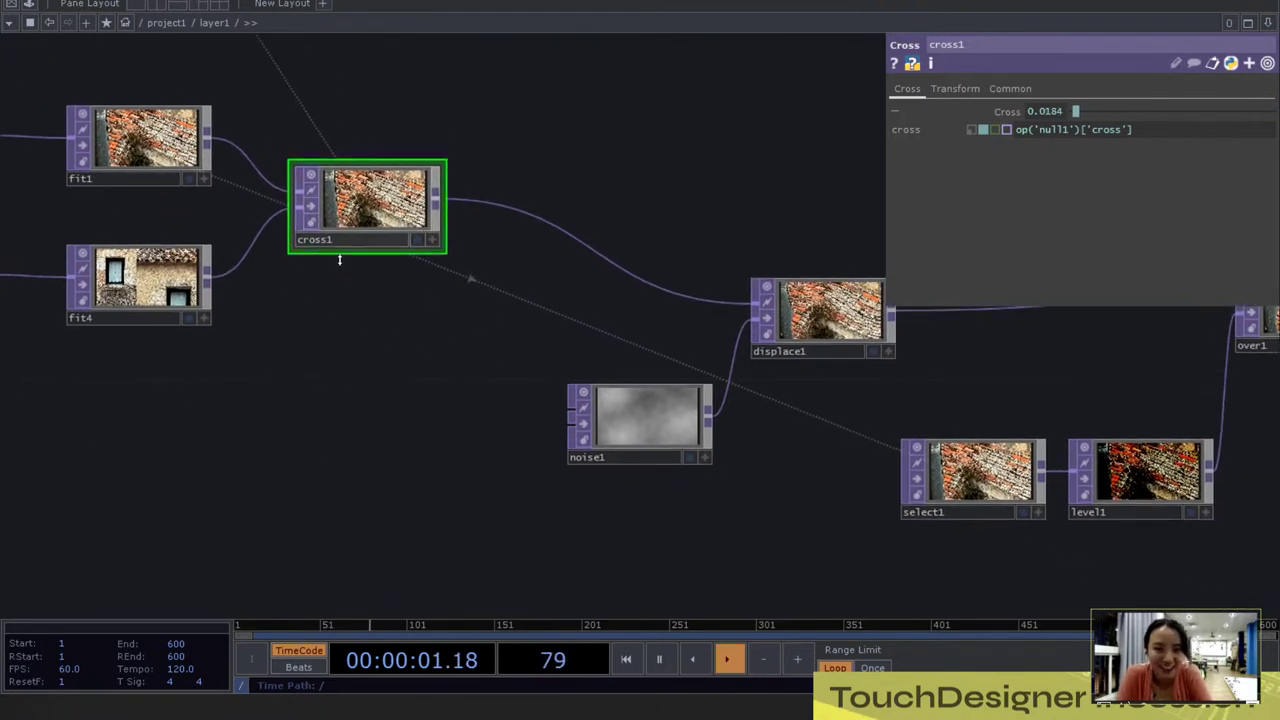
scroll(654, 405, down, 5)
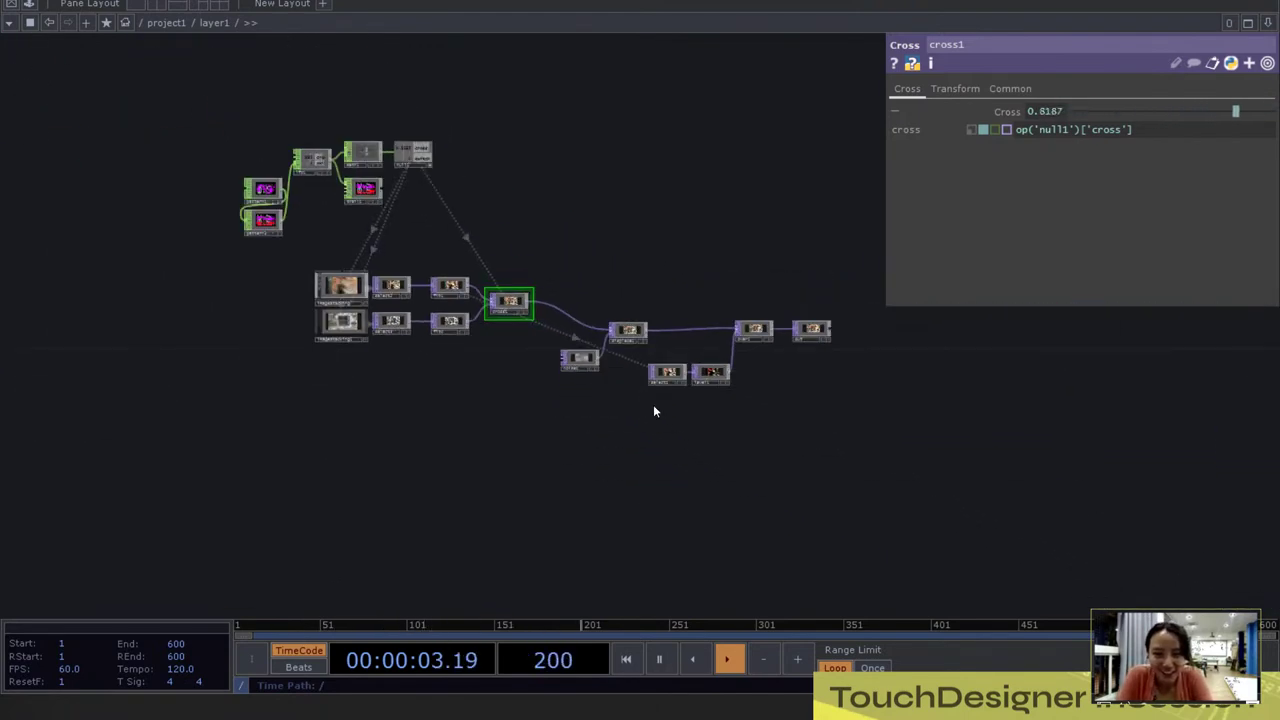
drag(746, 470, 456, 501)
right_drag(633, 479, 398, 285)
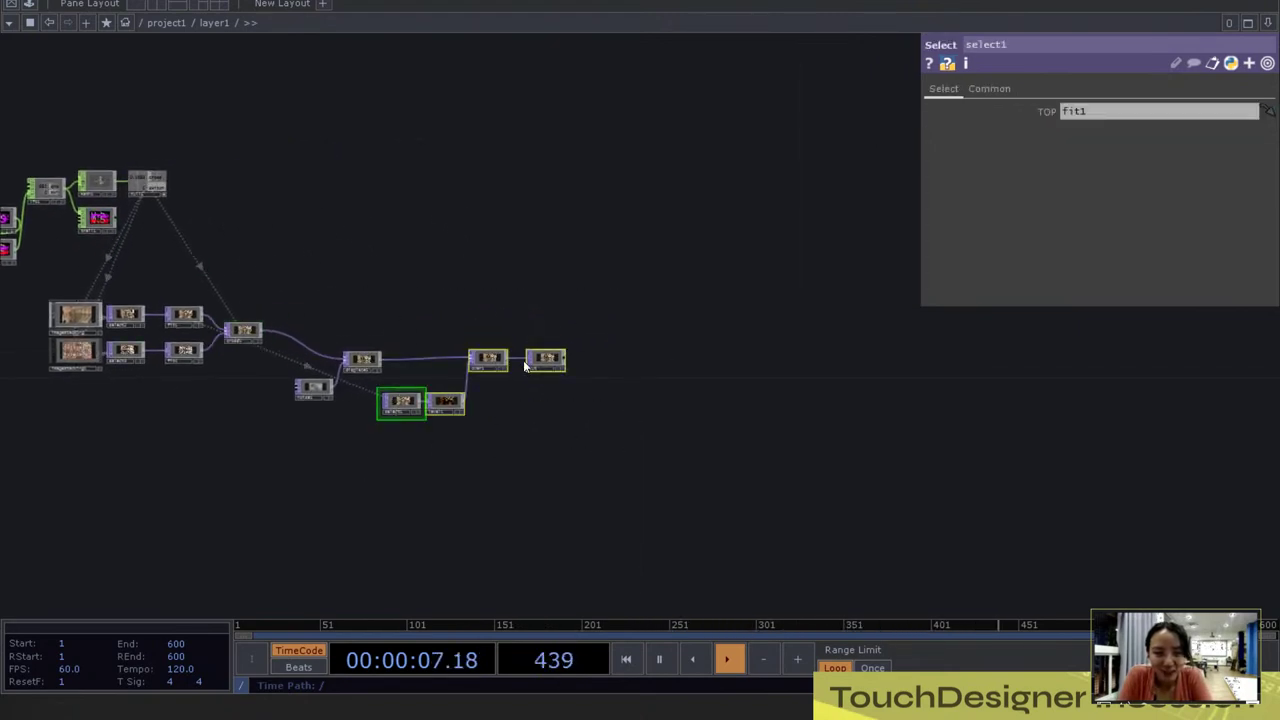
drag(524, 366, 694, 368)
Step: Move displace1 and noise1 together farther from cross1, placing displace1 level with cross1
click(352, 348)
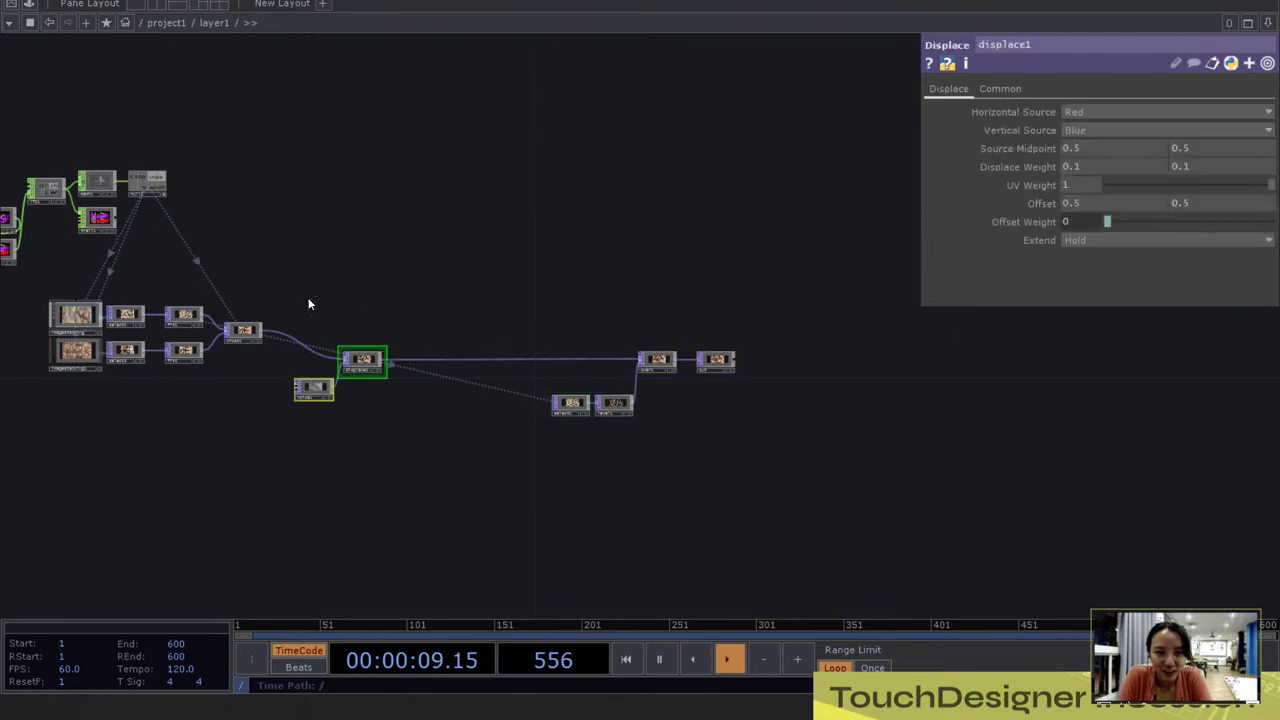
drag(381, 369, 428, 338)
click(505, 300)
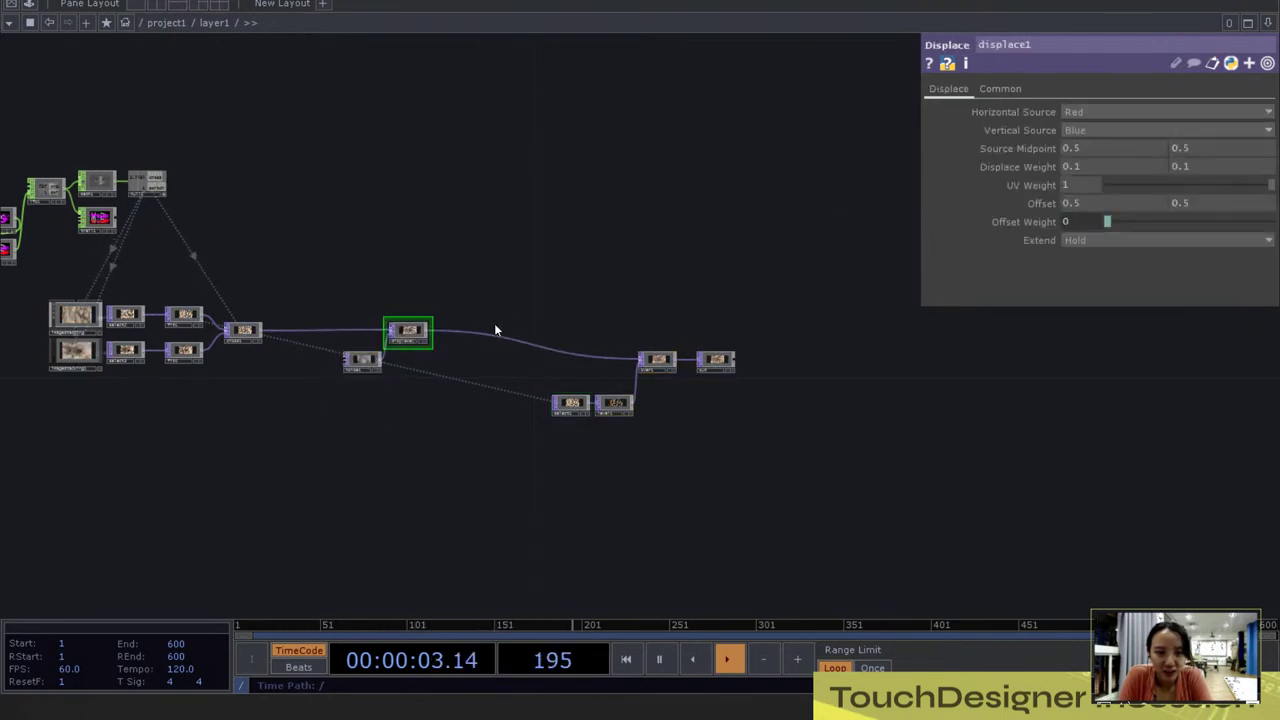
Step: Examine displace1's output while the images crossfade and switch
scroll(526, 289, up, 5)
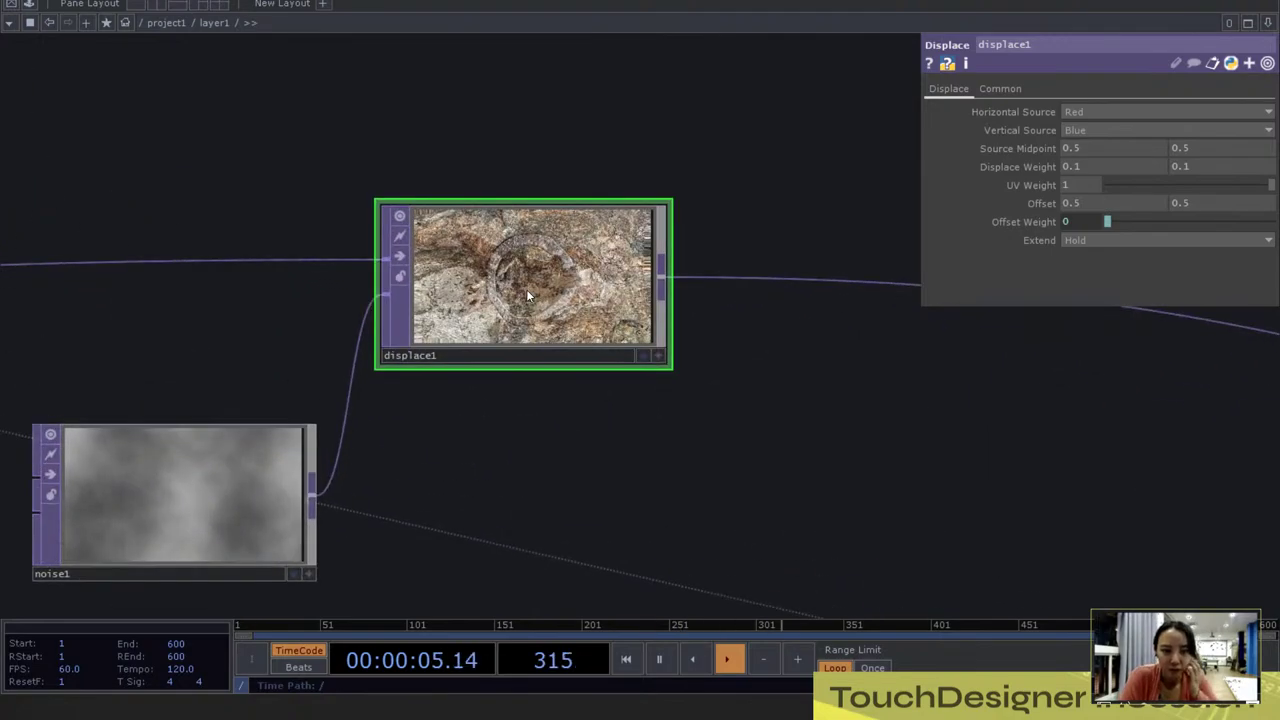
scroll(526, 289, up, 2)
scroll(560, 295, down, 5)
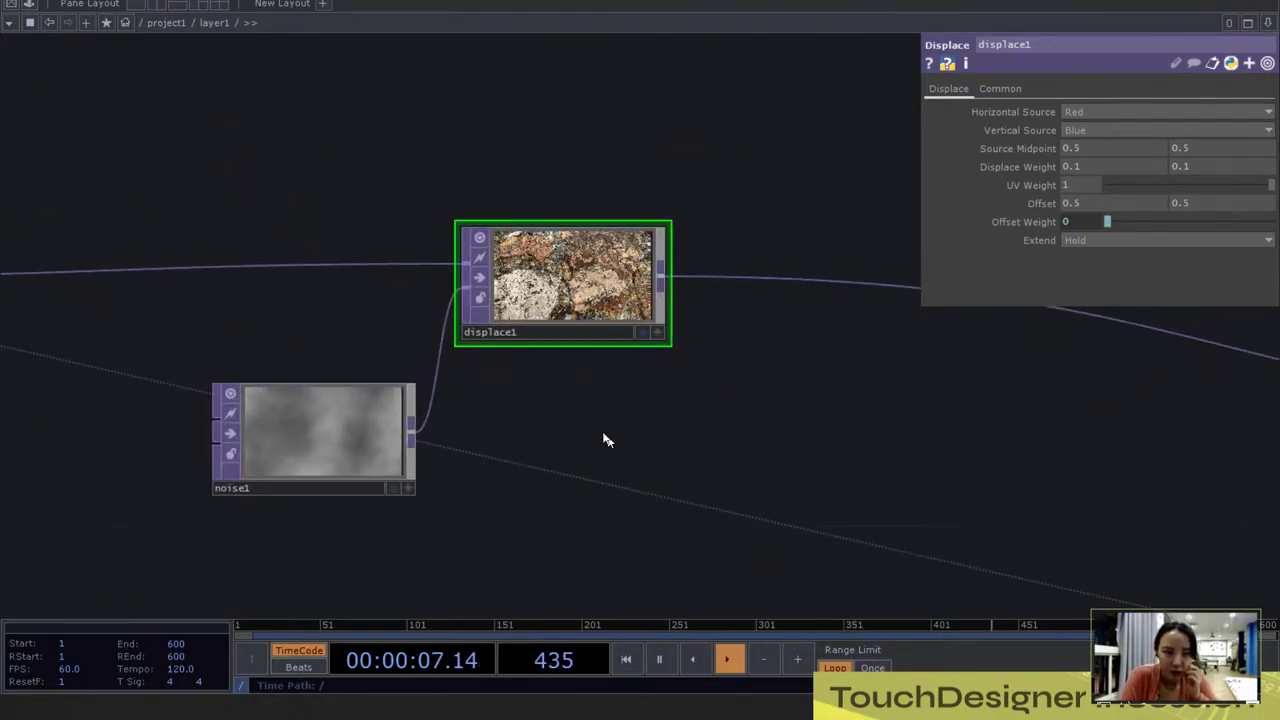
scroll(584, 285, up, 7)
scroll(584, 285, down, 8)
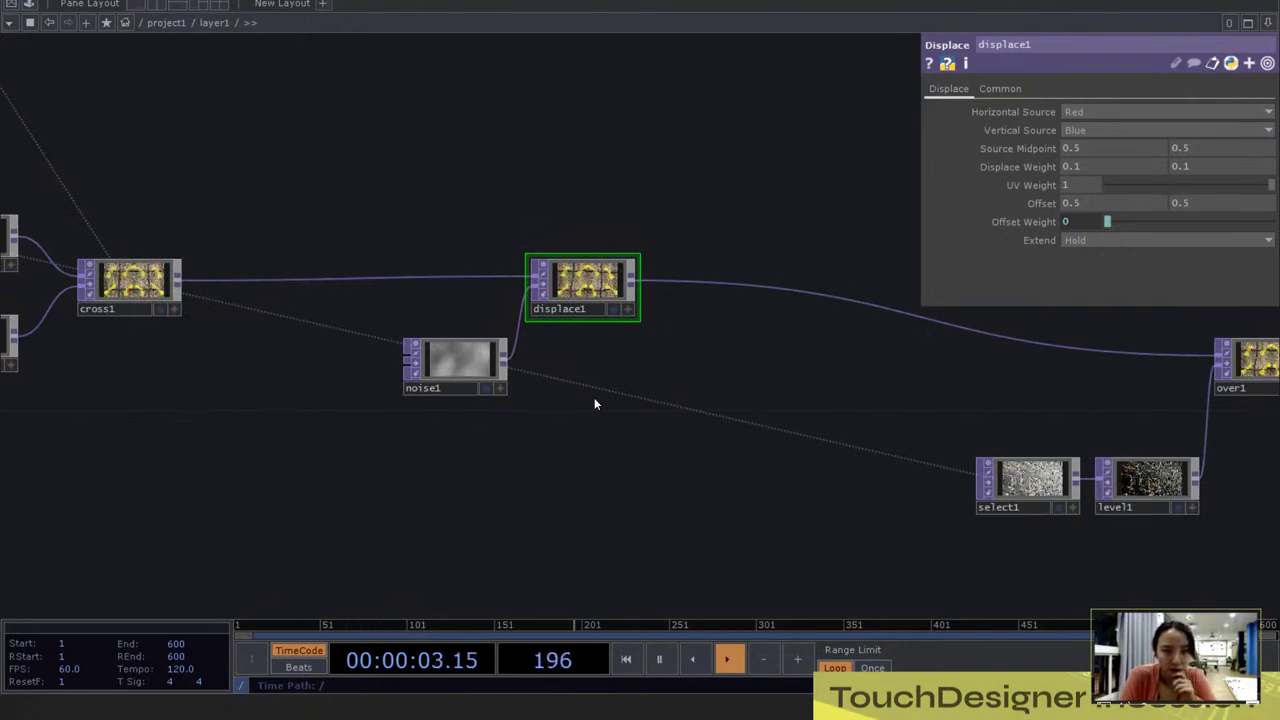
scroll(545, 288, up, 8)
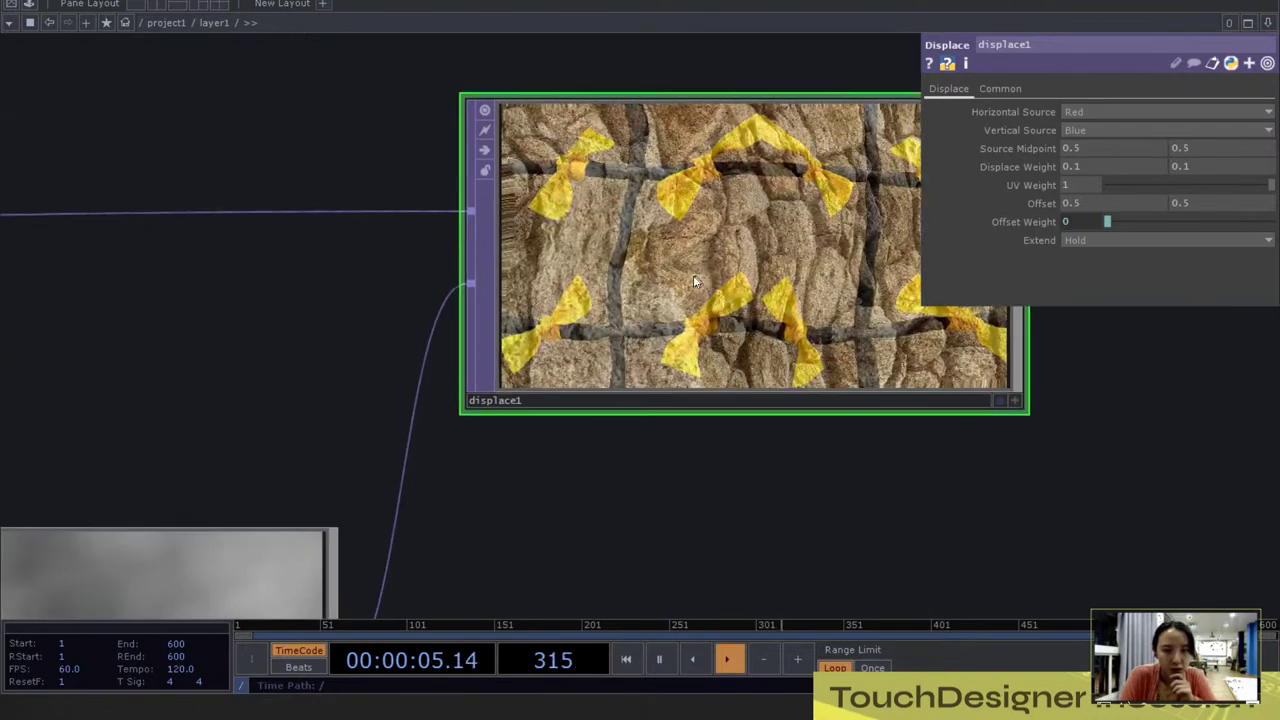
drag(737, 450, 672, 412)
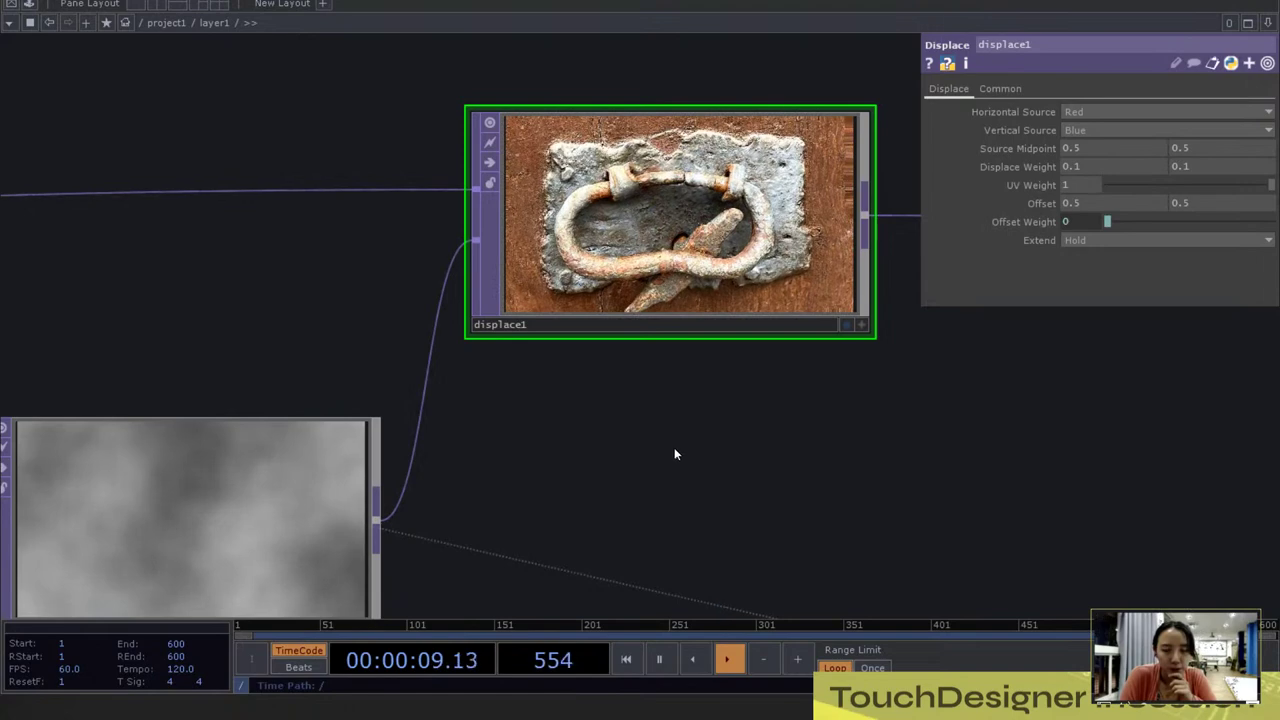
scroll(674, 451, down, 5)
Step: Insert a Feedback TOP on the wire between cross1 and displace1
drag(775, 473, 746, 477)
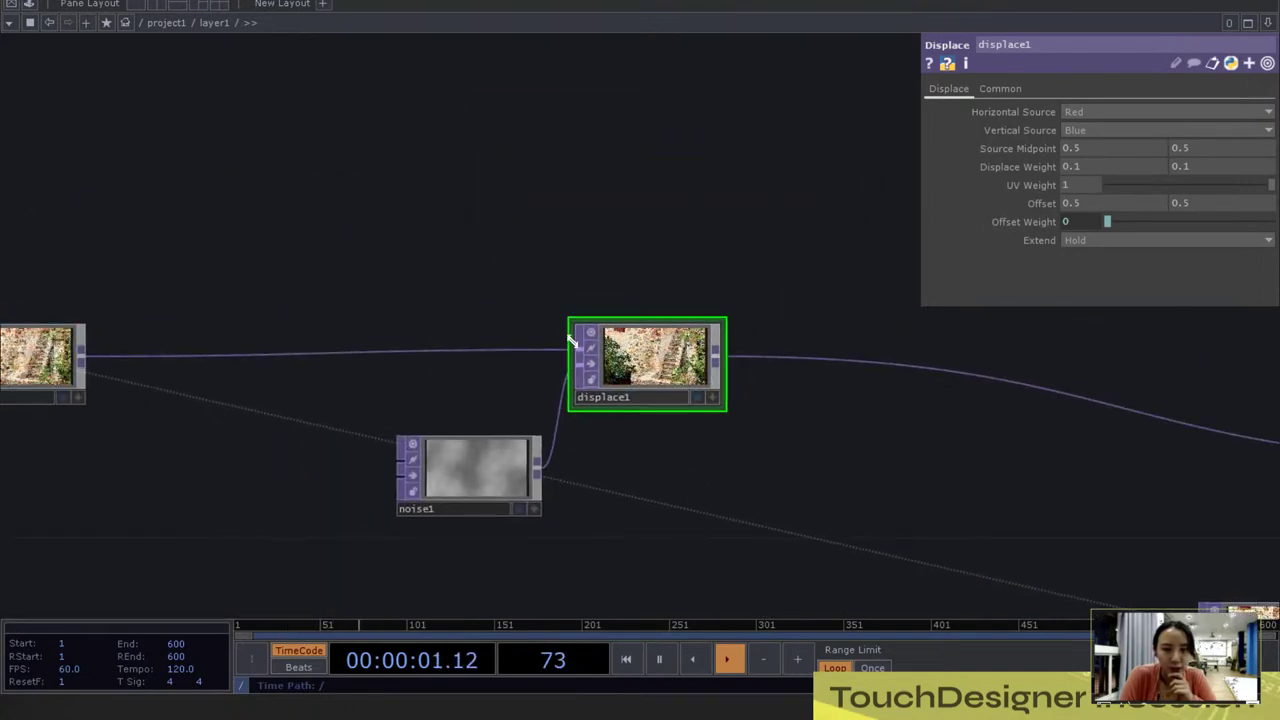
key(Tab)
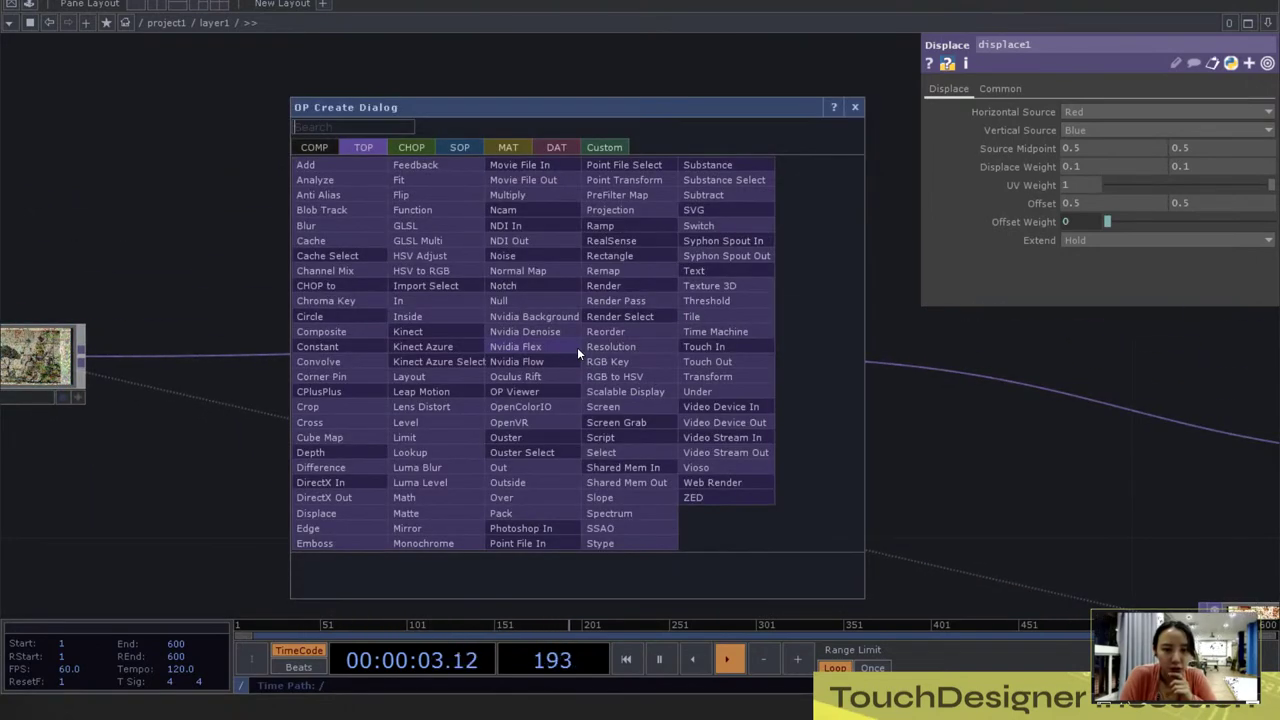
click(505, 164)
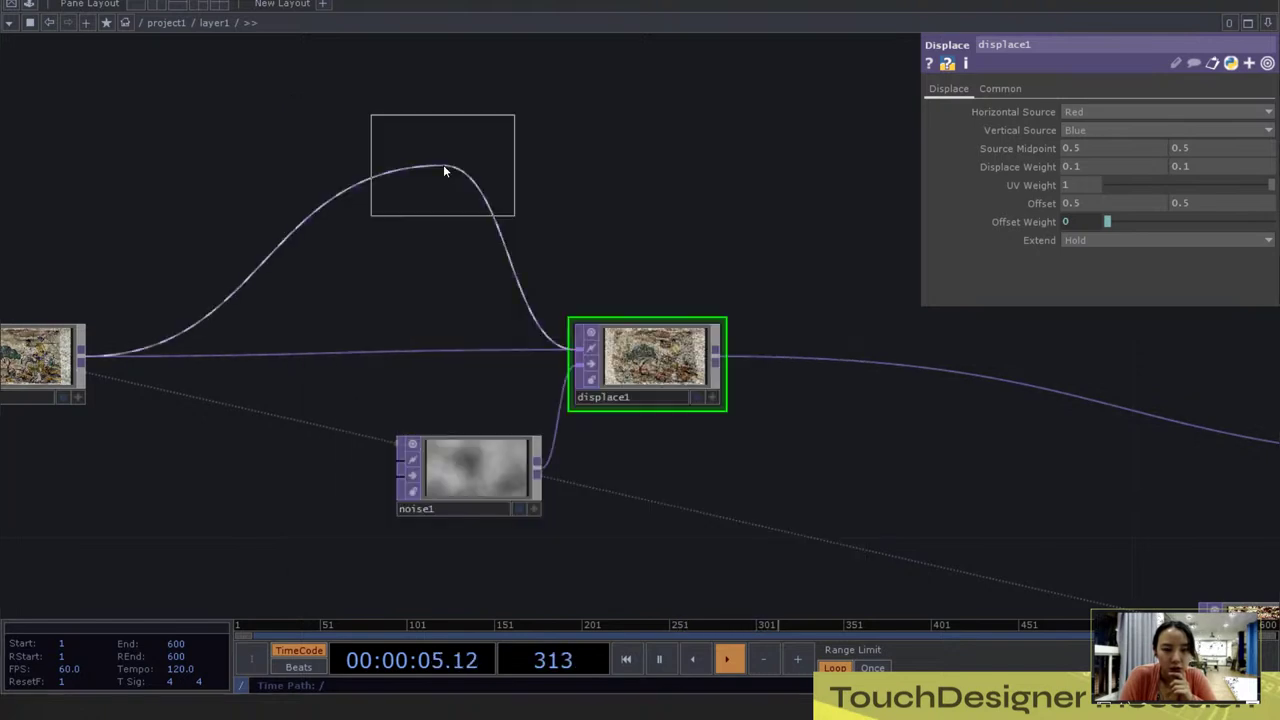
click(426, 222)
Step: Insert a Null TOP between displace1 and over1 and assign it as feedback1's Target TOP
drag(828, 454, 649, 373)
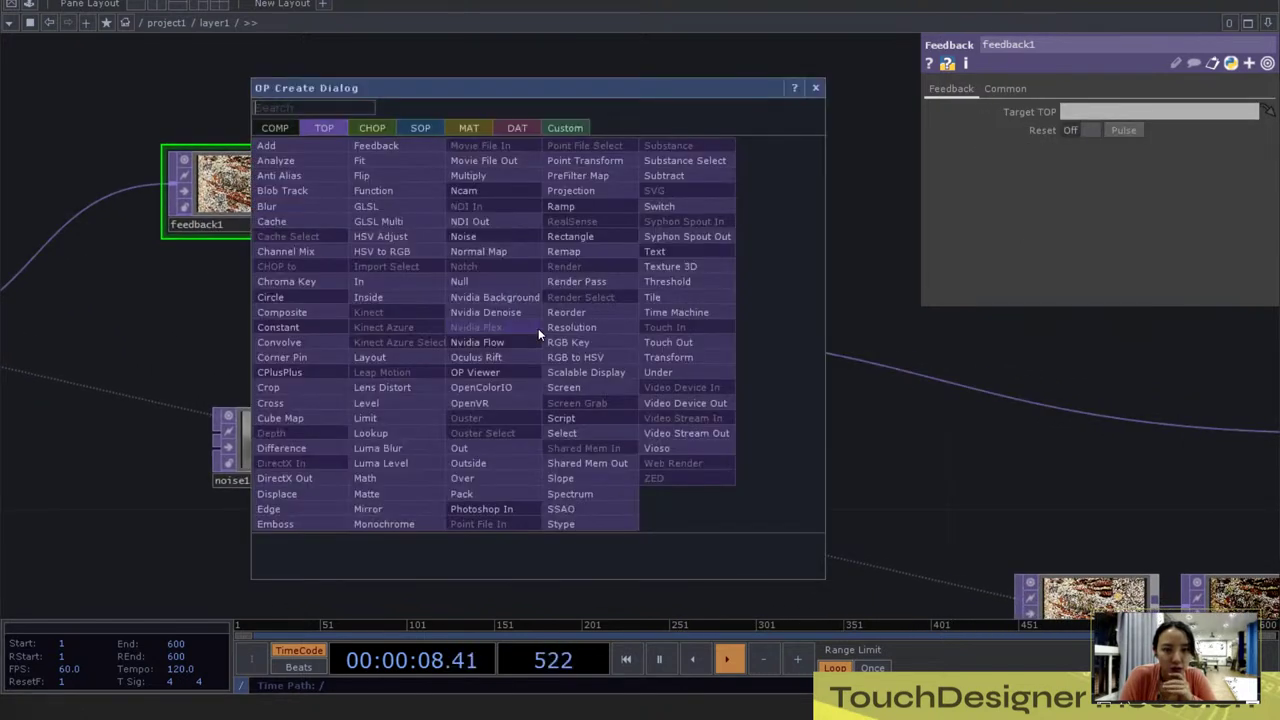
click(503, 279)
click(731, 208)
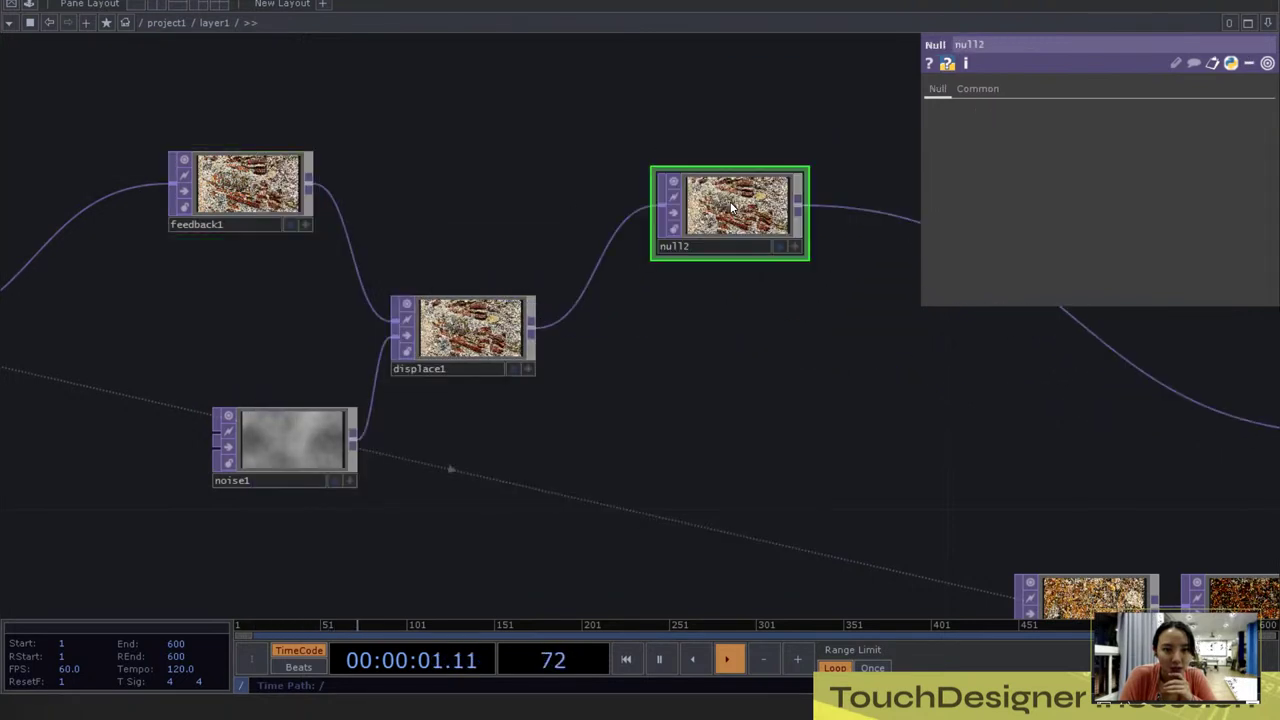
drag(716, 222, 230, 182)
drag(698, 373, 762, 360)
drag(615, 415, 739, 409)
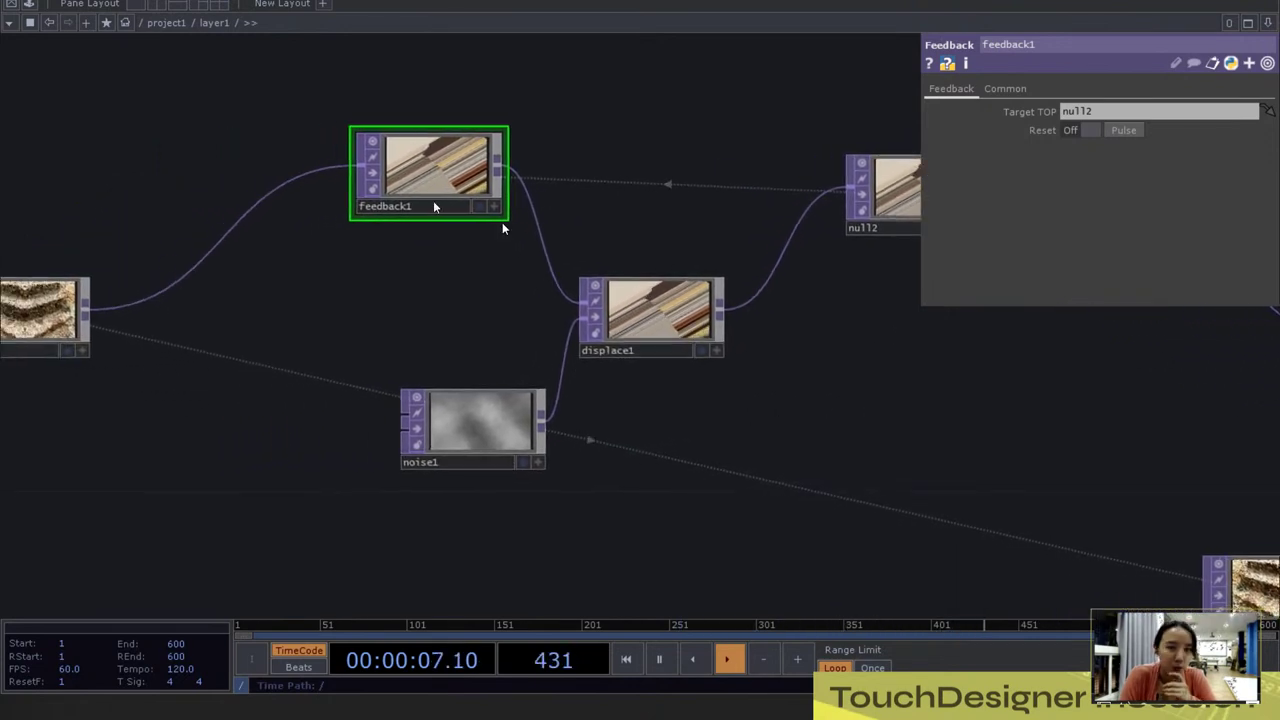
Step: Move feedback1 away from displace1 and insert a Cross TOP between feedback1 and displace1
drag(441, 175, 330, 187)
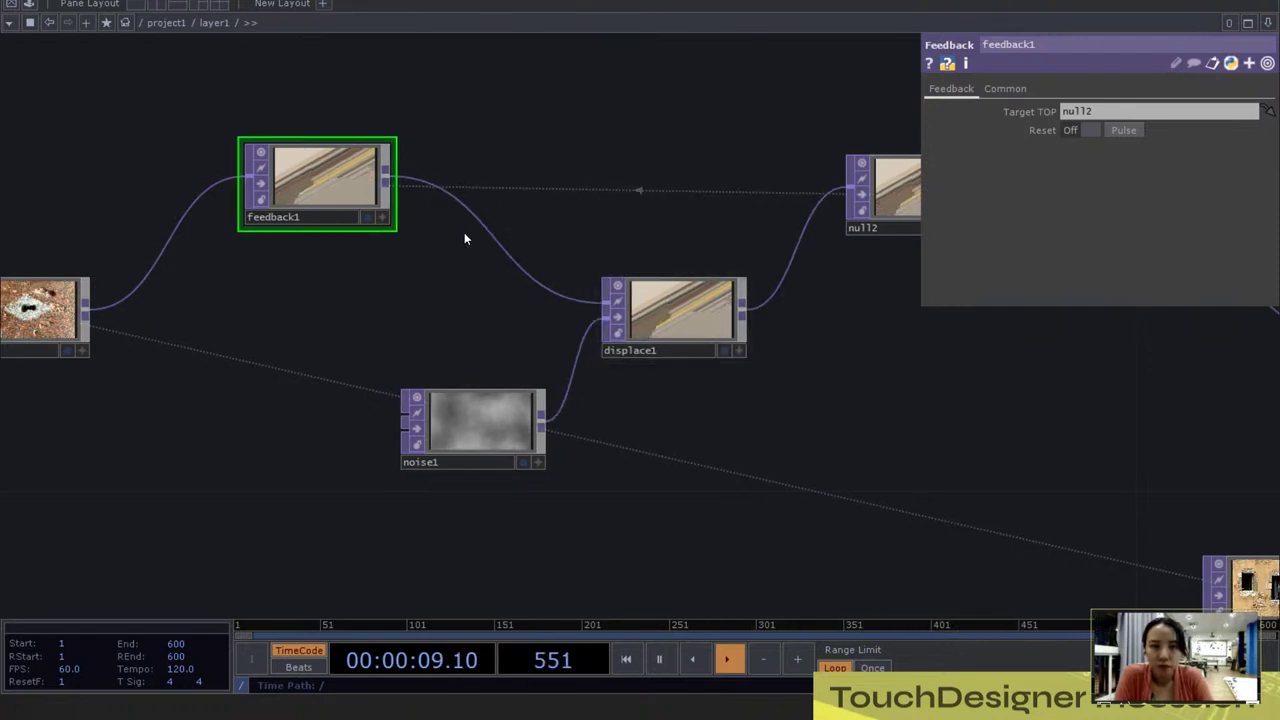
right_click(395, 176)
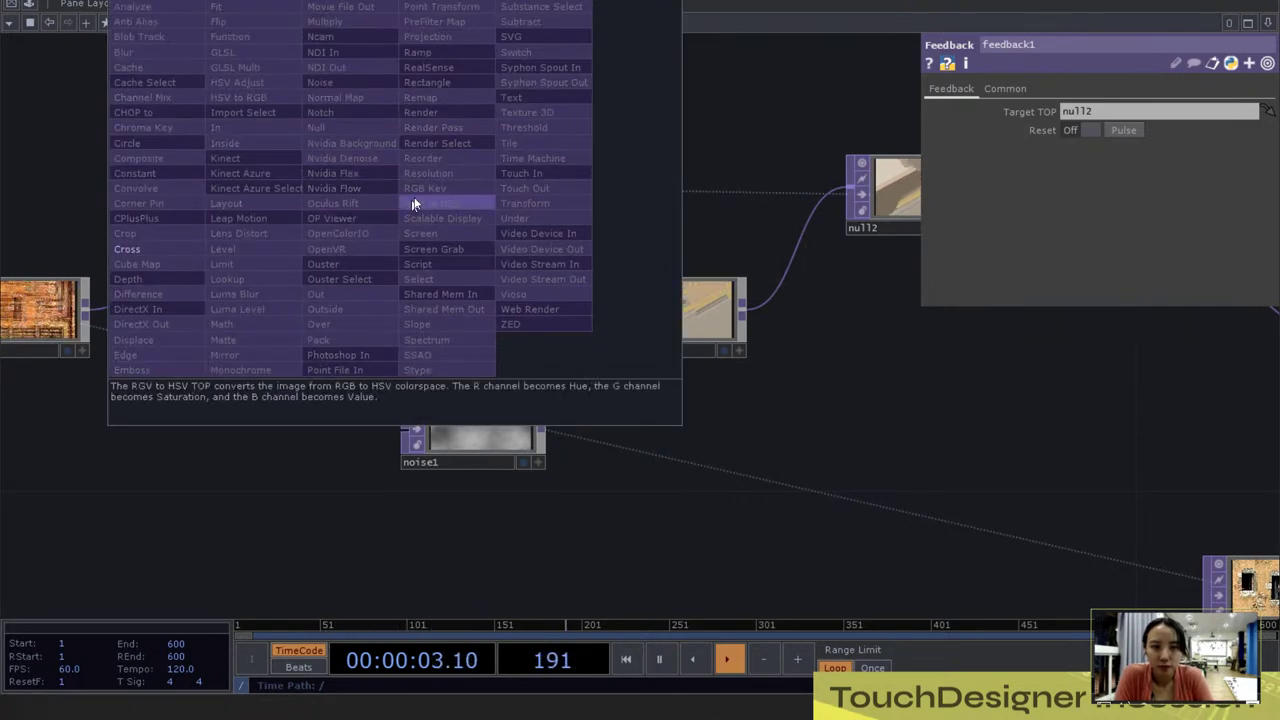
click(153, 249)
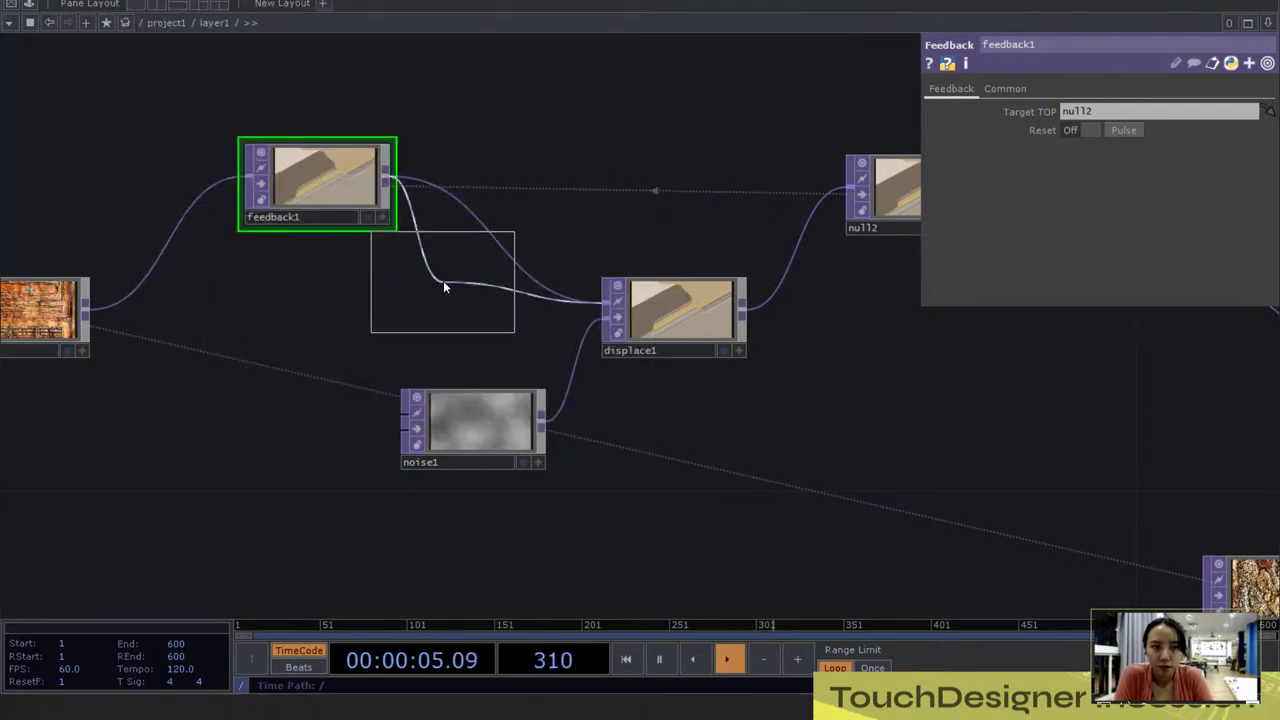
click(484, 284)
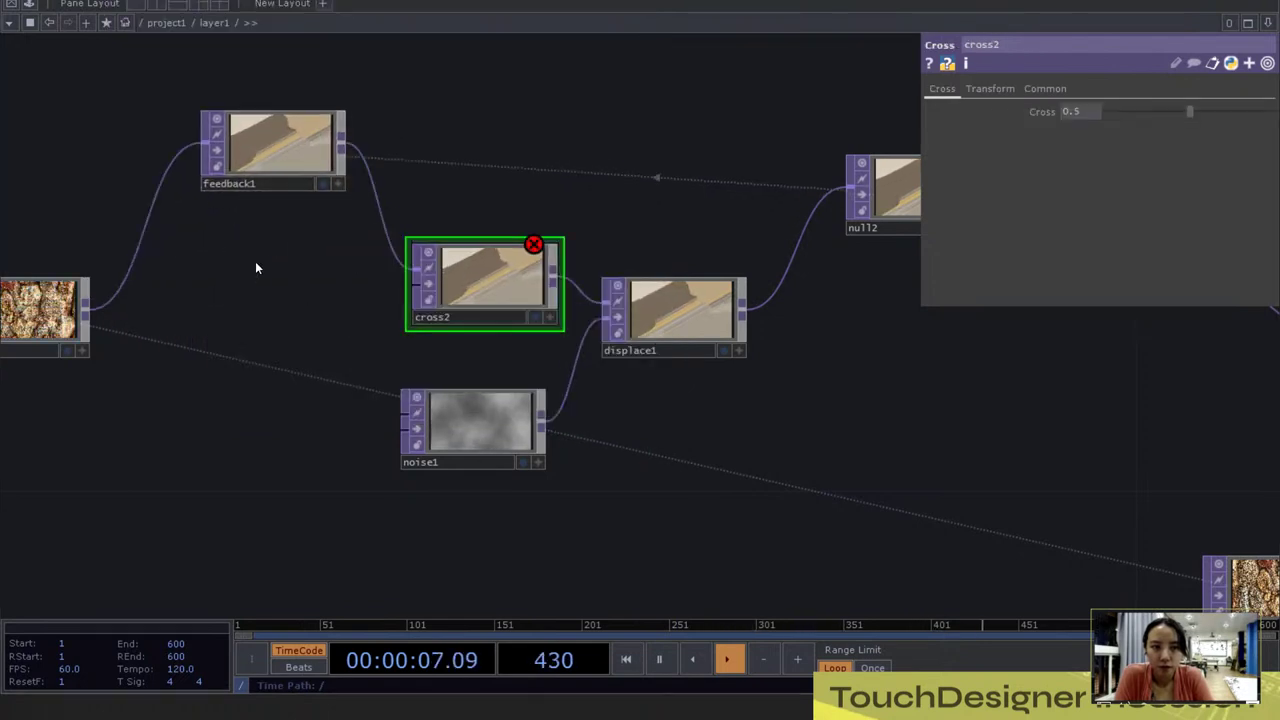
Step: Connect cross1 to the second input of cross2 and set cross2's Cross value to 0.02
drag(256, 262, 312, 245)
drag(147, 288, 478, 268)
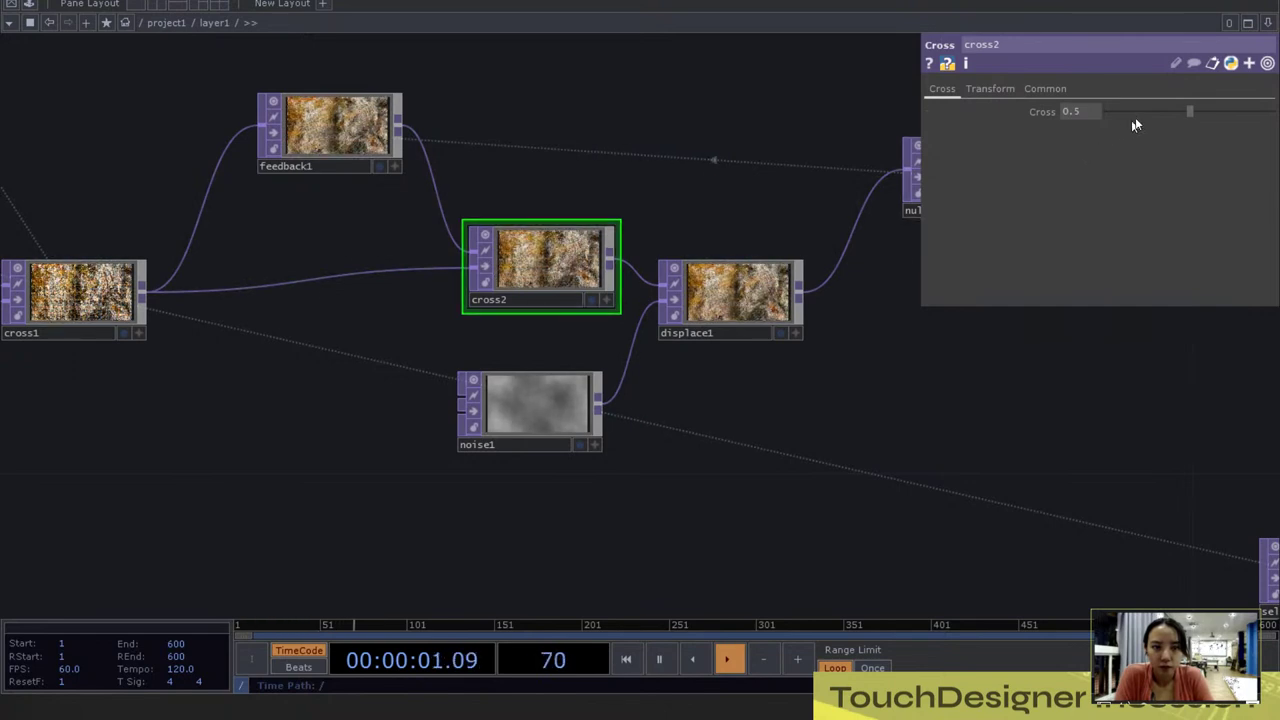
drag(1196, 108, 1112, 136)
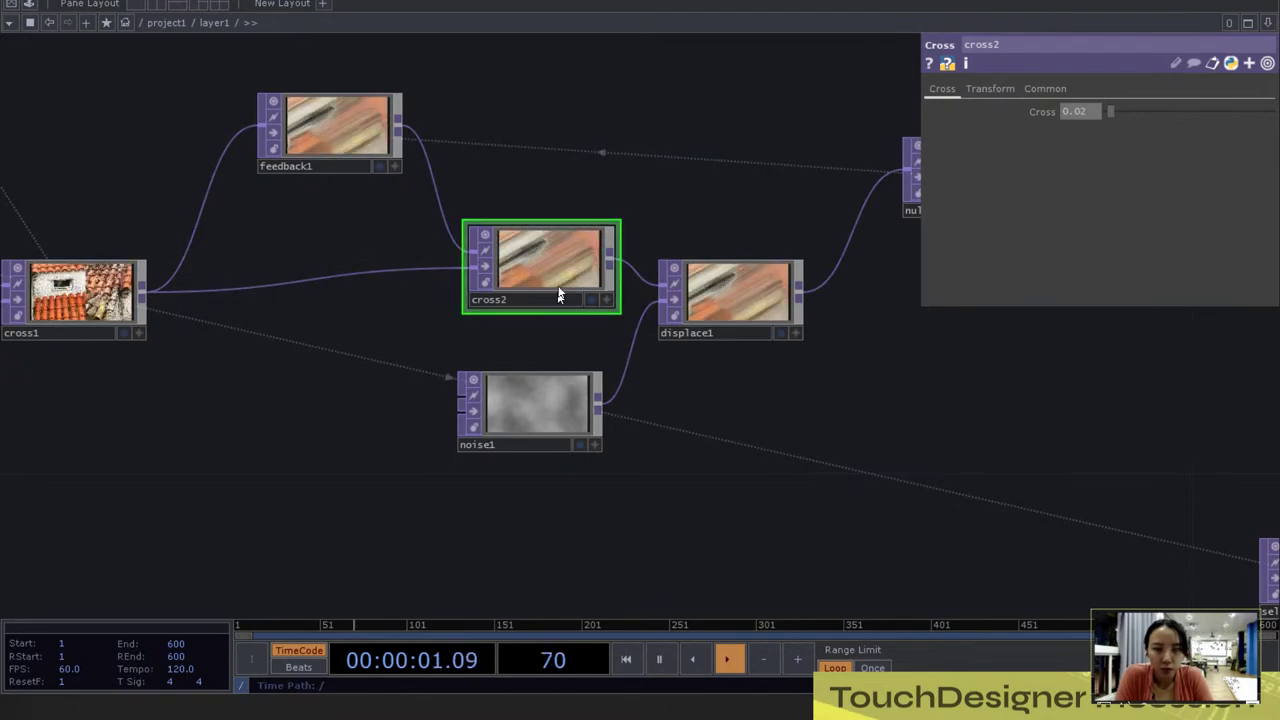
scroll(560, 285, up, 5)
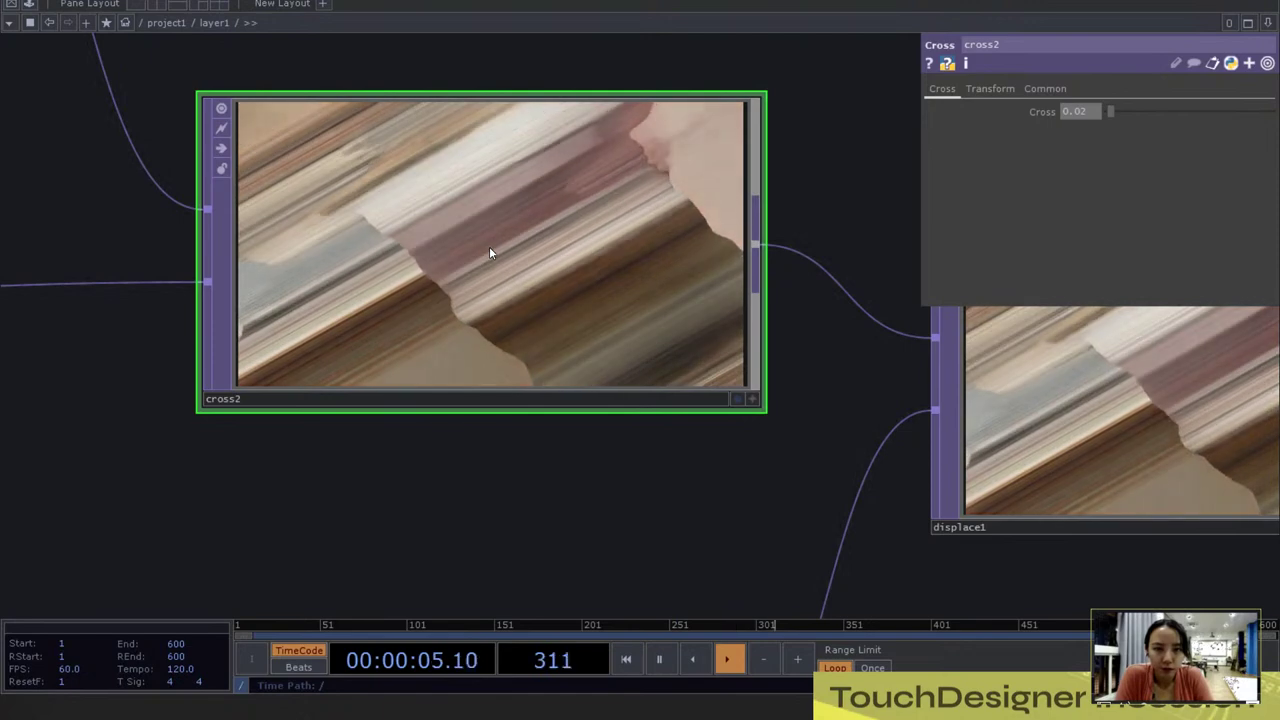
scroll(493, 252, down, 5)
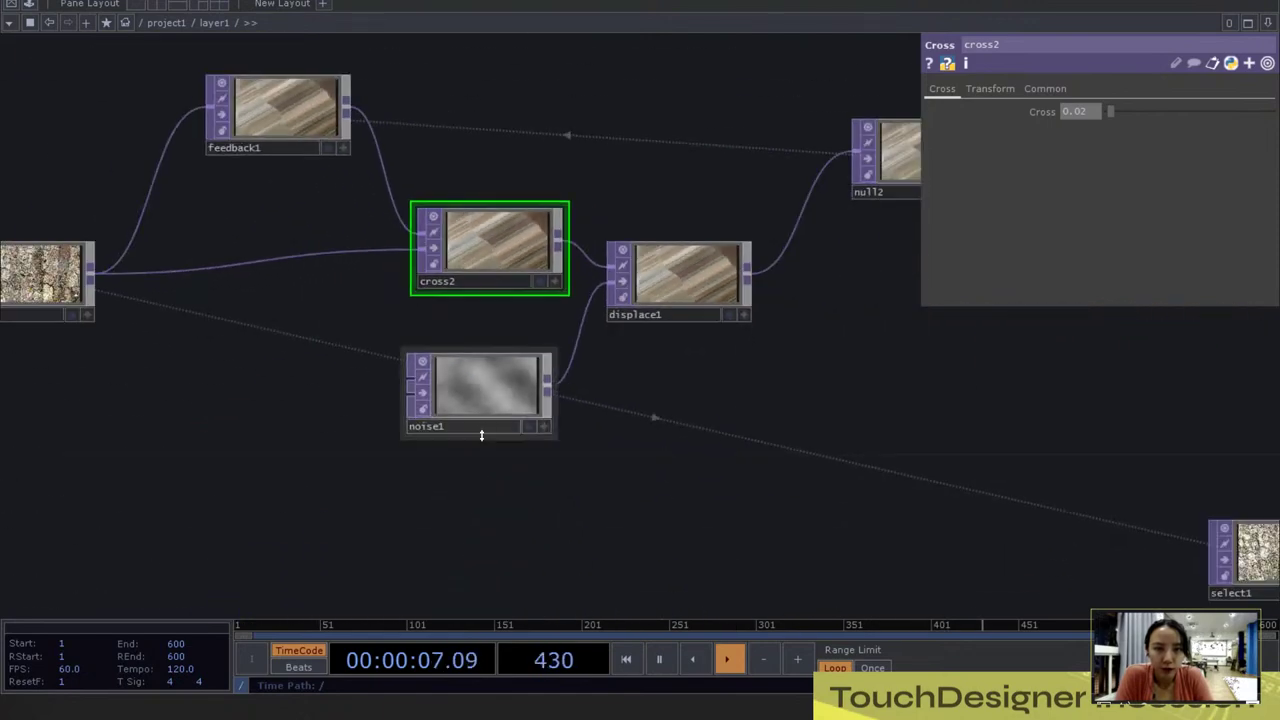
Step: Set noise1's Amplitude to 0.001
click(496, 393)
scroll(688, 367, up, 5)
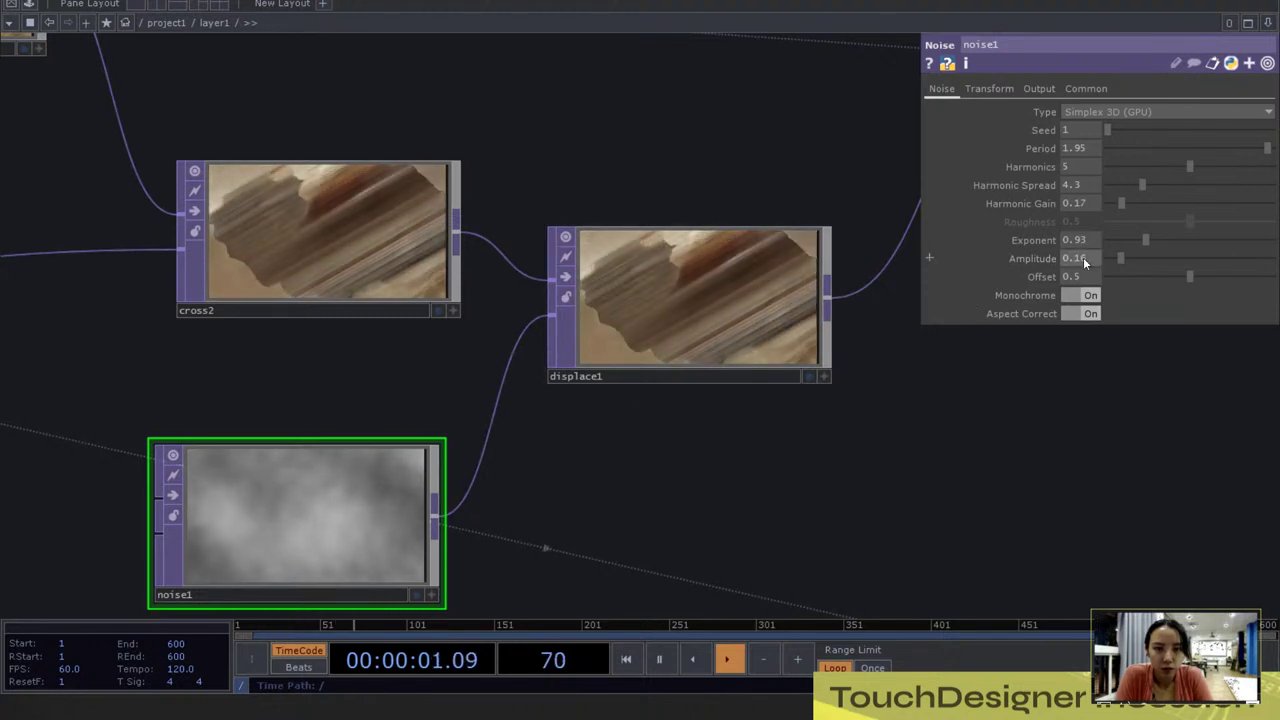
click(1076, 262)
text(0.00)
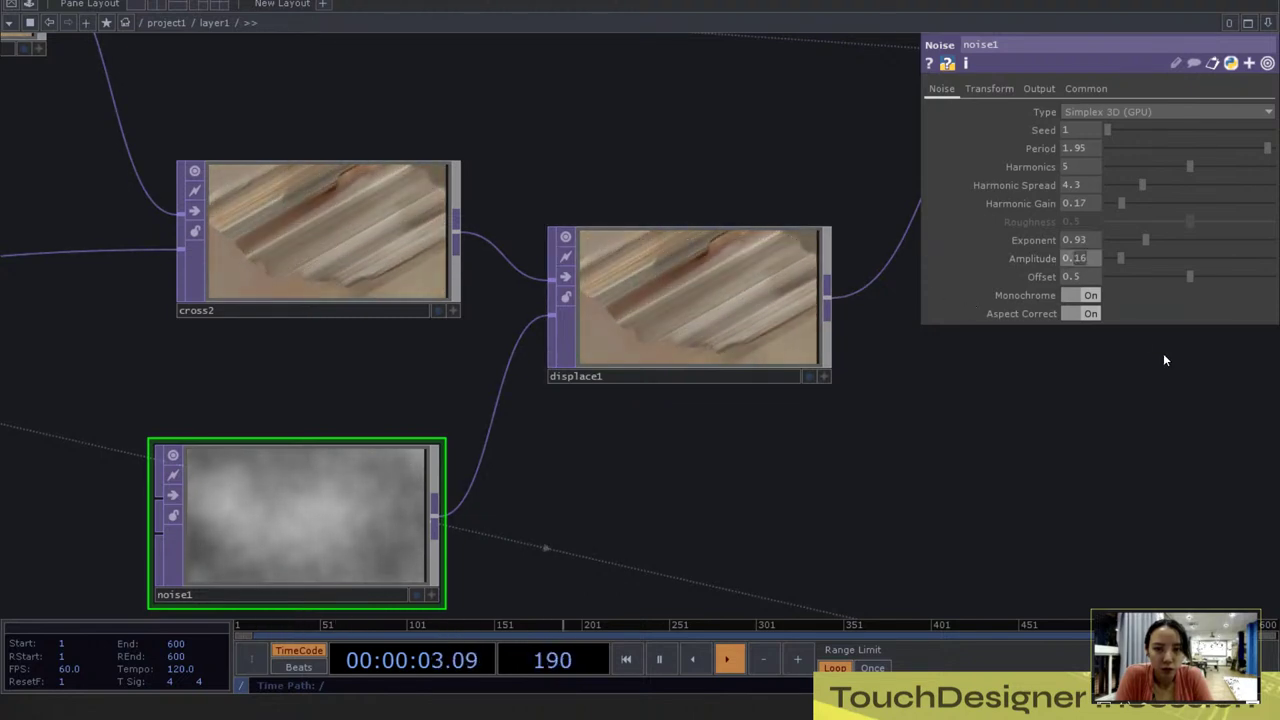
text(1)
key(Return)
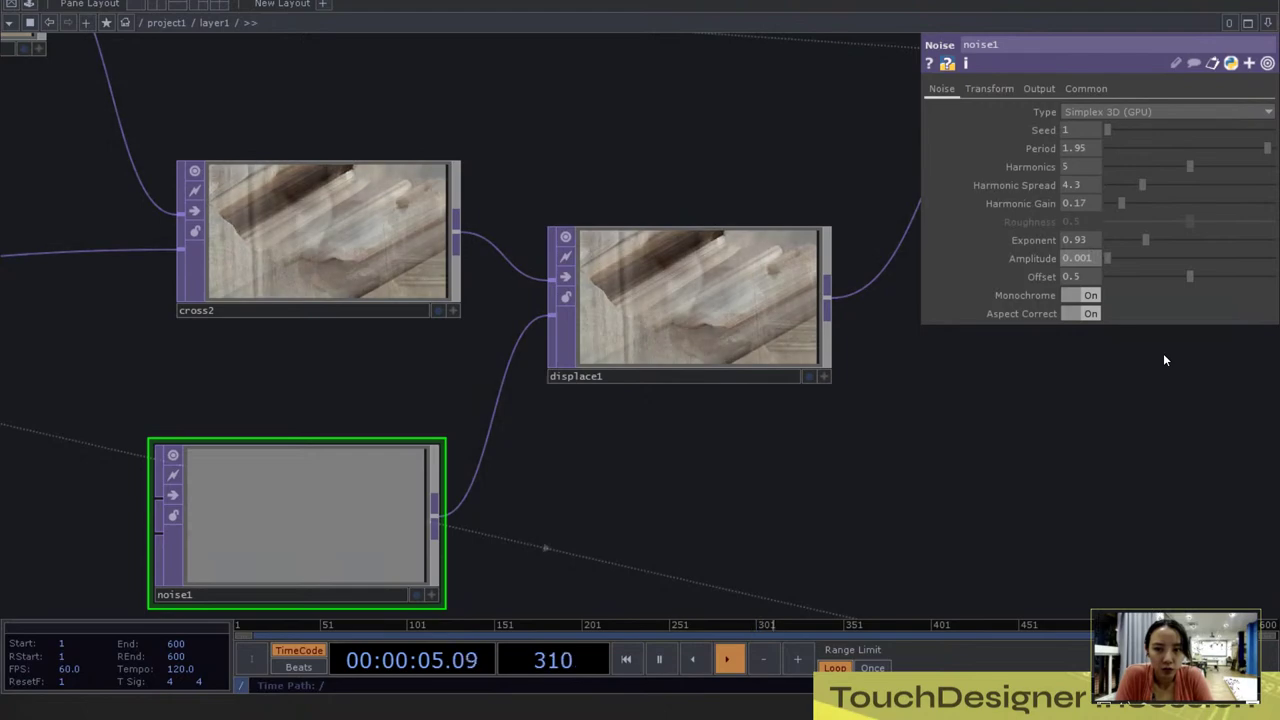
Step: Turn off Monochrome on noise1 and inspect displace1's output up close
scroll(729, 329, up, 4)
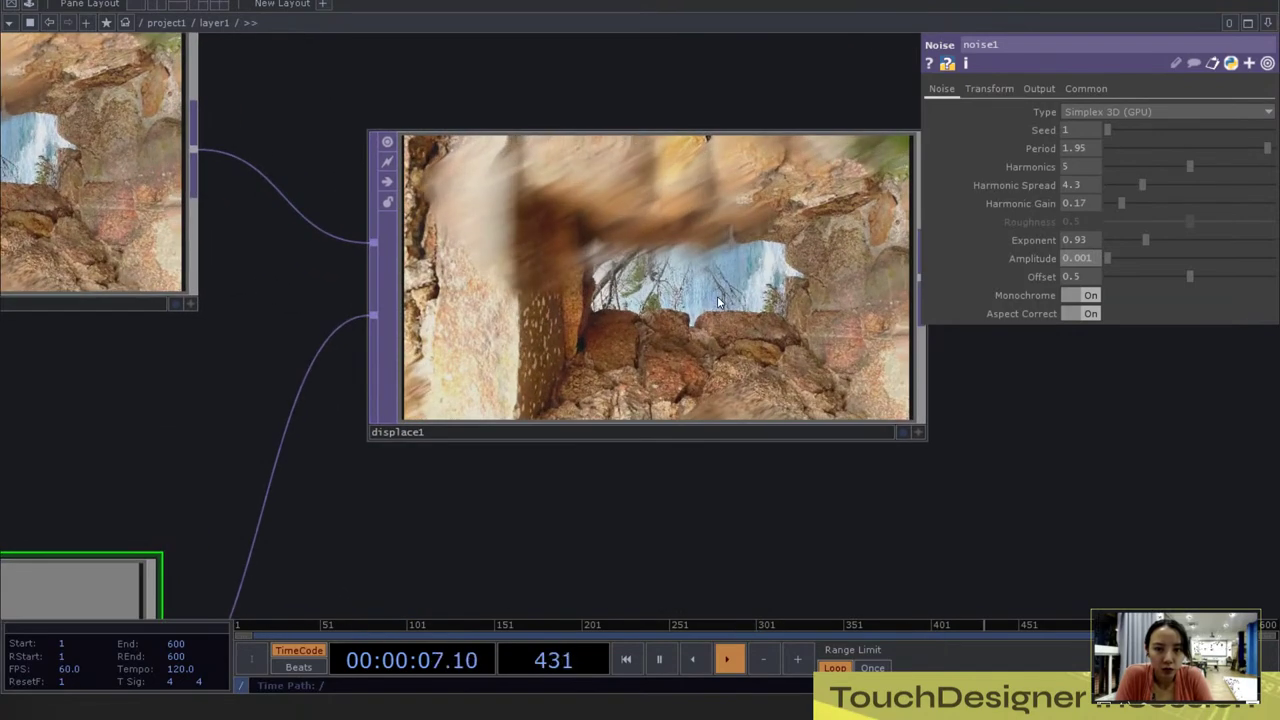
scroll(706, 286, down, 6)
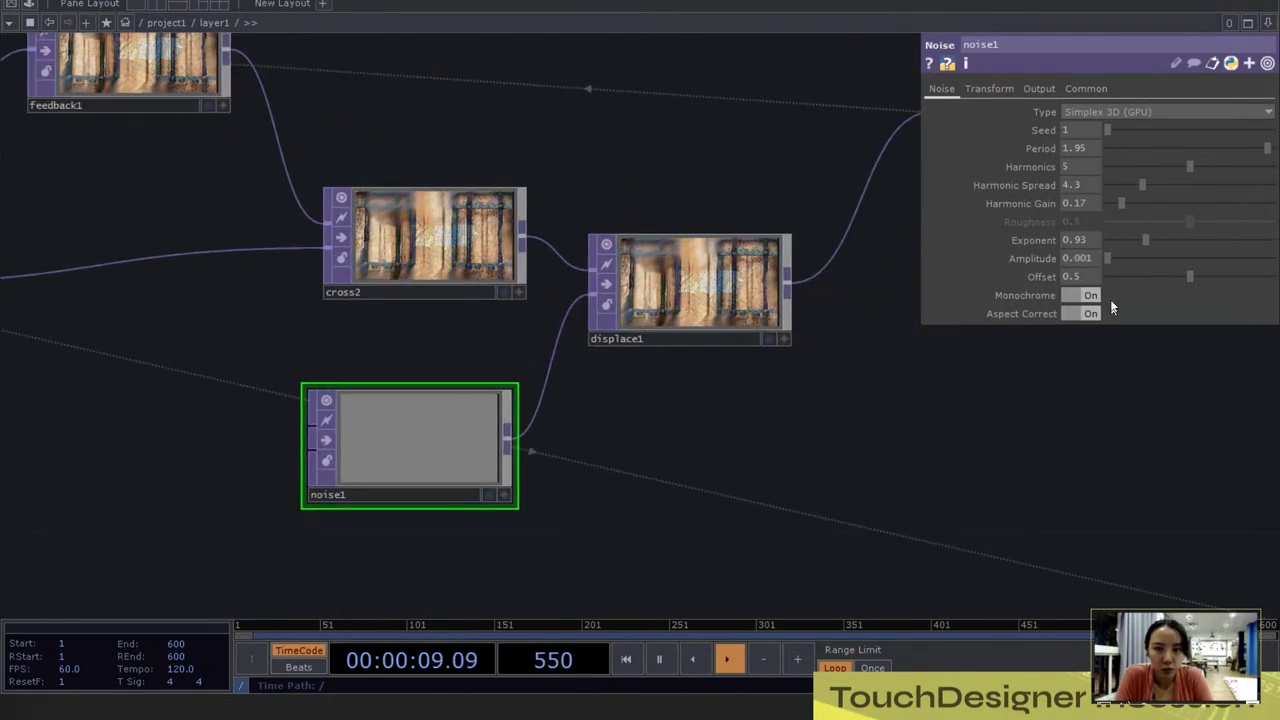
scroll(777, 288, up, 5)
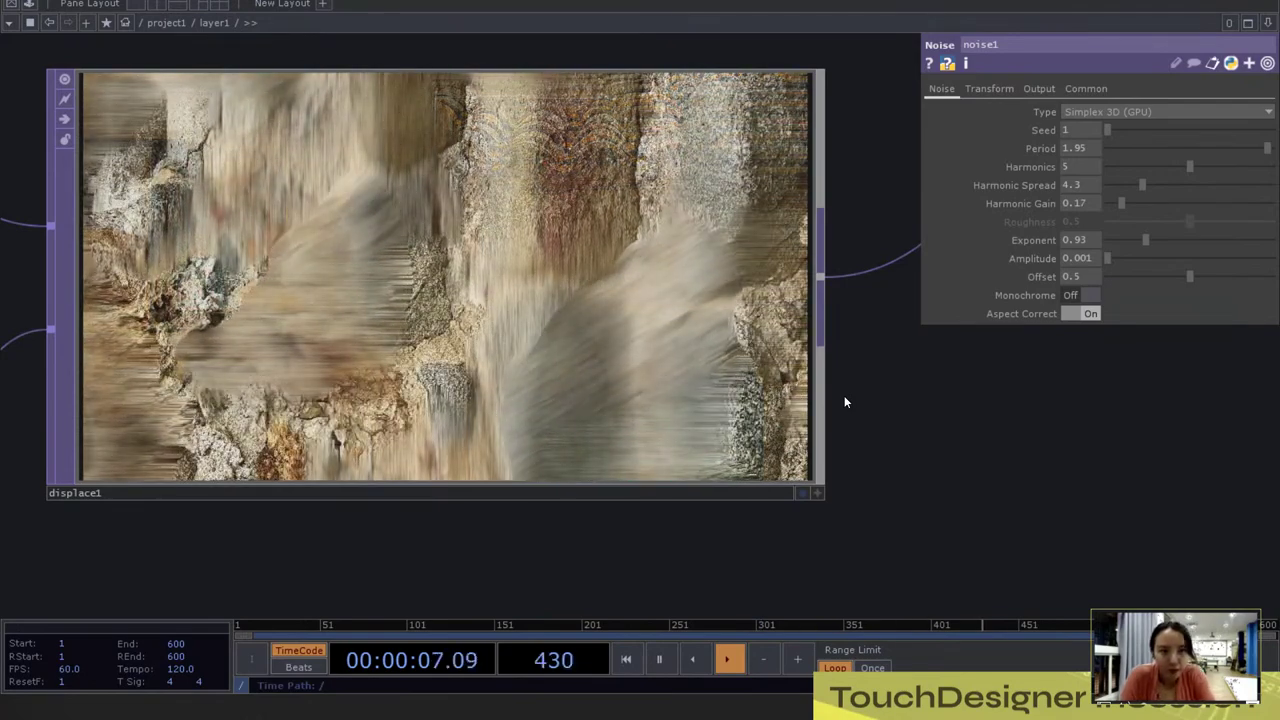
scroll(733, 323, down, 2)
scroll(733, 323, down, 4)
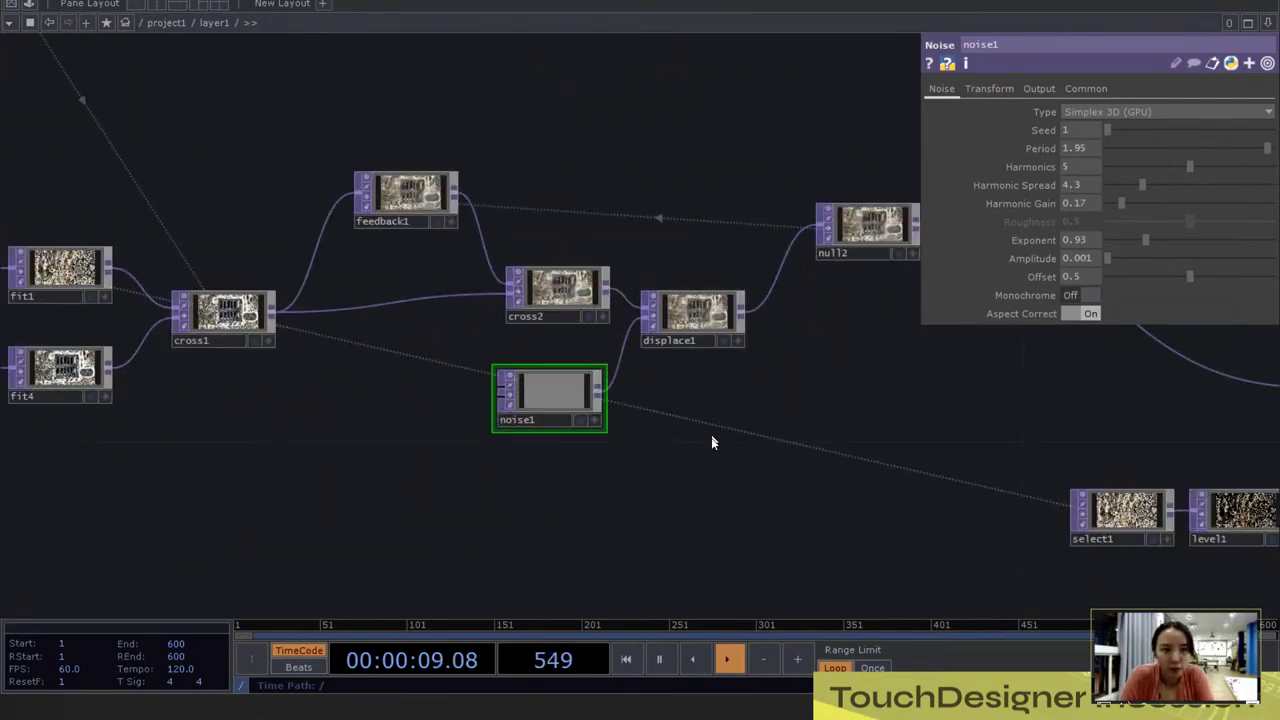
Step: Select feedback1, cross2, displace1, noise1 and null2 together and set Pixel Format to 32-bit float (RGBA)
drag(720, 425, 569, 425)
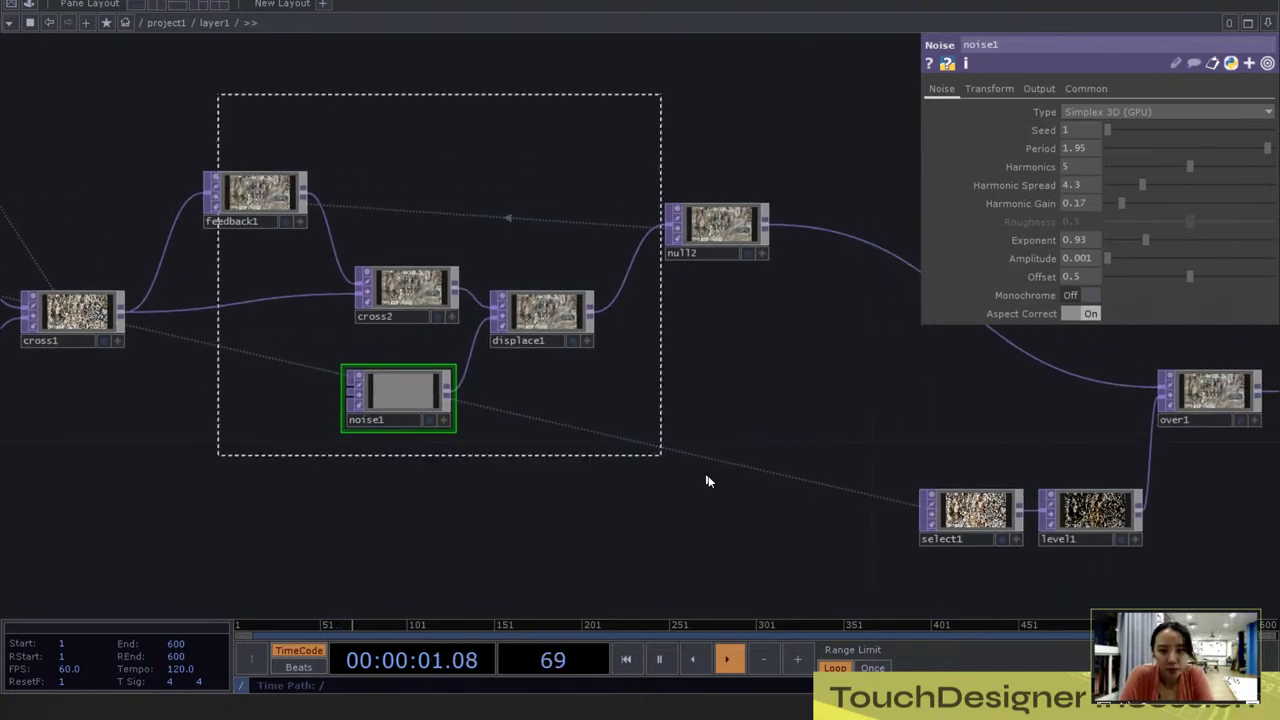
click(1086, 89)
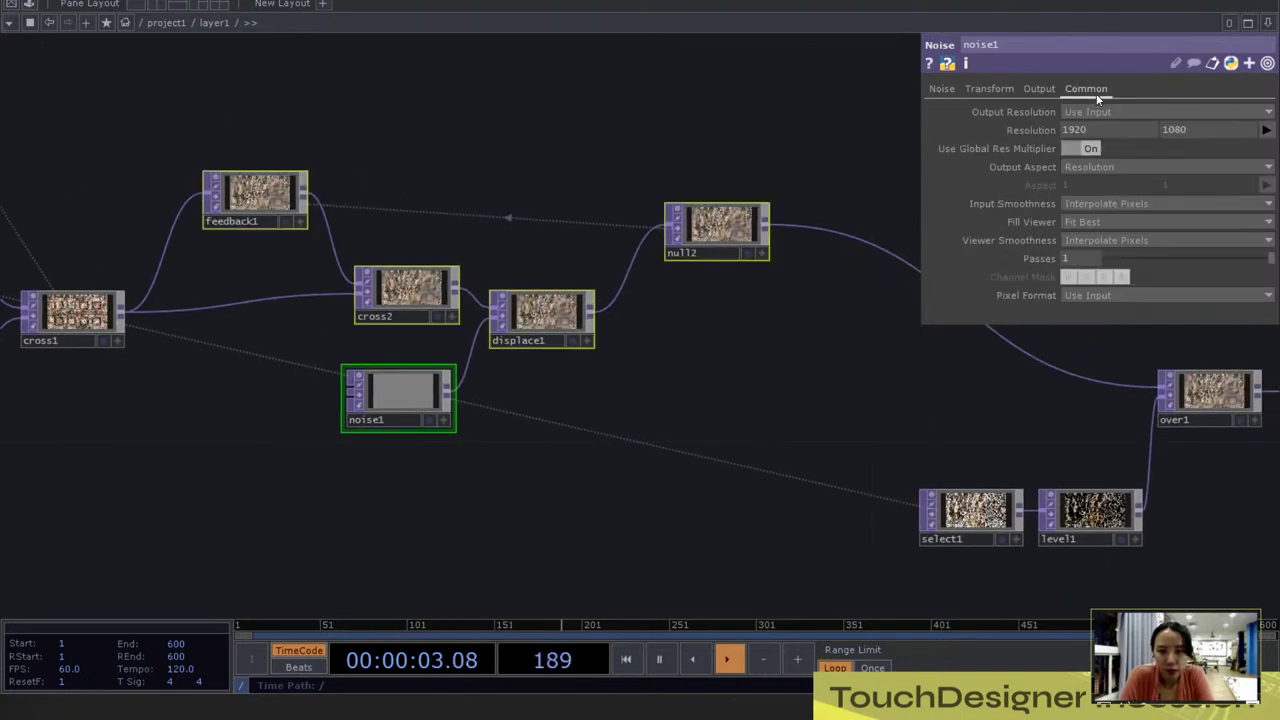
click(1098, 292)
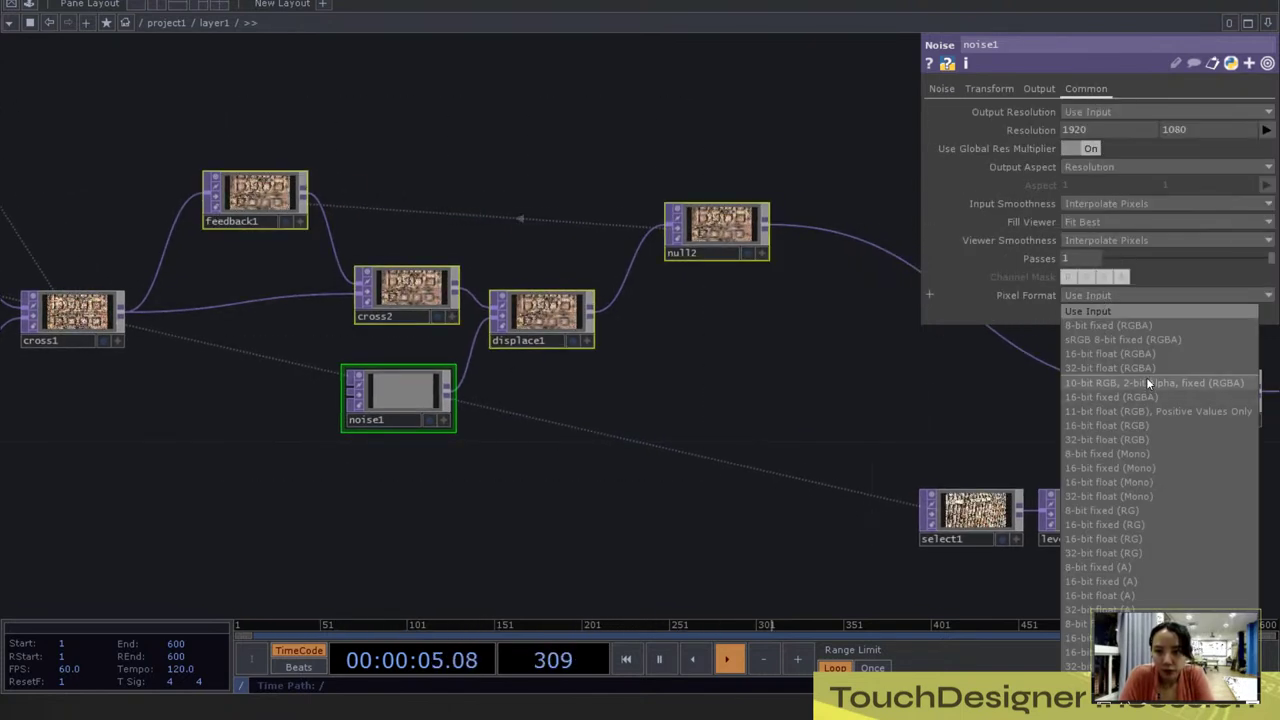
click(1146, 368)
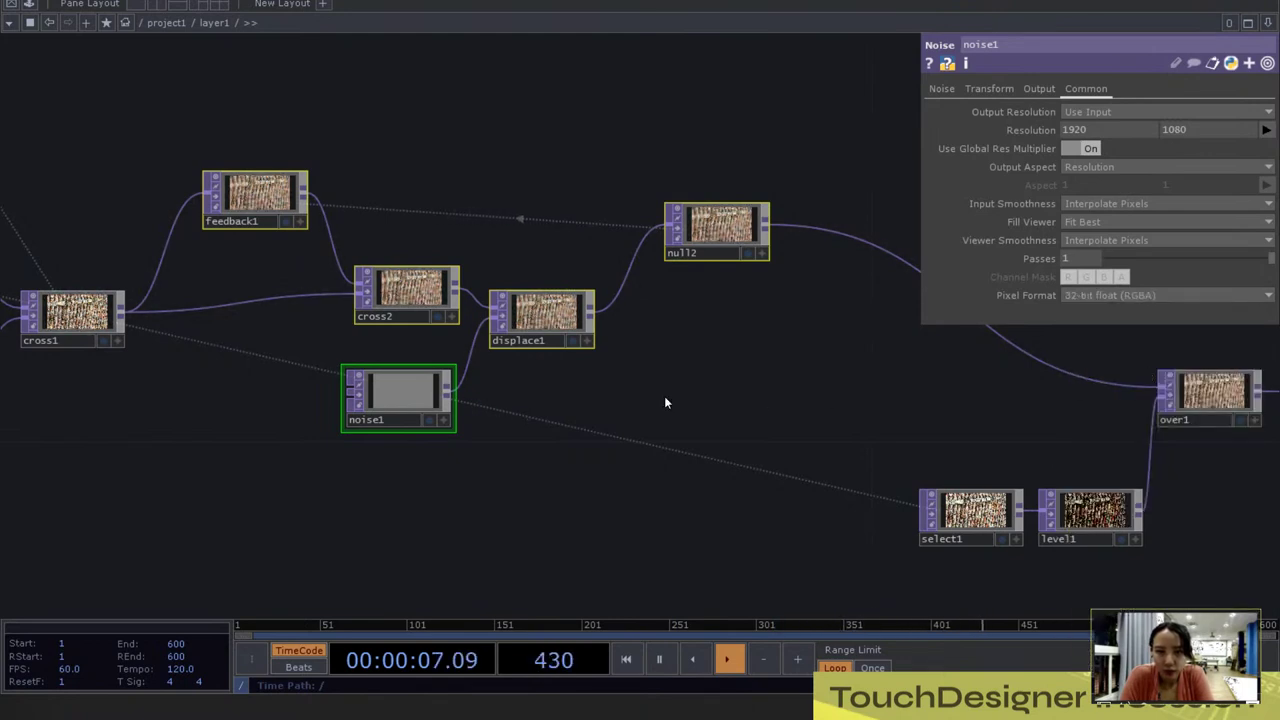
click(272, 204)
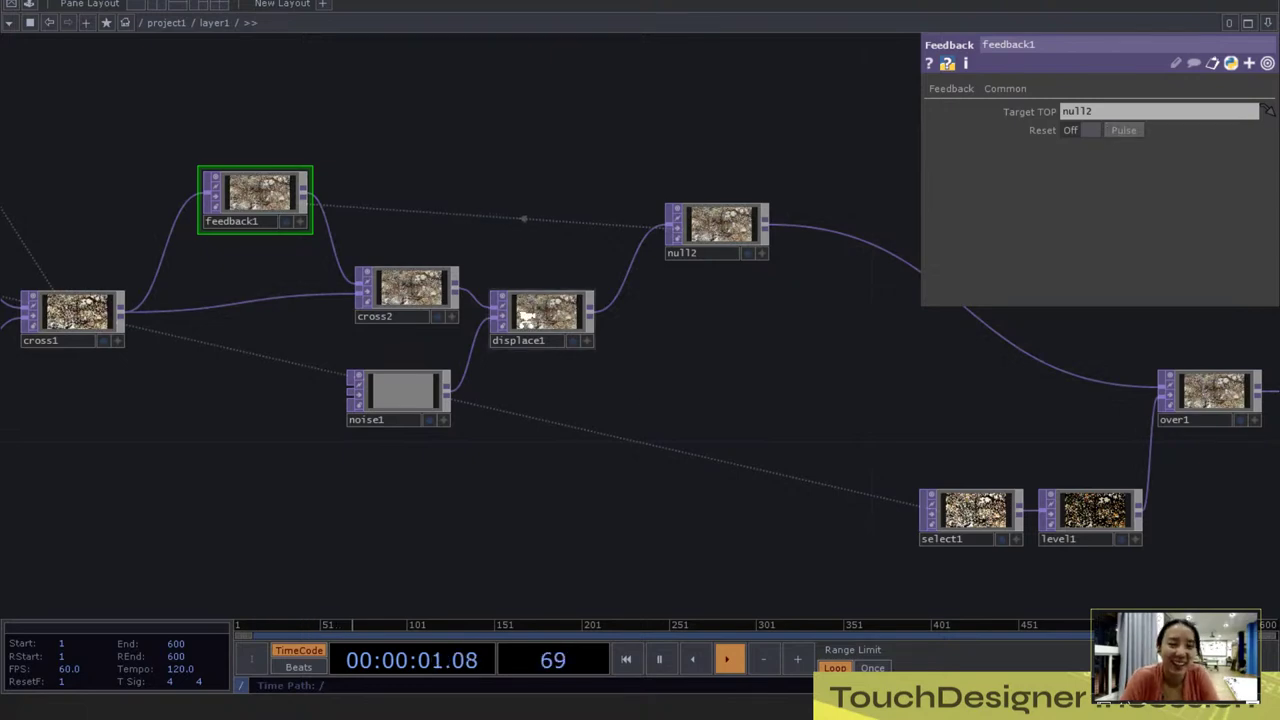
Step: Inspect displace1's output up close and raise noise1's Amplitude to 0.003
scroll(535, 320, up, 10)
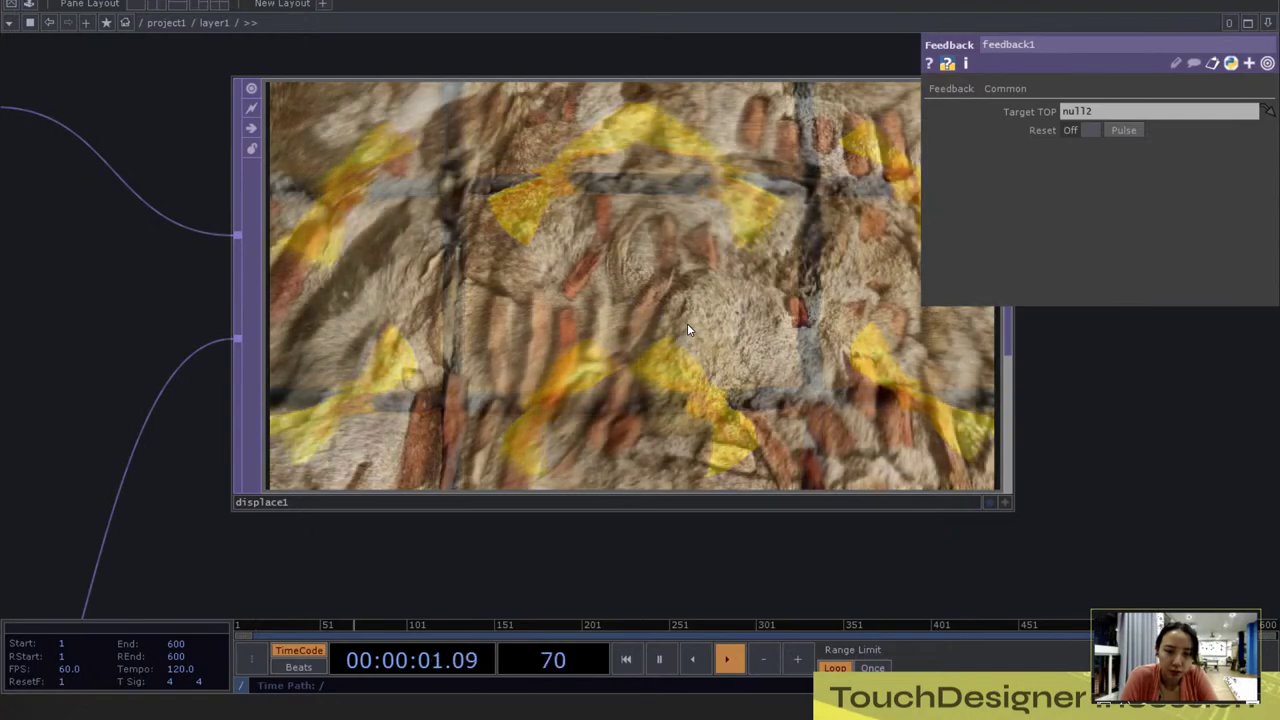
scroll(719, 274, up, 3)
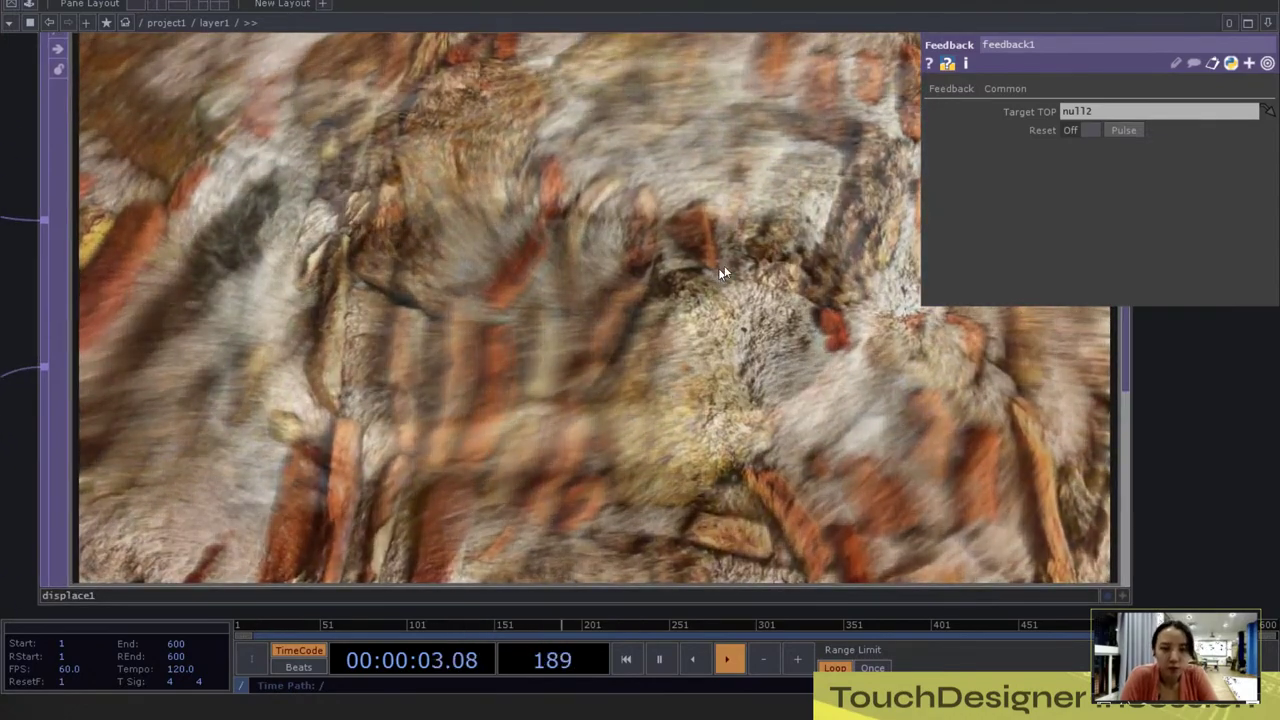
scroll(723, 271, down, 8)
scroll(724, 264, down, 2)
click(463, 393)
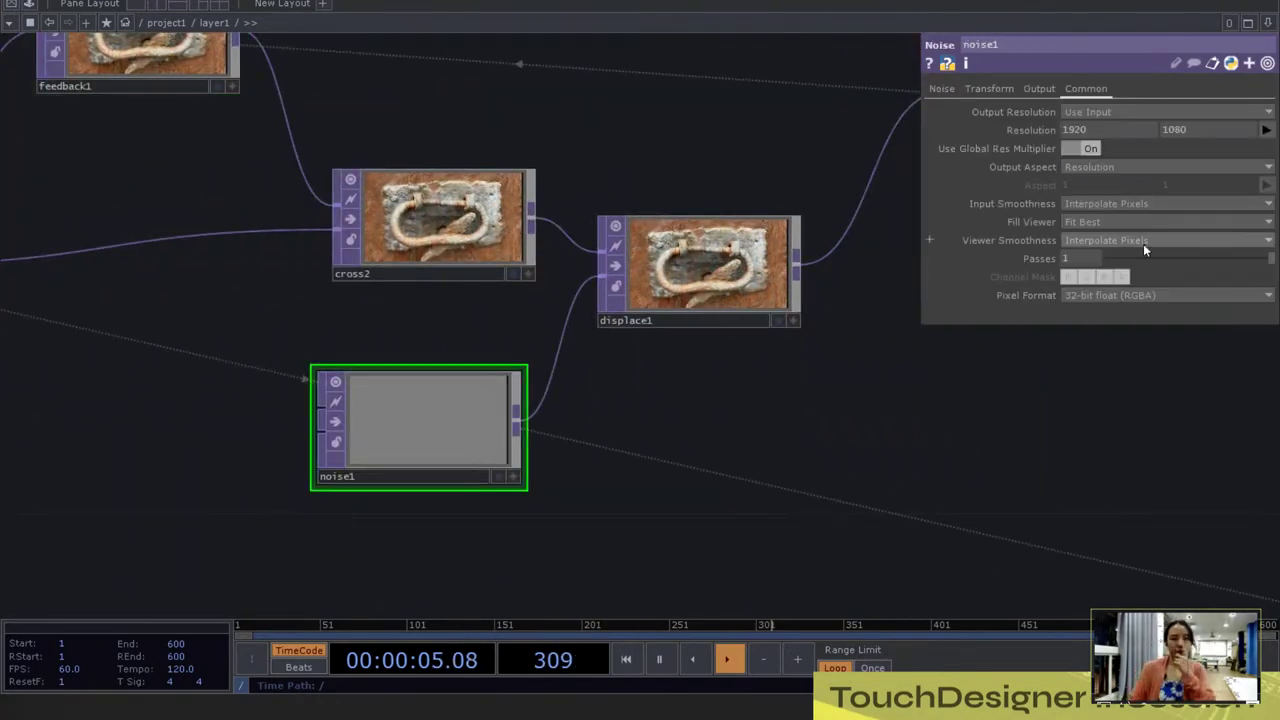
click(943, 89)
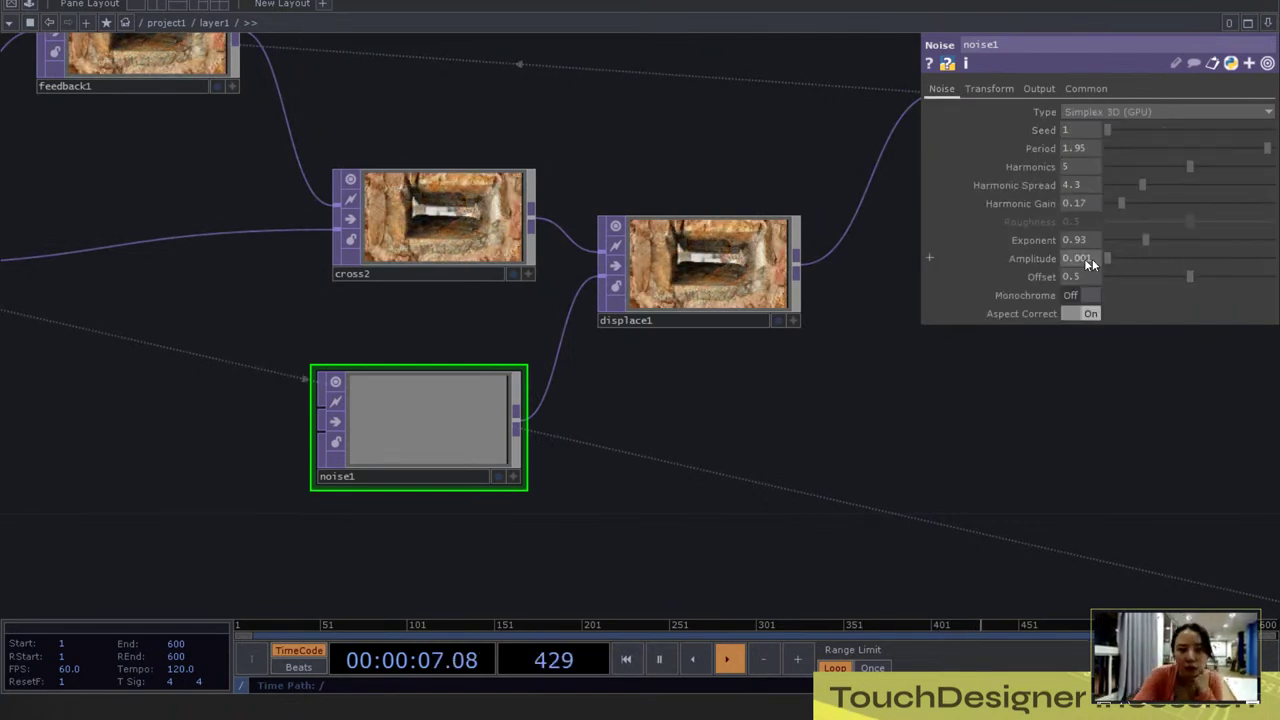
scroll(790, 476, down, 2)
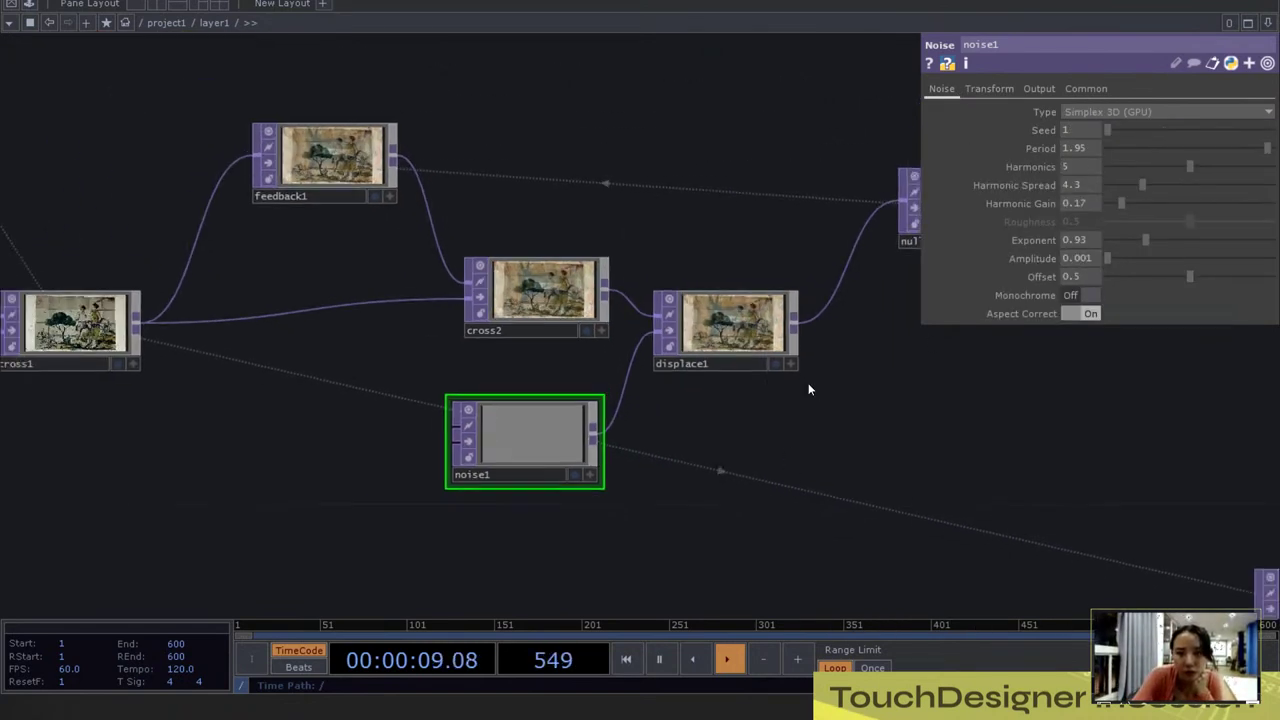
drag(808, 383, 657, 348)
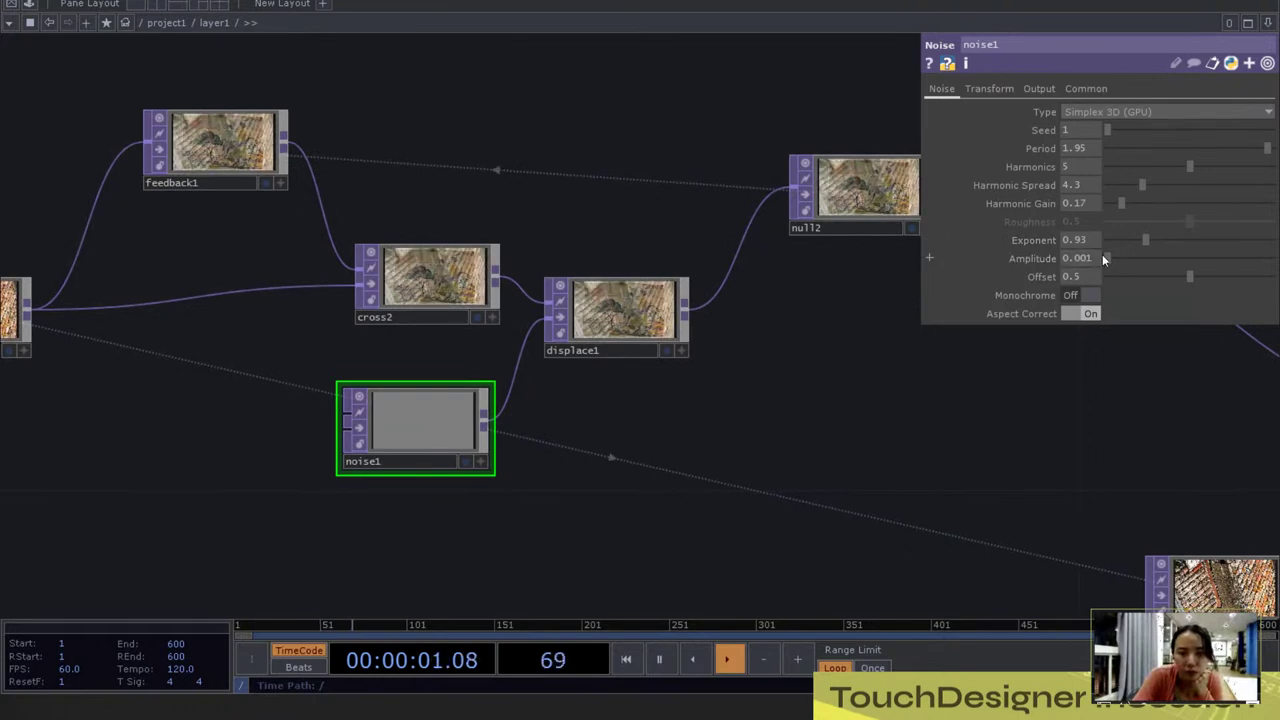
middle_drag(1094, 258, 1097, 241)
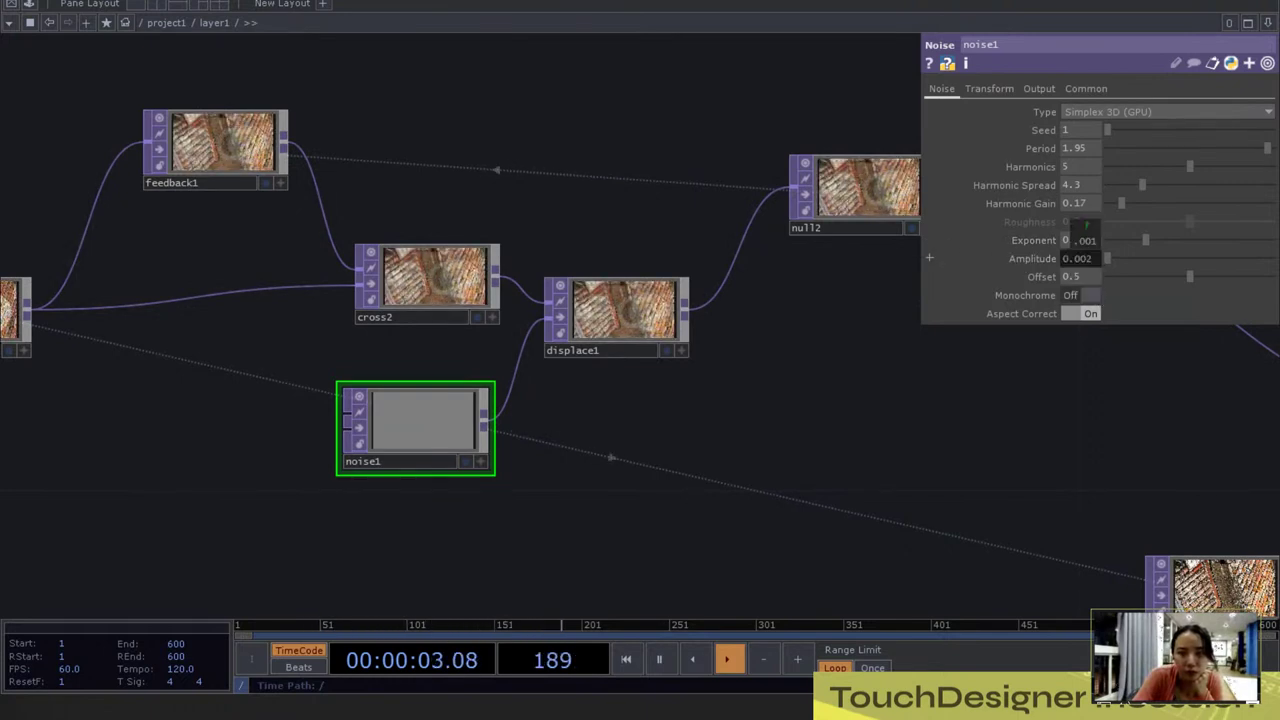
Step: Display displace1 as the network background and connect feedback1 to noise1's Noise Coordinate Map input
click(667, 351)
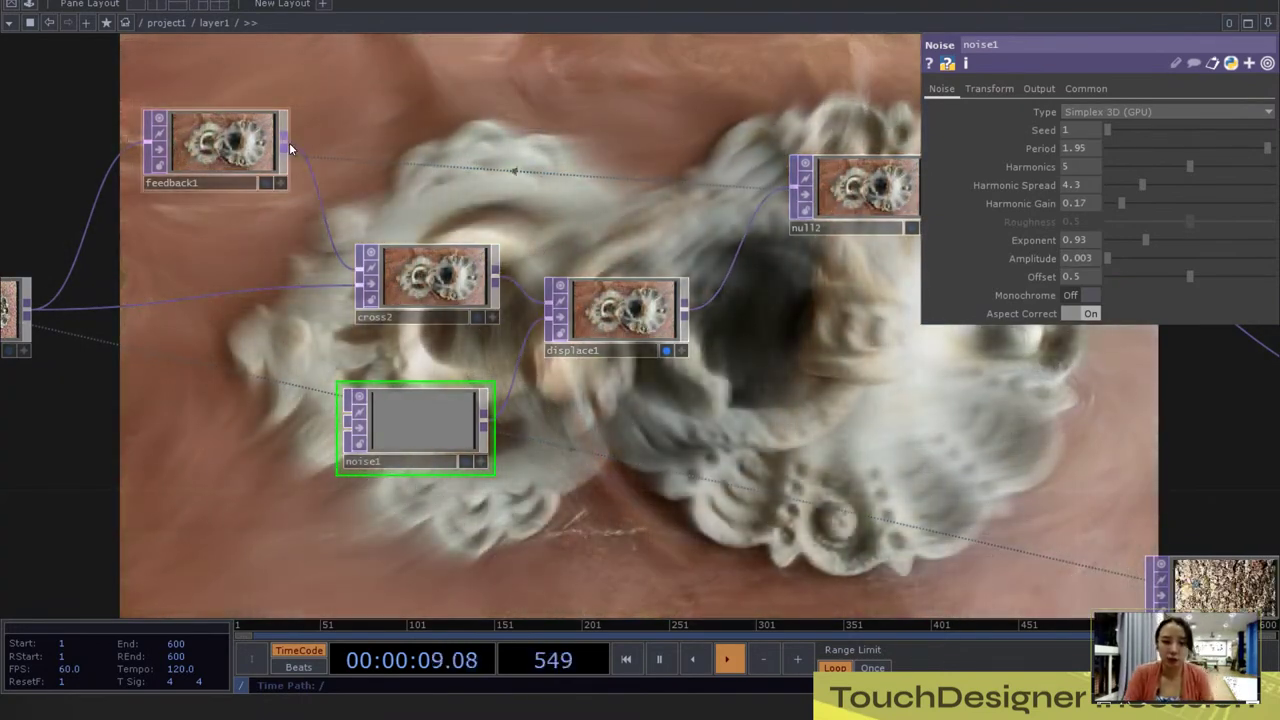
drag(289, 142, 217, 450)
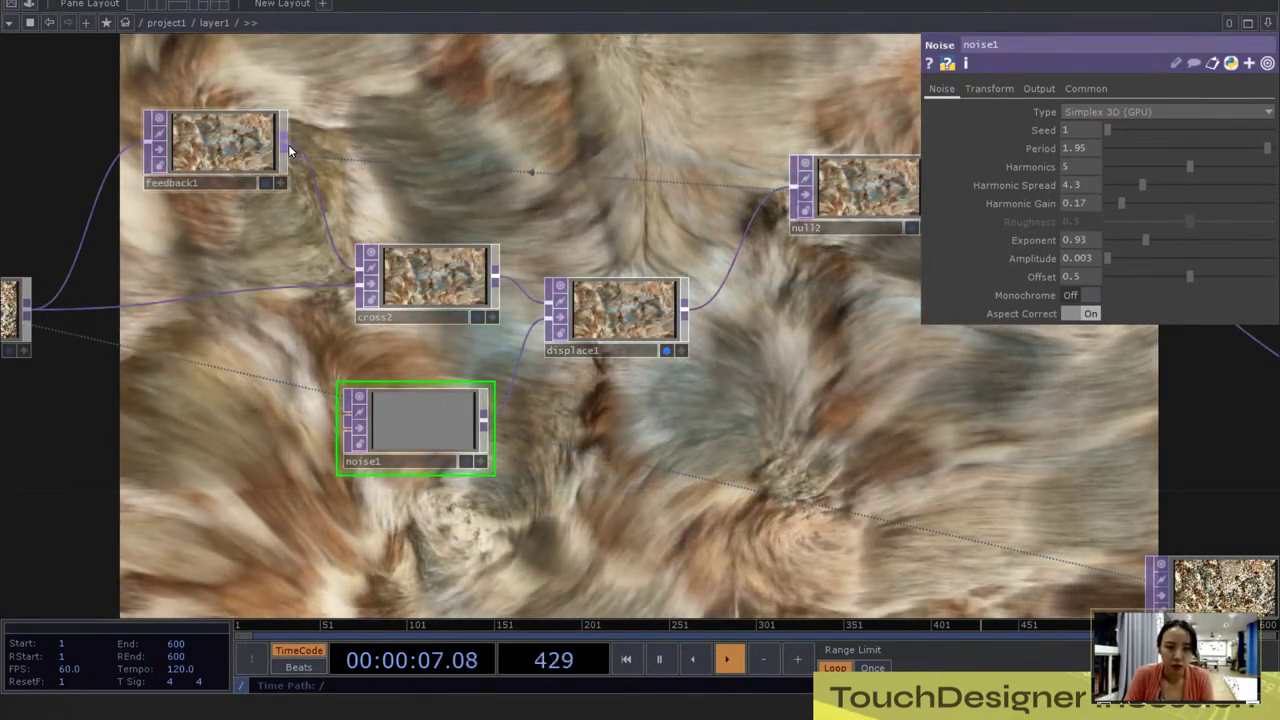
drag(289, 149, 316, 443)
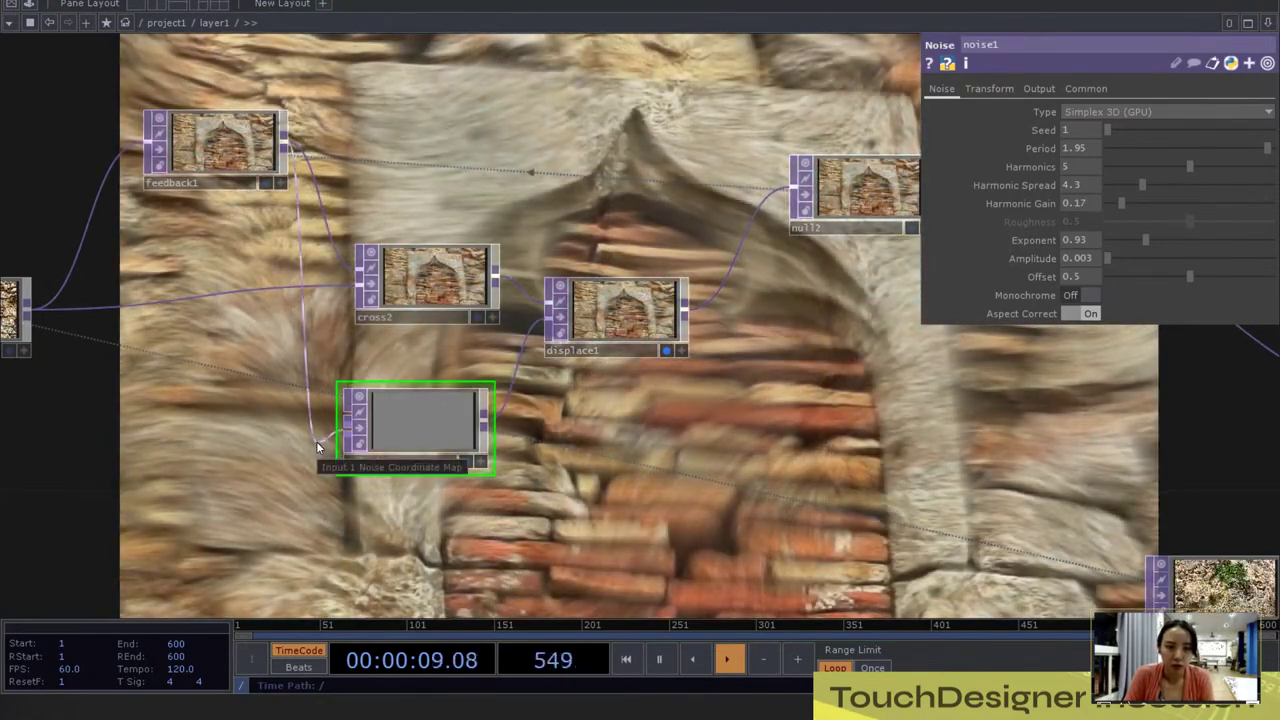
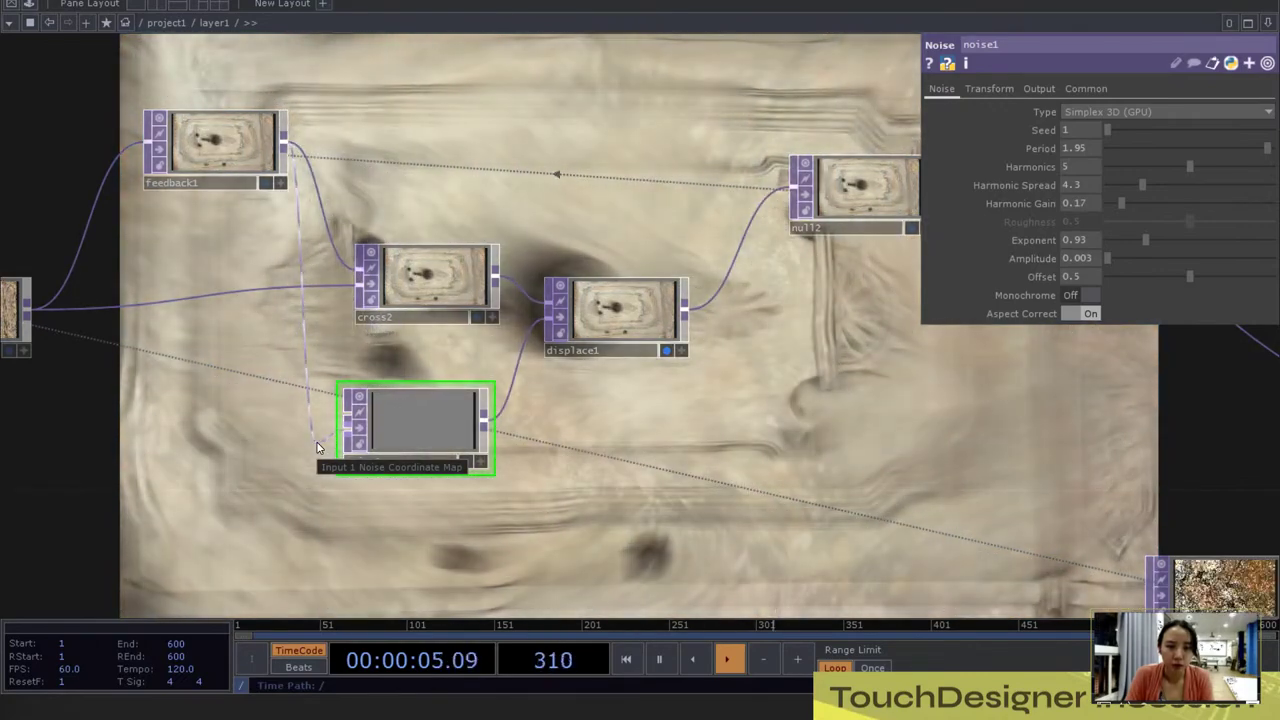
click(316, 442)
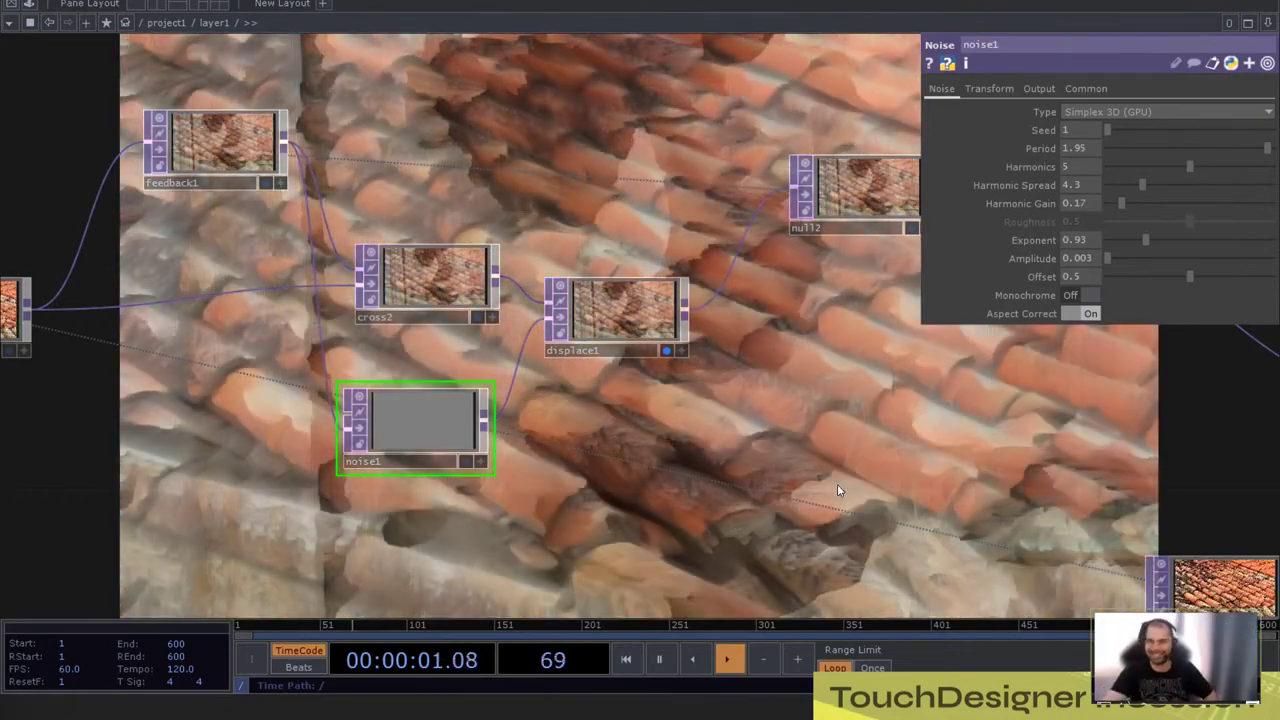
Step: Leave layer1 for the project1 network and open the composite component
scroll(720, 423, down, 3)
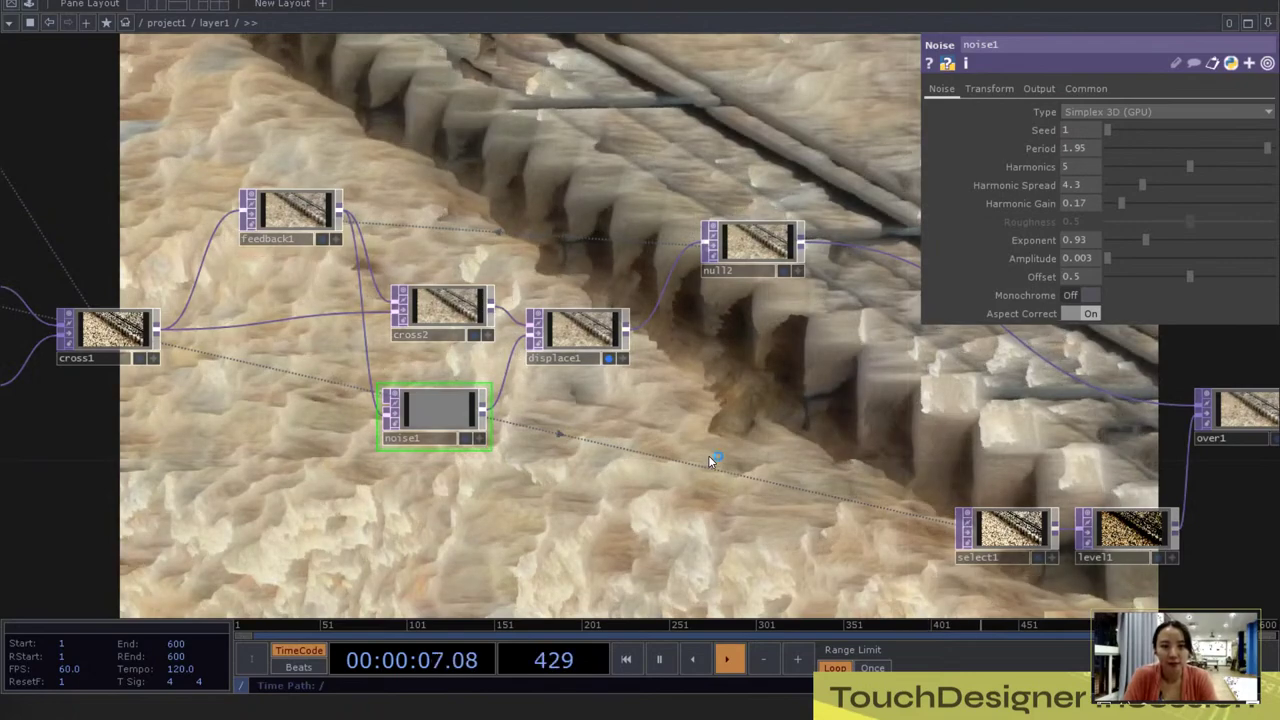
key(u)
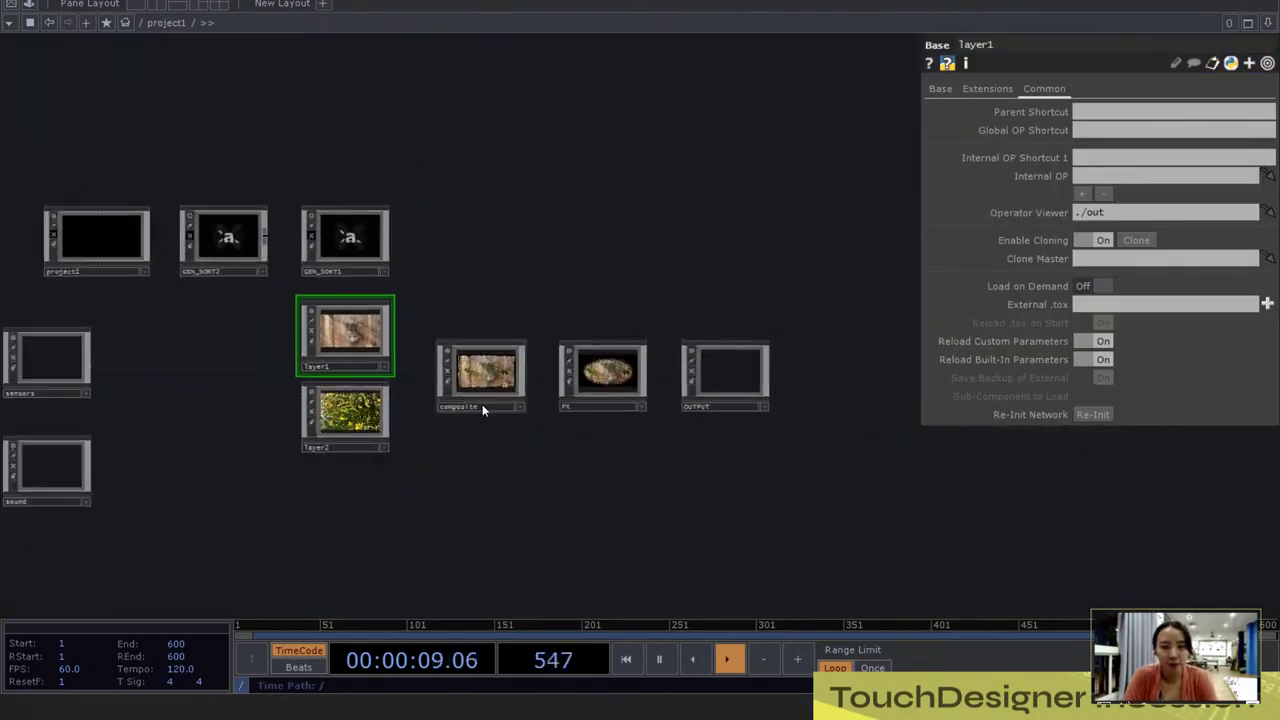
scroll(482, 404, up, 5)
double_click(446, 295)
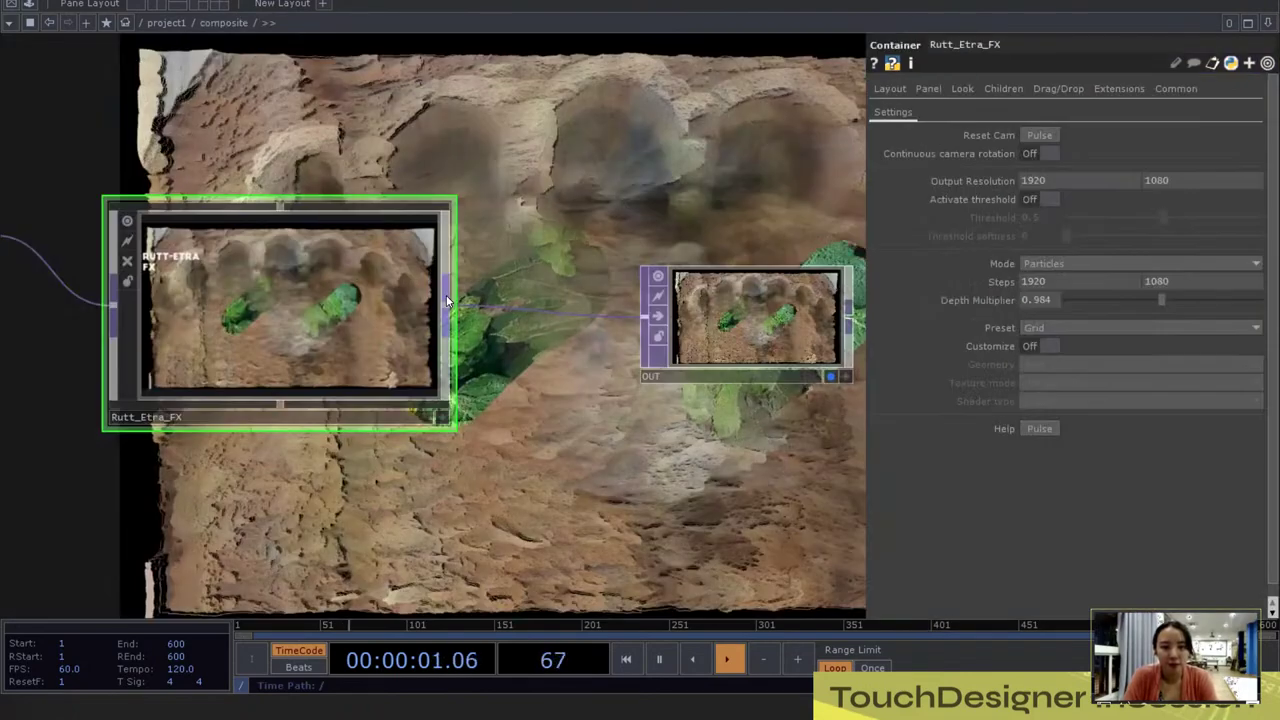
Step: Inspect the feedback component's output in the composite network and enter that component
scroll(630, 304, down, 5)
drag(825, 424, 1205, 415)
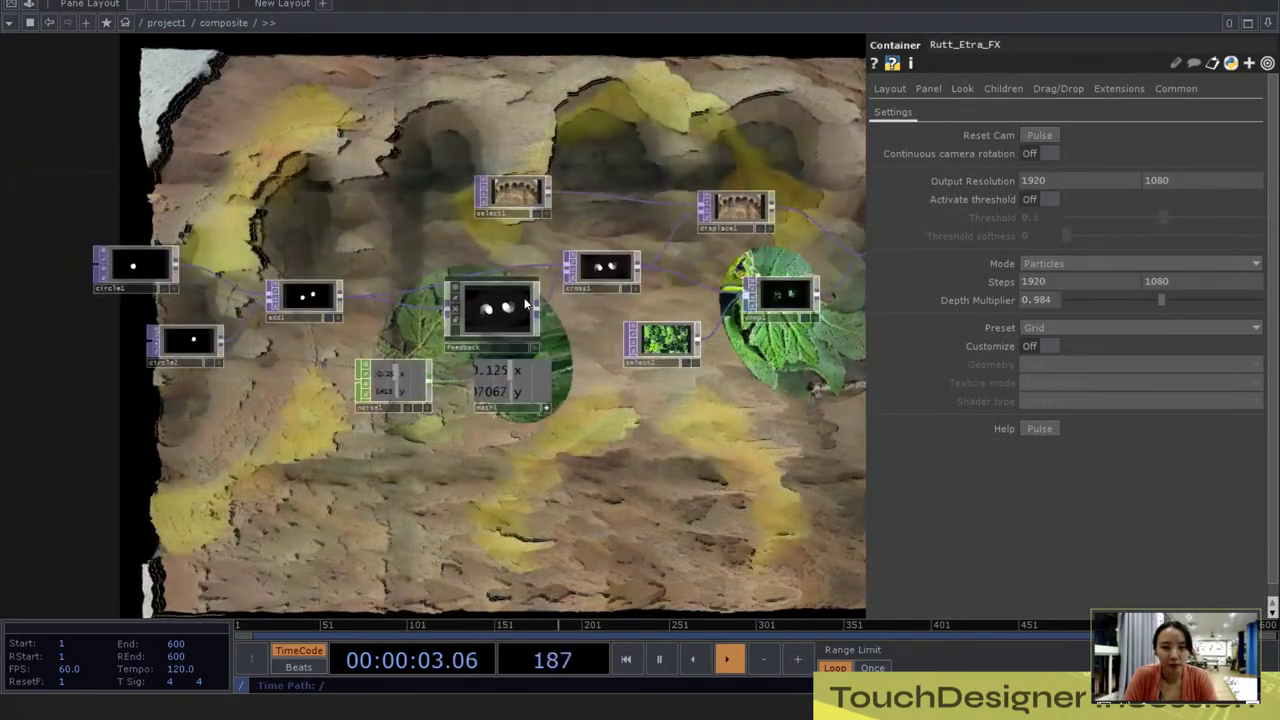
scroll(483, 300, up, 10)
scroll(607, 268, down, 2)
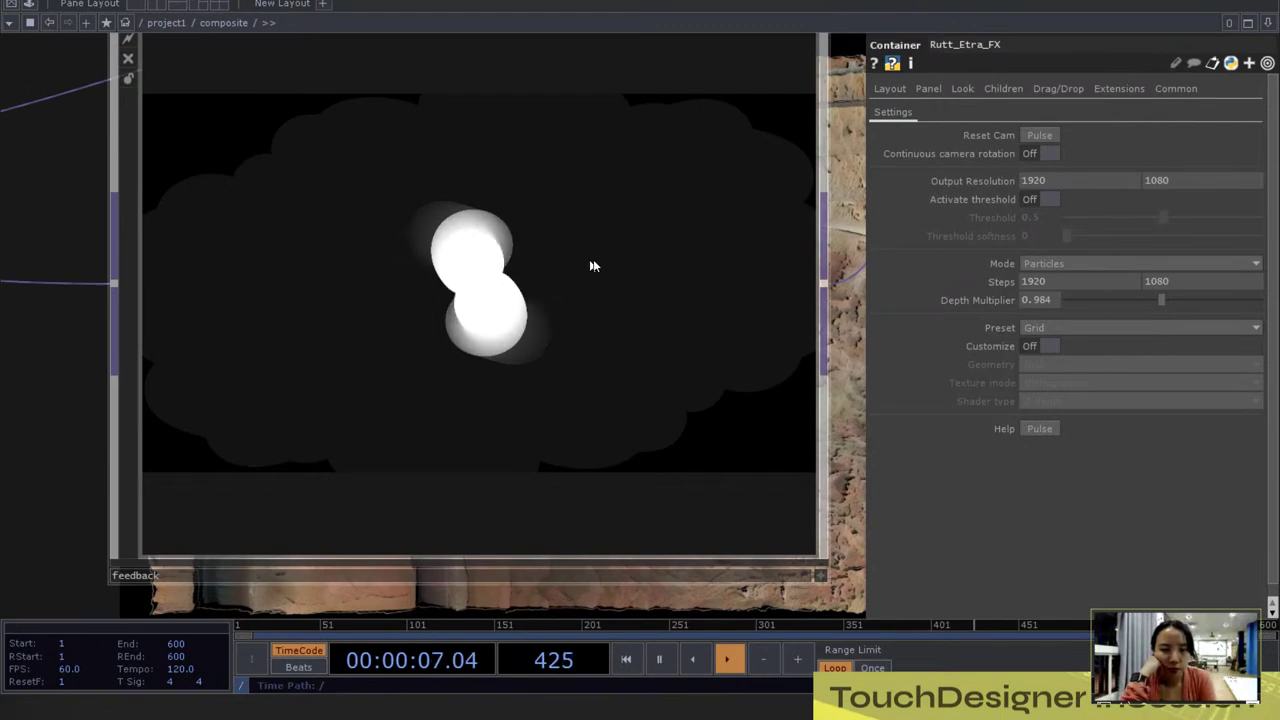
click(570, 302)
scroll(570, 304, up, 2)
scroll(596, 400, up, 3)
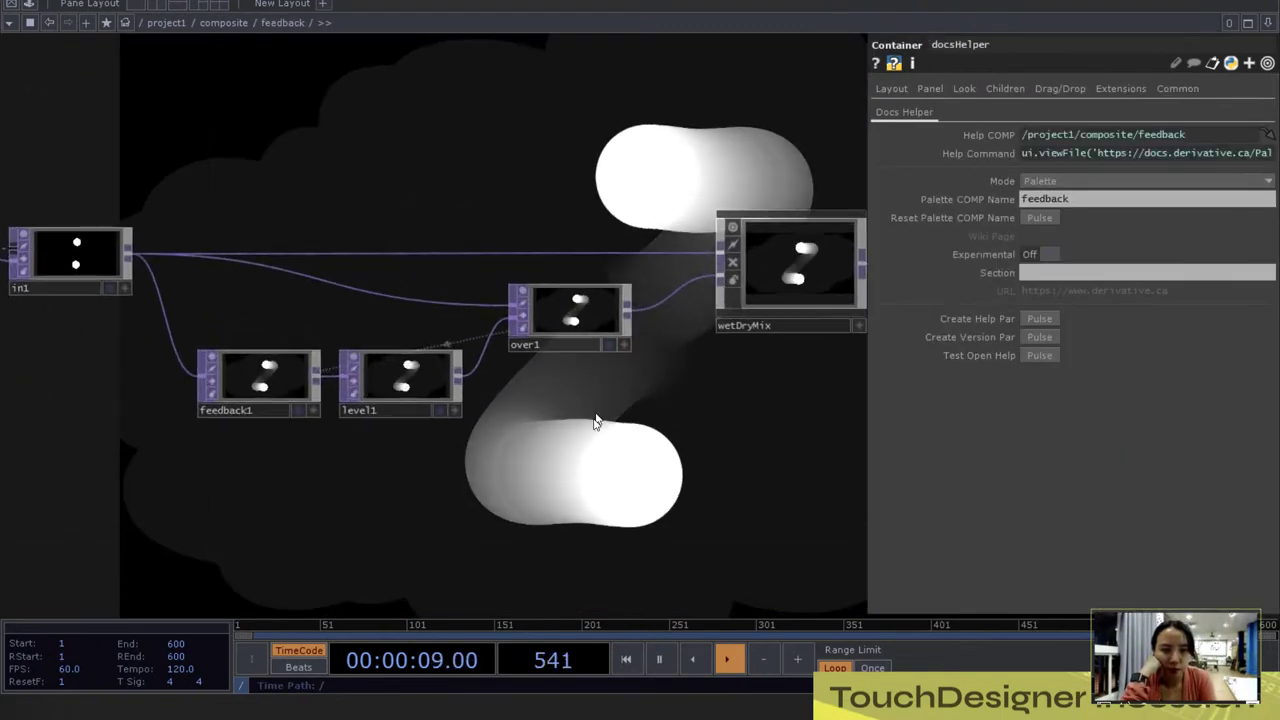
scroll(580, 440, down, 2)
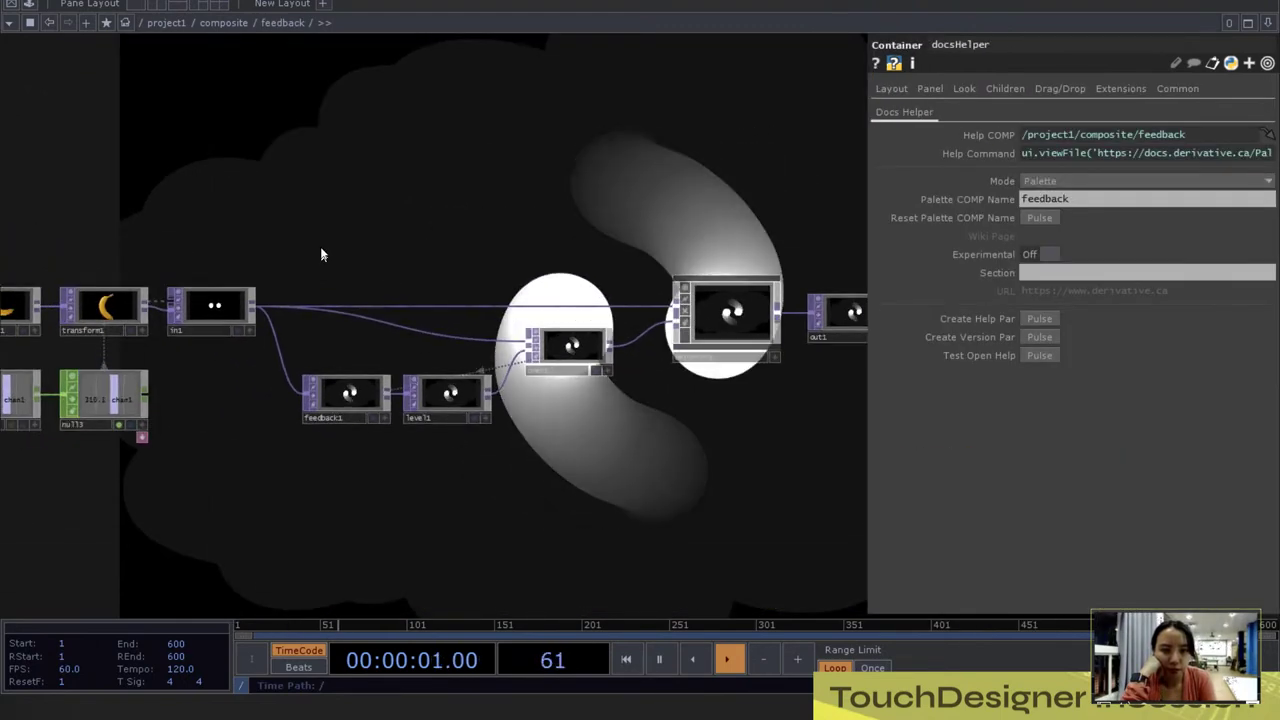
Step: Select feedback1, level1 and over1 together and set Pixel Format to 16-bit float (RGBA)
drag(321, 254, 629, 466)
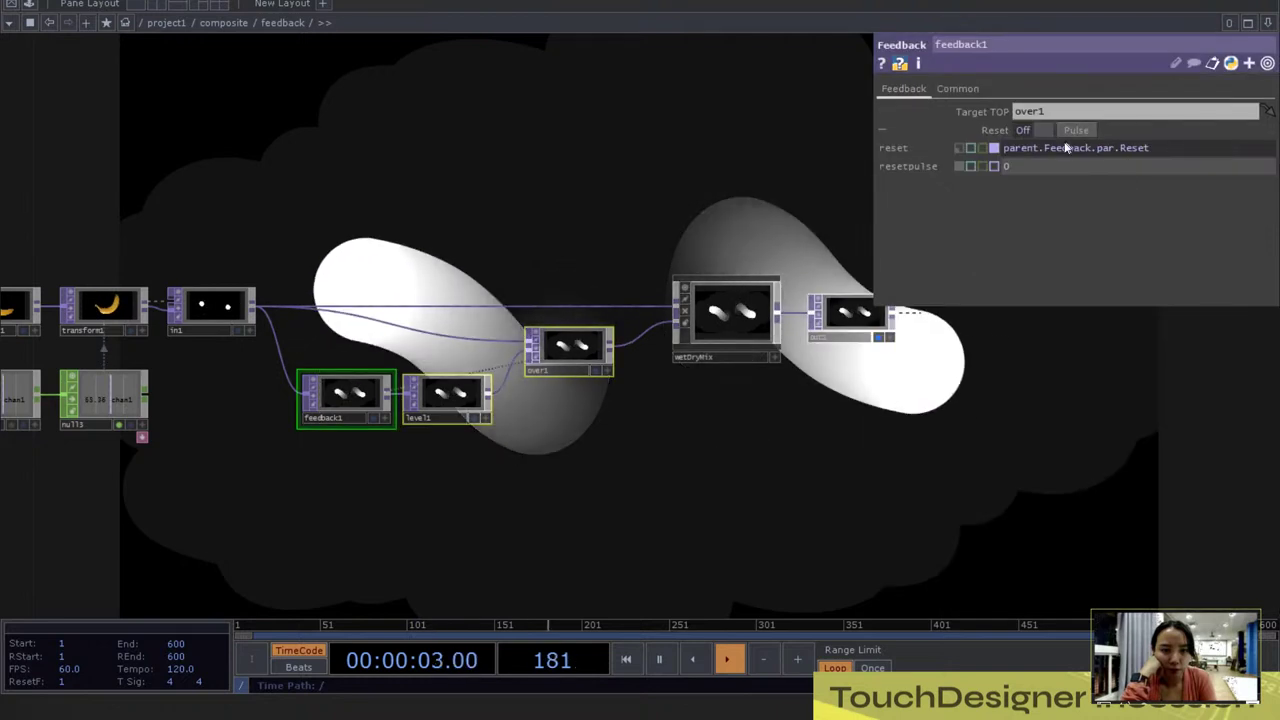
click(957, 88)
click(1047, 296)
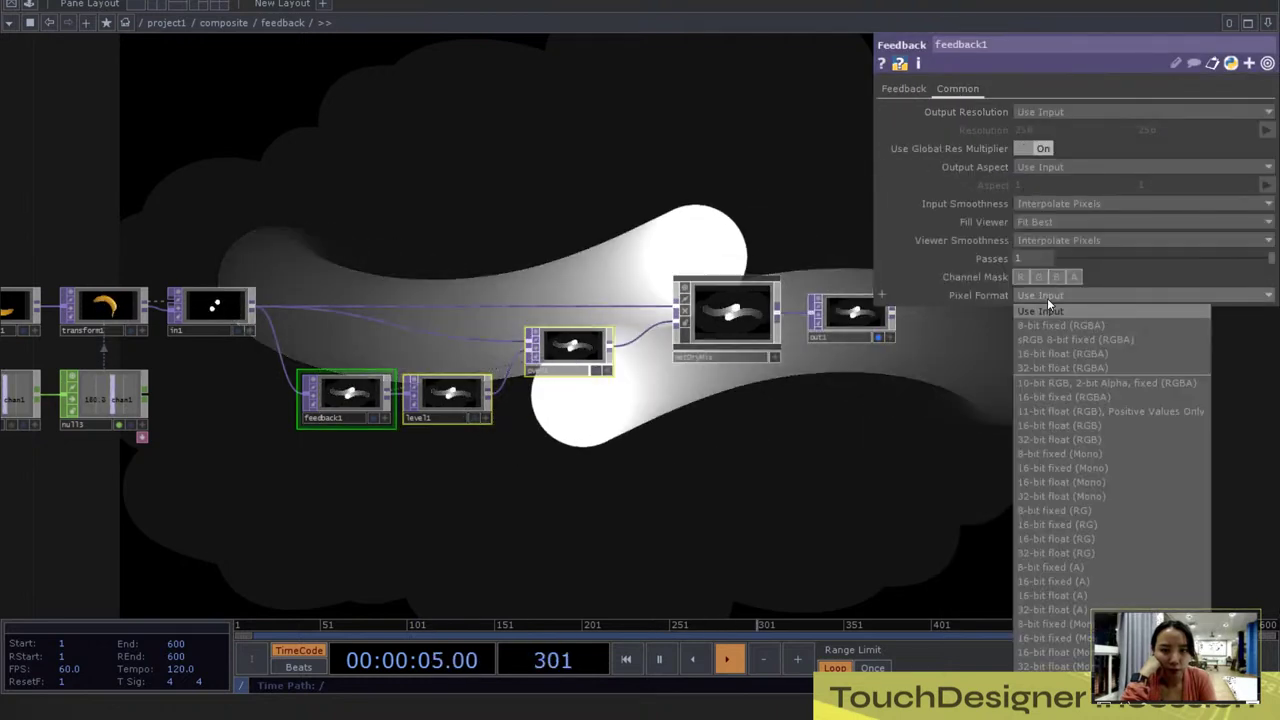
click(1076, 353)
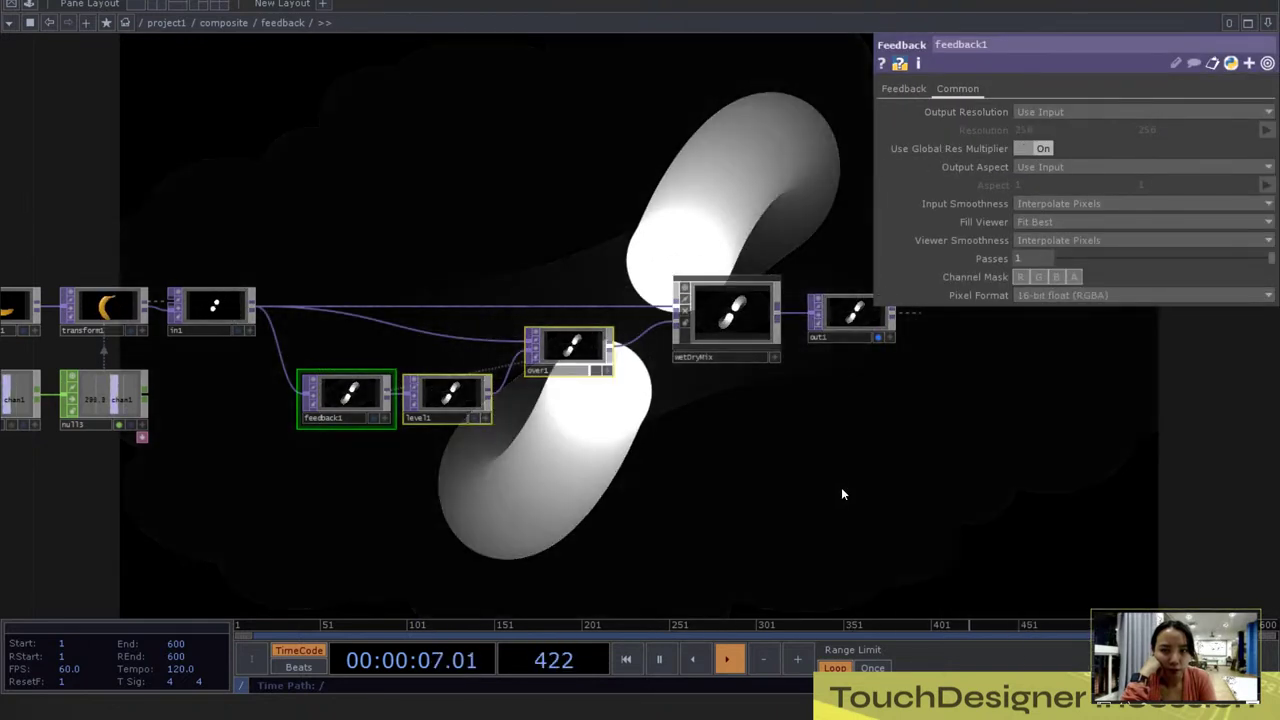
drag(841, 487, 625, 463)
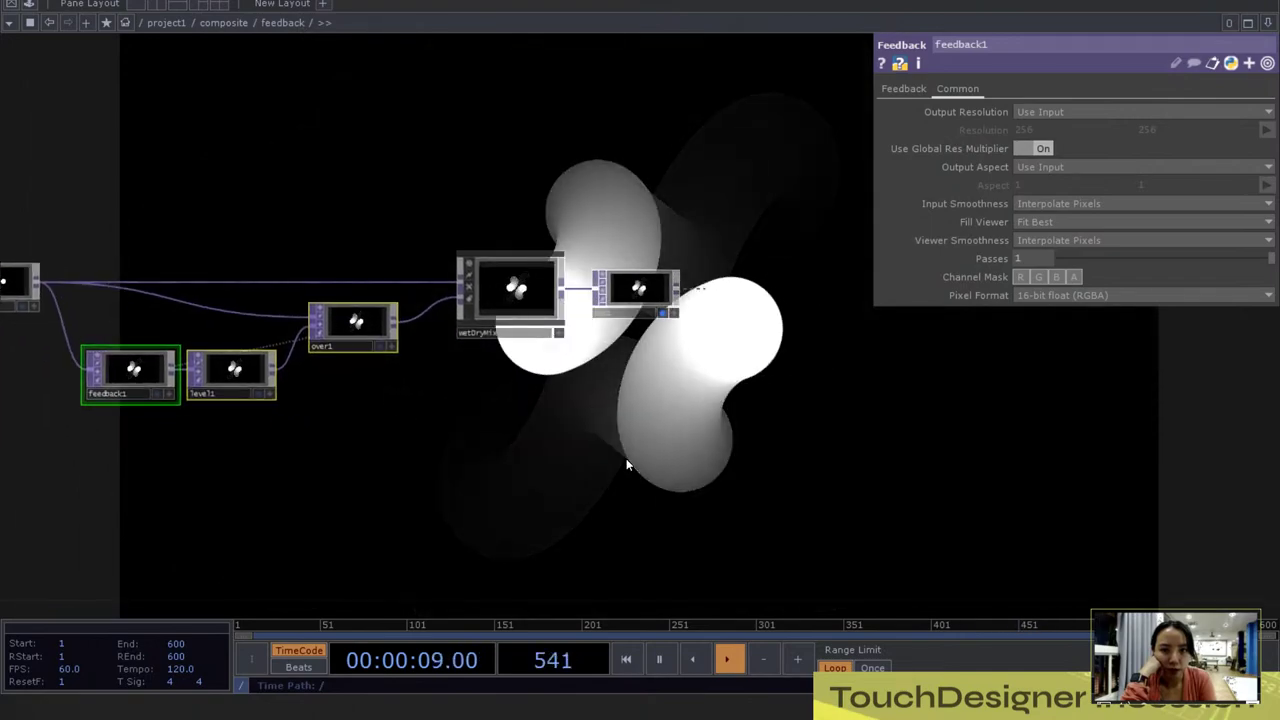
Step: Return to the composite network and set cross1's Pixel Format to 8-bit fixed (RGBA)
key(u)
scroll(329, 343, down, 4)
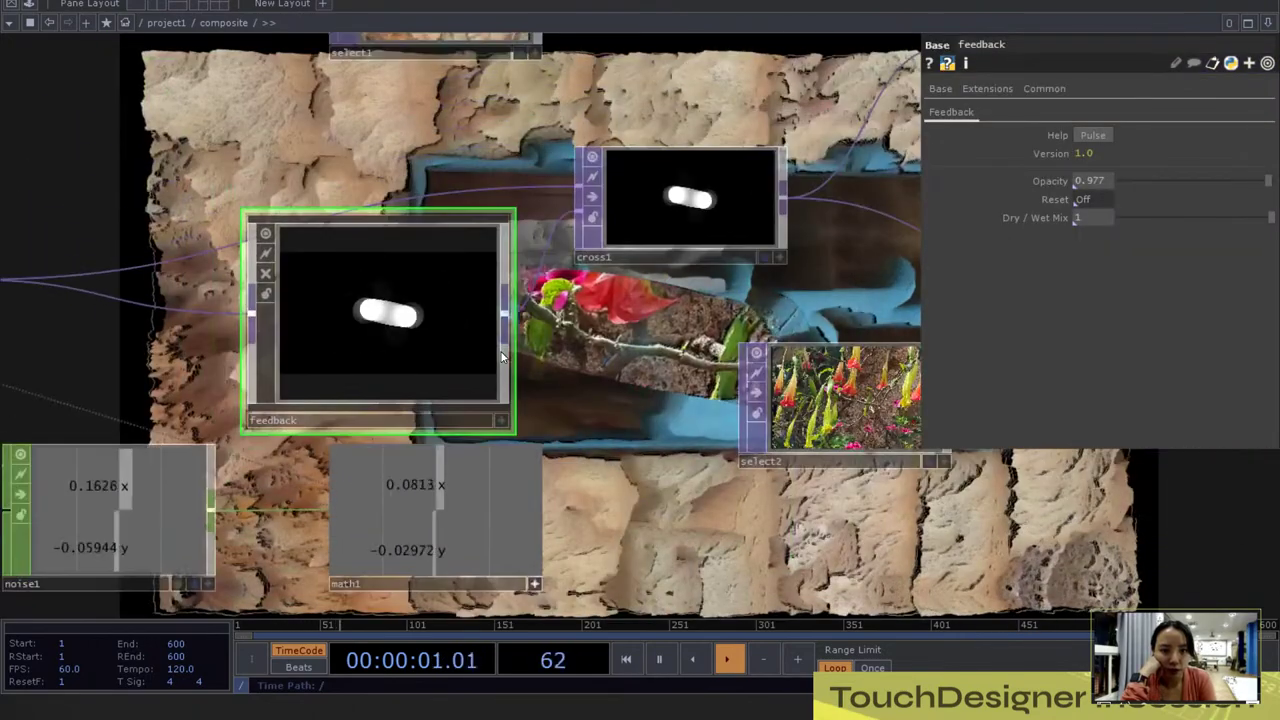
click(660, 230)
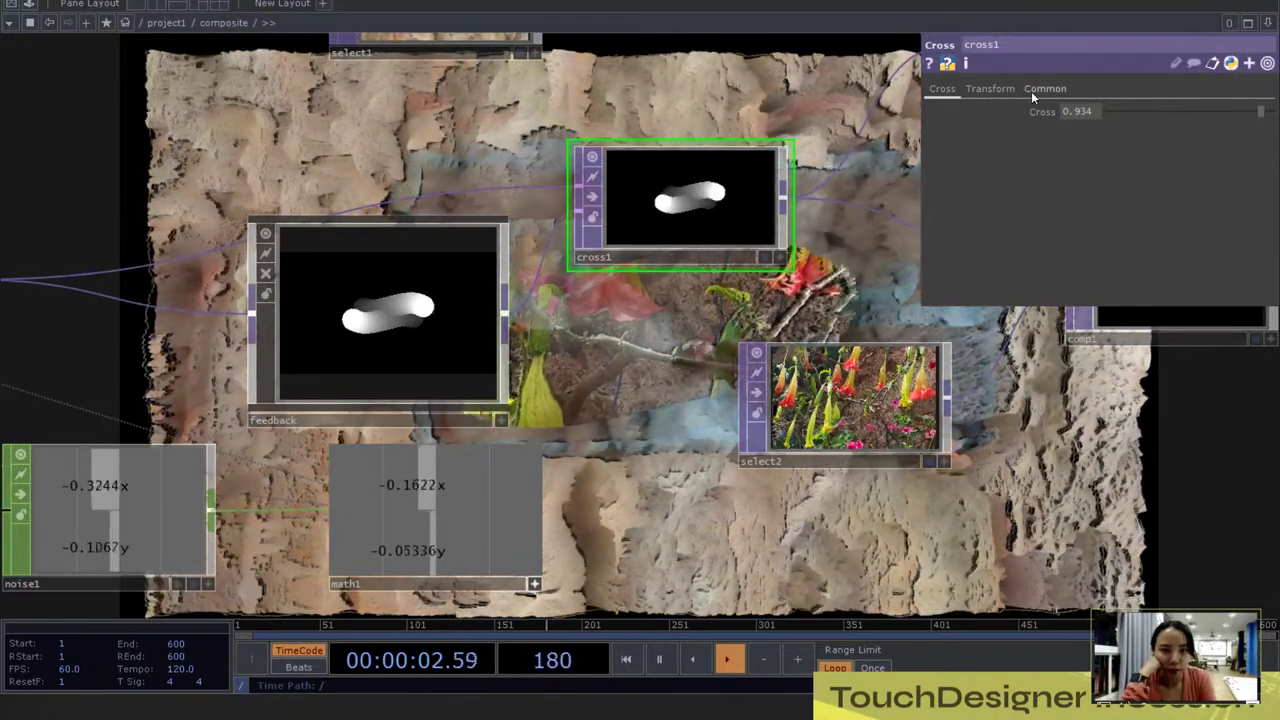
click(1045, 88)
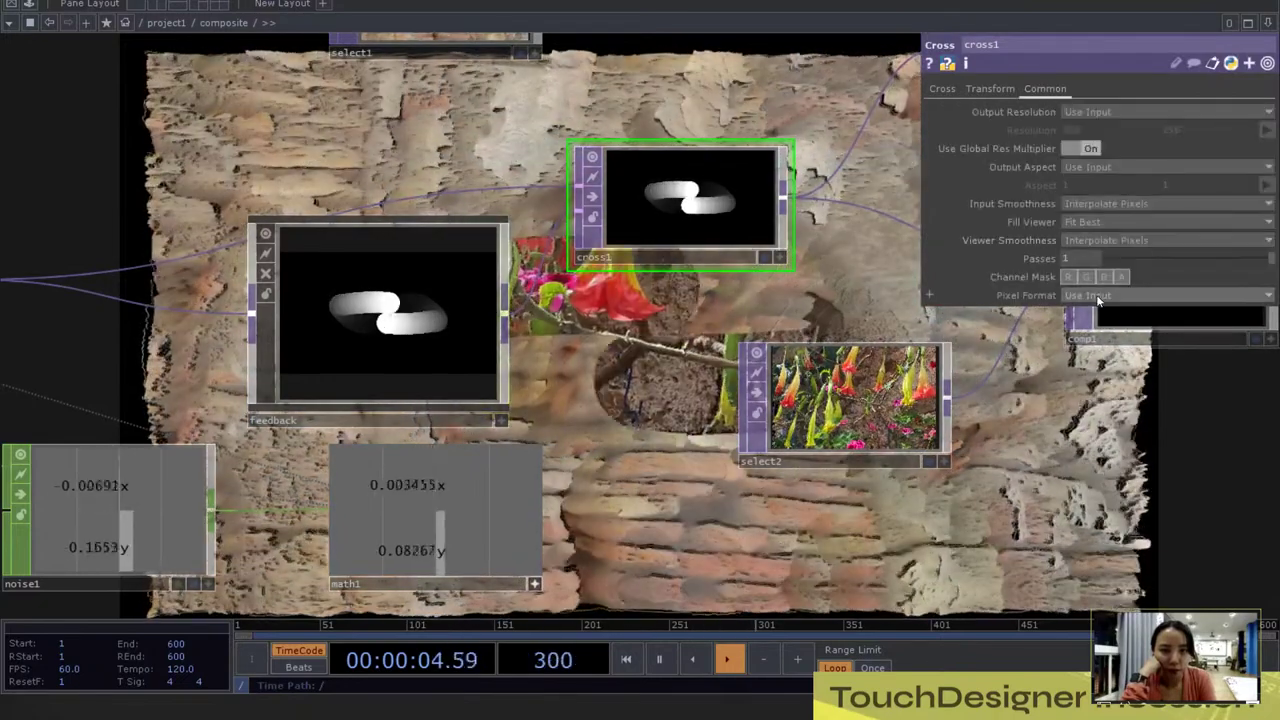
click(1098, 296)
click(1119, 334)
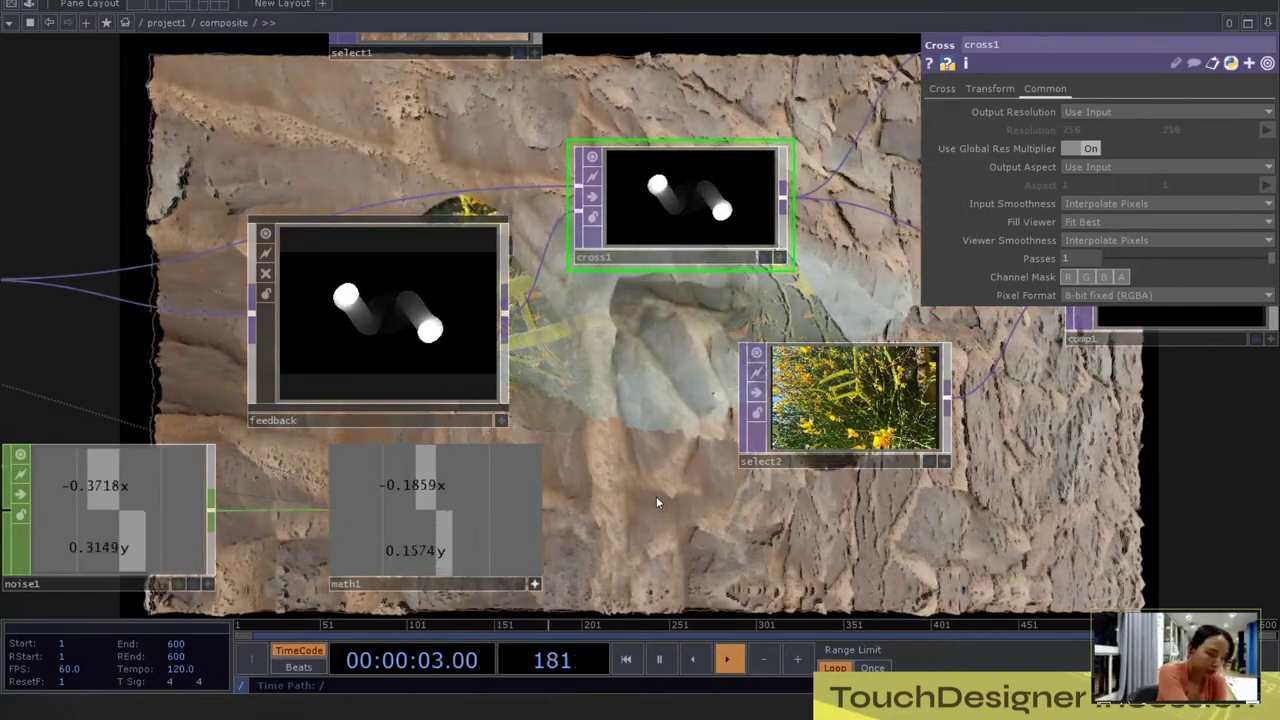
scroll(703, 386, down, 5)
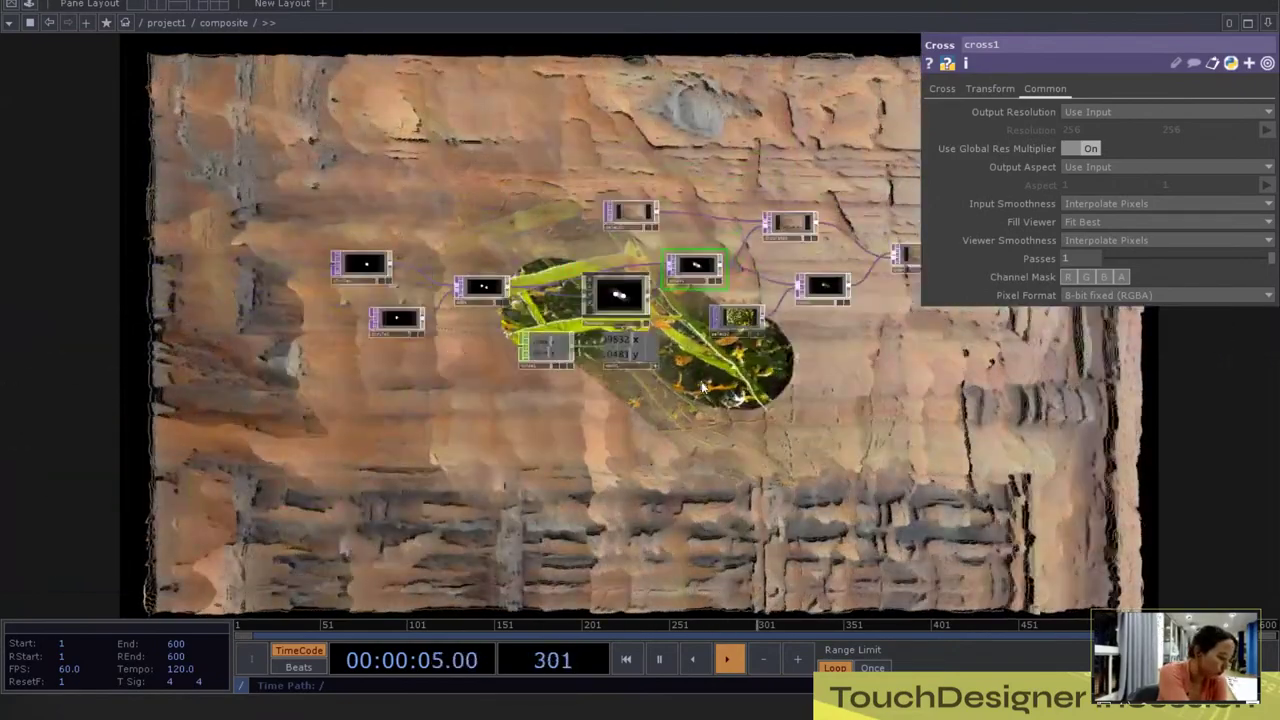
drag(702, 386, 431, 429)
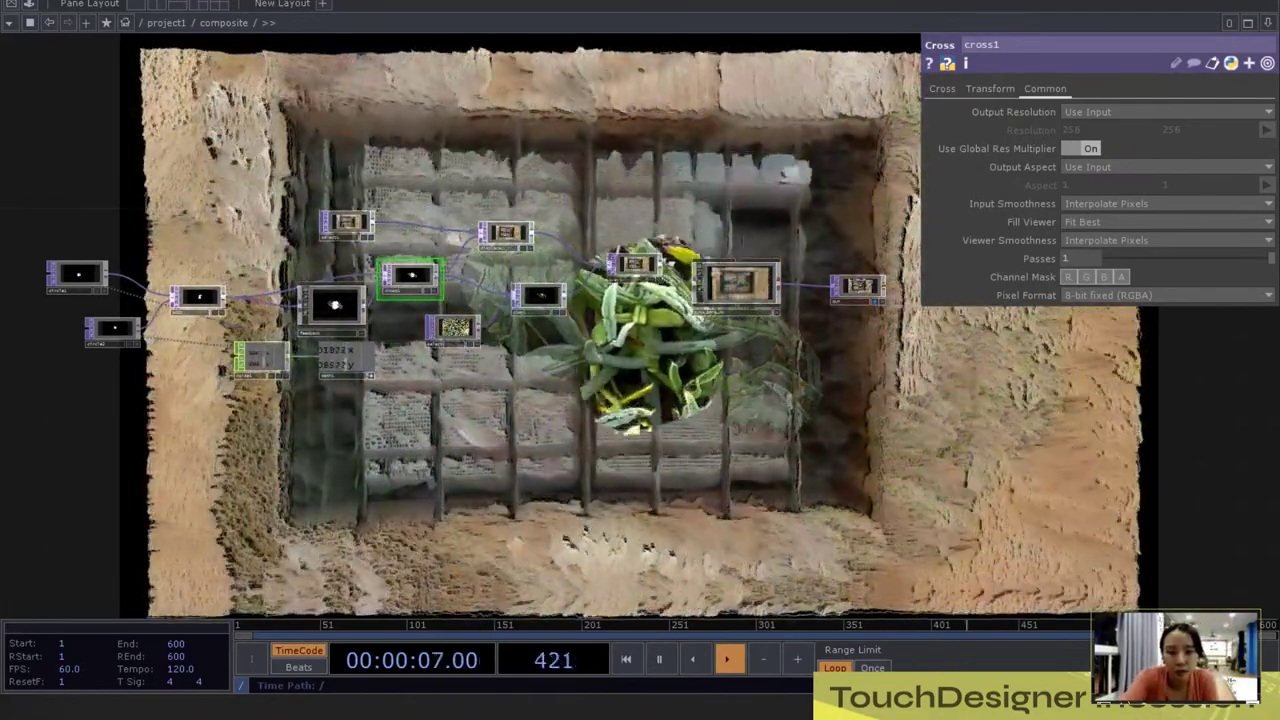
drag(548, 418, 546, 374)
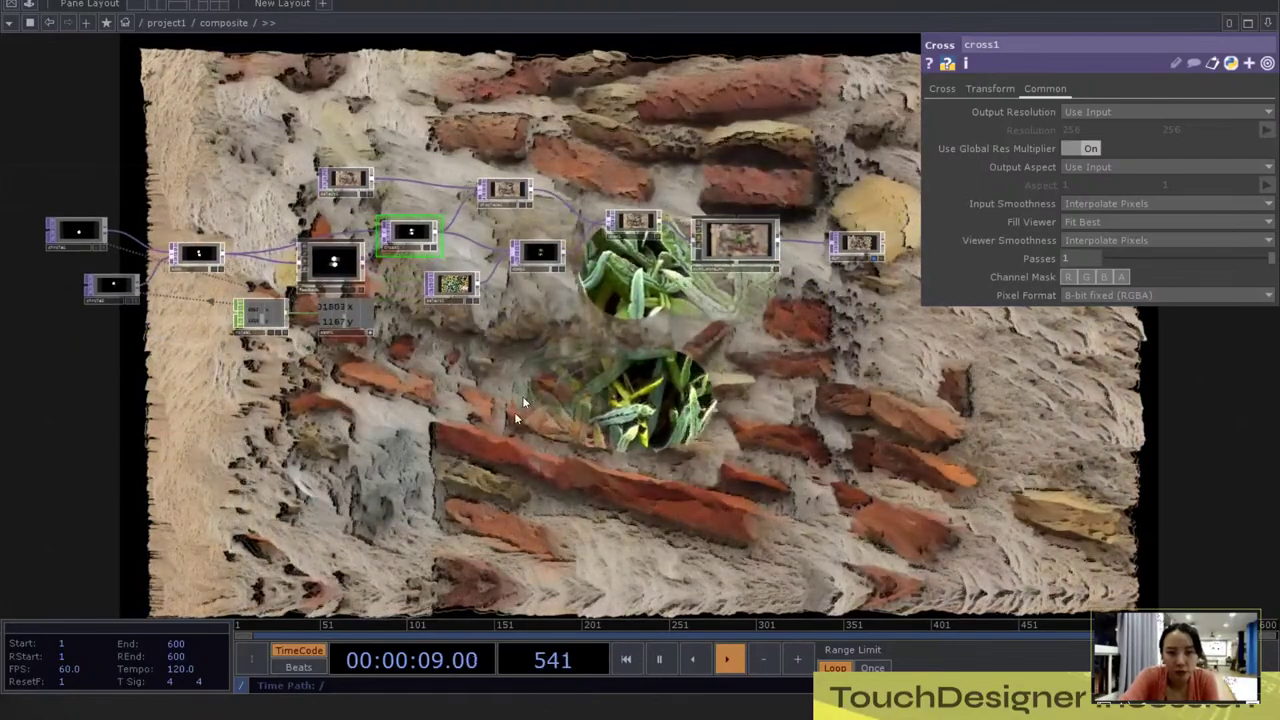
drag(512, 442, 511, 410)
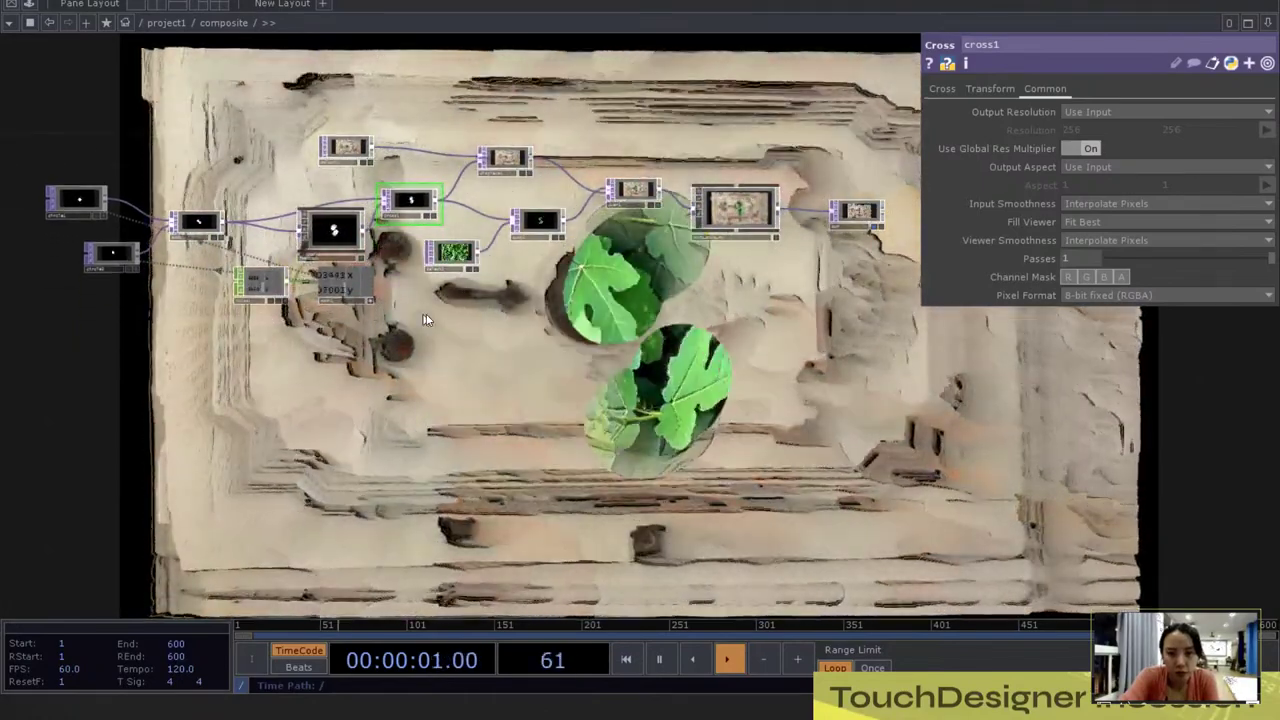
key(u)
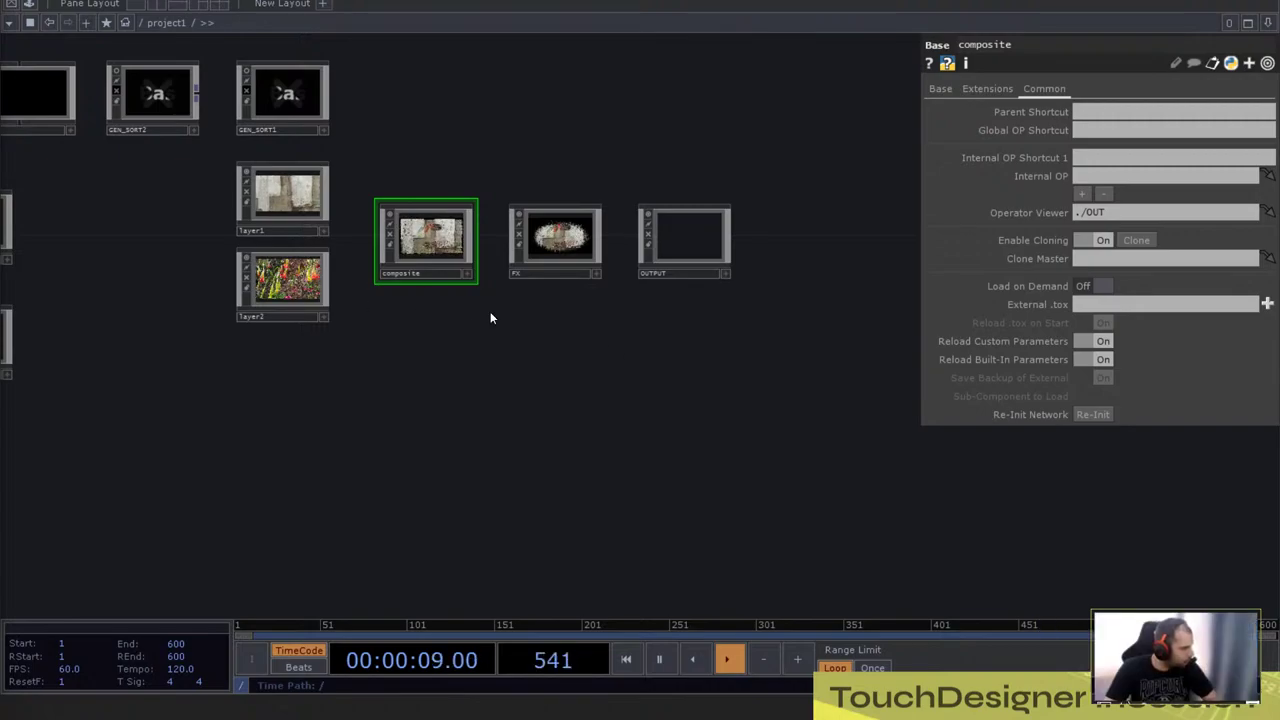
key(i)
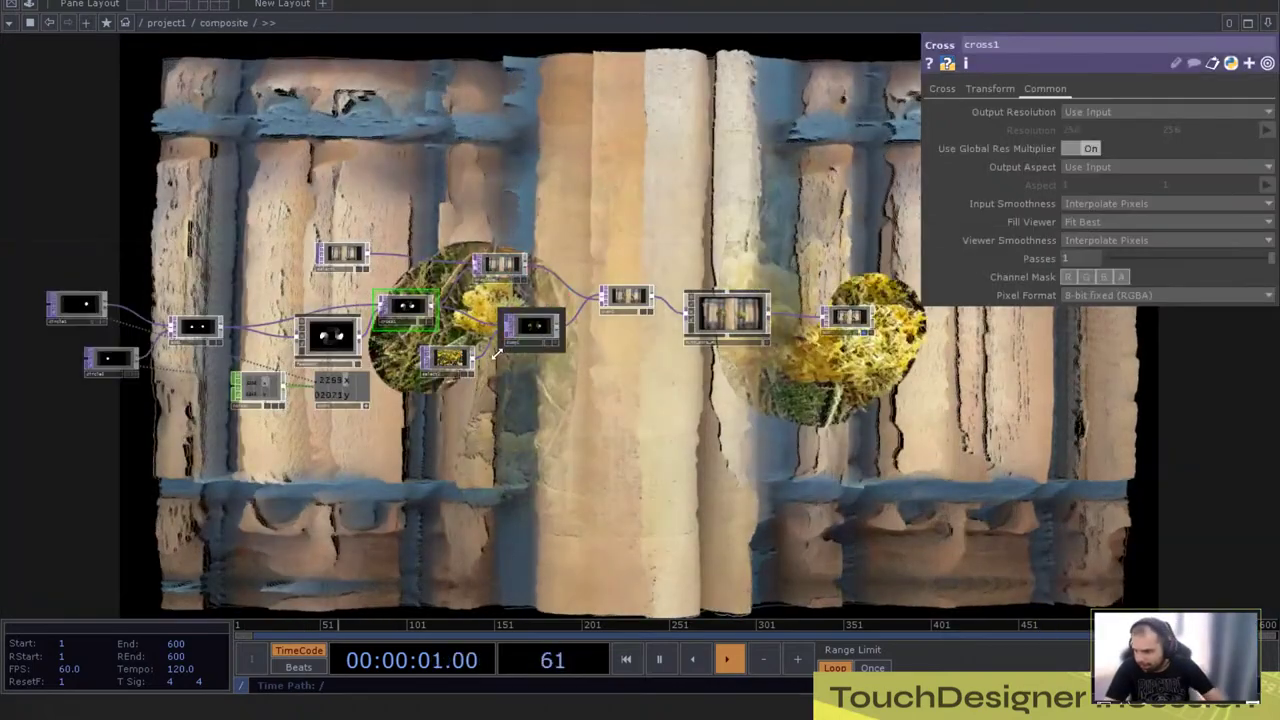
Step: Go back inside the feedback component that feeds cross1
scroll(733, 346, up, 4)
drag(731, 413, 903, 392)
drag(430, 452, 600, 437)
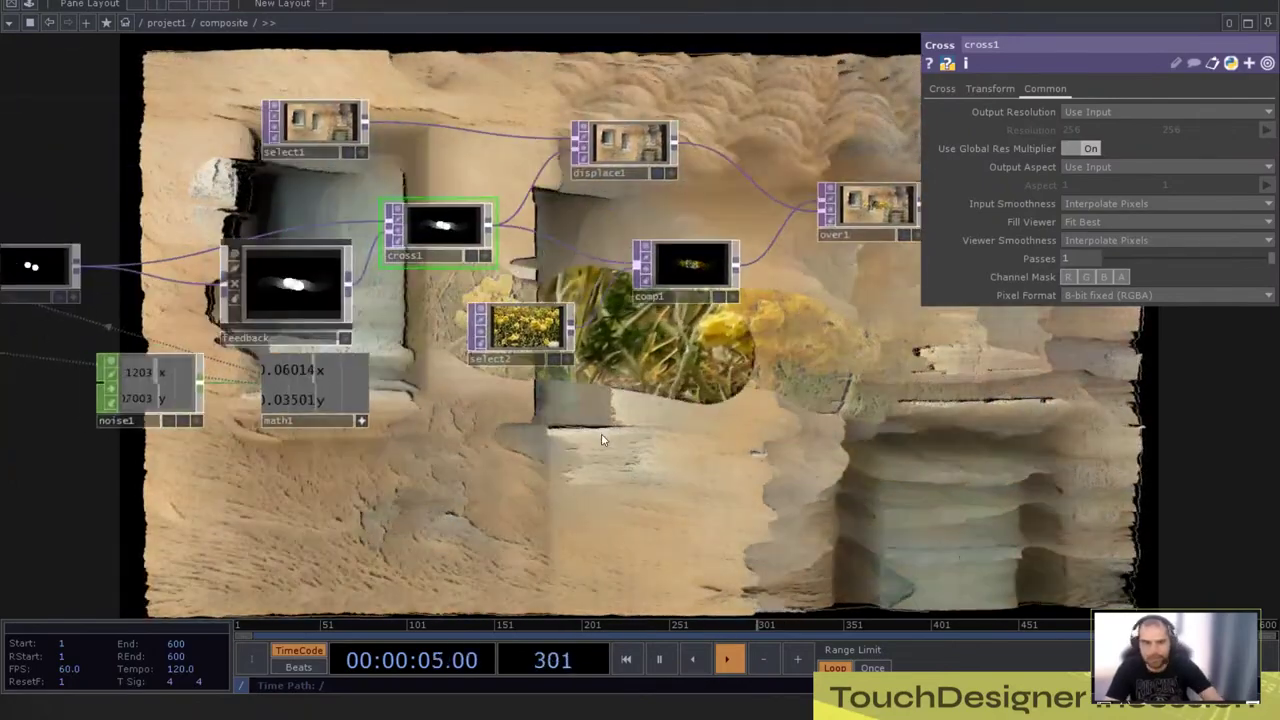
scroll(294, 295, up, 6)
scroll(293, 264, up, 3)
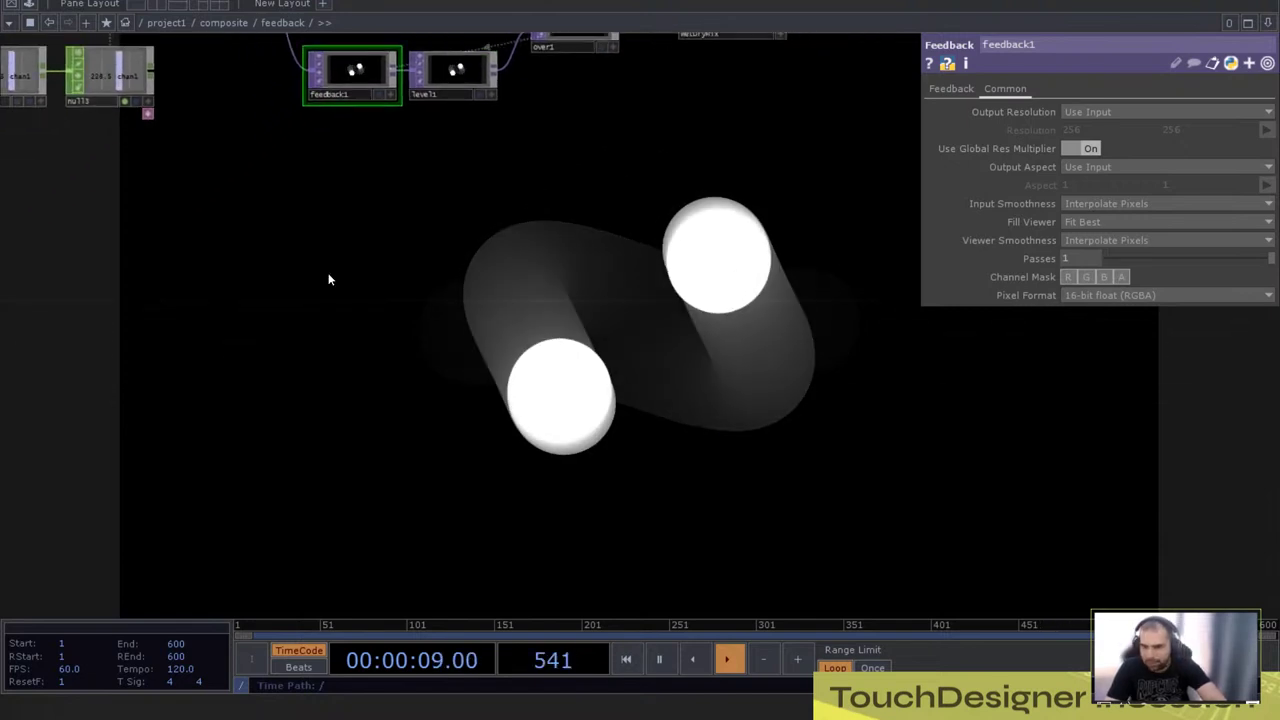
Step: Add a Constant TOP in the empty area below in1 and show its Output parameters
drag(423, 193, 354, 264)
key(Tab)
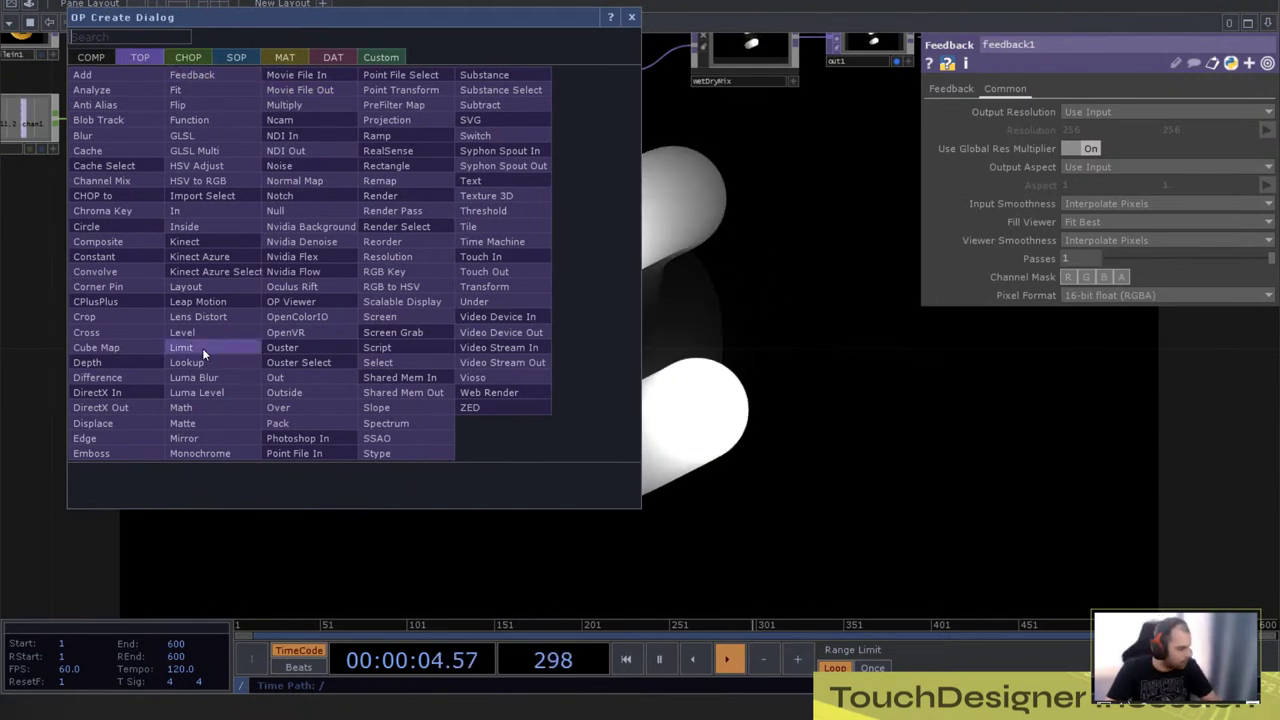
text(con)
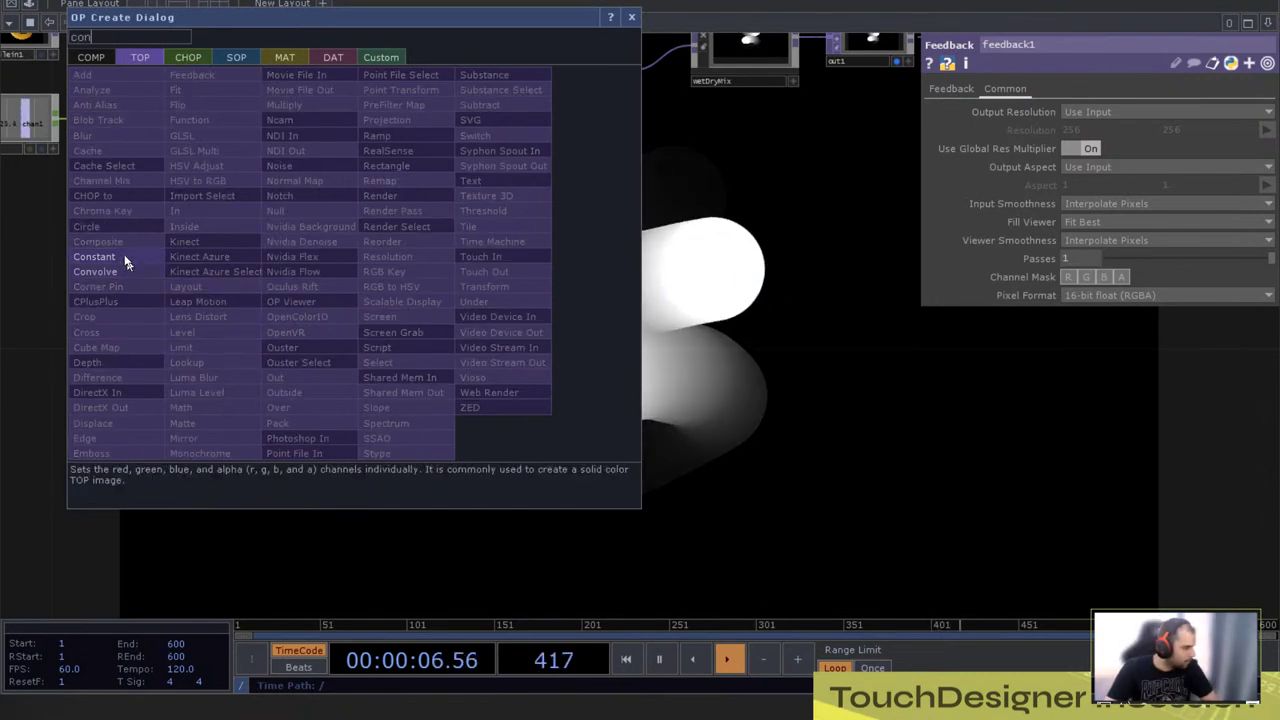
click(116, 259)
click(236, 340)
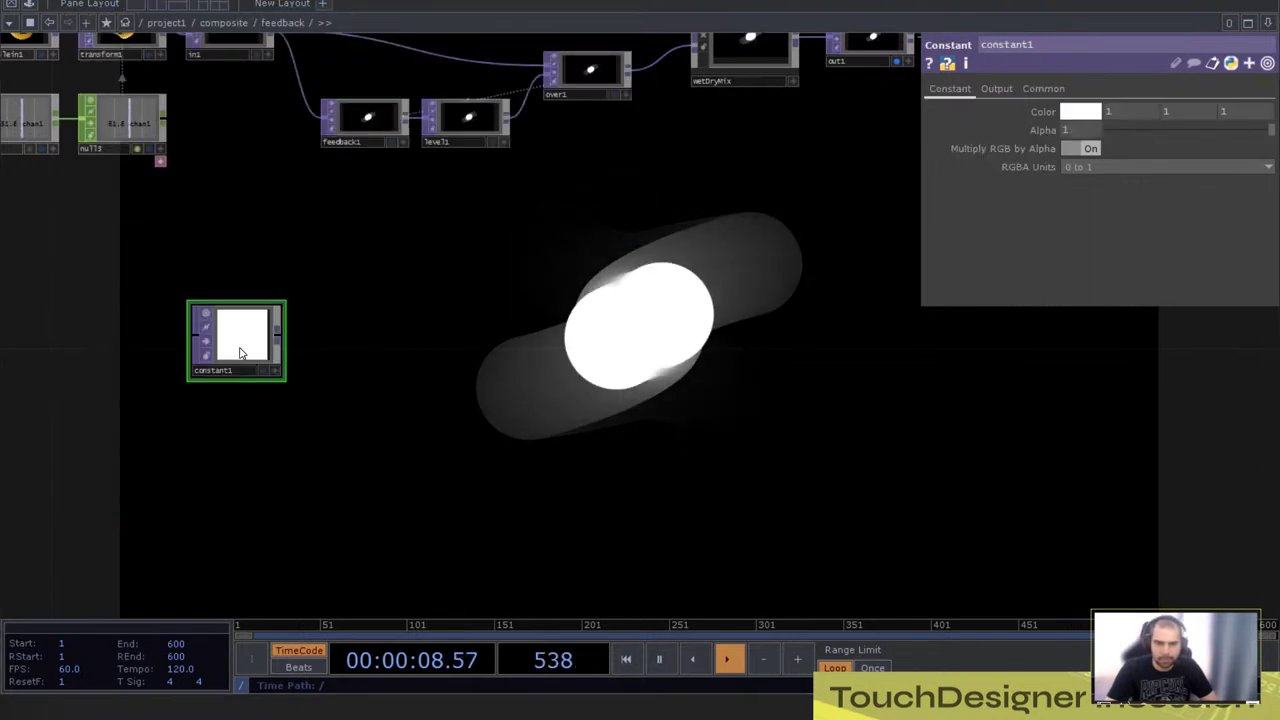
click(1008, 90)
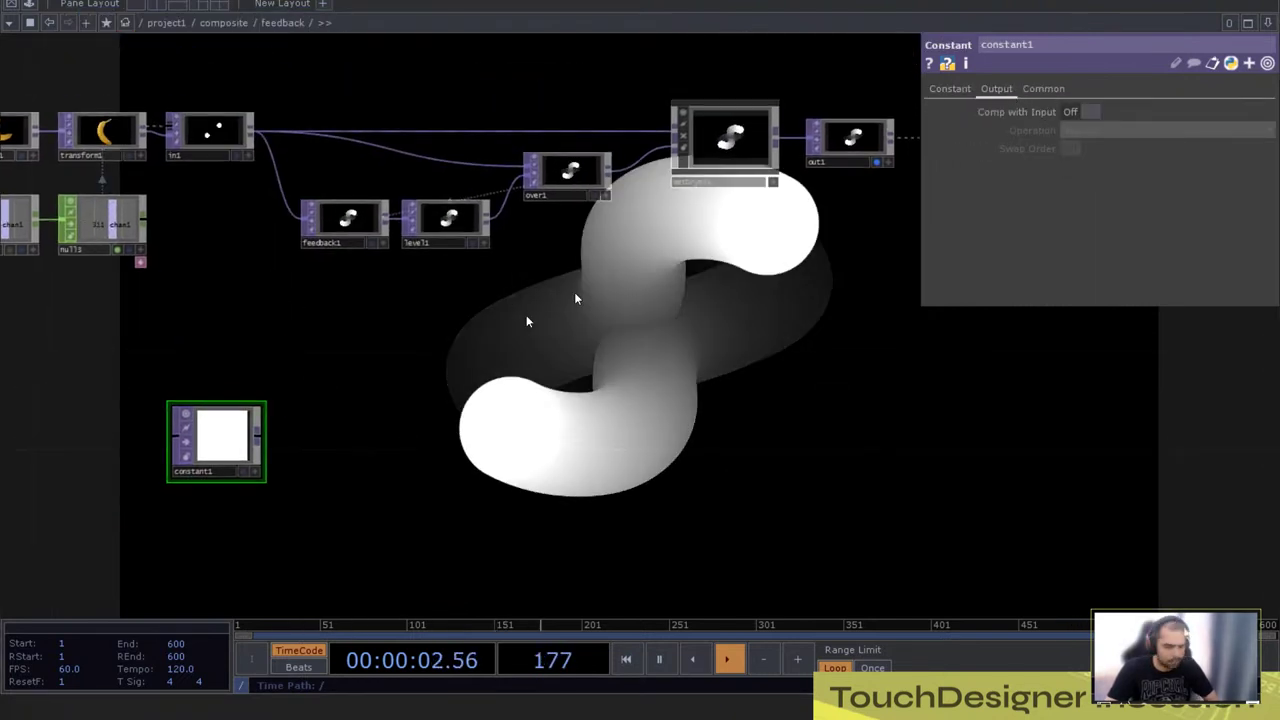
Step: Add a TOP to CHOP below the feedback loop and assign level1 as its source TOP
key(Tab)
click(421, 79)
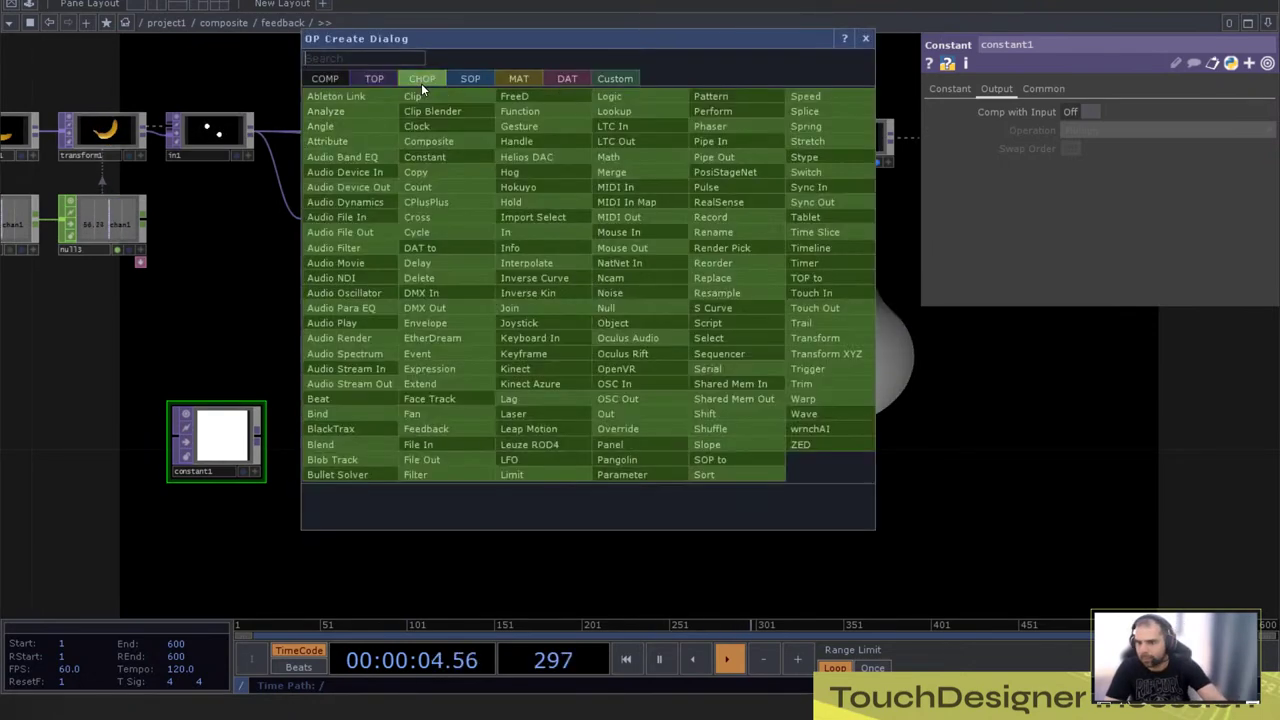
text(top)
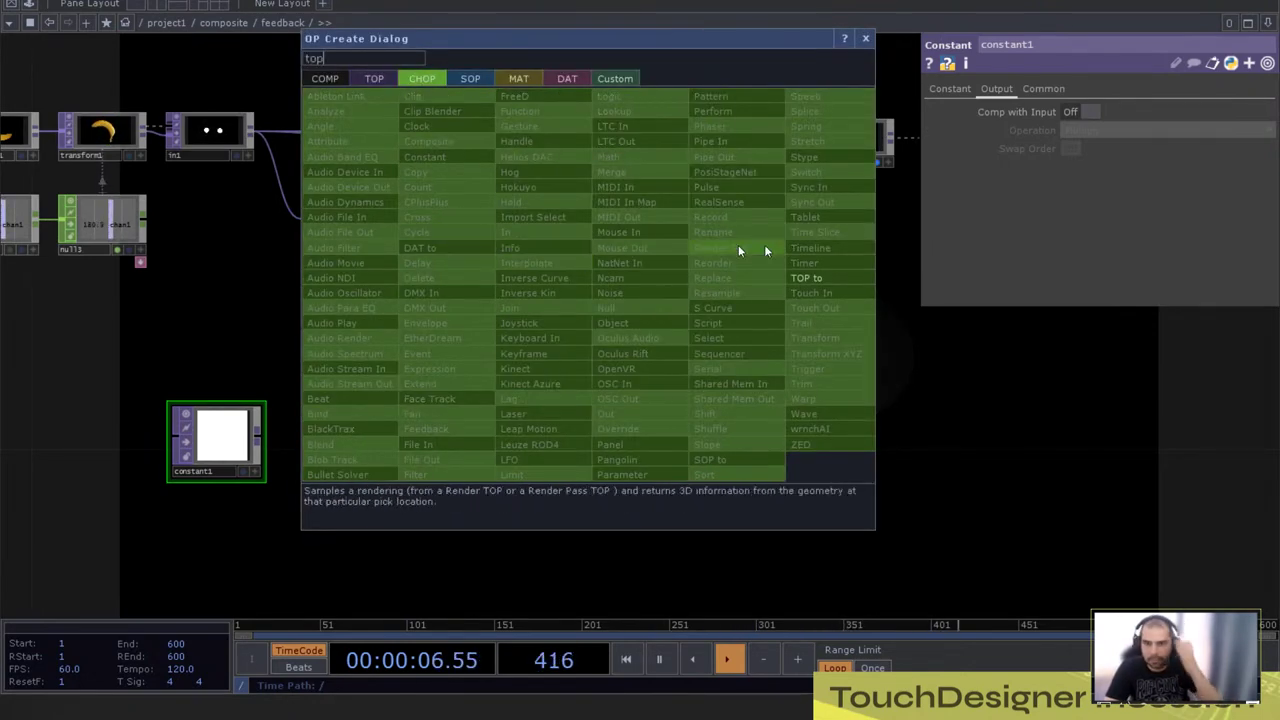
click(812, 280)
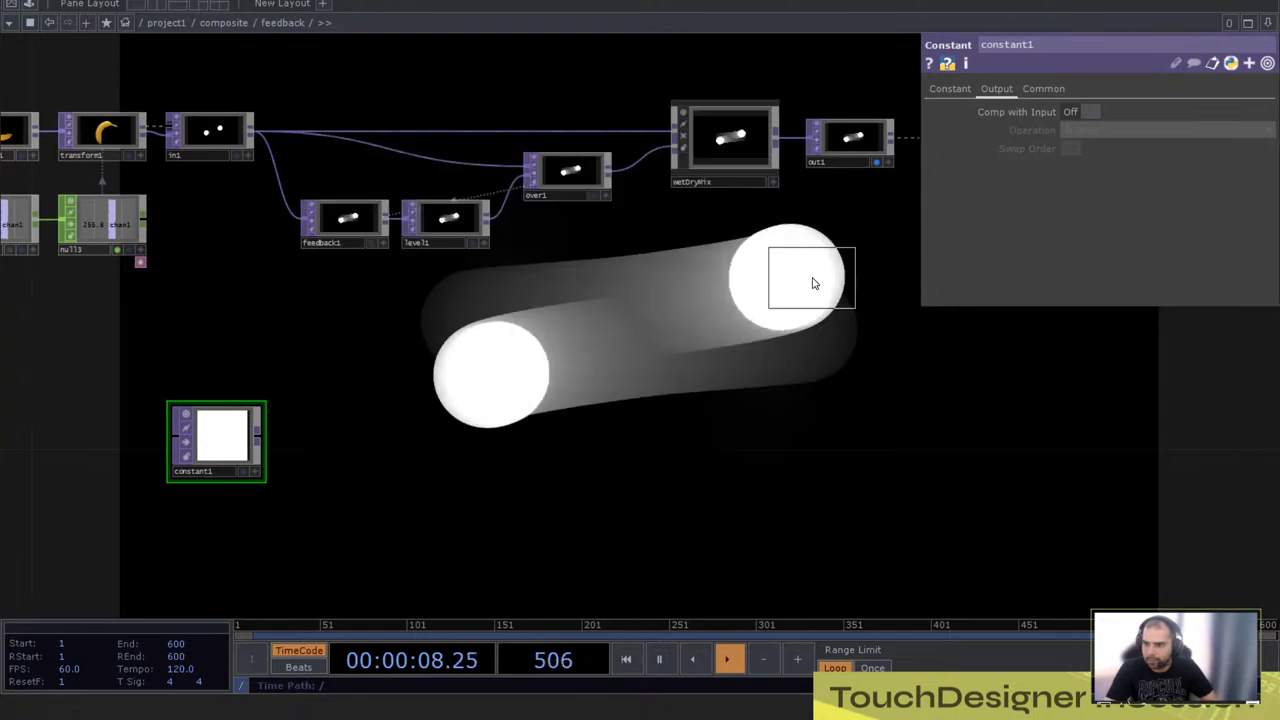
click(558, 320)
scroll(570, 258, up, 5)
scroll(537, 160, down, 2)
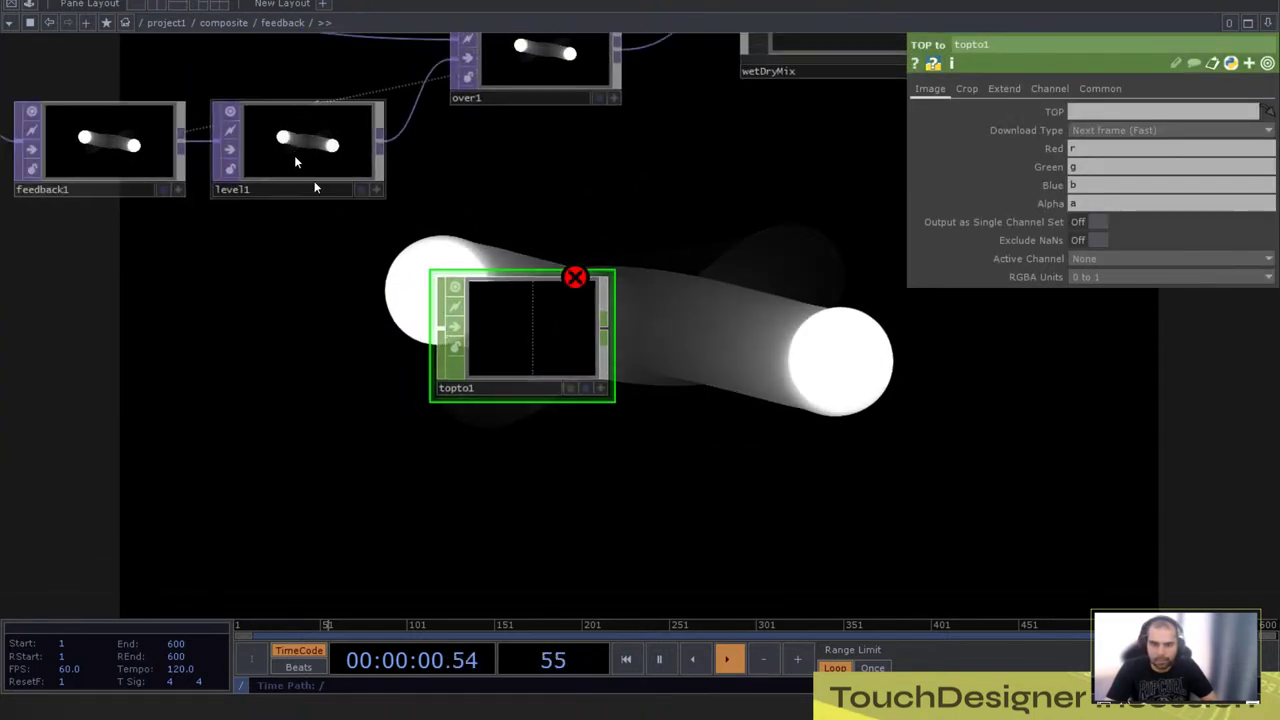
drag(306, 185, 533, 352)
scroll(617, 366, down, 3)
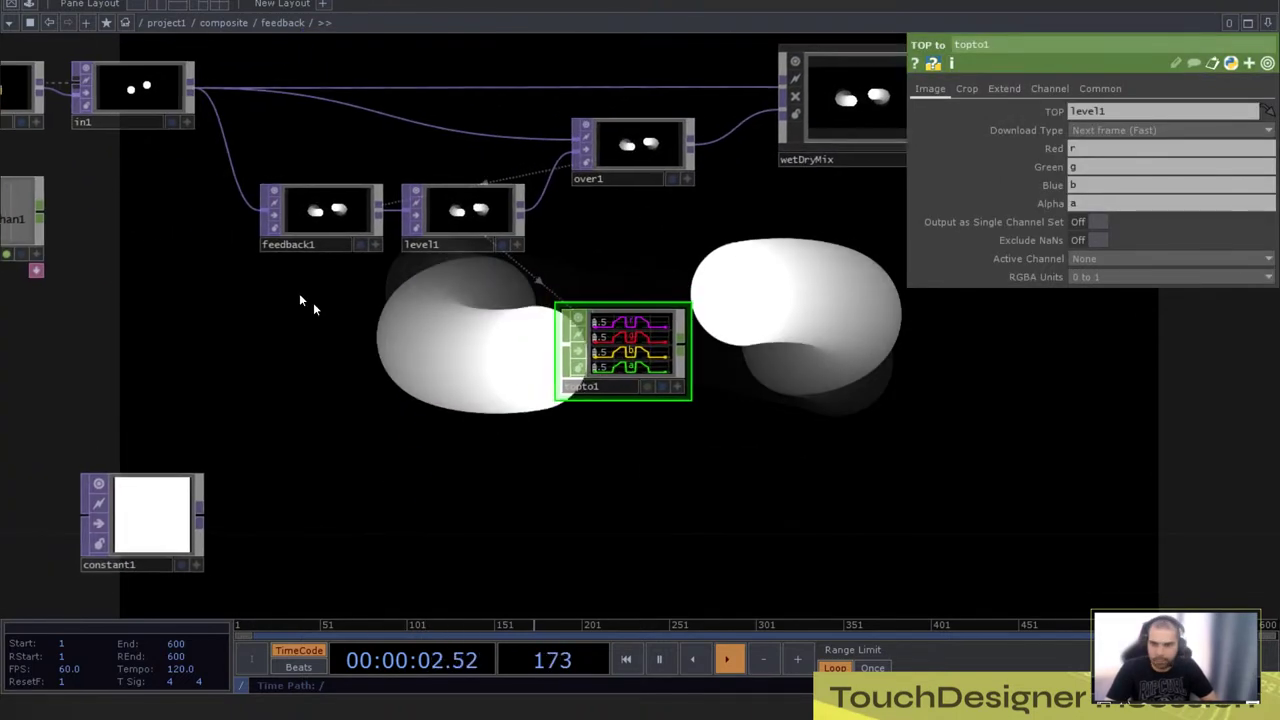
Step: Check the loop operators' Common parameters, then set feedback1, level1 and over1 together to Pixel Format 8-bit fixed (RGBA)
click(287, 220)
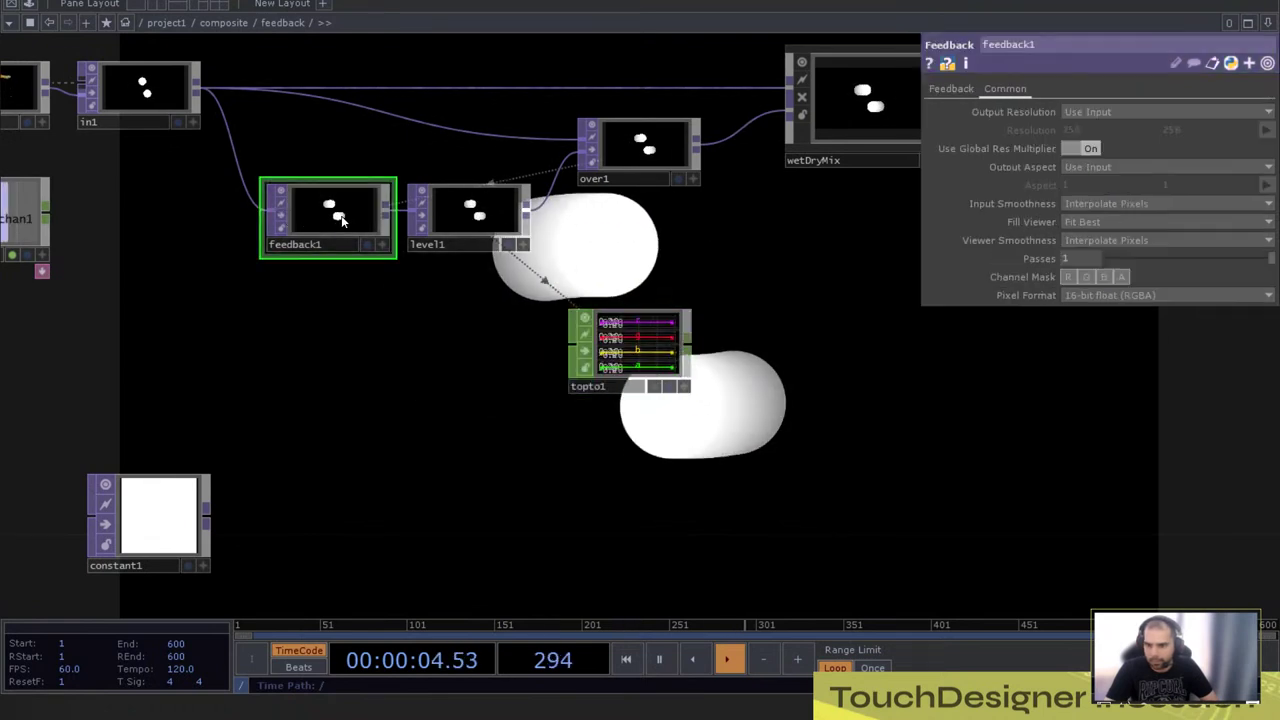
click(487, 203)
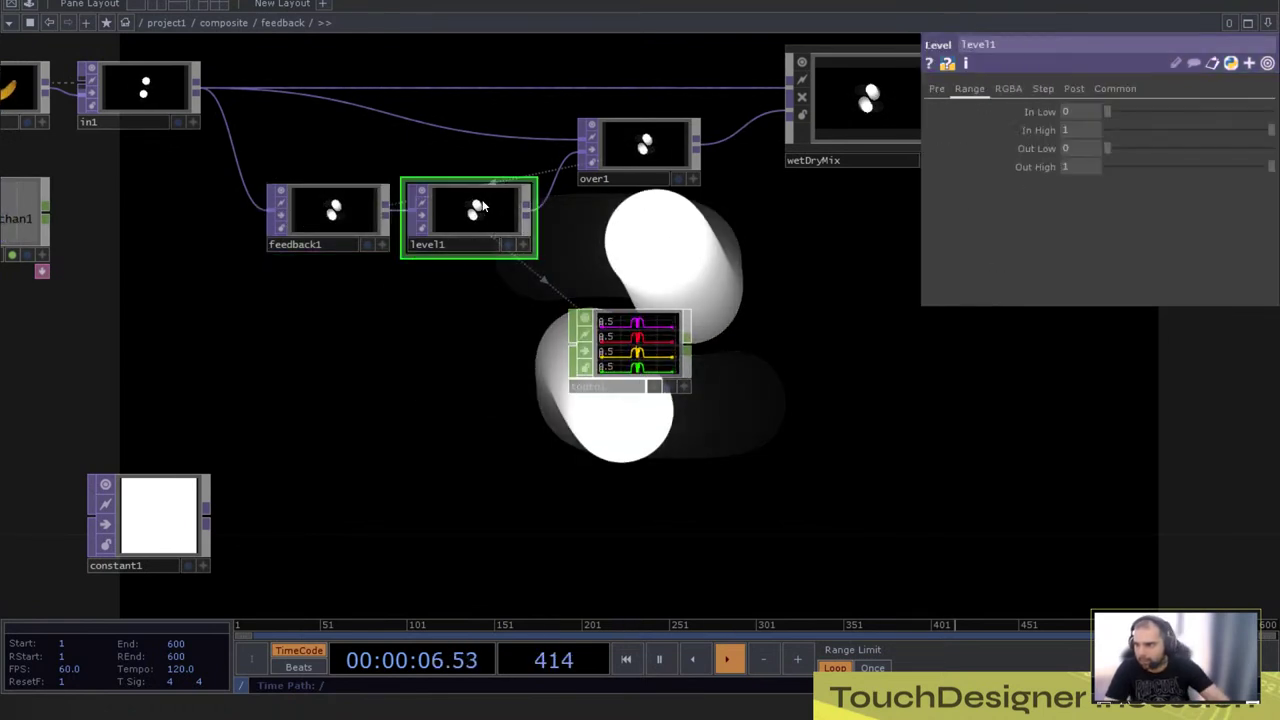
click(1115, 89)
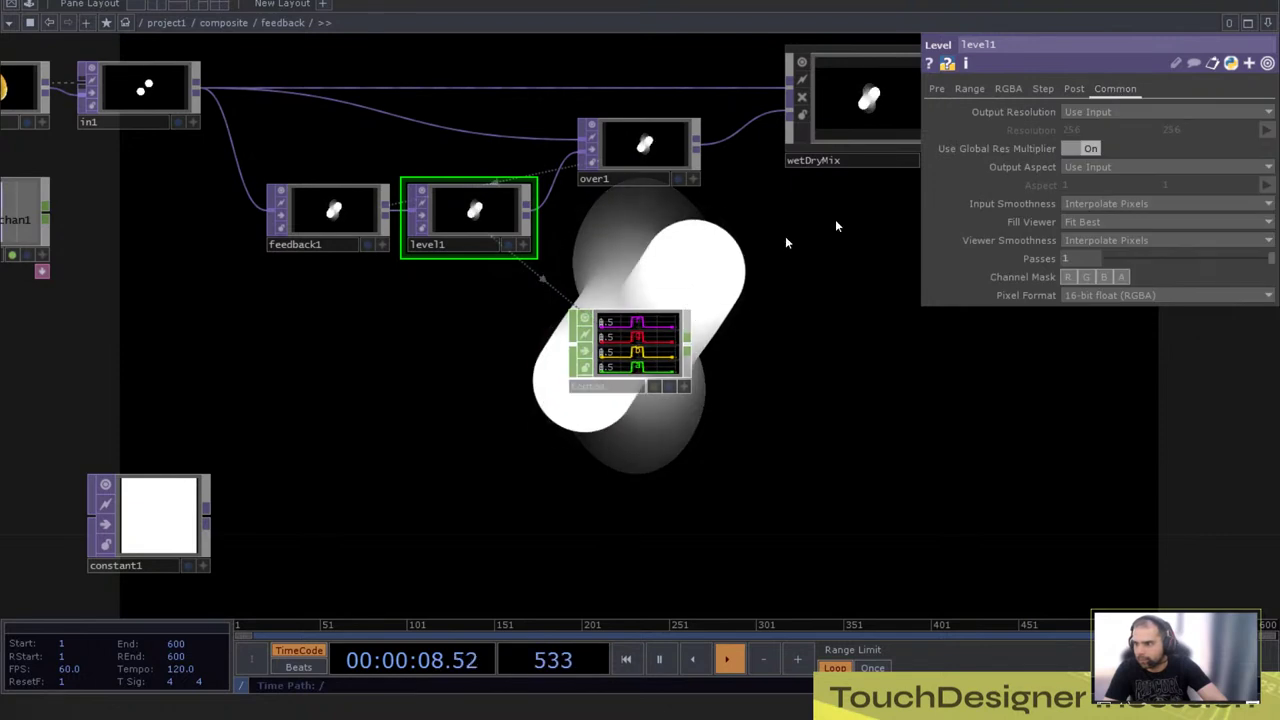
click(698, 176)
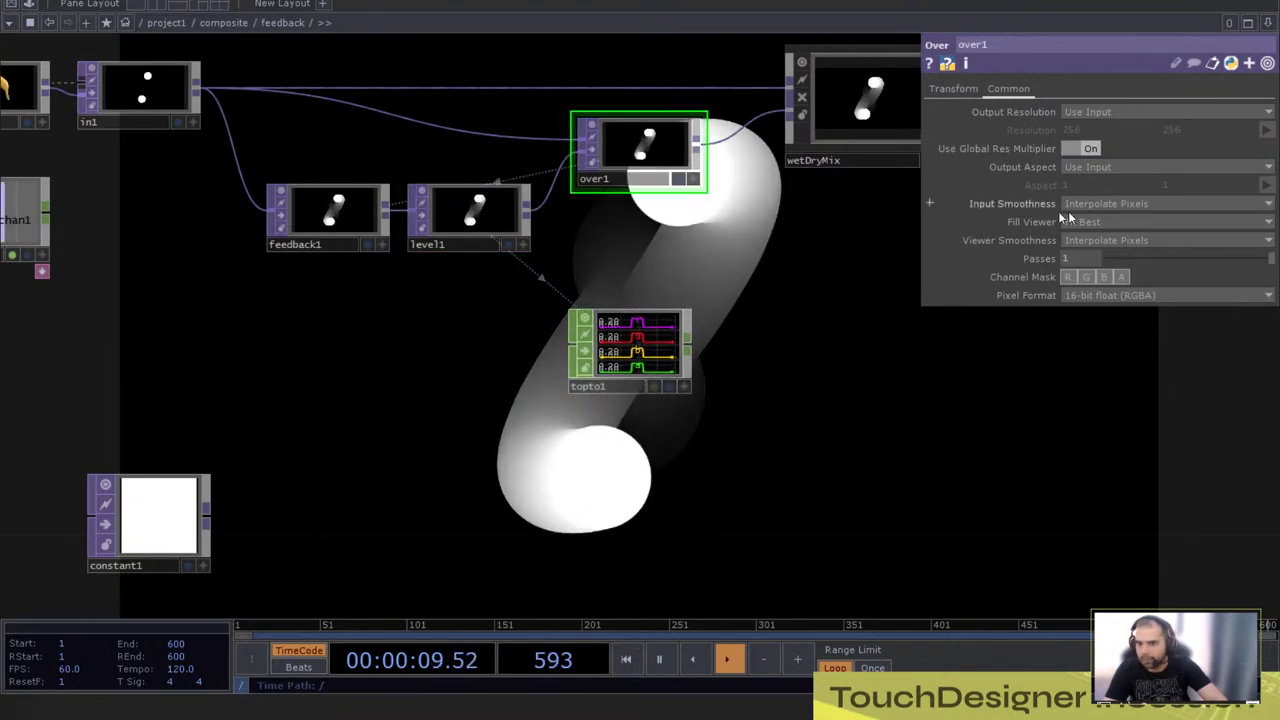
click(180, 94)
drag(271, 67, 610, 255)
click(1142, 297)
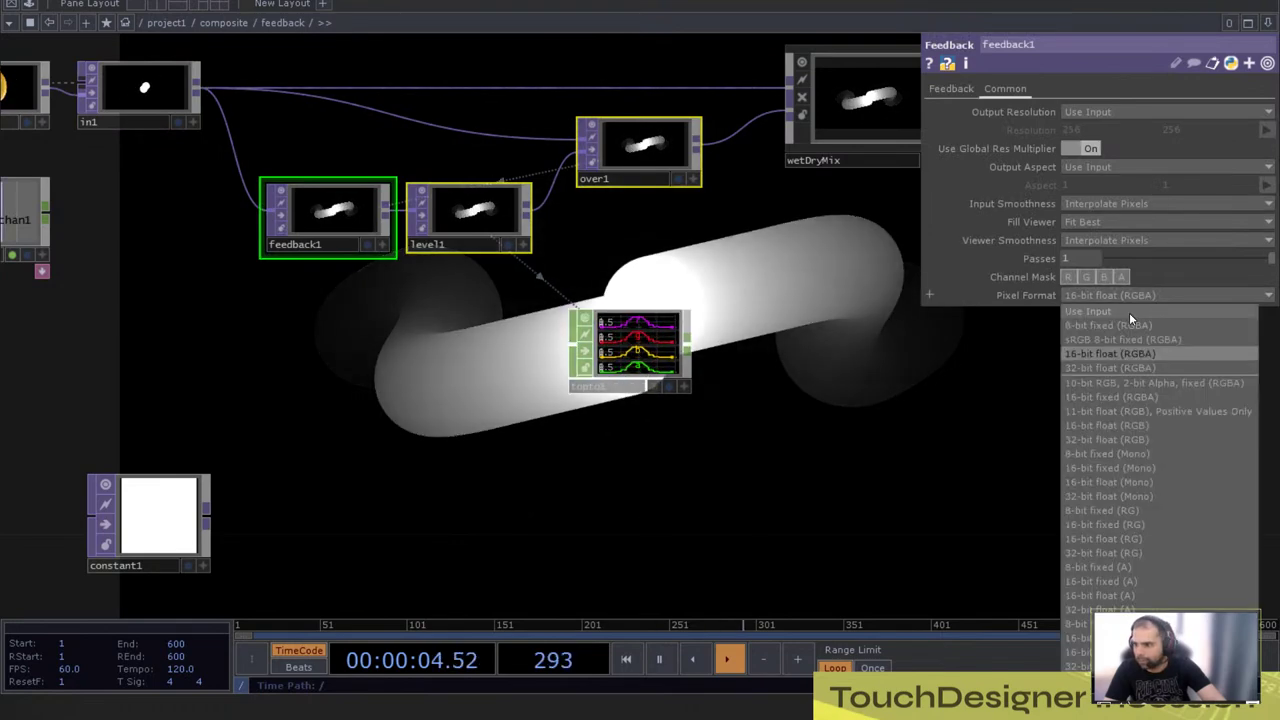
click(1128, 324)
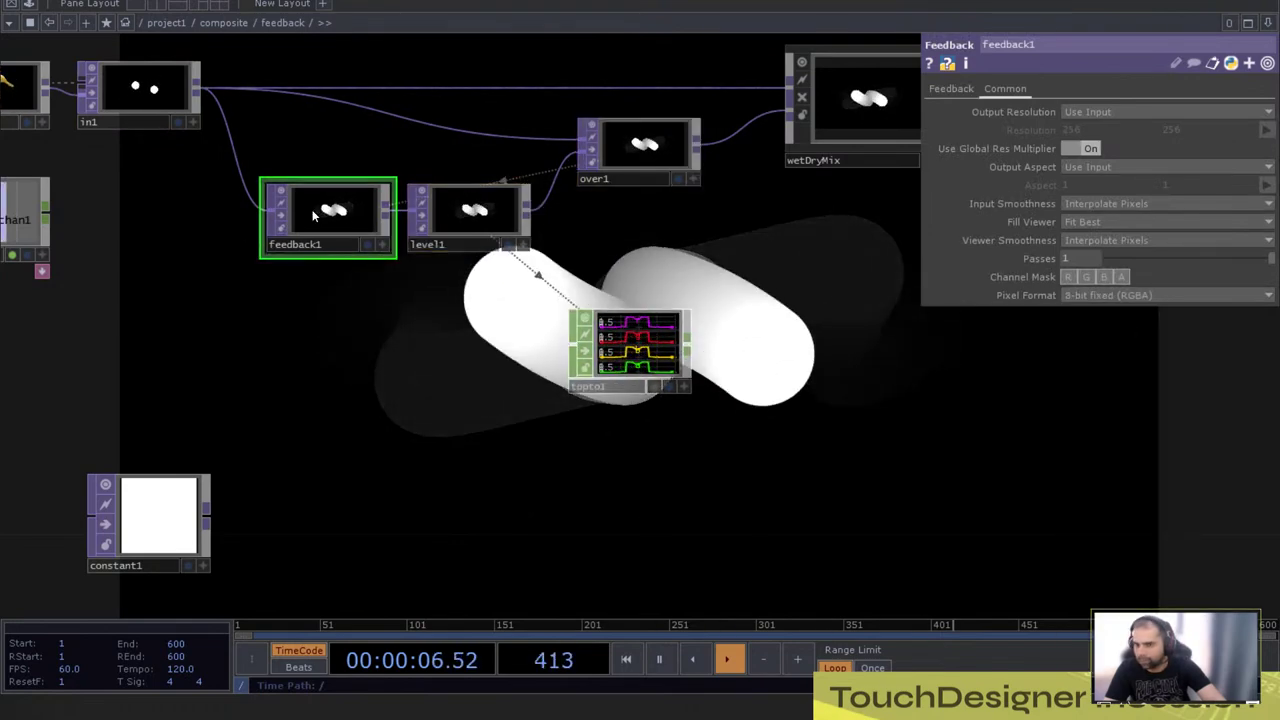
Step: Show feedback1's Feedback parameters and pulse its Reset to clear the accumulated trails
scroll(330, 226, up, 5)
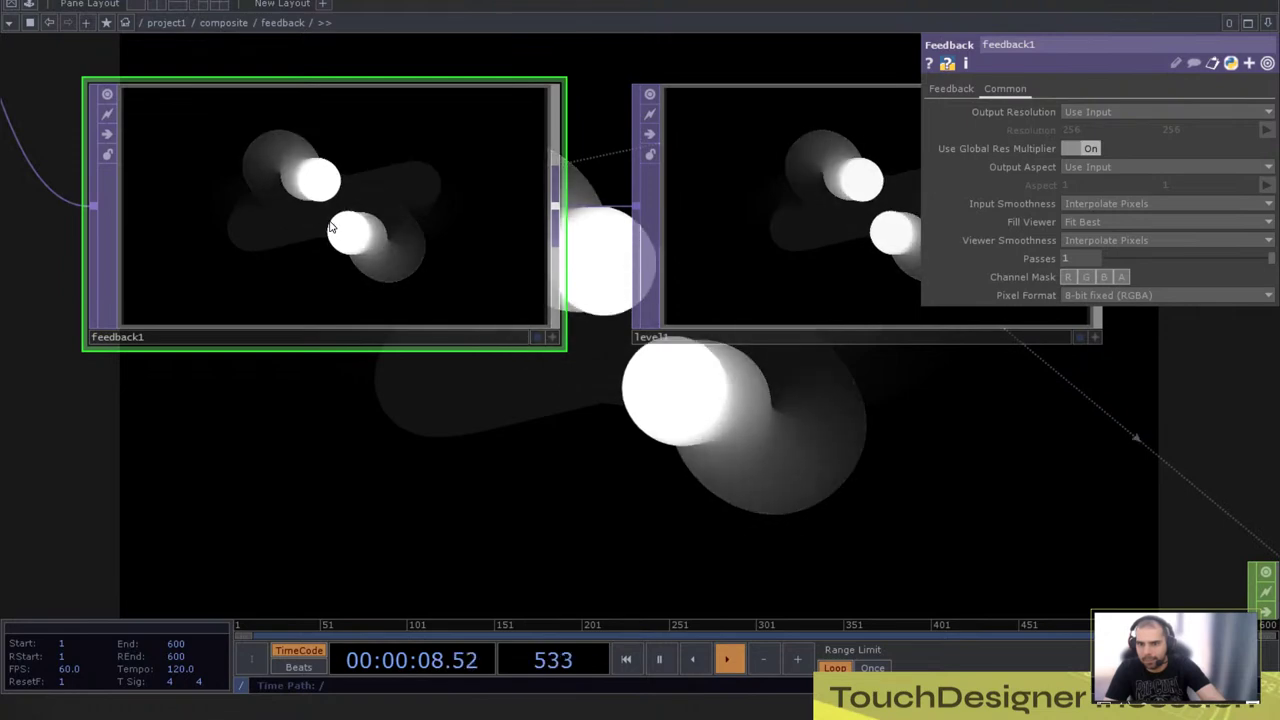
scroll(330, 226, down, 5)
click(939, 91)
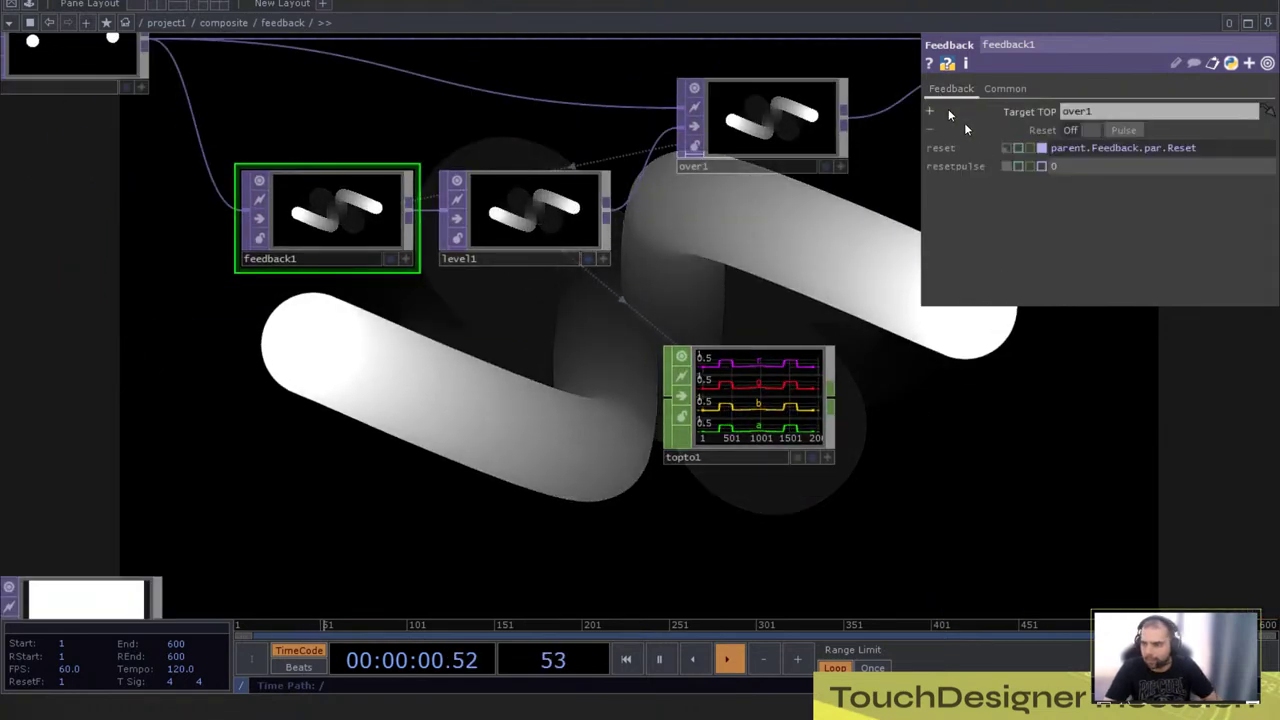
click(1130, 133)
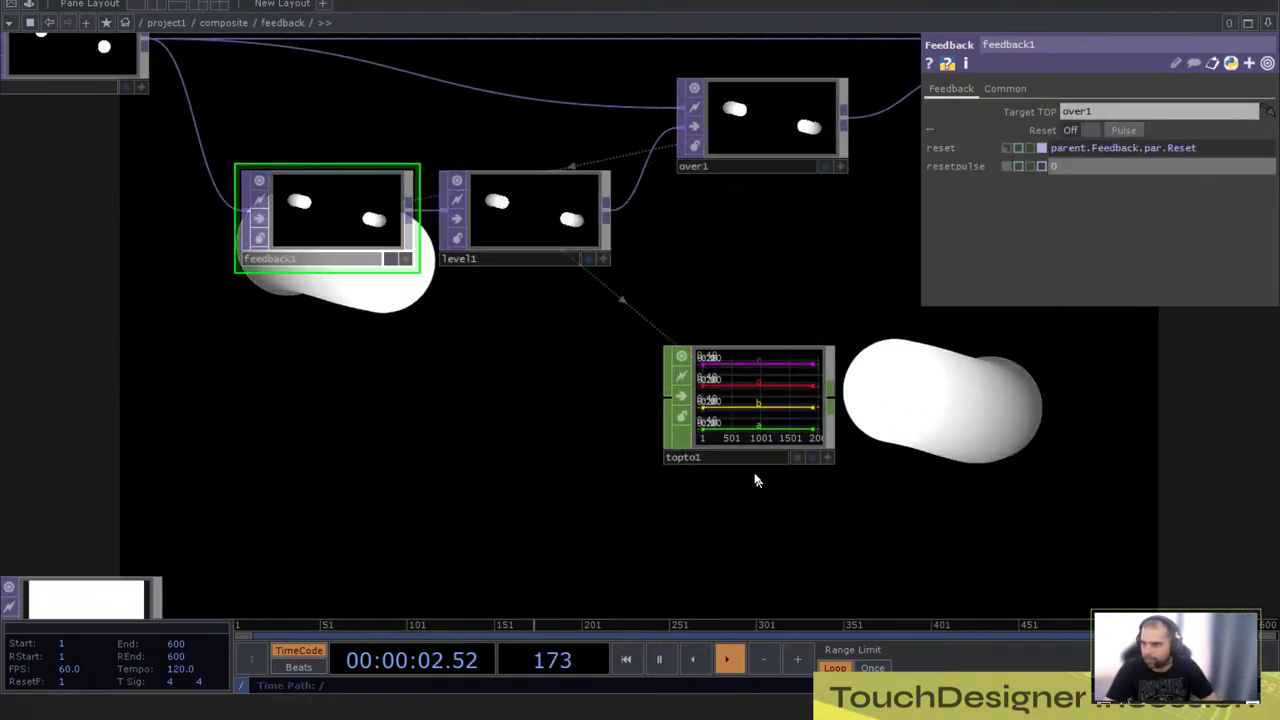
Step: Examine the TOP to CHOP's r, g, b and a curves during playback, and pause the timeline to inspect them closely
scroll(745, 460, up, 5)
scroll(700, 420, down, 4)
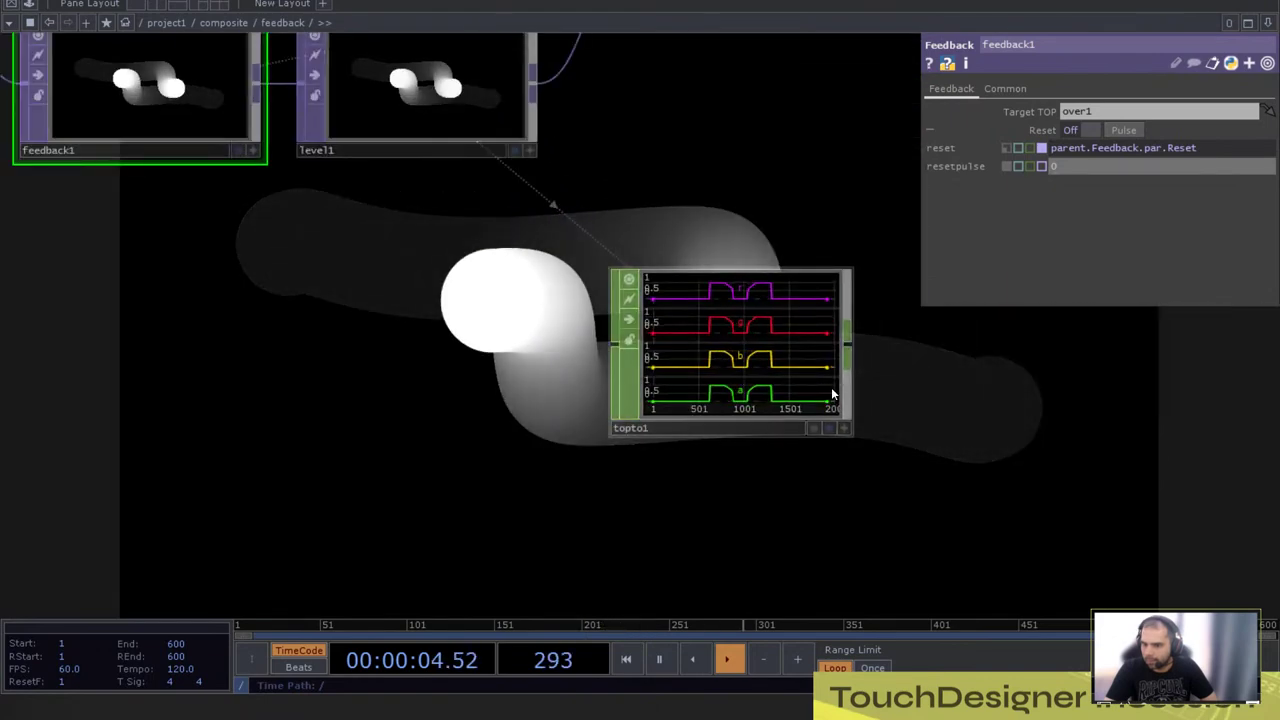
scroll(806, 354, up, 4)
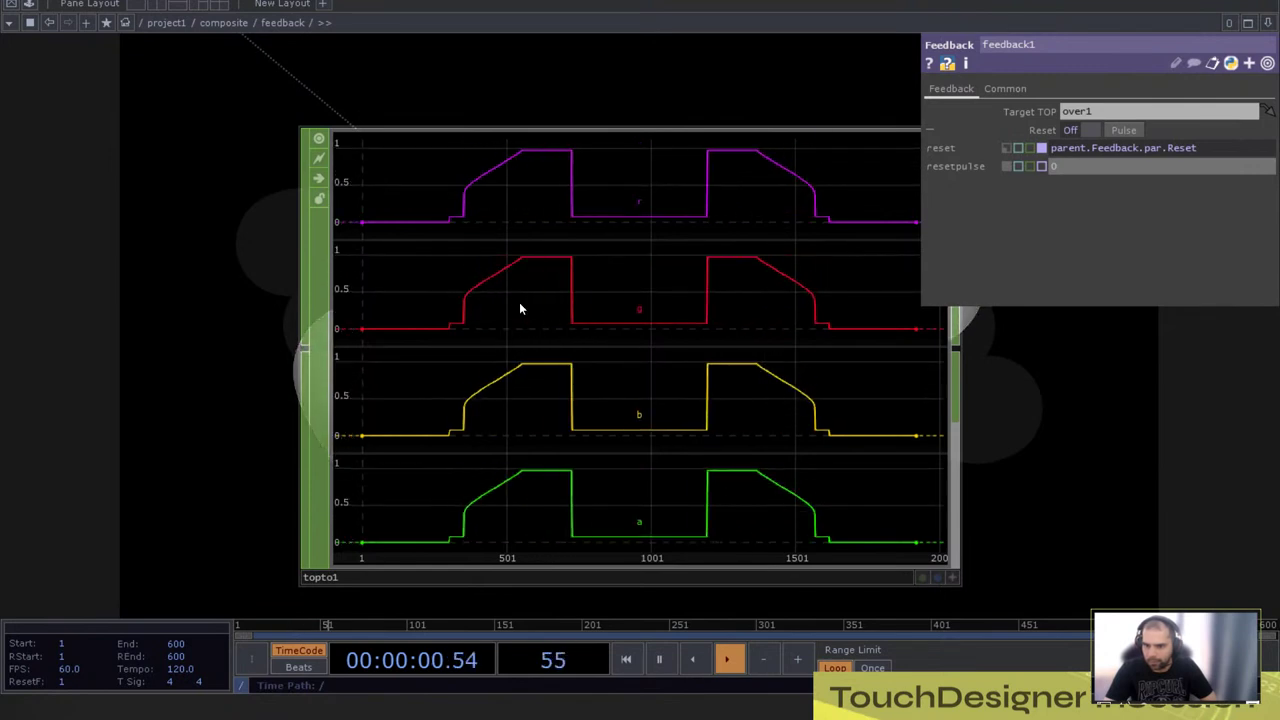
scroll(630, 392, down, 4)
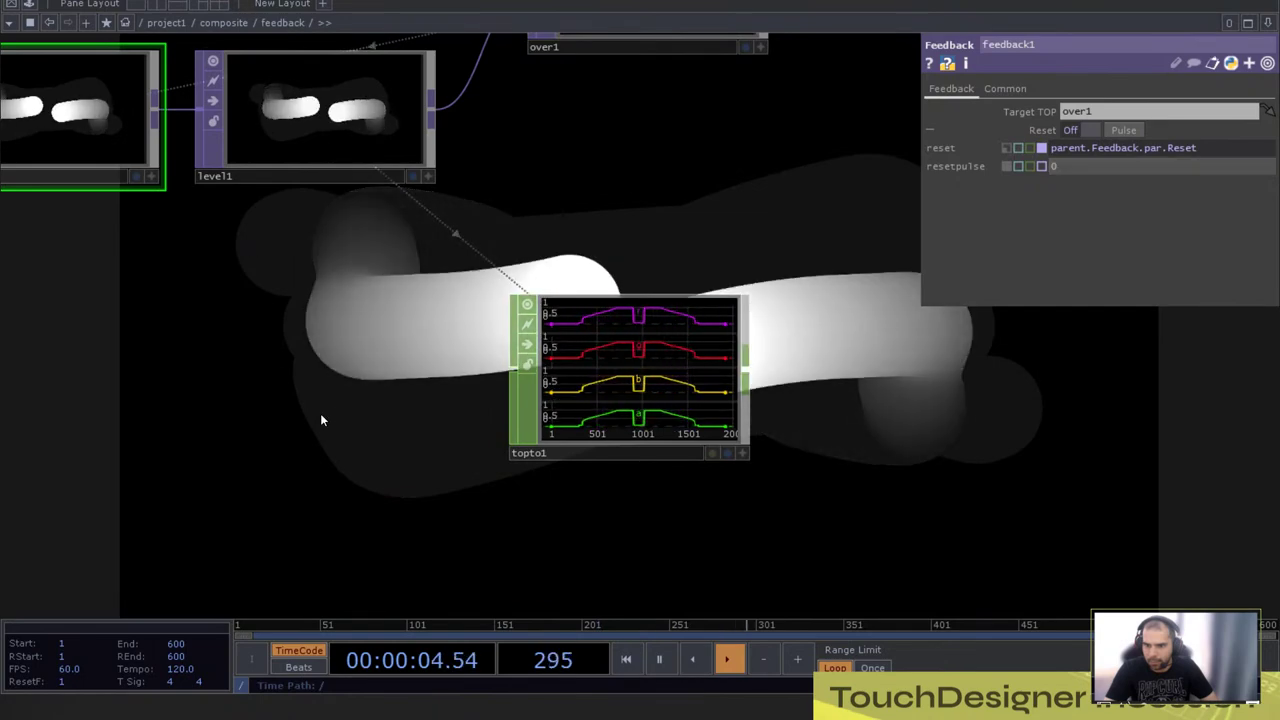
key(space)
scroll(631, 374, up, 3)
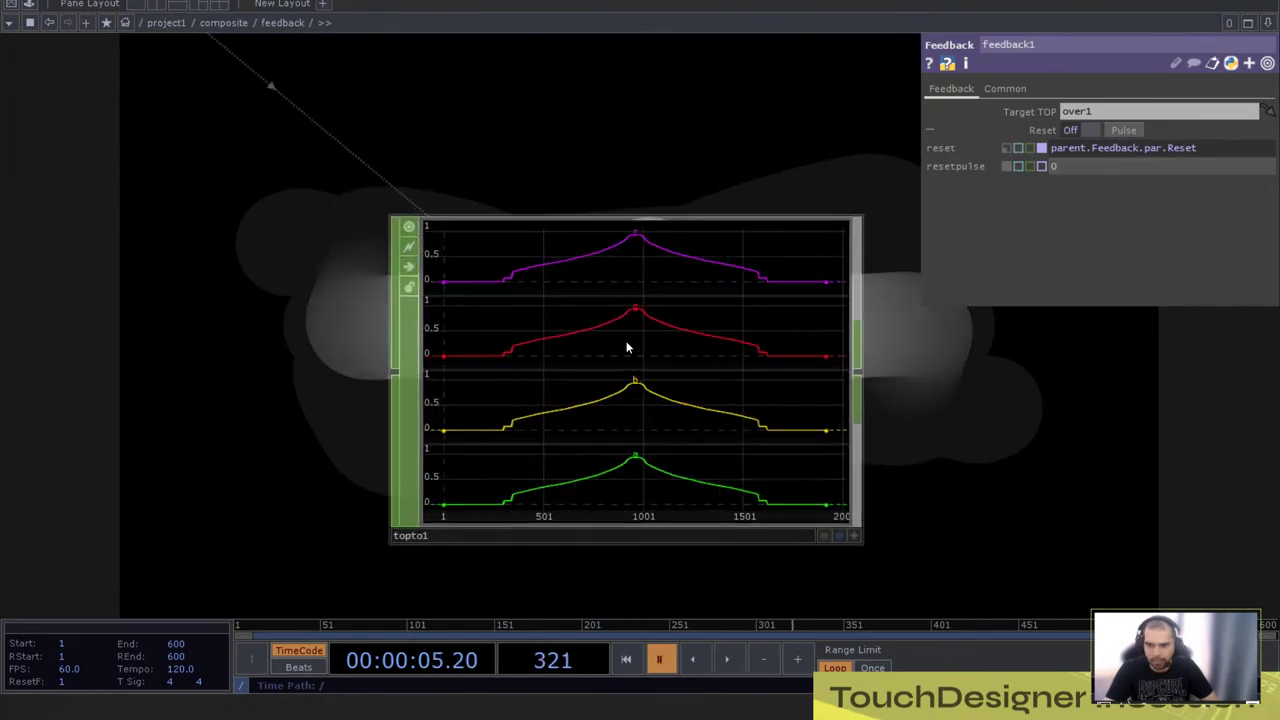
scroll(486, 323, up, 5)
scroll(458, 311, down, 6)
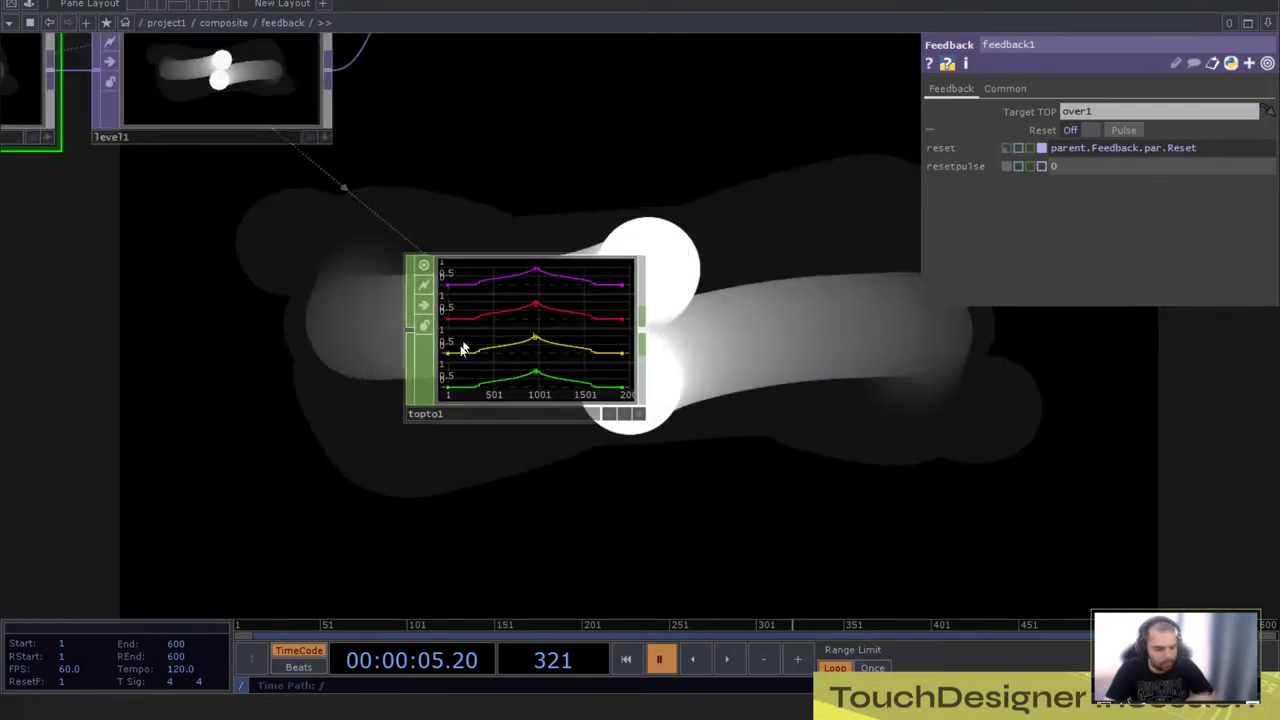
Step: Show level1's Pre parameters and its Post parameters to inspect the Opacity setting that fades the trails
click(357, 224)
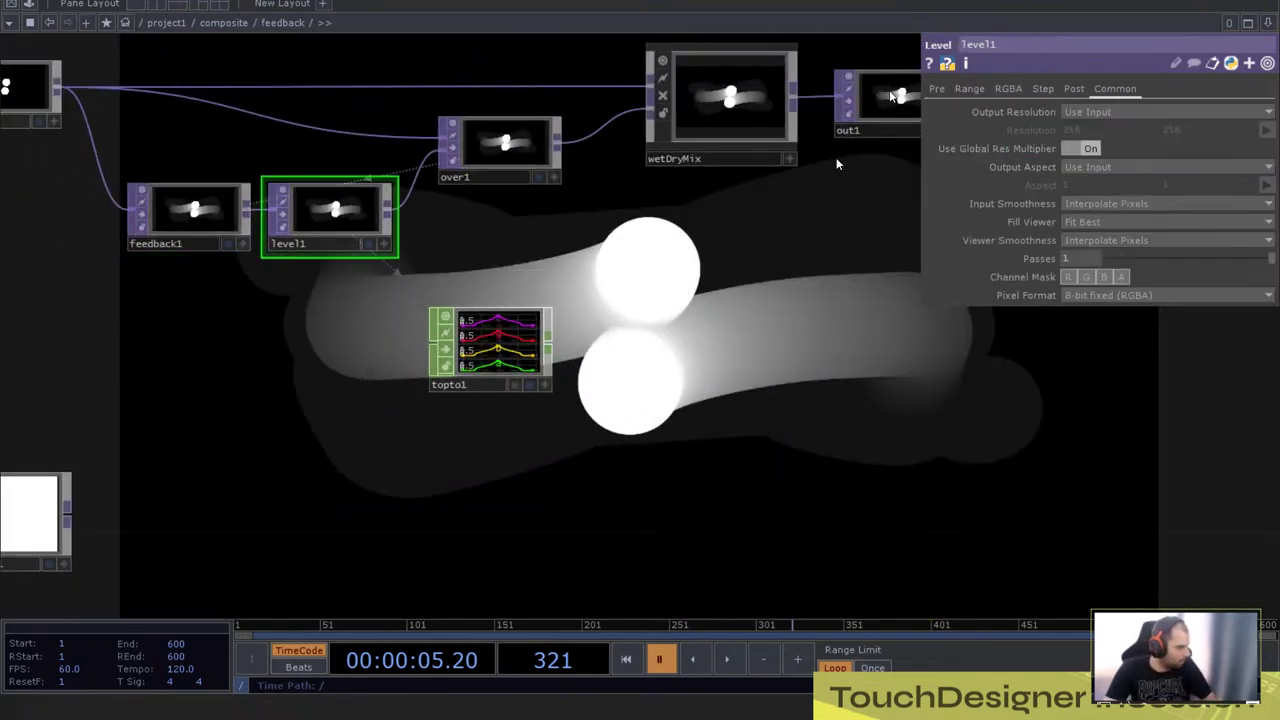
click(937, 89)
scroll(182, 225, up, 5)
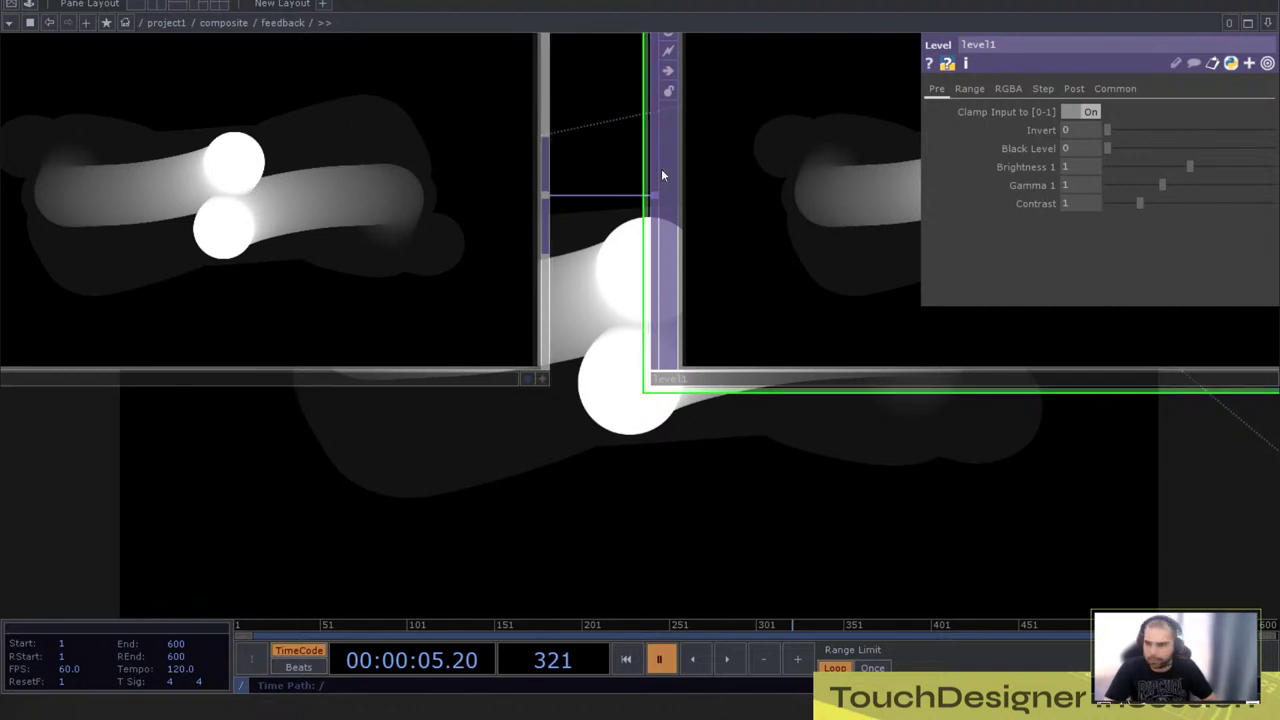
click(1067, 90)
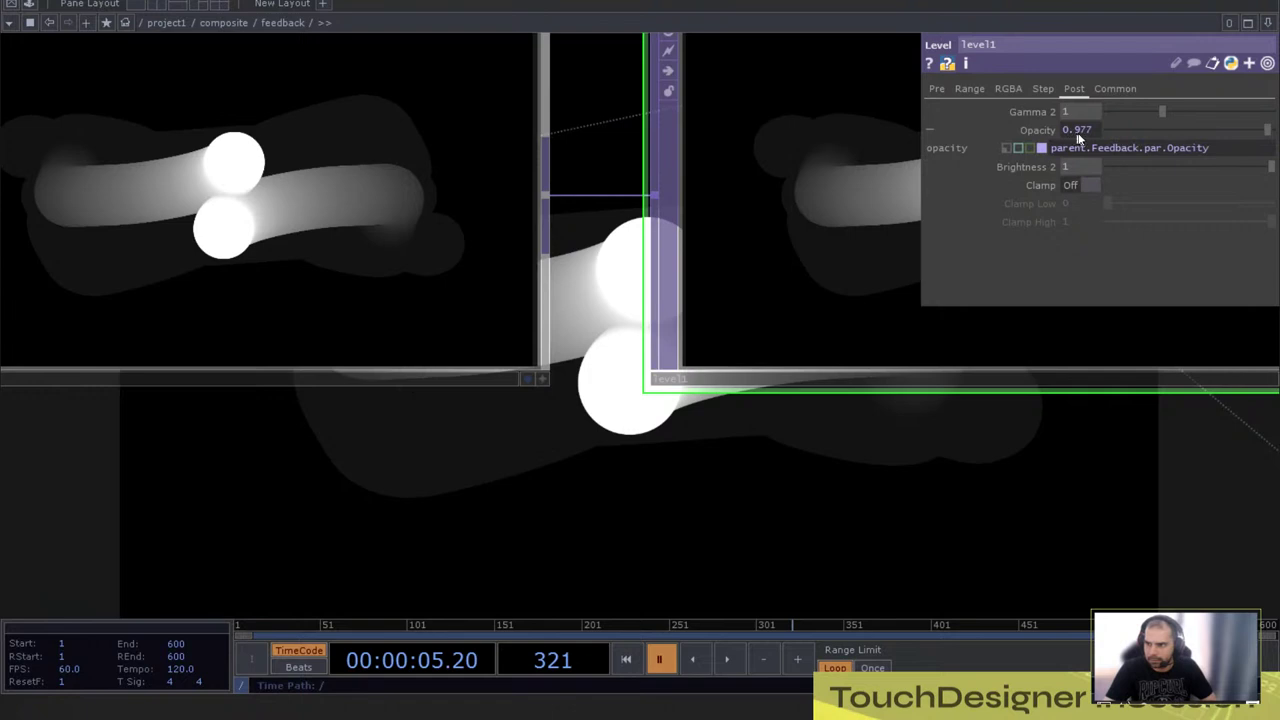
Step: Delete the TOP to CHOP and the Constant TOP from the feedback component's network
scroll(543, 160, down, 5)
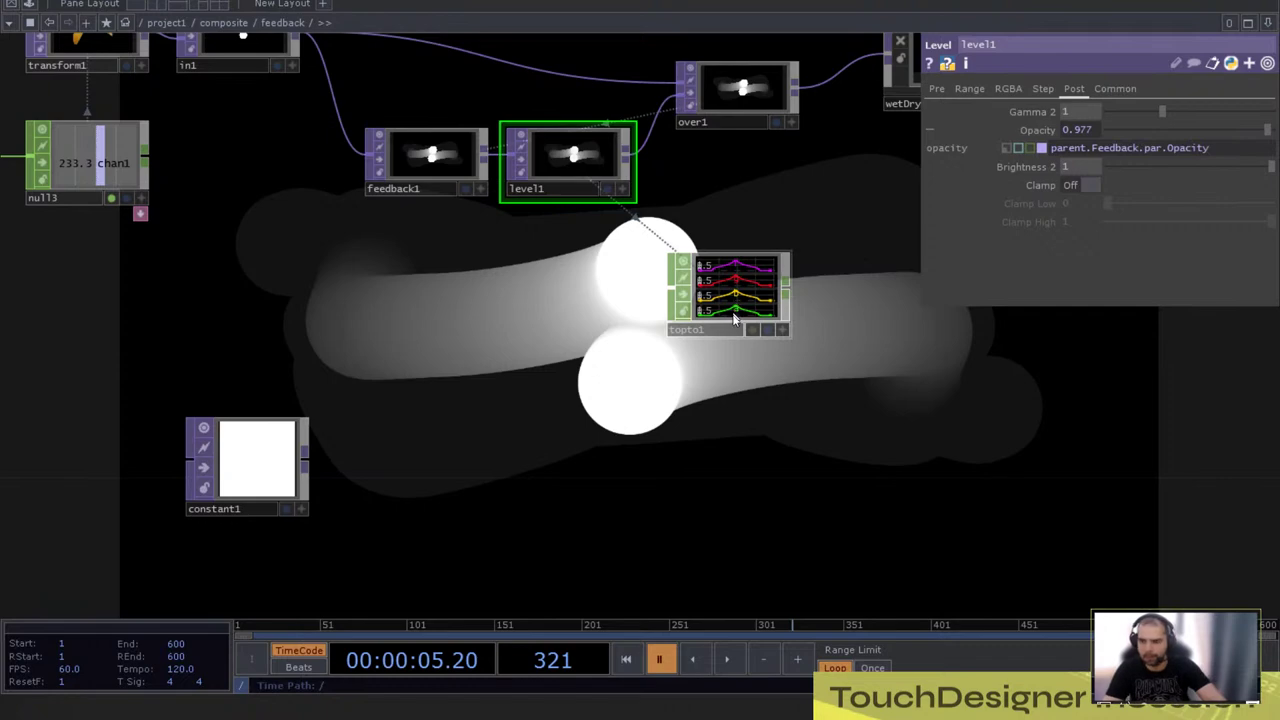
right_click(757, 295)
click(763, 451)
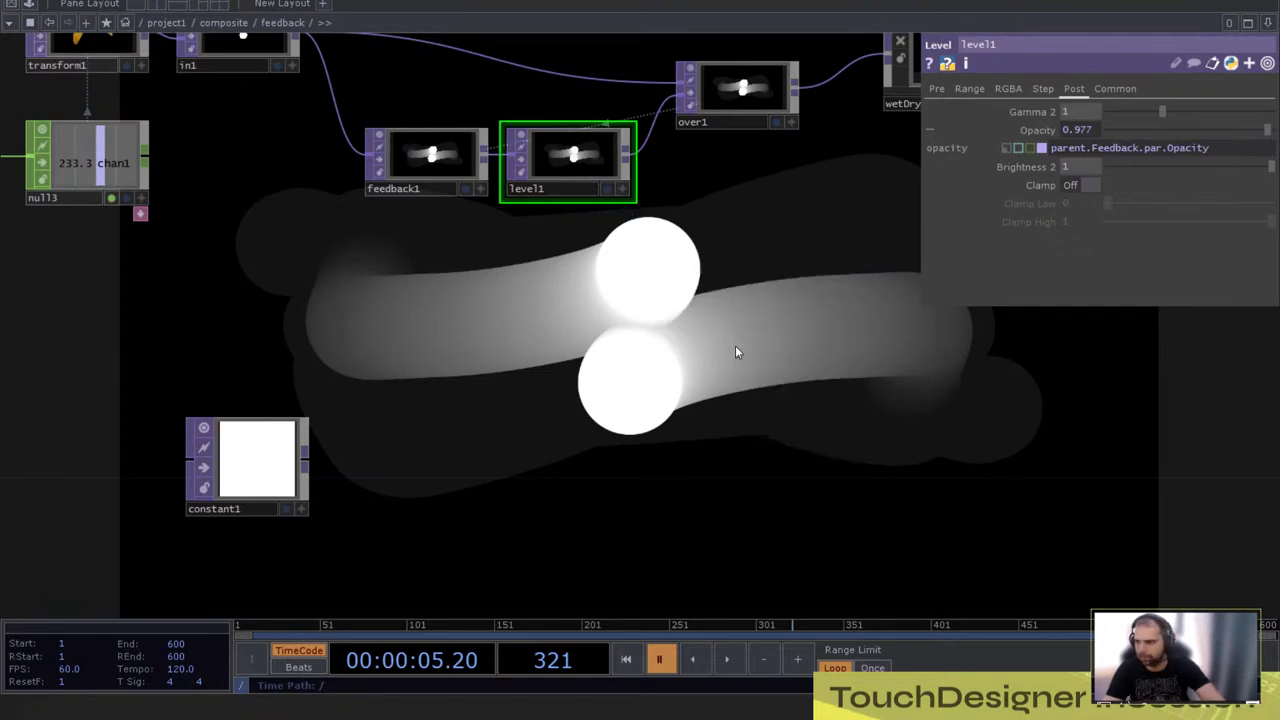
scroll(735, 345, down, 3)
scroll(645, 282, up, 5)
scroll(643, 240, down, 5)
drag(667, 357, 595, 329)
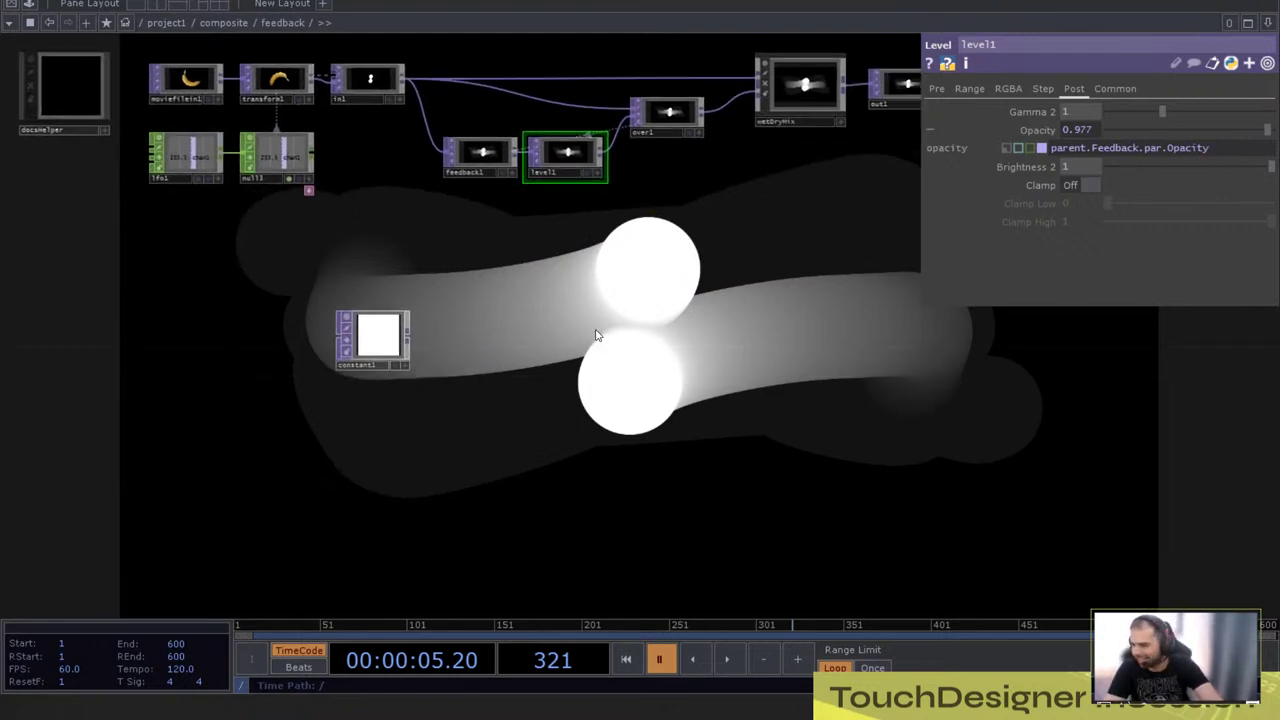
right_click(368, 338)
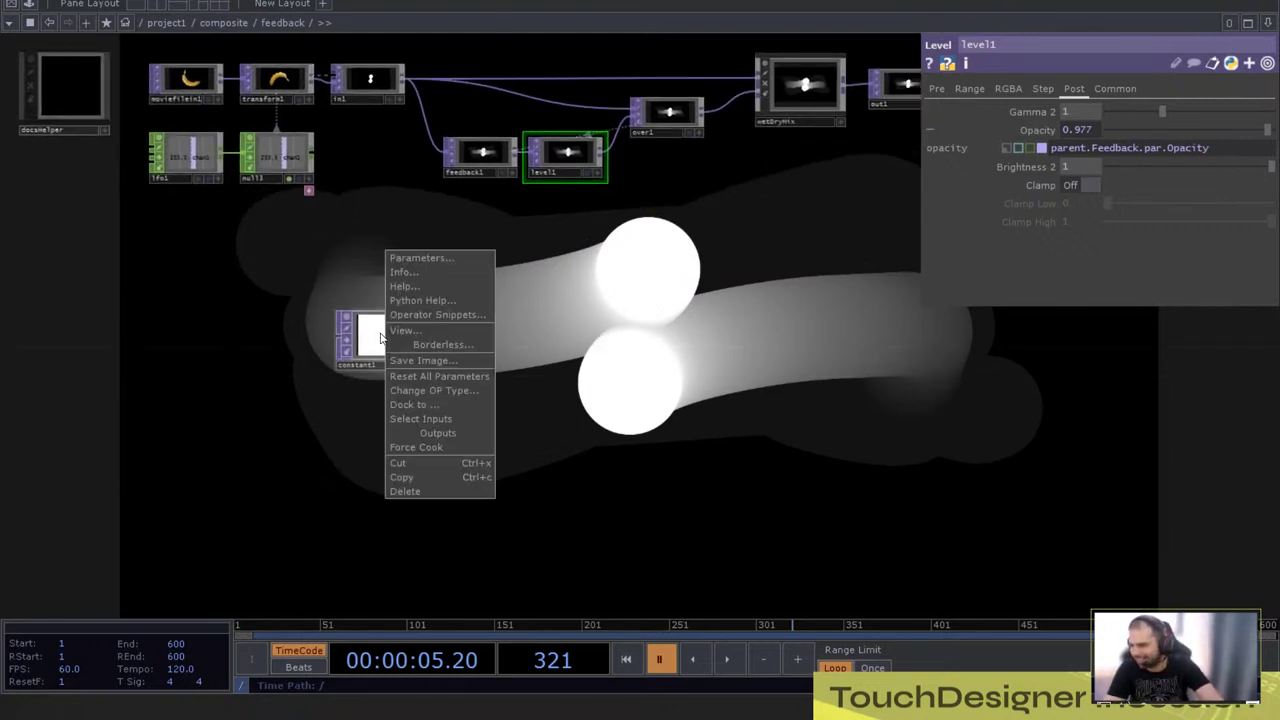
click(408, 490)
Step: Review the Pixel Format options in level1's Common parameters and keep the current format
scroll(562, 256, up, 2)
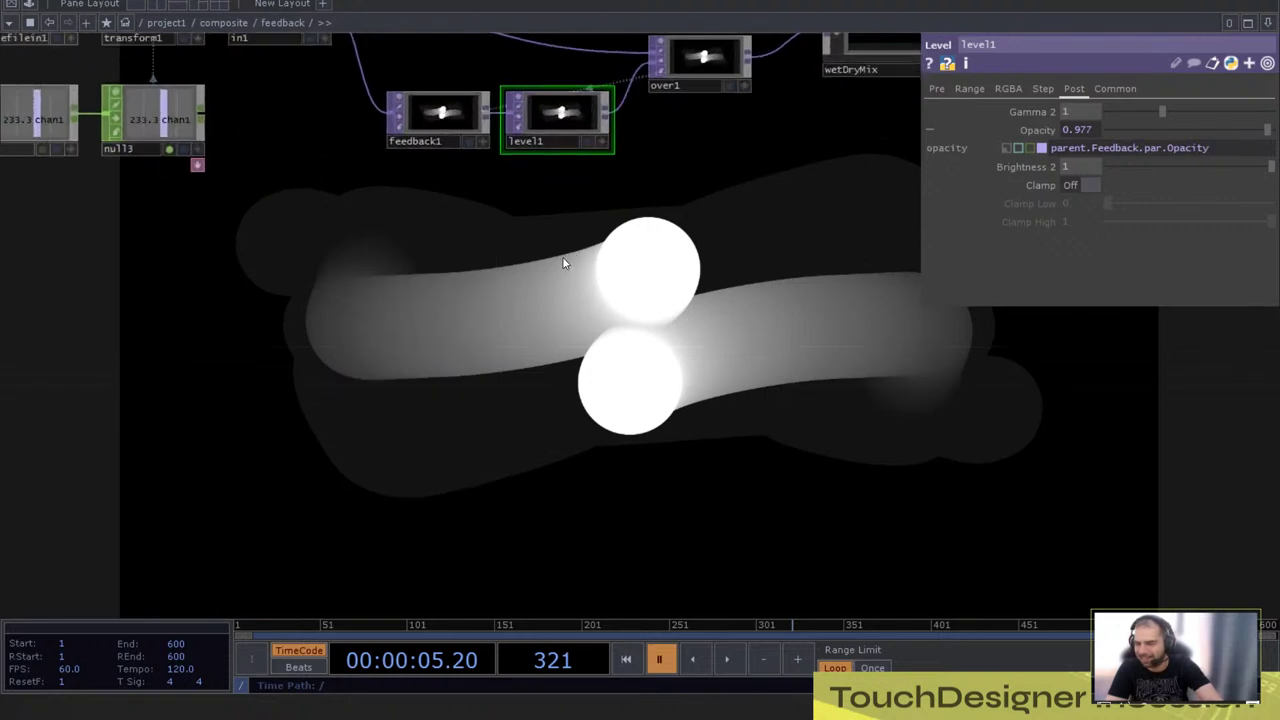
scroll(588, 250, up, 3)
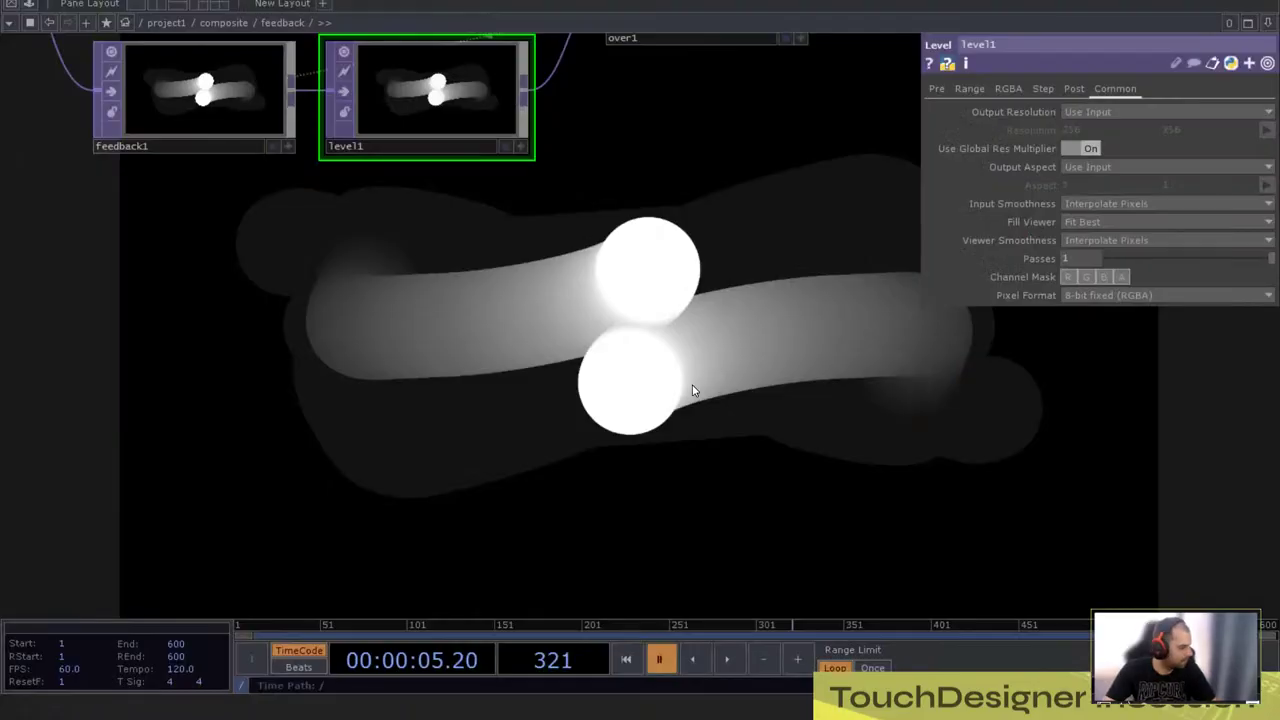
click(1175, 294)
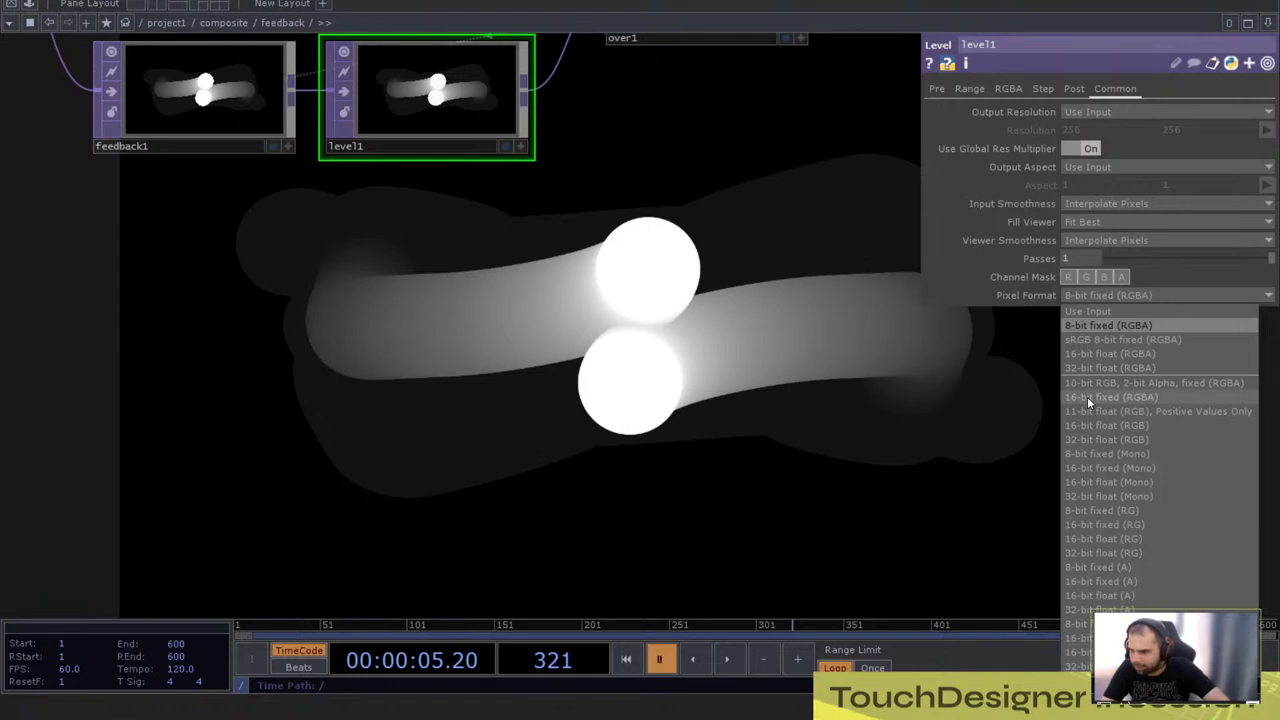
click(684, 408)
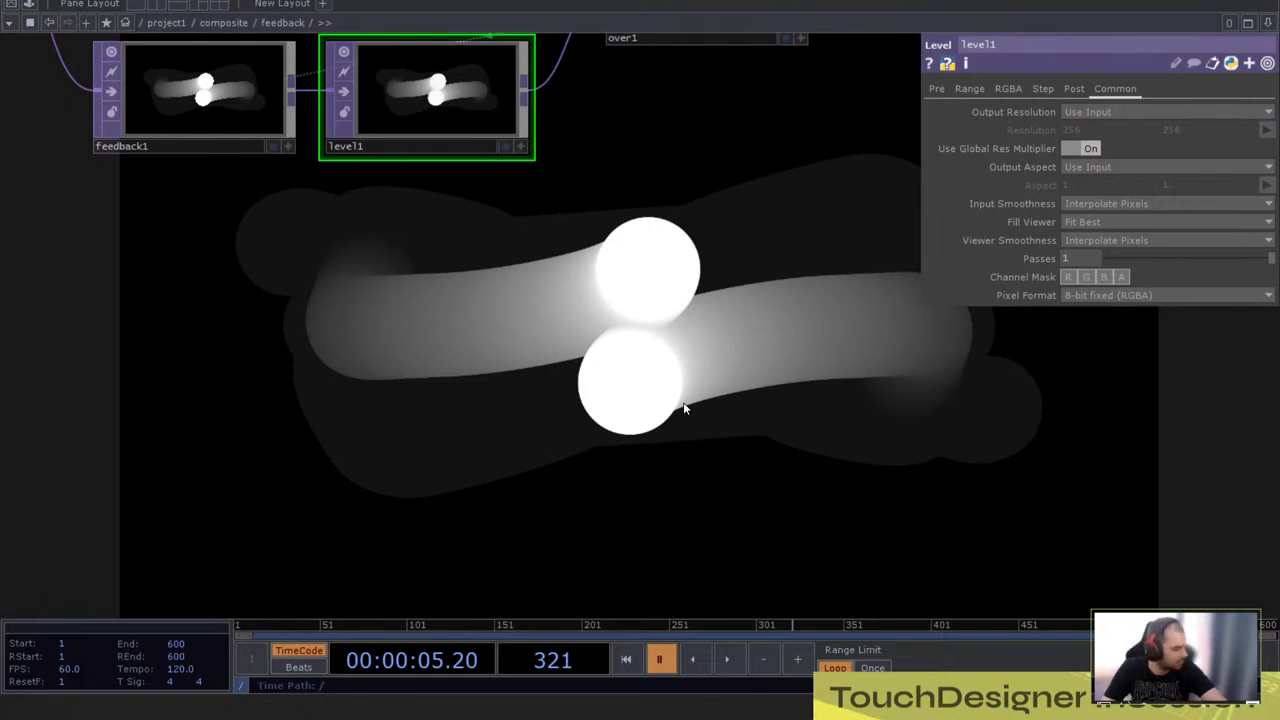
Step: Resume timeline playback and watch the trails behind the feedback loop's operators
key(space)
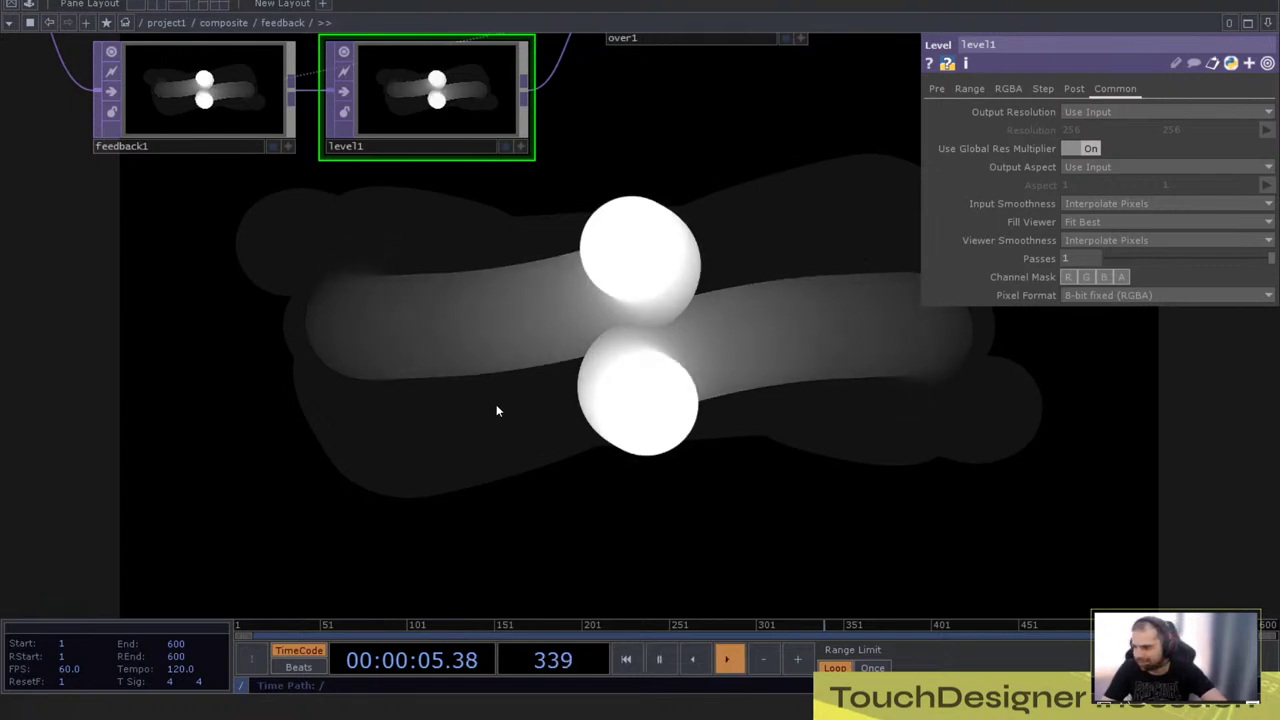
drag(503, 426, 506, 519)
scroll(577, 396, down, 4)
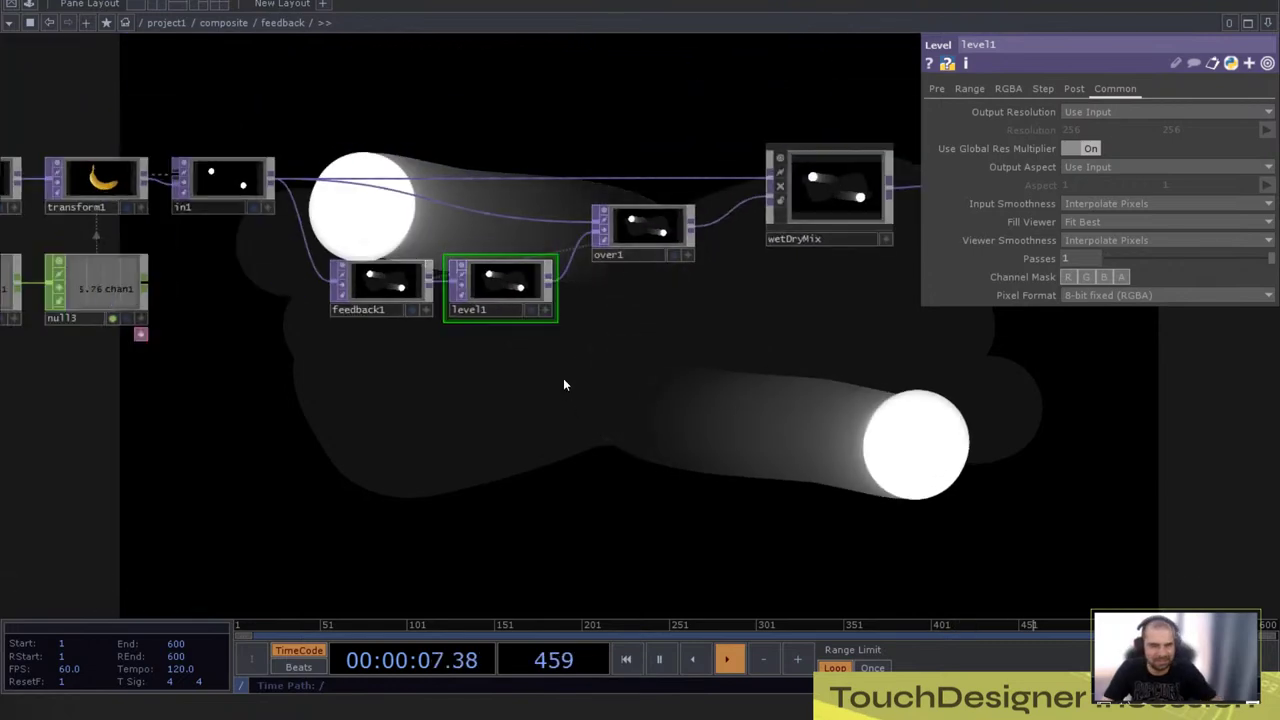
drag(554, 392, 547, 344)
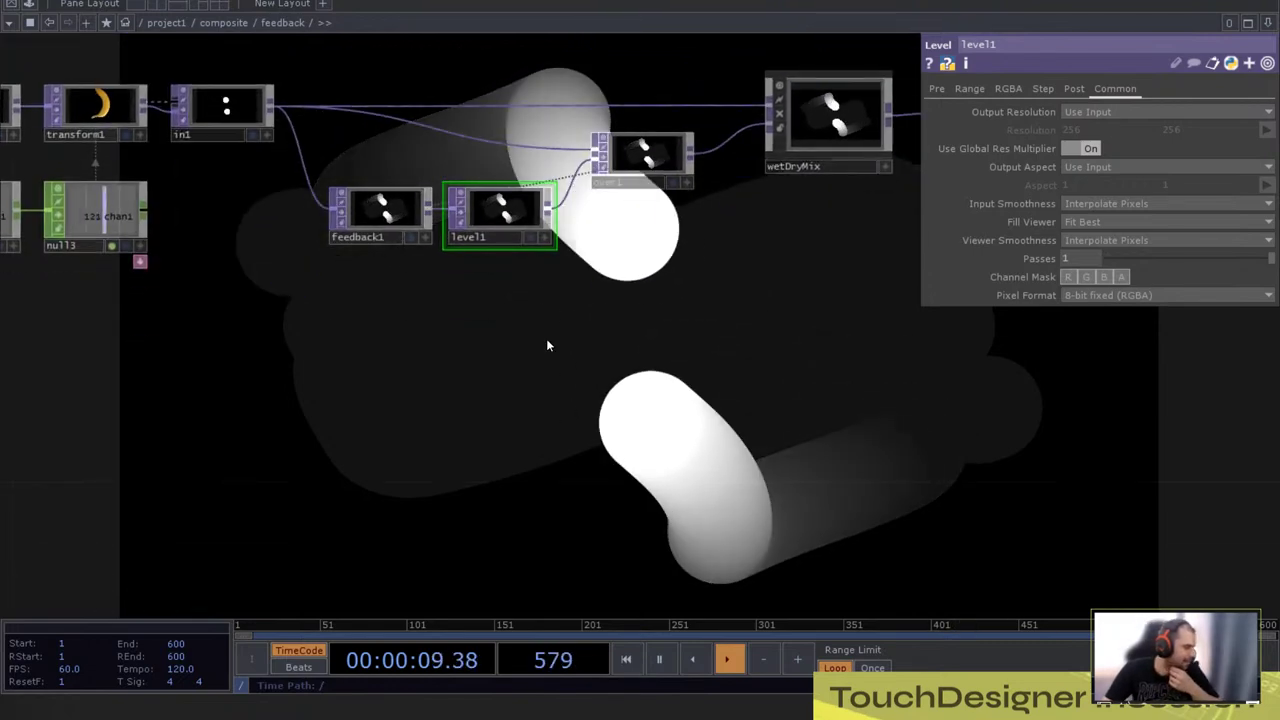
key(u)
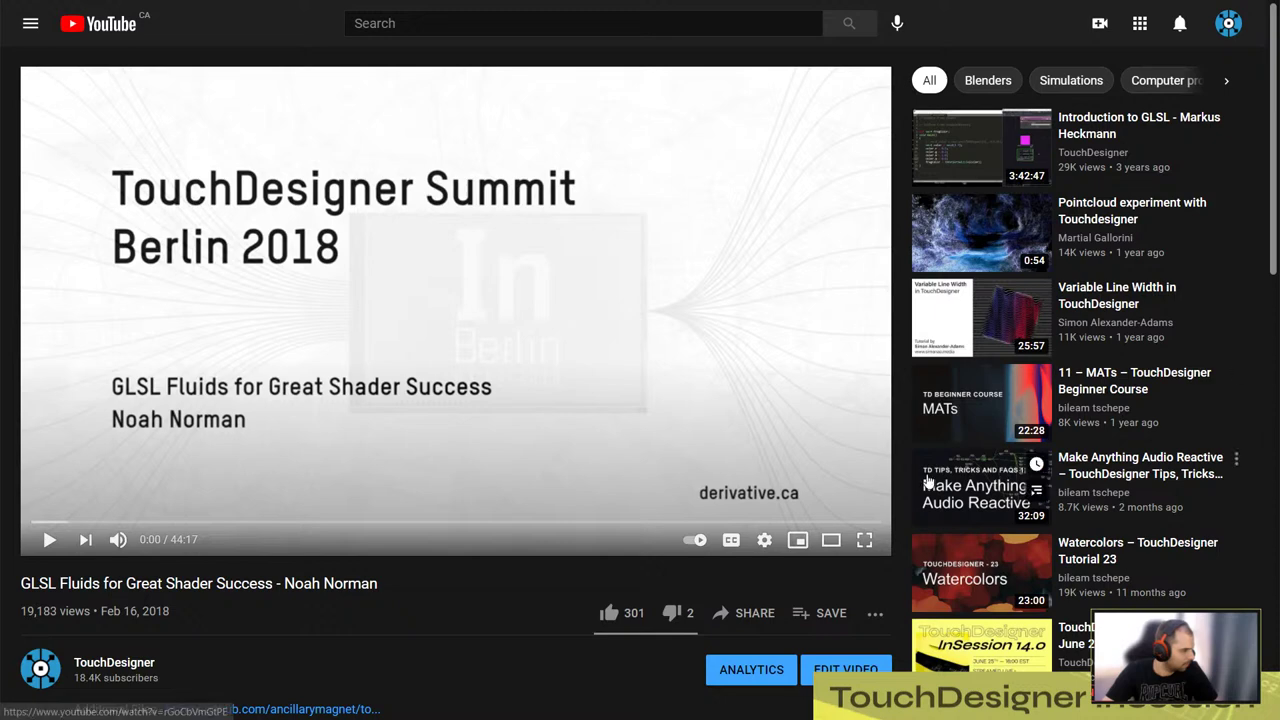
Step: Skim the YouTube talk "GLSL Fluids for Great Shader Success" with the sound muted, and pause it at about 24:40
click(328, 522)
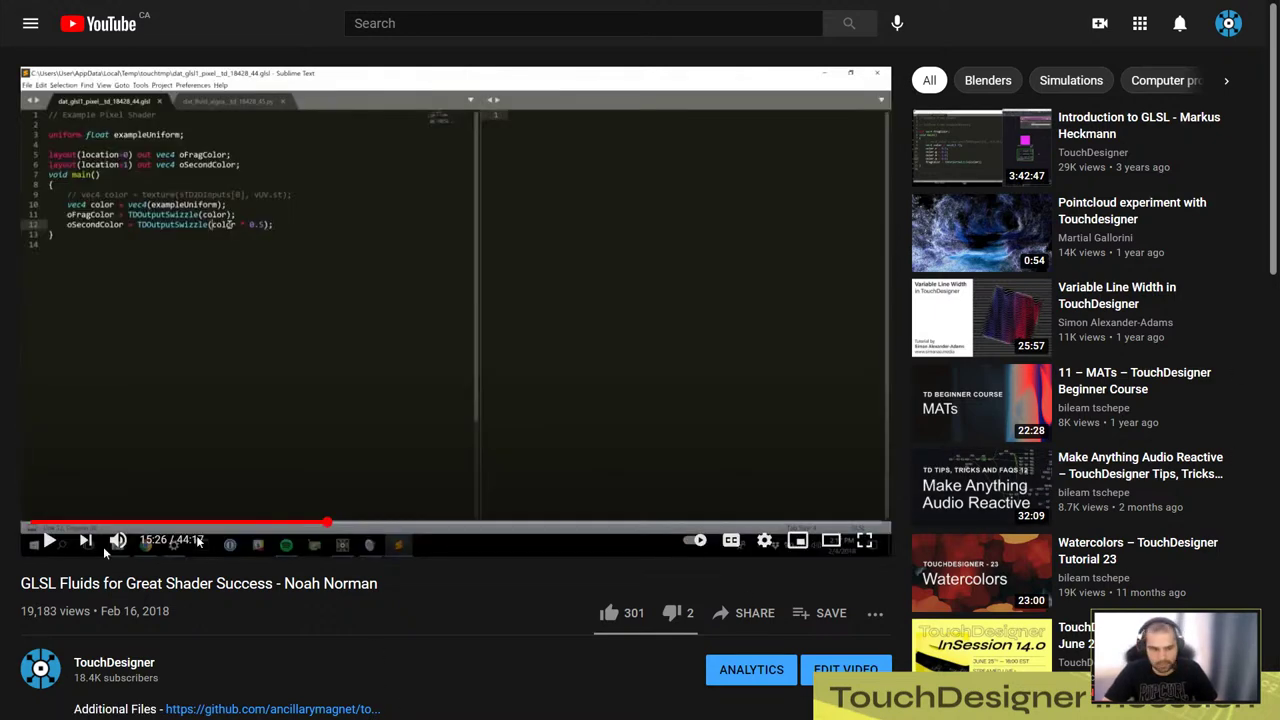
click(50, 541)
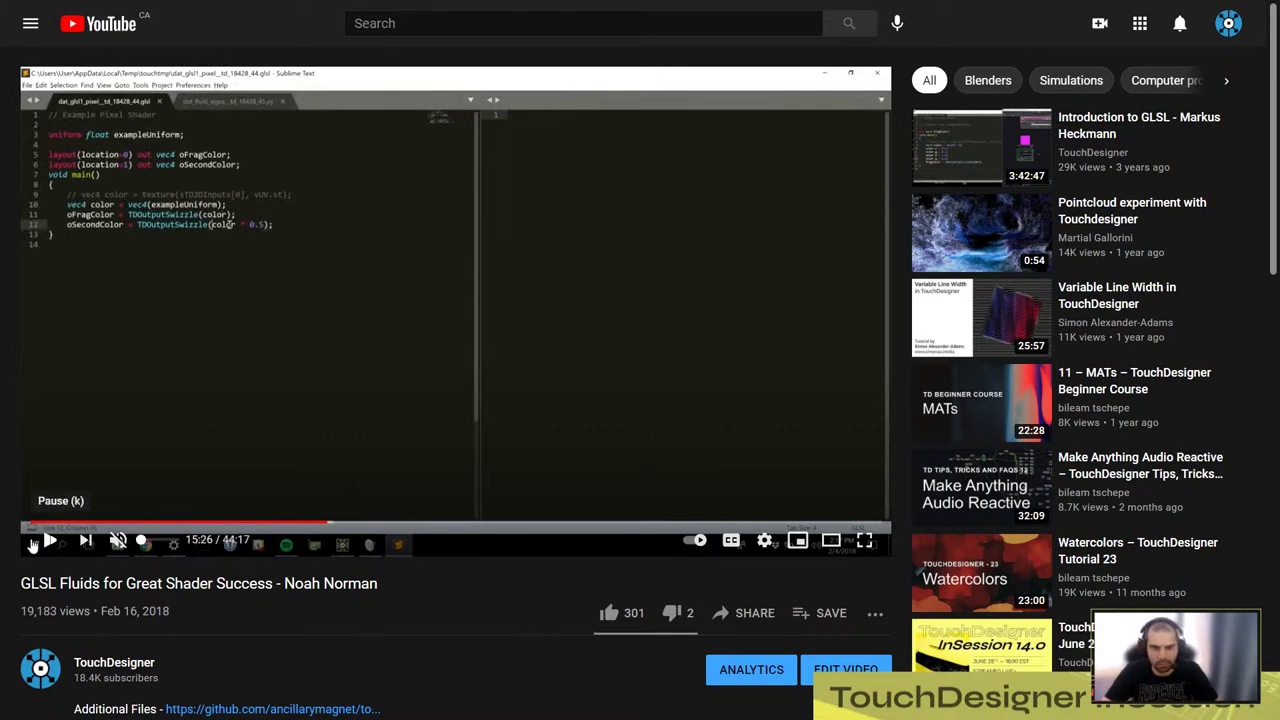
click(418, 522)
click(503, 522)
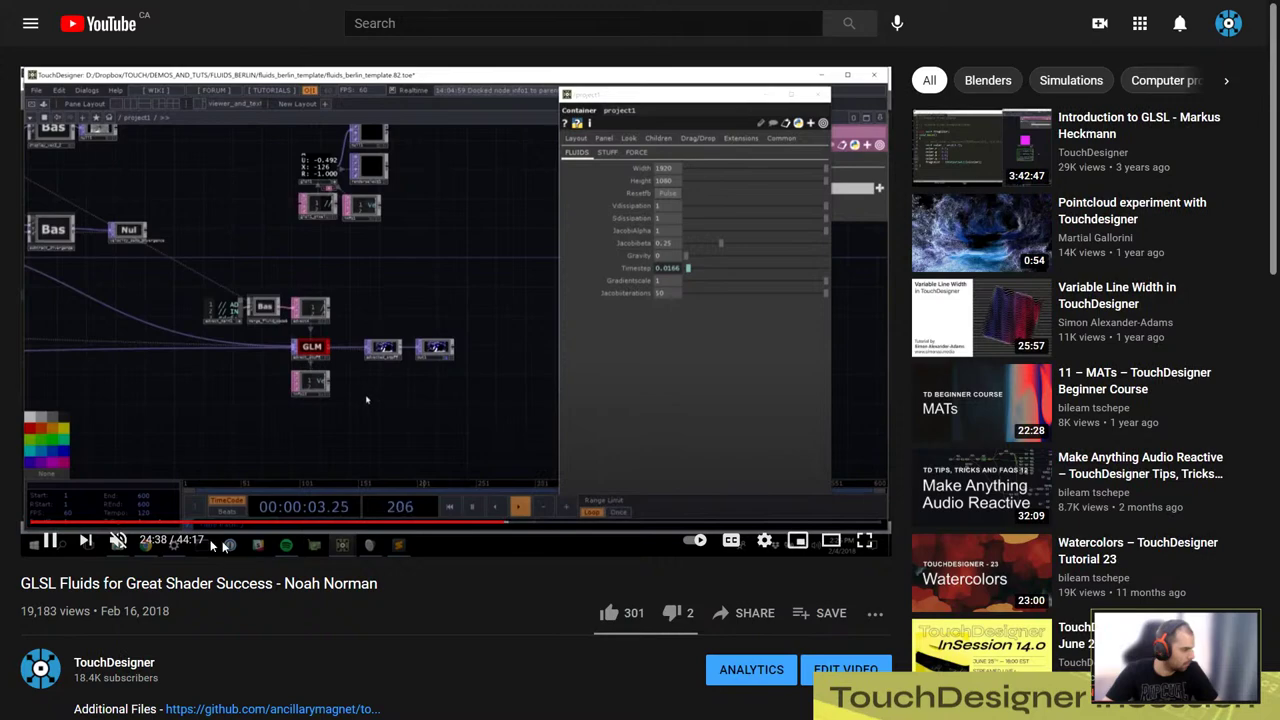
click(50, 541)
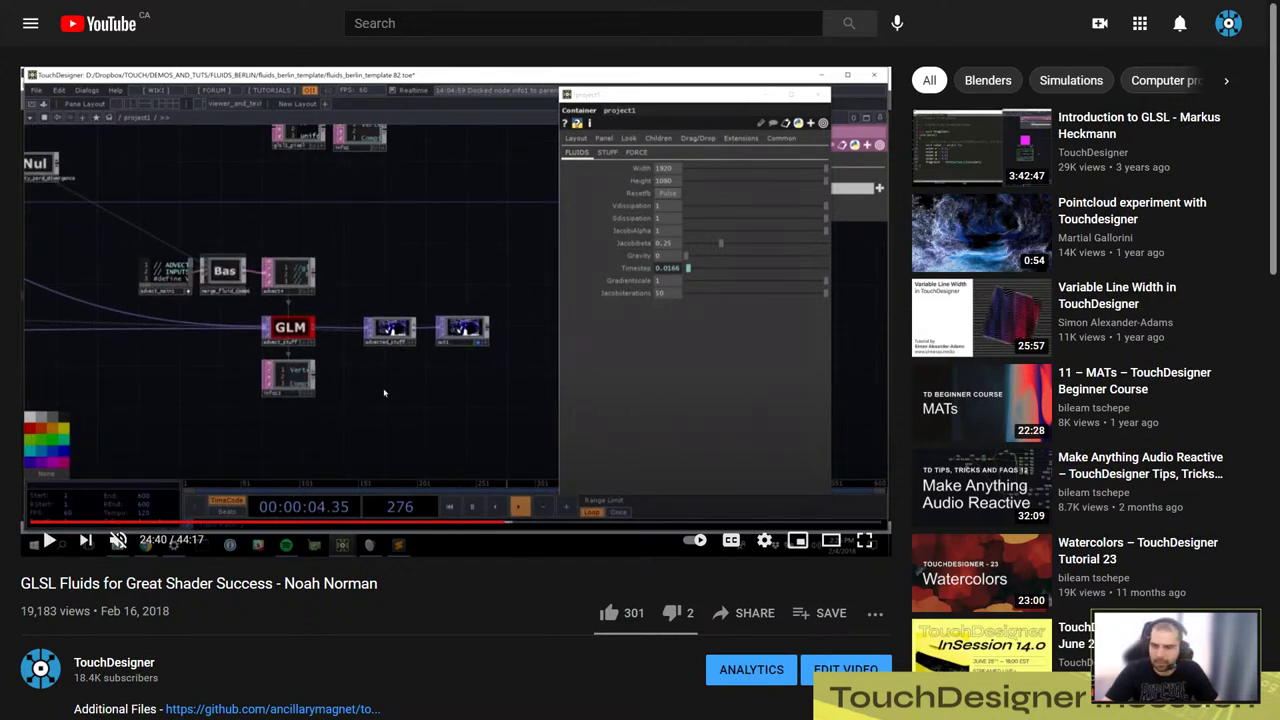
Step: Switch to the TouchDesigner fluid simulation project and stir the fluid in its project1 viewer window
key(ctrl+Tab)
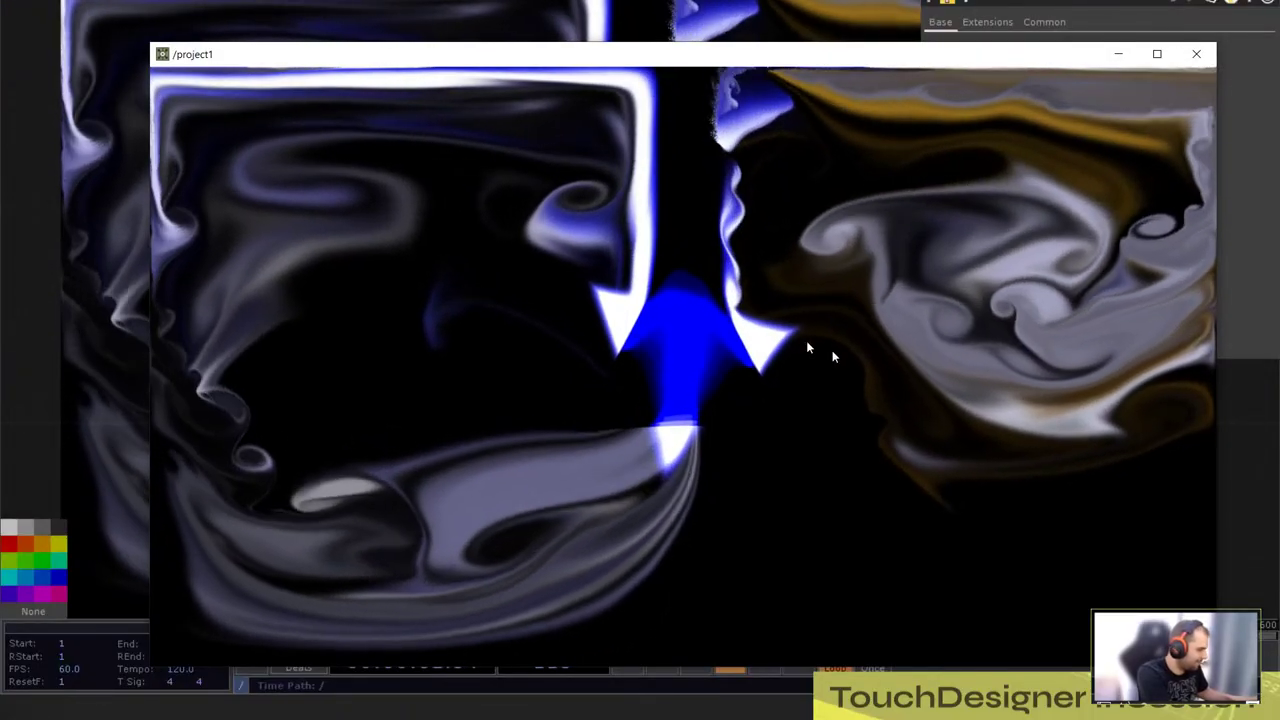
drag(791, 60, 775, 26)
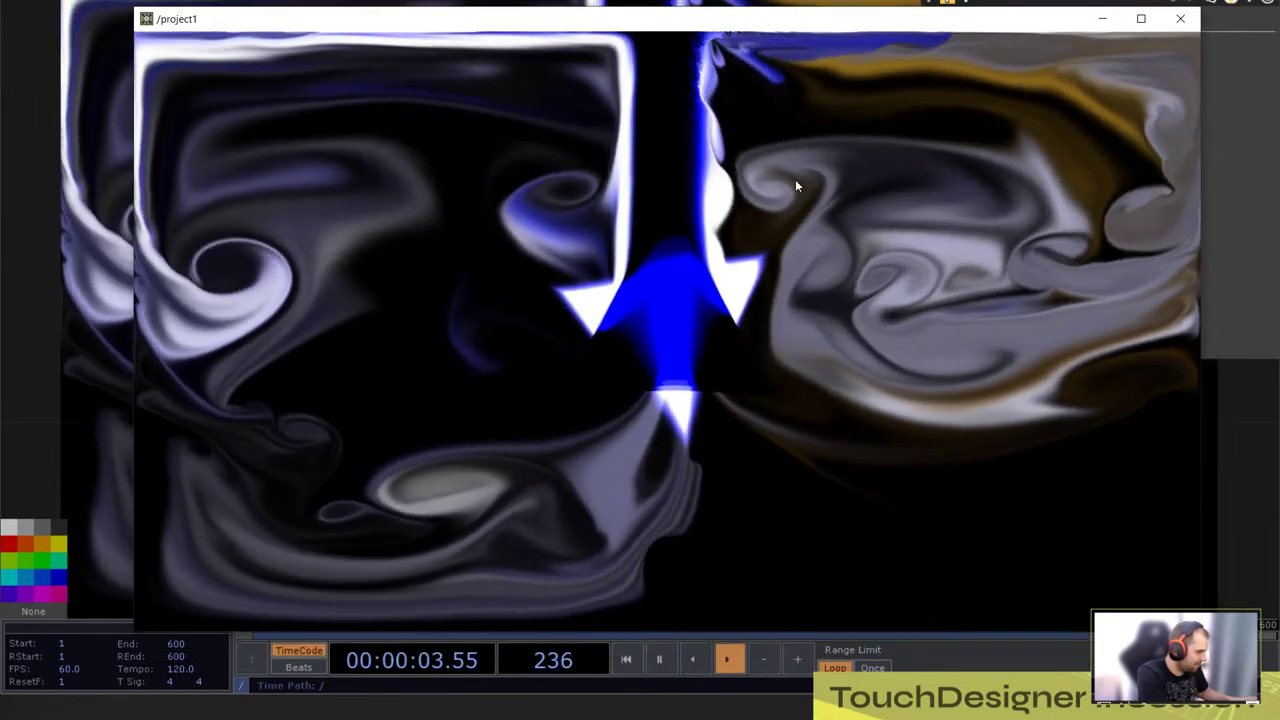
mouse_move(849, 406)
mouse_down()
mouse_move(882, 294)
mouse_move(568, 386)
mouse_move(838, 350)
mouse_move(886, 423)
mouse_move(447, 441)
mouse_move(584, 159)
mouse_move(940, 525)
mouse_move(424, 434)
mouse_move(312, 499)
mouse_move(301, 232)
mouse_move(812, 228)
mouse_move(1036, 492)
mouse_move(758, 568)
mouse_move(1070, 503)
mouse_up()
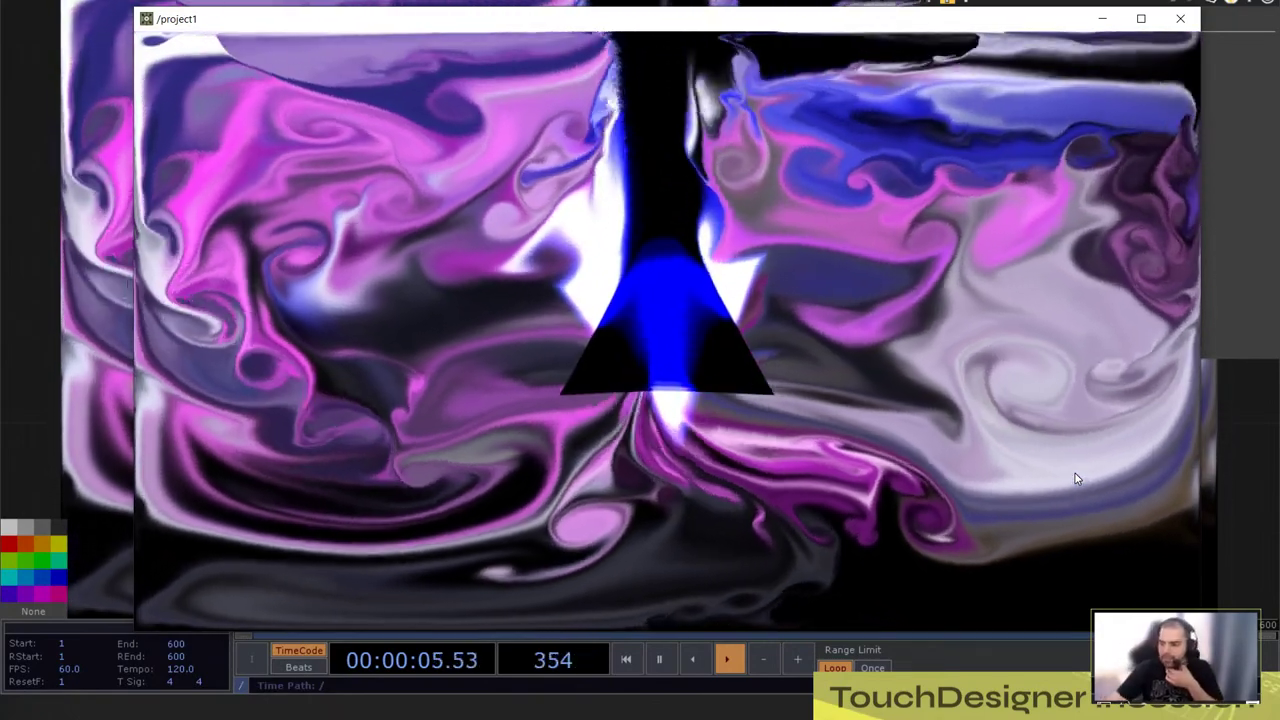
Step: Close the fluid project's viewer window and look over the simulation's operator network
click(1180, 18)
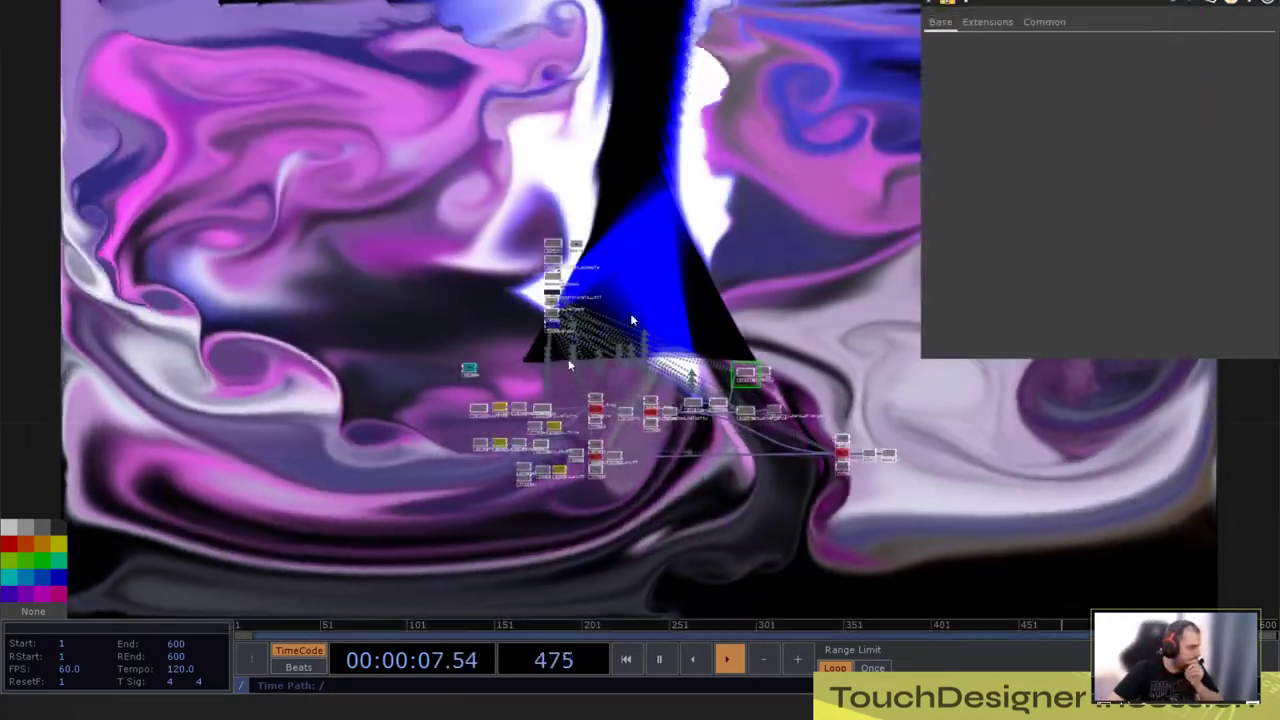
drag(680, 228, 629, 238)
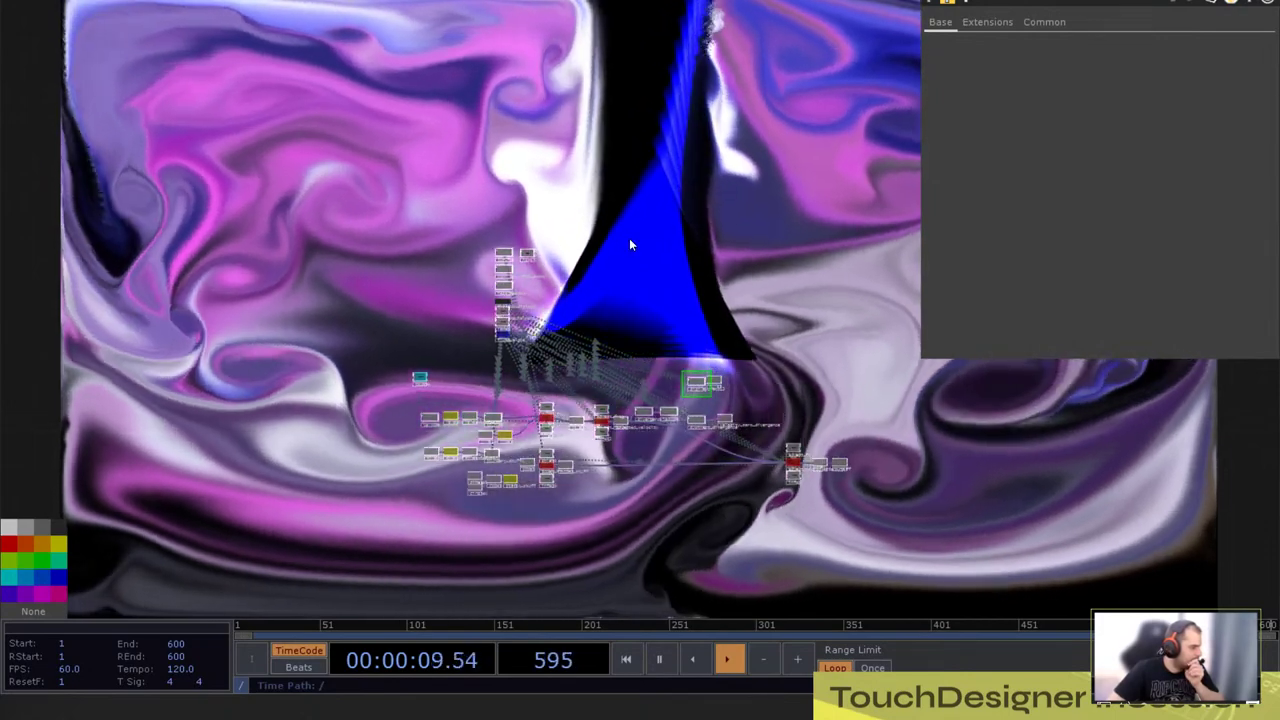
key(u)
key(i)
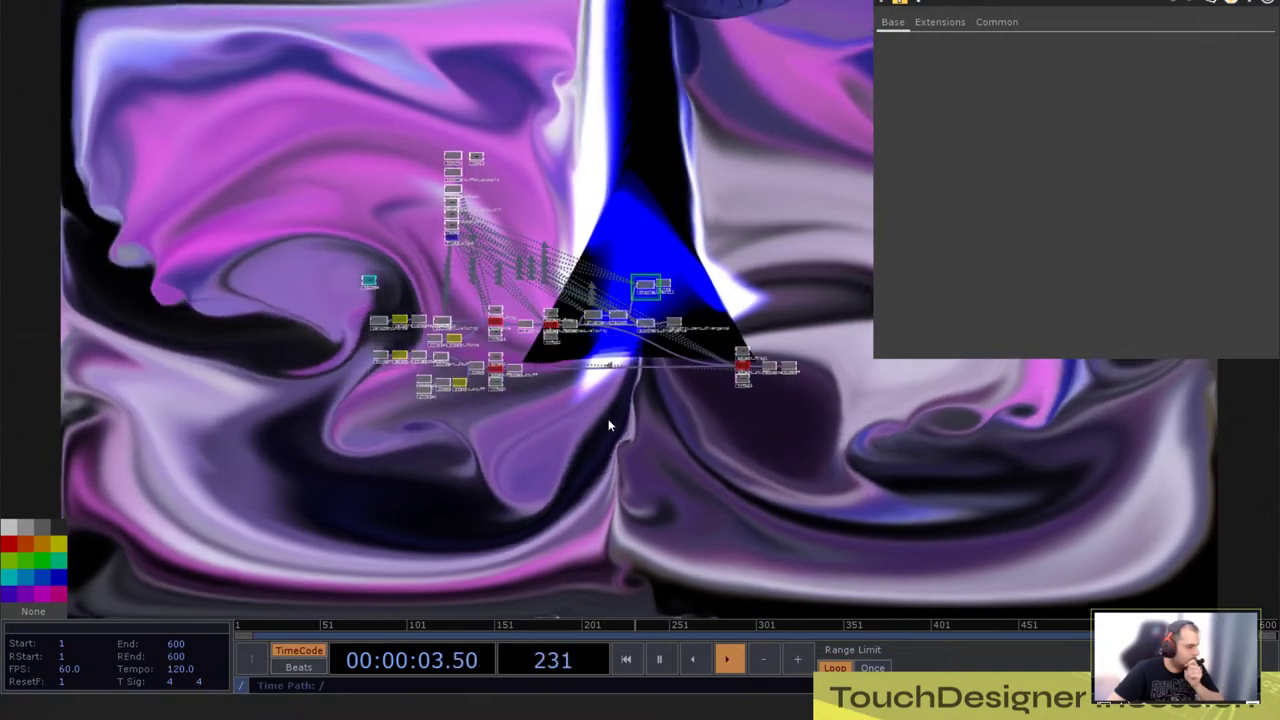
Step: Return to the main project's composite network, one level above the feedback component, with cross1 and select2 in view
key(u)
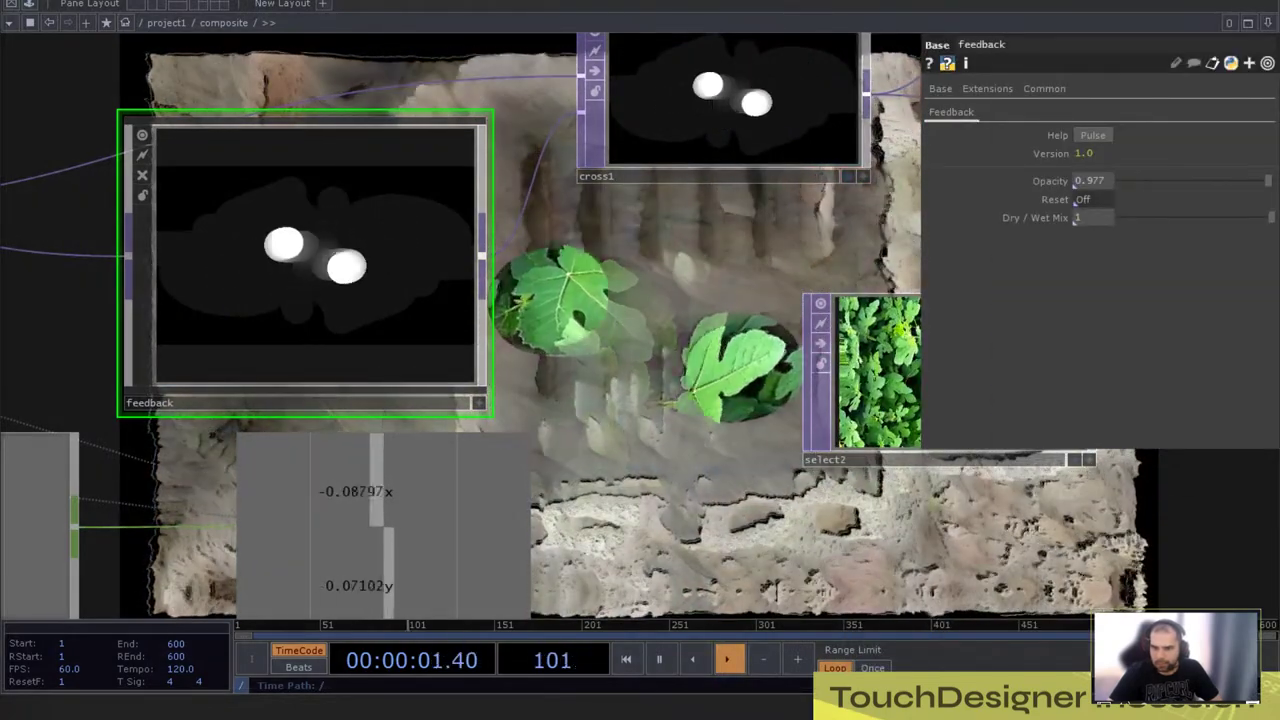
scroll(480, 104, down, 15)
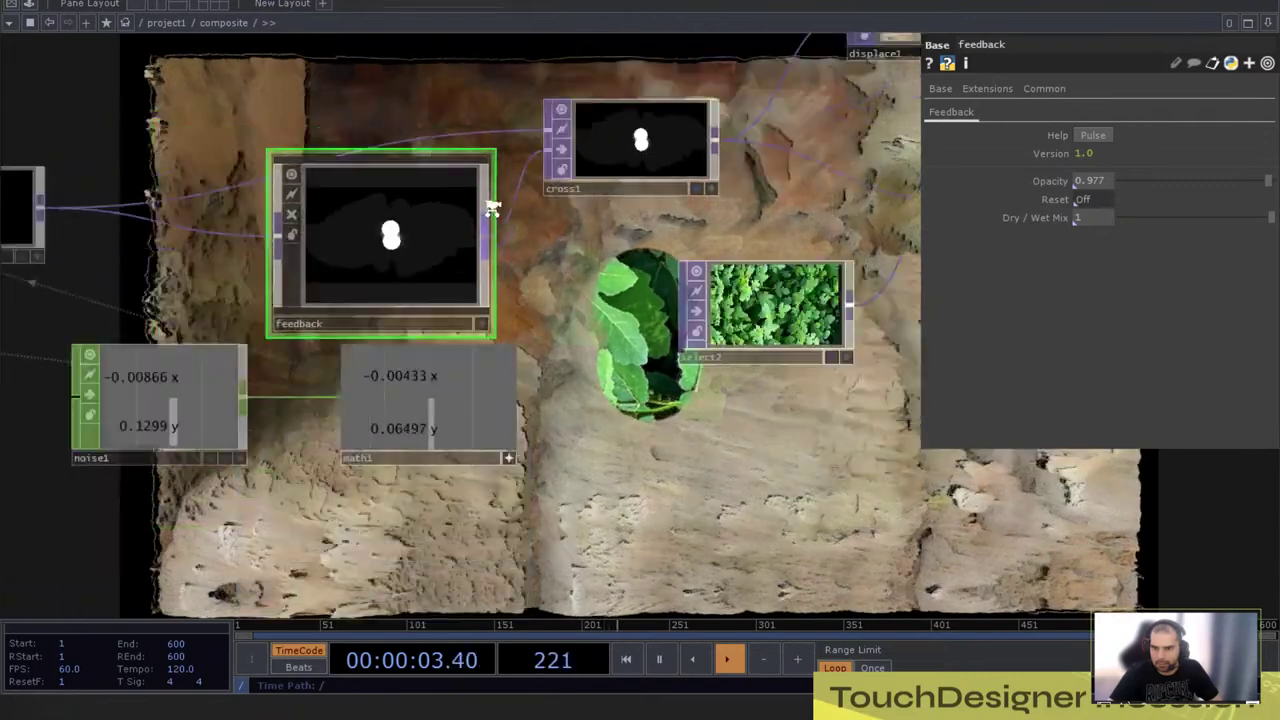
Step: Return to the project1 network and paste the copied fluid simulation container below the composite component
scroll(457, 205, down, 5)
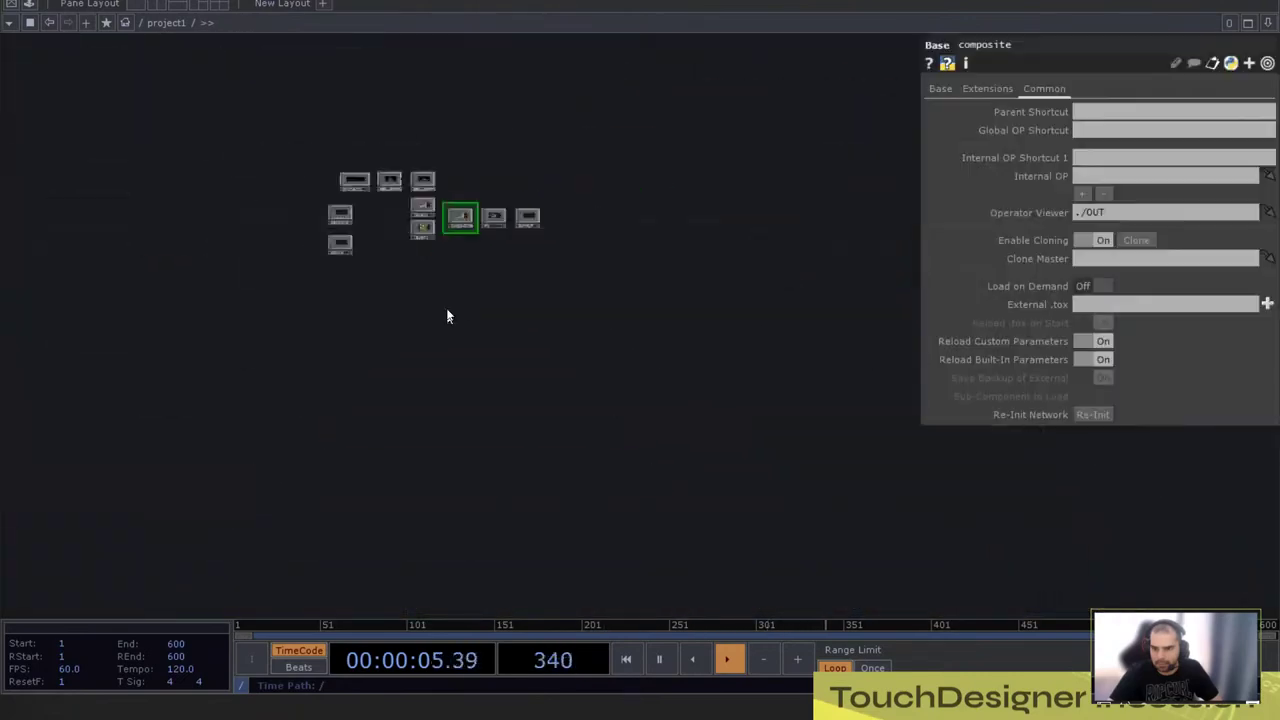
drag(454, 326, 443, 357)
key(ctrl+v)
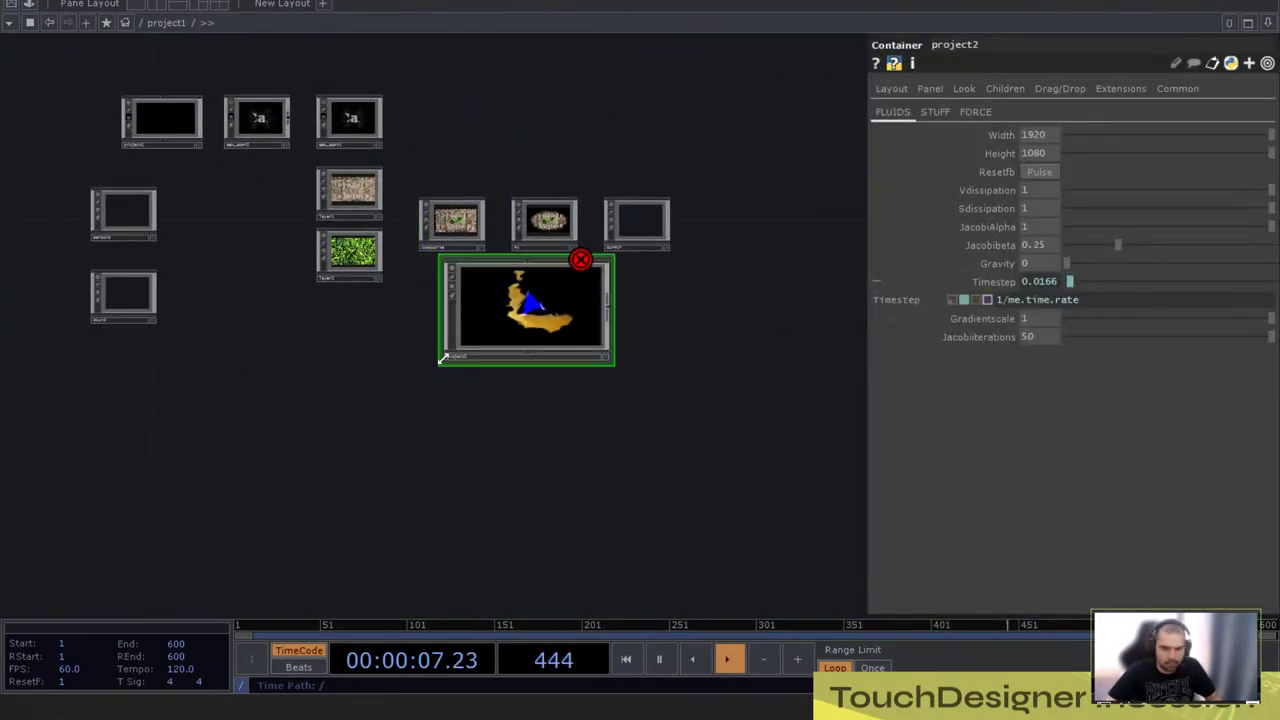
scroll(460, 363, up, 5)
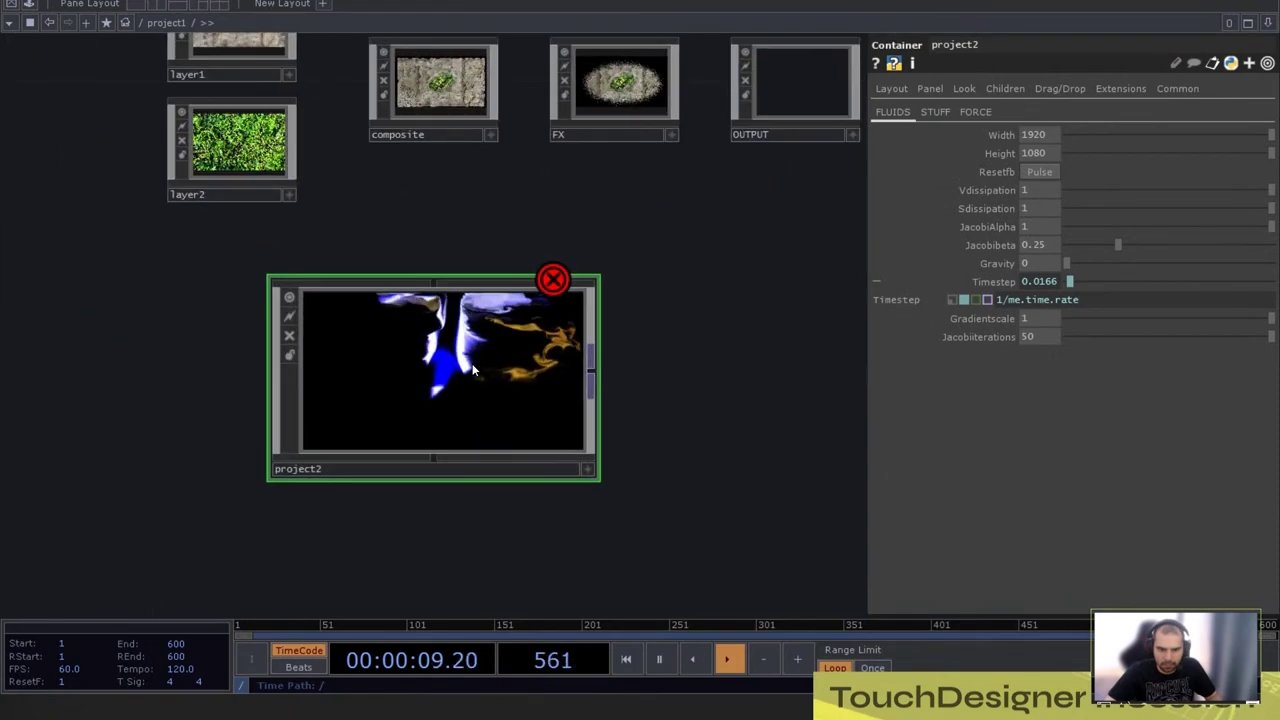
Step: Inside project2, turn off Load on Start and Write on Toe Save for all the top-level shader Text DATs together
scroll(467, 375, up, 3)
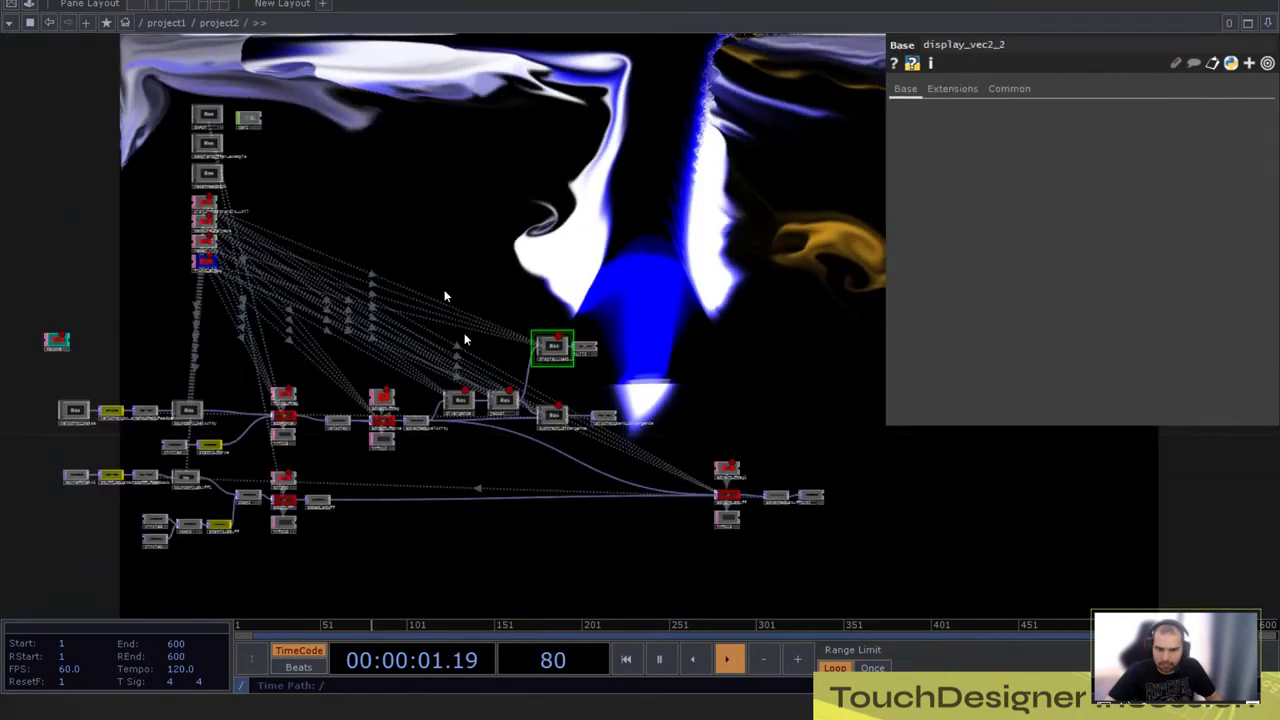
scroll(275, 242, up, 5)
drag(300, 252, 570, 242)
scroll(600, 237, down, 3)
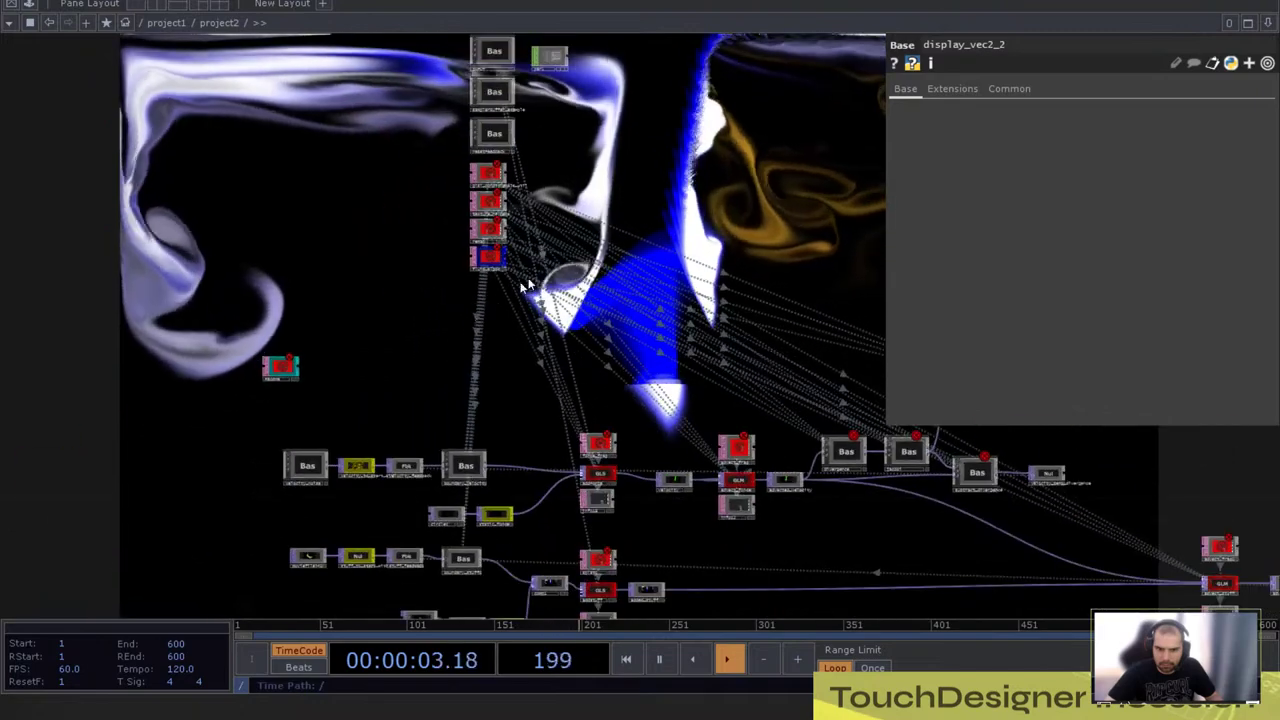
drag(229, 178, 518, 373)
drag(612, 362, 414, 344)
right_drag(347, 372, 587, 419)
drag(588, 424, 590, 425)
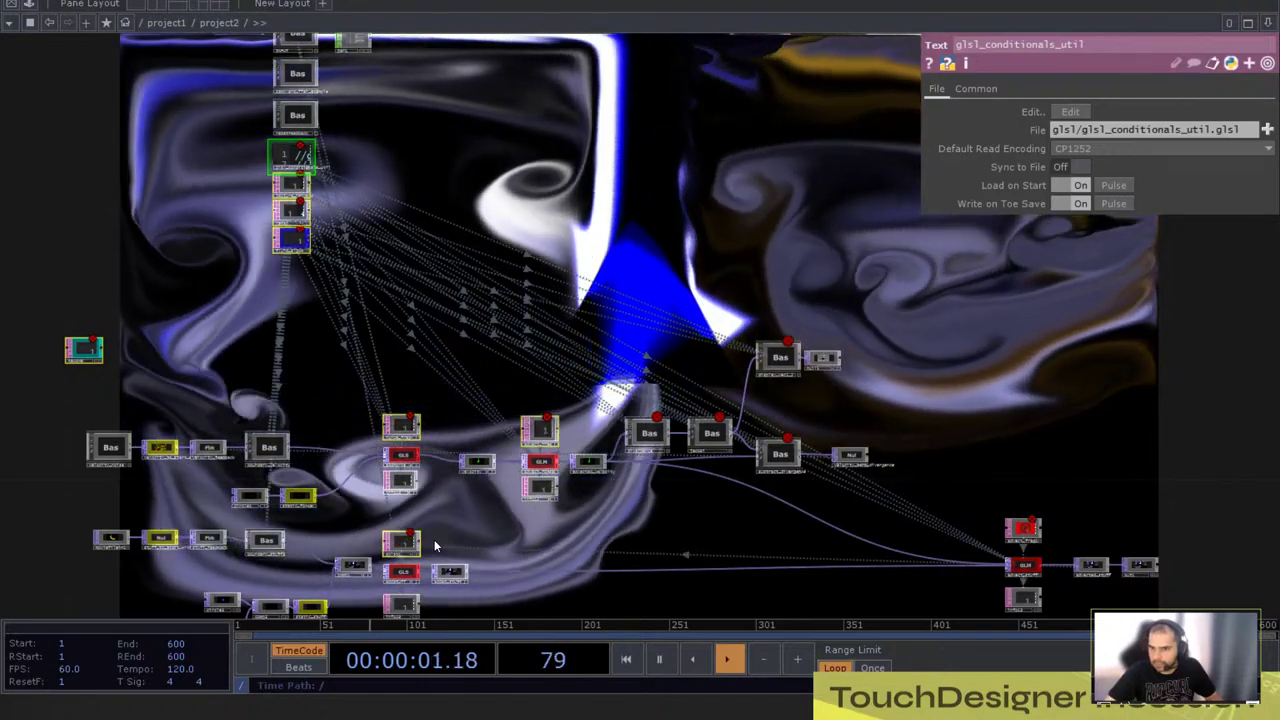
shift+click(1028, 532)
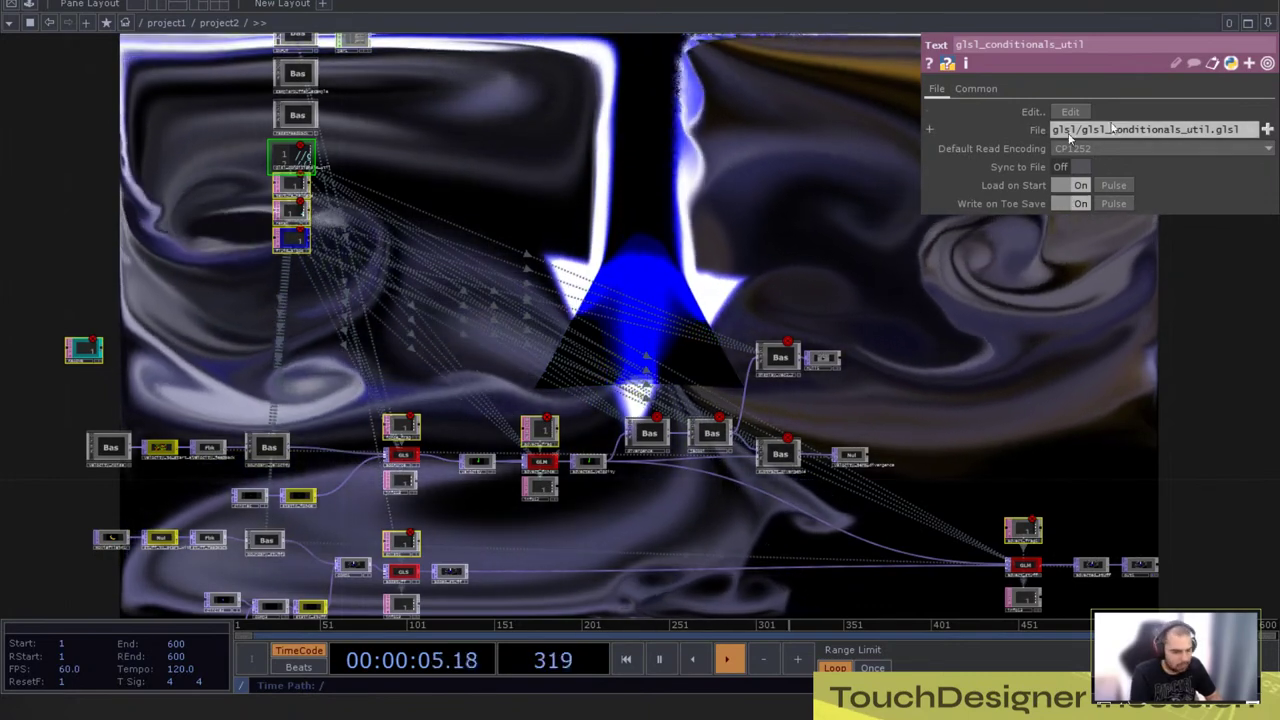
click(1080, 184)
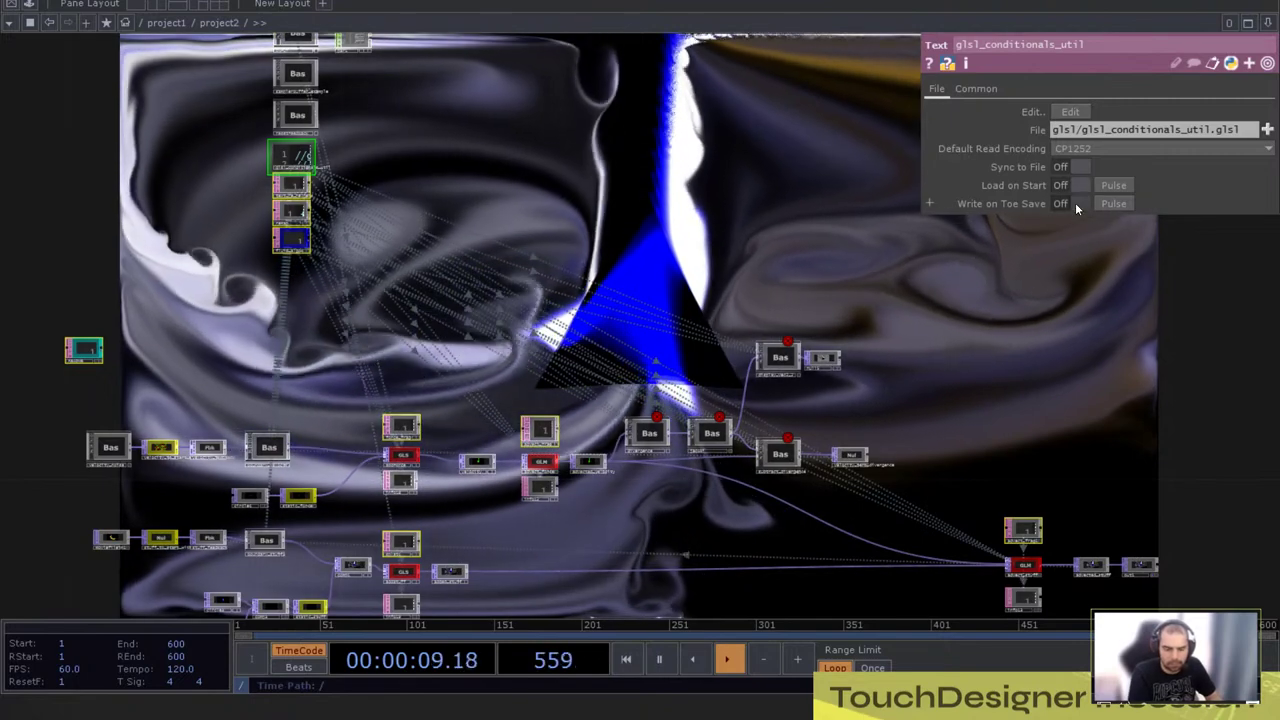
click(1078, 204)
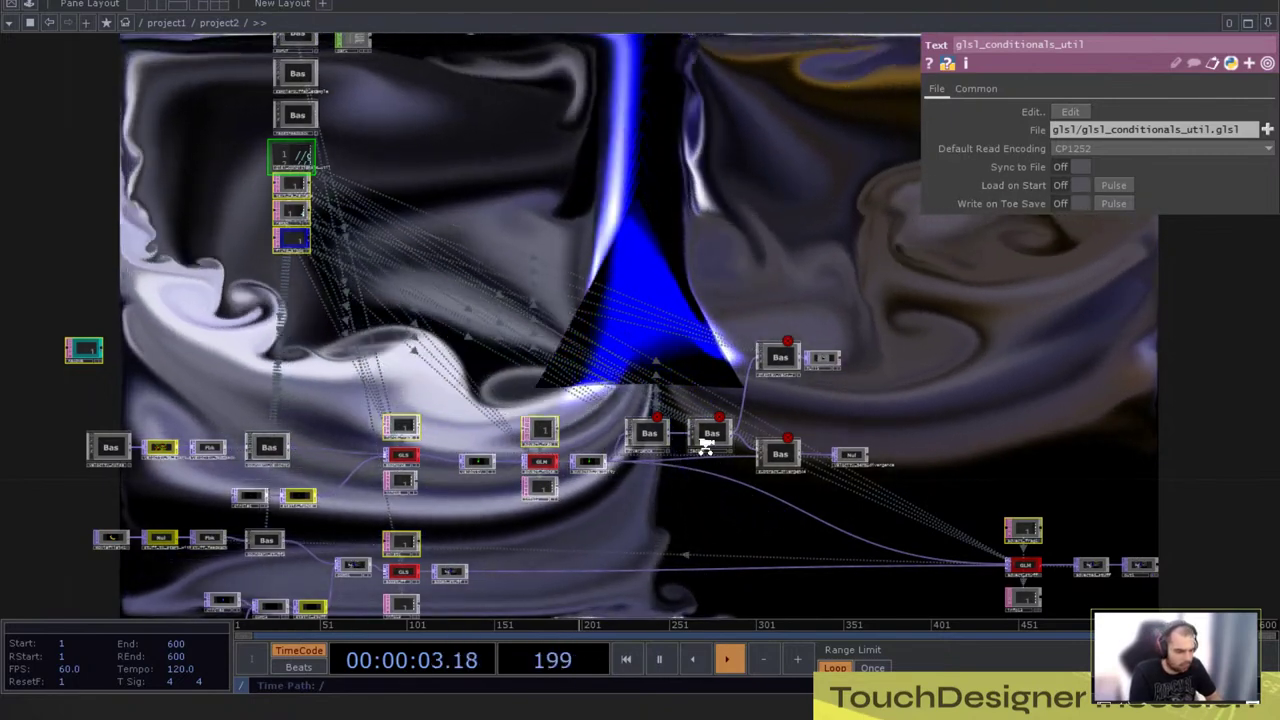
Step: Turn off Load on Start and Write on Toe Save for divergence_frag in the divergence component and jacobi_frag in the jacobi component
scroll(707, 446, up, 5)
key(i)
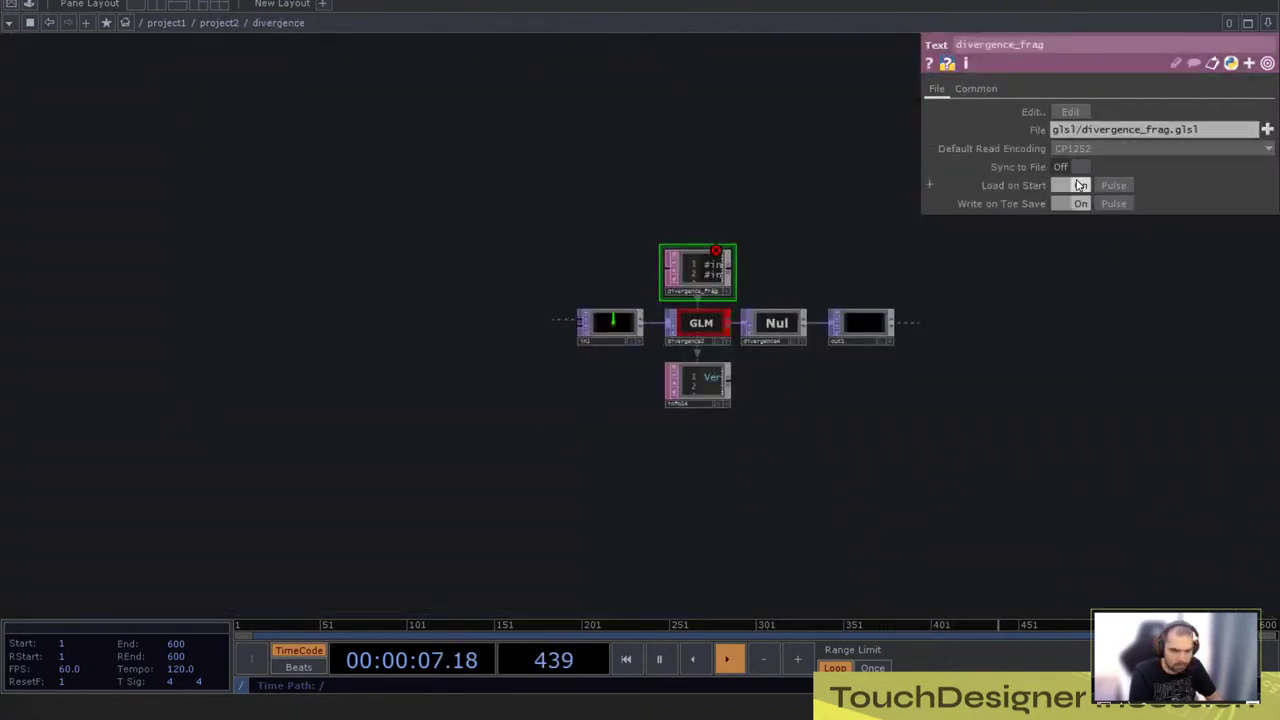
key(u)
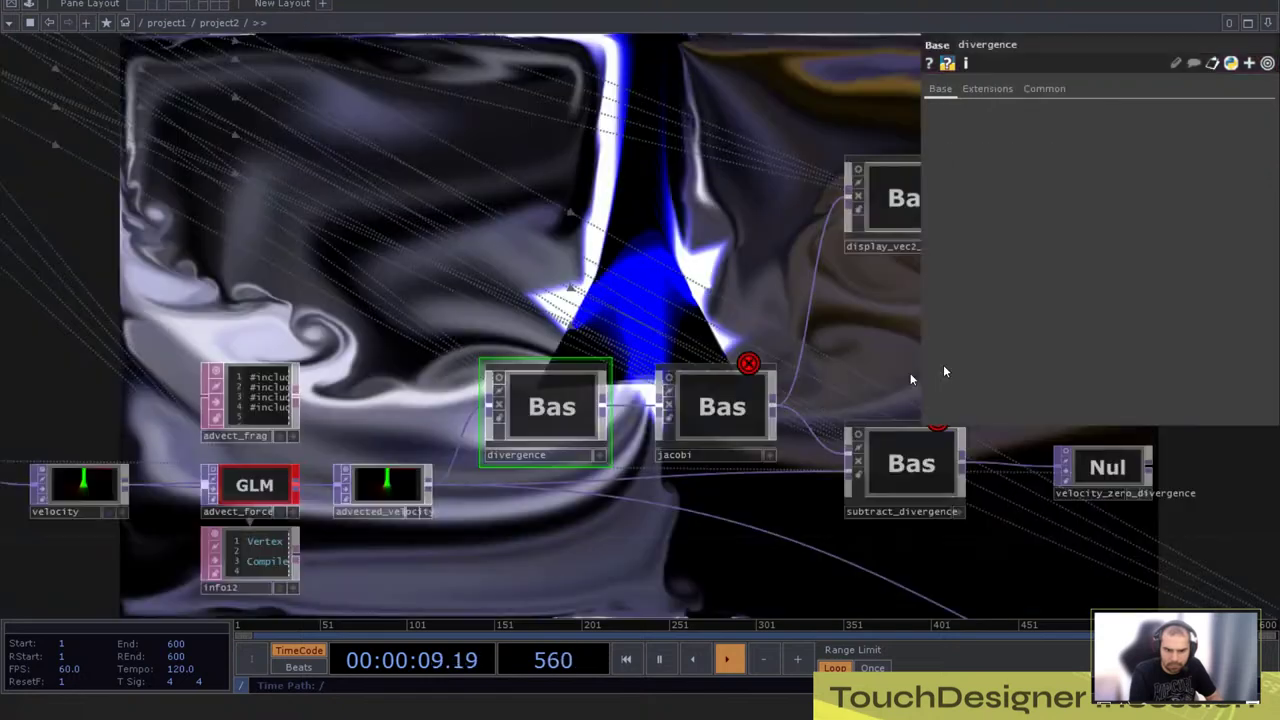
scroll(706, 402, up, 3)
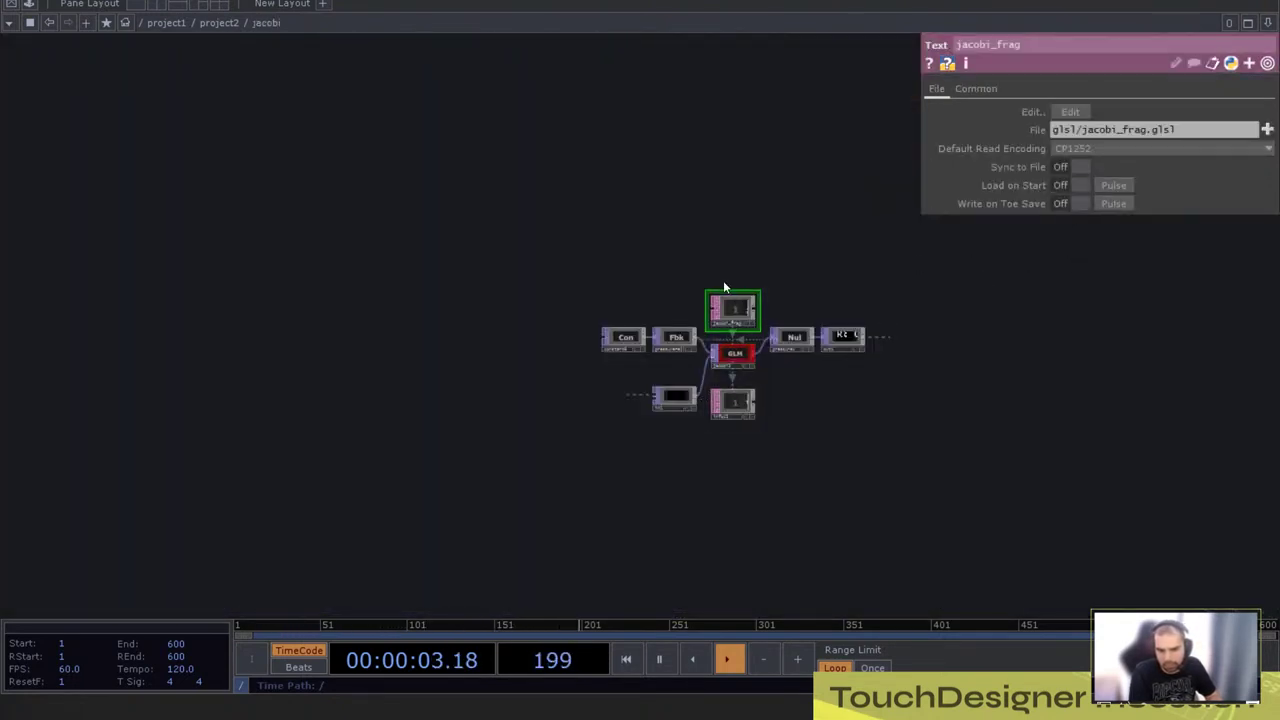
key(u)
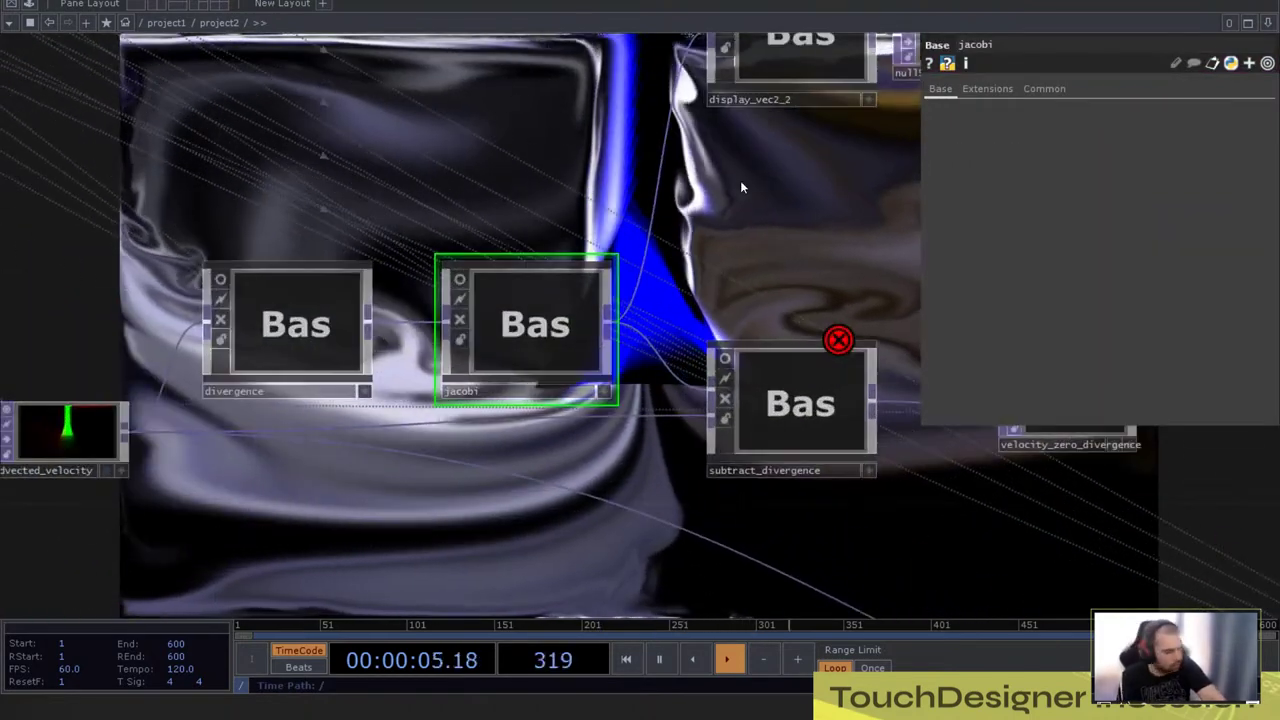
Step: Turn off Load on Start and Write on Toe Save for display_frag in display_vec2_2 and gradient_frag in subtract_divergence
scroll(821, 60, up, 3)
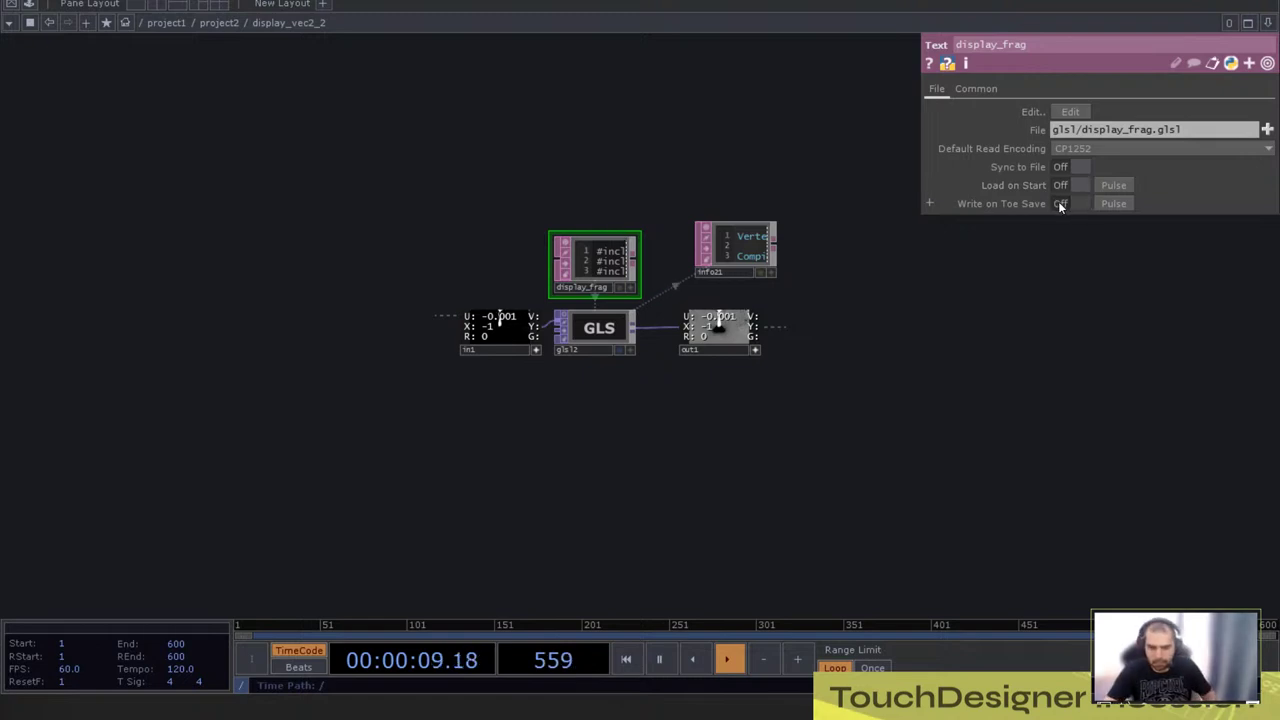
key(u)
click(808, 386)
key(i)
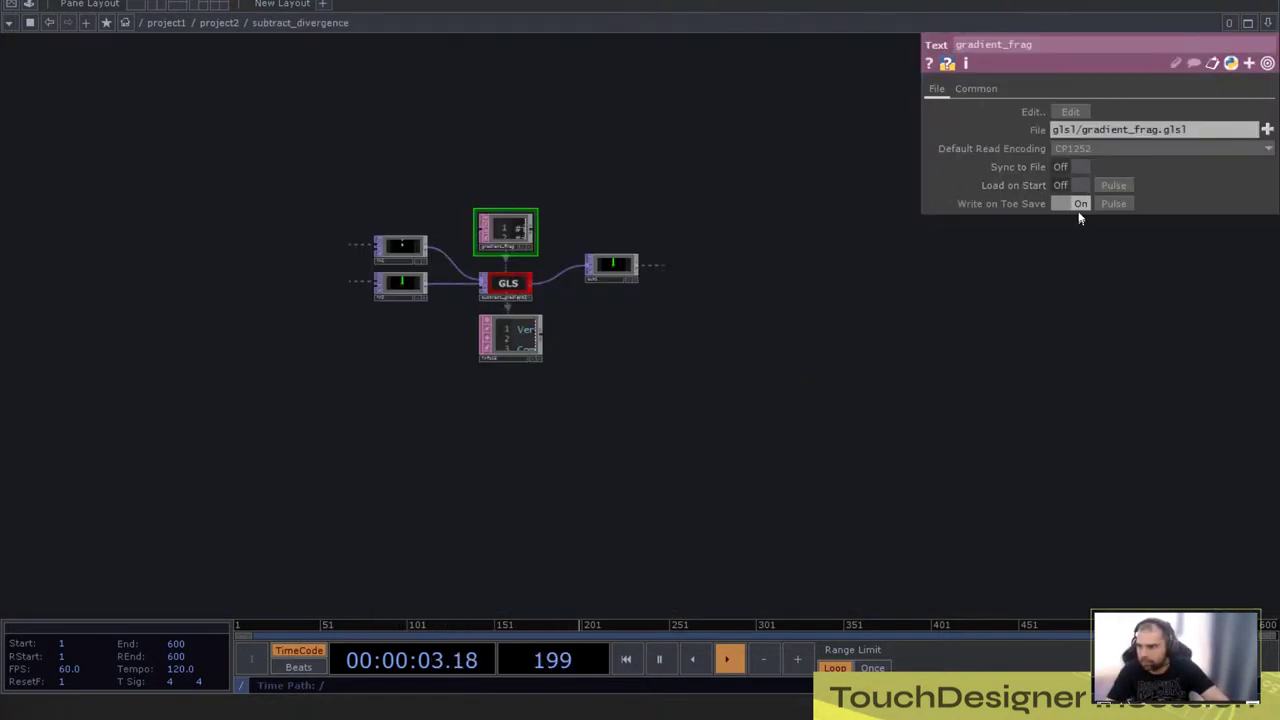
scroll(870, 394, down, 3)
scroll(360, 461, down, 10)
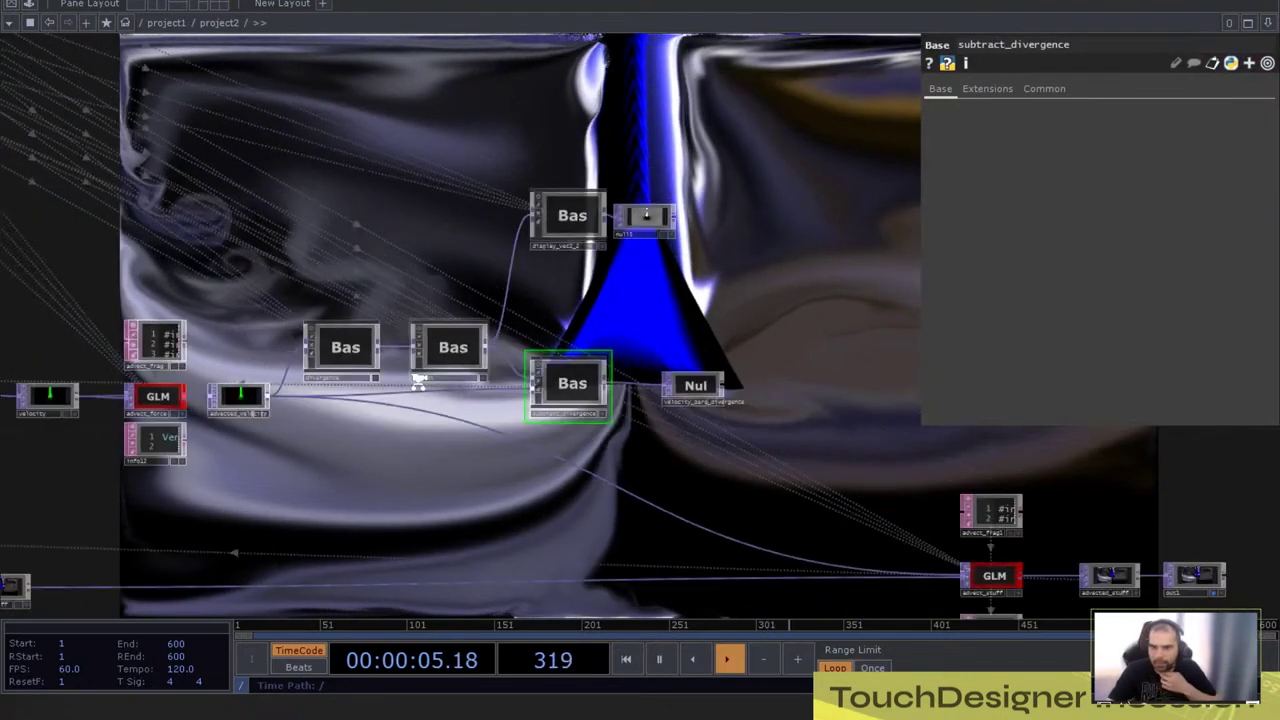
Step: Examine the project2 fluid network, following its velocity and stuff feedback chains through the GLSL operators
drag(547, 548, 560, 545)
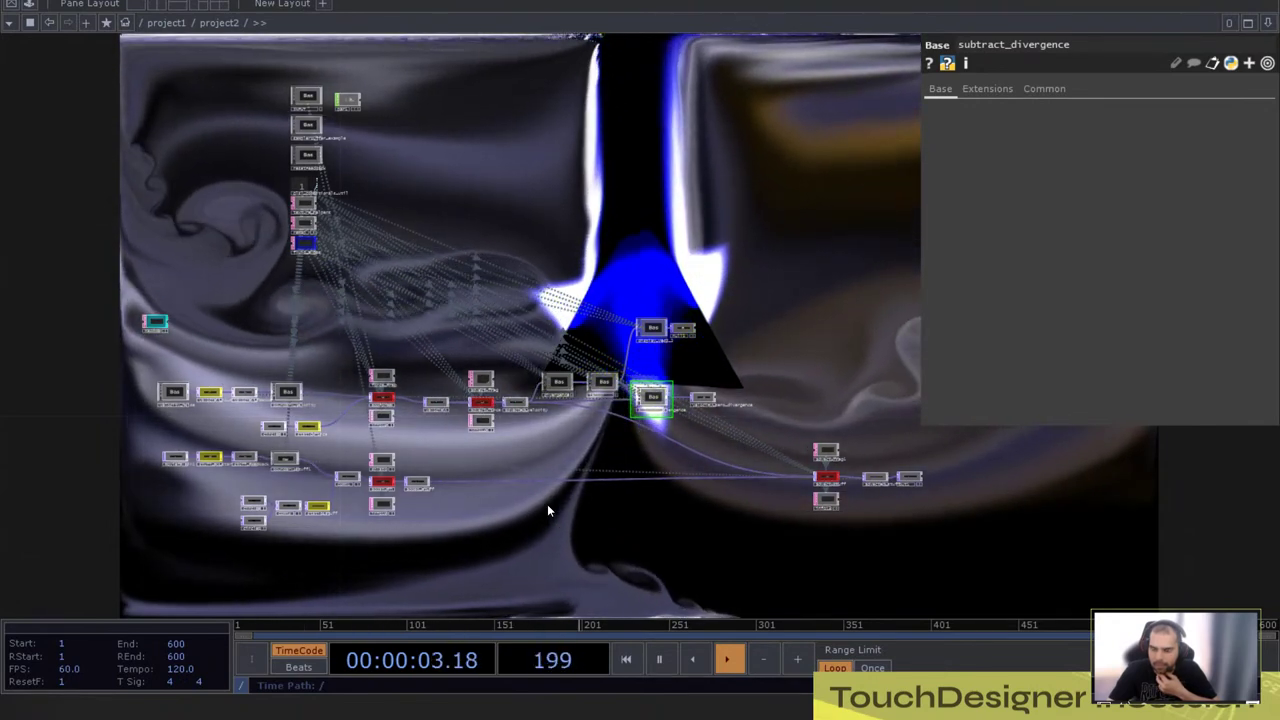
scroll(415, 375, up, 4)
scroll(549, 343, down, 4)
scroll(530, 326, up, 4)
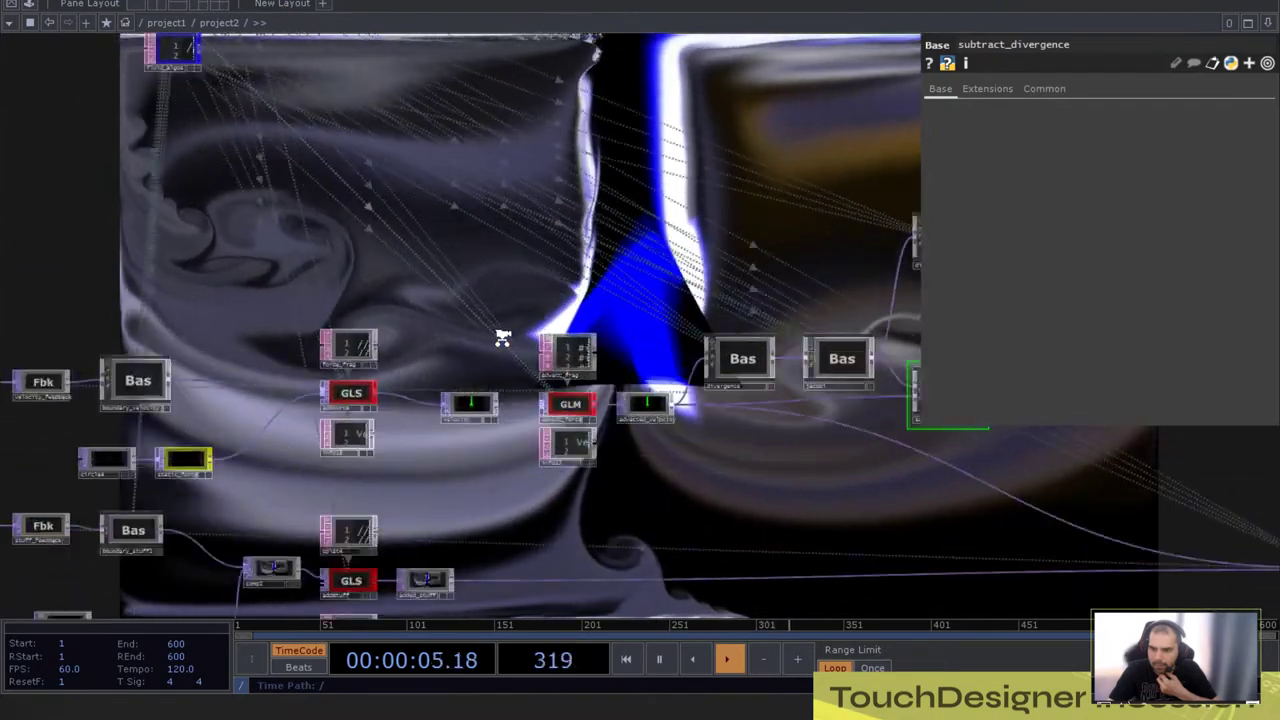
drag(437, 297, 660, 310)
scroll(800, 308, down, 4)
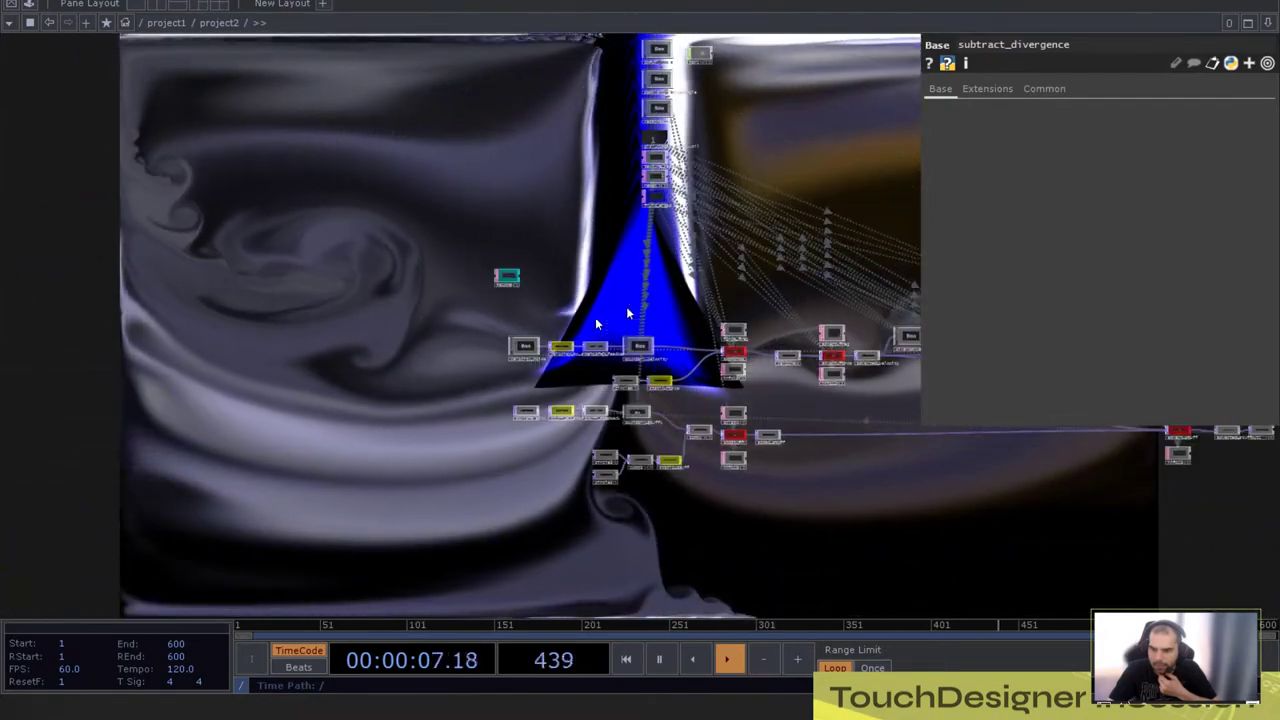
scroll(610, 328, up, 4)
scroll(514, 304, down, 4)
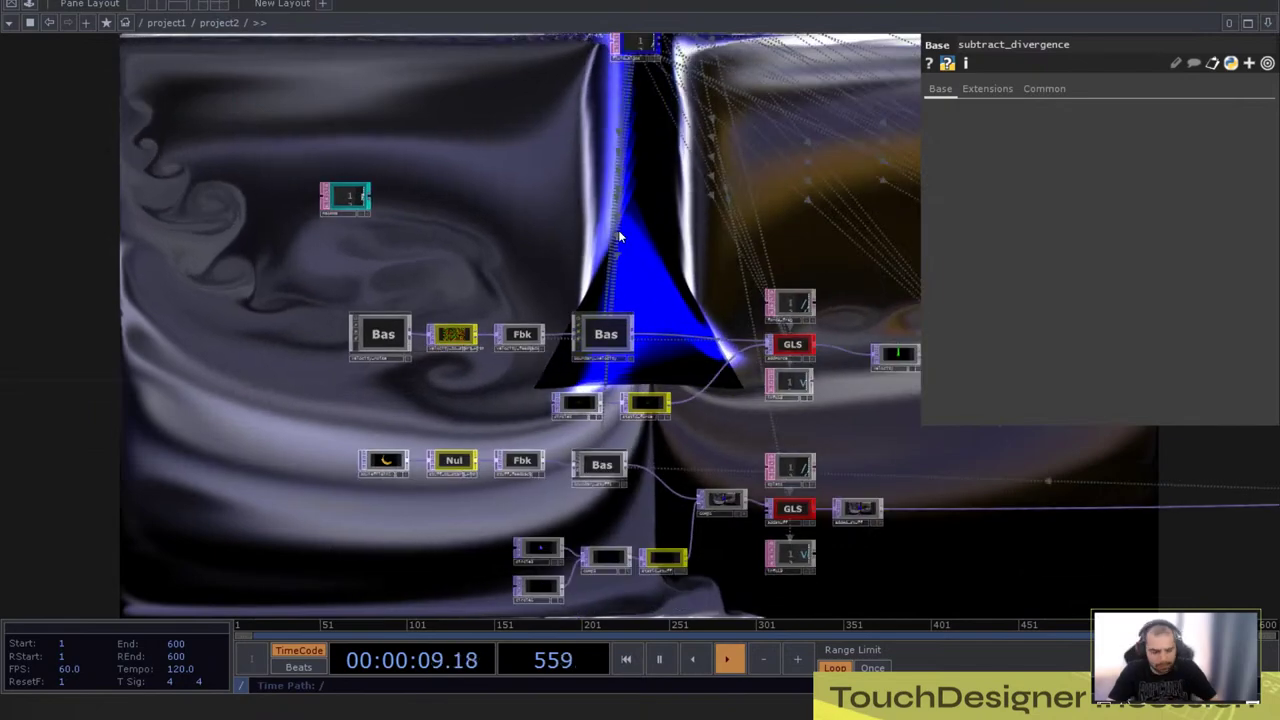
drag(667, 267, 346, 245)
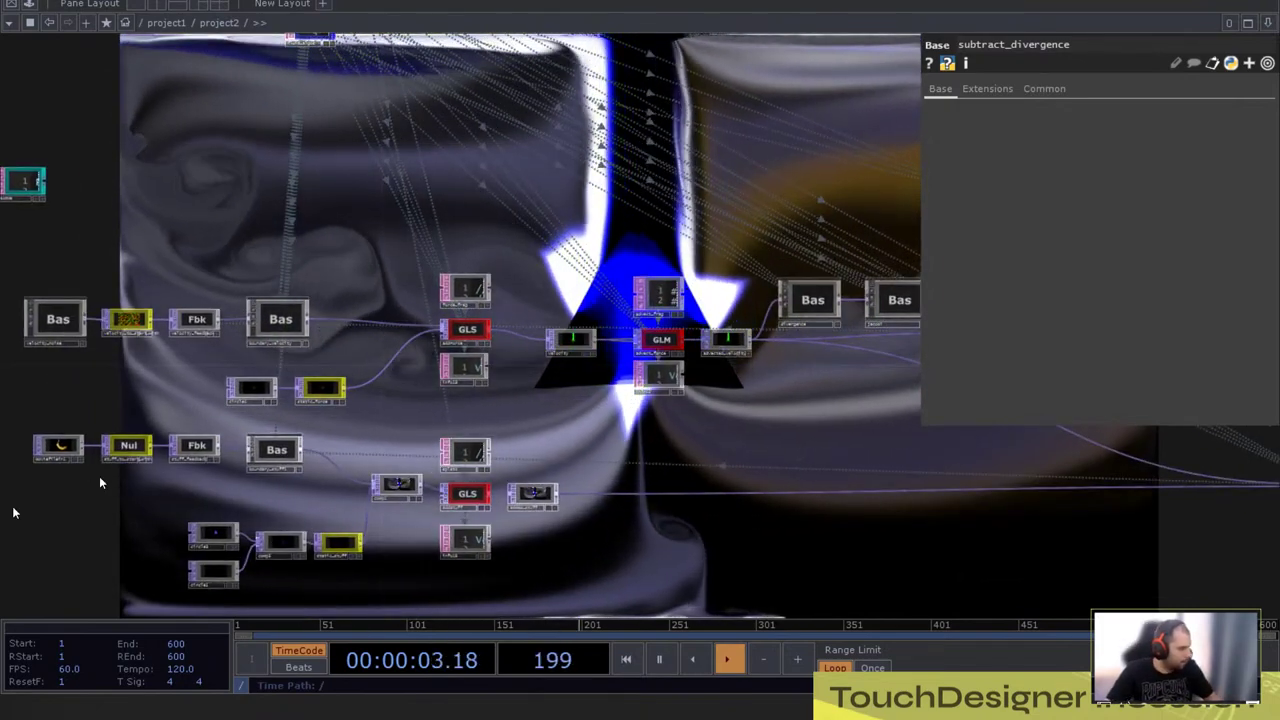
Step: Restart the fluid simulation by pulsing Resetfb twice in the parent container's parameters, and close that parameter window
scroll(320, 408, up, 5)
scroll(500, 372, down, 3)
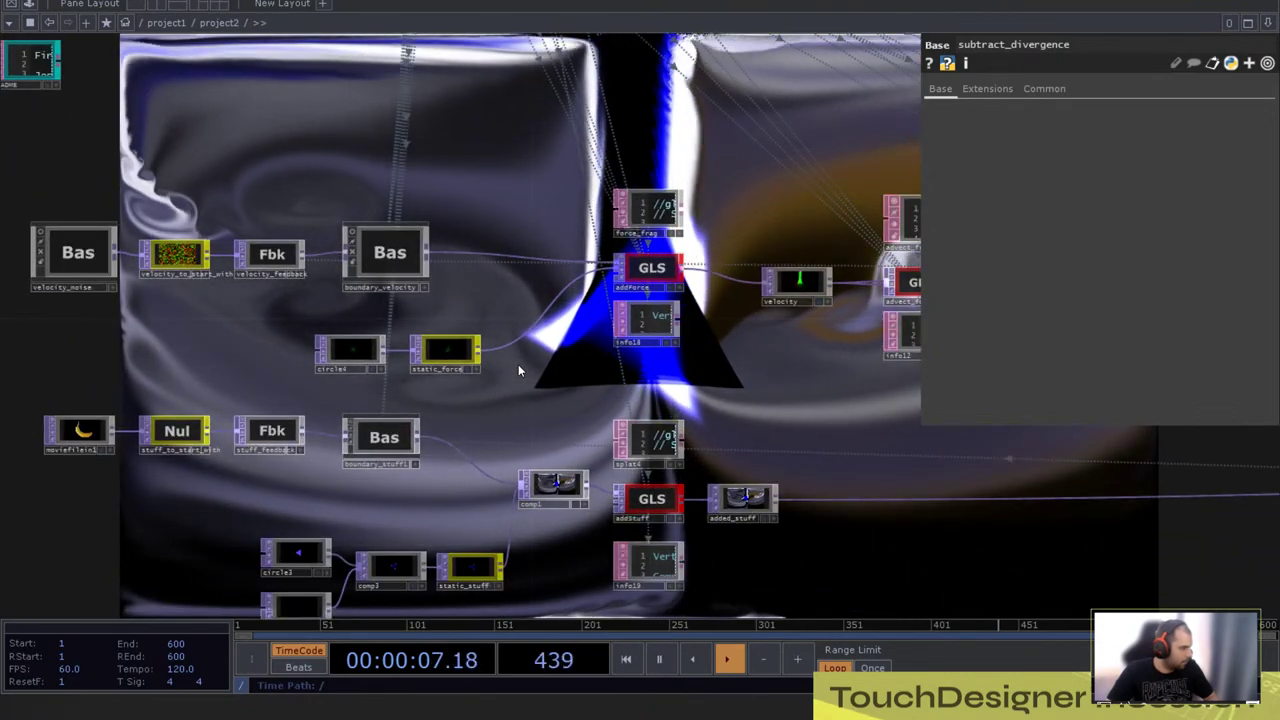
drag(243, 371, 351, 289)
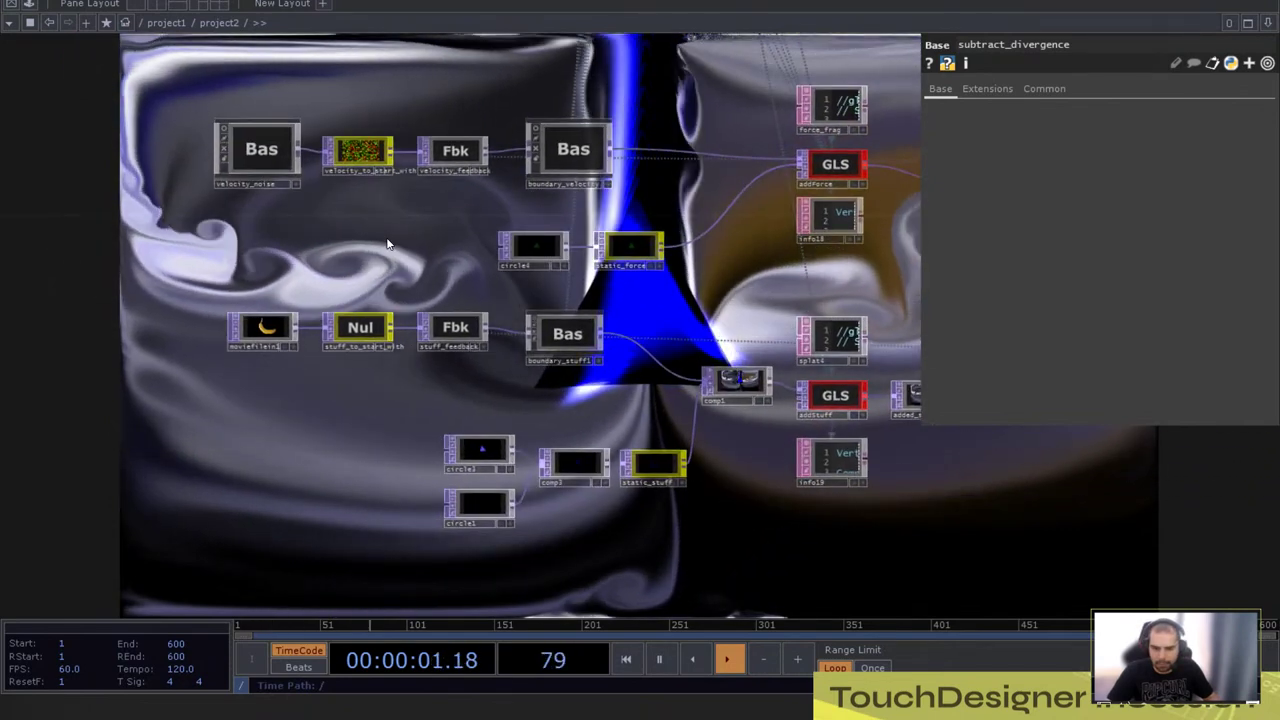
right_click(393, 77)
click(489, 152)
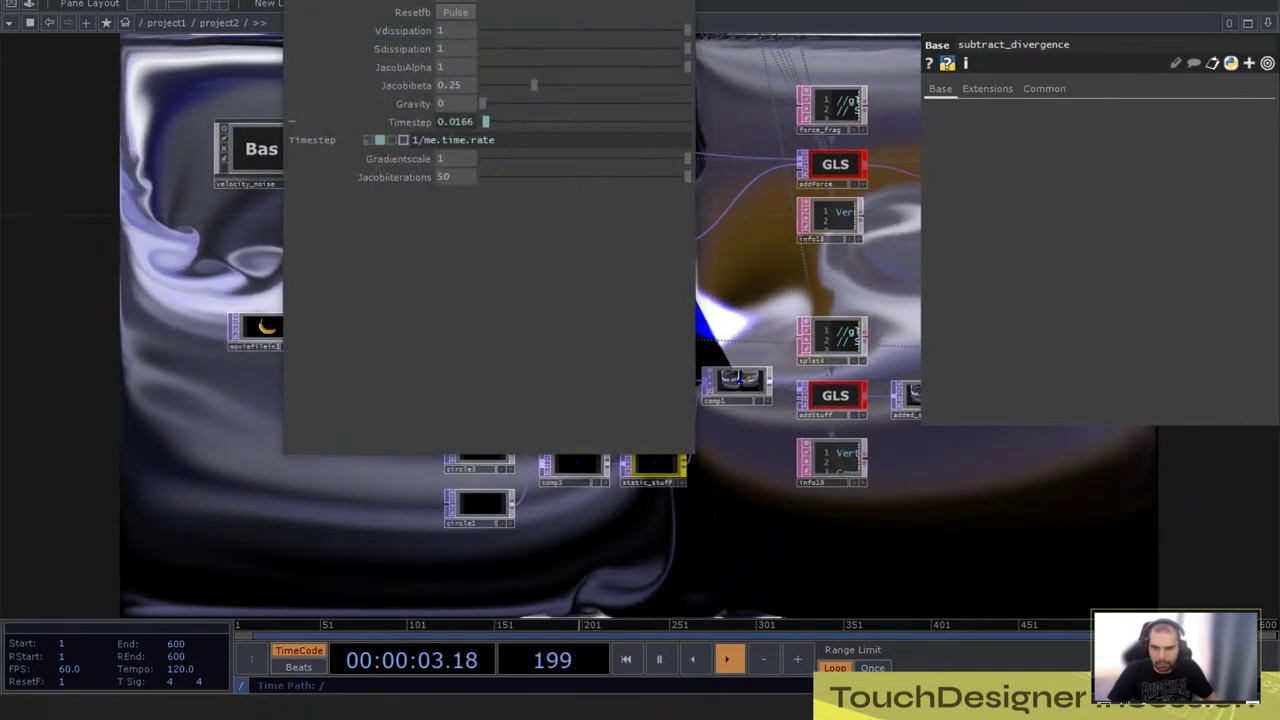
drag(461, 0, 979, 32)
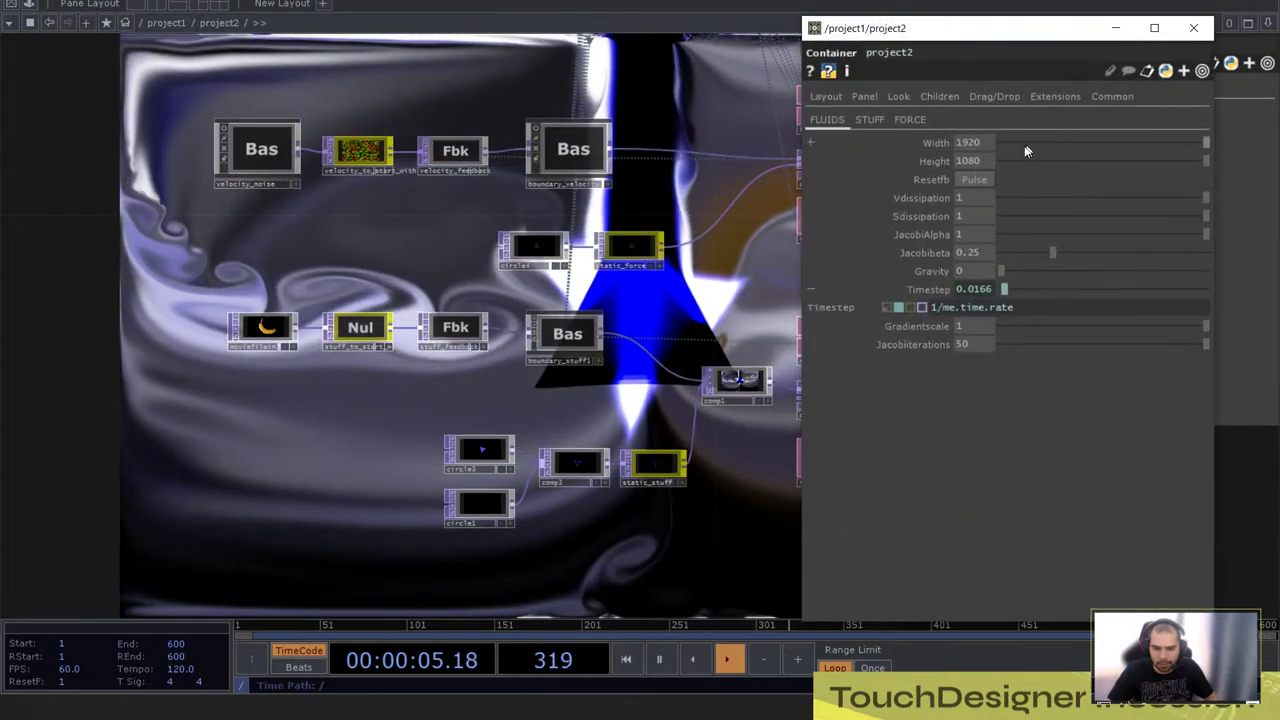
click(975, 180)
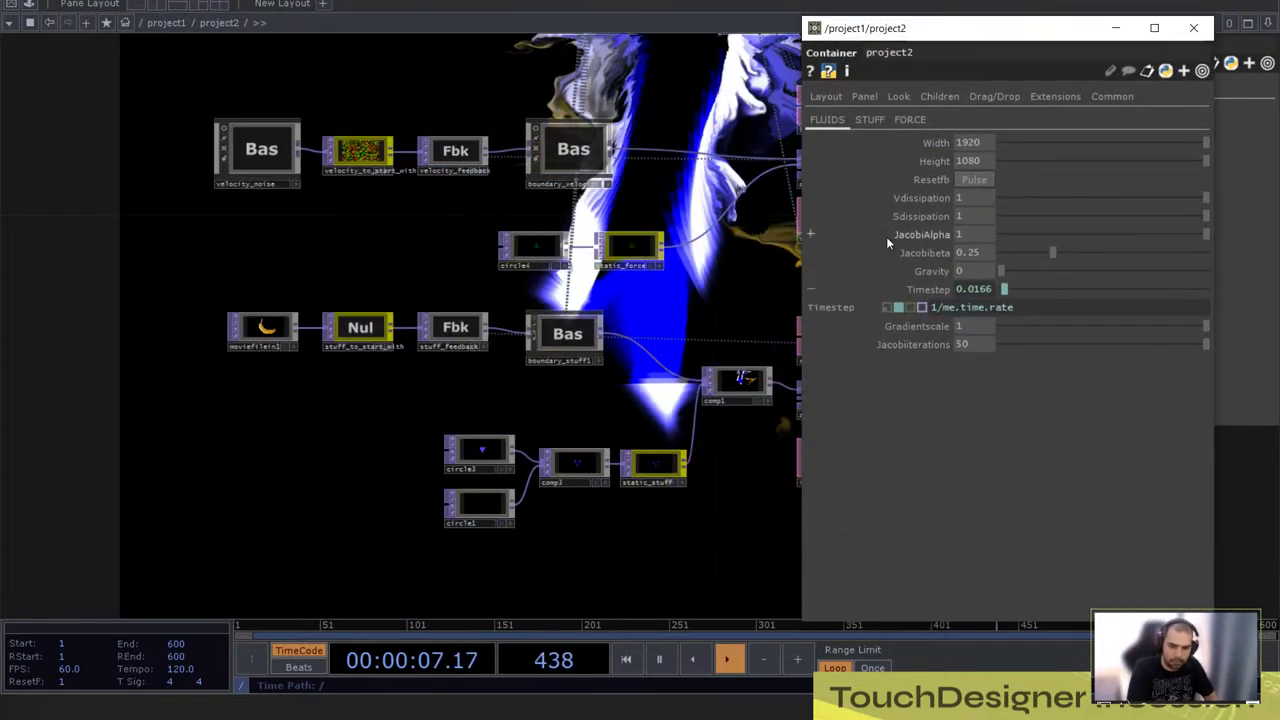
click(980, 179)
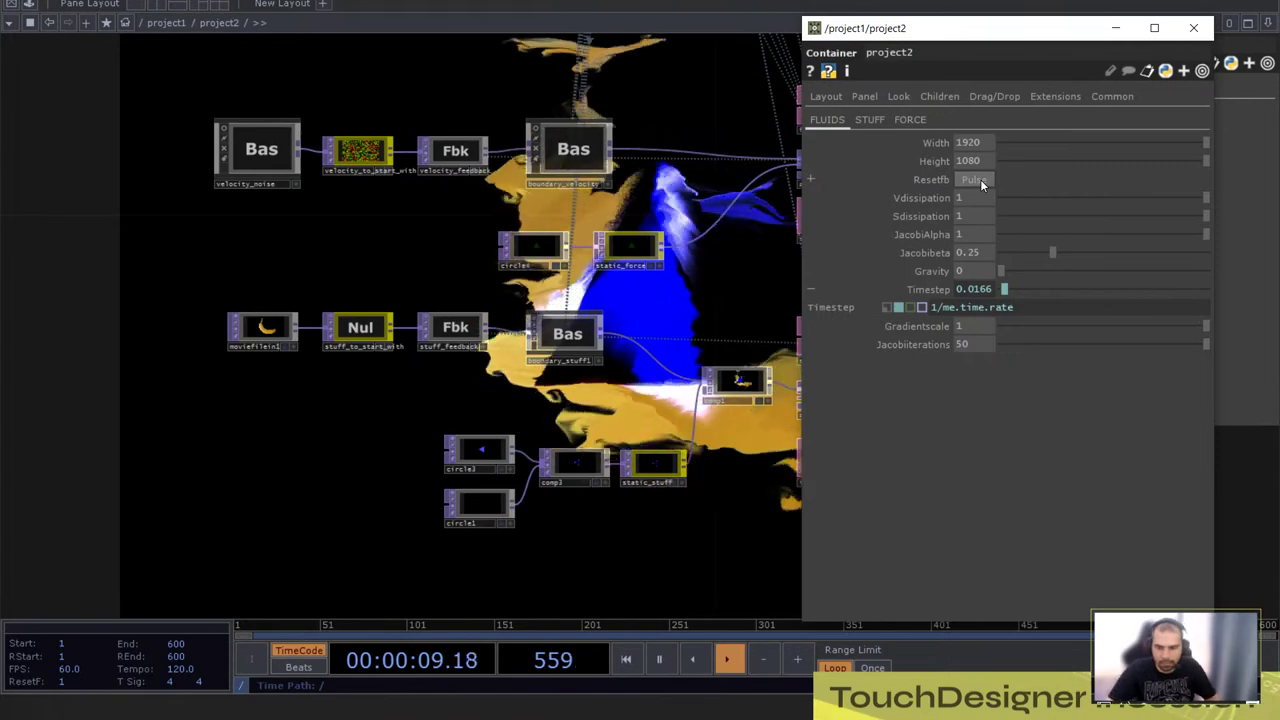
click(1193, 28)
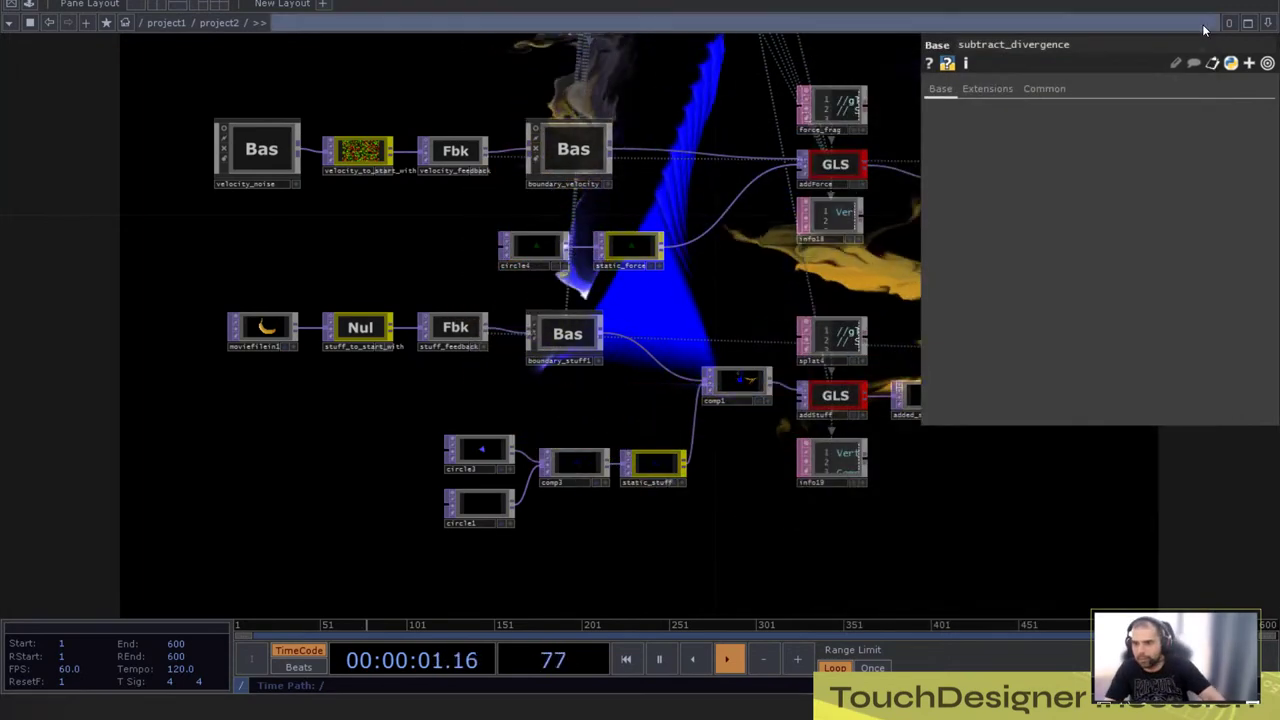
Step: Make room between moviefilein1 and stuff_to_start_with, and insert an In TOP on the wire joining them
scroll(236, 340, up, 5)
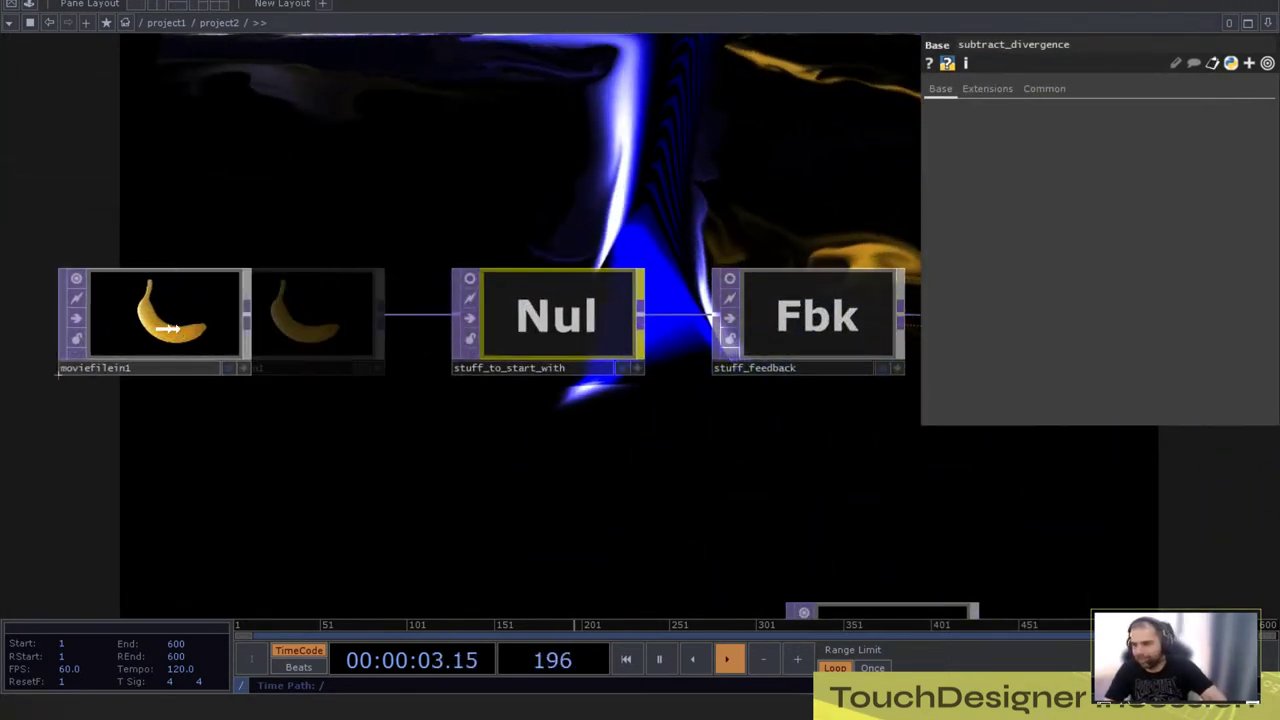
drag(485, 432, 789, 386)
drag(431, 272, 283, 273)
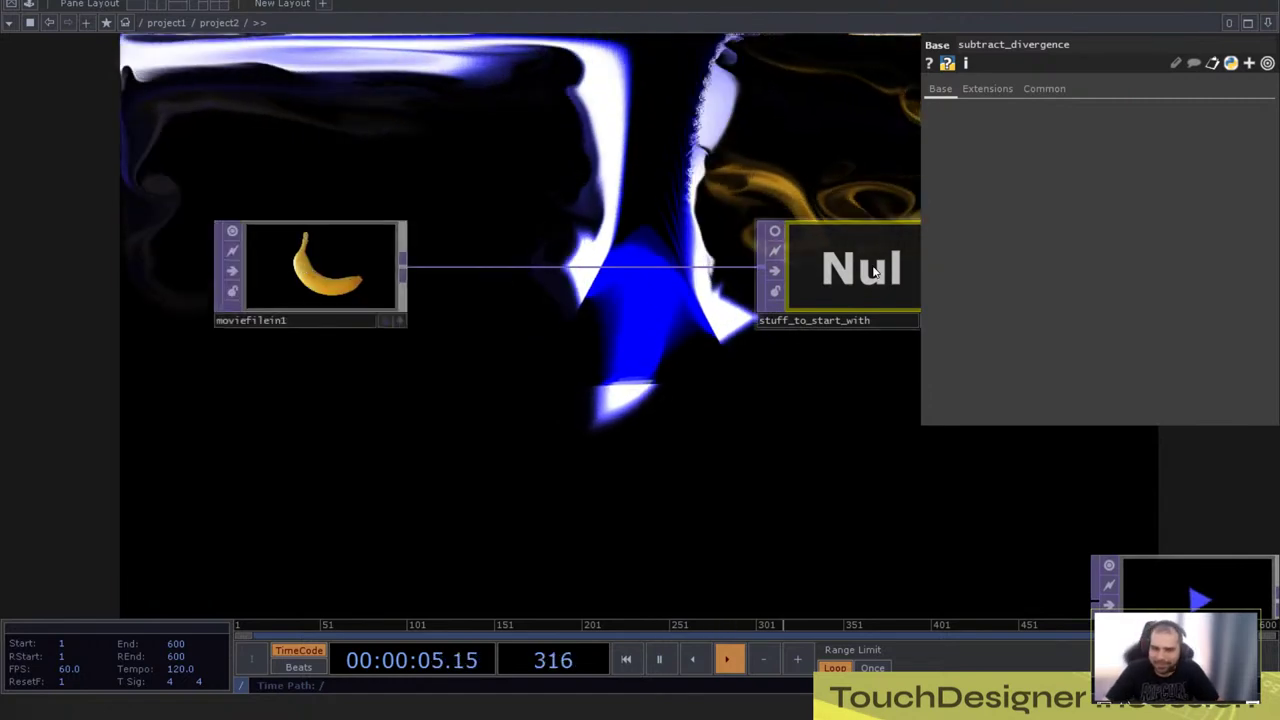
drag(874, 269, 777, 269)
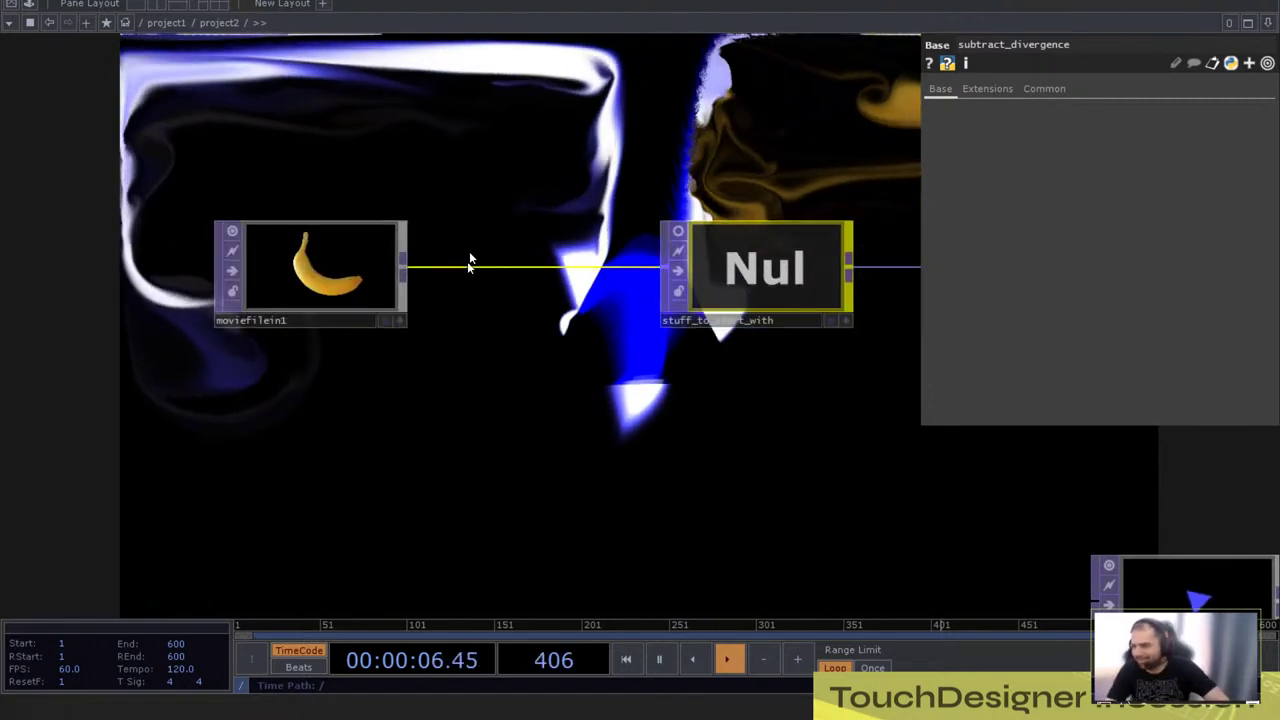
right_click(411, 263)
text(in)
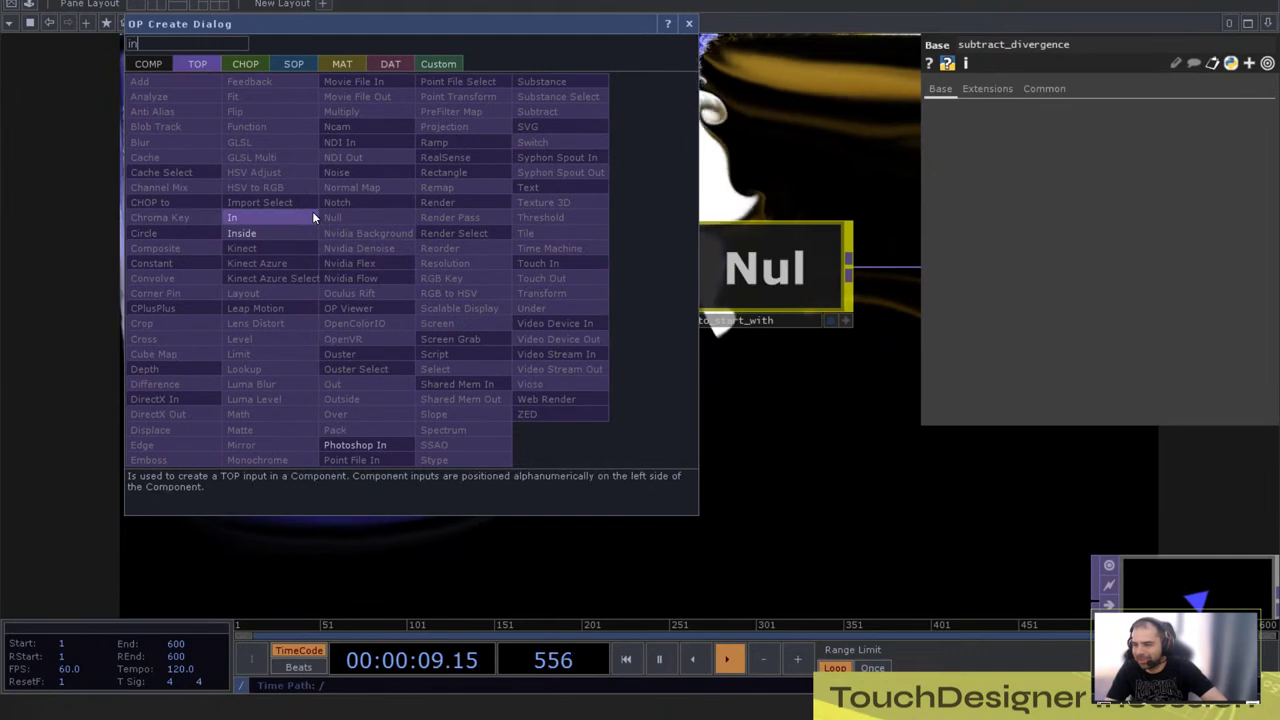
click(235, 217)
click(550, 300)
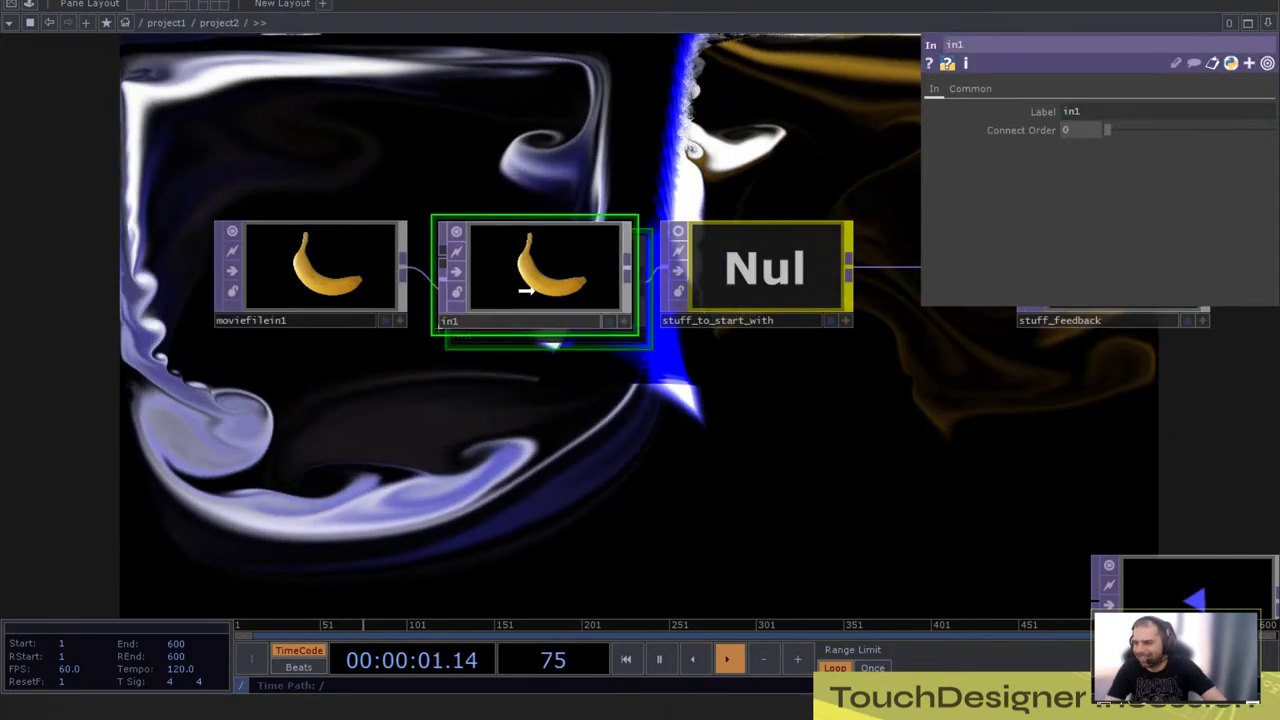
Step: Go up to project1, add a Select TOP beside the project2 container and set its TOP source to layer1/out
key(u)
scroll(592, 380, down, 4)
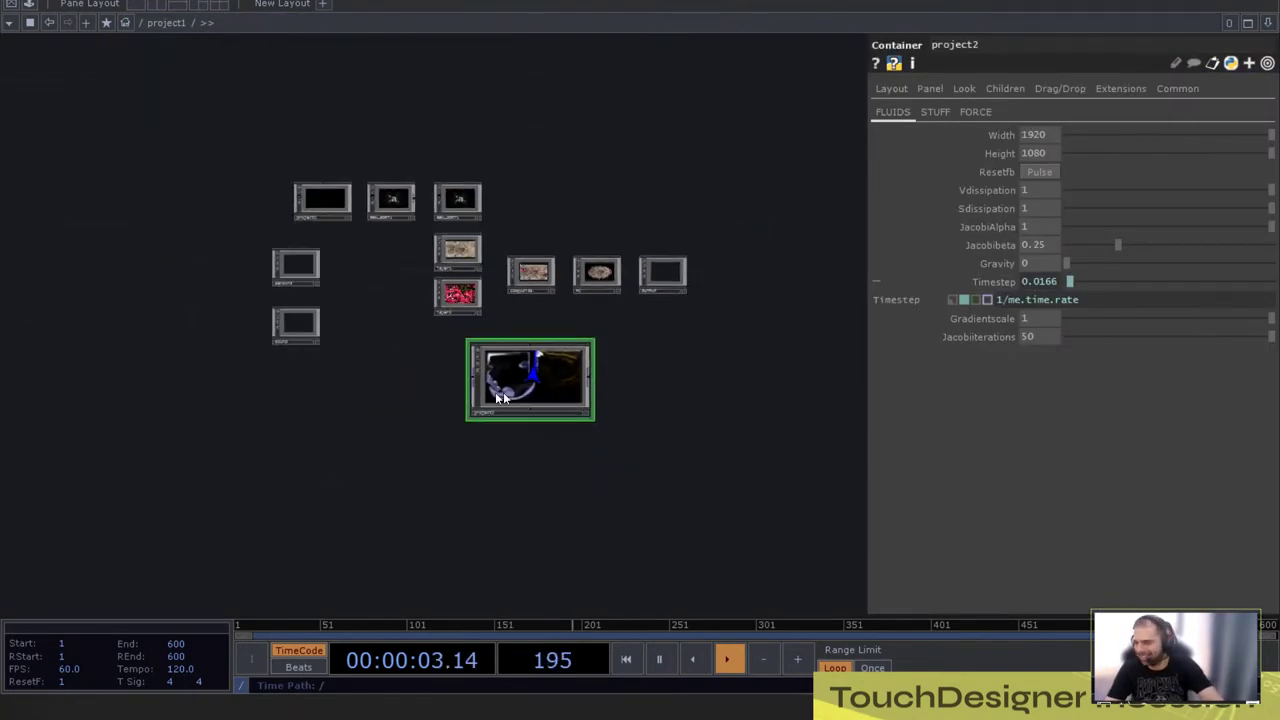
drag(503, 392, 569, 396)
scroll(555, 385, up, 5)
scroll(326, 352, down, 3)
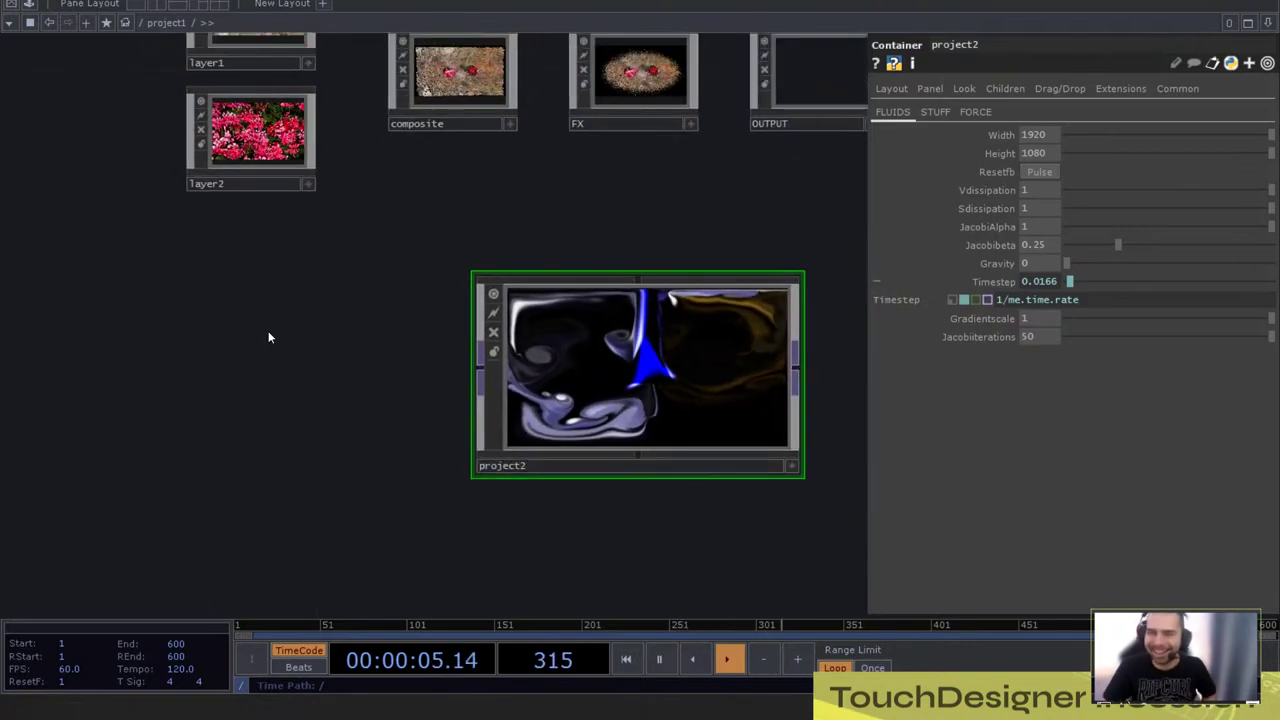
key(Tab)
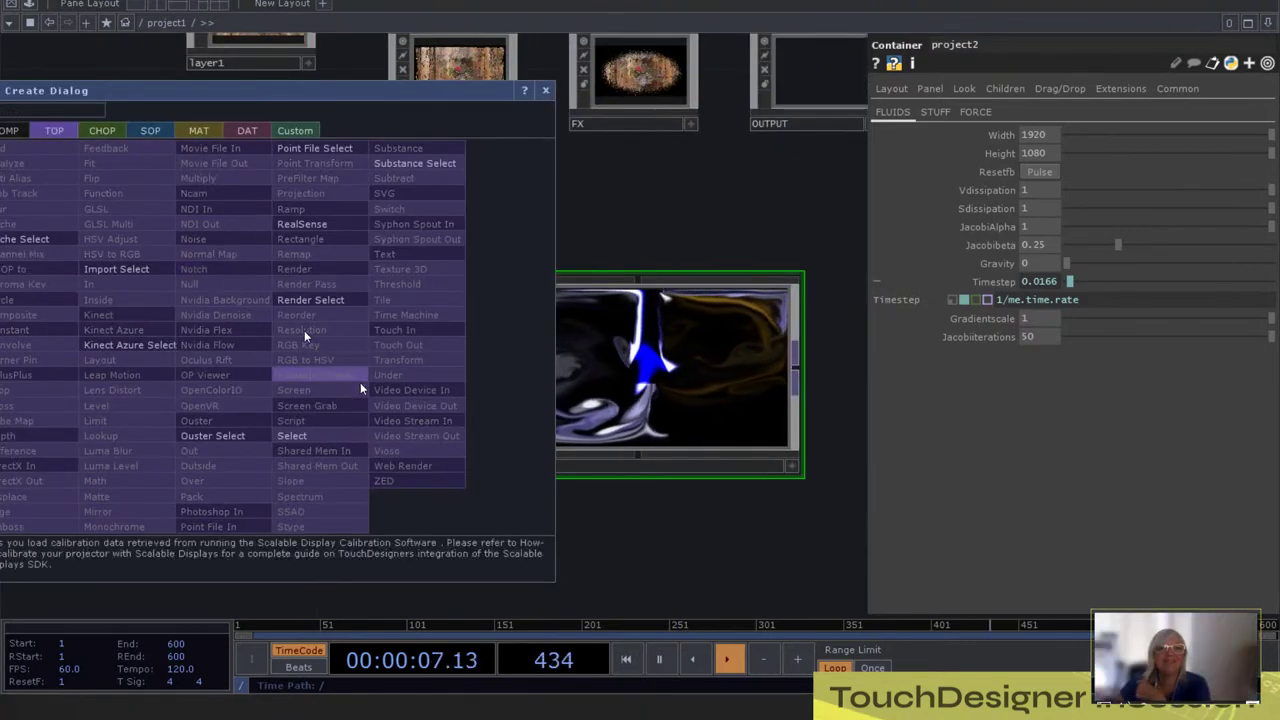
click(310, 434)
click(250, 327)
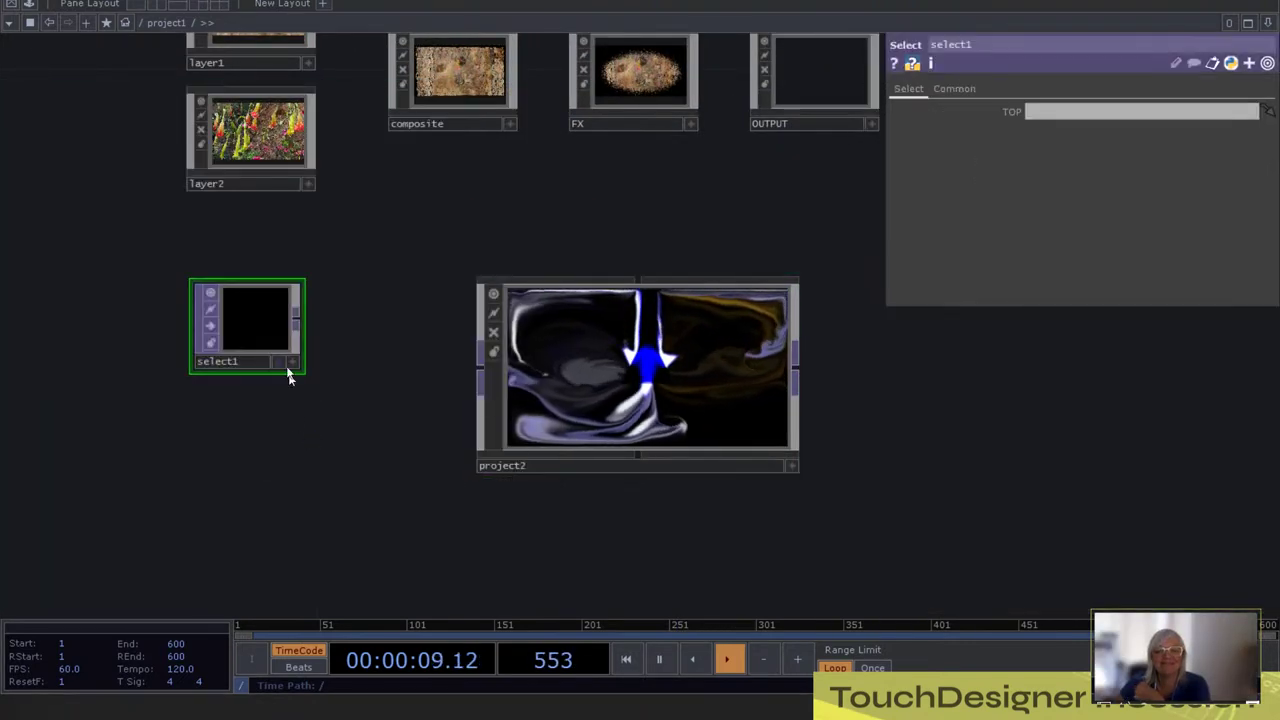
drag(390, 320, 400, 419)
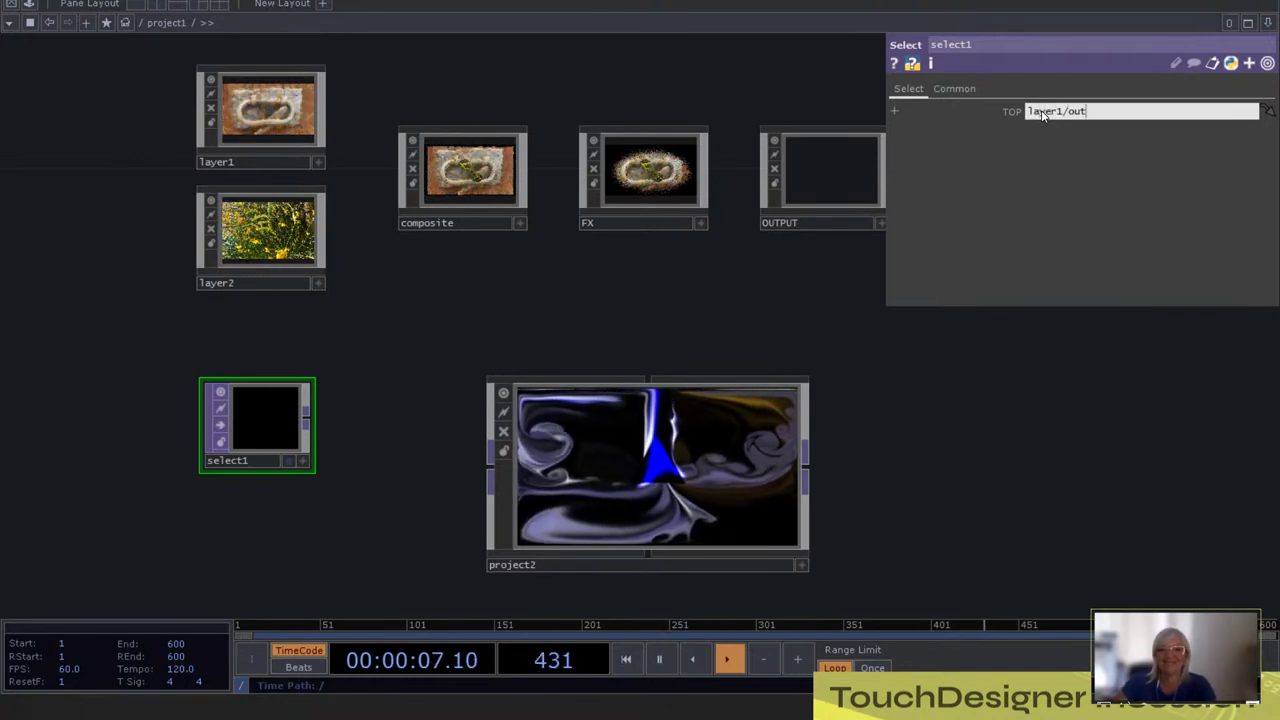
Step: Connect the Select TOP's output to the first input of the project2 container
scroll(310, 458, up, 5)
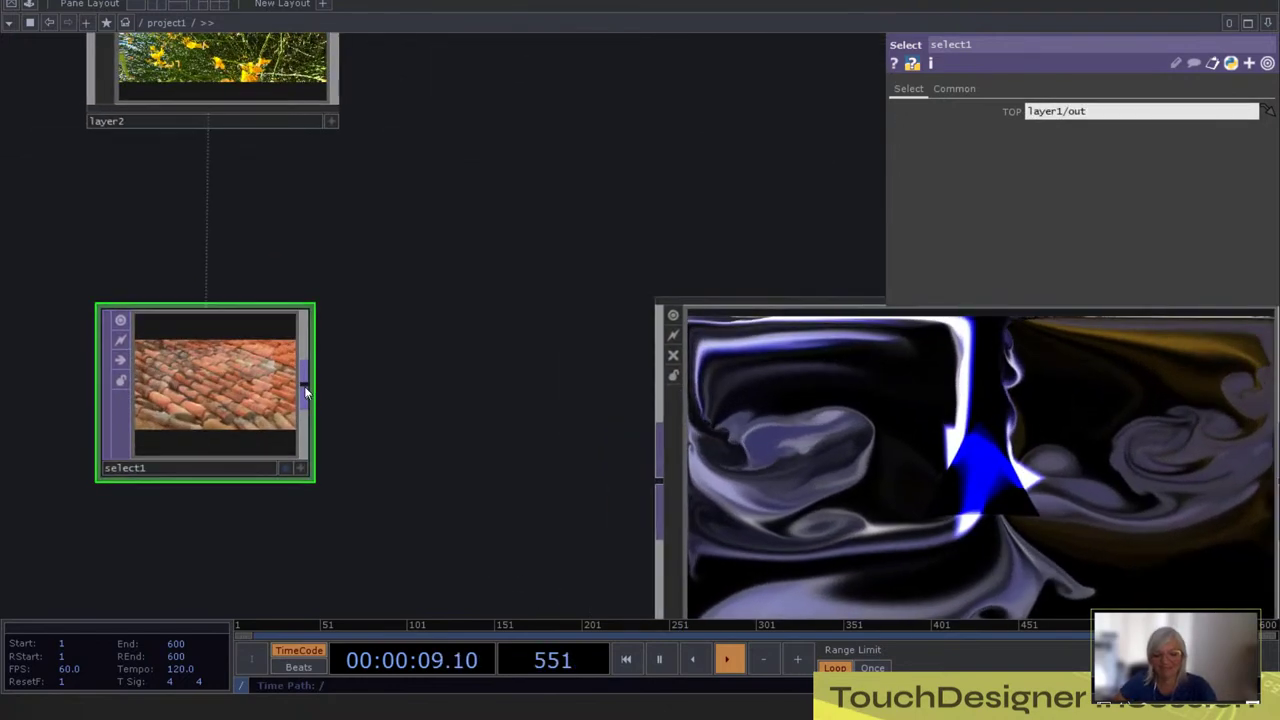
click(305, 388)
click(643, 467)
Step: Enter project2, open its parent parameters, pulse Resetfb to restart the simulation with the new input, and close the window
scroll(796, 356, up, 6)
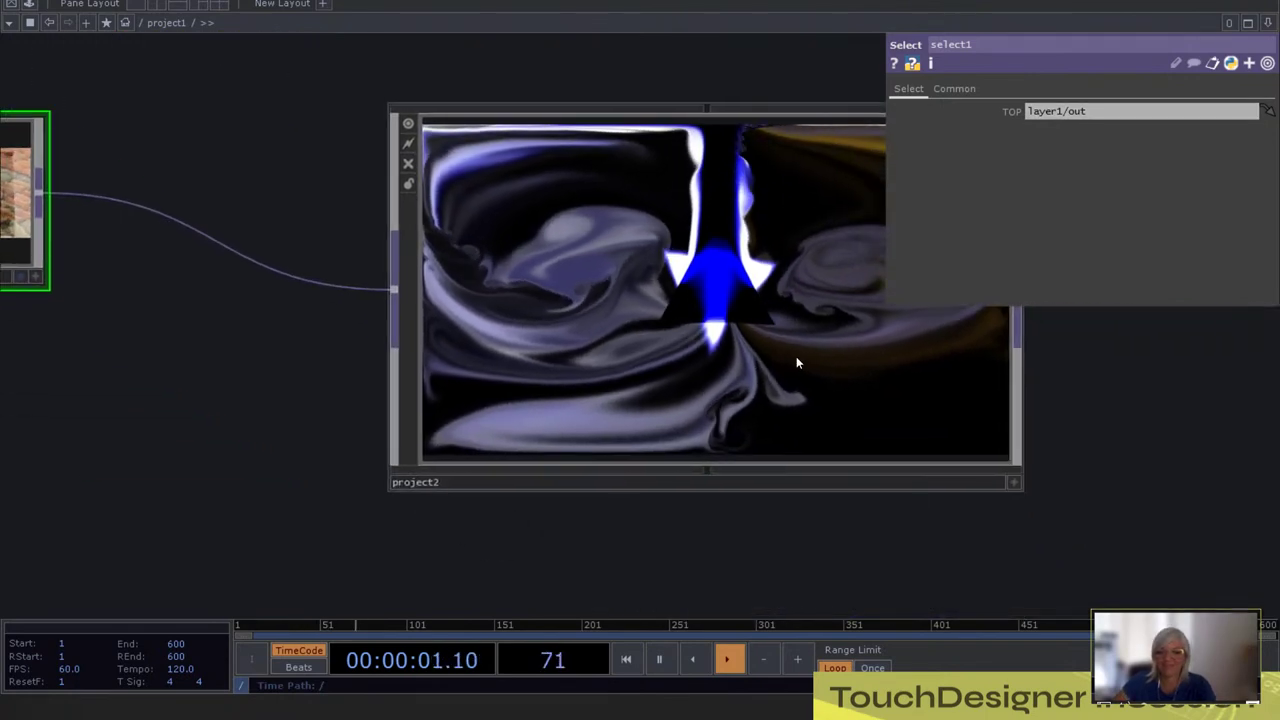
right_click(715, 406)
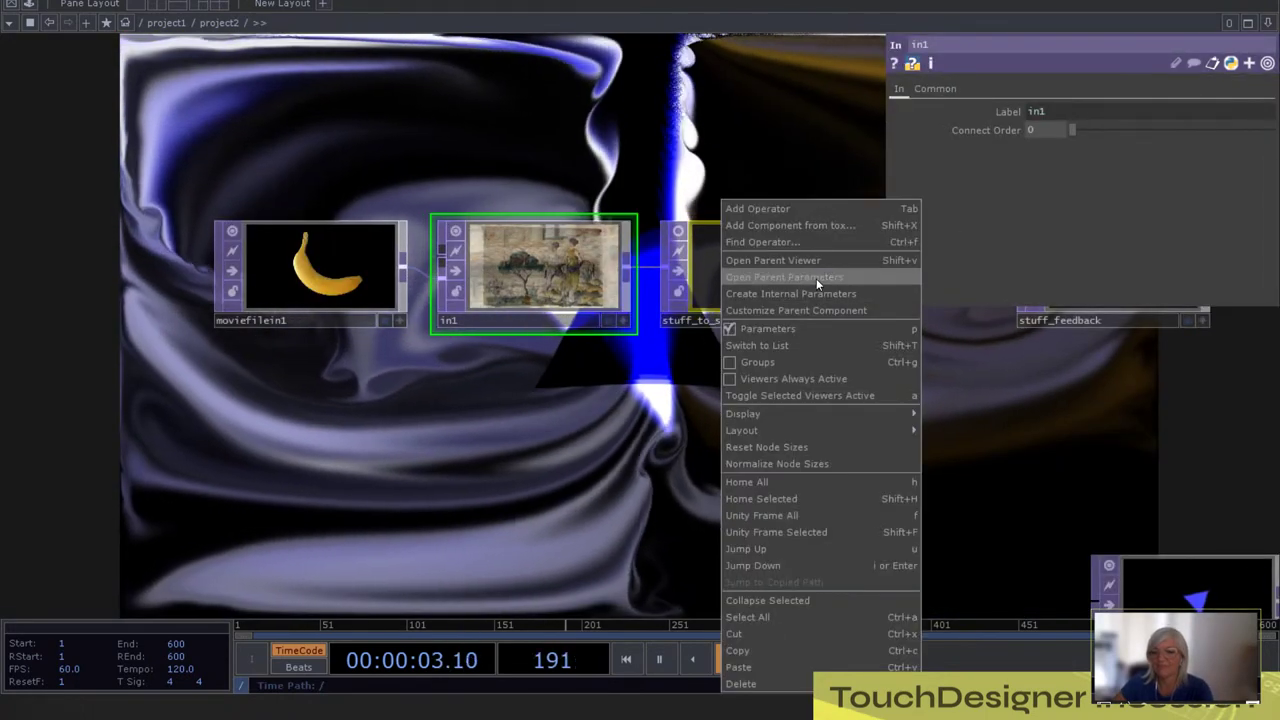
click(816, 278)
click(777, 138)
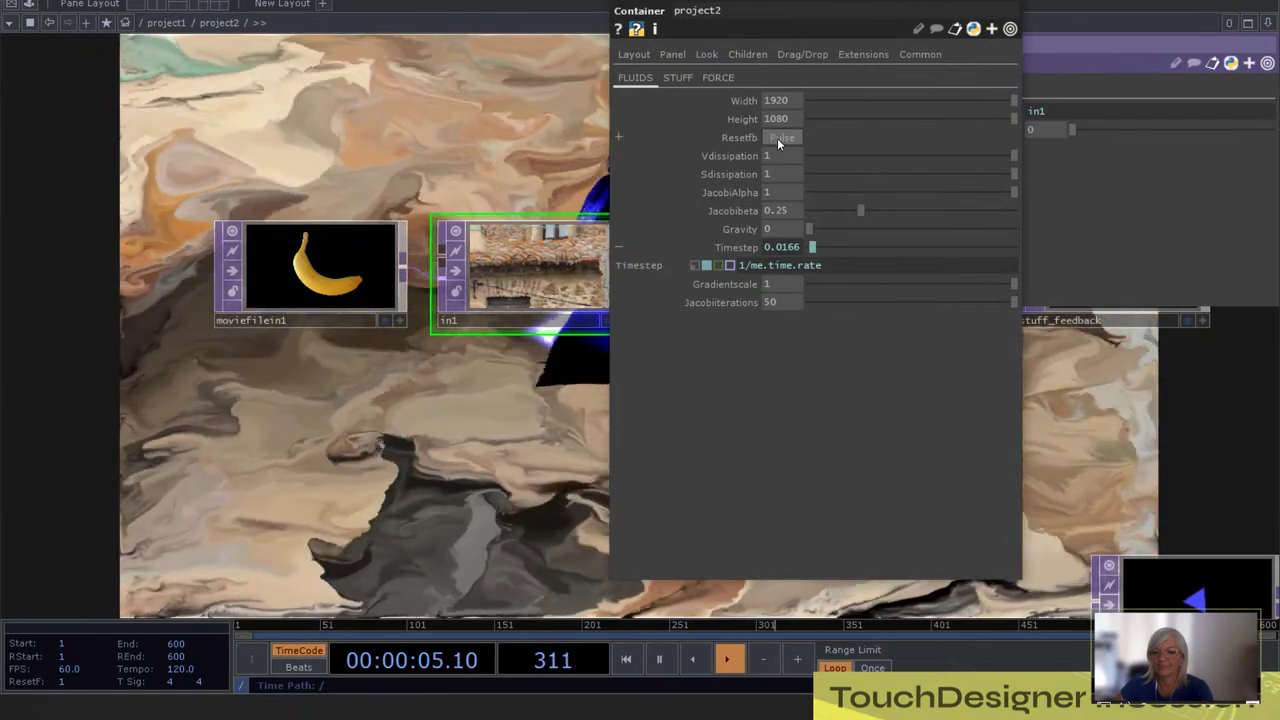
drag(756, 2, 1017, 29)
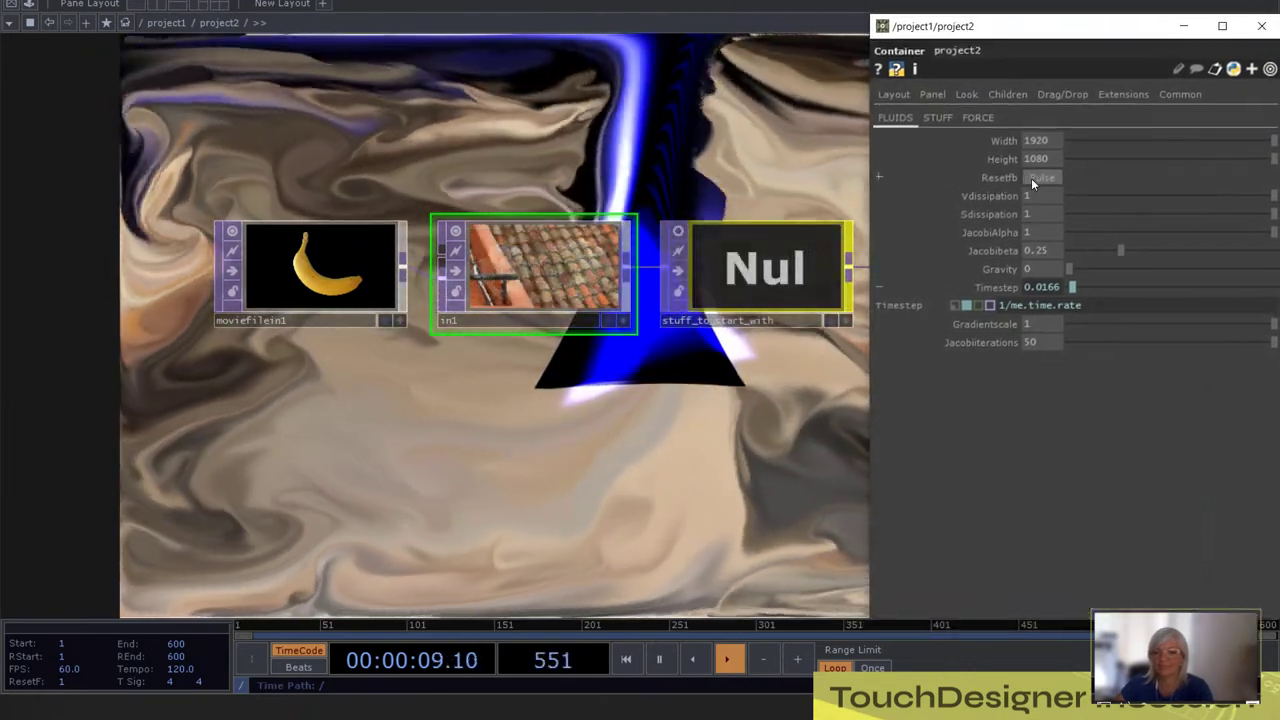
click(1031, 178)
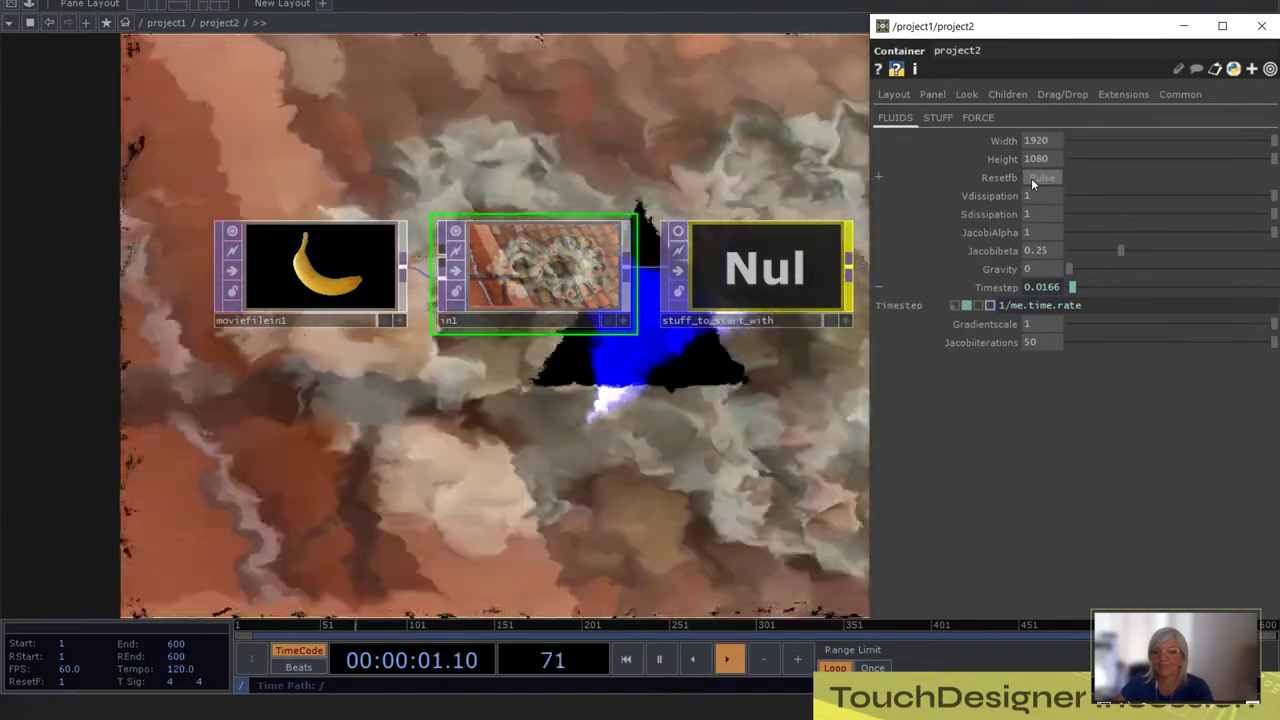
drag(1134, 36, 928, 64)
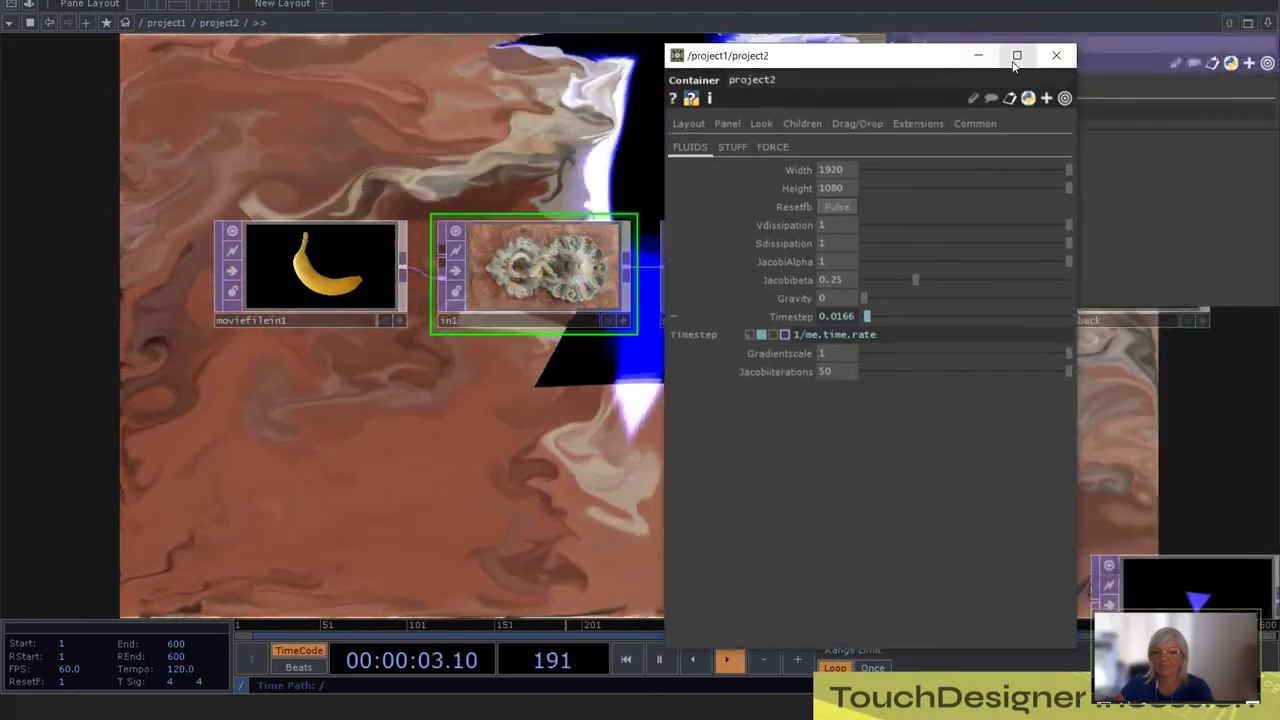
click(1059, 56)
Step: Move stuff_to_start_with above the input row and shift stuff_feedback closer to it, leaving space before boundary_stuff1
scroll(782, 417, down, 5)
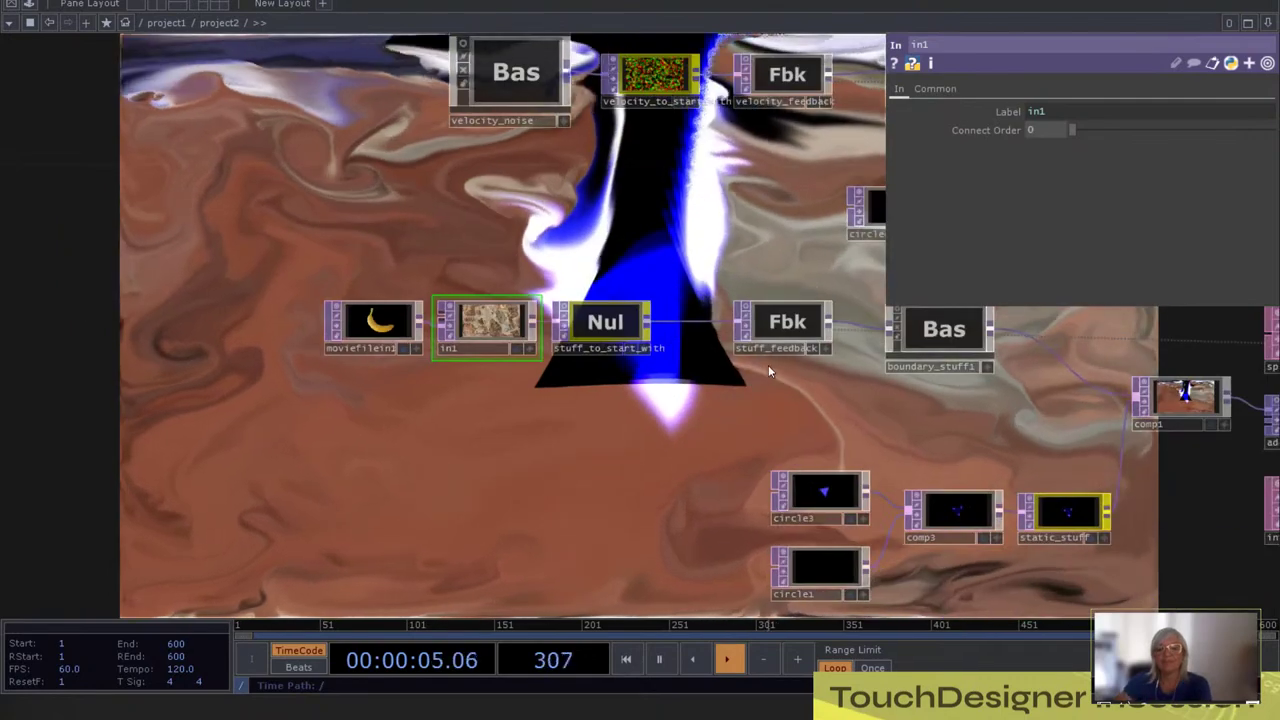
right_drag(681, 344, 595, 268)
drag(774, 323, 751, 254)
drag(624, 401, 459, 411)
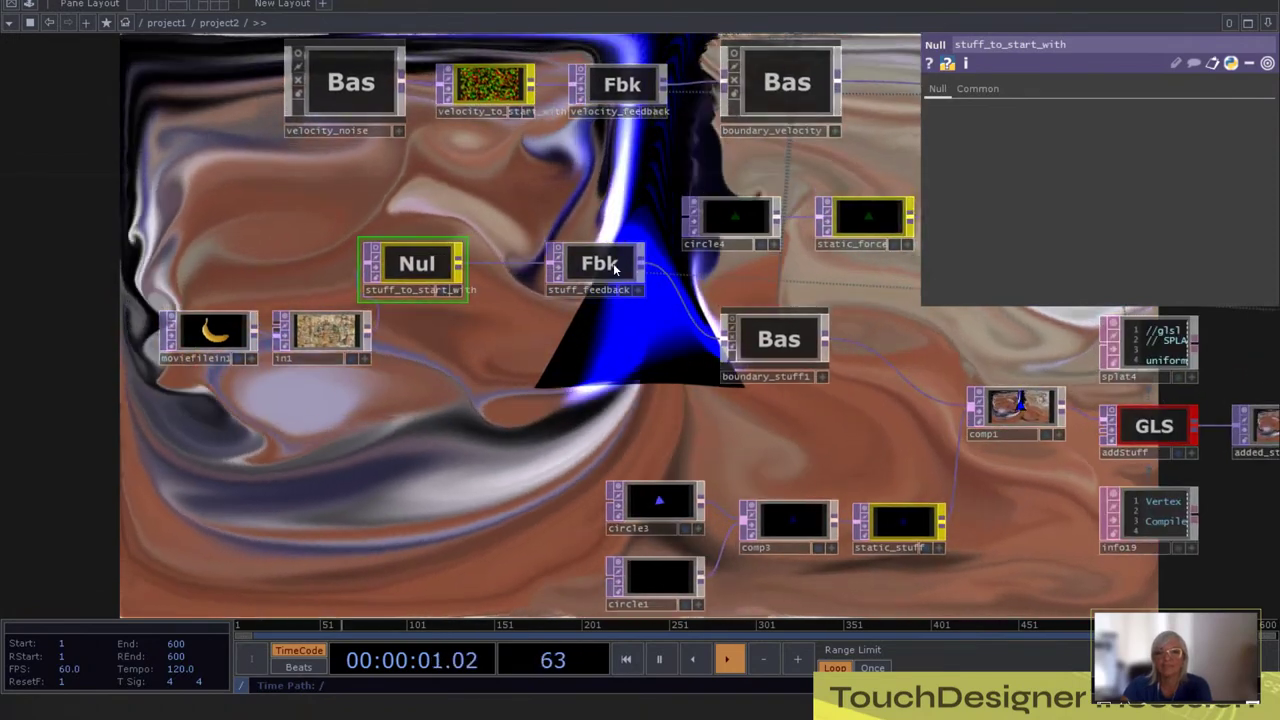
drag(612, 265, 561, 265)
Step: Insert a Cross TOP between stuff_feedback and boundary_stuff1, wire in1 as its second input, and set Cross to 0.071
key(Tab)
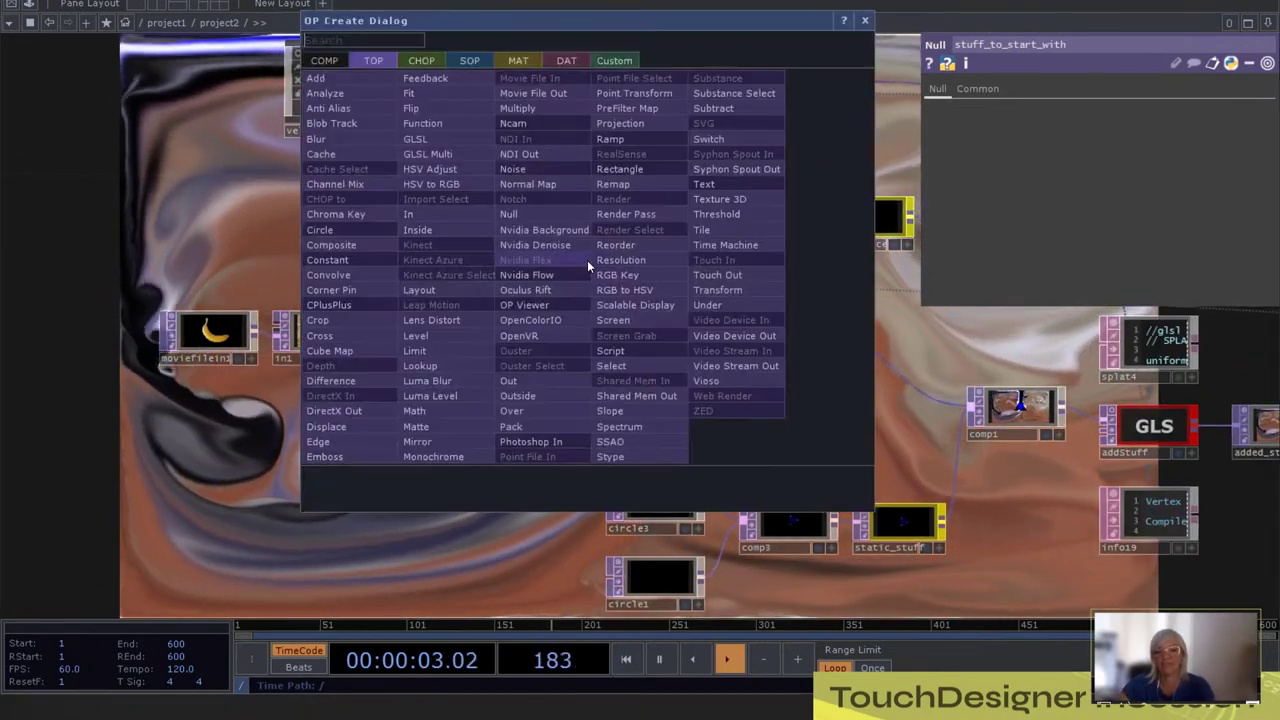
text(cross)
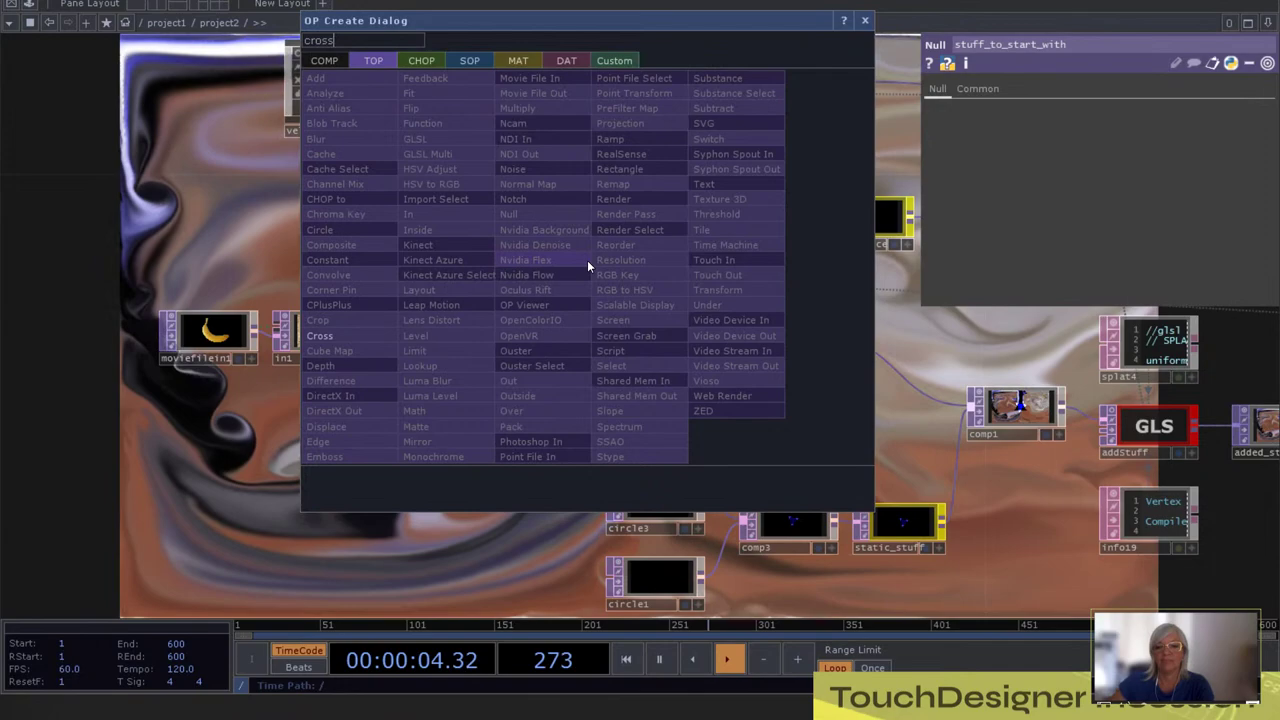
click(357, 336)
click(640, 342)
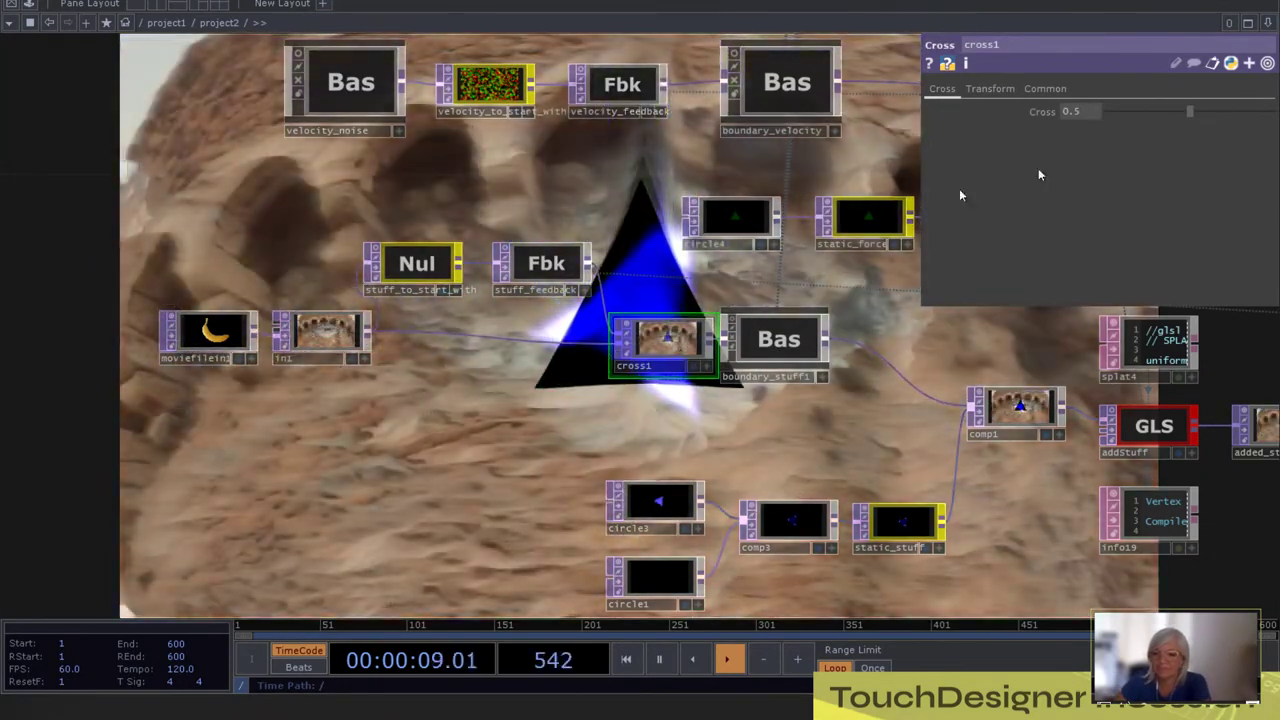
drag(1178, 118, 1084, 114)
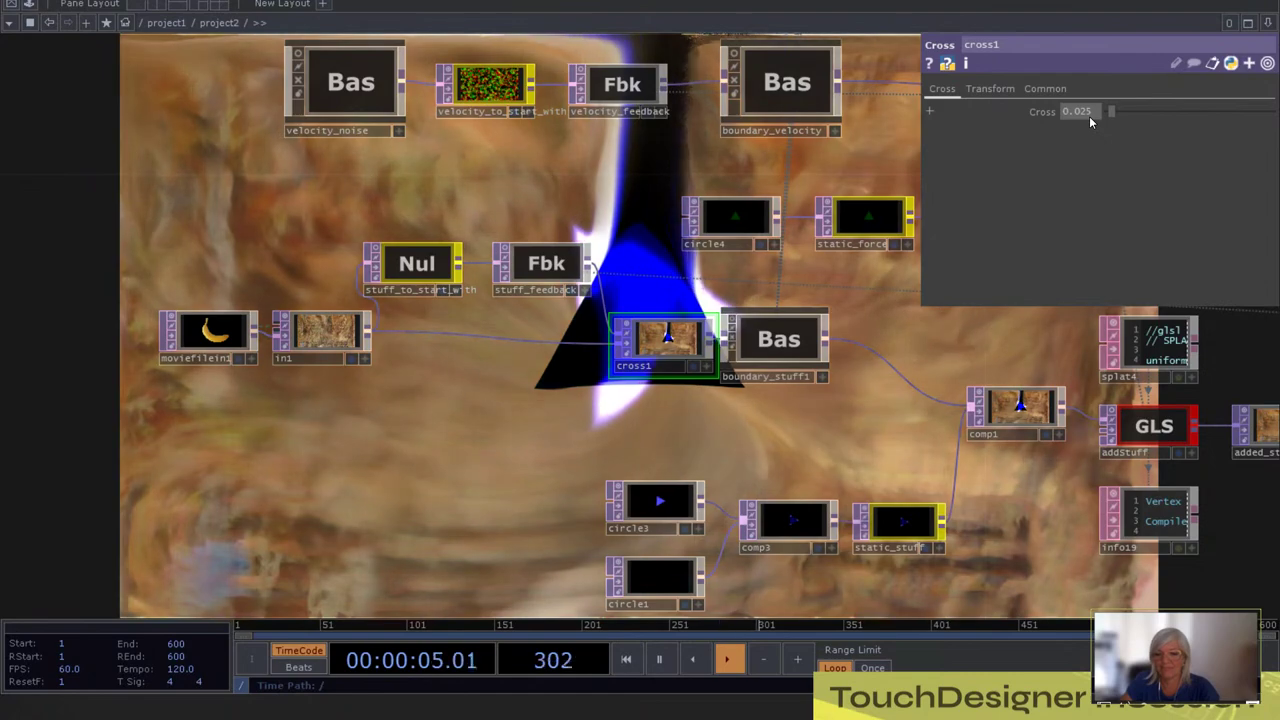
mouse_move(1089, 116)
mouse_down()
mouse_move(1108, 116)
mouse_move(1097, 128)
mouse_up()
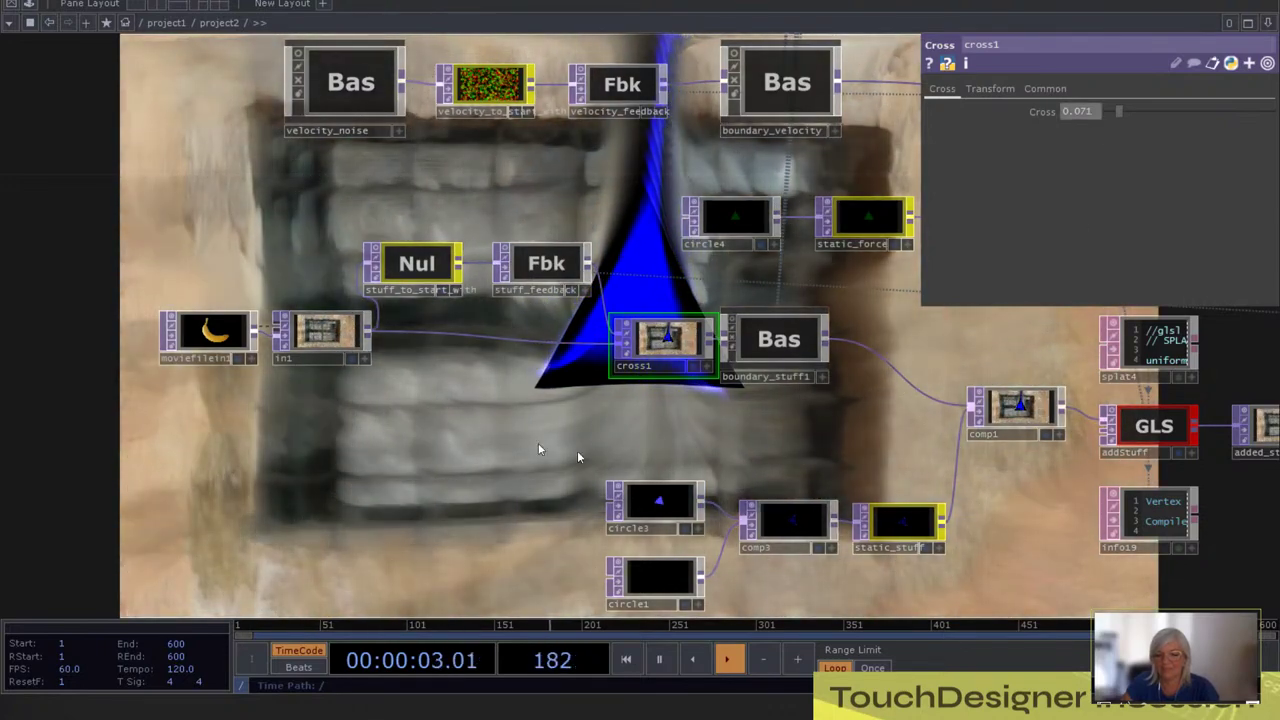
Step: Check the network overview and test the fluid output interactively in Perform Mode, and return to the network editor
drag(493, 413, 307, 390)
scroll(306, 387, down, 5)
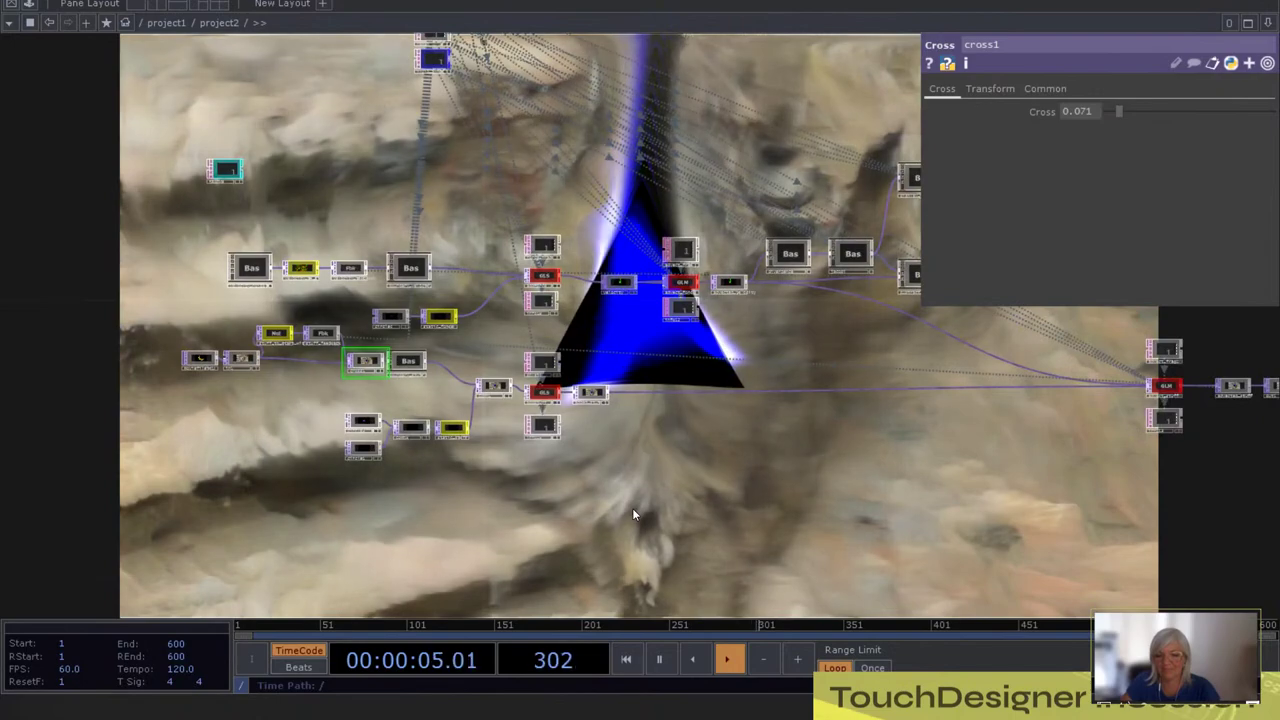
drag(632, 508, 586, 425)
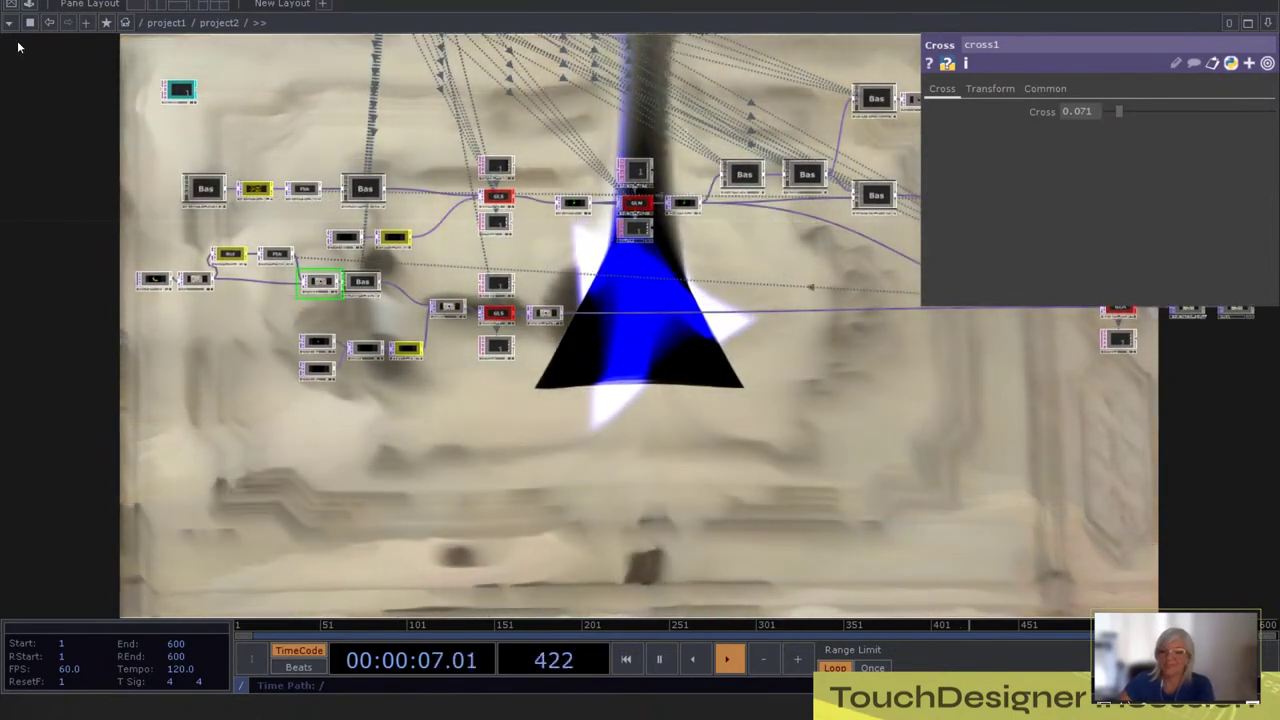
click(29, 6)
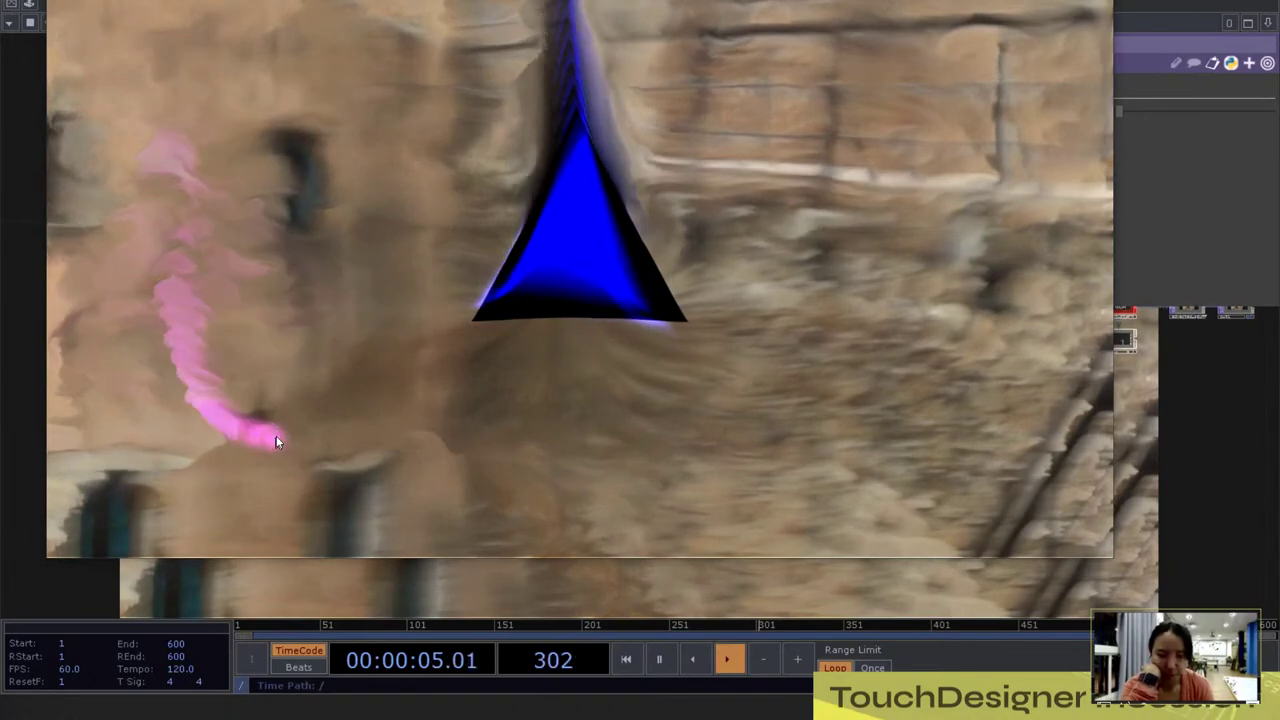
key(Escape)
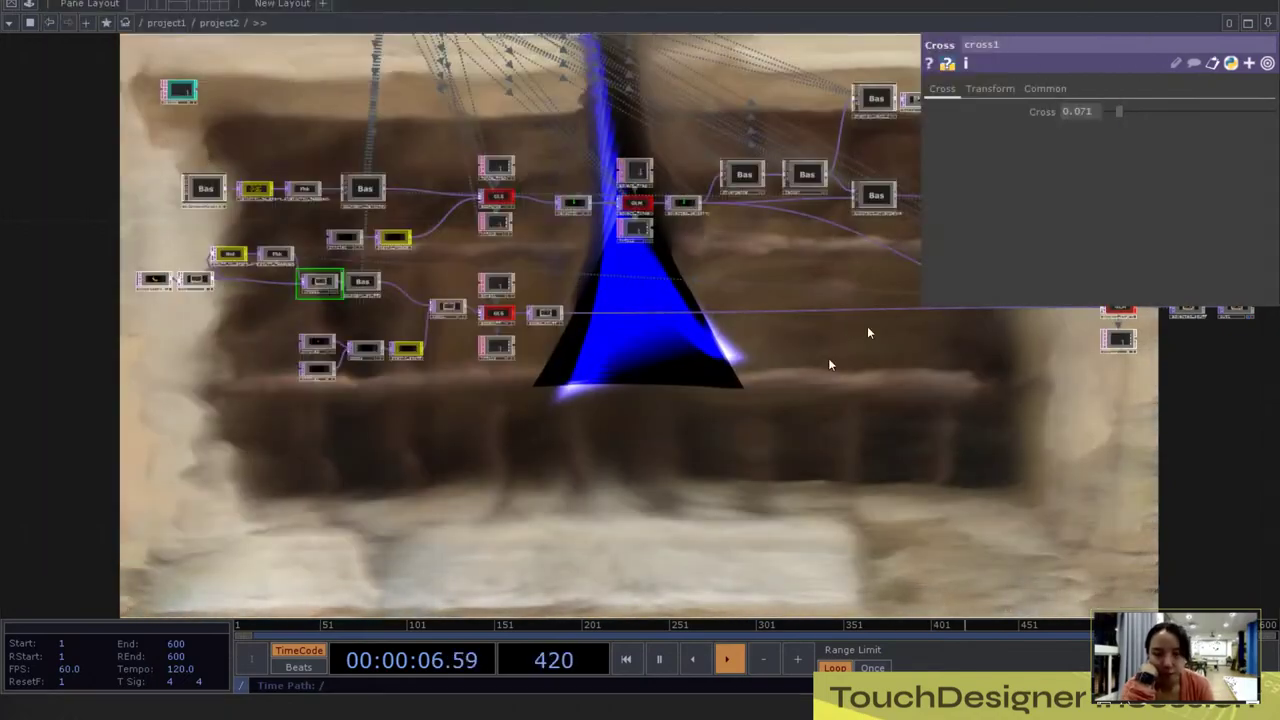
Step: Insert a Level TOP between static_force and addForce, and set its Opacity to 0
scroll(391, 280, up, 5)
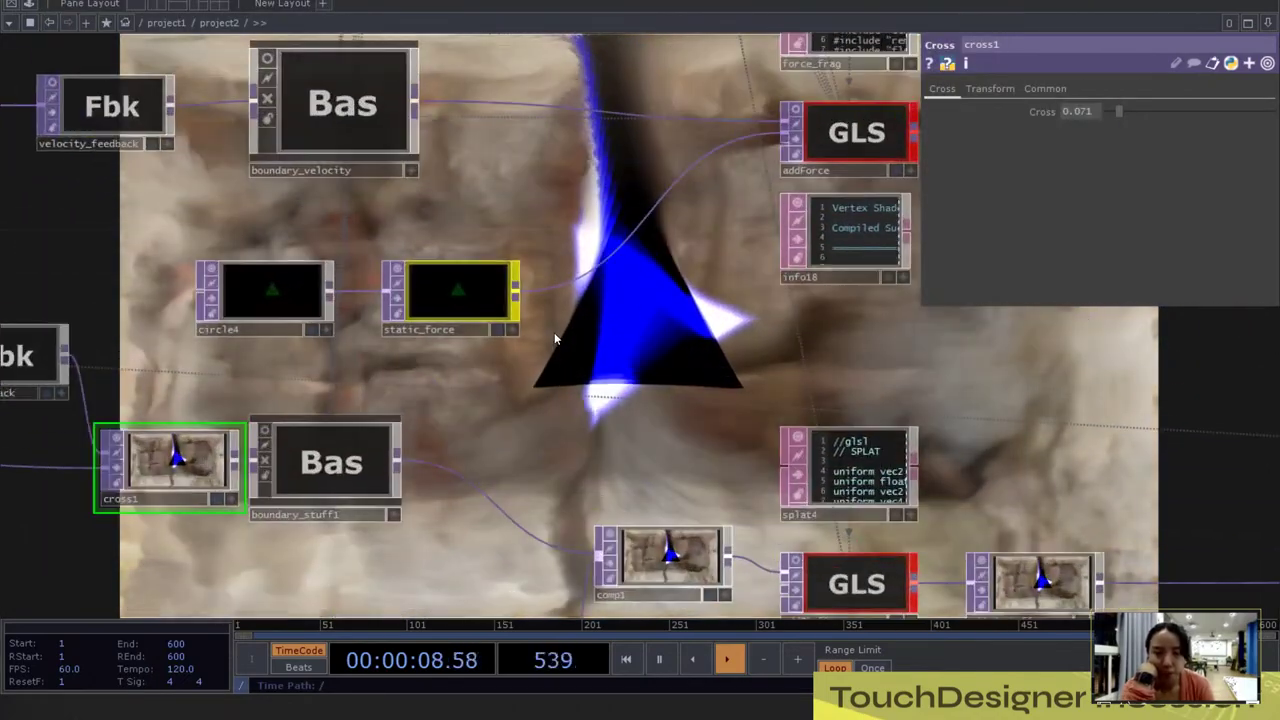
right_click(520, 293)
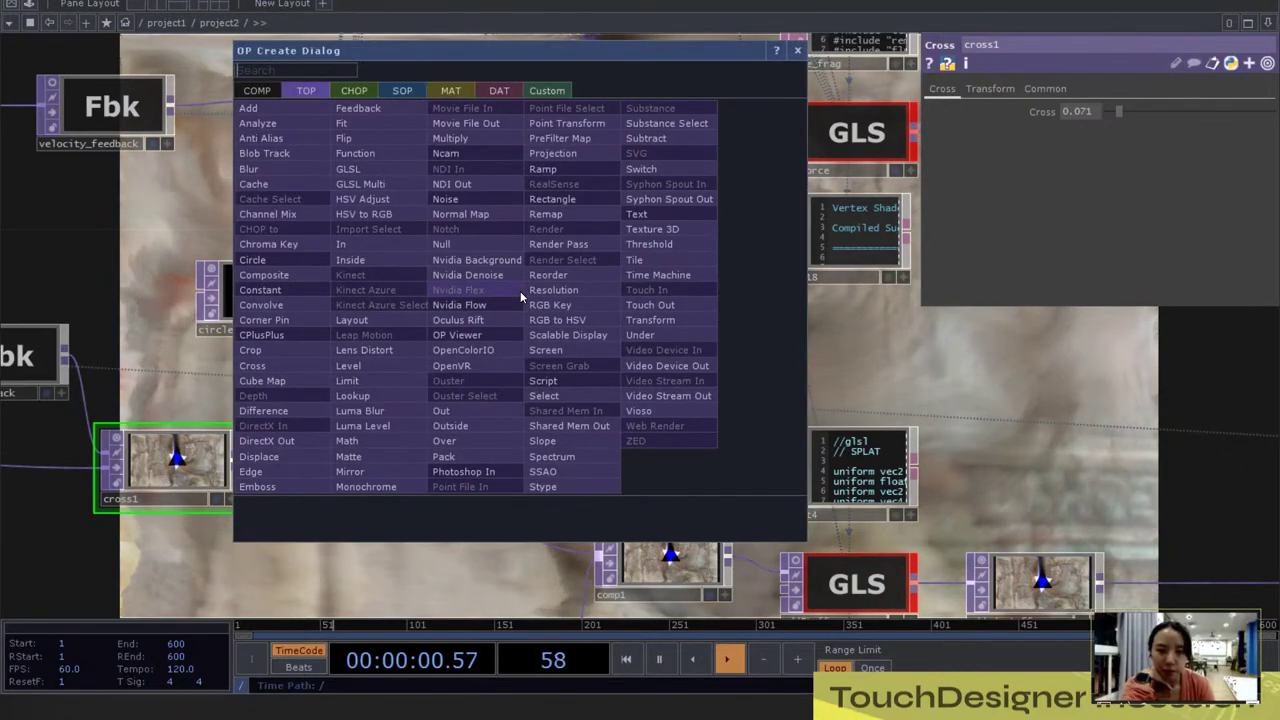
click(352, 365)
click(620, 274)
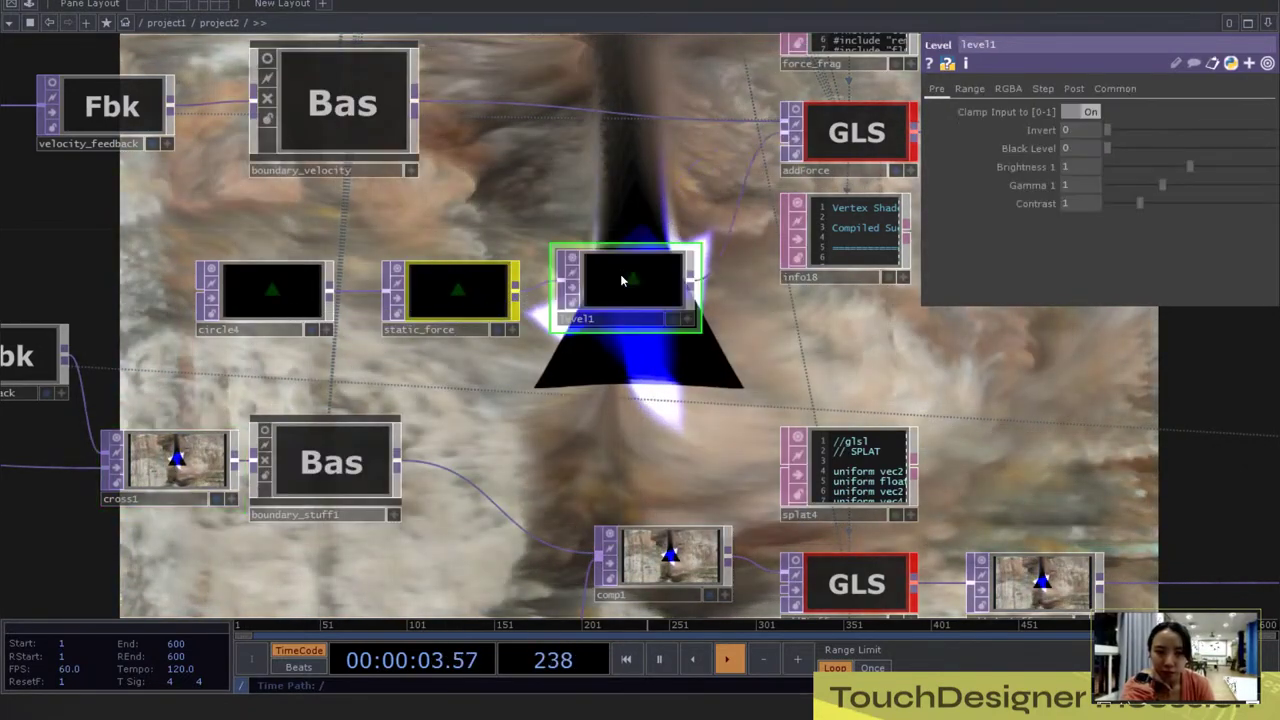
click(1073, 88)
Step: Insert a Level TOP between static_stuff and comp1, and set its Brightness 1 to 0
scroll(548, 135, down, 2)
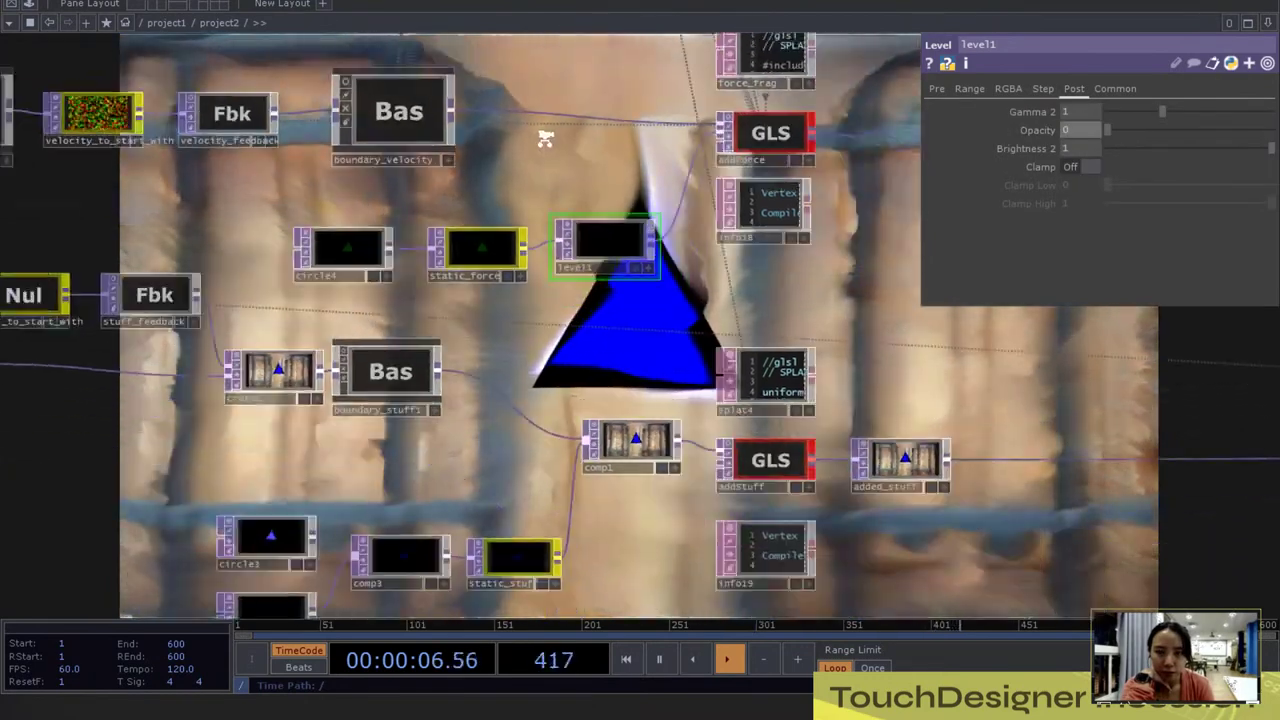
scroll(586, 314, down, 3)
scroll(586, 314, up, 5)
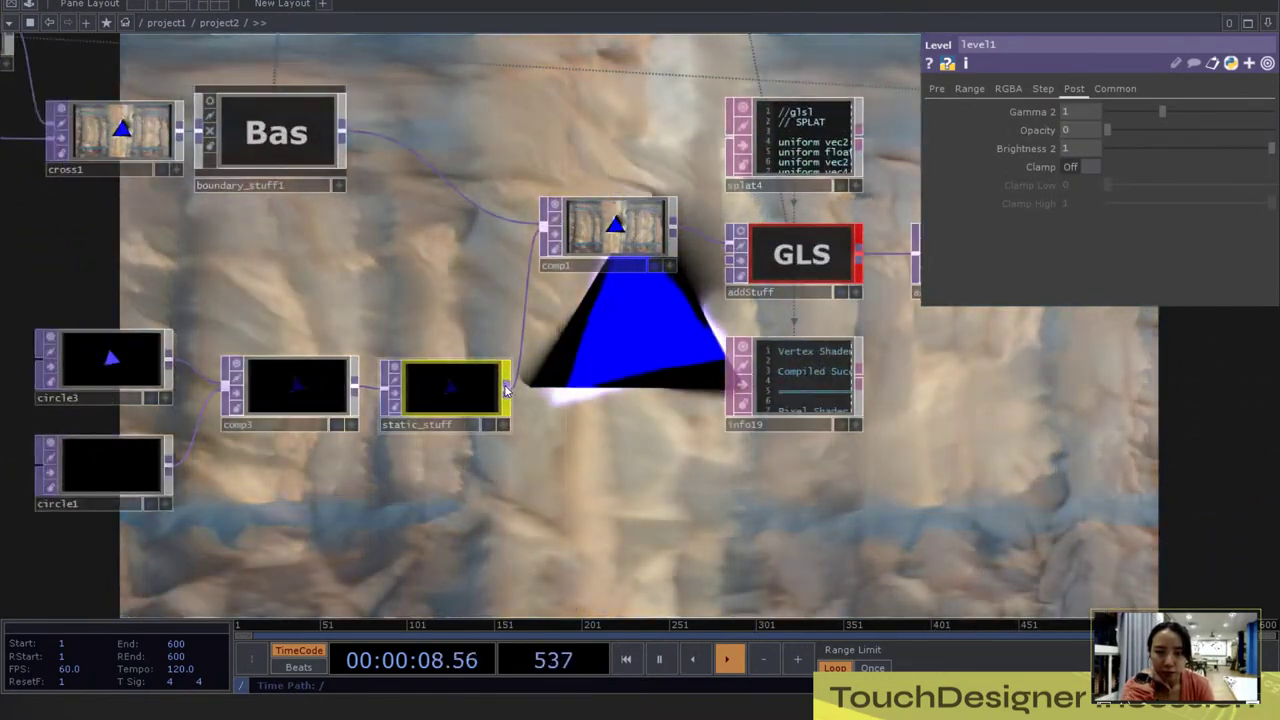
right_click(505, 390)
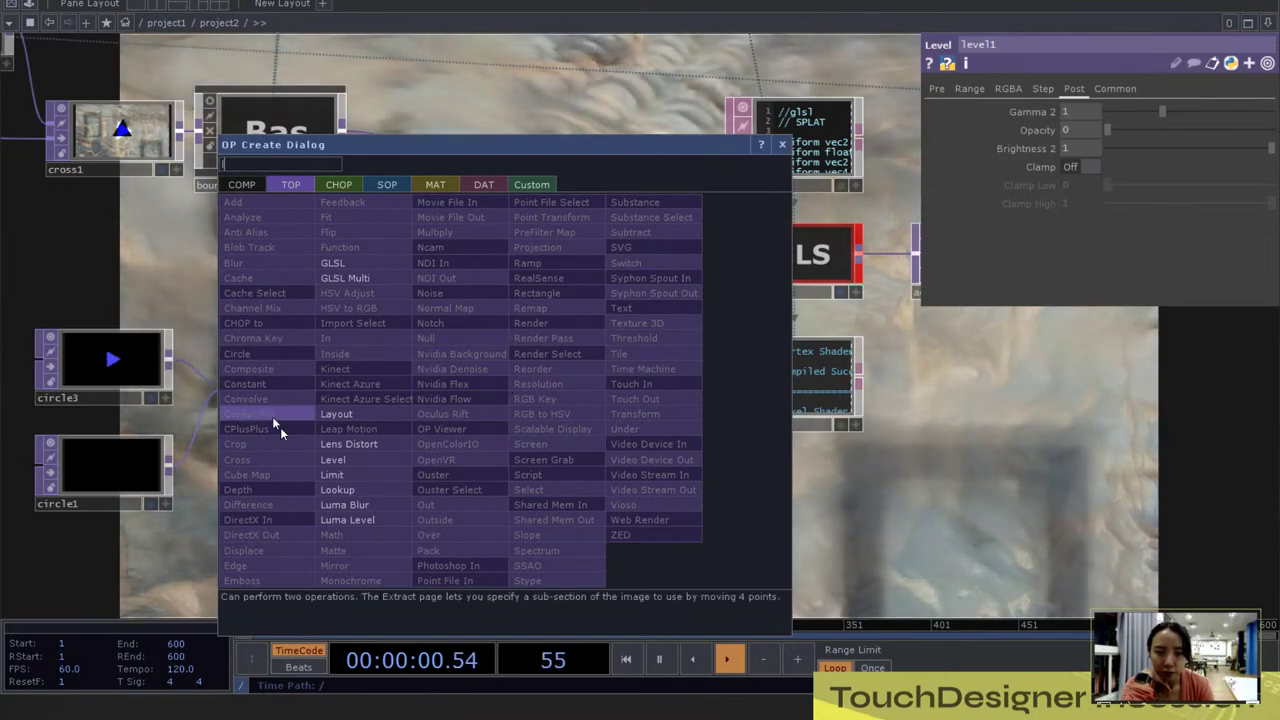
click(333, 459)
click(617, 428)
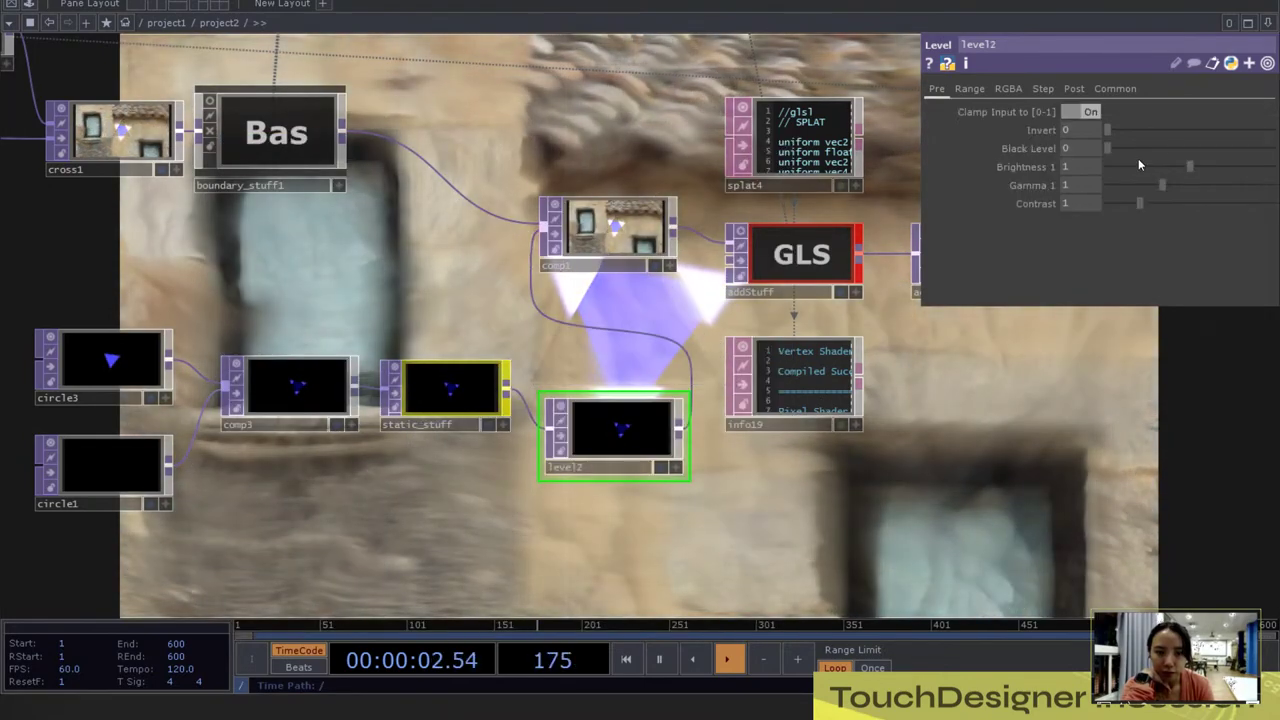
drag(1107, 162, 1050, 166)
click(1107, 167)
Step: Go up to project1, activate the project2 viewer, and test painting into the fluid interactively
scroll(547, 454, down, 5)
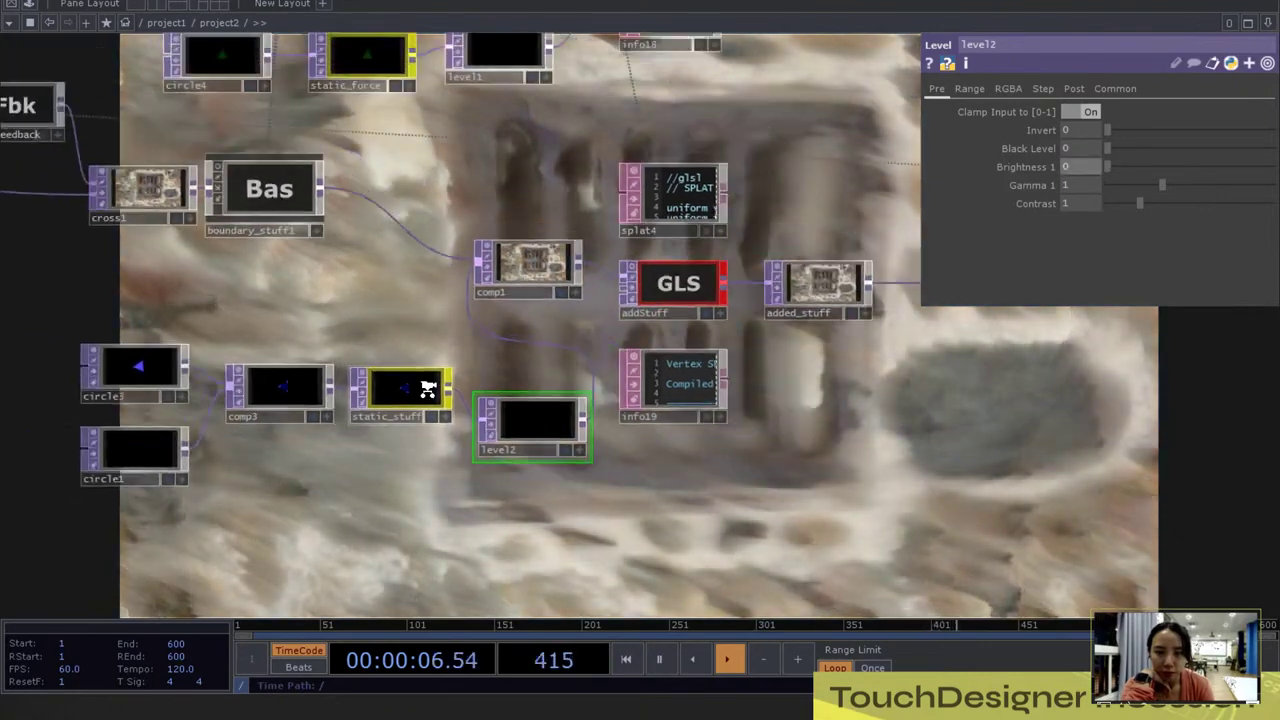
scroll(547, 454, down, 3)
scroll(510, 340, down, 5)
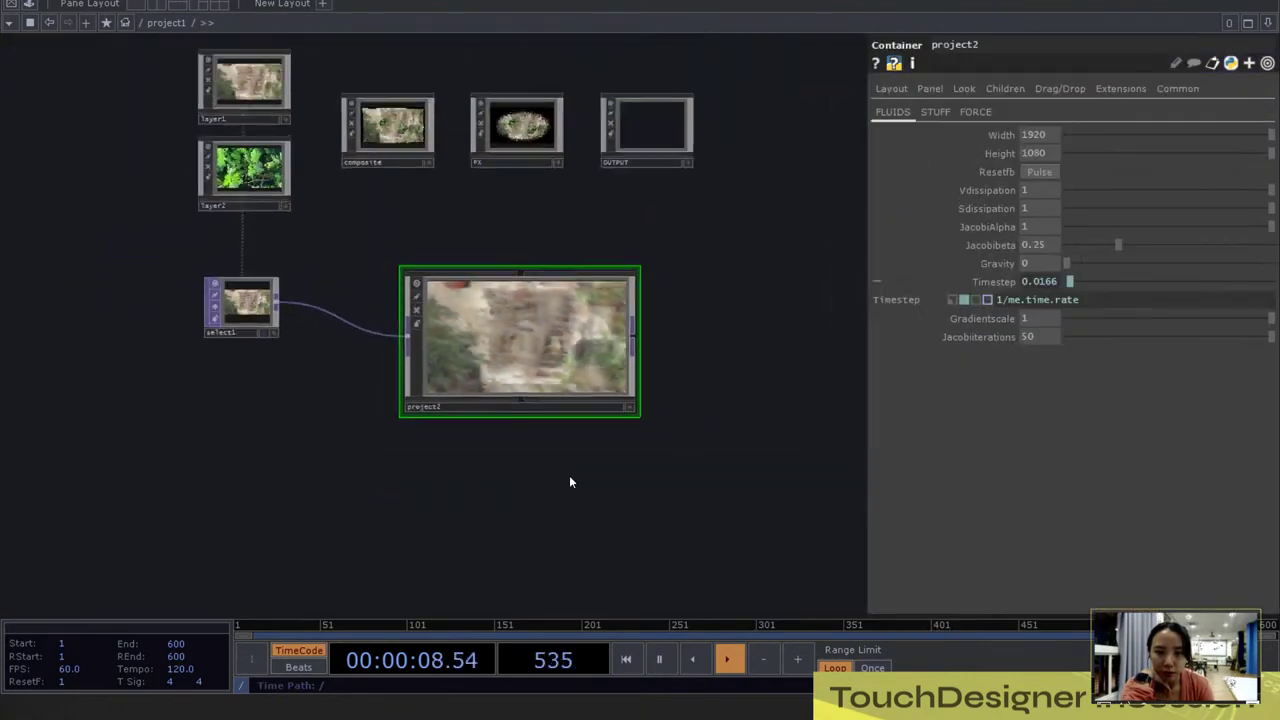
drag(569, 475, 533, 467)
scroll(517, 350, up, 5)
click(737, 495)
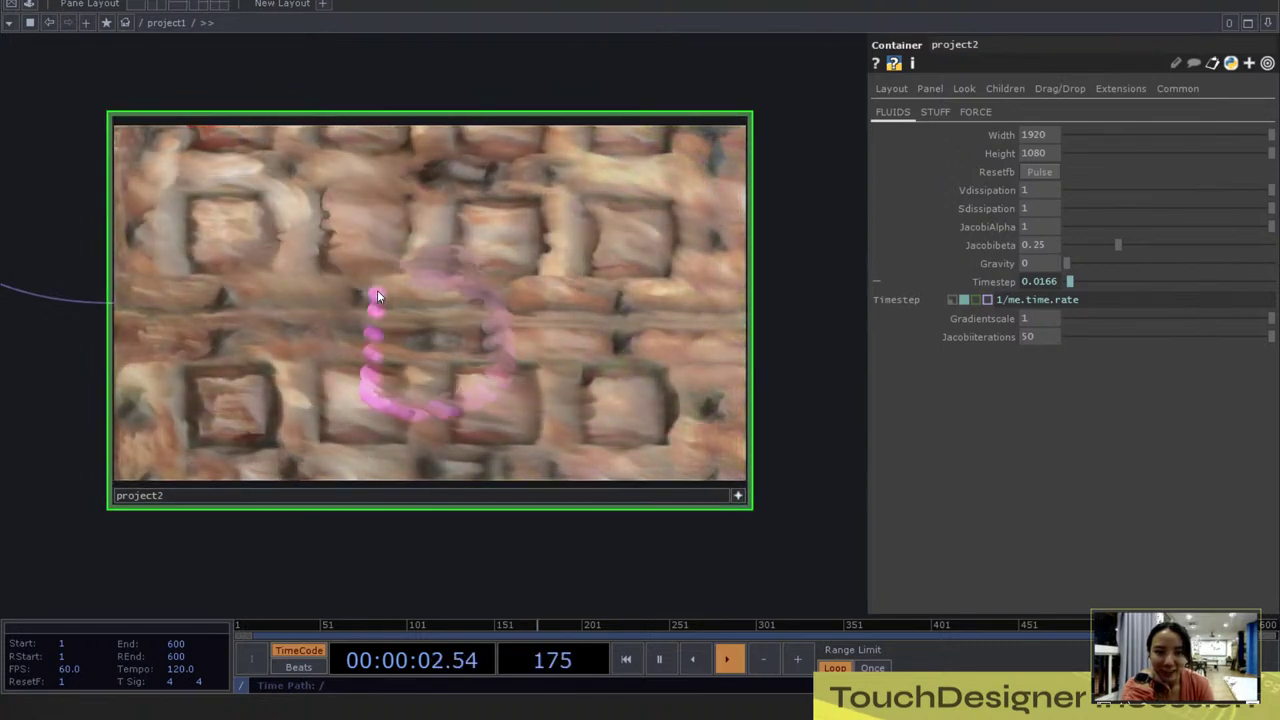
Step: Try white for the Stuff Color Bias of project2, set it to black, test the fluid, and close the color picker
click(936, 112)
click(1023, 155)
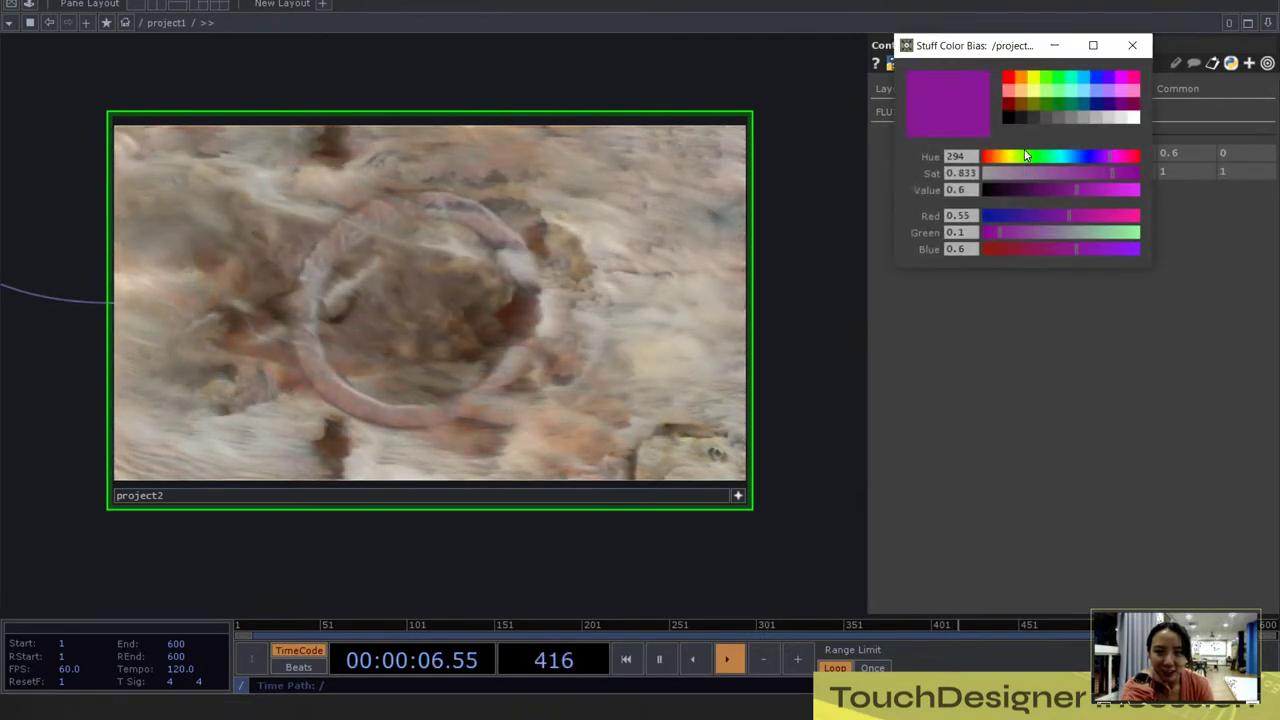
click(1136, 118)
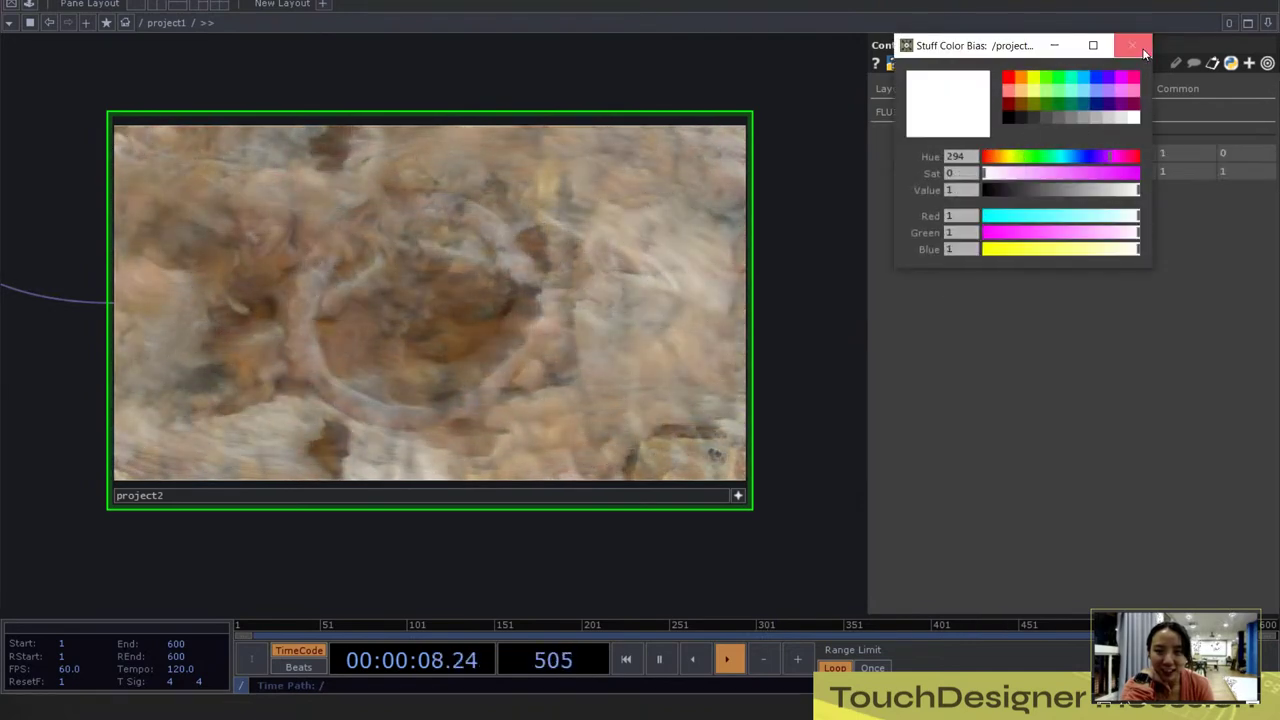
click(1007, 118)
click(603, 218)
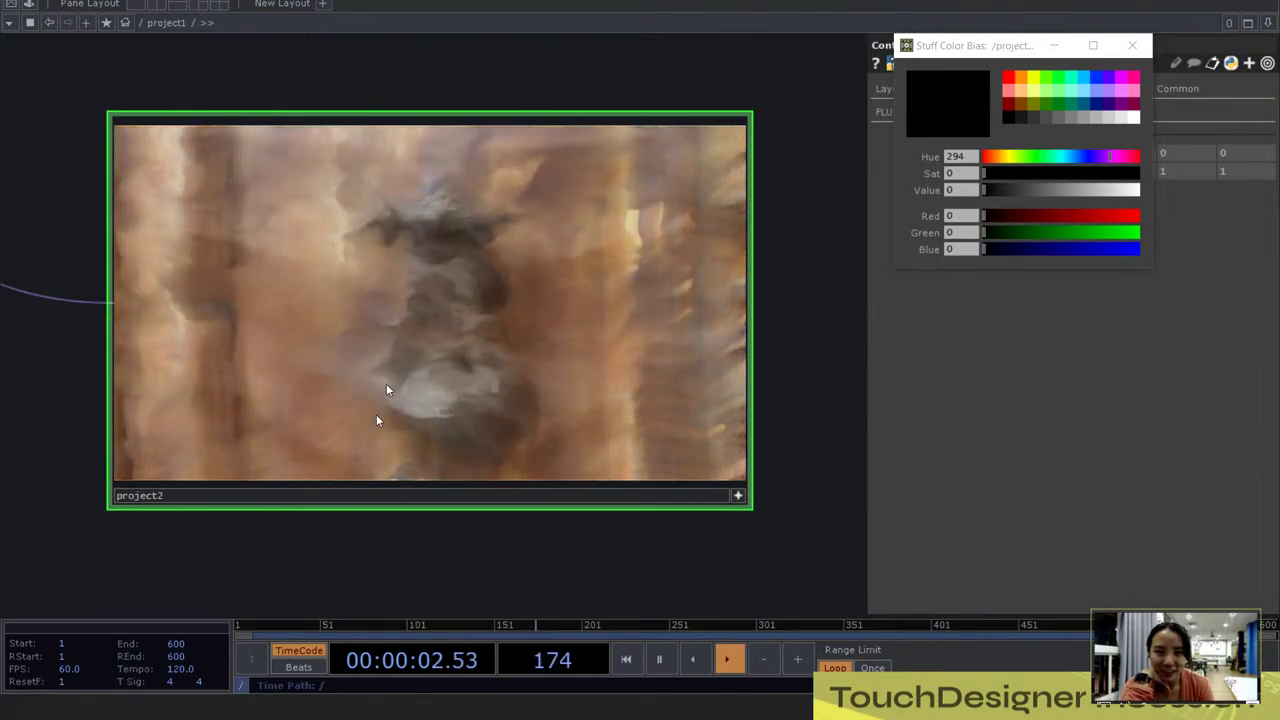
click(1133, 46)
Step: Check the project2 output in the project1 network, deactivate its viewer, and go back inside project2
drag(782, 501, 786, 487)
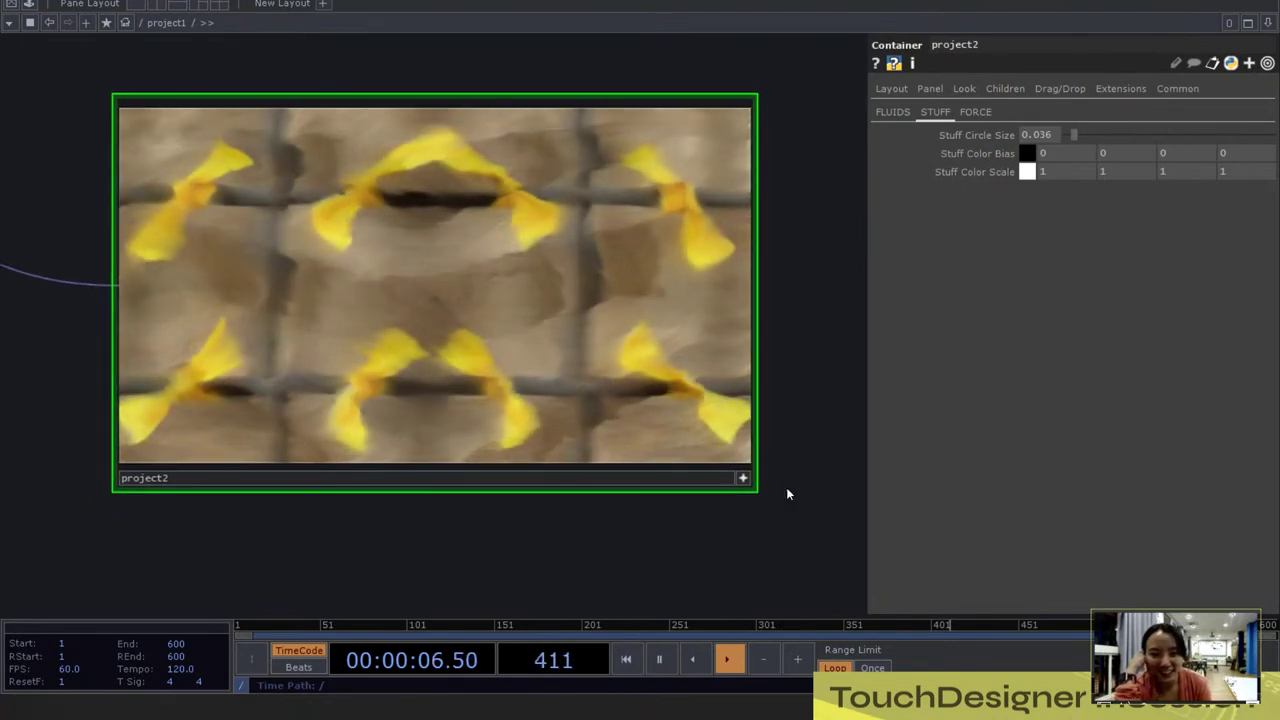
scroll(786, 487, down, 5)
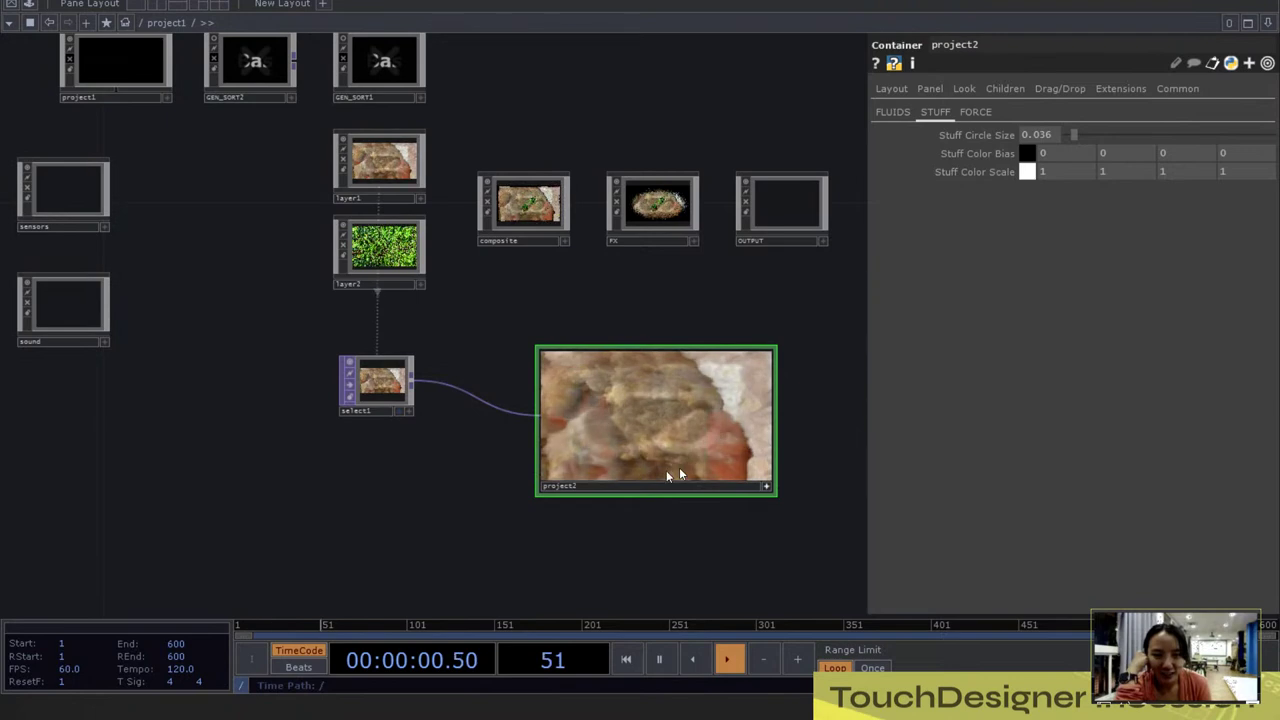
scroll(780, 524, up, 3)
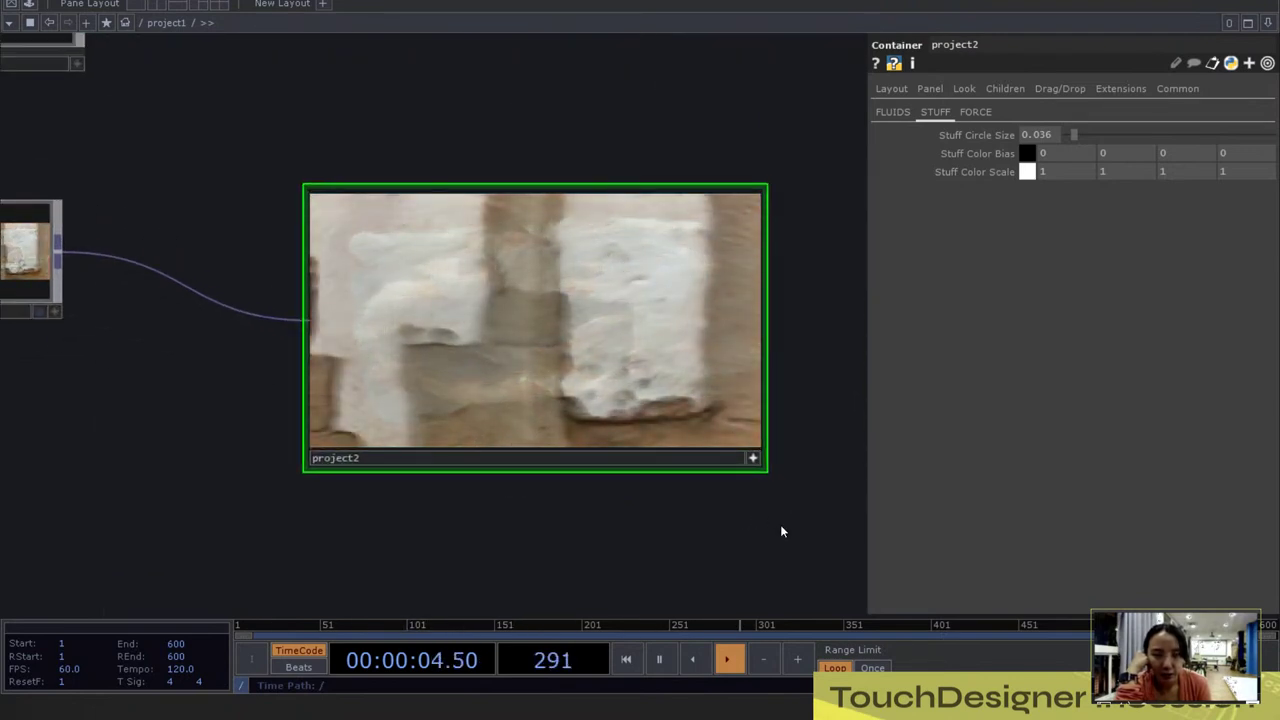
click(754, 462)
scroll(626, 326, up, 5)
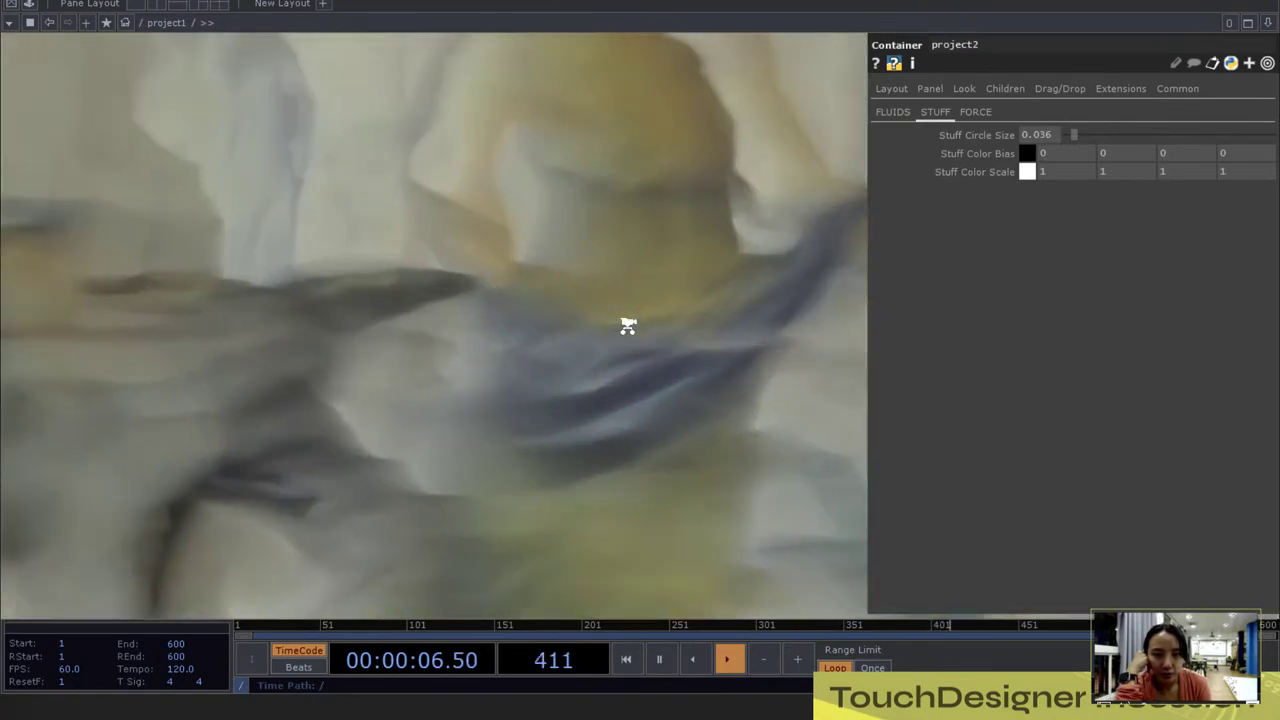
scroll(334, 443, up, 1)
scroll(334, 444, up, 5)
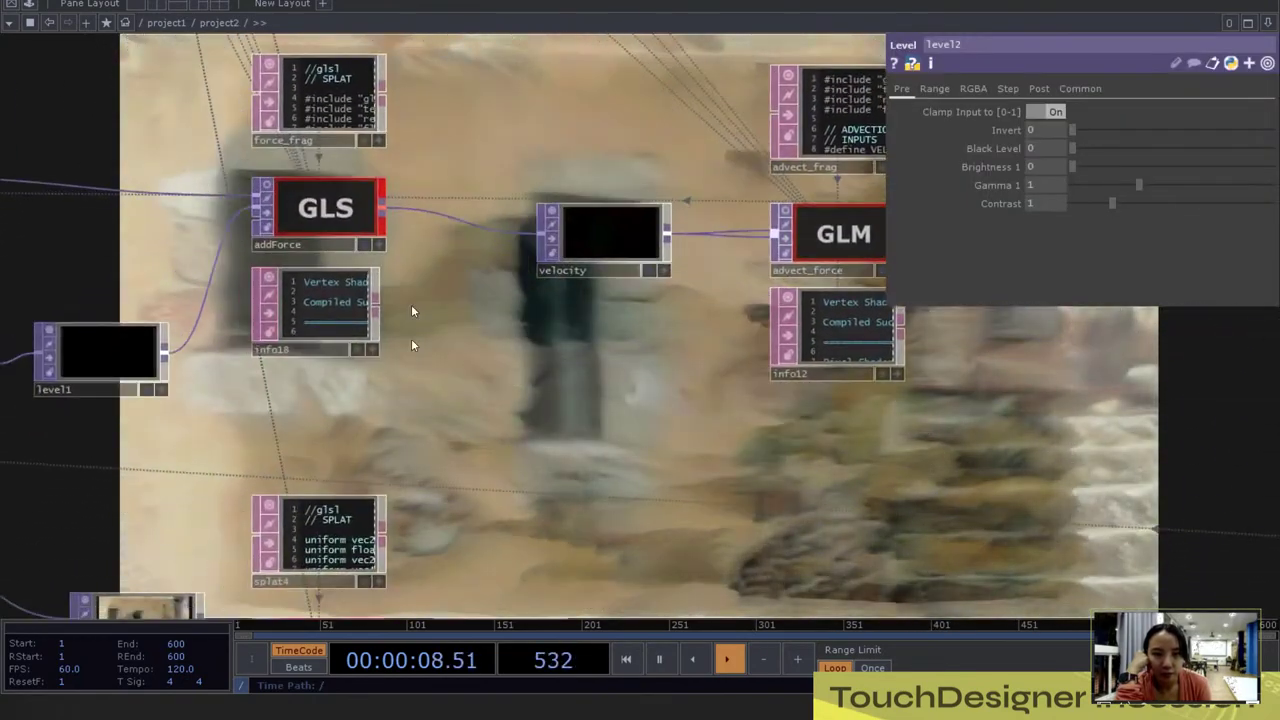
Step: Examine the GLSL settings of addForce and the vector uniforms of addStuff
click(300, 218)
drag(488, 325, 528, 184)
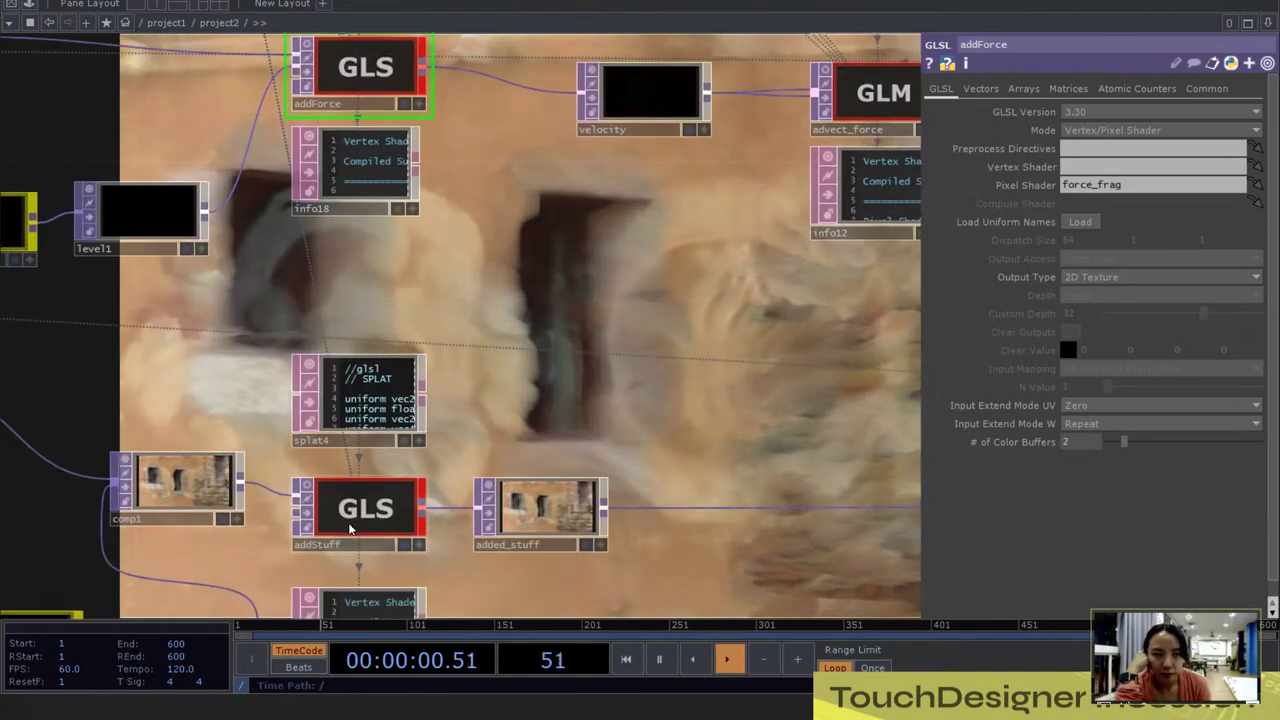
click(357, 523)
drag(616, 396, 649, 332)
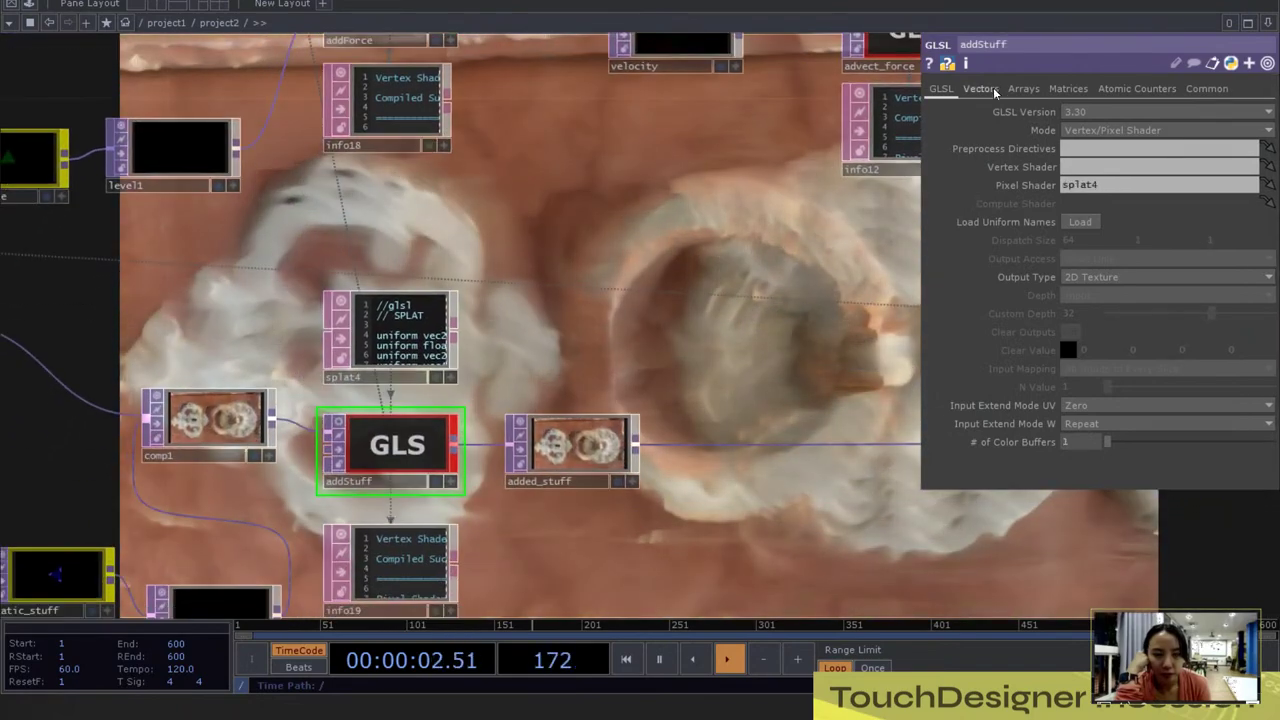
click(996, 87)
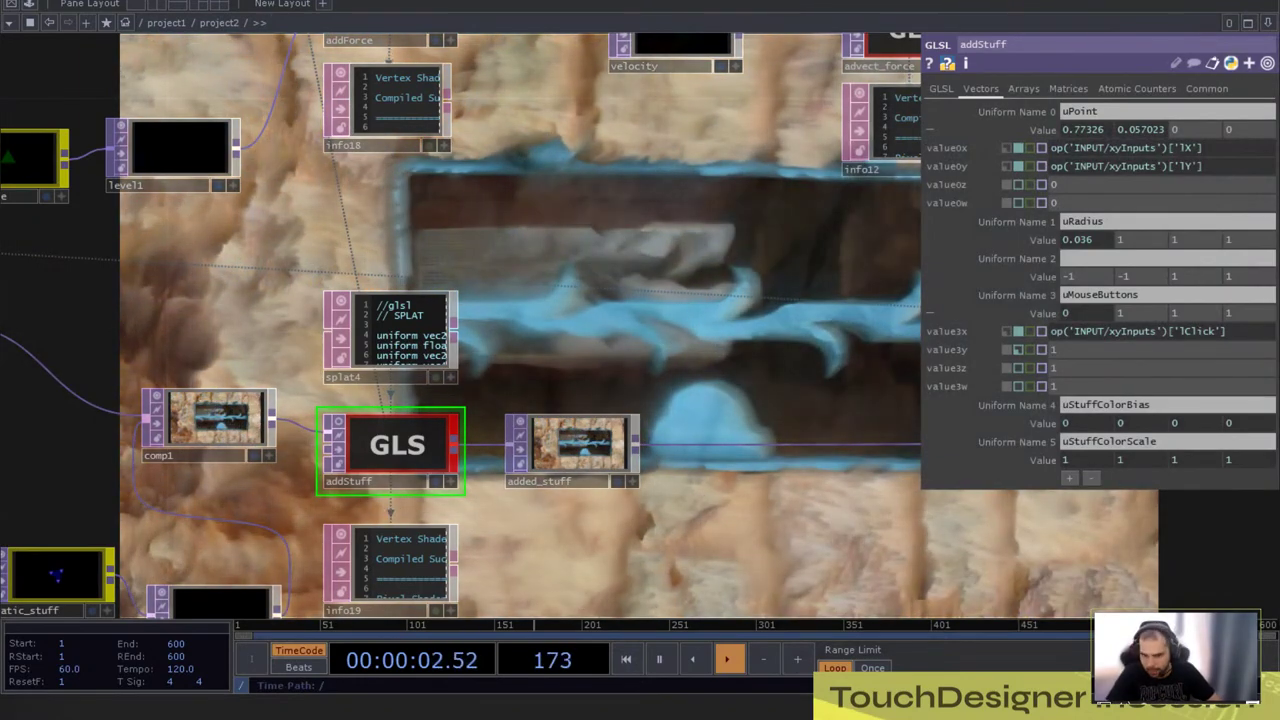
Step: Change the operator type of level2 from Level to Math
scroll(650, 300, down, 3)
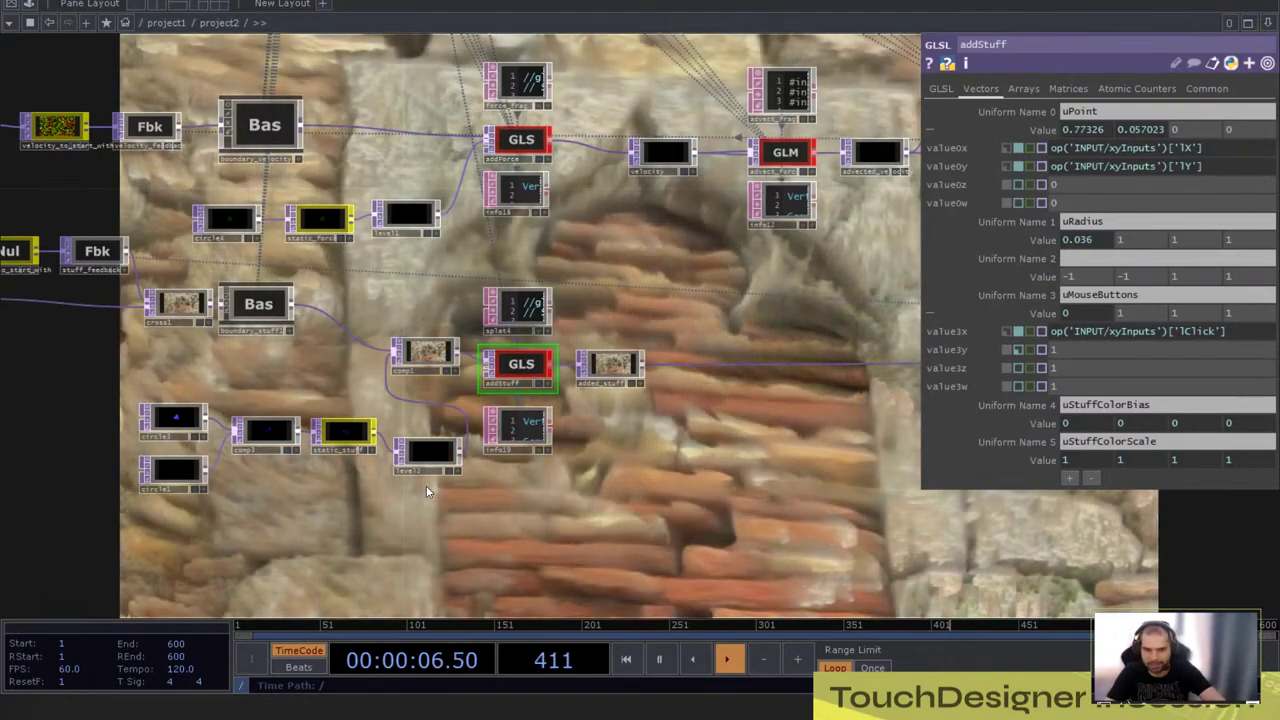
scroll(426, 491, up, 5)
right_click(444, 415)
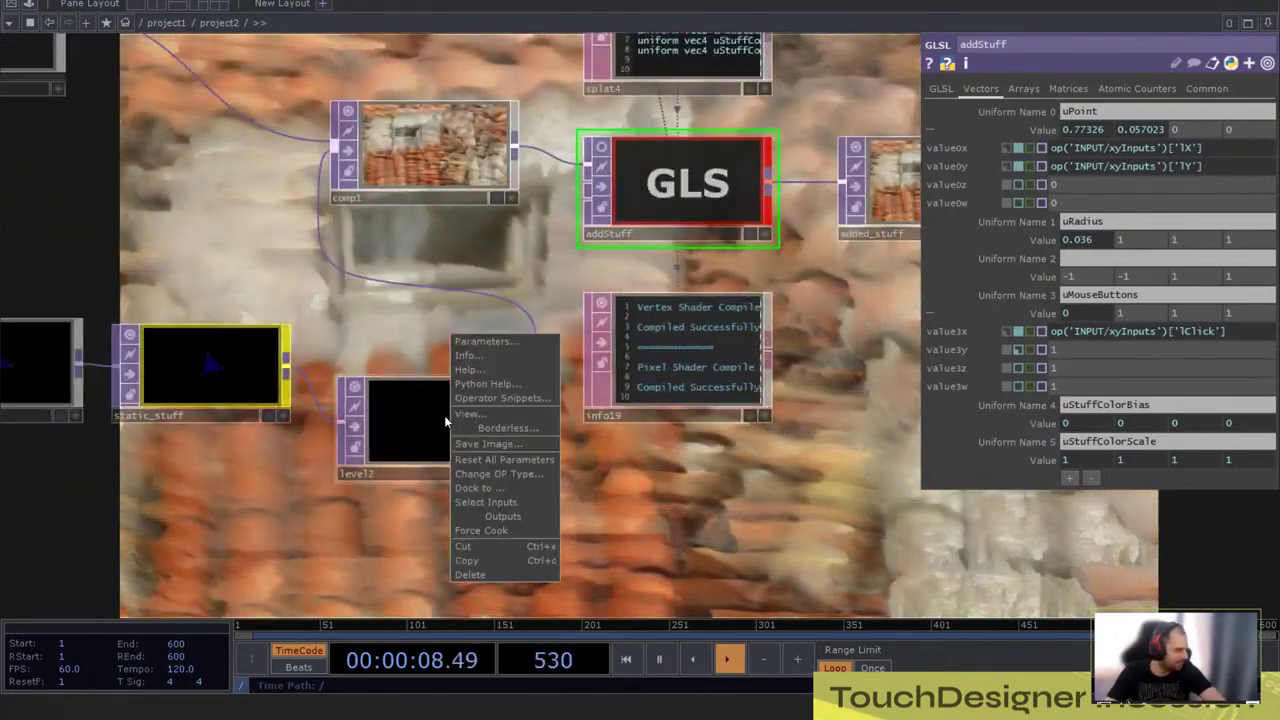
click(540, 473)
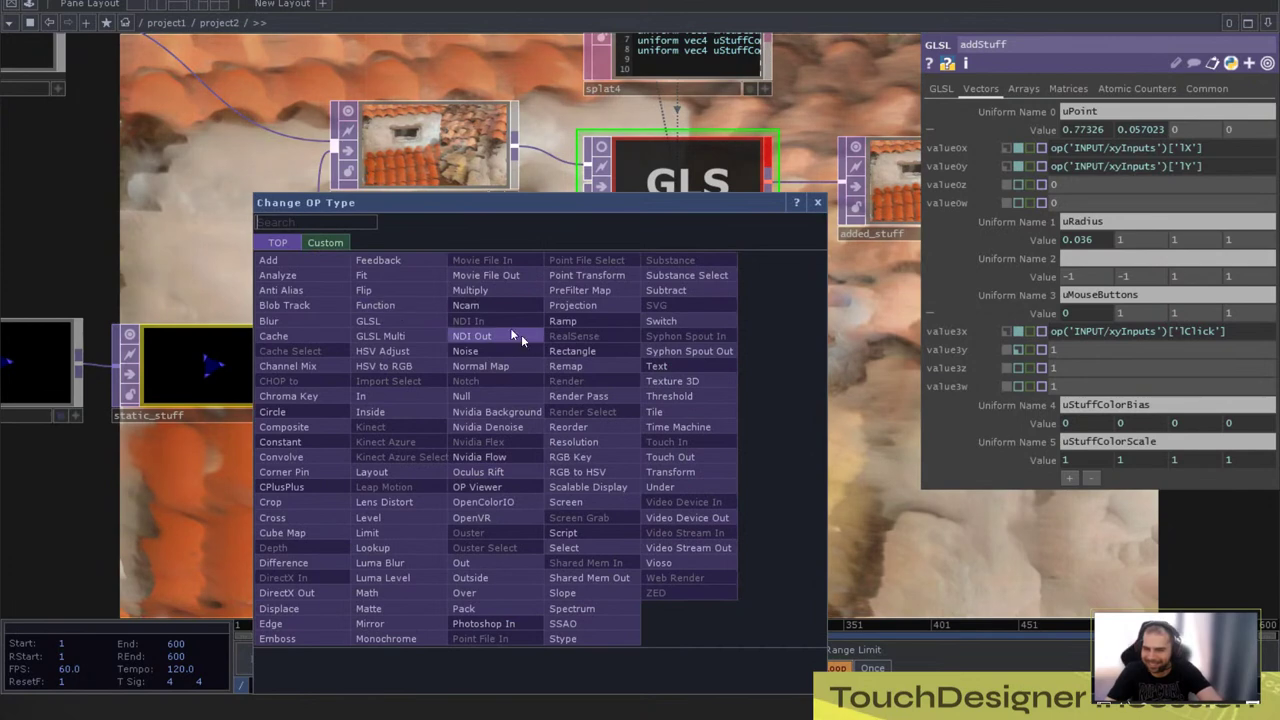
click(396, 592)
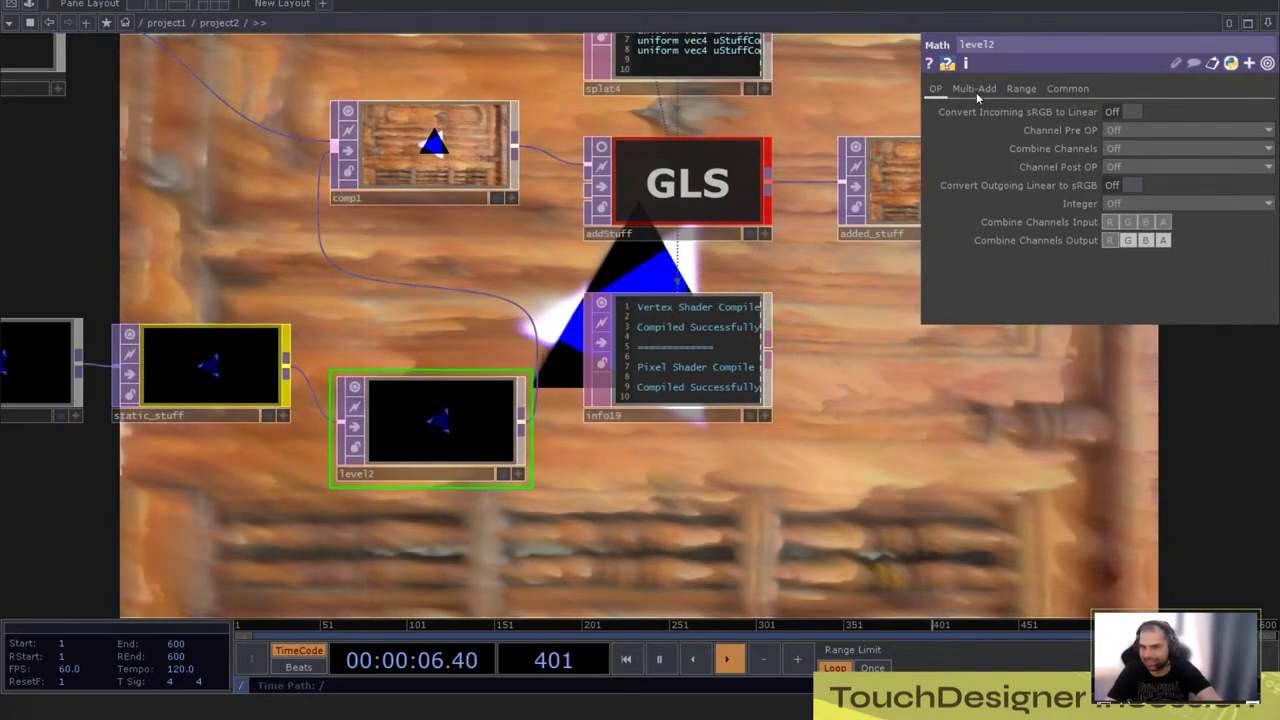
key(Tab)
click(906, 522)
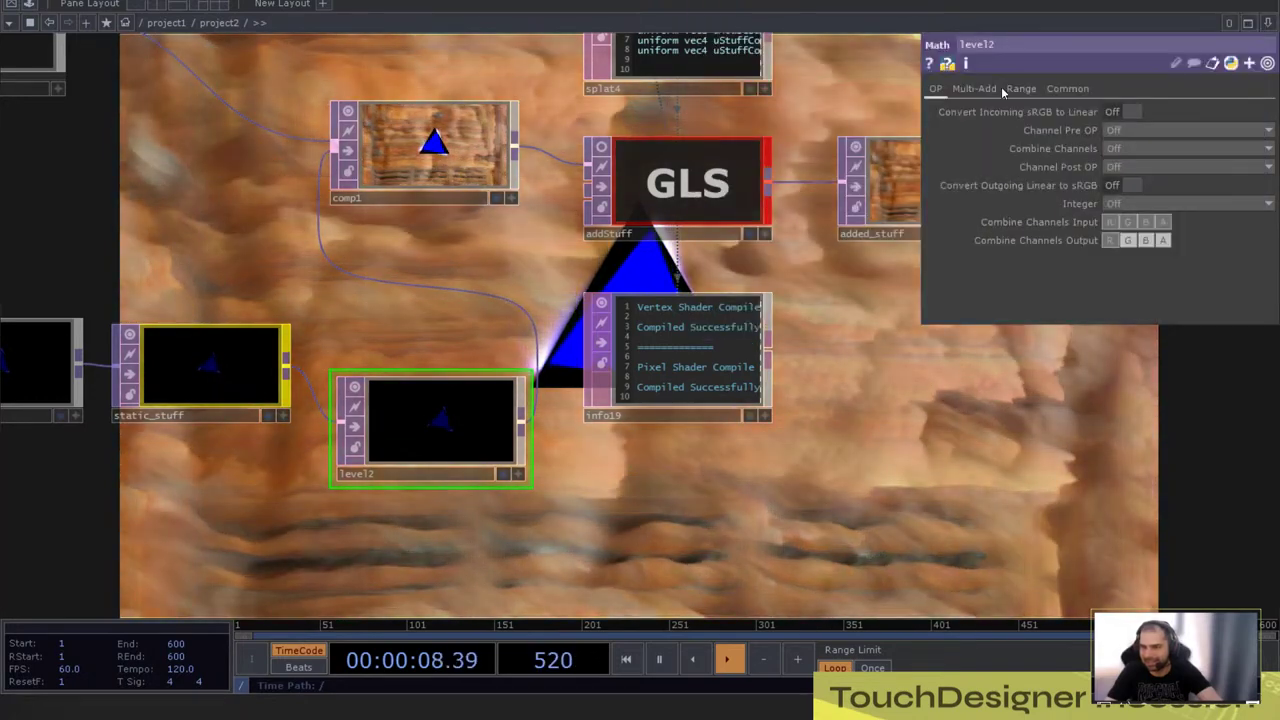
Step: Try a Multiply of -1 on the level2 Math TOP, and set Multiply to 0
drag(878, 466, 717, 454)
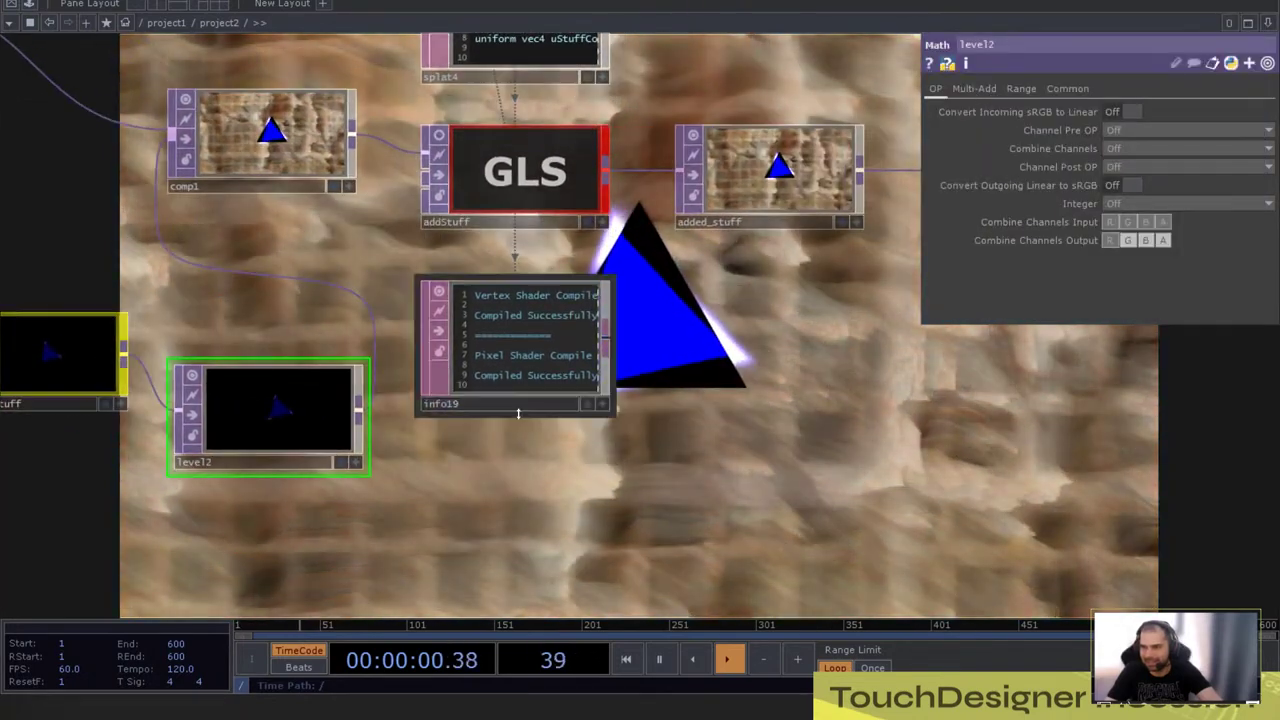
click(976, 90)
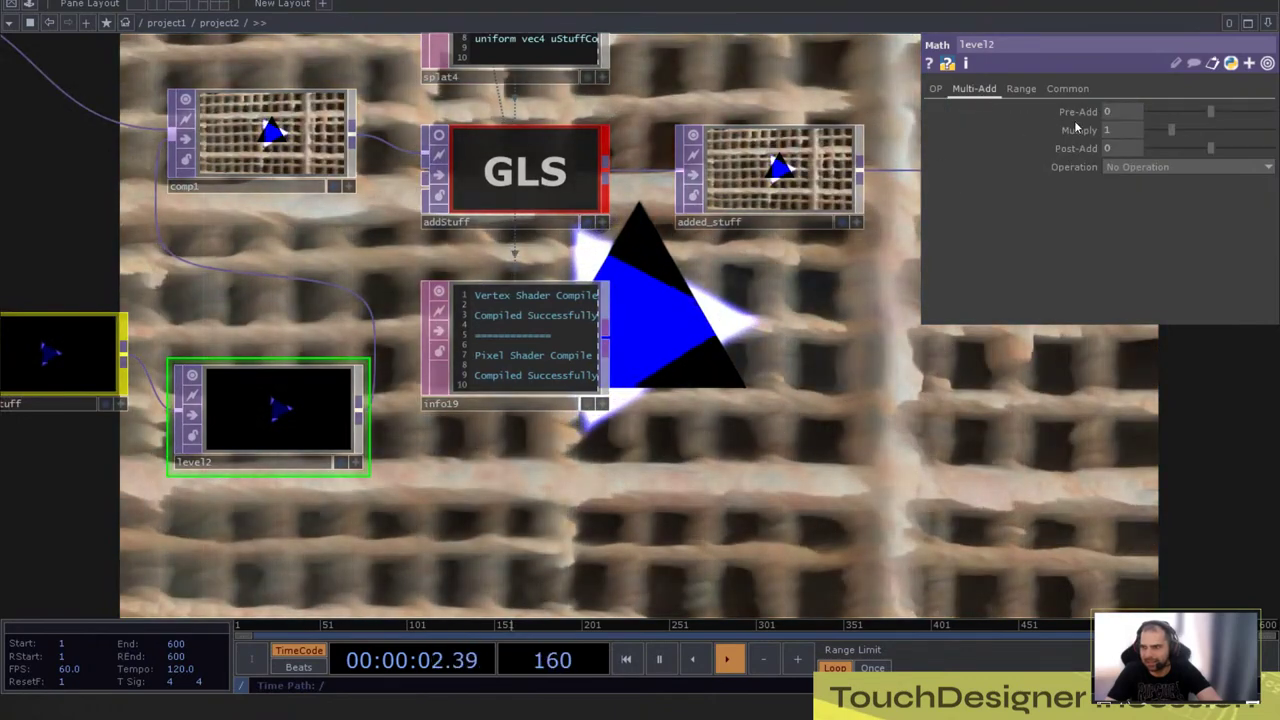
drag(1170, 130, 1128, 130)
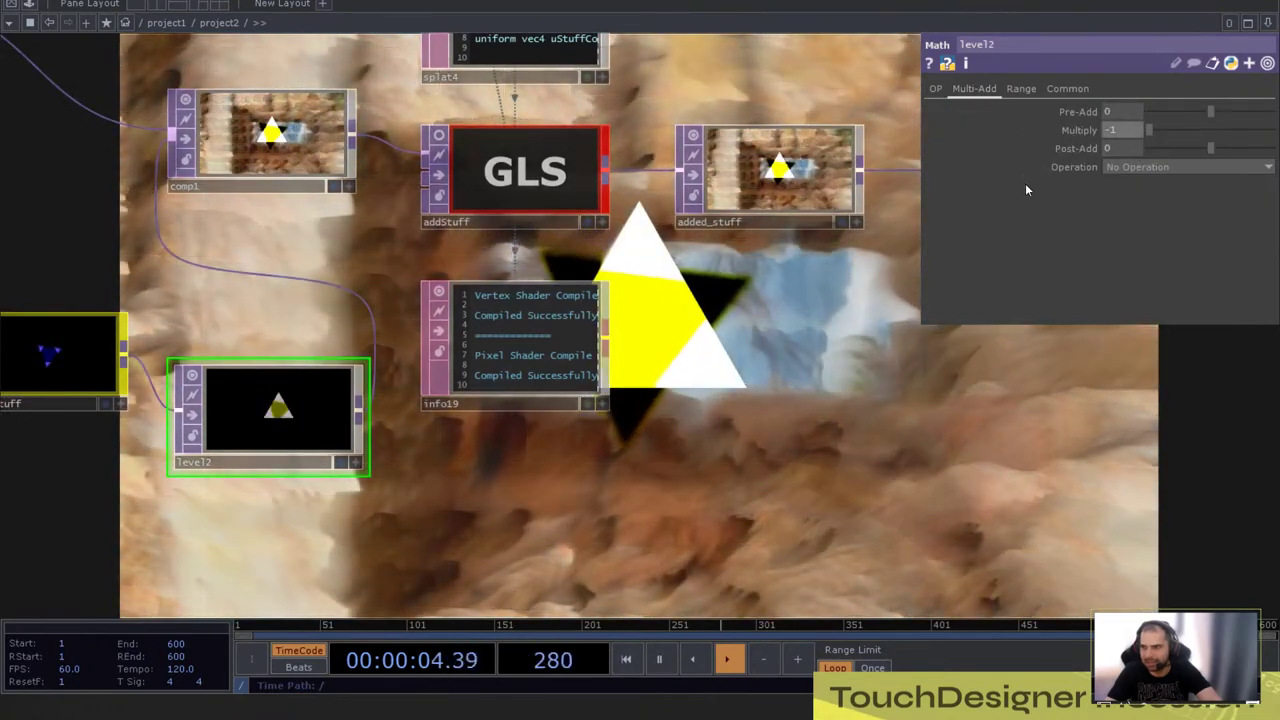
click(1141, 129)
text(0)
key(Return)
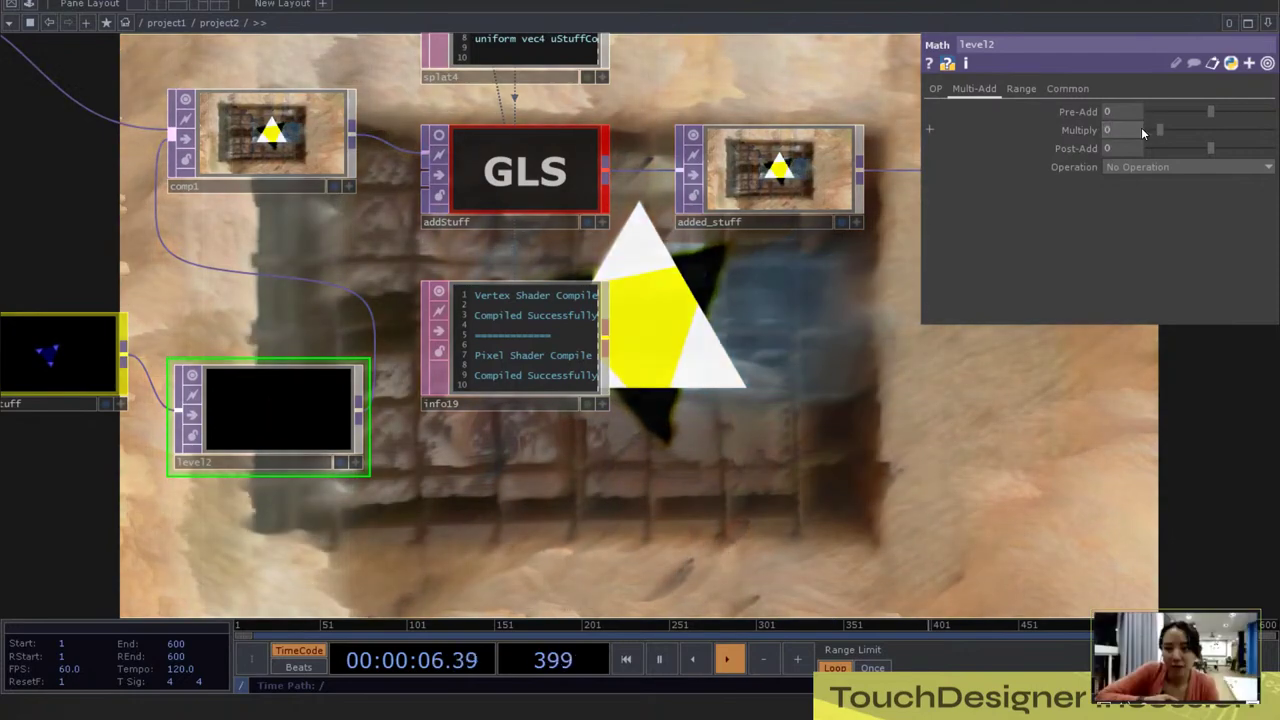
Step: Review the network around level2, and return to project1 to check the project2 output
scroll(450, 500, down, 5)
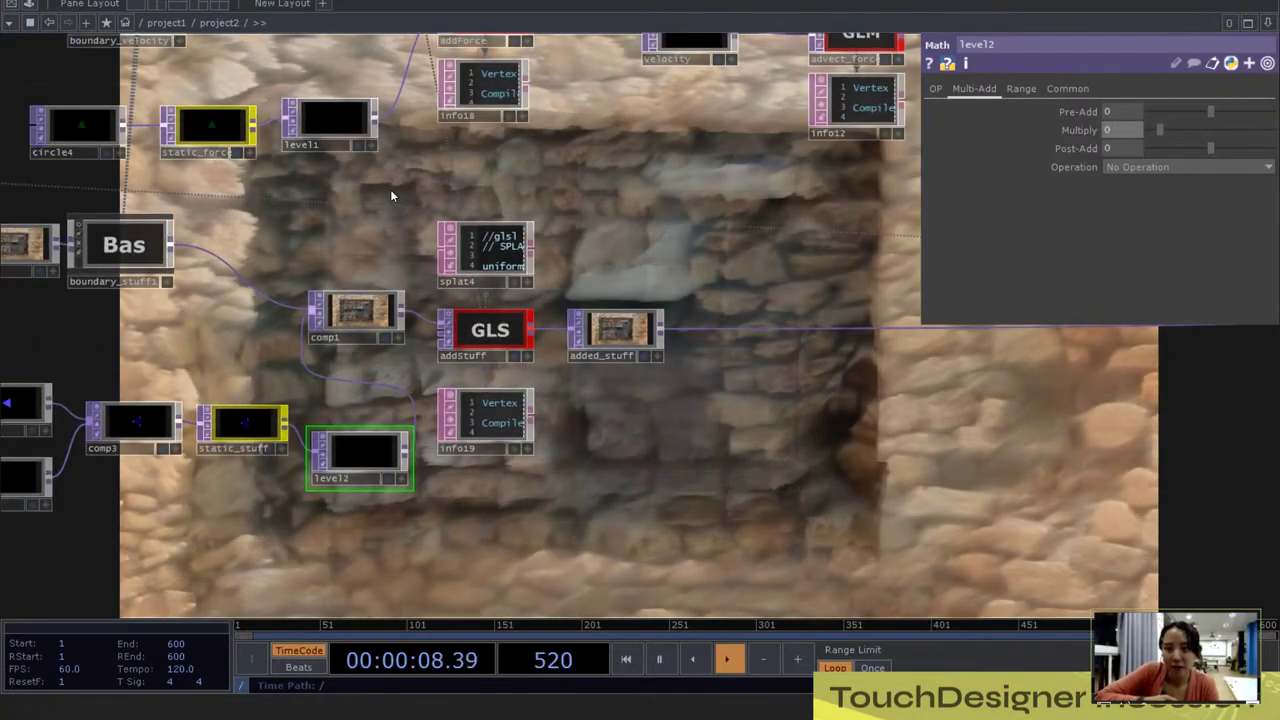
scroll(374, 235, up, 2)
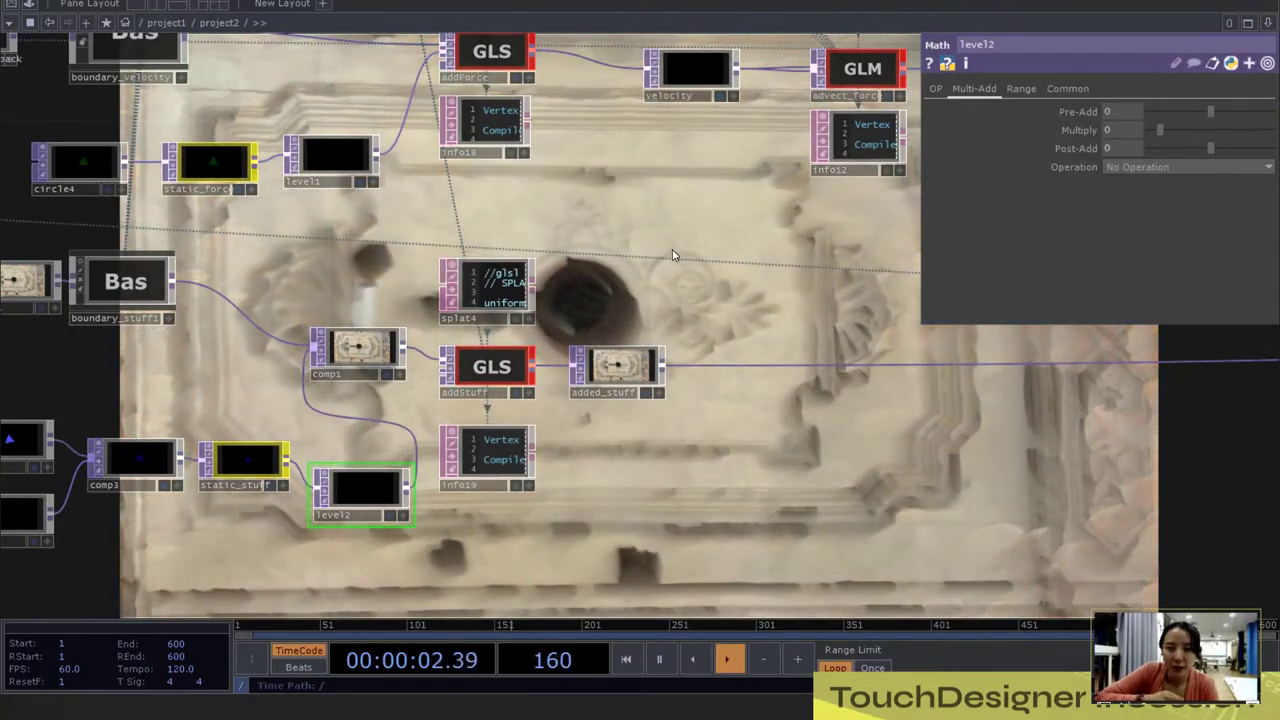
key(u)
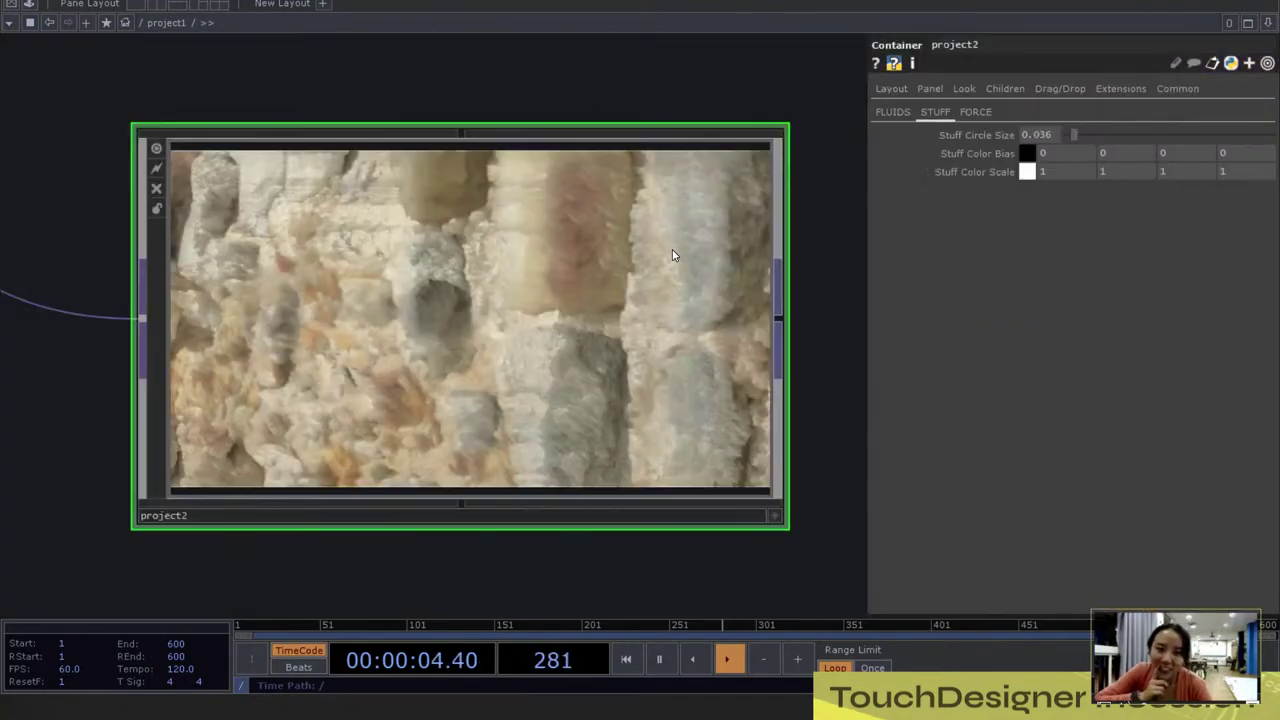
right_click(528, 310)
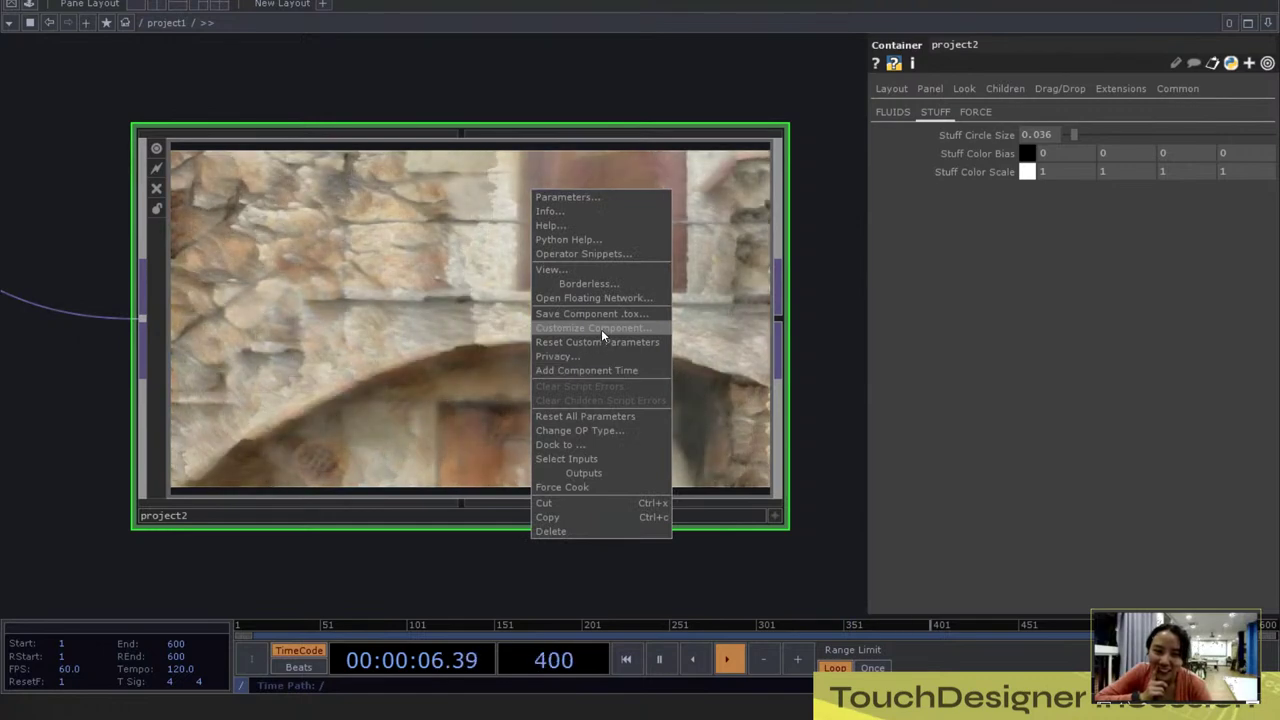
click(343, 331)
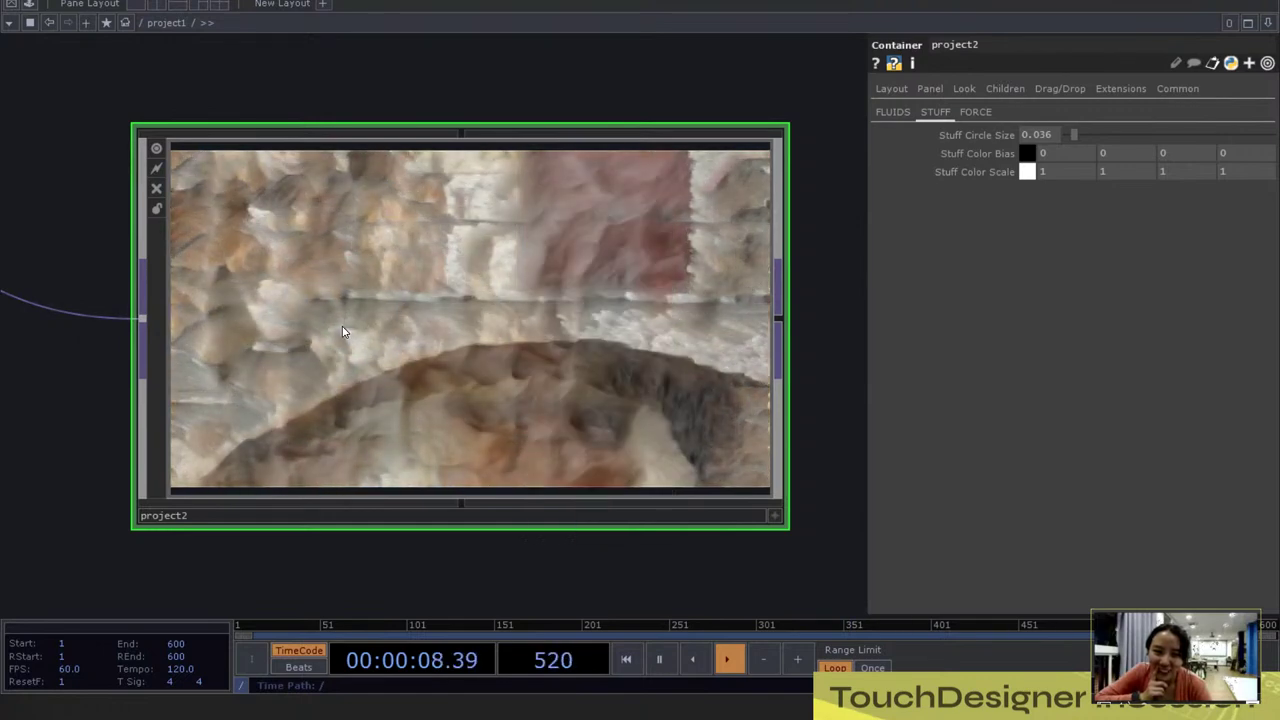
Step: Open the component customization for project2 and display the parameters of its FORCE page
right_click(495, 330)
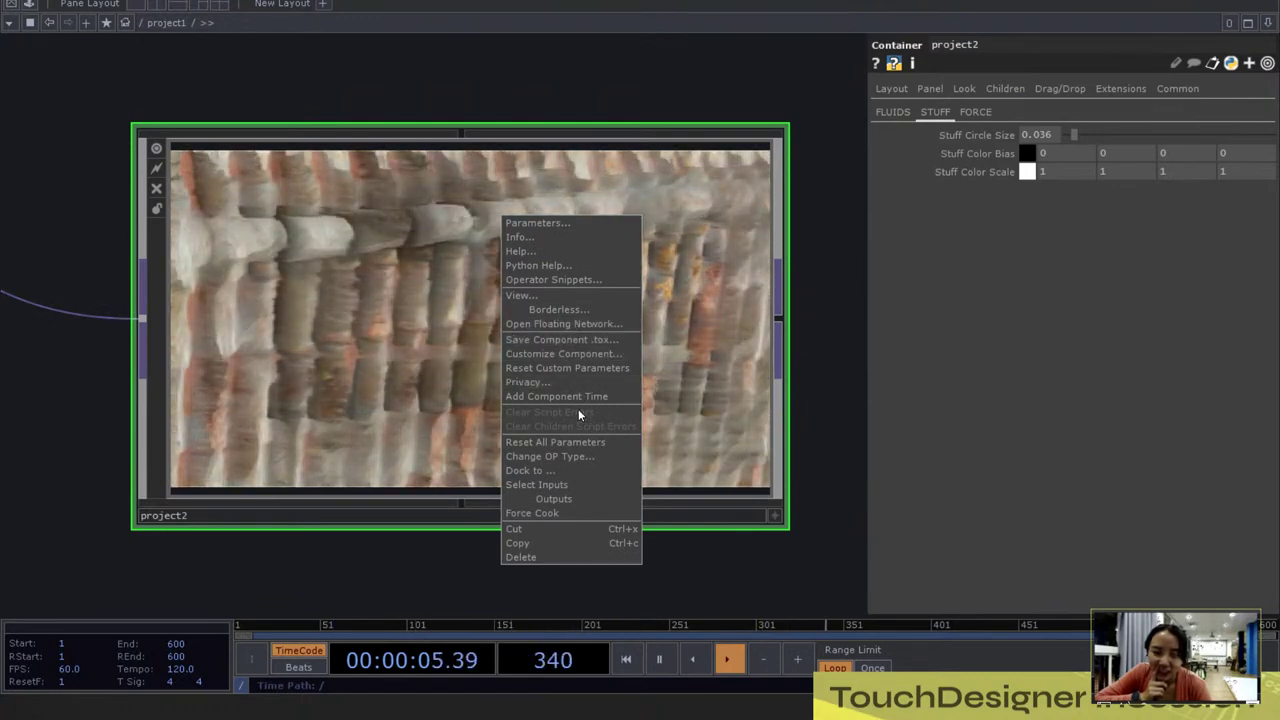
click(577, 351)
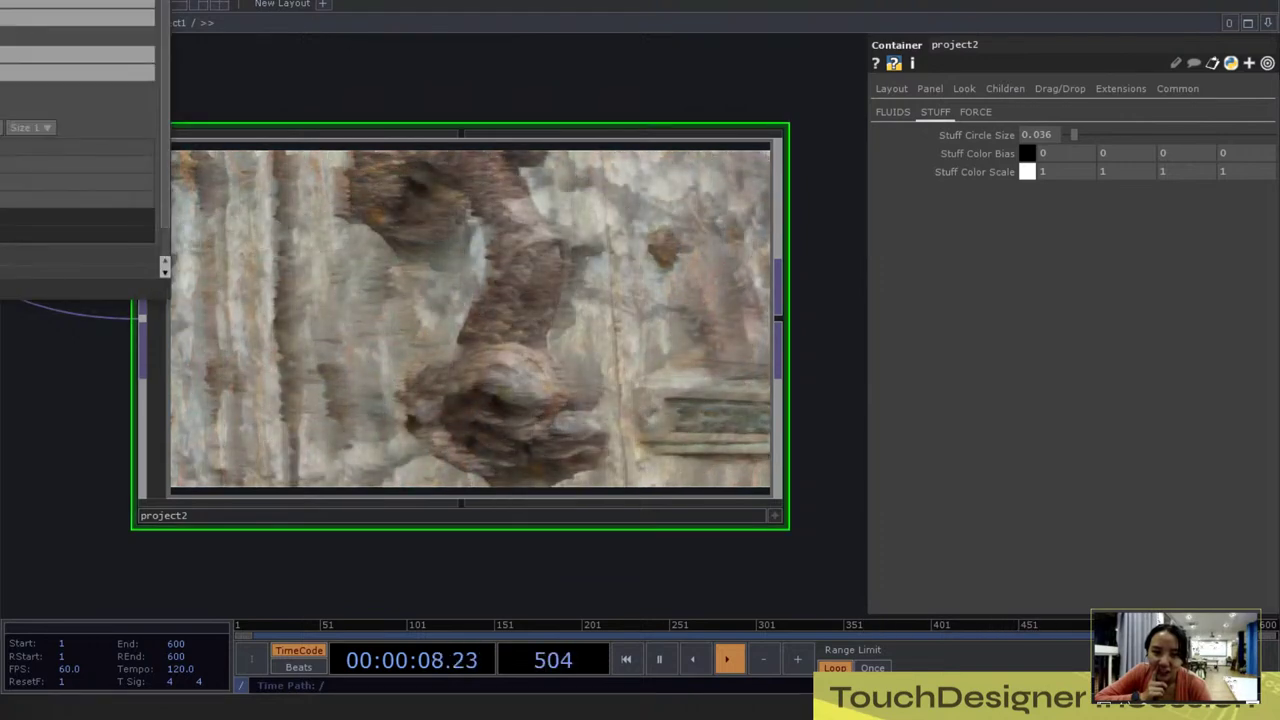
drag(36, 0, 326, 2)
click(184, 78)
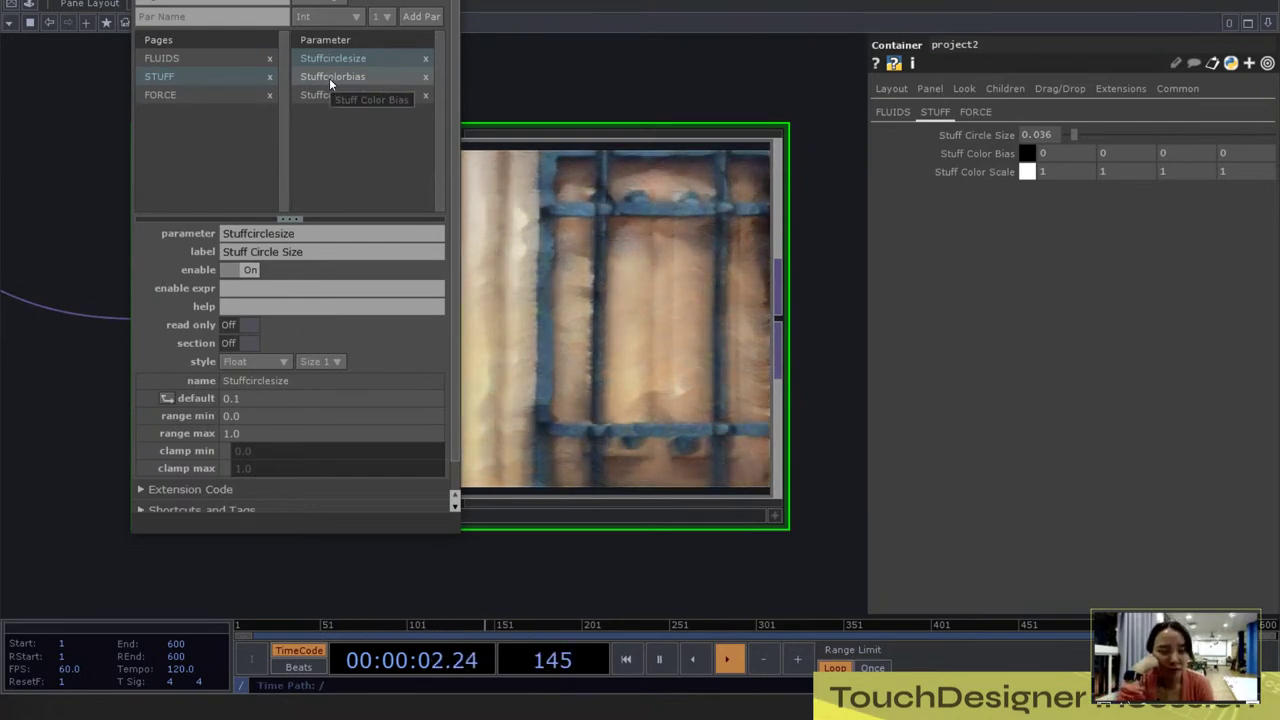
click(968, 109)
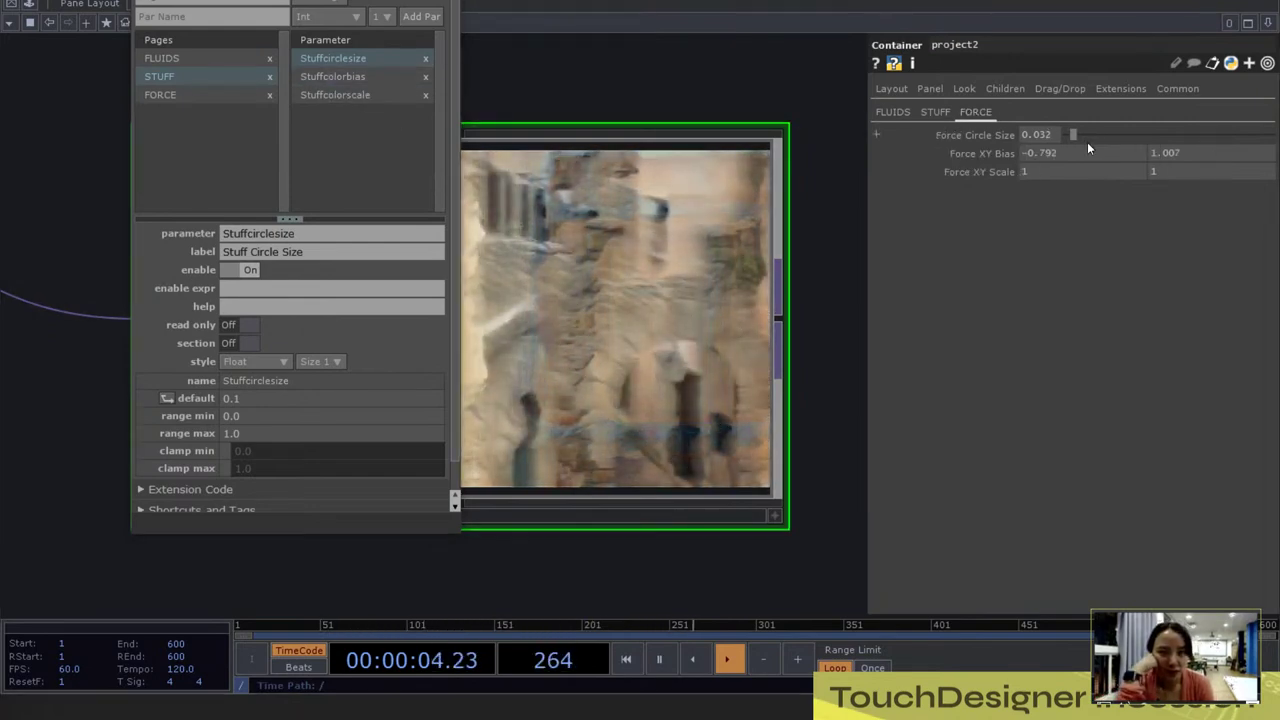
click(223, 95)
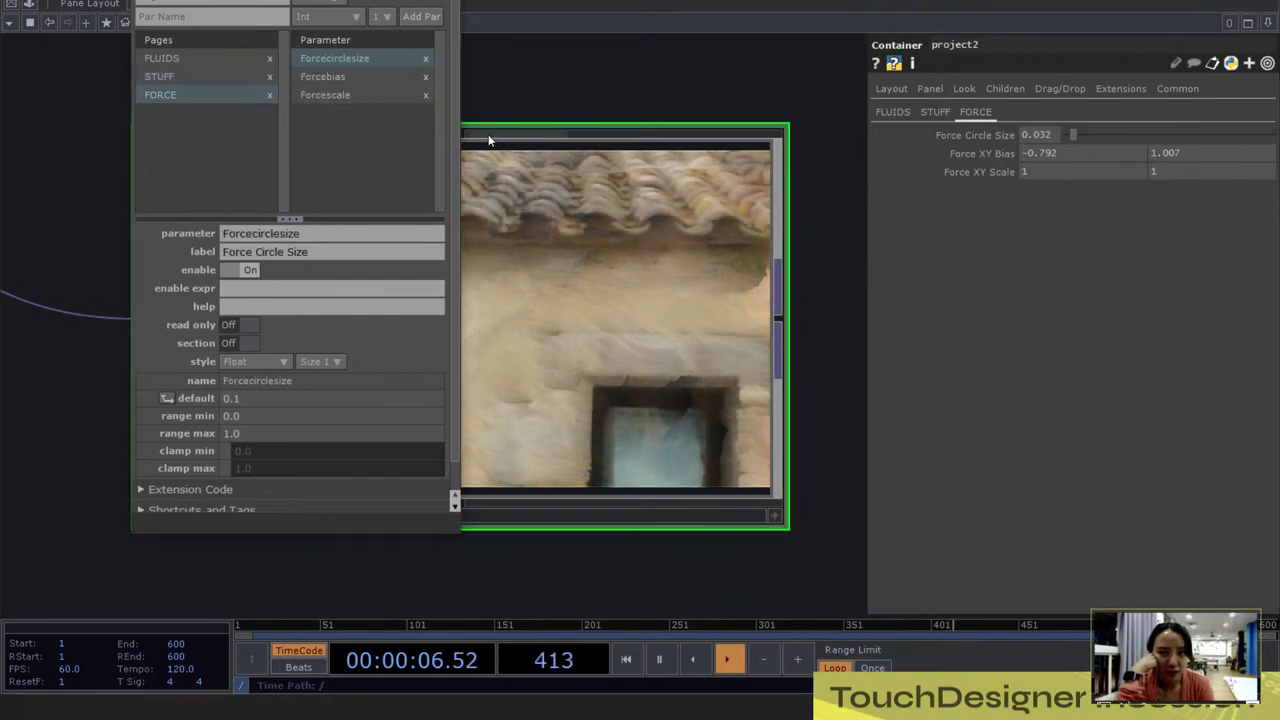
Step: Add a custom parameter named Force Pos with the XY style to the FORCE page of project2
click(171, 18)
text(For)
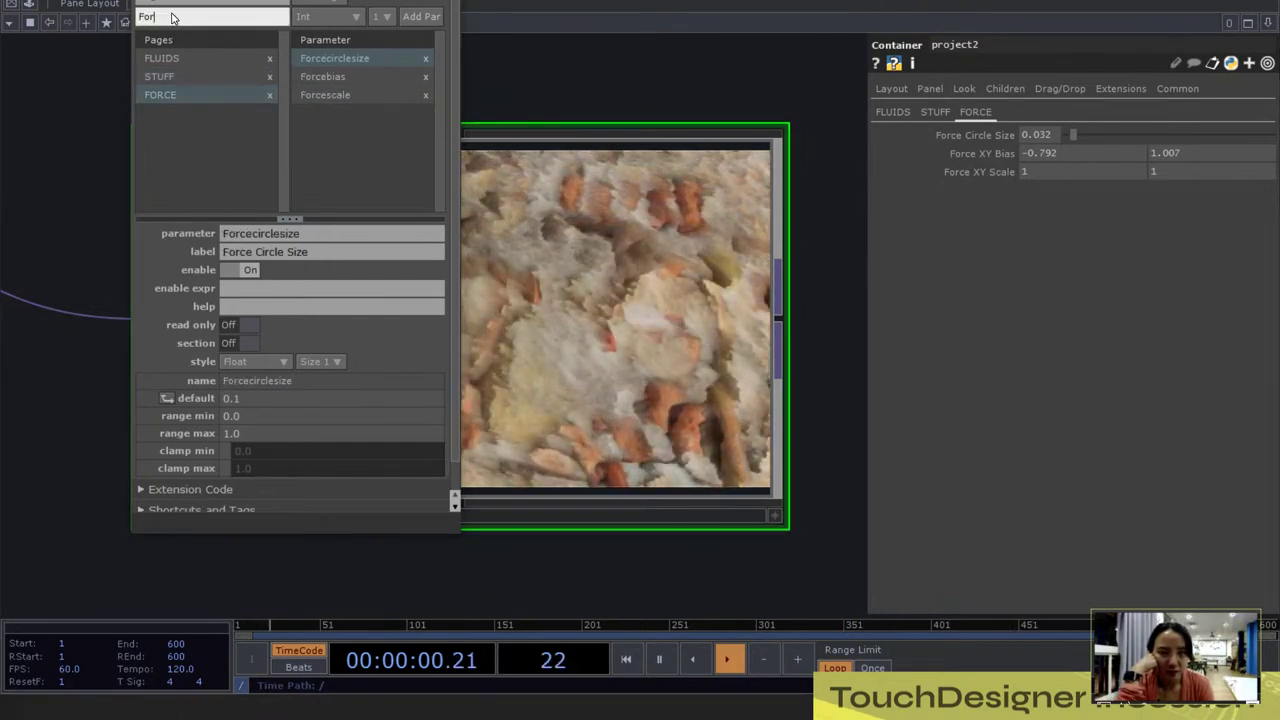
text(ce Pos)
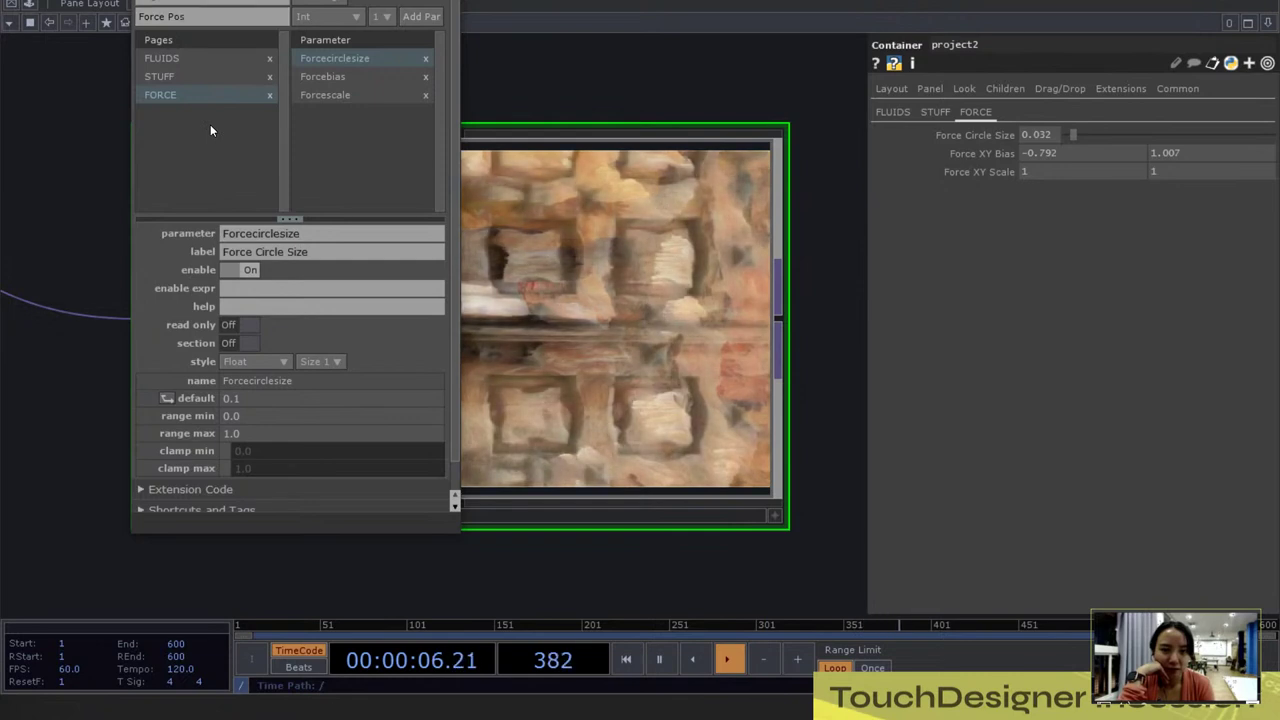
key(Return)
click(325, 16)
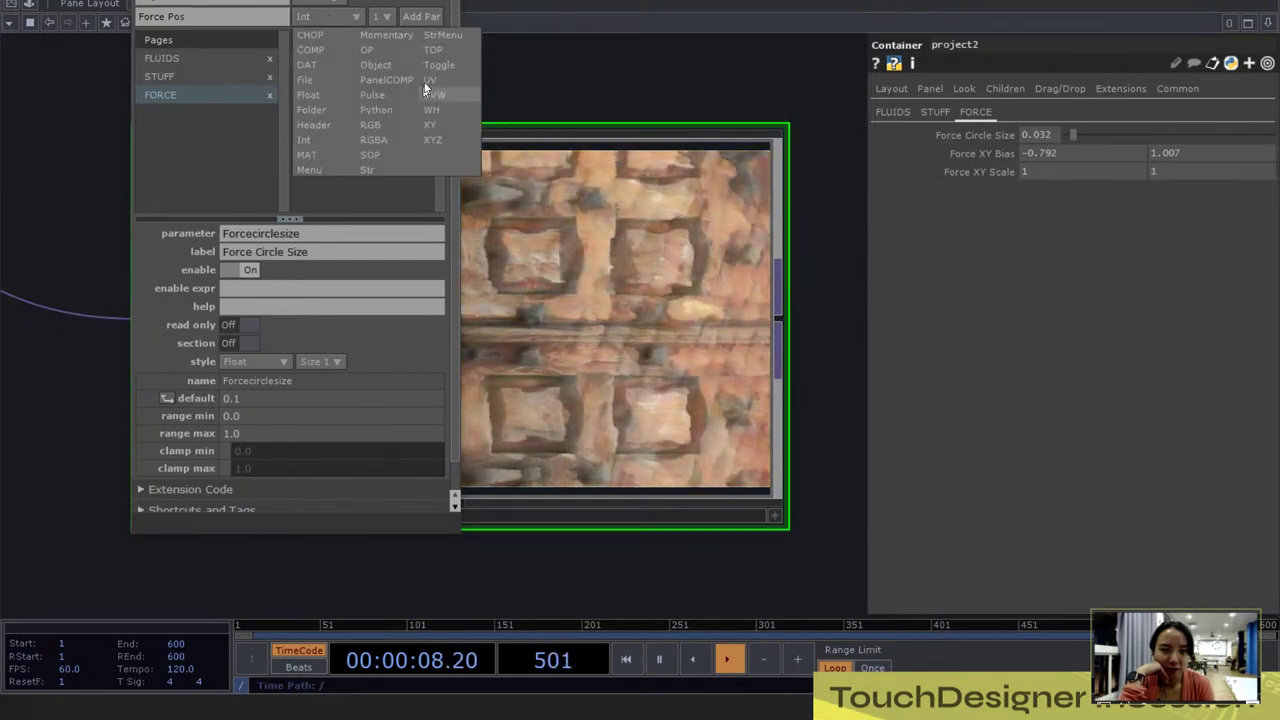
click(434, 127)
click(436, 17)
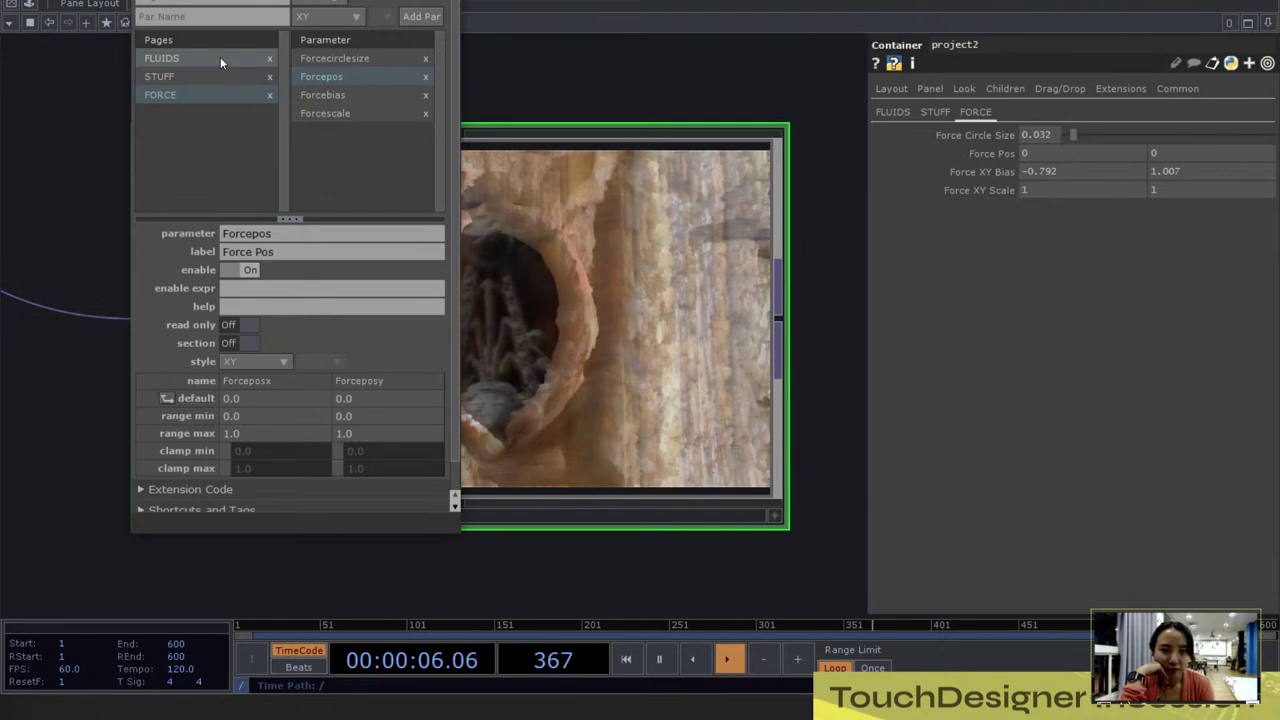
Step: Add a Momentary custom parameter named Force Active to the FORCE page, and close the component customization
click(201, 19)
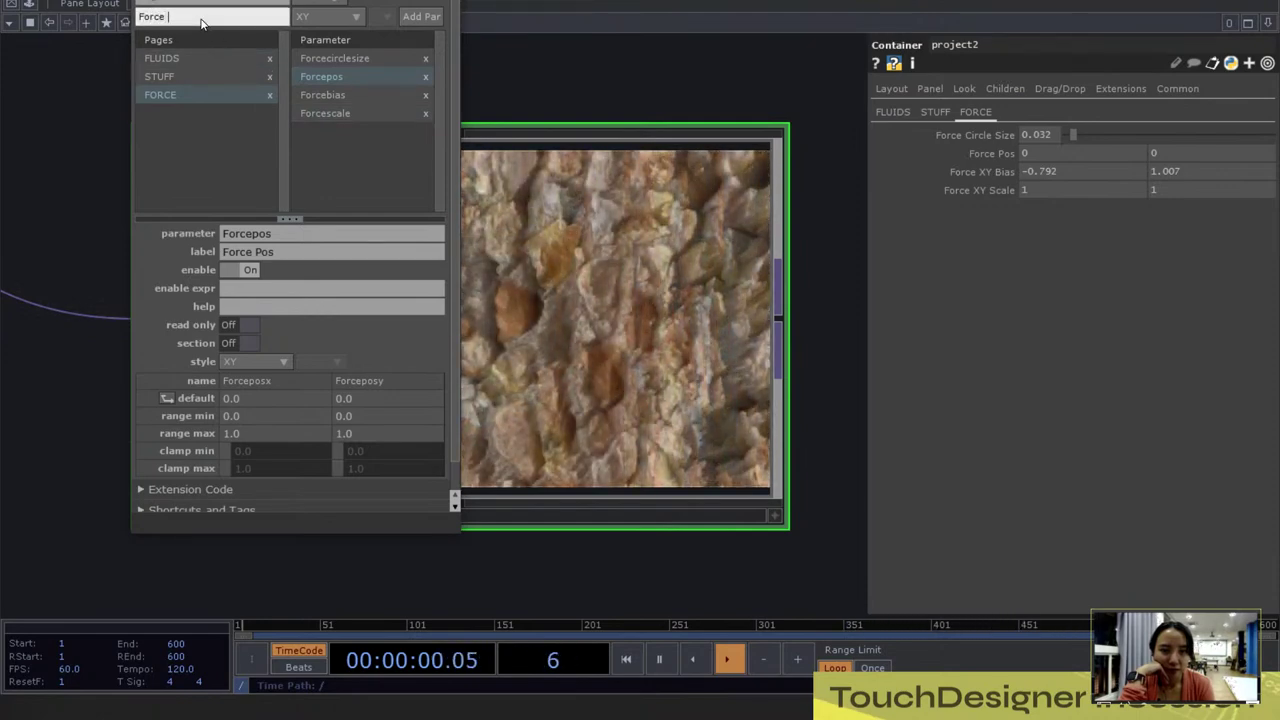
click(301, 17)
click(388, 36)
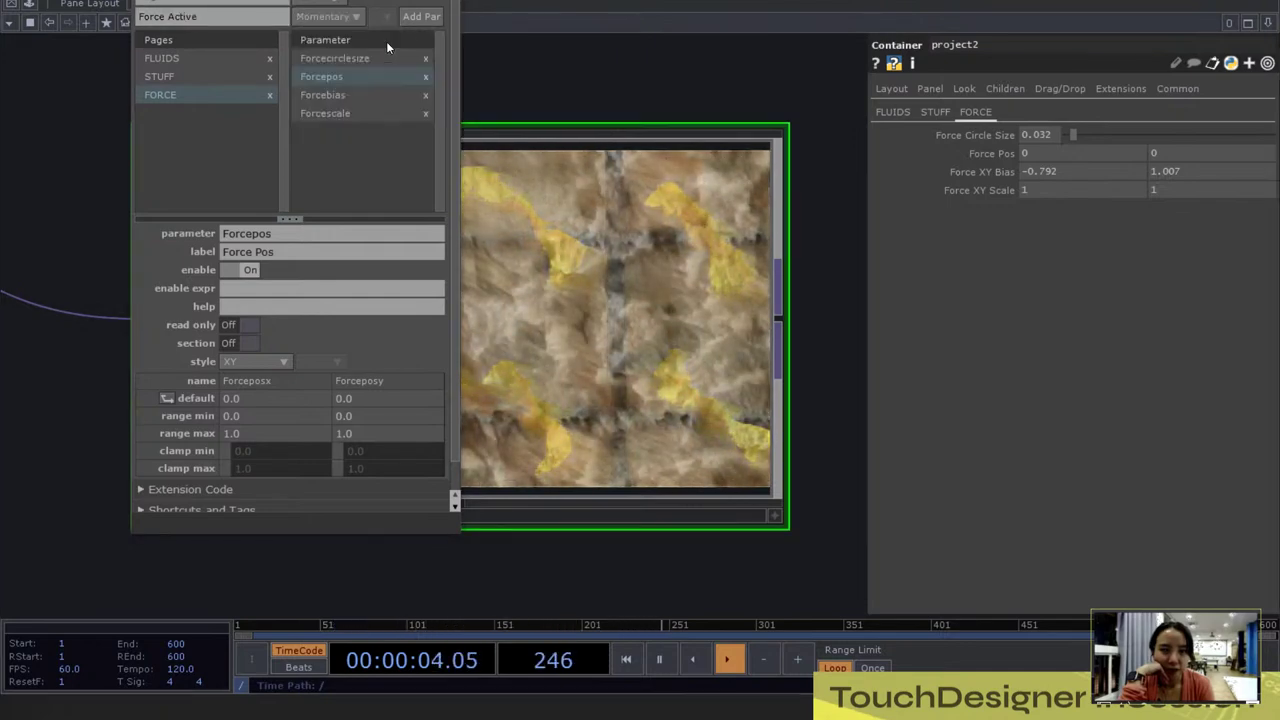
click(421, 16)
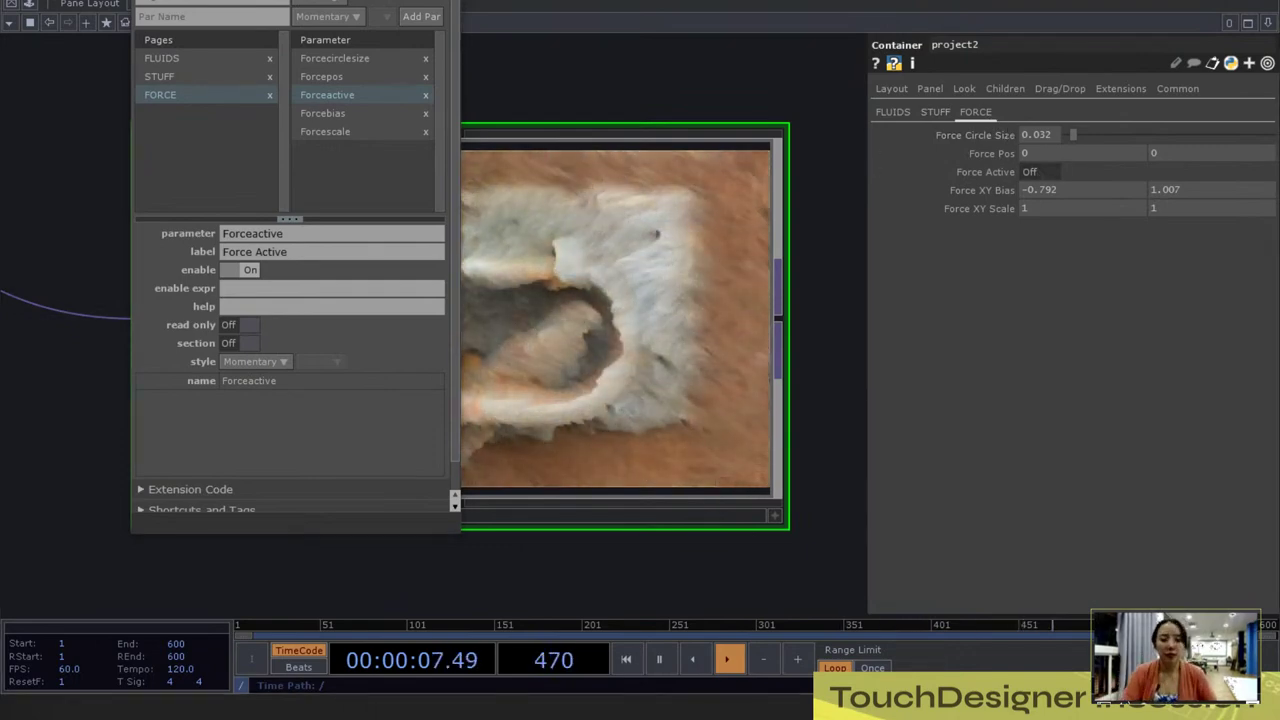
click(448, 2)
Step: Check project2's parent shortcut, and set the uPoint x value of its addForce GLSL TOP to the expression parent.Fluids.par.Forceposx
click(1143, 90)
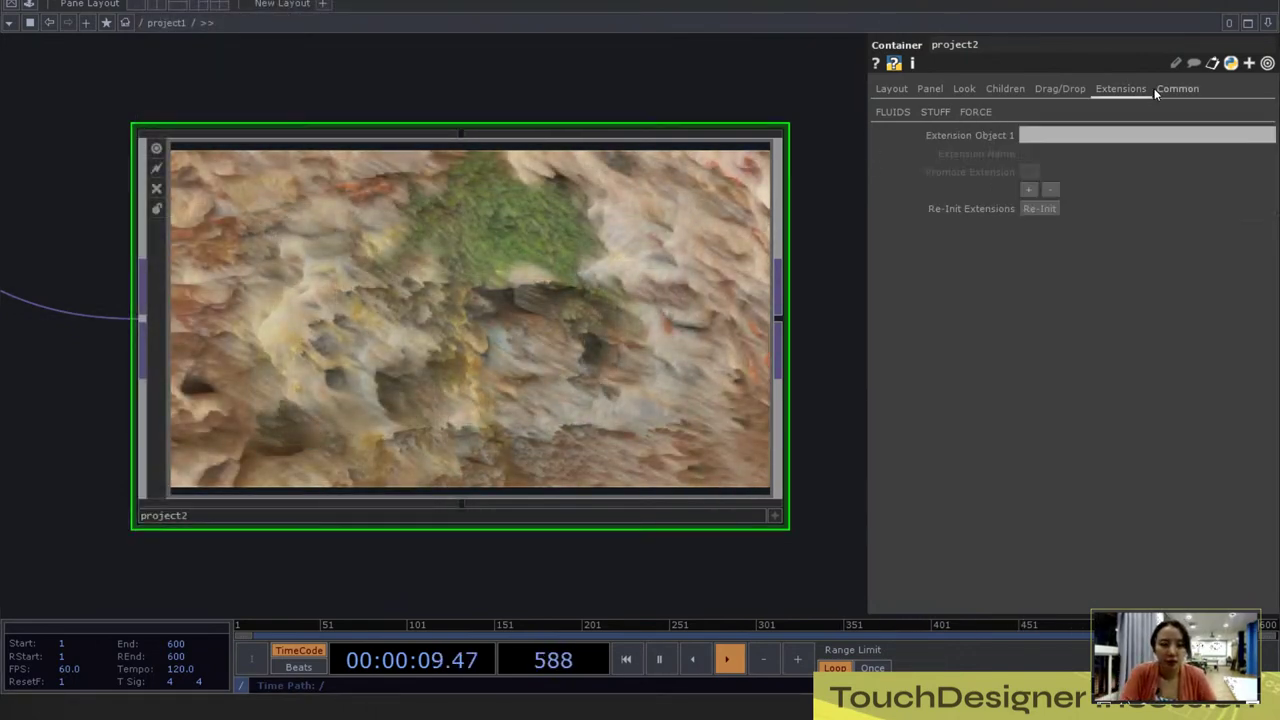
click(1156, 88)
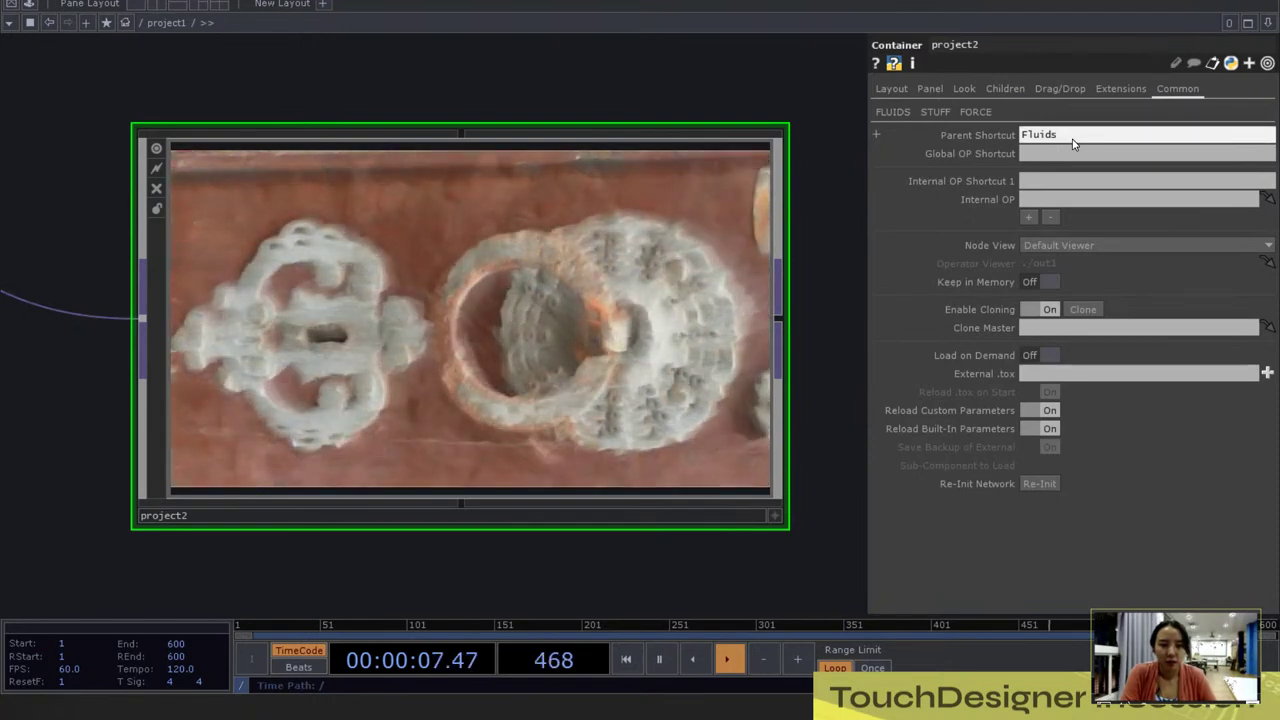
key(i)
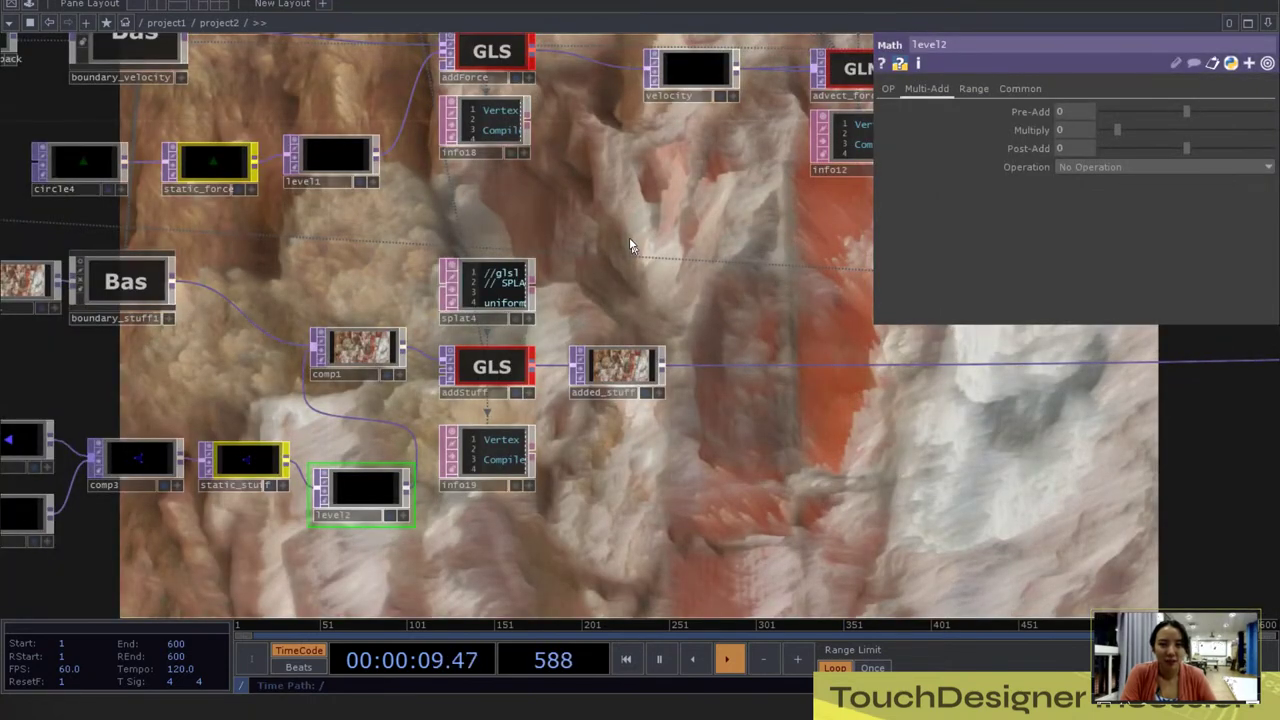
drag(592, 214, 589, 286)
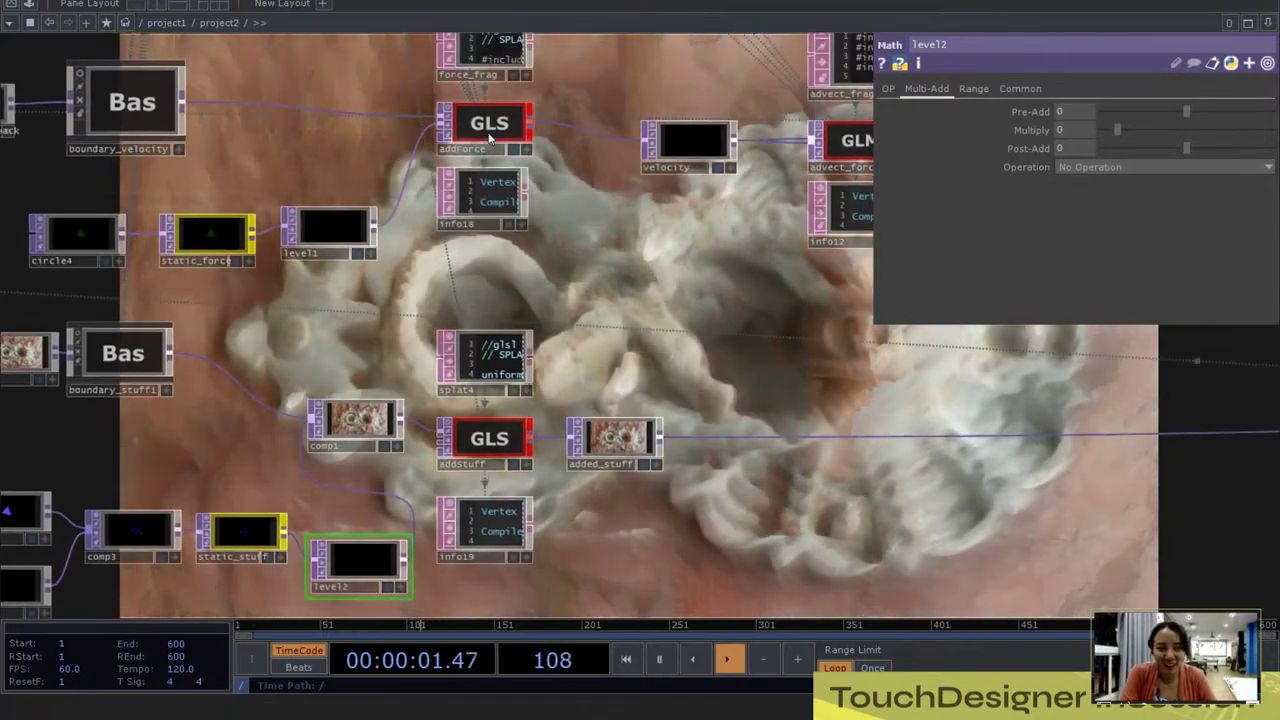
click(490, 138)
click(981, 88)
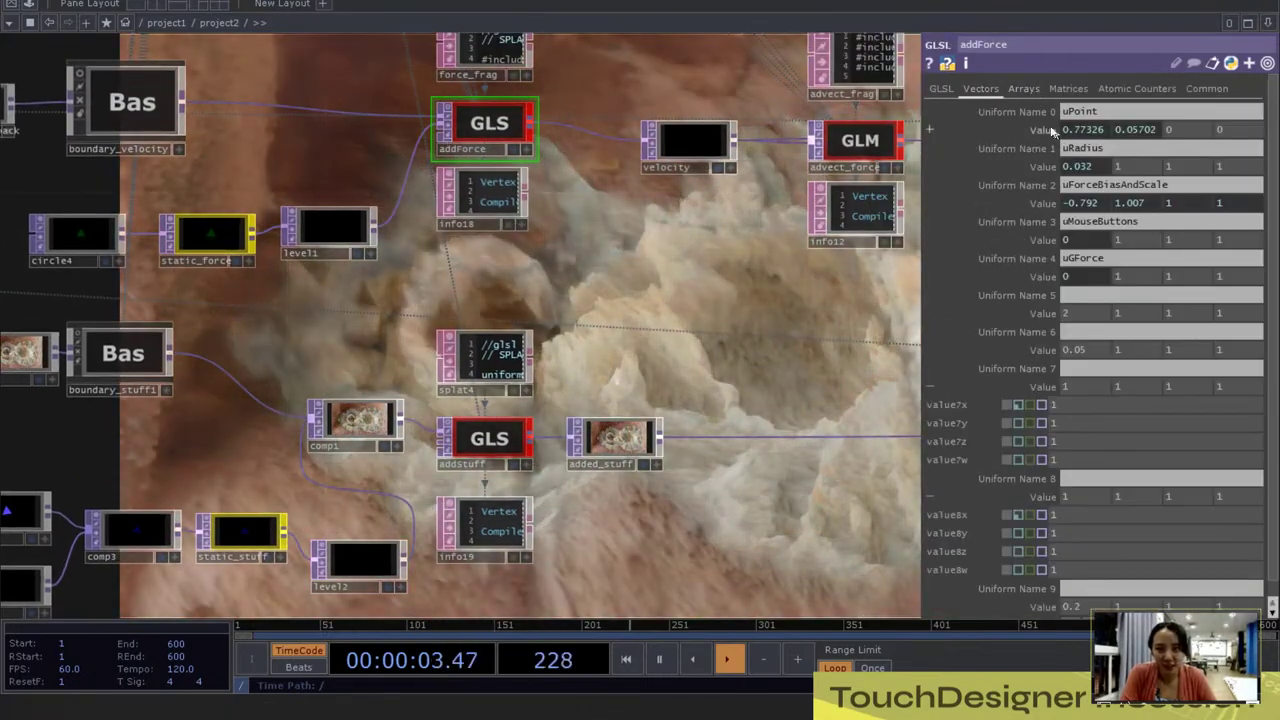
click(1045, 130)
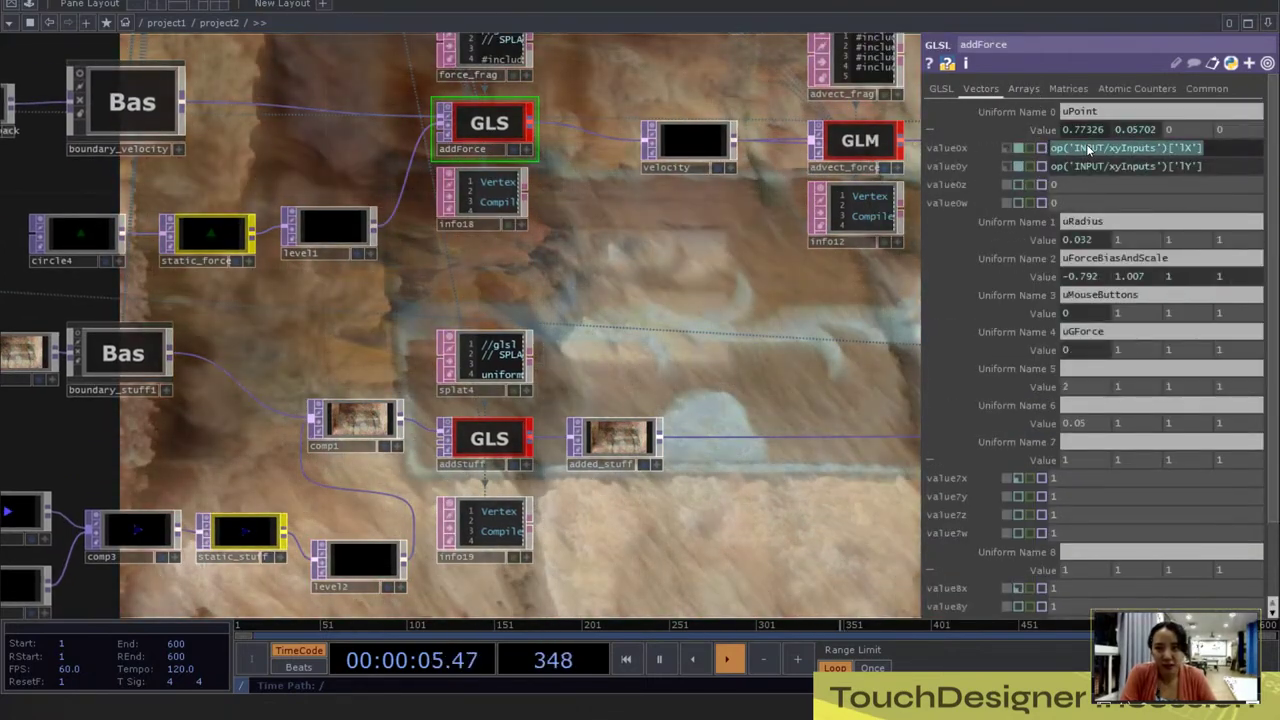
text(rent)
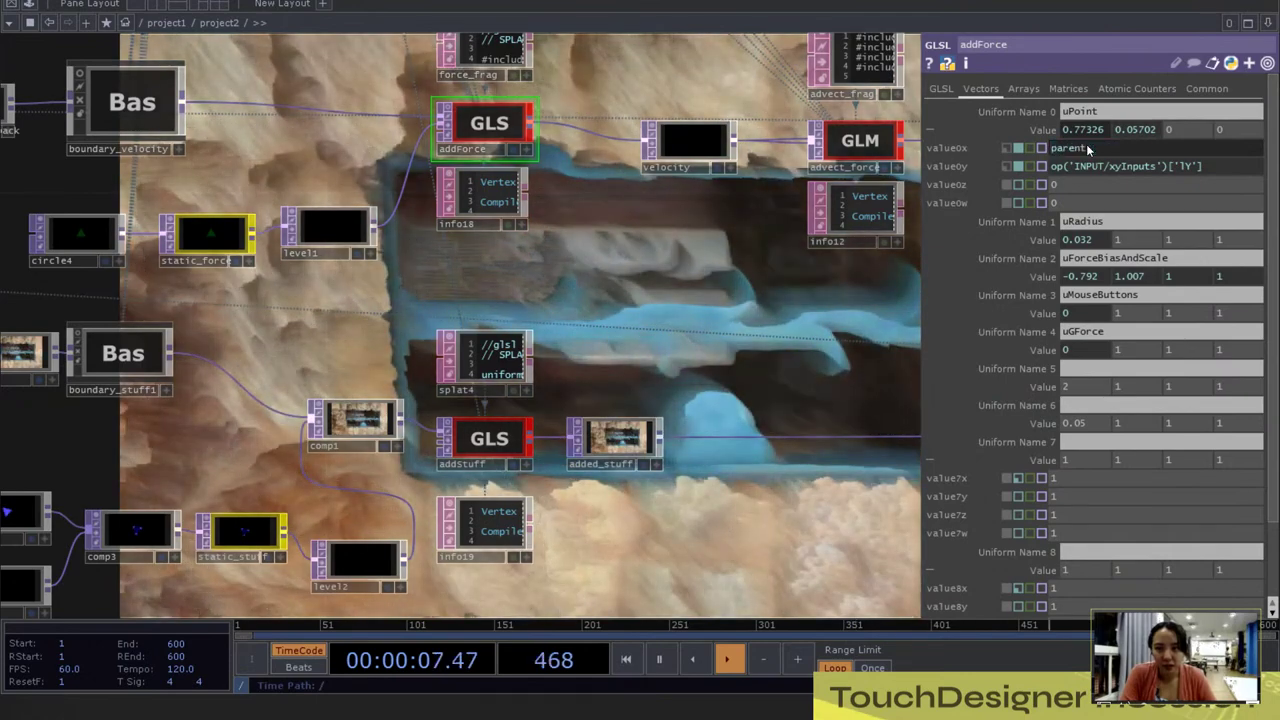
text(.Flluids.par.Forcepos)
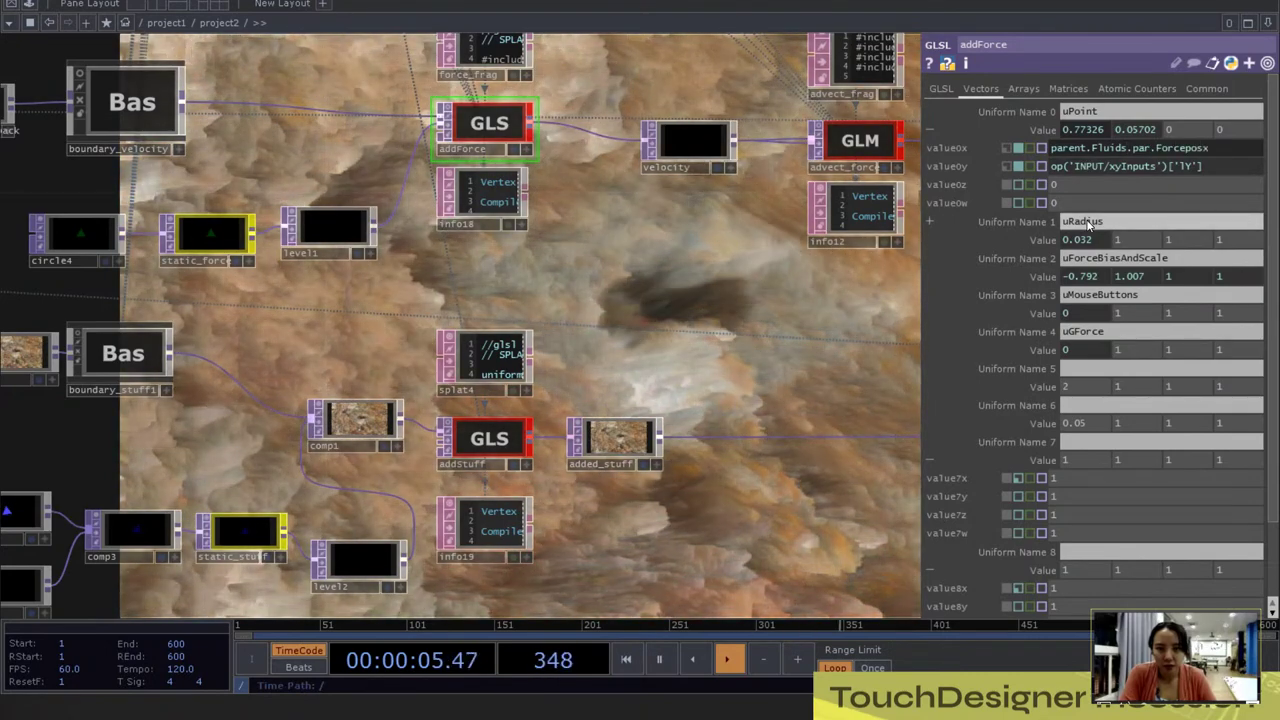
text(x)
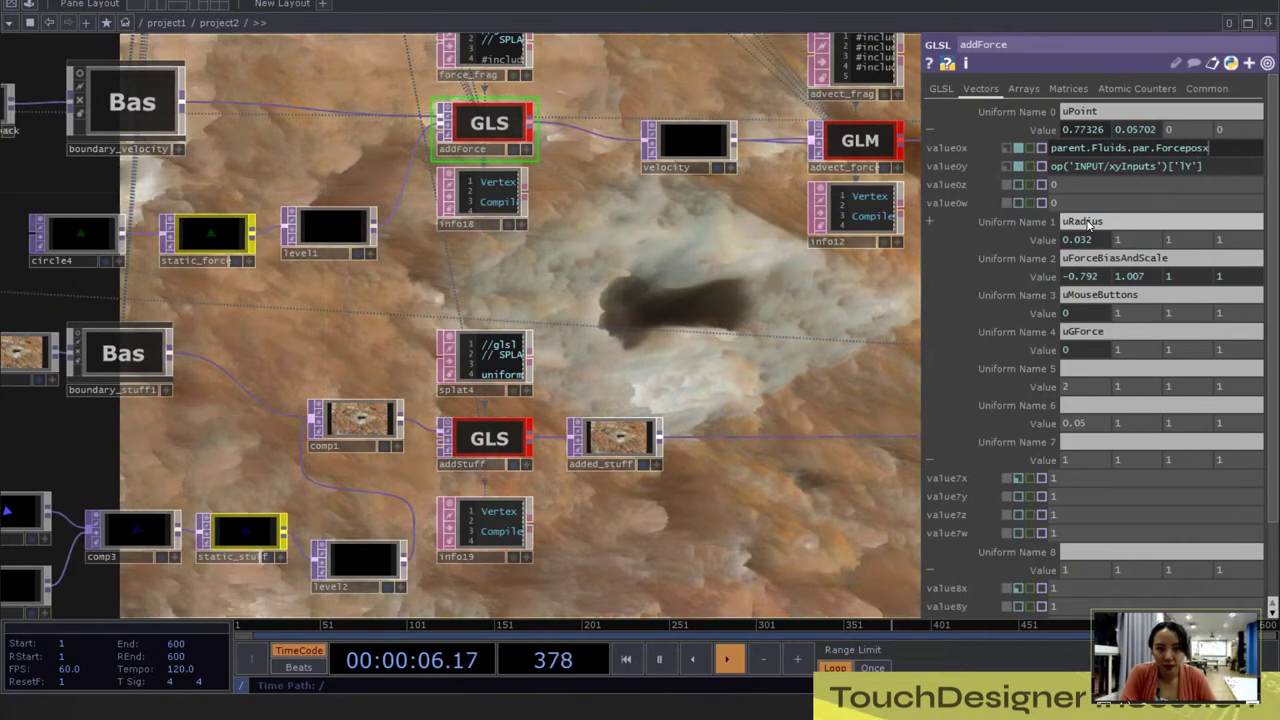
Step: Set the uPoint y value of addForce to the expression parent.Fluids.par.Forceposy
click(1193, 169)
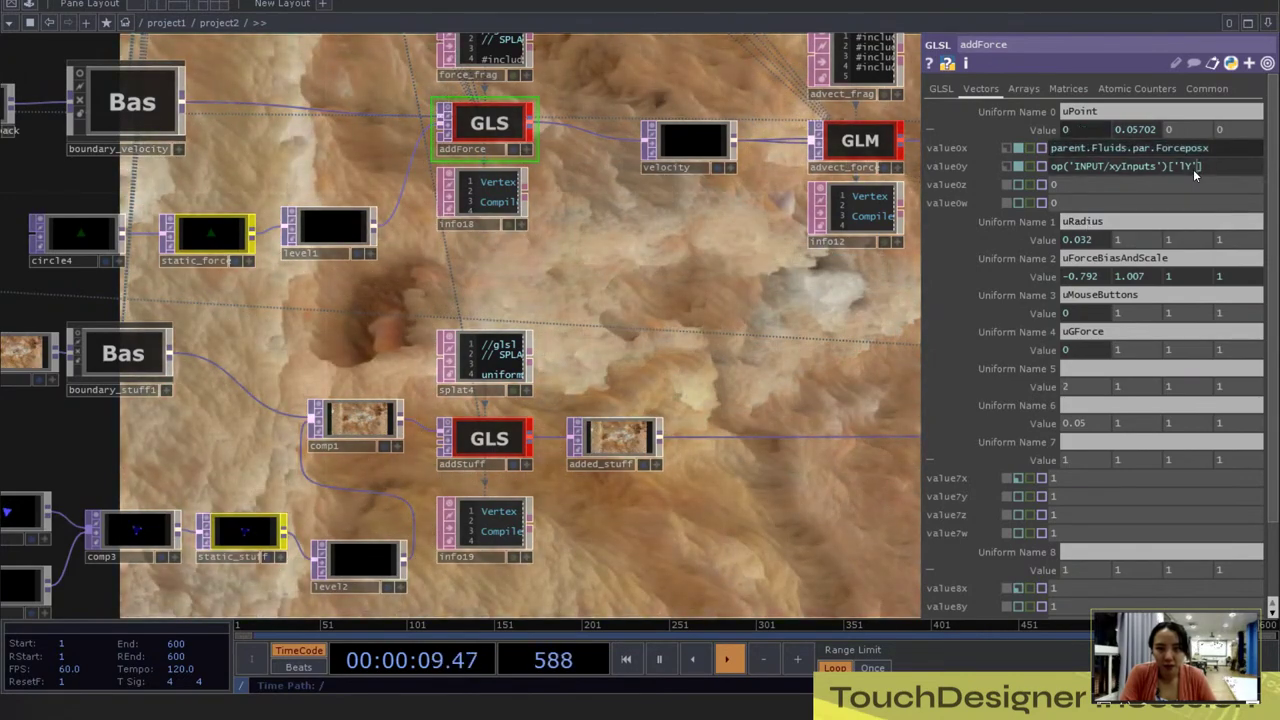
key(ctrl+a)
text(parent.Fluids.par.Forcepos)
text(y)
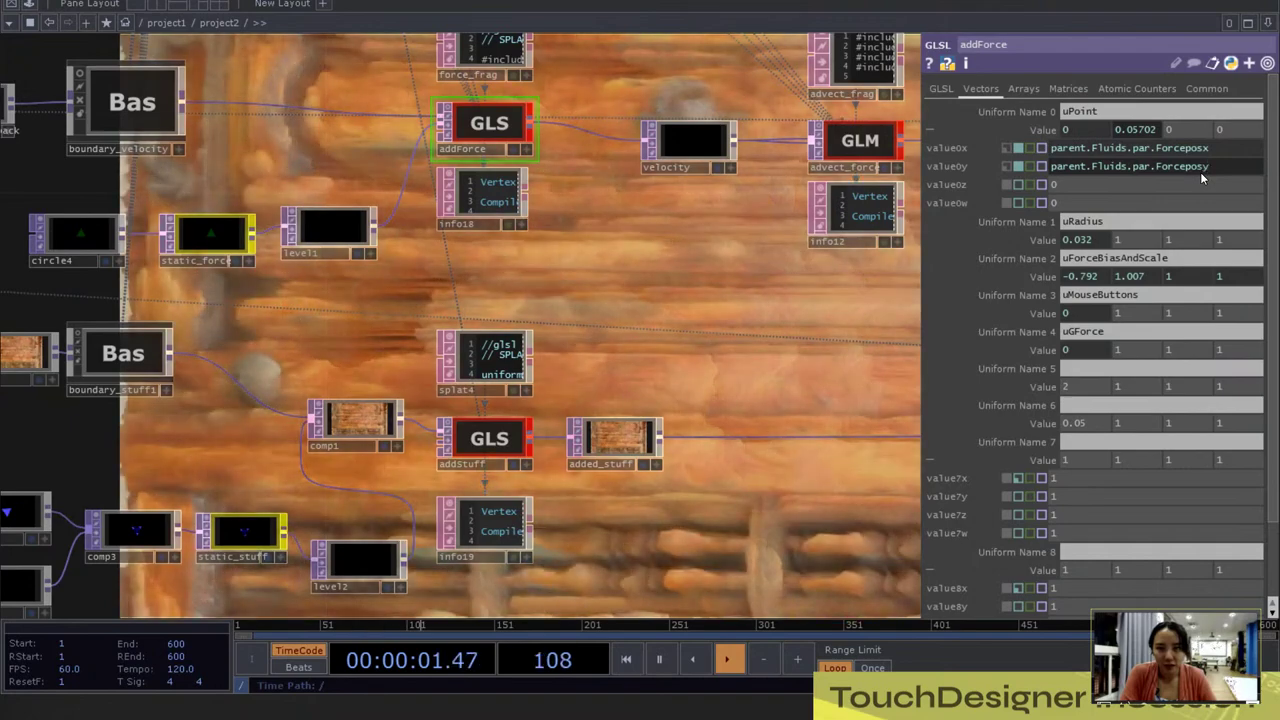
key(Return)
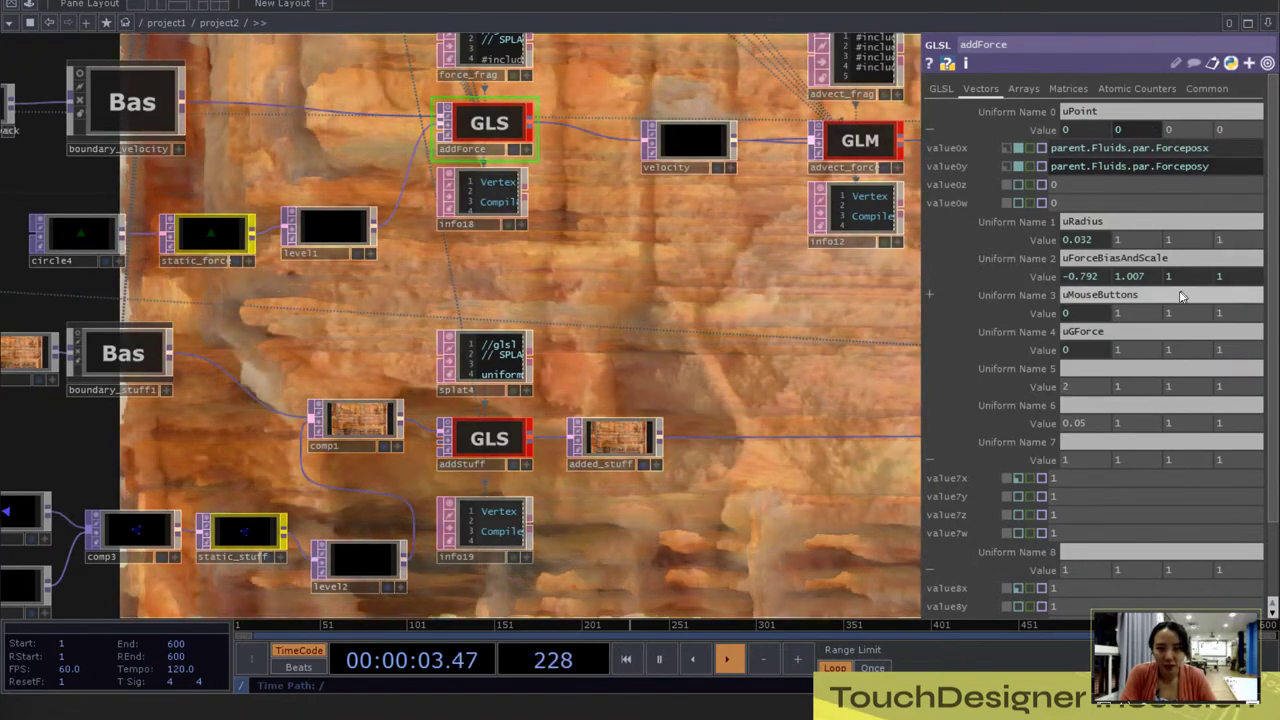
Step: Set the first uMouseButtons value of addForce to the expression parent.Fluids.par.Forceactive
click(1070, 312)
click(1120, 335)
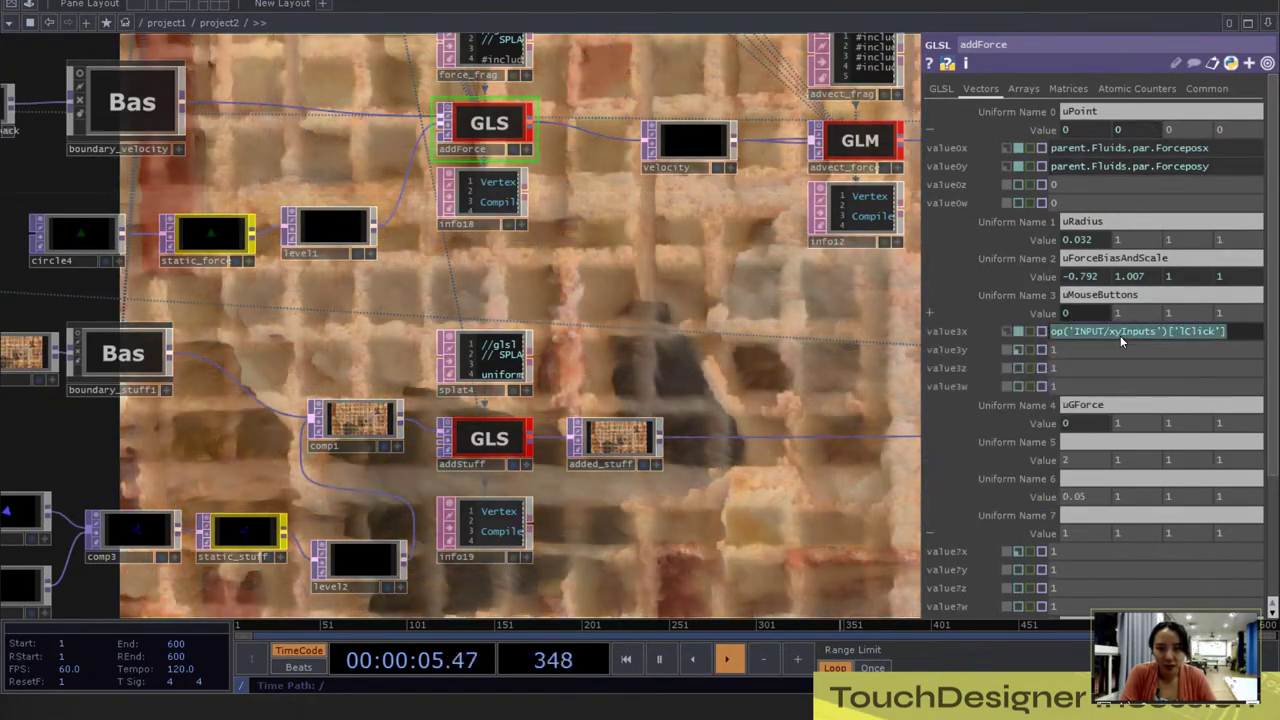
text(parent.Fluids.par.Forcepos)
text(x)
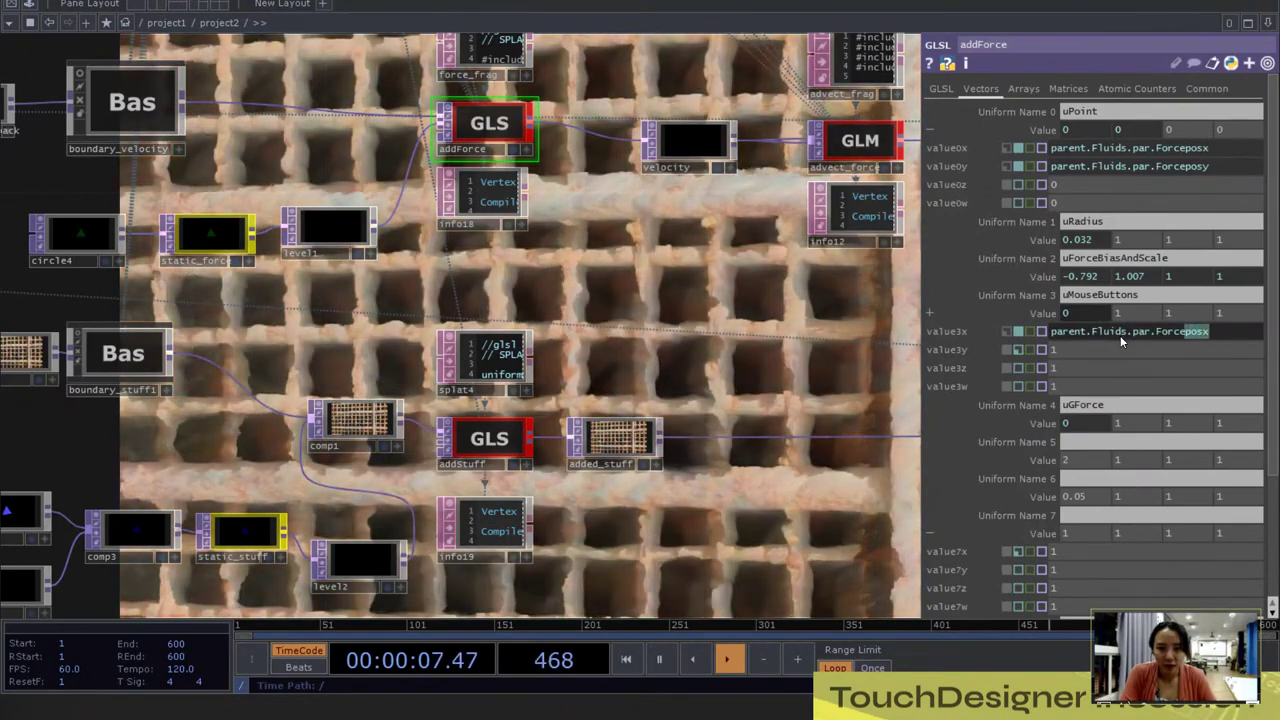
text(act)
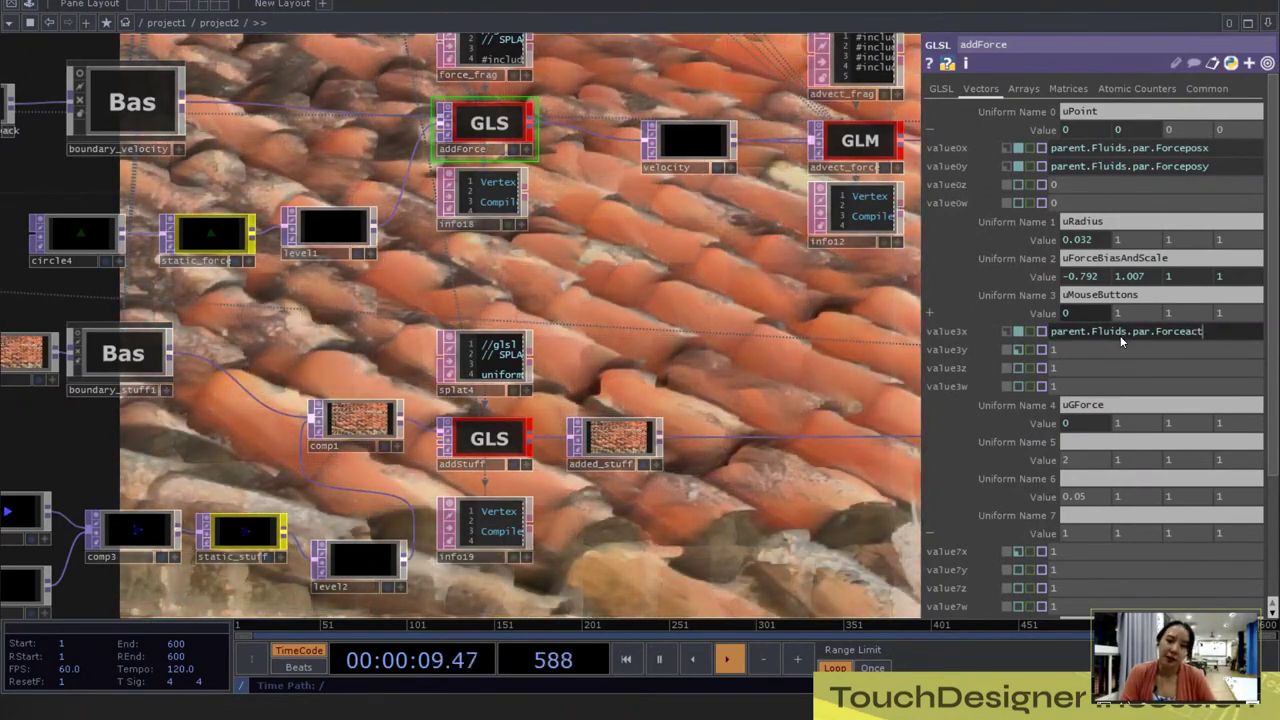
text(ive)
click(851, 318)
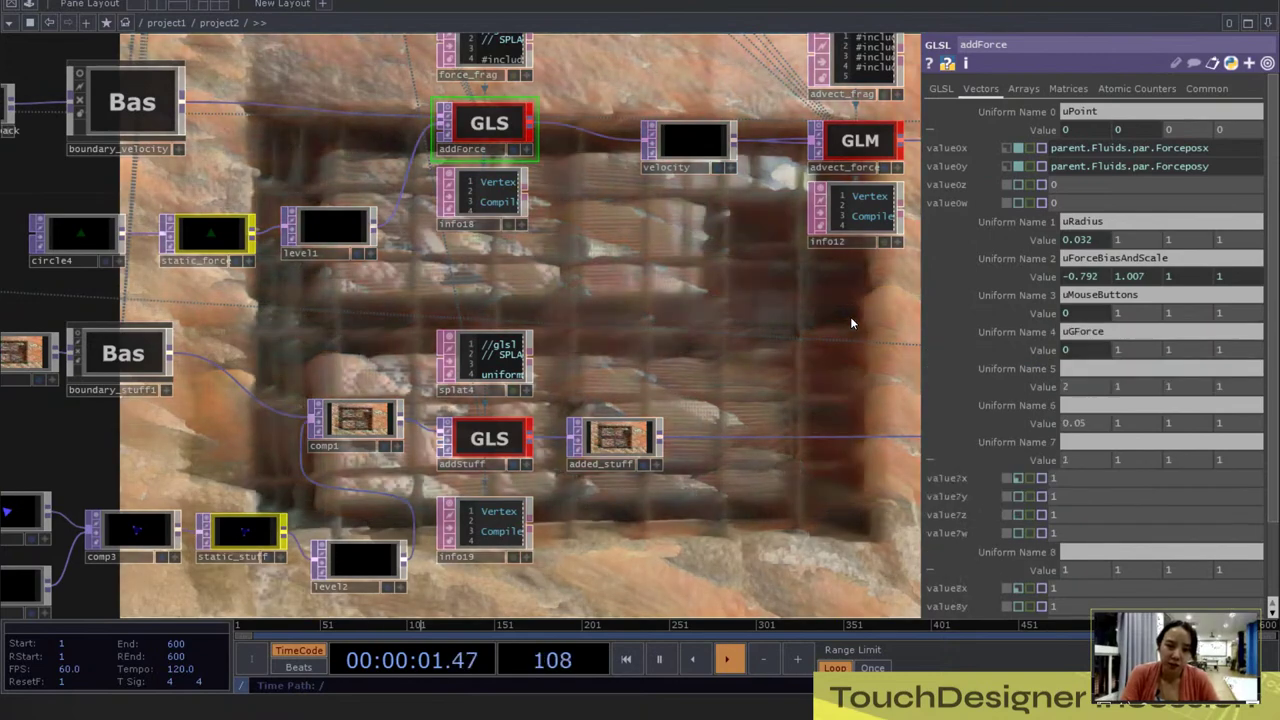
Step: Return to project1 and add a Panel CHOP in the empty area below project2
key(u)
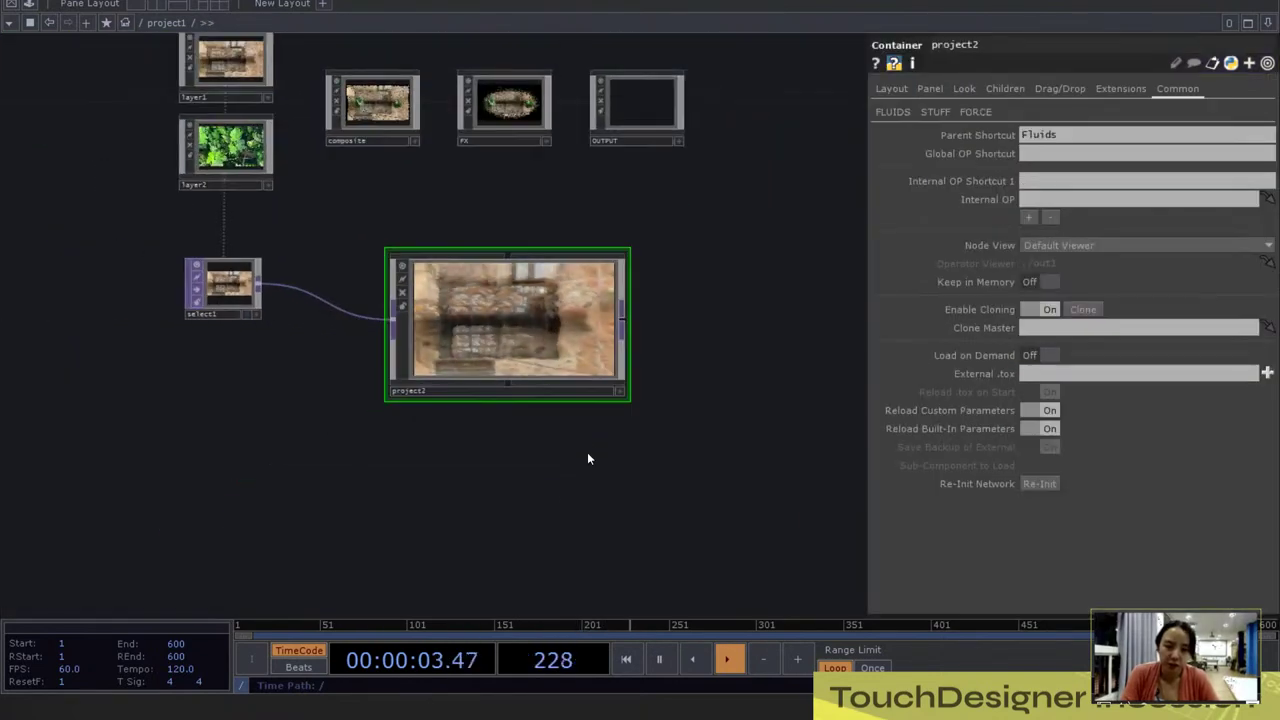
key(Tab)
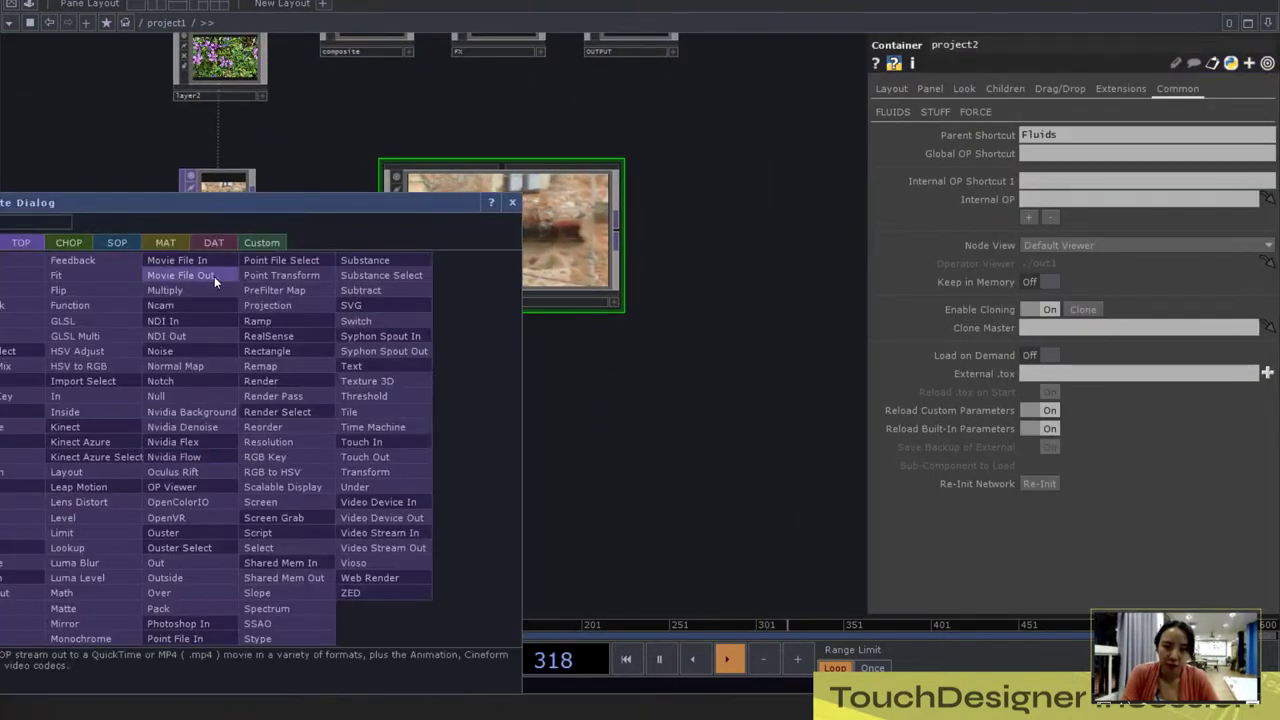
click(68, 244)
text(pan)
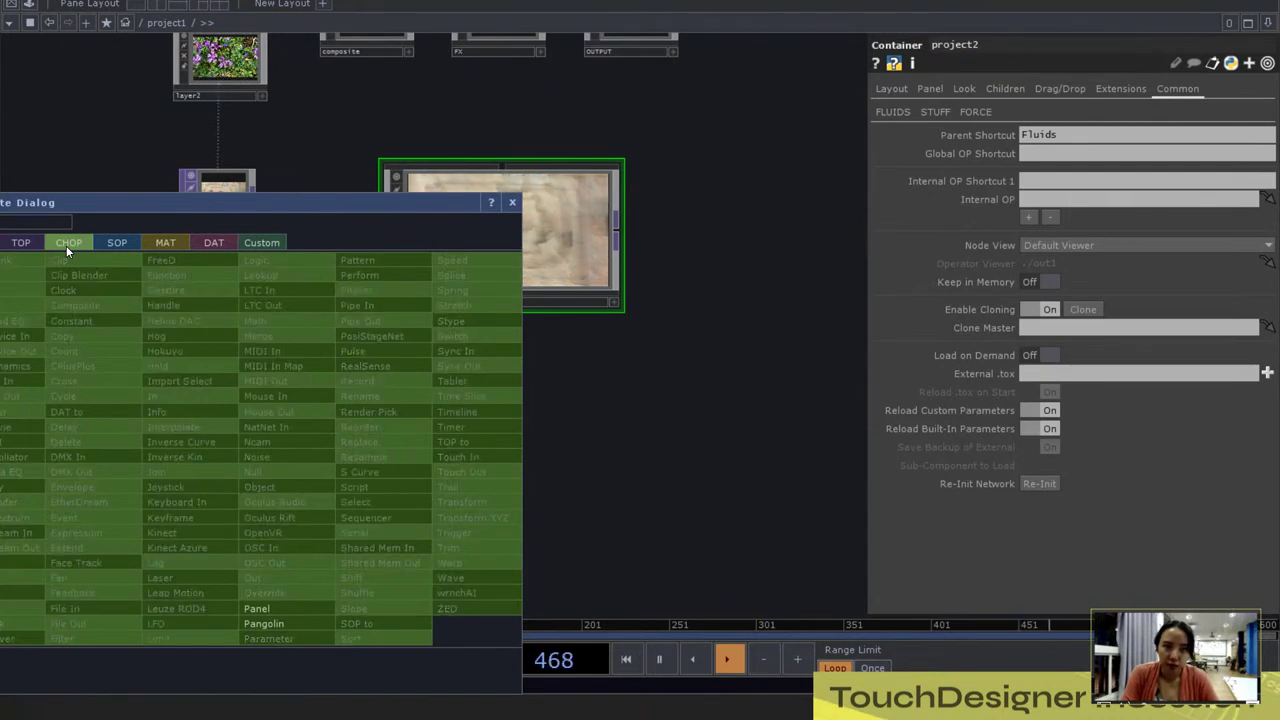
click(288, 606)
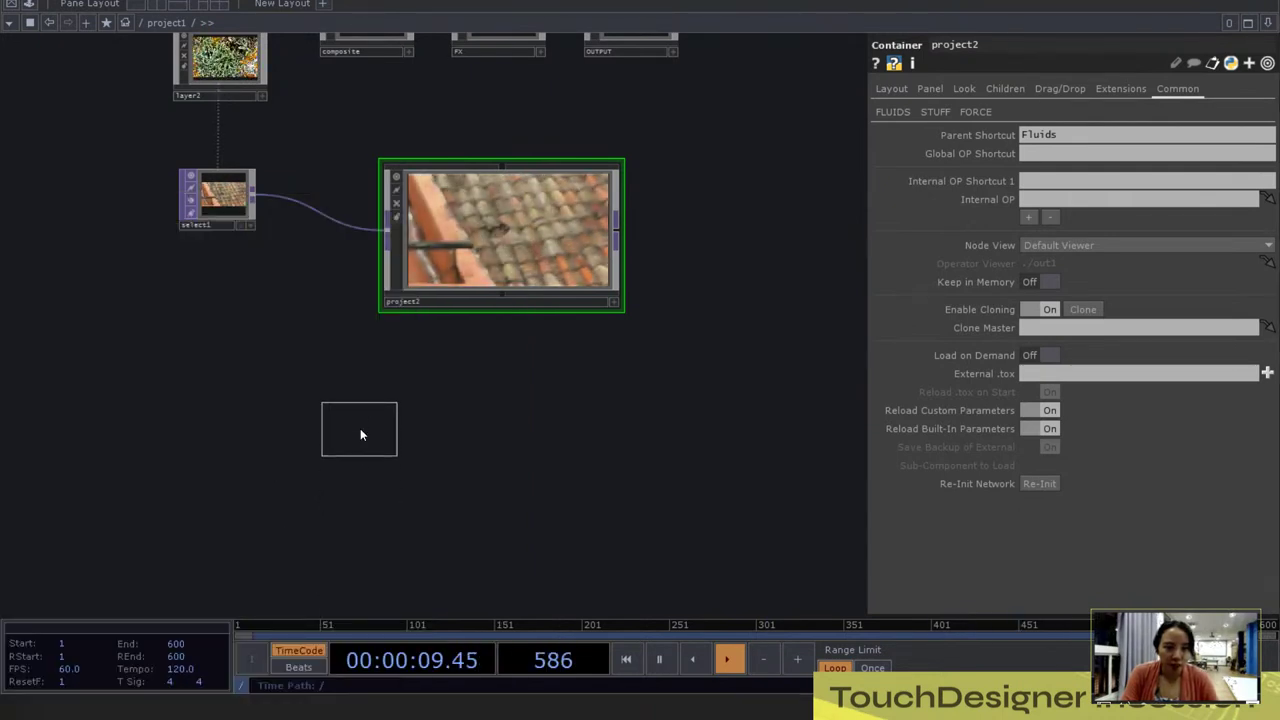
click(360, 428)
Step: Set the Select channels of panel1 to insideu insidev select
scroll(430, 470, up, 3)
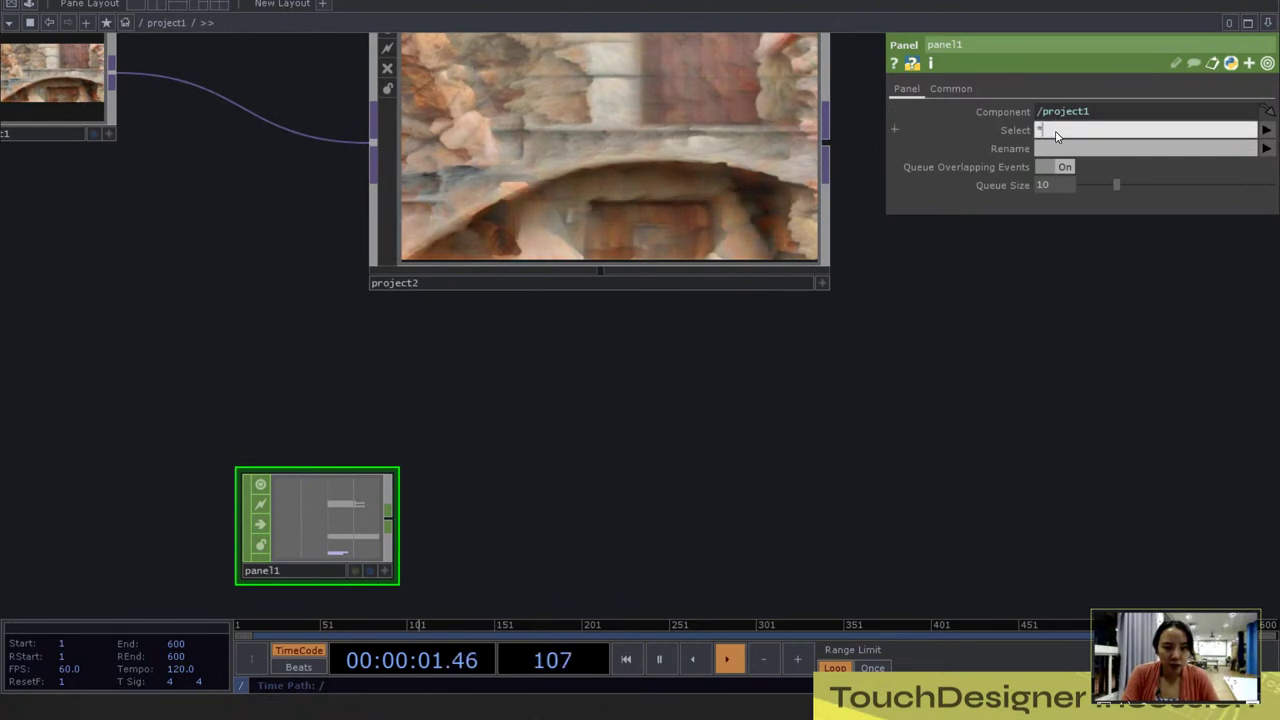
text(ins)
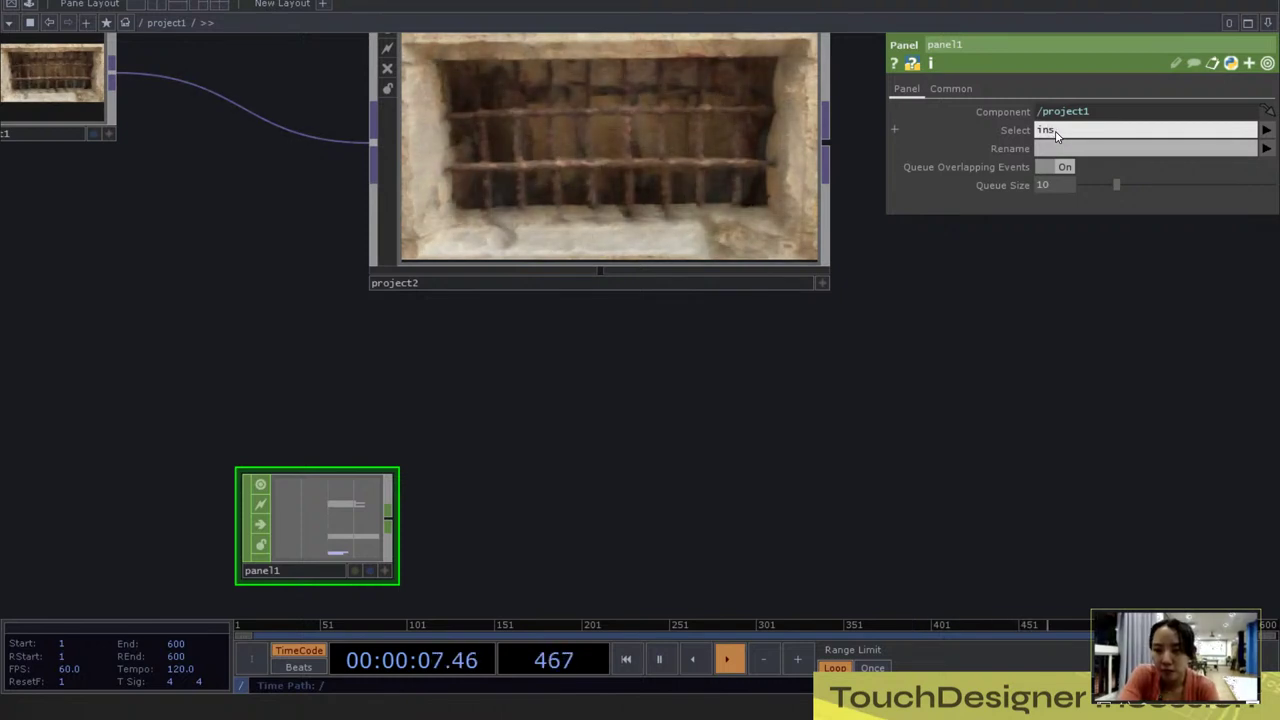
text(ideu inside)
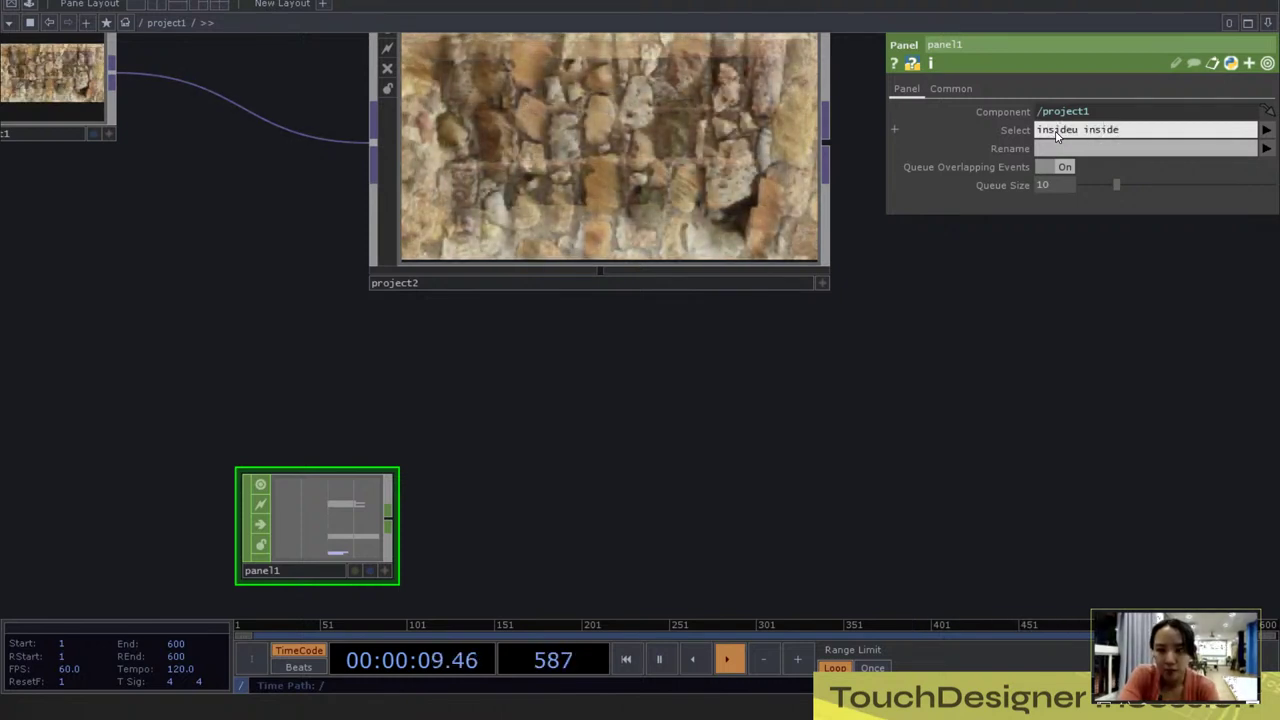
text(v)
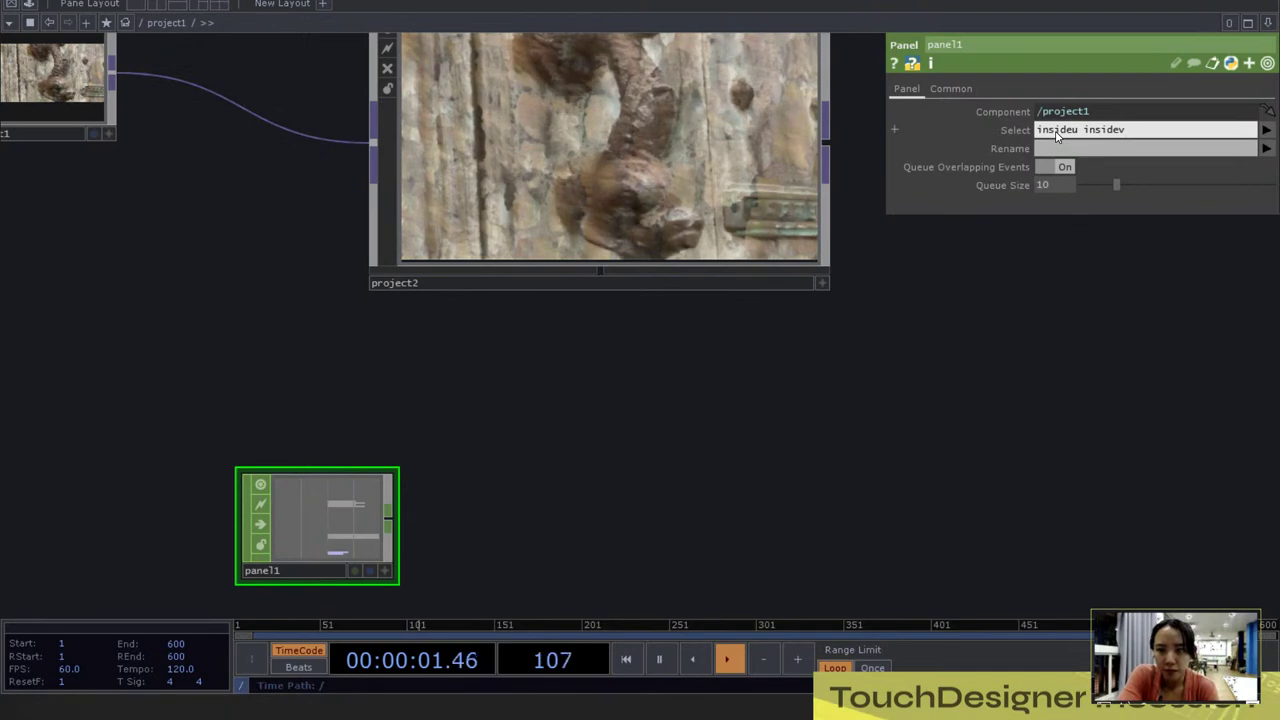
text( select)
key(Return)
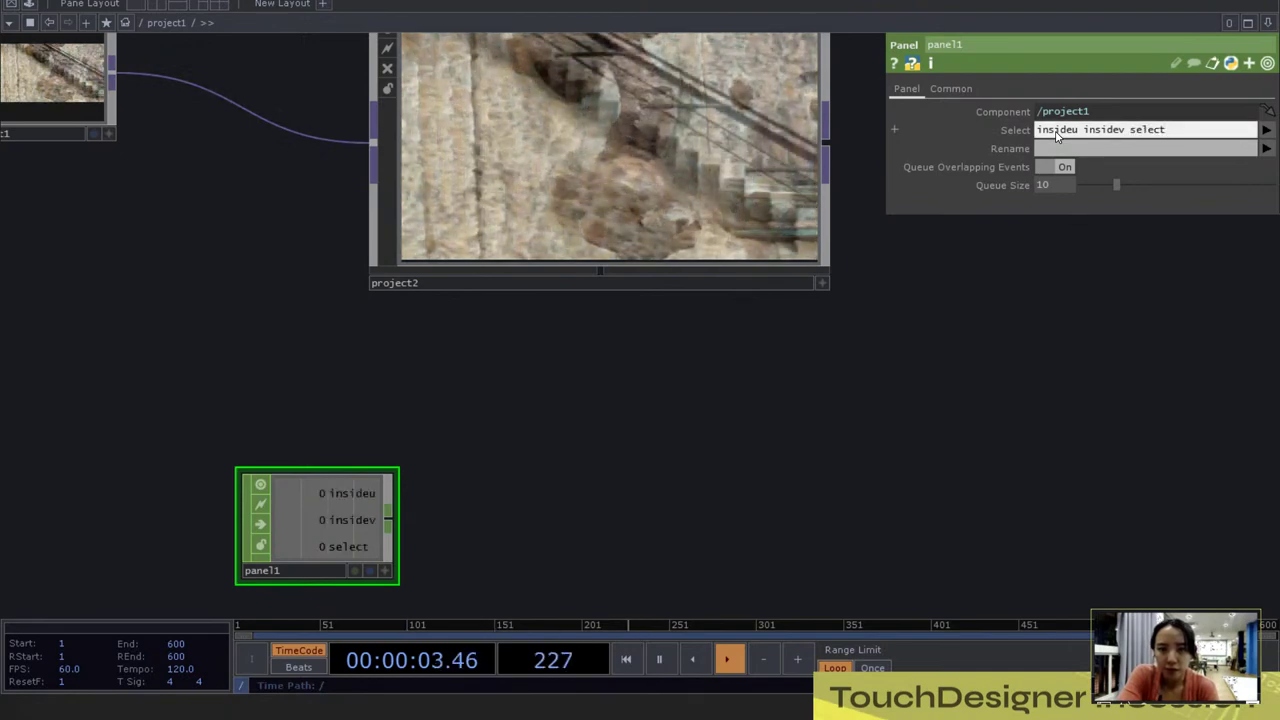
Step: Add a Null CHOP connected to the output of panel1, placed well to its right
key(Tab)
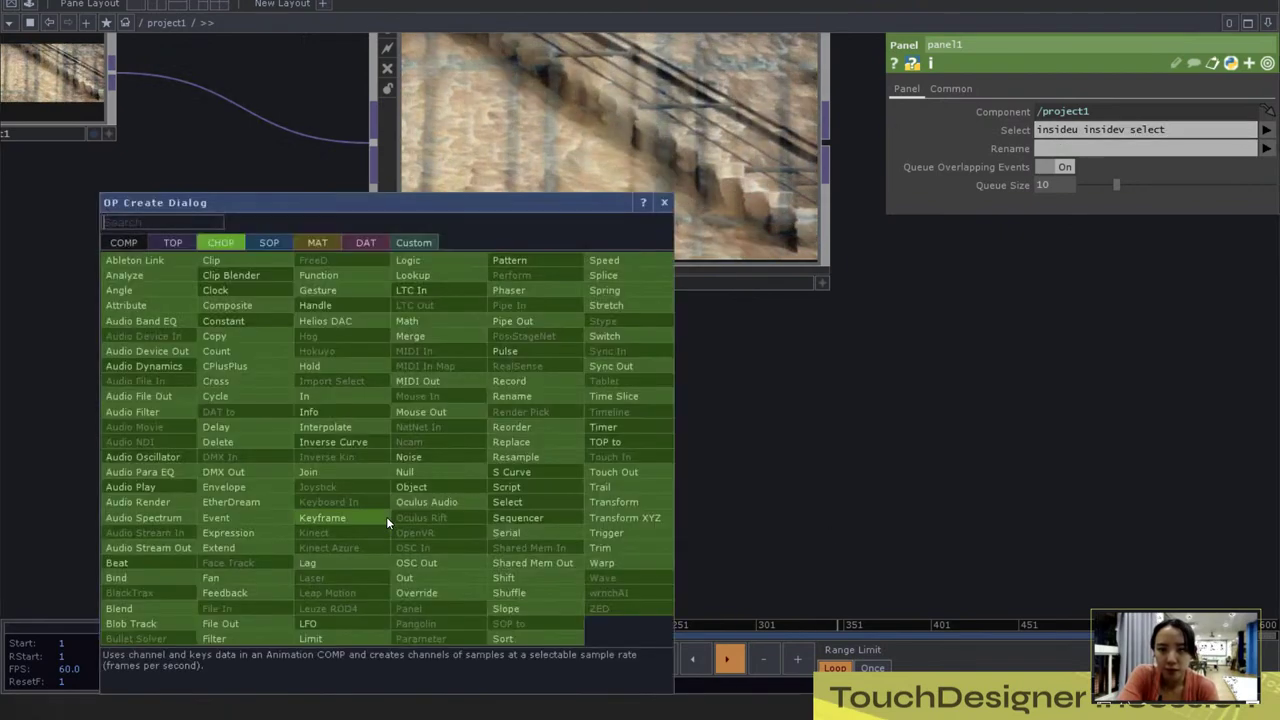
key(Escape)
click(968, 508)
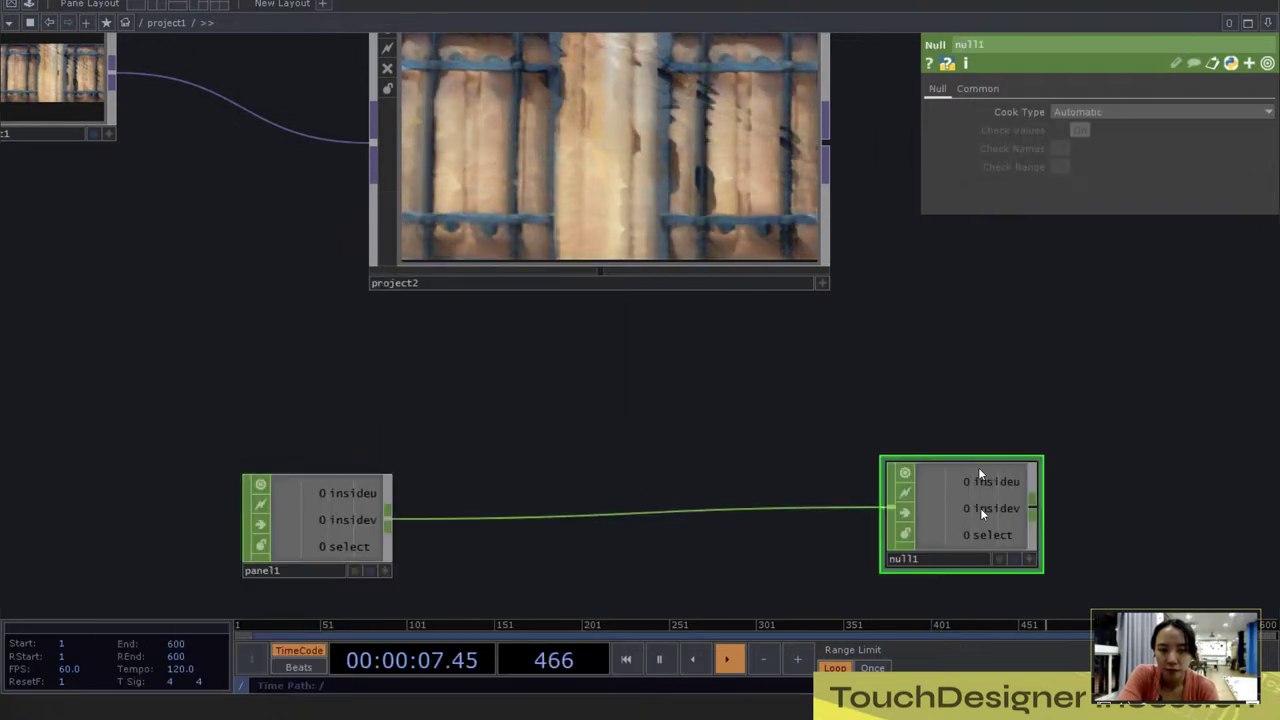
Step: Make null1's viewer active and export its insideu channel to the x value of project2's Force Pos
click(675, 178)
drag(624, 358, 354, 342)
scroll(411, 342, down, 3)
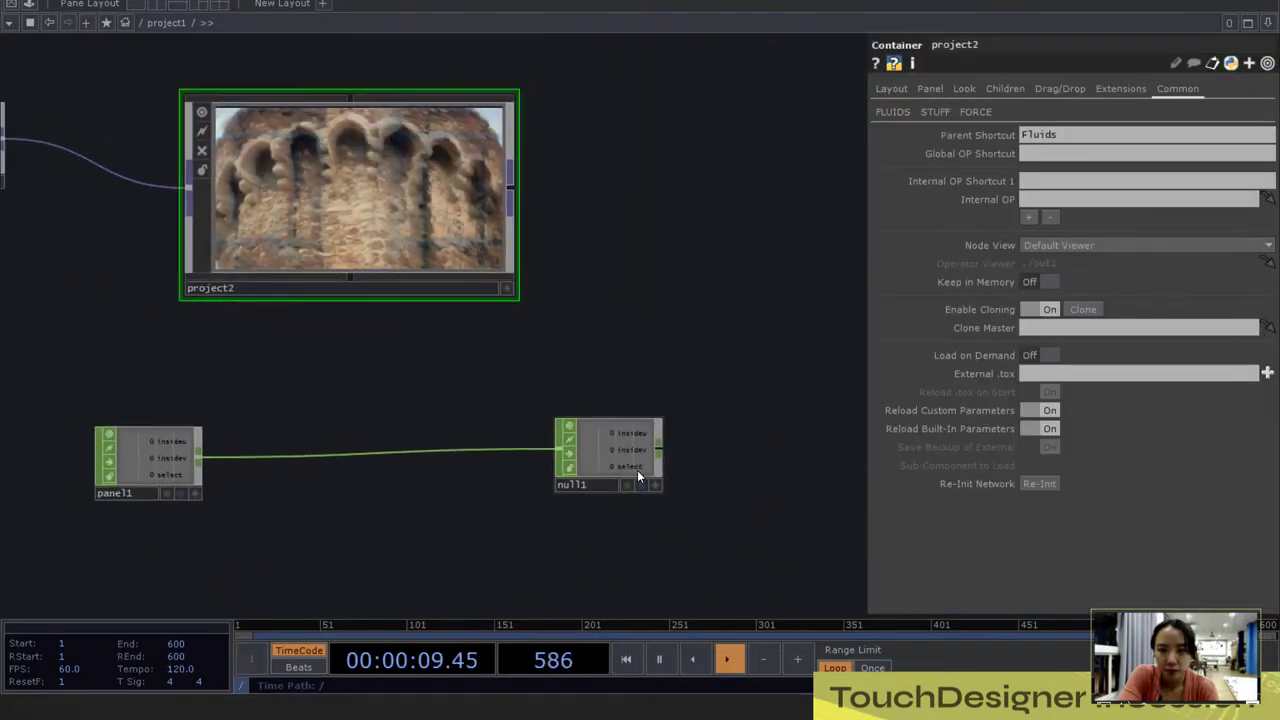
click(656, 488)
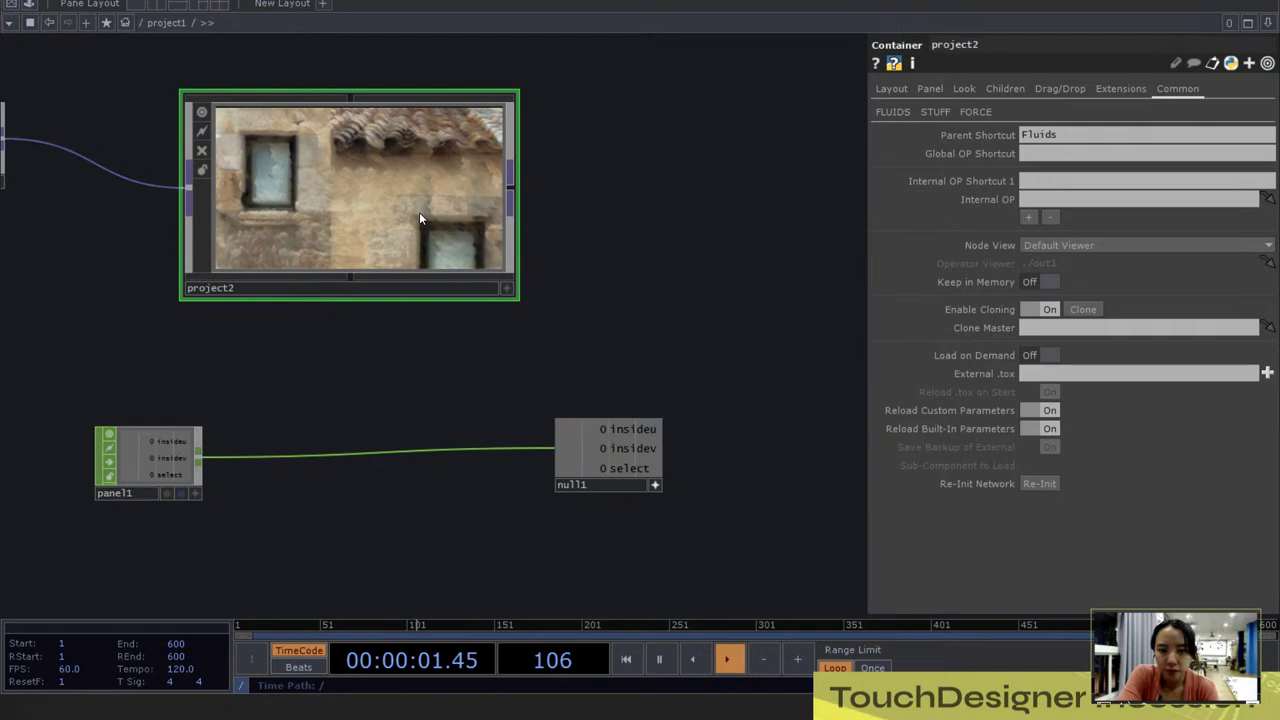
click(975, 111)
drag(1043, 152, 1052, 151)
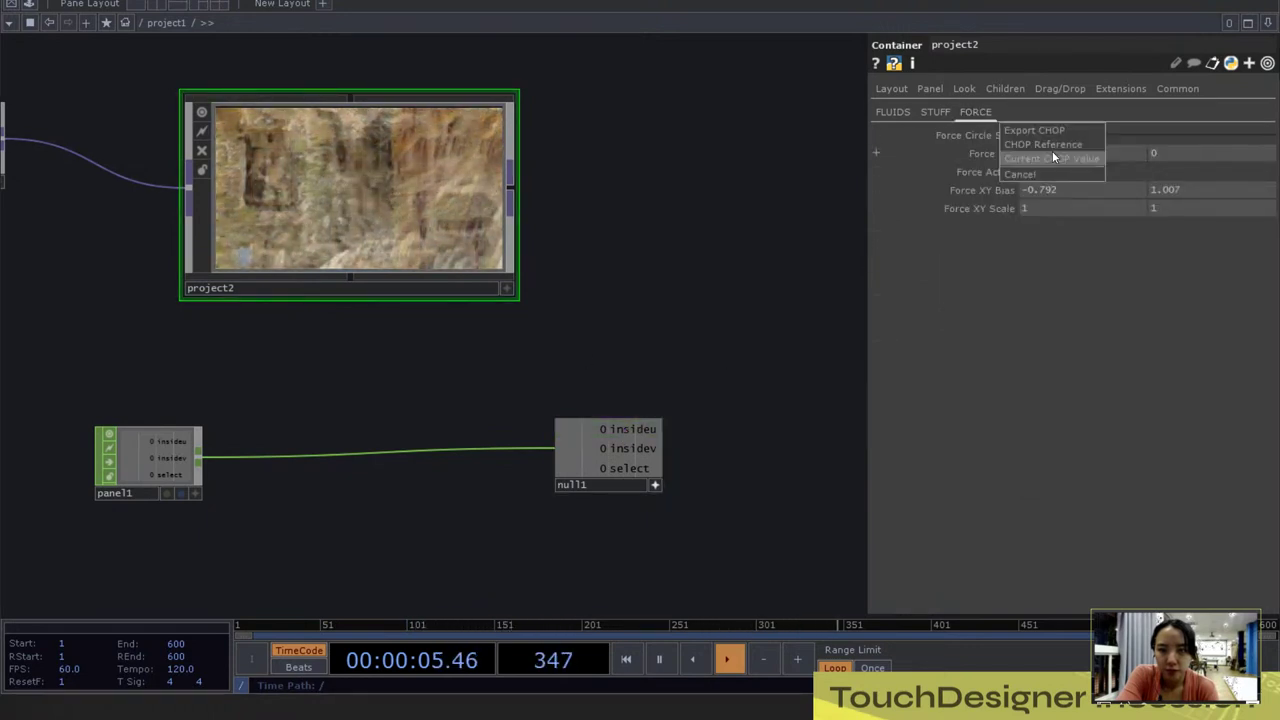
click(1048, 129)
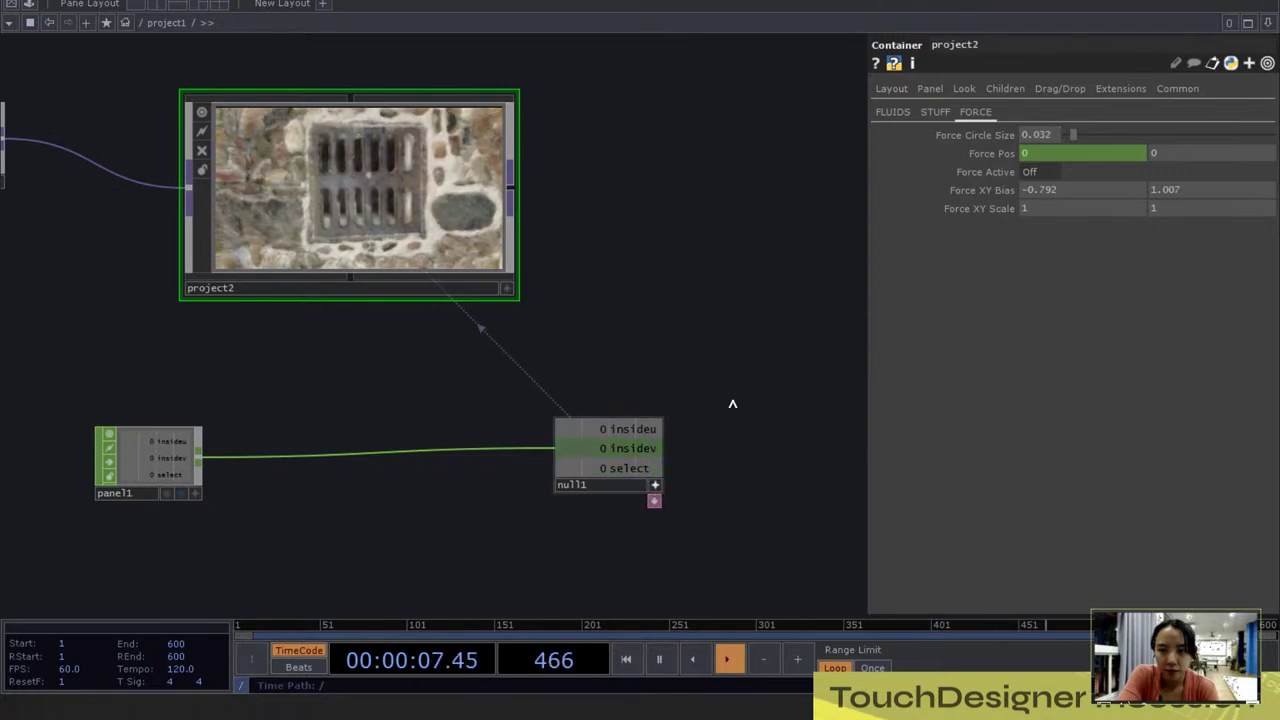
Step: Export null1's insidev channel to the y value of Force Pos and its select channel to Force Active
drag(732, 404, 1228, 155)
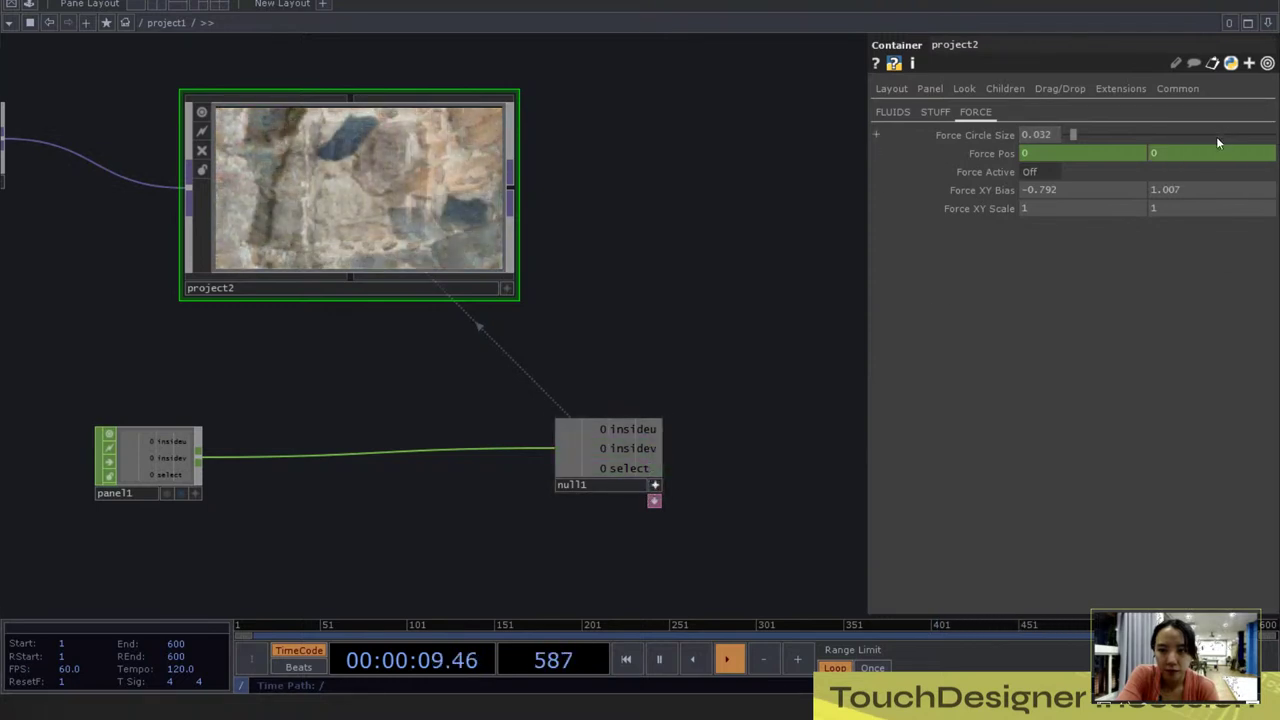
drag(617, 480, 1031, 172)
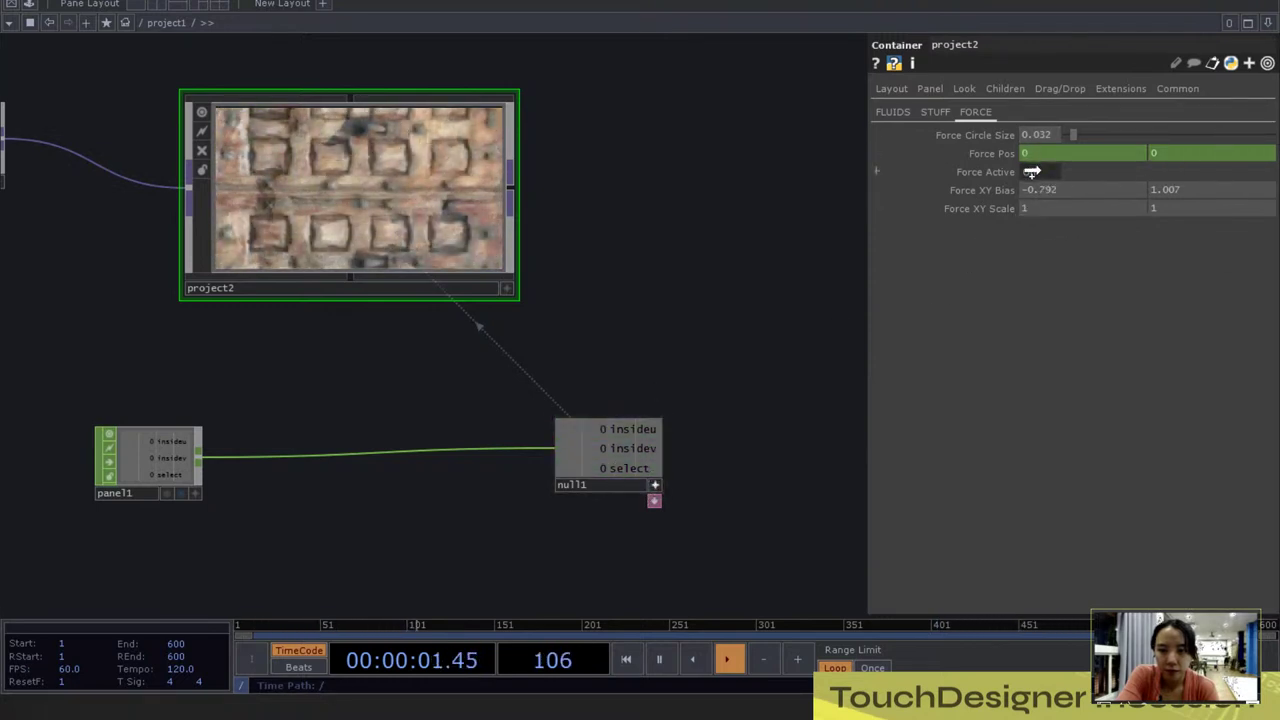
click(1040, 148)
Step: Set the Component of panel1 to project2 and test the pointer interaction over project2's viewer
drag(594, 297, 660, 306)
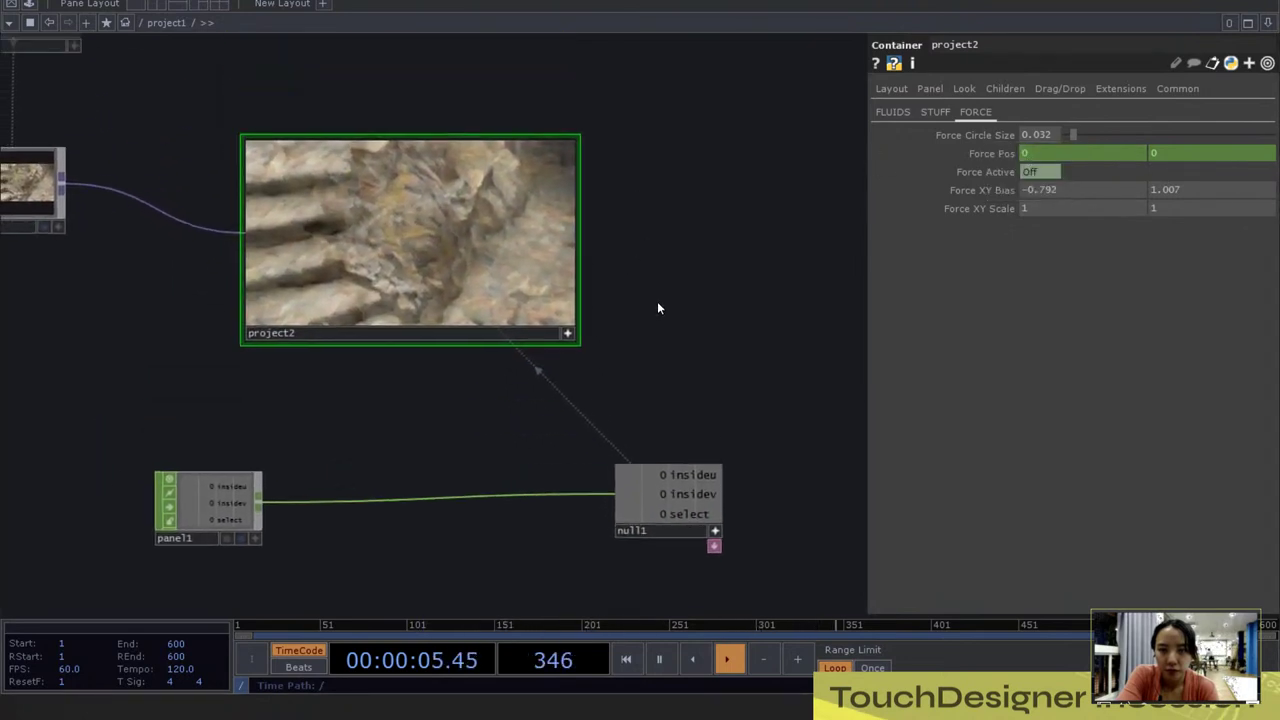
scroll(657, 305, up, 2)
scroll(657, 305, down, 3)
click(350, 458)
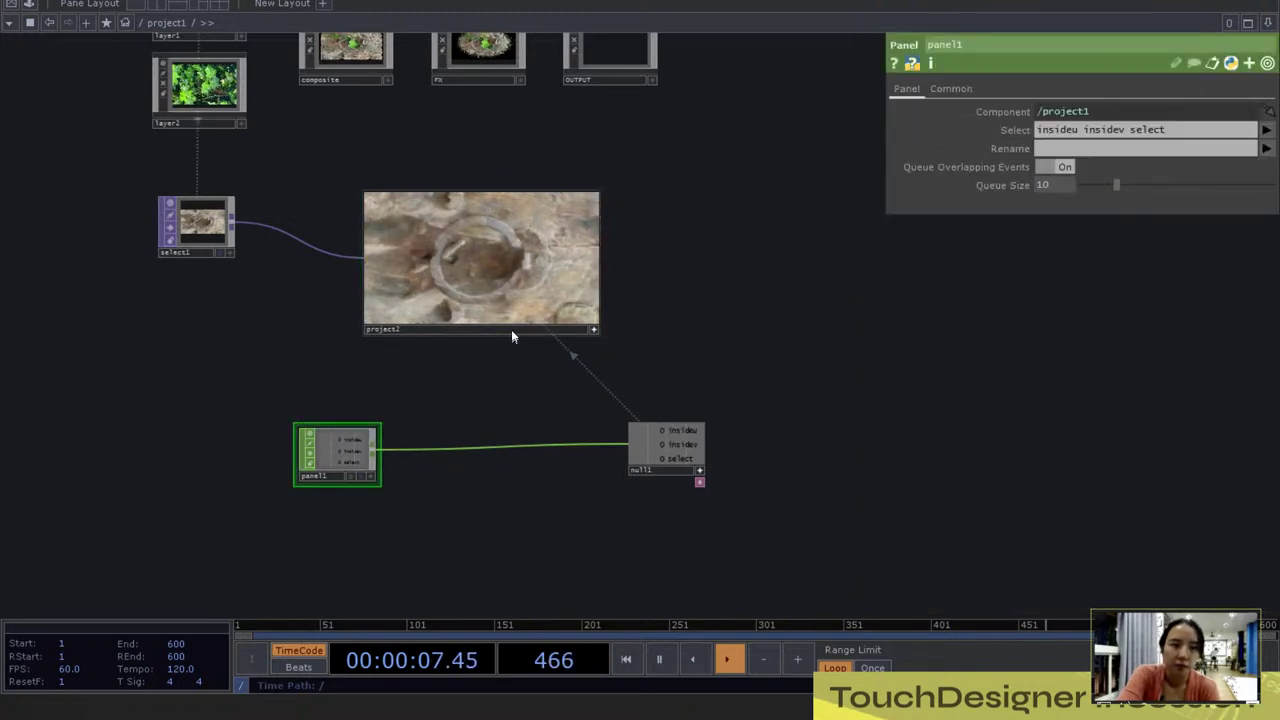
drag(511, 329, 1140, 111)
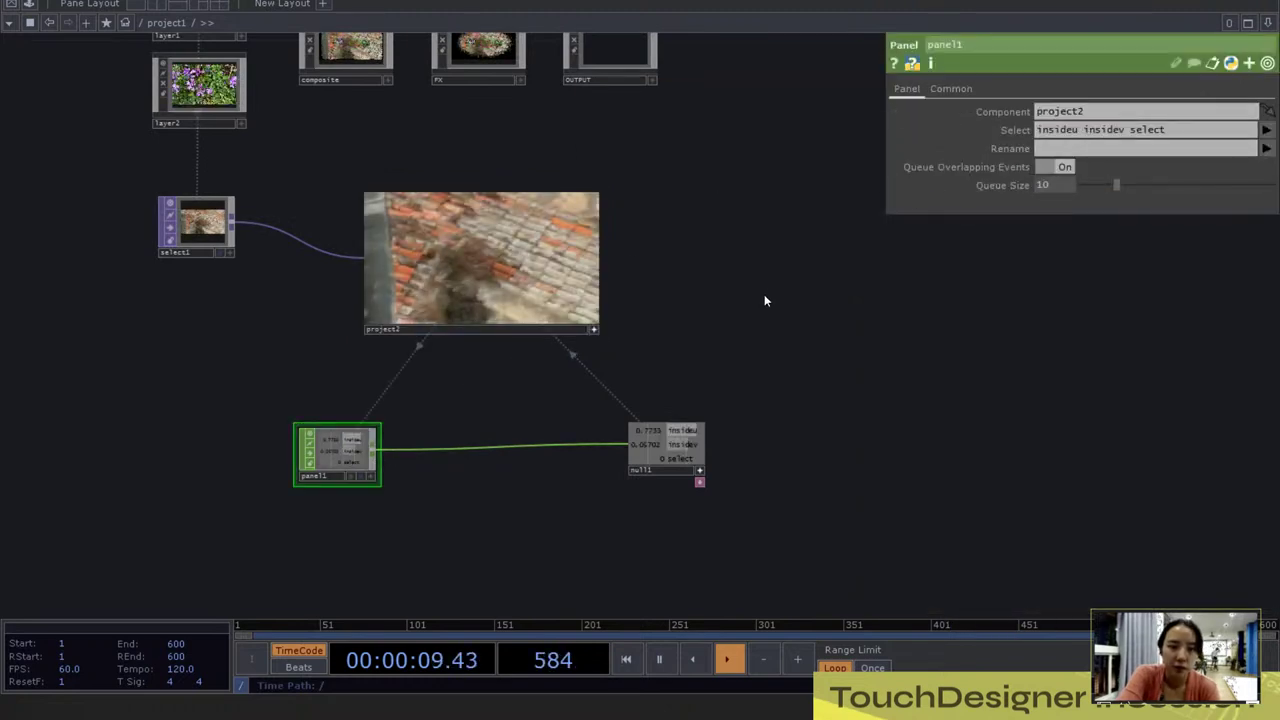
scroll(717, 295, up, 3)
drag(691, 300, 871, 343)
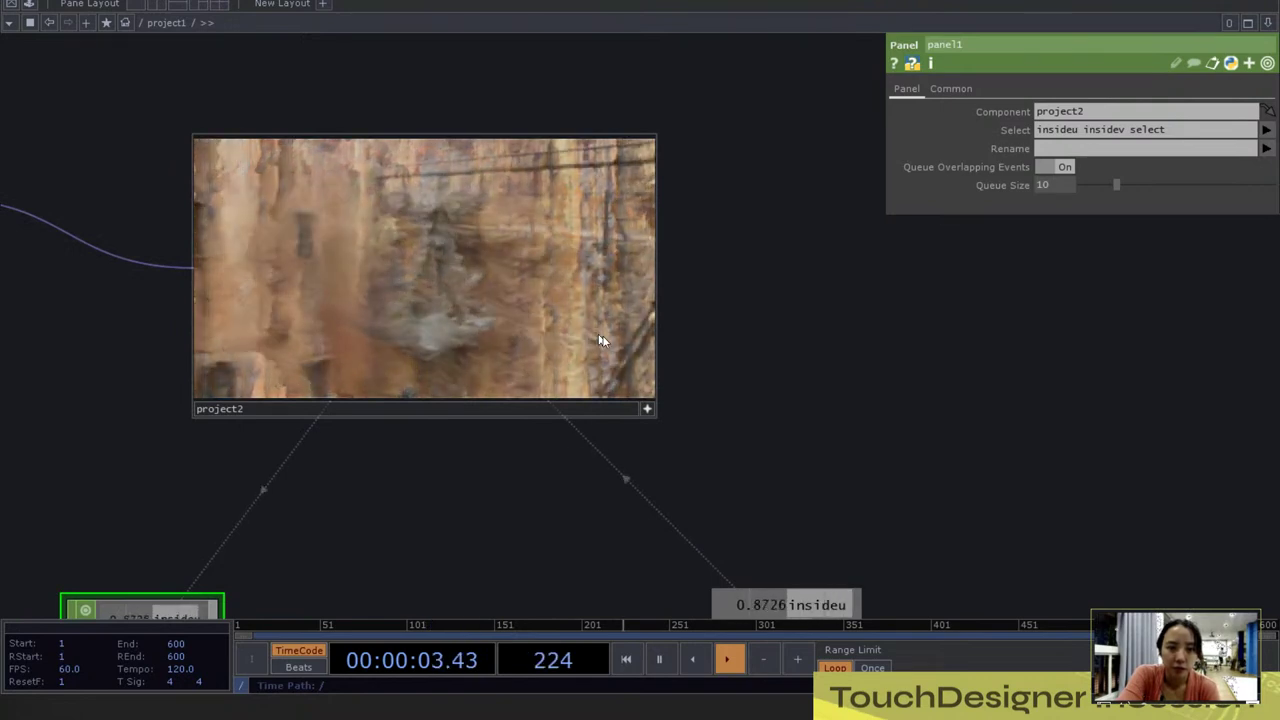
scroll(700, 314, up, 3)
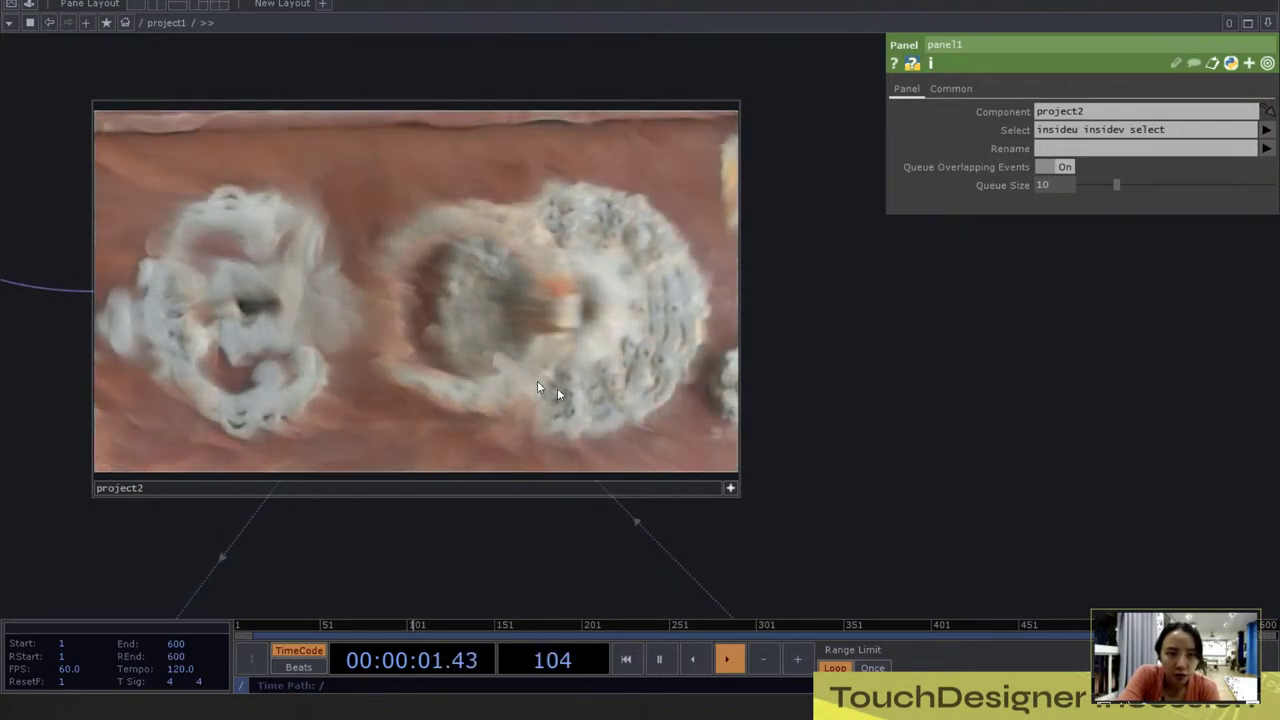
Step: Branch a Select CHOP from panel1 and set its Channel Names to insideu insidev
scroll(850, 310, down, 2)
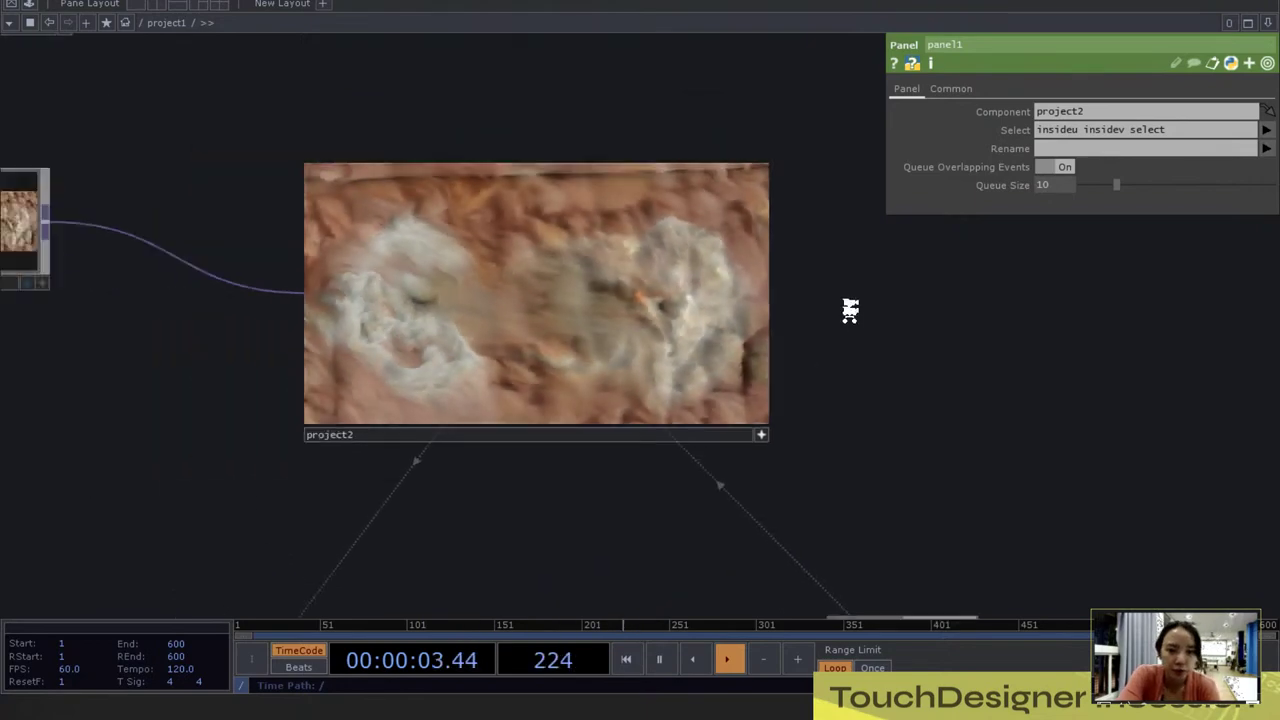
scroll(850, 310, down, 2)
scroll(523, 431, up, 3)
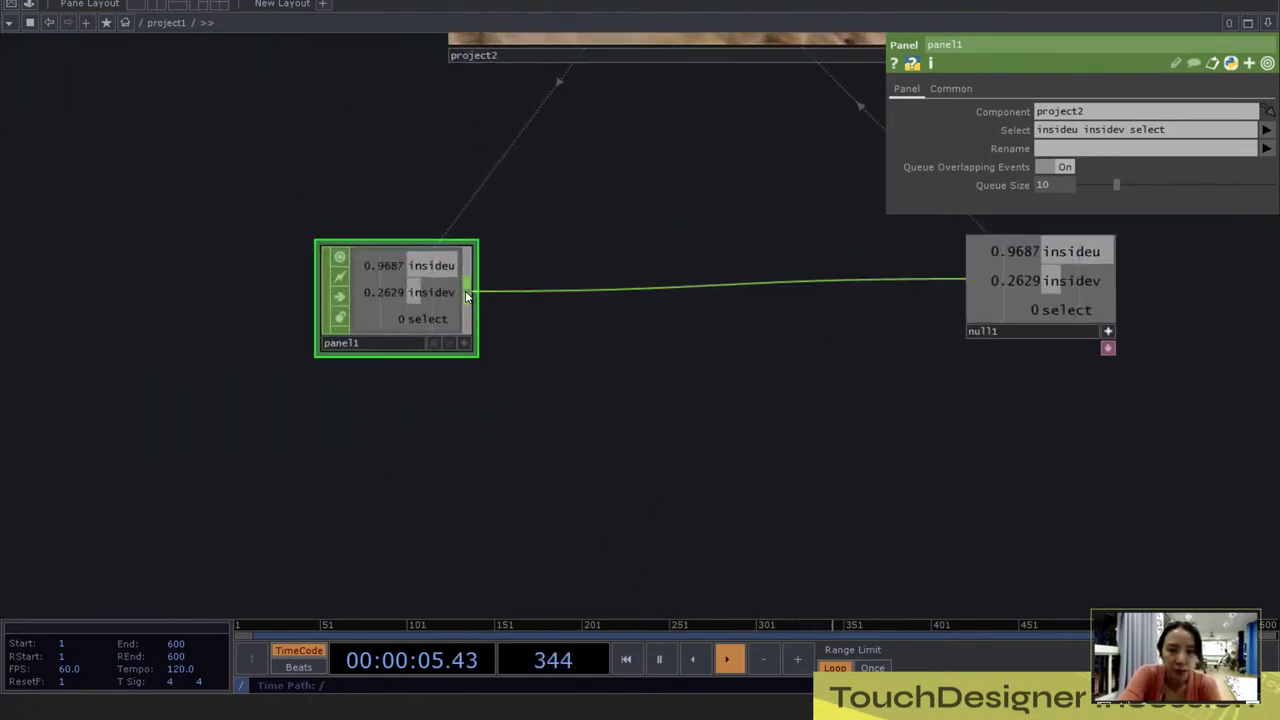
right_click(465, 292)
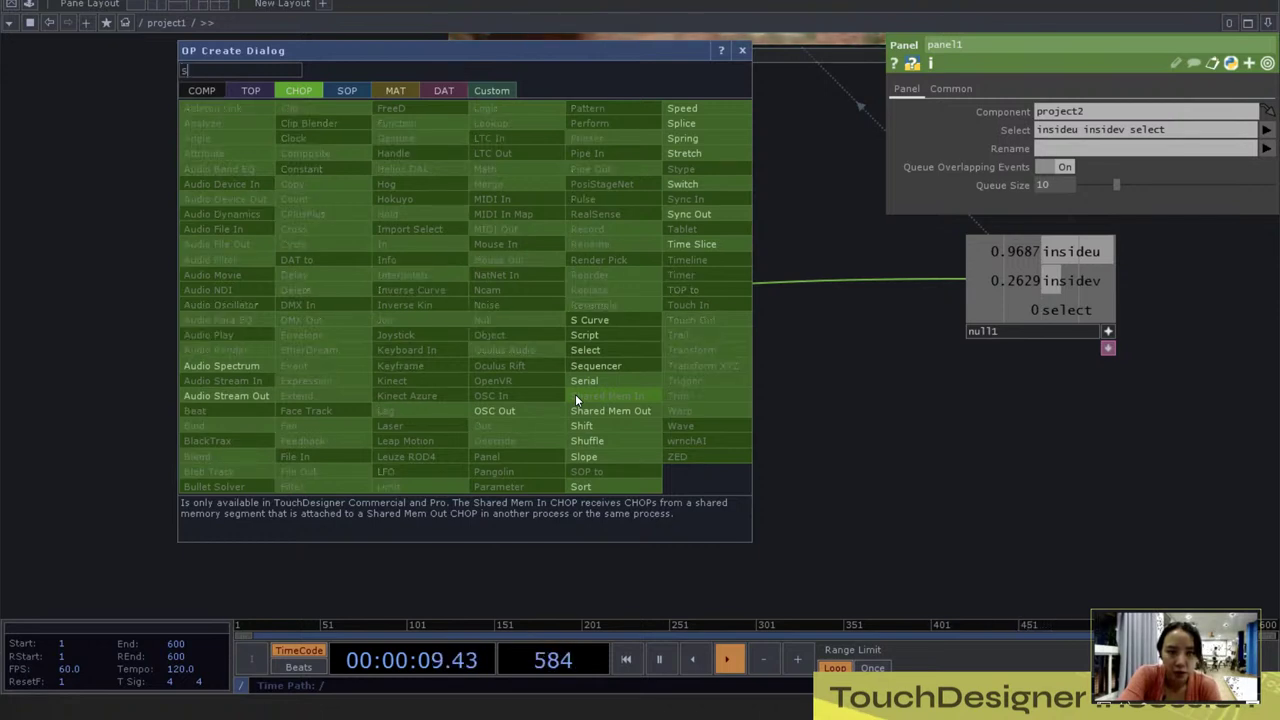
click(629, 348)
click(629, 348)
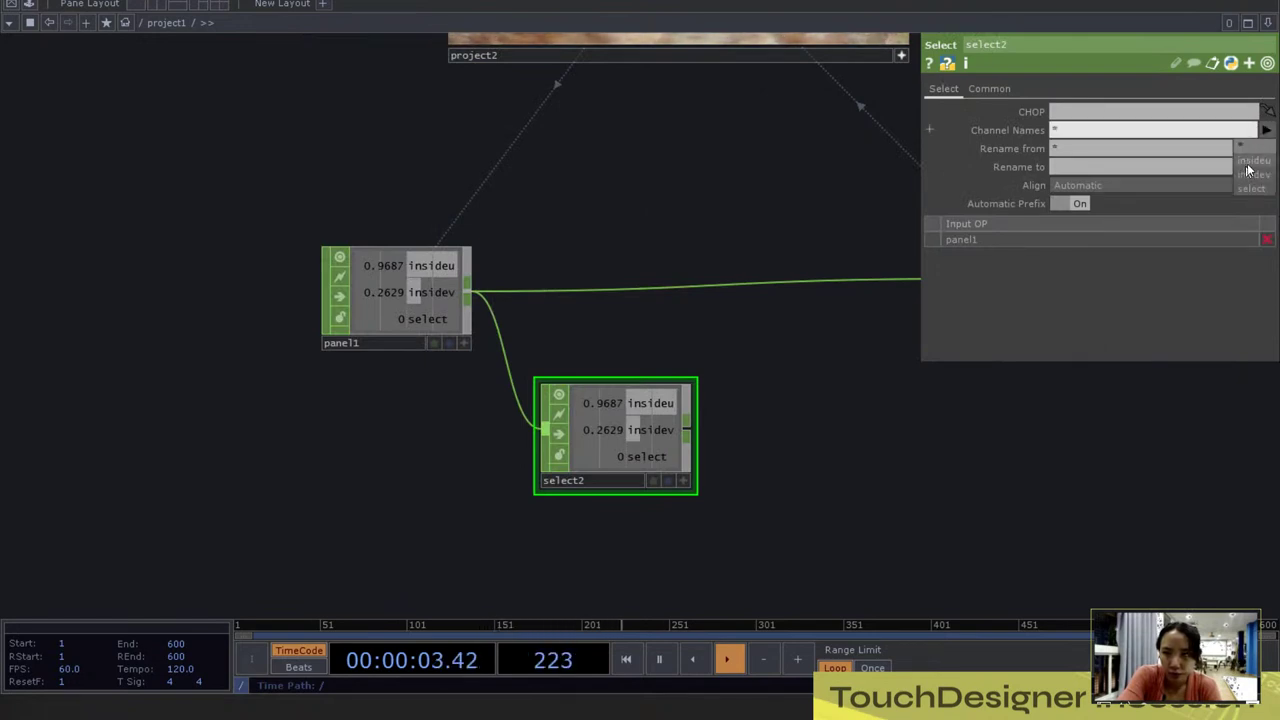
click(1247, 166)
click(1255, 174)
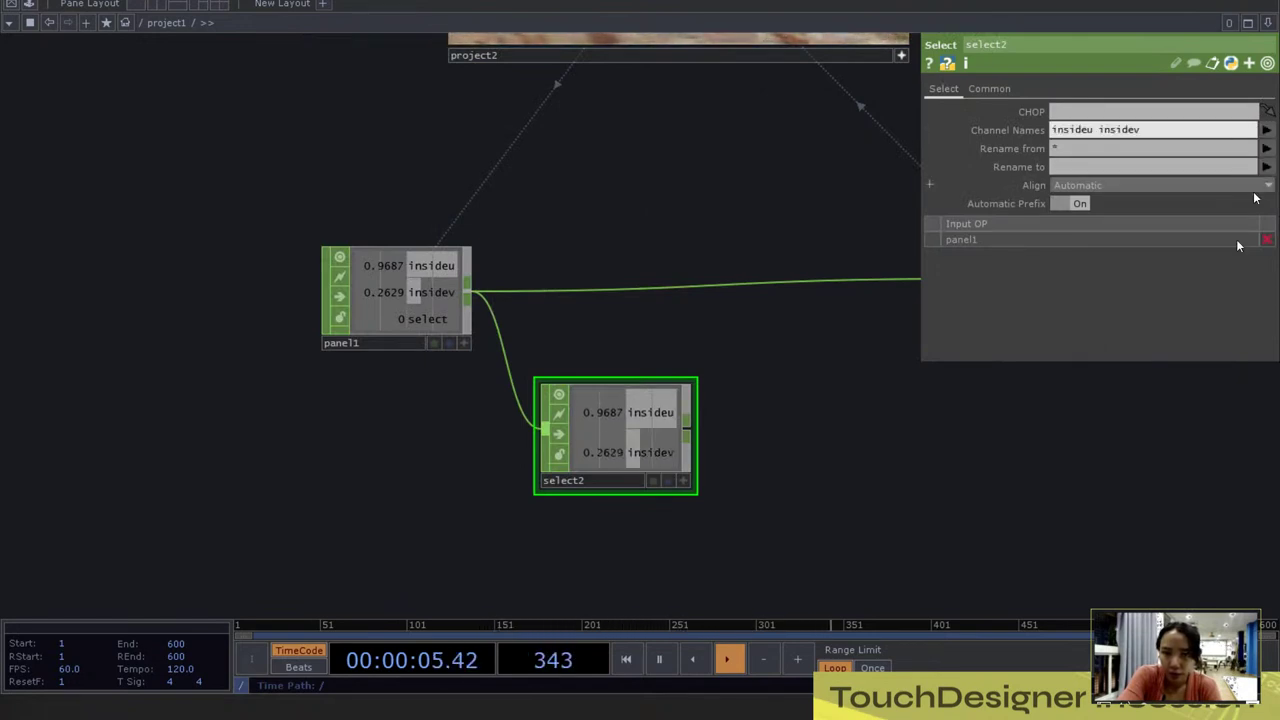
Step: Add a Slope CHOP connected to the output of select2
drag(768, 424, 362, 441)
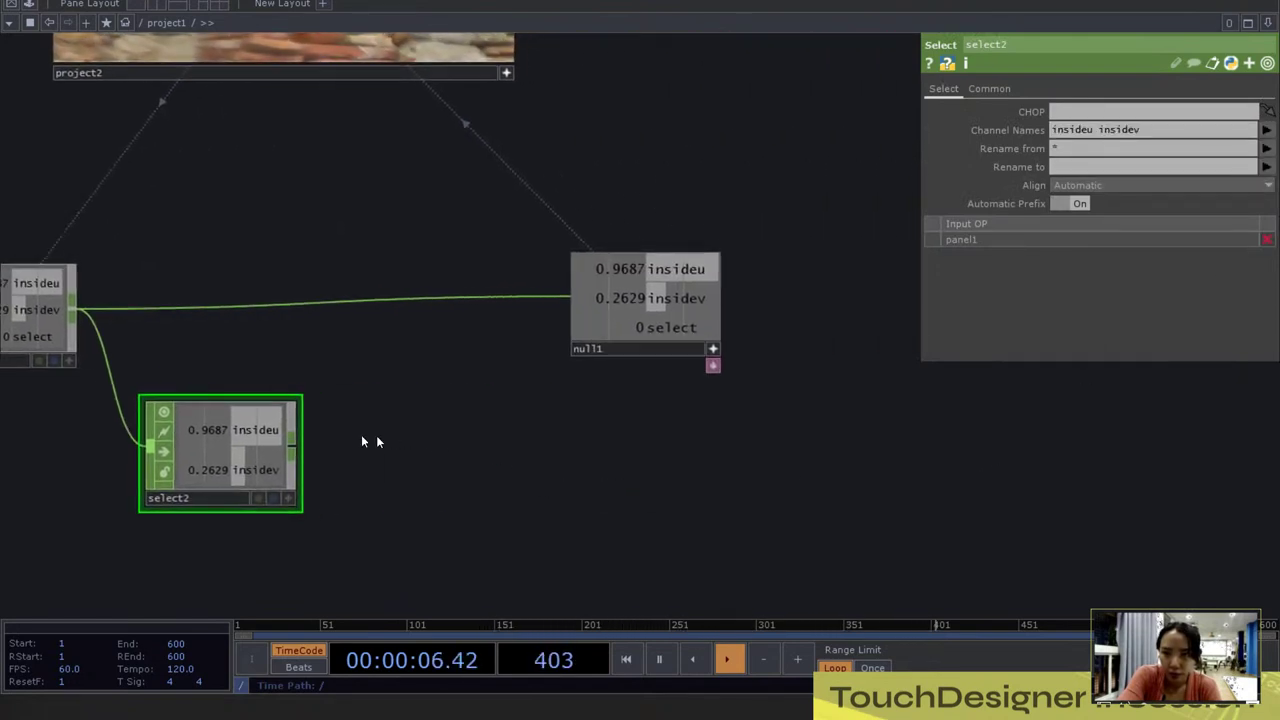
click(293, 455)
text(slop)
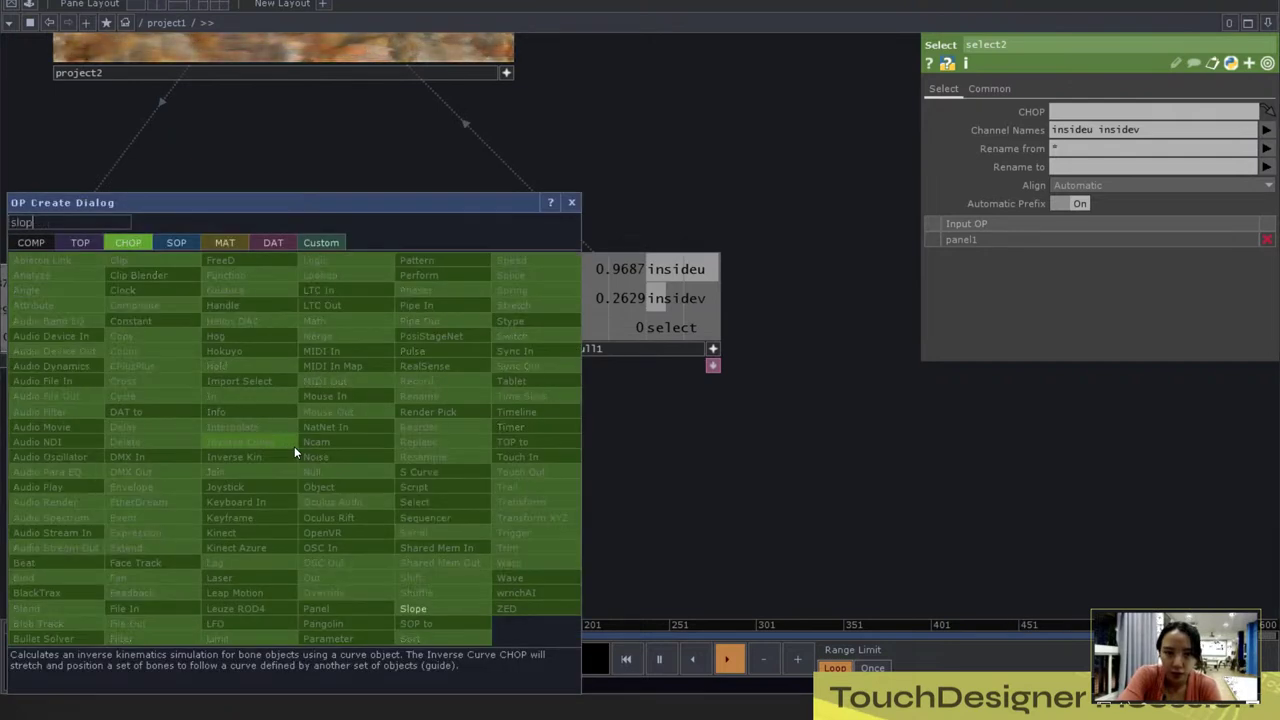
click(457, 606)
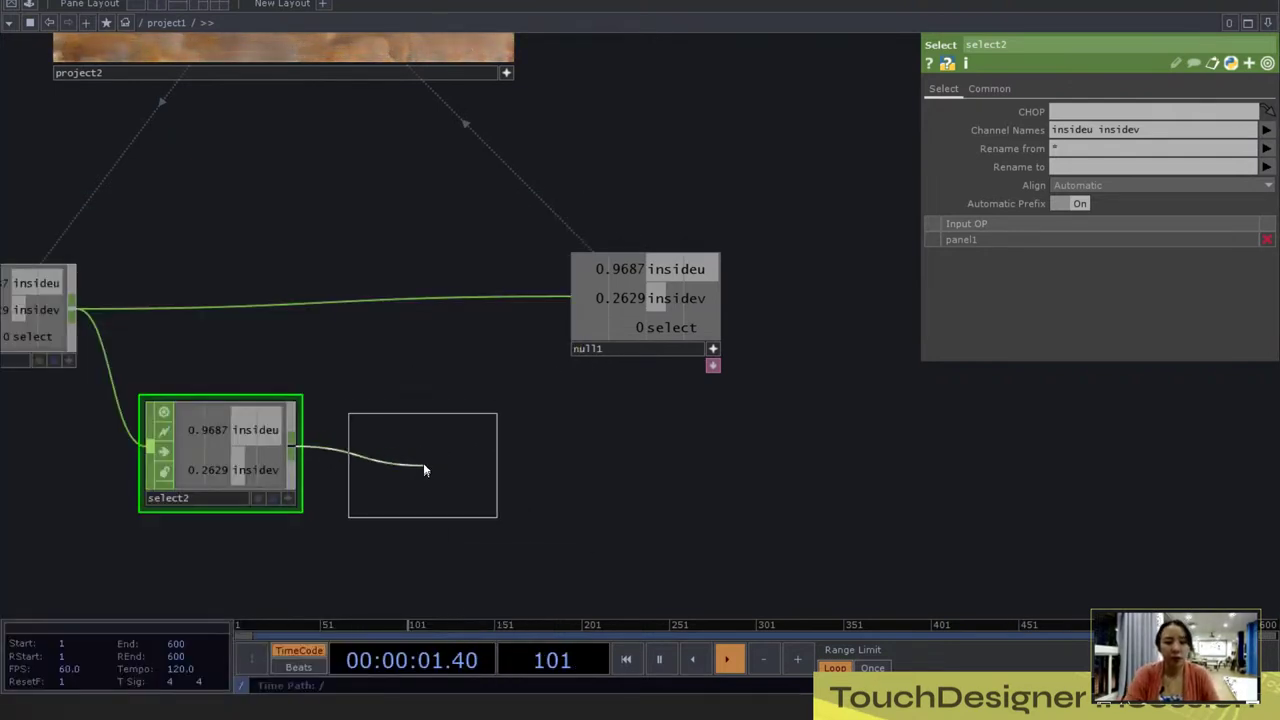
click(420, 462)
Step: Space out null1 and align slope1 with select2, and insert a Merge CHOP on the wire between panel1 and null1
drag(656, 350, 798, 373)
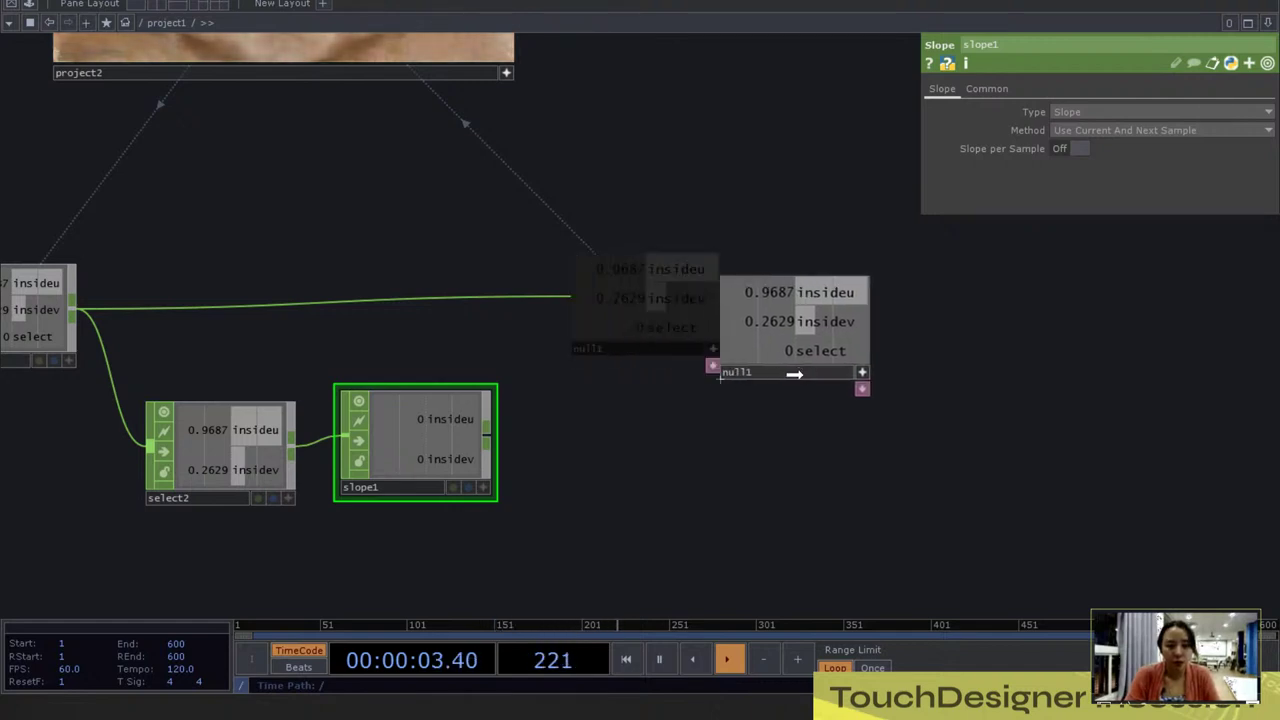
drag(770, 431, 734, 343)
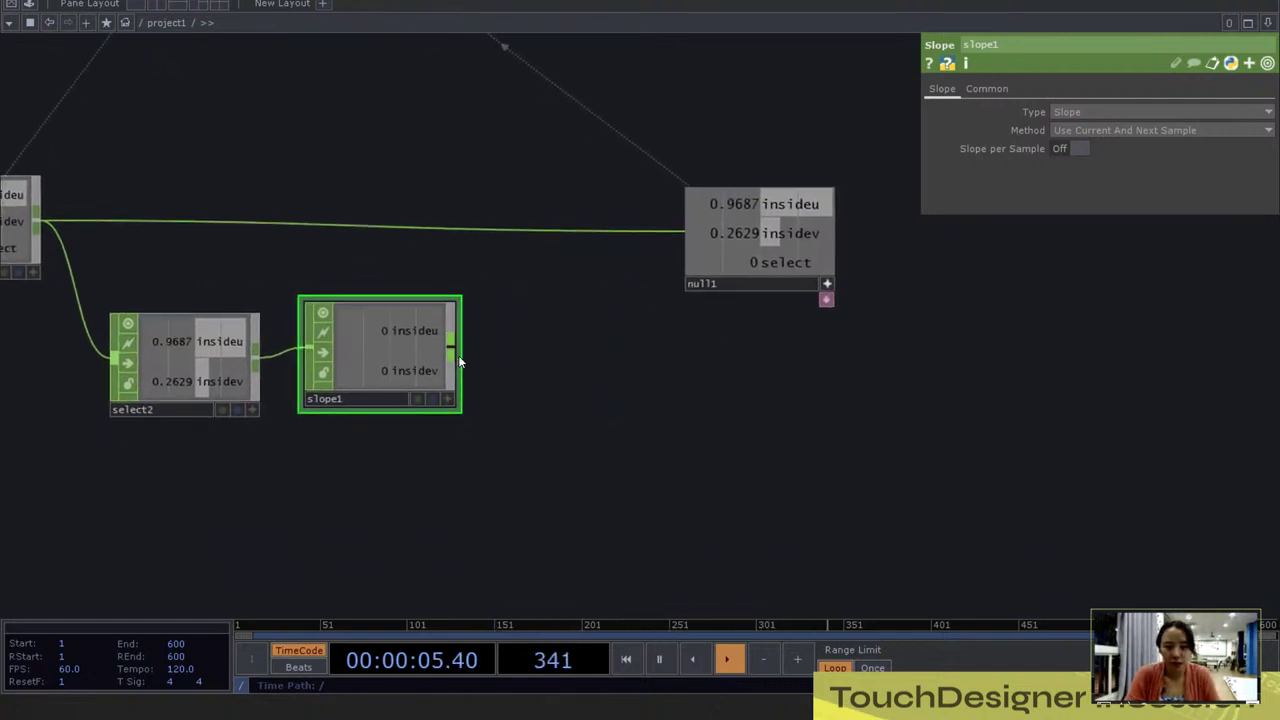
drag(384, 357, 384, 368)
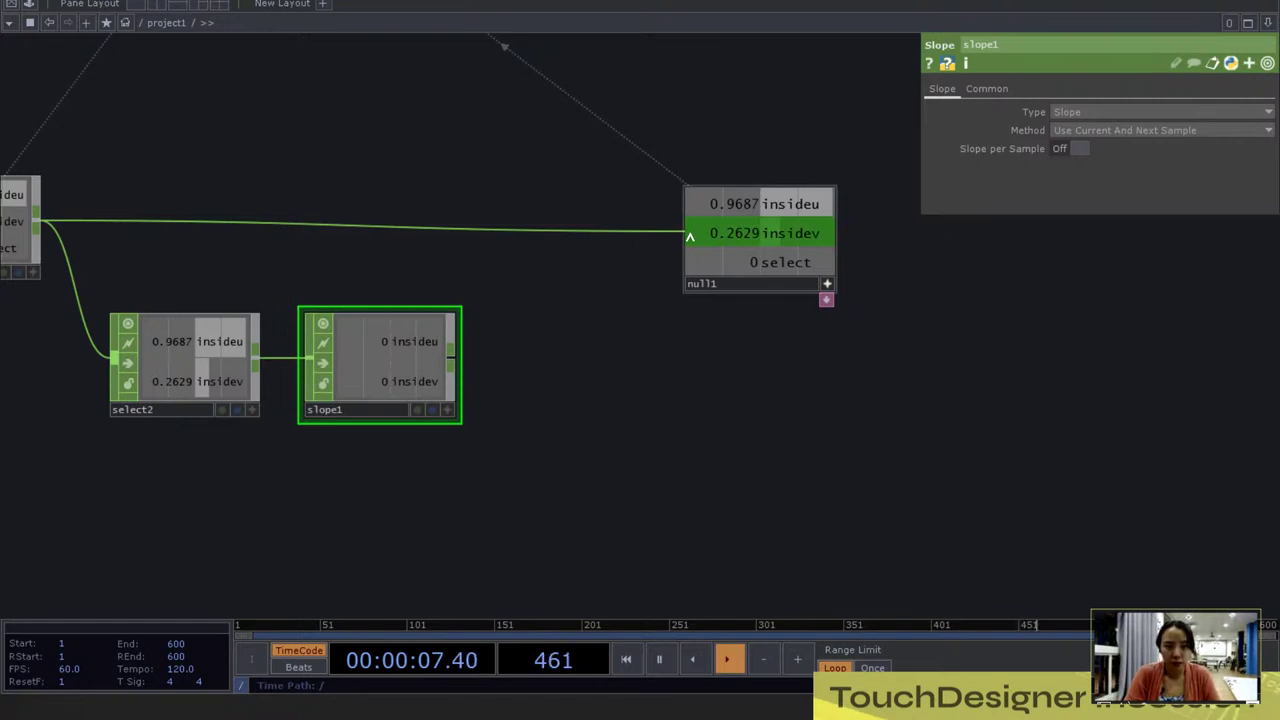
click(678, 237)
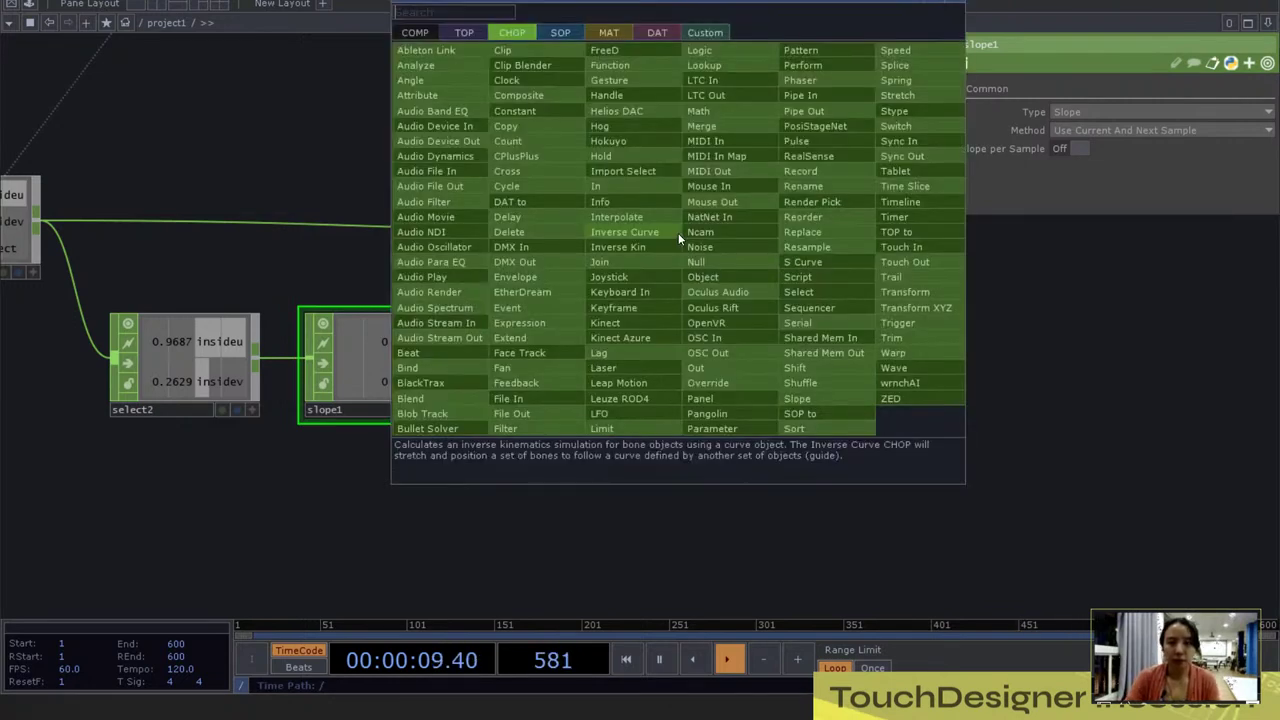
text(m)
click(703, 126)
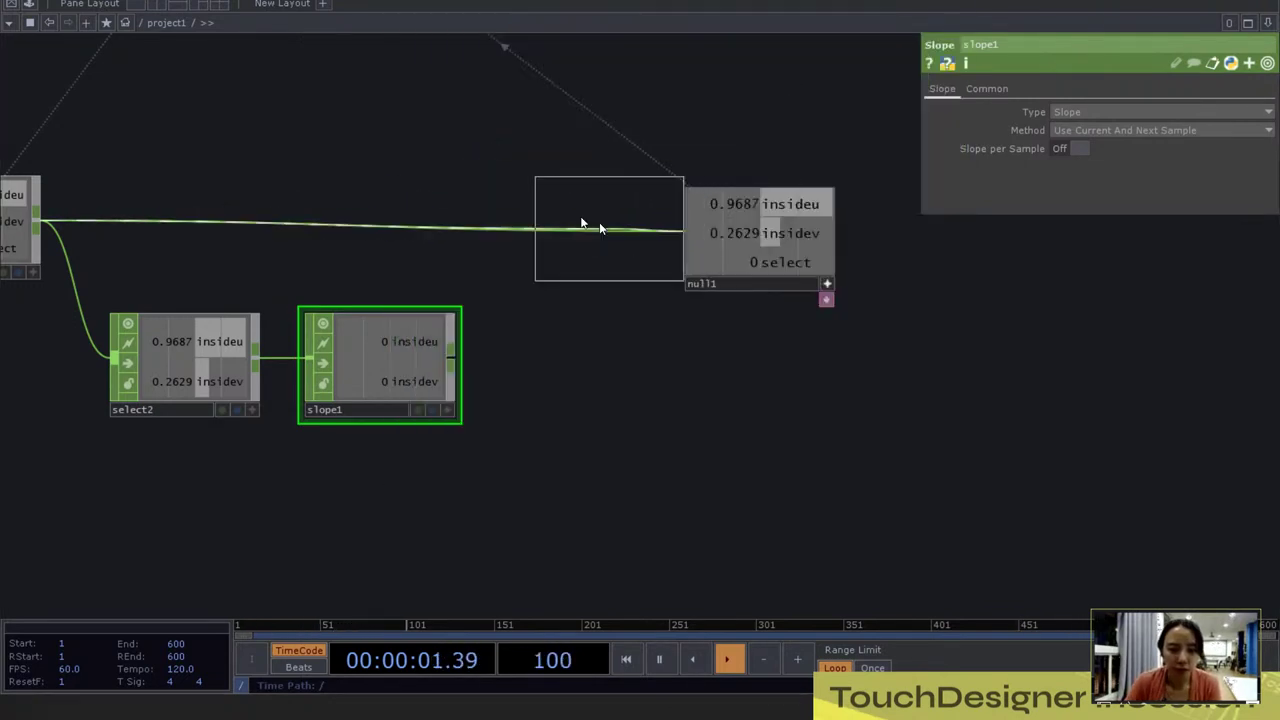
click(552, 215)
Step: Set select2's Rename to names to velu velv, and connect slope1 into merge1
click(217, 360)
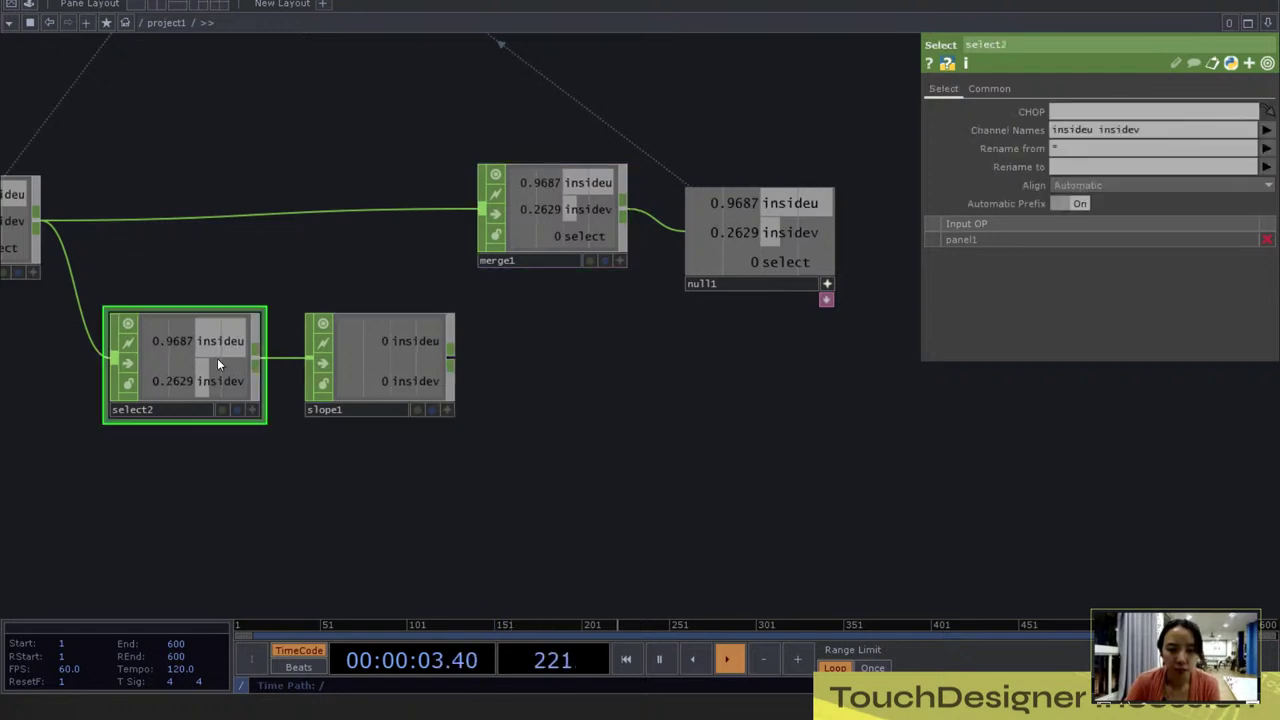
click(1079, 167)
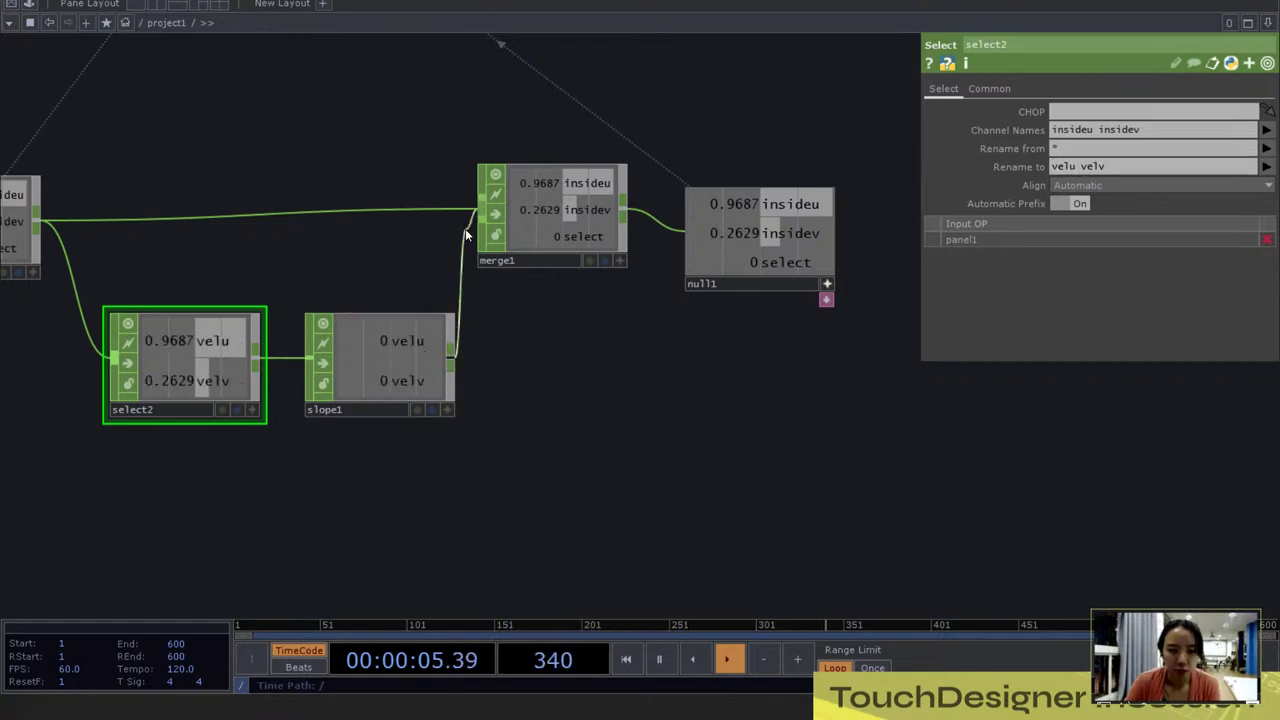
Step: Export null1's velu and velv channels to the X and Y values of project2's Force XY Bias
scroll(514, 449, down, 5)
click(414, 151)
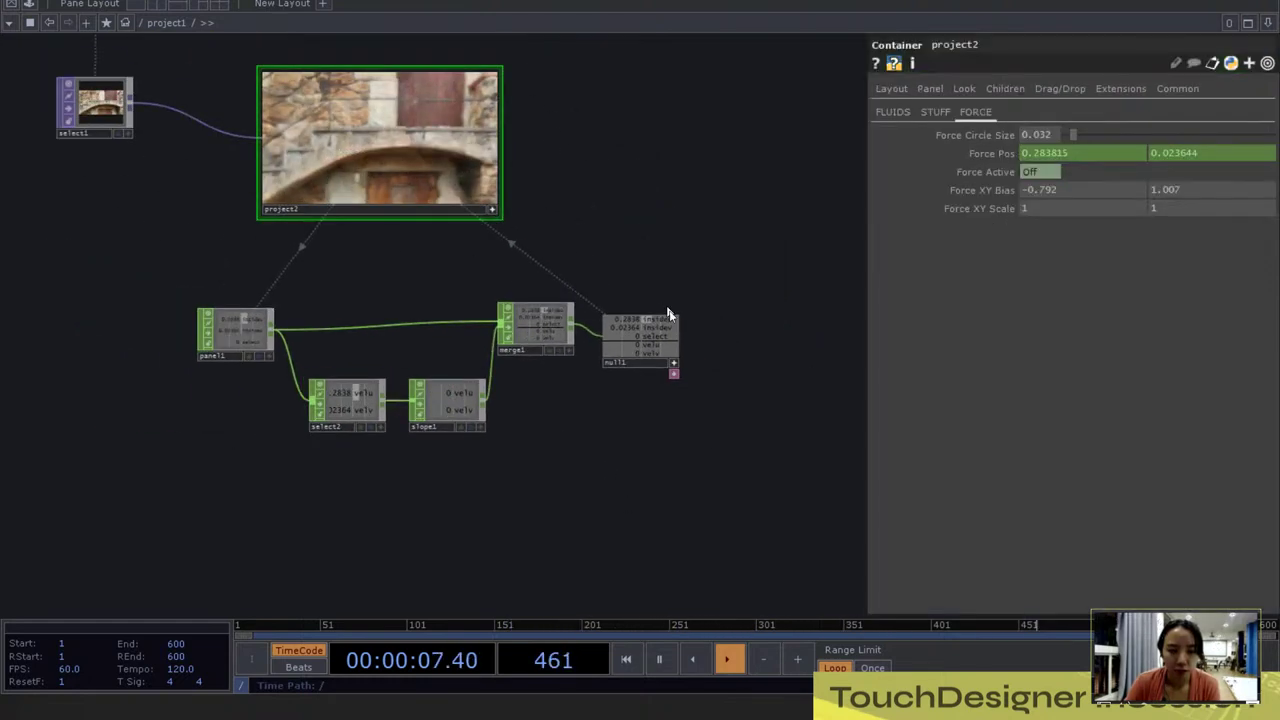
scroll(697, 314, up, 5)
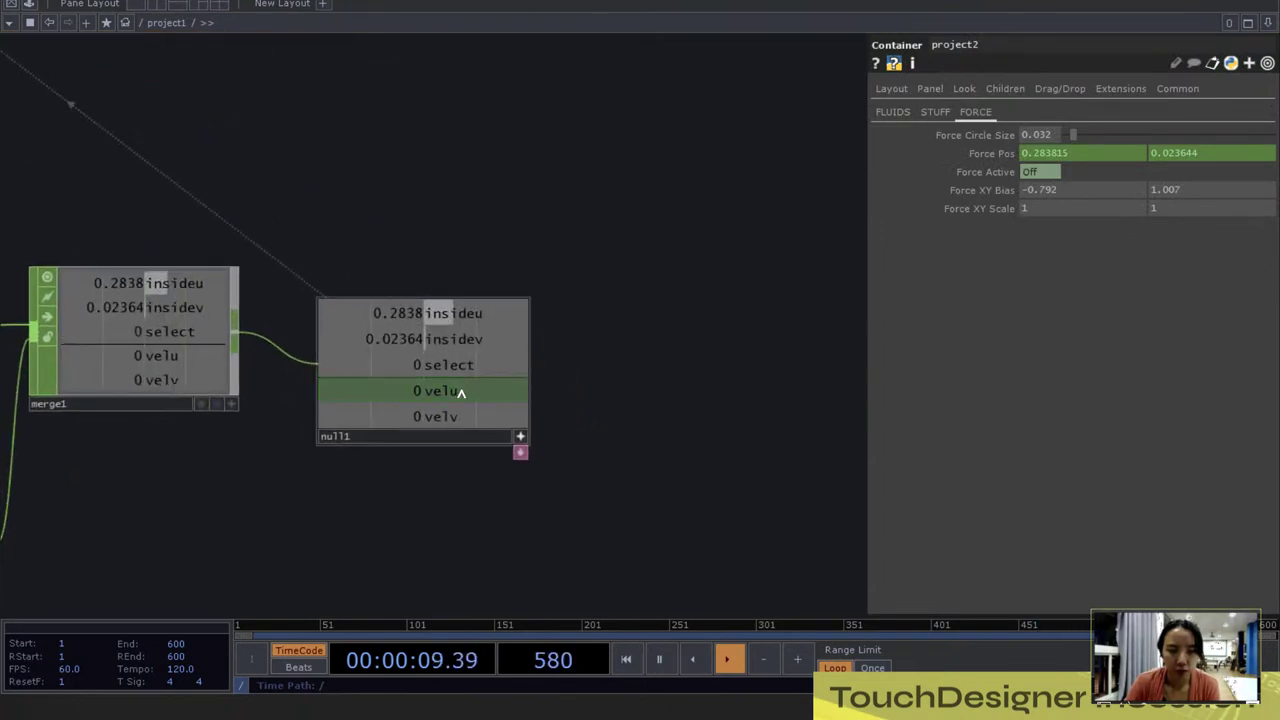
drag(1068, 191, 1076, 190)
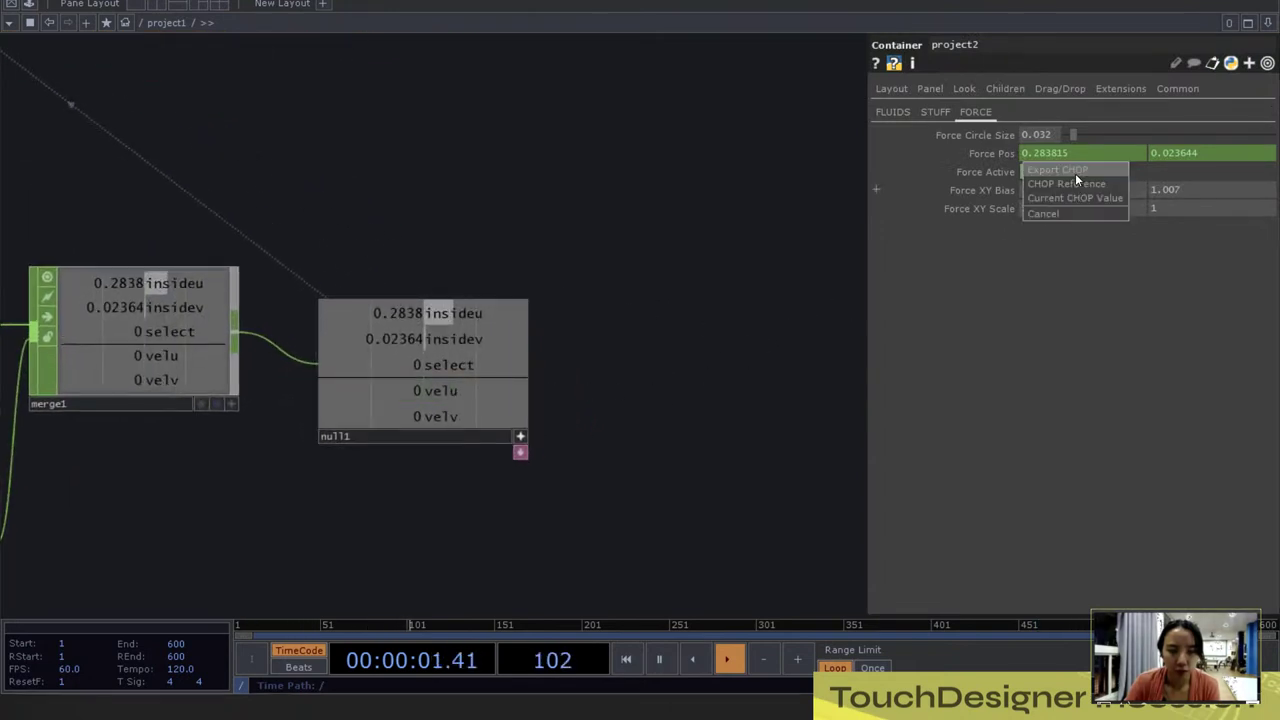
click(1075, 171)
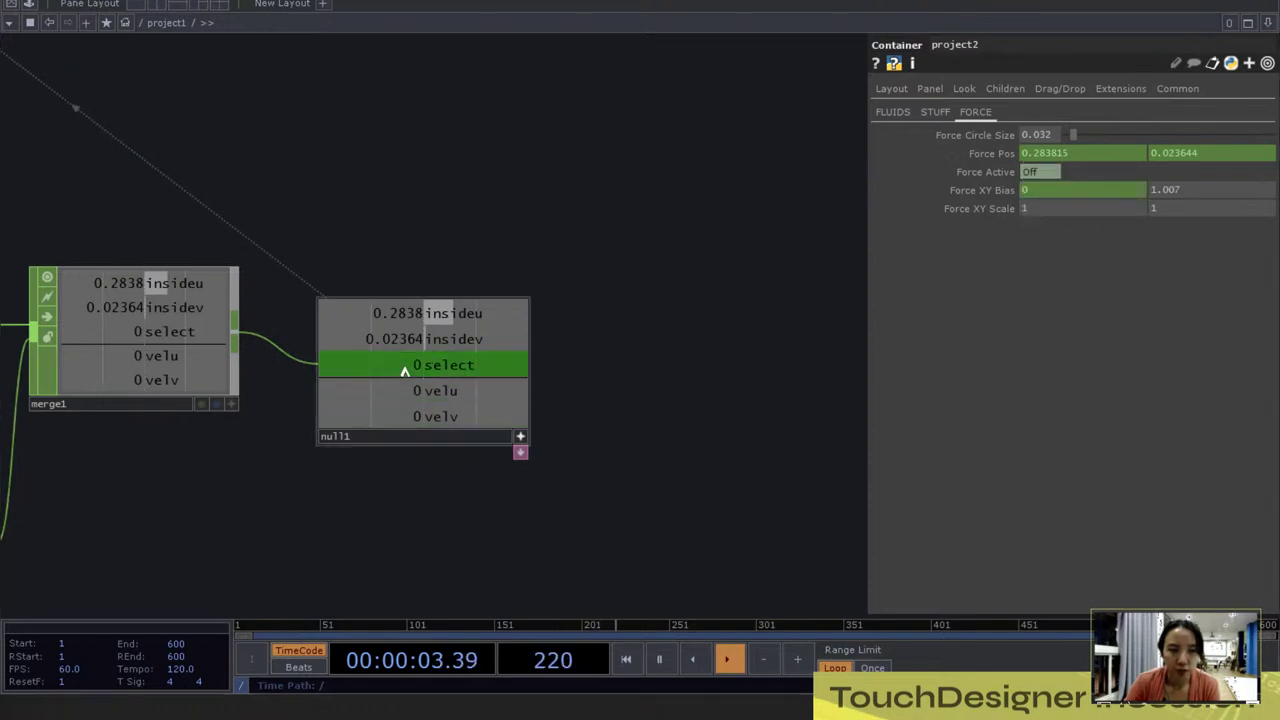
drag(623, 375, 1209, 200)
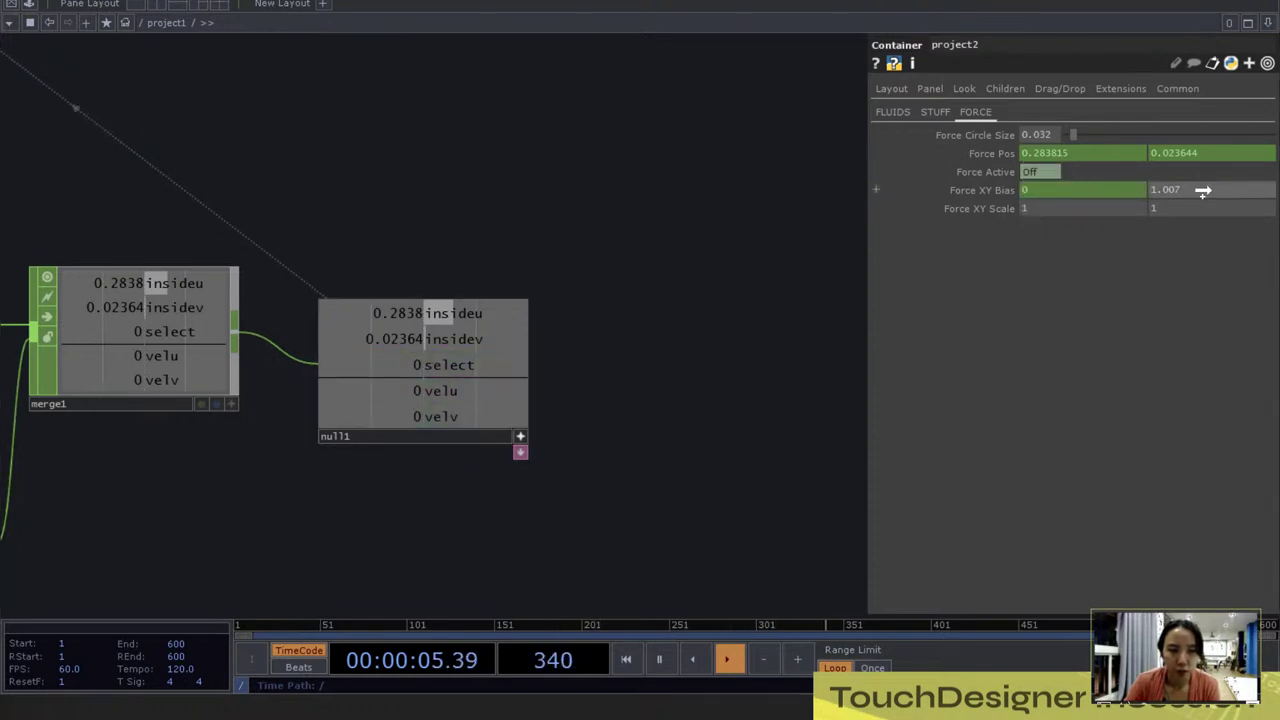
click(1204, 166)
Step: Stroke across project2's live viewer to test the velocity-driven fluid force
scroll(668, 462, down, 5)
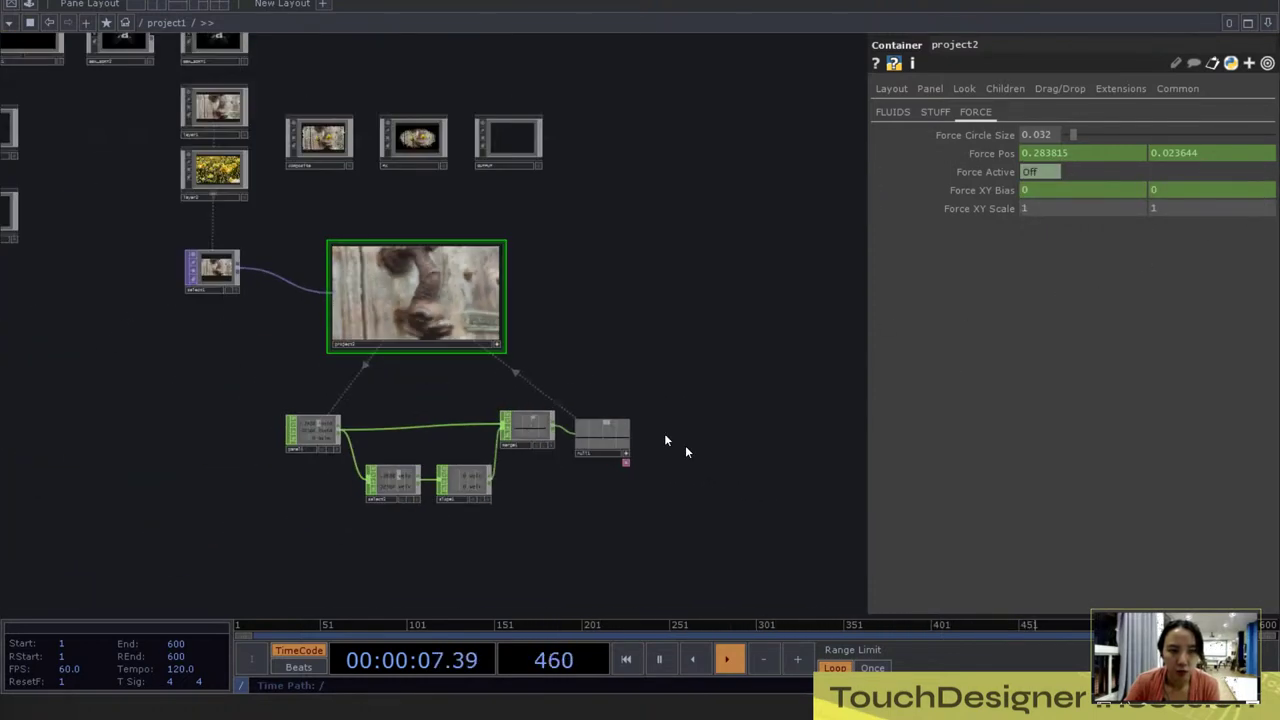
middle_drag(552, 240, 536, 328)
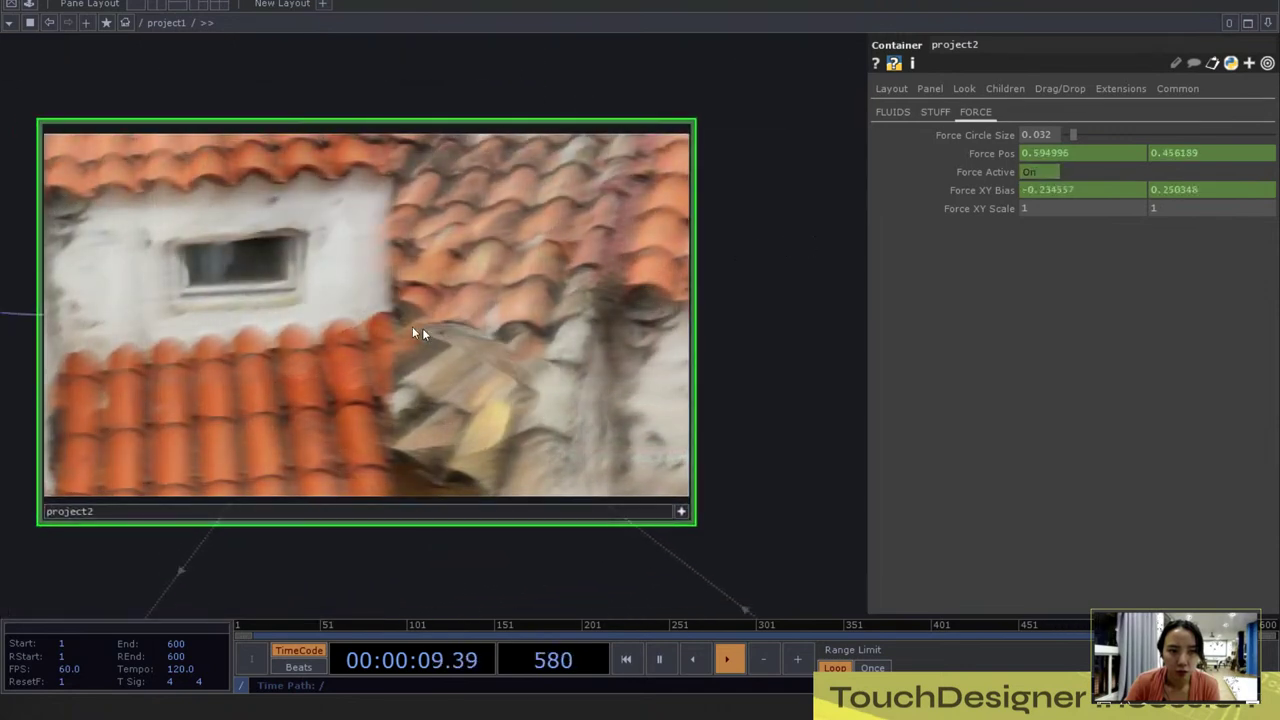
mouse_move(207, 347)
mouse_down()
mouse_move(192, 362)
mouse_move(198, 428)
mouse_move(474, 318)
mouse_move(566, 246)
mouse_move(280, 205)
mouse_move(109, 217)
mouse_move(238, 302)
mouse_move(583, 398)
mouse_move(597, 317)
mouse_move(380, 386)
mouse_move(268, 386)
mouse_move(639, 257)
mouse_move(114, 262)
mouse_up()
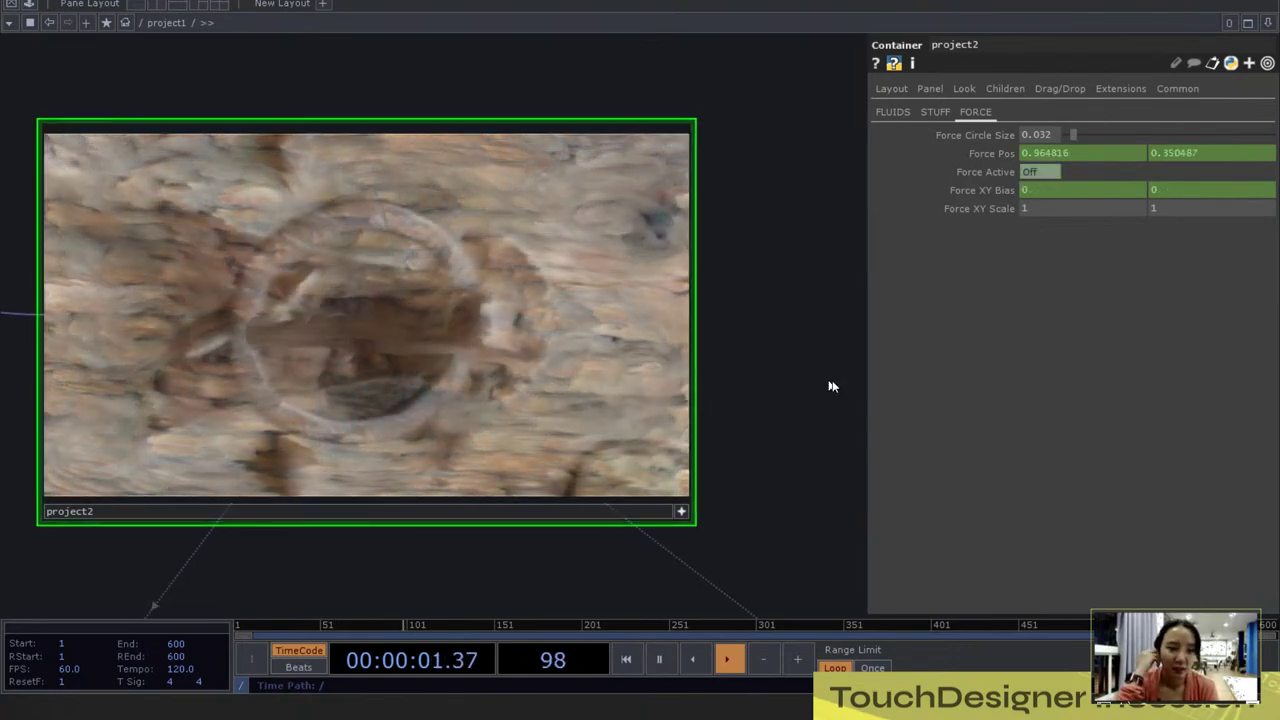
Step: Space out merge1, null1 and panel1 around the select2 and slope1 branch below project2
scroll(571, 220, down, 5)
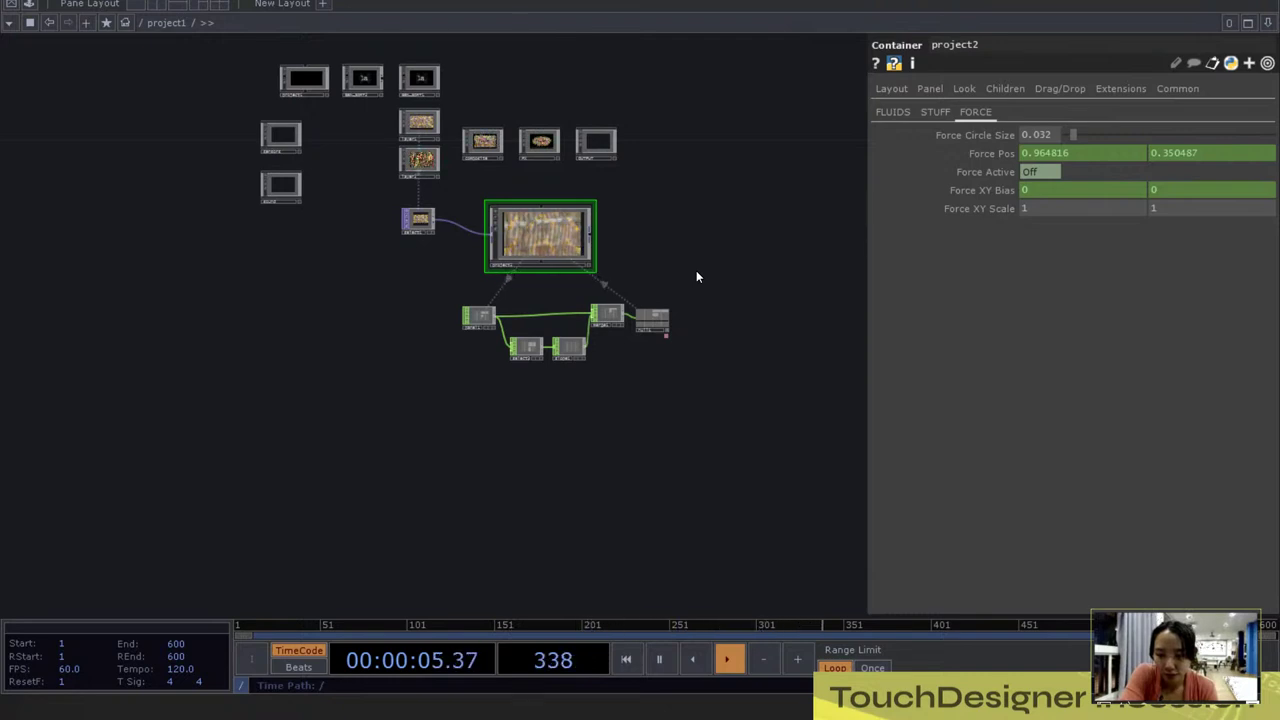
scroll(710, 205, up, 5)
drag(674, 251, 786, 354)
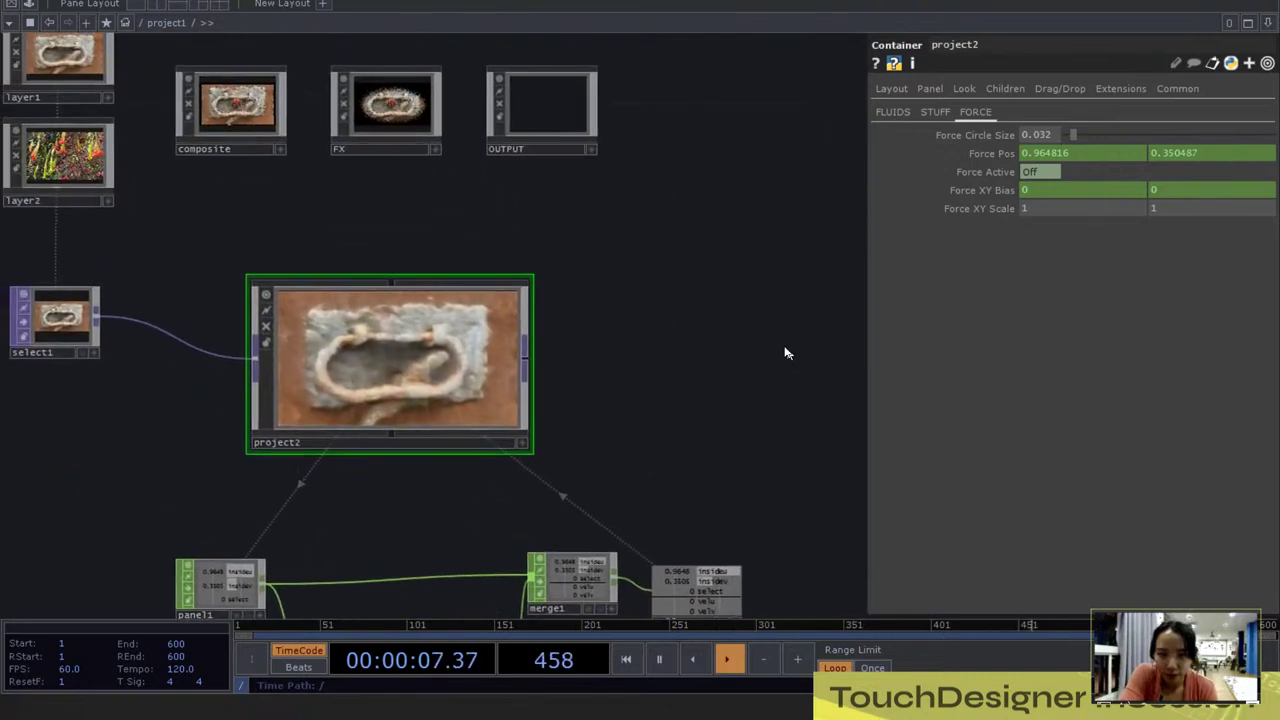
scroll(741, 480, down, 4)
scroll(740, 479, up, 4)
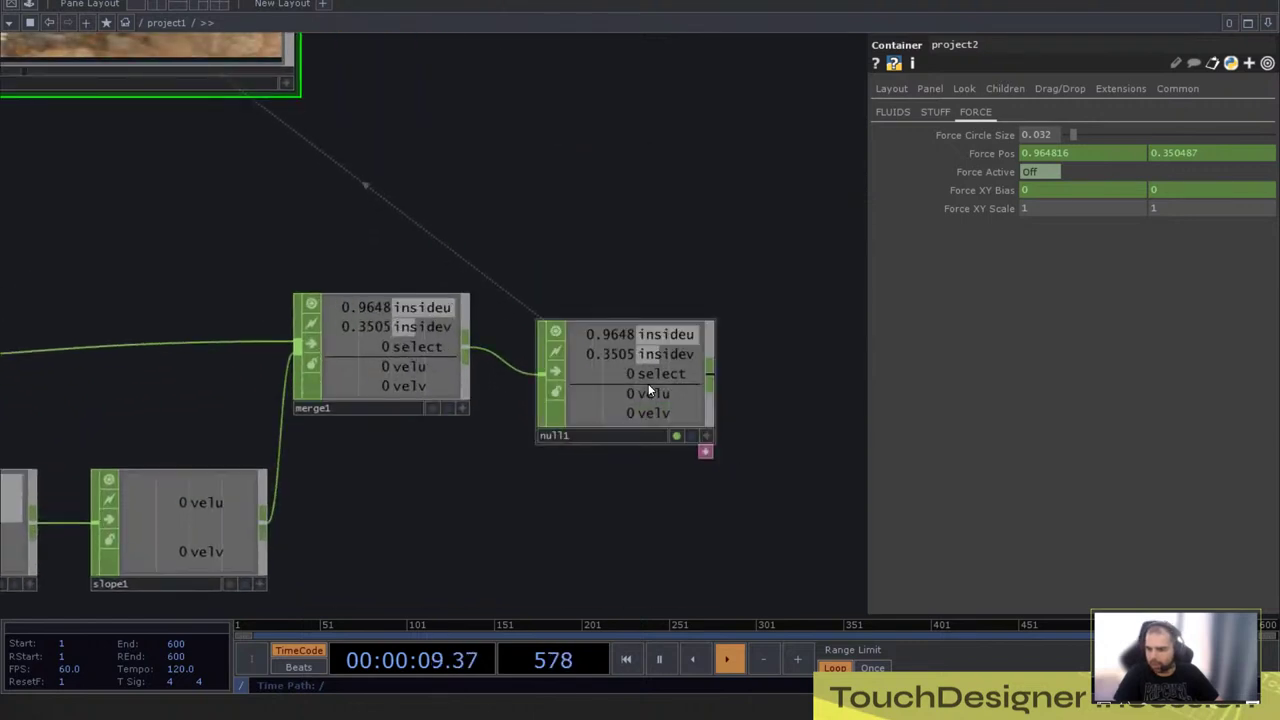
scroll(737, 337, down, 4)
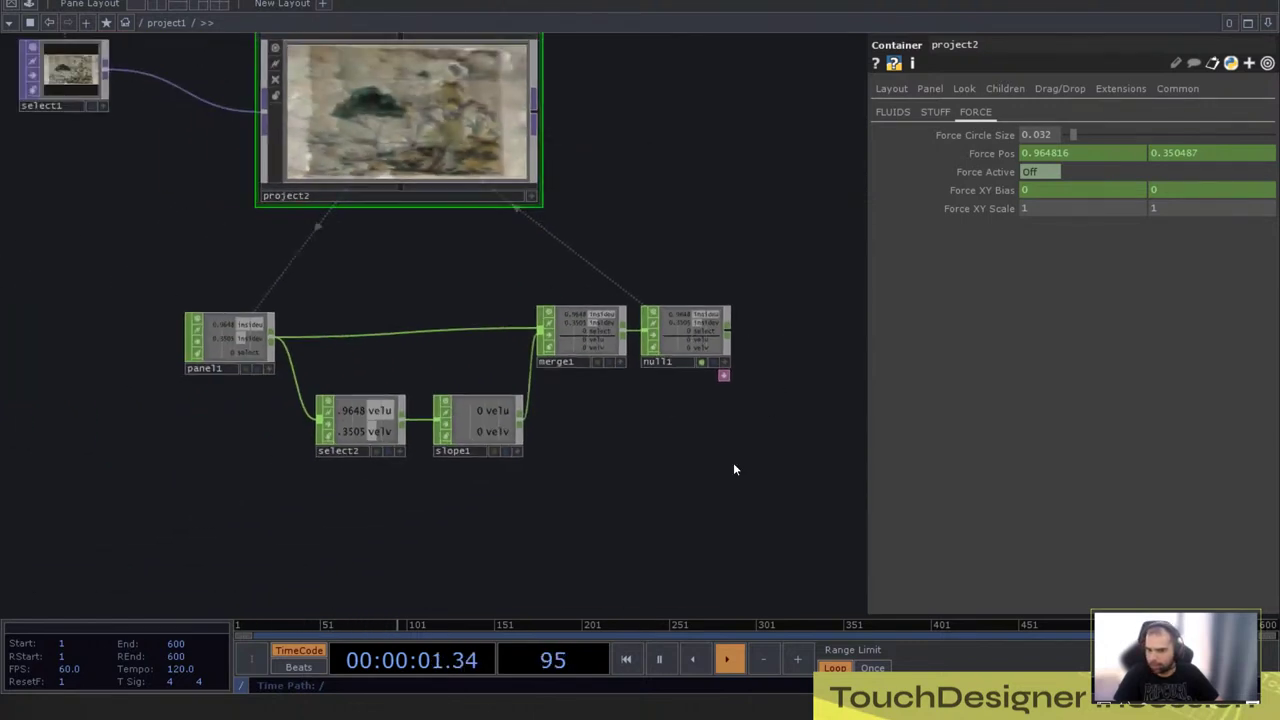
drag(579, 301, 572, 303)
drag(568, 336, 610, 337)
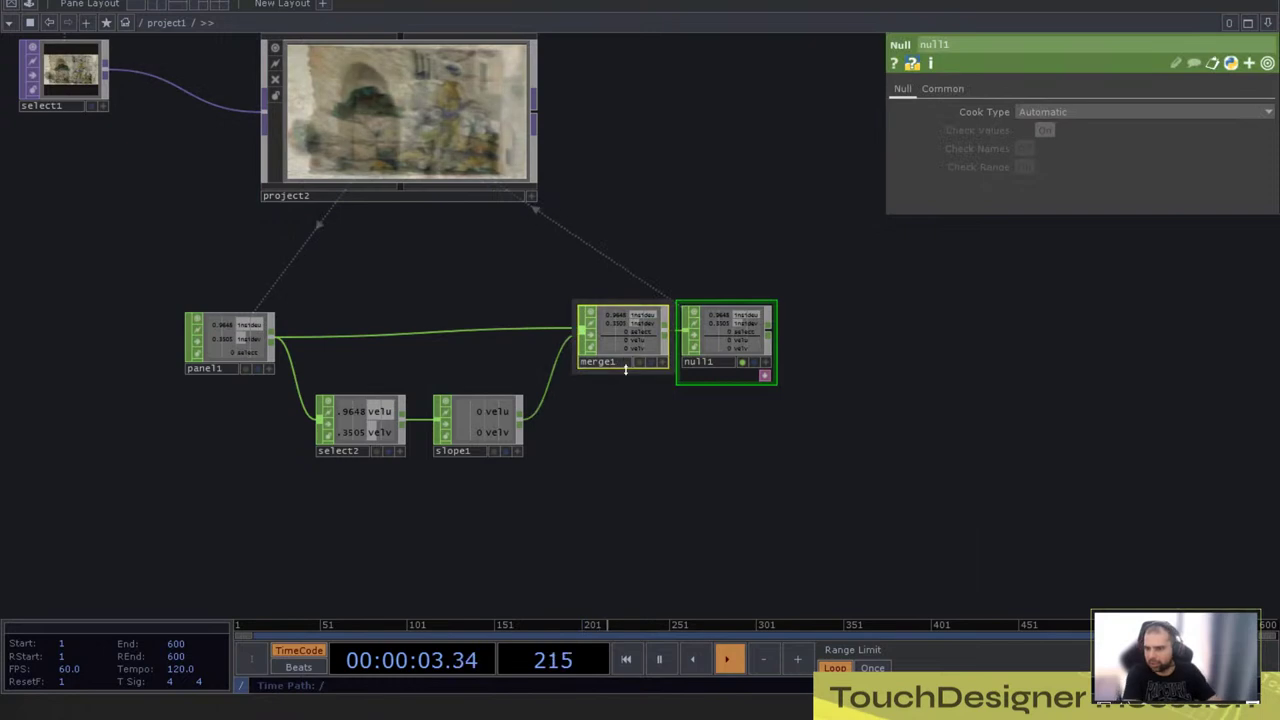
click(625, 460)
drag(241, 331, 212, 325)
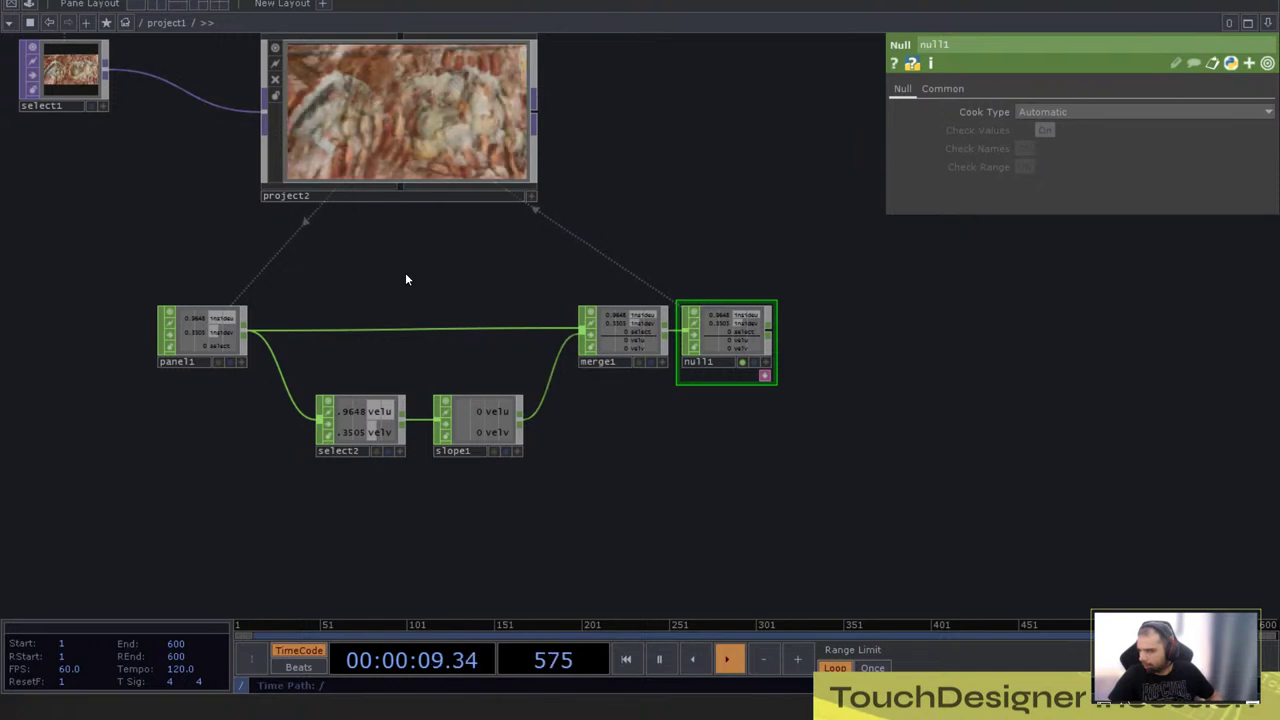
Step: Examine panel1's parameters and stroke project2's live viewer to check the channels passing through merge1 and null1
scroll(377, 453, up, 4)
scroll(506, 457, down, 3)
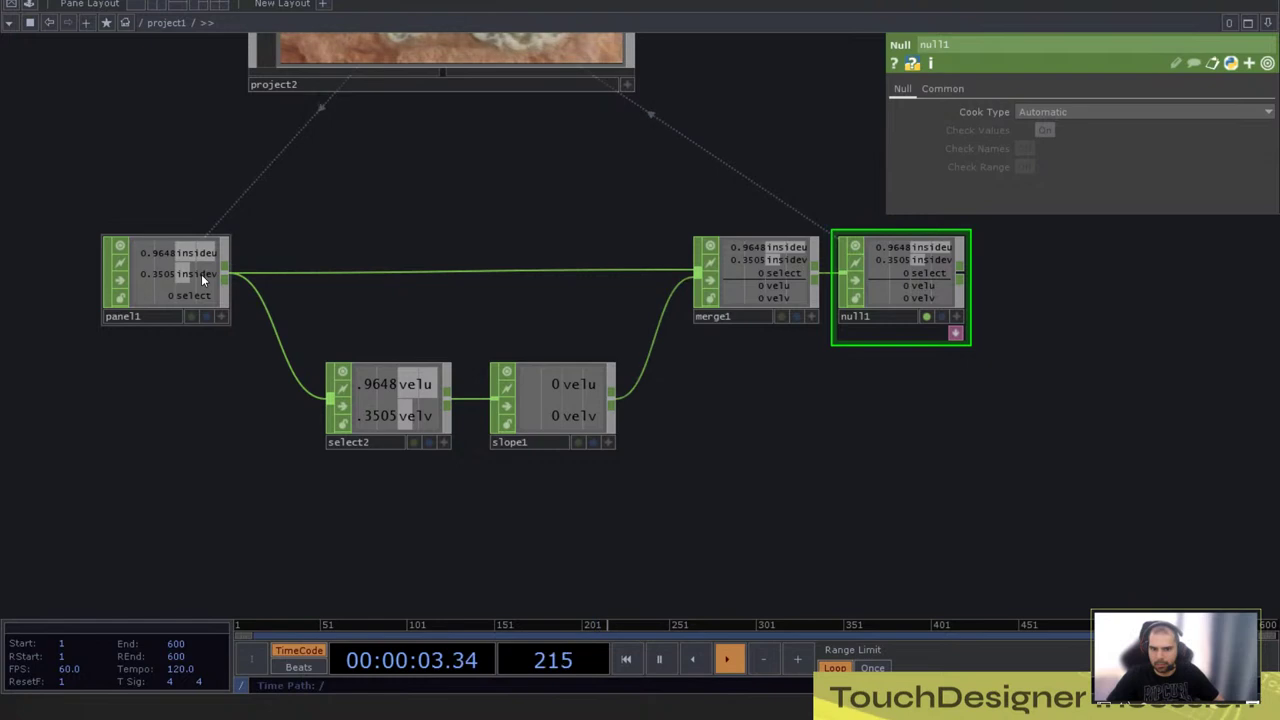
click(201, 274)
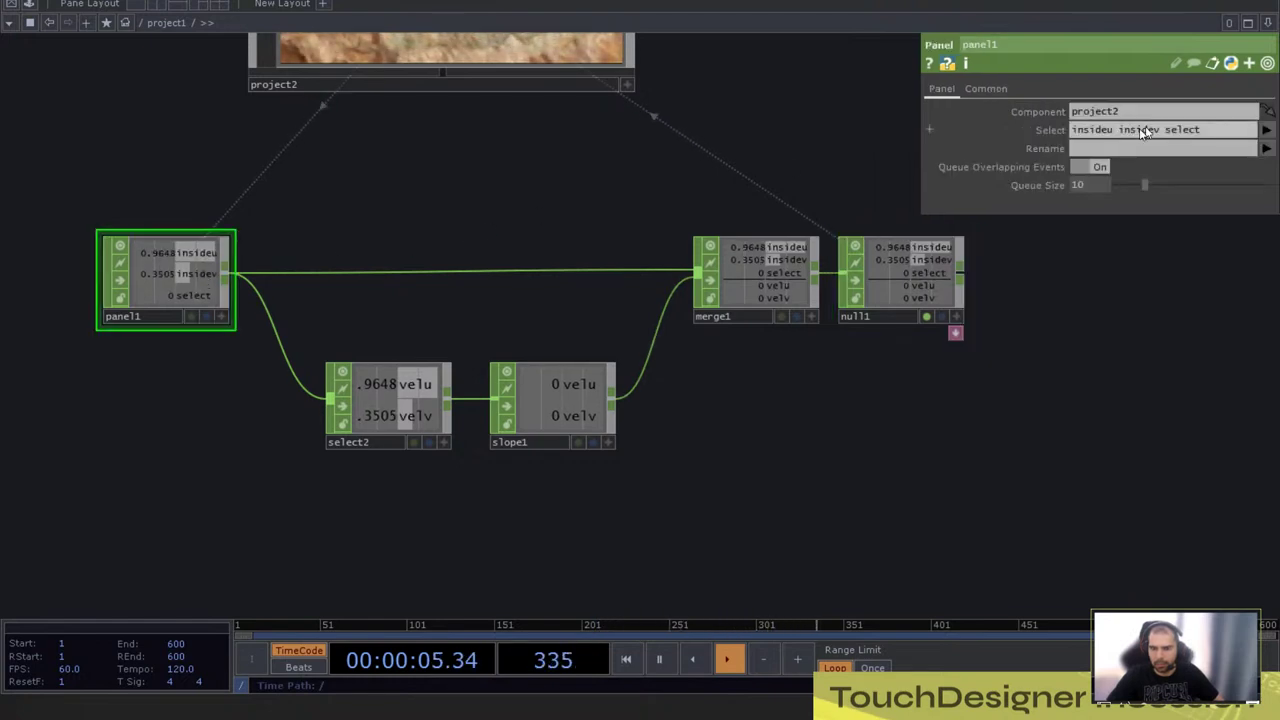
drag(430, 172, 463, 409)
click(660, 323)
drag(369, 176, 374, 181)
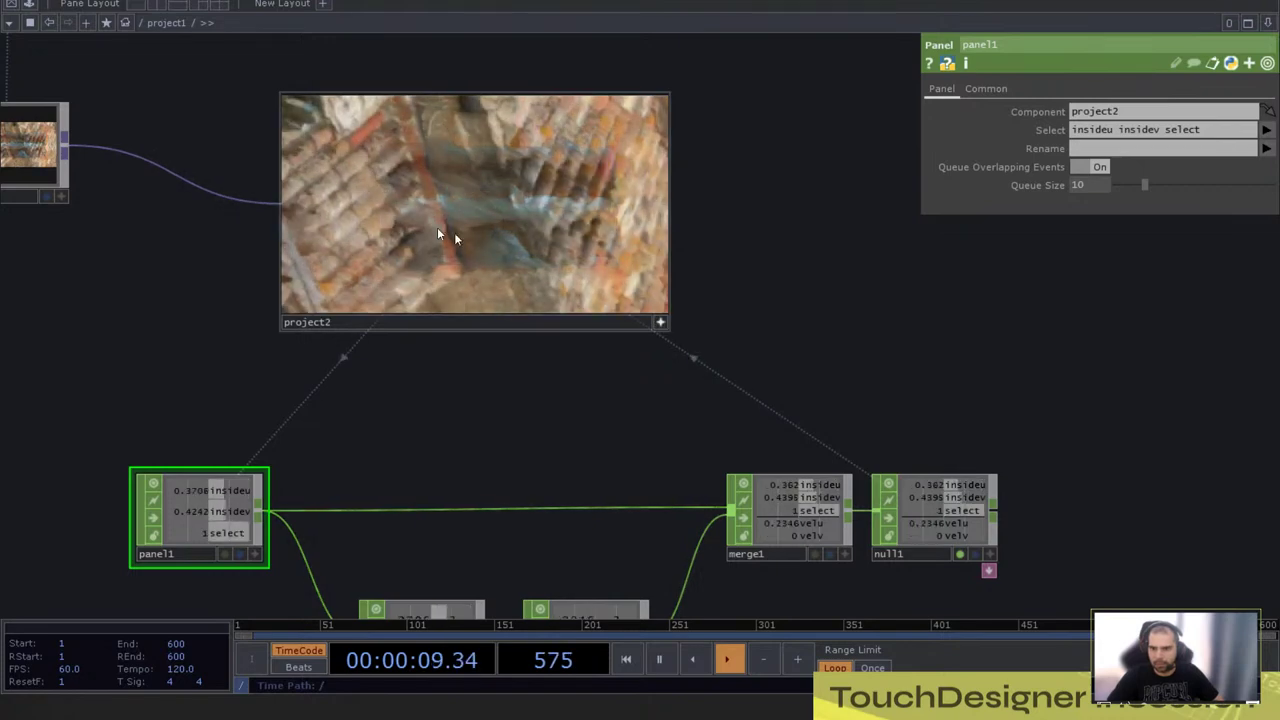
drag(541, 335, 551, 152)
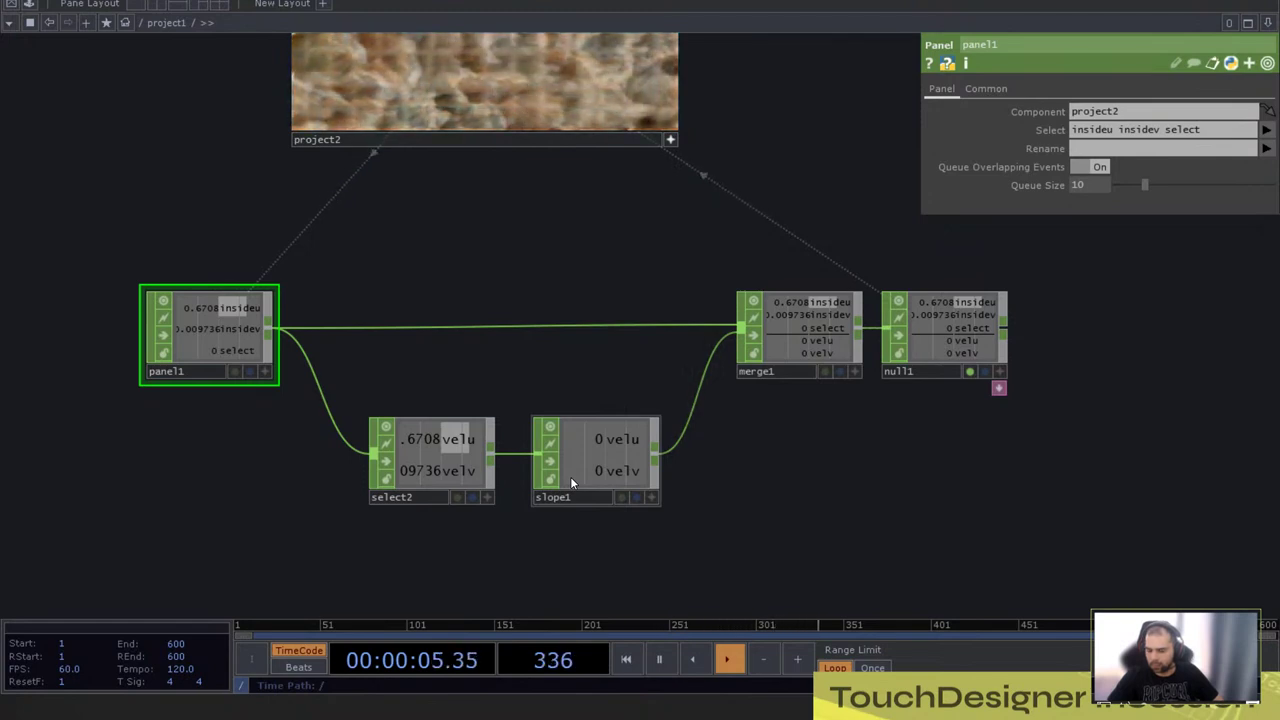
Step: Trace across project2's viewer between opposite corners to check how panel1's insideu and insidev respond
drag(715, 246, 719, 323)
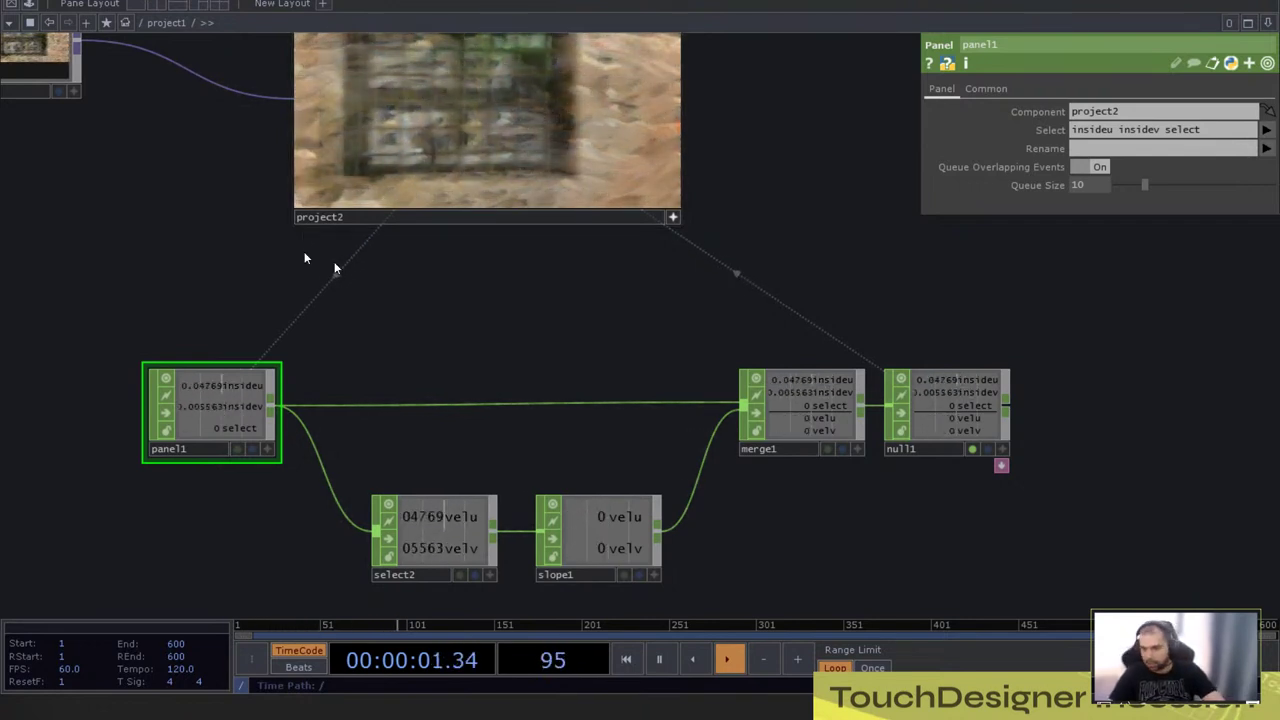
mouse_move(328, 166)
mouse_down()
mouse_move(357, 114)
mouse_move(621, 92)
mouse_move(492, 113)
mouse_move(356, 40)
mouse_up()
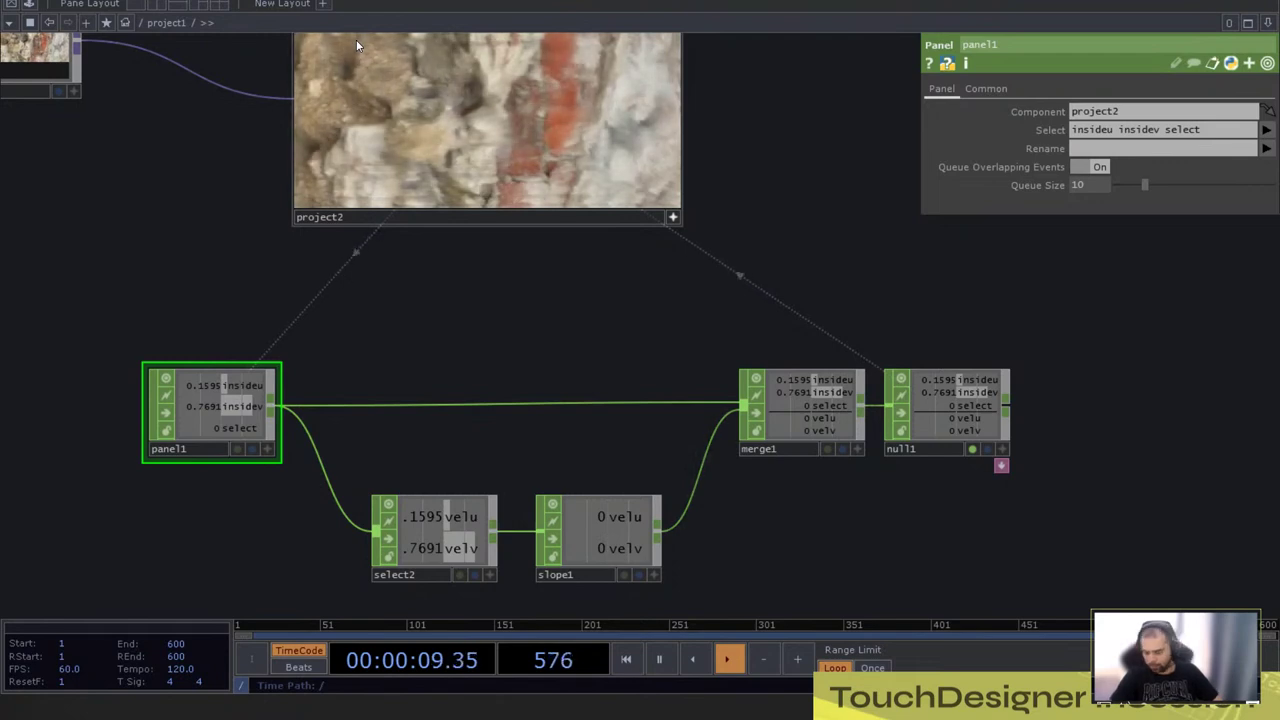
mouse_move(368, 66)
mouse_down()
mouse_move(361, 186)
mouse_move(656, 48)
mouse_move(606, 149)
mouse_move(384, 83)
mouse_move(648, 204)
mouse_up()
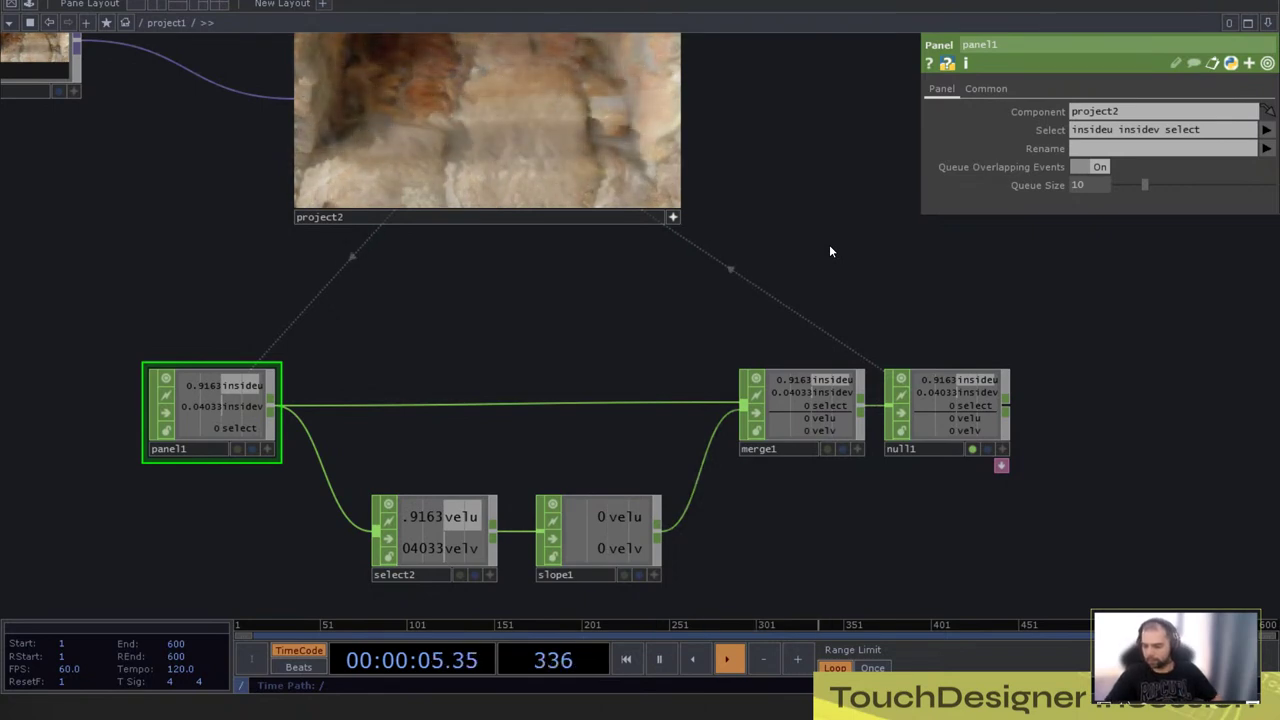
drag(855, 193, 856, 301)
scroll(850, 298, down, 3)
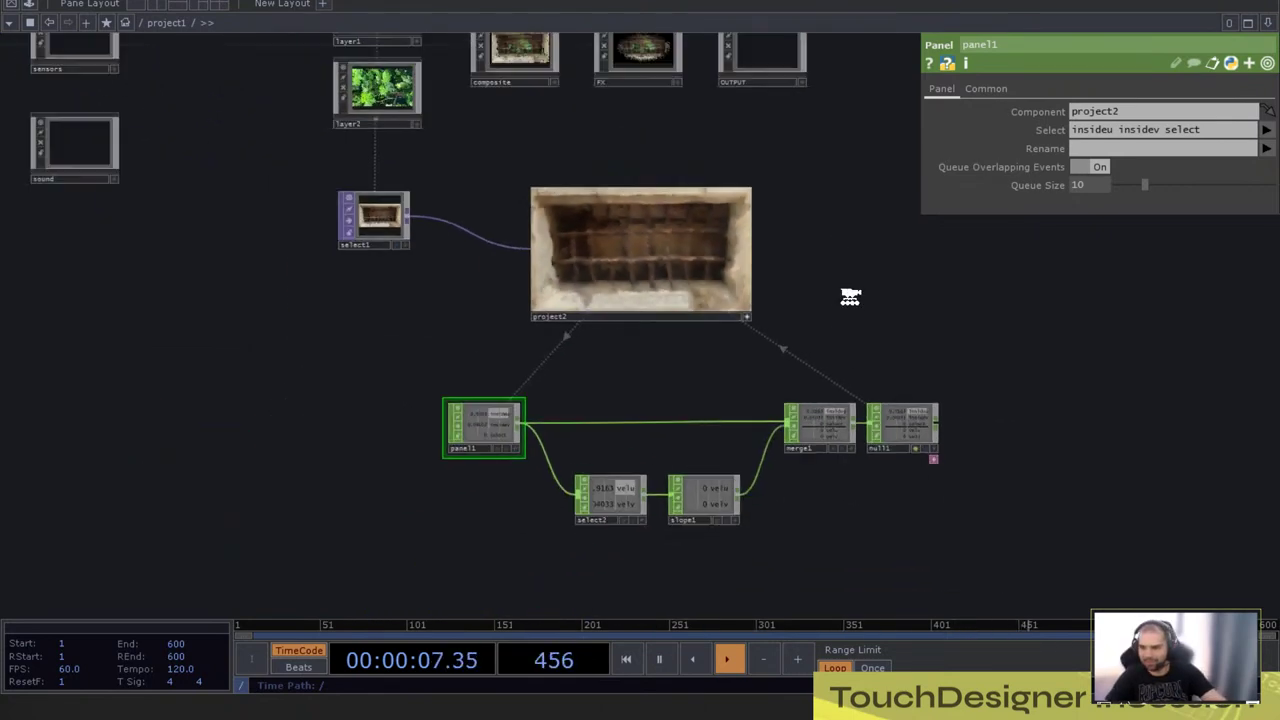
scroll(850, 297, down, 2)
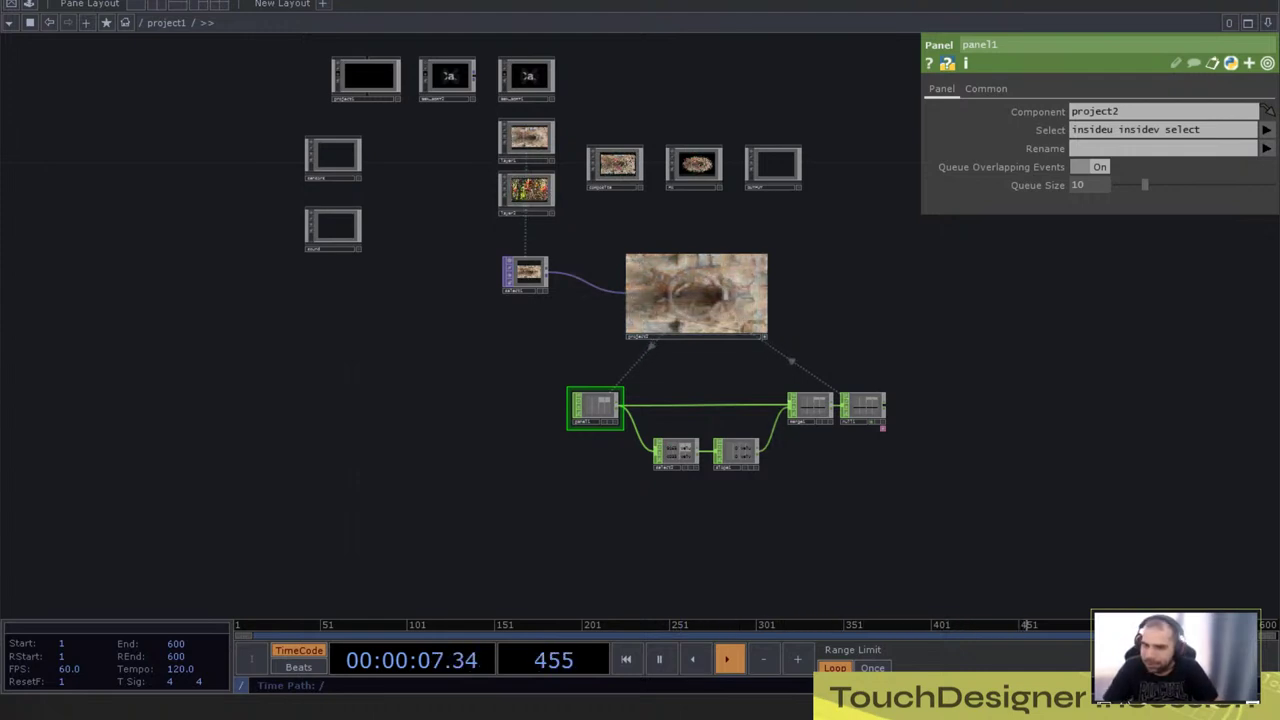
click(80, 1)
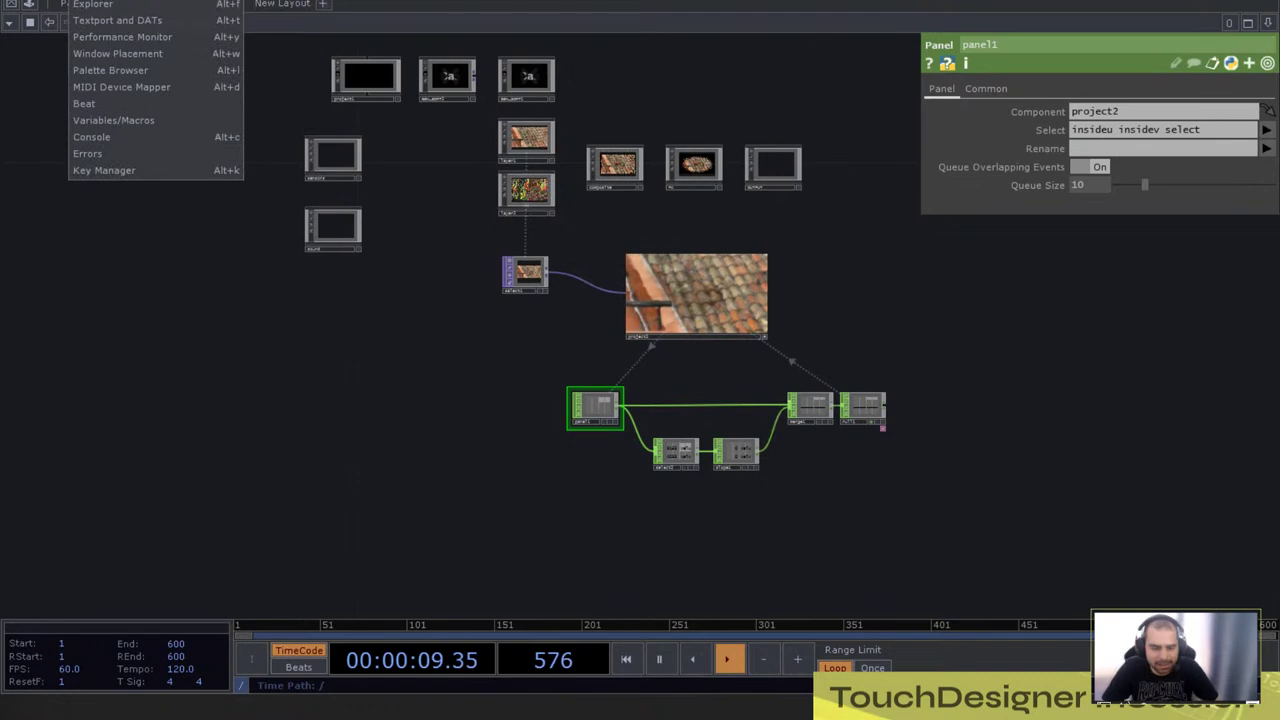
click(94, 8)
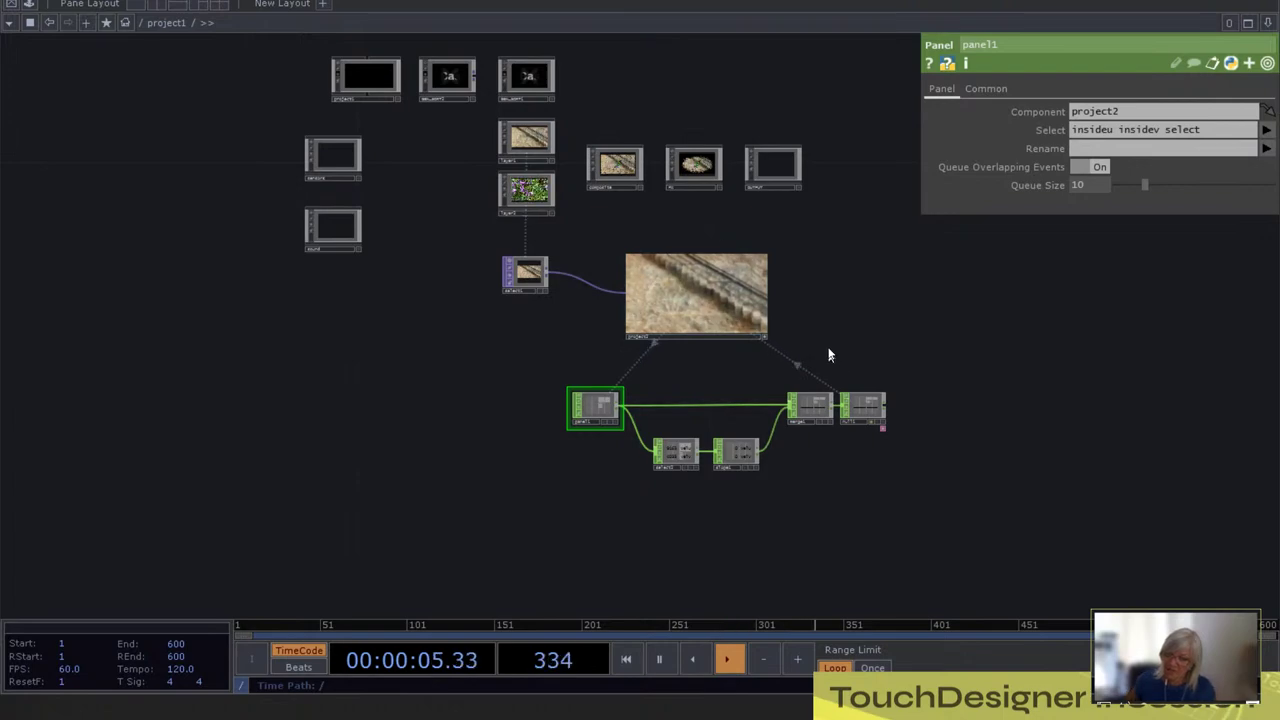
Step: Enter the layer1 network and set noise1's Exponent to 0.83
scroll(786, 260, up, 5)
scroll(849, 411, down, 4)
scroll(443, 192, up, 8)
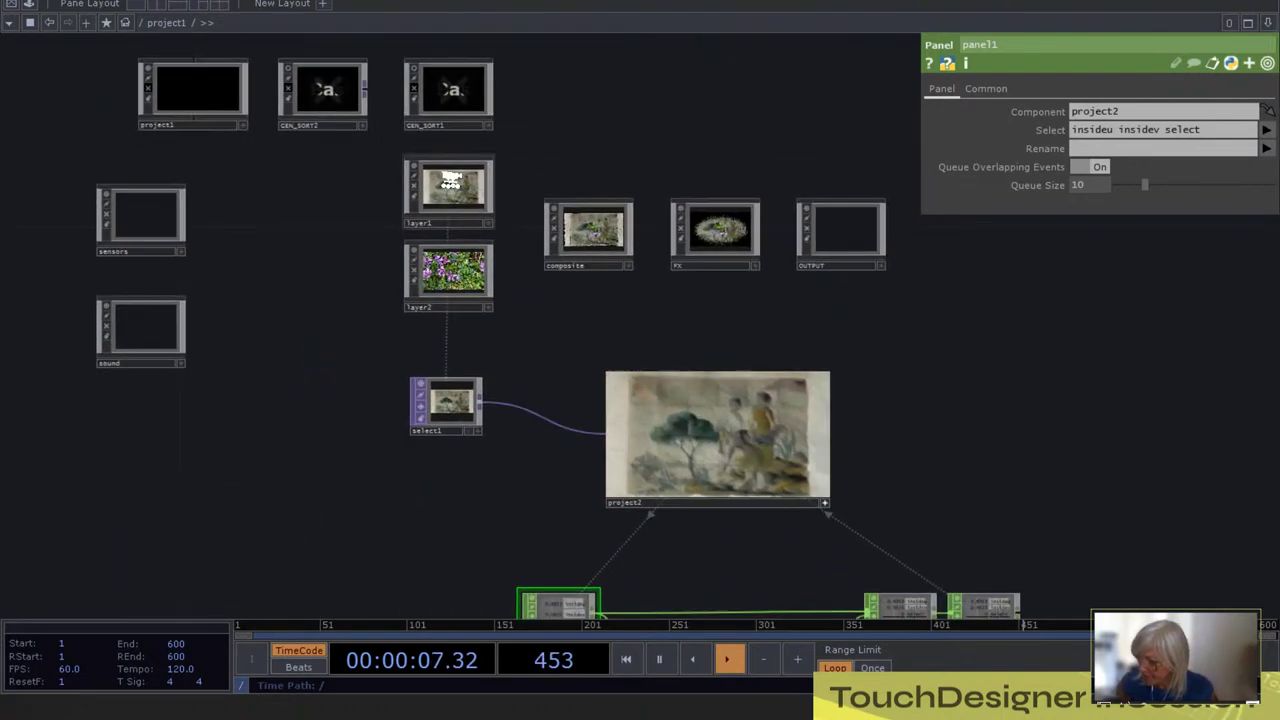
scroll(500, 475, up, 4)
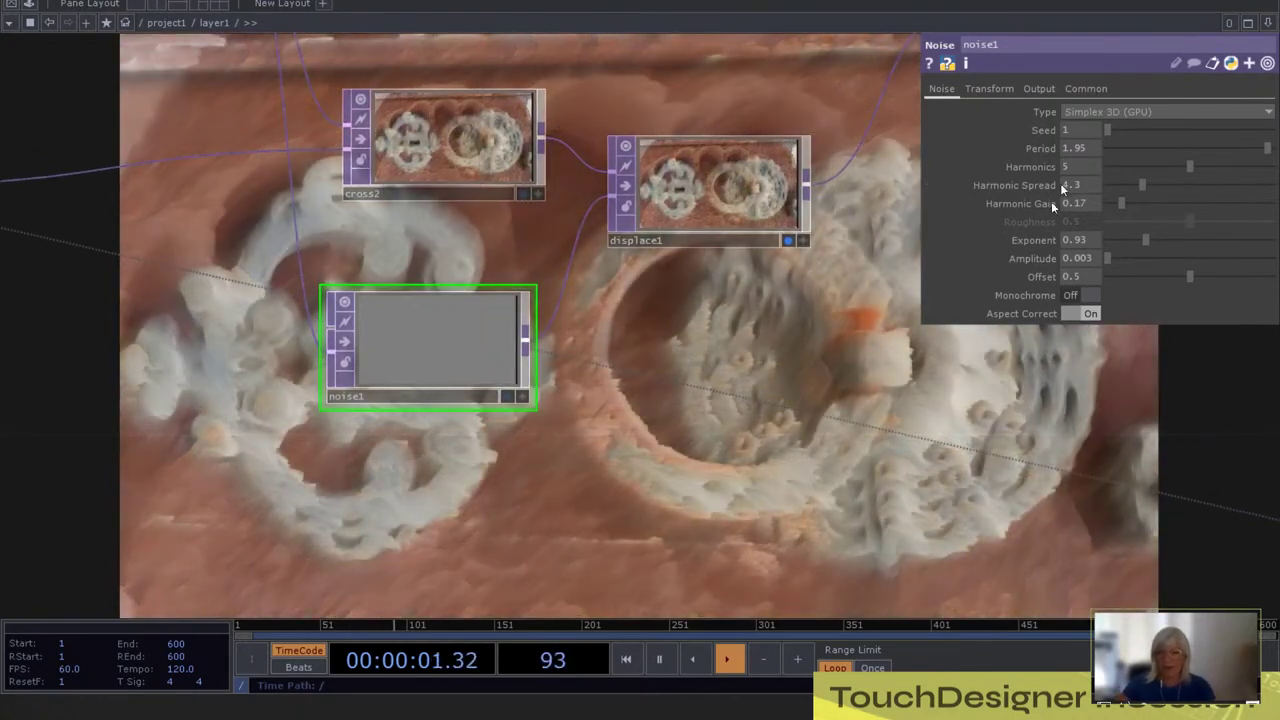
mouse_move(1147, 238)
mouse_down()
mouse_move(1176, 238)
mouse_move(1110, 244)
mouse_move(1177, 226)
mouse_move(1103, 218)
mouse_move(1226, 217)
mouse_move(1136, 237)
mouse_move(1189, 250)
mouse_move(1059, 241)
mouse_move(1124, 243)
mouse_move(1096, 232)
mouse_move(1057, 265)
mouse_move(942, 415)
mouse_up()
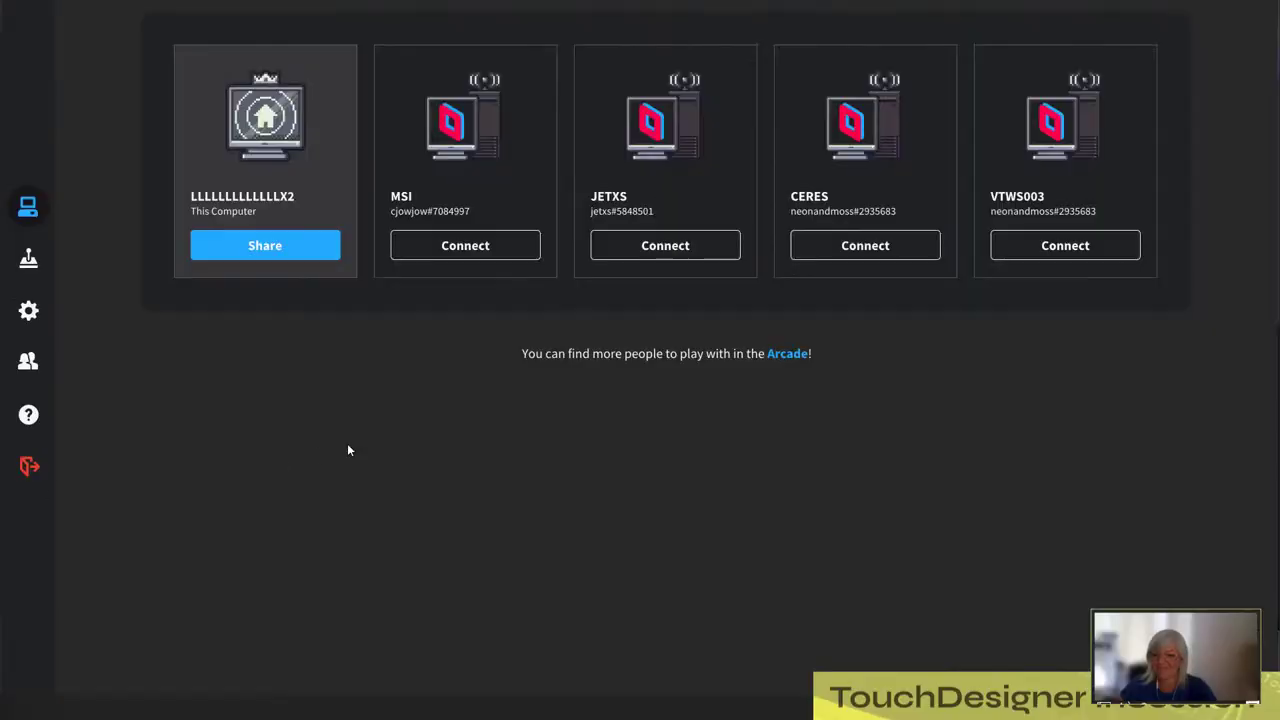
Step: Reconnect to the JETXS computer in Parsec and return to the layer1 network in TouchDesigner
click(727, 245)
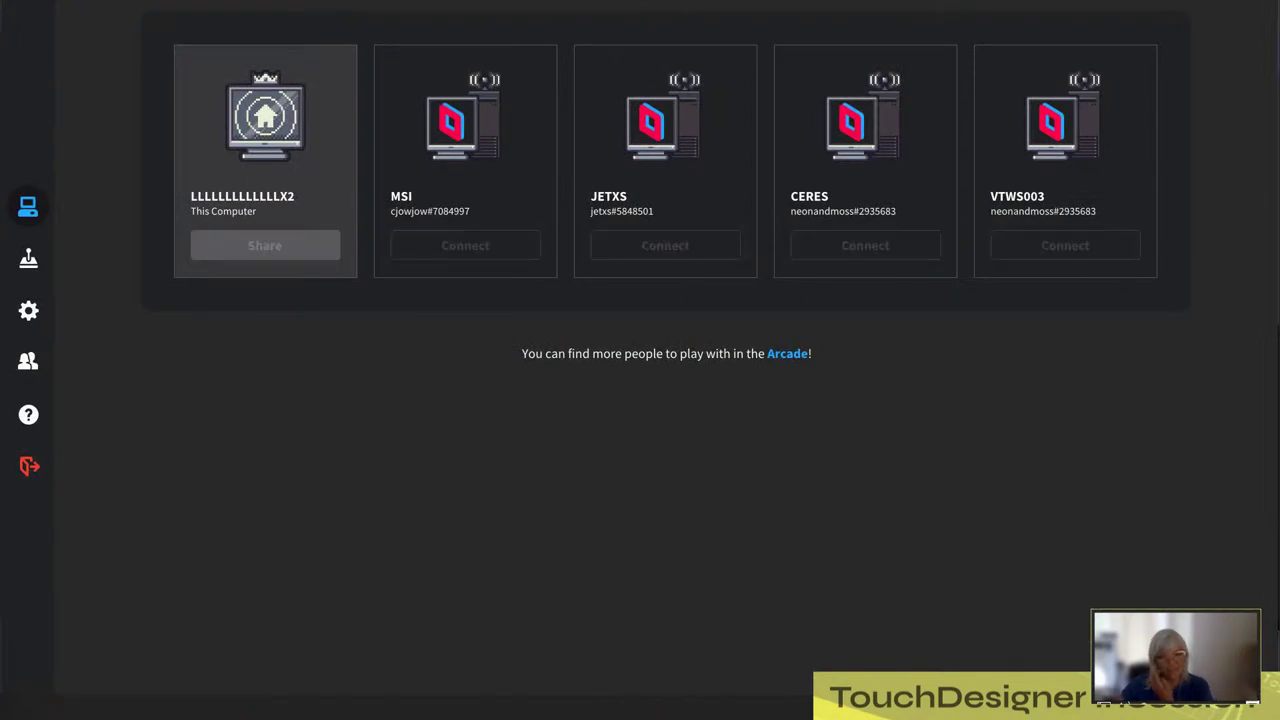
key(alt+Tab)
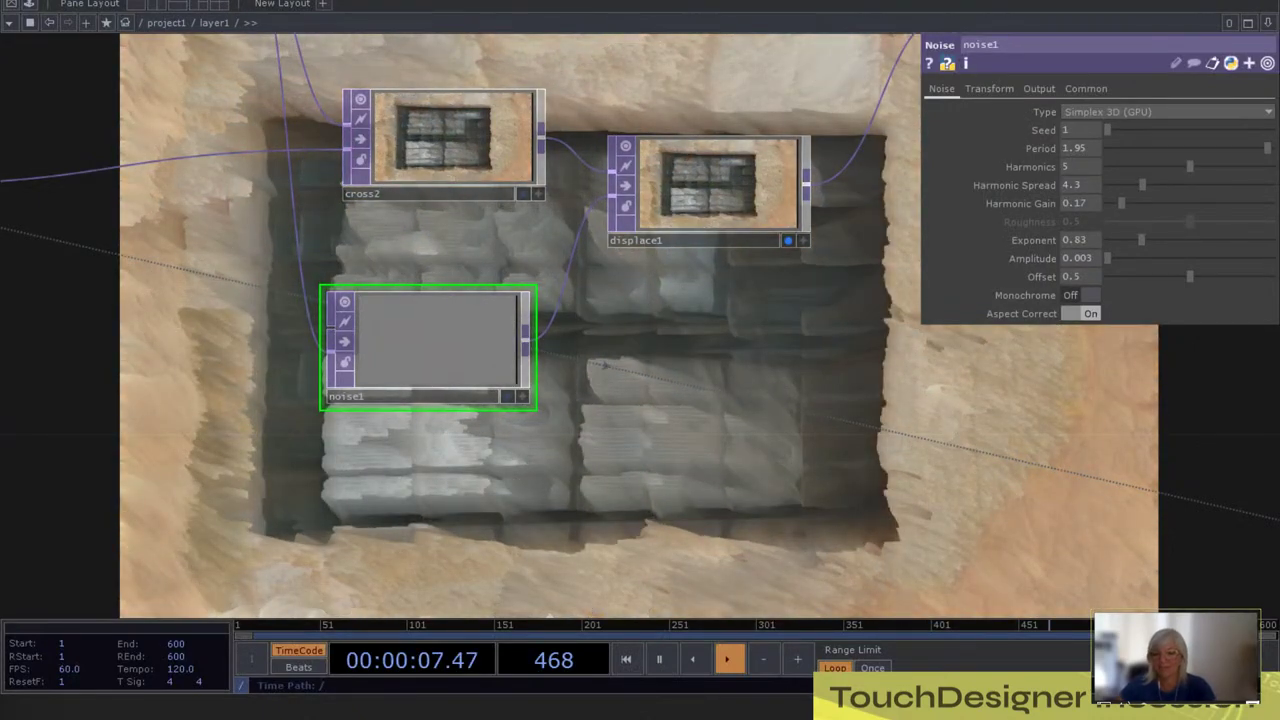
scroll(795, 324, down, 5)
scroll(760, 434, up, 3)
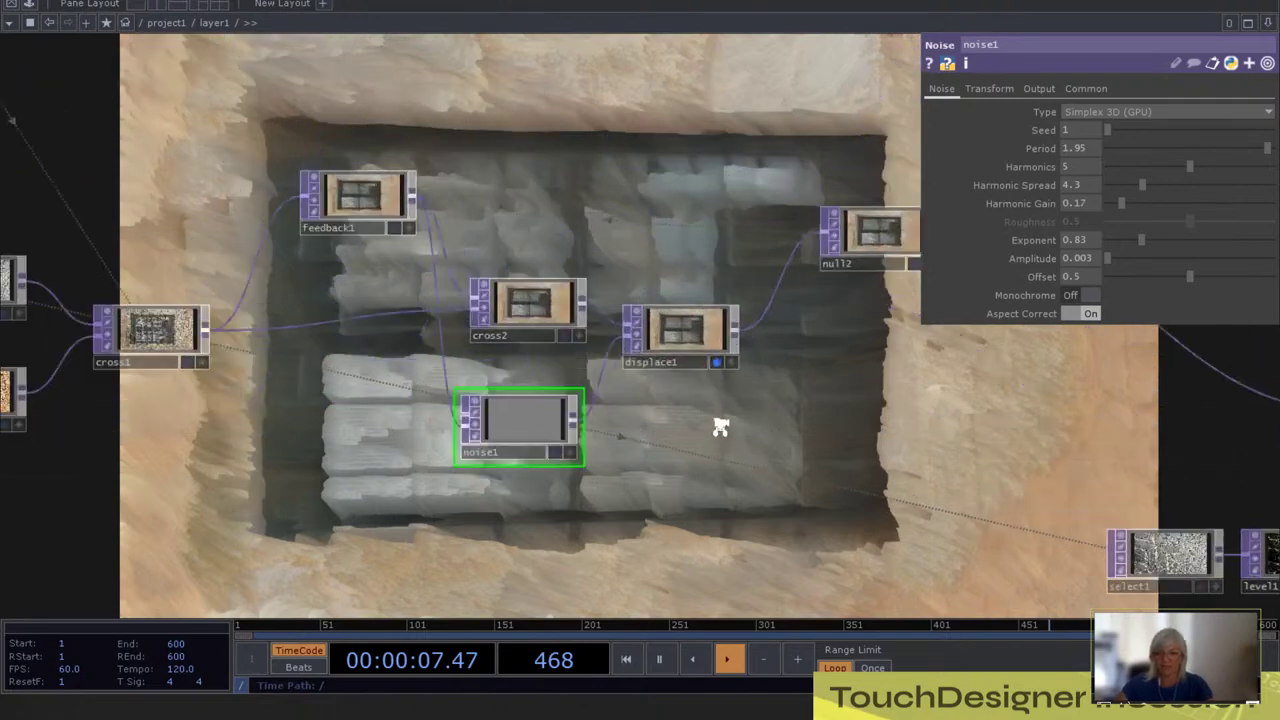
scroll(720, 428, up, 2)
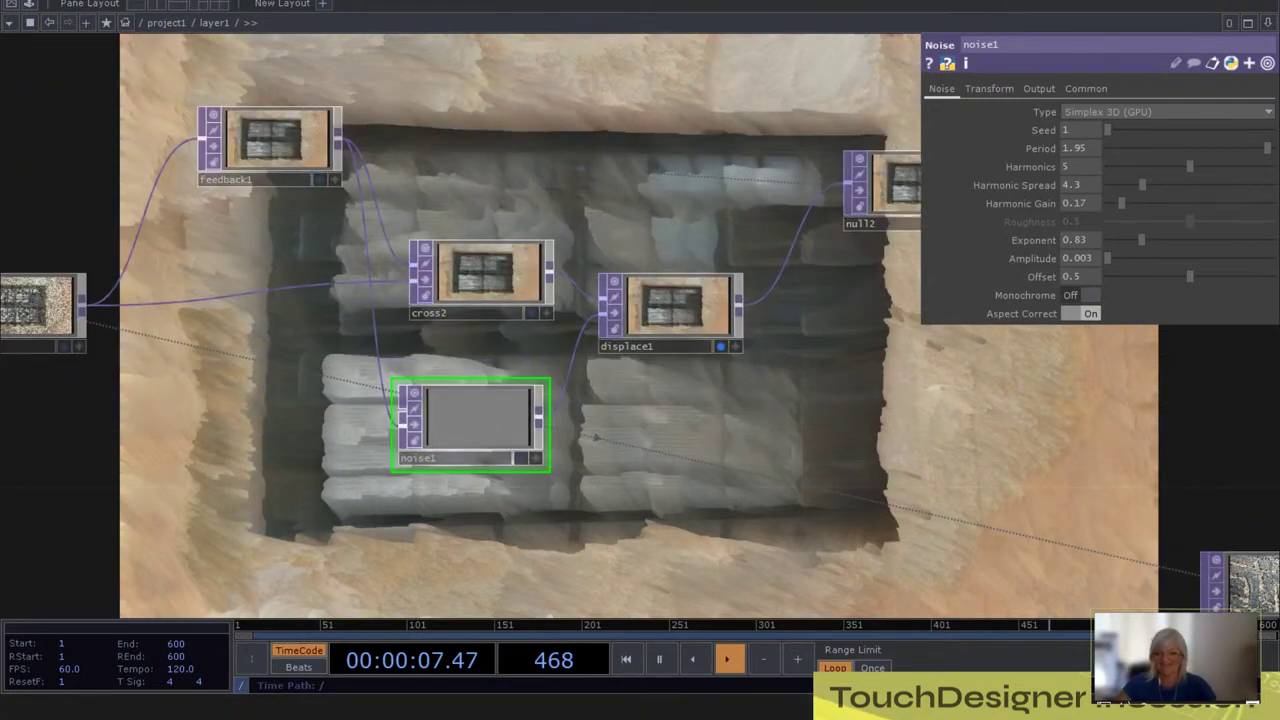
Step: Switch to the TouchDesigner window showing project1's network and bring it in front of Parsec
key(alt+Tab)
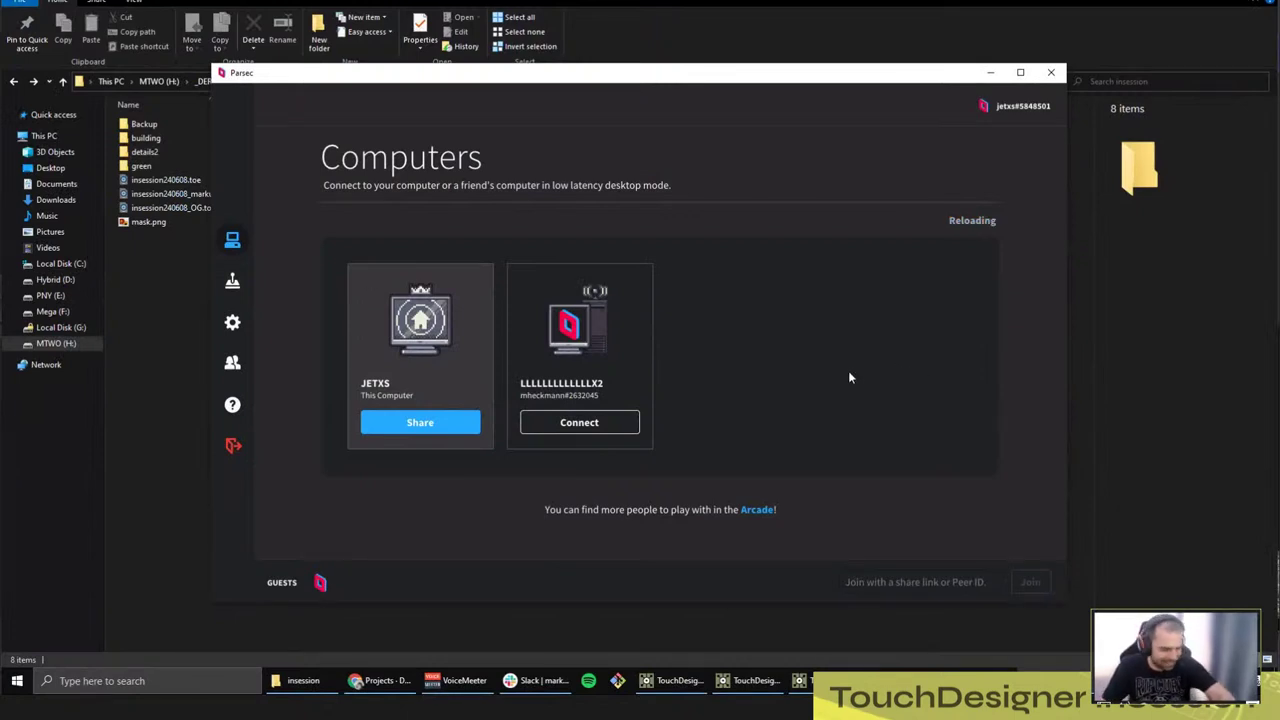
key(alt+Tab)
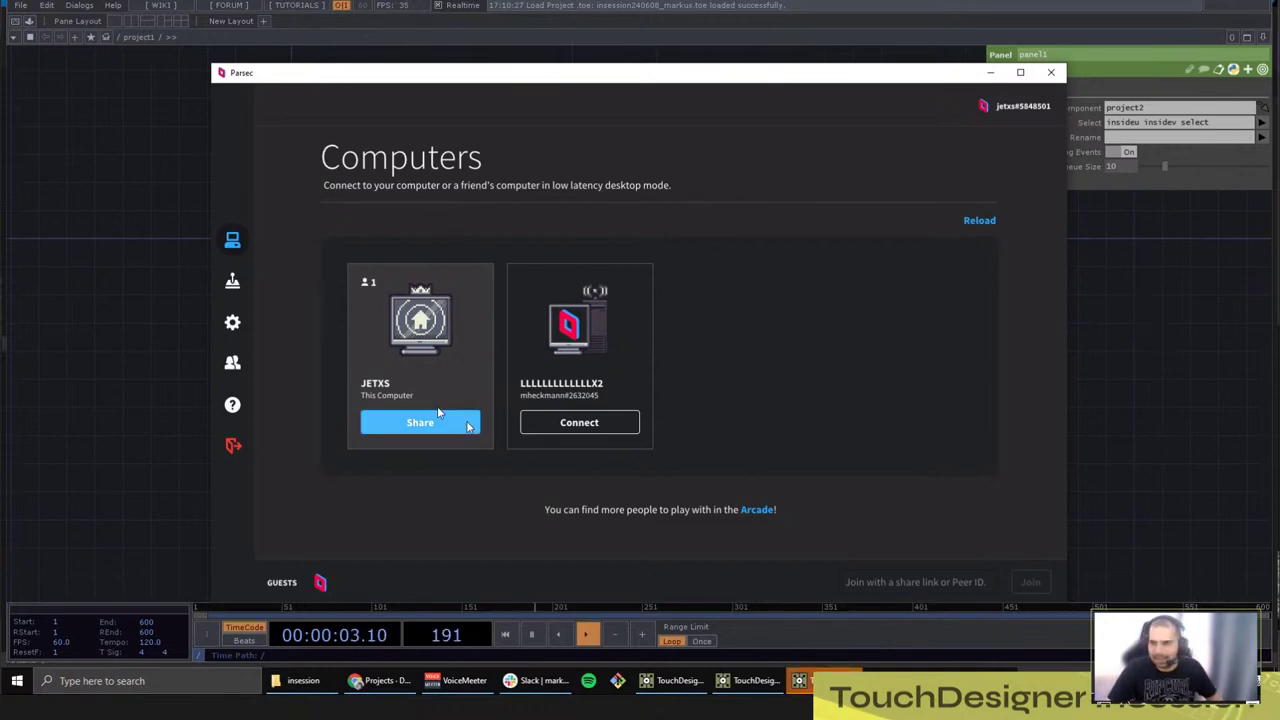
click(1153, 309)
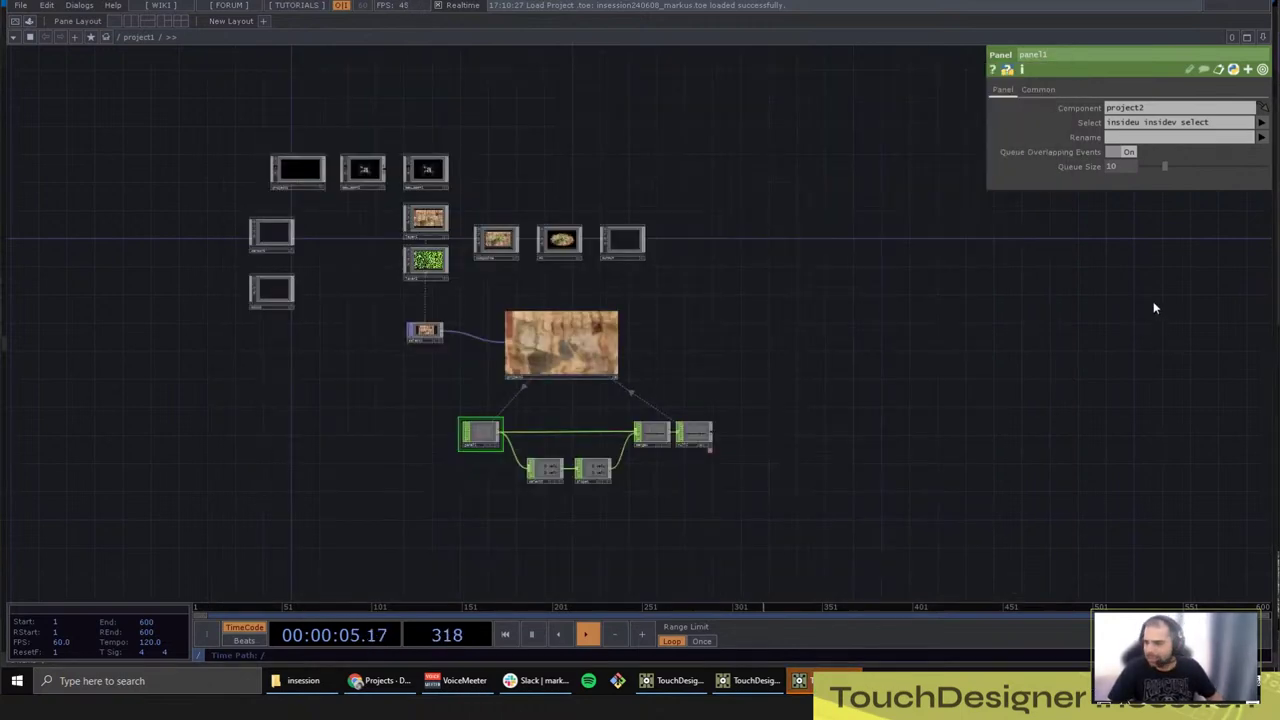
drag(889, 315, 934, 258)
key(h)
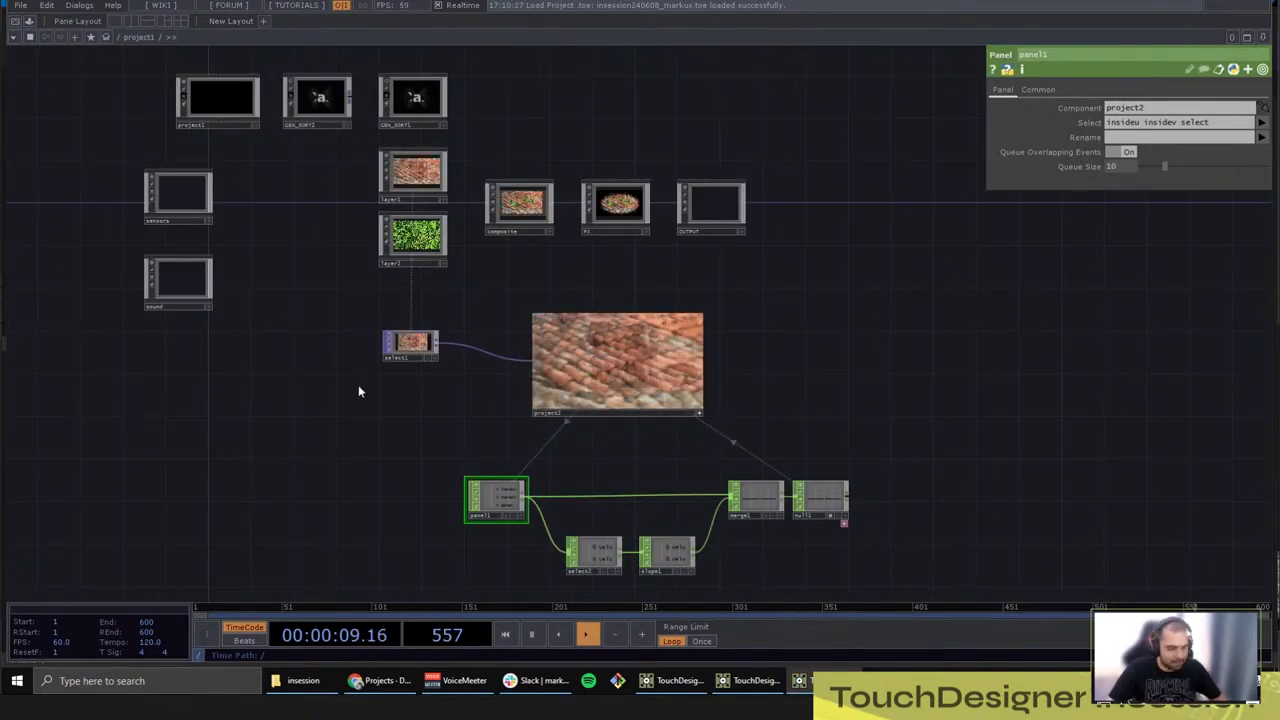
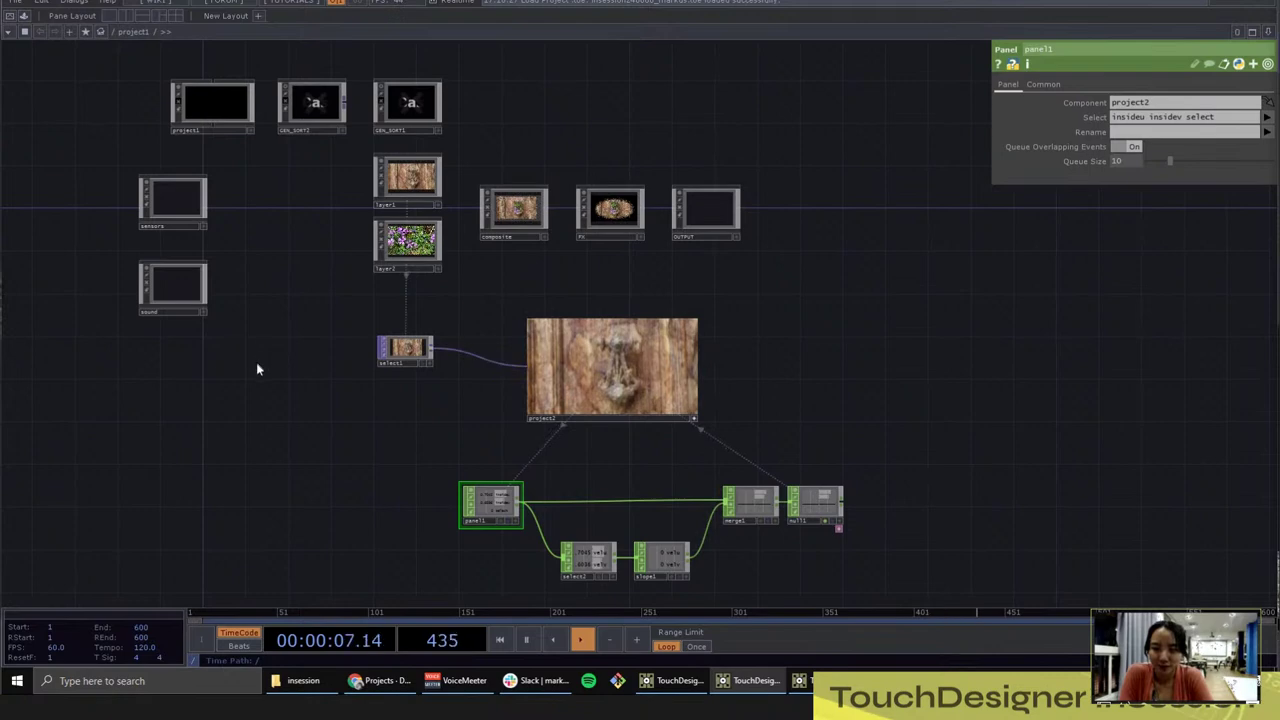
Step: Add a Base COMP below the sound component in the project1 network
drag(245, 487, 342, 520)
scroll(164, 264, up, 4)
drag(539, 496, 225, 573)
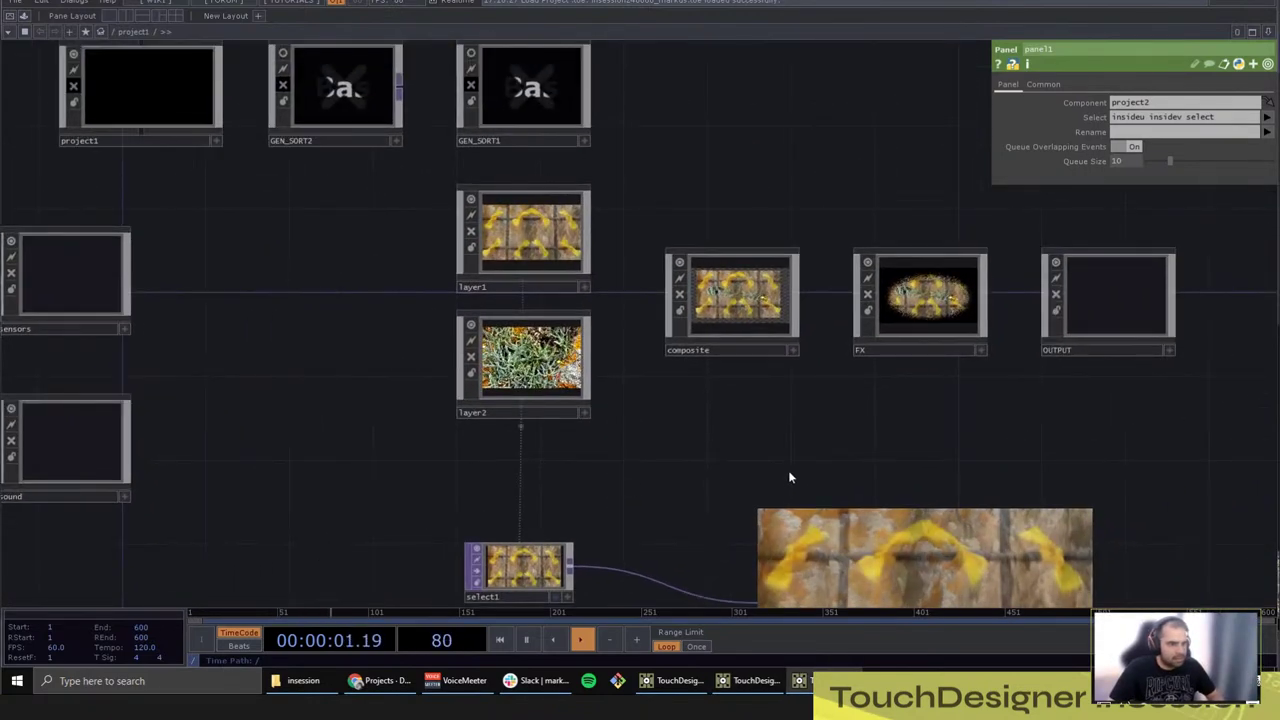
drag(369, 431, 484, 331)
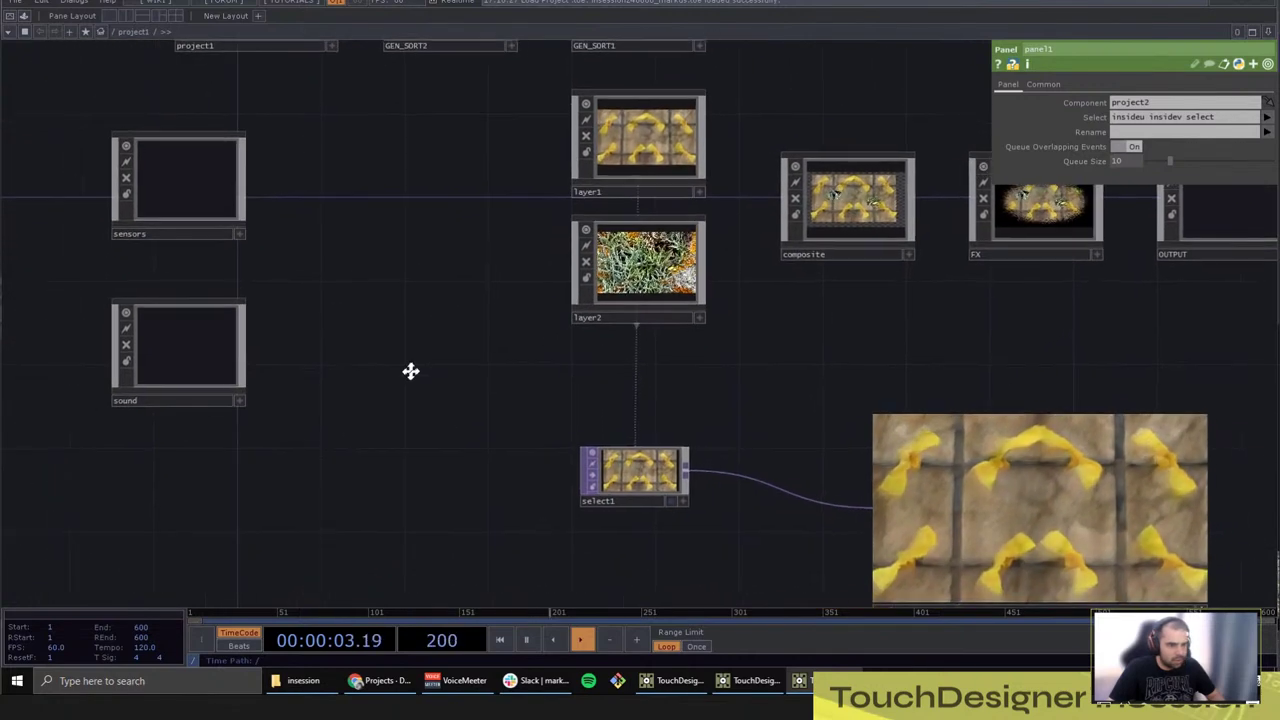
drag(445, 479, 734, 285)
drag(450, 385, 479, 396)
key(Tab)
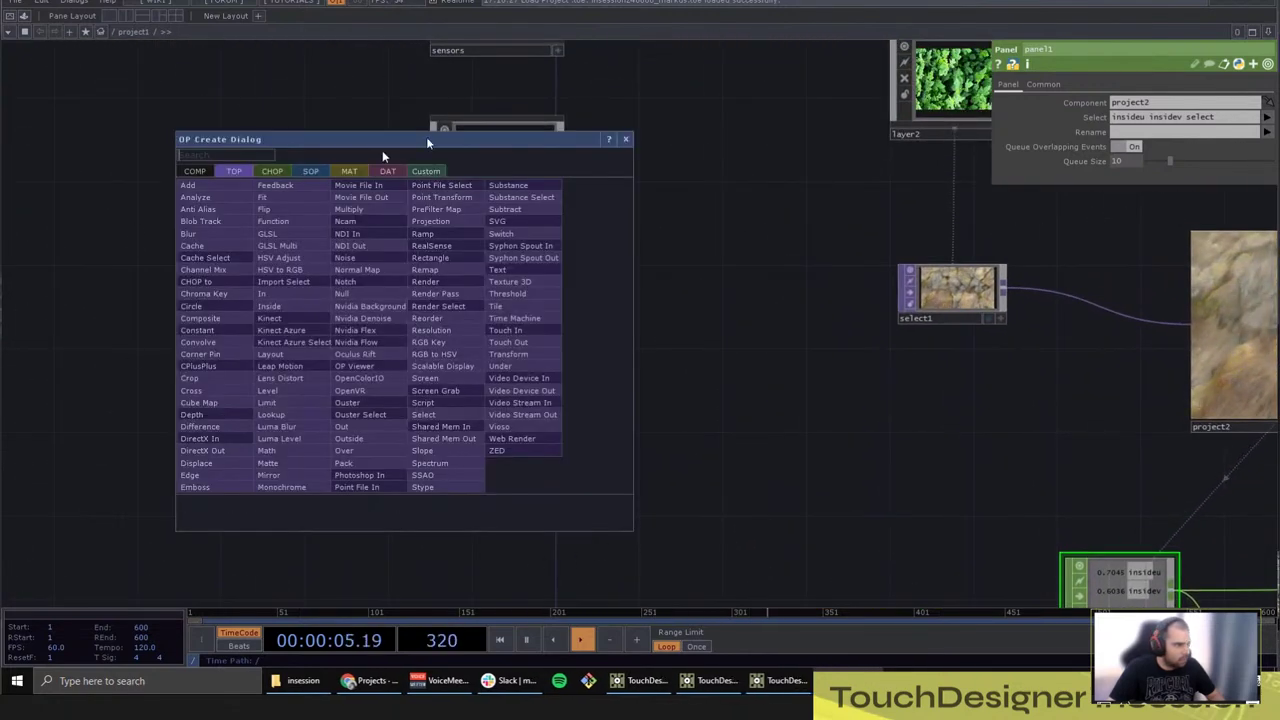
click(200, 174)
click(344, 197)
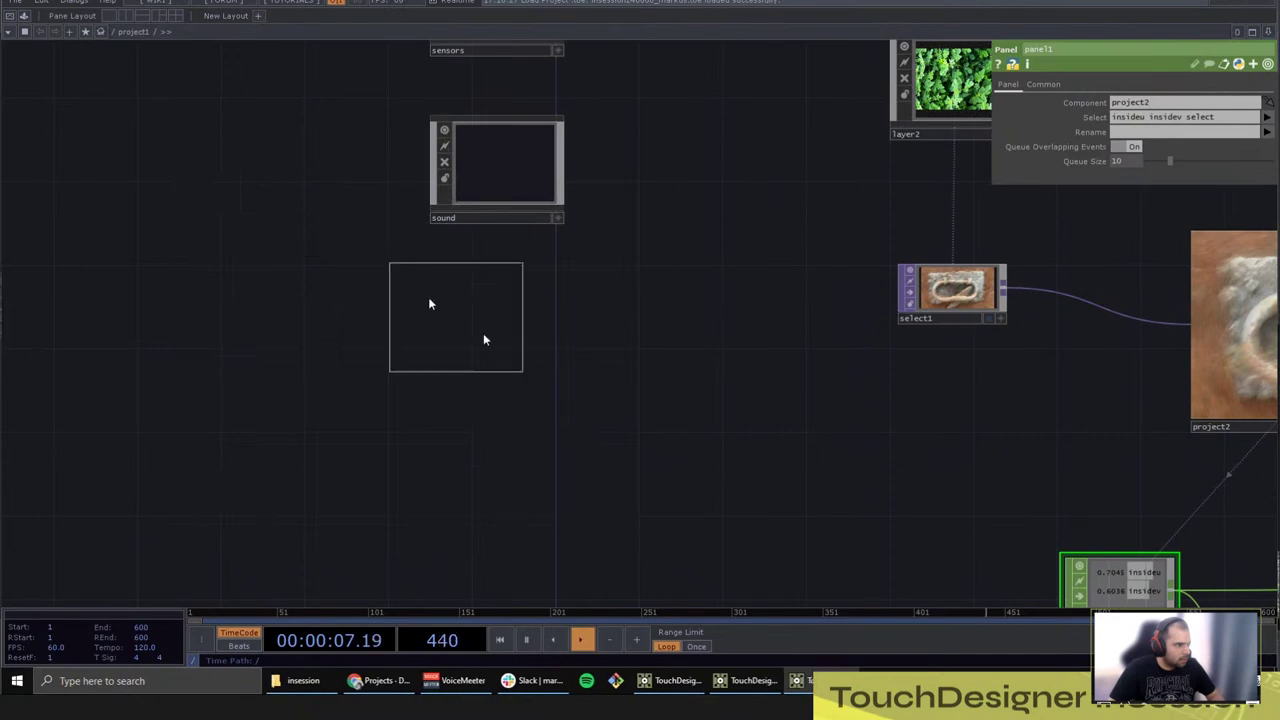
click(483, 333)
double_click(483, 387)
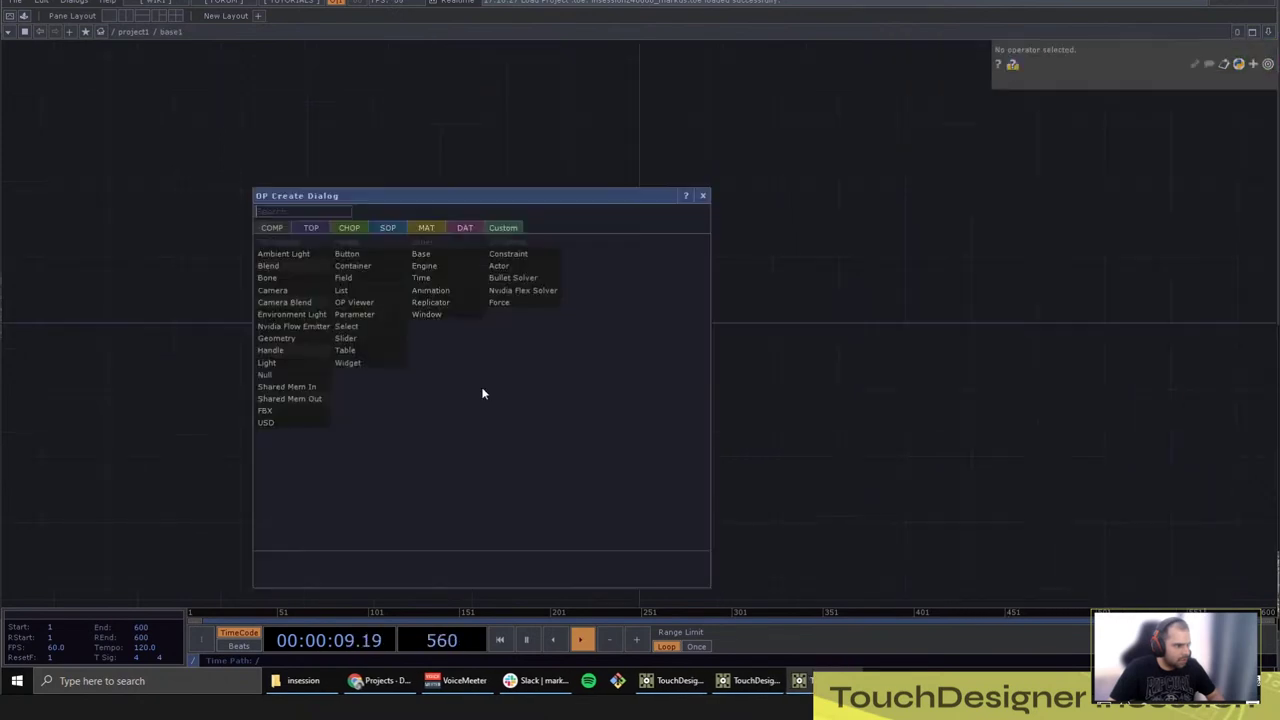
click(897, 411)
click(134, 32)
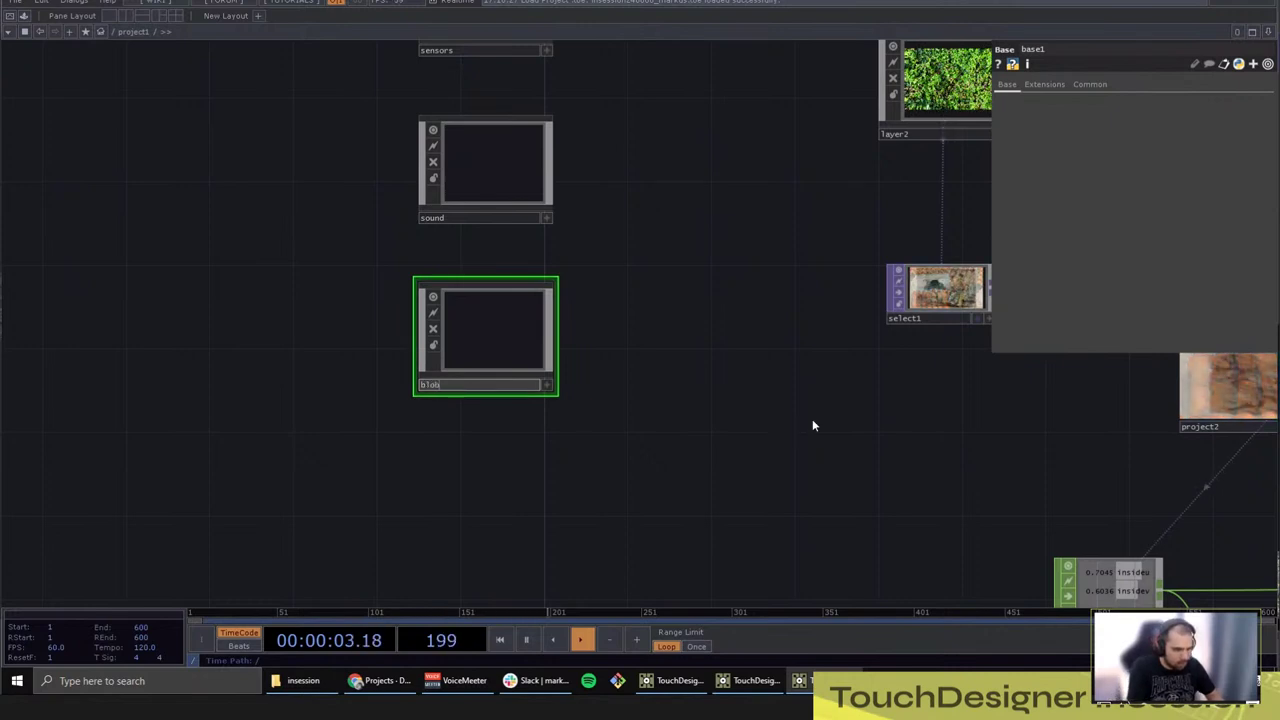
Step: Rename the new Base component below sound as blobtracking_ex
key(F2)
text(blob)
key(Return)
text(tracking)
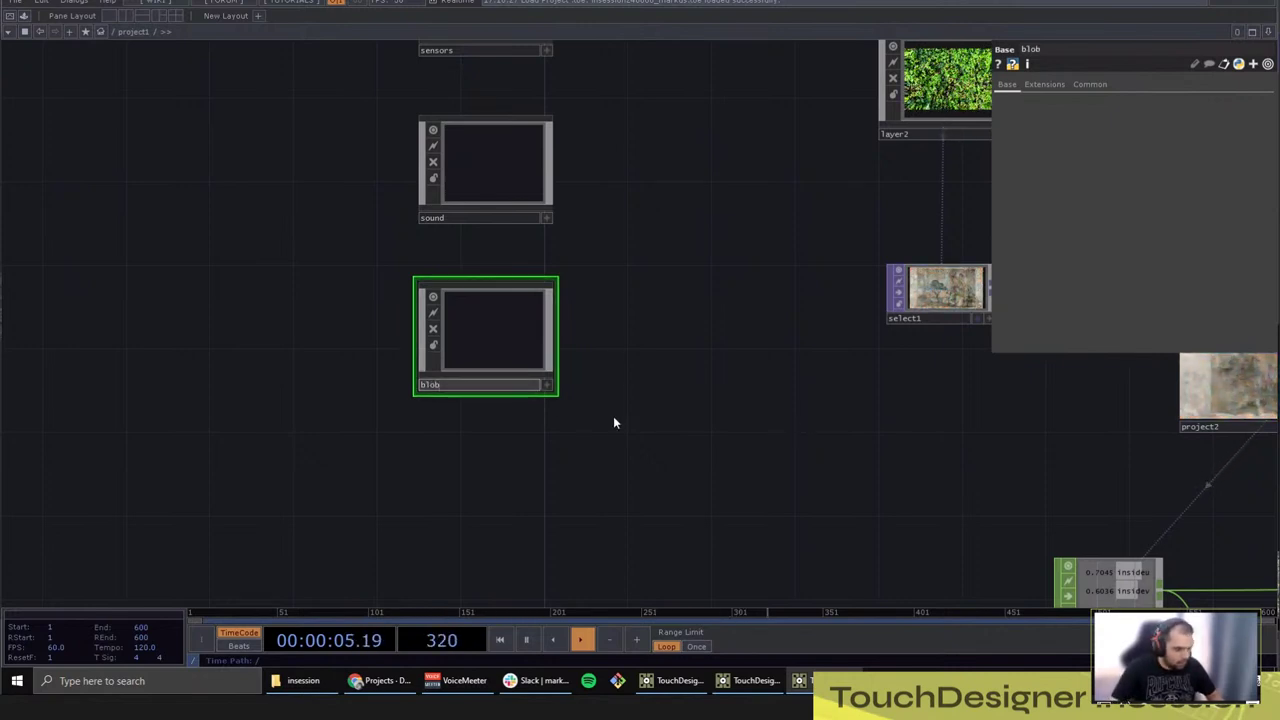
text(_ex)
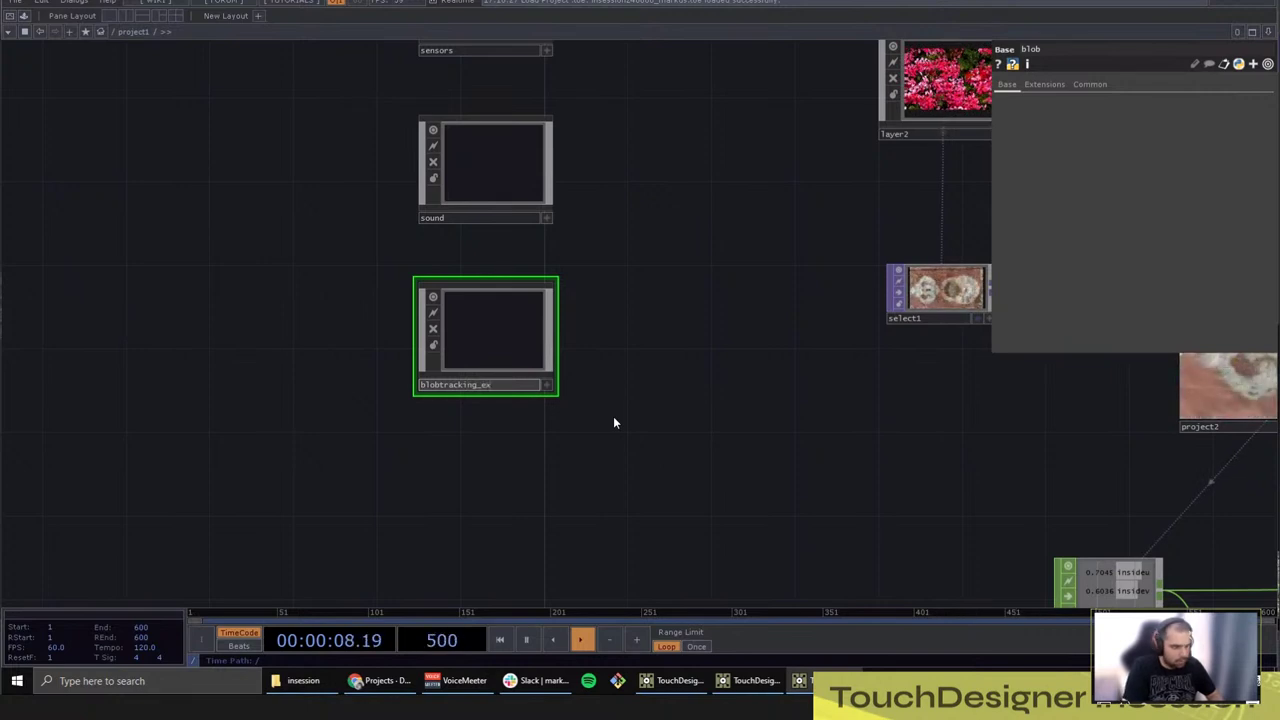
key(Return)
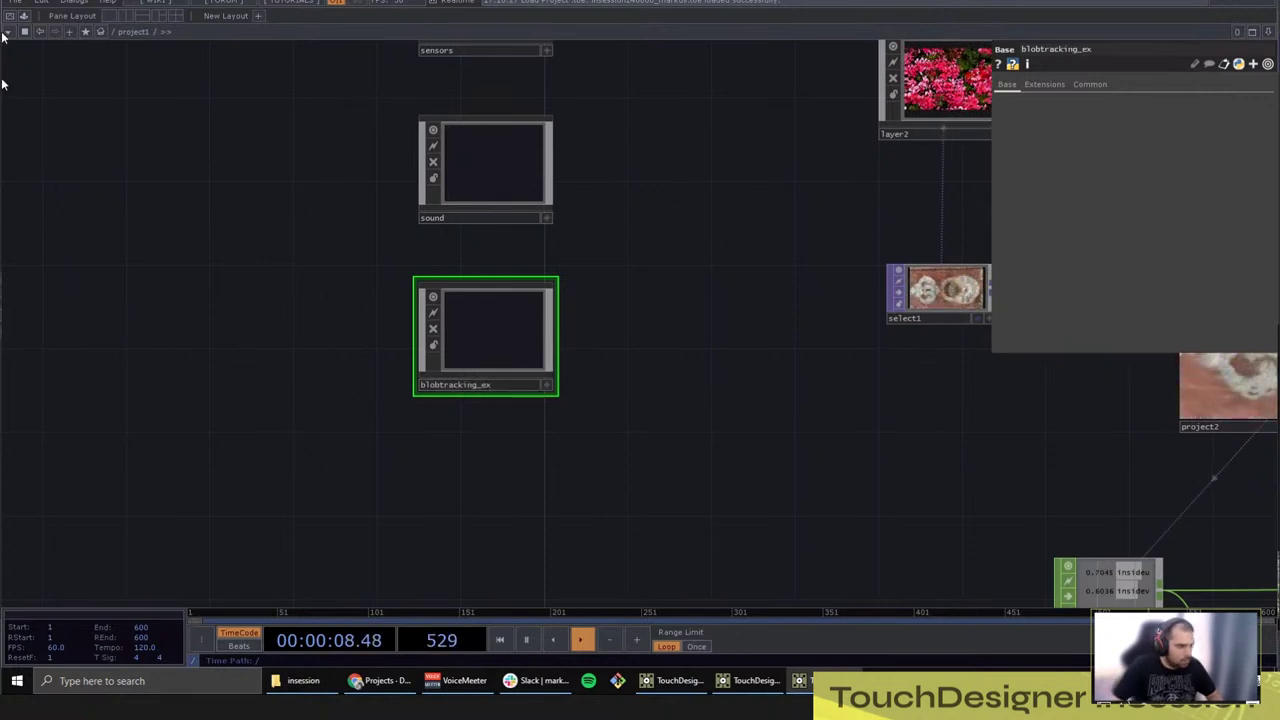
Step: Enter the blobtracking_ex network and add a Circle TOP
double_click(476, 326)
key(Tab)
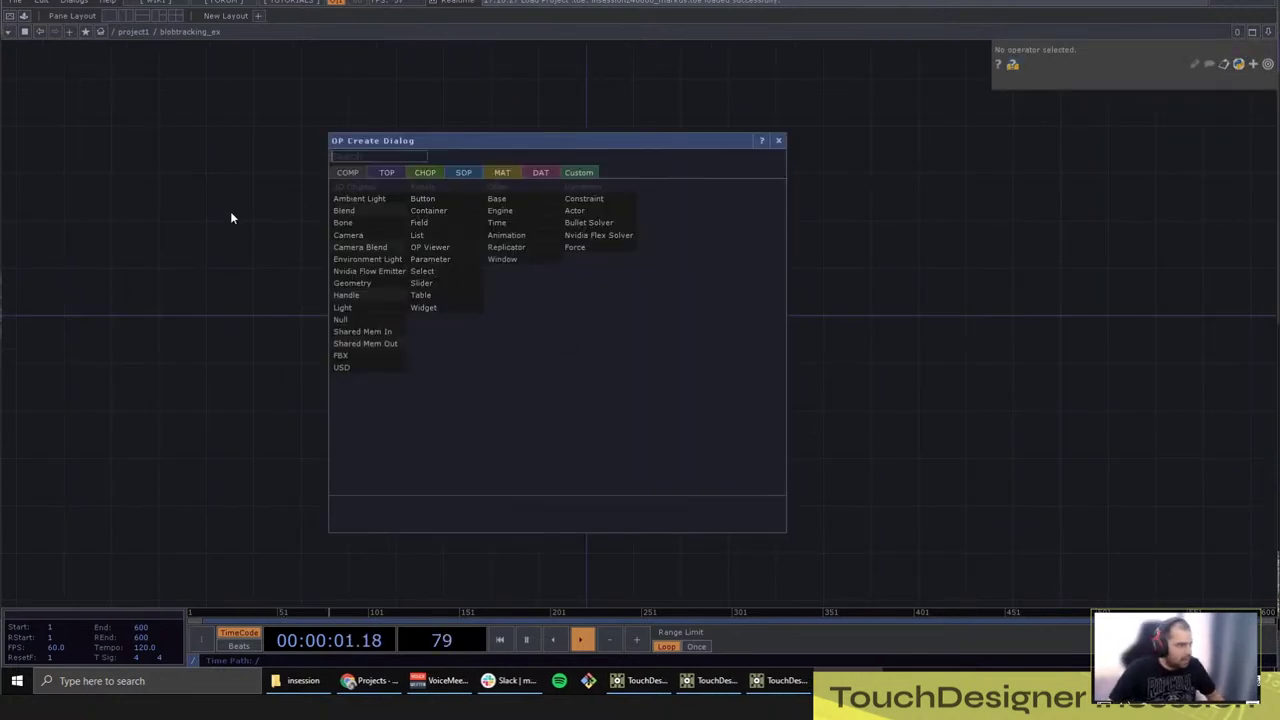
click(388, 173)
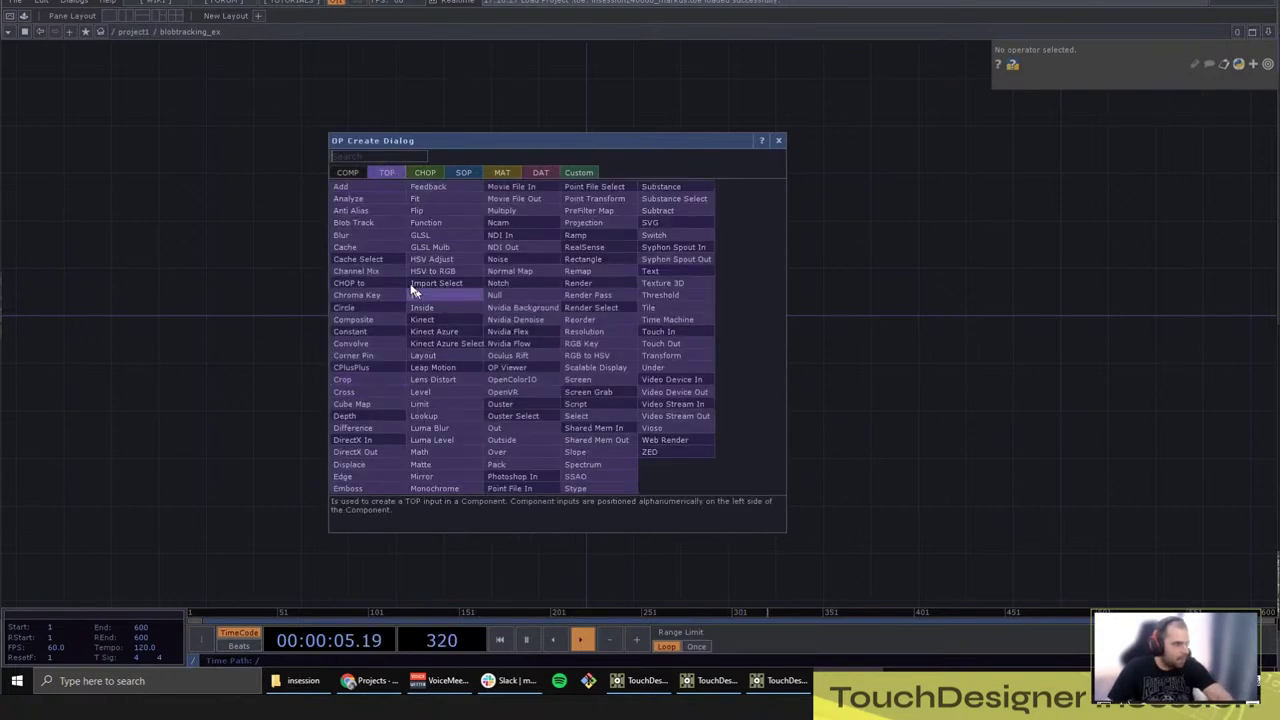
click(389, 312)
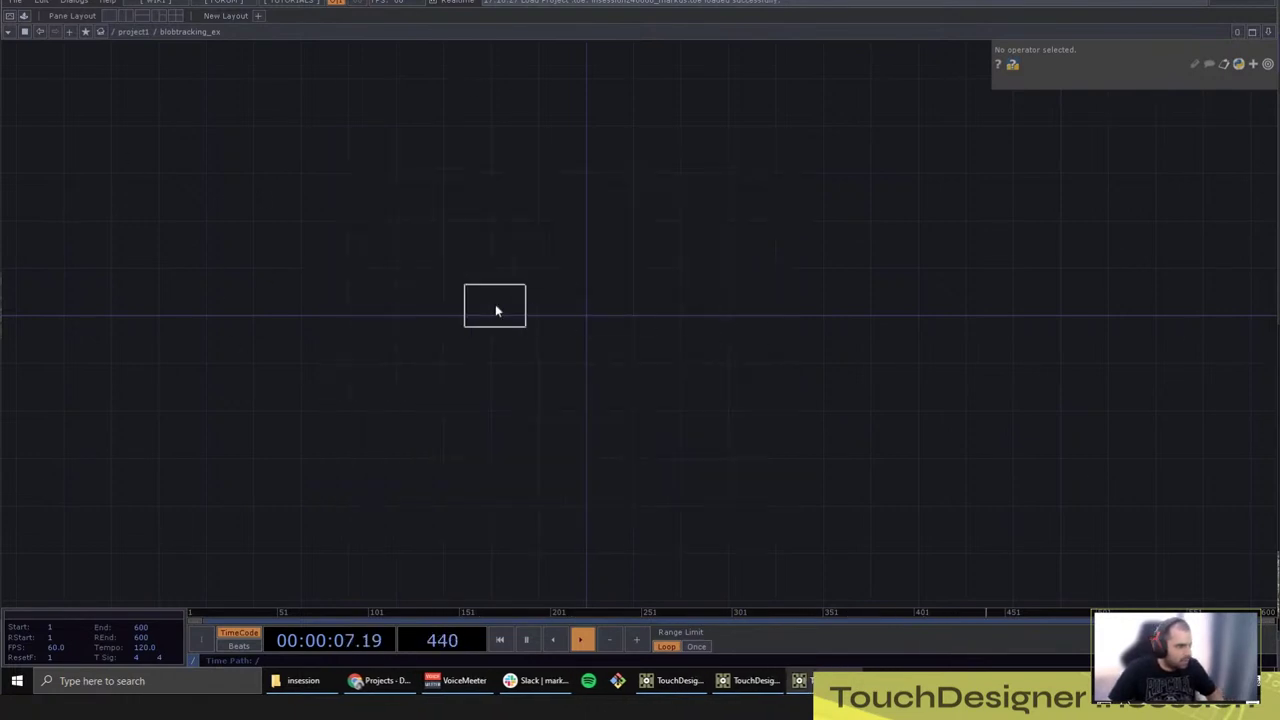
click(494, 306)
key(h)
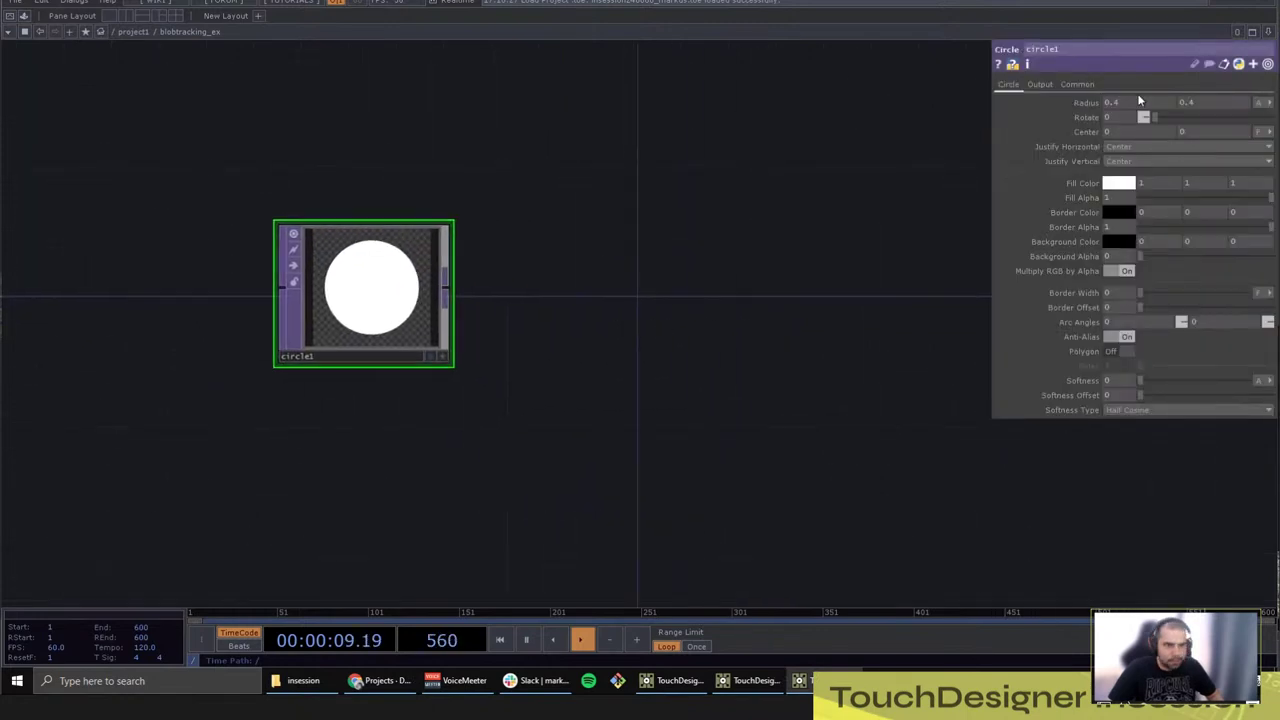
Step: Set circle1's output resolution to the 1920 x 1080 preset
click(1077, 85)
click(1266, 117)
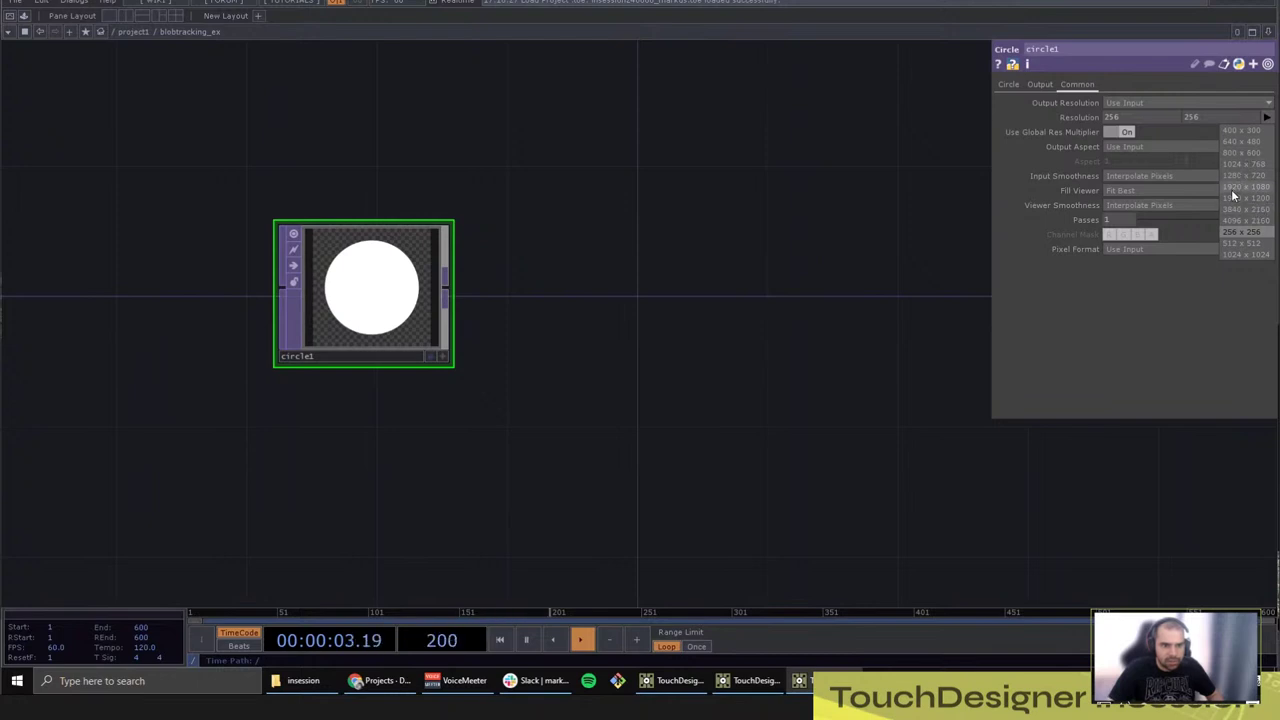
click(1245, 187)
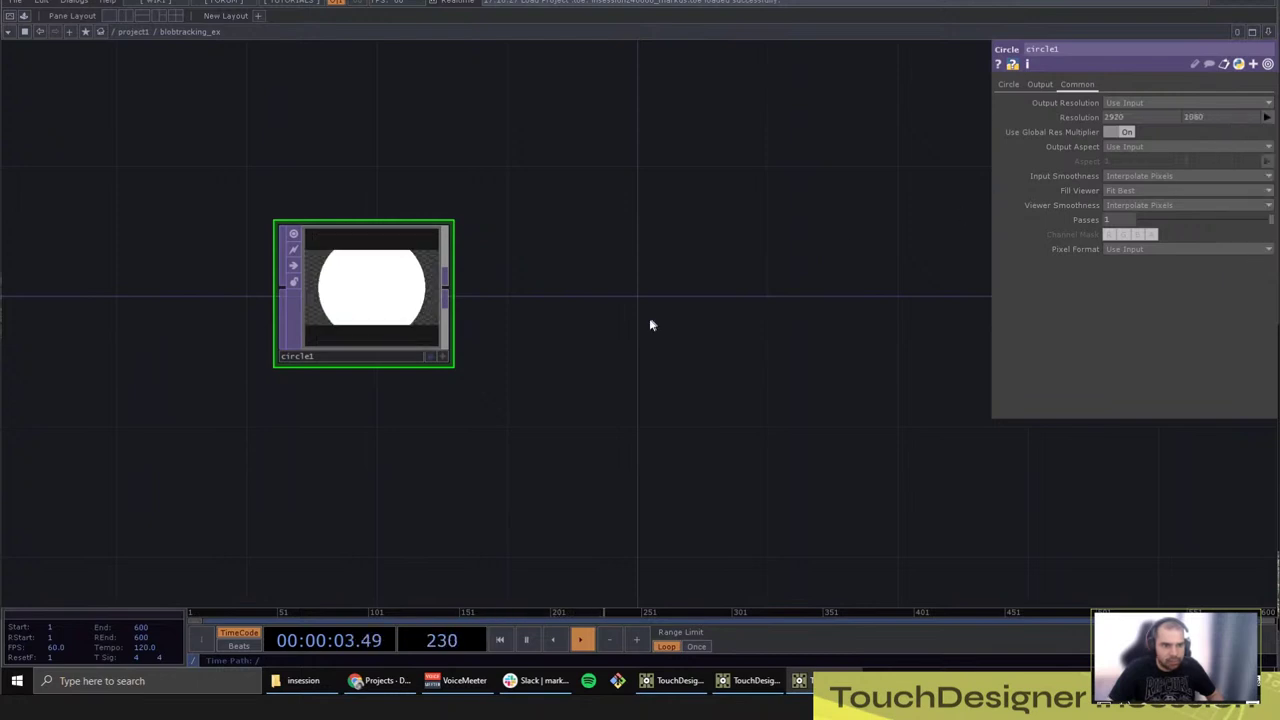
Step: Shrink circle1 to a small dot by setting both Radius values to 0.025
click(1010, 86)
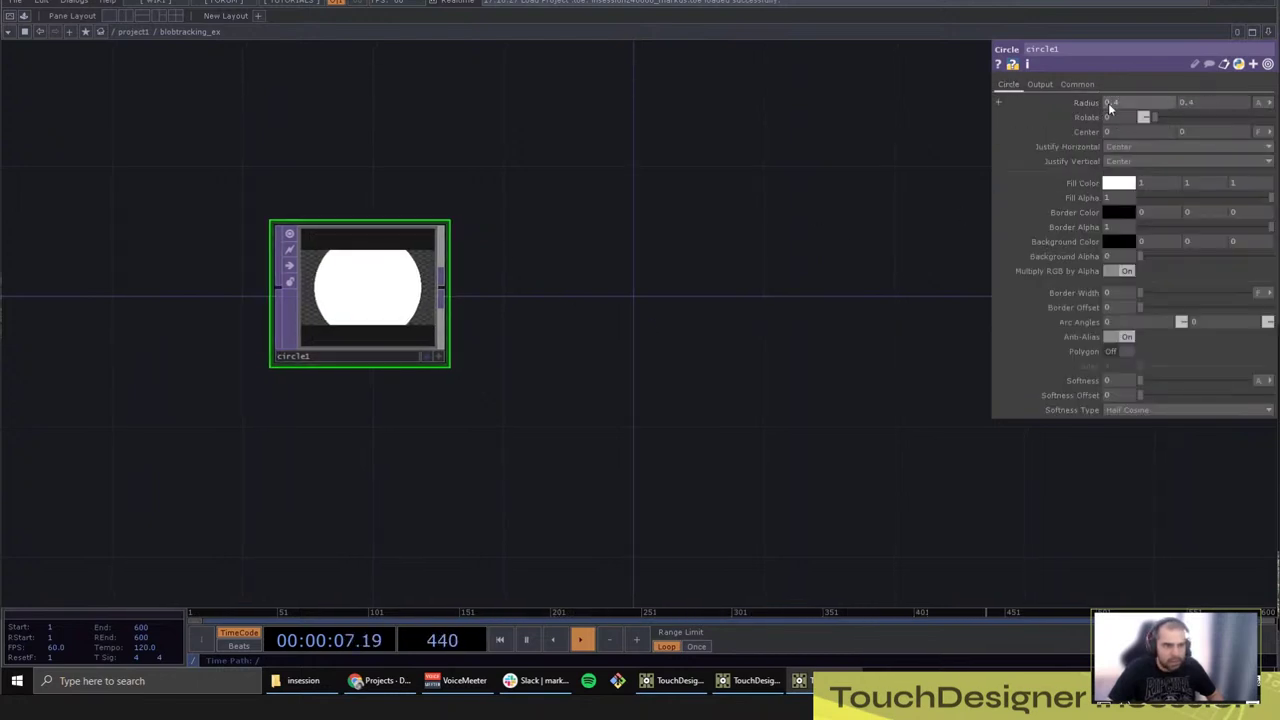
click(1149, 105)
text(0.01)
key(Tab)
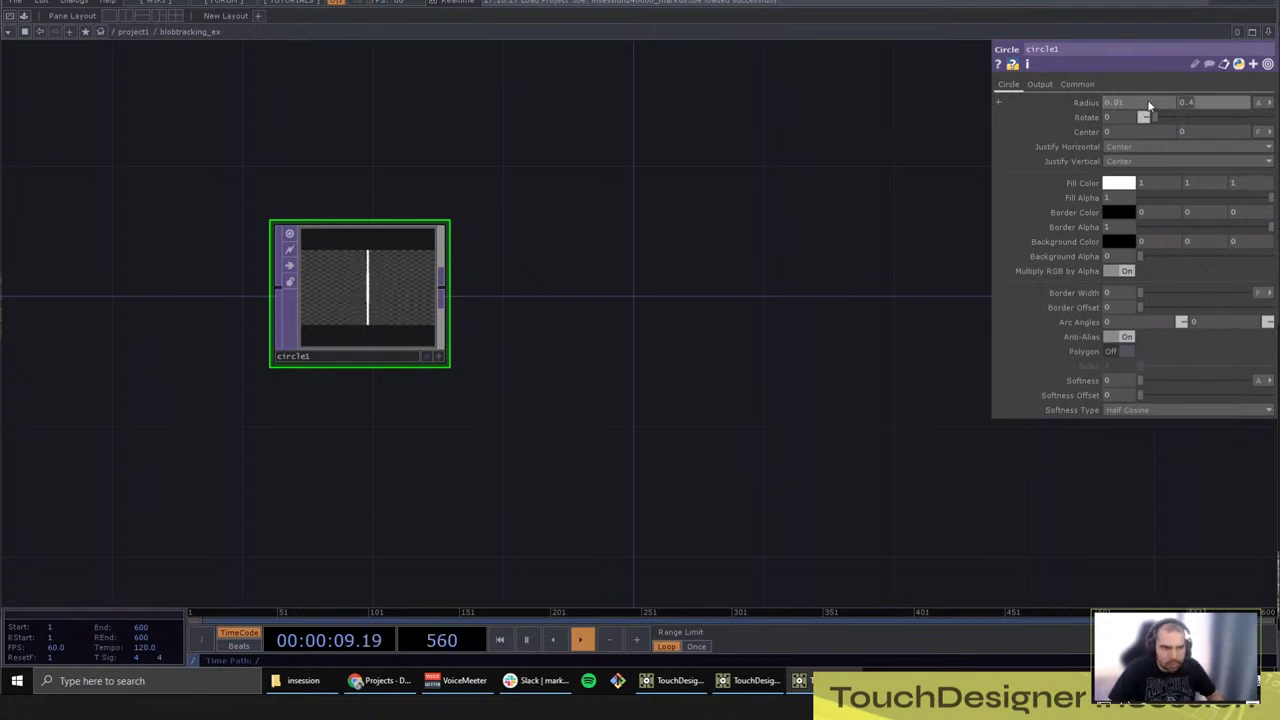
scroll(360, 295, up, 4)
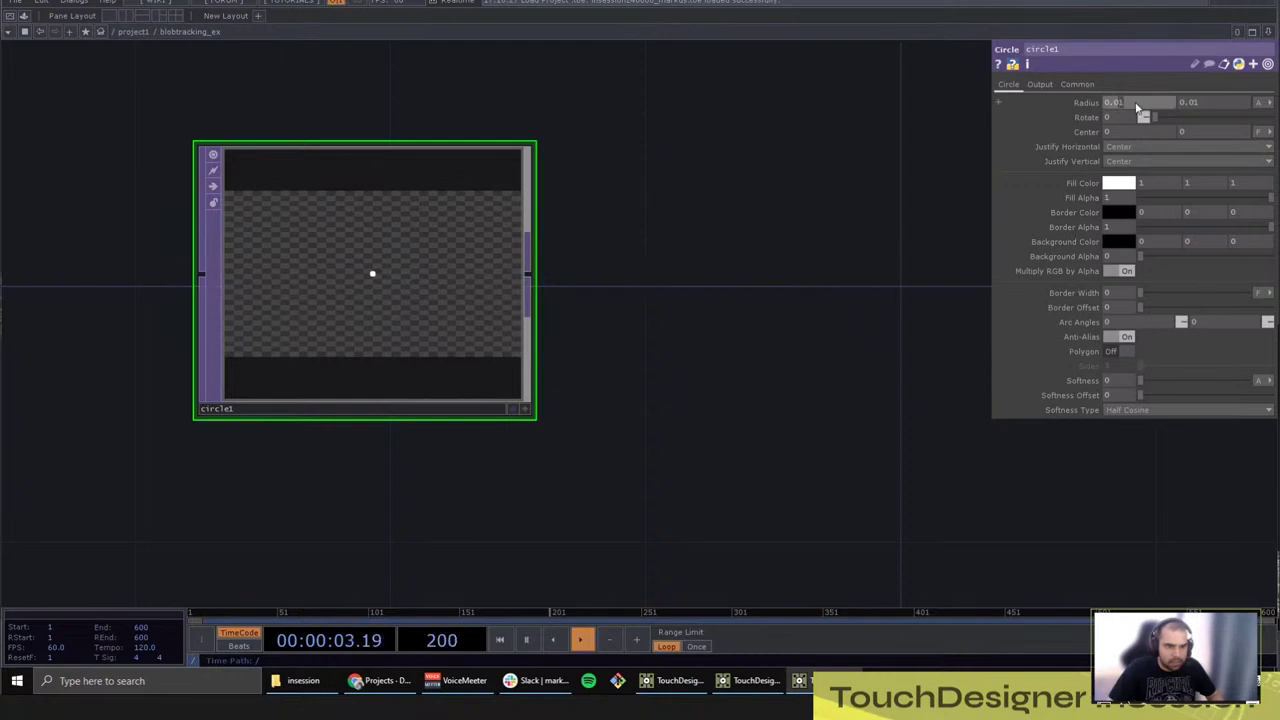
key(Tab)
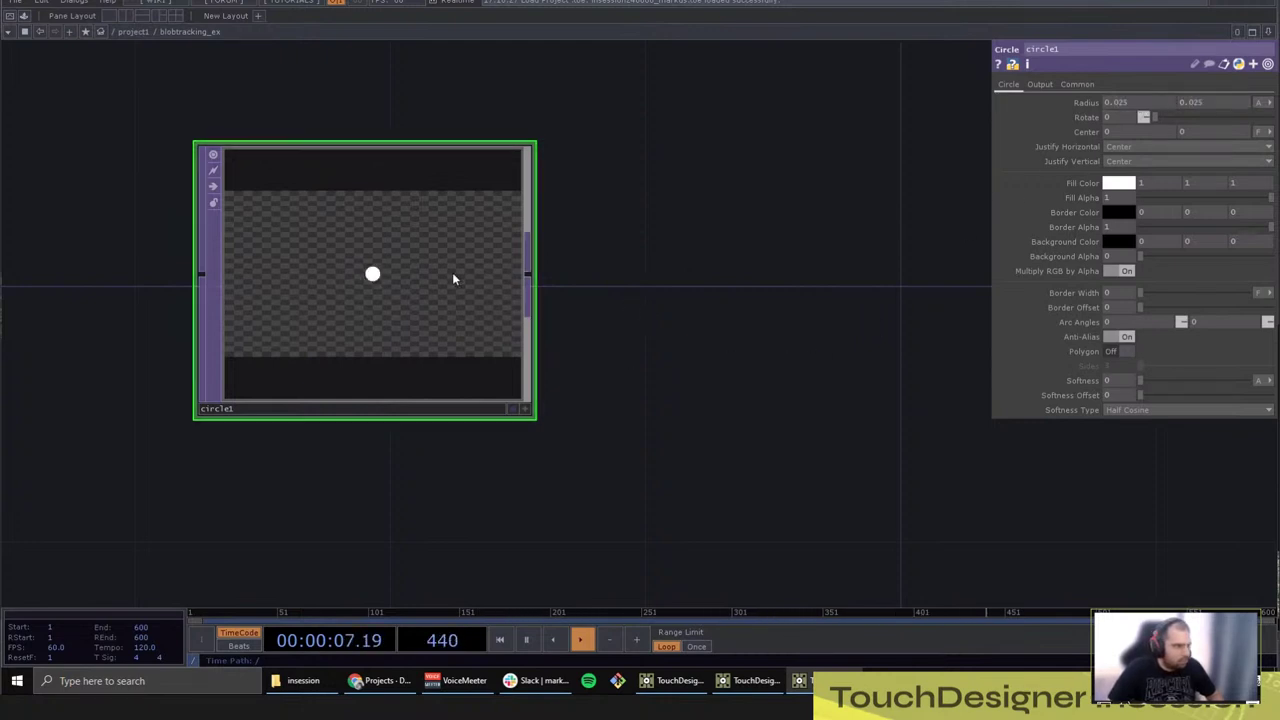
Step: Paste a copy of circle1 beside it, then resize circle1's node to widescreen and align it with the copy
key(ctrl+v)
drag(888, 368, 895, 192)
drag(476, 470, 922, 212)
drag(633, 465, 583, 556)
click(394, 233)
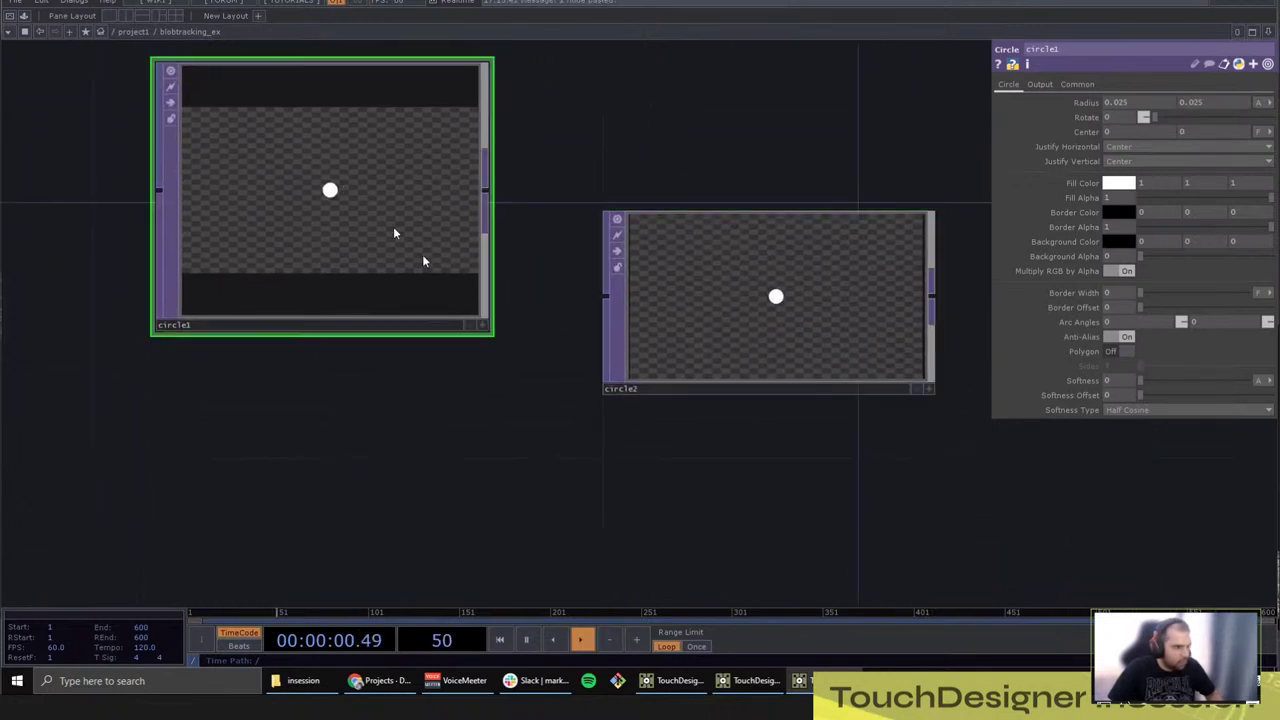
click(488, 331)
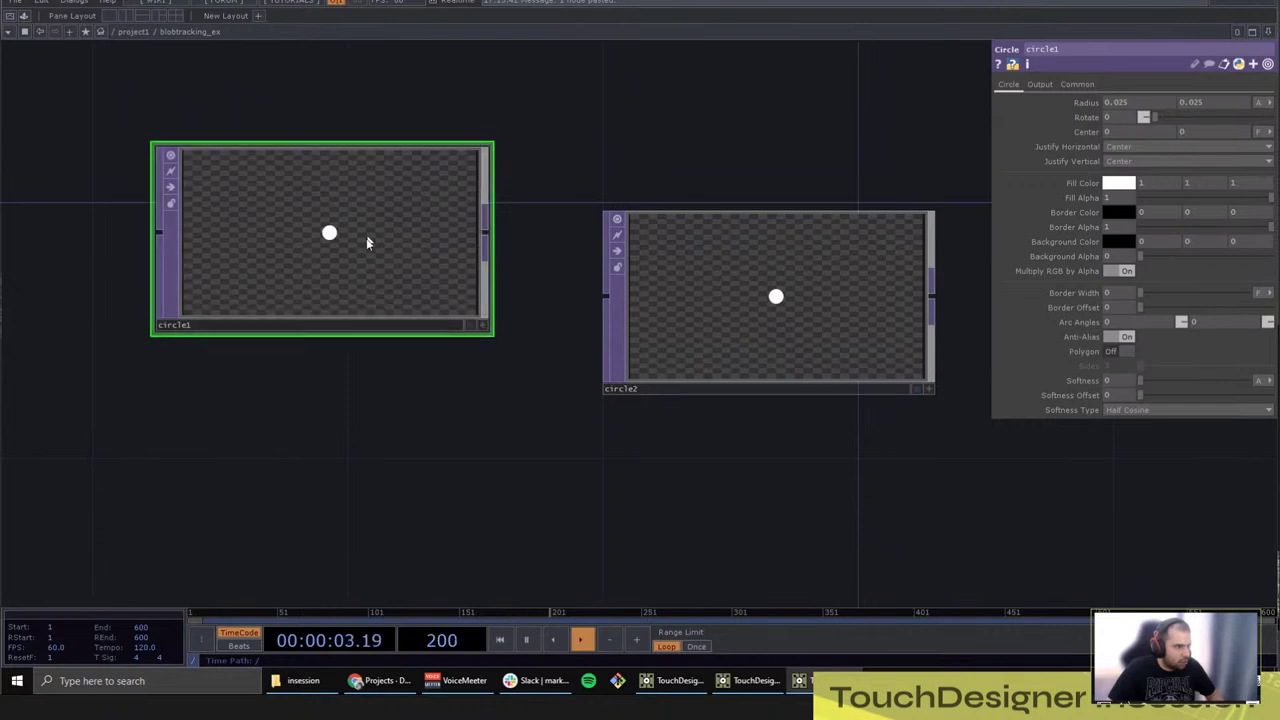
drag(369, 243, 369, 308)
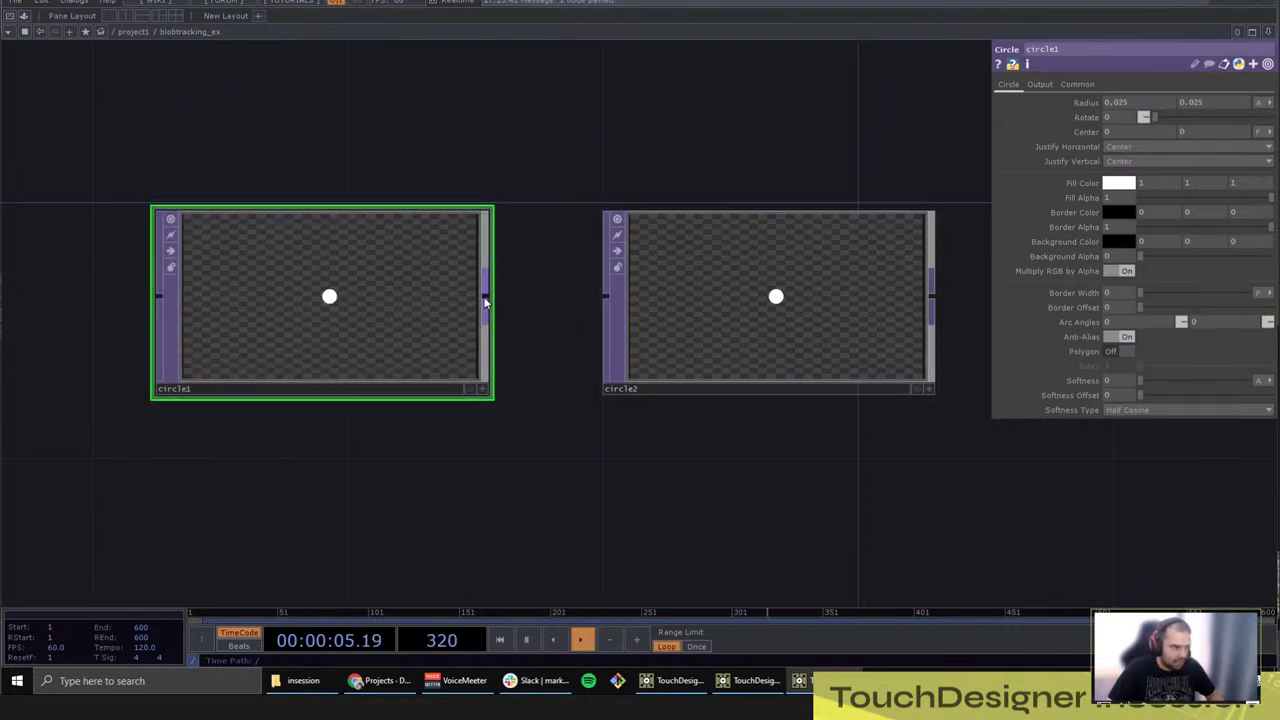
Step: Connect circle1's output to the input of circle2
drag(486, 296, 606, 295)
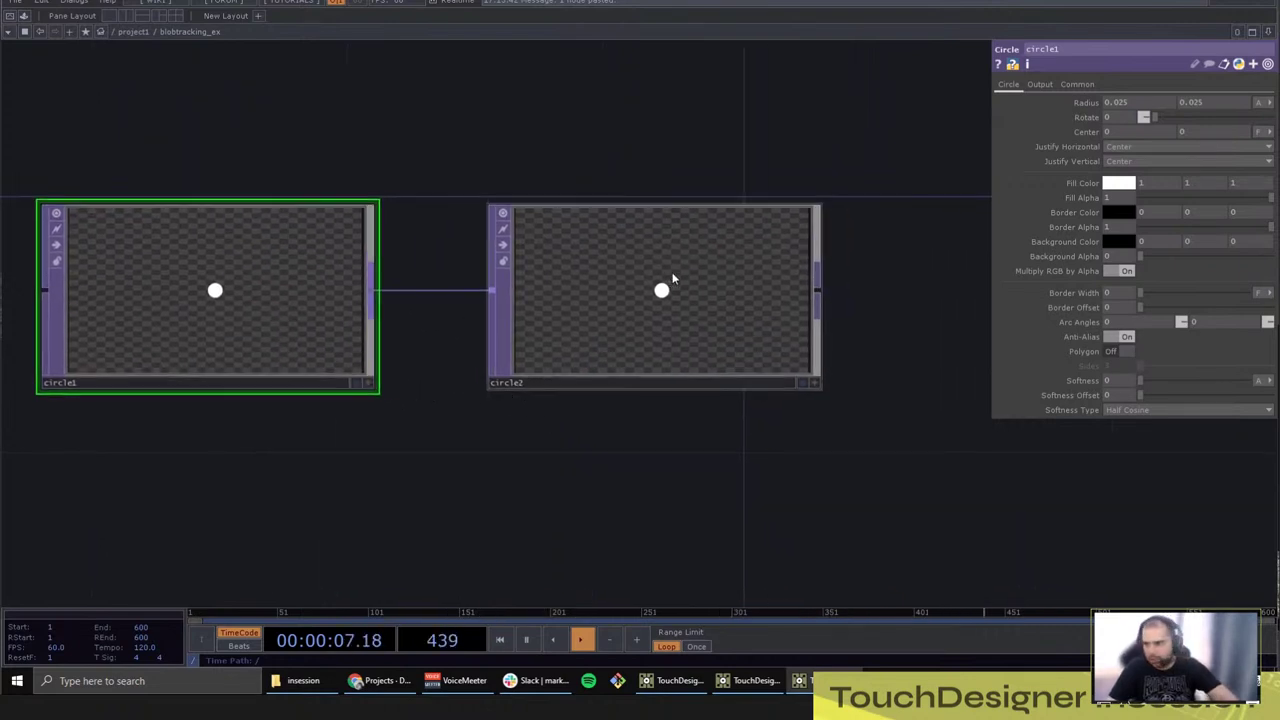
drag(920, 420, 822, 426)
click(531, 277)
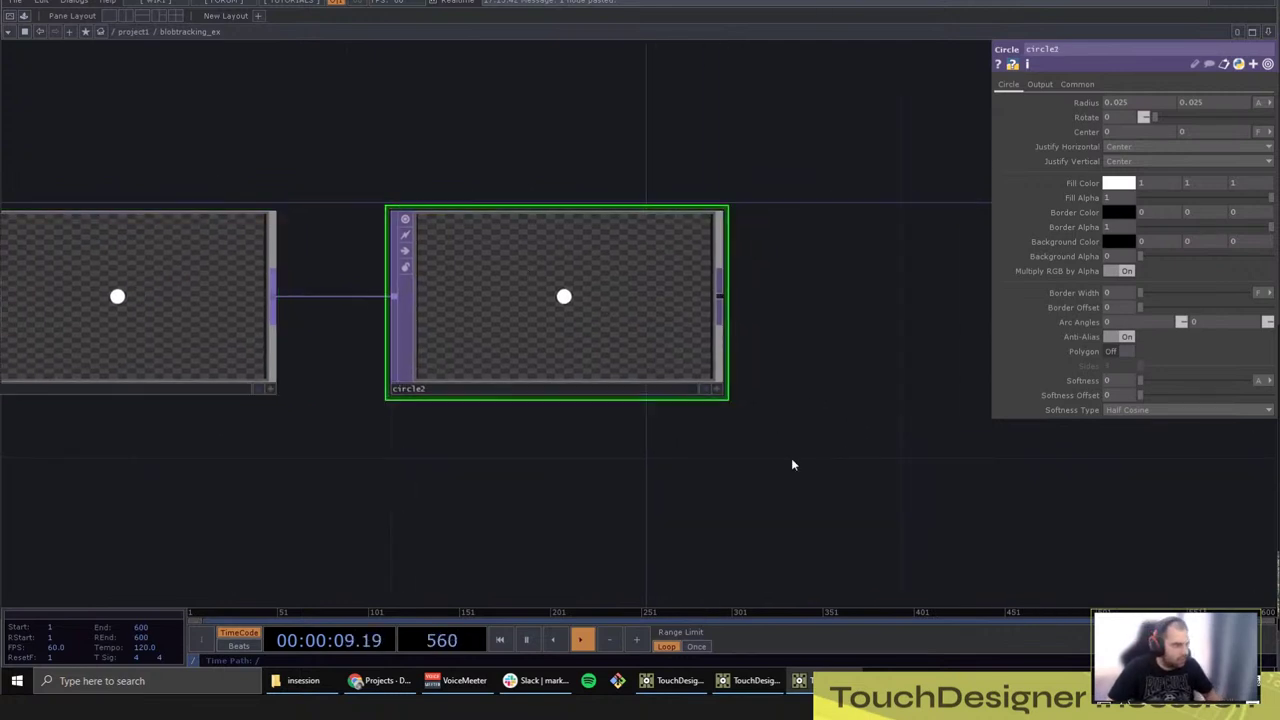
drag(798, 339, 770, 340)
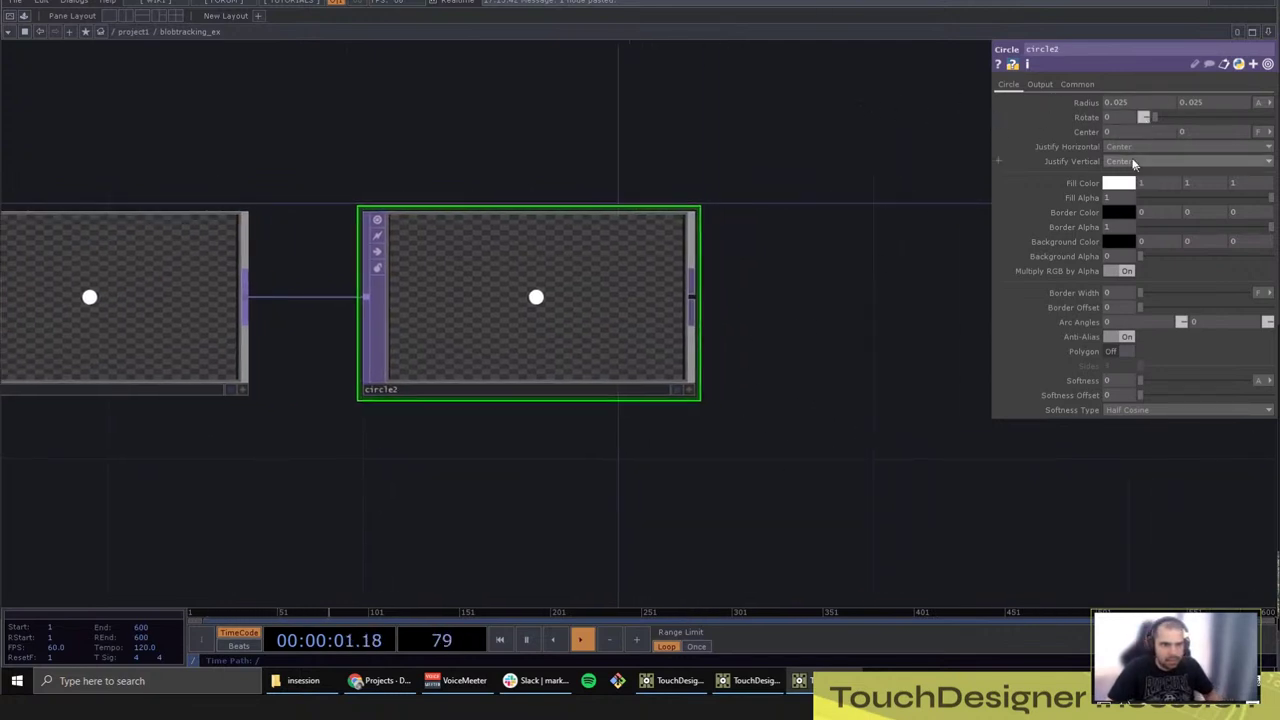
Step: Animate circle1's Center with math.sin(absTime.seconds) * 0.33 for X and math.cos(absTime.seconds) * 0.33 for Y
click(206, 274)
click(1088, 132)
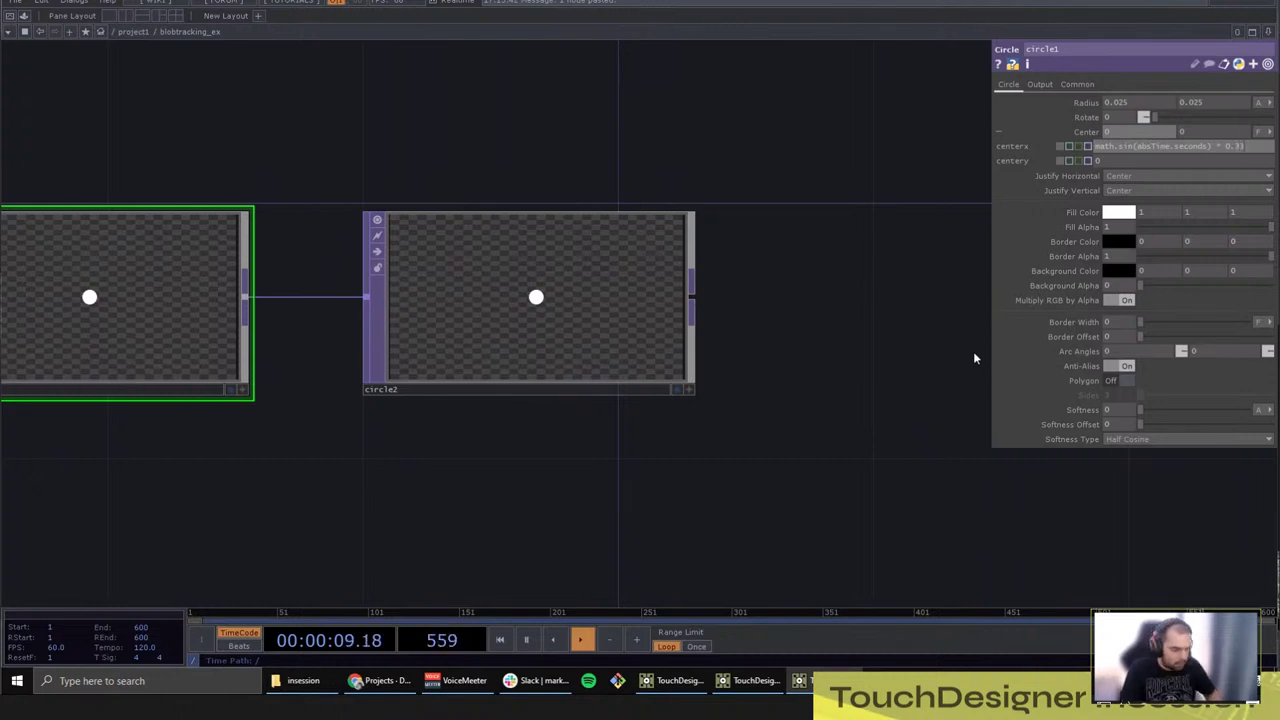
click(1132, 161)
text(math.sin(absTime.seconds) * 0.33)
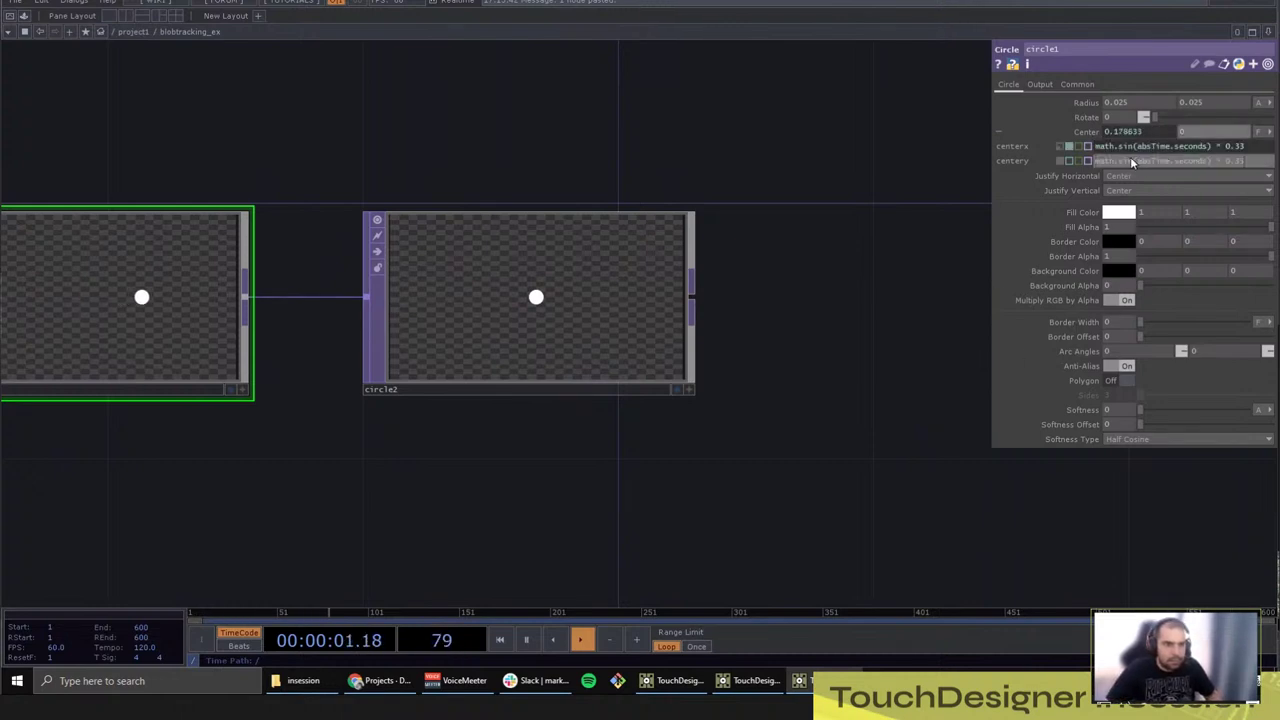
text(cos)
key(Return)
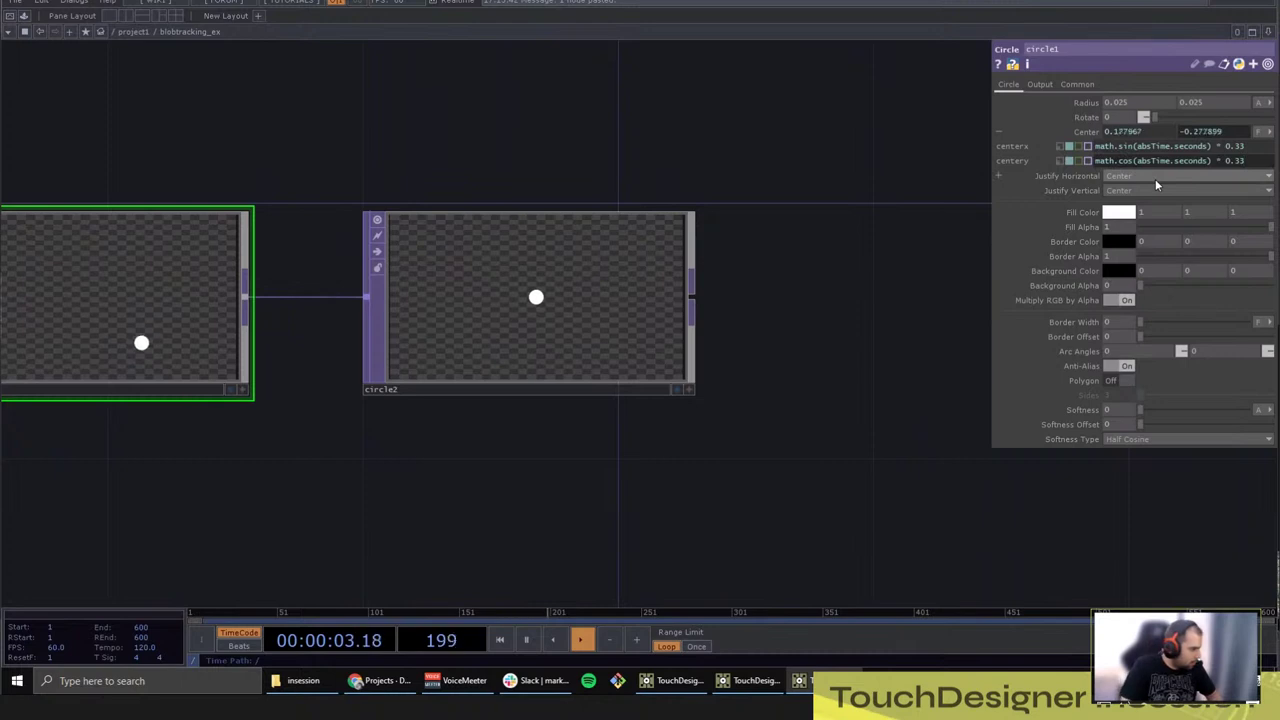
Step: Turn on Comp with Input for circle2, using the Over operation to combine it with circle1's moving dot
drag(371, 499, 481, 489)
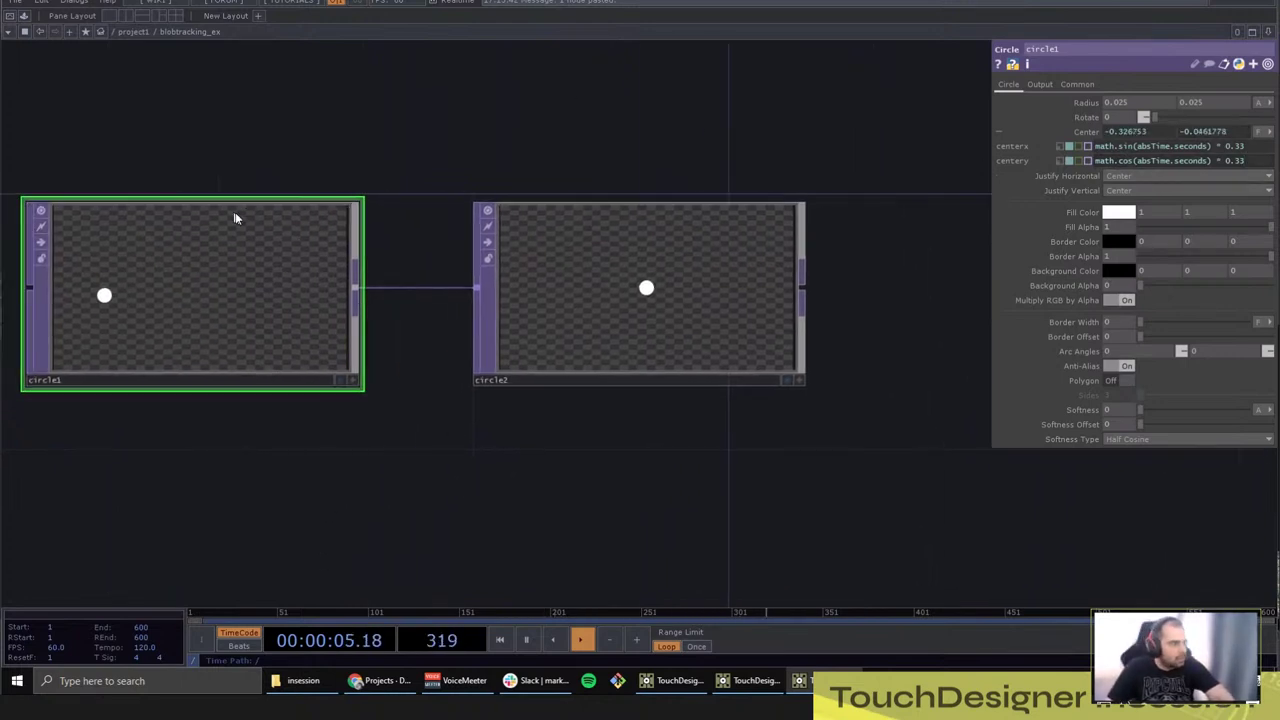
click(560, 235)
click(1040, 86)
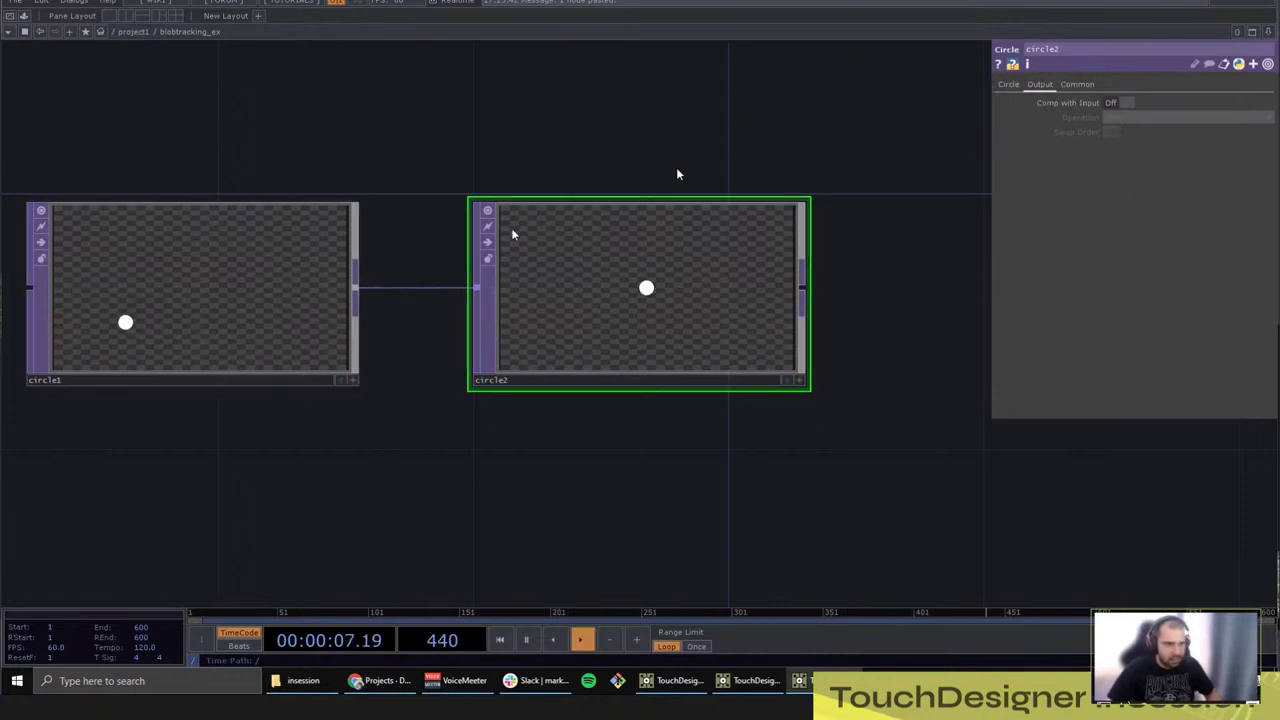
click(1110, 104)
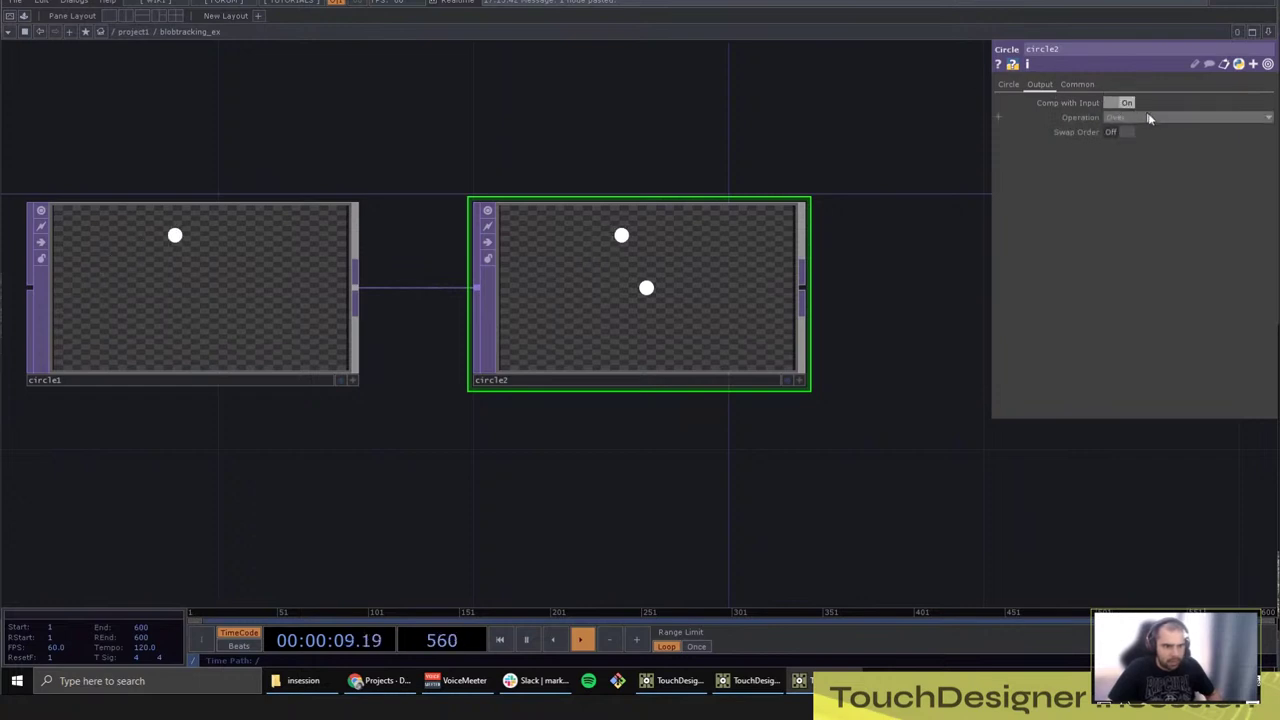
click(1154, 115)
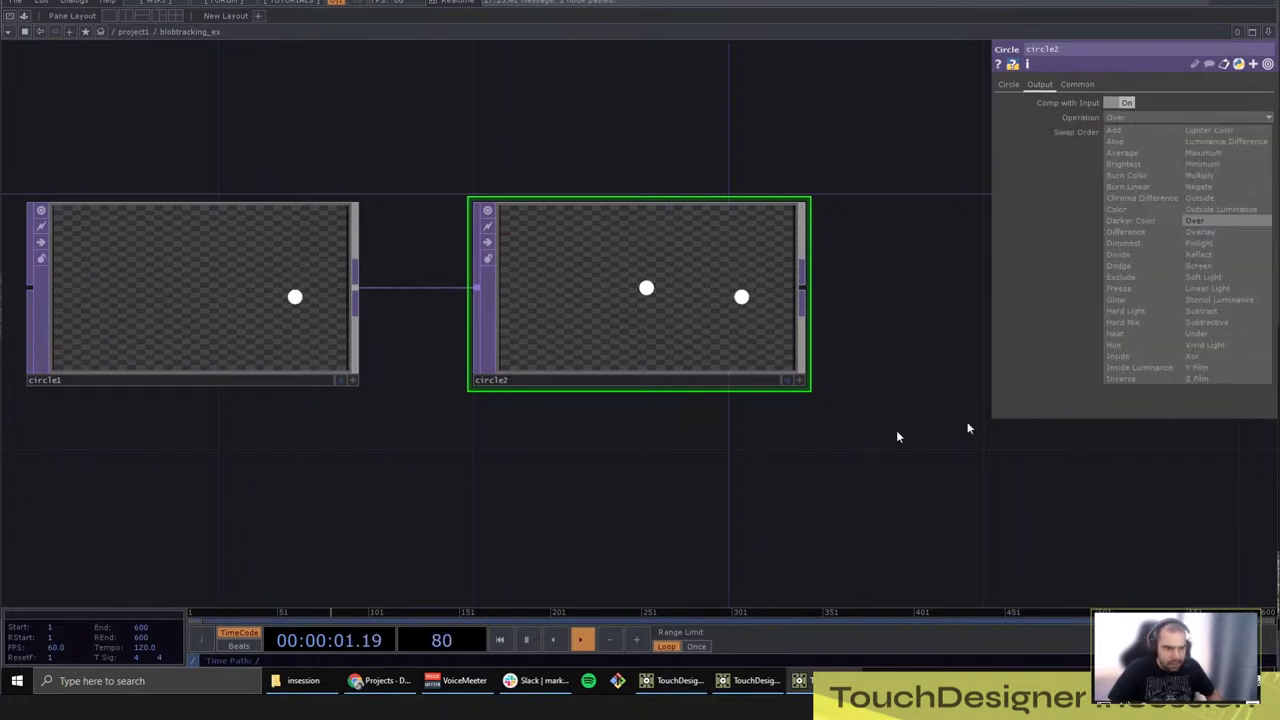
click(329, 271)
click(663, 310)
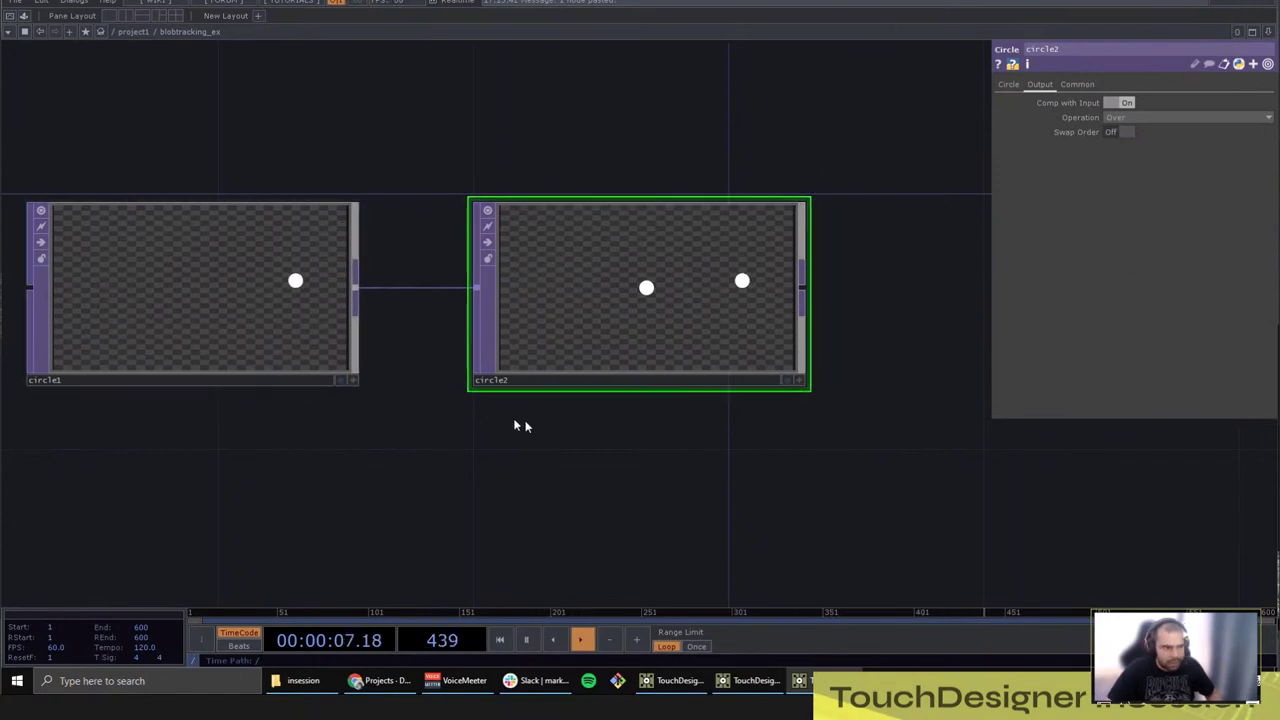
Step: Animate circle2's Center X and Y with the expression math.sin(absTime.seconds) * 0.33
click(1009, 84)
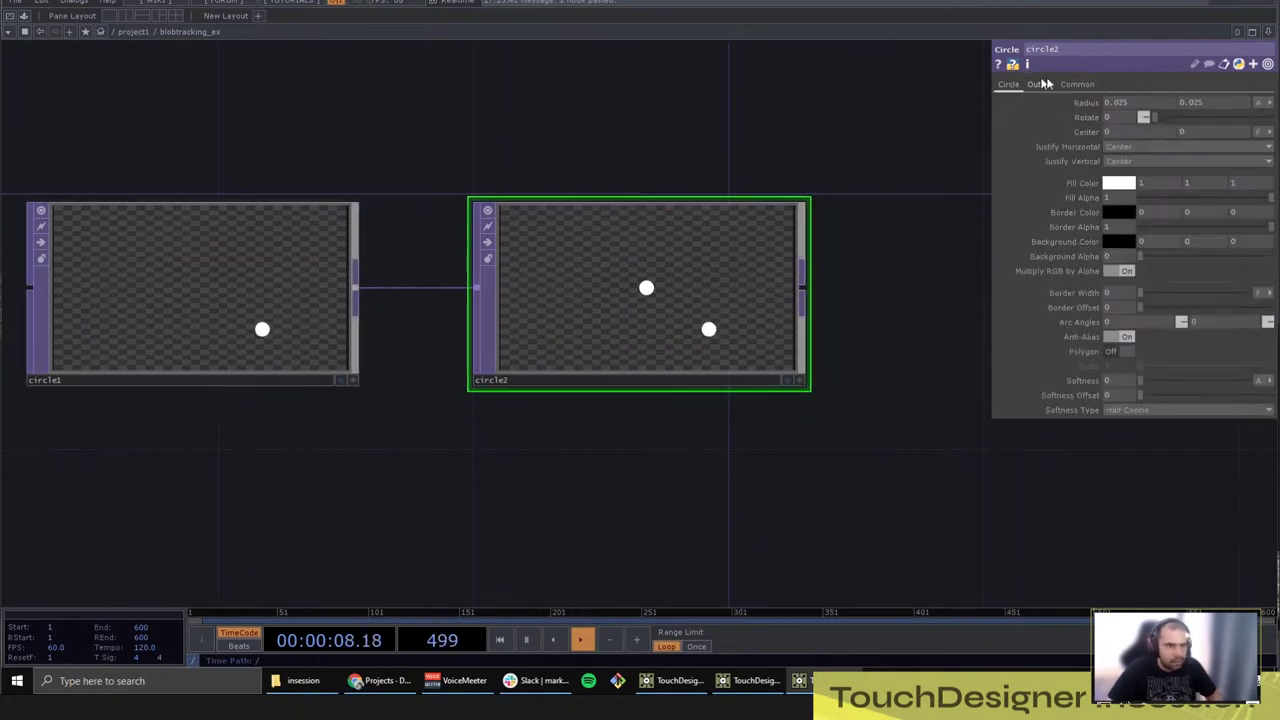
click(1118, 131)
click(1117, 160)
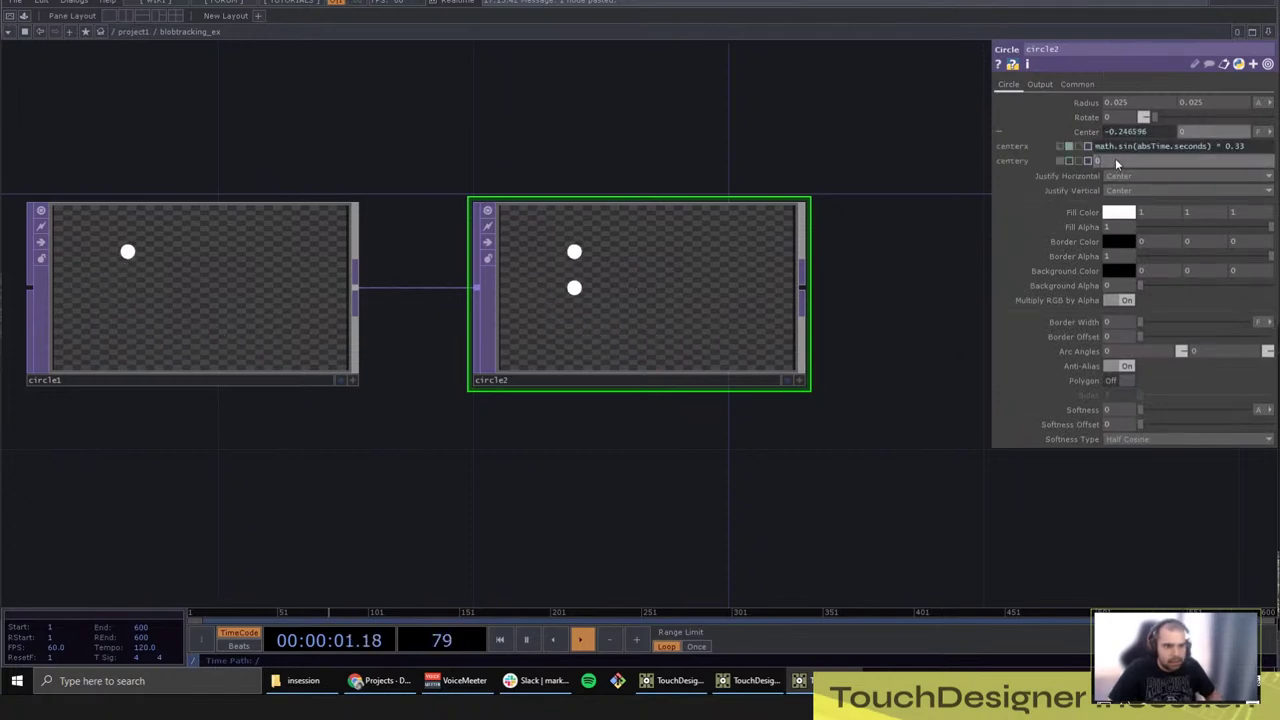
key(Return)
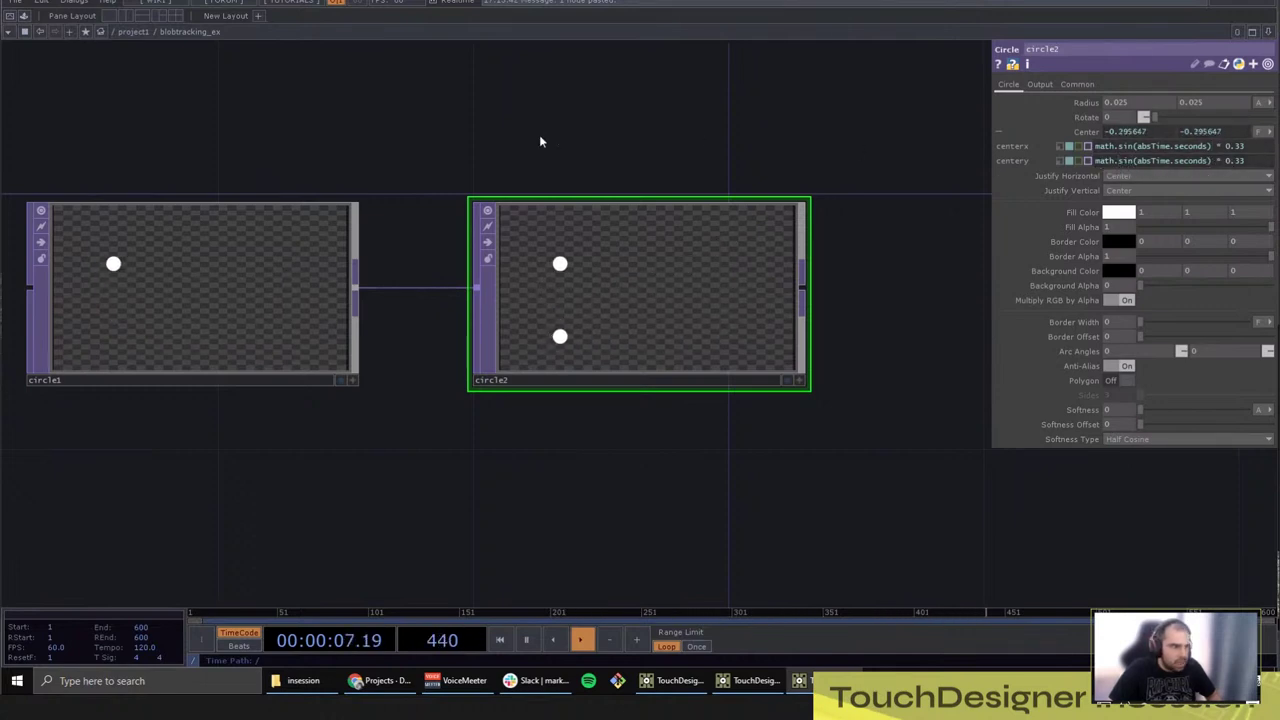
Step: Add a Blob Track TOP fed by circle2's output and place it beside circle2
drag(743, 491, 258, 267)
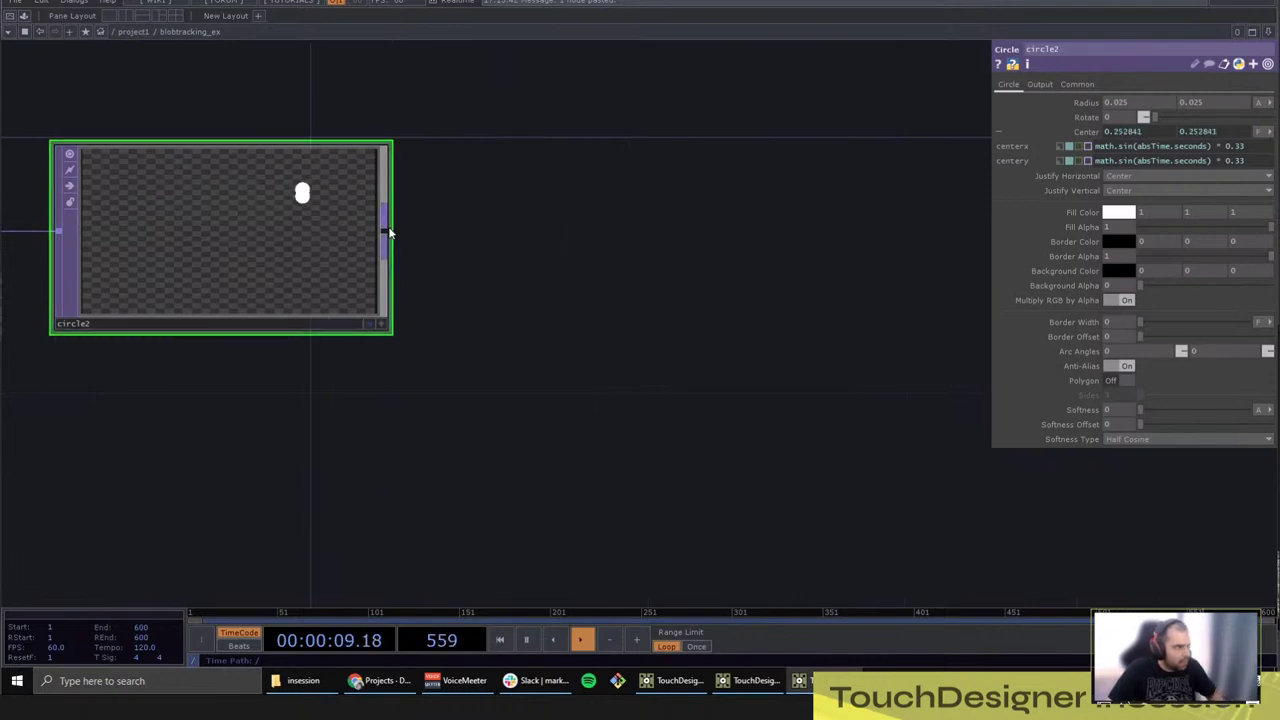
drag(387, 230, 600, 250)
middle_drag(578, 188, 536, 196)
drag(628, 272, 518, 344)
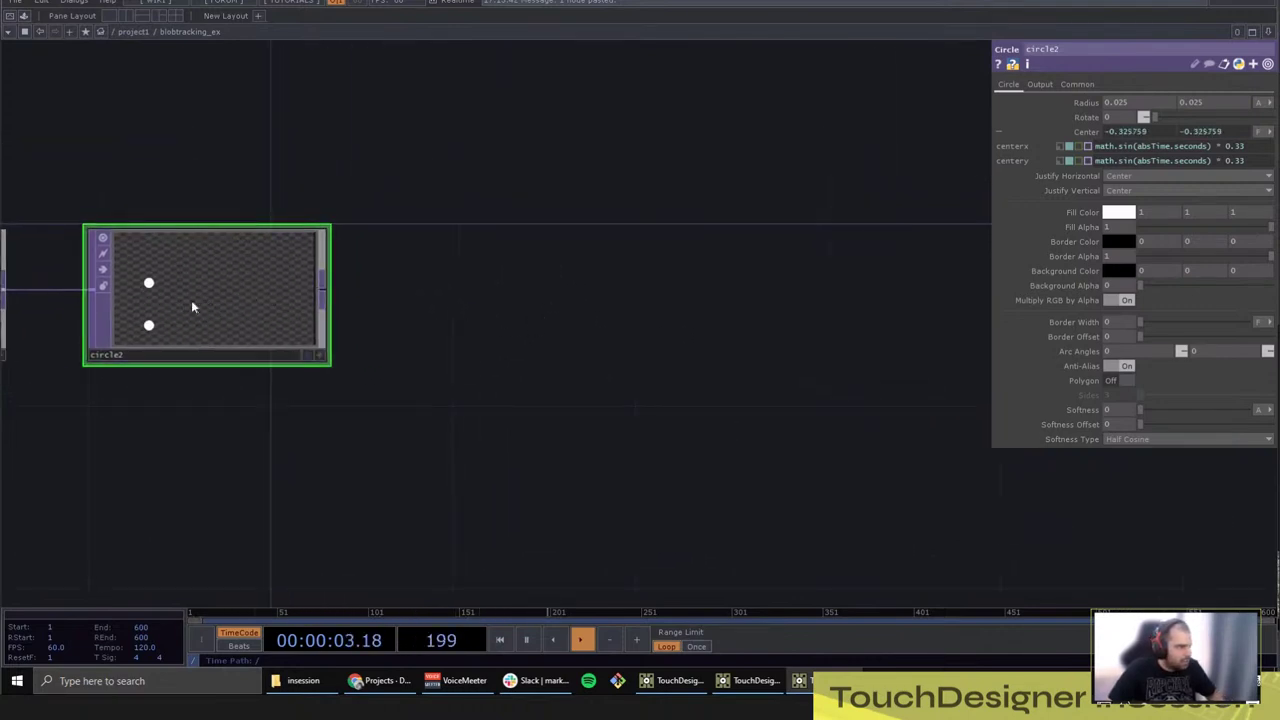
scroll(190, 290, up, 3)
scroll(188, 261, down, 2)
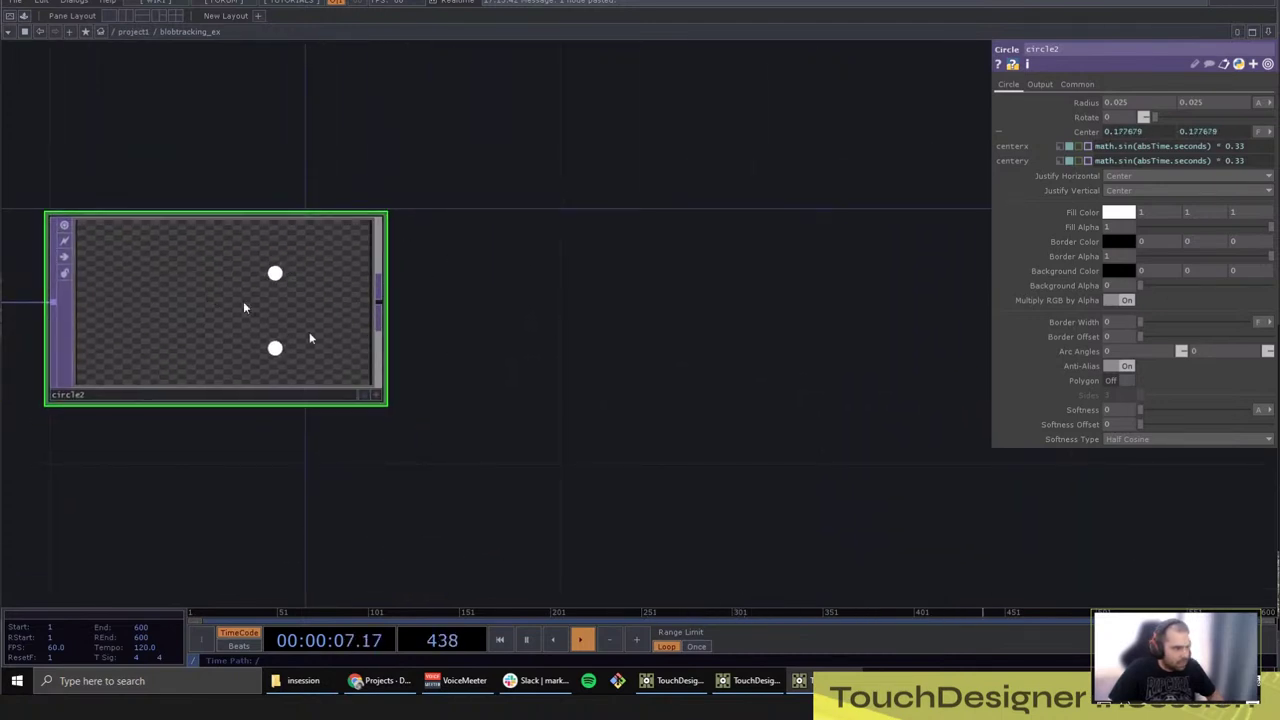
drag(414, 466, 586, 446)
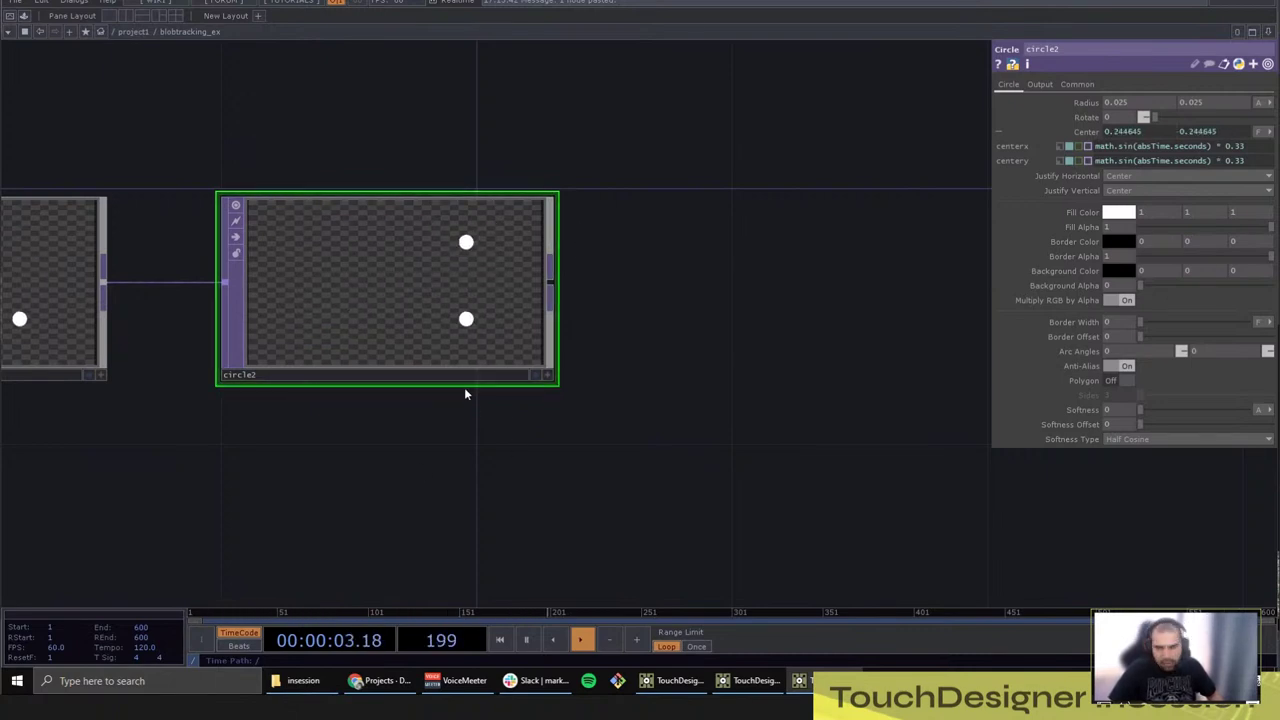
right_click(555, 288)
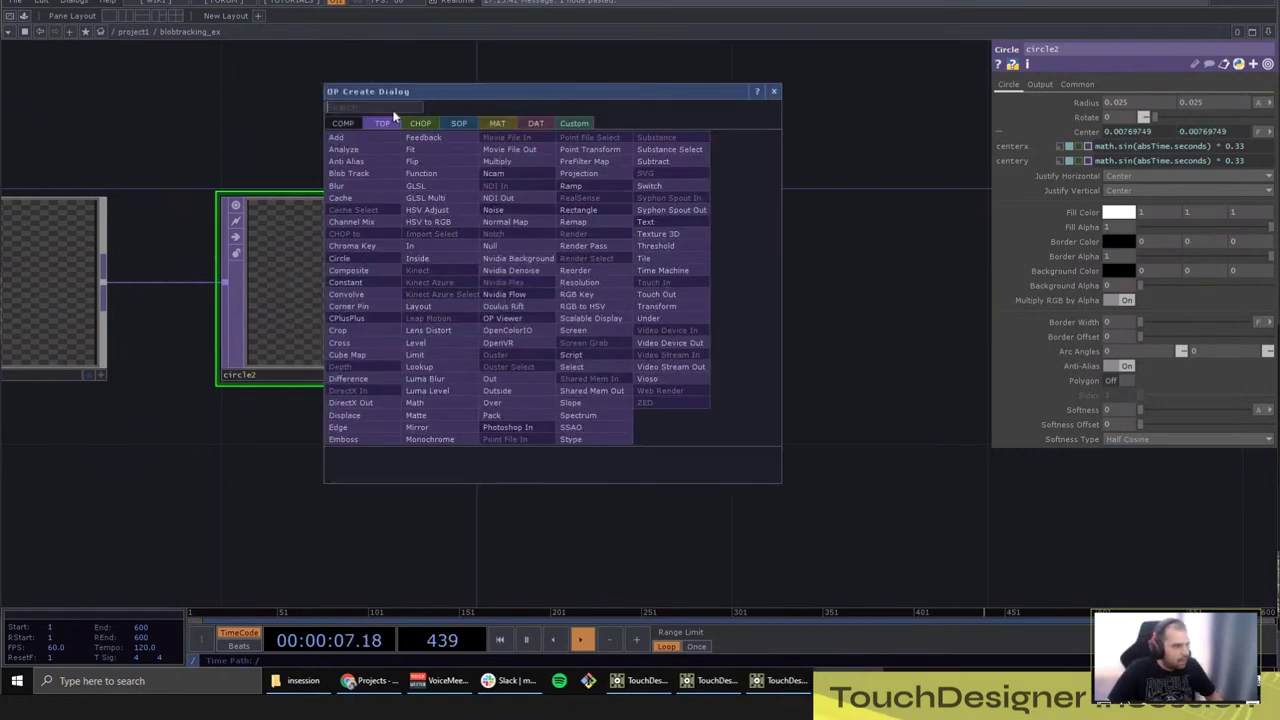
text(blob)
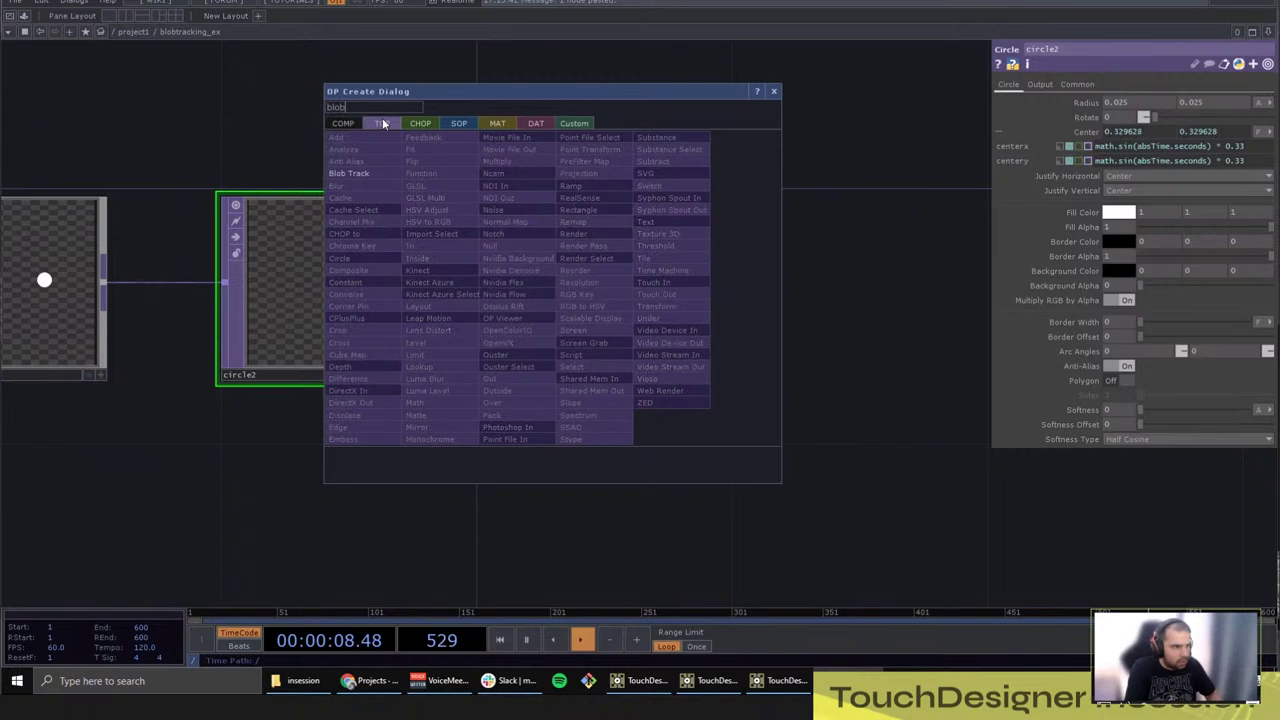
click(372, 174)
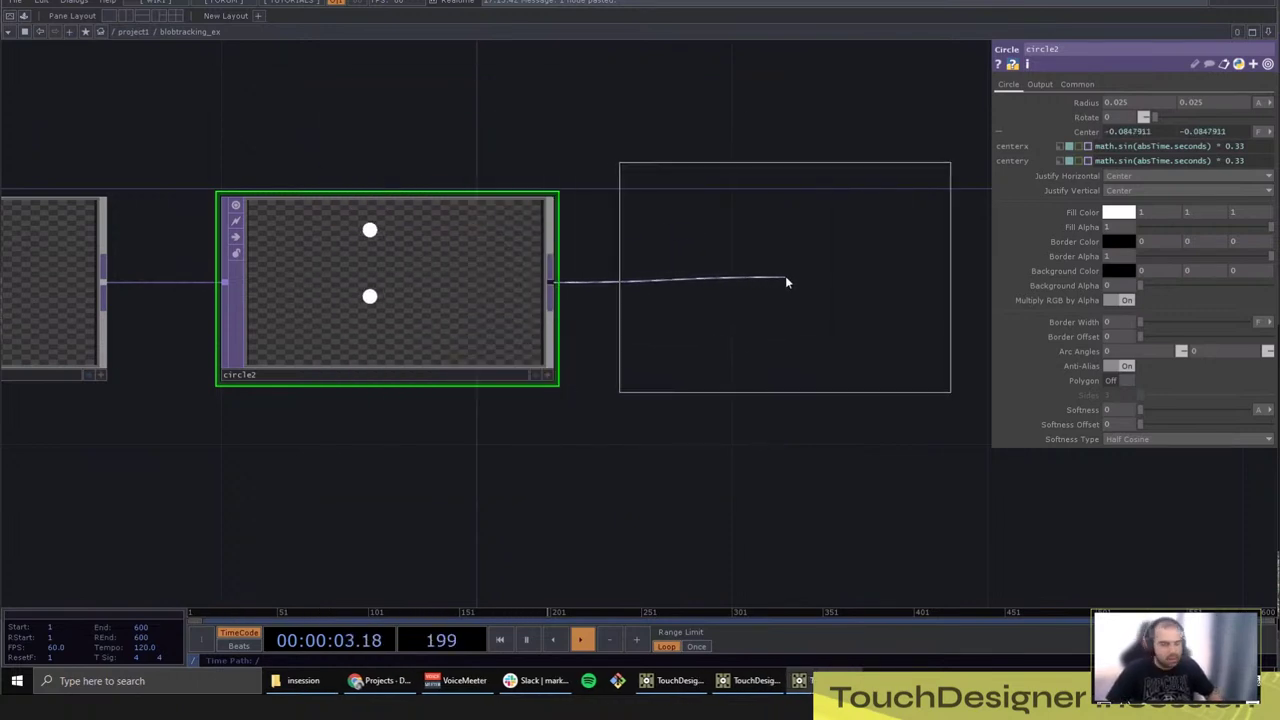
click(785, 282)
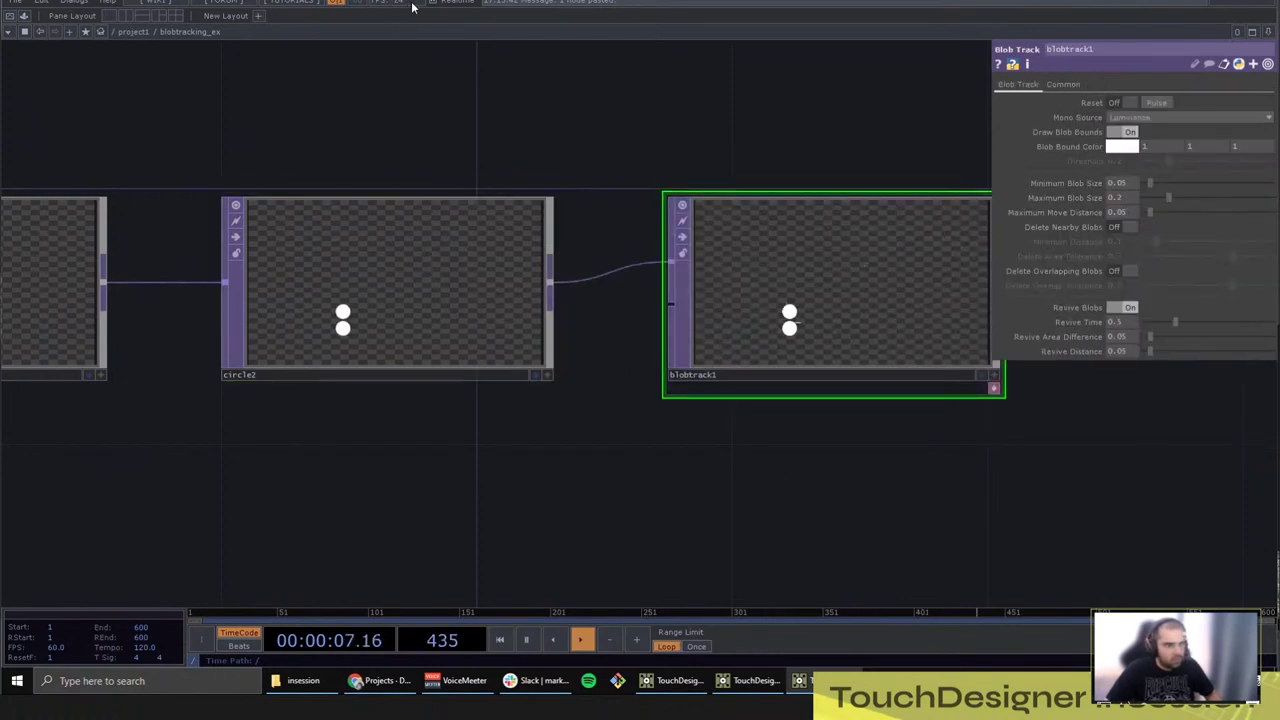
Step: Reveal blobtrack1's docked blobs table and move the Blob Track node farther away from circle2
drag(778, 128, 635, 133)
middle_drag(765, 322, 915, 463)
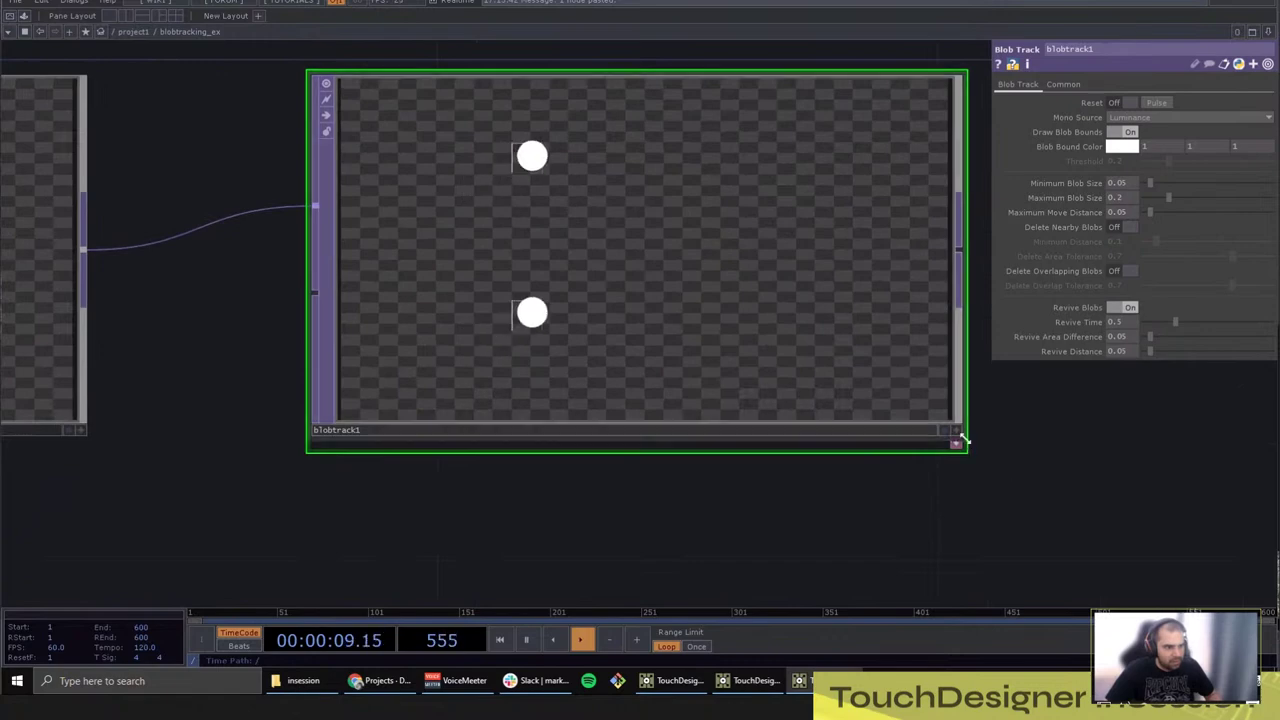
click(956, 442)
scroll(1010, 510, down, 4)
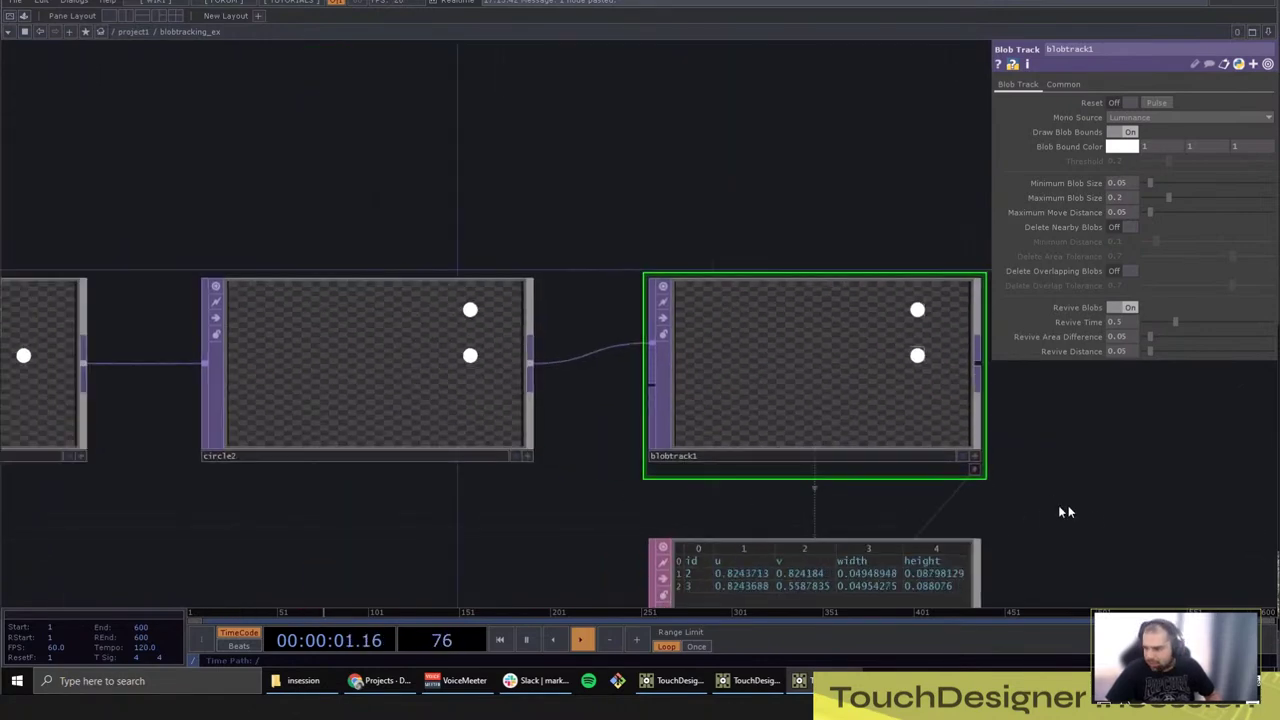
drag(1033, 480, 1003, 374)
drag(266, 357, 181, 313)
middle_drag(181, 313, 560, 310)
right_drag(585, 320, 405, 527)
drag(505, 271, 799, 271)
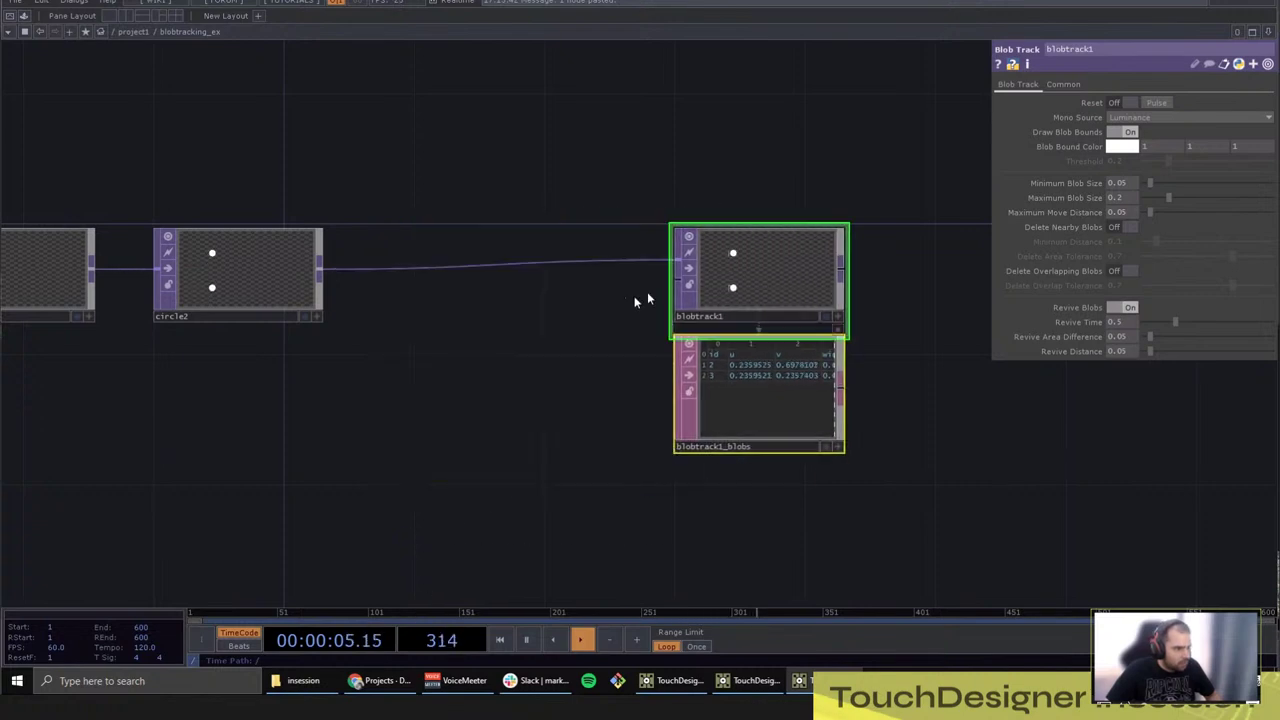
Step: Insert a Fit TOP into the connection between circle2 and blobtrack1
click(447, 251)
right_click(446, 268)
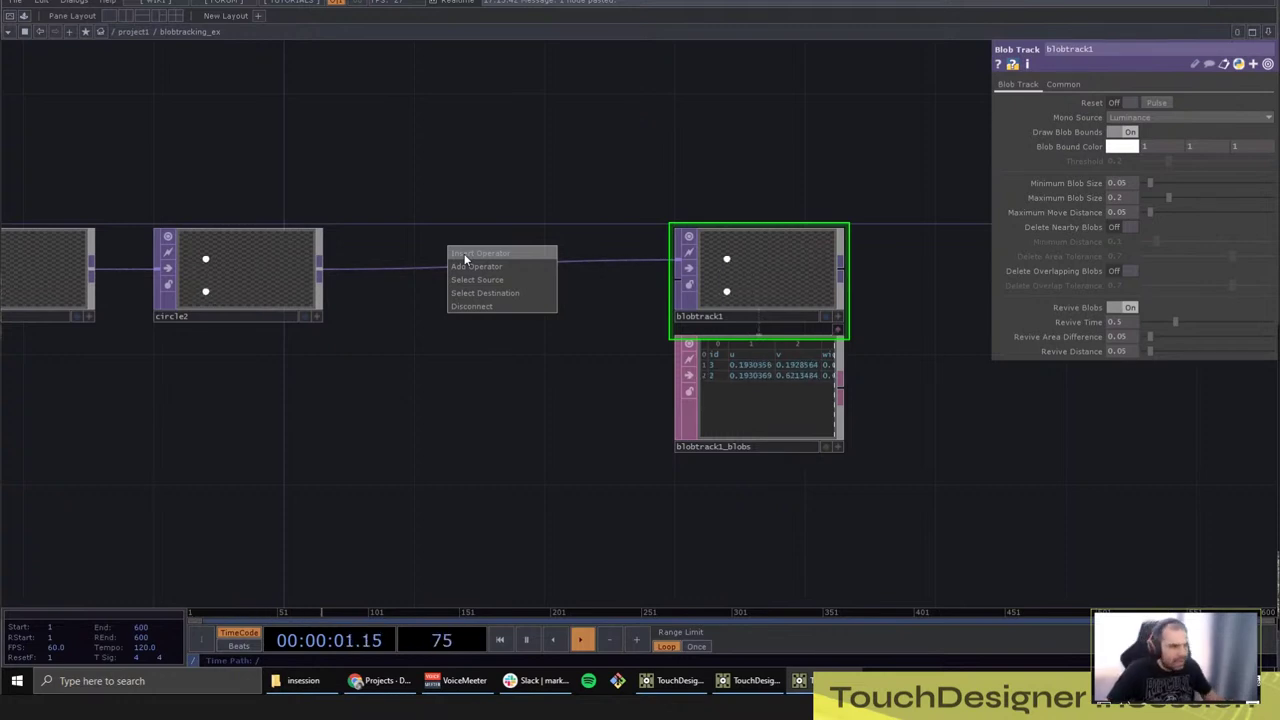
click(465, 255)
text(fit)
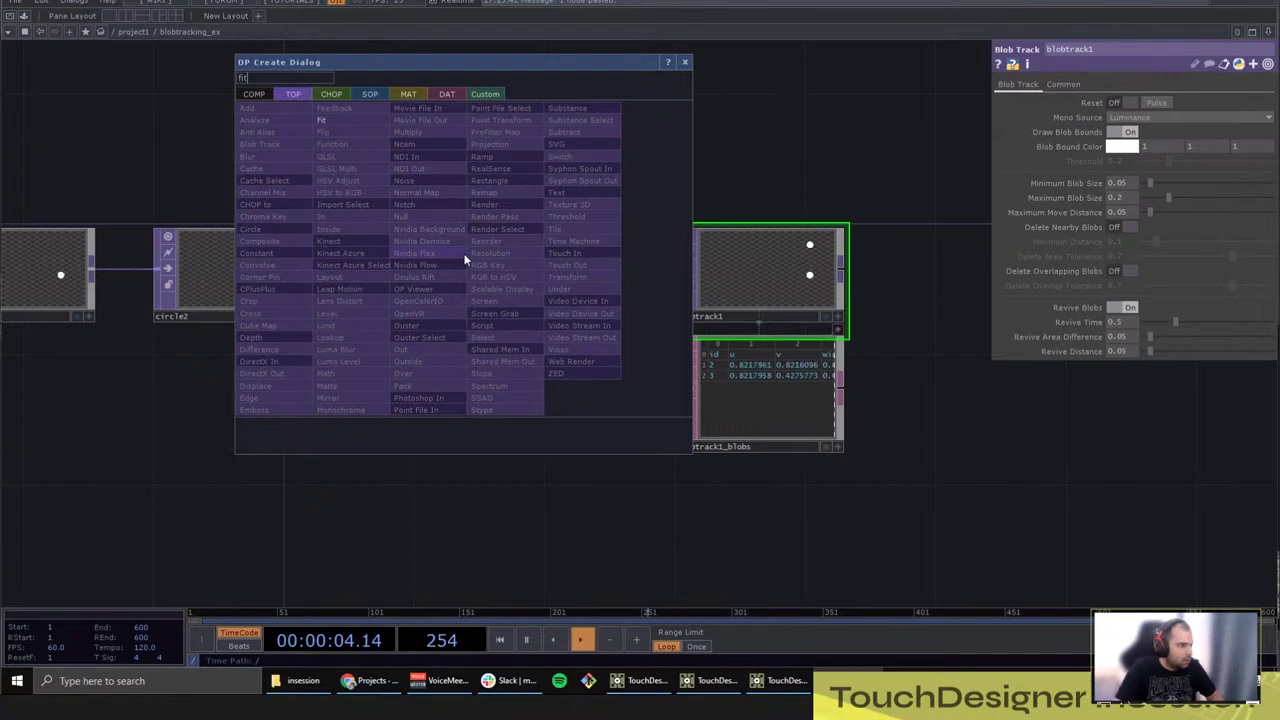
click(334, 120)
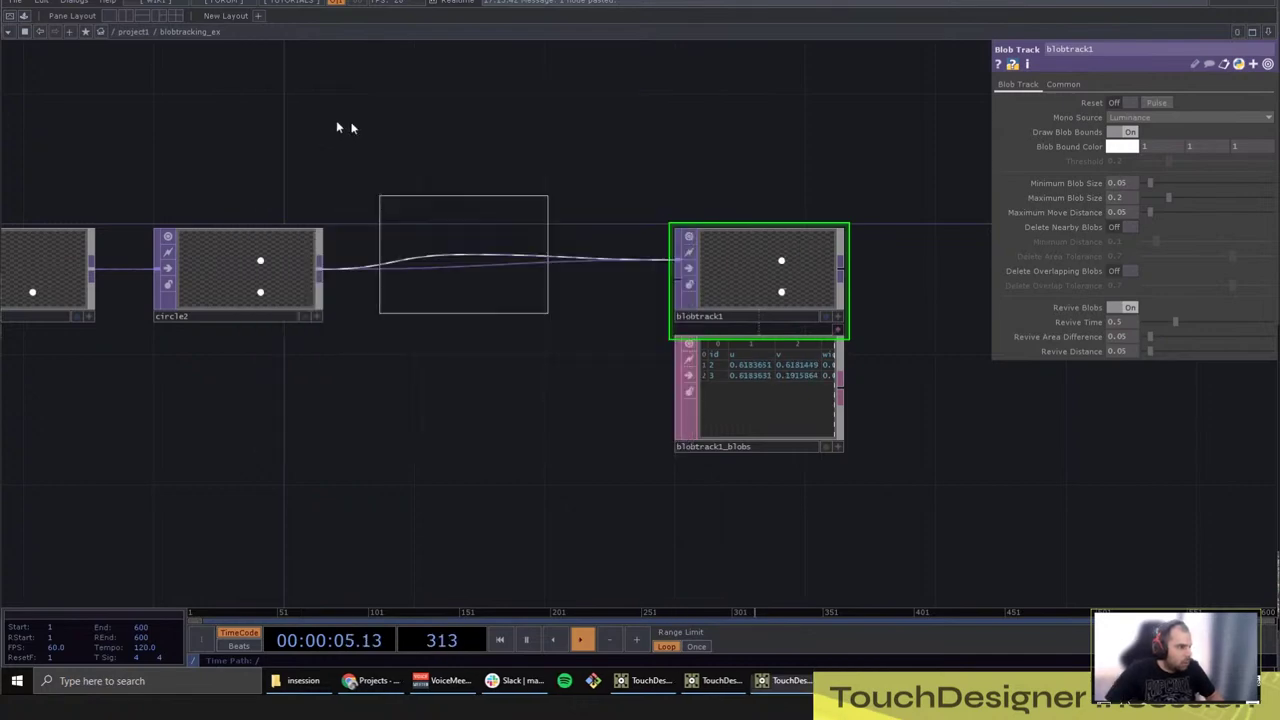
click(533, 243)
drag(532, 239, 500, 271)
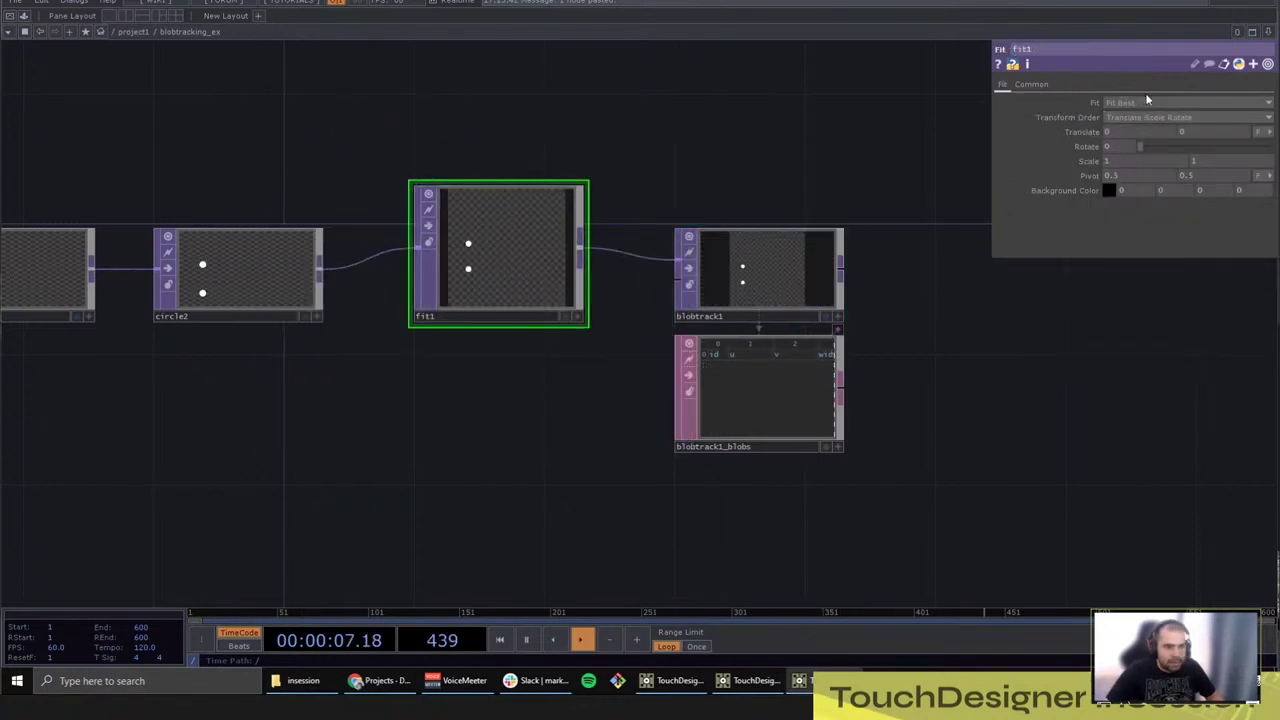
Step: Set fit1's Output Resolution to Eighth and resize its node to widescreen in line with circle2
click(1038, 87)
click(1133, 104)
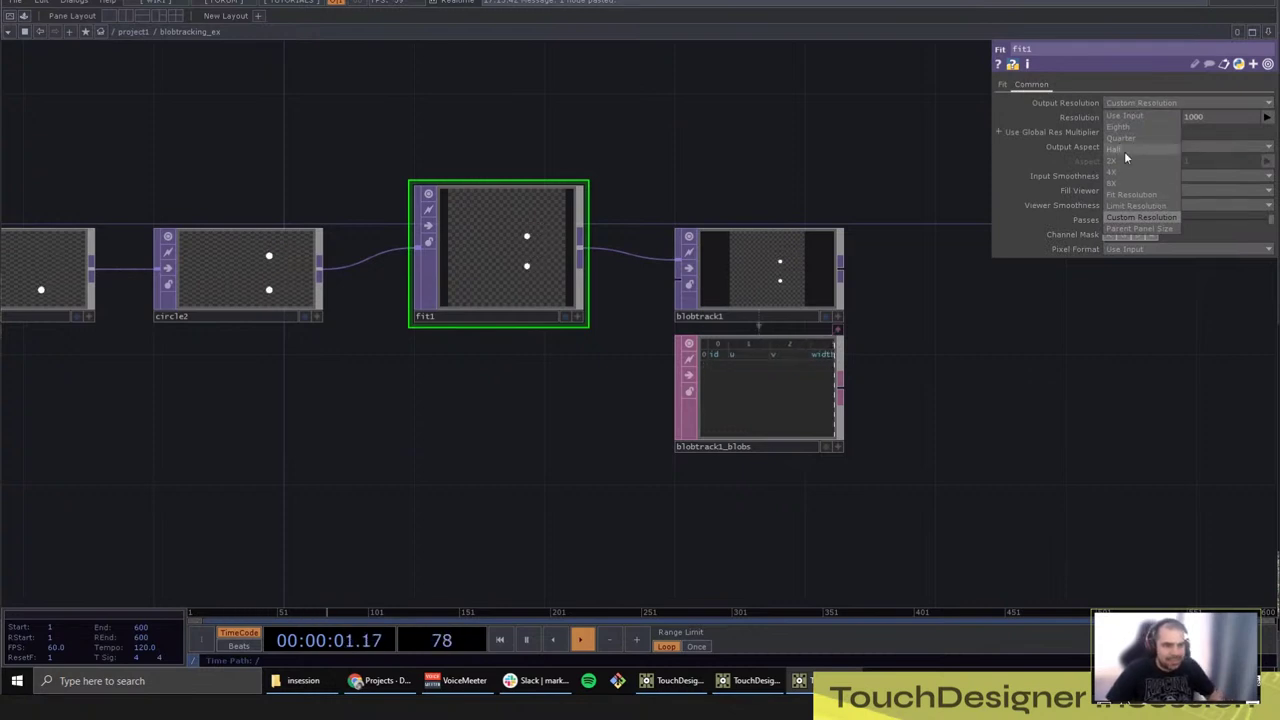
click(1134, 130)
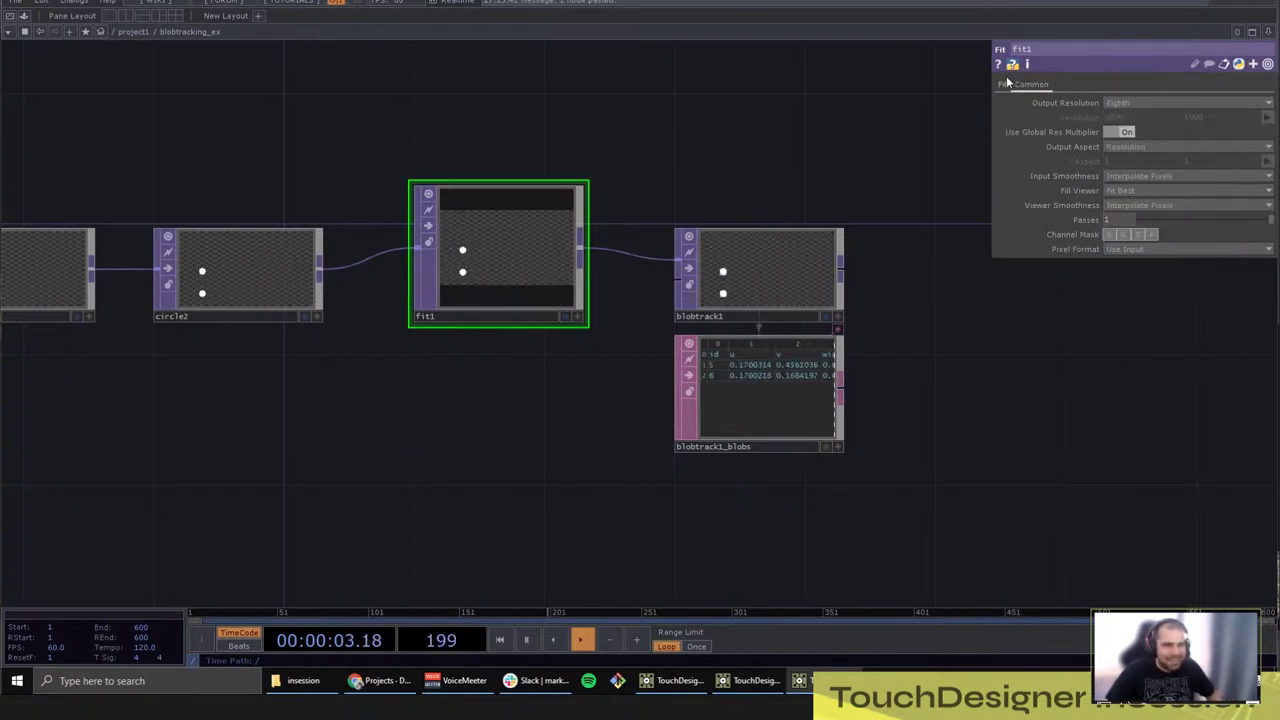
click(1004, 85)
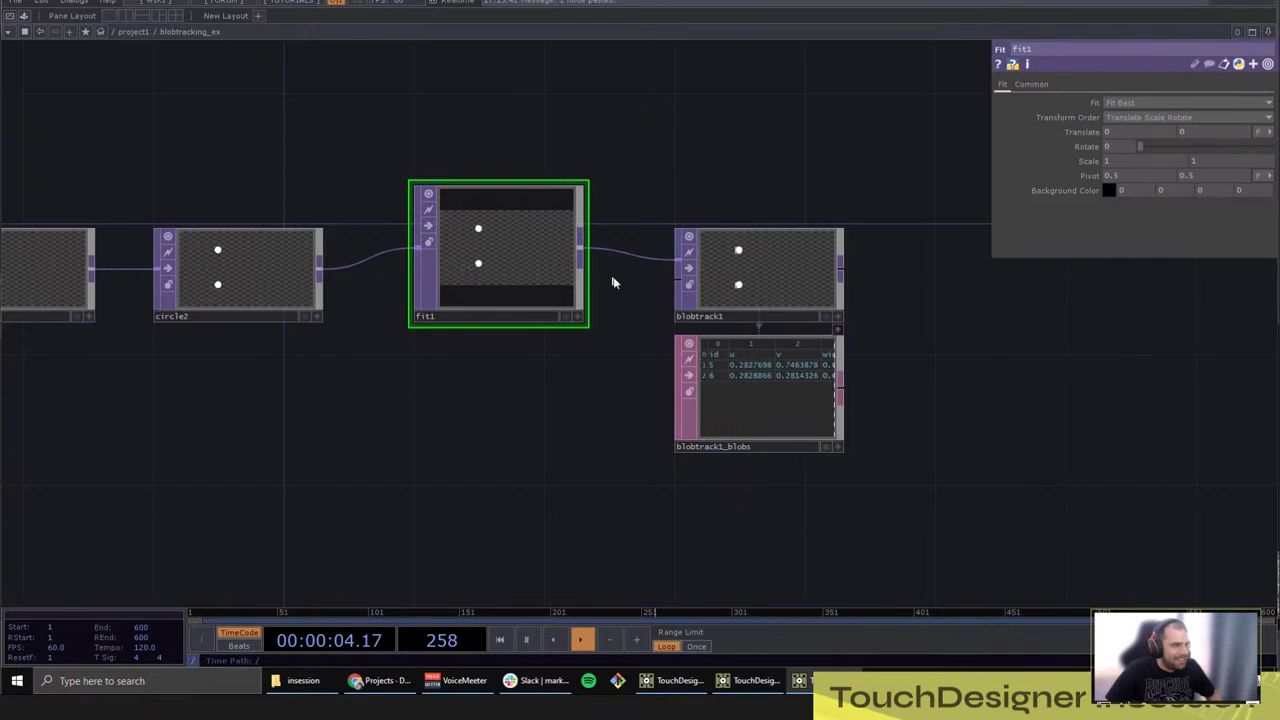
click(585, 323)
Step: Try Native Resolution as fit1's Fit mode and return it to Fit Best
click(1155, 101)
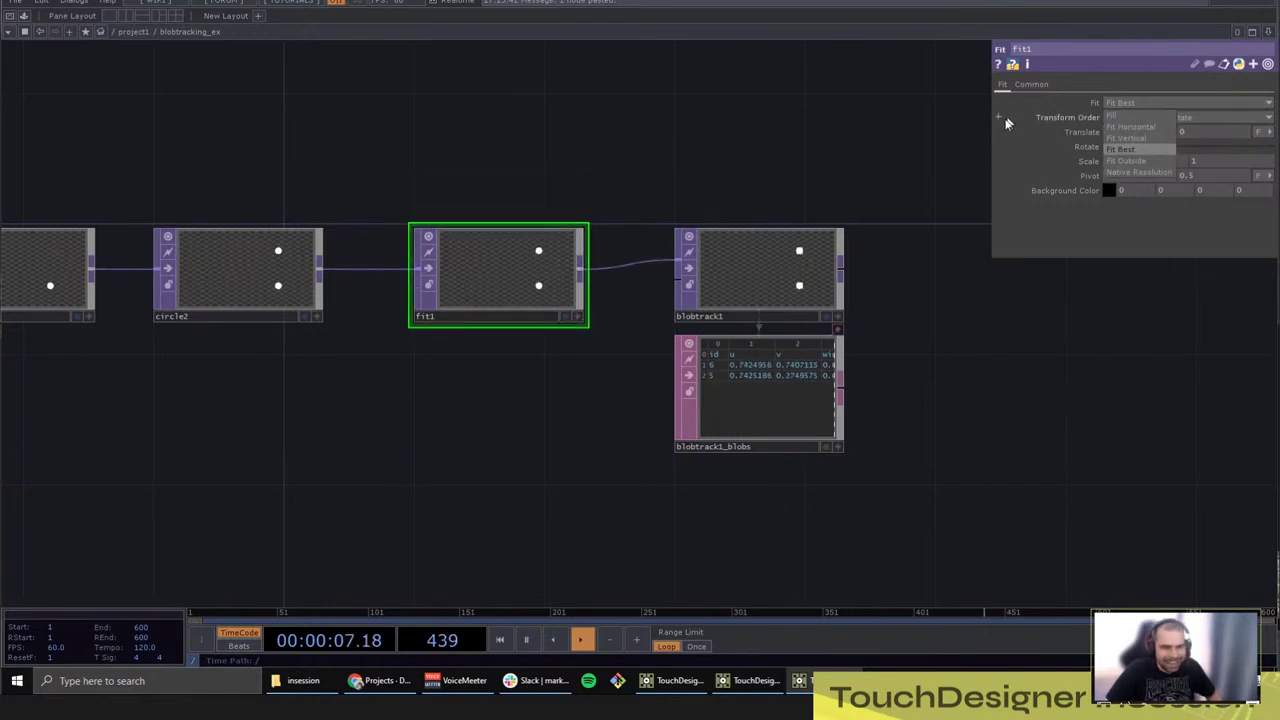
click(1115, 175)
click(1148, 104)
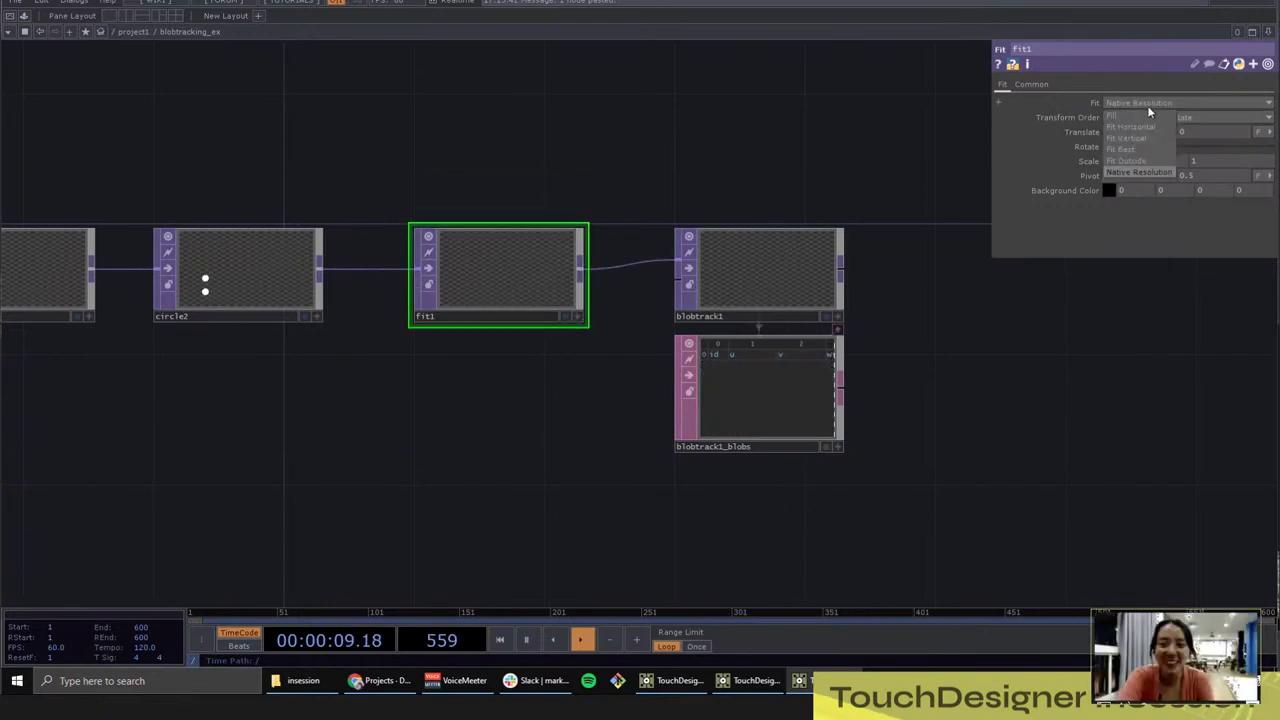
click(1124, 149)
Step: Examine blobtrack1's tracked dots together with its blobs table of id, u, v, width and height
scroll(782, 460, up, 4)
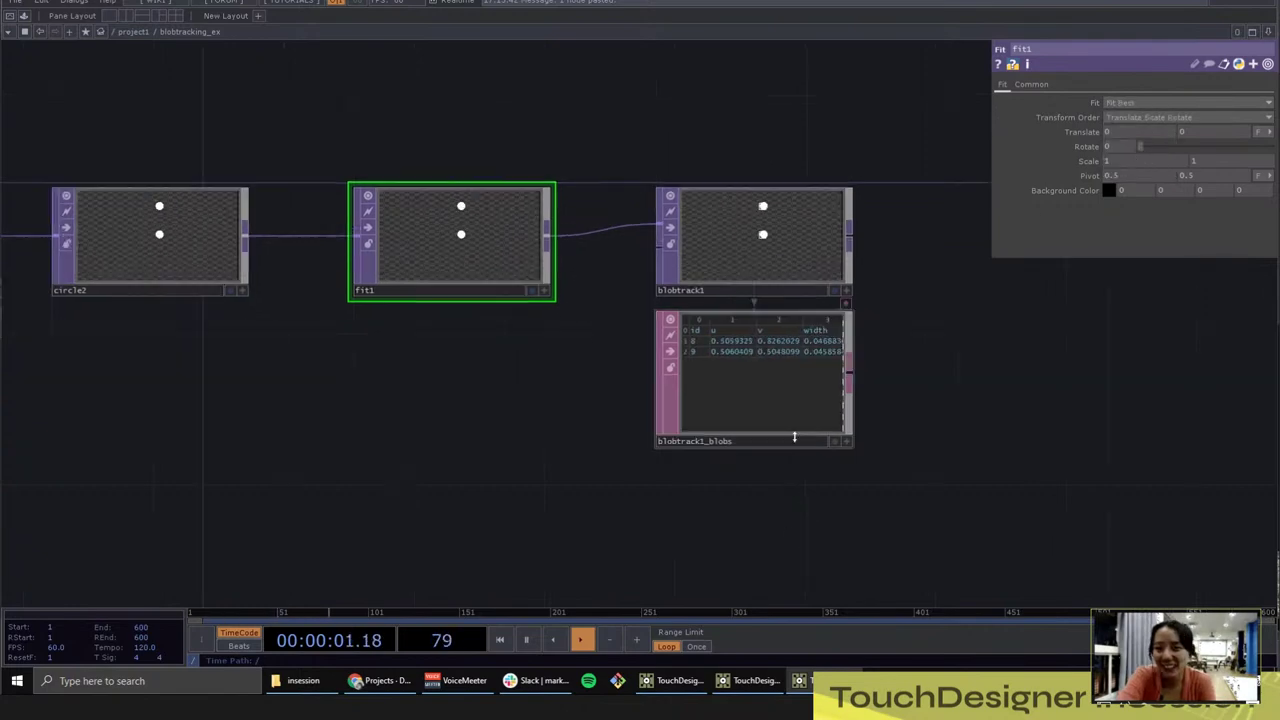
drag(925, 402, 931, 540)
click(719, 220)
scroll(705, 190, up, 2)
drag(943, 311, 940, 237)
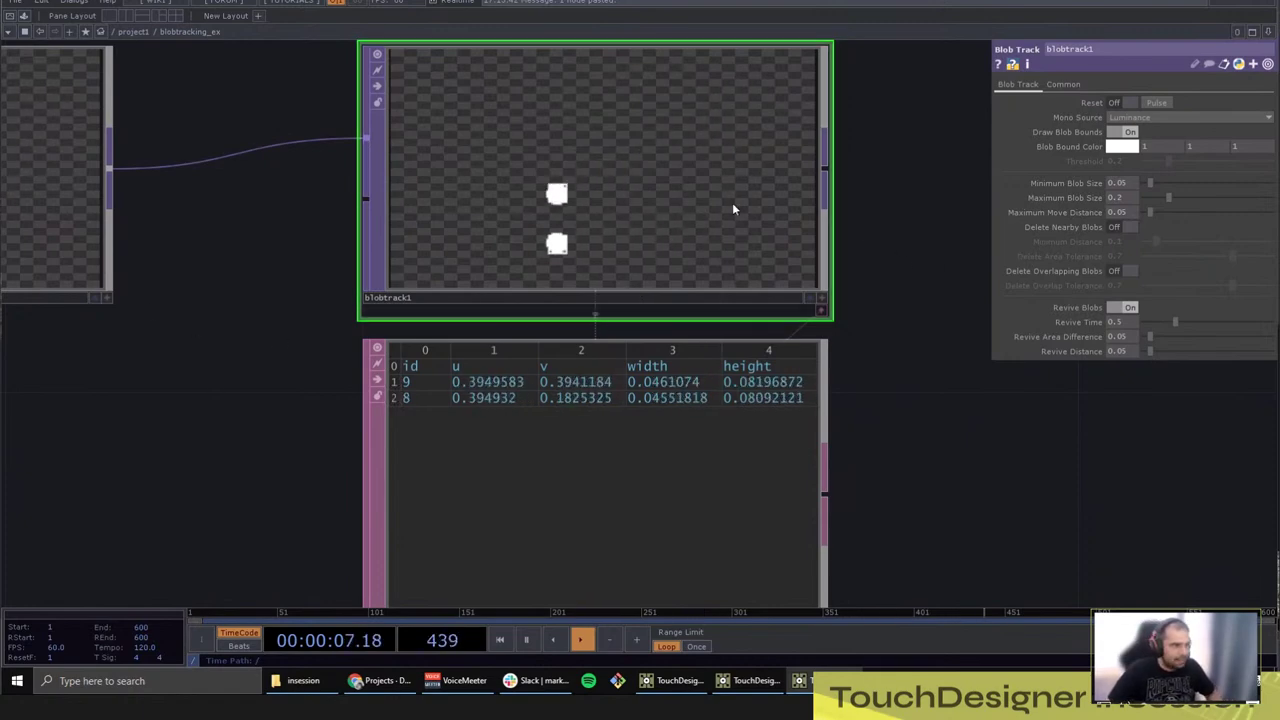
scroll(383, 338, up, 3)
drag(200, 376, 149, 438)
scroll(186, 351, down, 2)
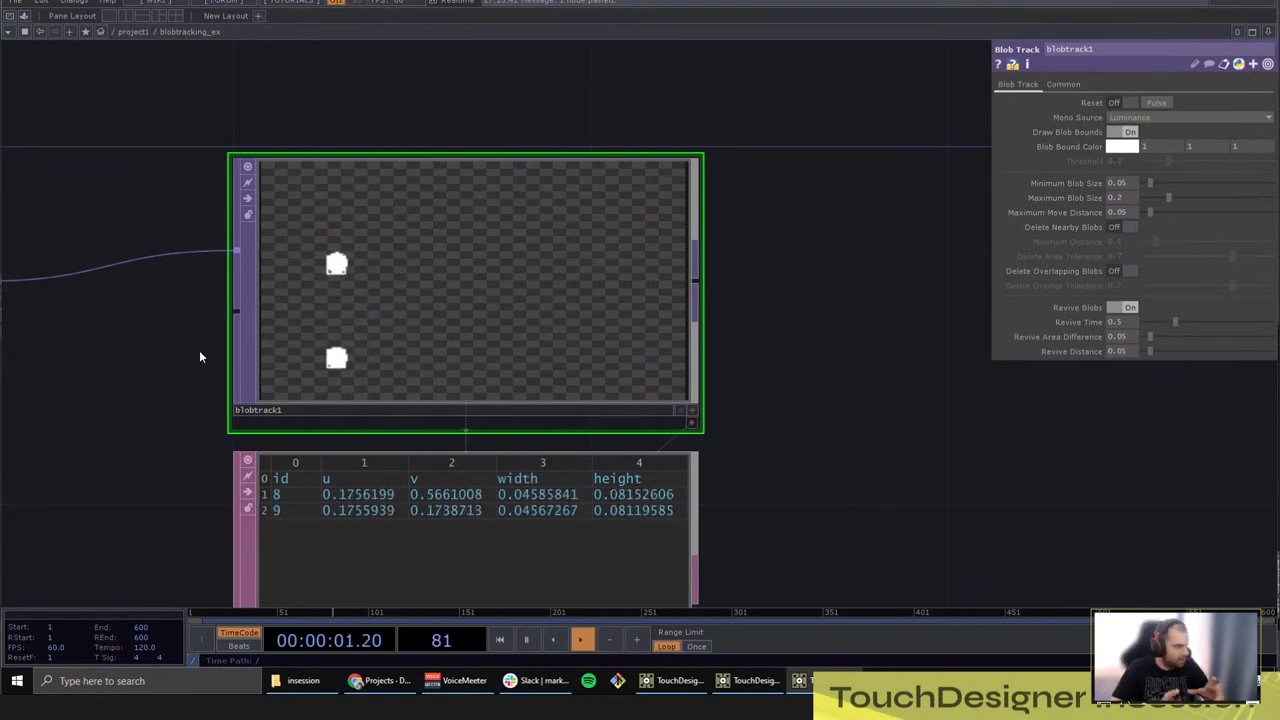
click(391, 475)
click(620, 300)
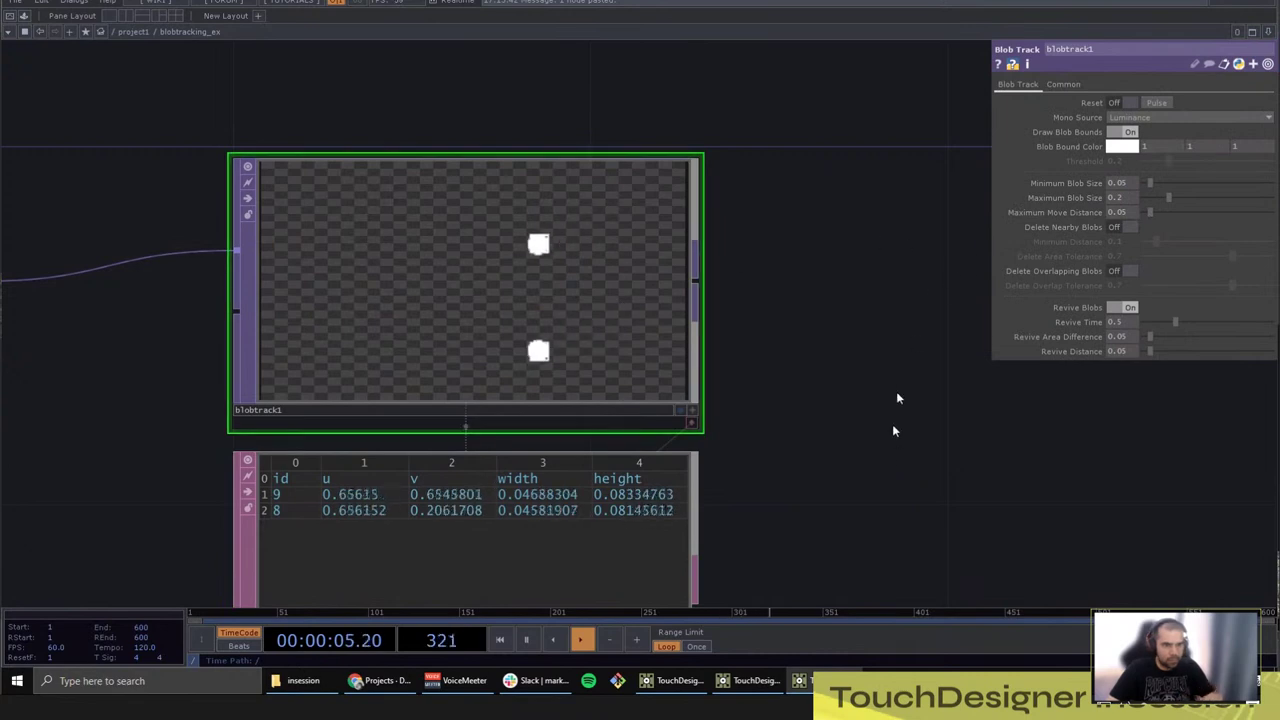
drag(899, 460, 891, 404)
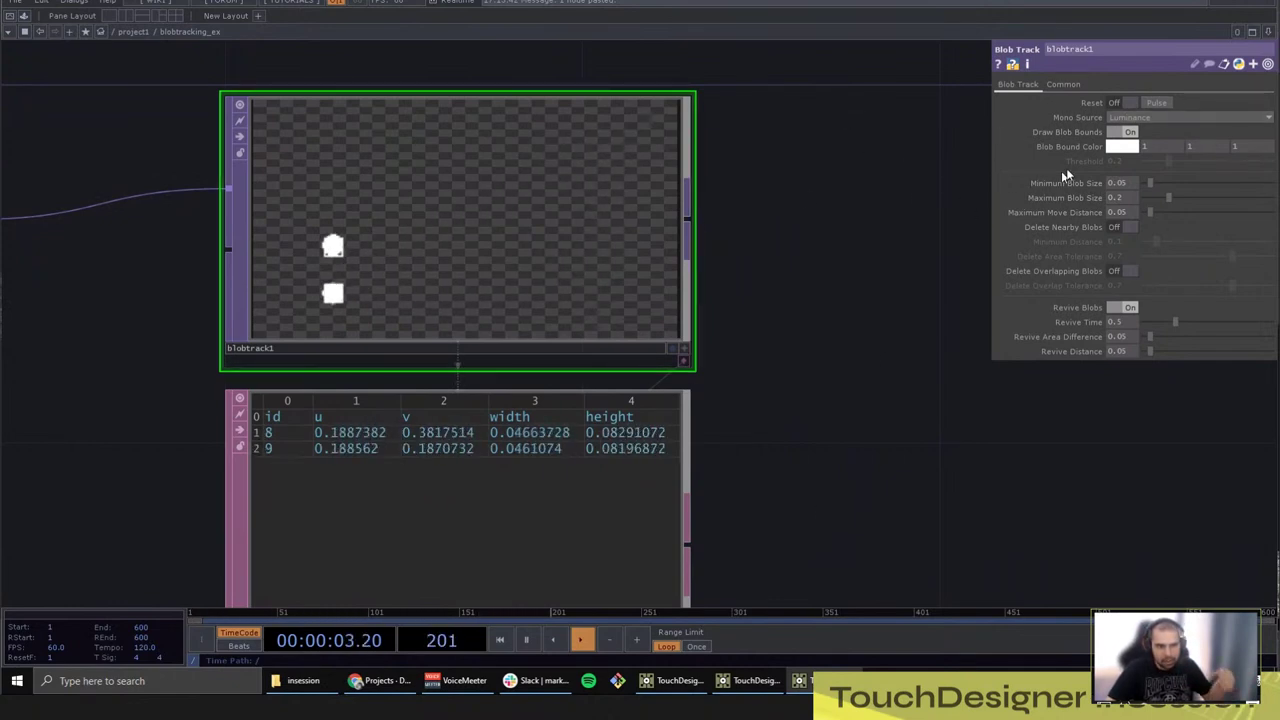
drag(714, 366, 724, 366)
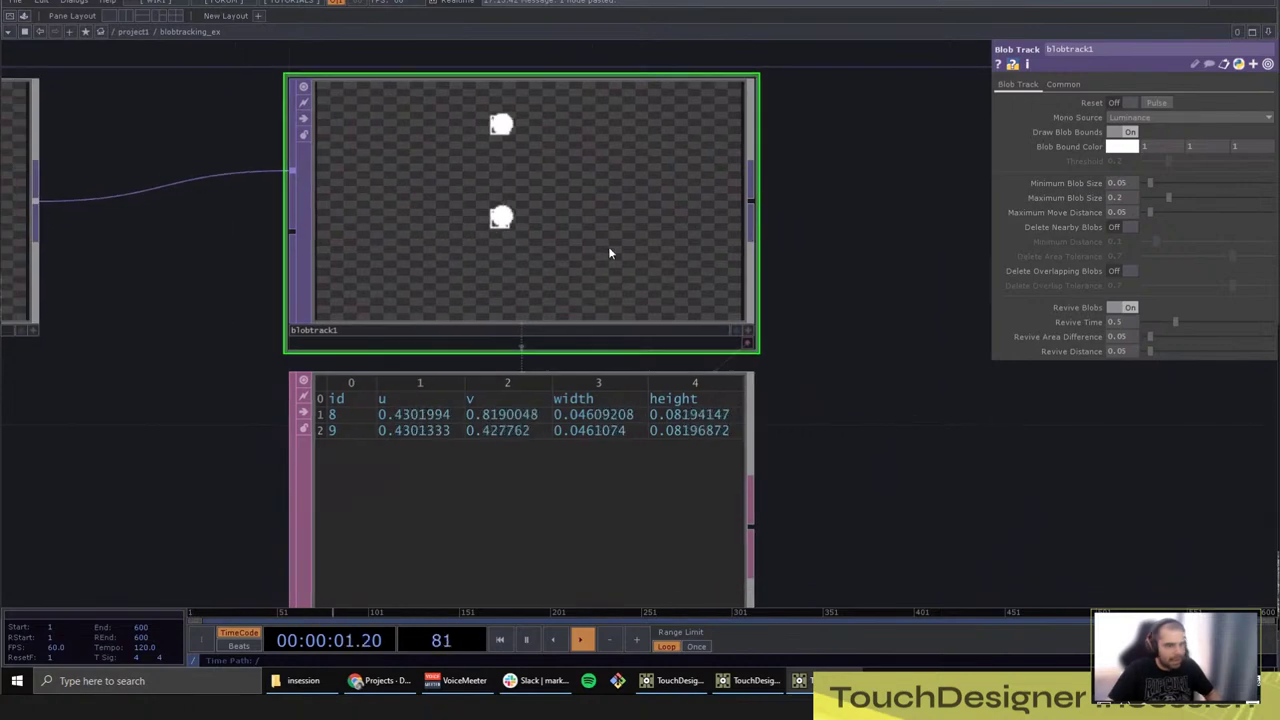
scroll(545, 231, up, 5)
scroll(551, 233, down, 4)
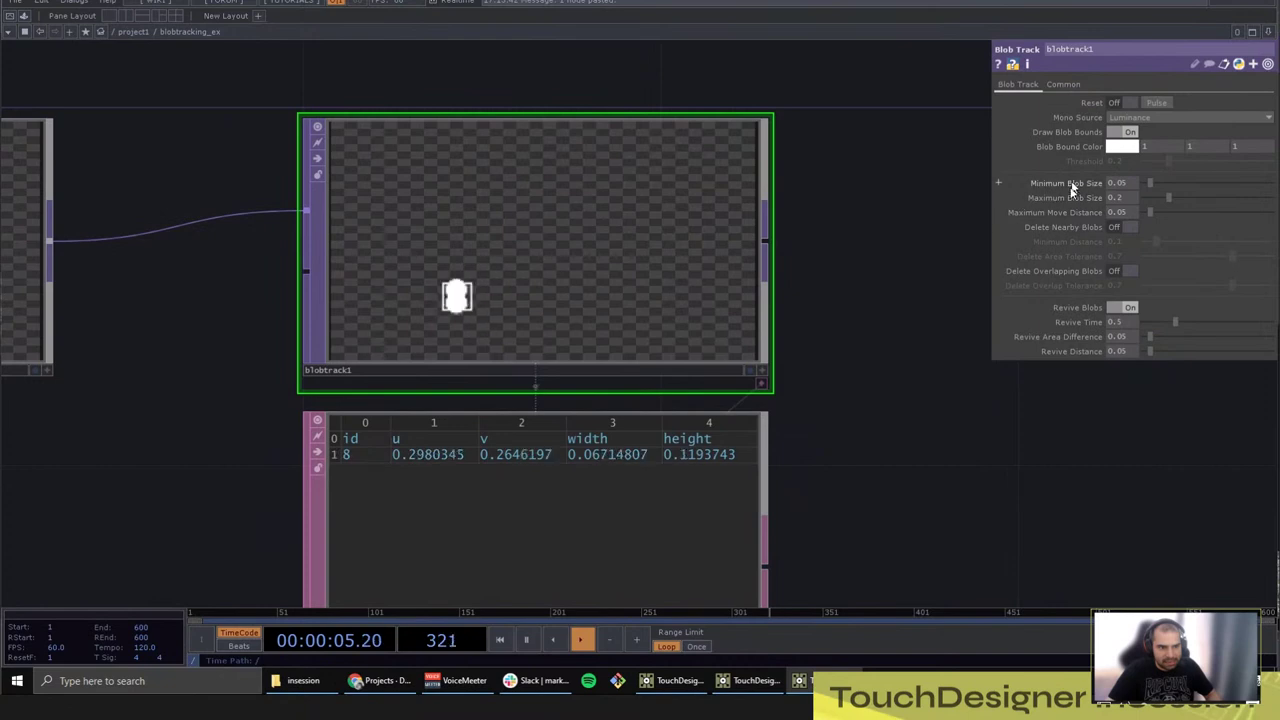
Step: Reduce circle1's Radius to 0.005 in both directions
drag(808, 474, 990, 455)
scroll(990, 455, down, 4)
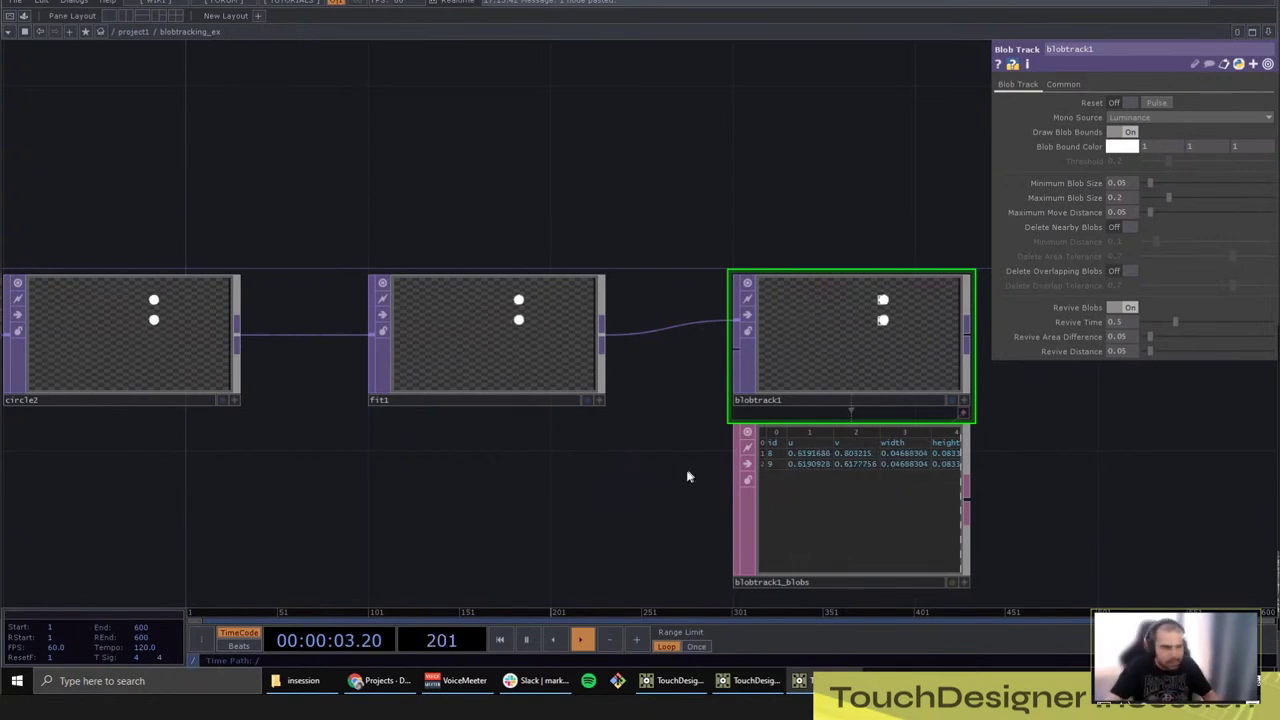
drag(277, 469, 597, 469)
click(420, 410)
drag(414, 471, 577, 471)
click(215, 375)
scroll(200, 369, up, 3)
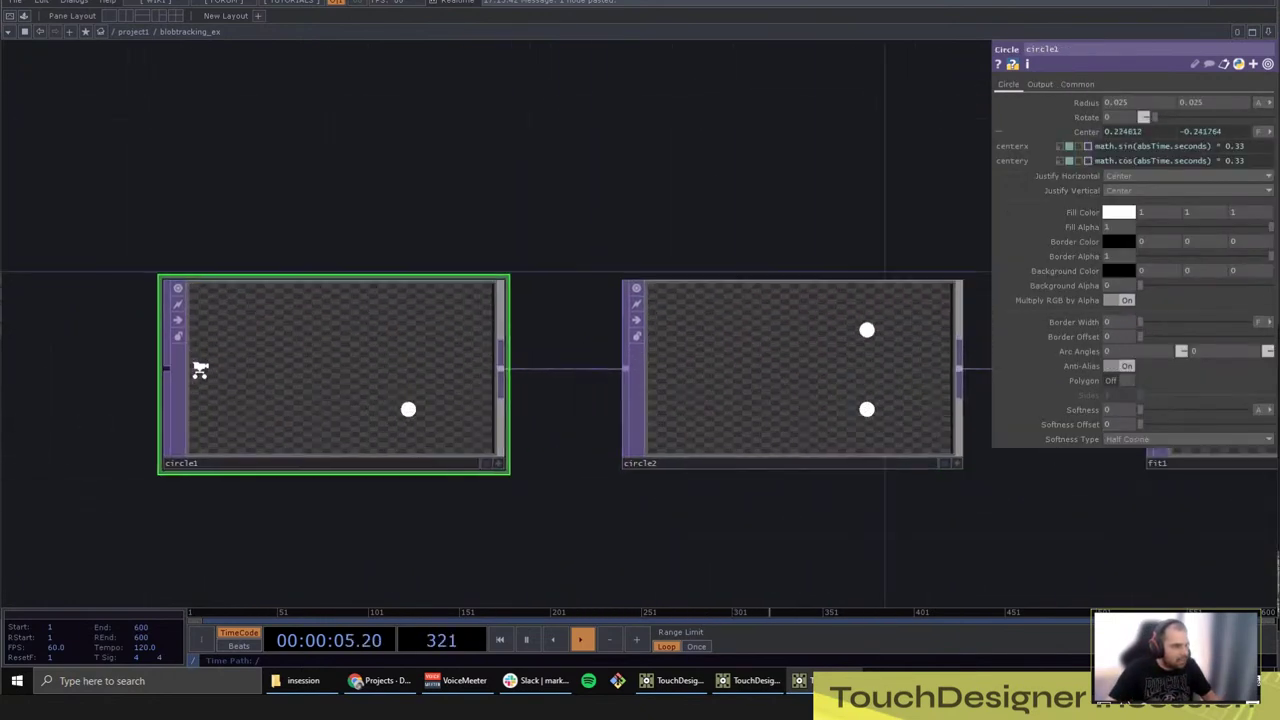
scroll(200, 370, up, 2)
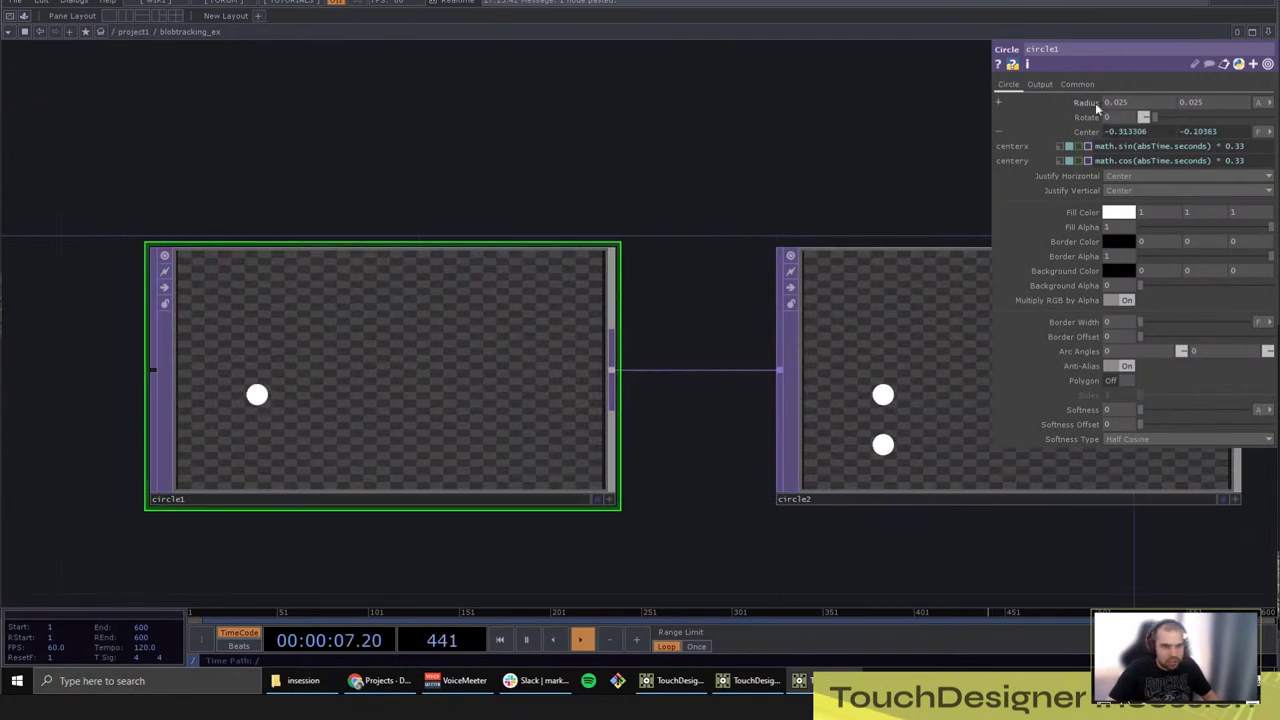
middle_drag(1096, 108, 1070, 112)
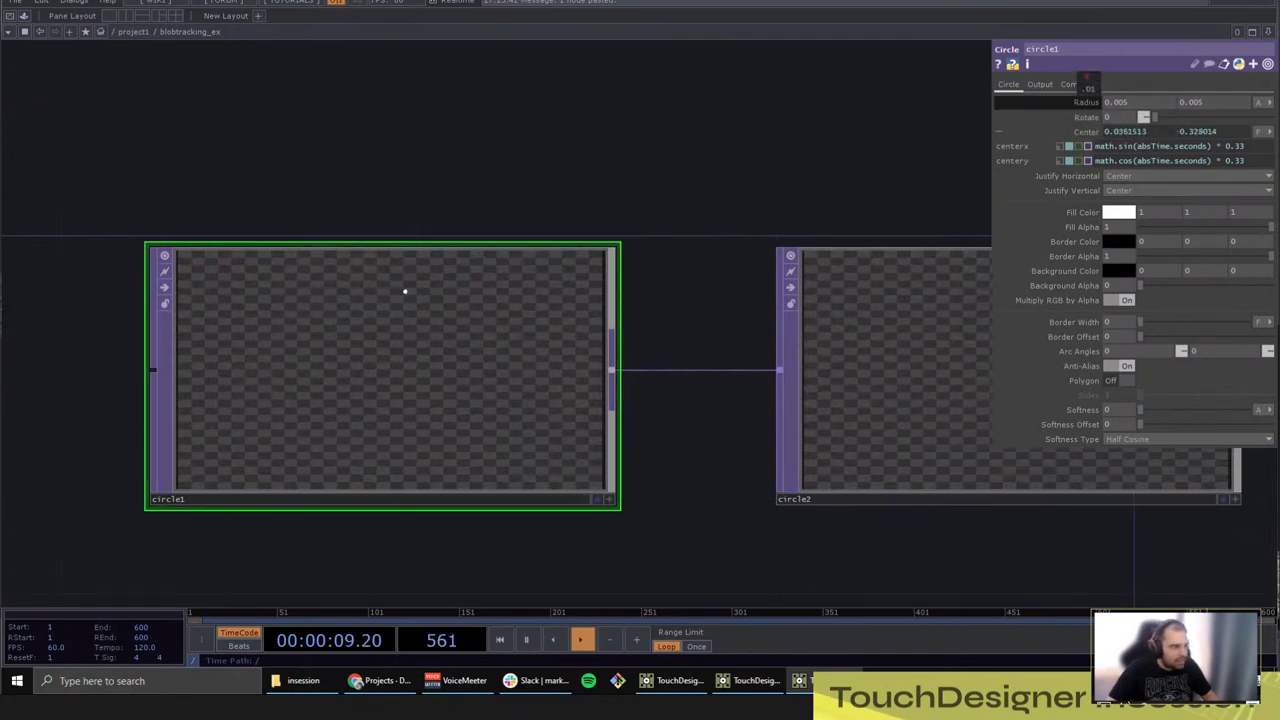
scroll(500, 415, up, 3)
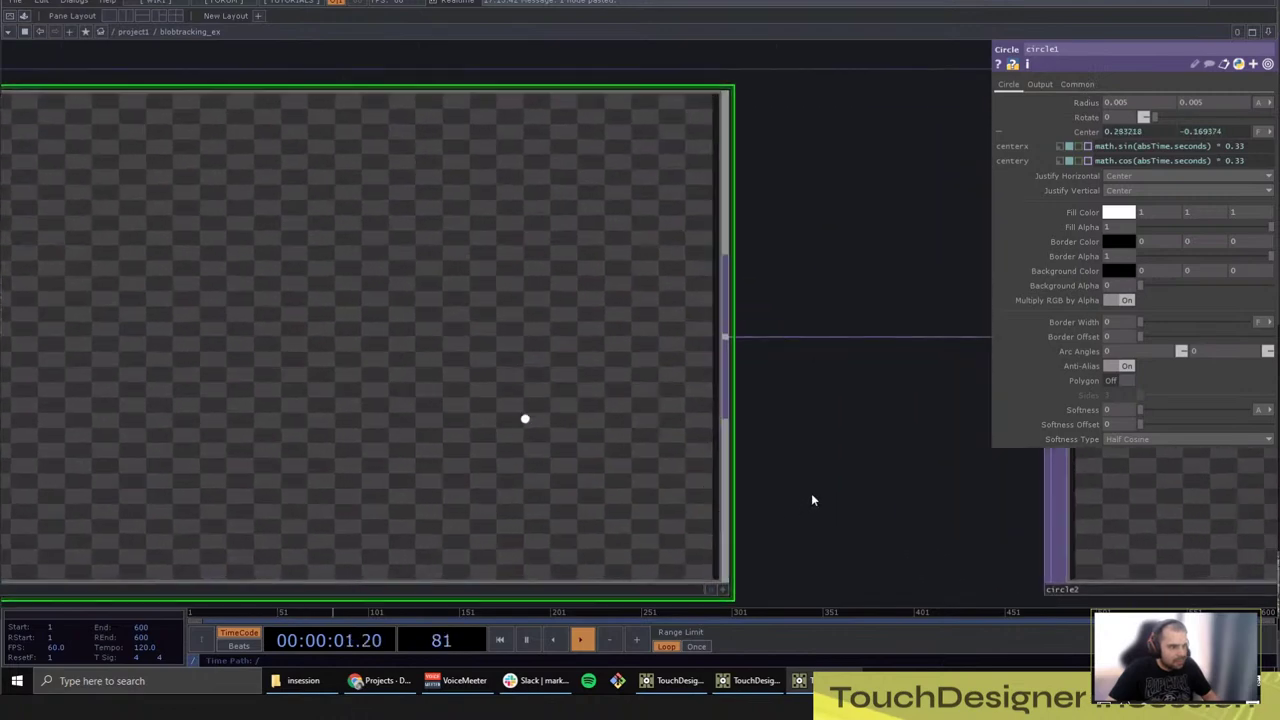
Step: Set blobtrack1's Blob Bound Color to pure red
scroll(814, 497, down, 4)
drag(814, 497, 479, 442)
scroll(723, 540, down, 2)
drag(723, 540, 144, 424)
scroll(772, 305, up, 3)
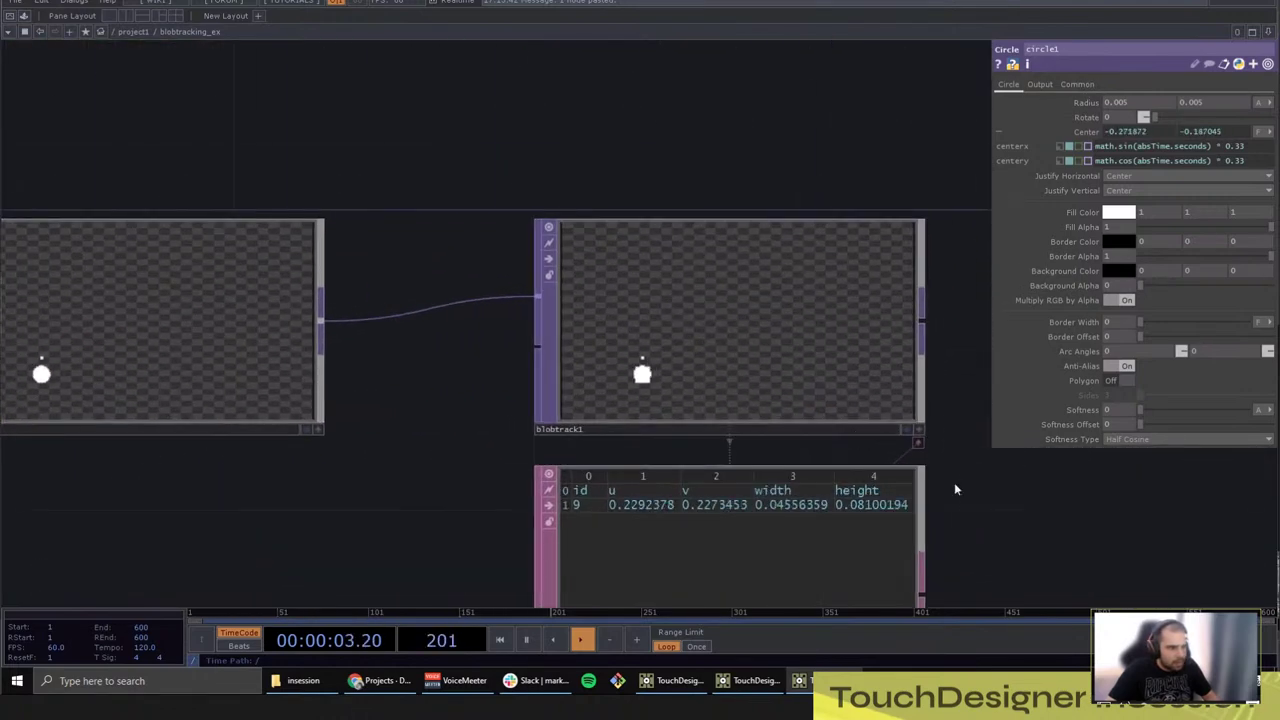
drag(954, 489, 911, 382)
scroll(640, 270, up, 2)
click(860, 330)
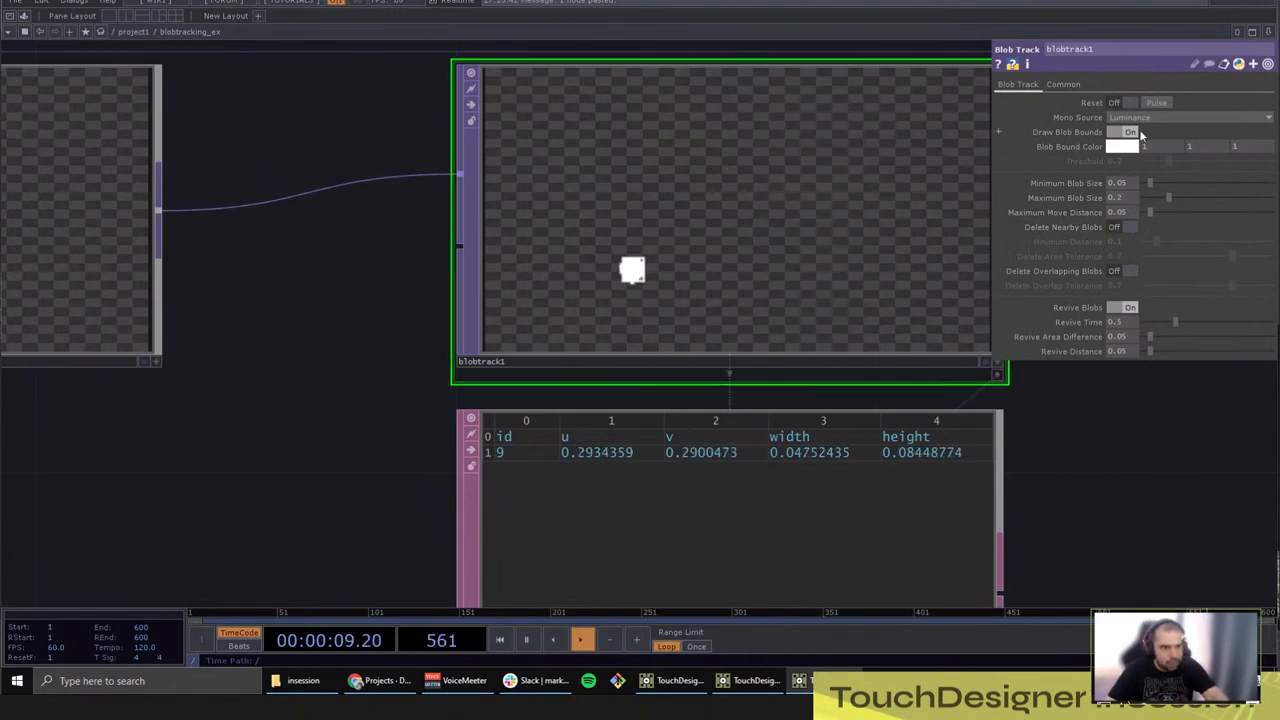
click(1108, 146)
click(1105, 92)
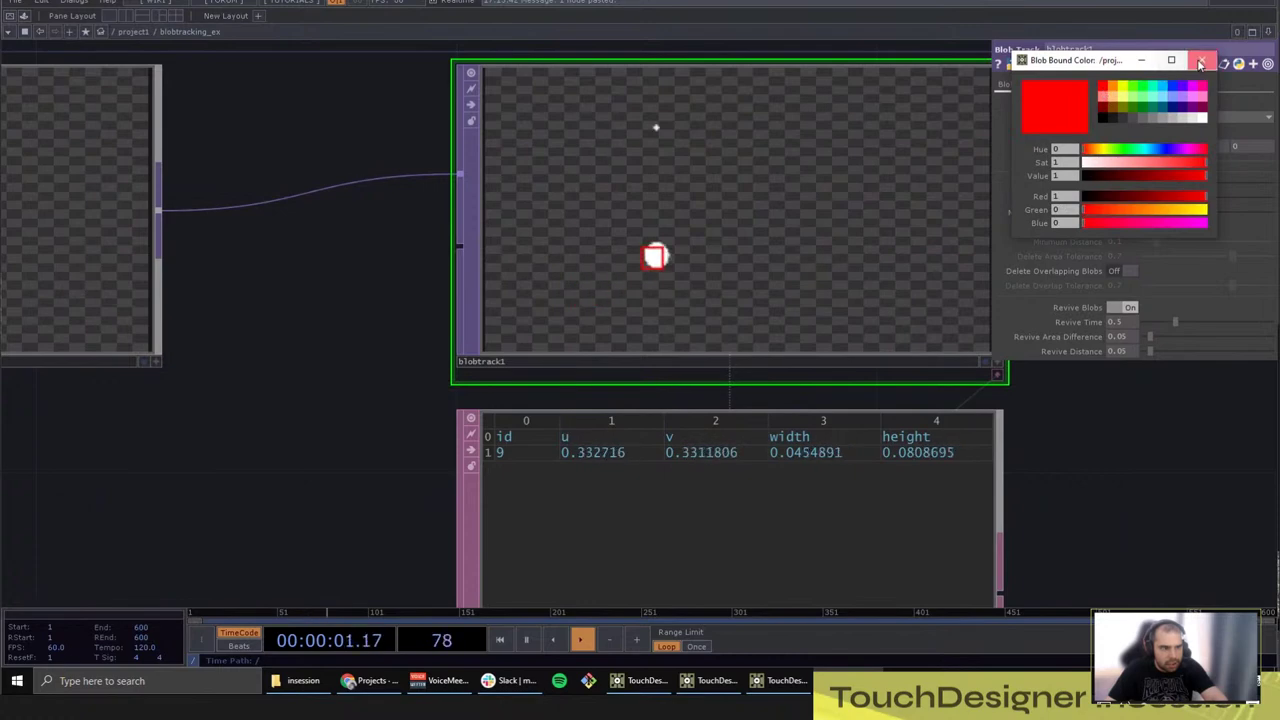
click(1200, 62)
Step: Set blobtrack1's Minimum Blob Size to 0.006 and Maximum Blob Size to 0.01 so it targets the small dot
drag(1055, 445, 913, 450)
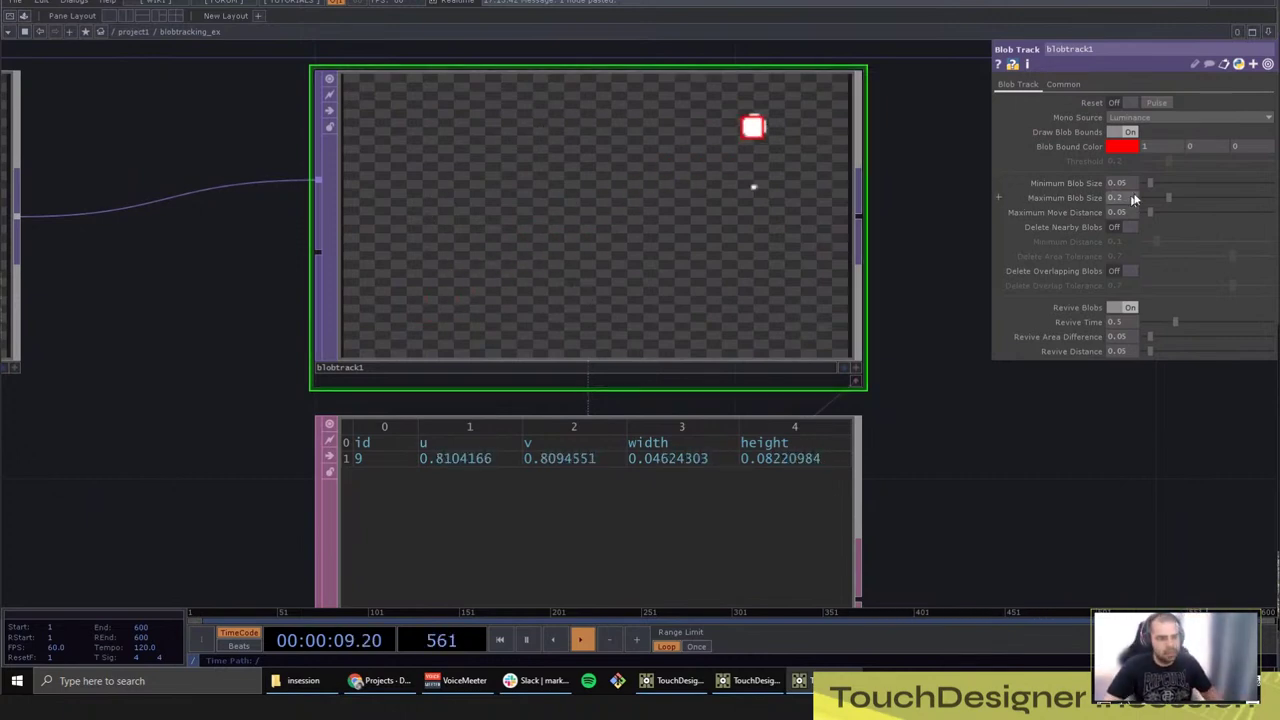
mouse_move(1125, 200)
middle_down()
mouse_move(1112, 184)
mouse_move(1126, 189)
mouse_move(1124, 208)
middle_up()
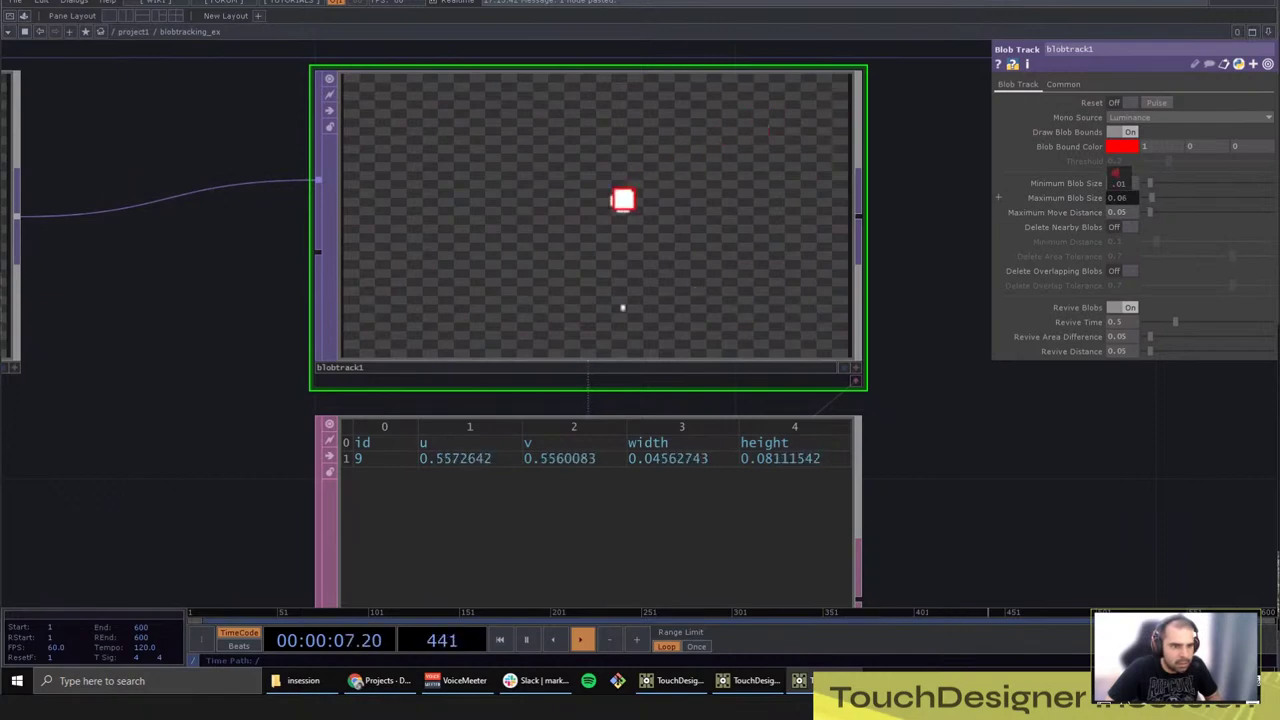
middle_drag(1114, 178, 1117, 180)
middle_drag(1122, 198, 1106, 229)
mouse_move(1118, 176)
middle_down()
mouse_move(1123, 195)
mouse_move(1120, 163)
middle_up()
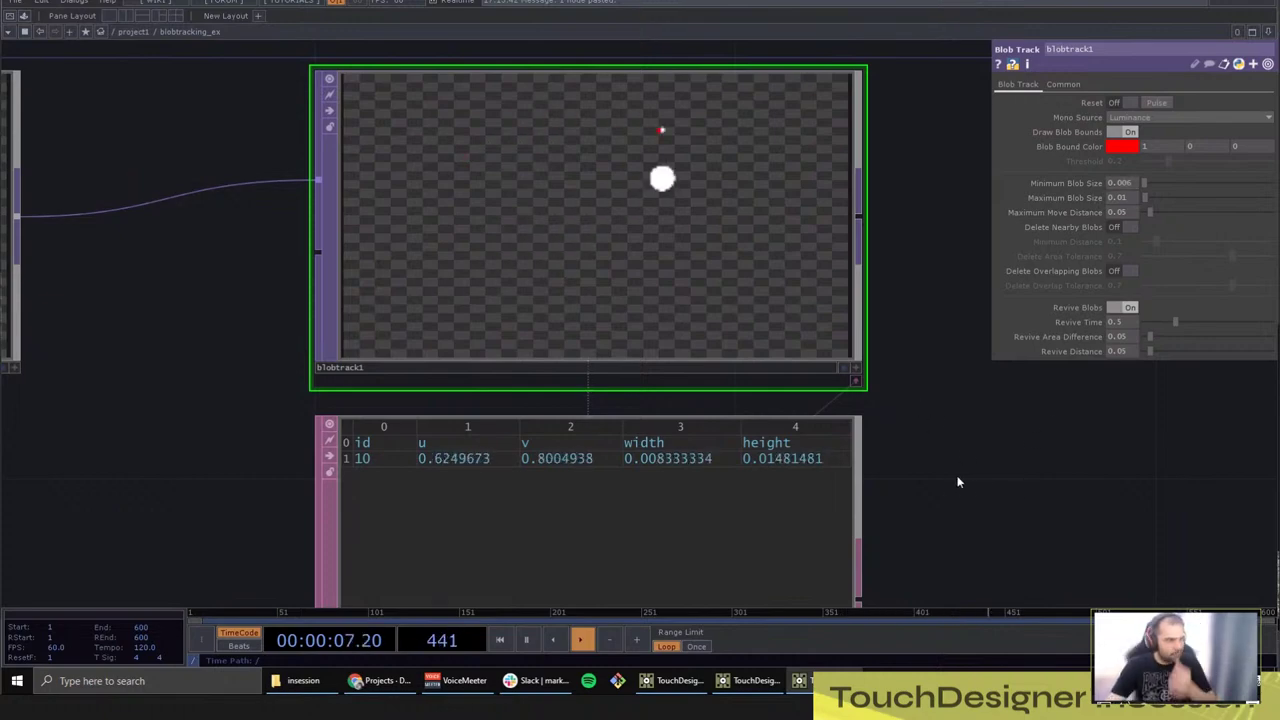
Step: Examine the small dot's tracking in blobtrack1 alongside the id, position and size columns of its blobs table
drag(962, 483, 816, 453)
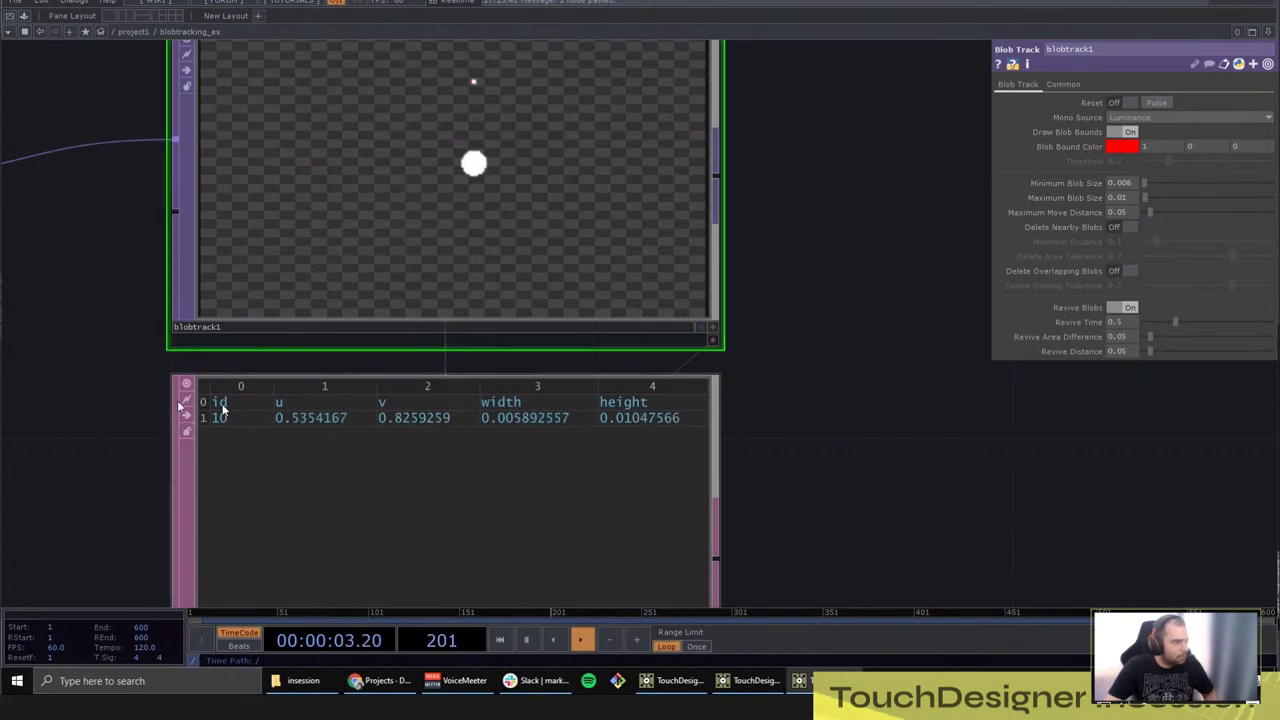
drag(896, 349, 899, 365)
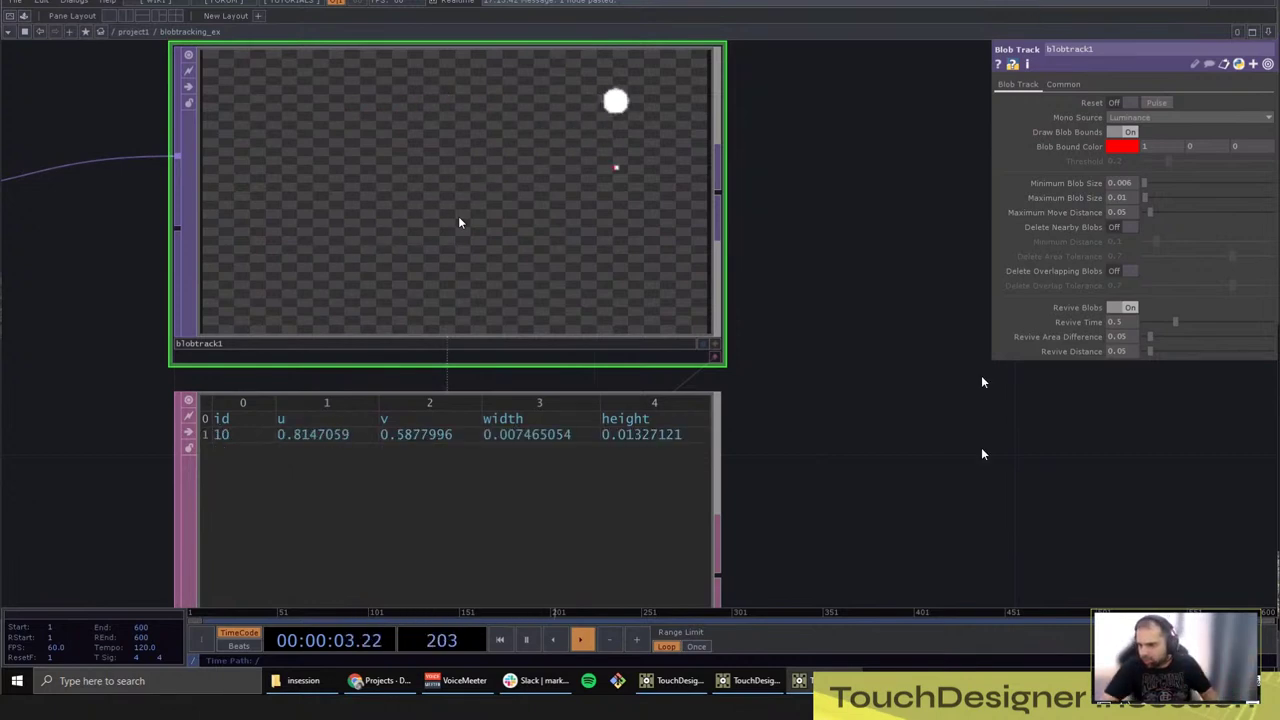
click(590, 487)
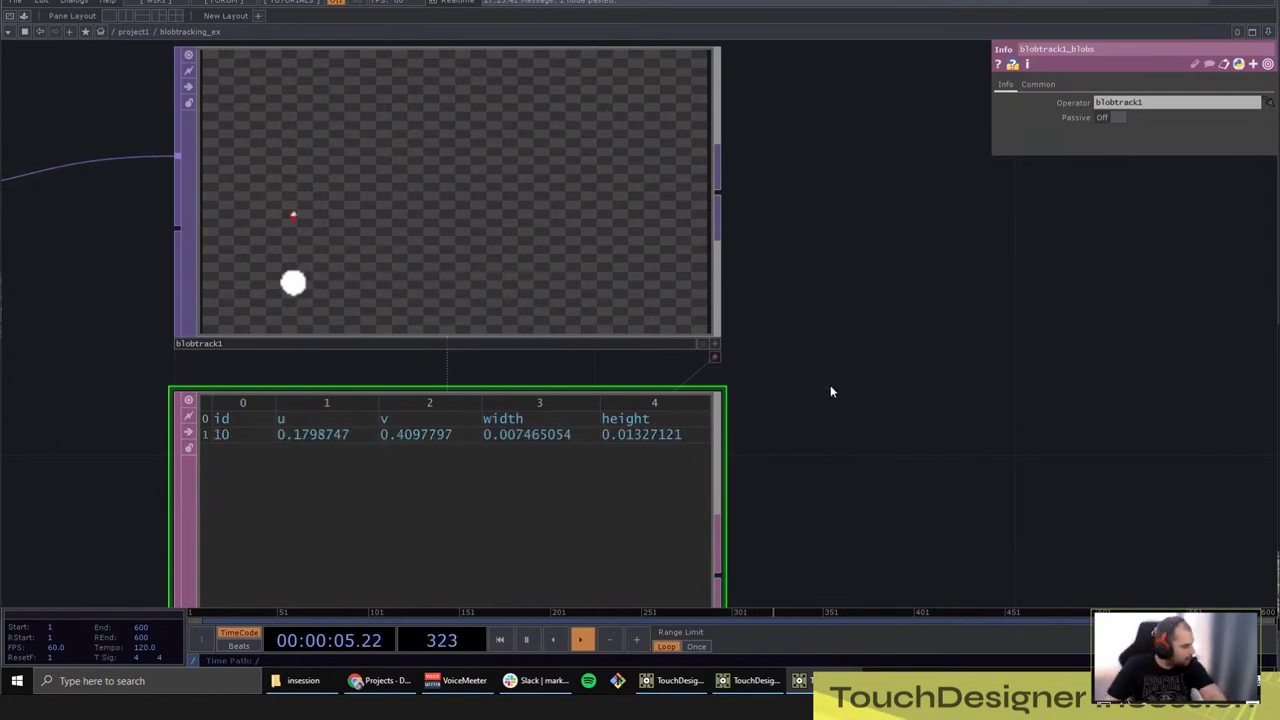
click(420, 265)
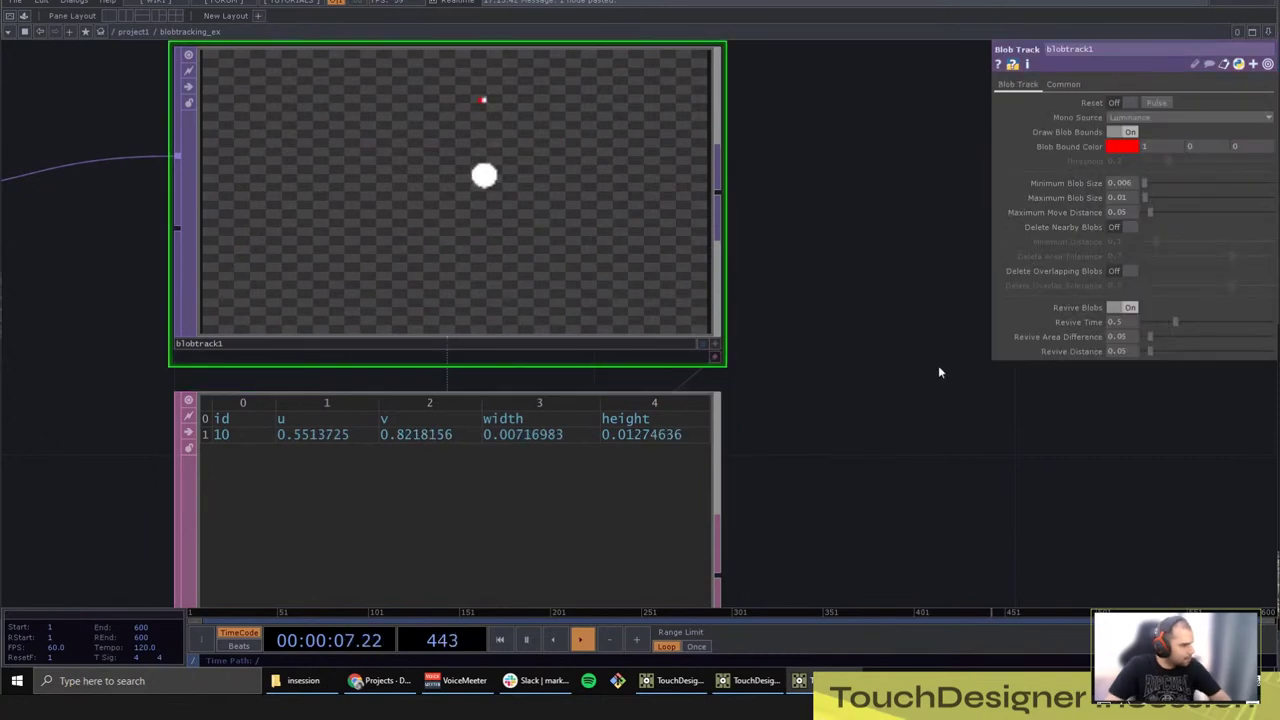
click(631, 506)
click(642, 230)
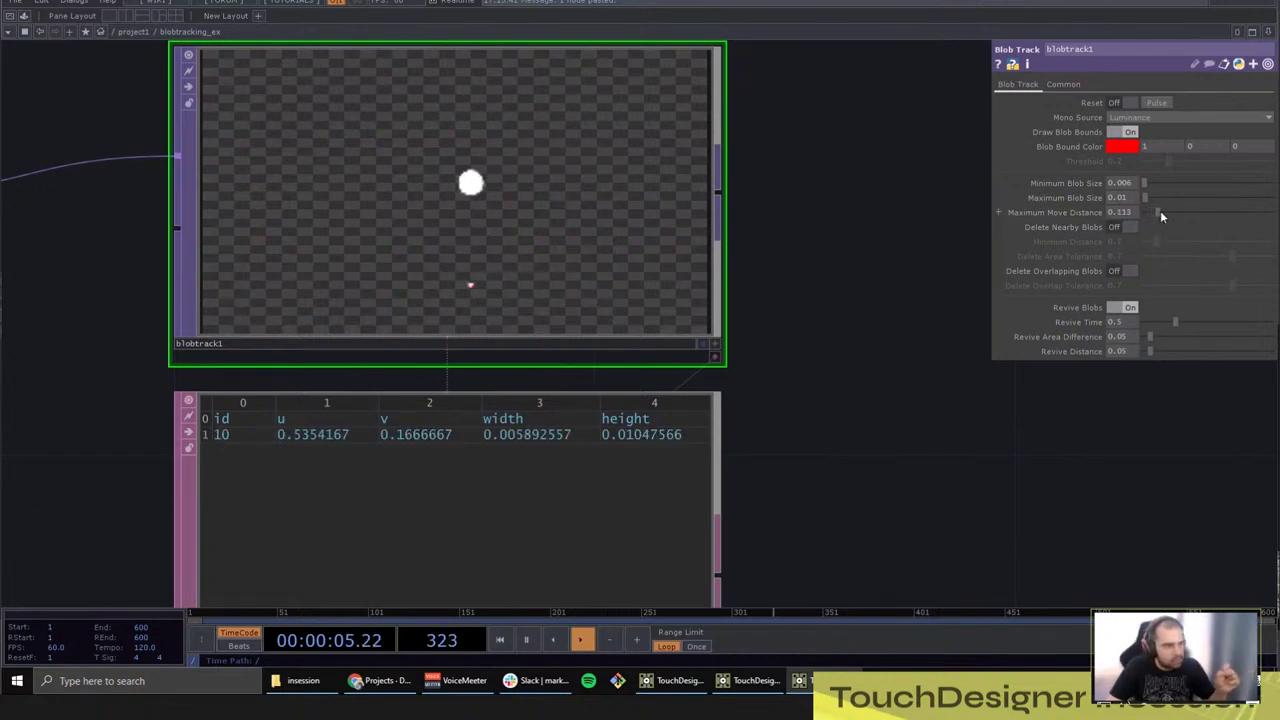
Step: Raise blobtrack1's Maximum Blob Size to 0.161 and reset Maximum Move Distance to its default of 0.05
mouse_move(1174, 213)
mouse_down()
mouse_move(1228, 208)
mouse_move(1146, 209)
mouse_move(1166, 198)
mouse_up()
right_click(1029, 211)
click(1070, 271)
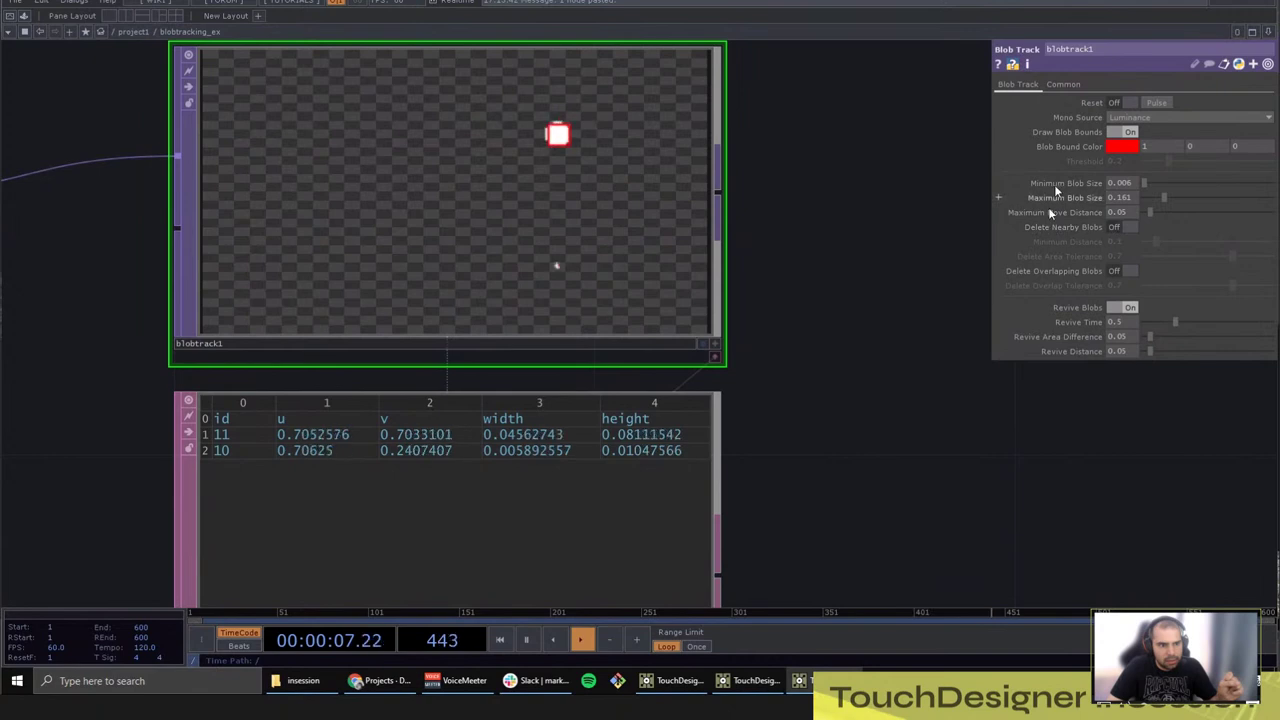
Step: Enable Delete Nearby Blobs on blobtrack1 and check its effect on the tracked blobs and their table
click(1122, 227)
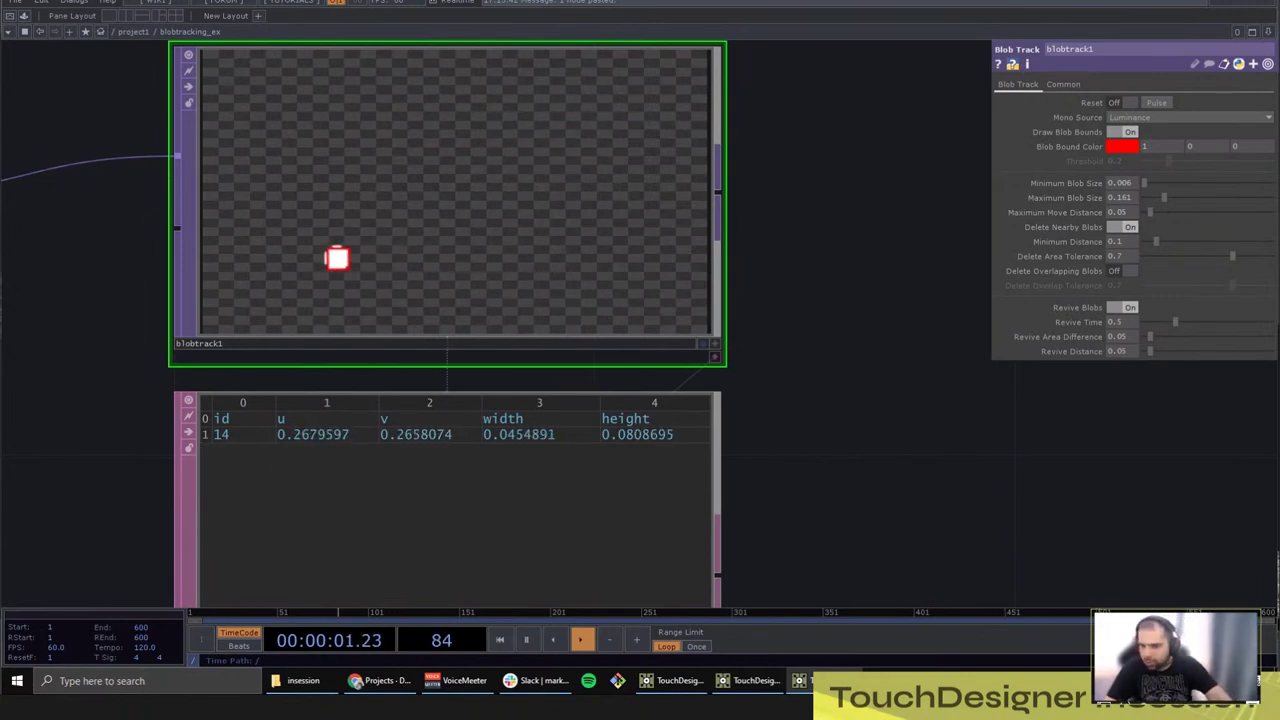
drag(1013, 468, 906, 436)
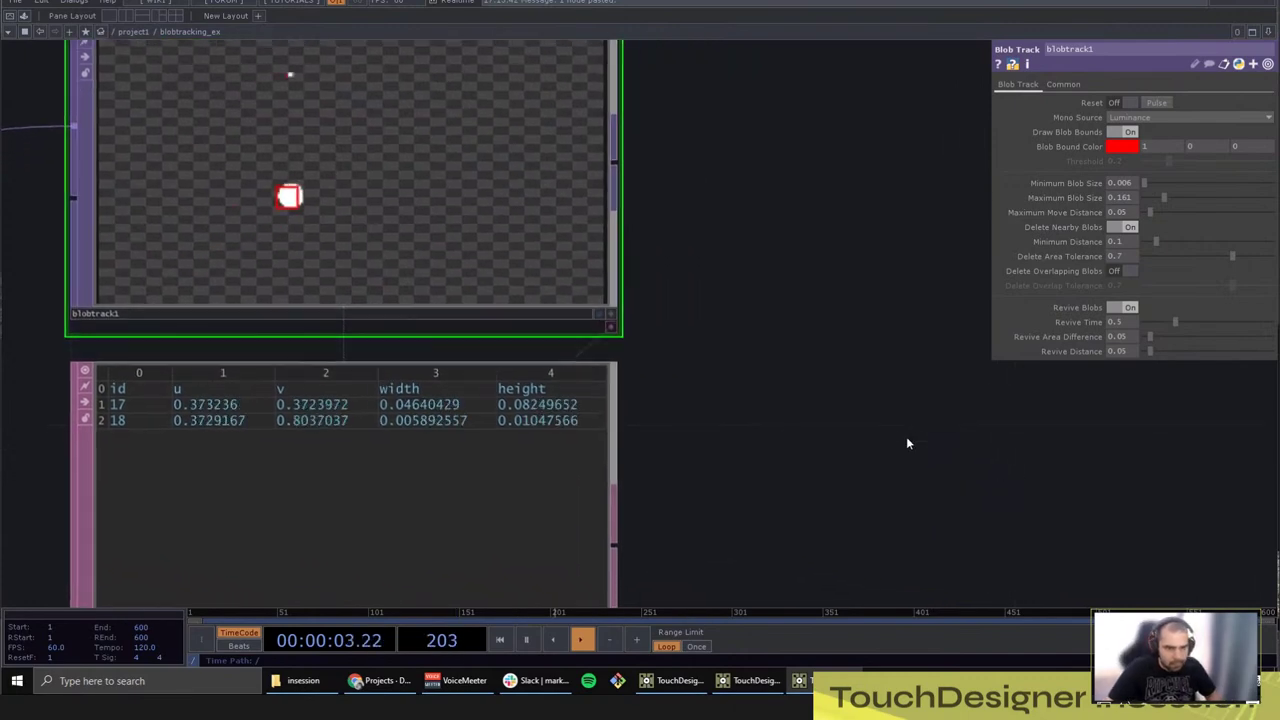
drag(811, 237, 829, 293)
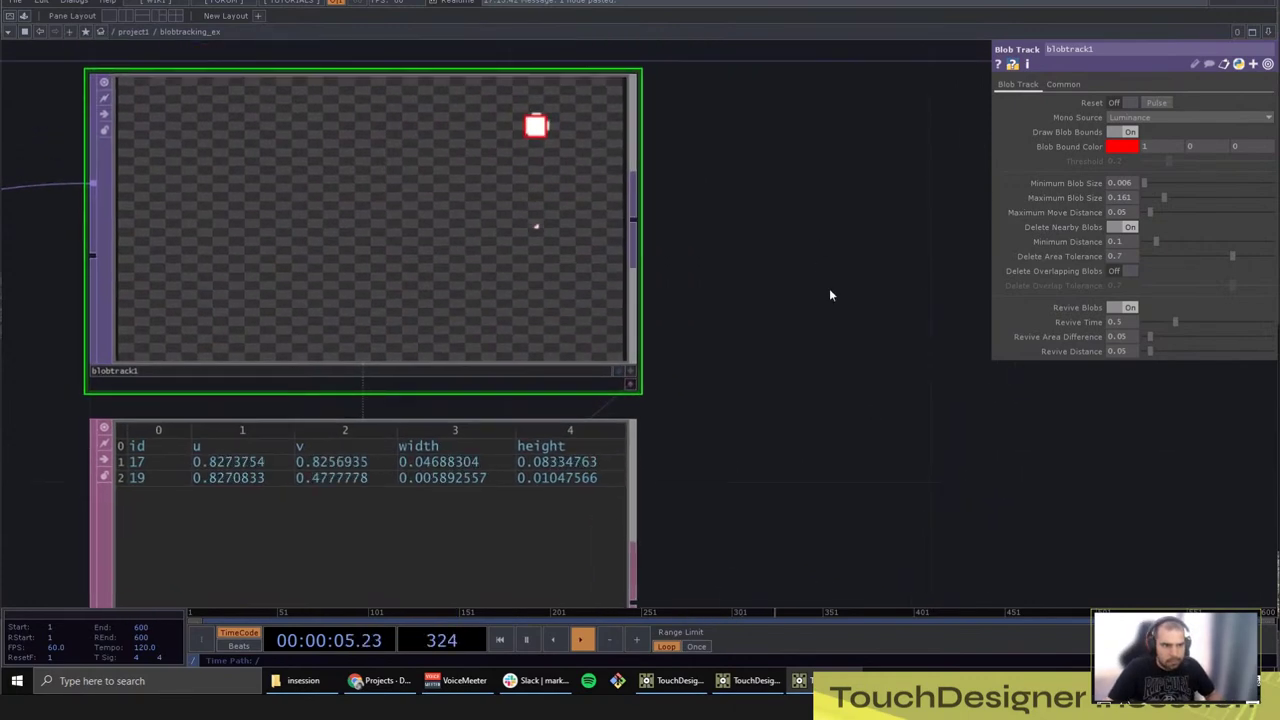
scroll(829, 288, down, 5)
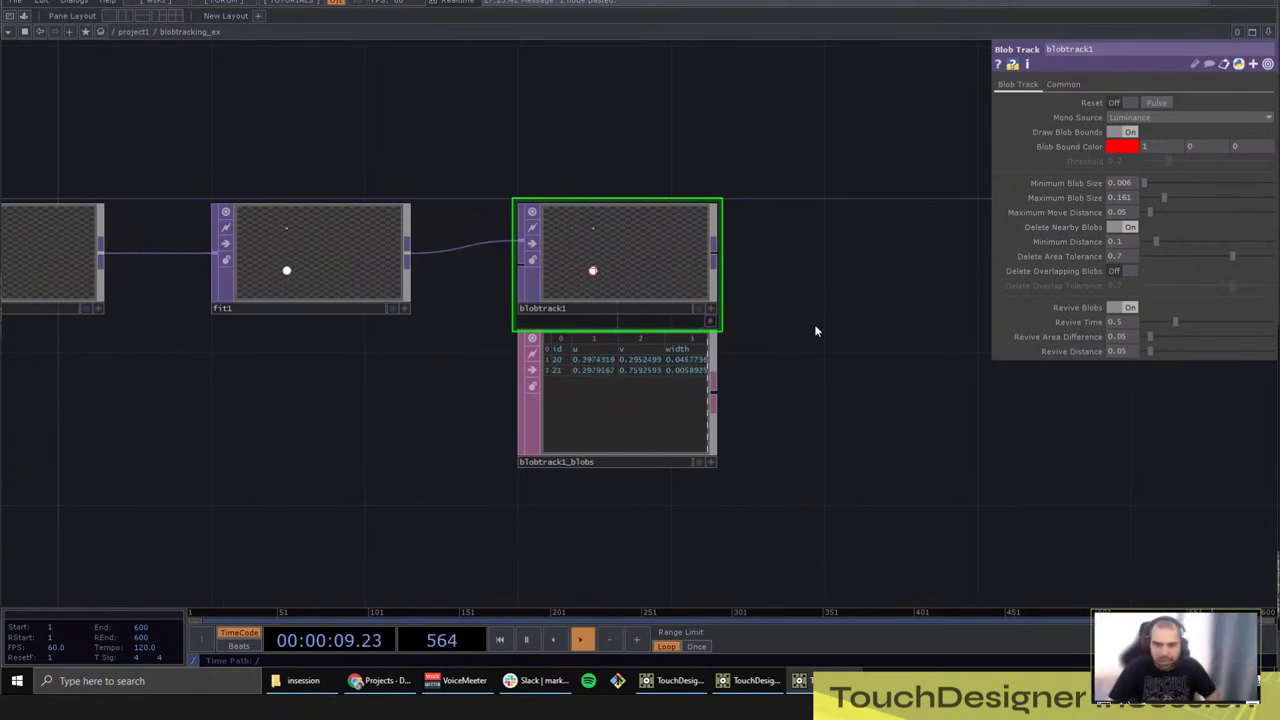
drag(820, 337, 872, 363)
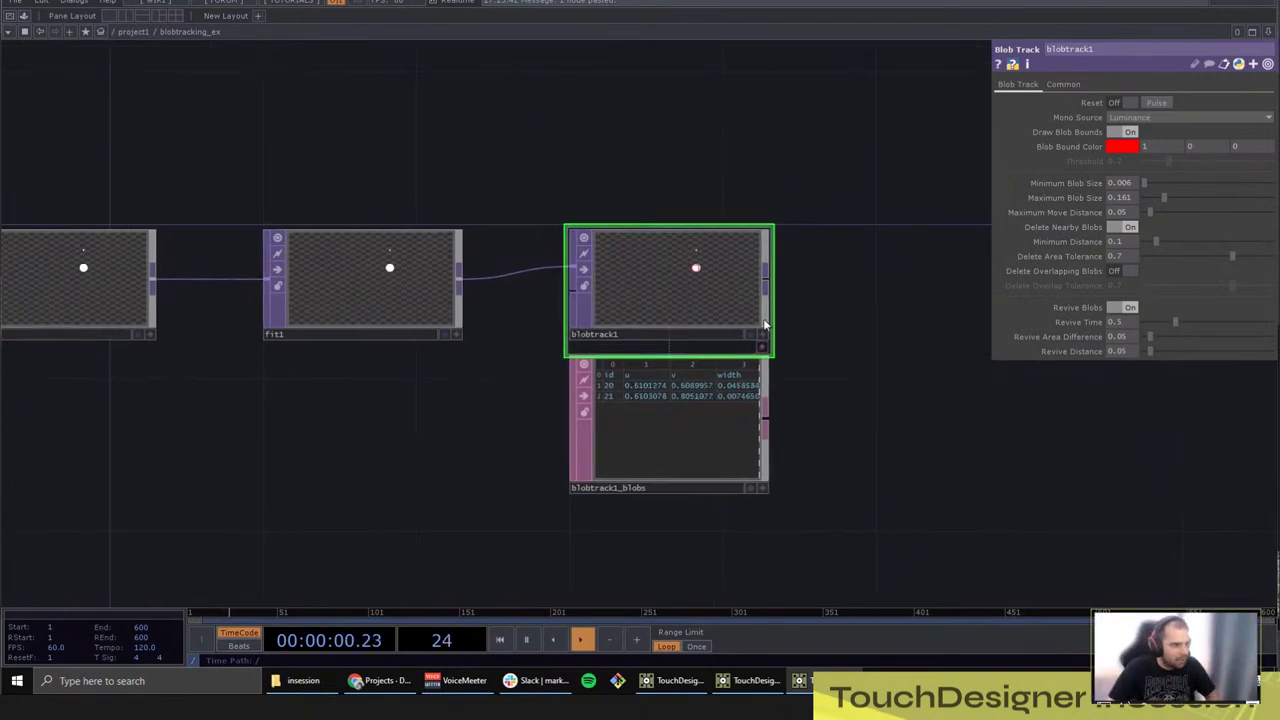
Step: View the Blob Track TOP operator snippets, including the track warping blobs example, and close them
right_click(697, 276)
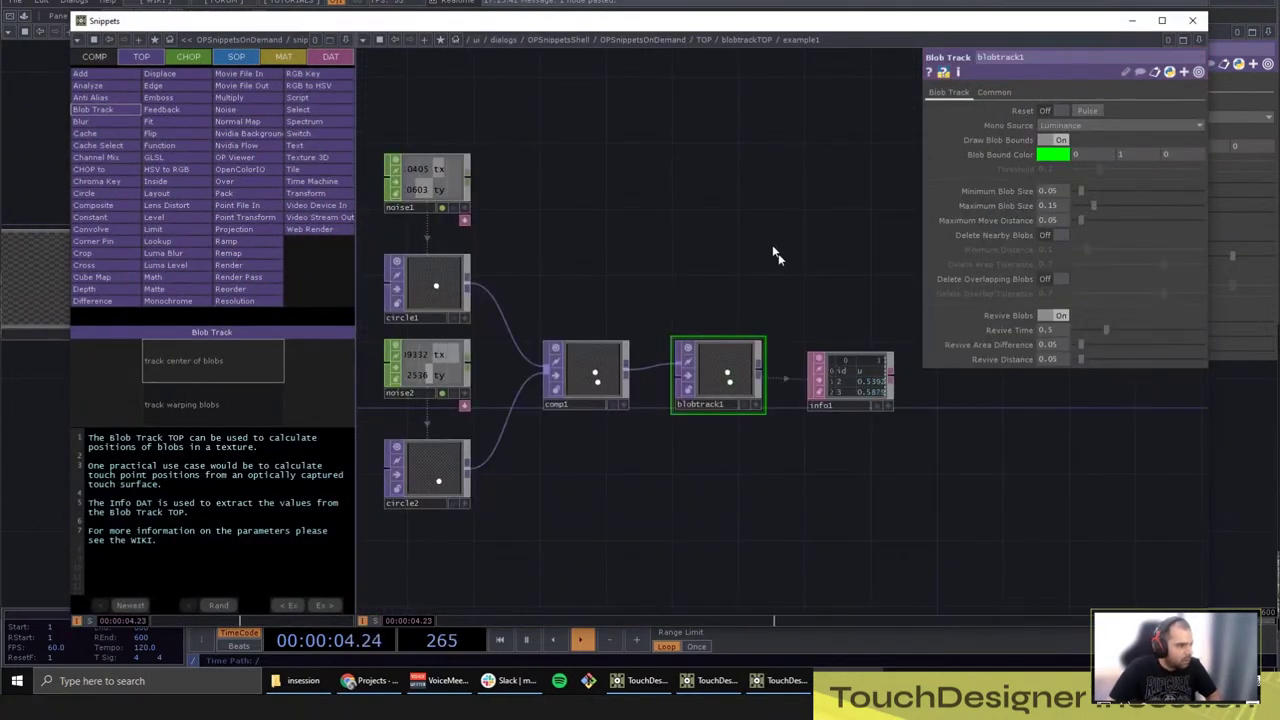
click(200, 404)
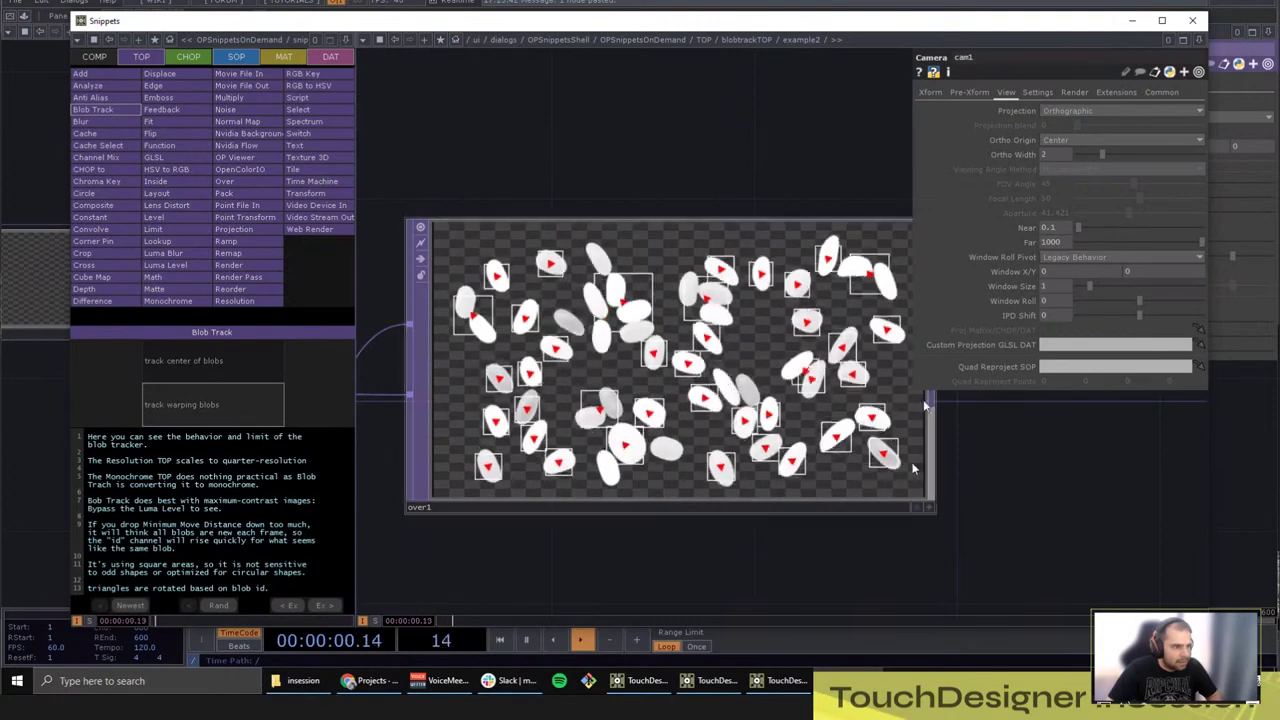
click(1197, 20)
Step: Add a Blob Track CHOP to the empty area below the circle and fit1 chain
scroll(877, 451, down, 4)
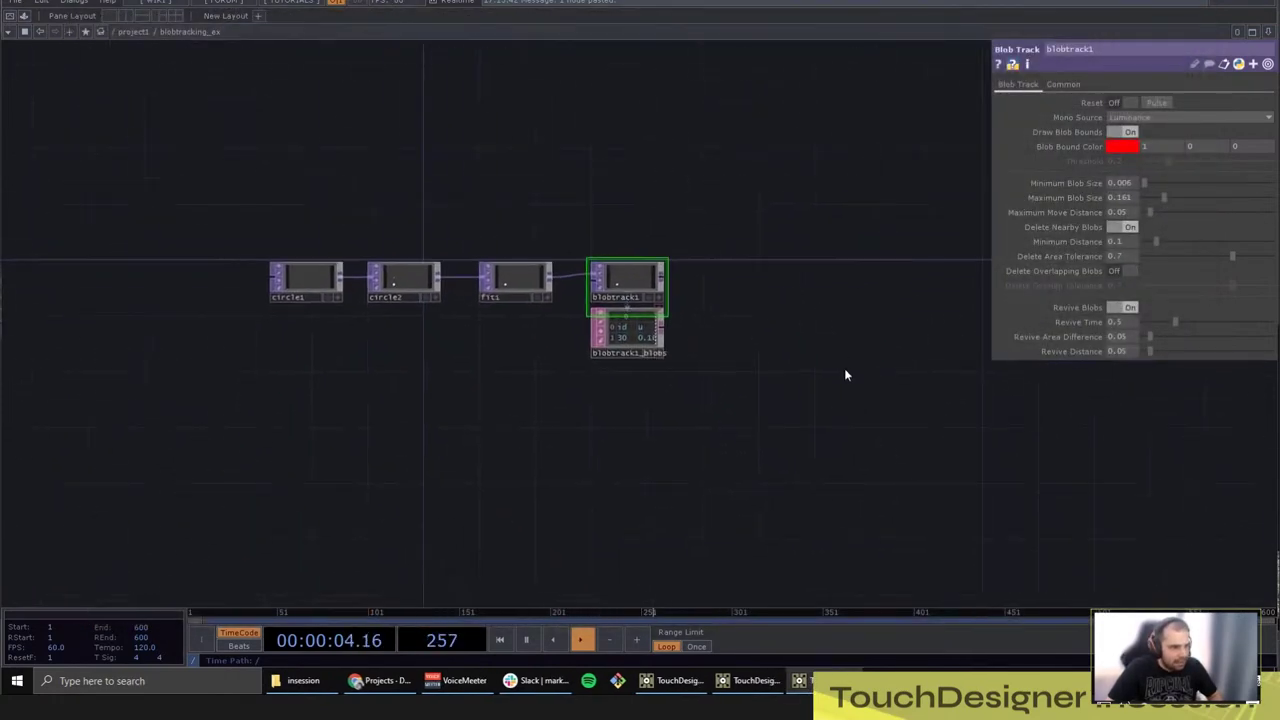
drag(851, 462, 793, 405)
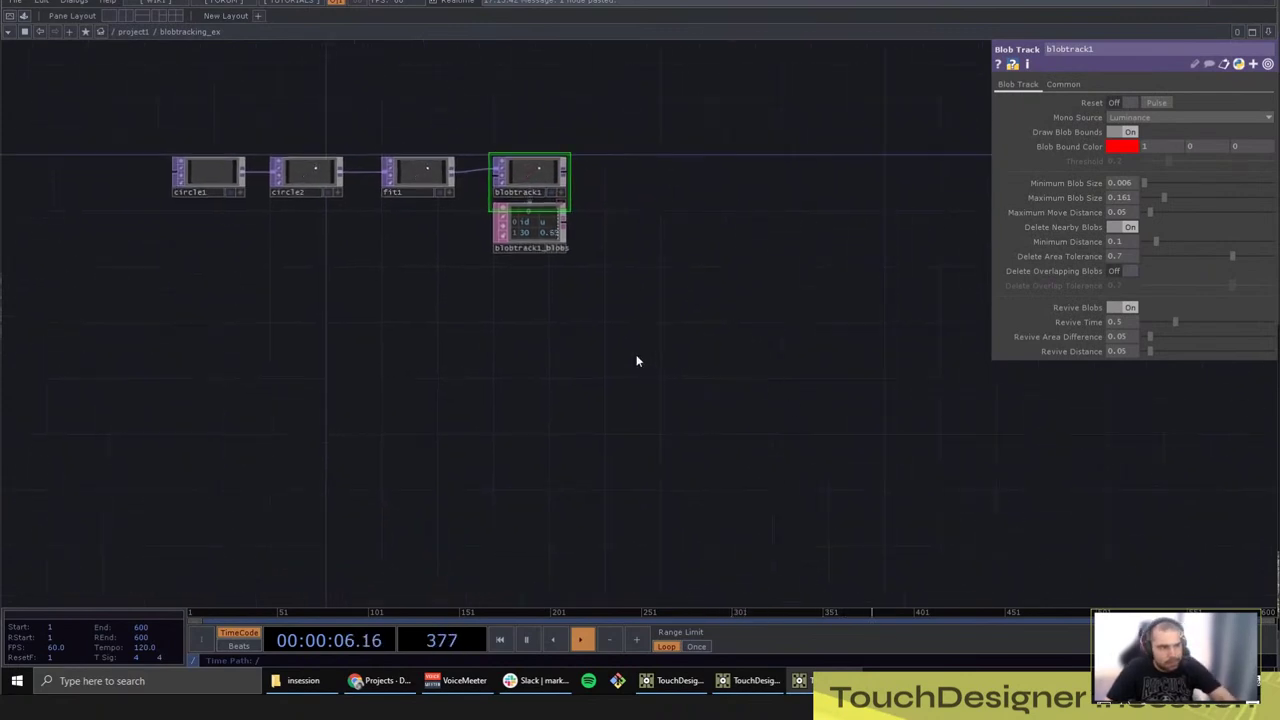
key(Tab)
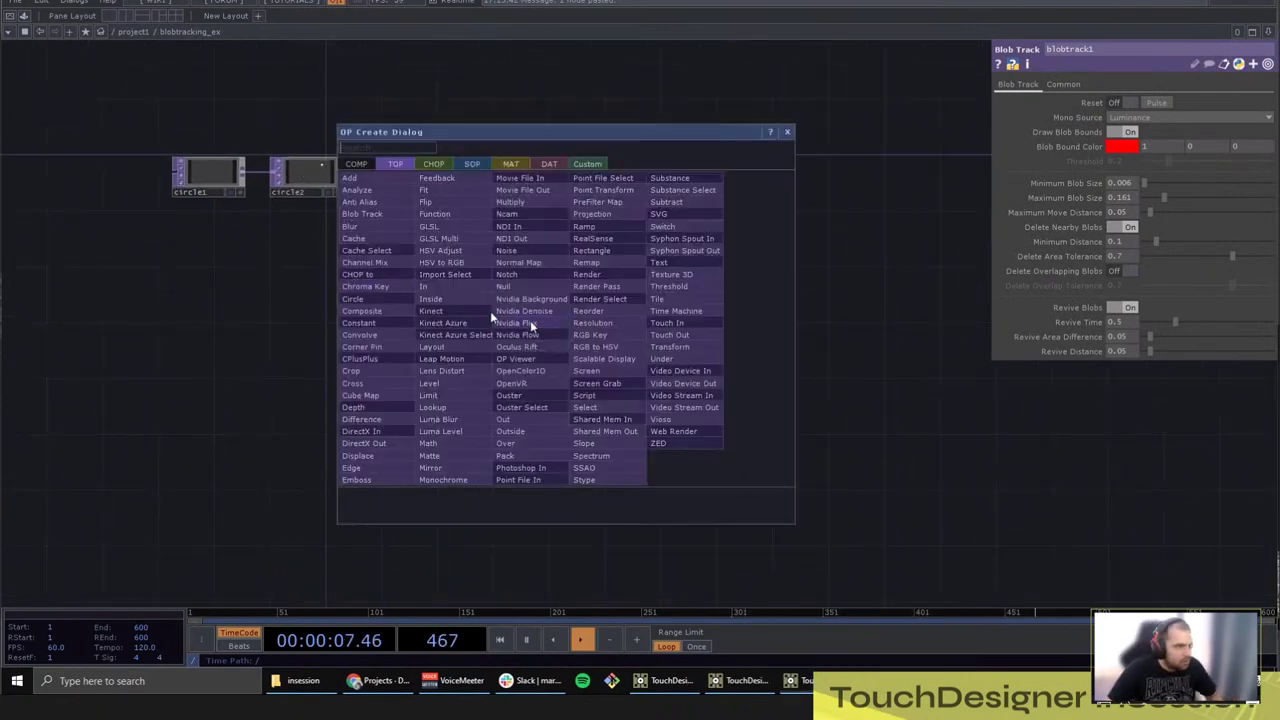
click(443, 165)
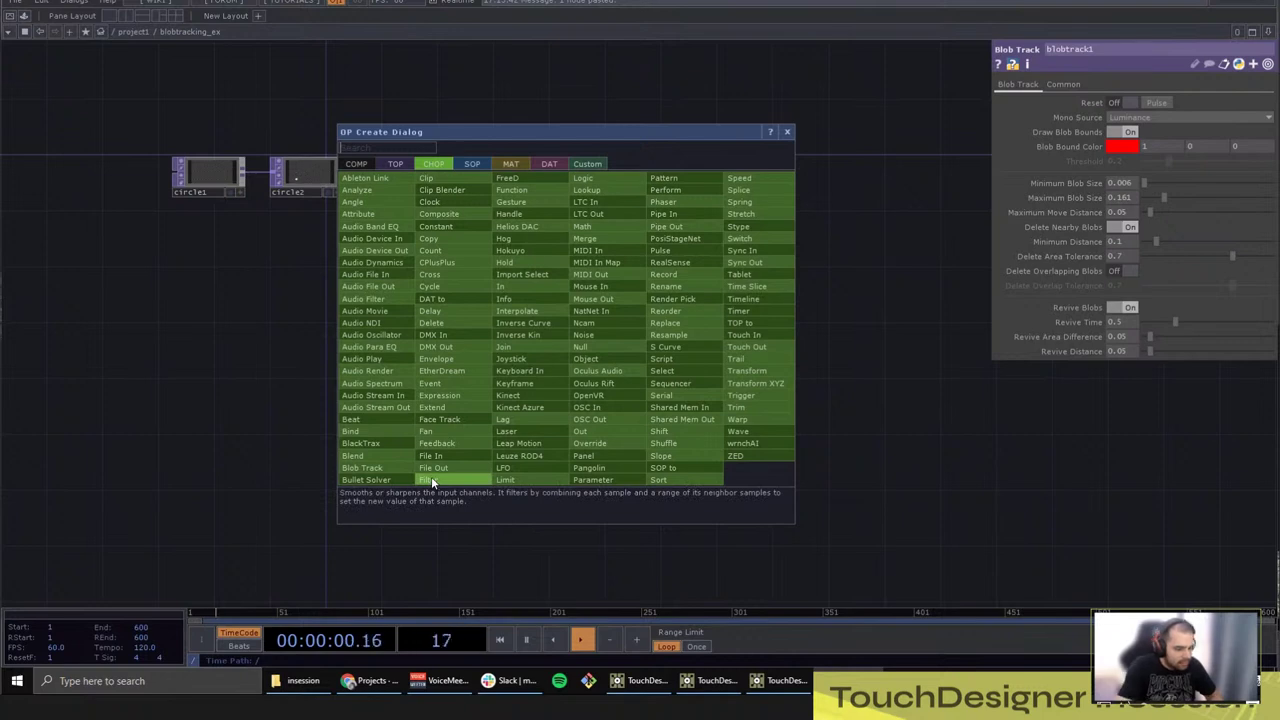
text(blob)
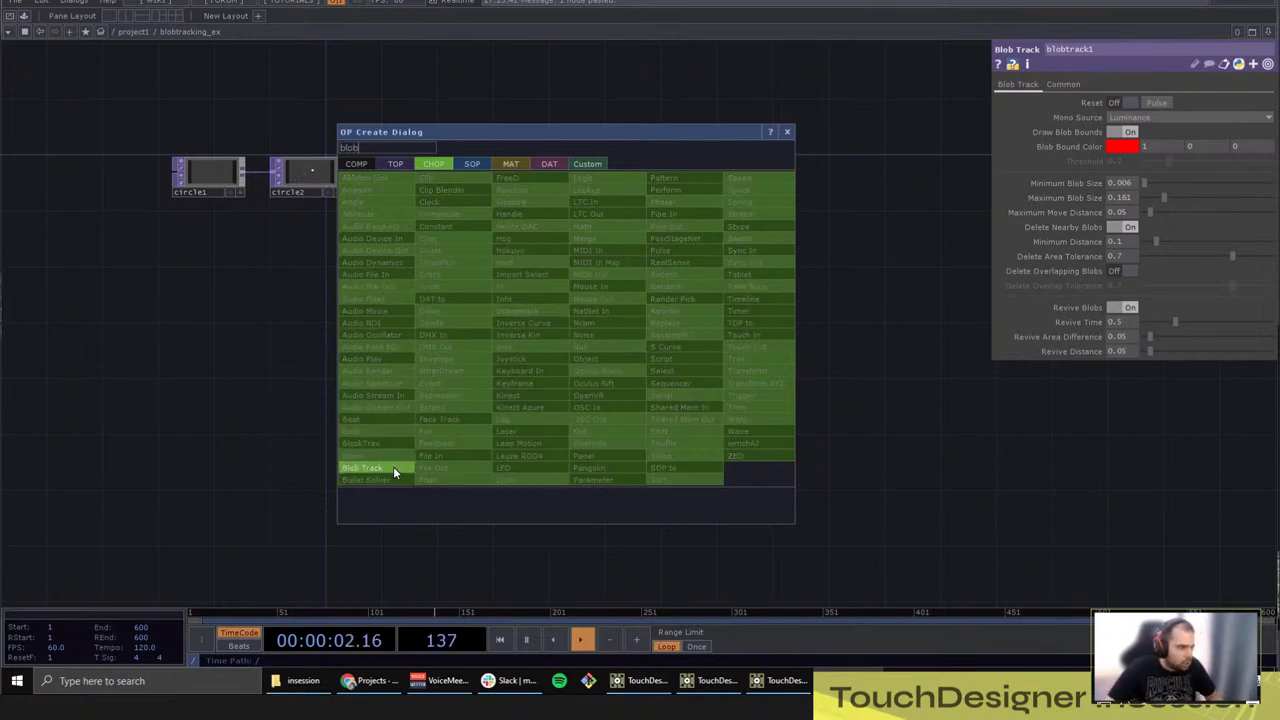
click(393, 466)
click(464, 335)
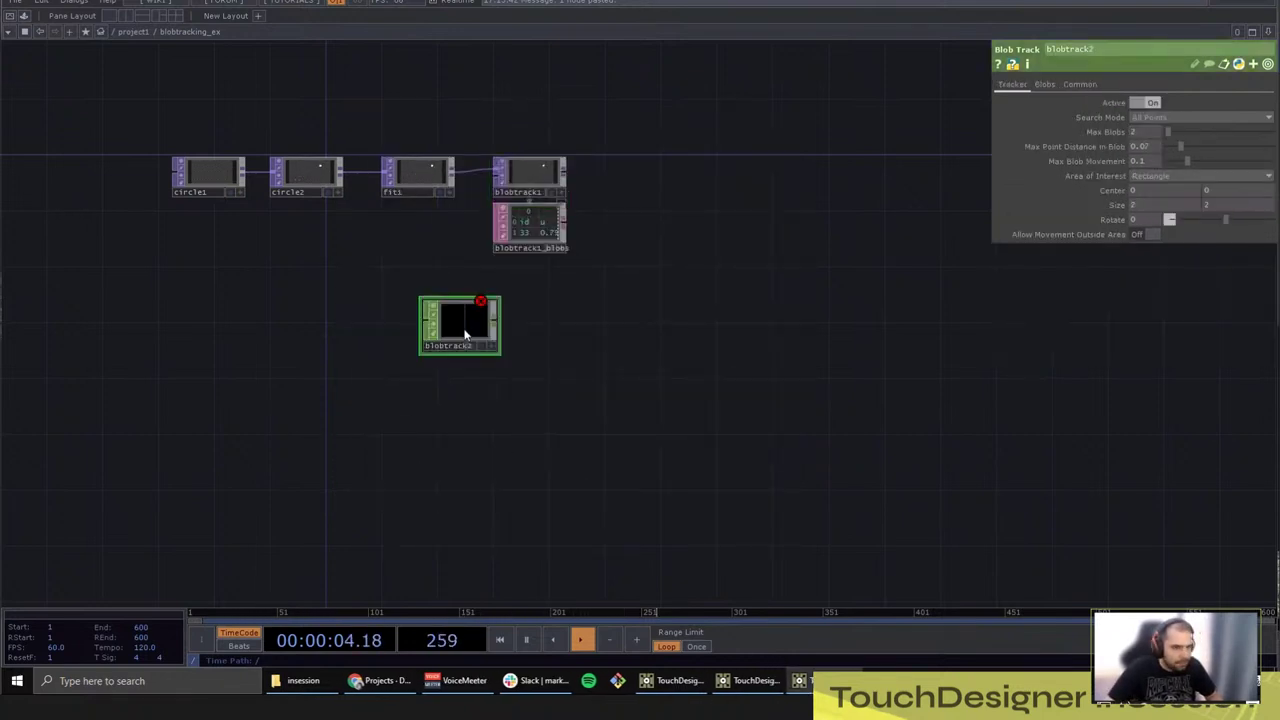
Step: Open the Blob Track CHOP's operator snippets and view the 1D motion example network
right_click(459, 331)
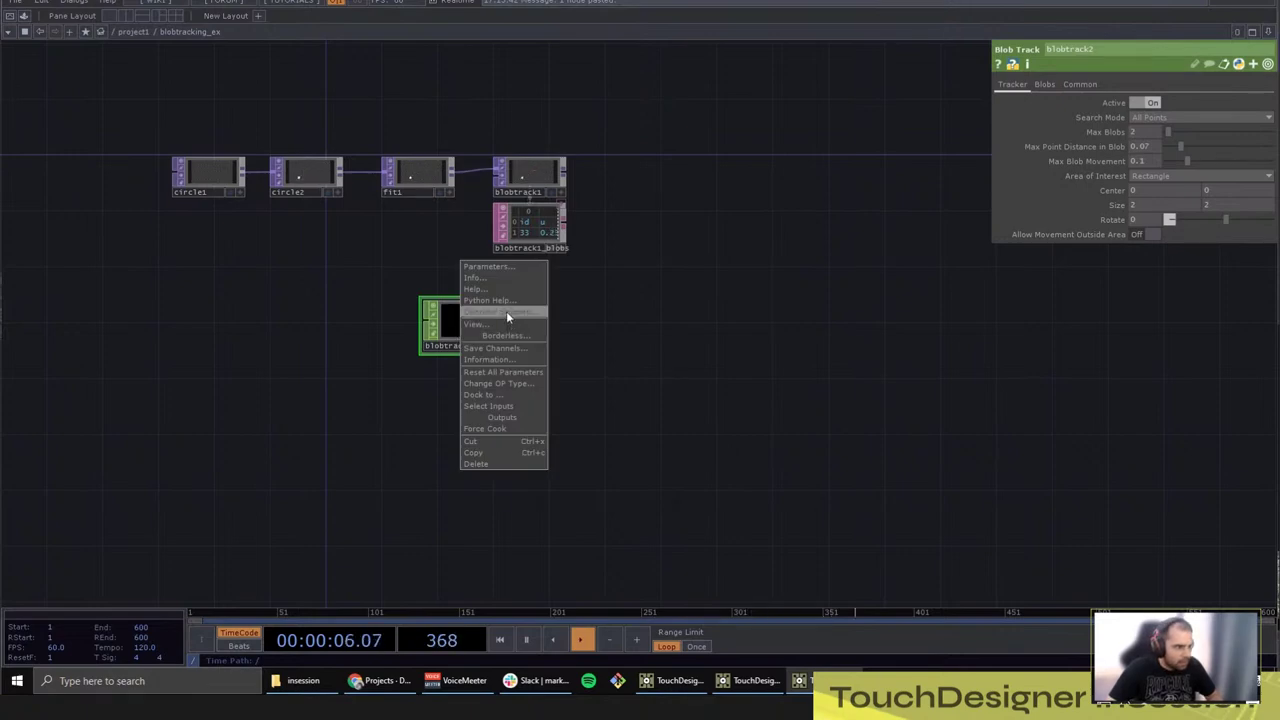
click(506, 312)
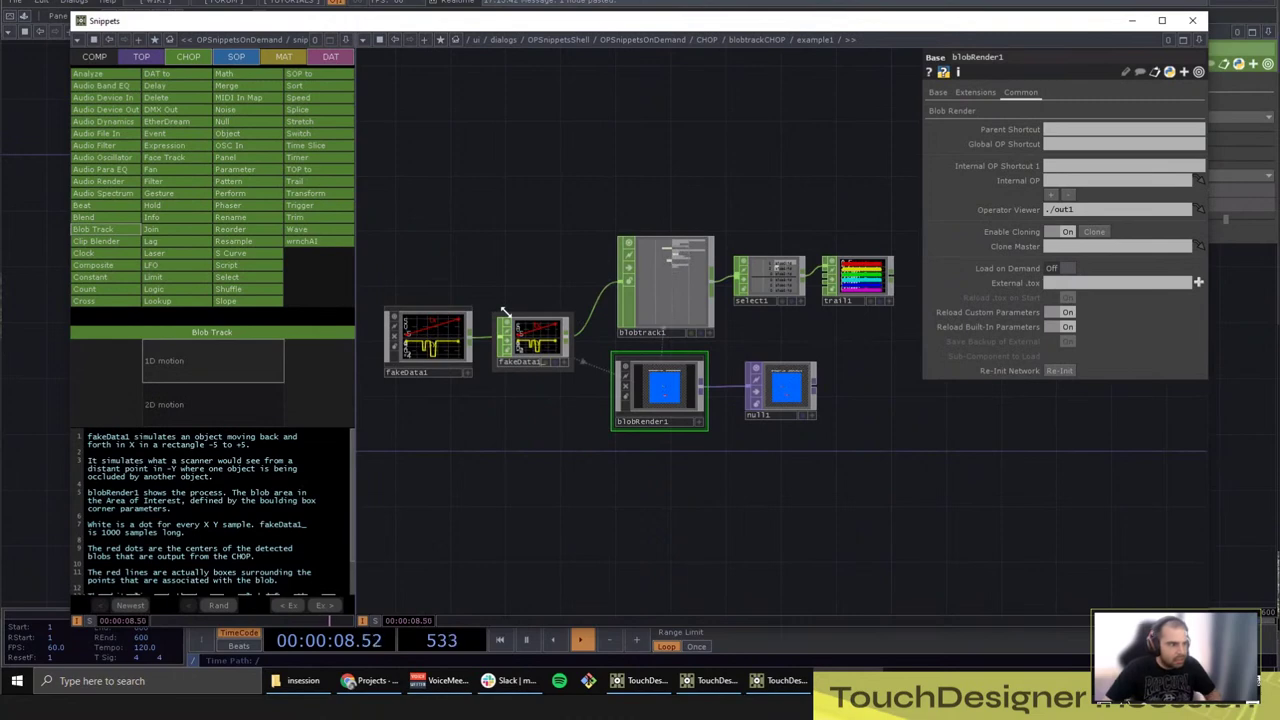
drag(491, 400, 586, 397)
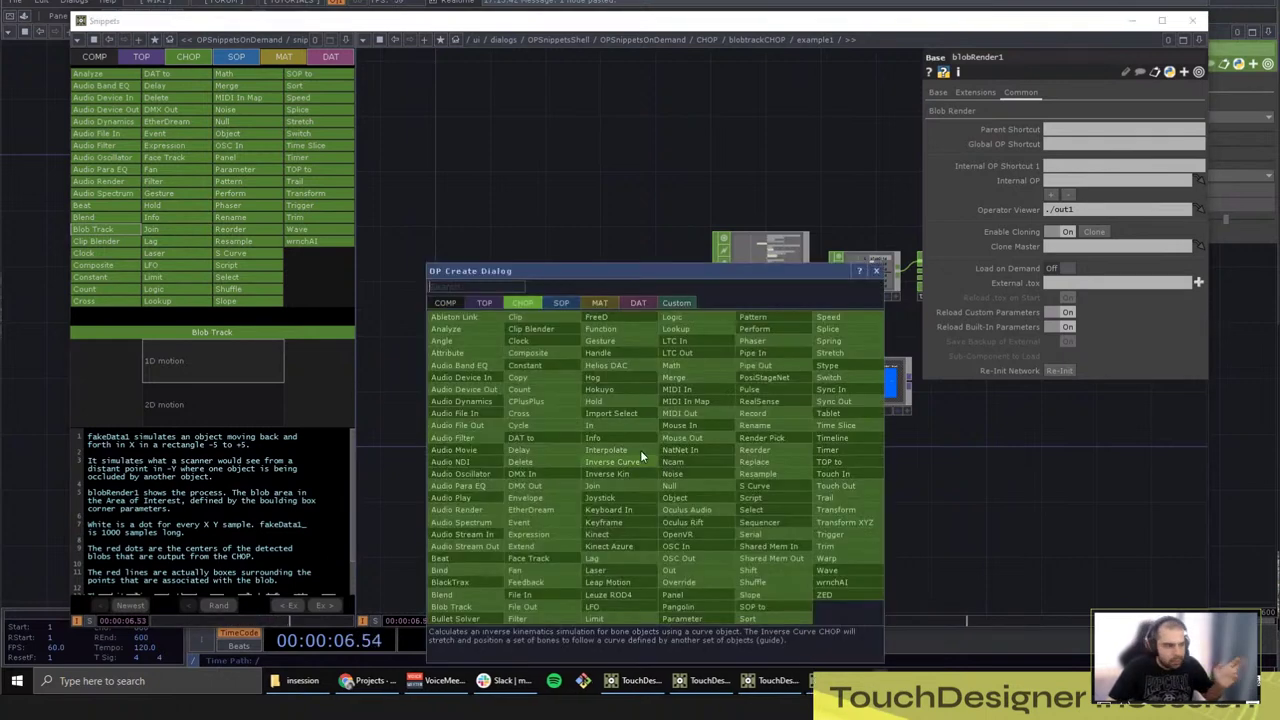
Step: Search the CHOP operators for "rod", clear the search, and look through the DAT operators without adding one
key(Tab)
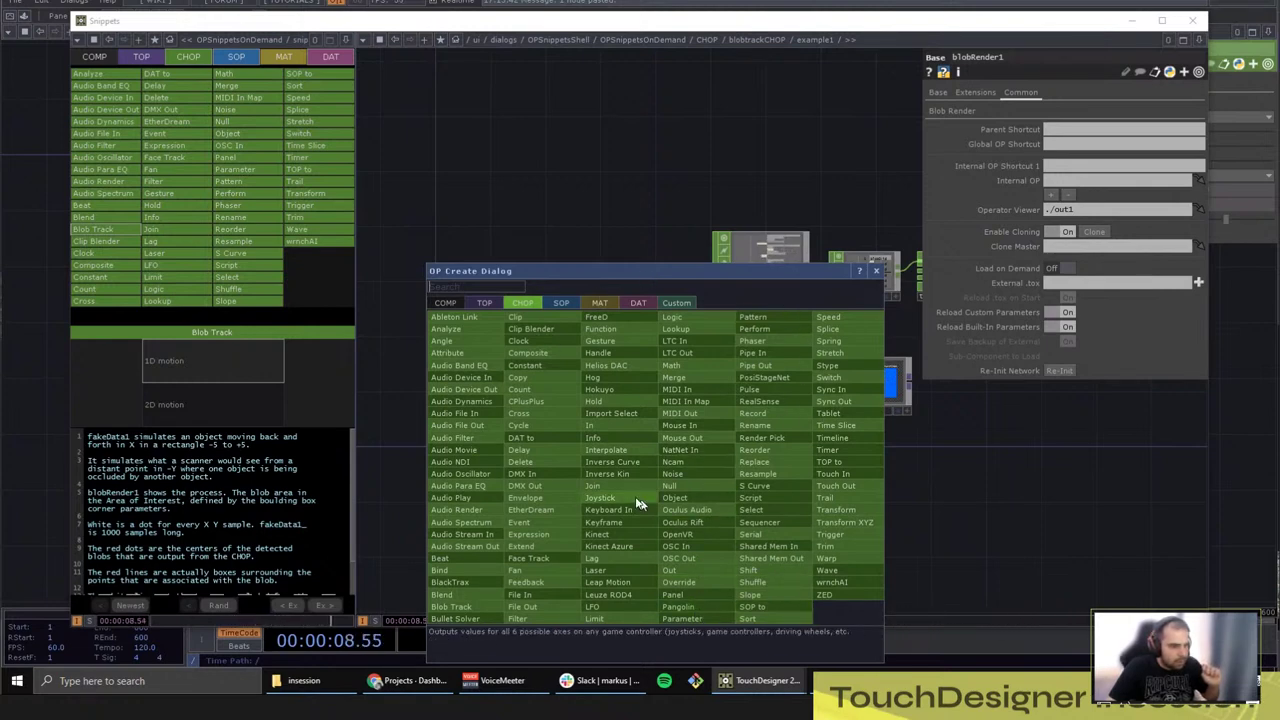
text(r)
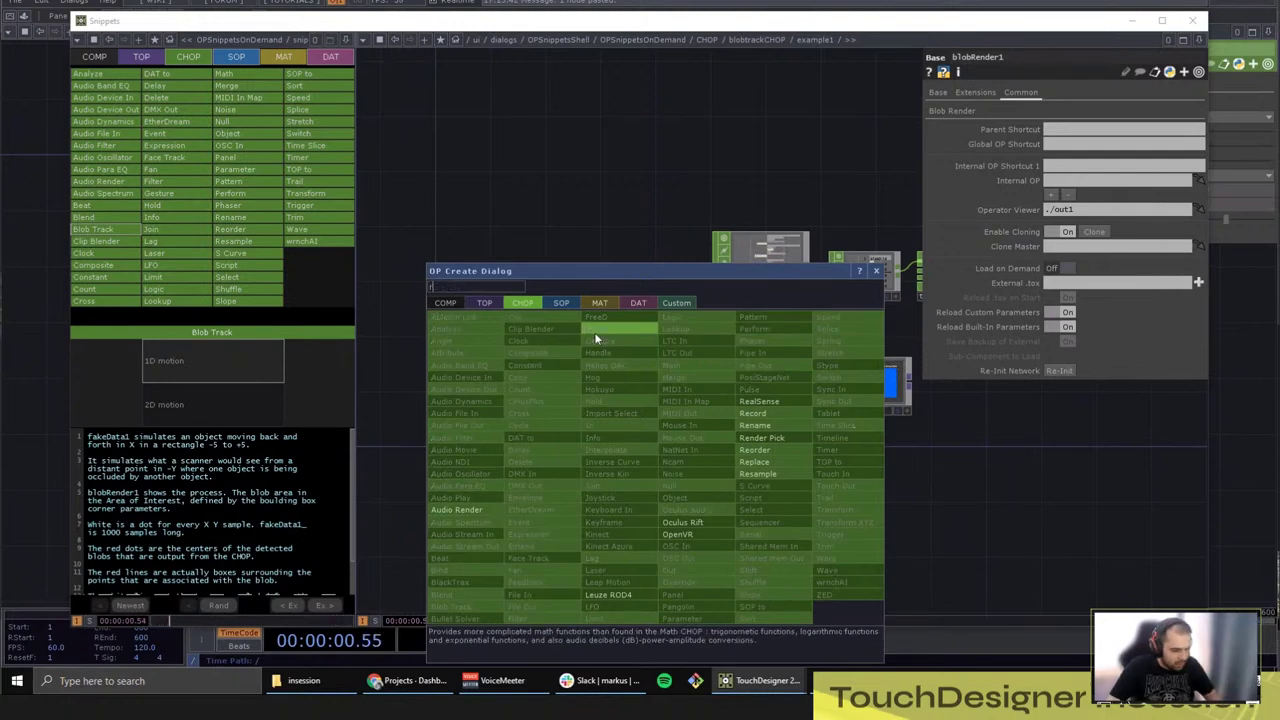
text(od)
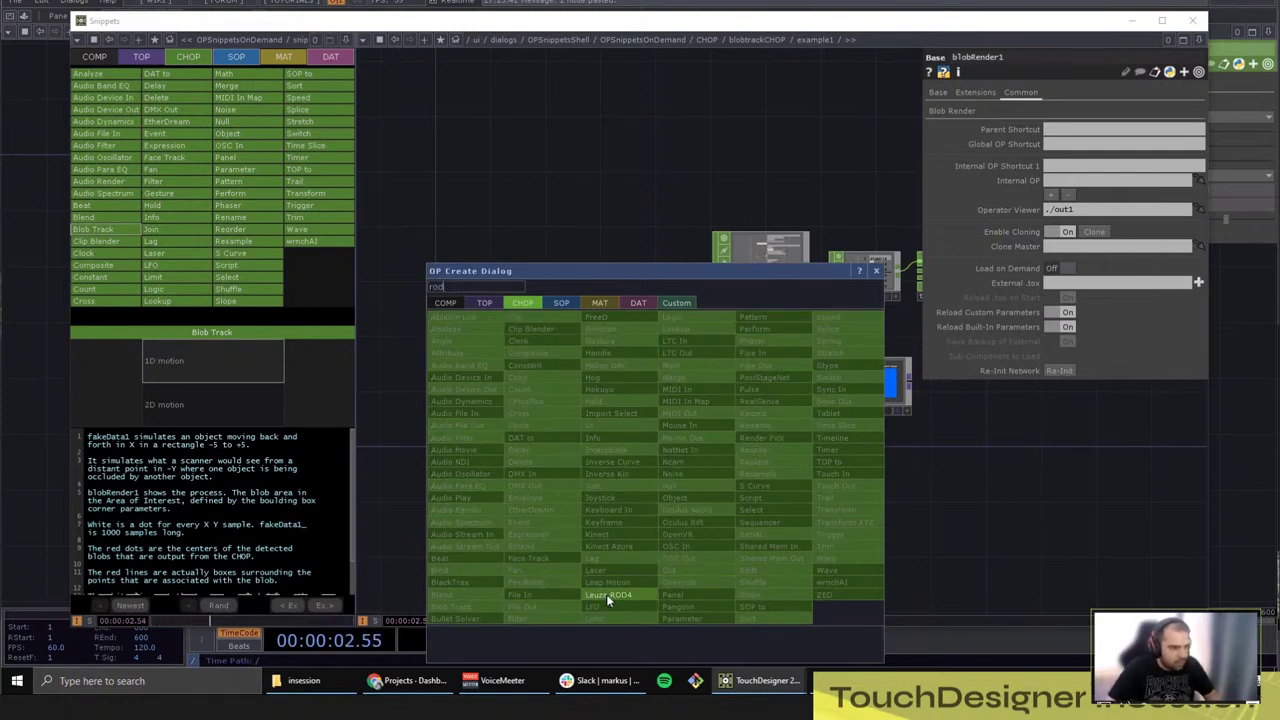
click(473, 284)
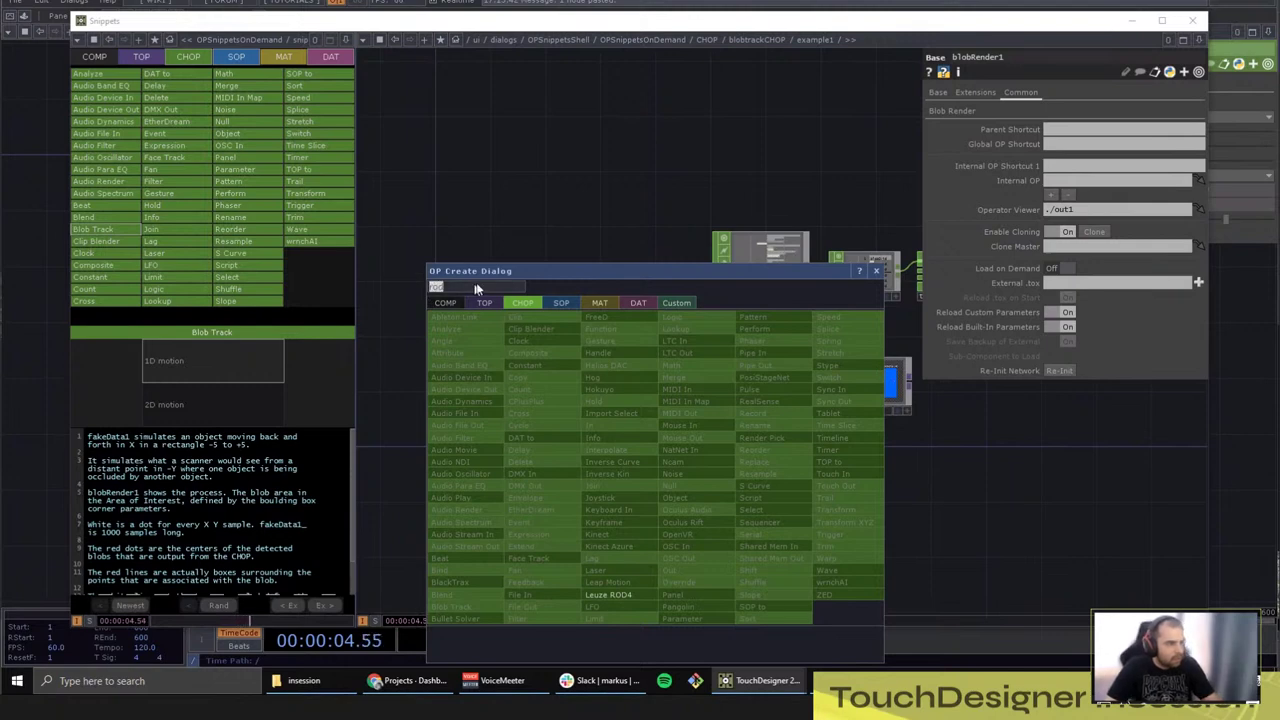
key(BackSpace)
click(645, 302)
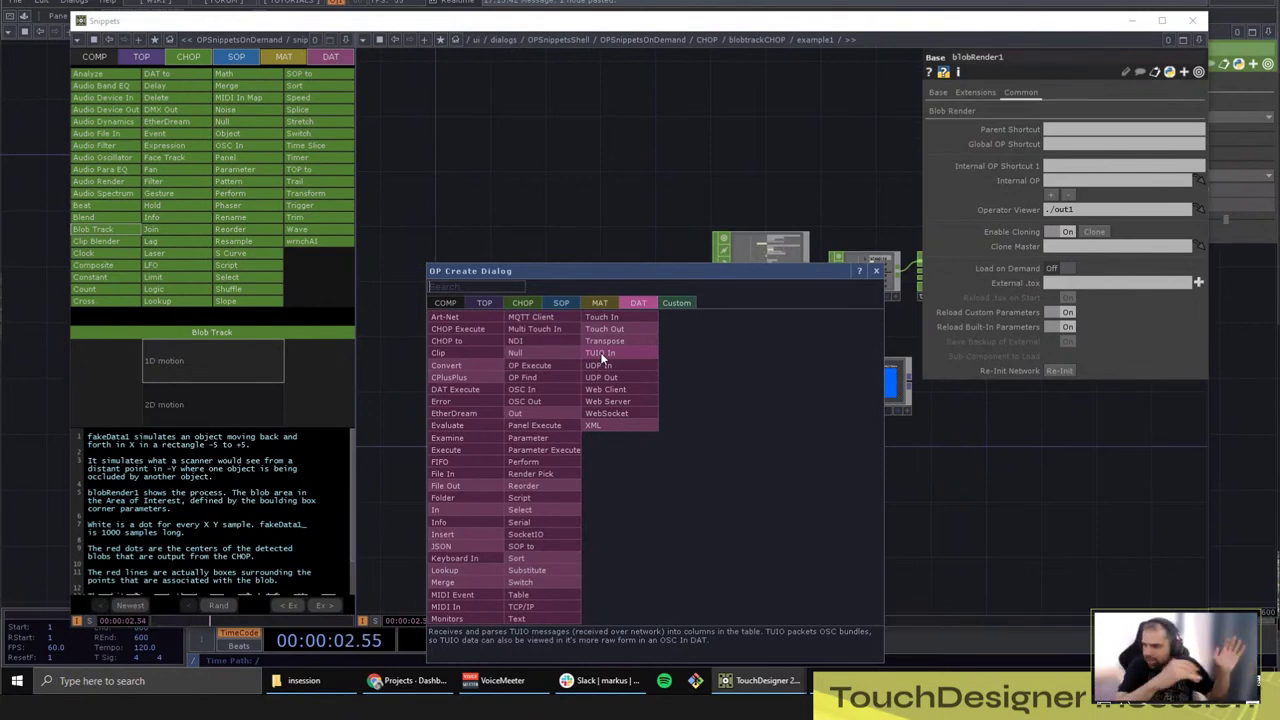
click(570, 200)
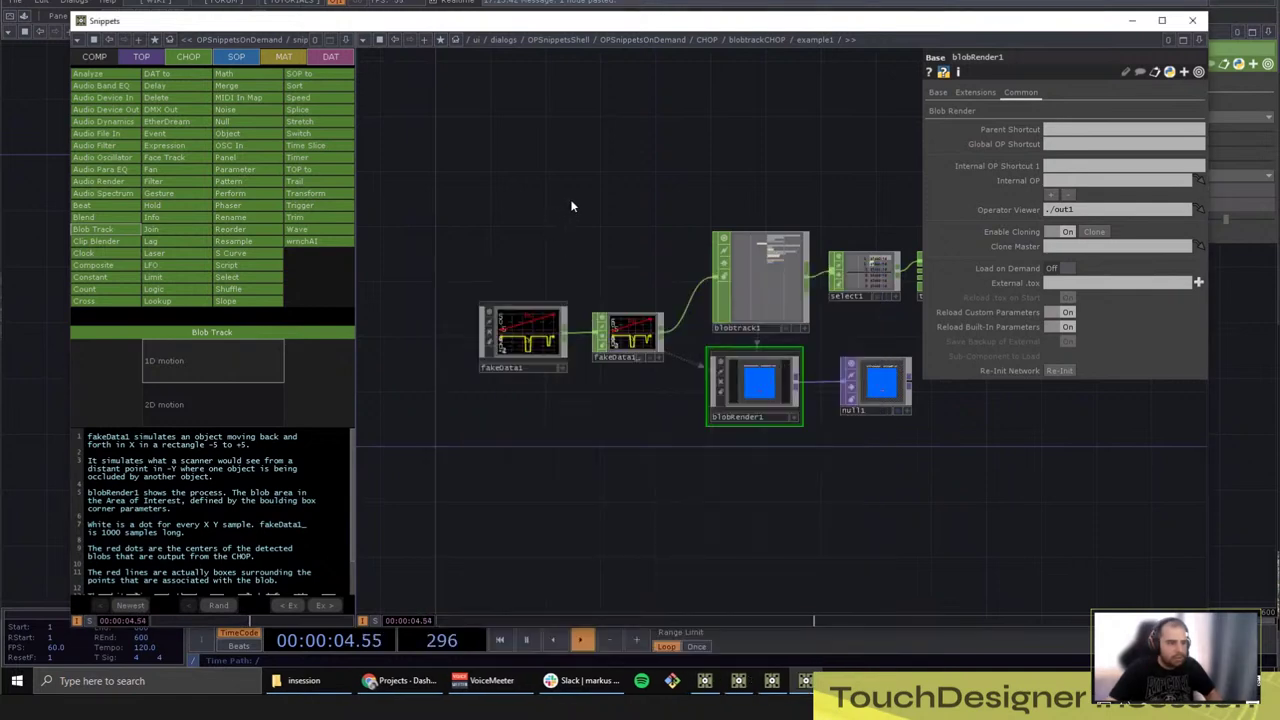
Step: Inspect the fakeData1_, blobtrack1 and blobRender1 nodes in the 1D motion example up close
drag(657, 446, 646, 451)
middle_drag(661, 362, 712, 322)
scroll(640, 290, up, 5)
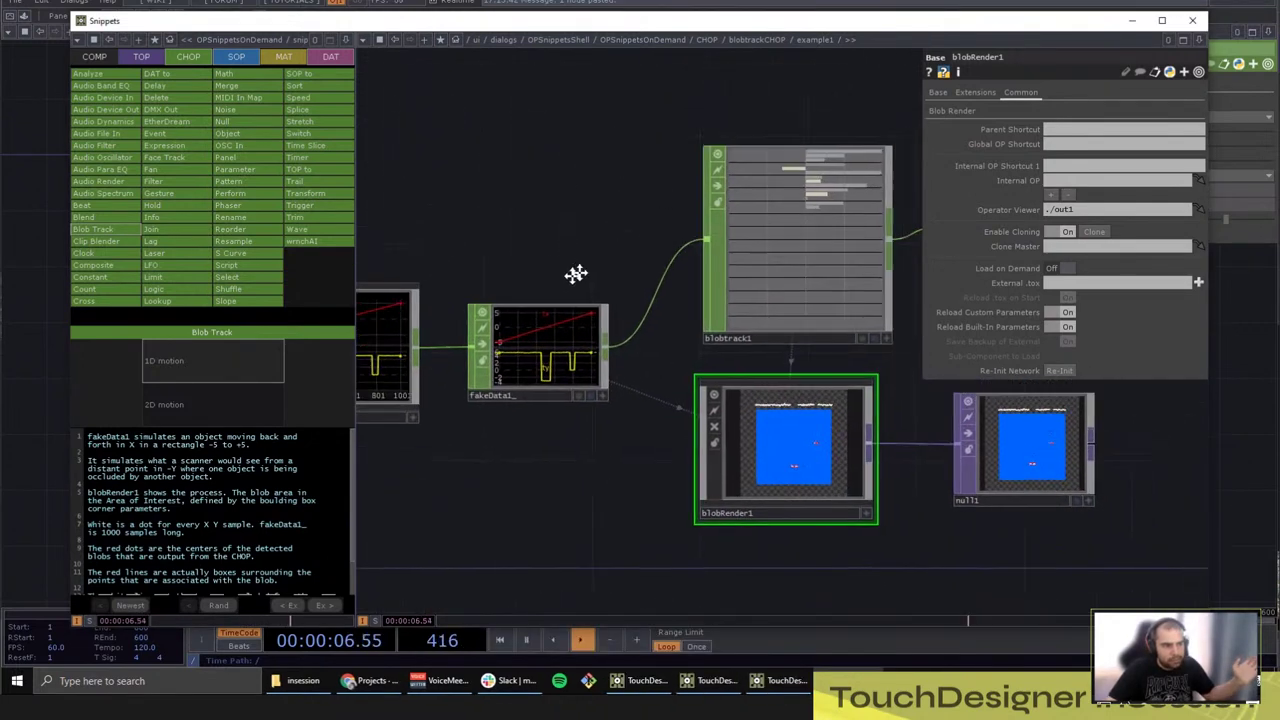
Step: Inspect the blobtrack1 channels and the select1 and trail1 nodes in the 1D motion example
click(800, 294)
drag(993, 510, 935, 498)
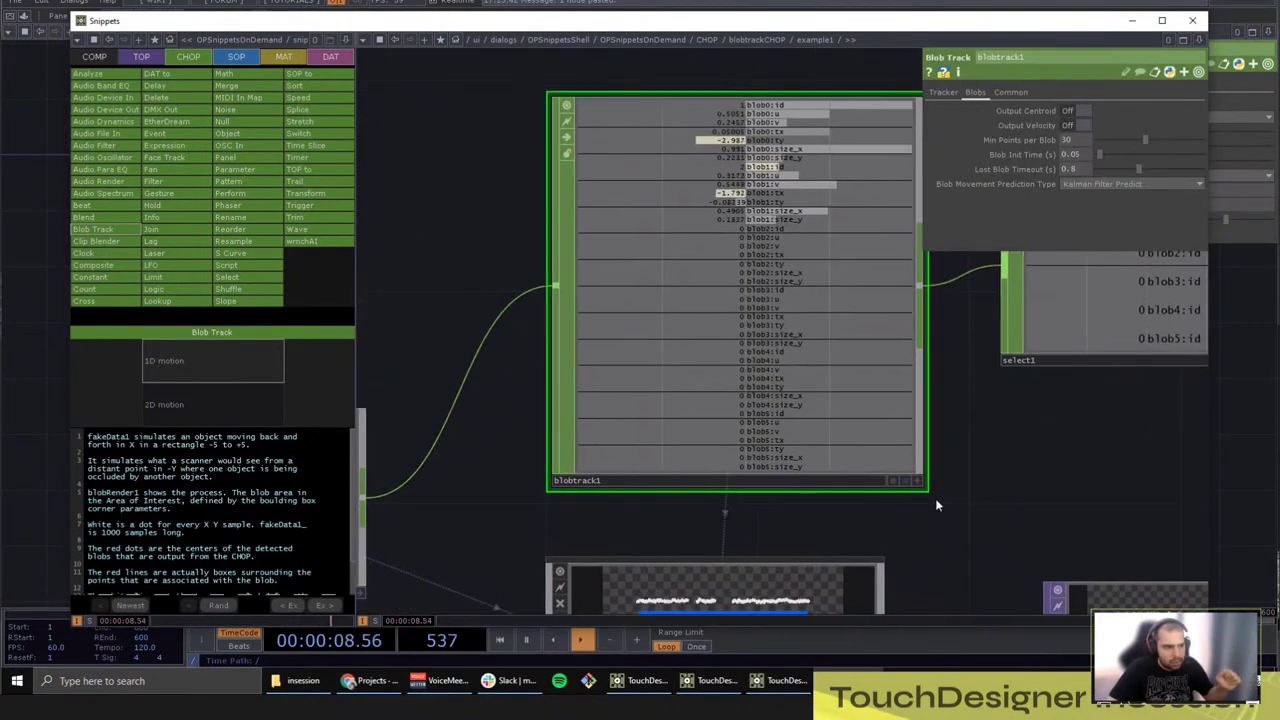
drag(999, 589, 737, 486)
drag(887, 437, 790, 459)
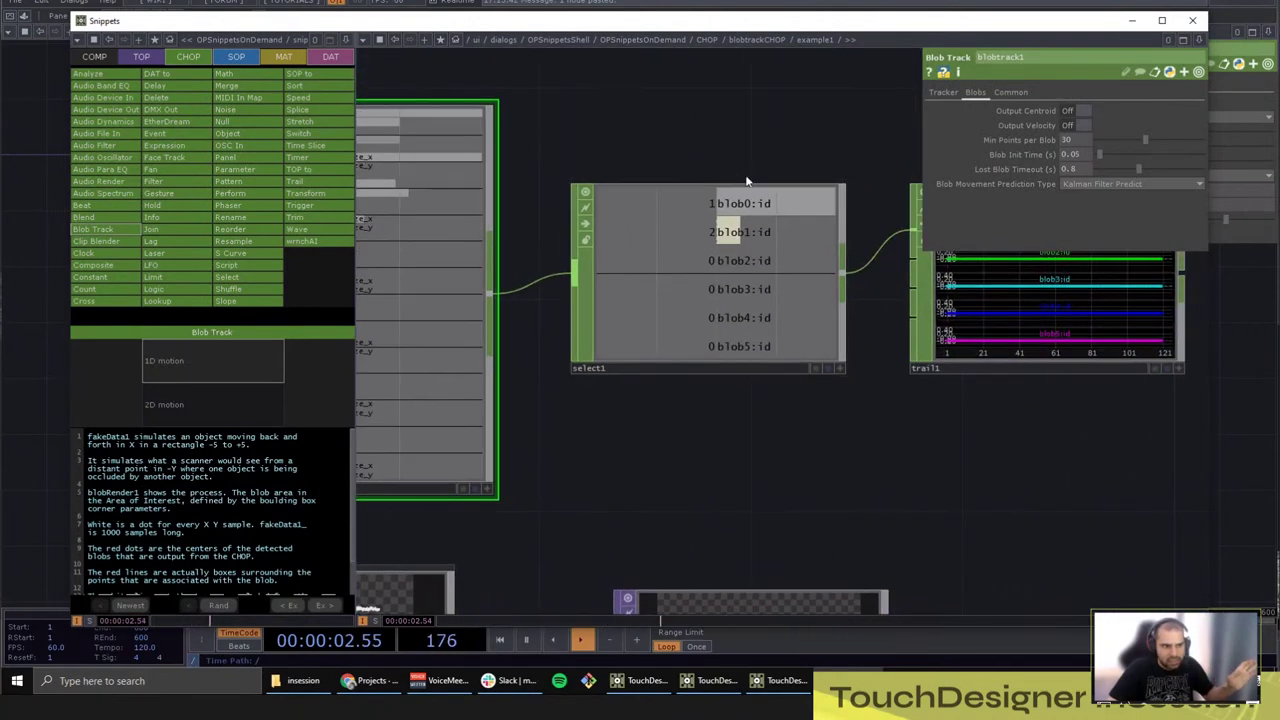
drag(726, 394, 1151, 334)
drag(994, 406, 951, 272)
drag(660, 430, 705, 335)
scroll(705, 336, up, 2)
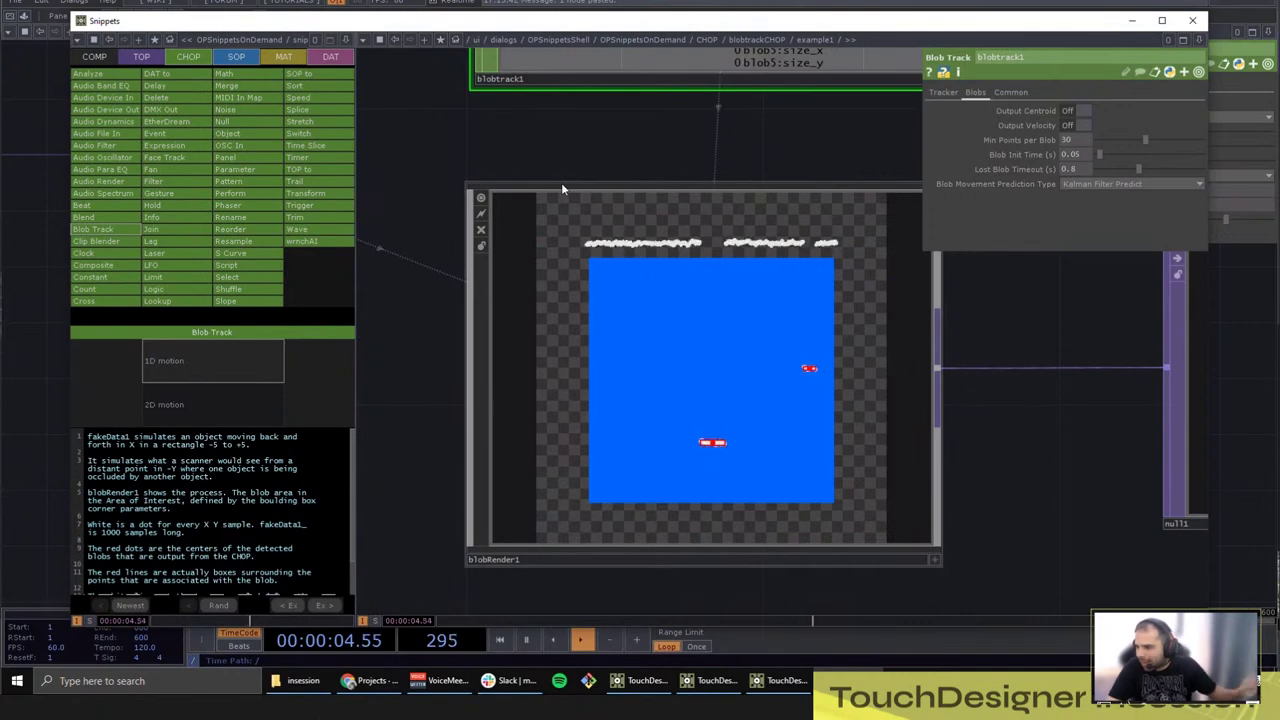
Step: Examine the moving blobs and the scanned points in the blobRender1 view up close
click(702, 308)
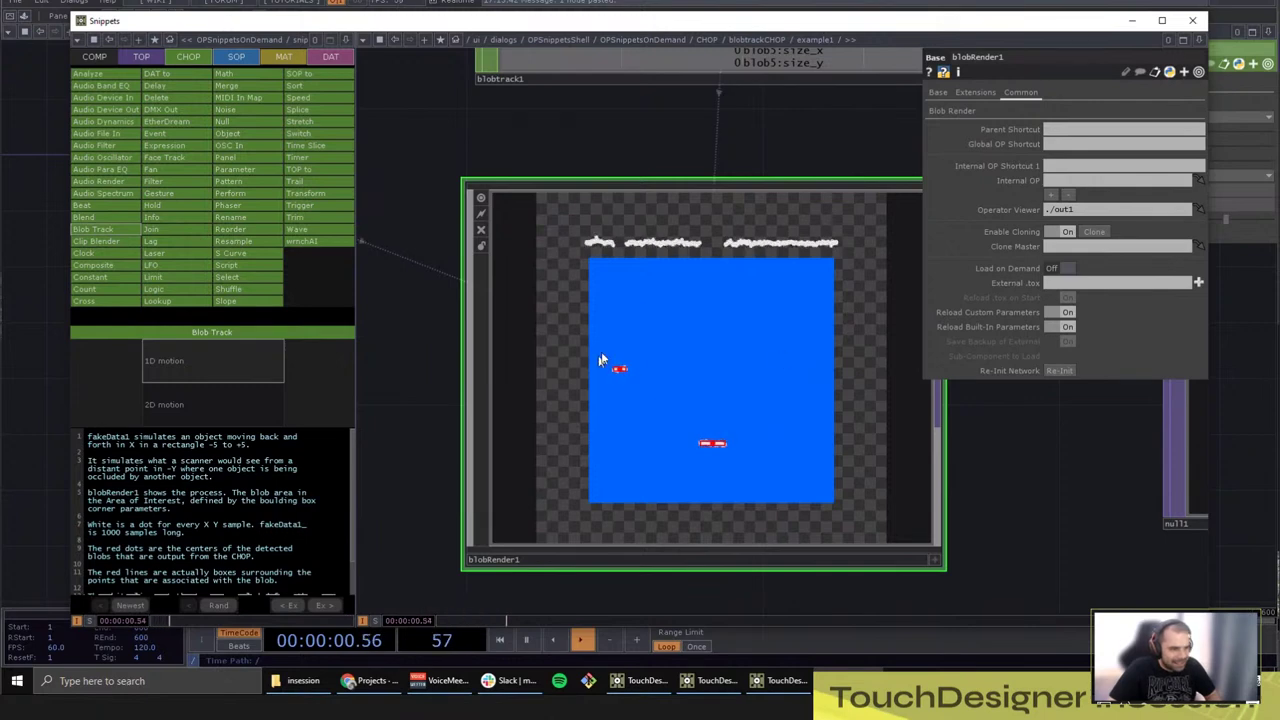
scroll(598, 356, up, 2)
drag(1171, 456, 1099, 447)
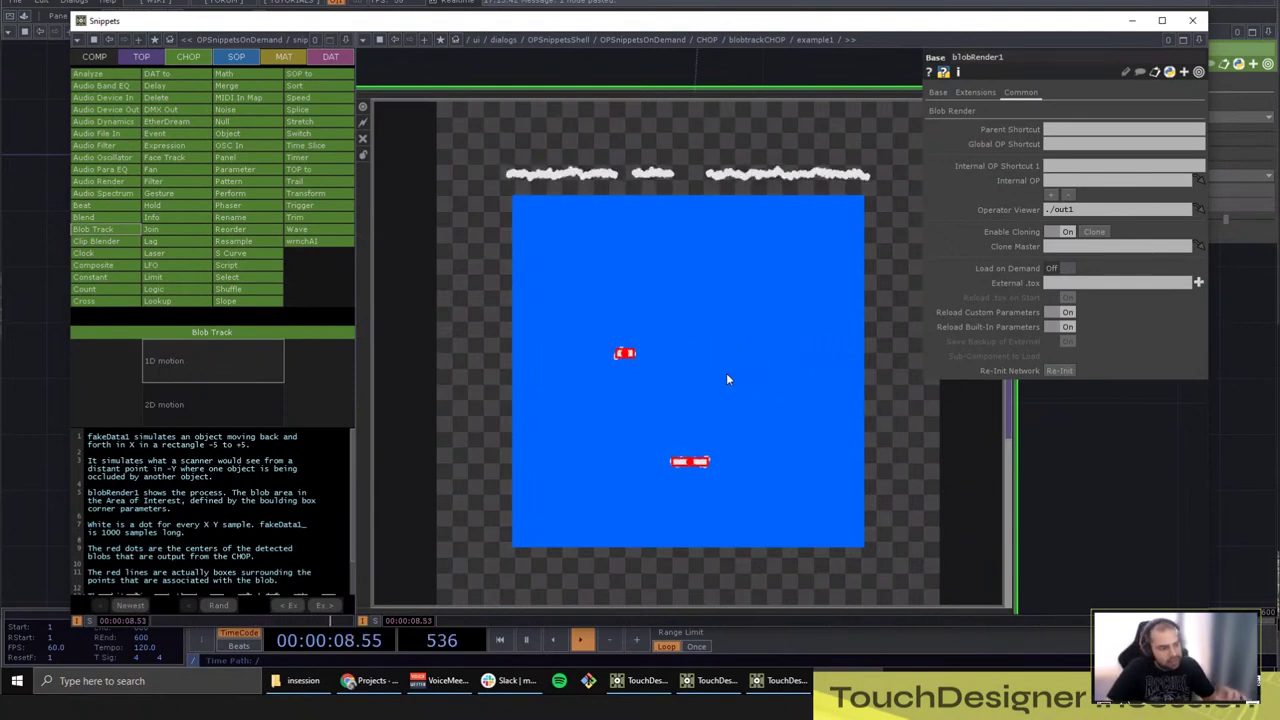
scroll(726, 373, down, 3)
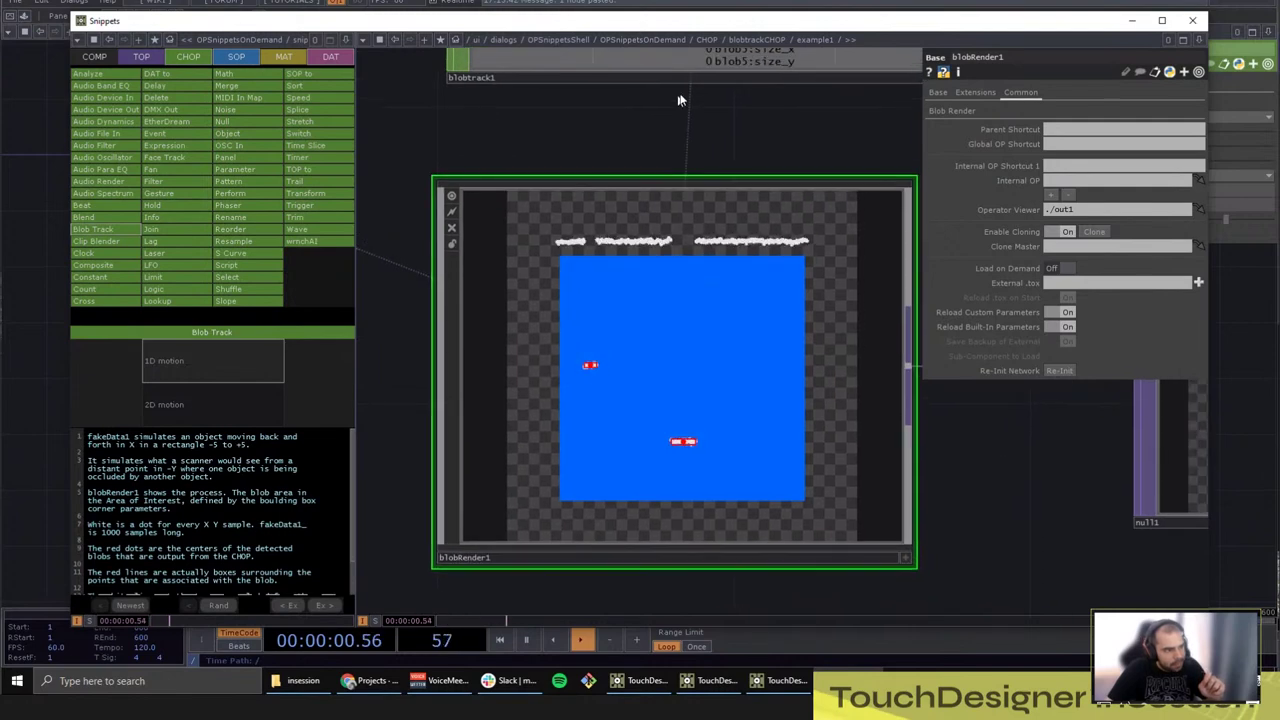
Step: Compare blobtrack1's Lost Blob Timeout setting with the behaviour of the tracked blobs in blobRender1
click(716, 59)
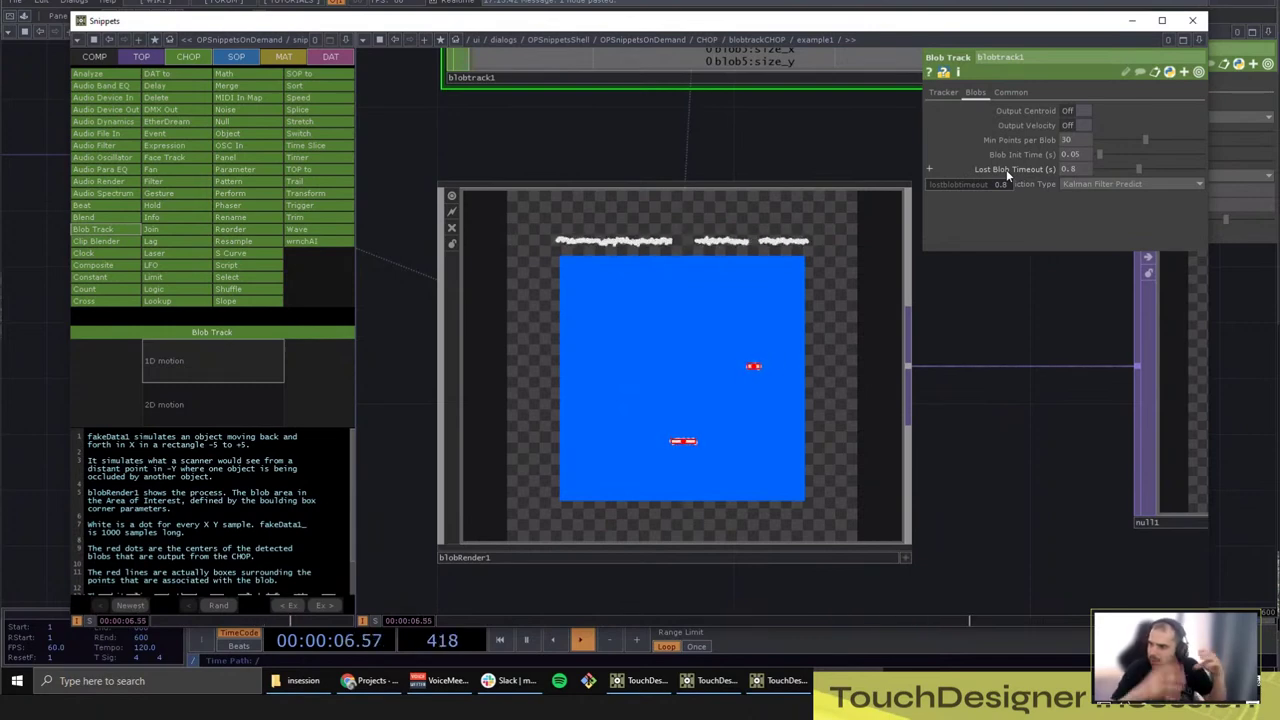
scroll(602, 418, up, 3)
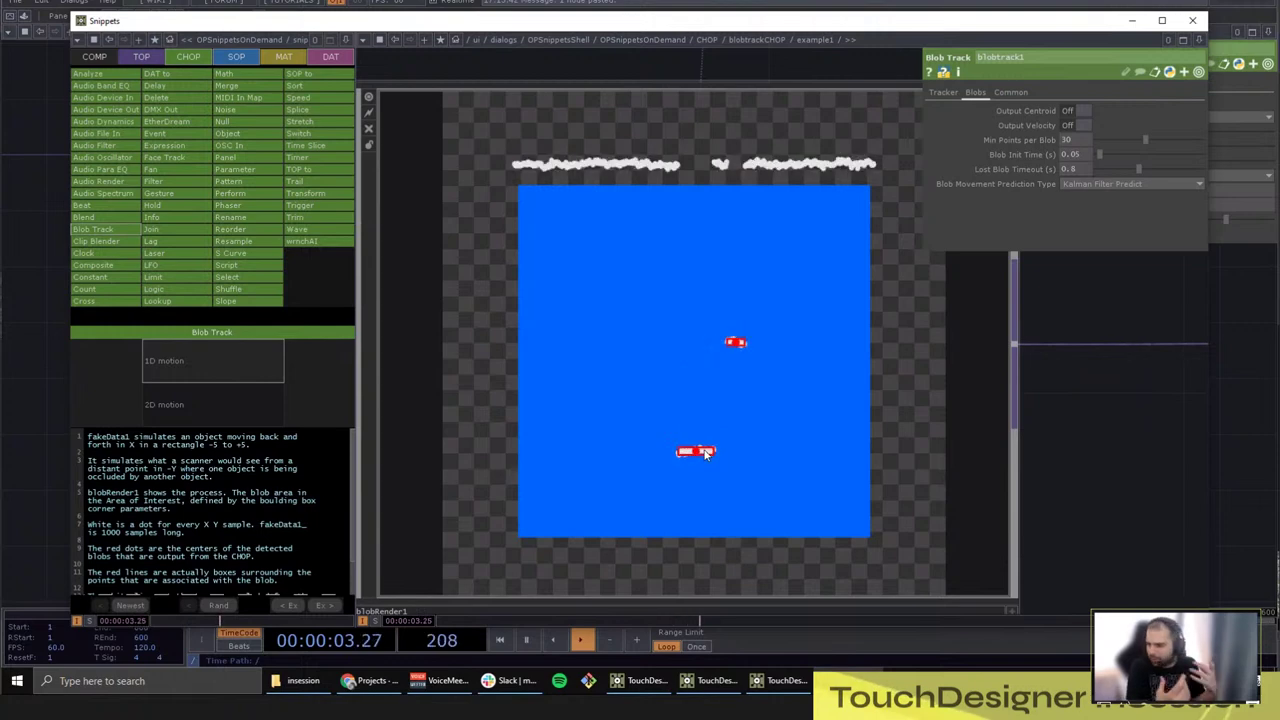
scroll(706, 453, down, 3)
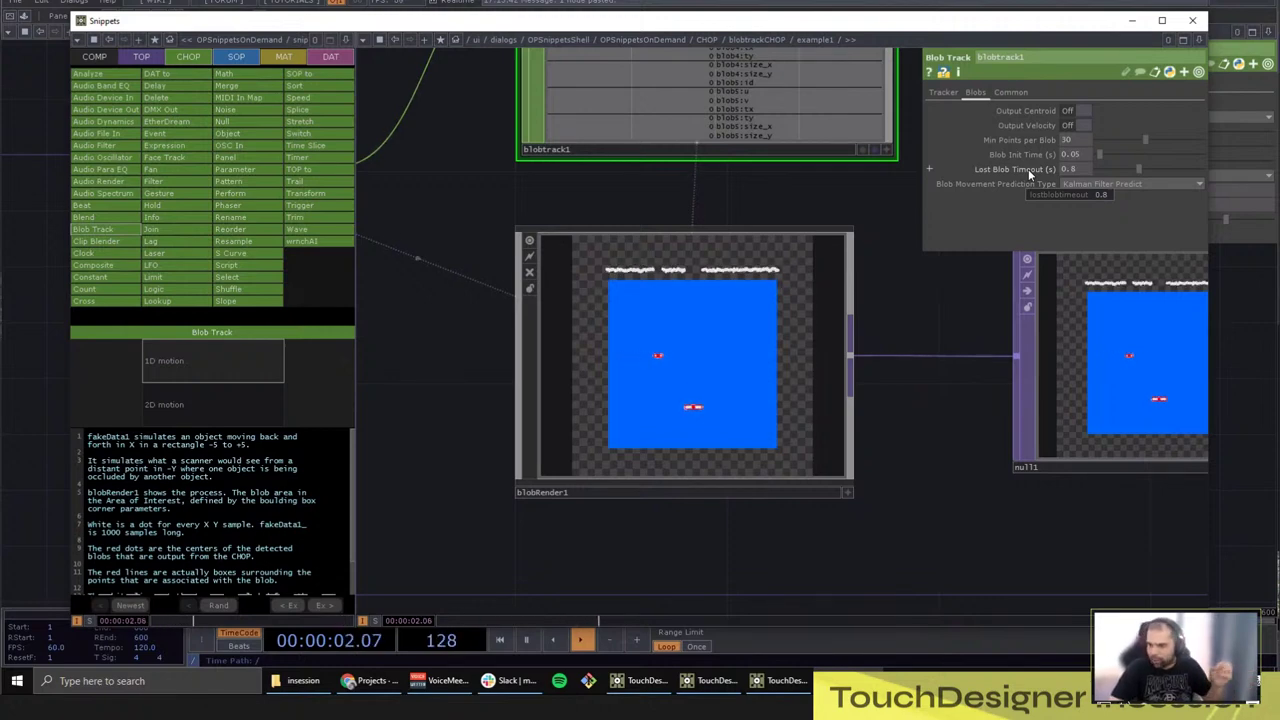
scroll(767, 289, up, 5)
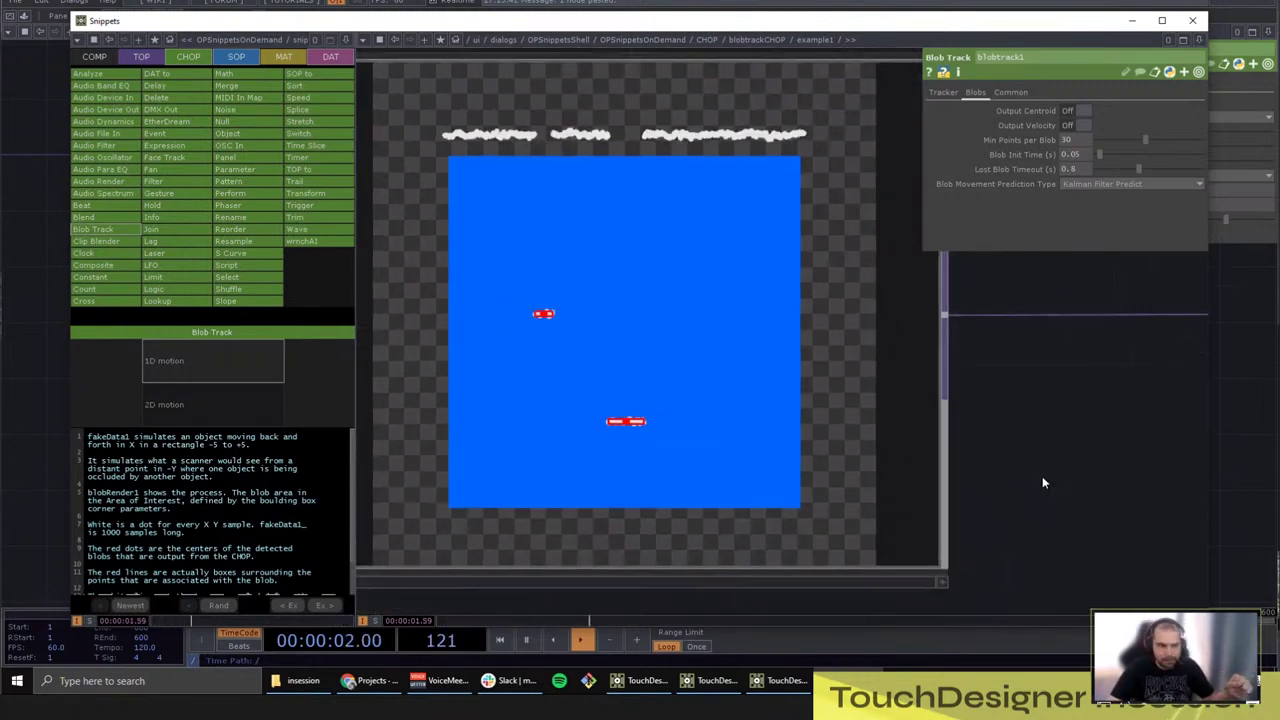
scroll(1042, 483, down, 5)
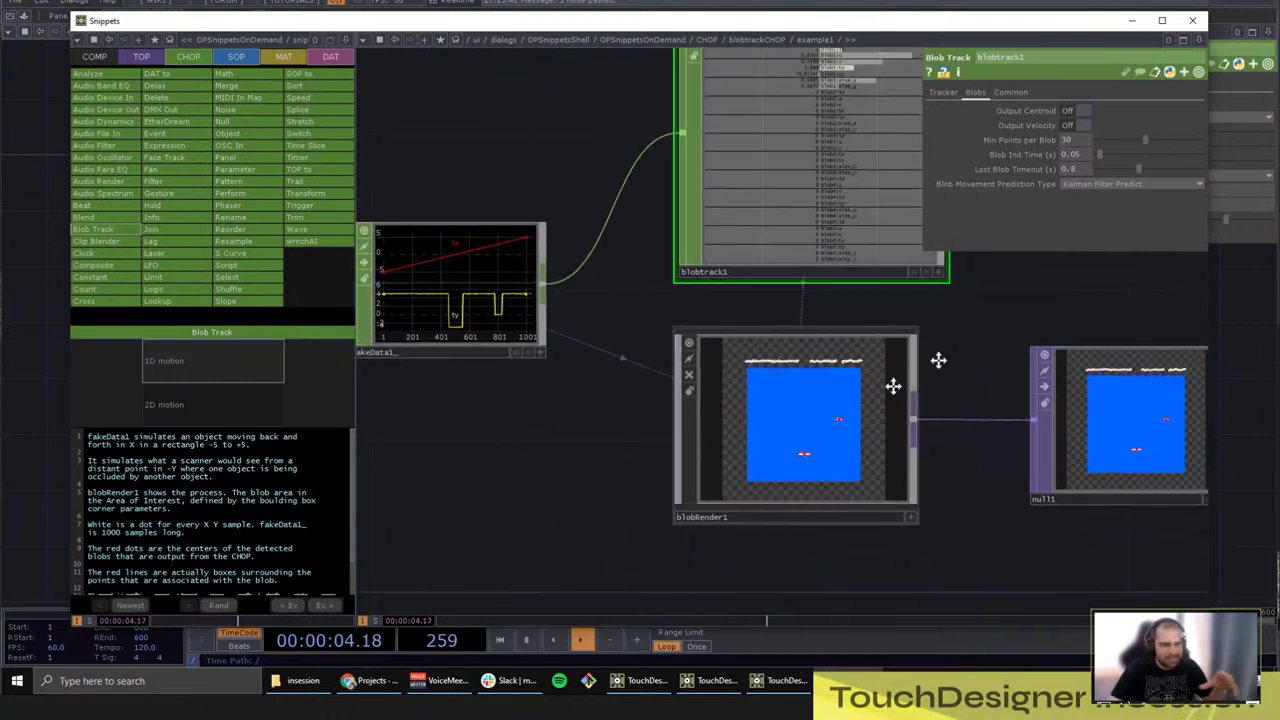
Step: Look over the whole 1D motion example network and close the operator snippets window
drag(938, 360, 897, 342)
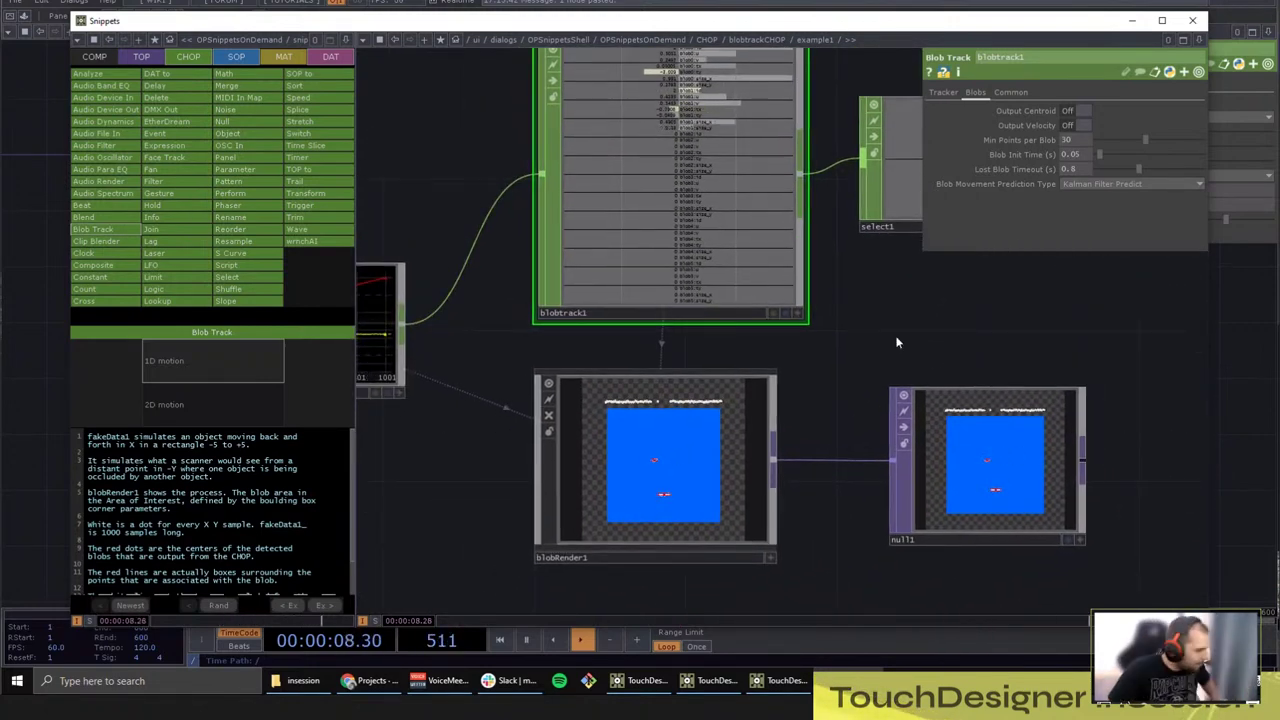
key(alt+Tab)
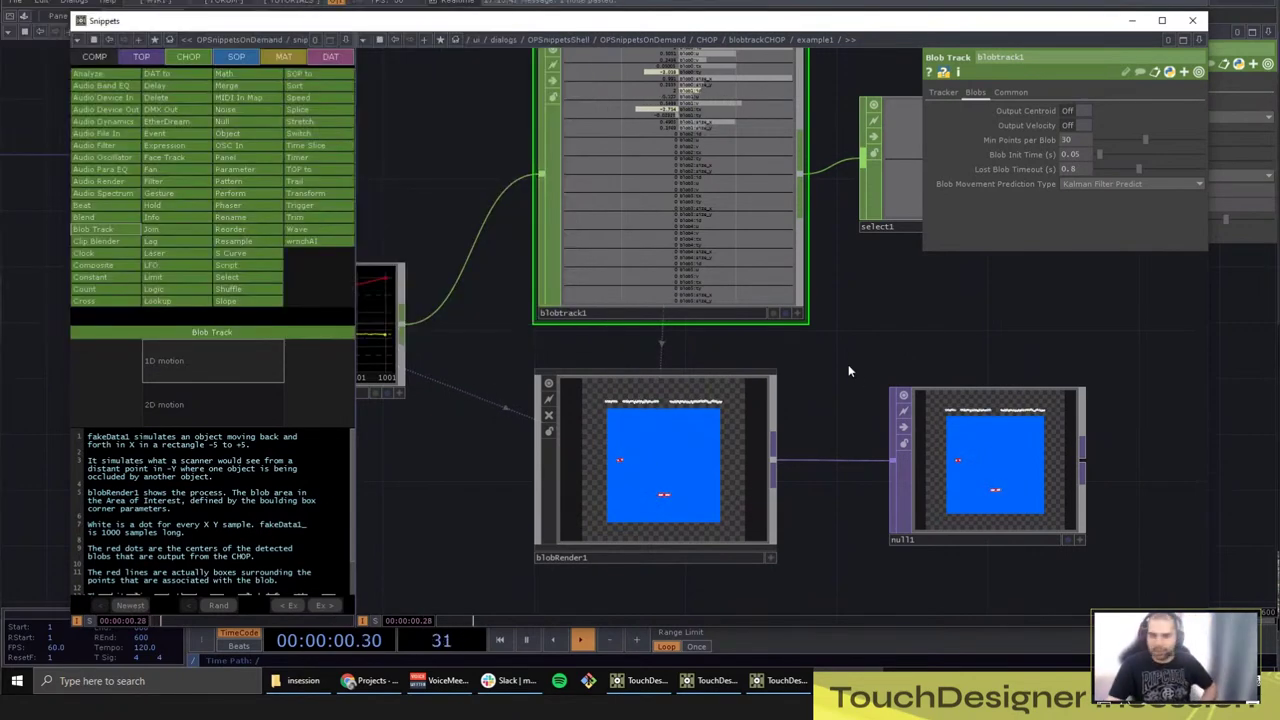
drag(848, 366, 890, 335)
scroll(889, 333, down, 5)
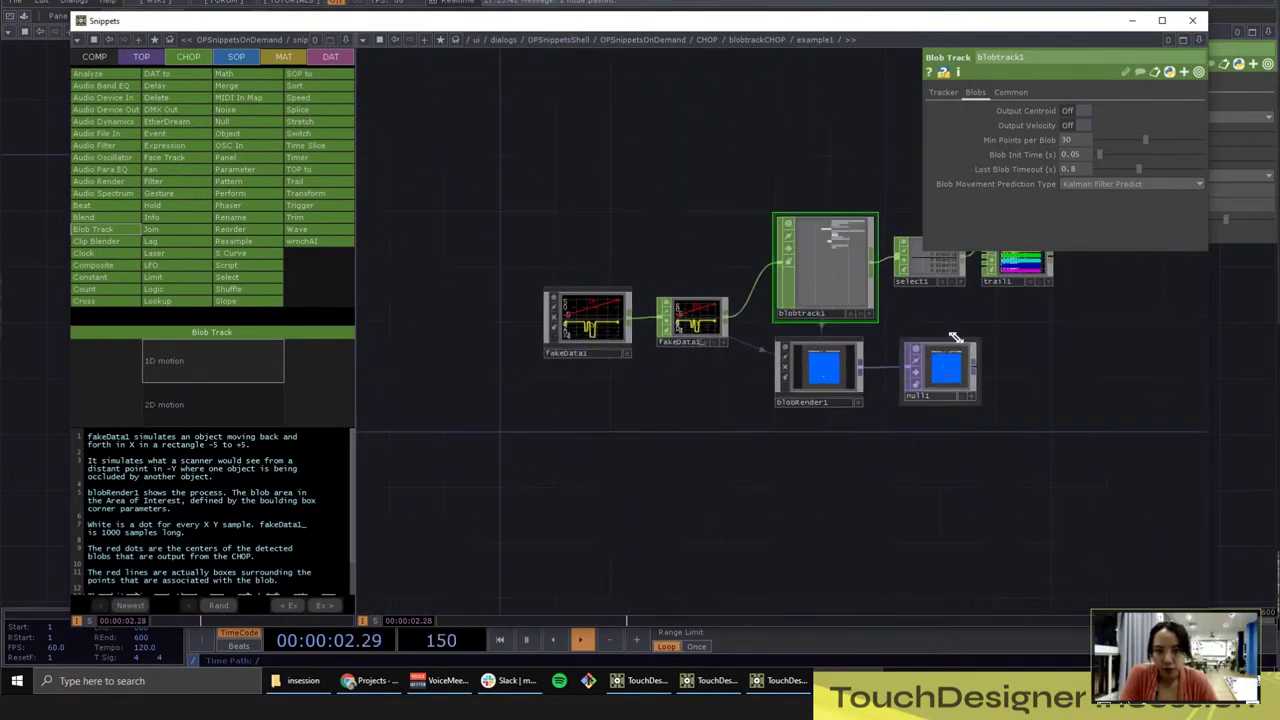
drag(994, 334, 962, 338)
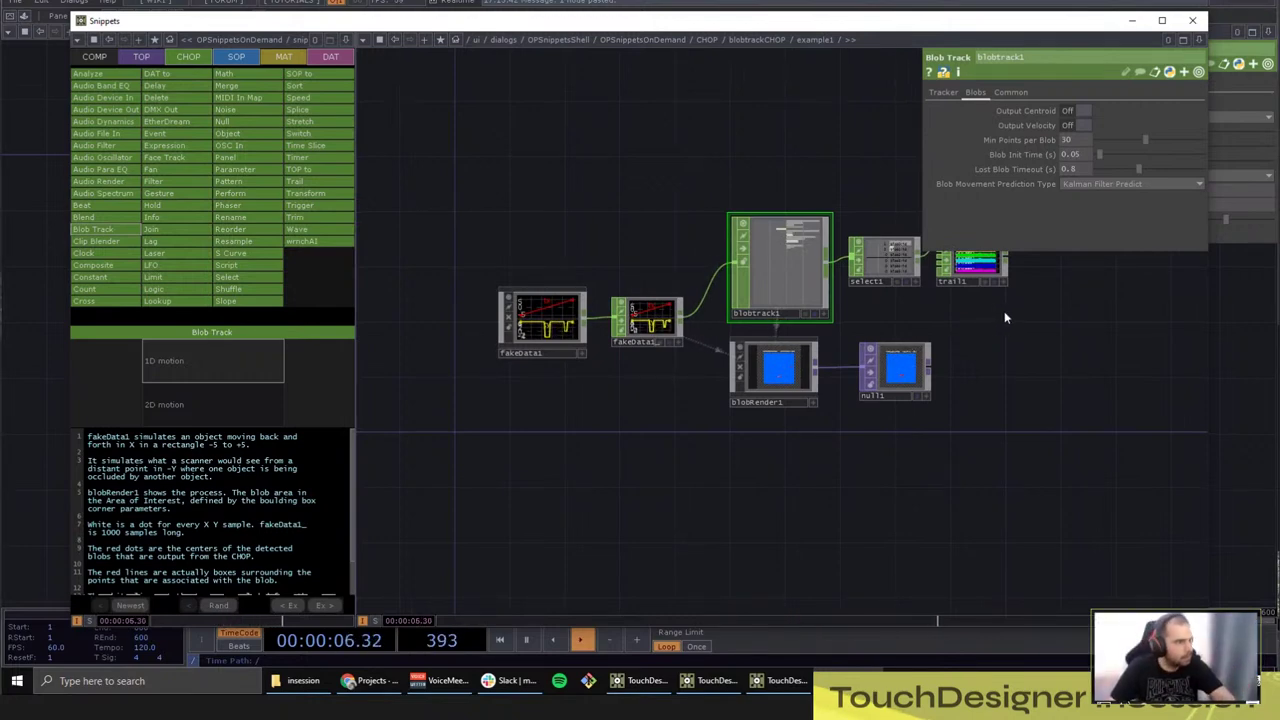
click(1195, 21)
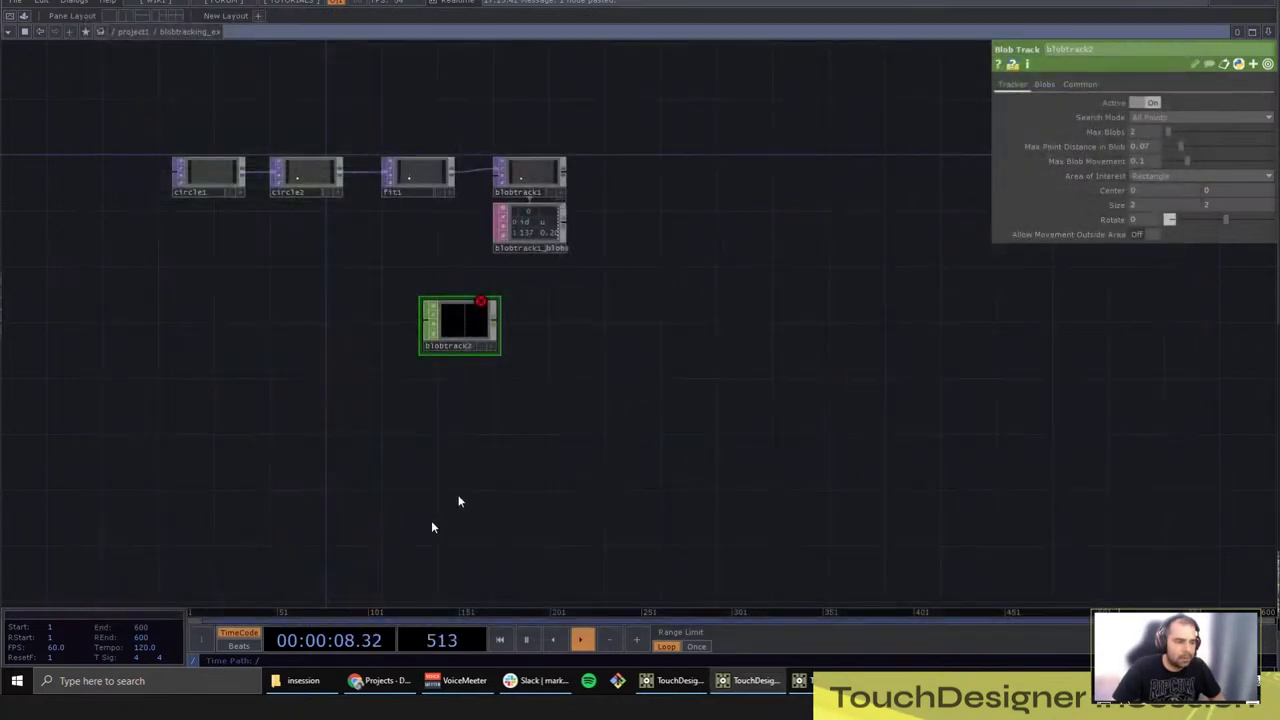
Step: Delete the blobtrack2 CHOP from the blobtracking_ex network
scroll(552, 290, up, 4)
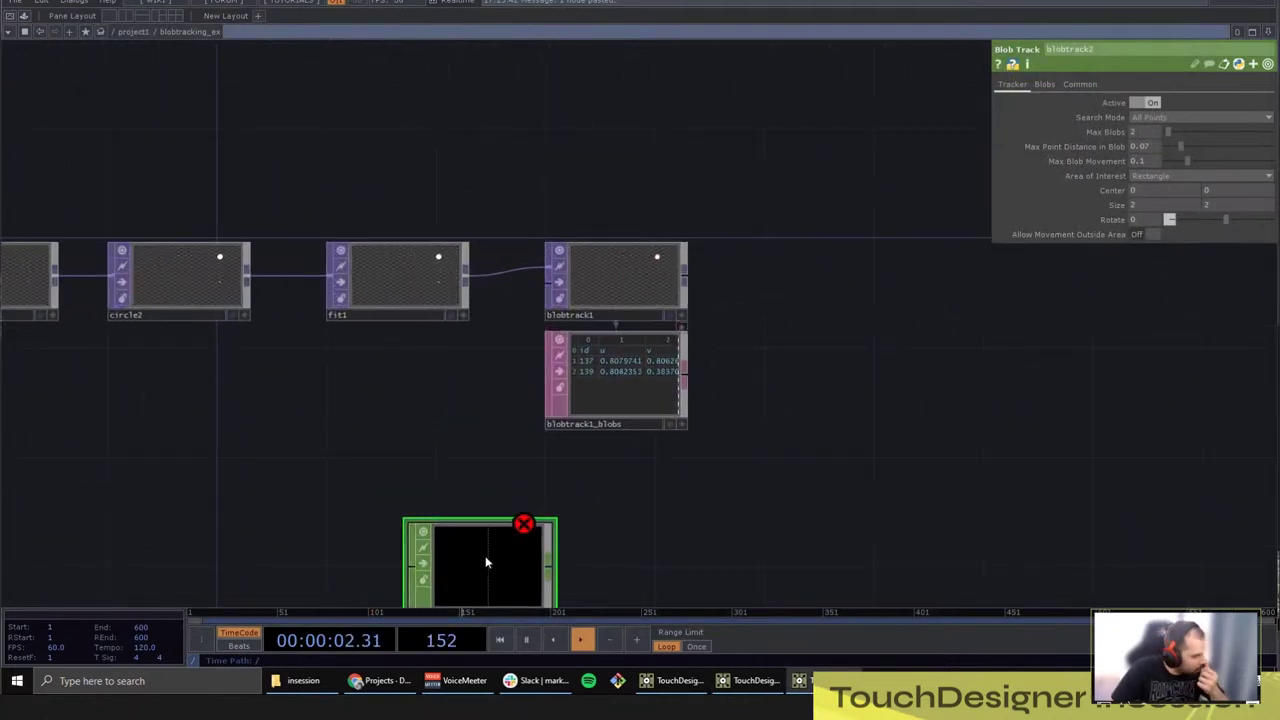
drag(766, 485, 677, 432)
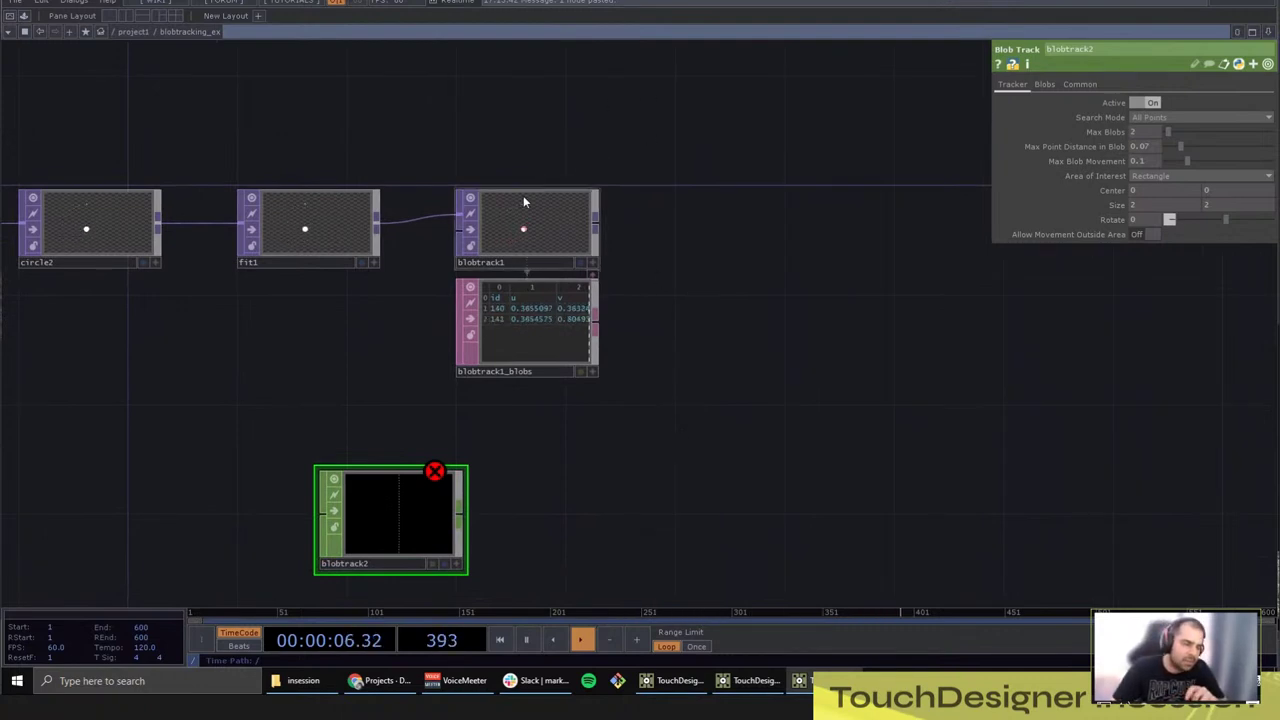
key(Delete)
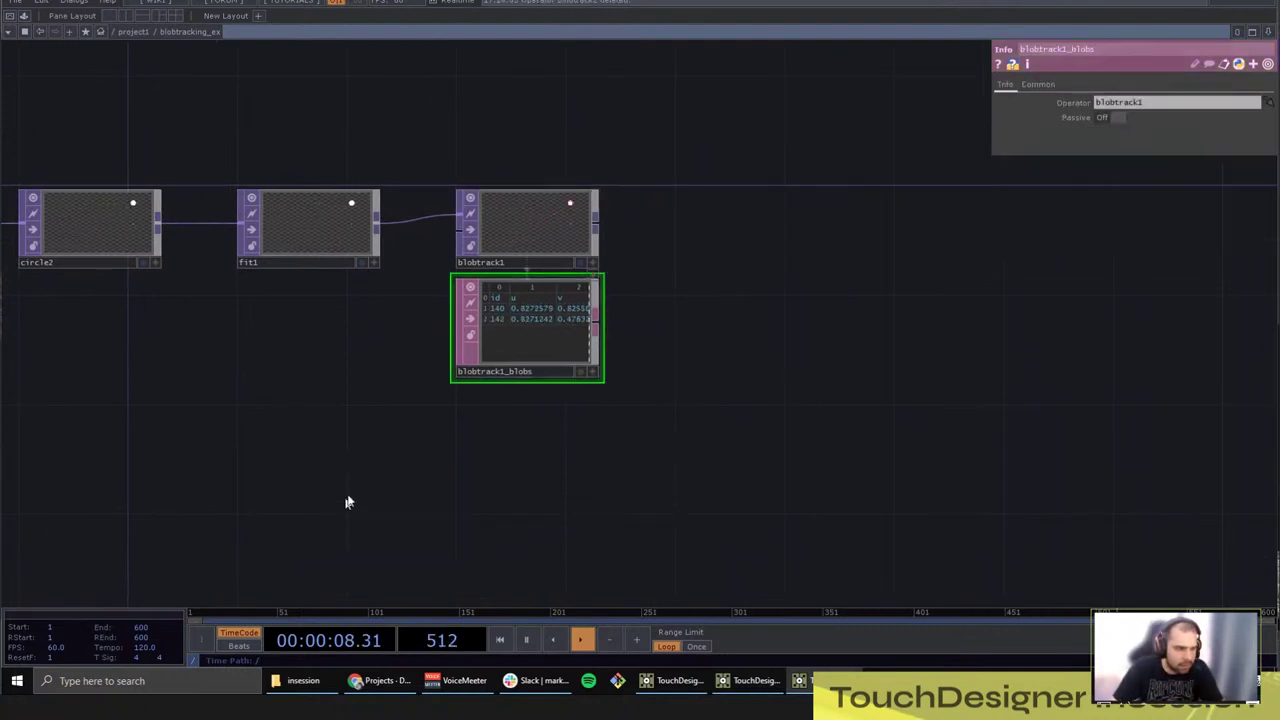
Step: Select the blobtrack1 TOP and check its parameters and its background image input
drag(436, 339, 620, 329)
click(694, 224)
right_click(695, 228)
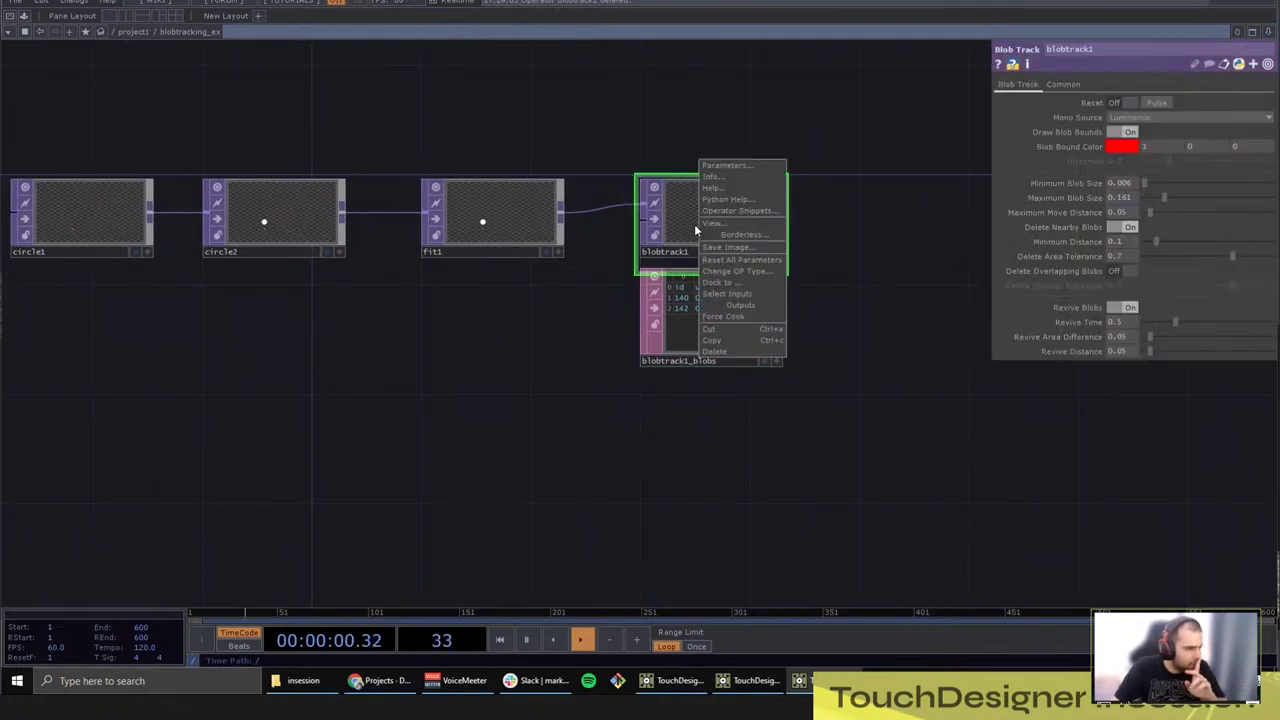
click(588, 308)
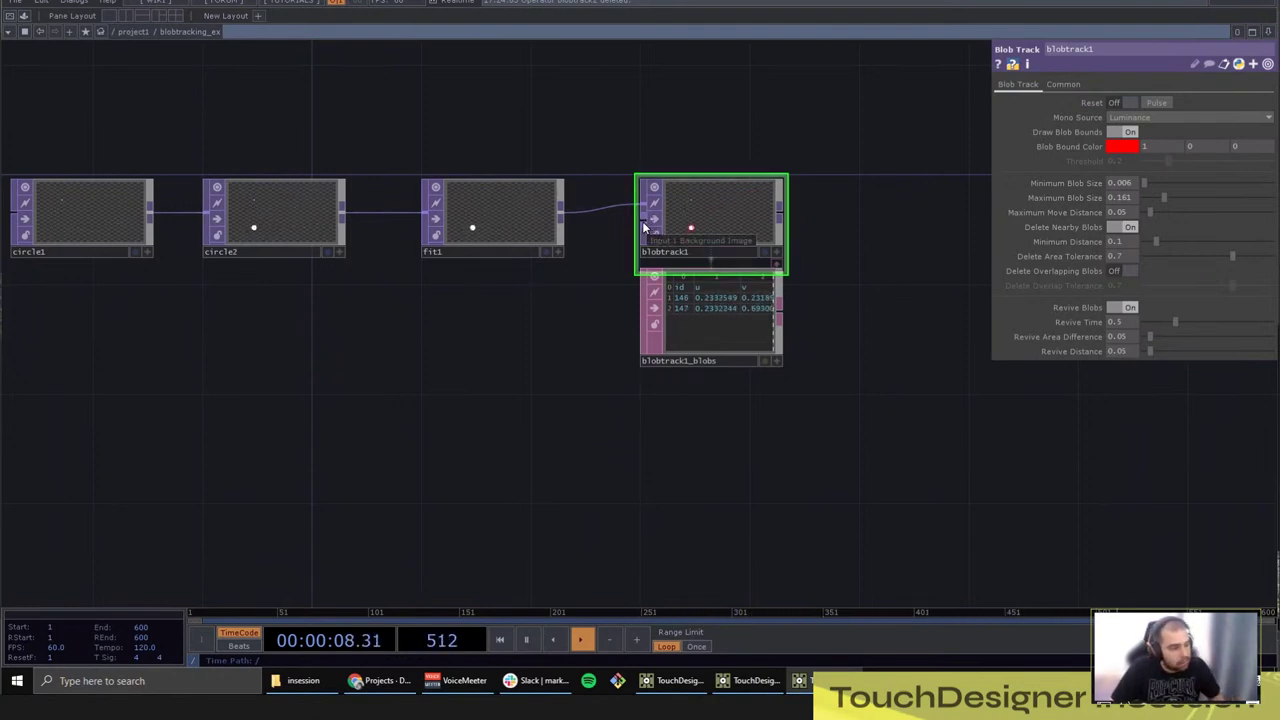
Step: Add a Movie File In TOP below fit1 and open its file selection
key(Tab)
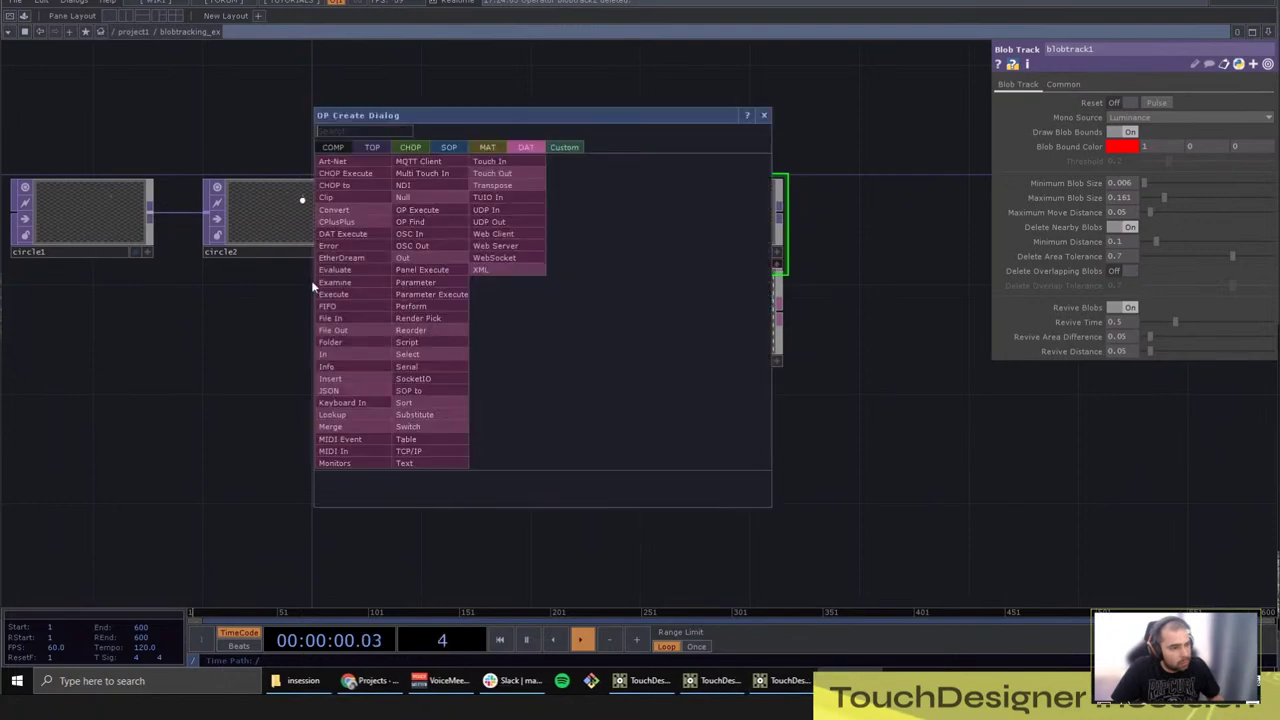
click(380, 147)
text(movi)
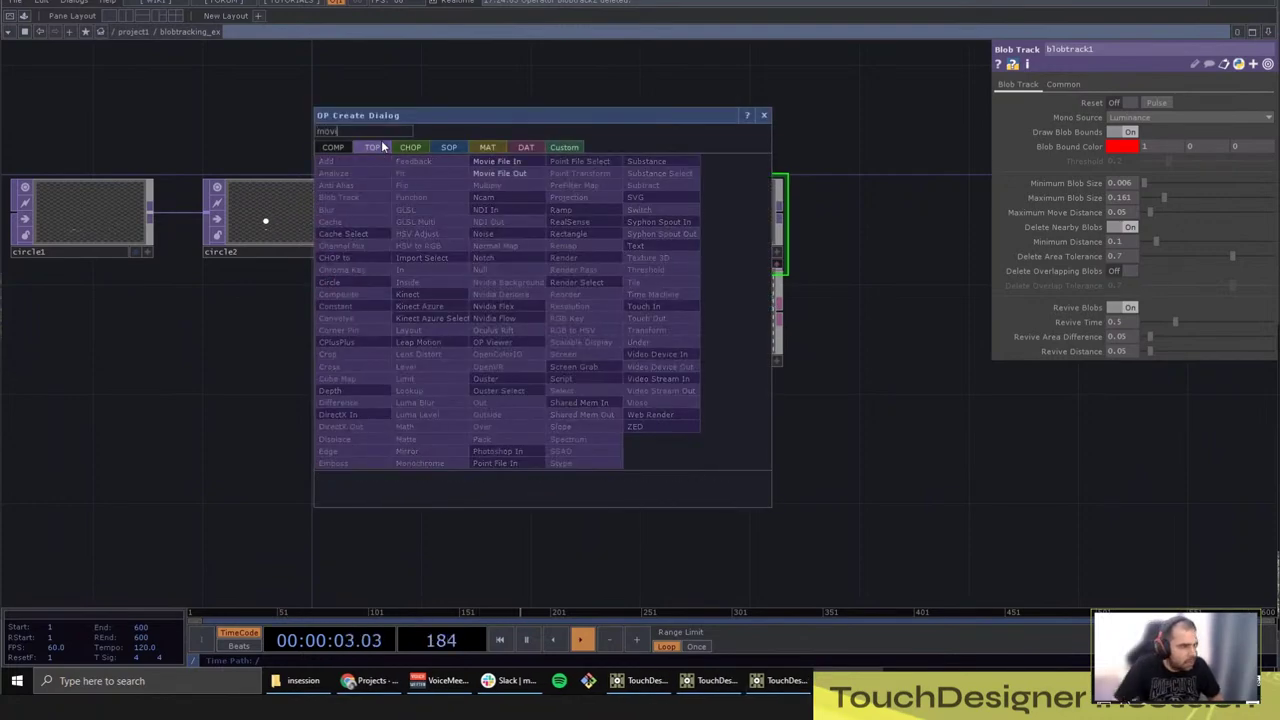
click(500, 161)
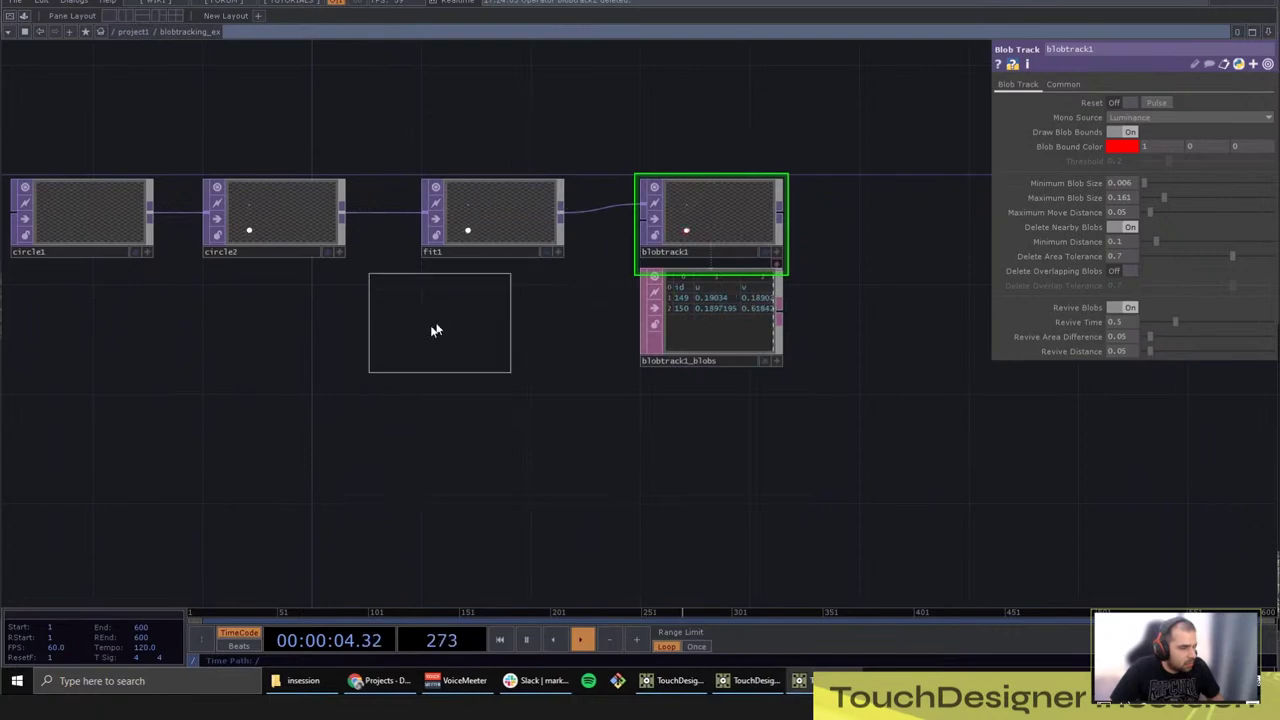
click(455, 327)
drag(493, 323, 516, 320)
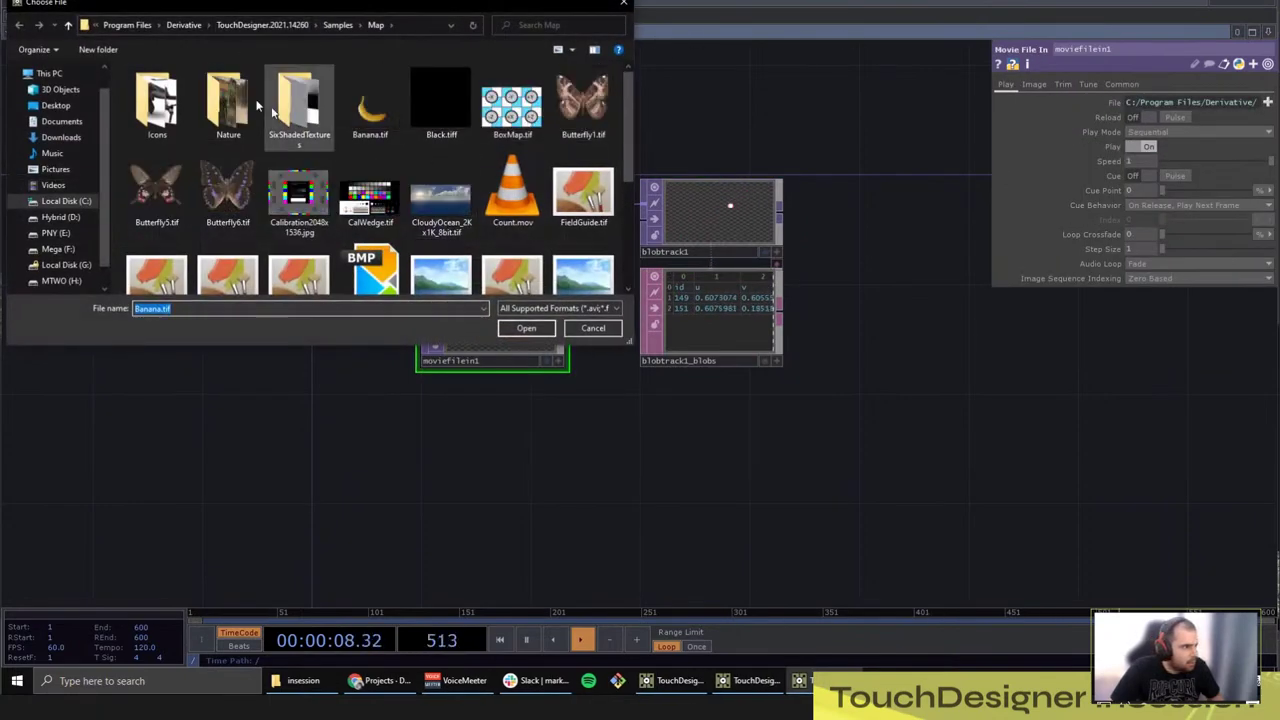
Step: Load Movie.2.mp4 from the Nature samples folder into moviefilein1
double_click(240, 103)
click(240, 103)
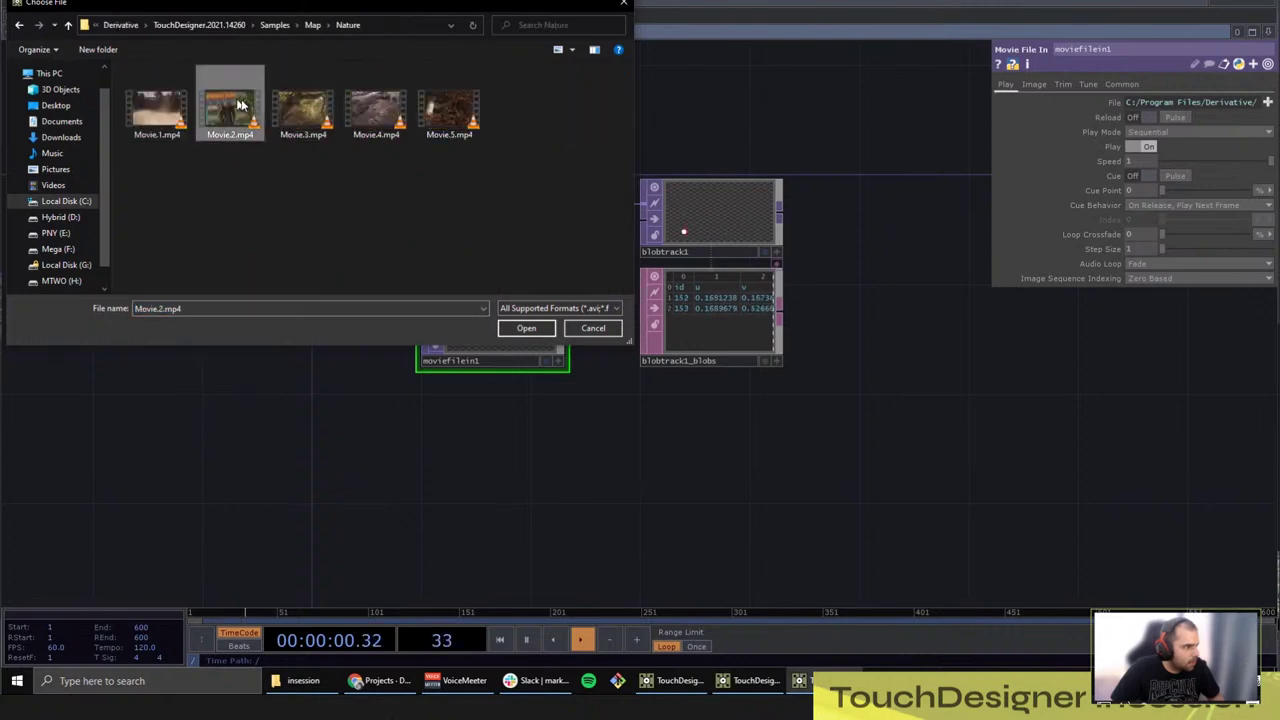
click(545, 328)
Step: Connect fit1 to blobtrack1's first input and moviefilein1 to its background image input
drag(563, 320, 646, 205)
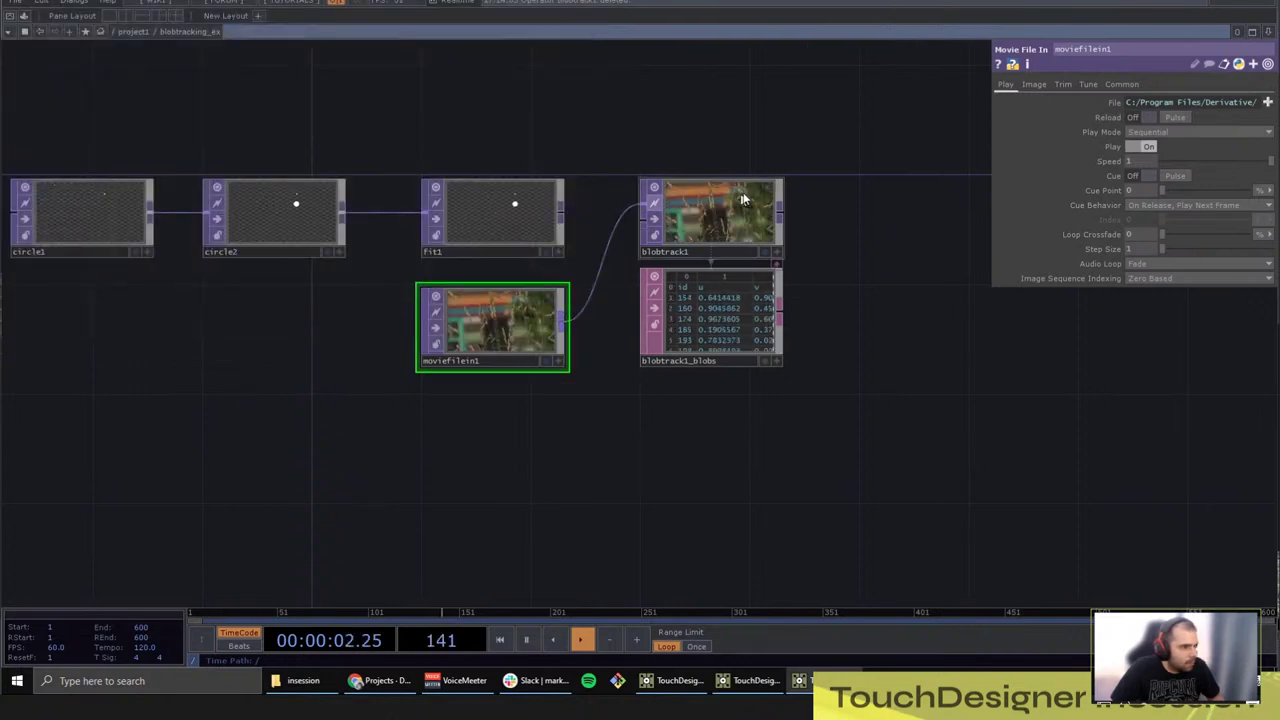
drag(562, 216, 646, 207)
drag(564, 322, 646, 220)
Step: Examine the blob bounds in blobtrack1 and the rows of the blobtrack1_blobs table up close
scroll(704, 210, up, 6)
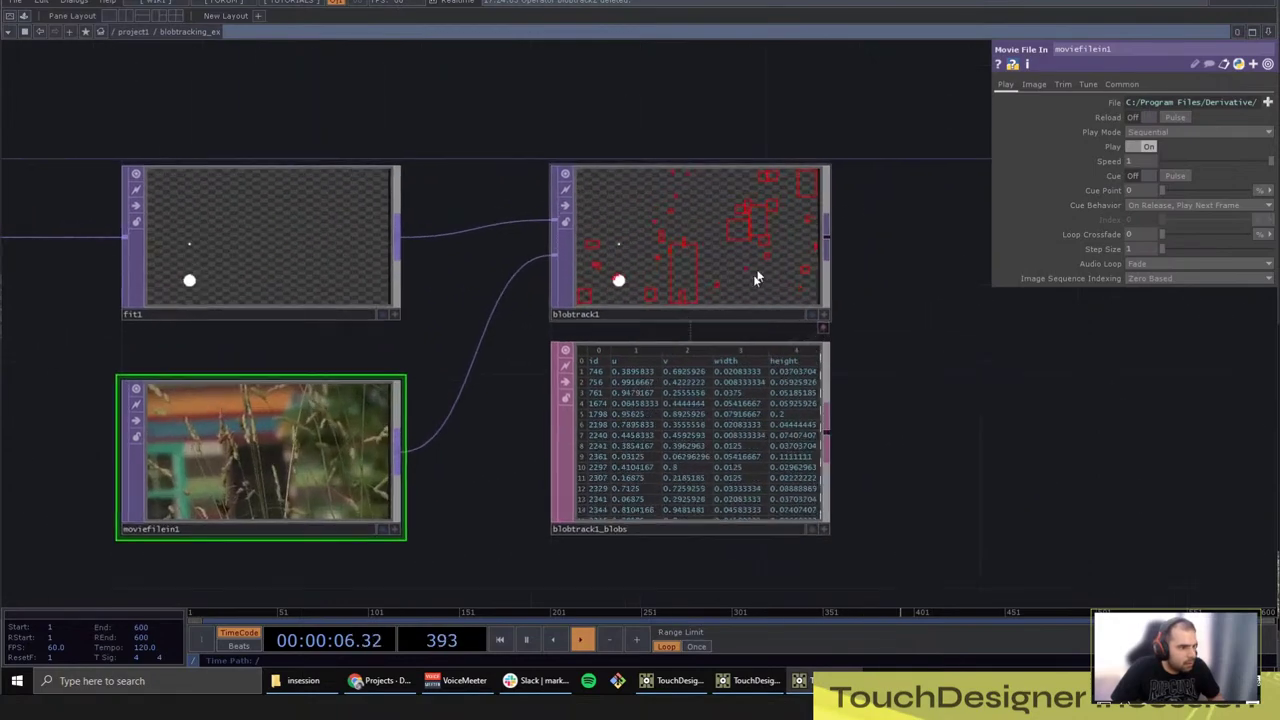
drag(1029, 409, 952, 278)
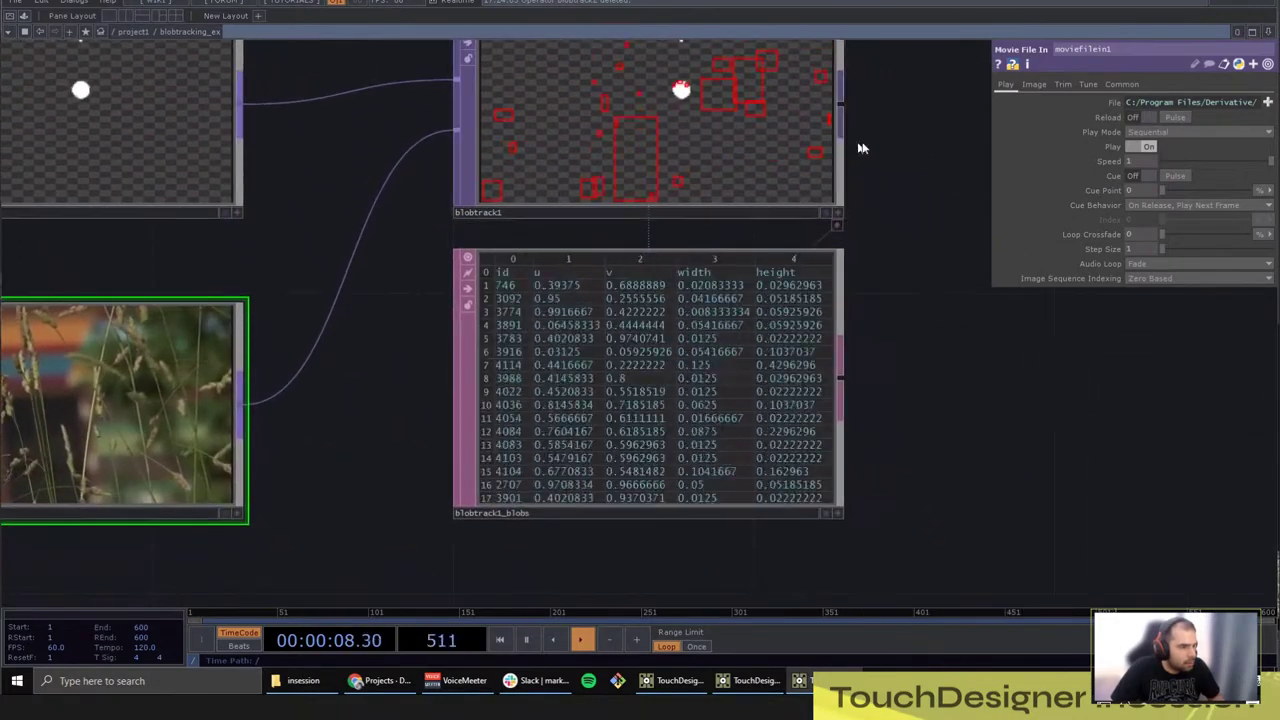
drag(860, 146, 851, 176)
click(542, 190)
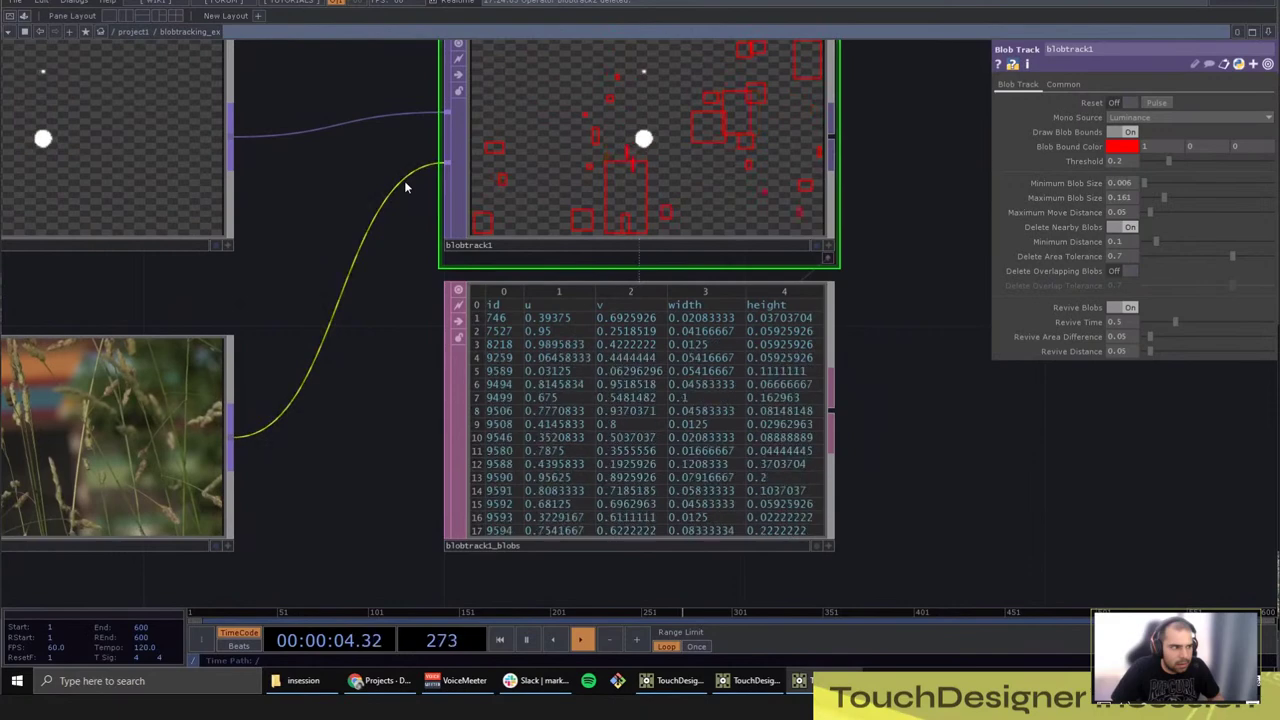
scroll(370, 185, down, 5)
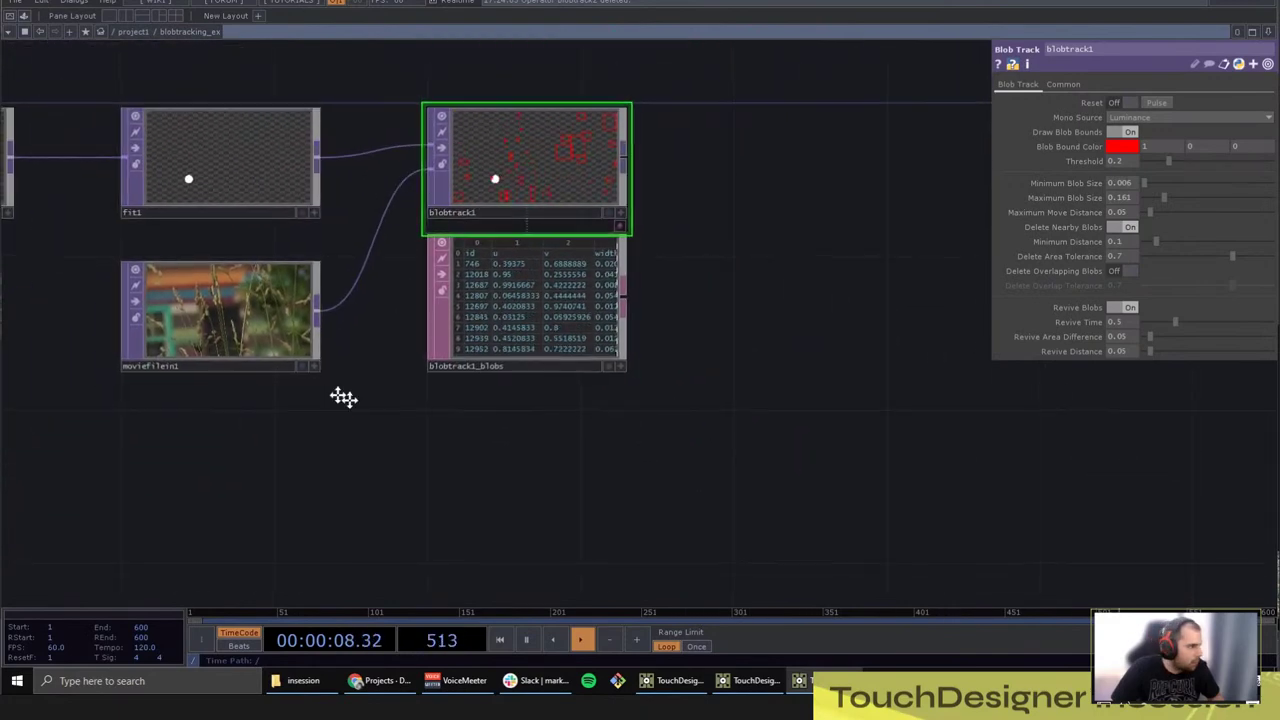
Step: Move blobtrack1 and blobtrack1_blobs together farther away from fit1 and moviefilein1 to make room between them
drag(343, 394, 566, 433)
click(492, 201)
right_drag(806, 255, 798, 238)
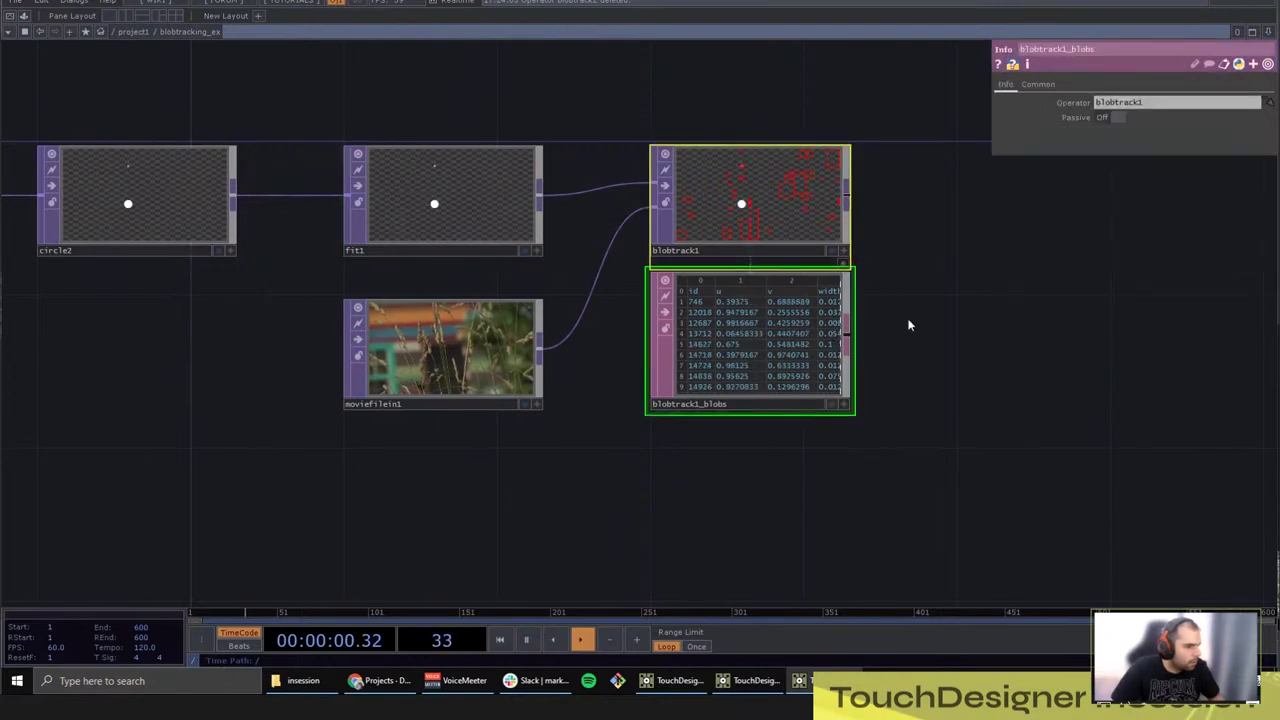
drag(909, 323, 821, 351)
right_drag(869, 129, 661, 477)
drag(634, 223, 826, 223)
click(646, 280)
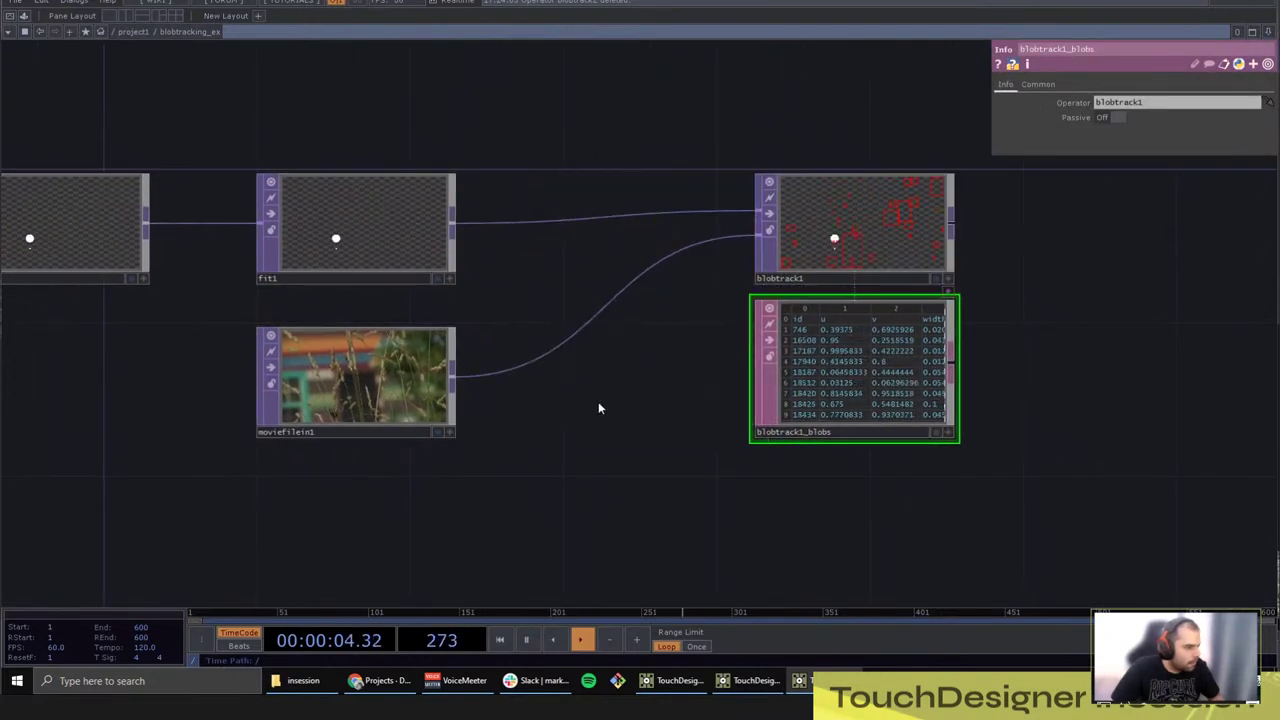
Step: Add a Composite TOP, connect fit1 and moviefilein1 to it in that order, and set its operation to Over
key(Tab)
text(com)
click(424, 389)
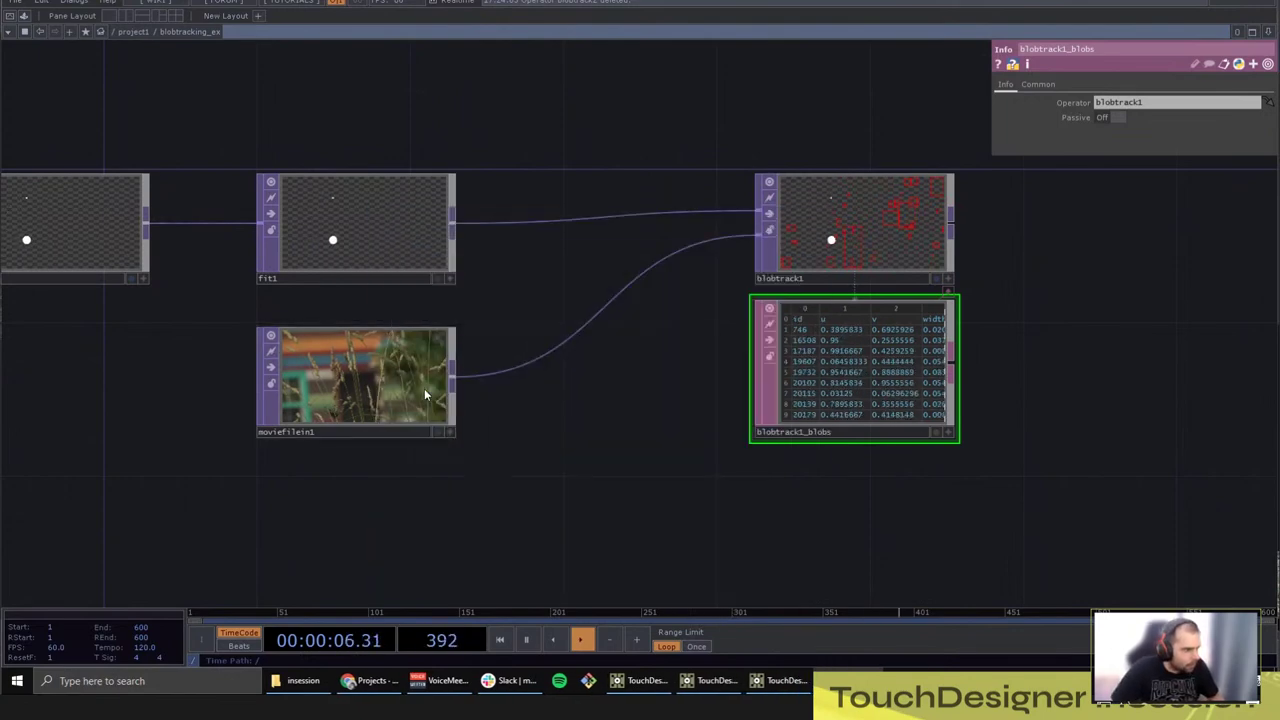
click(646, 458)
drag(453, 231, 549, 372)
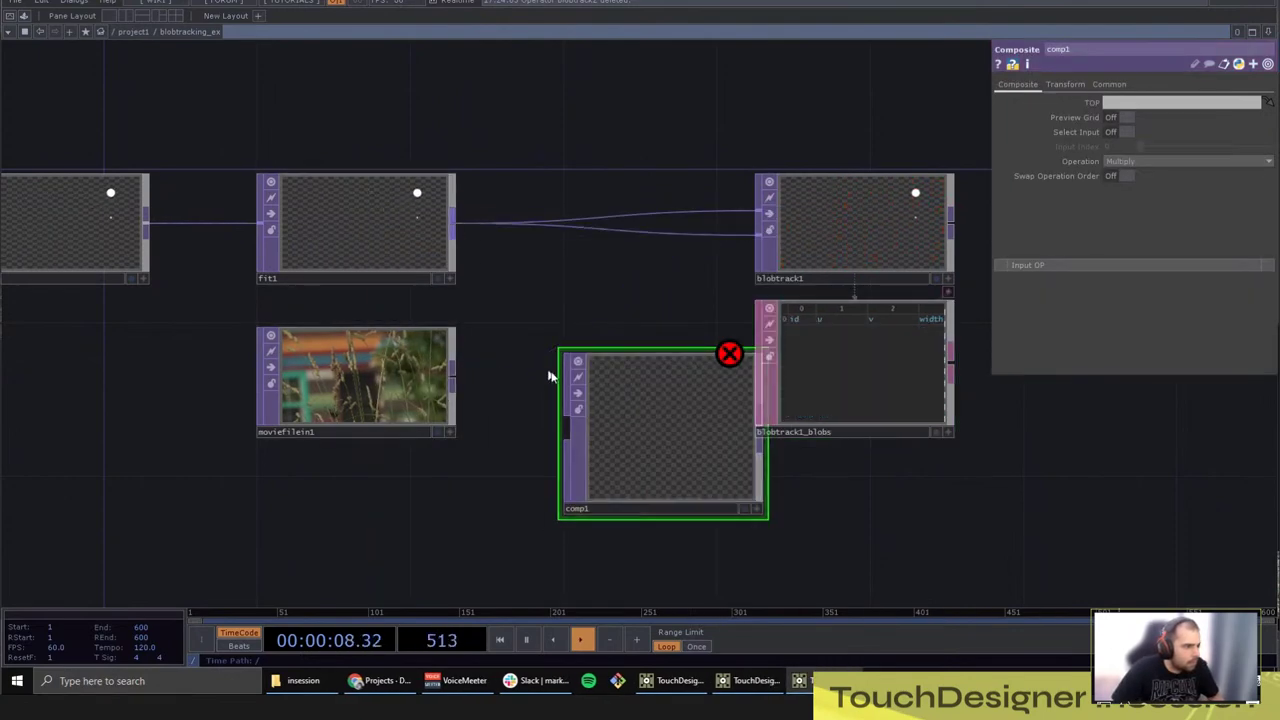
drag(455, 227, 553, 433)
drag(453, 385, 556, 450)
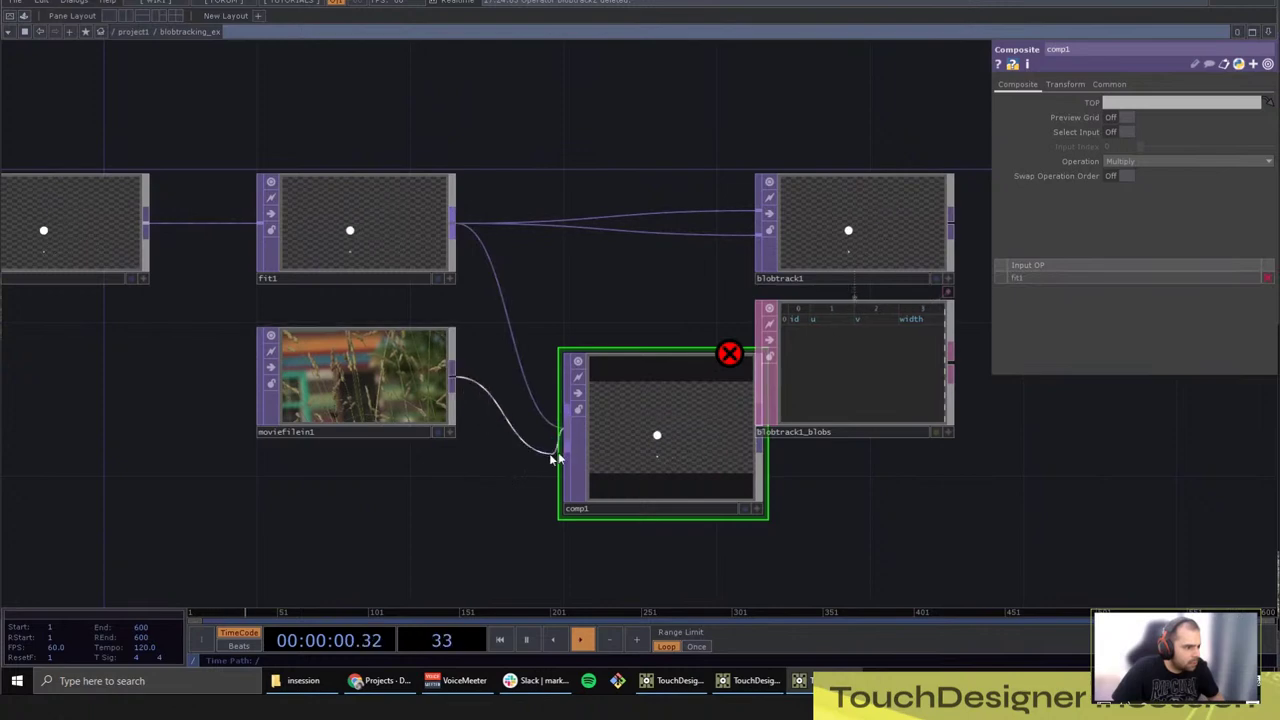
click(1147, 160)
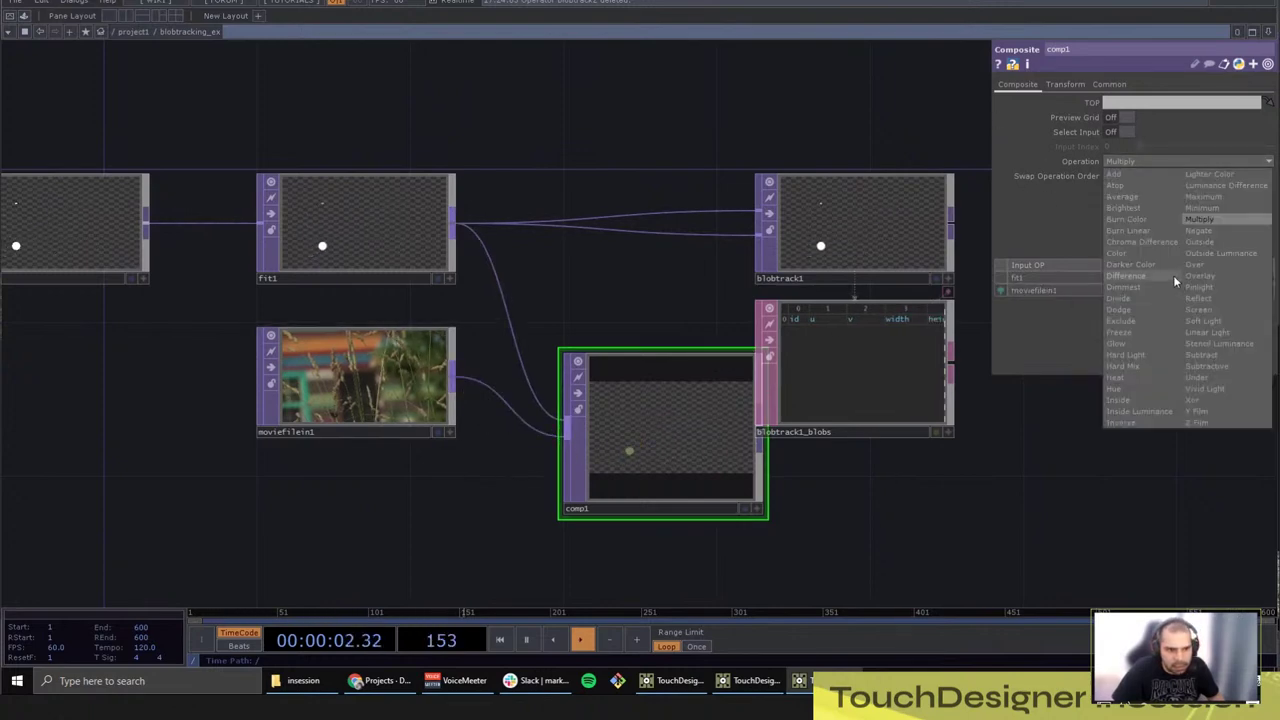
click(1204, 267)
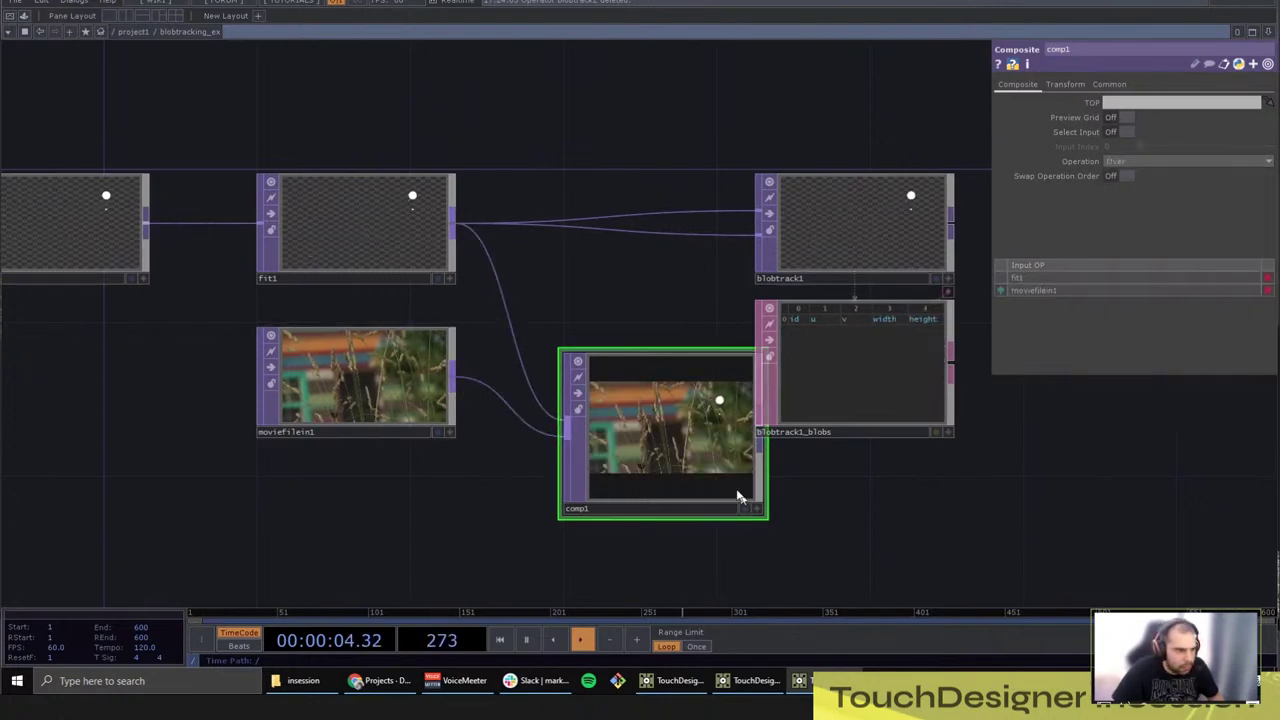
Step: Try comp1 as blobtrack1's background image input, with comp1 placed between the source nodes and blobtrack1
drag(695, 432, 741, 254)
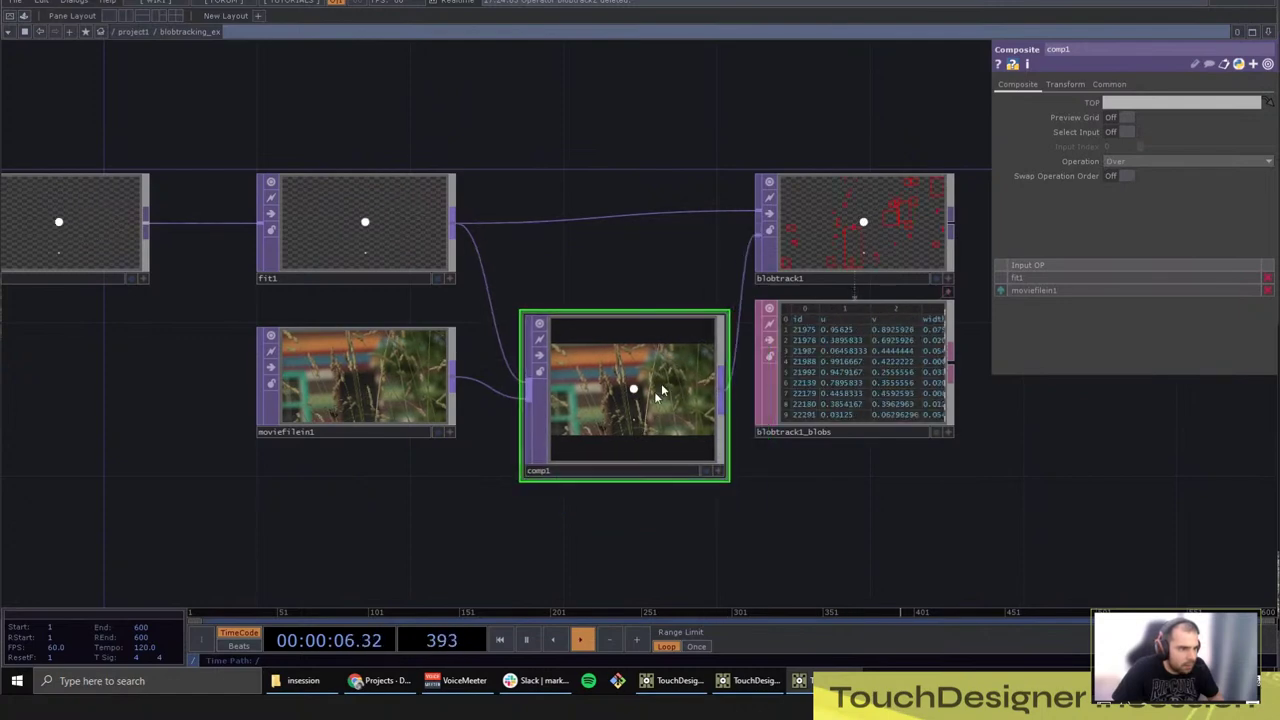
drag(636, 433, 636, 355)
click(835, 214)
drag(985, 461, 890, 481)
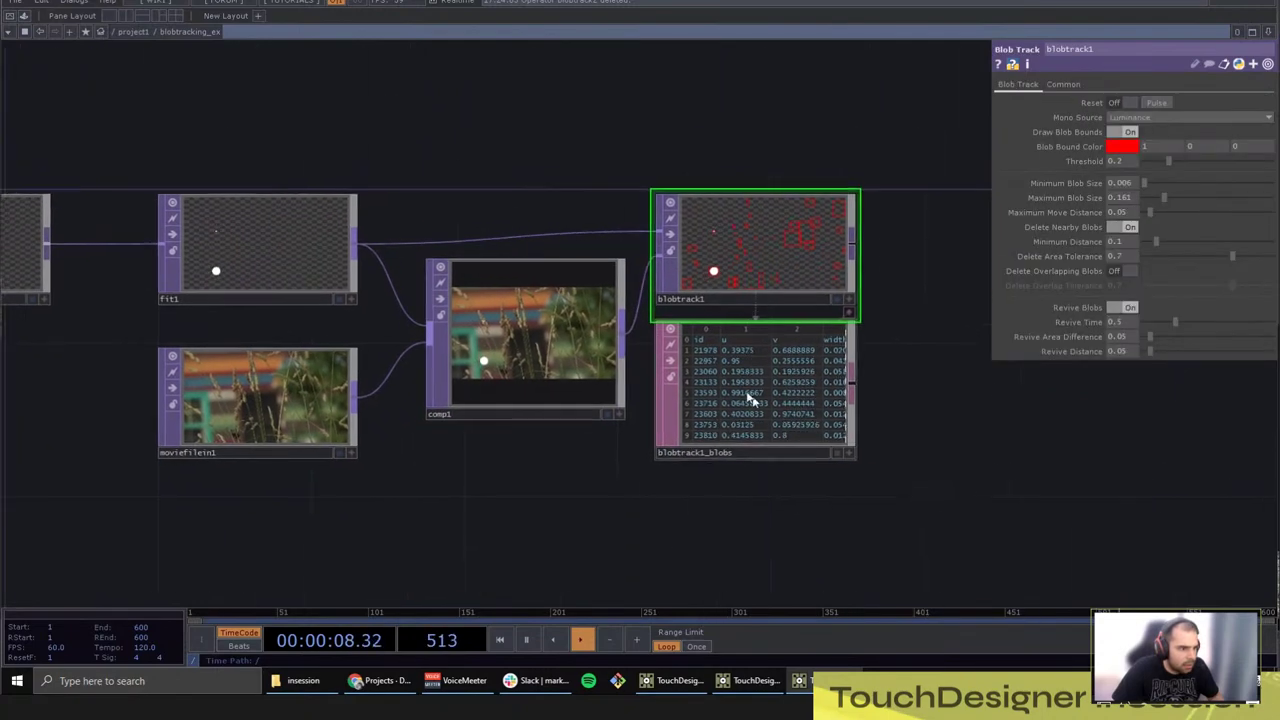
scroll(785, 275, up, 2)
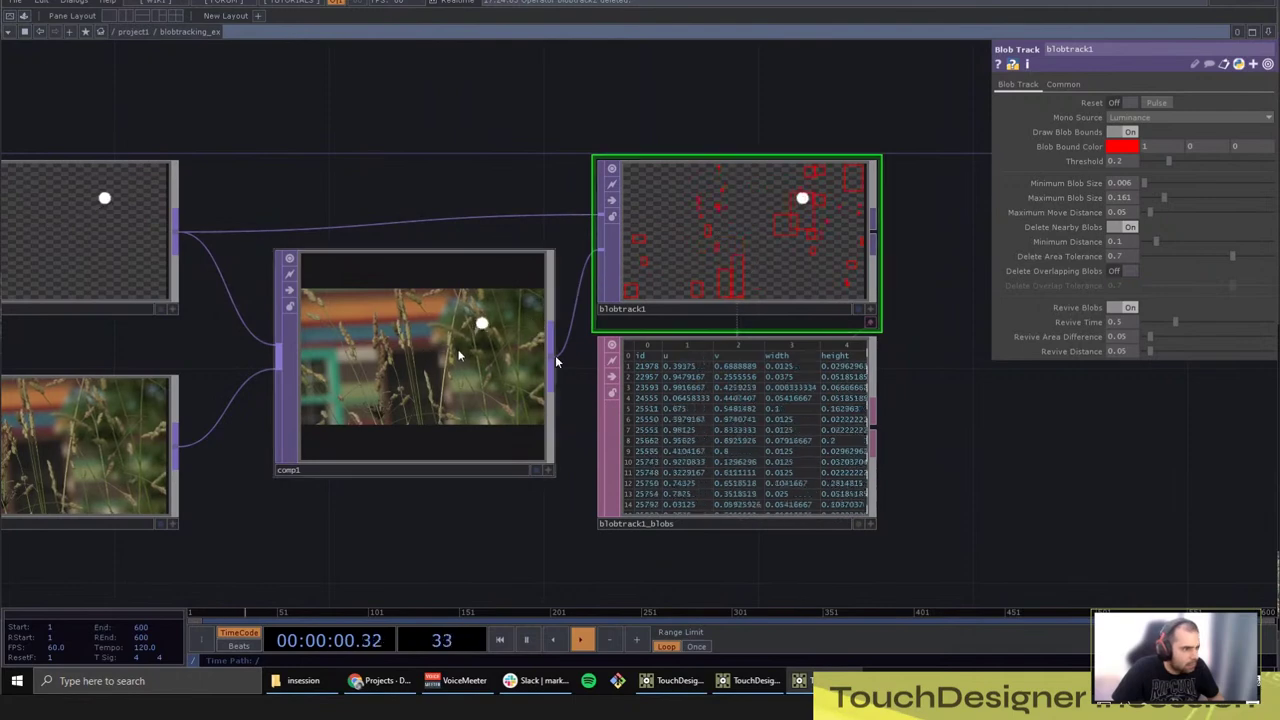
Step: Connect comp1 to blobtrack1's first input and moviefilein1 to its background image input, then move comp1 above the movie wire
drag(551, 355, 597, 215)
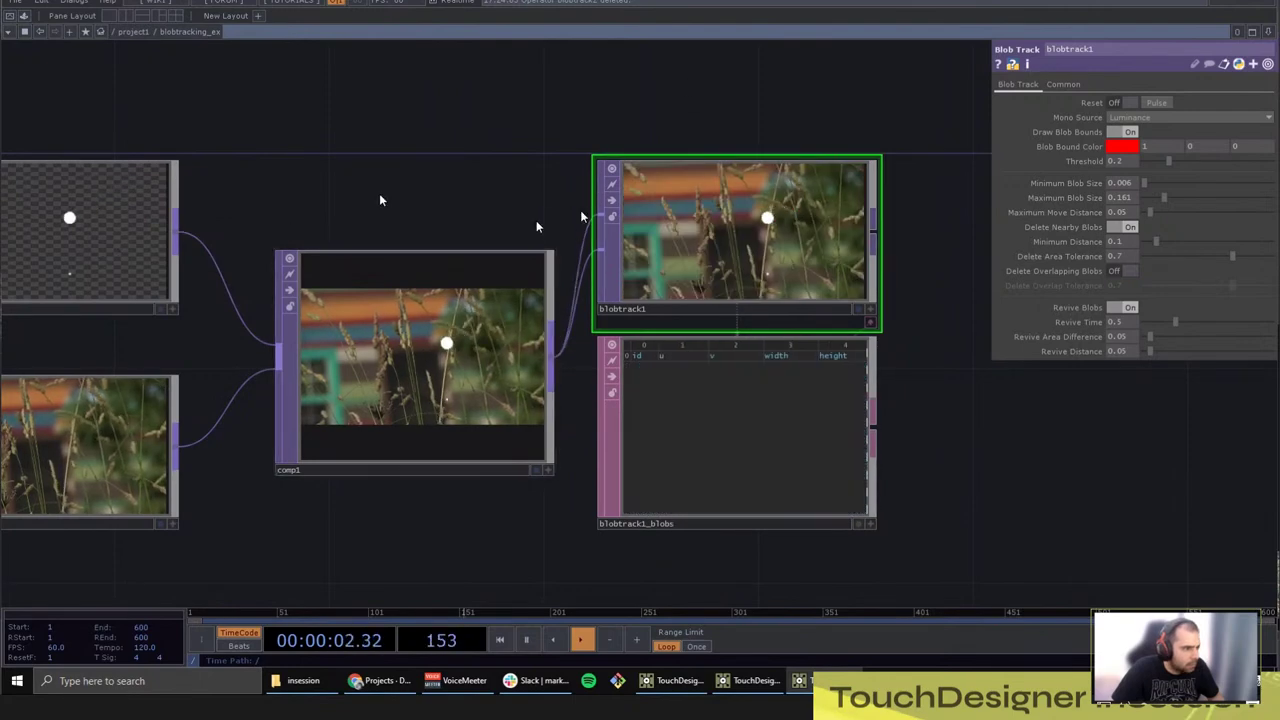
drag(175, 446, 598, 250)
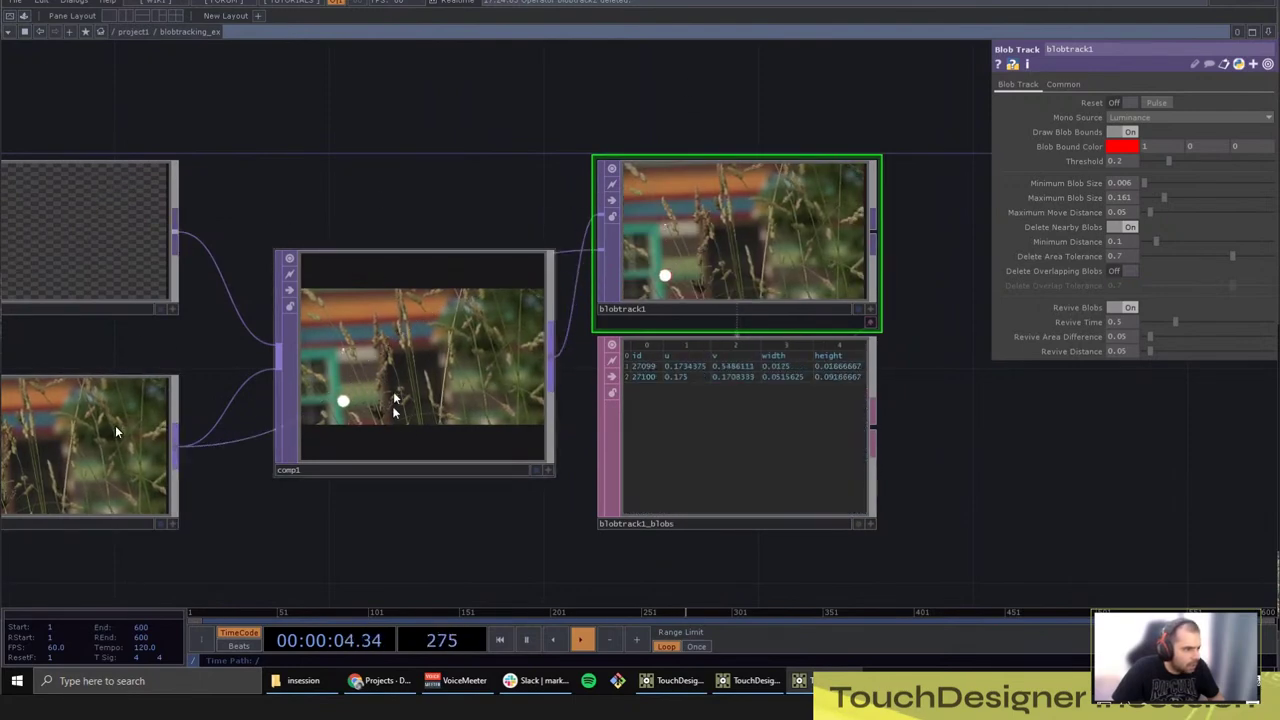
drag(394, 405, 413, 261)
Step: Move blobtrack1 and blobtrack1_blobs farther away from comp1 to spread out the network
drag(476, 496, 351, 476)
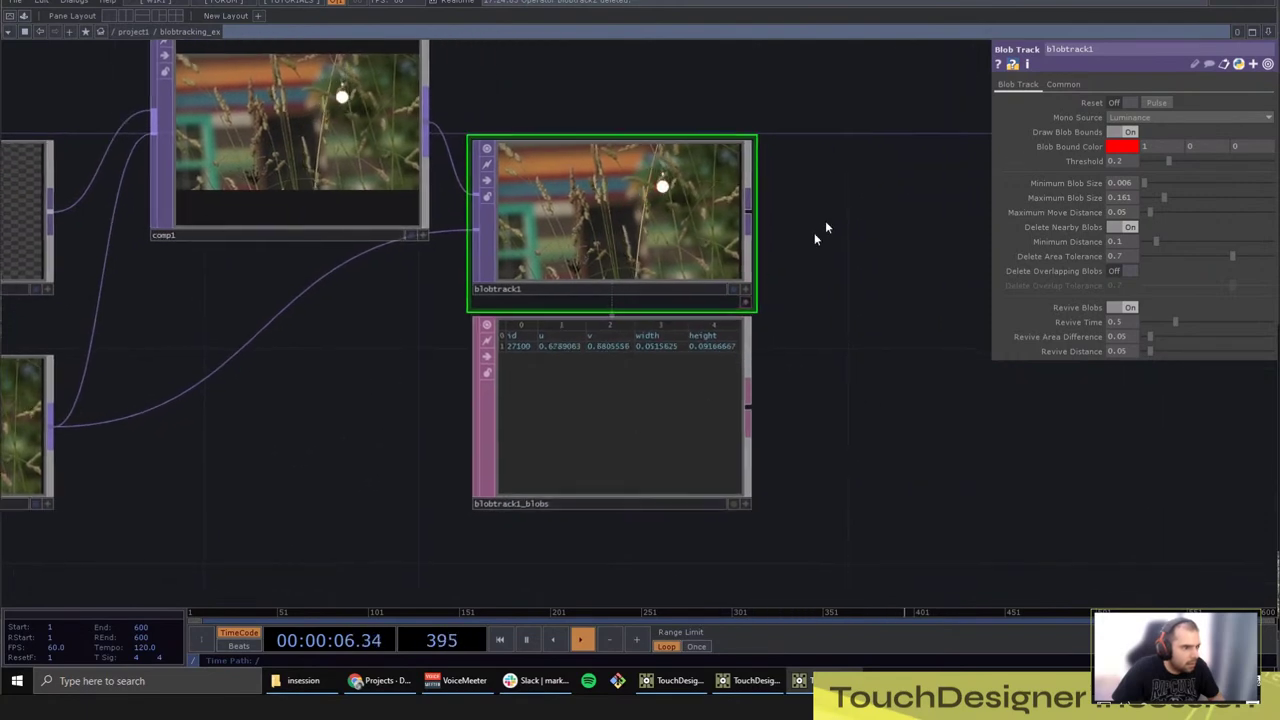
drag(596, 218, 756, 273)
drag(570, 110, 673, 106)
drag(529, 233, 531, 234)
drag(678, 230, 543, 196)
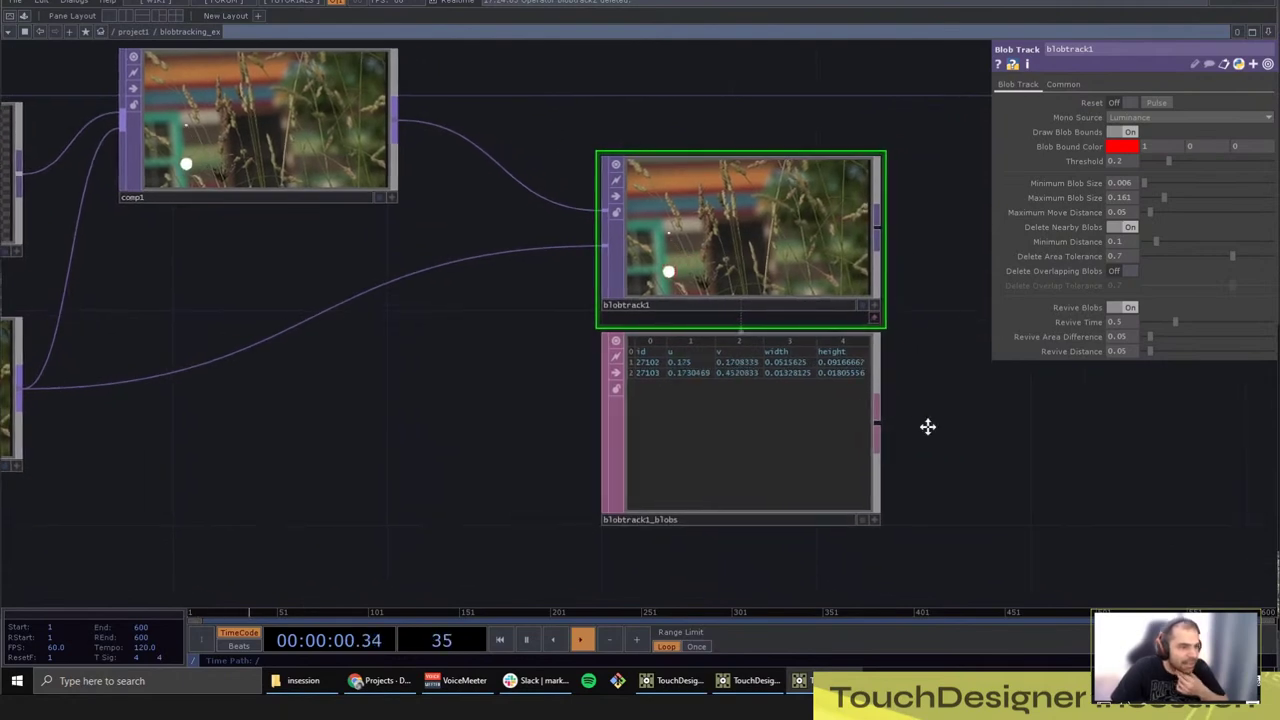
drag(926, 427, 835, 439)
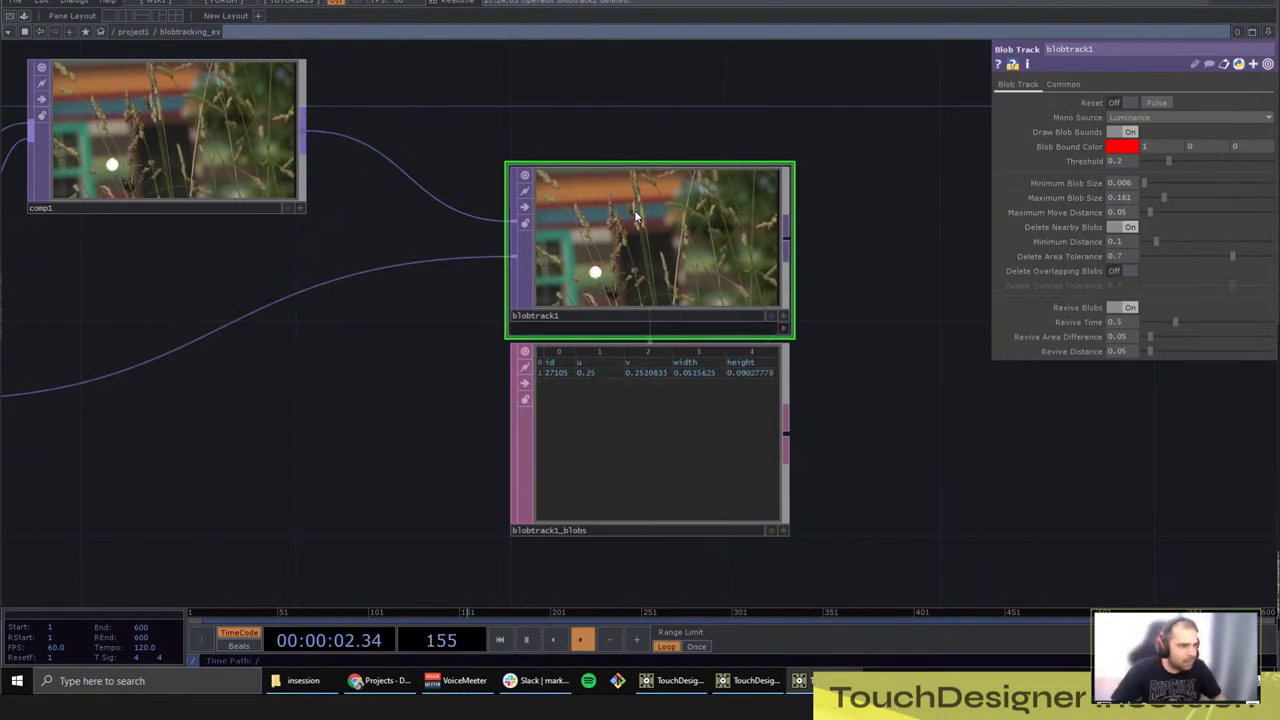
drag(987, 468, 1011, 435)
scroll(908, 451, down, 2)
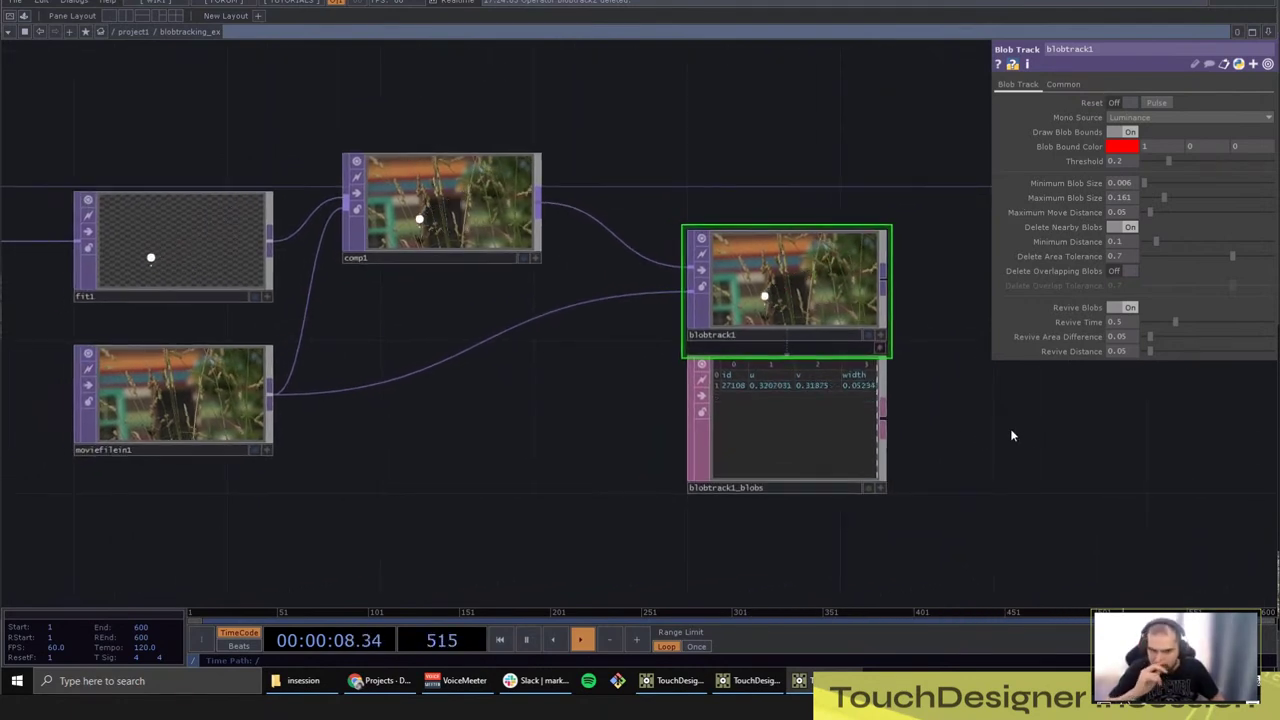
Step: Add a Base COMP named kinect inside project1's sensors component and enter its network
click(140, 33)
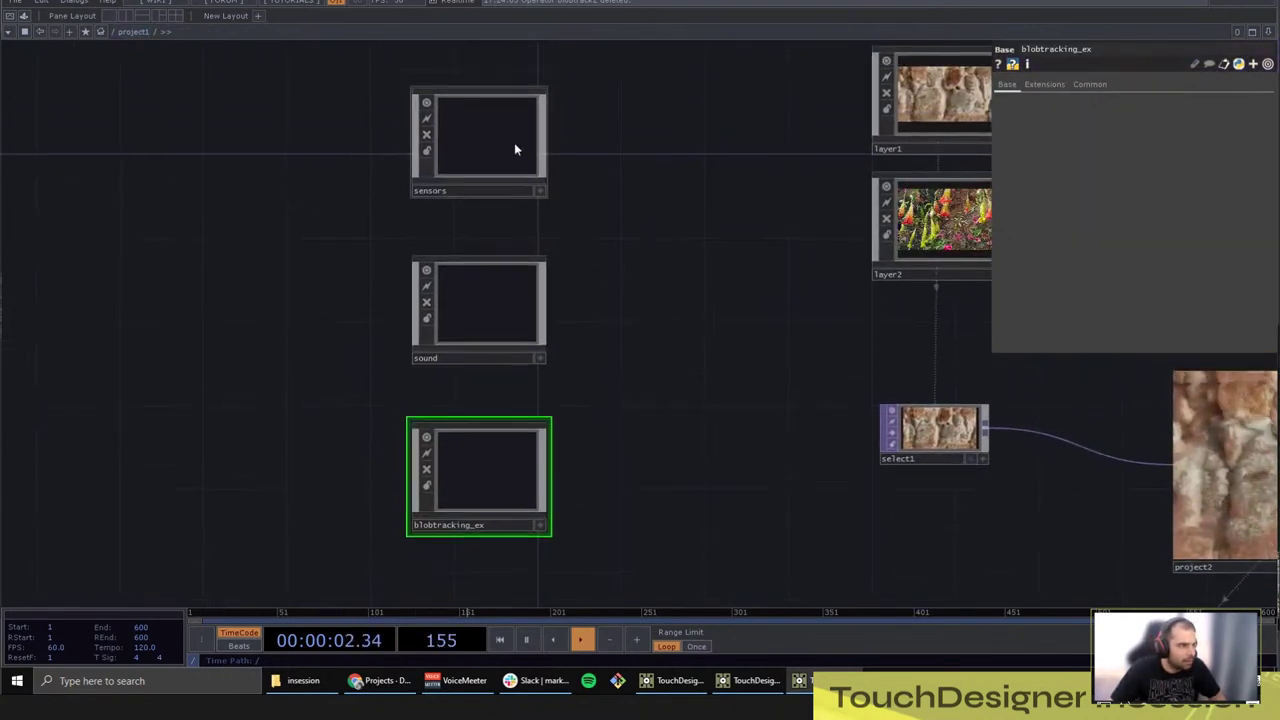
double_click(514, 142)
key(Tab)
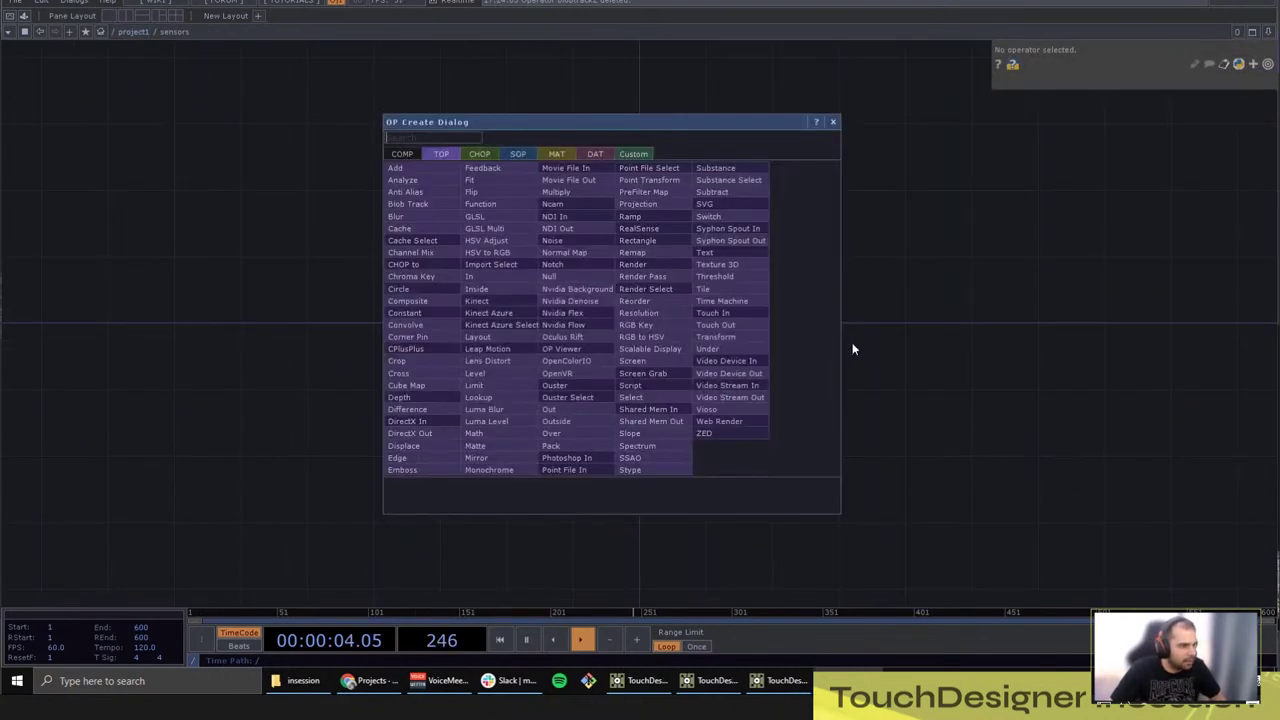
click(401, 154)
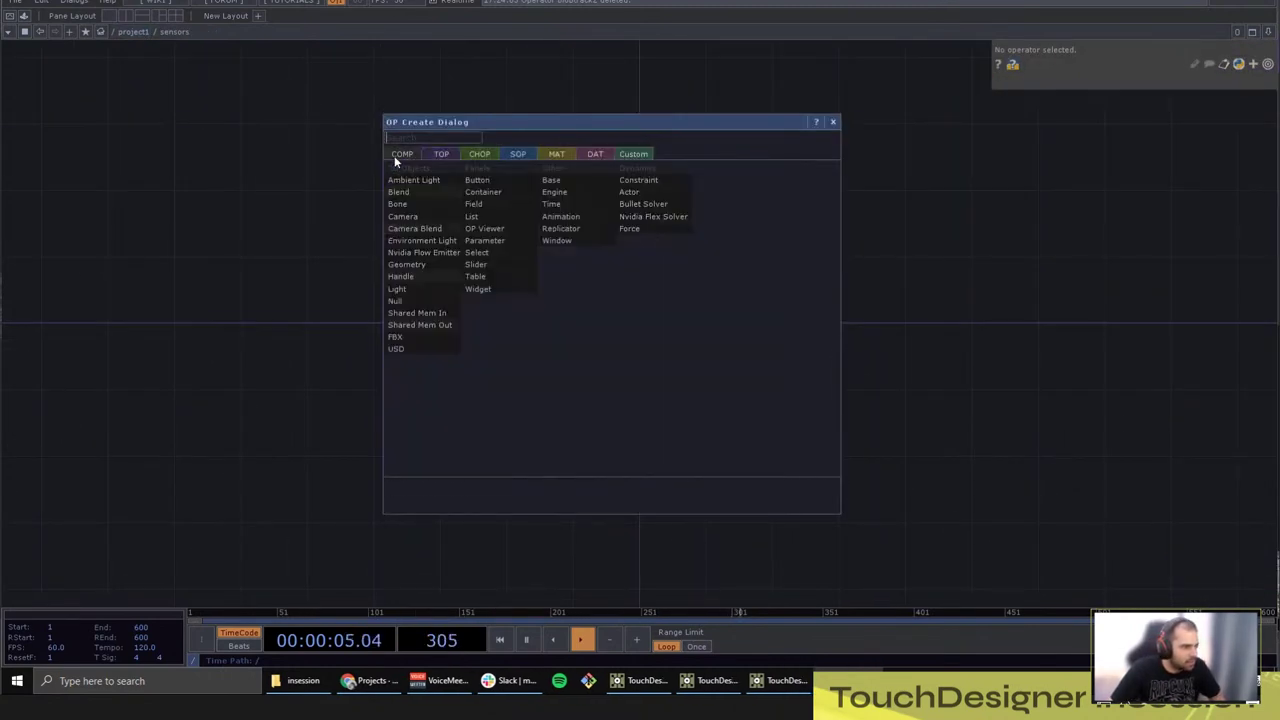
click(576, 180)
click(644, 314)
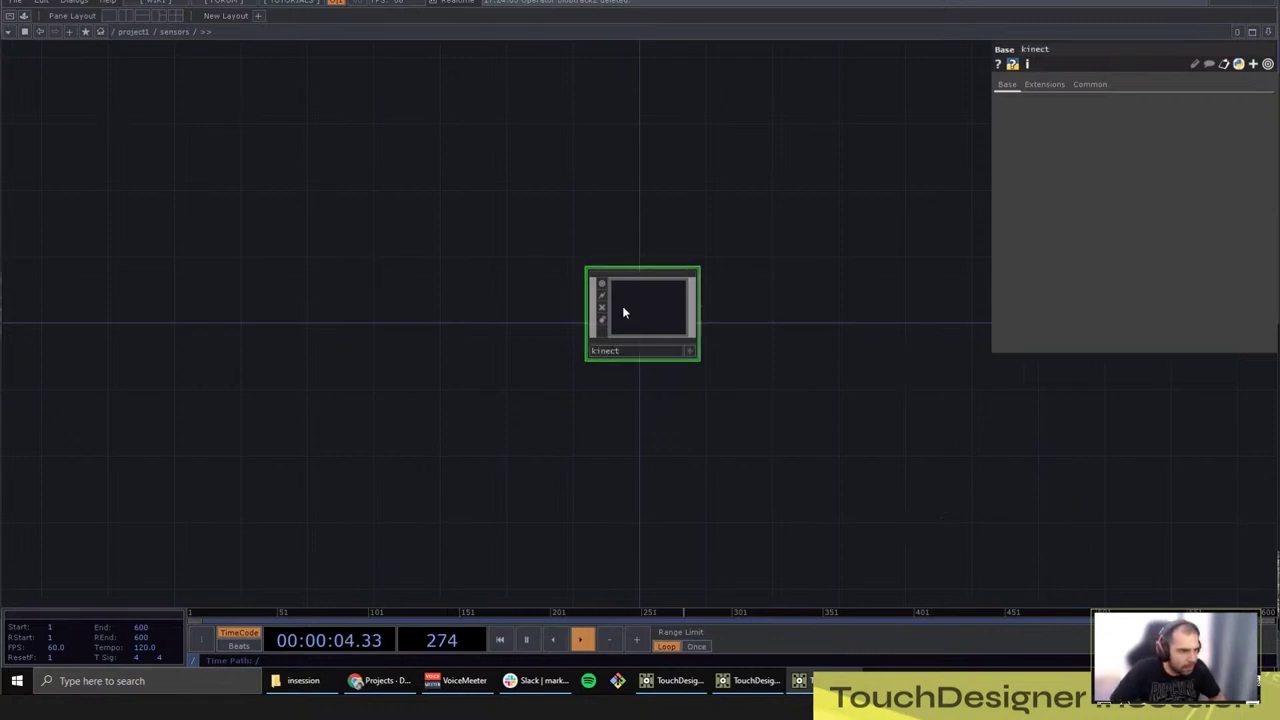
key(i)
Step: Switch to Kinect Studio and check the playback of the recorded depth stream
key(Tab)
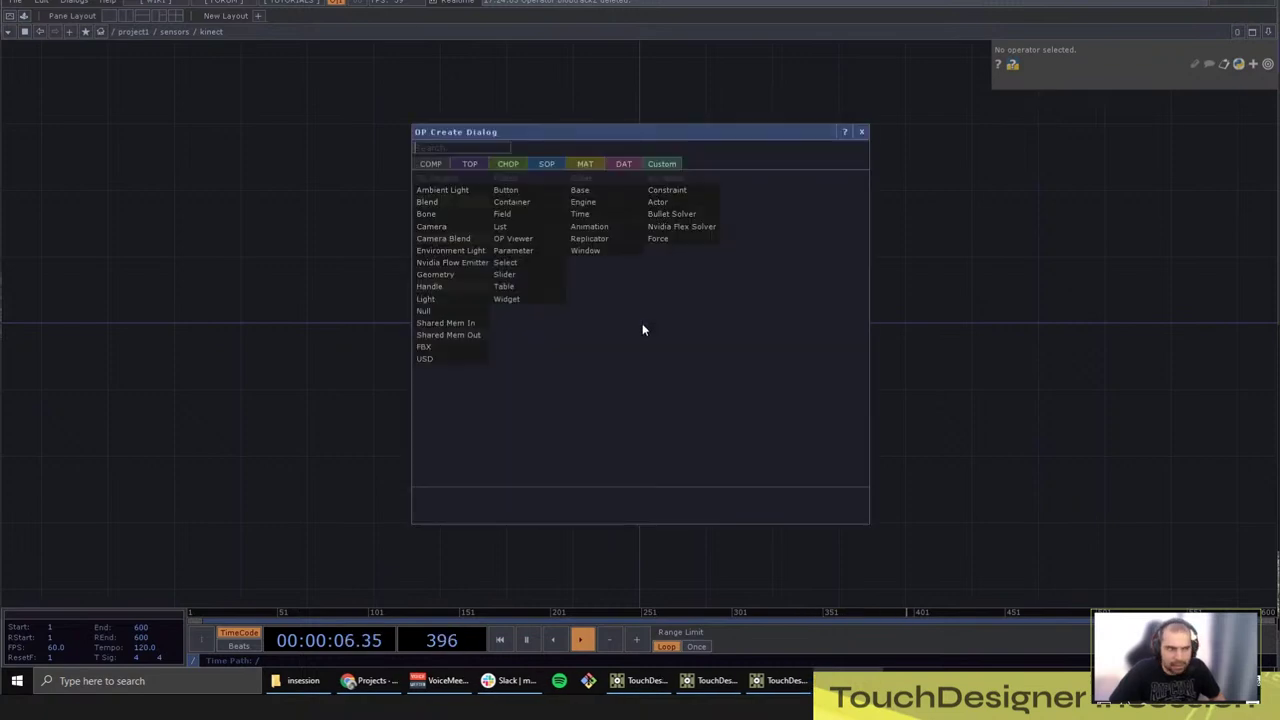
key(Escape)
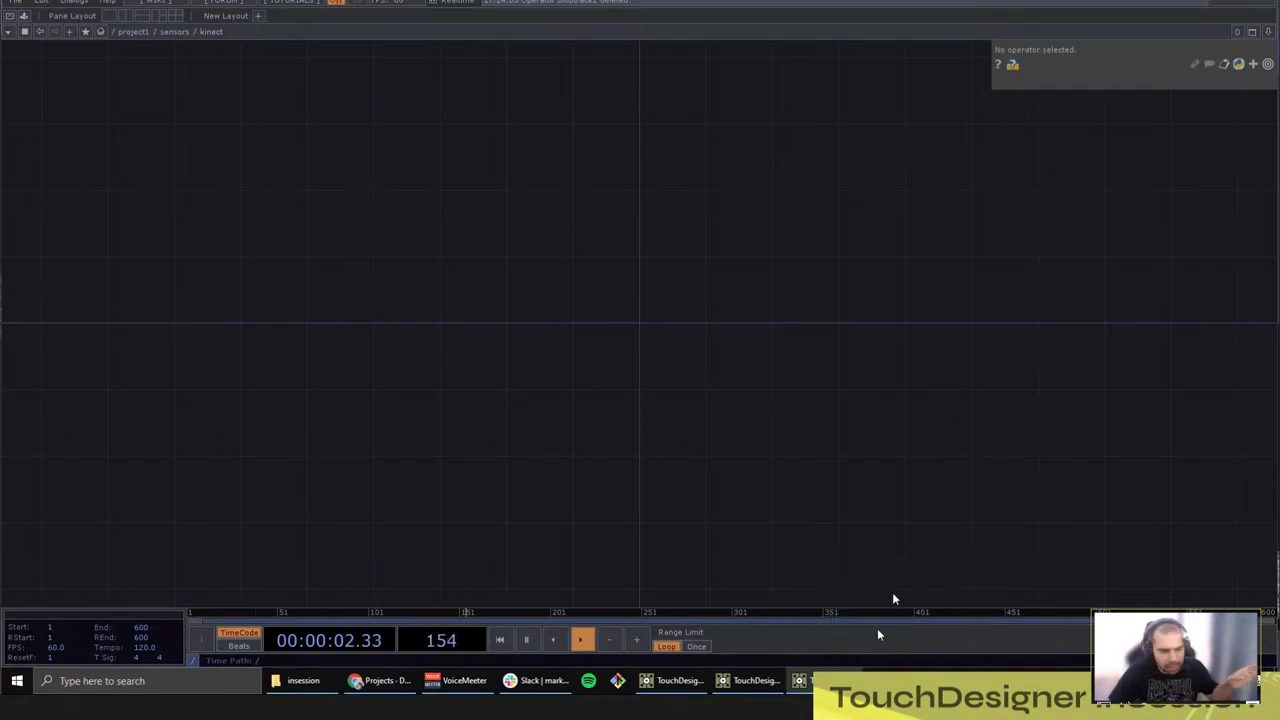
click(900, 680)
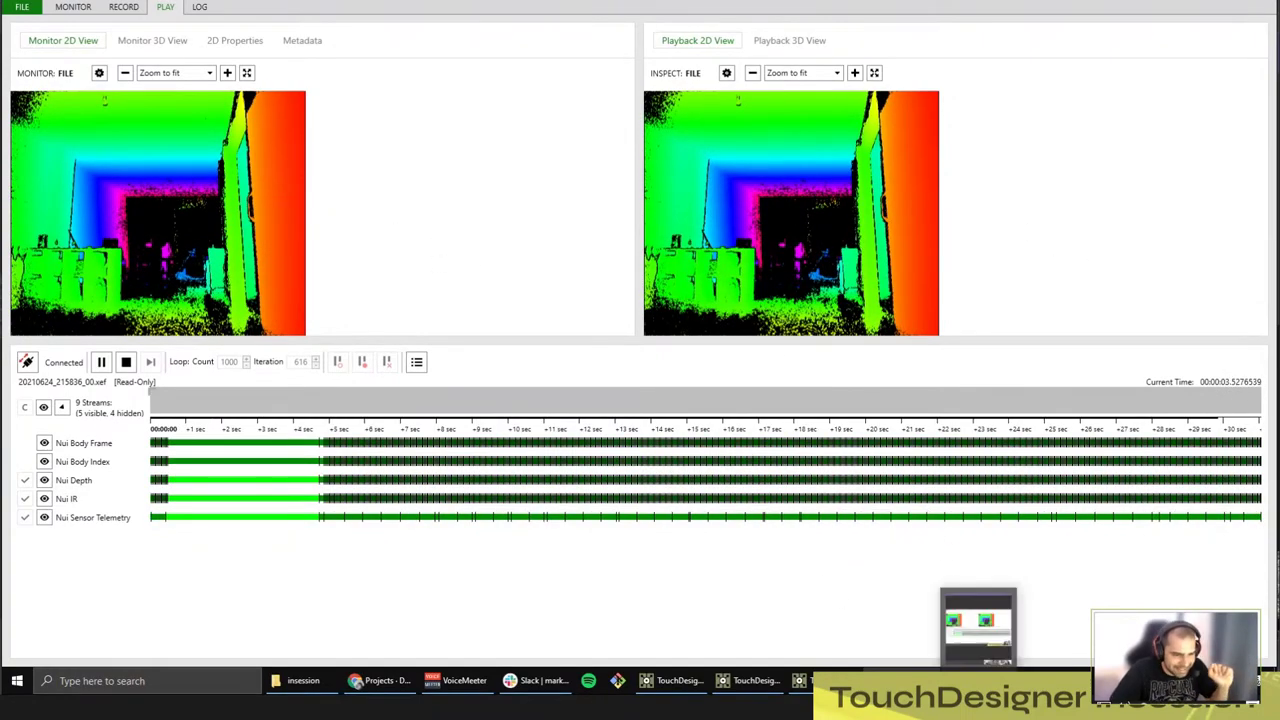
mouse_move(1010, 680)
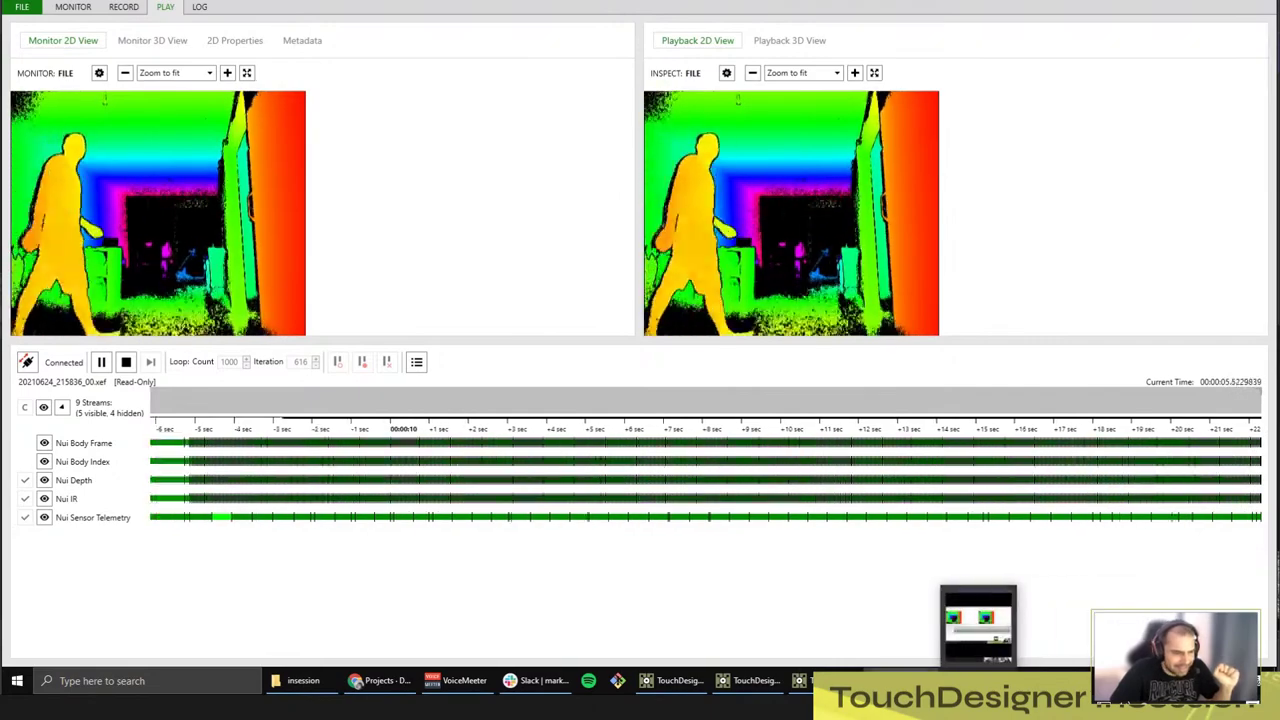
Step: Switch back to TouchDesigner and add a Kinect TOP in the kinect network
mouse_move(750, 680)
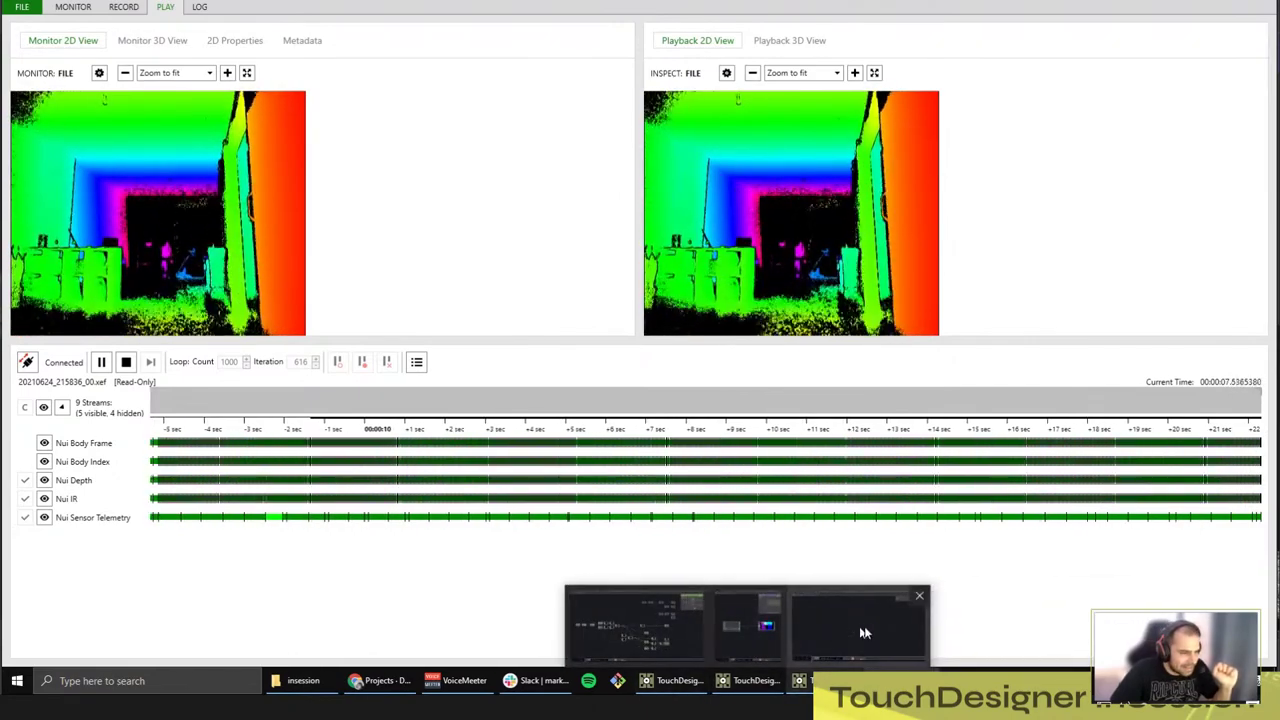
click(830, 625)
key(Tab)
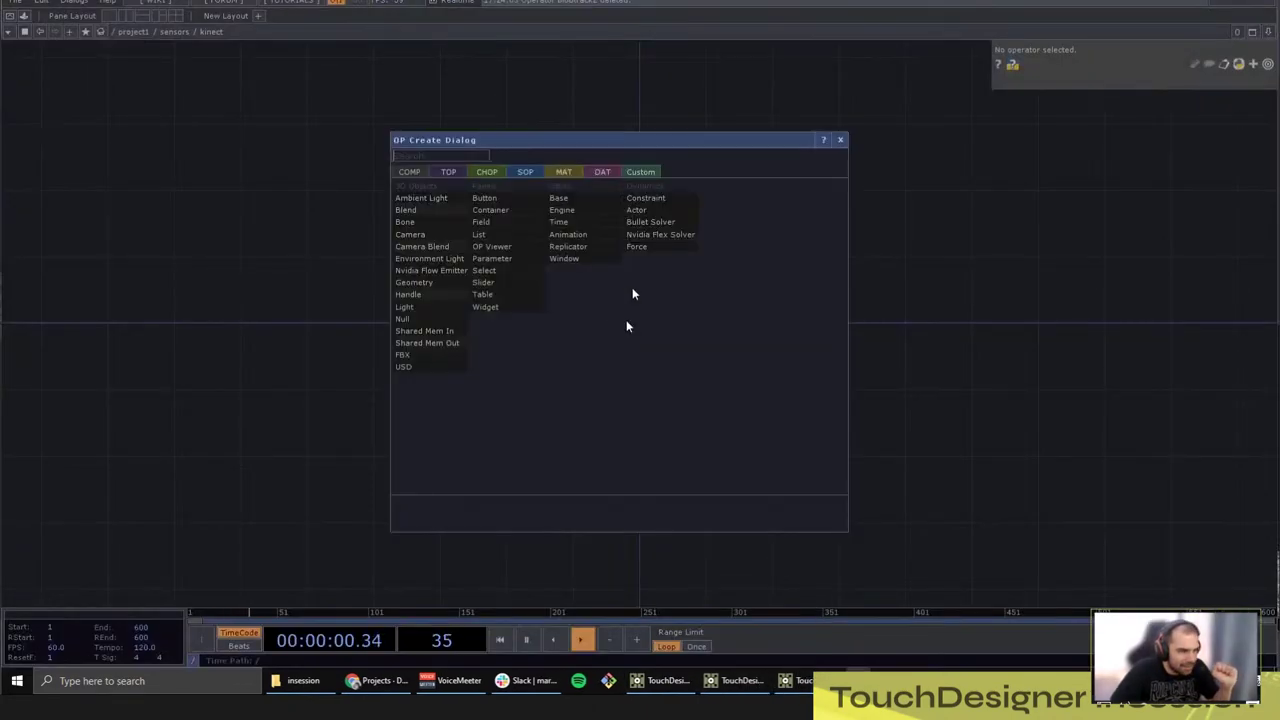
click(458, 173)
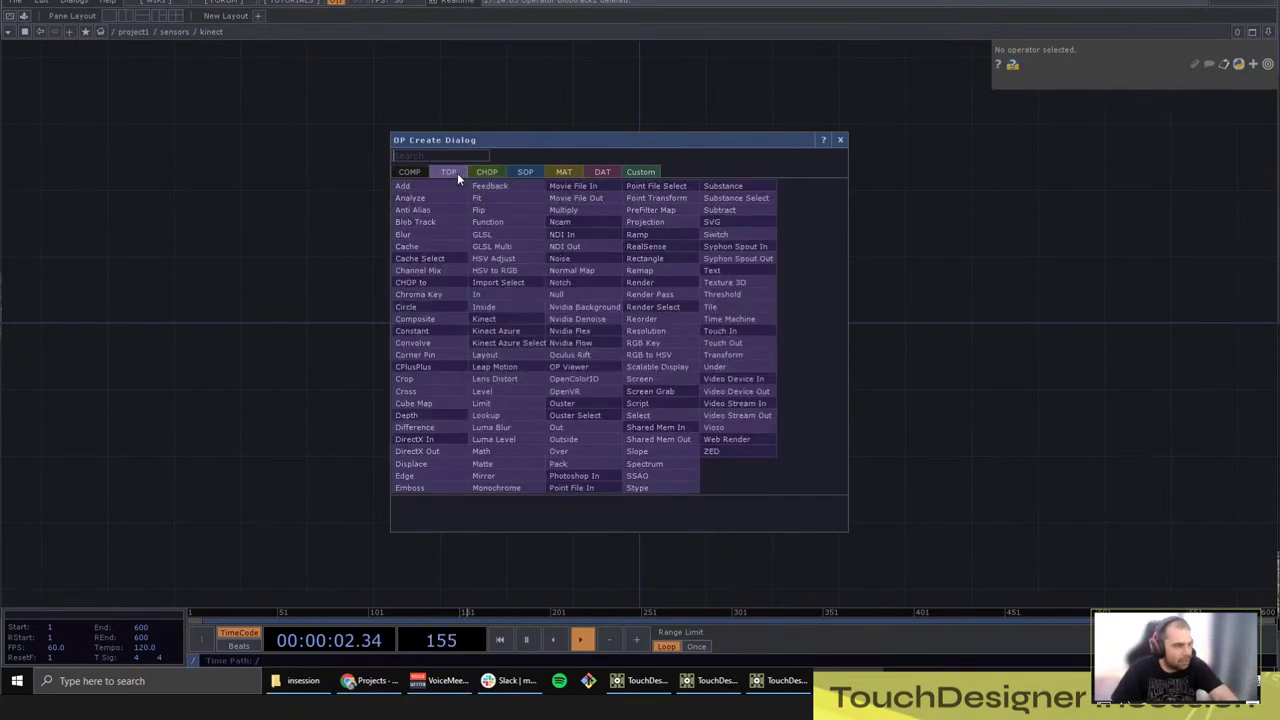
text(k)
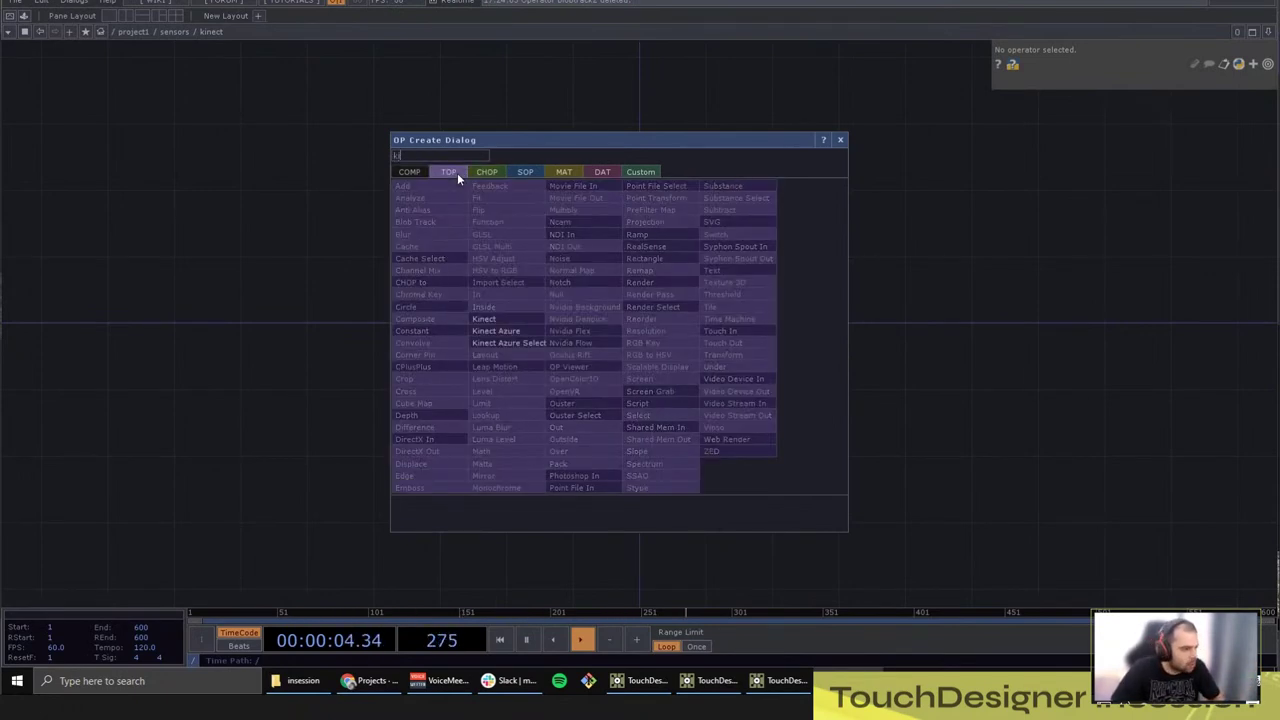
click(499, 318)
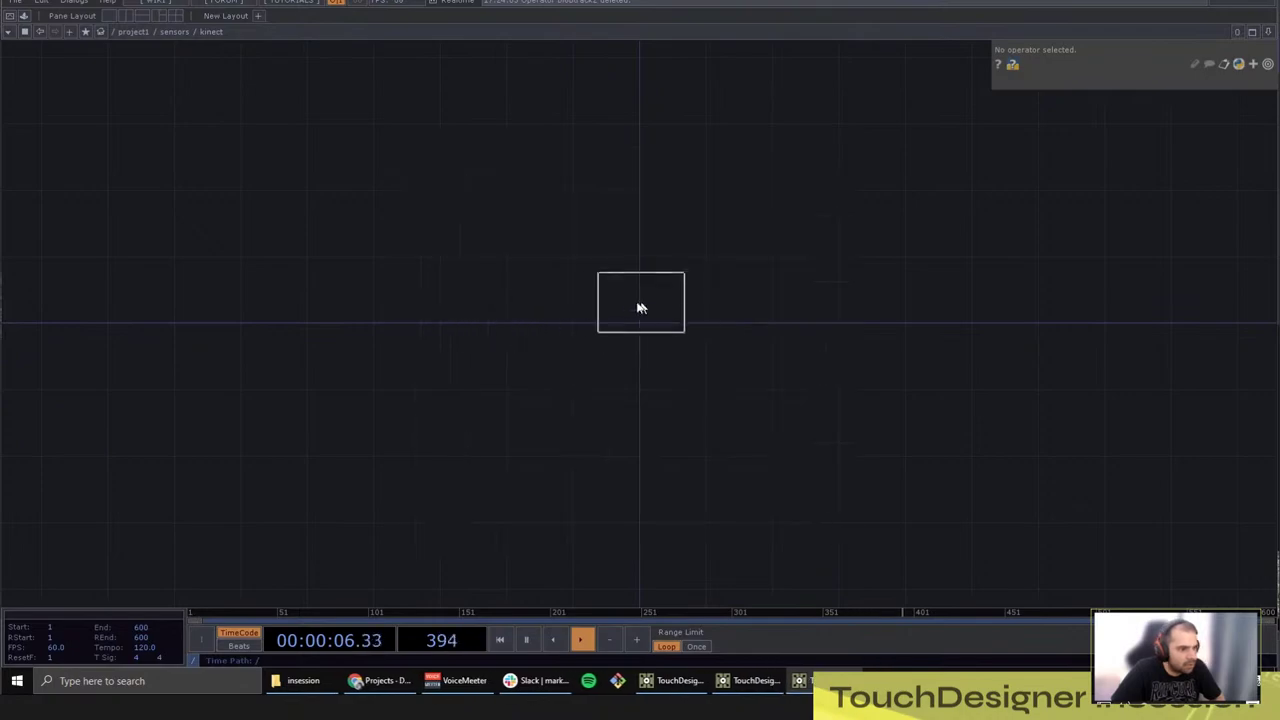
click(640, 305)
scroll(647, 338, up, 5)
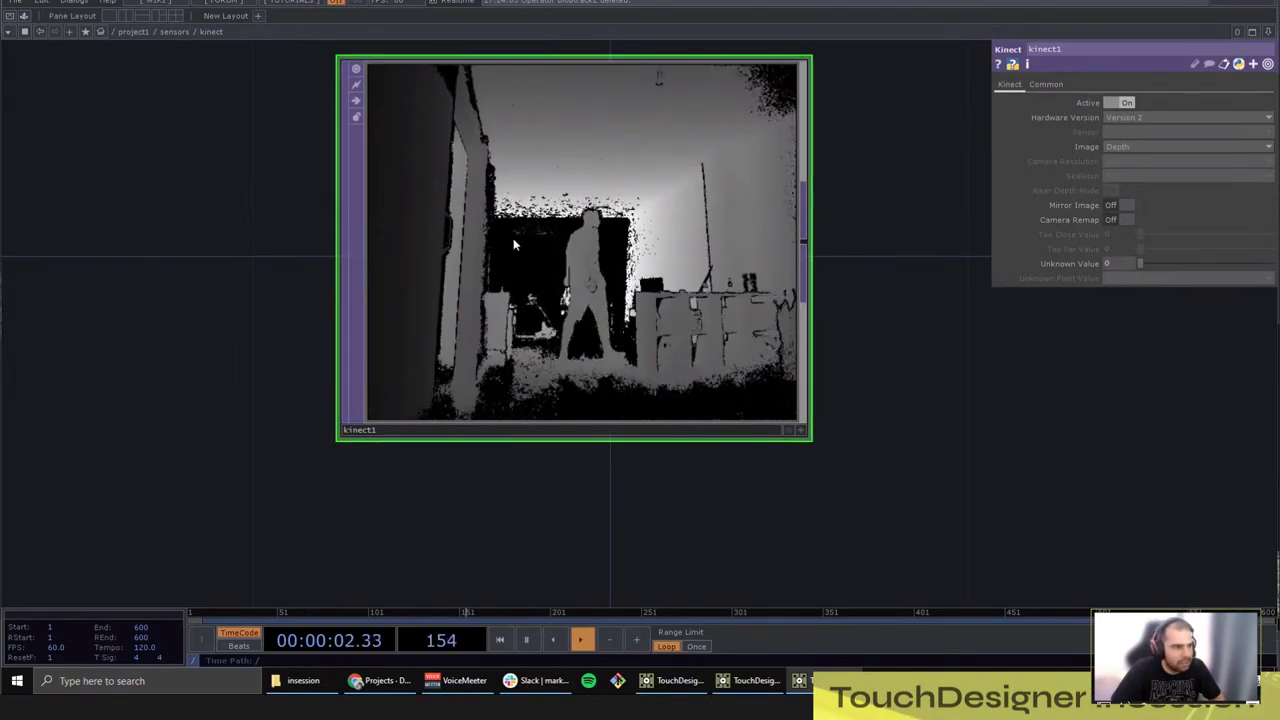
Step: Try Depth Point Cloud as kinect1's image type
click(1144, 145)
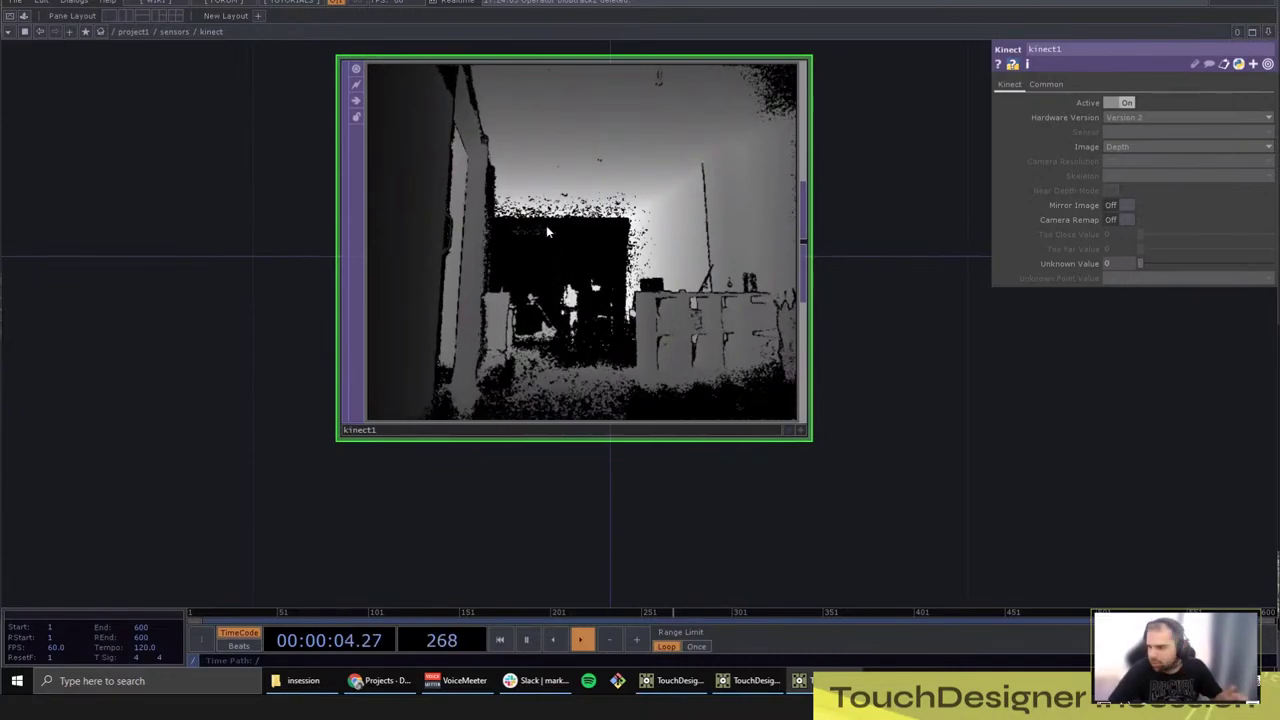
click(1130, 147)
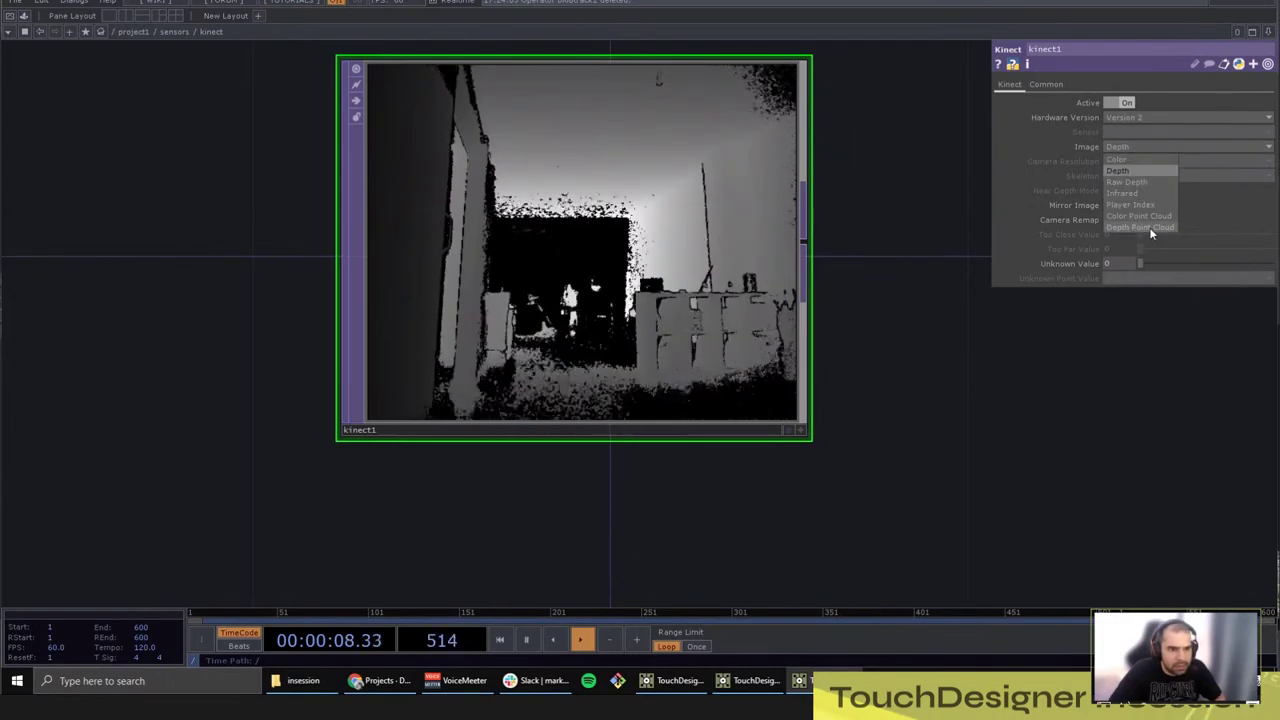
click(1149, 227)
Step: Set kinect1's image type to Color Point Cloud and its Unknown Point Value to (-INF, -INF, -INF)
click(1152, 148)
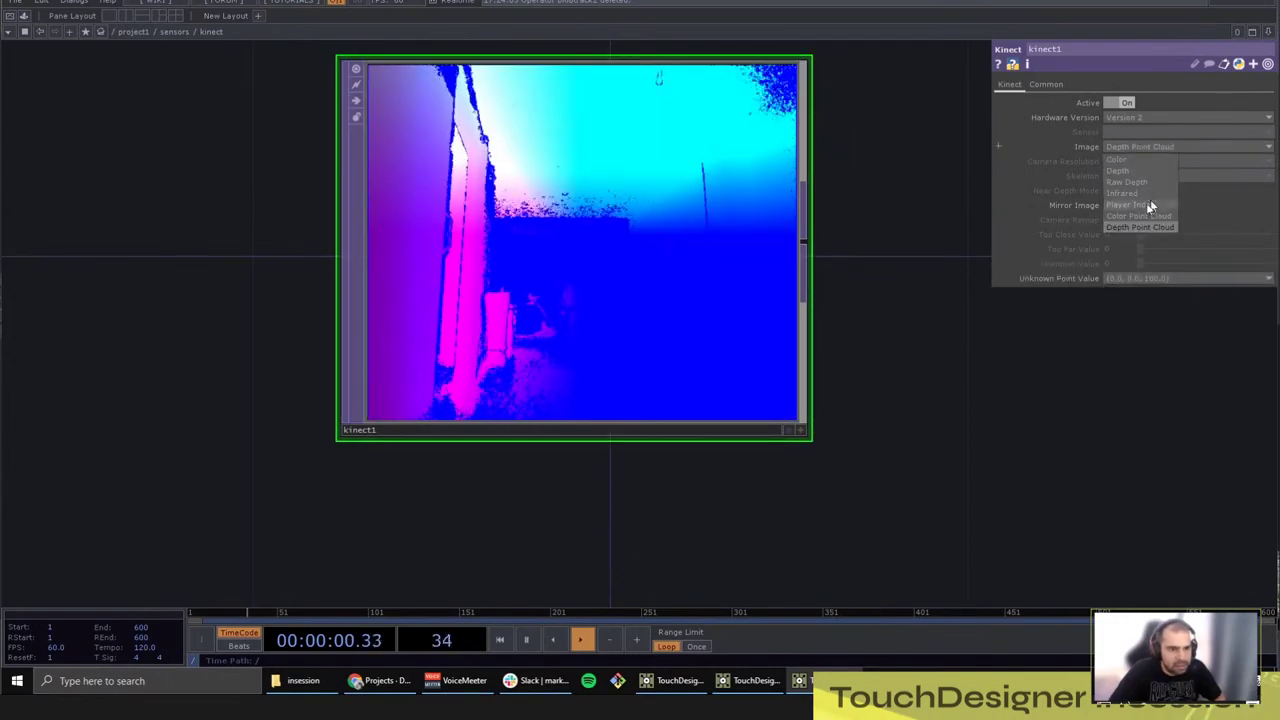
click(1133, 214)
drag(869, 493, 762, 475)
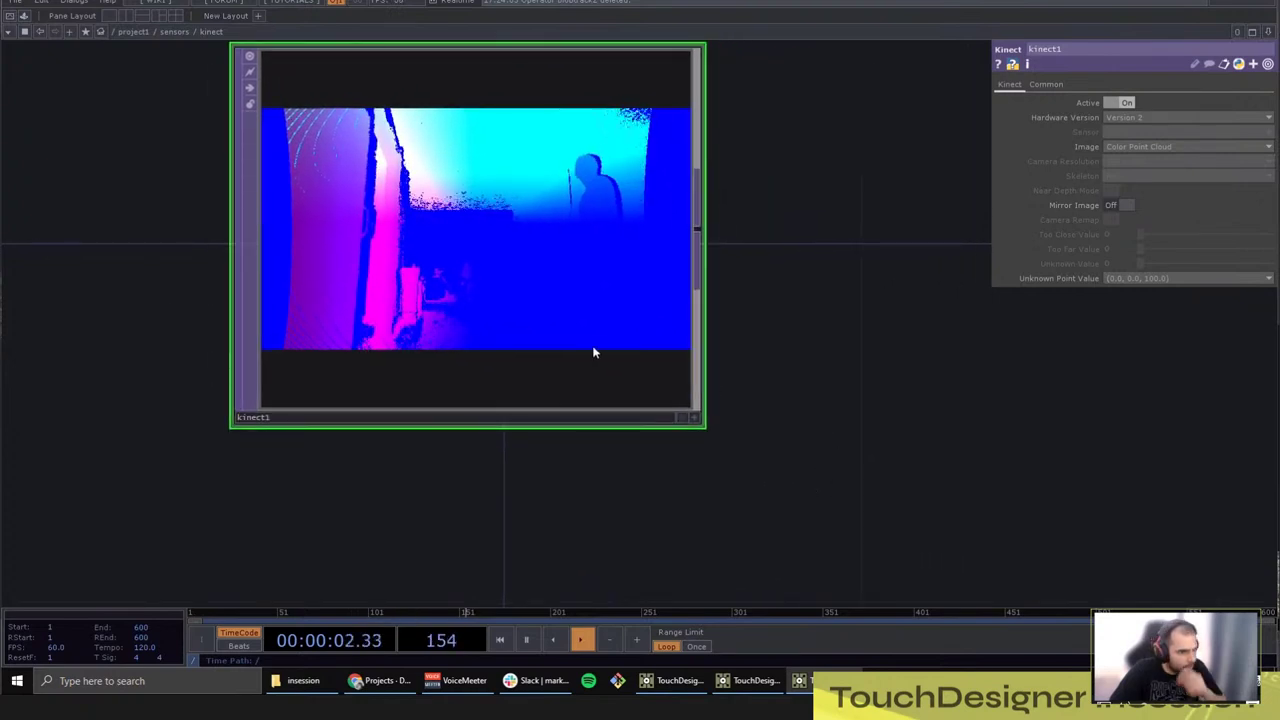
scroll(328, 338, down, 2)
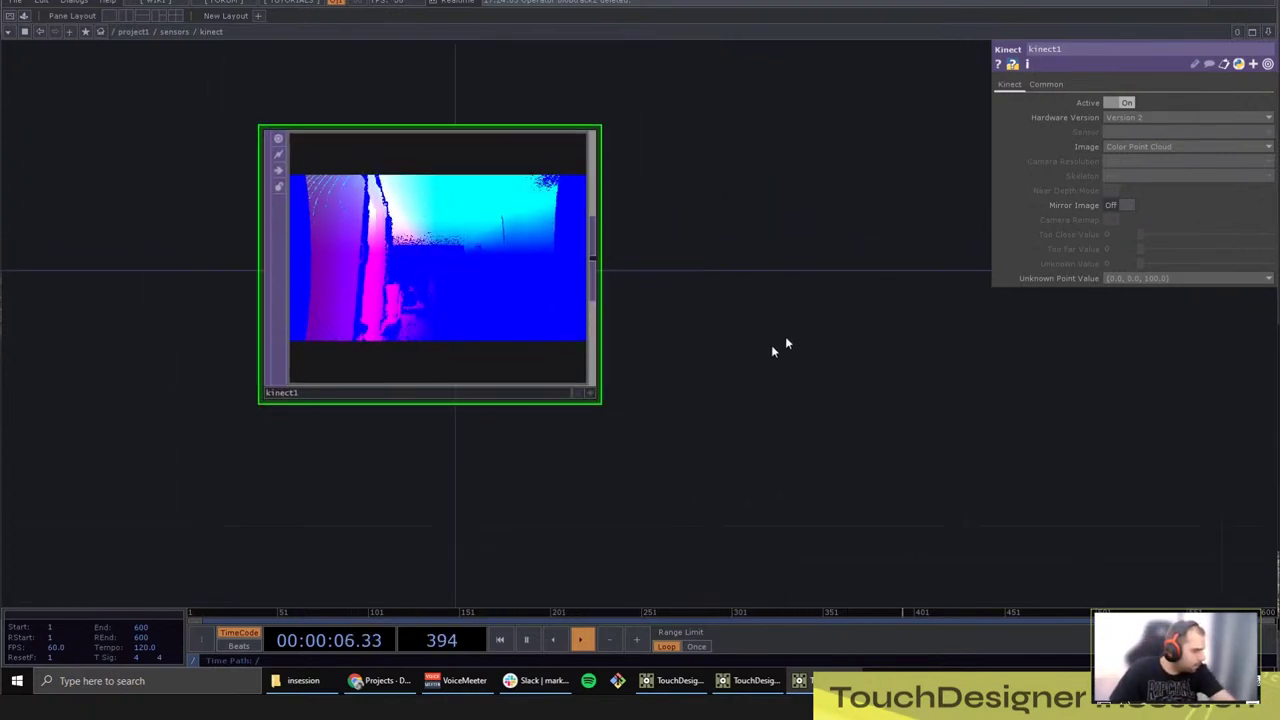
click(1170, 278)
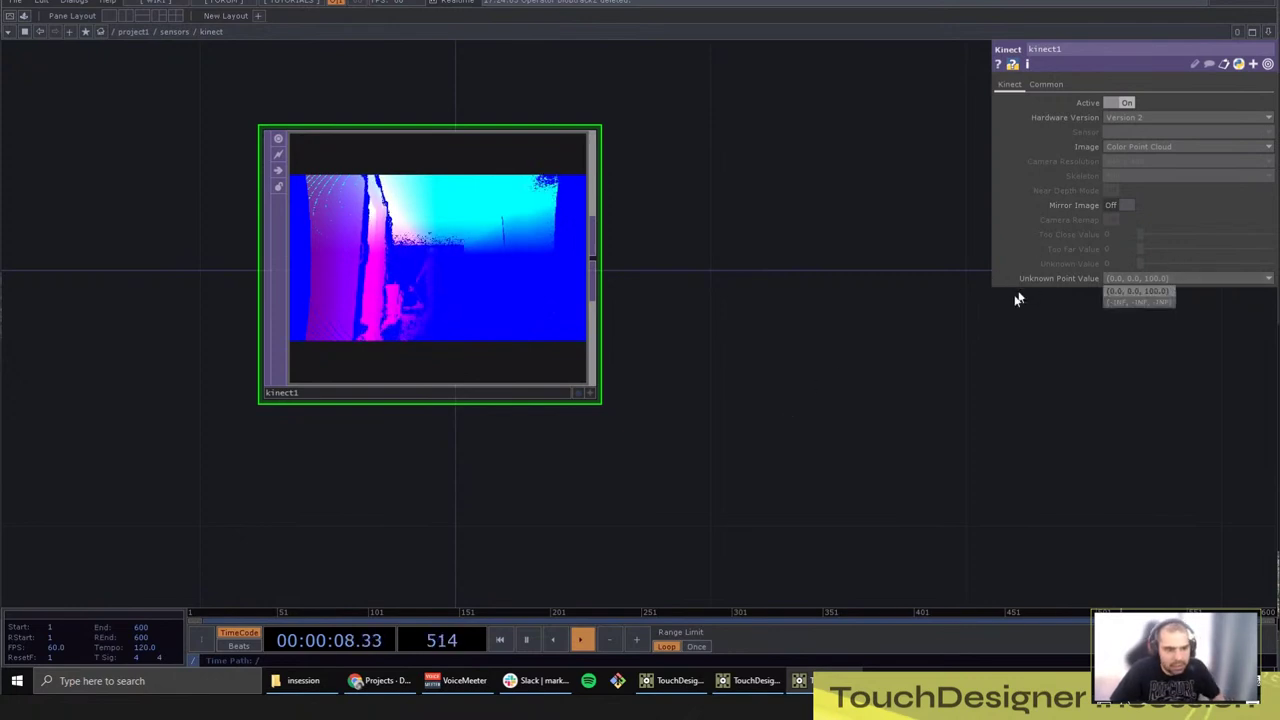
click(1123, 303)
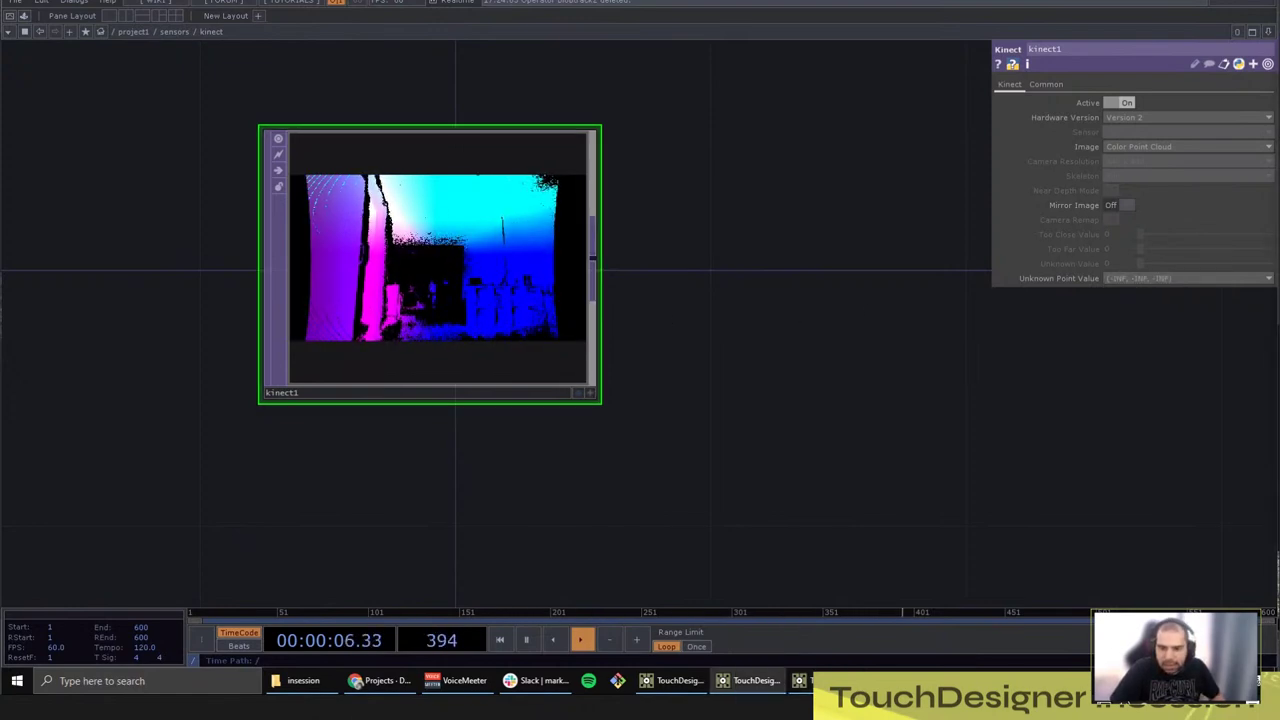
Step: Add the pointTransform component from the palette's PointClouds collection to the kinect network, beside kinect1
drag(454, 271, 326, 271)
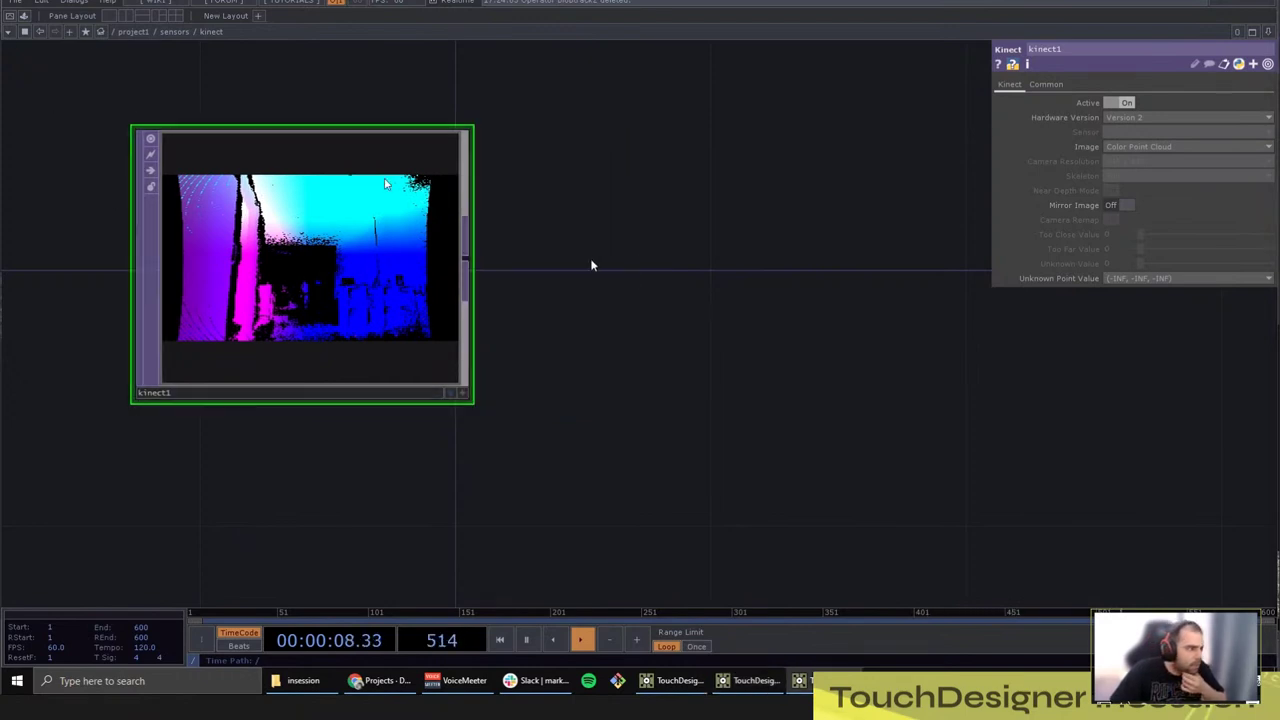
click(24, 16)
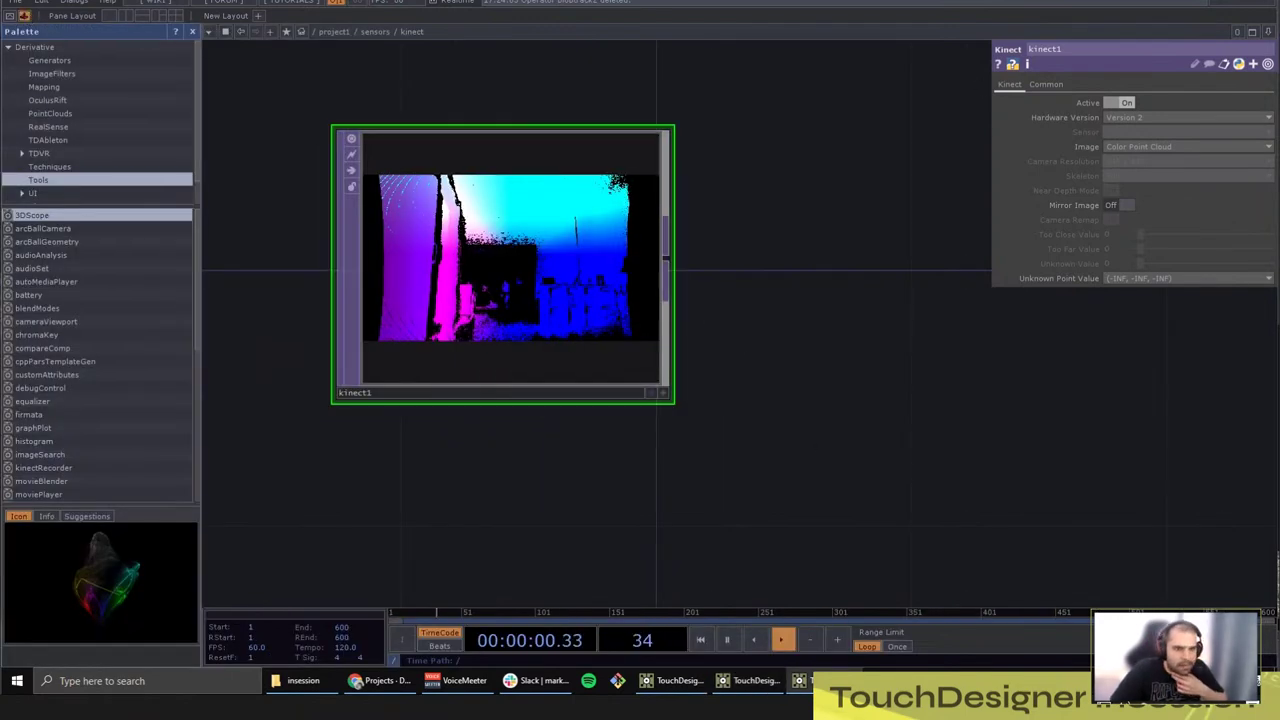
scroll(466, 363, down, 3)
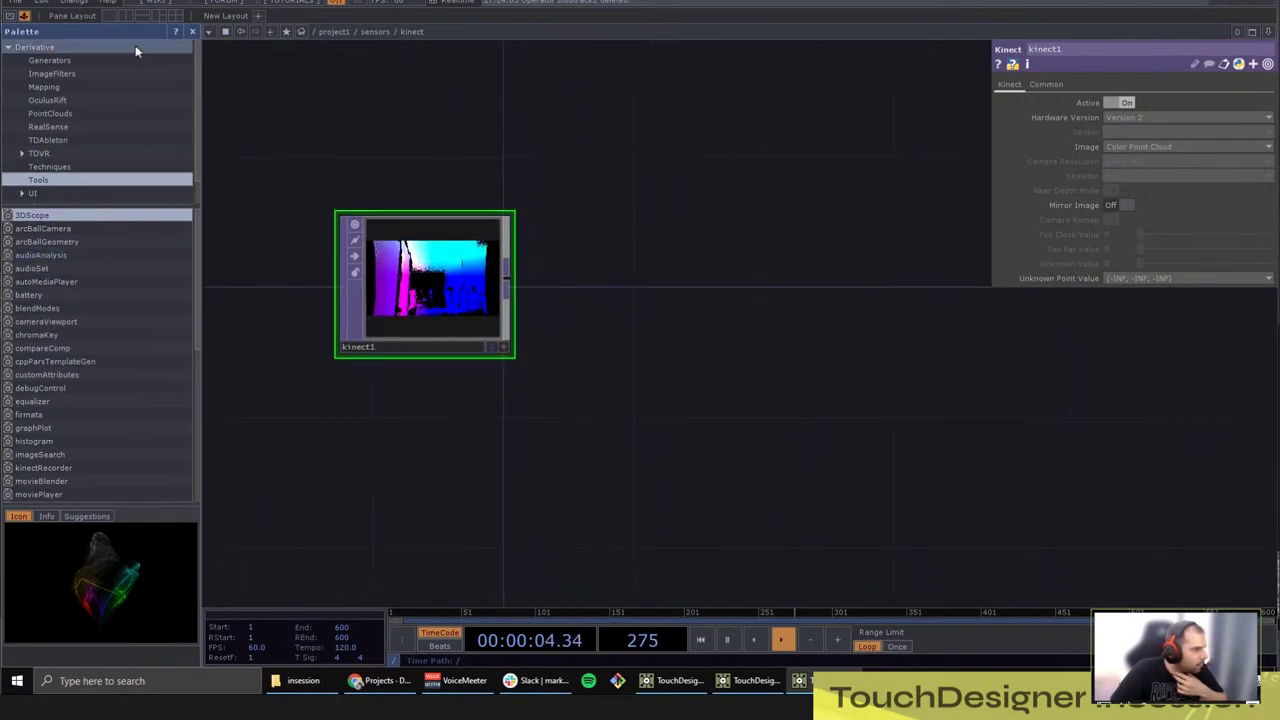
click(52, 112)
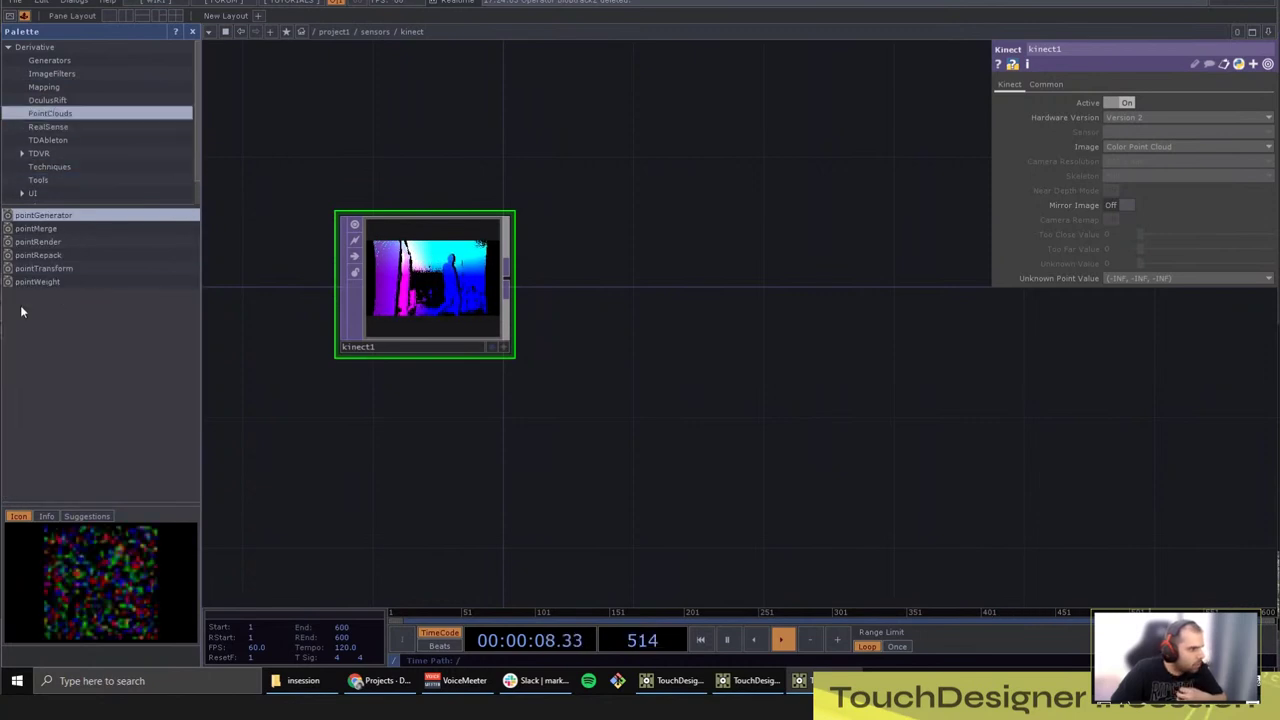
click(62, 268)
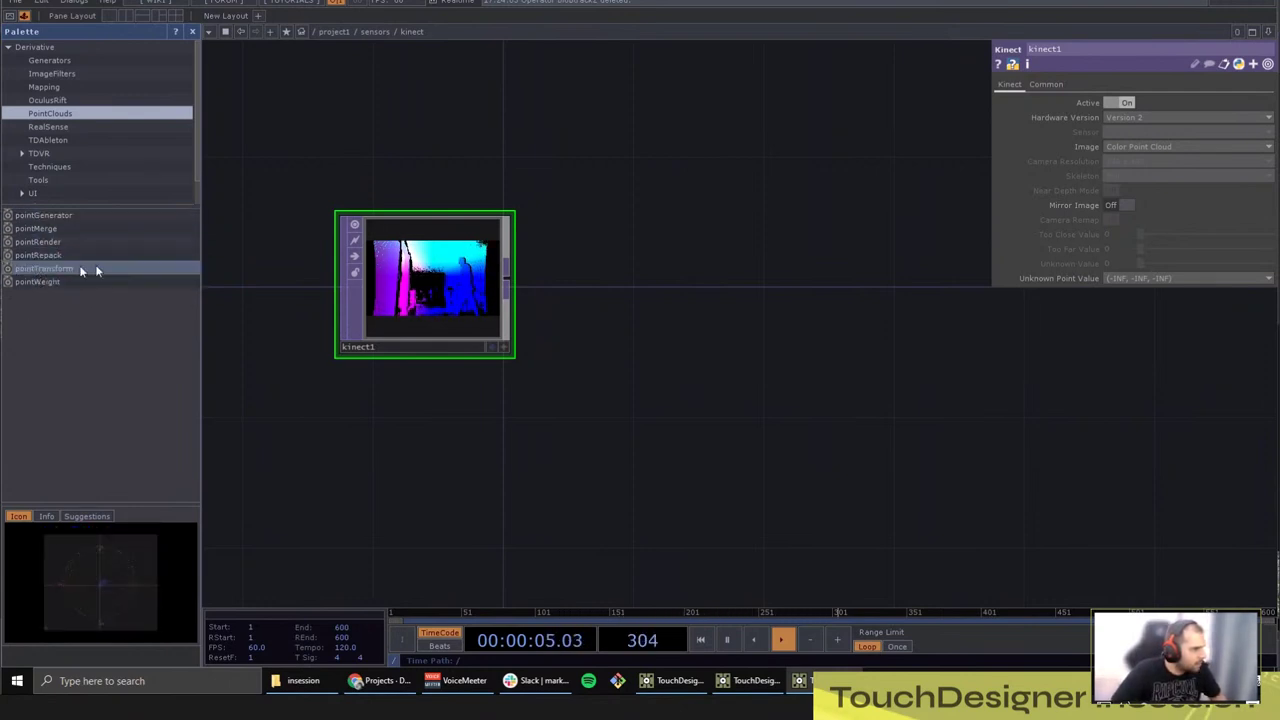
click(46, 266)
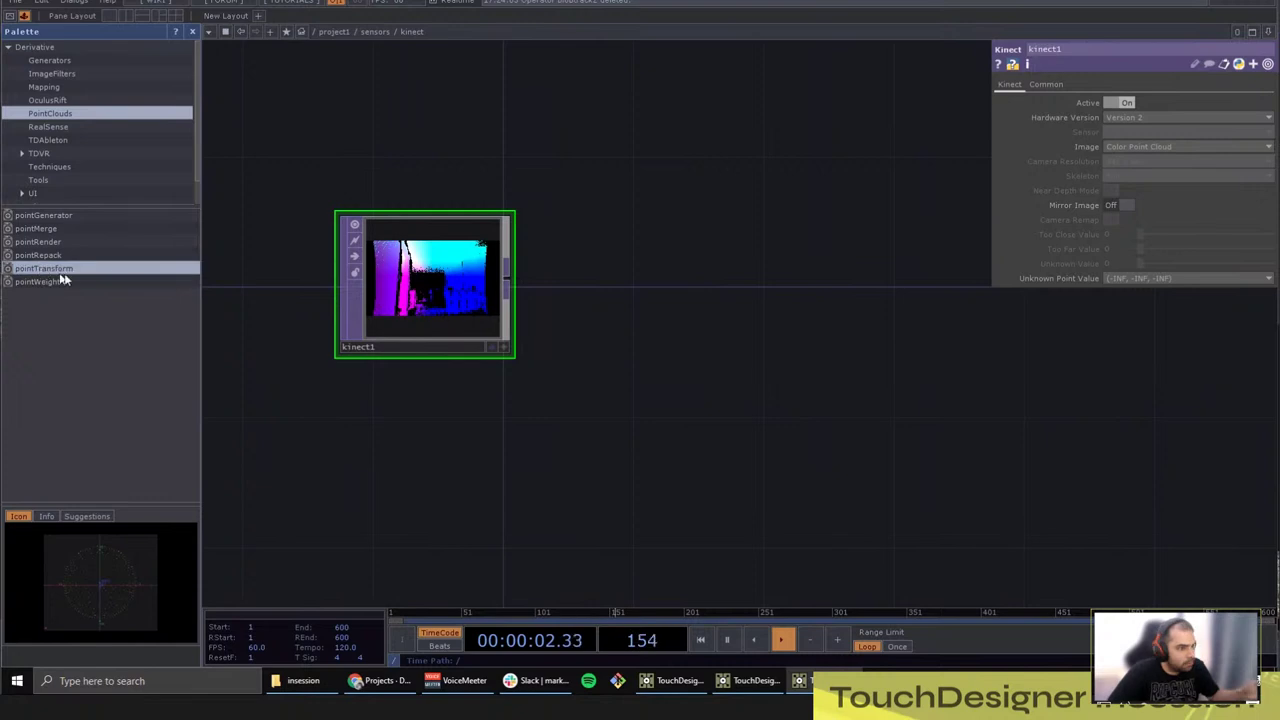
drag(62, 279, 245, 283)
click(678, 293)
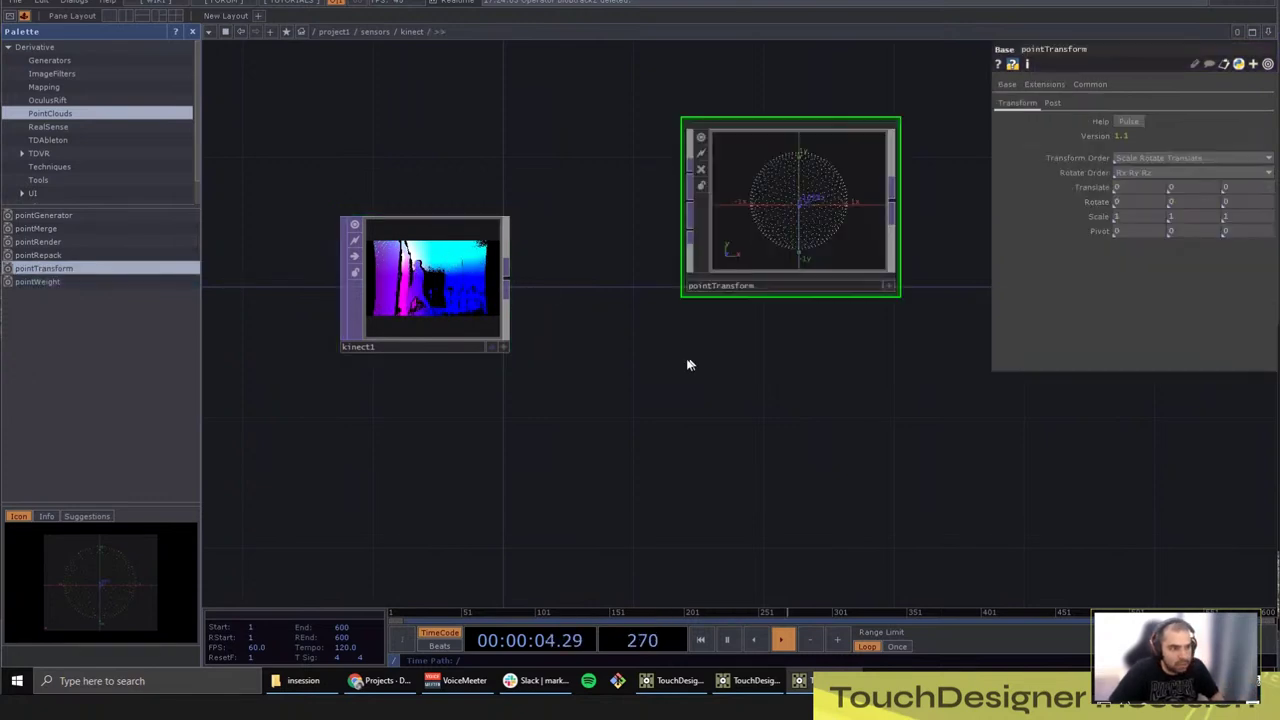
drag(763, 180, 786, 222)
Step: Connect kinect1's output to pointTransform's first input and place pointTransform closer to kinect1
click(440, 301)
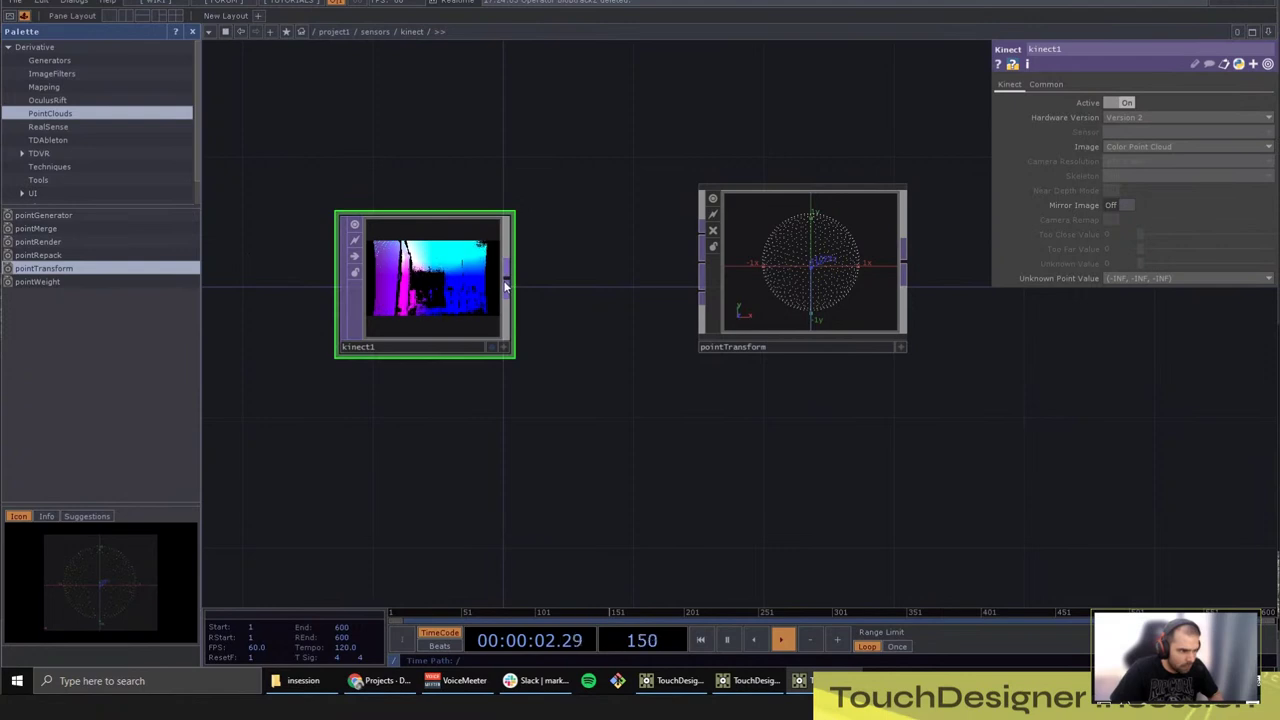
drag(510, 285, 708, 226)
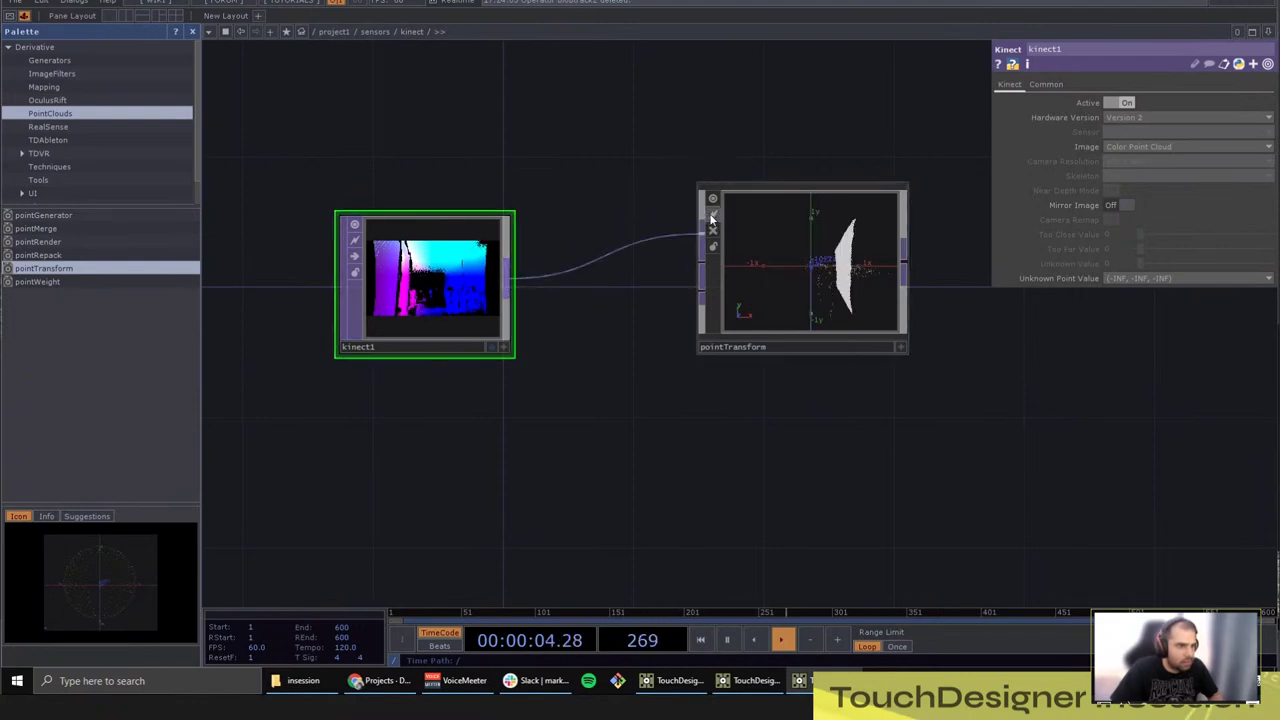
drag(818, 266, 818, 298)
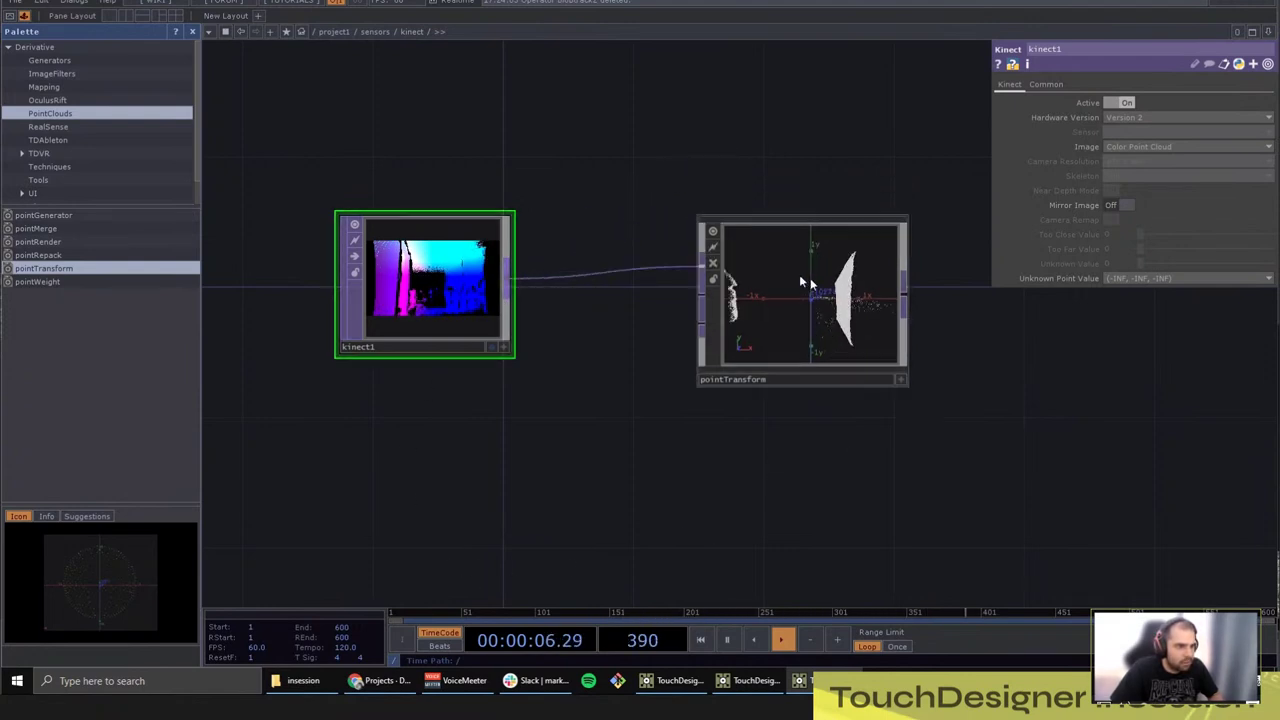
click(790, 290)
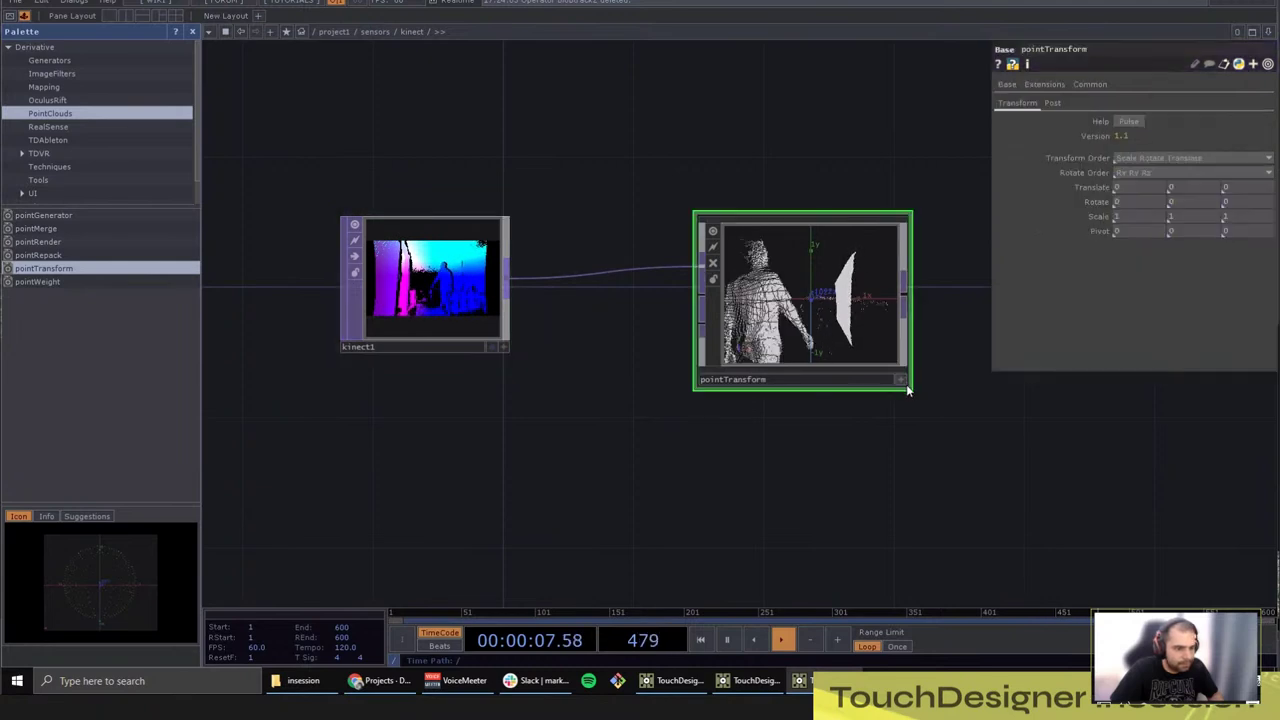
click(472, 272)
click(851, 384)
drag(851, 384, 818, 384)
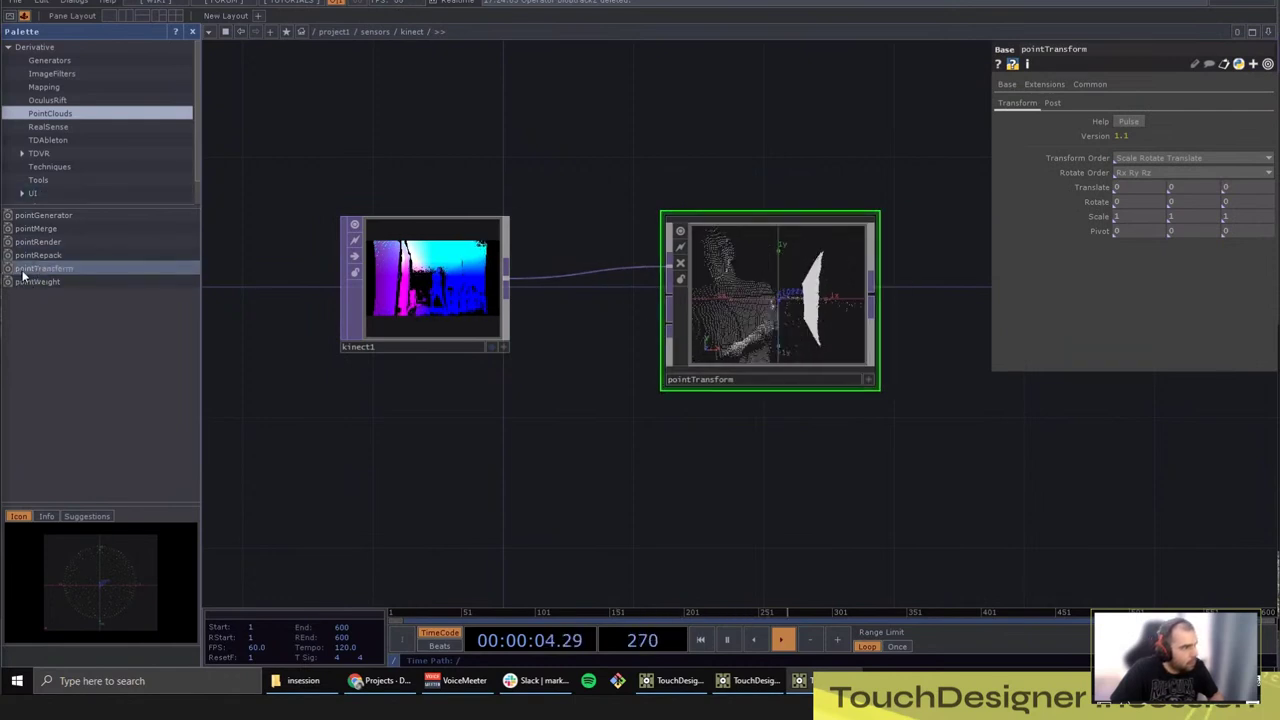
drag(861, 394, 757, 394)
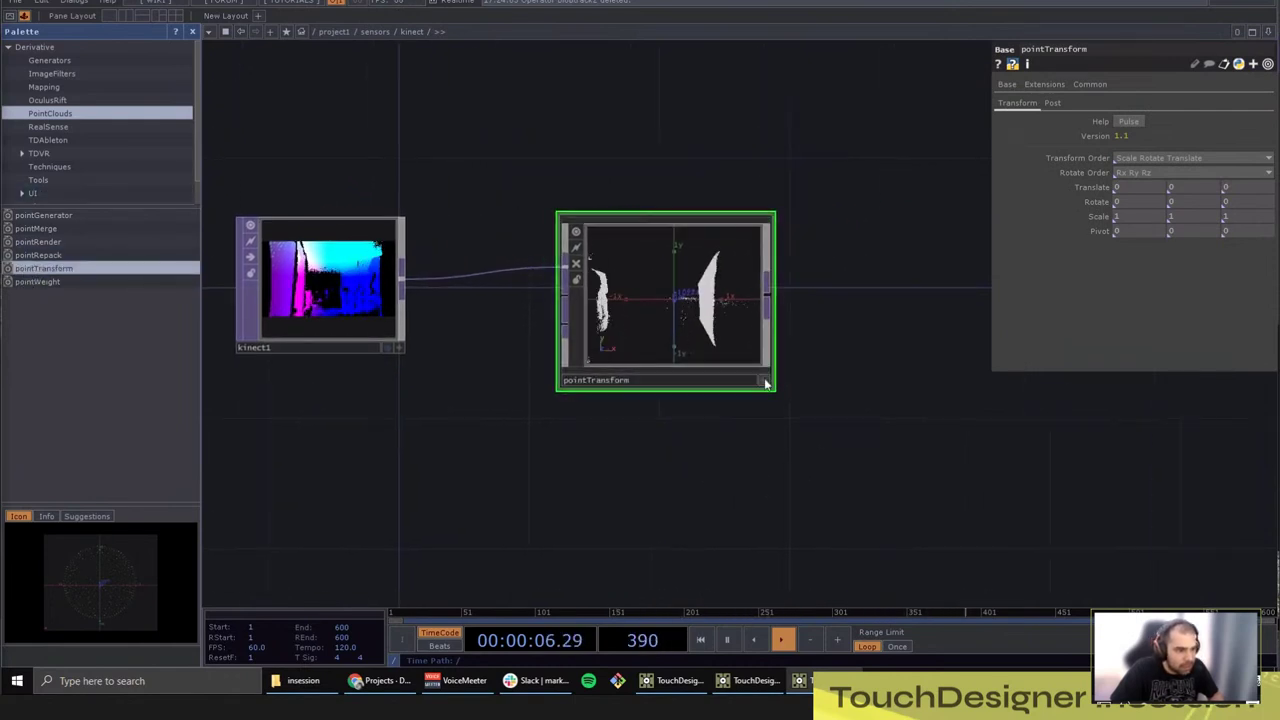
Step: Set pointTransform's Y rotation to 180 and check the turned point cloud in its viewer
click(766, 382)
drag(661, 447, 643, 500)
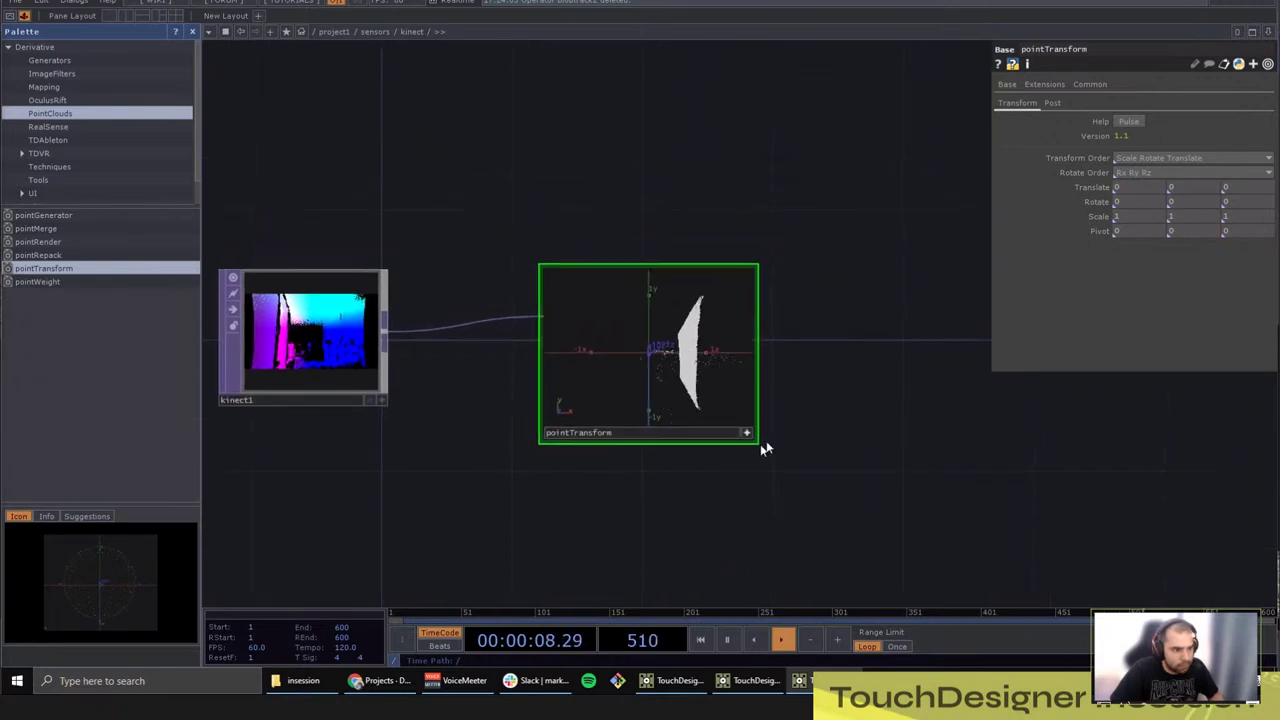
click(748, 432)
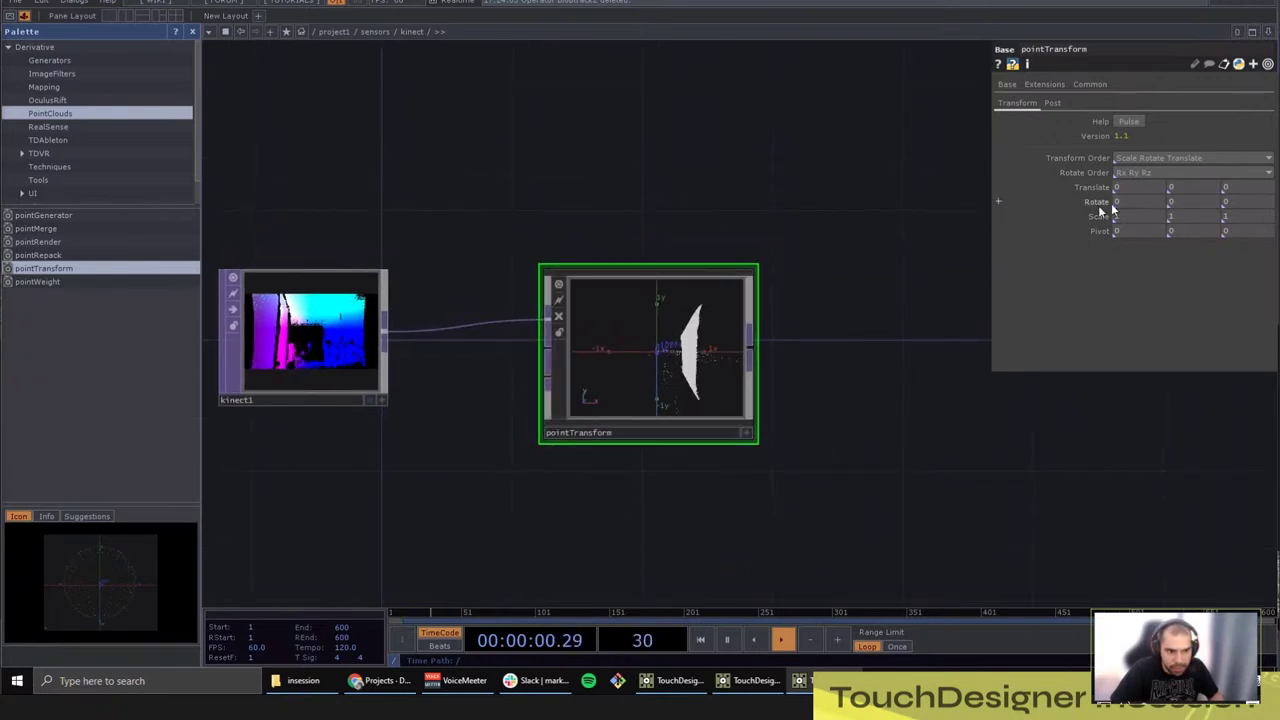
mouse_move(1006, 191)
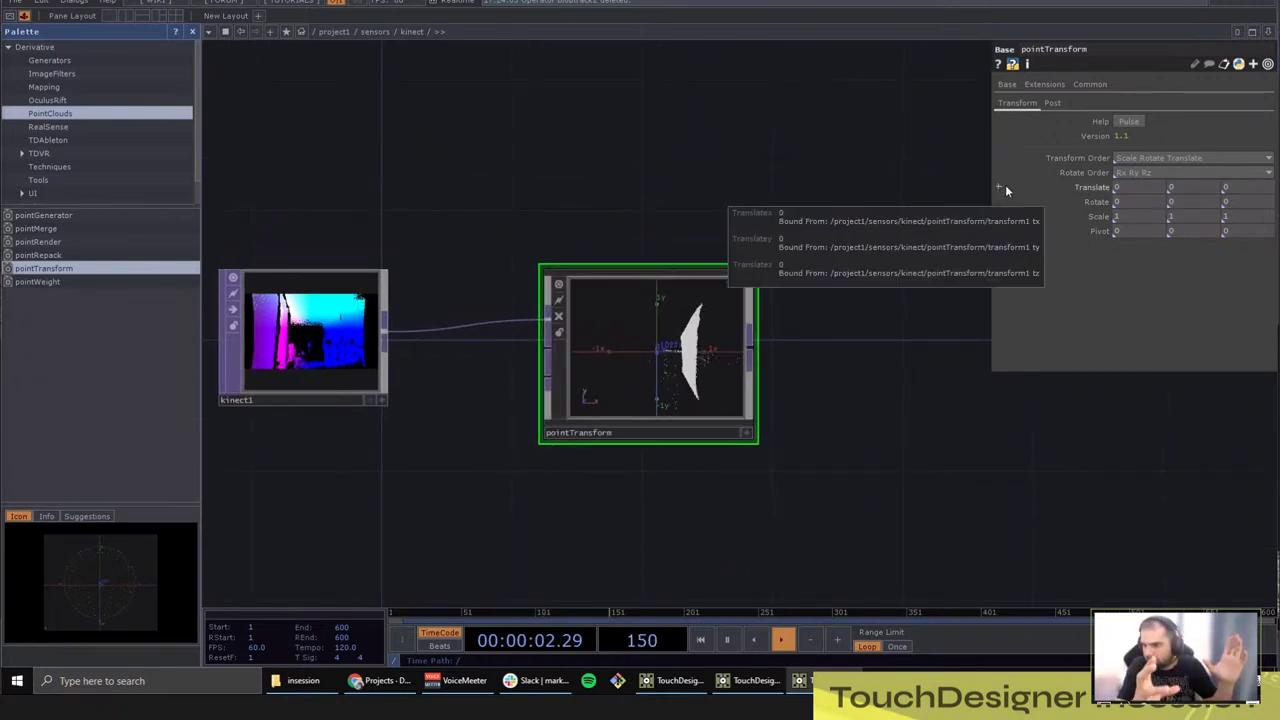
middle_click(1153, 202)
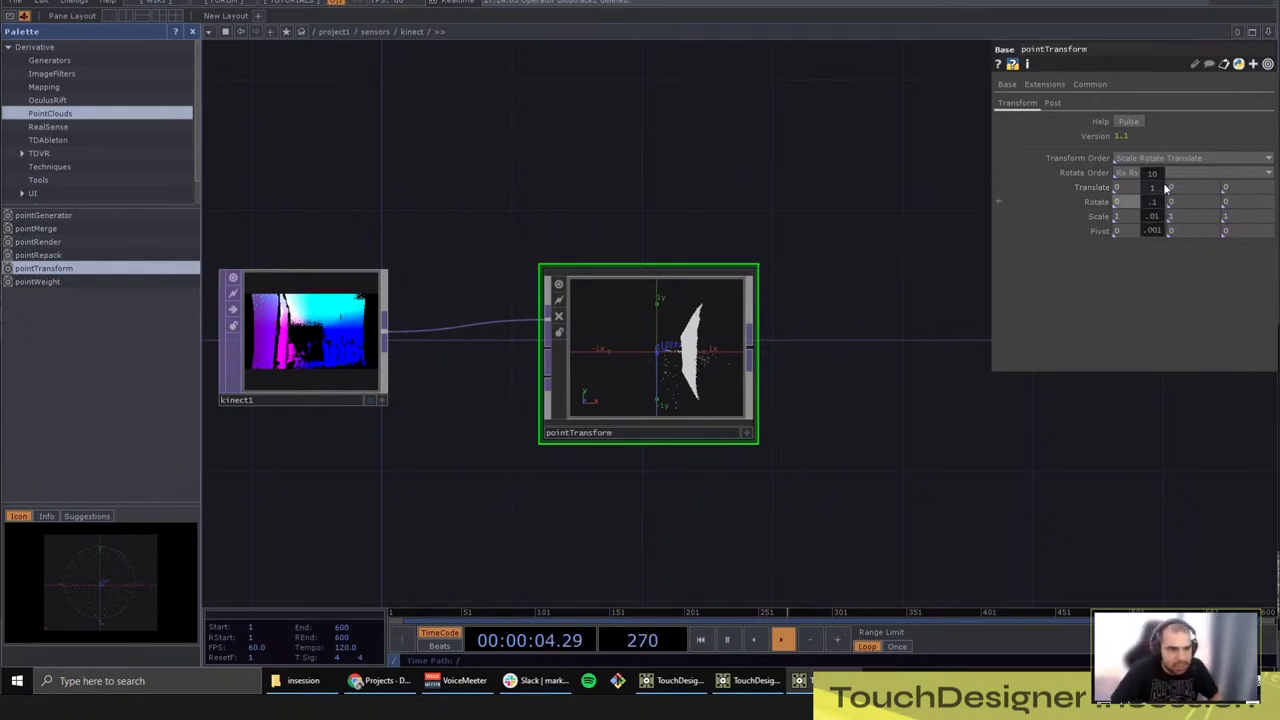
mouse_move(1151, 176)
middle_down()
mouse_move(1140, 195)
mouse_move(1157, 179)
middle_up()
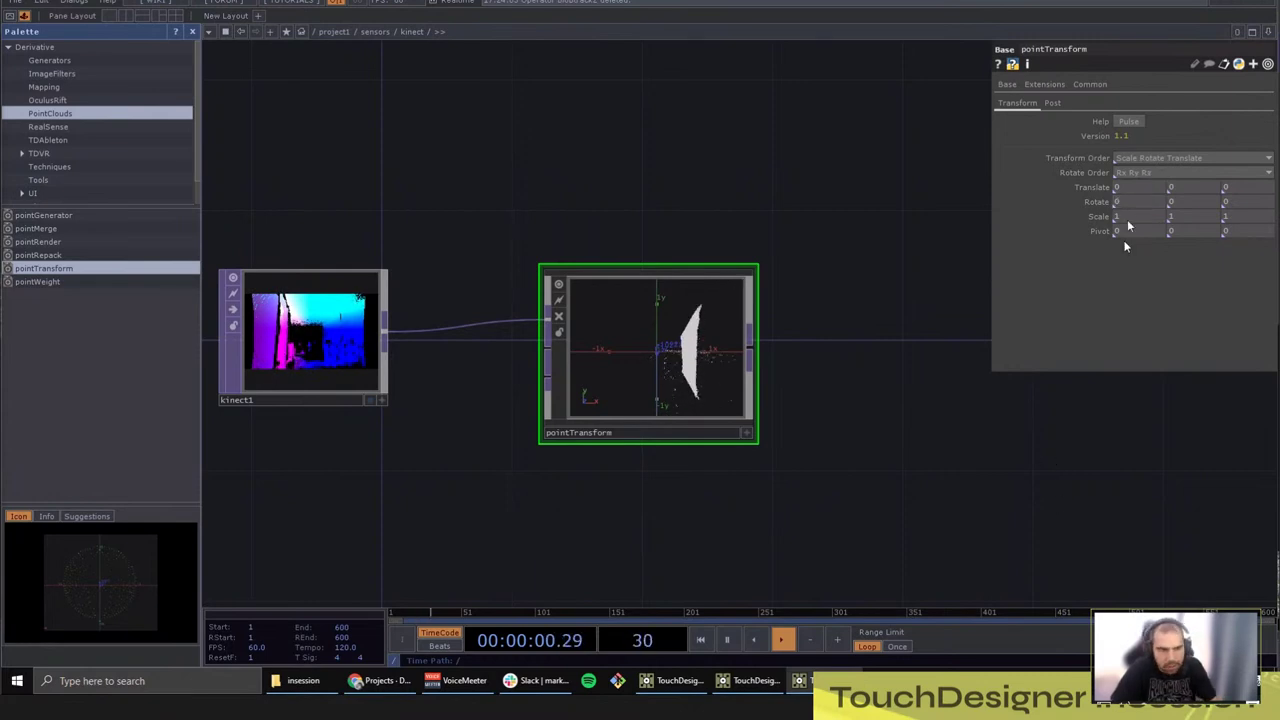
click(1191, 204)
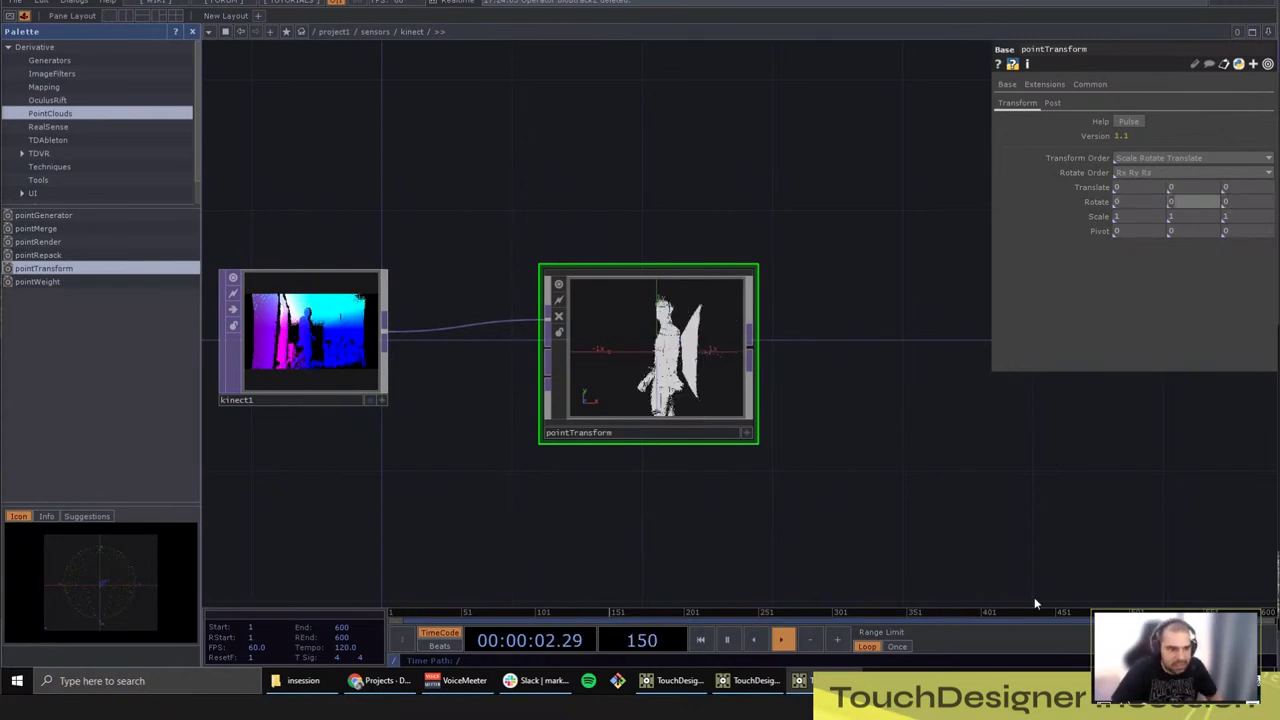
text(180)
key(Return)
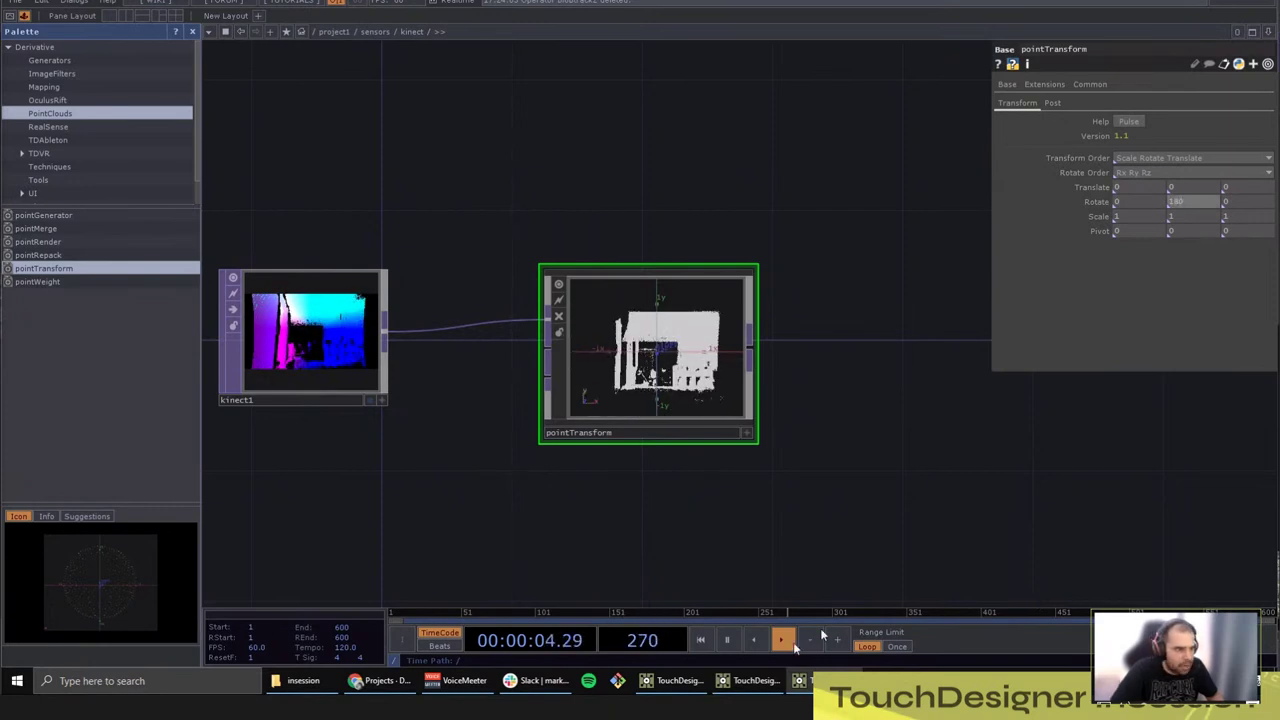
click(746, 432)
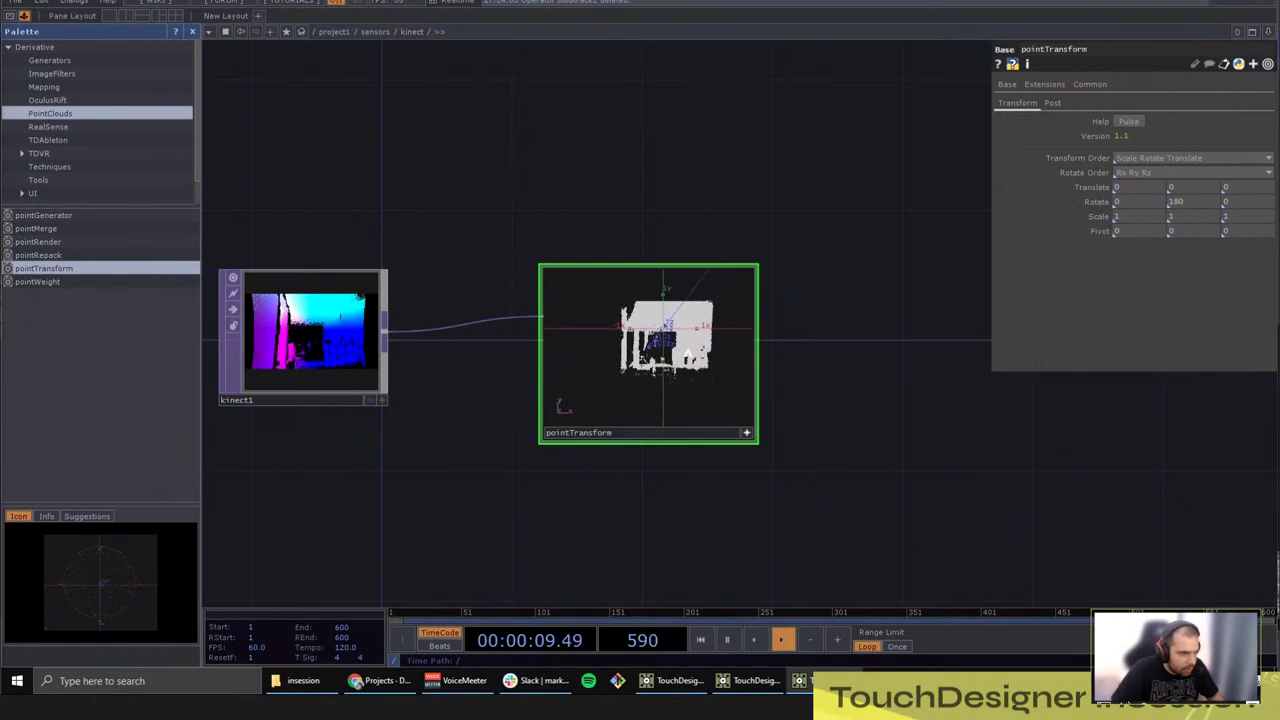
click(746, 432)
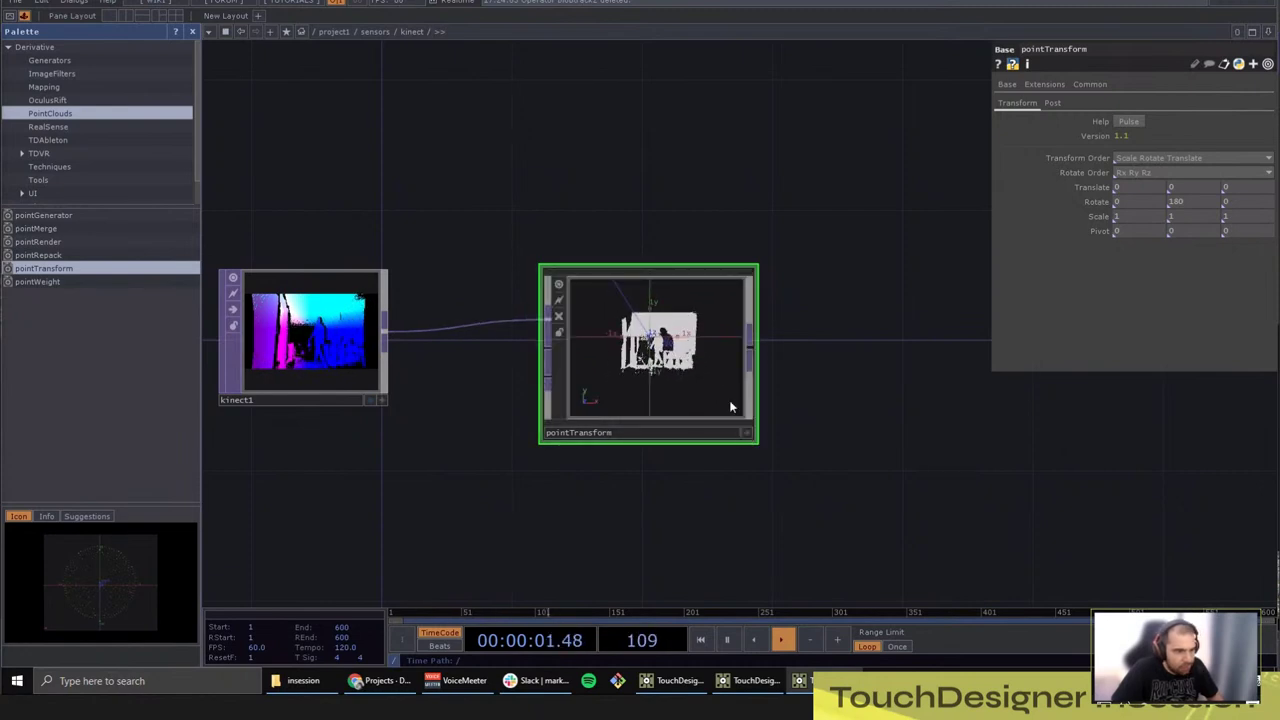
Step: Display kinect1's output as points in its active viewer, look around the cloud, and turn off Adaptive Homing
drag(454, 503, 728, 523)
click(516, 390)
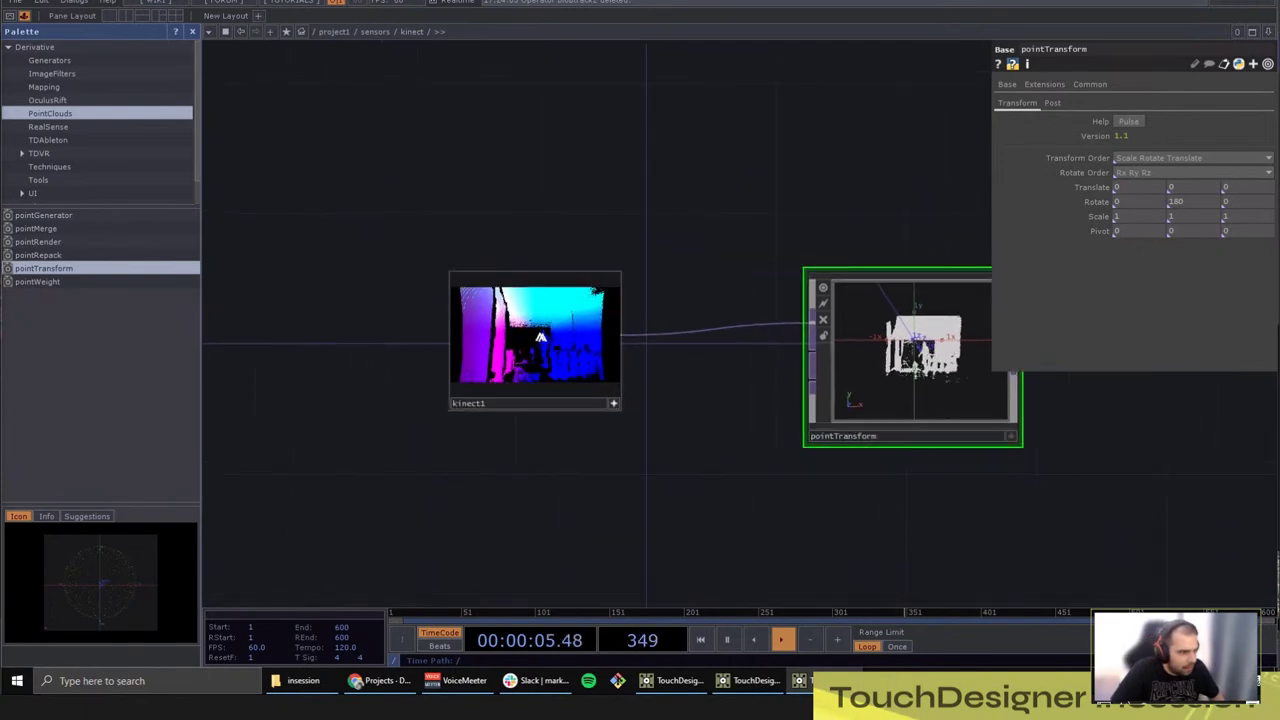
scroll(517, 466, up, 3)
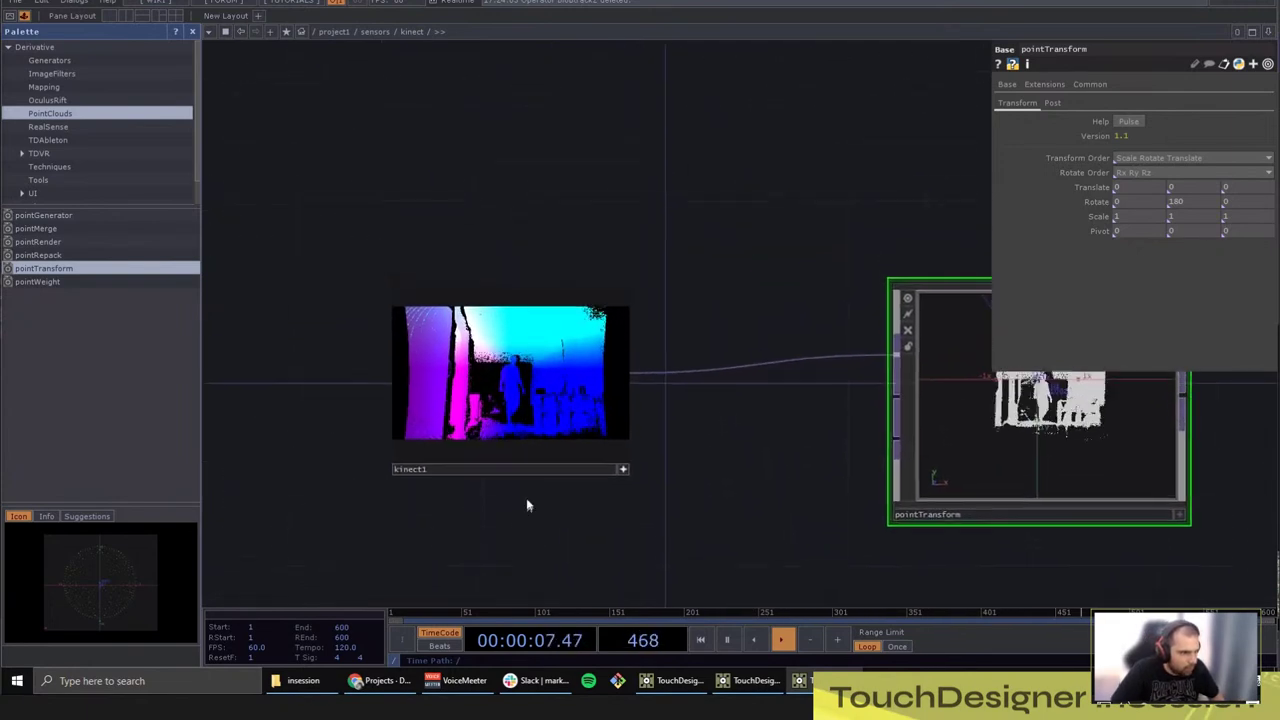
scroll(537, 510, up, 2)
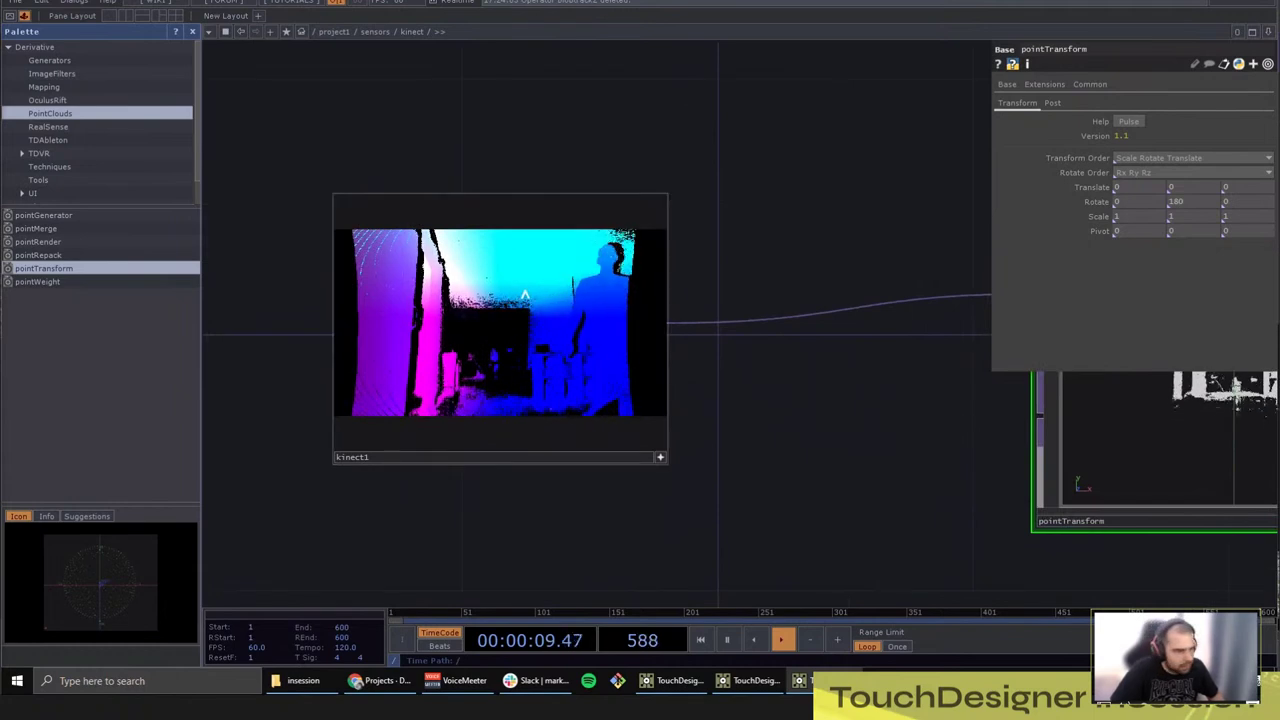
right_click(530, 242)
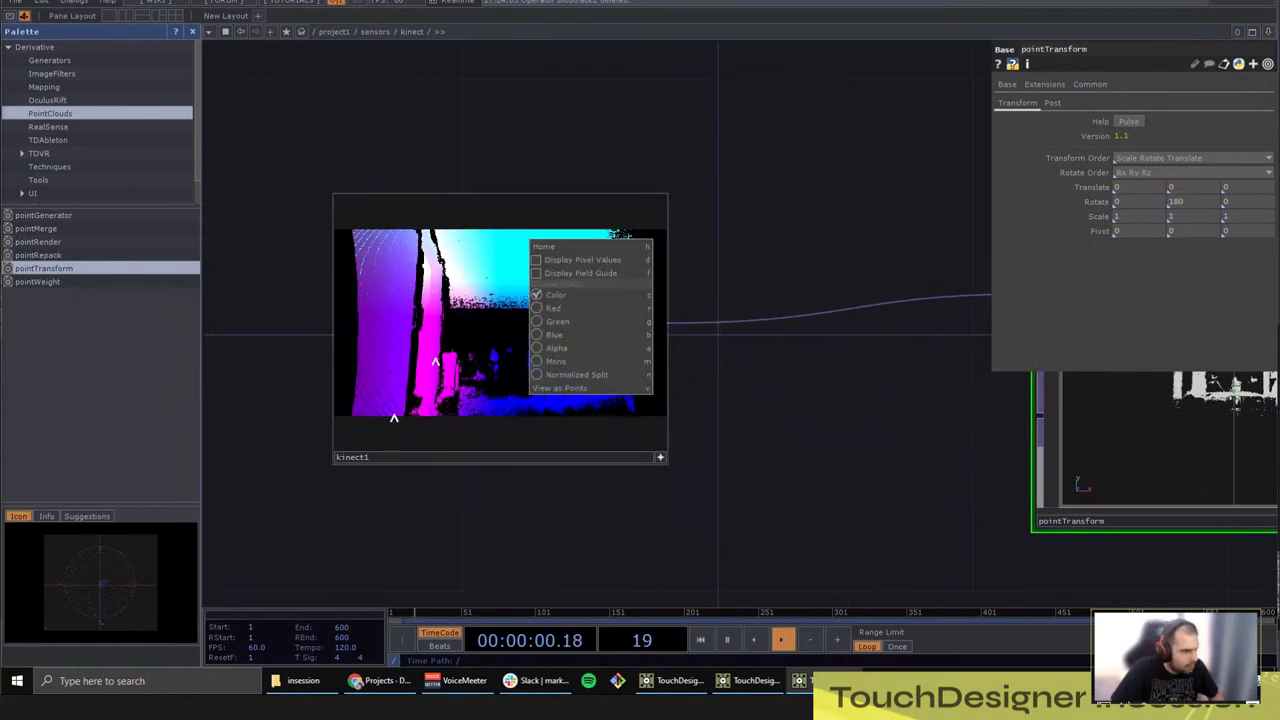
click(538, 392)
drag(503, 366, 593, 334)
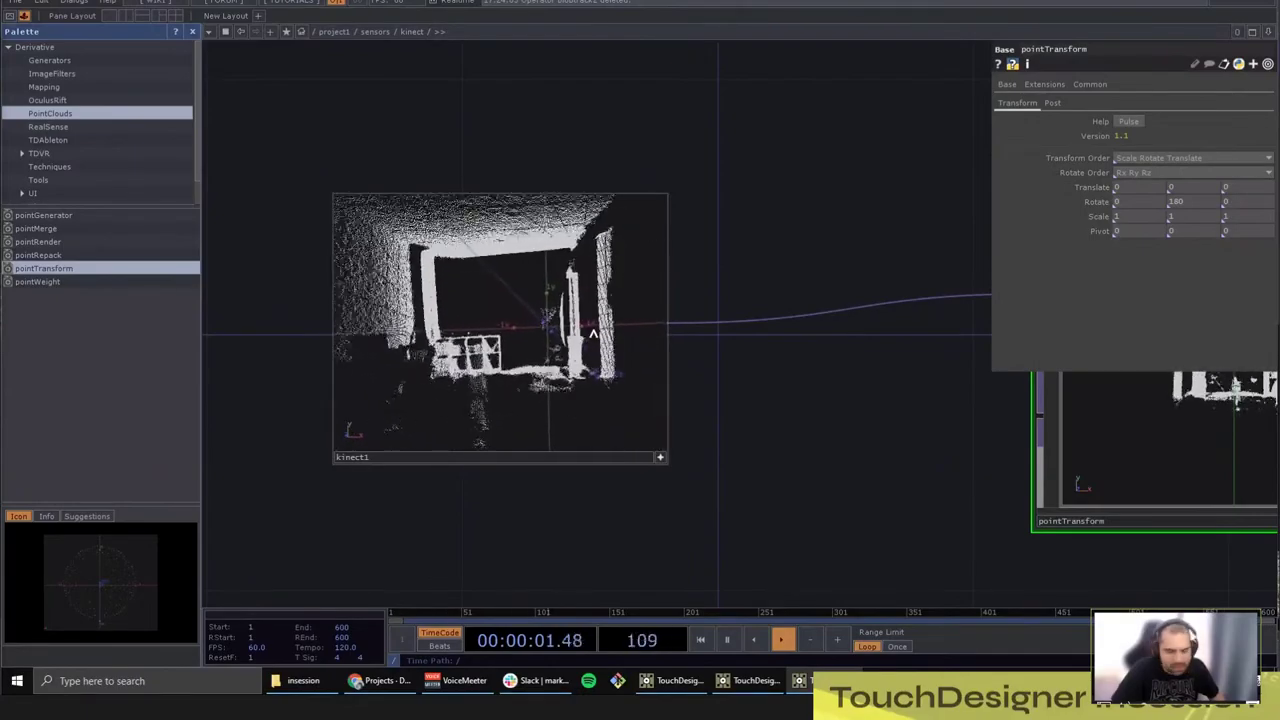
drag(507, 326, 515, 283)
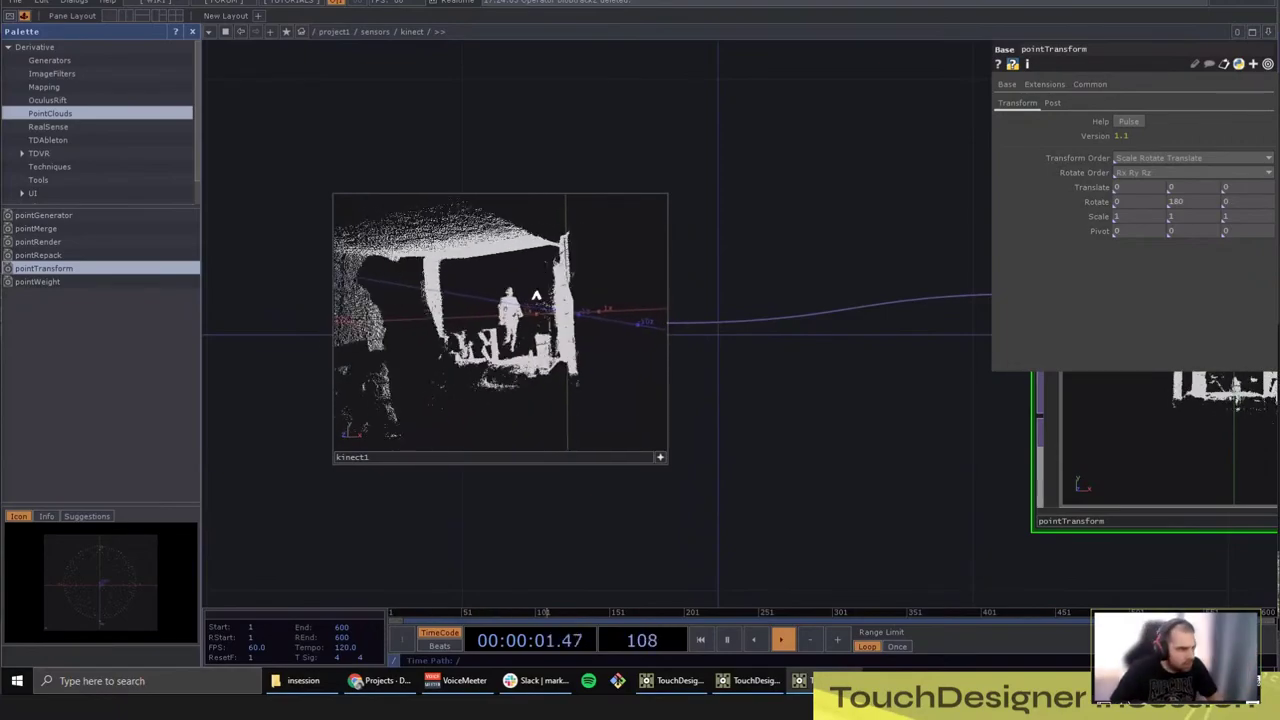
right_click(540, 213)
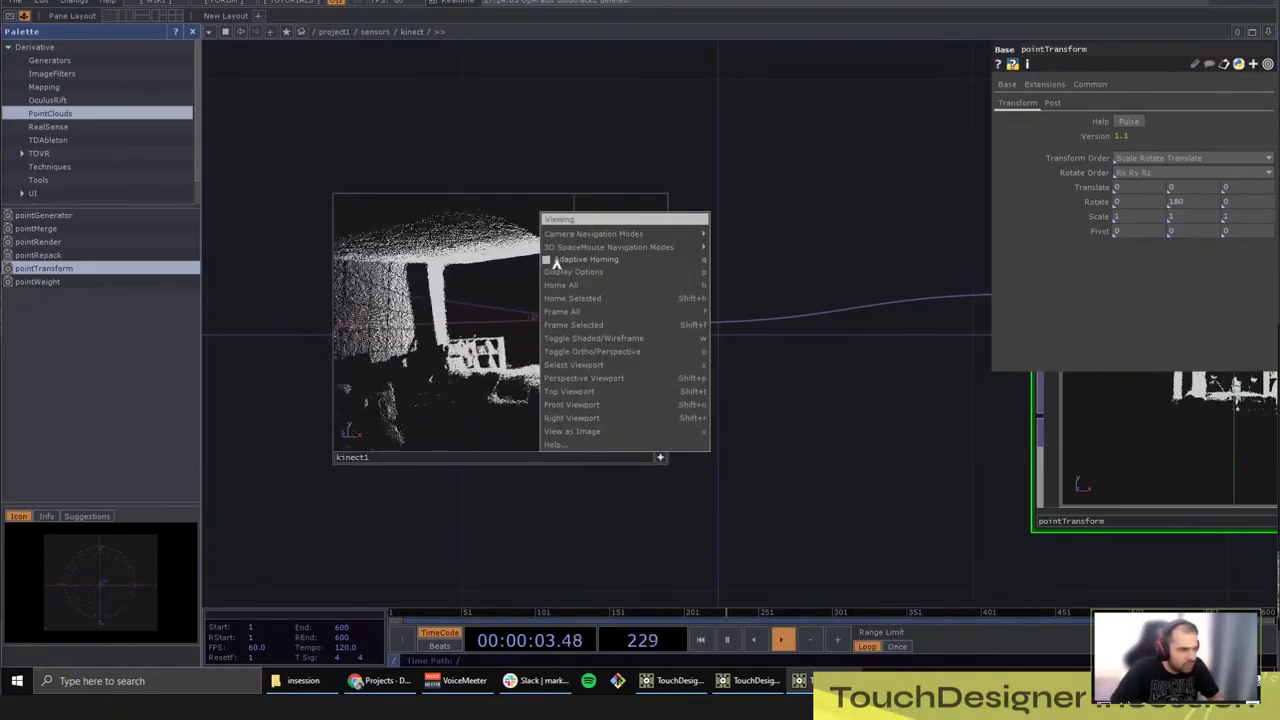
click(556, 260)
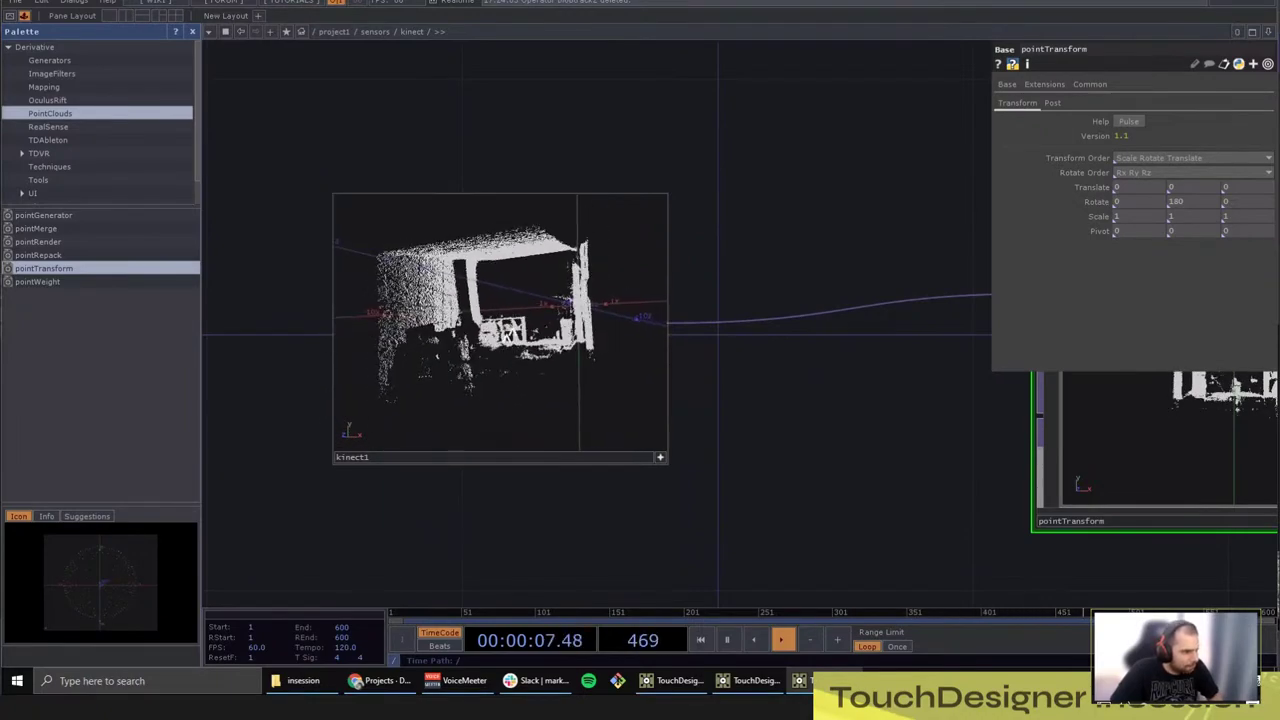
Step: Display kinect1's output as an image in its viewer and split it into normalized channels
right_click(528, 245)
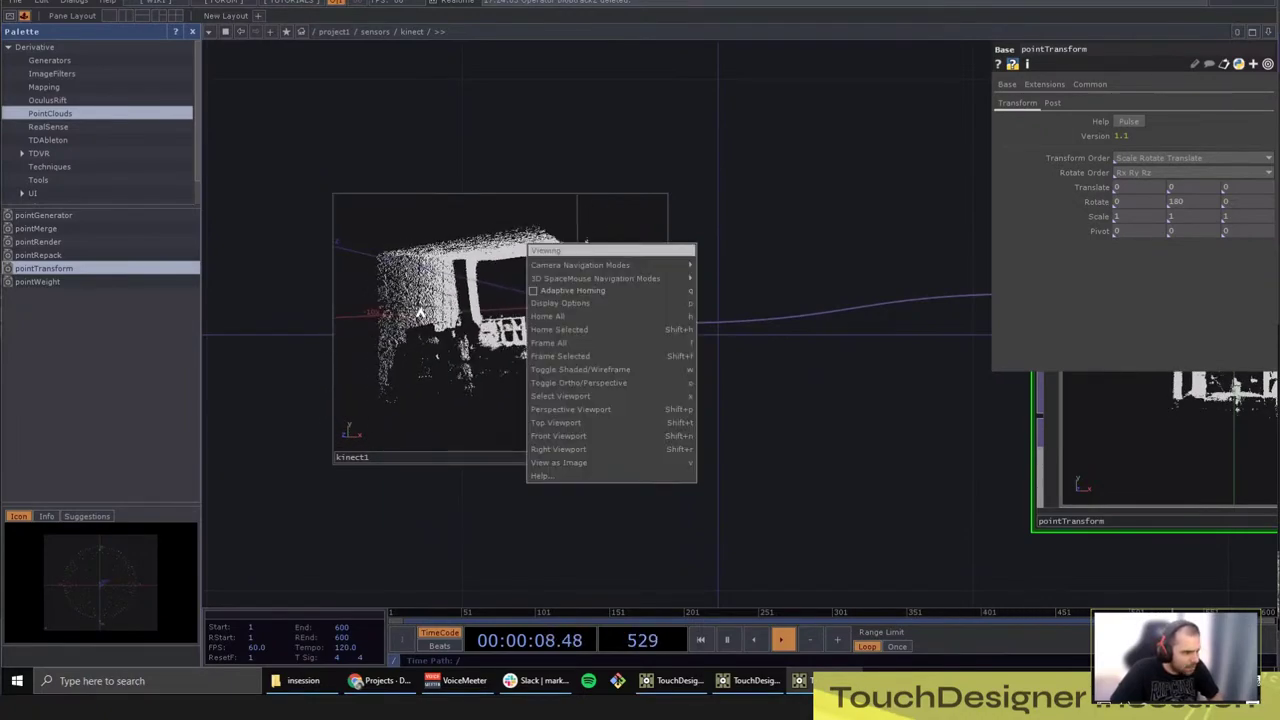
click(577, 463)
right_click(490, 247)
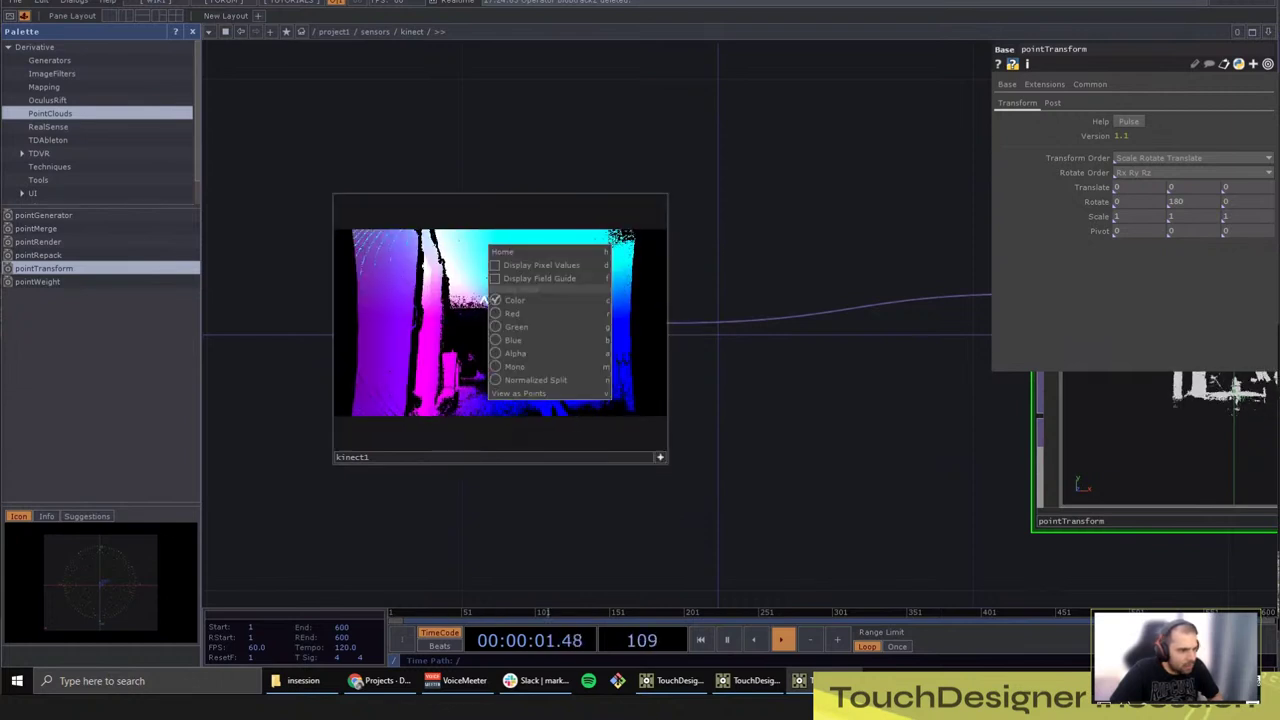
click(530, 380)
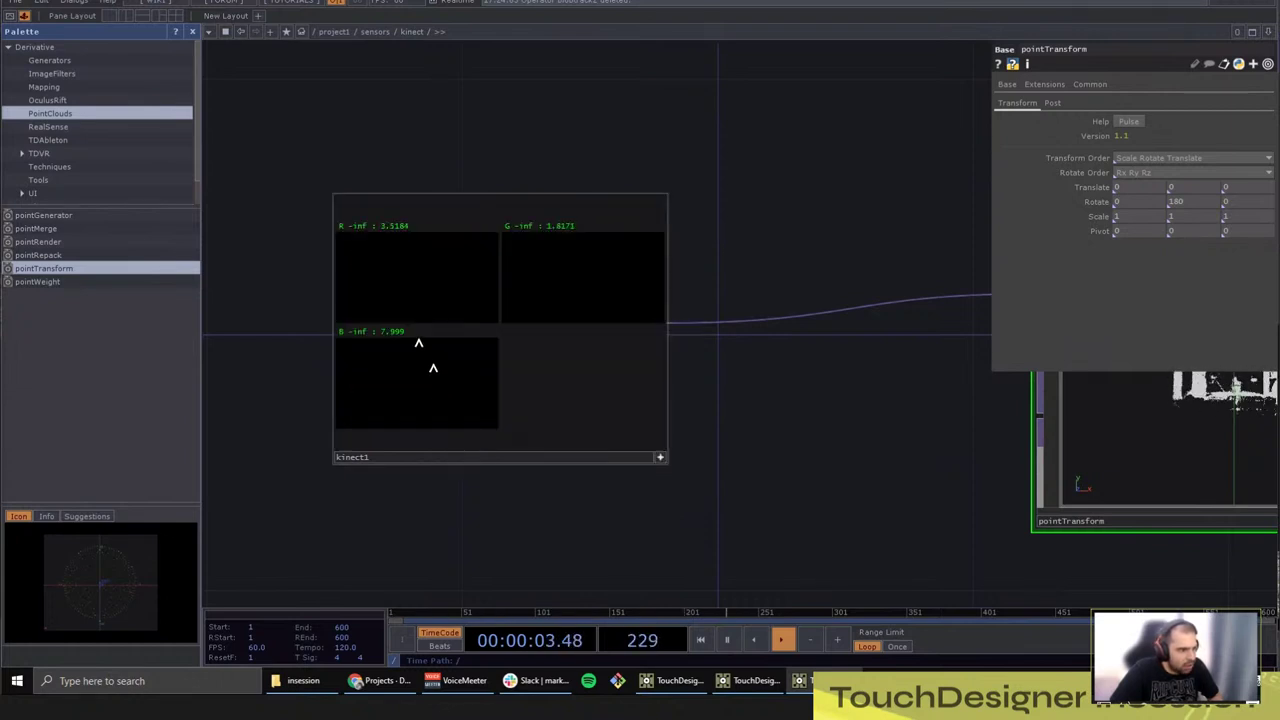
right_click(516, 217)
click(553, 353)
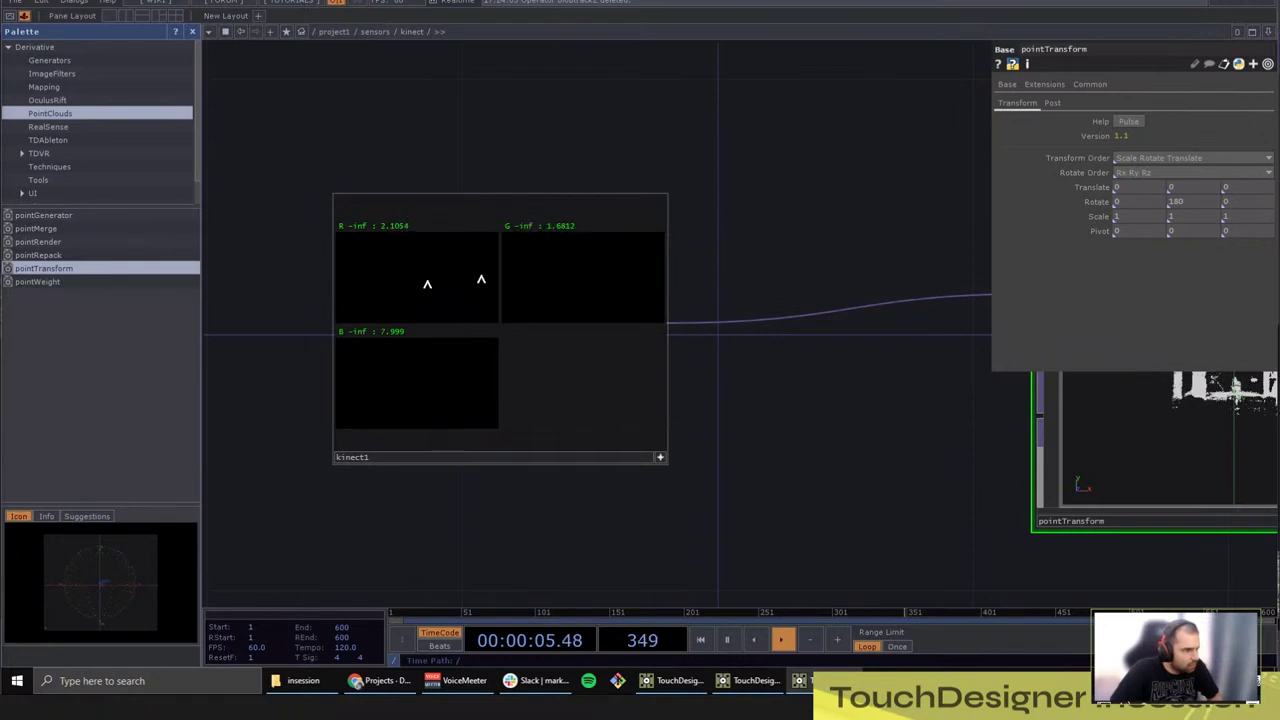
Step: Return kinect1's viewer to the Color display and make the viewer inactive
right_click(414, 270)
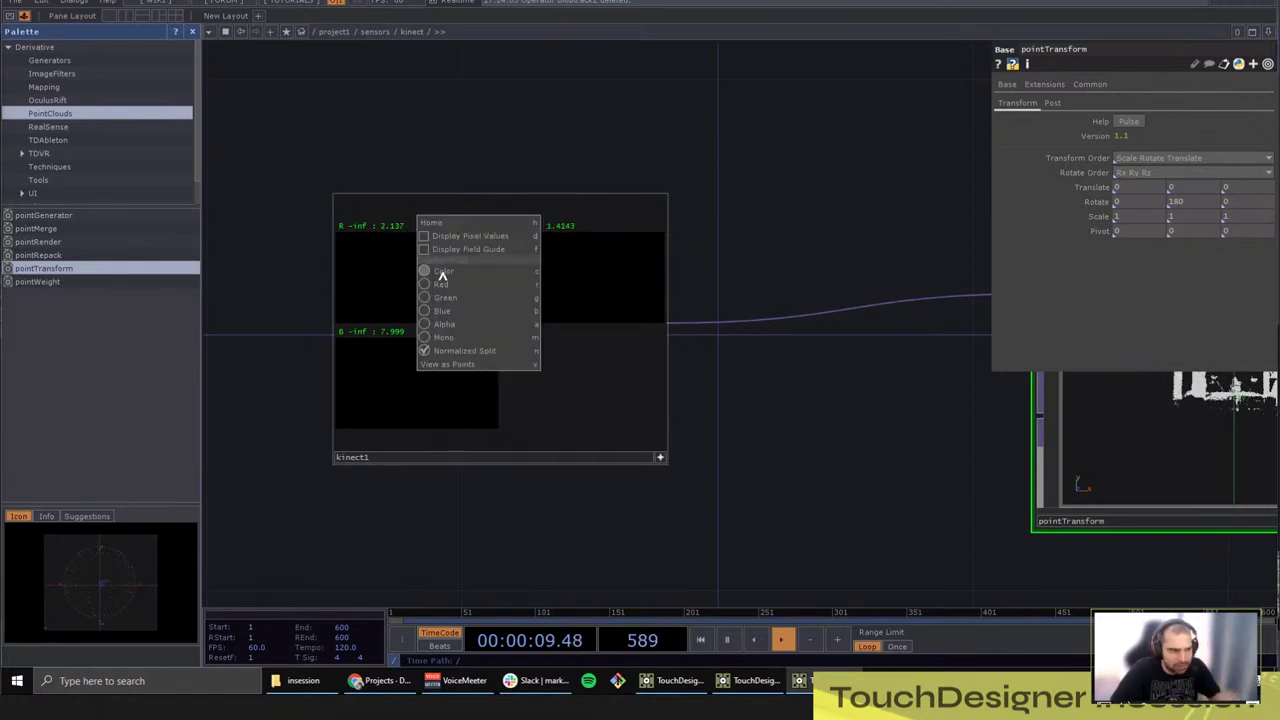
click(442, 273)
drag(915, 545, 586, 469)
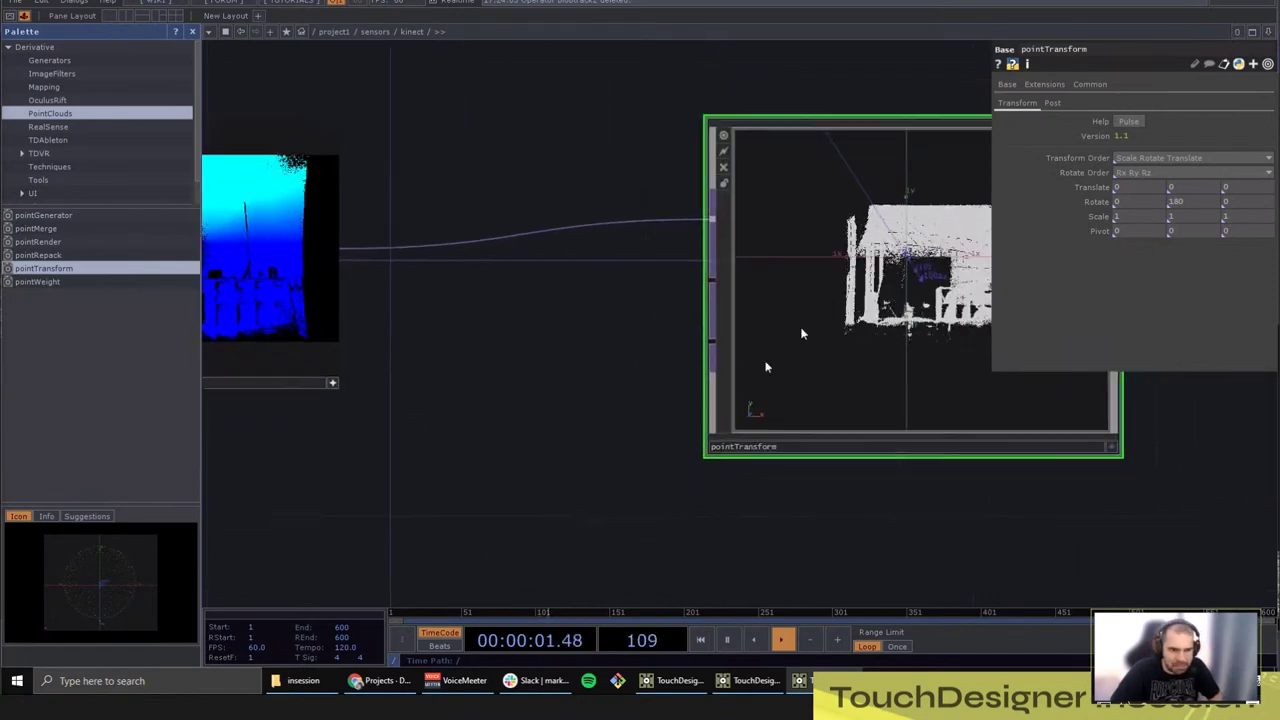
drag(812, 340, 688, 278)
click(331, 383)
Step: Reset pointTransform's Y rotation to 0
drag(504, 461, 421, 476)
drag(883, 481, 662, 467)
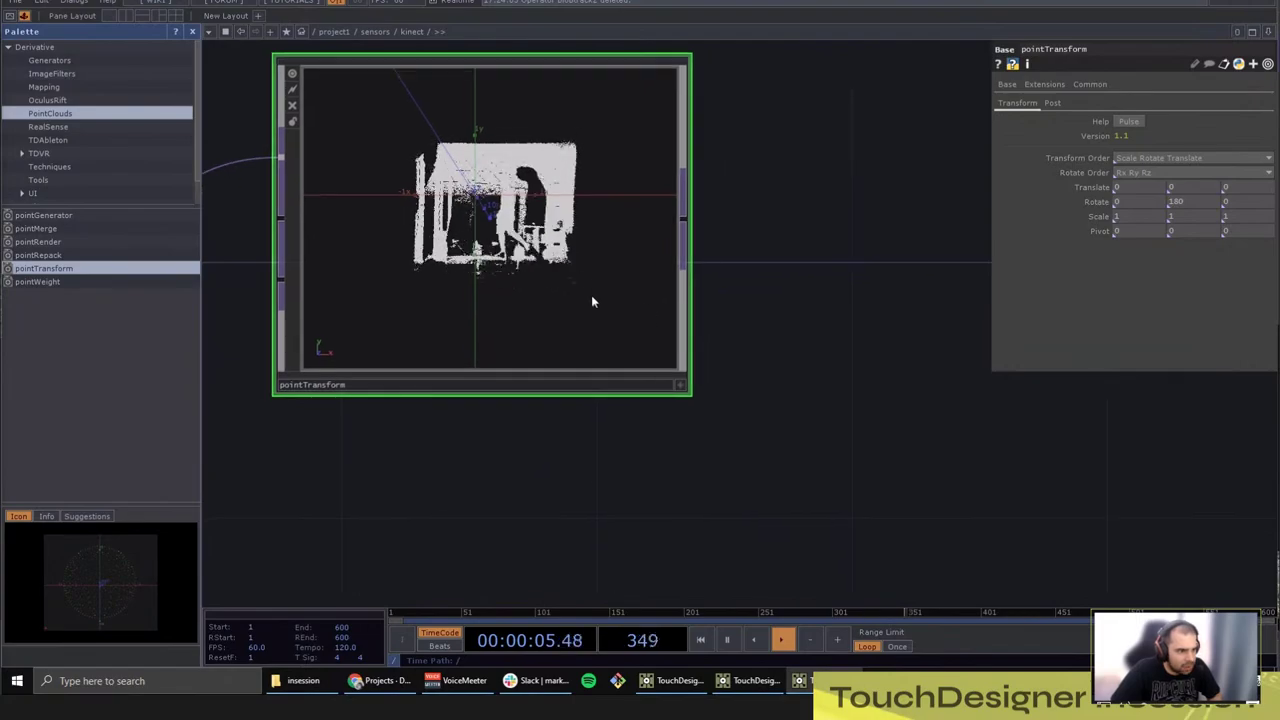
right_click(591, 295)
click(644, 325)
drag(799, 358, 639, 371)
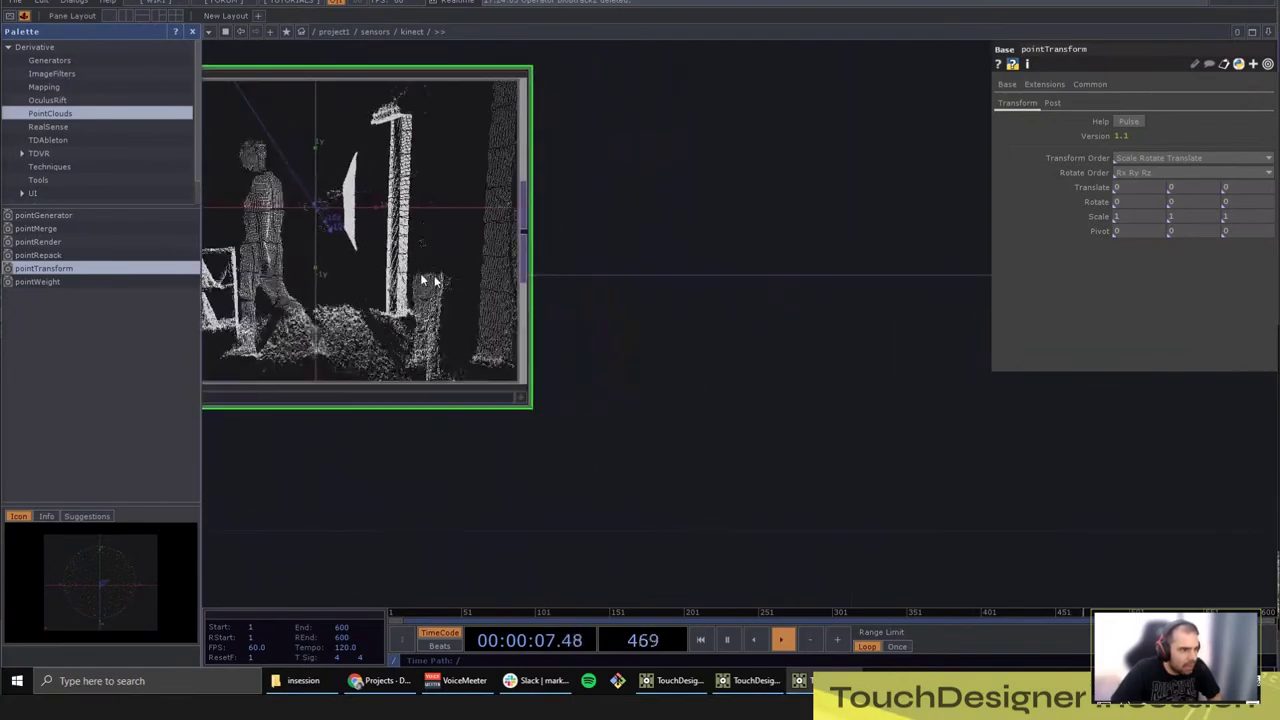
Step: Look over the point cloud in pointTransform's active viewer and make the viewer inactive
drag(615, 473, 821, 493)
click(726, 419)
scroll(504, 252, down, 4)
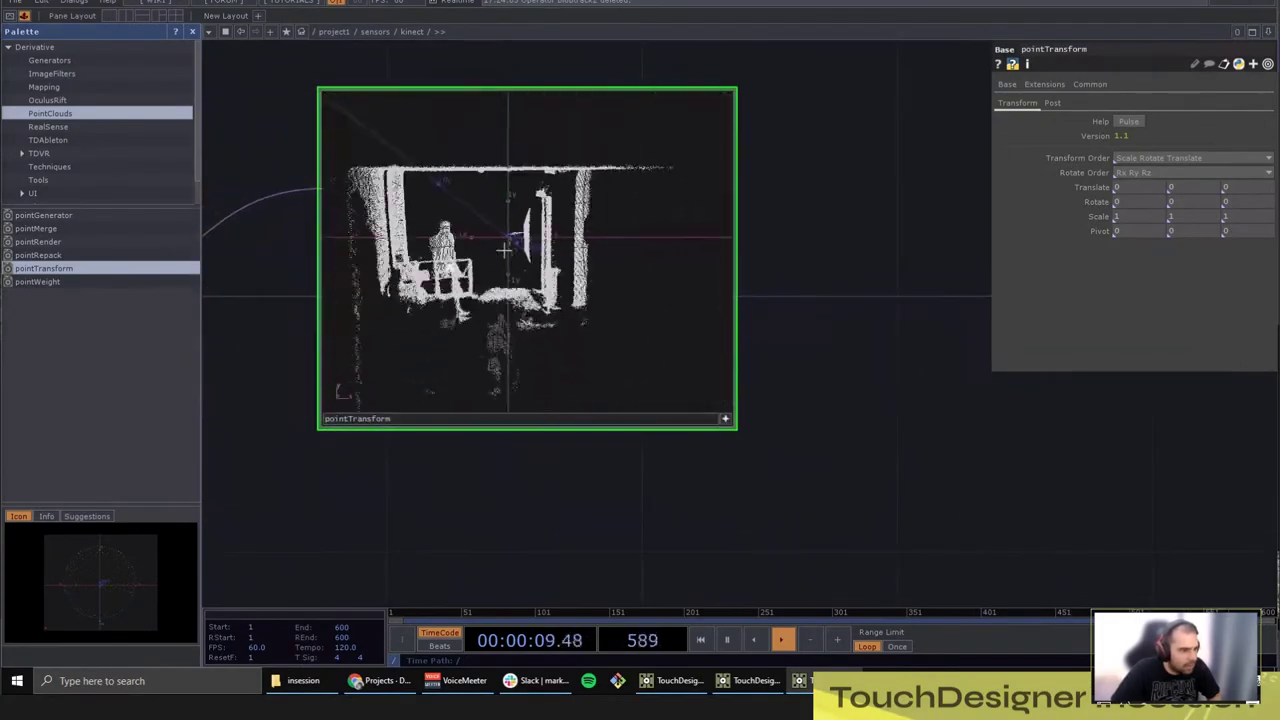
scroll(506, 249, up, 1)
click(726, 419)
drag(975, 470, 771, 466)
scroll(748, 459, down, 3)
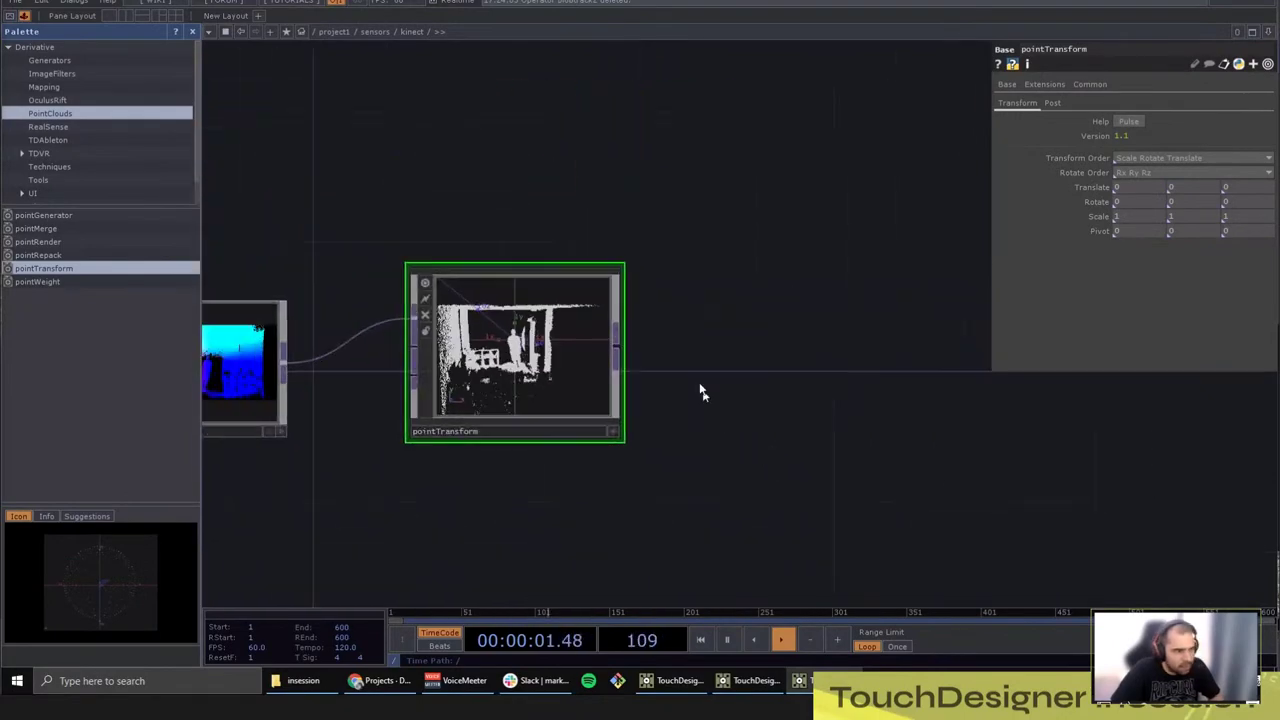
key(Tab)
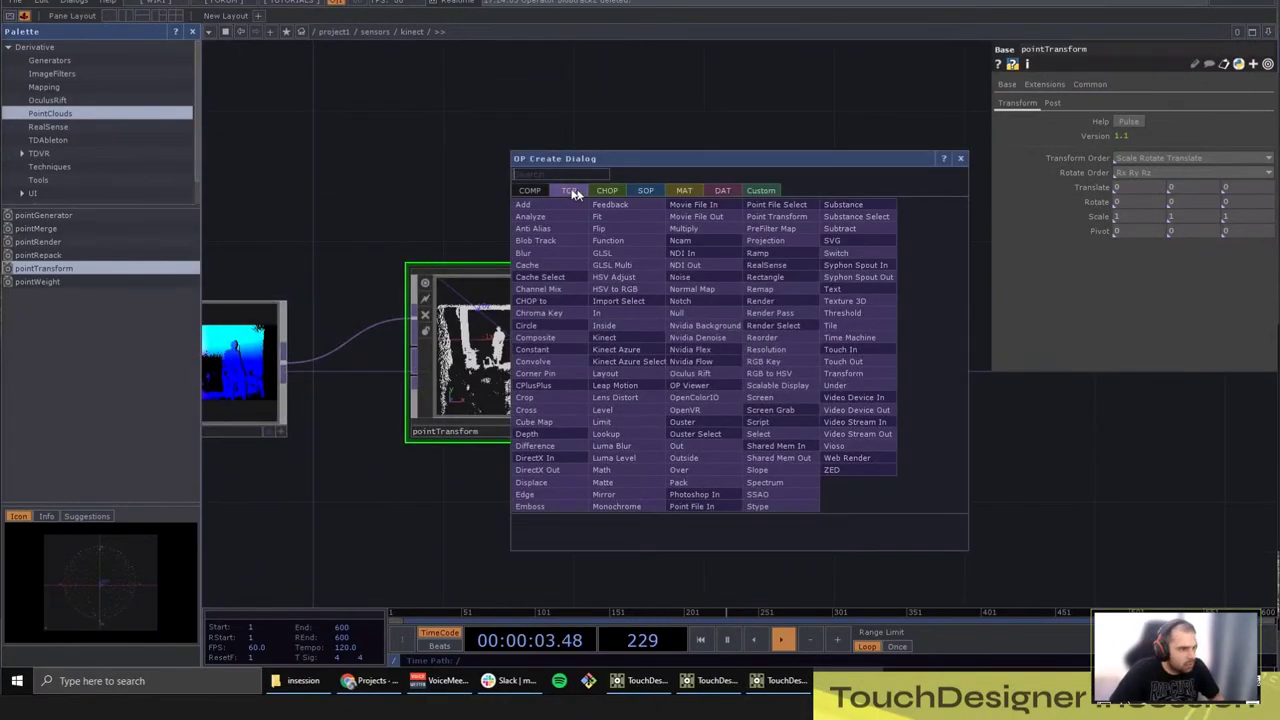
click(689, 216)
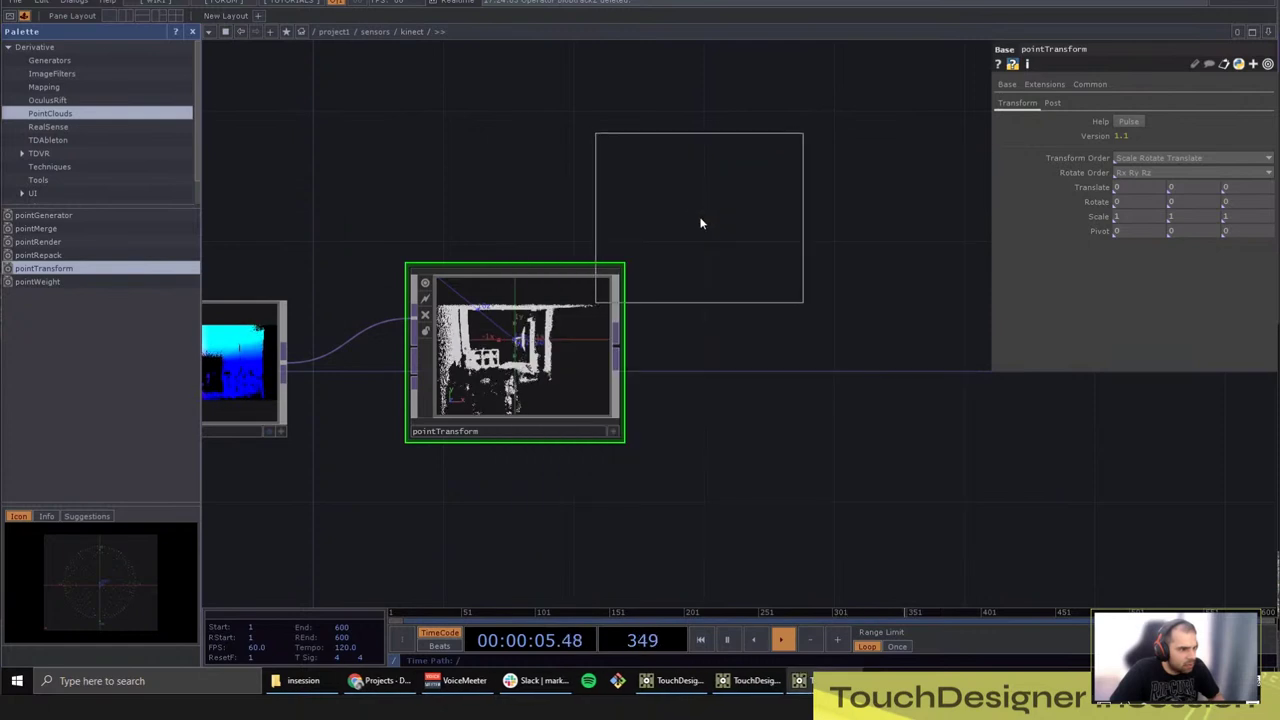
key(Escape)
Step: Add a Container COMP beside pointTransform in the kinect network and enter it
key(Tab)
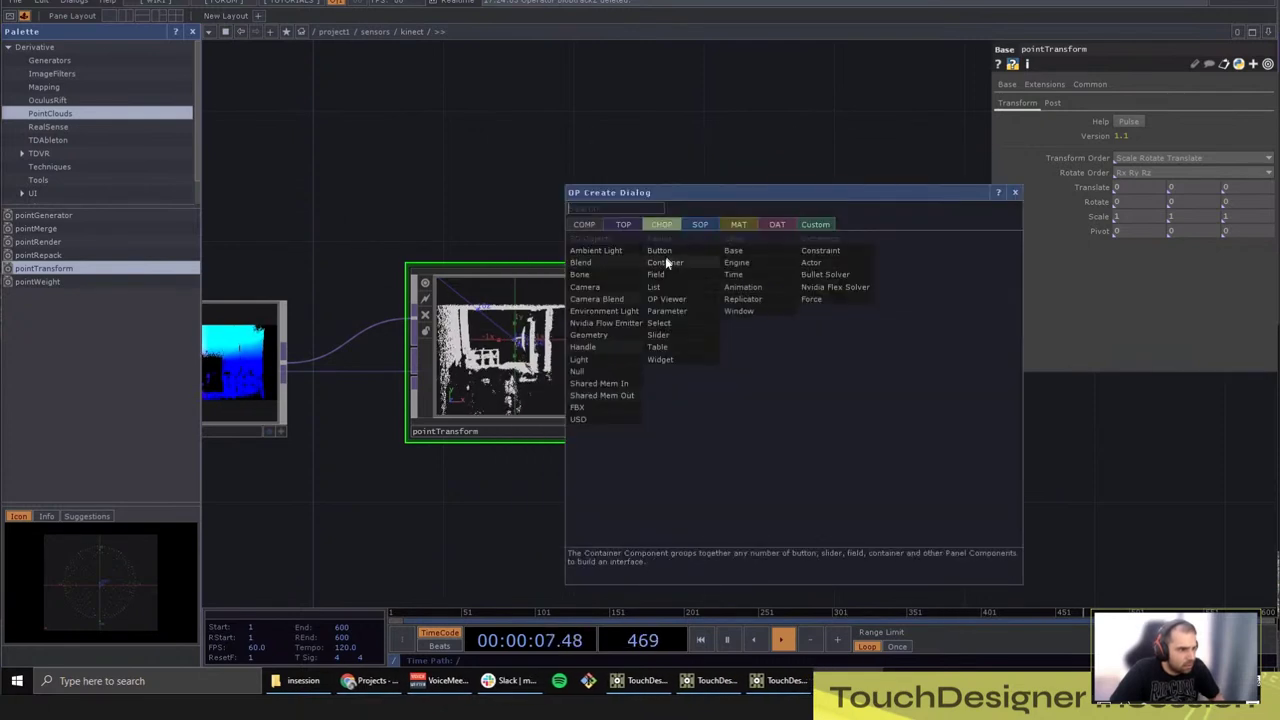
click(667, 252)
click(837, 390)
double_click(814, 371)
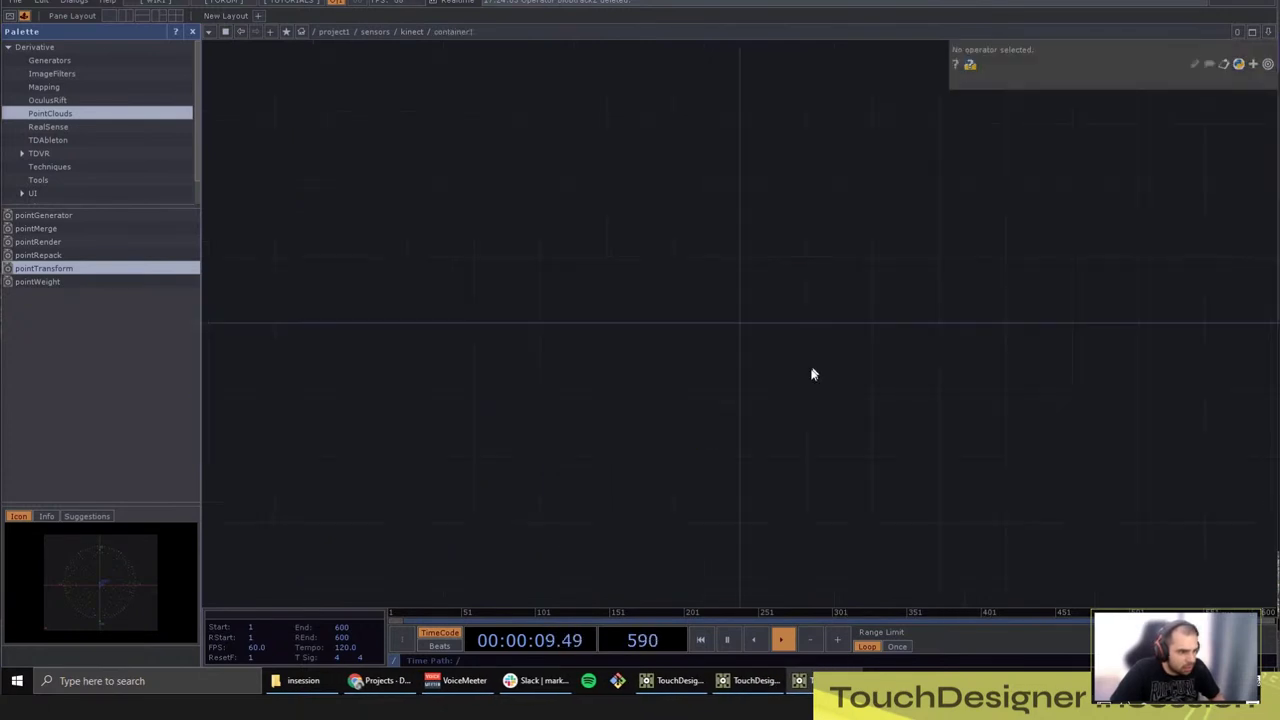
Step: Place an In TOP inside the new container
key(Tab)
text(in)
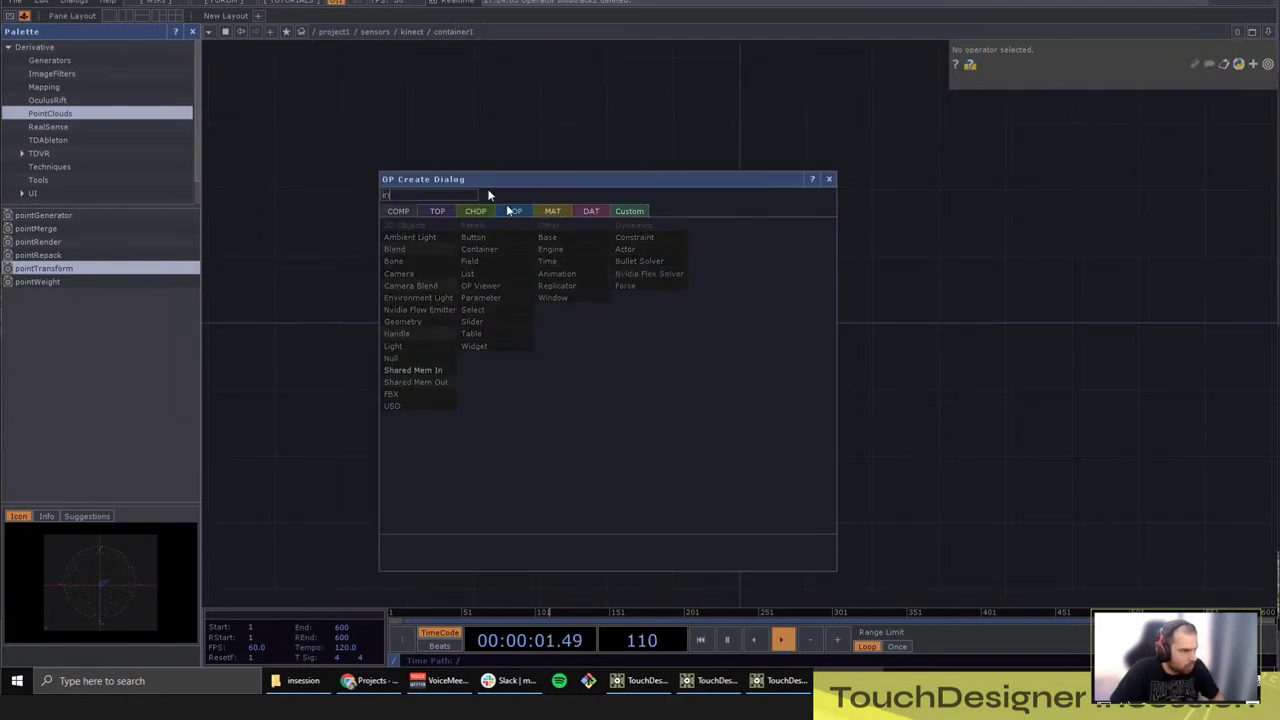
click(440, 211)
click(487, 335)
click(611, 320)
Step: Go back up to the kinect network and rename the container as filter
scroll(651, 463, down, 5)
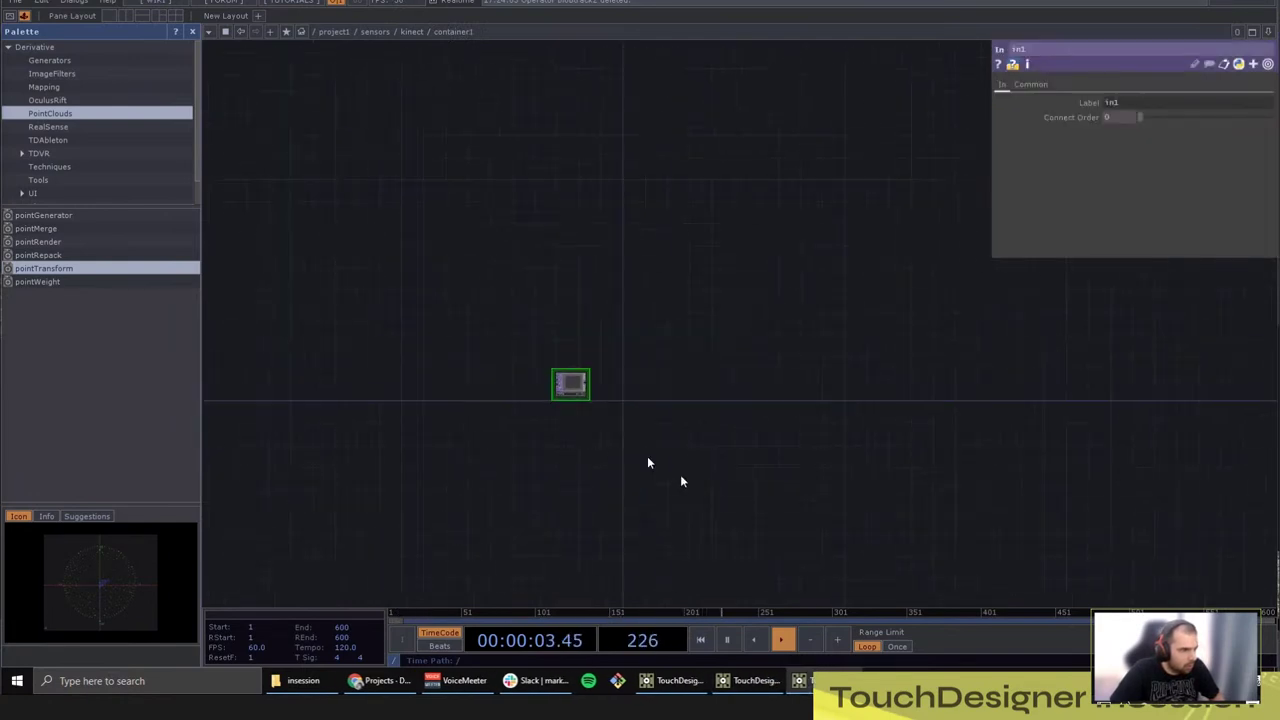
click(488, 434)
text(filter)
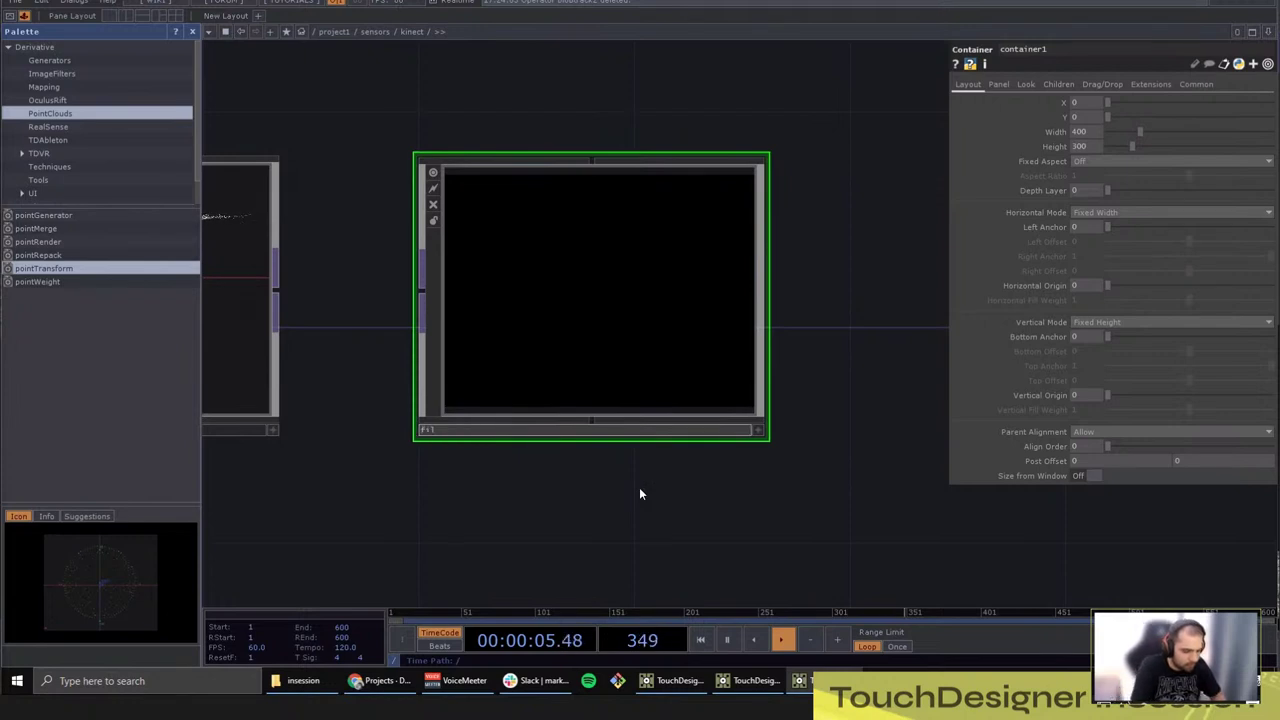
key(Return)
Step: Connect pointTransform's output to the input of the filter container
drag(303, 361, 449, 346)
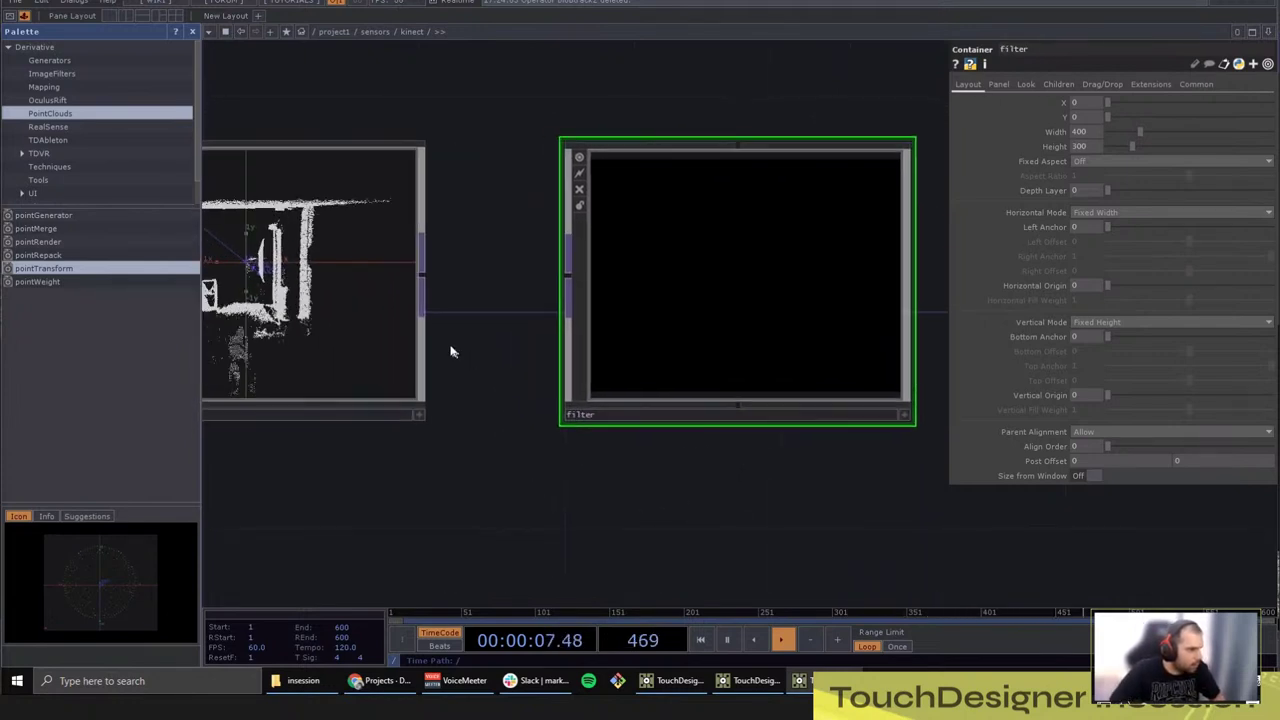
drag(422, 280, 568, 275)
drag(737, 517, 598, 524)
drag(304, 414, 469, 422)
scroll(469, 424, down, 3)
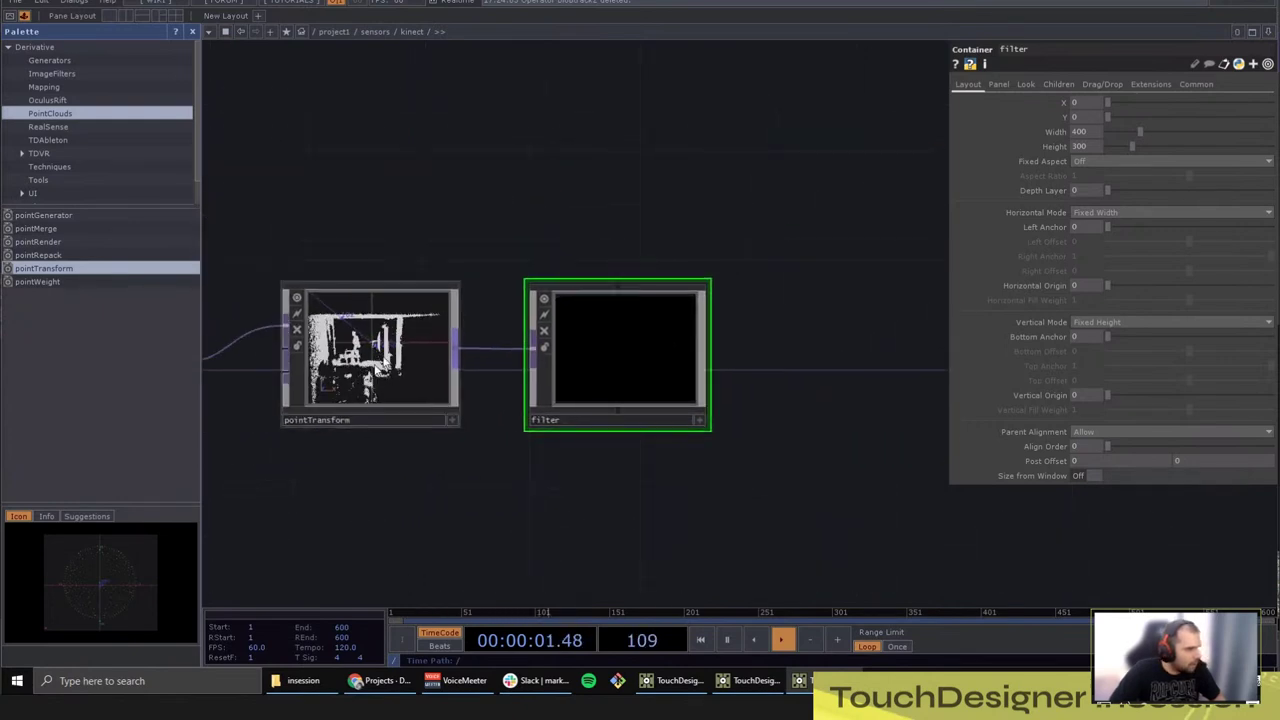
Step: Move filter between kinect1 and pointTransform and feed its input from kinect1's output instead
drag(340, 375, 506, 215)
drag(633, 330, 385, 411)
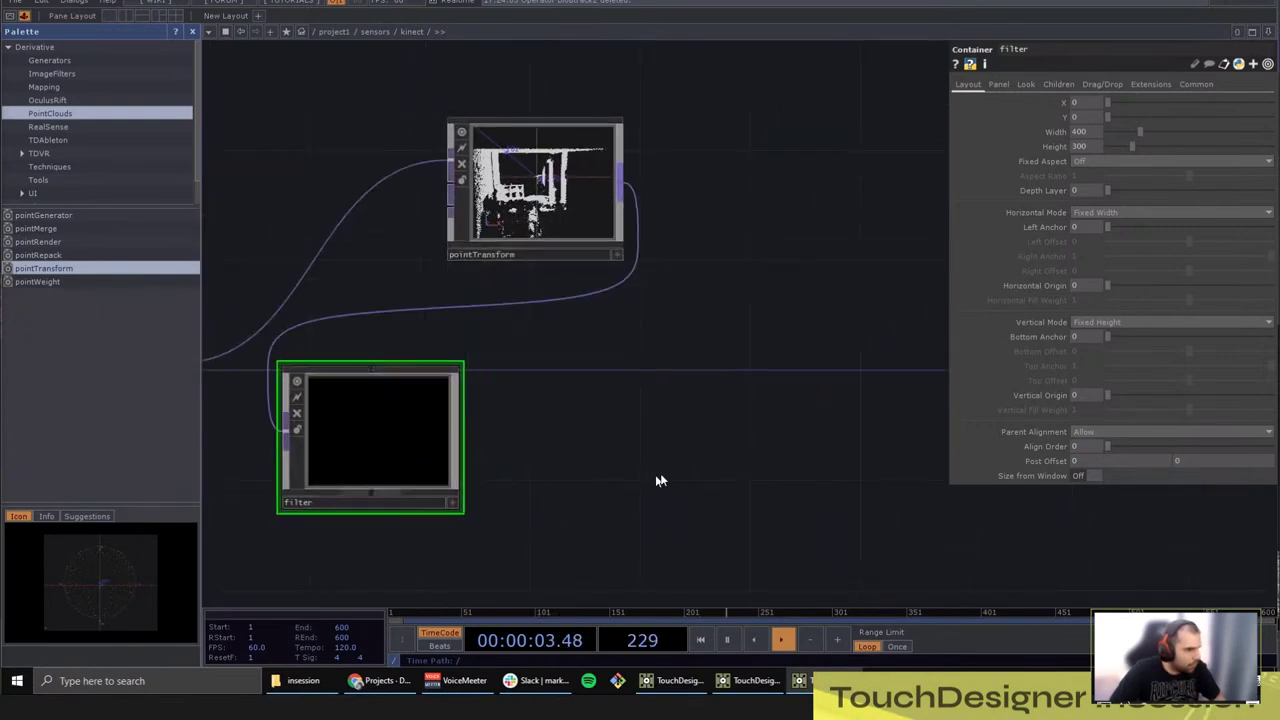
drag(660, 480, 856, 447)
drag(375, 333, 480, 306)
drag(541, 405, 541, 379)
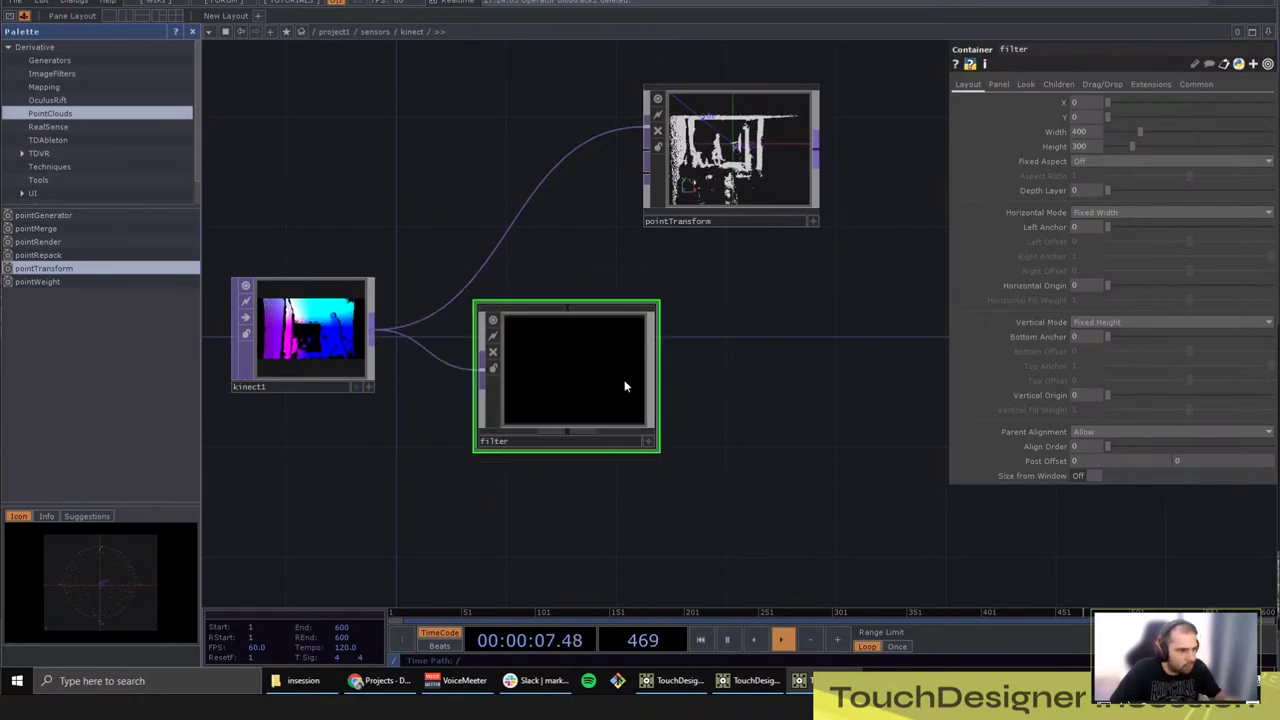
Step: Add an Out TOP after in1 inside the filter container
key(i)
key(Tab)
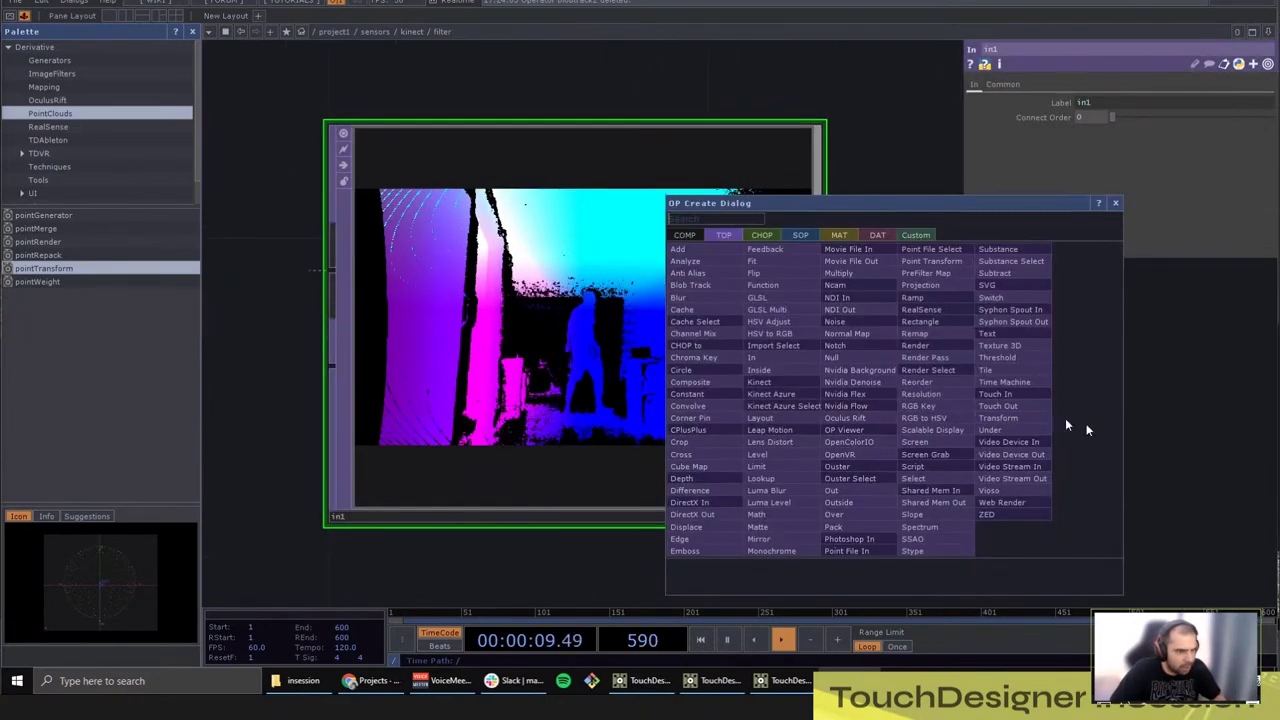
text(out)
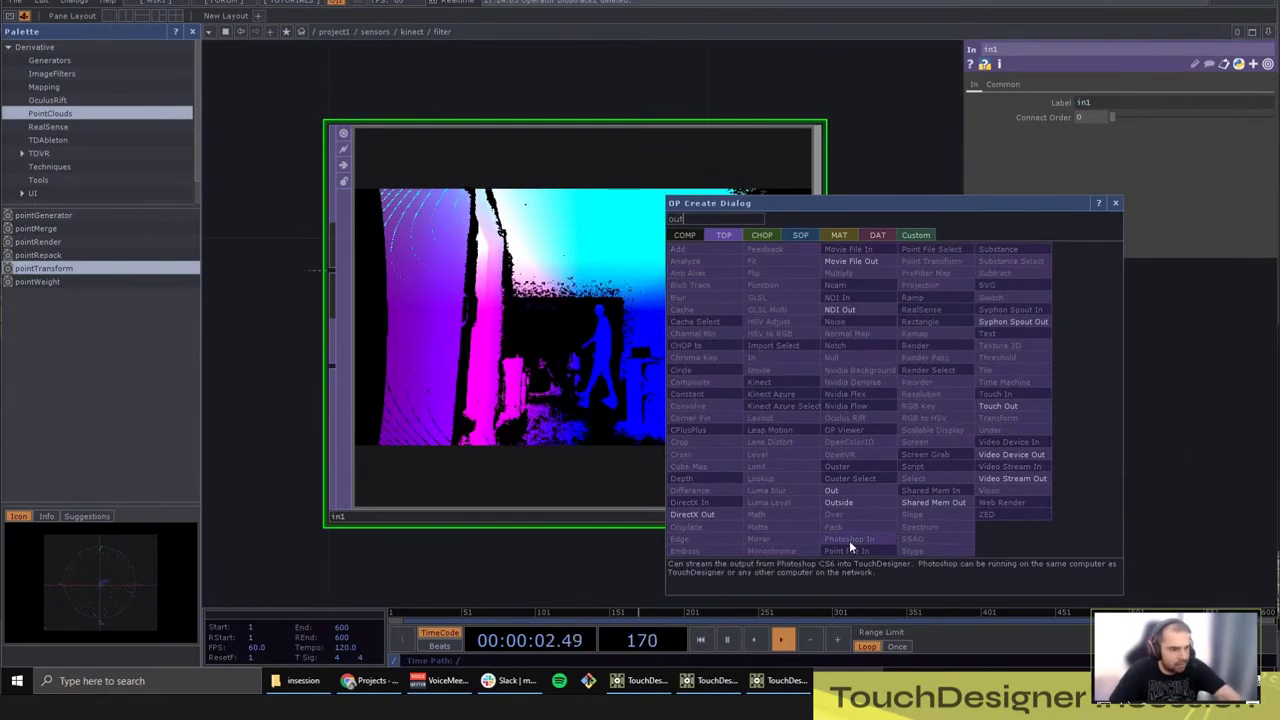
click(844, 491)
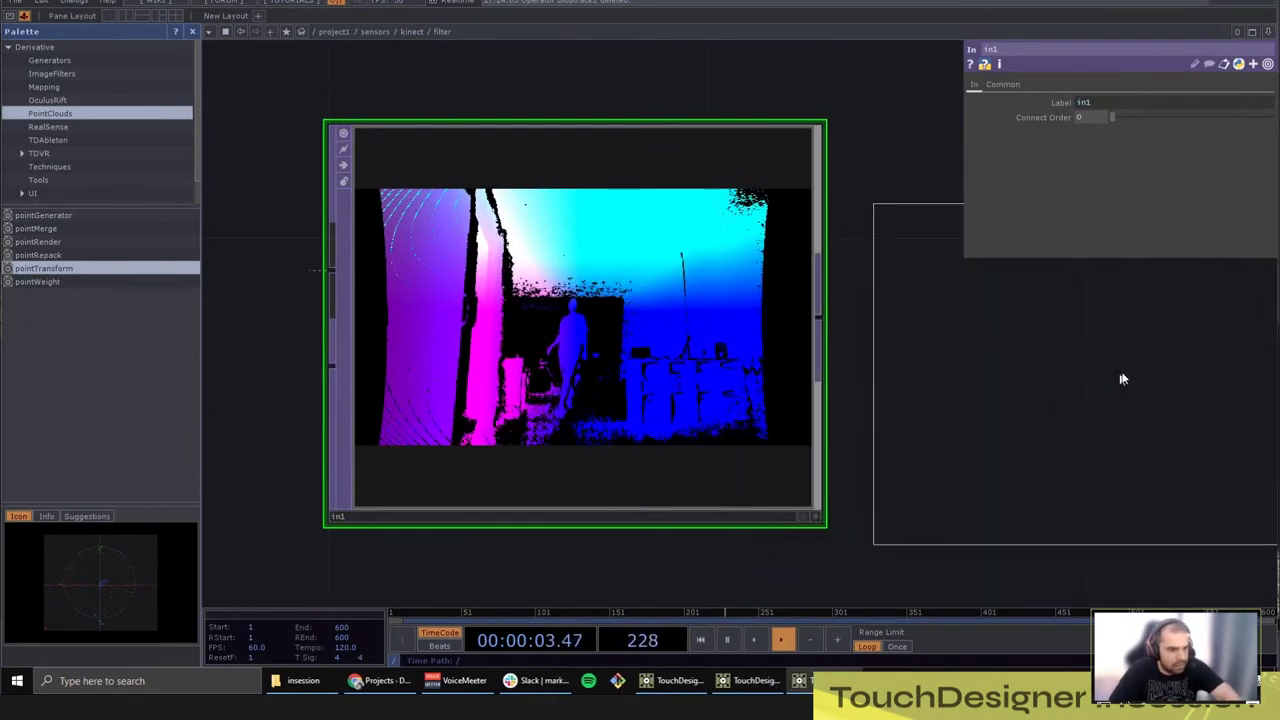
Step: Place an Out TOP beside in1 in the filter container and wire in1 into it
click(1125, 340)
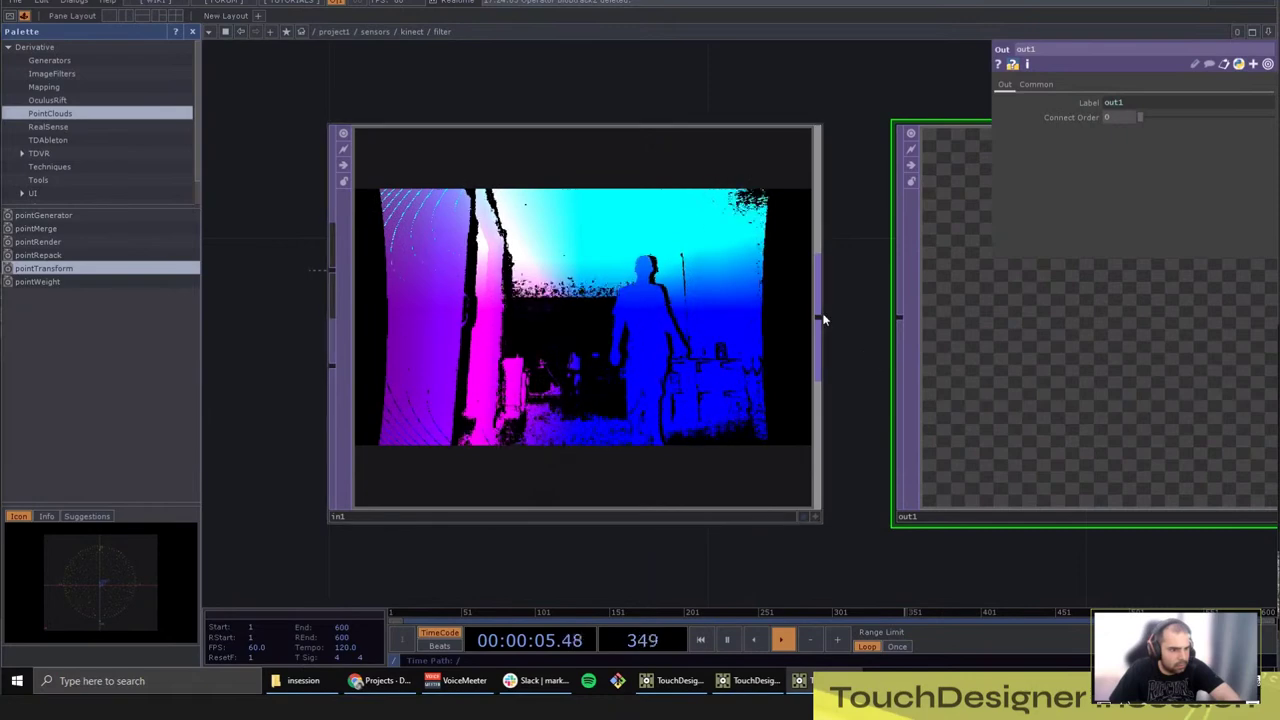
drag(822, 318, 898, 318)
Step: In the parent kinect network, wire the filter container's output into pointTransform and place pointTransform directly beside filter
scroll(845, 288, down, 5)
drag(763, 485, 332, 466)
scroll(332, 466, down, 3)
drag(589, 386, 567, 427)
drag(567, 202, 731, 284)
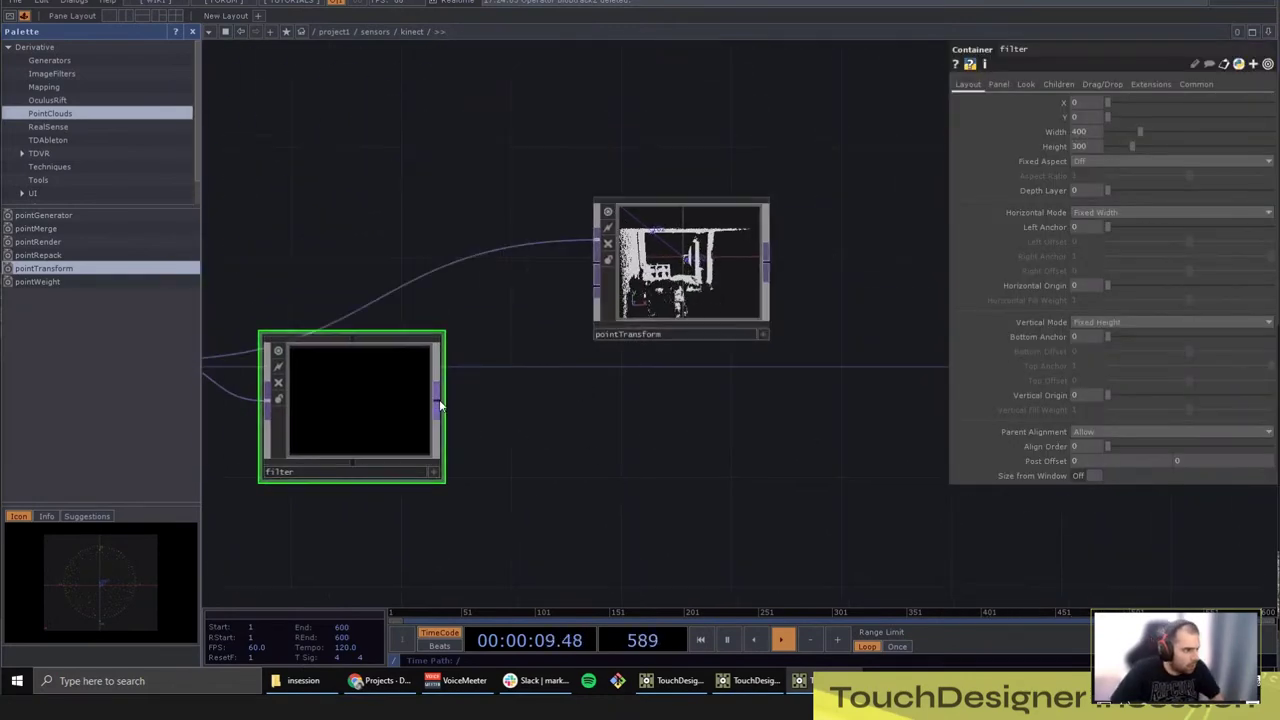
drag(438, 402, 597, 240)
drag(697, 248, 614, 383)
right_drag(600, 520, 340, 429)
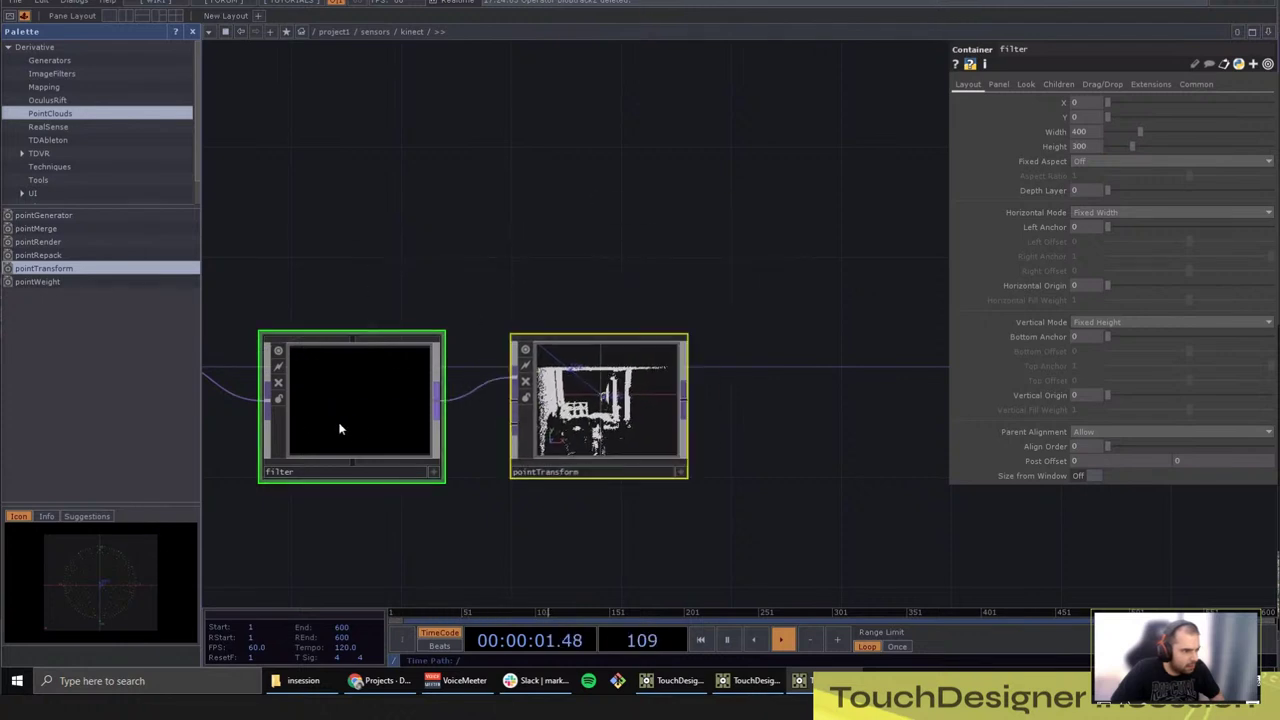
drag(497, 486, 633, 501)
drag(480, 424, 452, 371)
click(591, 422)
drag(736, 512, 636, 514)
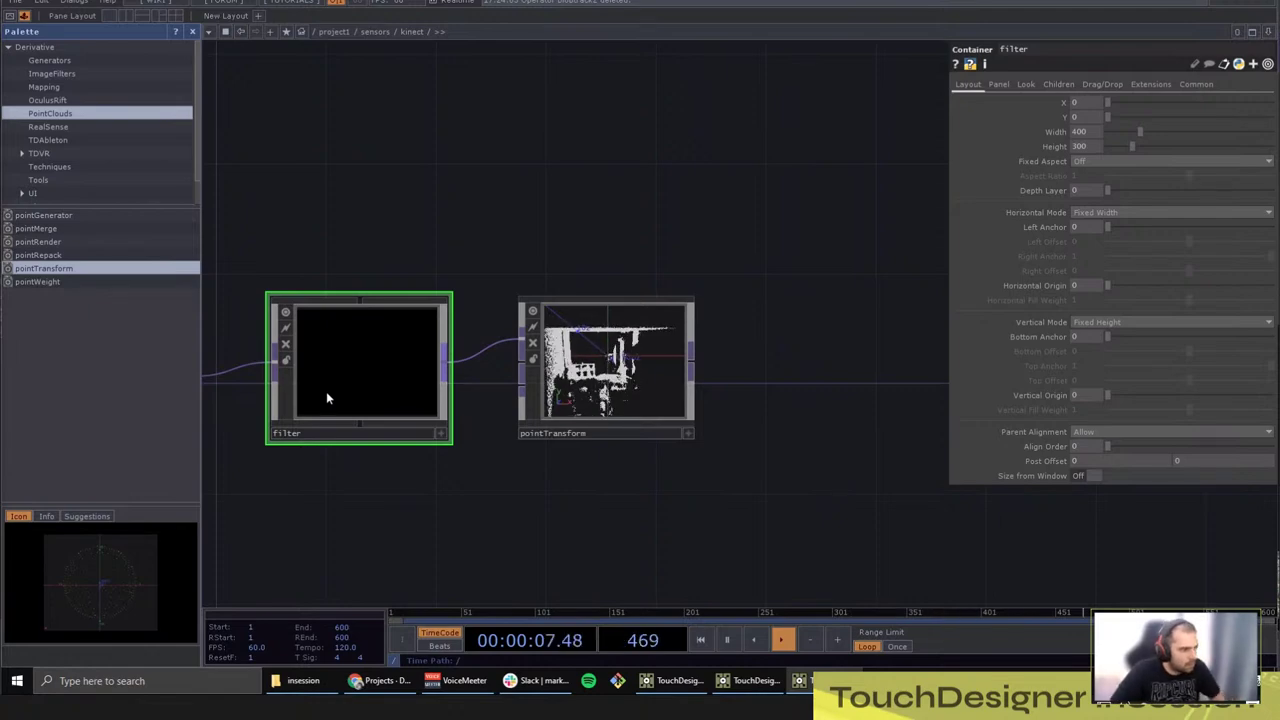
Step: Inspect the kinect1 point cloud image and move the kinect1 node farther away from the filter container
drag(488, 479, 937, 452)
scroll(504, 374, up, 5)
scroll(590, 378, up, 1)
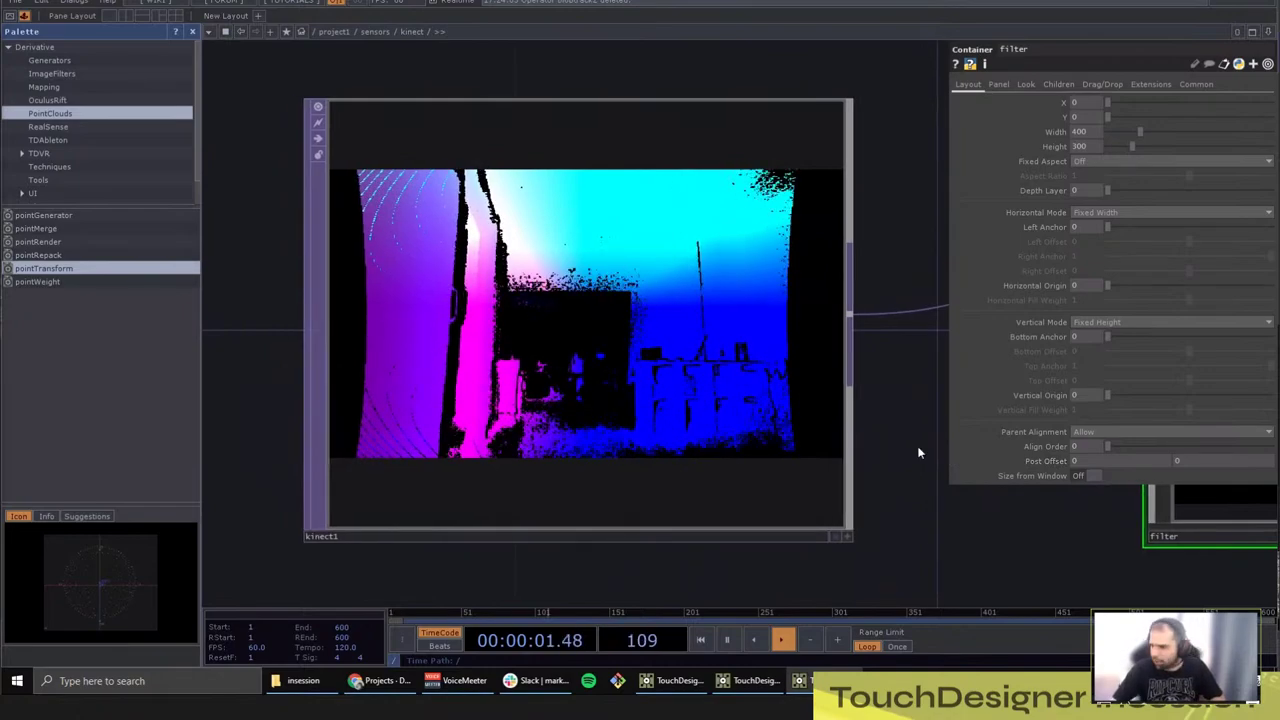
click(567, 387)
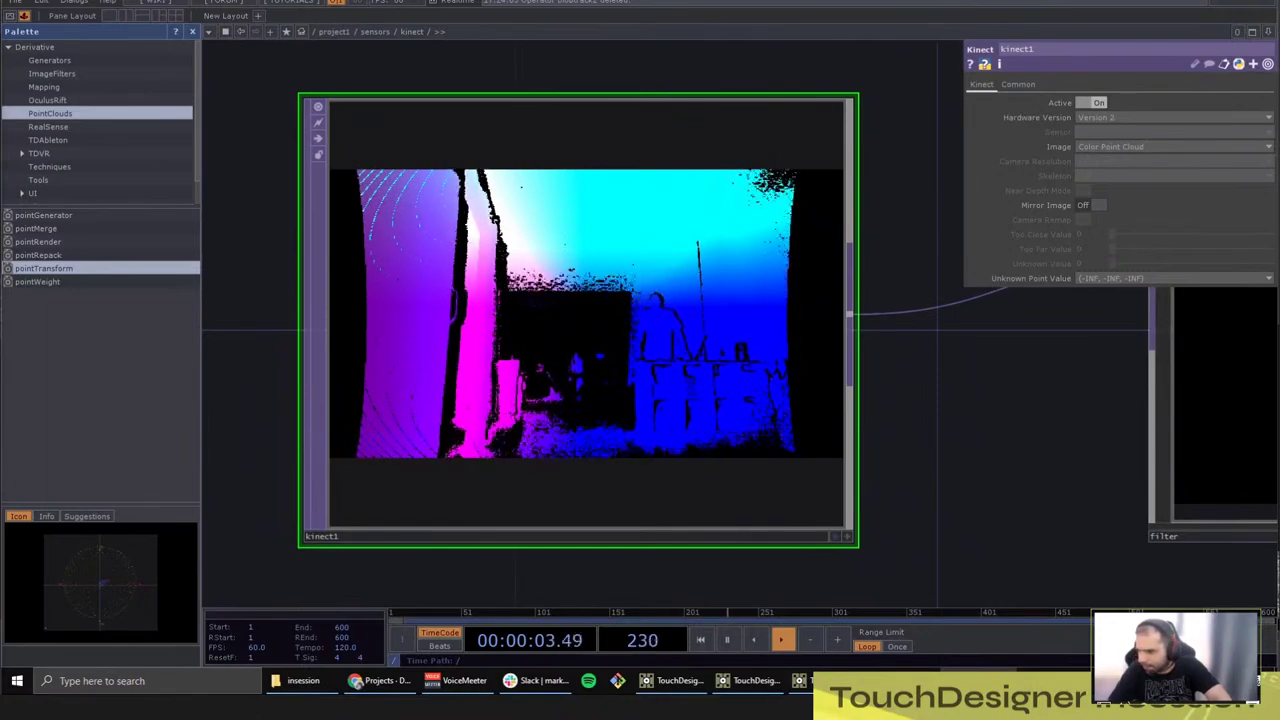
drag(878, 479, 760, 481)
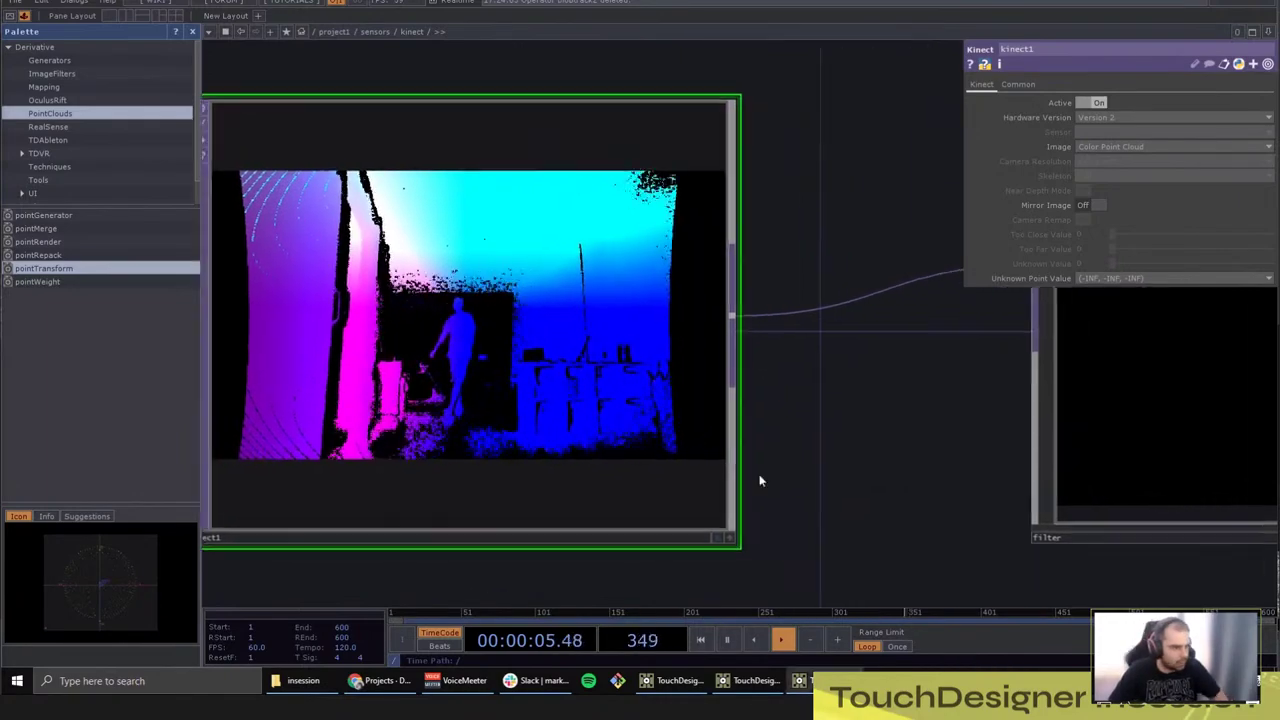
scroll(760, 481, down, 5)
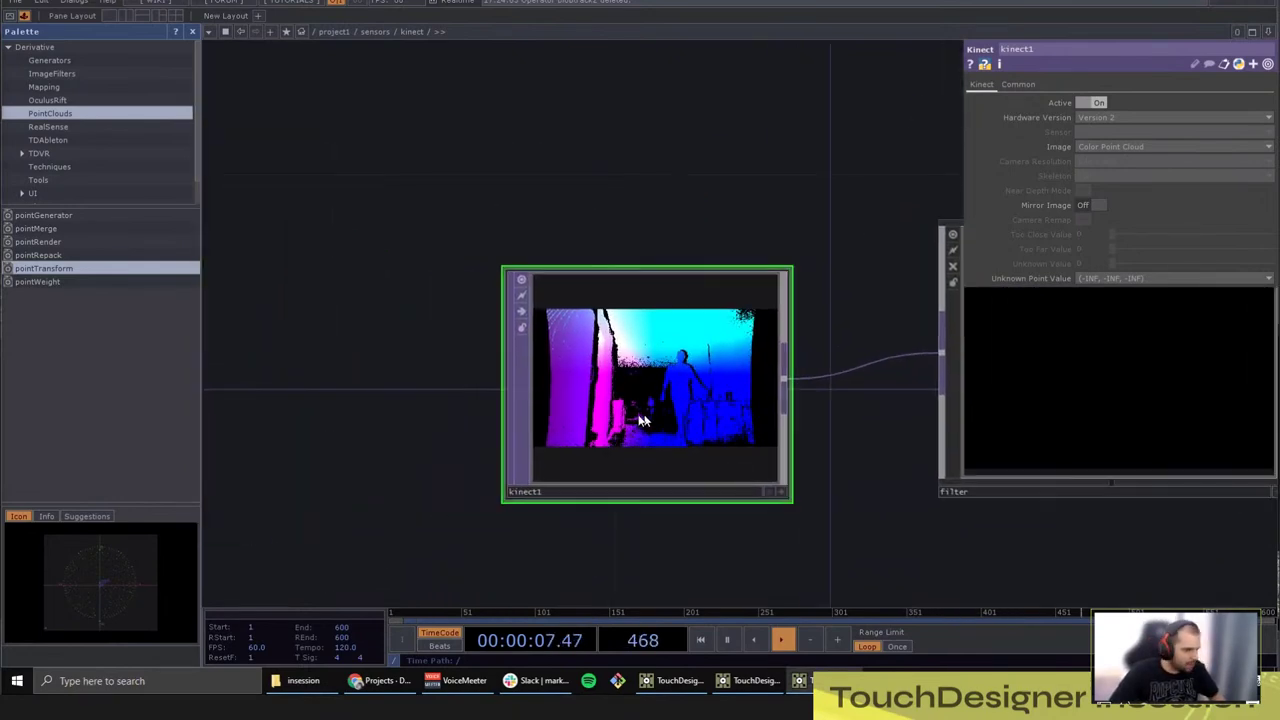
drag(641, 421, 530, 419)
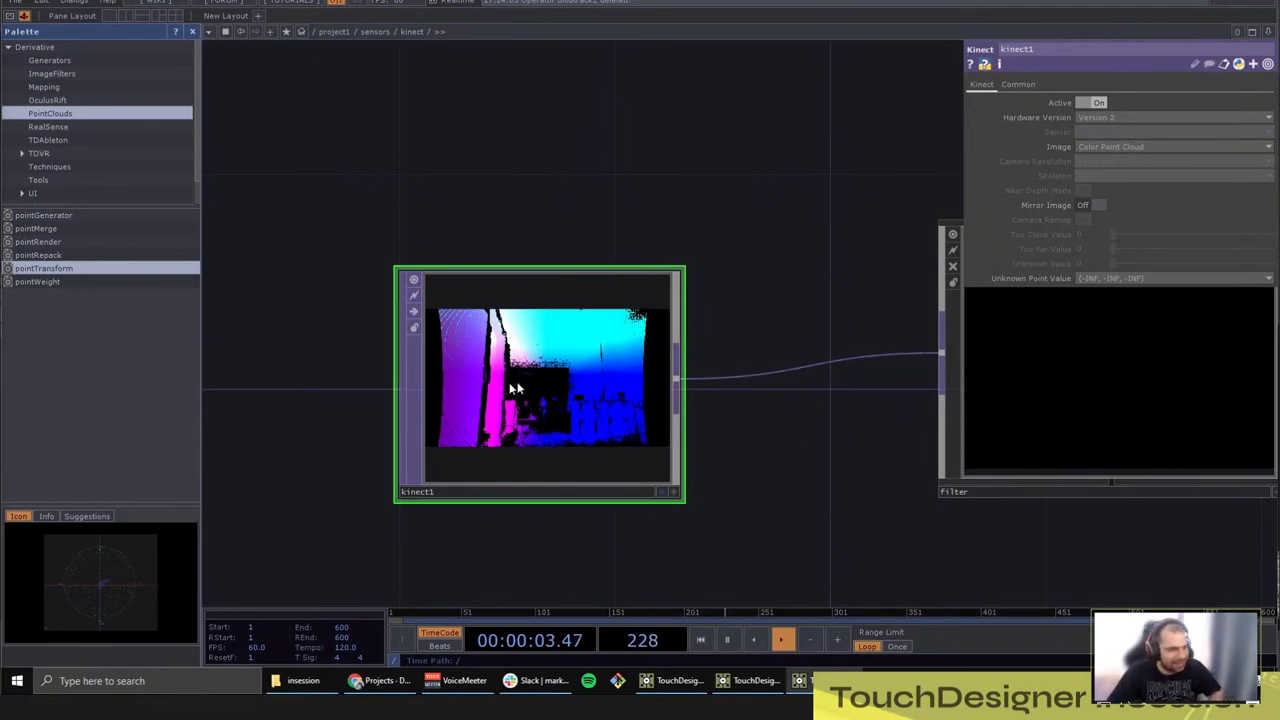
drag(514, 388, 477, 390)
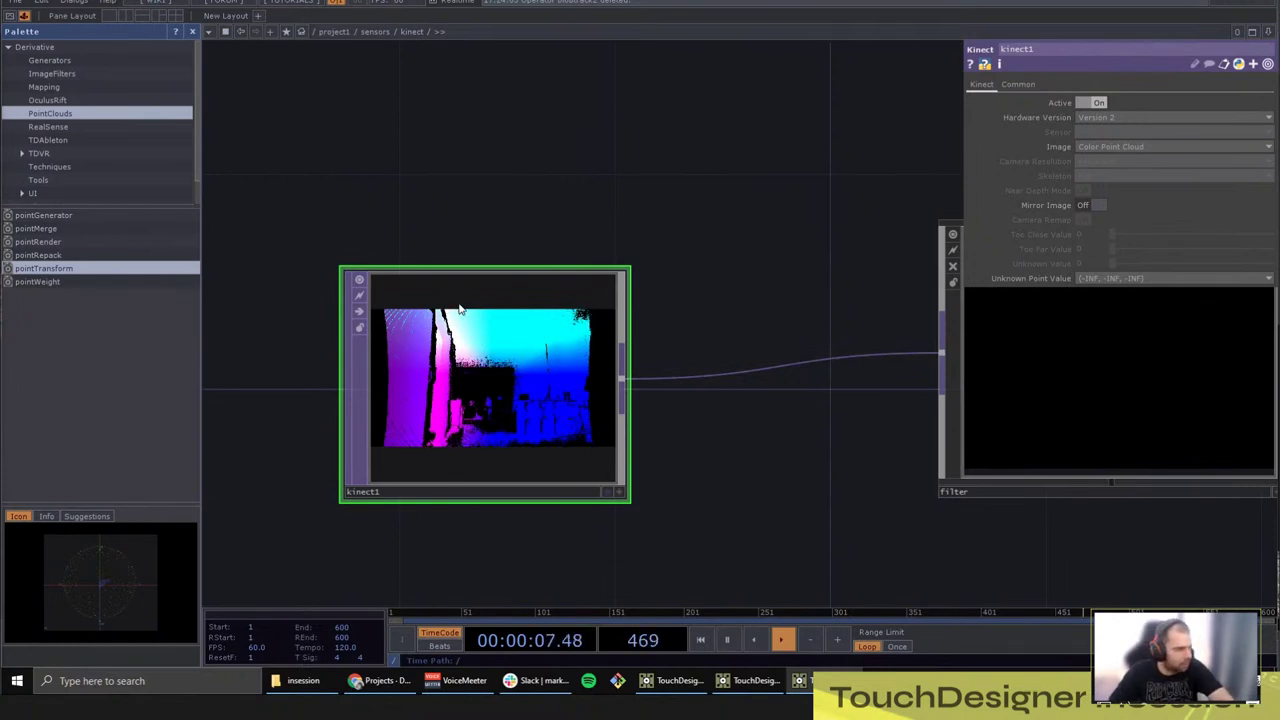
scroll(440, 350, up, 3)
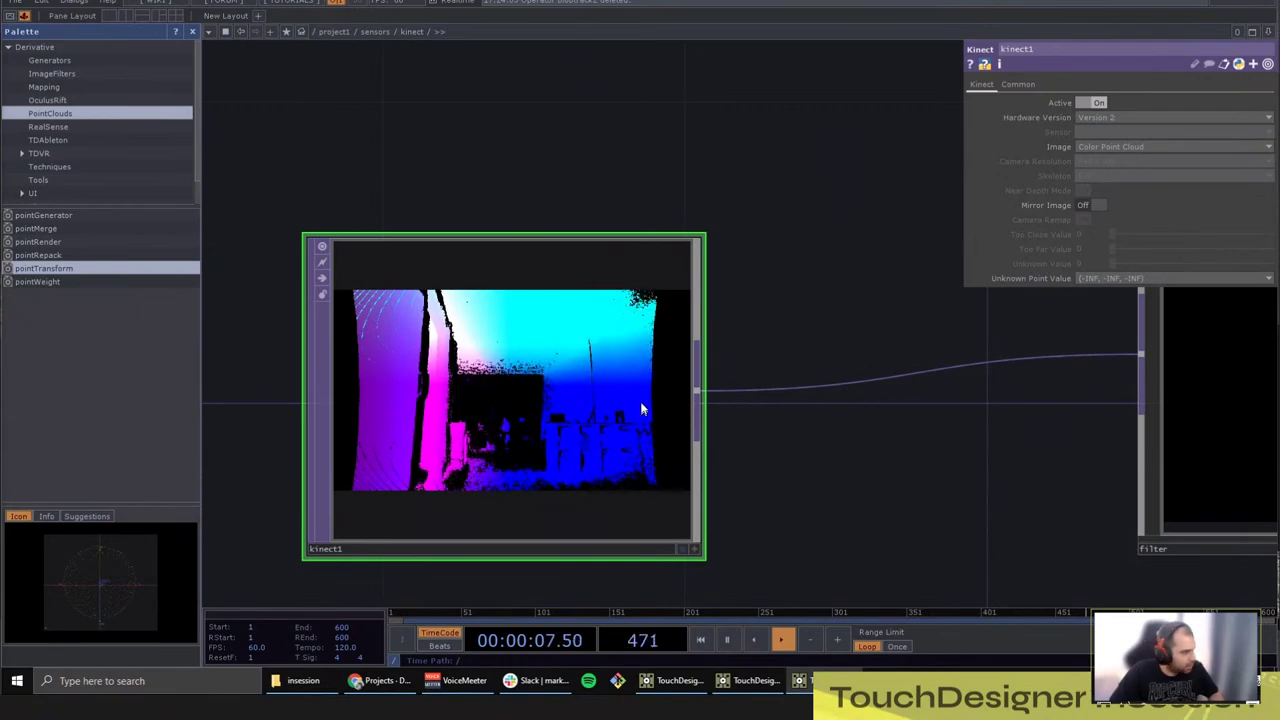
Step: Inside the filter container, space the in1 and out1 nodes far apart and close the Palette
drag(842, 542, 688, 532)
scroll(690, 530, down, 3)
drag(795, 530, 530, 516)
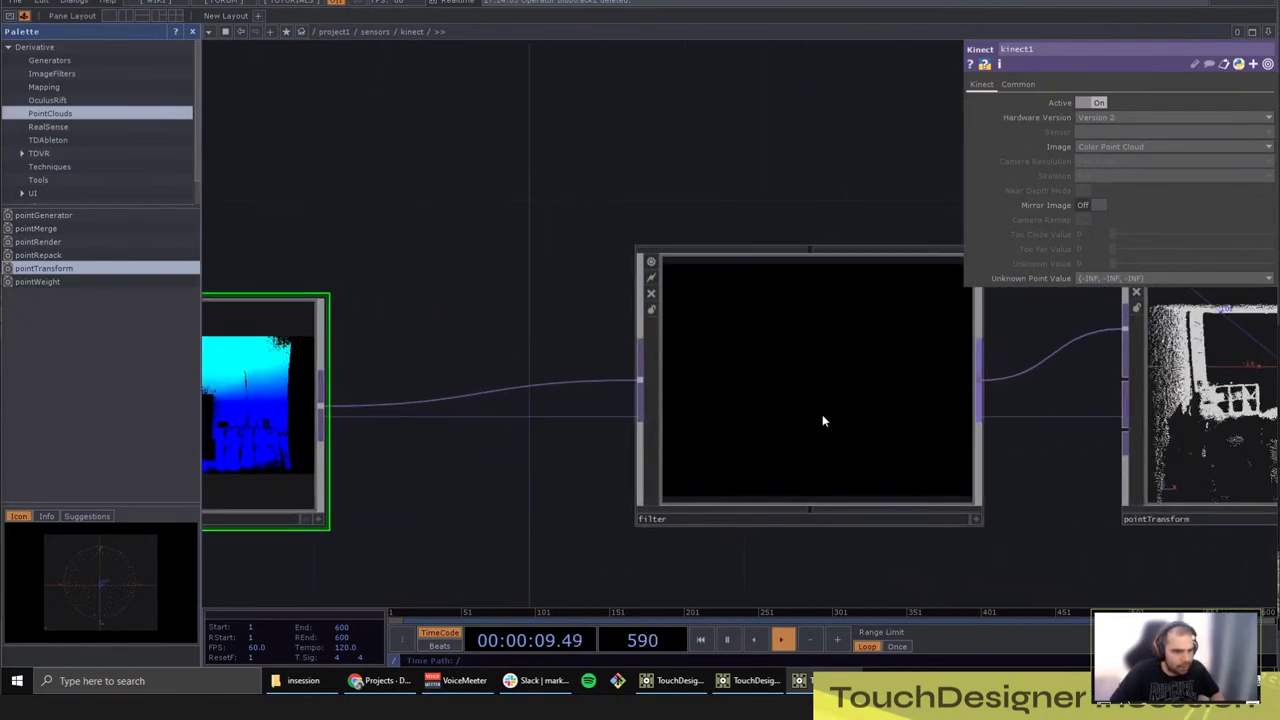
click(822, 414)
key(i)
drag(674, 359, 975, 361)
scroll(788, 456, down, 3)
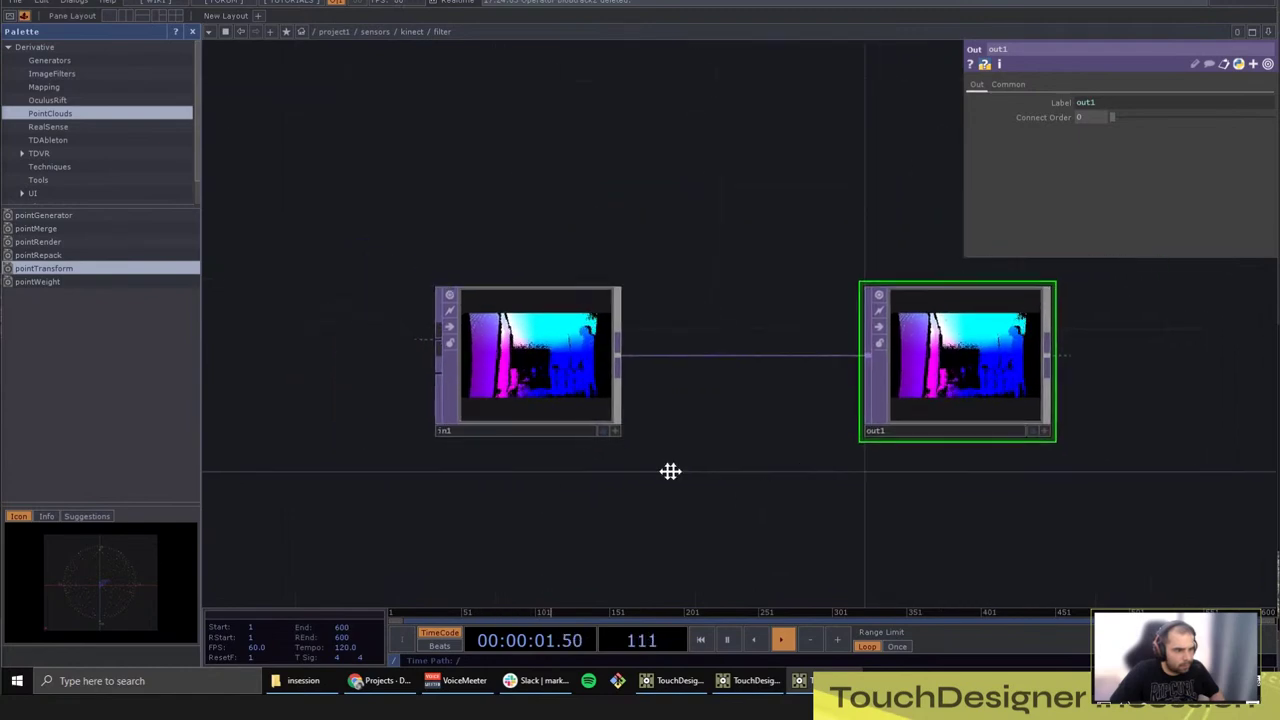
drag(669, 471, 329, 491)
drag(572, 398, 1008, 394)
drag(309, 423, 681, 414)
drag(570, 400, 390, 400)
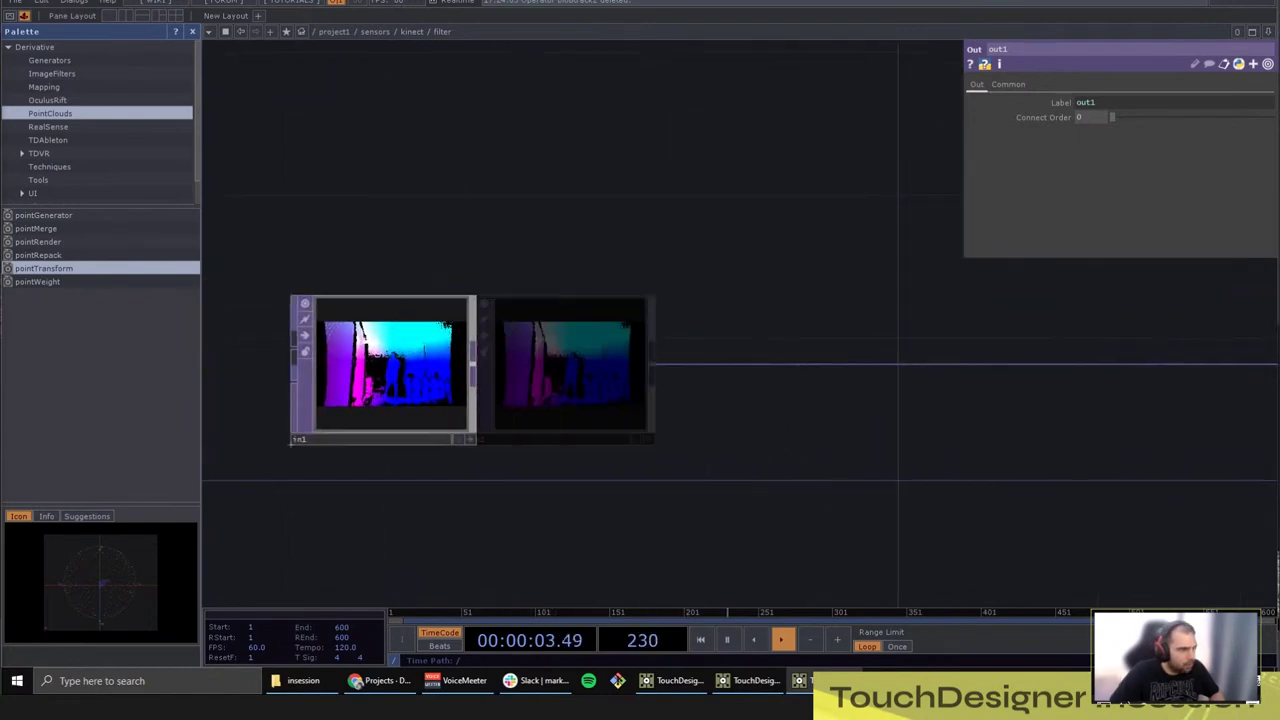
click(192, 31)
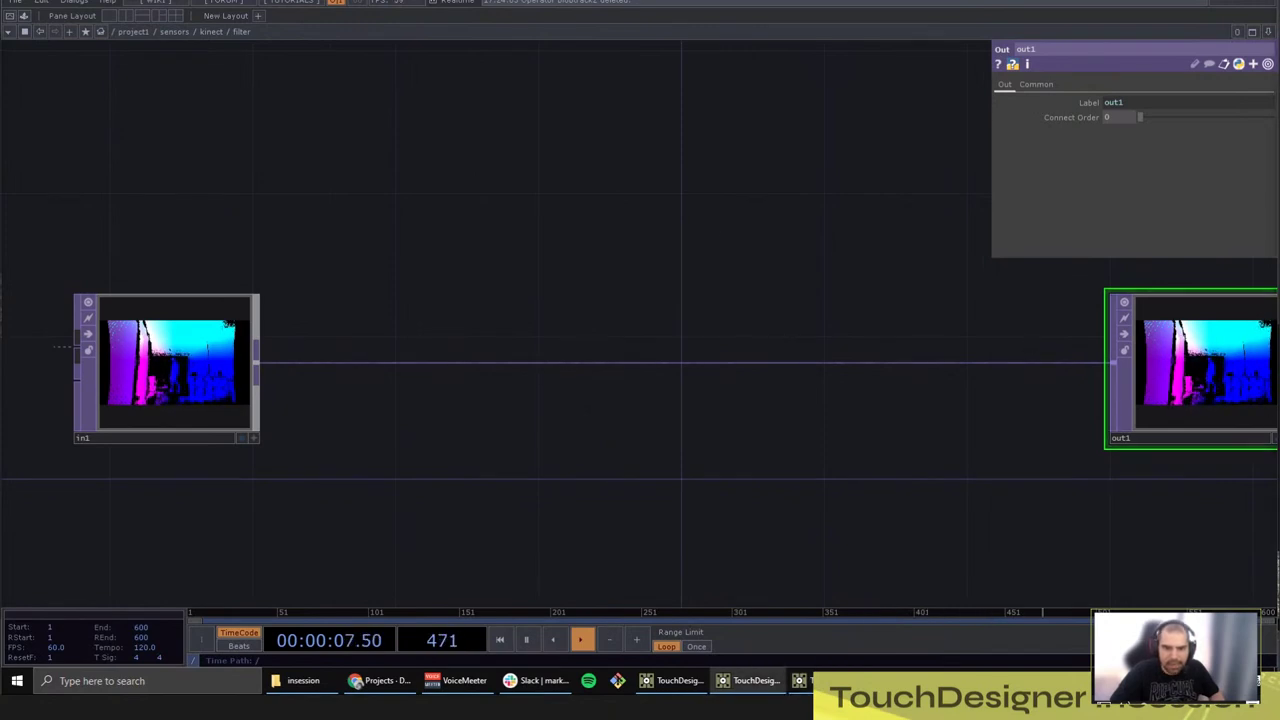
Step: Add a Threshold TOP above the wire between in1 and out1
drag(592, 302, 790, 314)
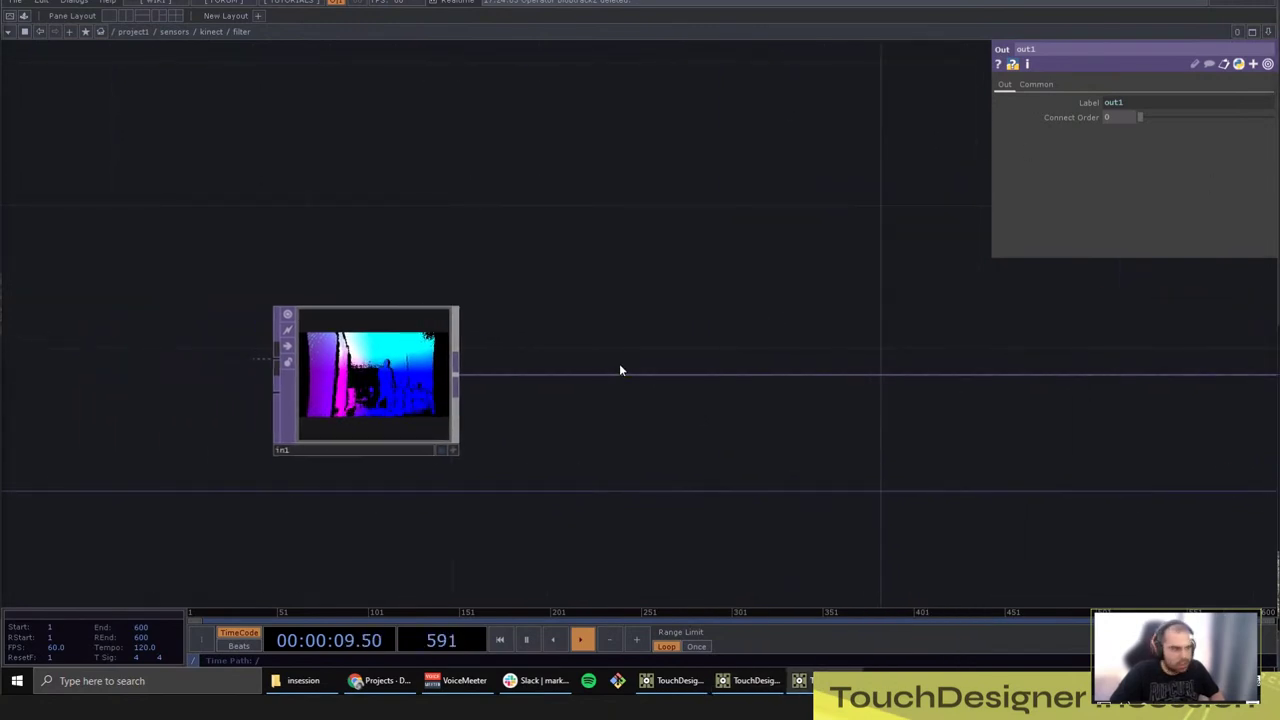
key(Tab)
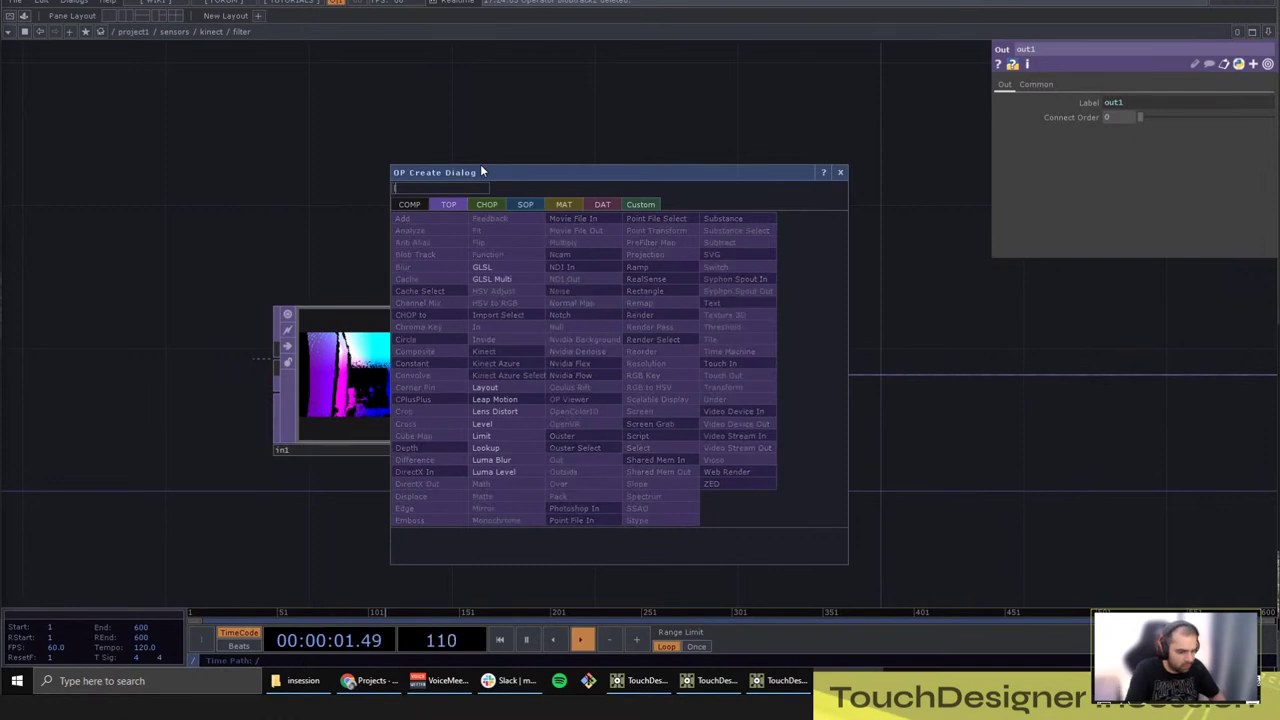
text(log)
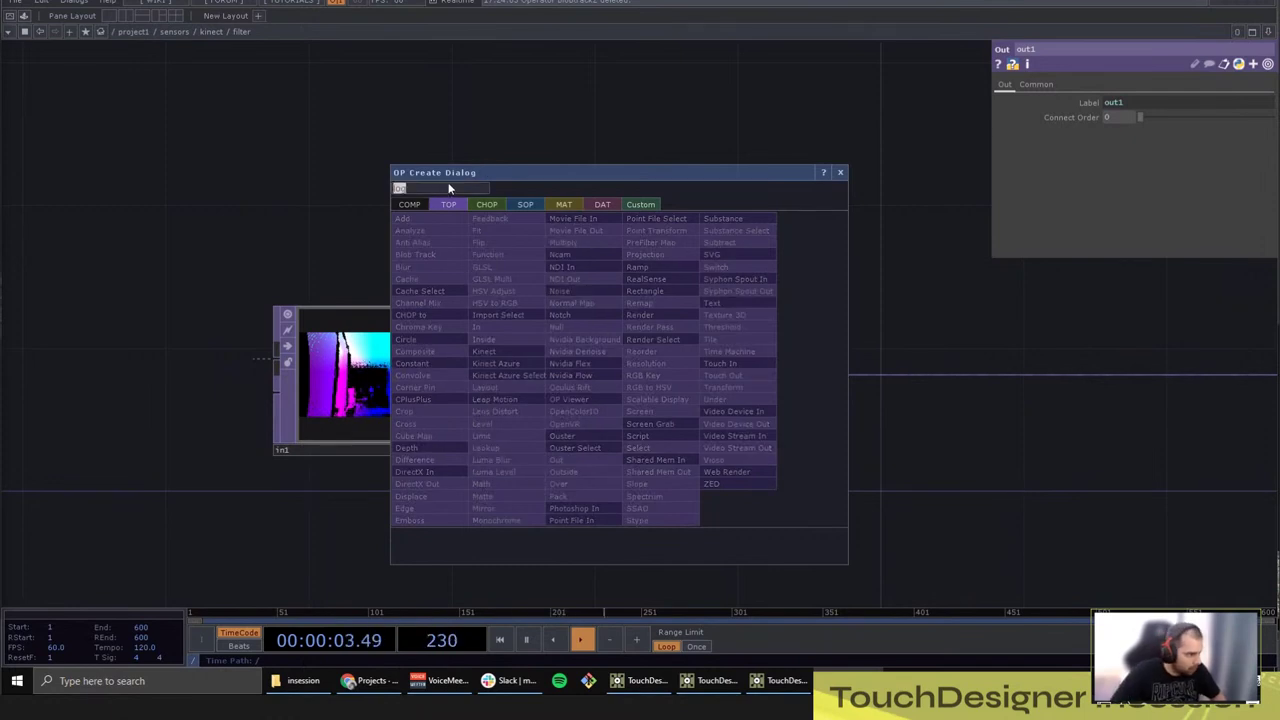
text(th)
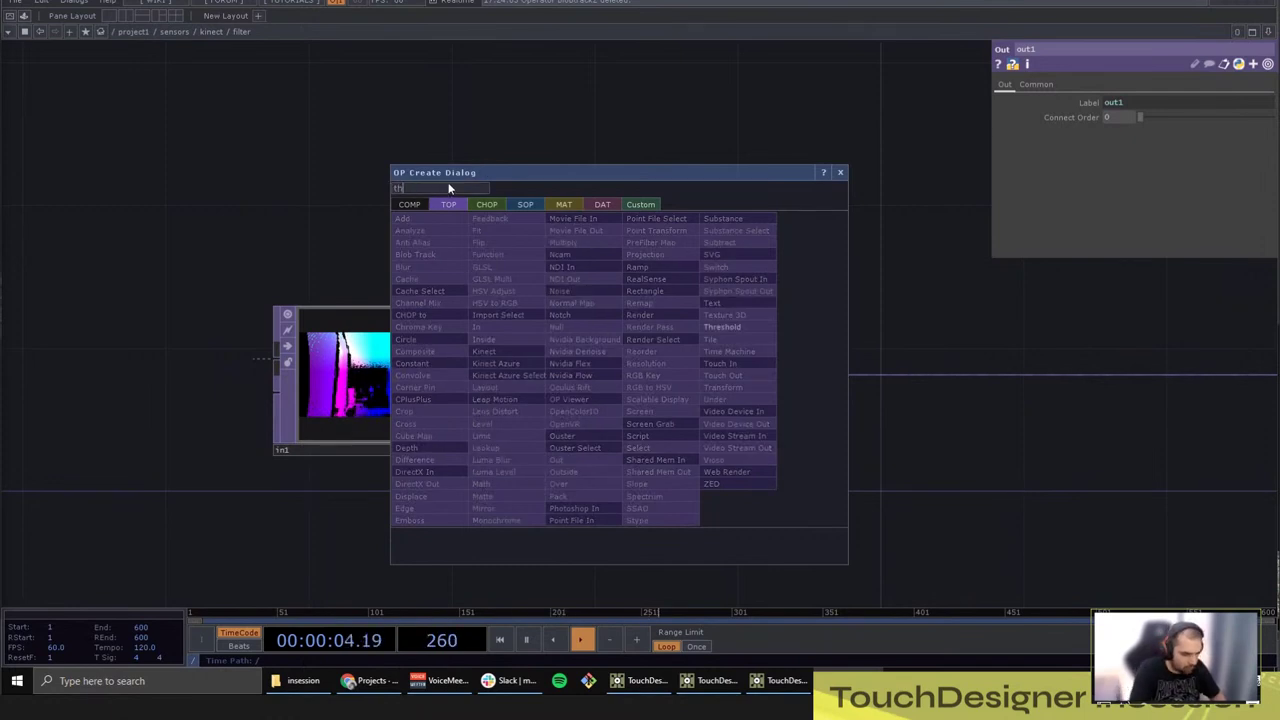
click(743, 327)
click(793, 130)
scroll(340, 373, up, 2)
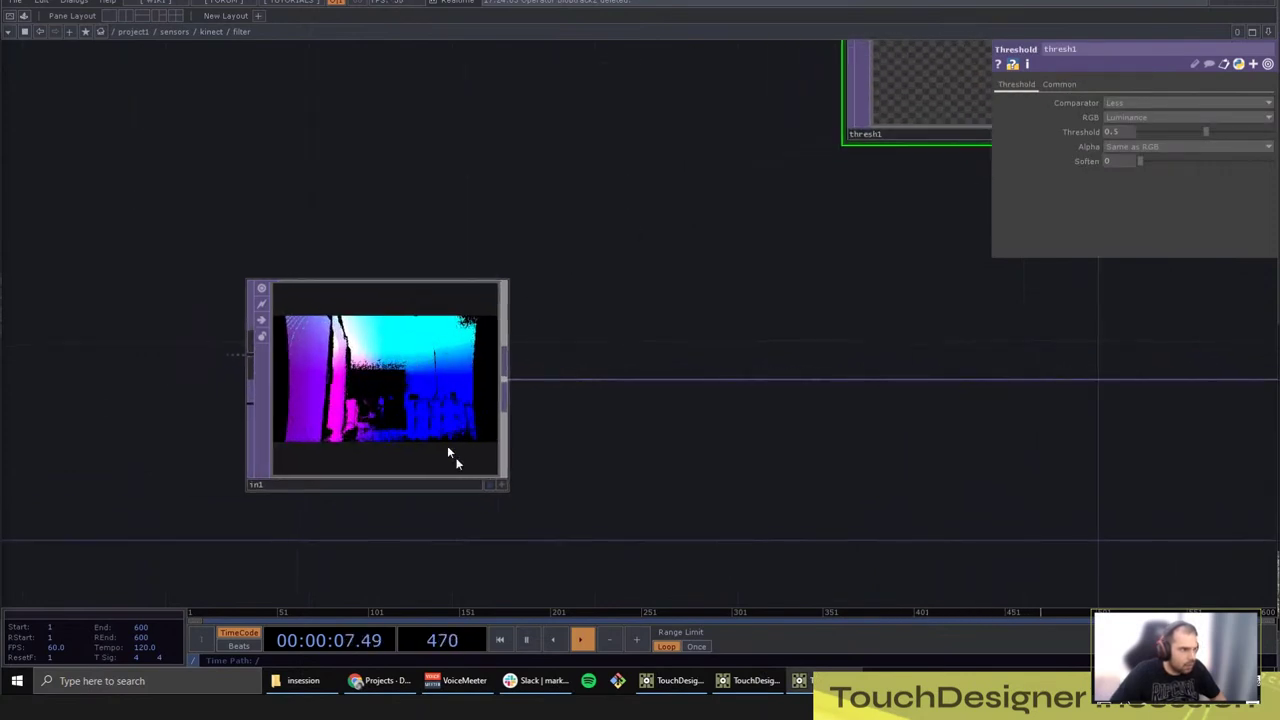
click(390, 401)
drag(556, 241, 558, 415)
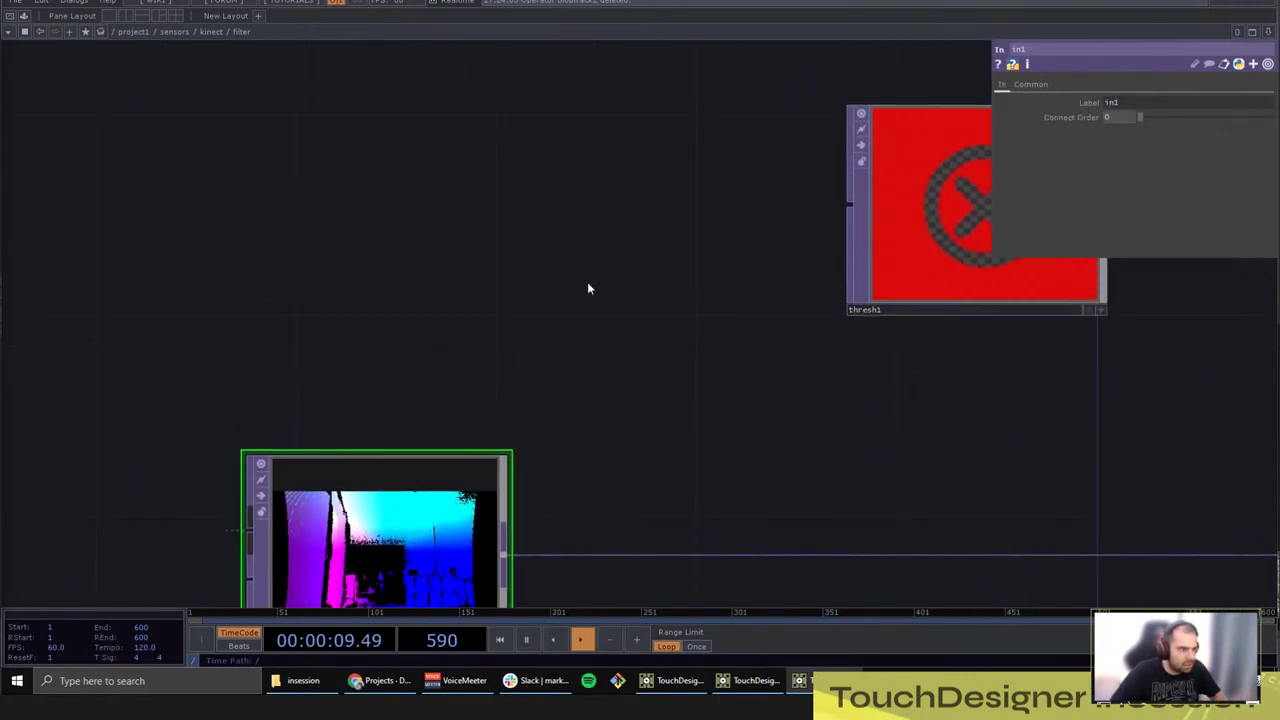
drag(604, 372, 630, 305)
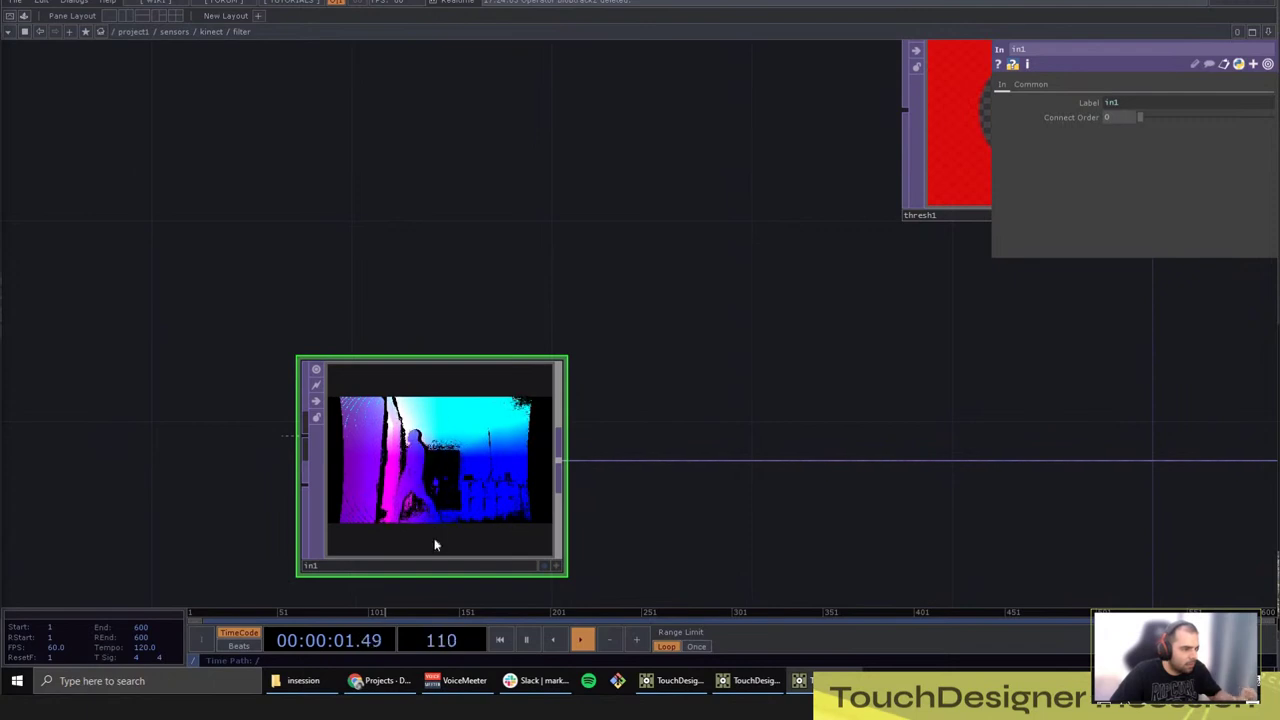
click(557, 566)
right_click(441, 470)
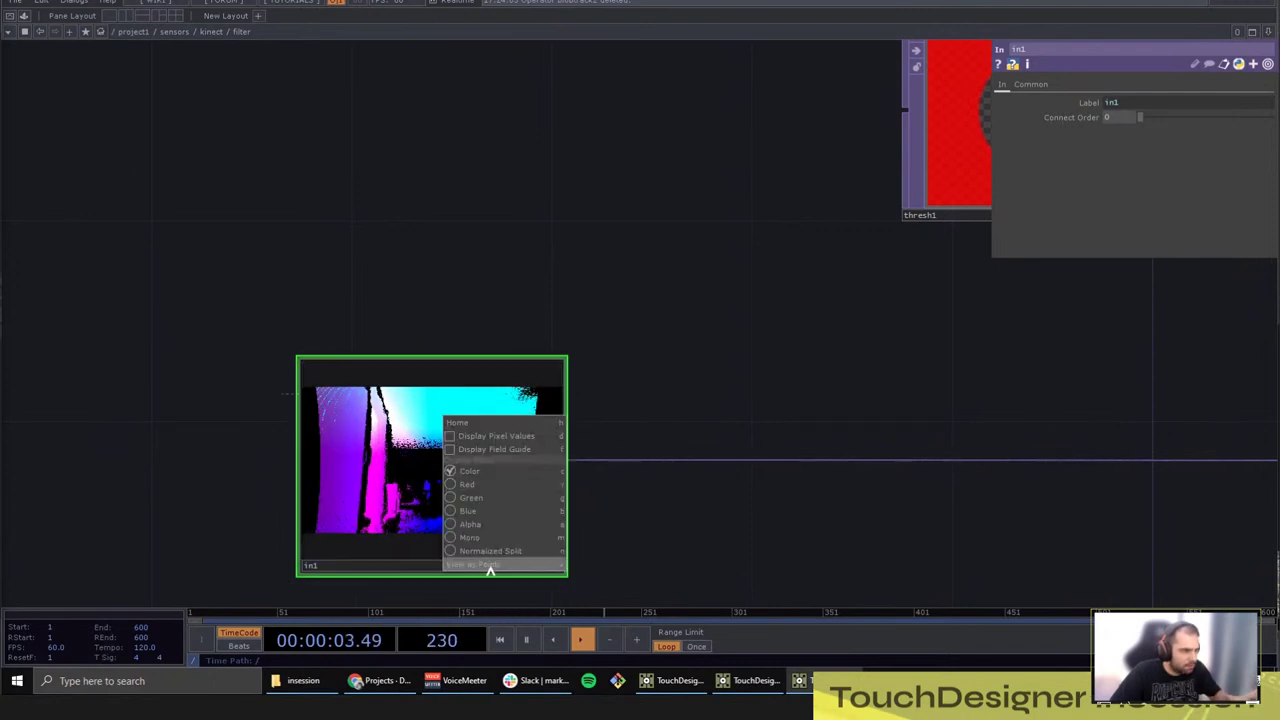
click(452, 449)
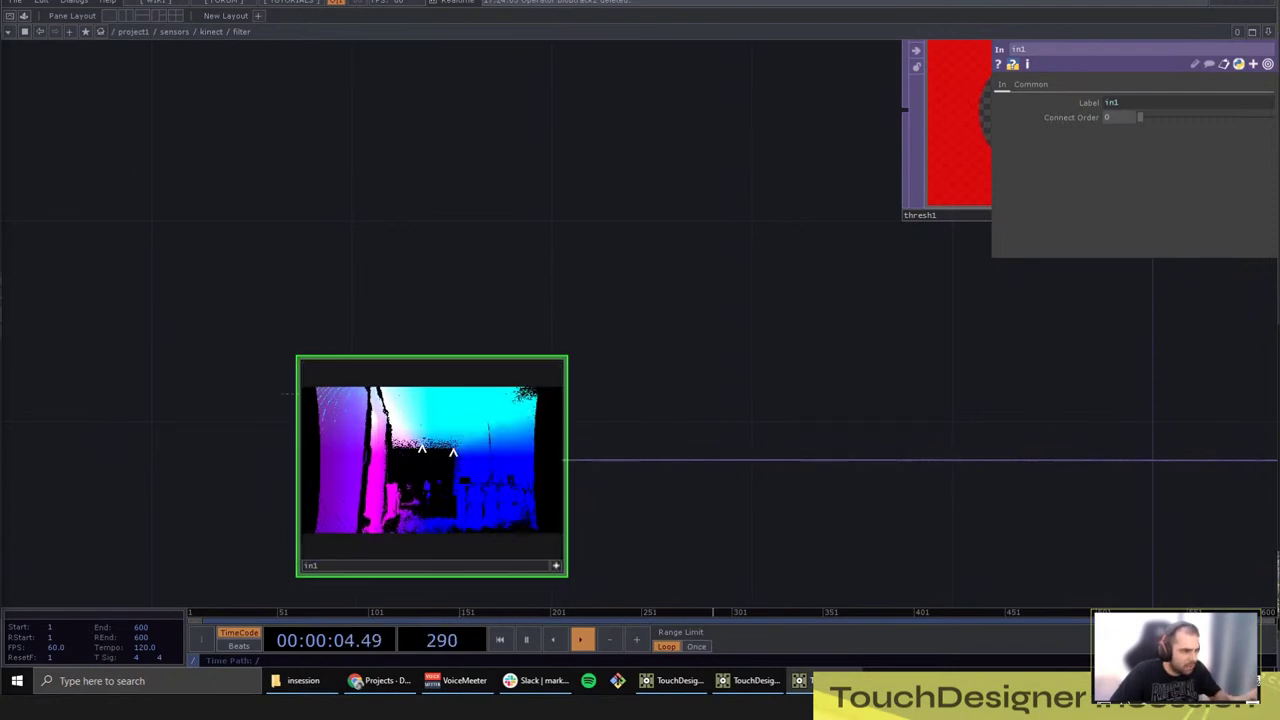
click(557, 566)
Step: Position thresh1 above the wire near in1 and connect in1's output to its input
drag(699, 375, 439, 414)
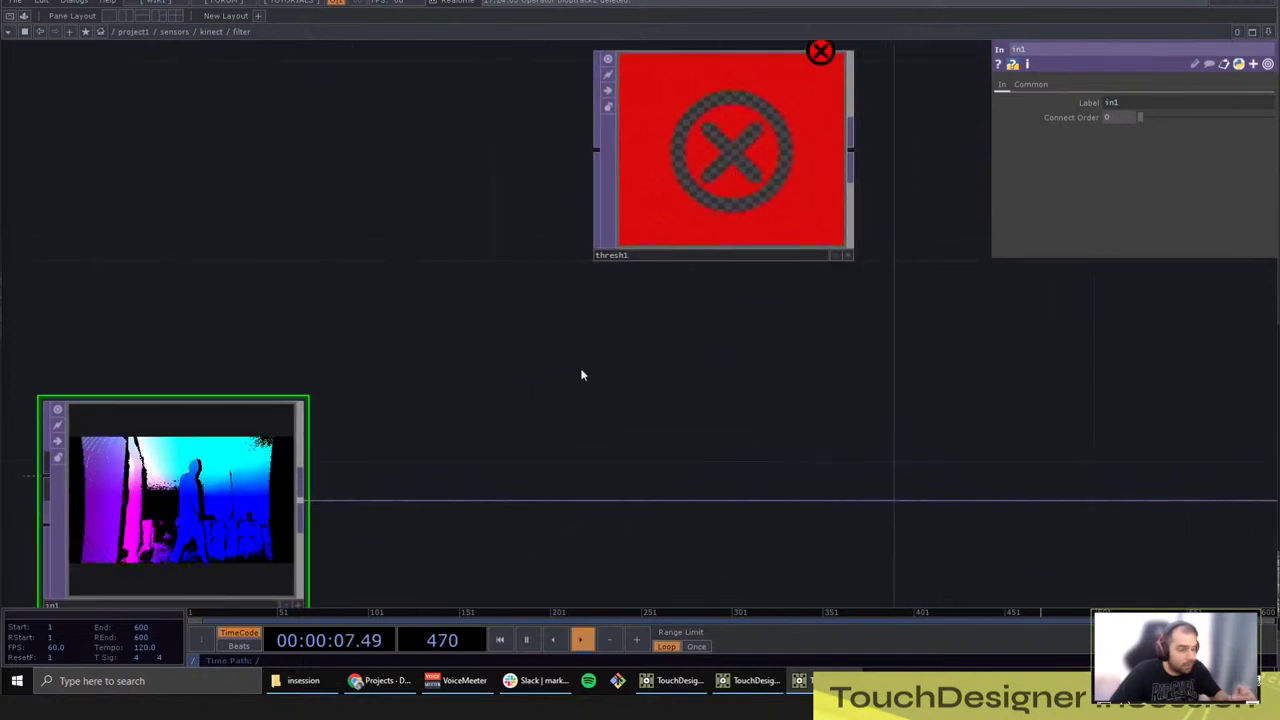
click(675, 152)
drag(303, 500, 695, 226)
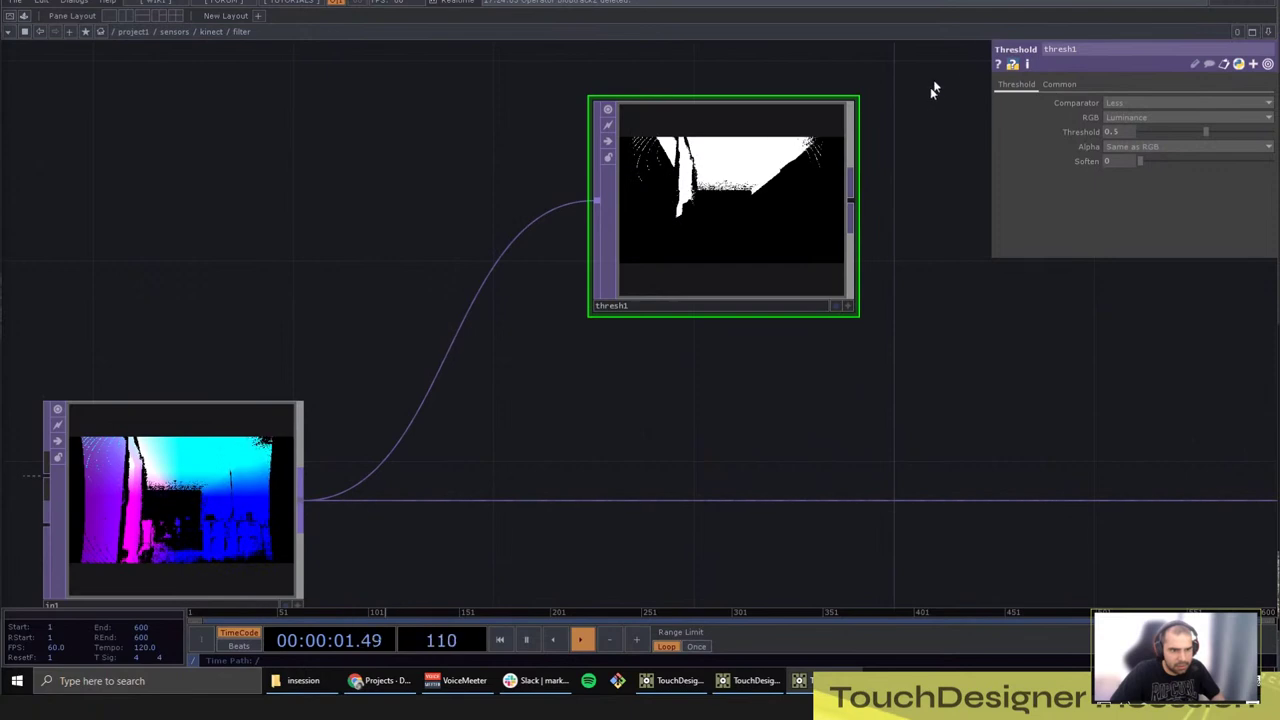
Step: Set the RGB comparison channel of thresh1 to Green
click(1117, 116)
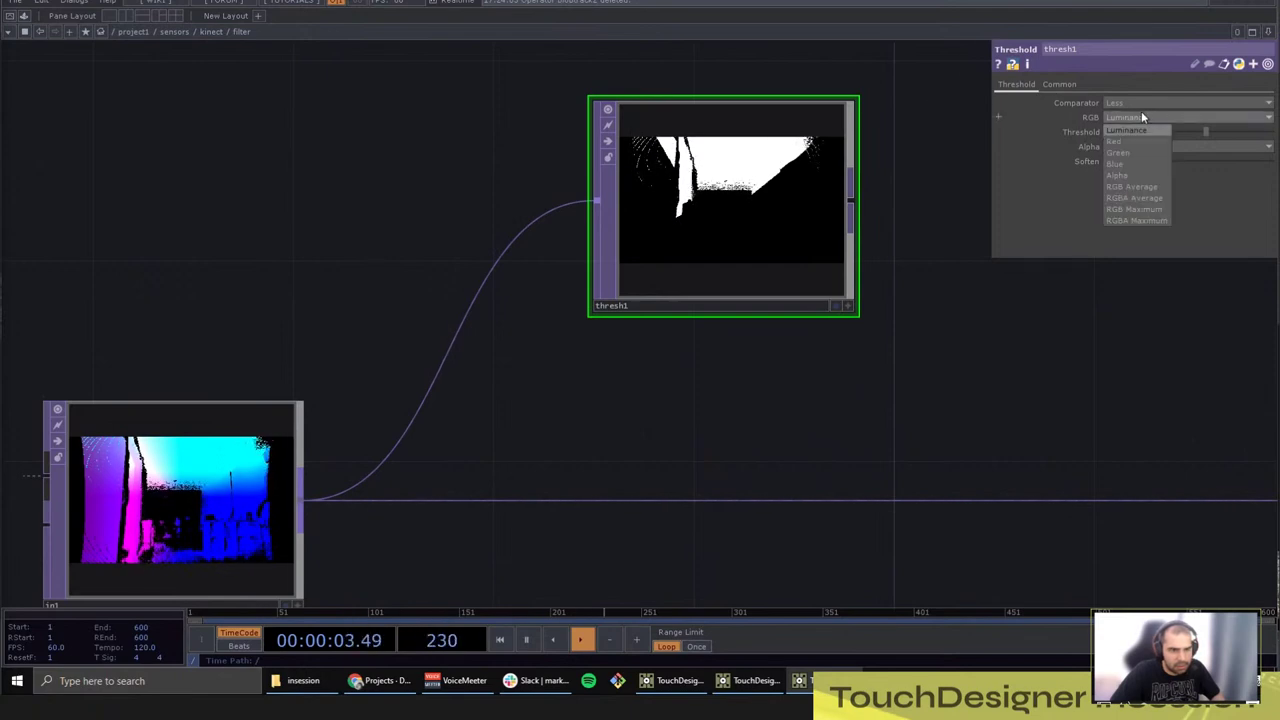
click(1122, 155)
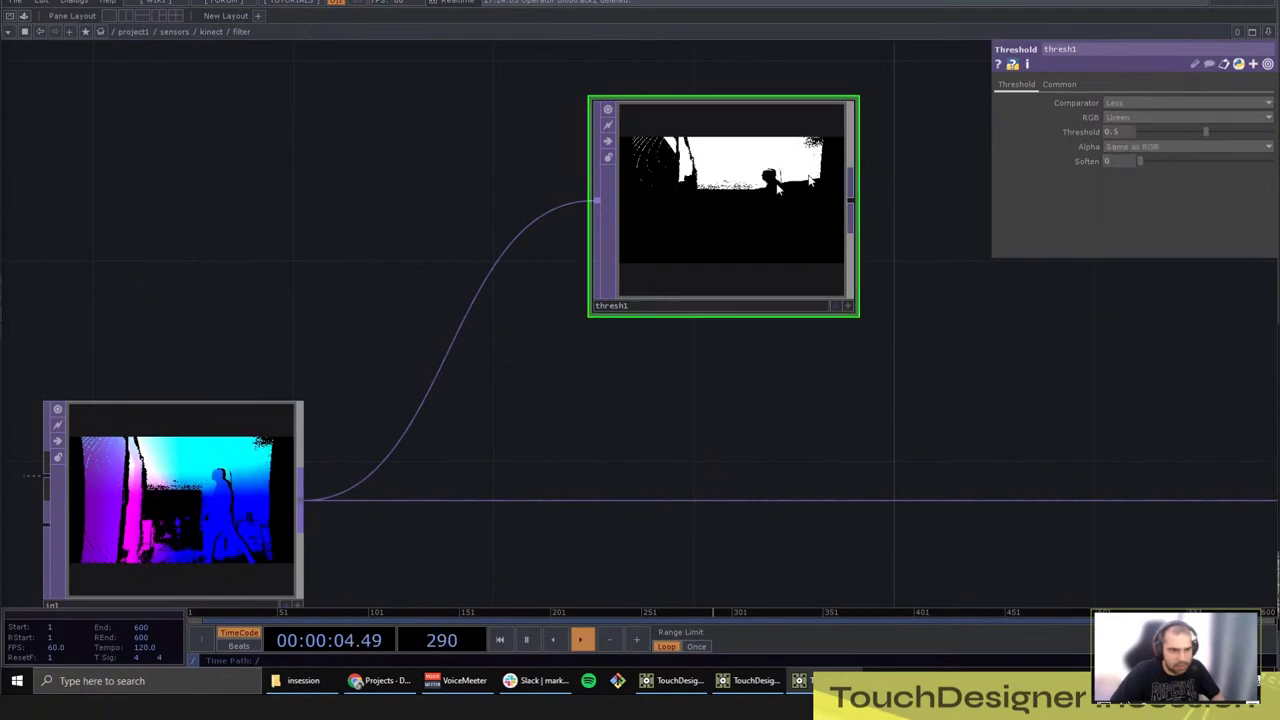
click(1117, 117)
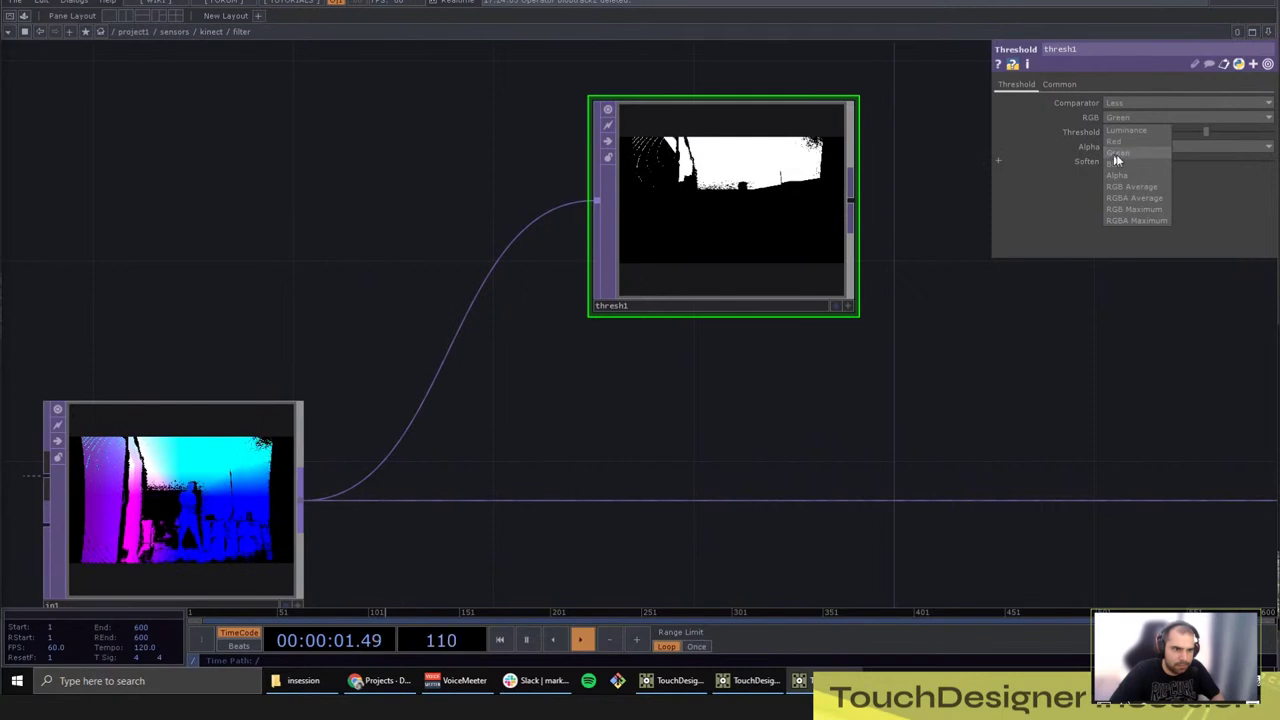
click(1106, 152)
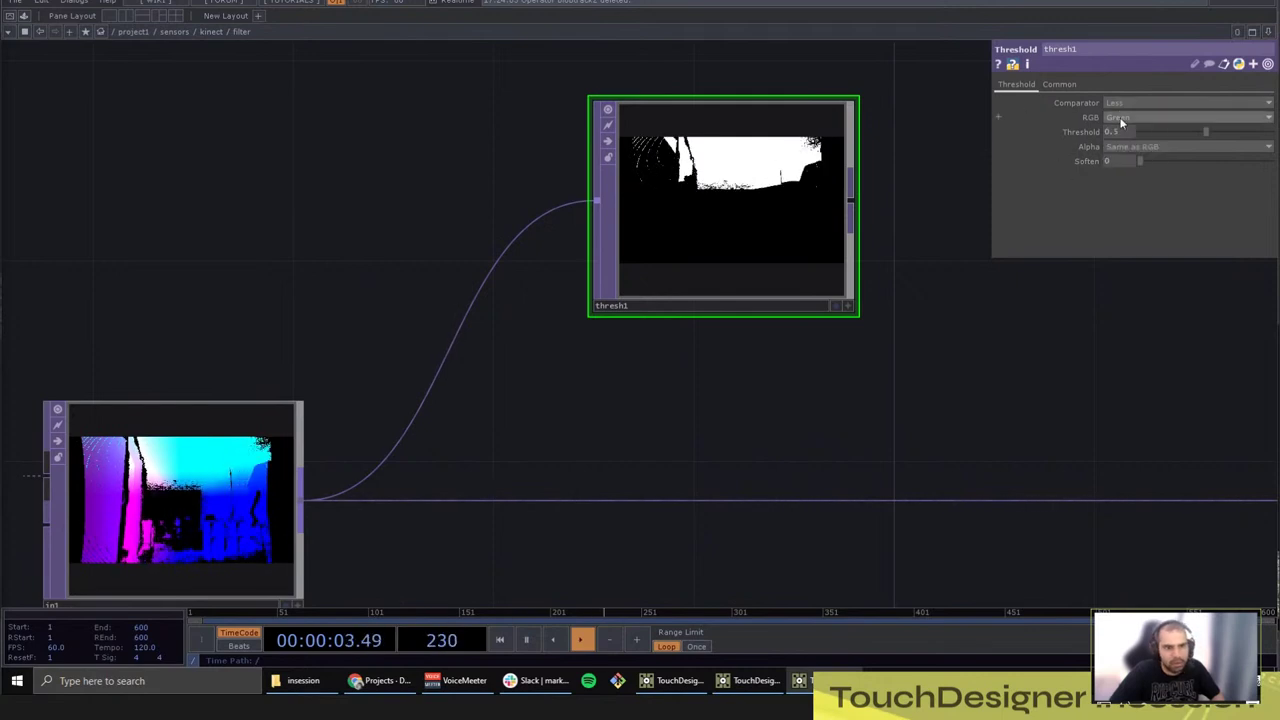
click(1121, 119)
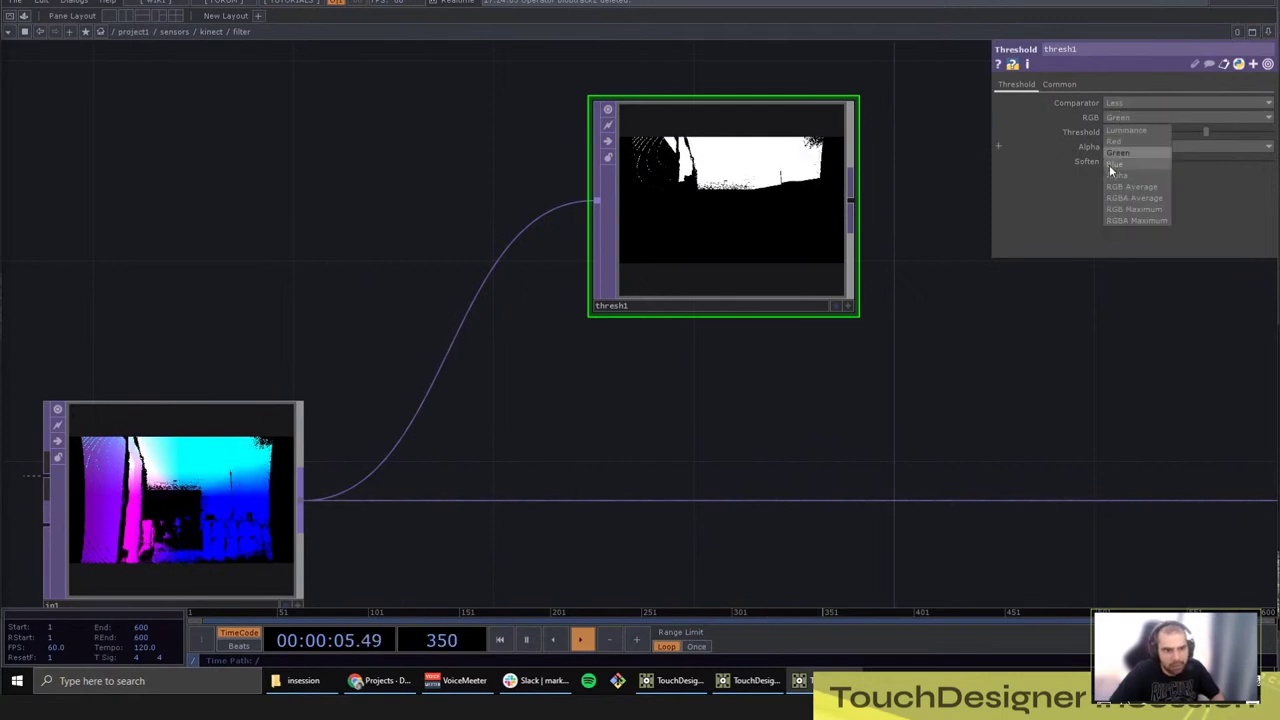
Step: Set thresh1's pixel format to 32-bit float (Mono) and its input smoothness to Nearest Pixel
click(1068, 82)
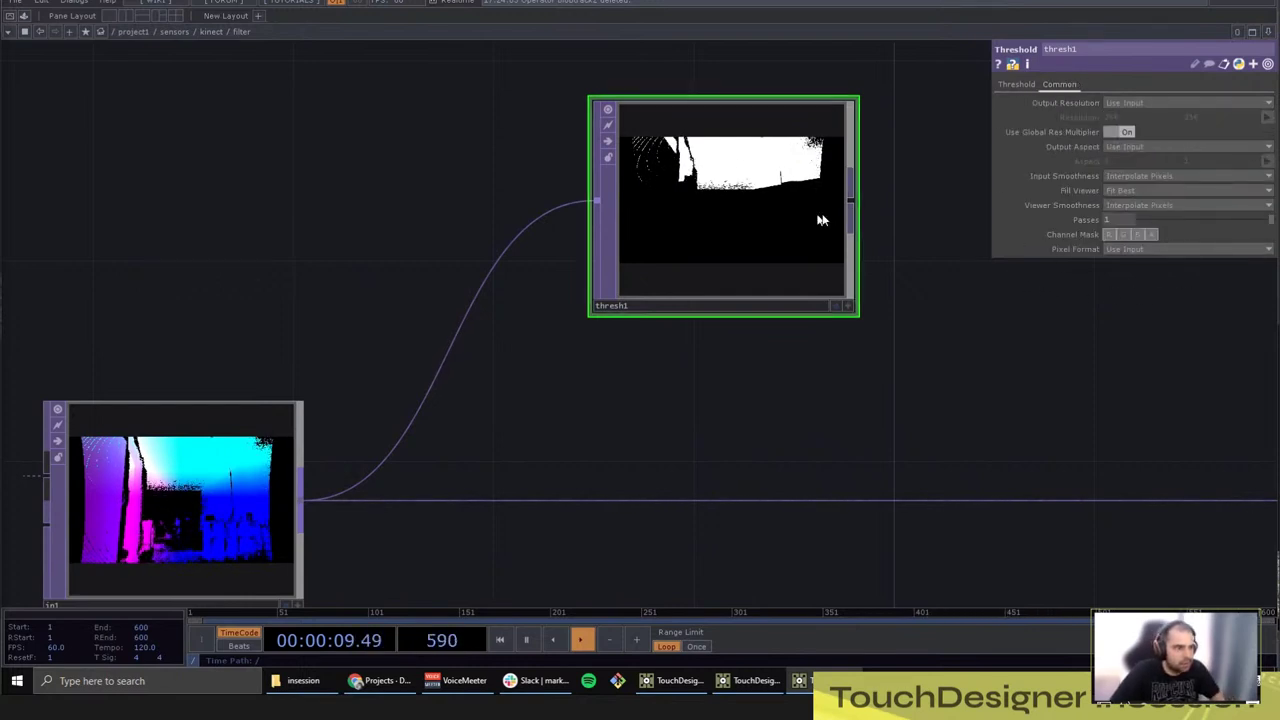
click(1160, 251)
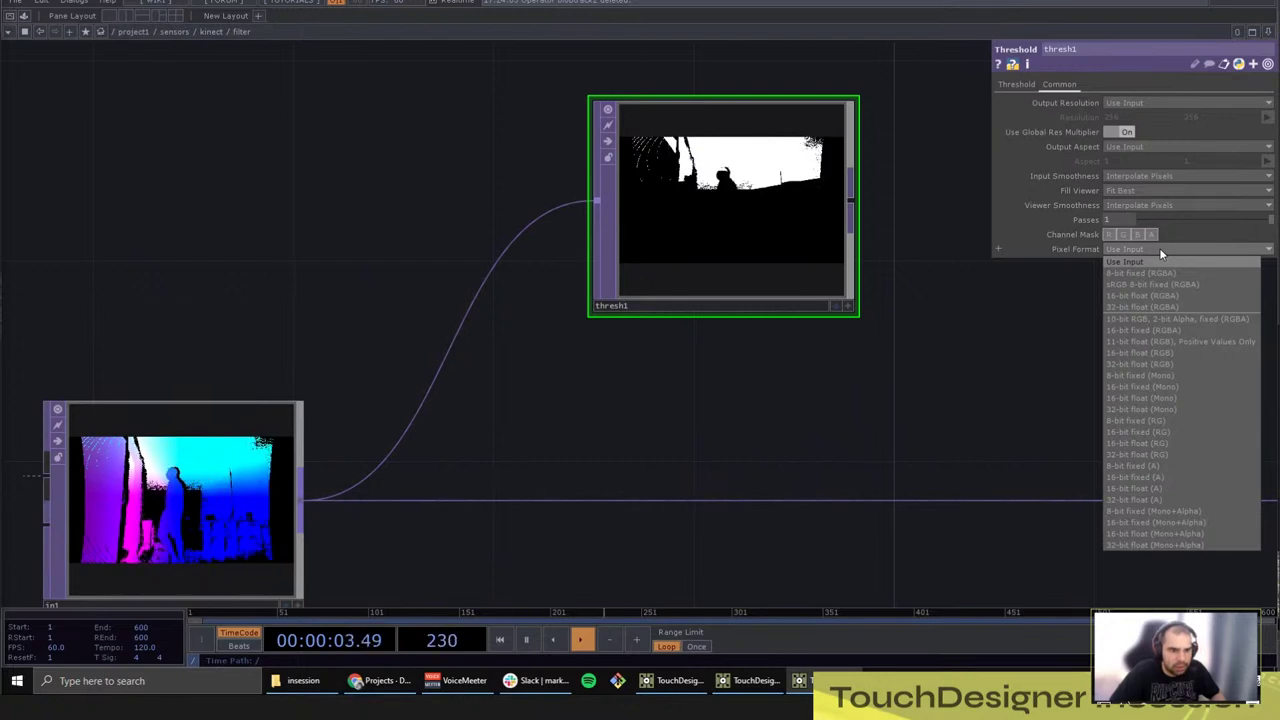
click(1139, 409)
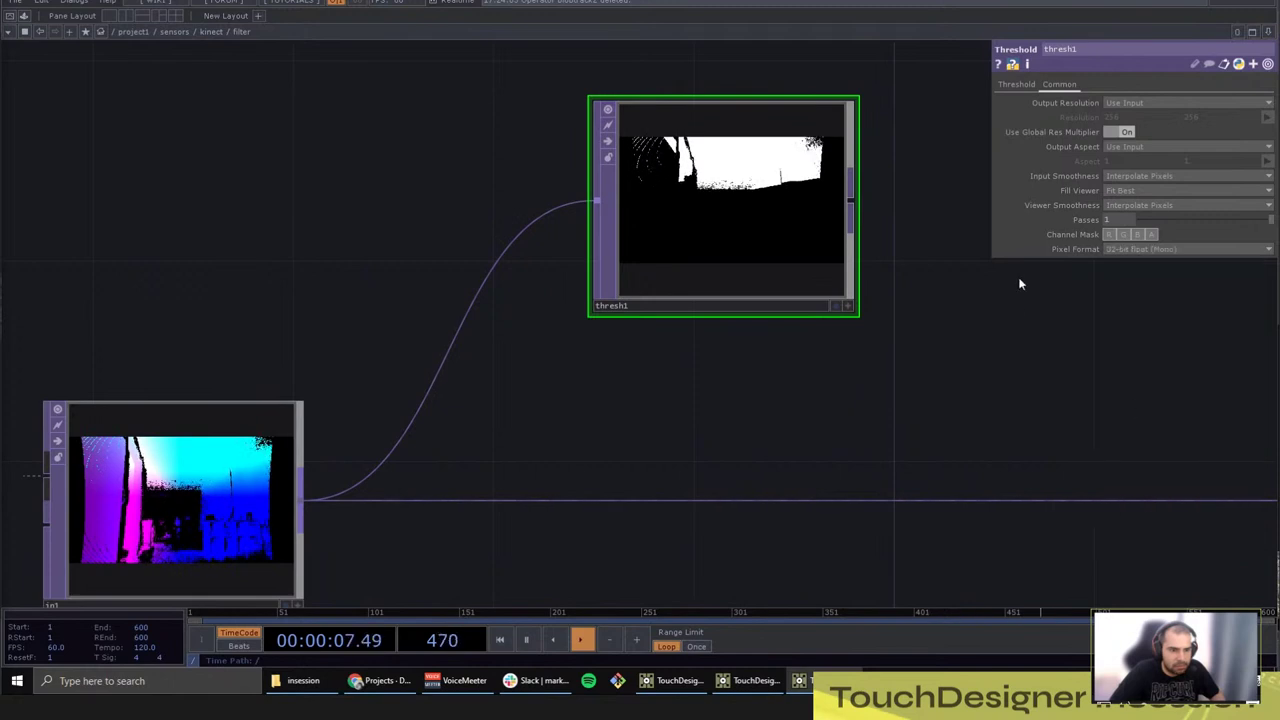
click(1155, 183)
click(1140, 187)
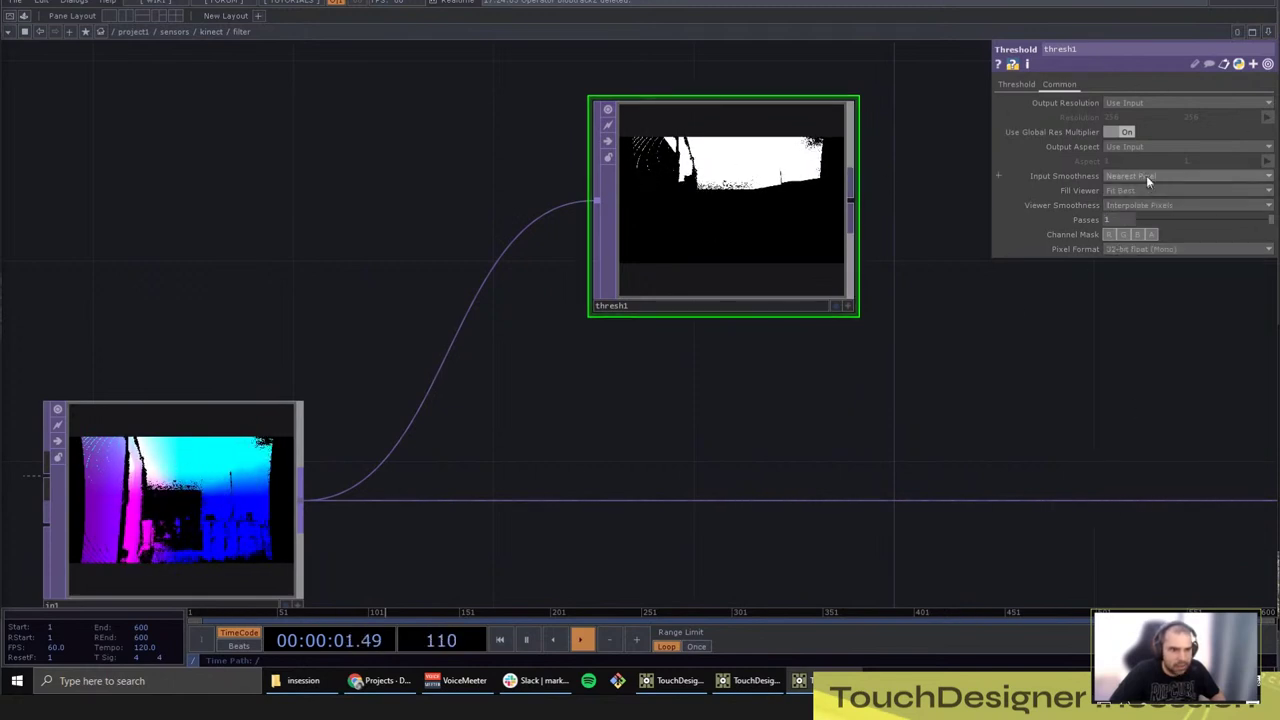
Step: Set thresh1's viewer smoothness to Nearest Pixel
click(1147, 205)
click(1128, 218)
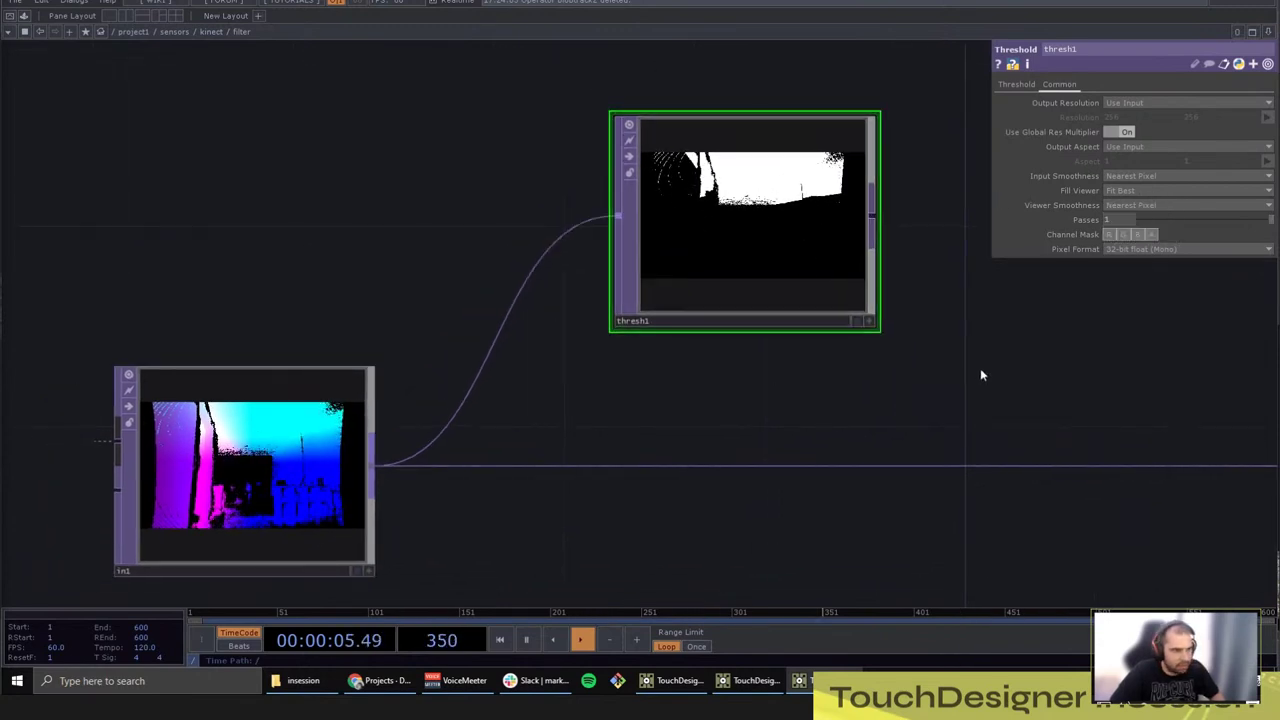
scroll(980, 368, up, 4)
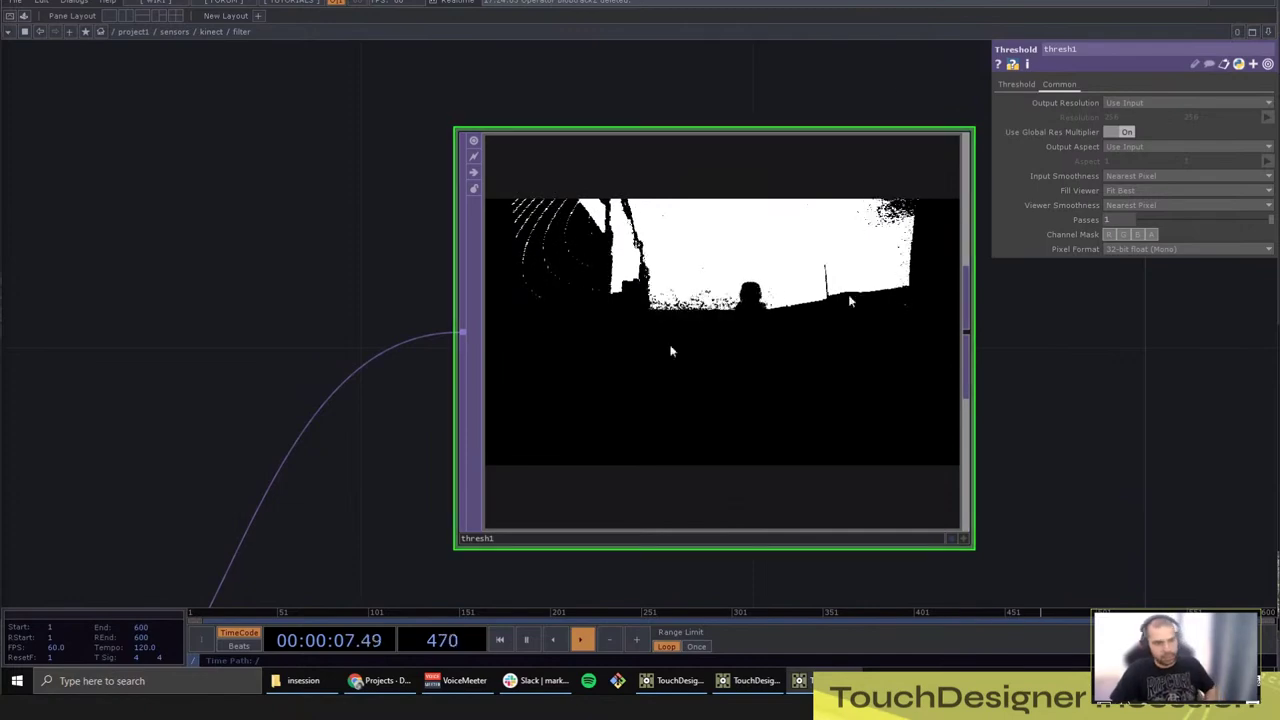
Step: Set thresh1's comparator to Greater and its threshold to 0.8
click(1018, 86)
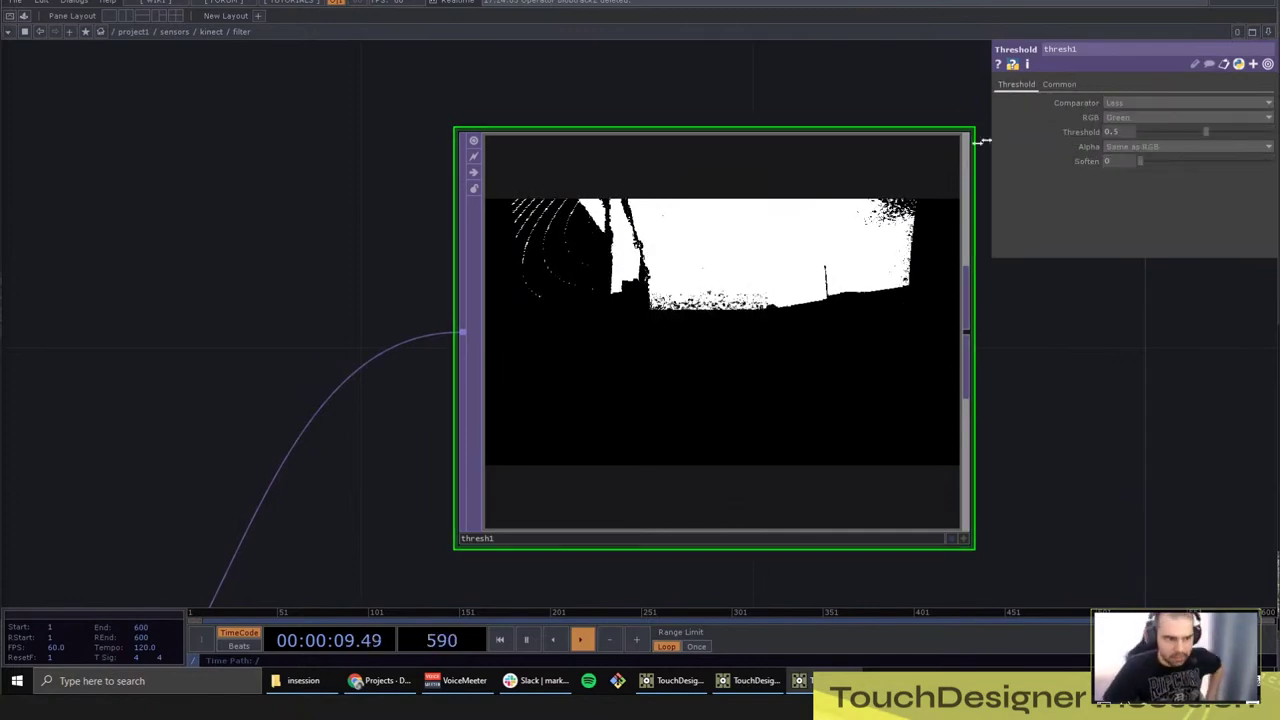
scroll(209, 349, down, 4)
drag(209, 349, 595, 105)
click(488, 299)
drag(722, 251, 475, 391)
click(740, 300)
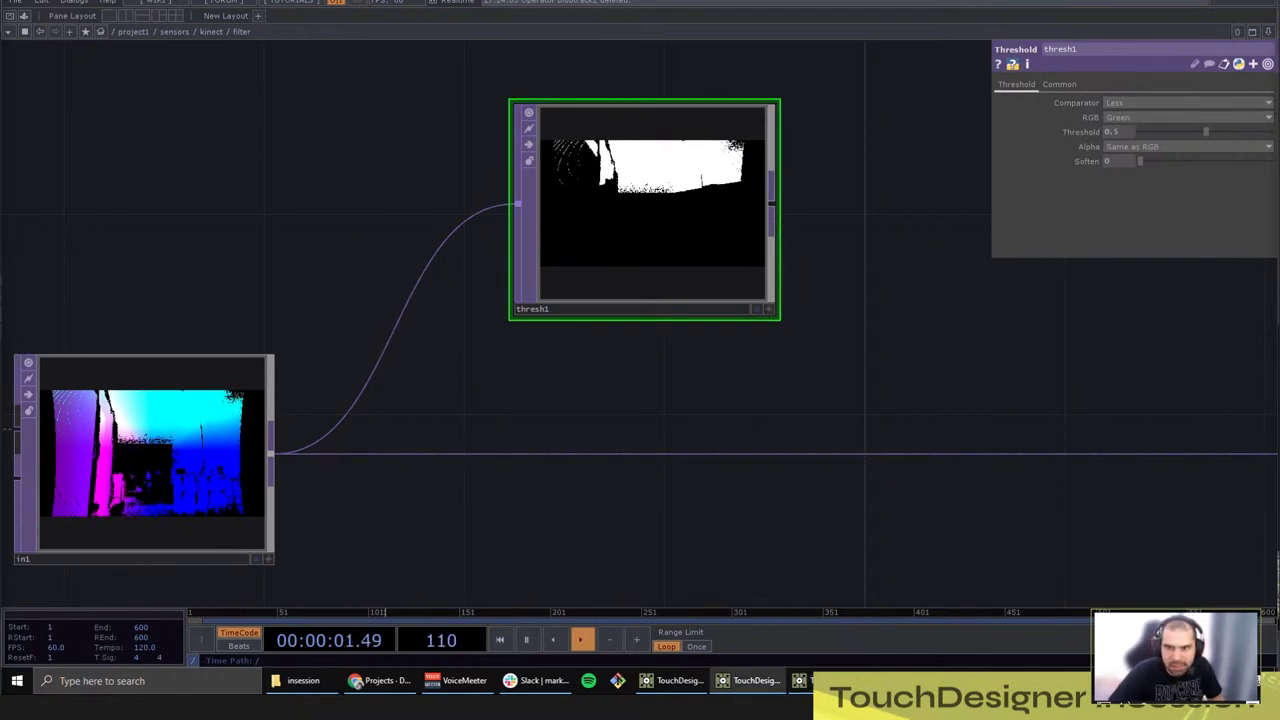
click(1130, 103)
click(1128, 124)
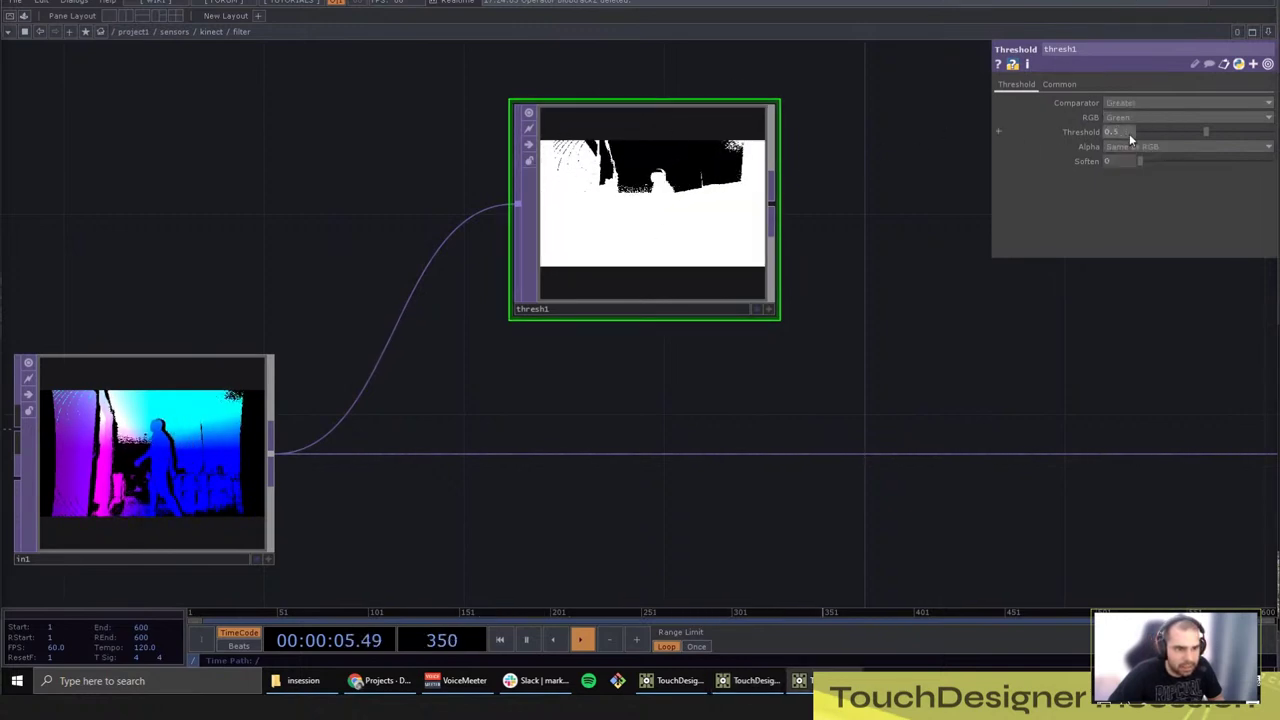
middle_drag(1129, 133, 1160, 138)
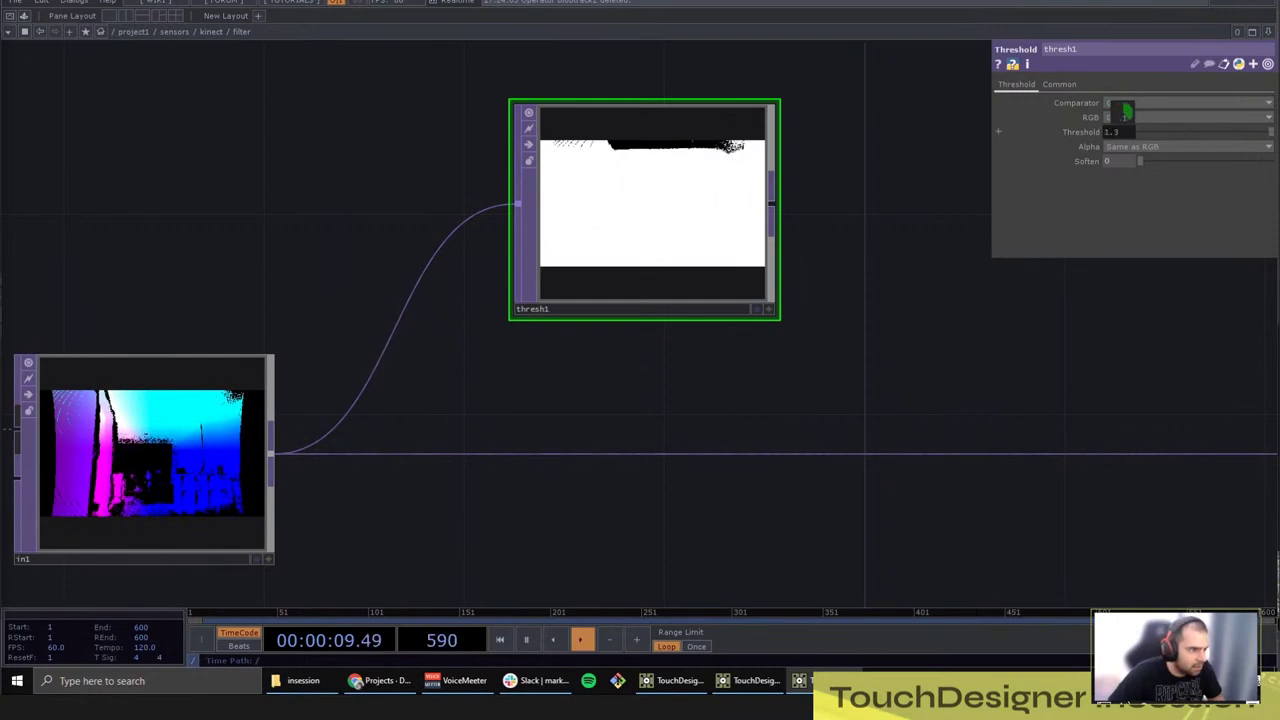
mouse_move(1160, 138)
middle_down()
mouse_move(1110, 138)
mouse_move(1140, 138)
middle_up()
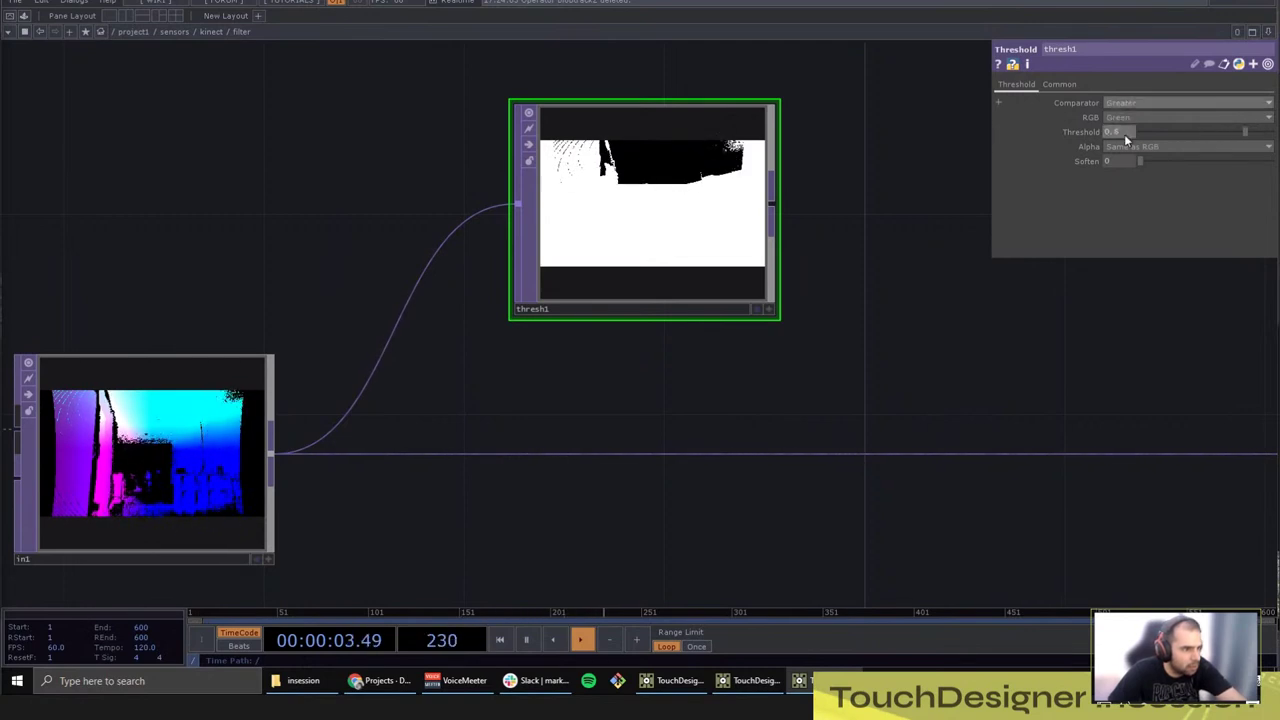
Step: Duplicate thresh1 with its in1 connection and place the copy directly below it
drag(789, 267, 818, 457)
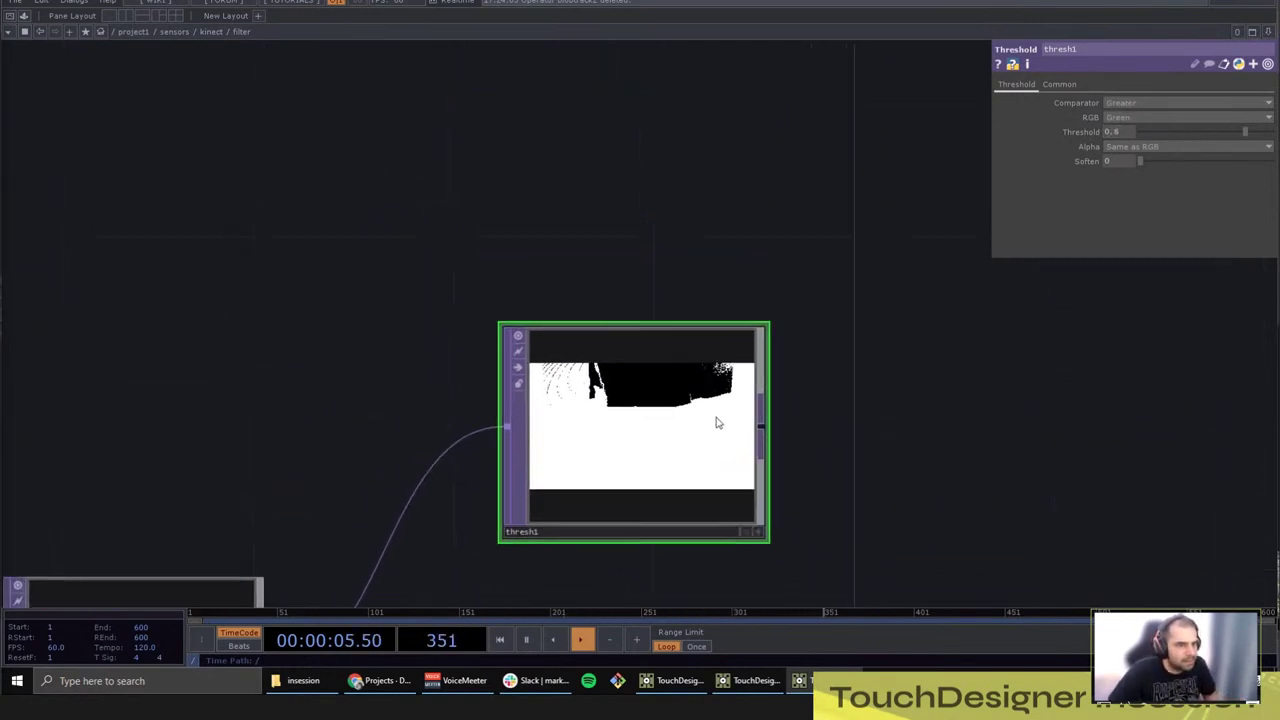
scroll(714, 417, down, 3)
drag(714, 417, 714, 277)
drag(802, 300, 725, 181)
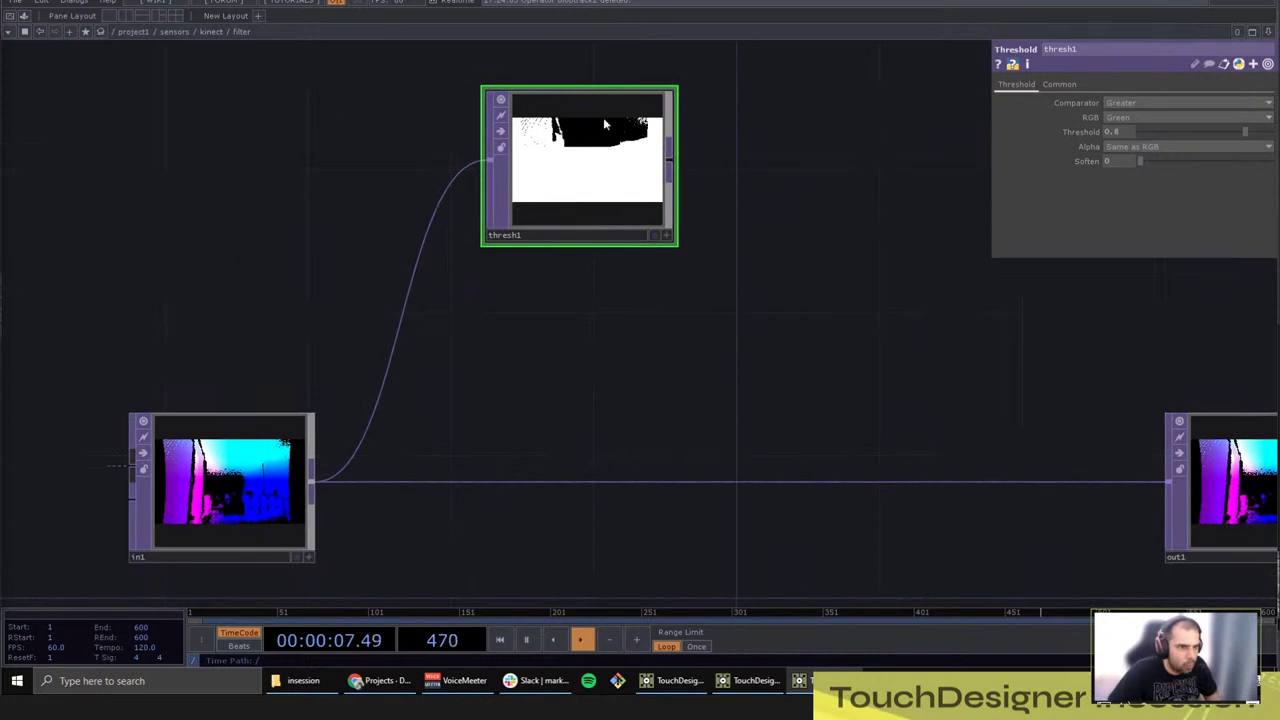
key(ctrl+v)
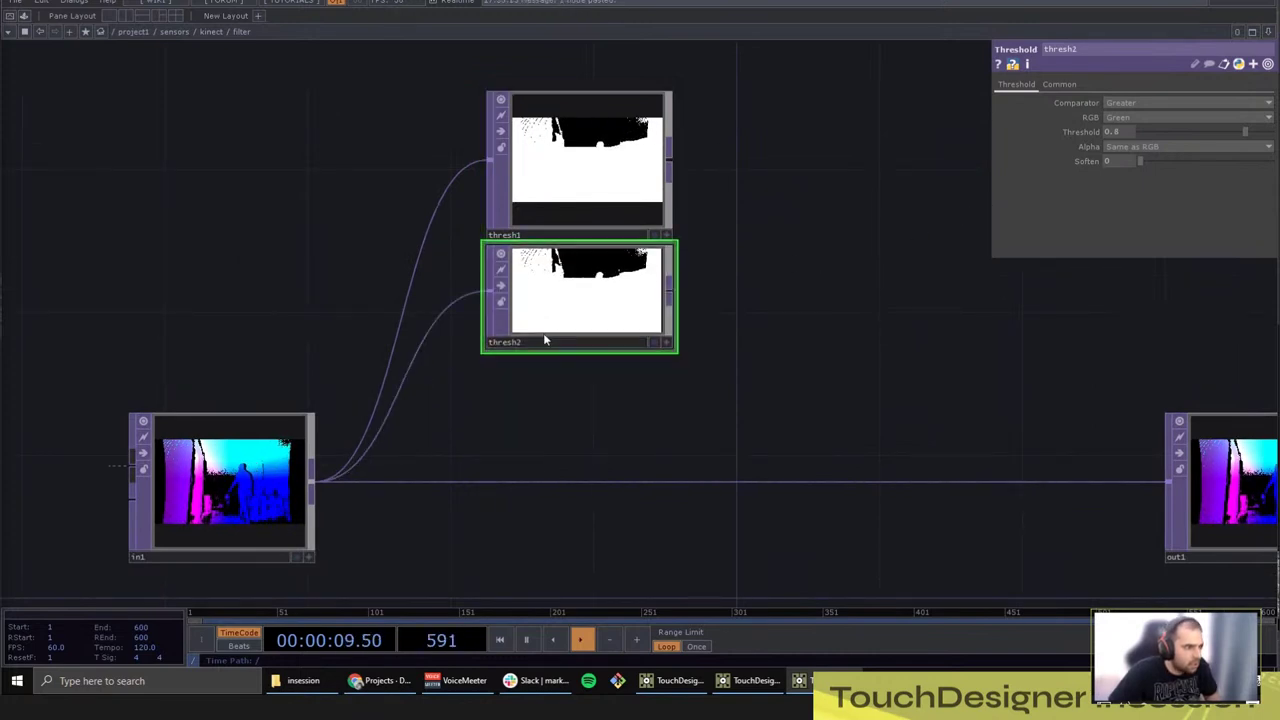
click(586, 322)
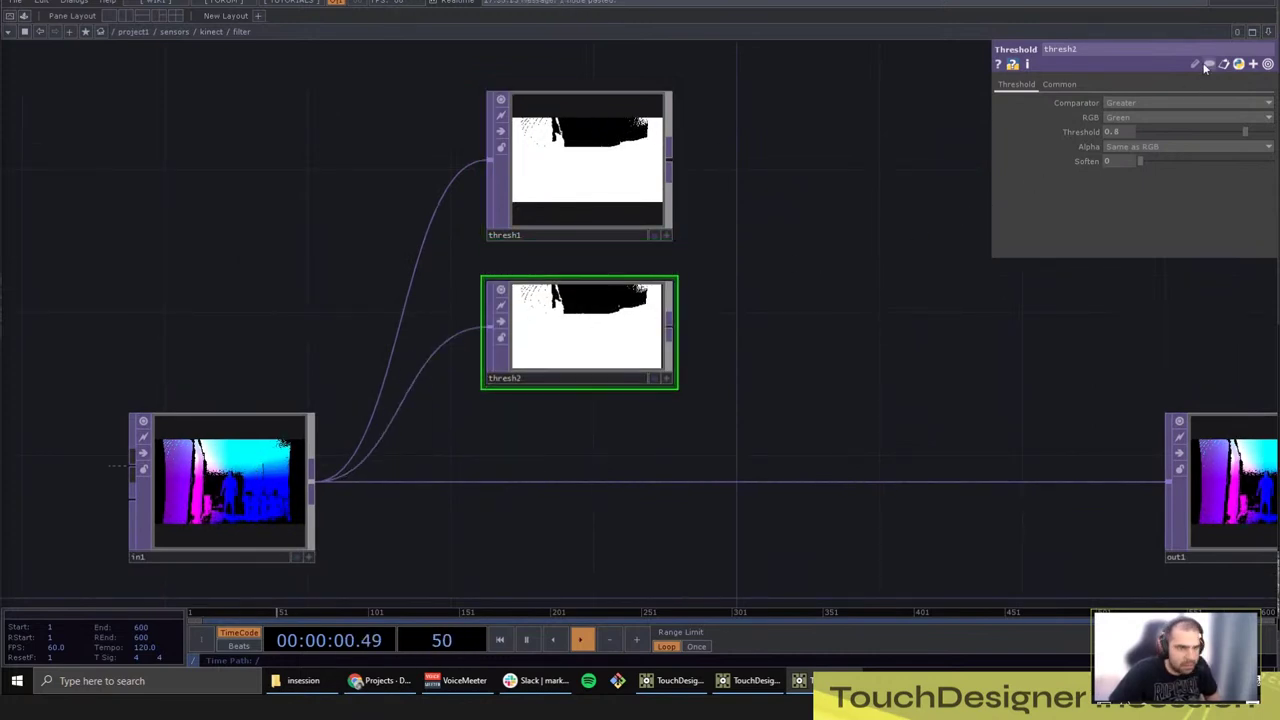
Step: Set thresh2's comparator to Less and its threshold to -1
click(1125, 102)
click(1121, 116)
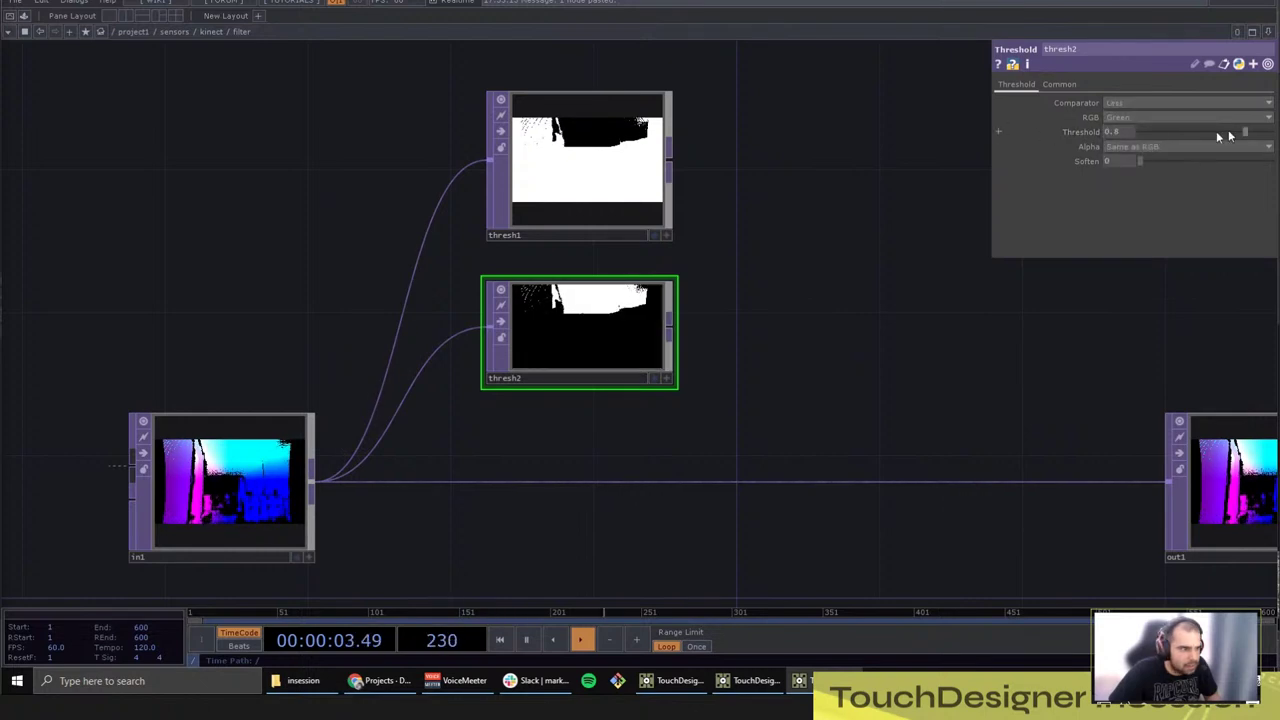
drag(1225, 134, 1113, 113)
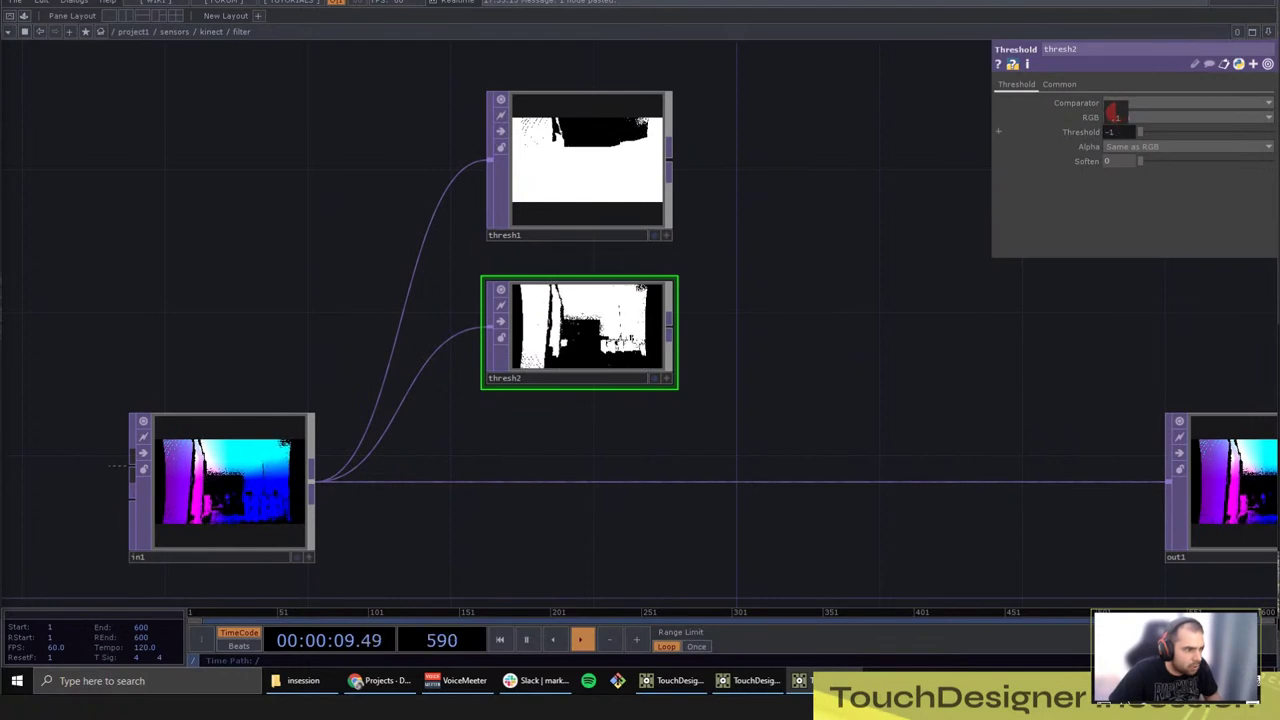
Step: Move both Threshold TOPs higher above the in1 to out1 wire and shrink thresh1 to match thresh2's size
click(609, 214)
scroll(786, 286, down, 2)
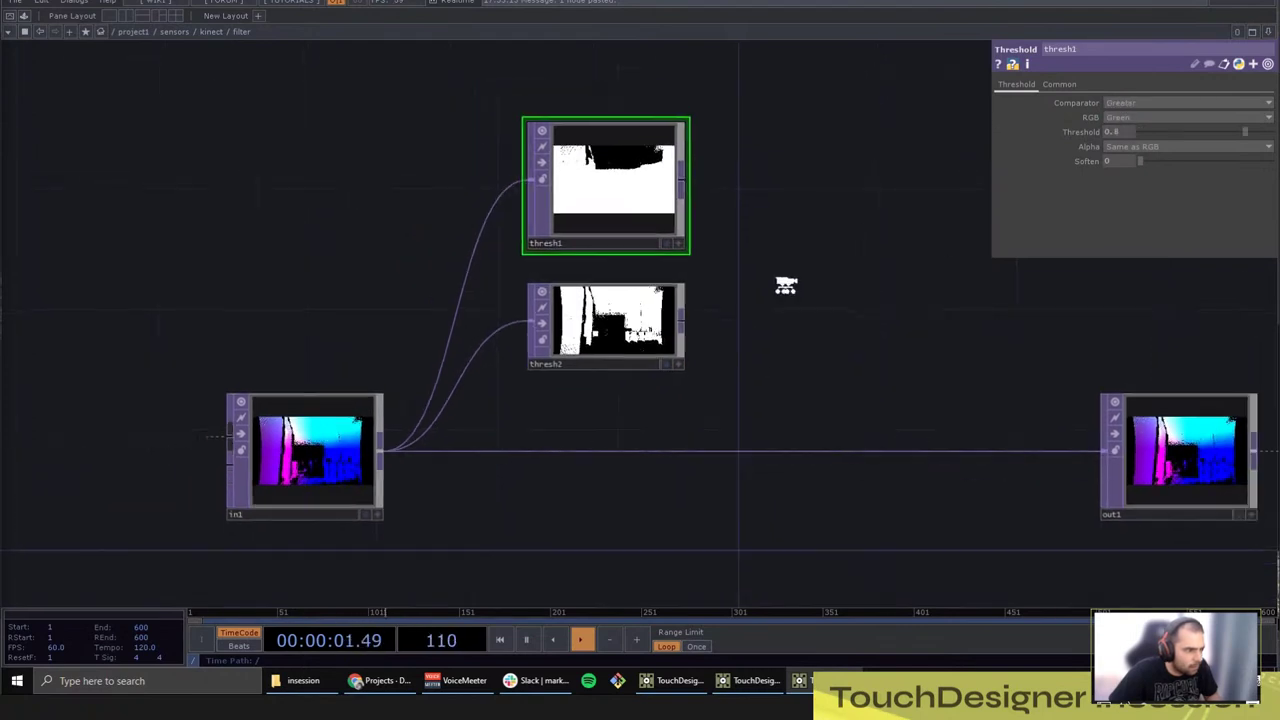
scroll(786, 286, down, 1)
drag(786, 286, 662, 372)
right_drag(626, 197, 494, 400)
drag(519, 283, 529, 127)
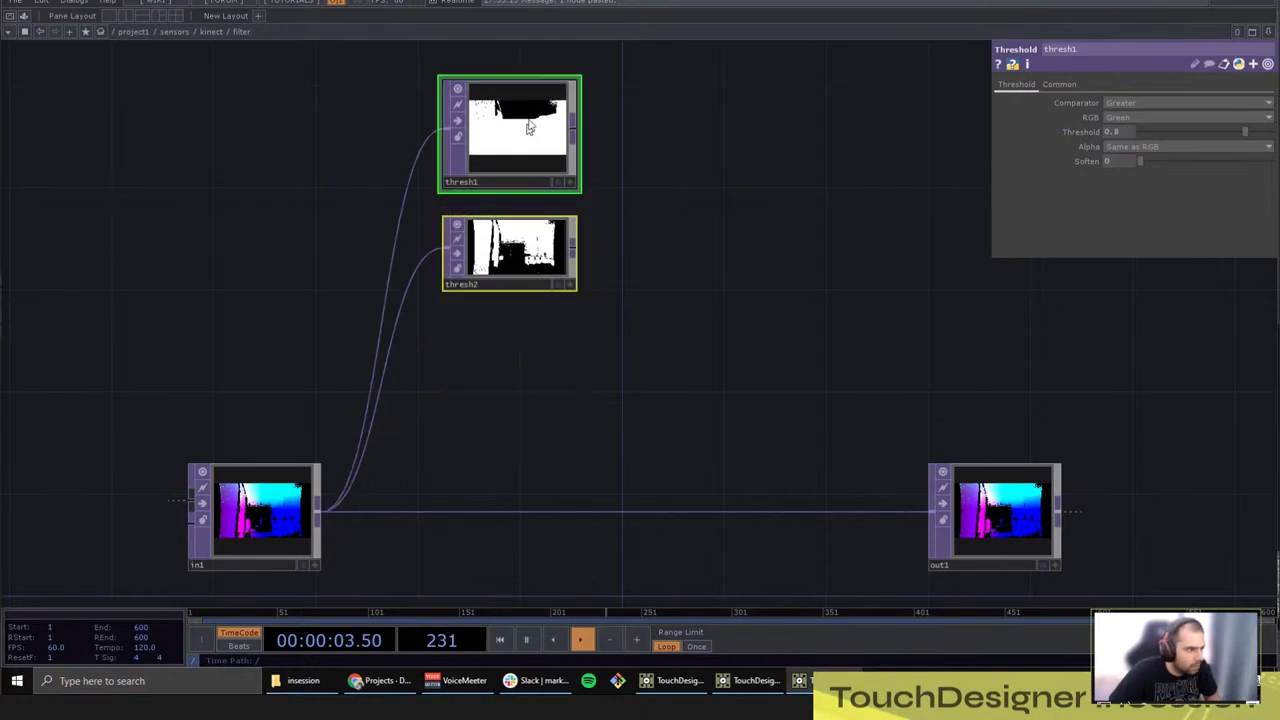
click(633, 188)
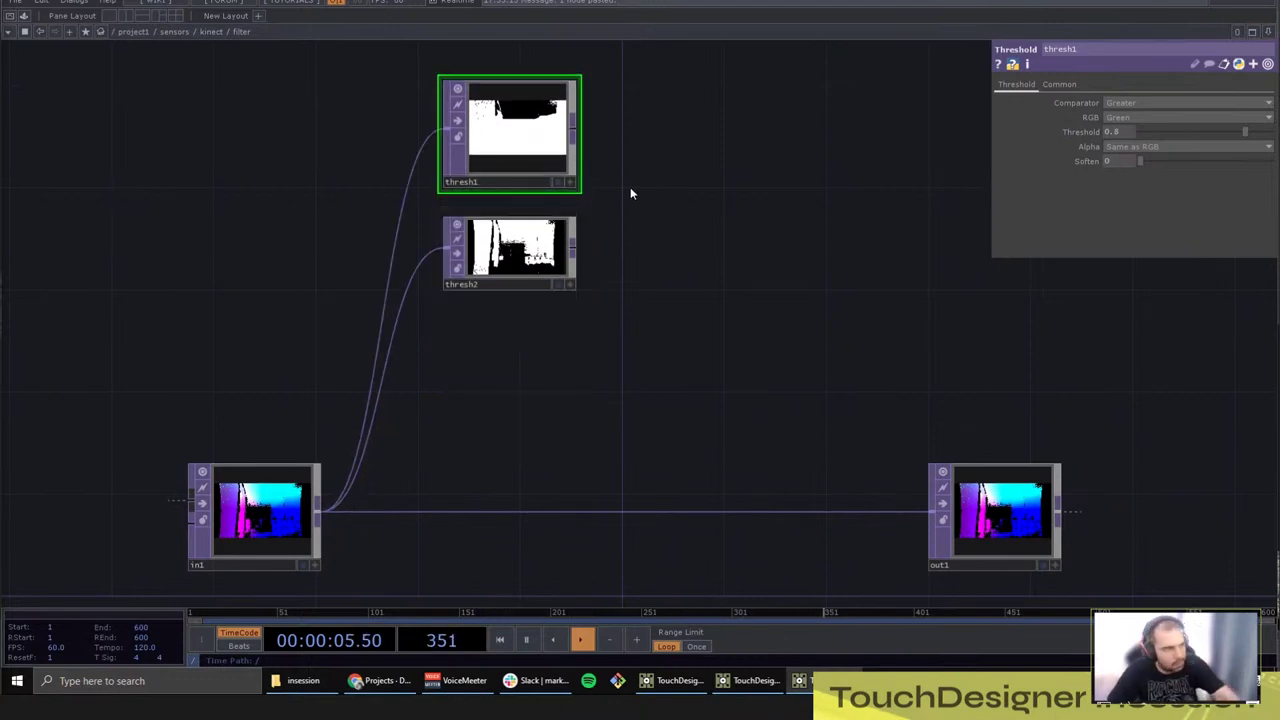
drag(577, 191, 569, 183)
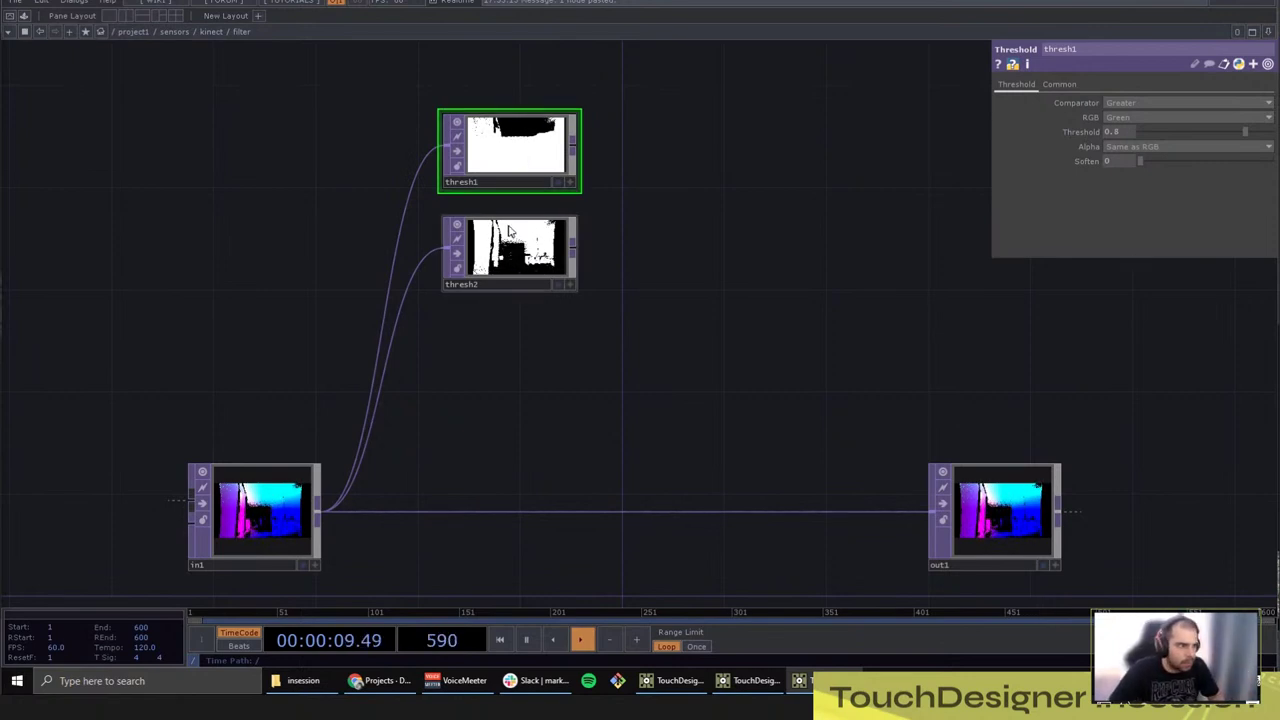
Step: Go up to the kinect network and set kinect1's Unknown Point Value to (0.0, 0.0, 100.0)
click(517, 255)
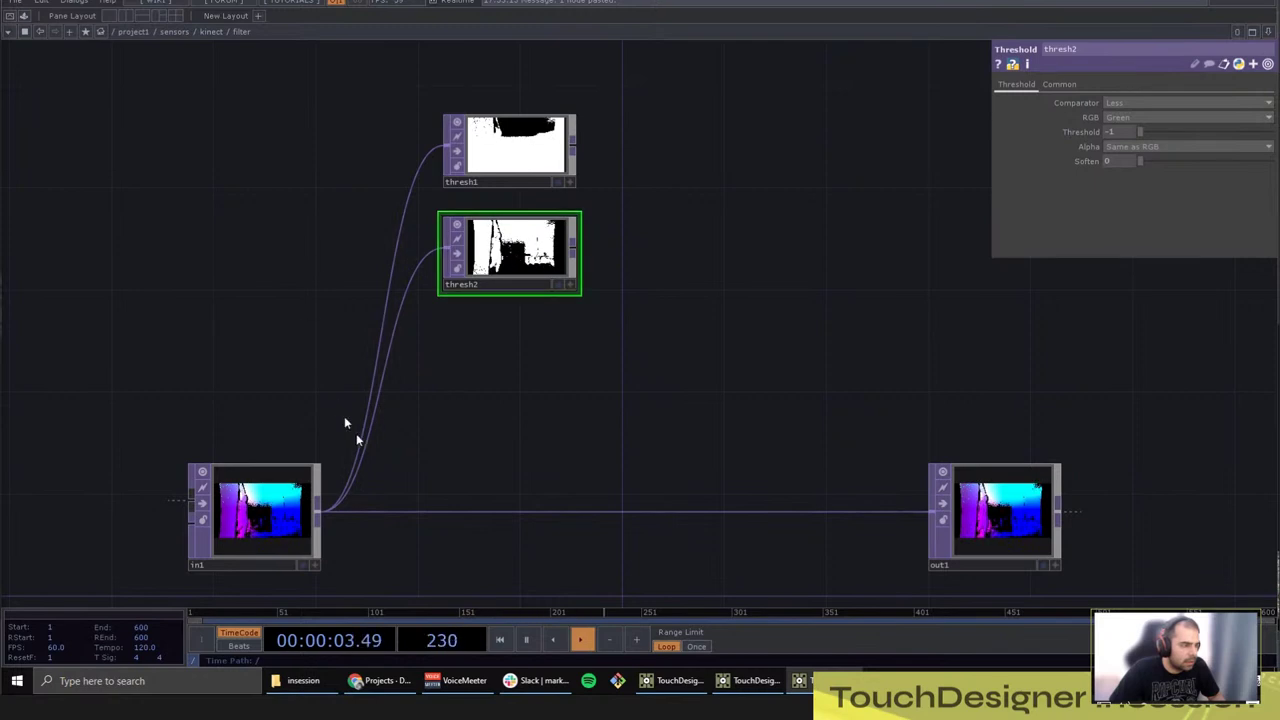
click(255, 512)
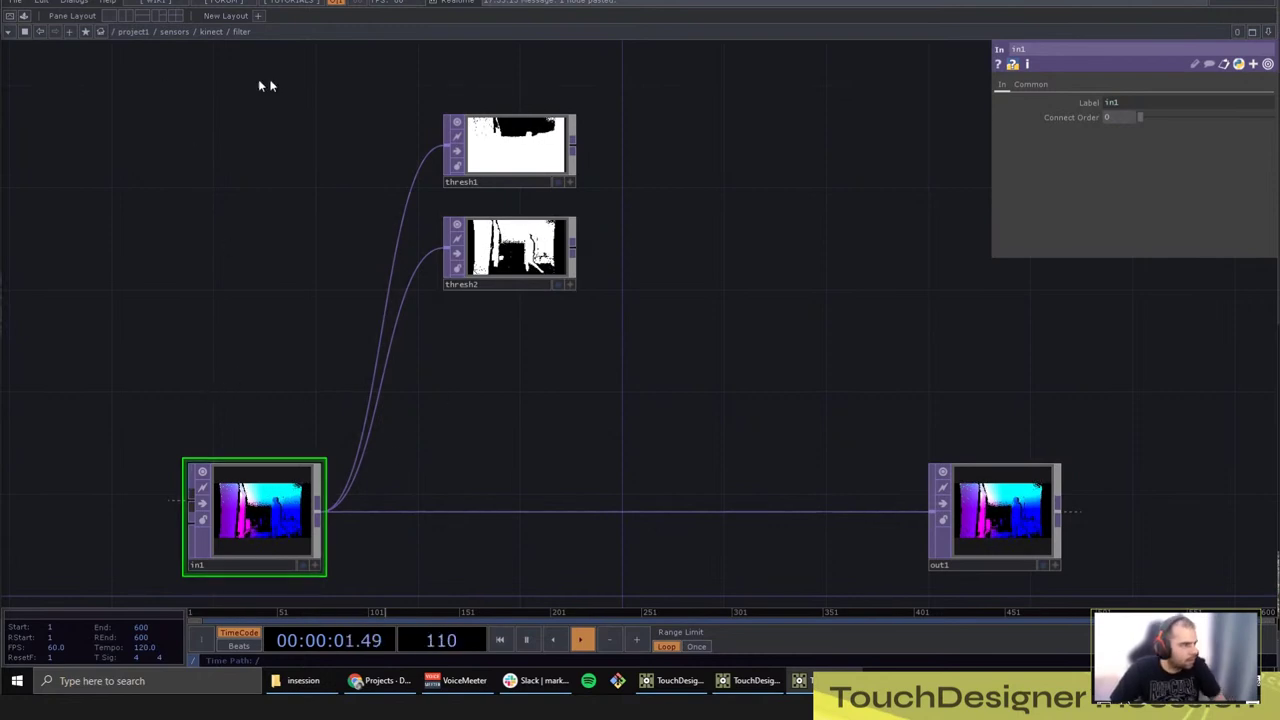
click(510, 150)
click(206, 32)
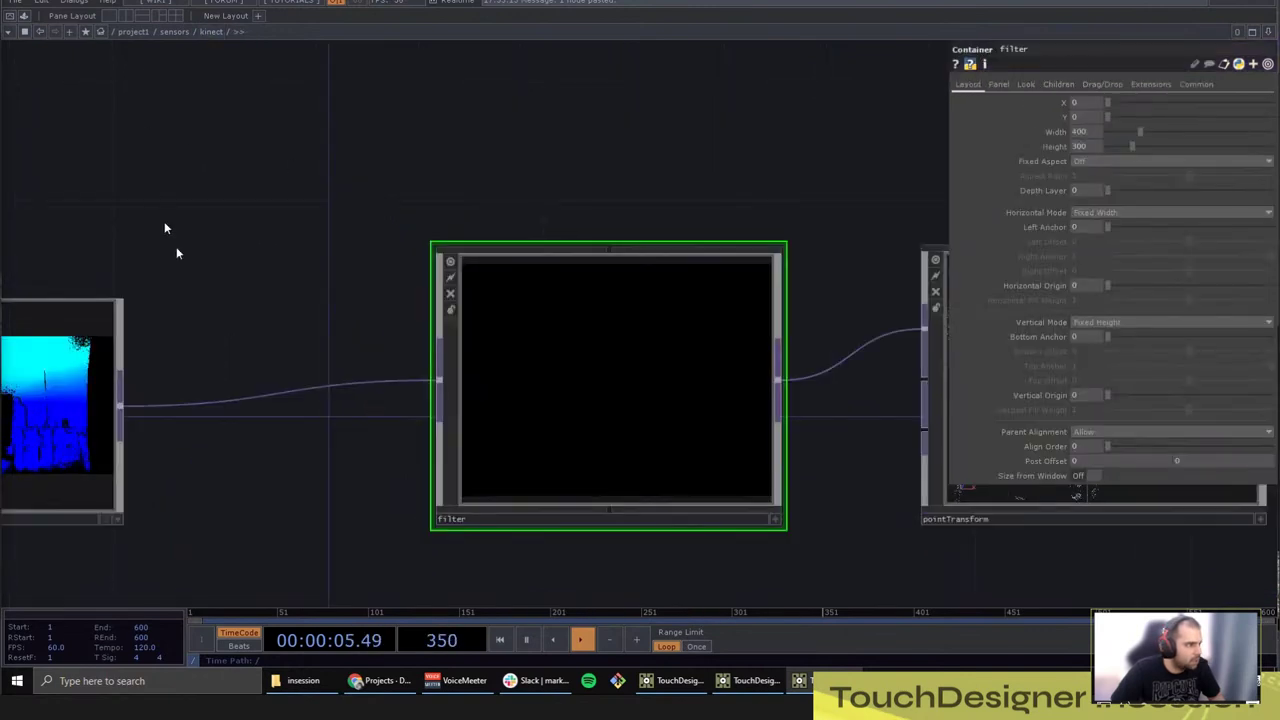
drag(174, 246, 731, 260)
click(588, 440)
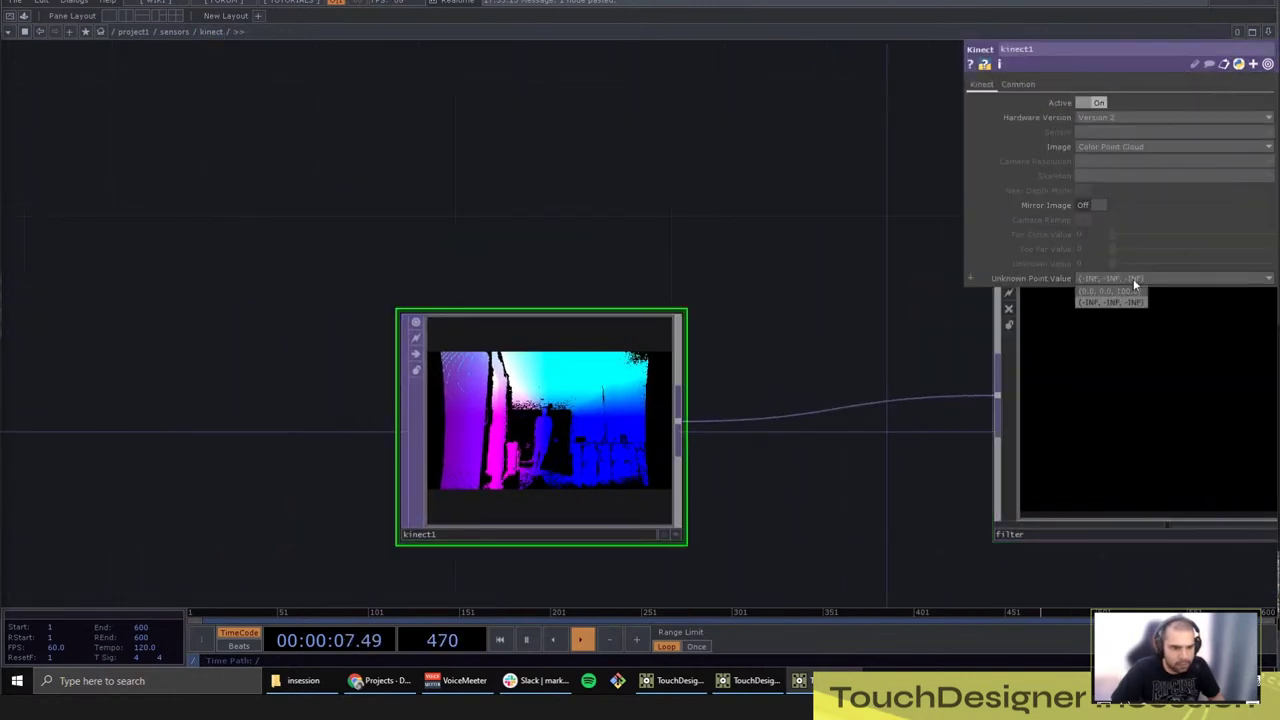
click(1101, 292)
Step: Enter the filter container and examine how the in1, thresh1 and thresh2 images respond to the unknown point value
drag(729, 309, 208, 285)
click(709, 375)
key(i)
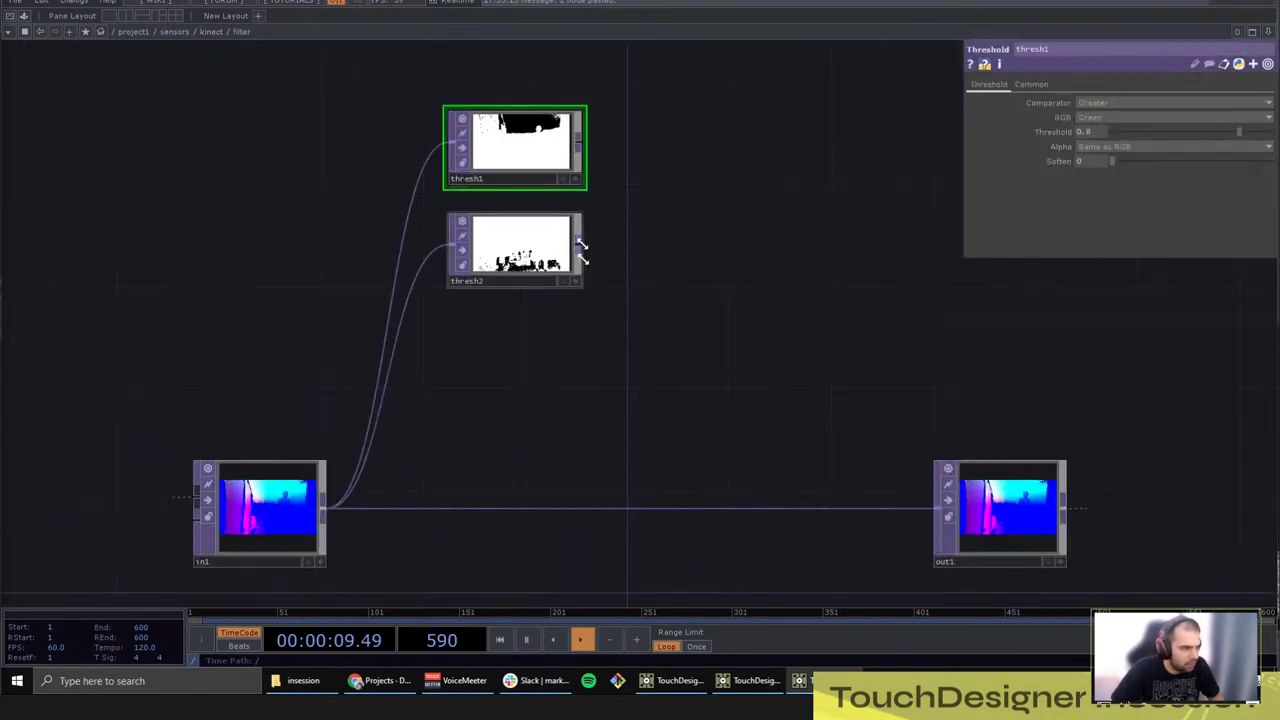
scroll(516, 186, up, 4)
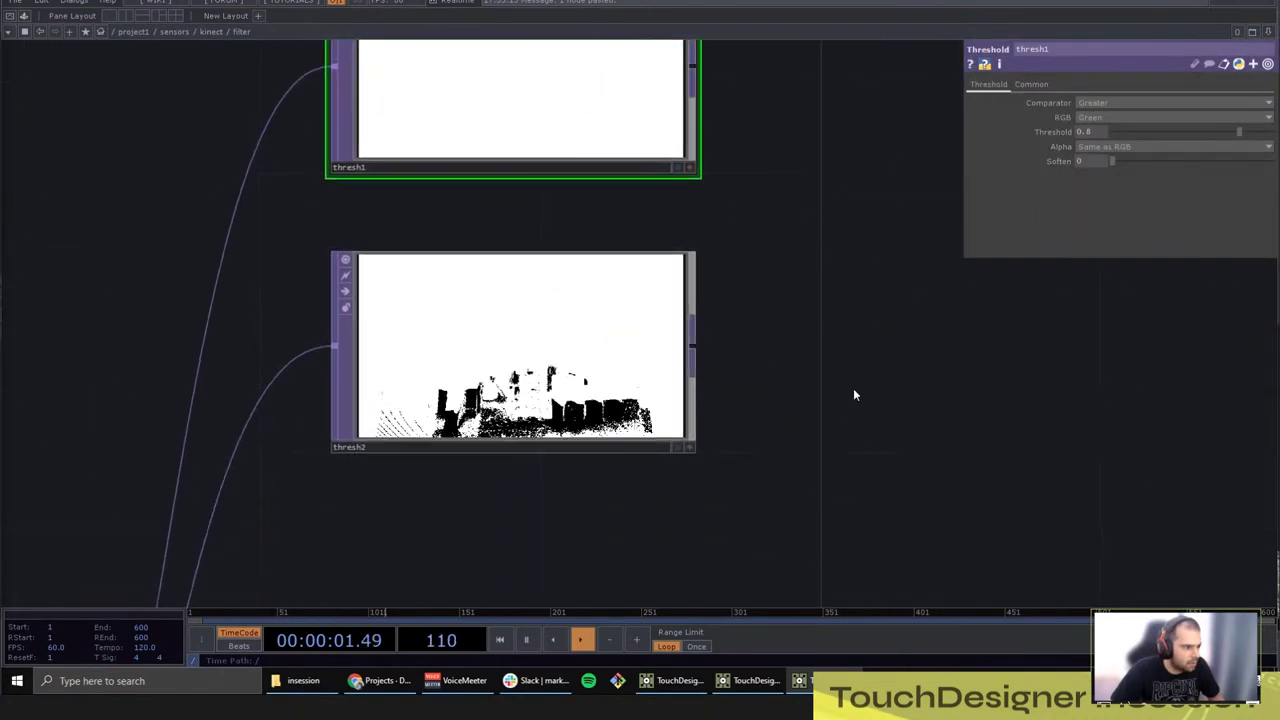
scroll(800, 392, down, 3)
drag(663, 494, 829, 205)
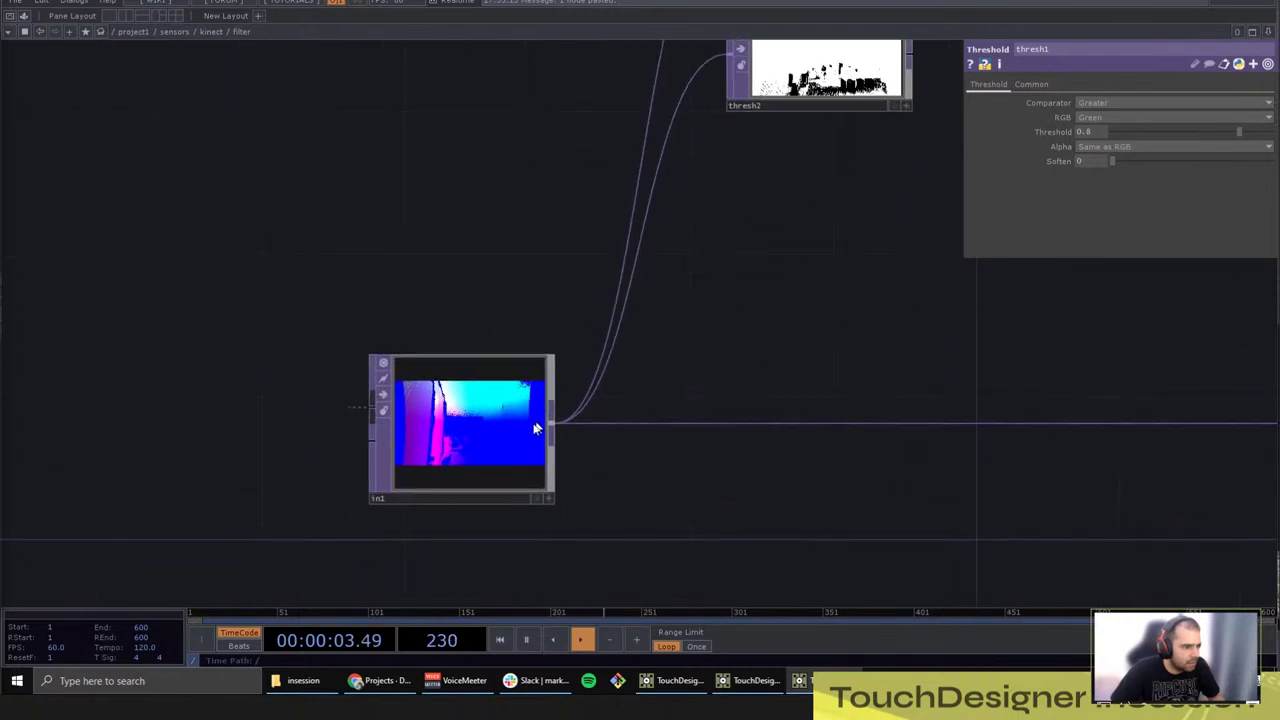
drag(749, 298, 543, 633)
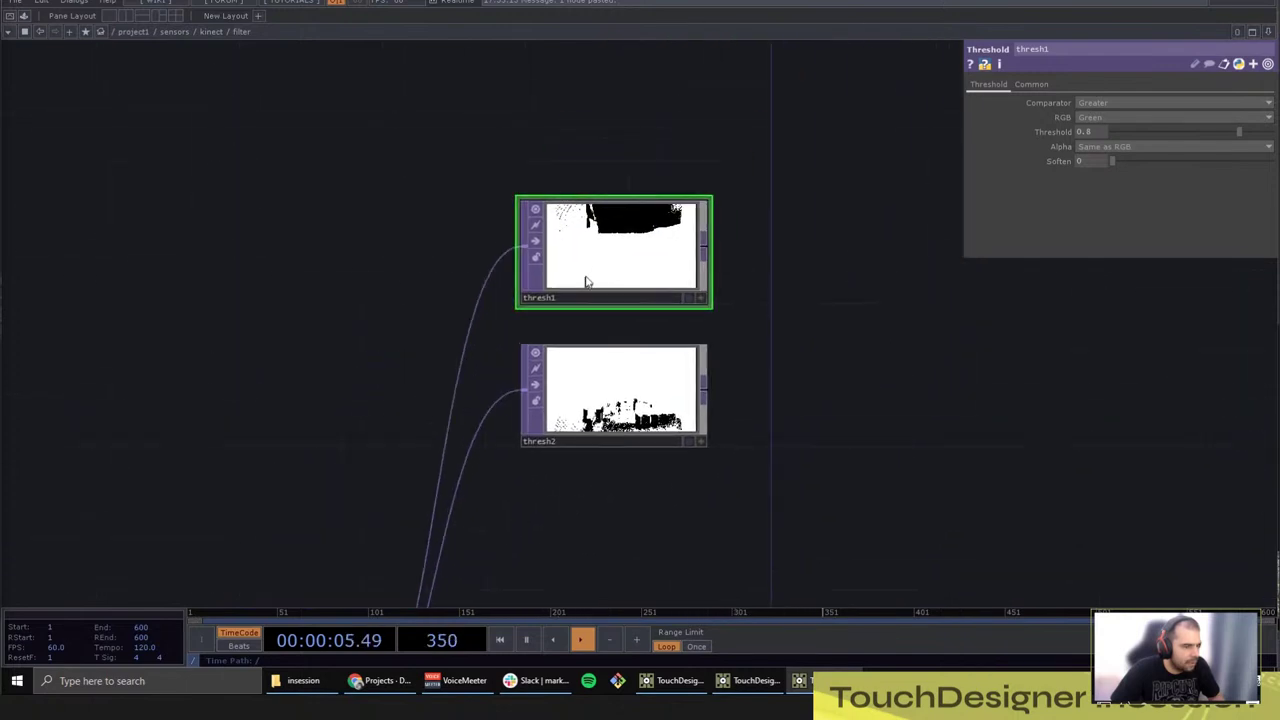
click(697, 416)
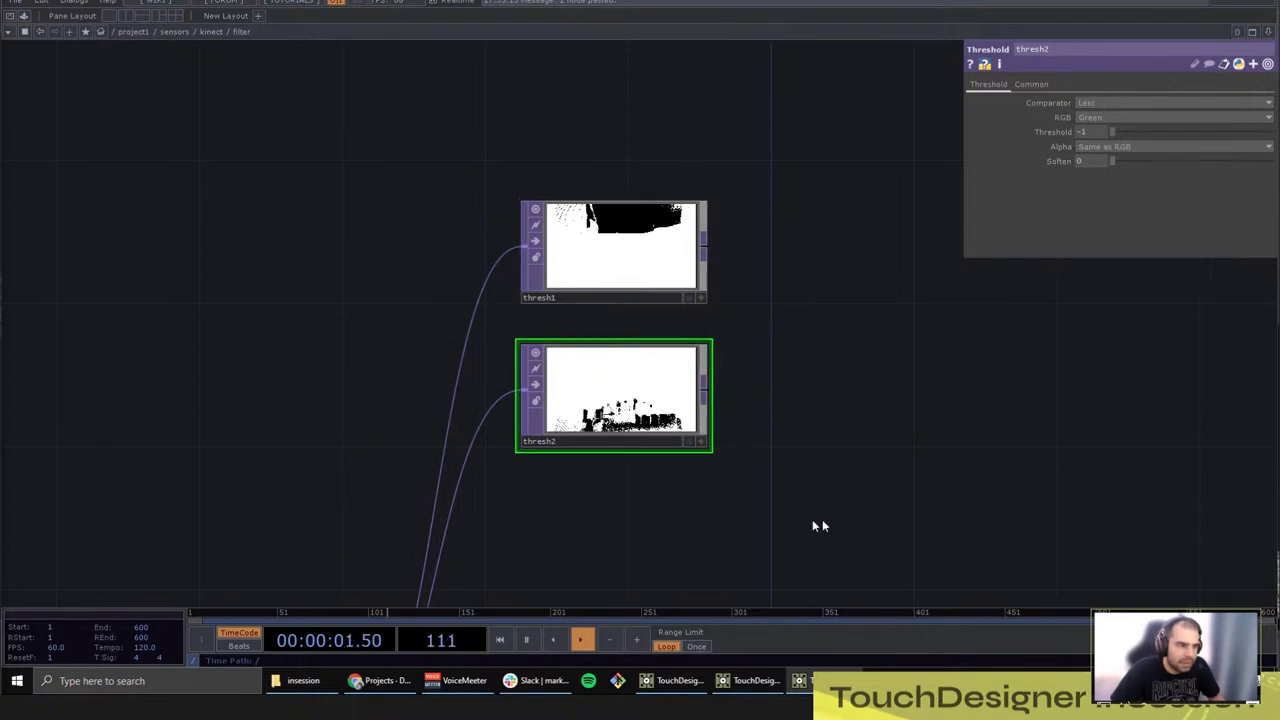
drag(765, 520, 817, 394)
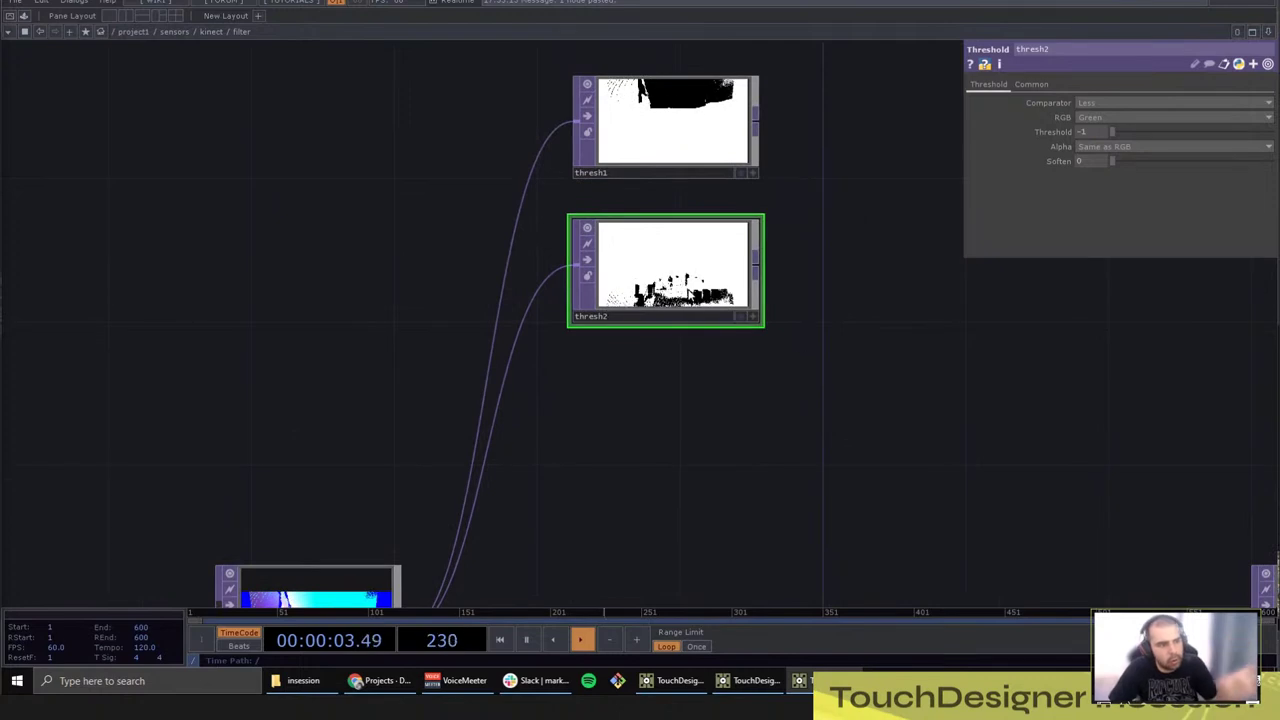
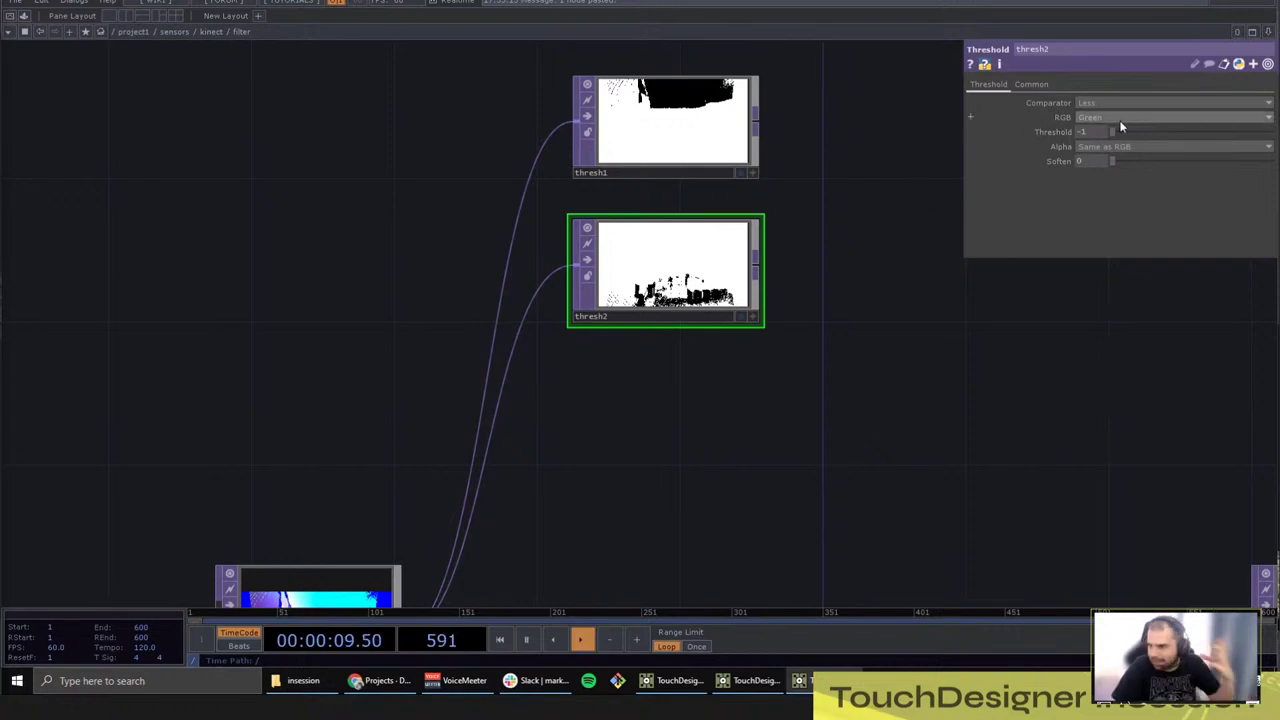
Step: Restore kinect1's Unknown Point Value to (-INF, -INF, -INF) and go back inside the filter container
click(212, 31)
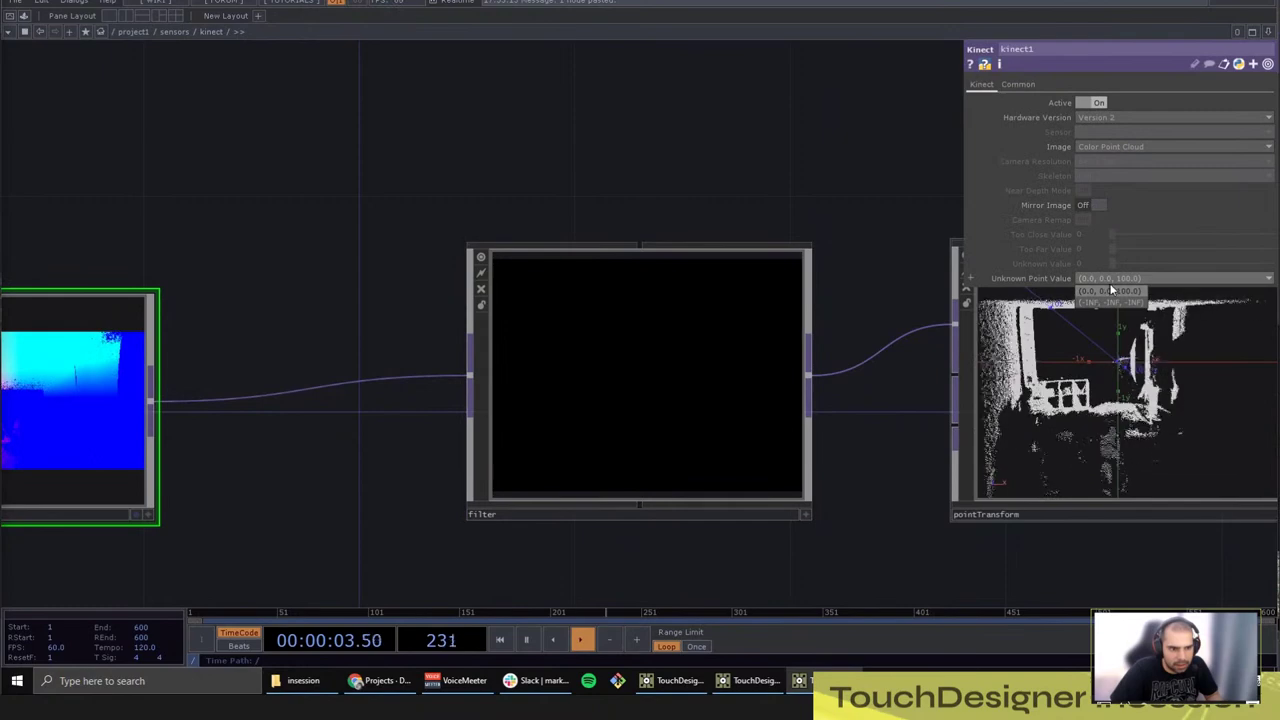
click(623, 352)
key(i)
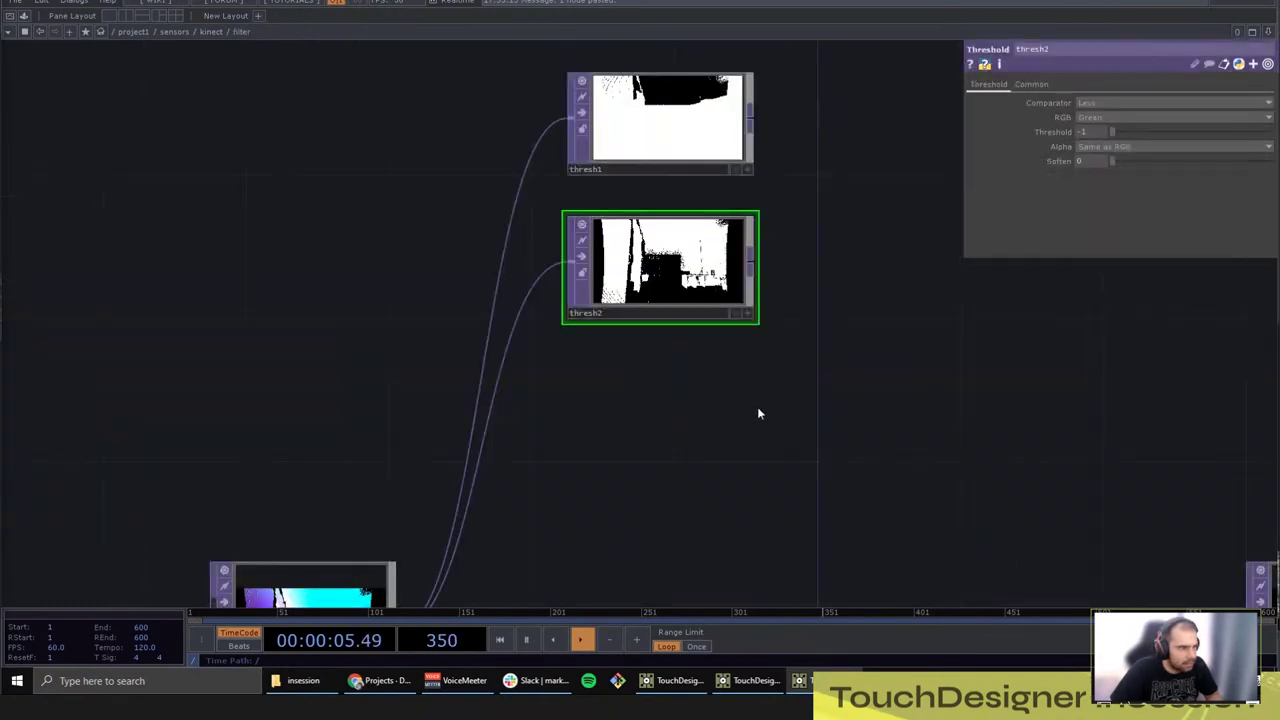
Step: Duplicate thresh1 and thresh2 together below the originals, keeping their in1 connections, and select both copies
click(677, 137)
drag(791, 444, 780, 444)
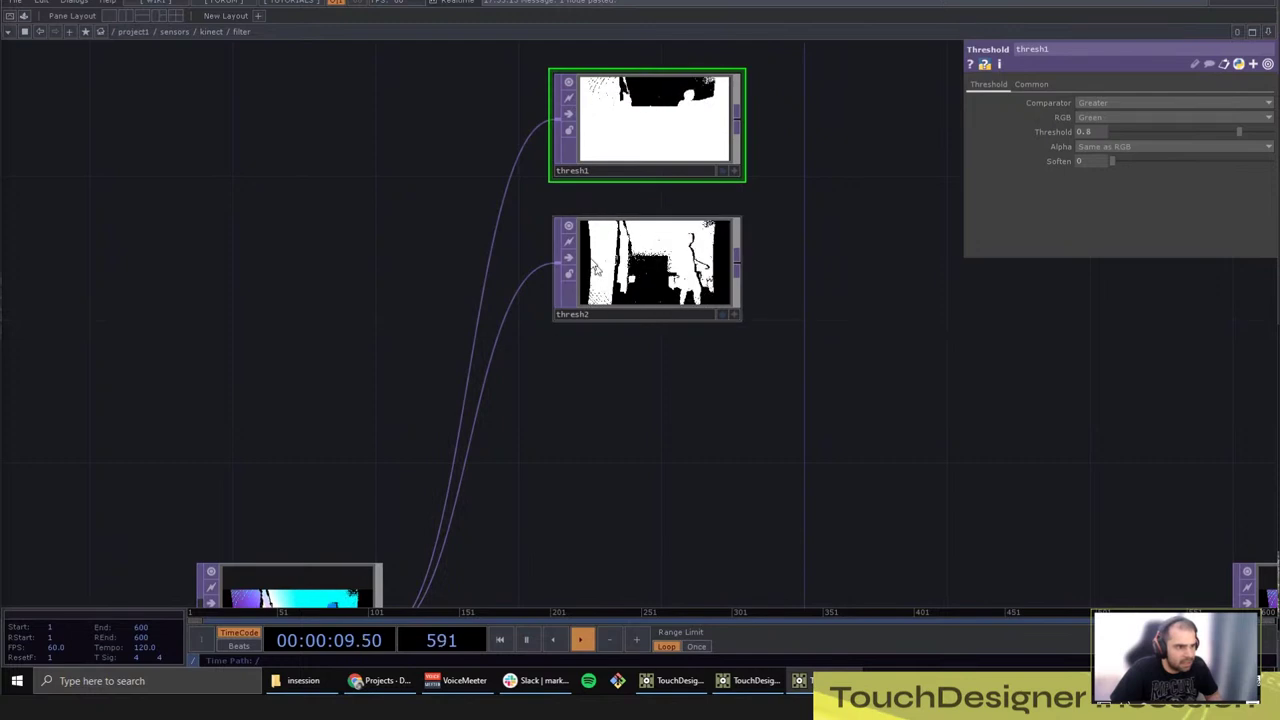
scroll(580, 392, down, 4)
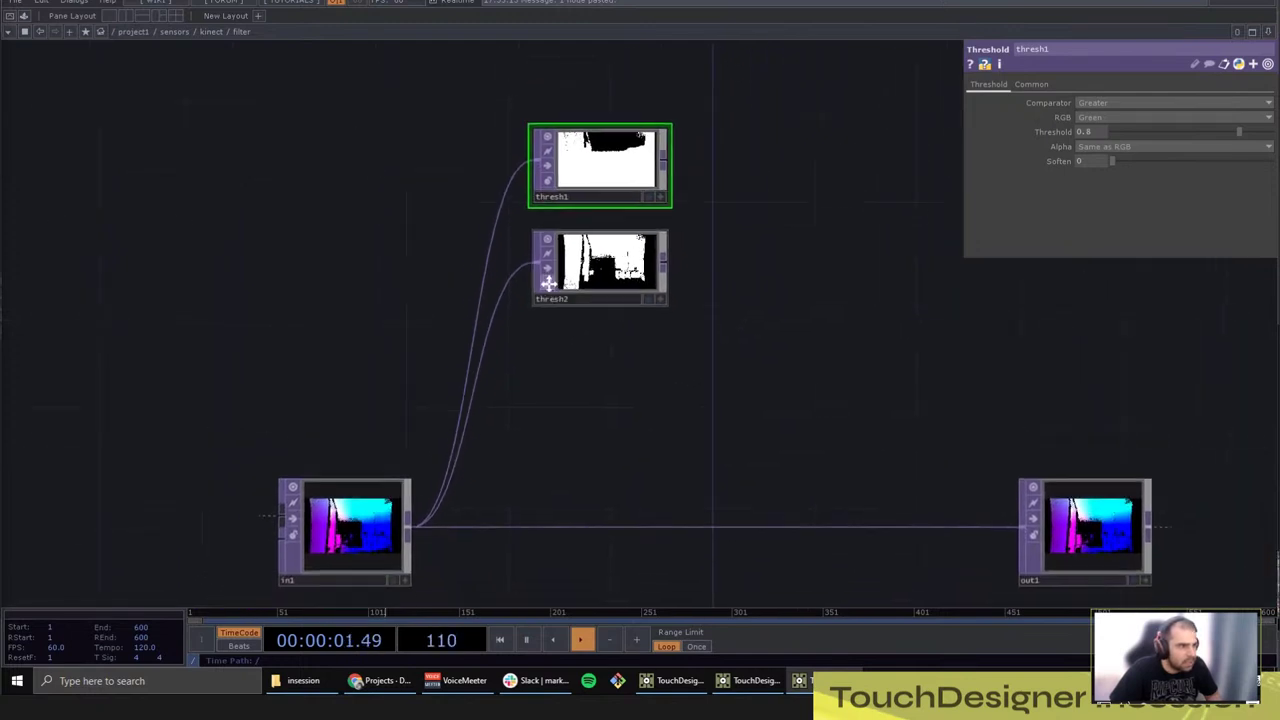
click(568, 250)
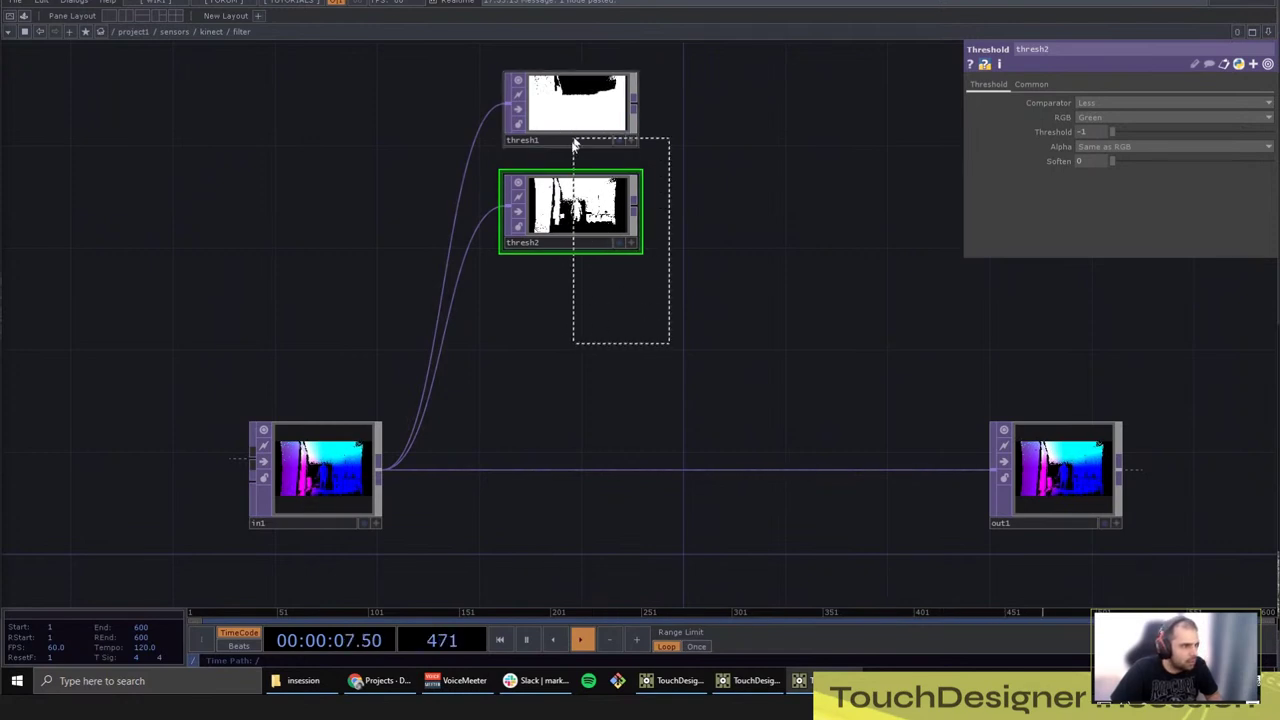
key(ctrl+v)
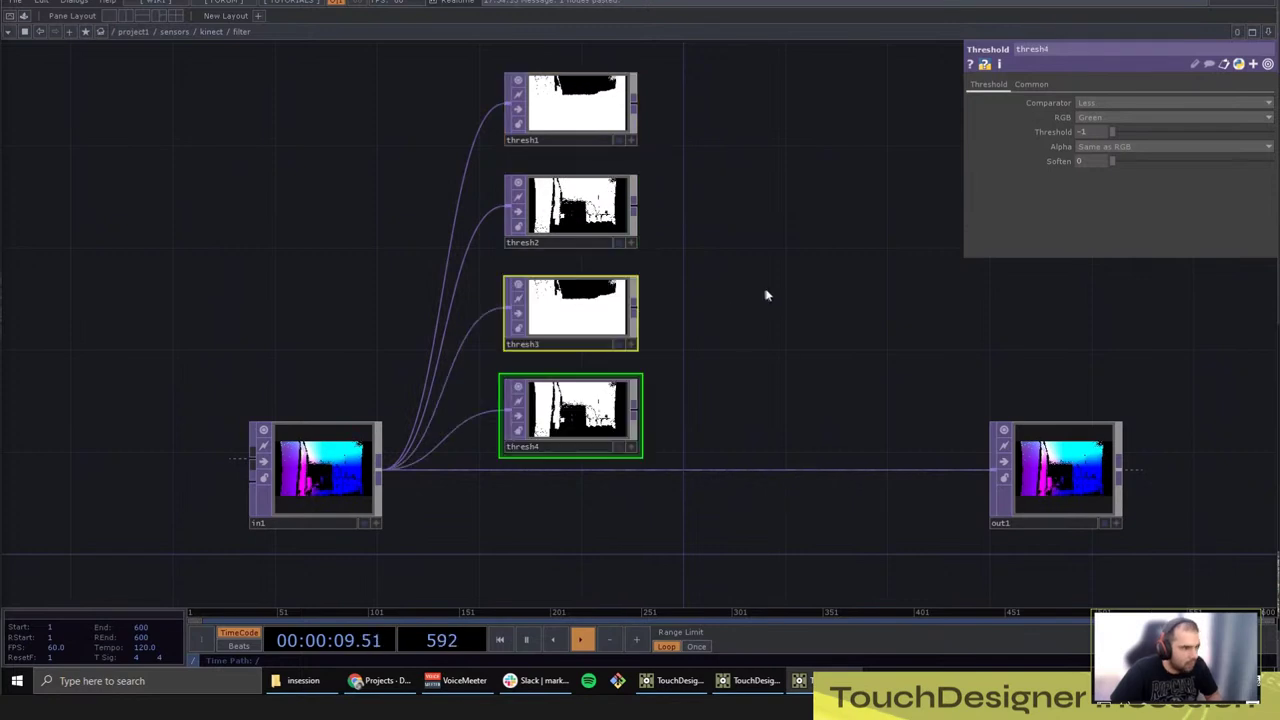
click(611, 344)
shift+click(622, 398)
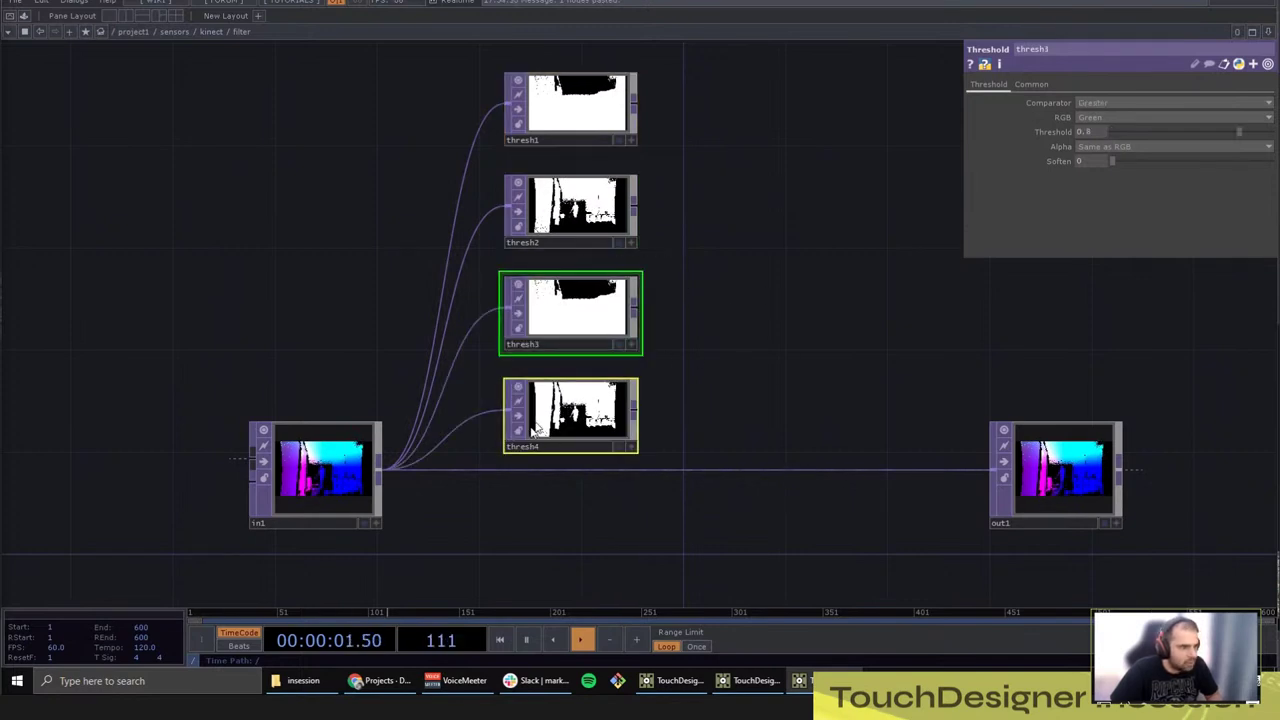
Step: Switch thresh3 and thresh4 to the Red channel and tune thresh3's Greater threshold against its image
click(1105, 117)
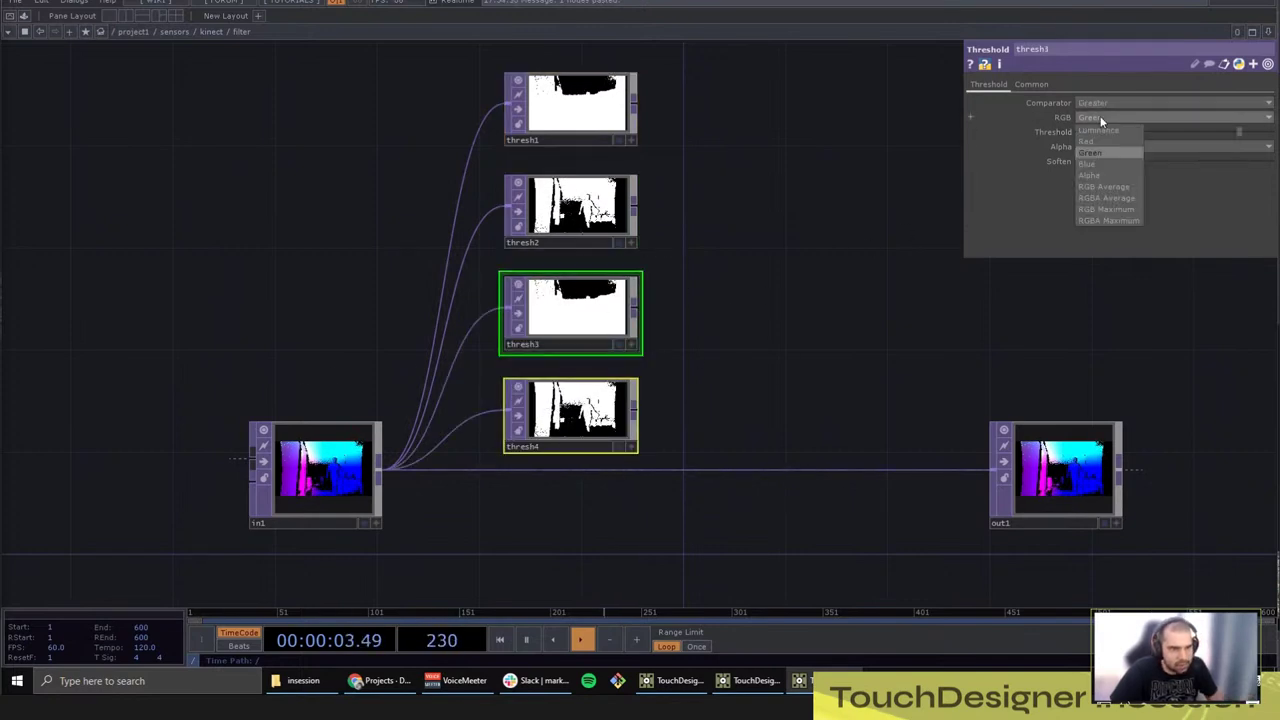
click(1094, 140)
scroll(753, 264, up, 3)
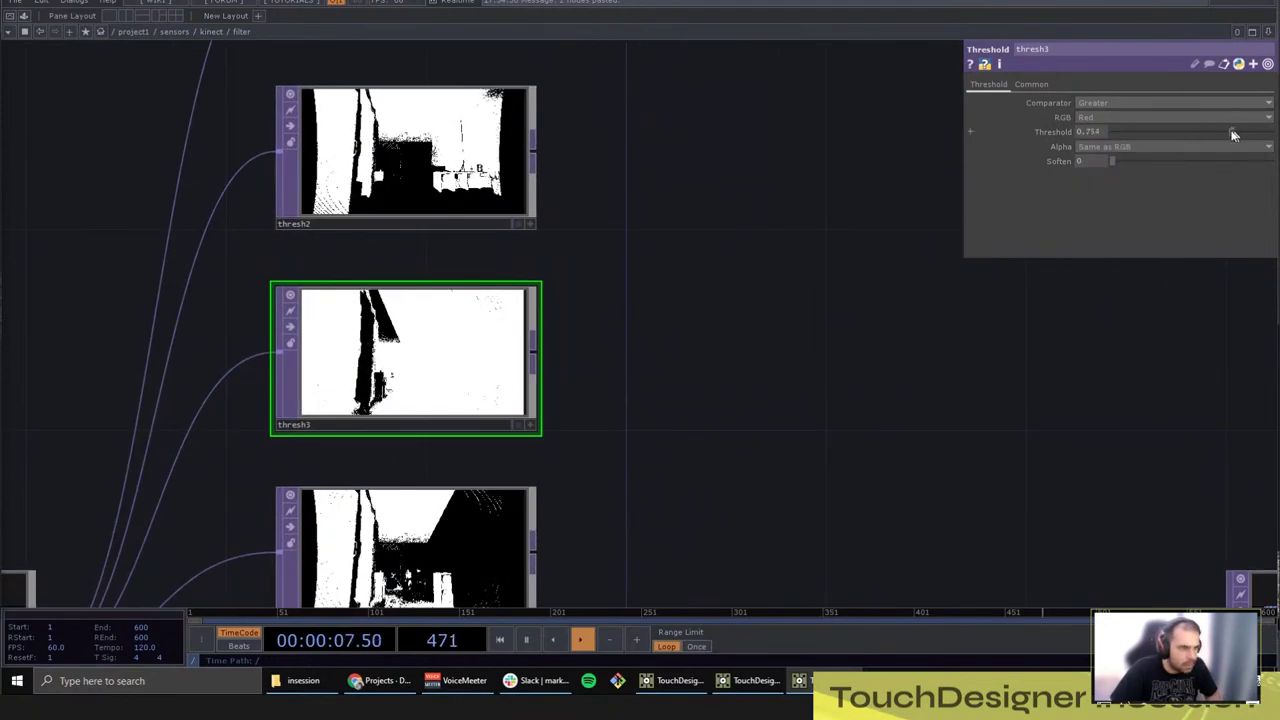
drag(1236, 131, 1172, 132)
mouse_move(1088, 131)
mouse_down()
mouse_move(1129, 127)
mouse_move(1106, 134)
mouse_move(1095, 112)
mouse_up()
drag(700, 372, 742, 297)
Step: Set thresh4's threshold to -1.679, keeping its comparator at Less and its channel at Red
click(480, 460)
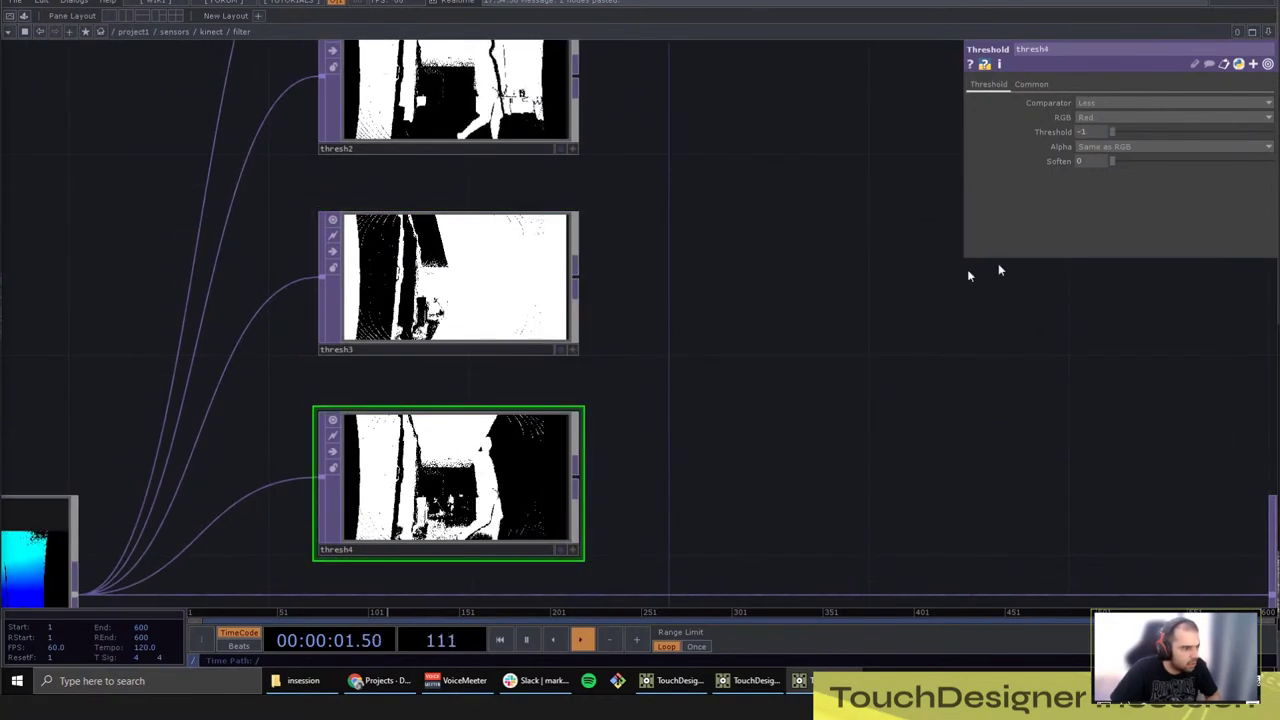
click(1103, 115)
click(1103, 115)
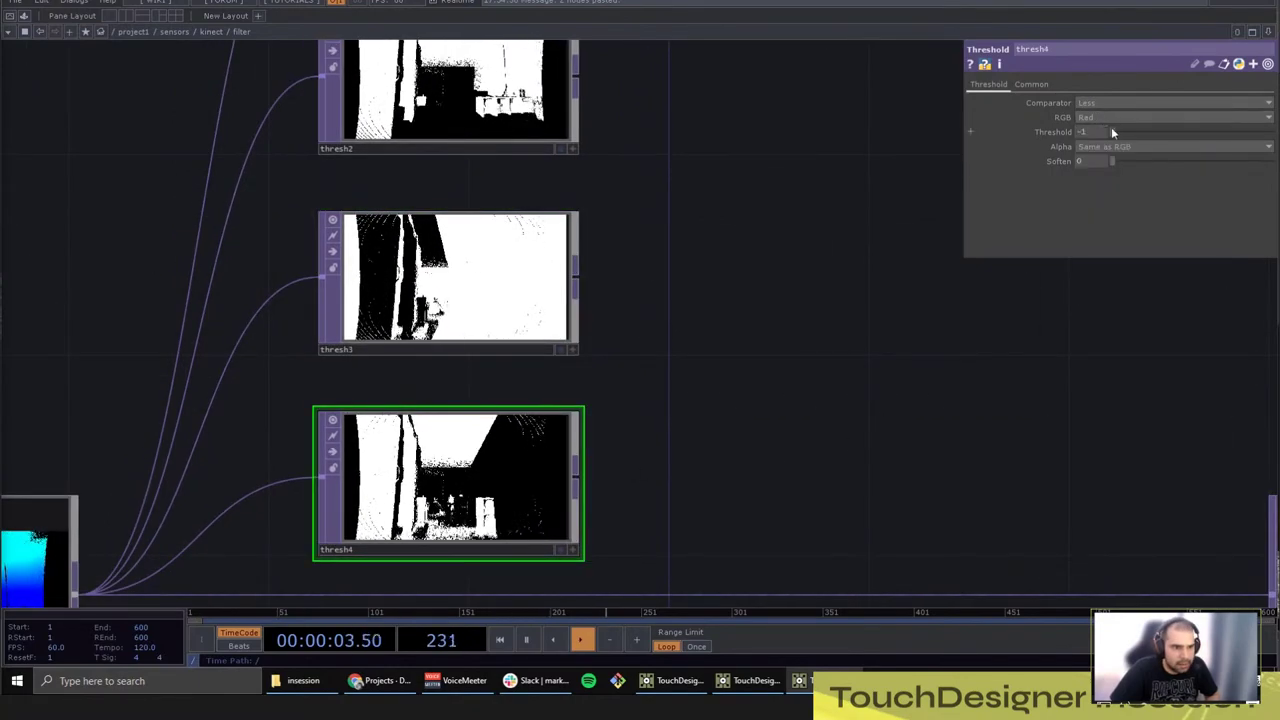
drag(1123, 132, 1135, 131)
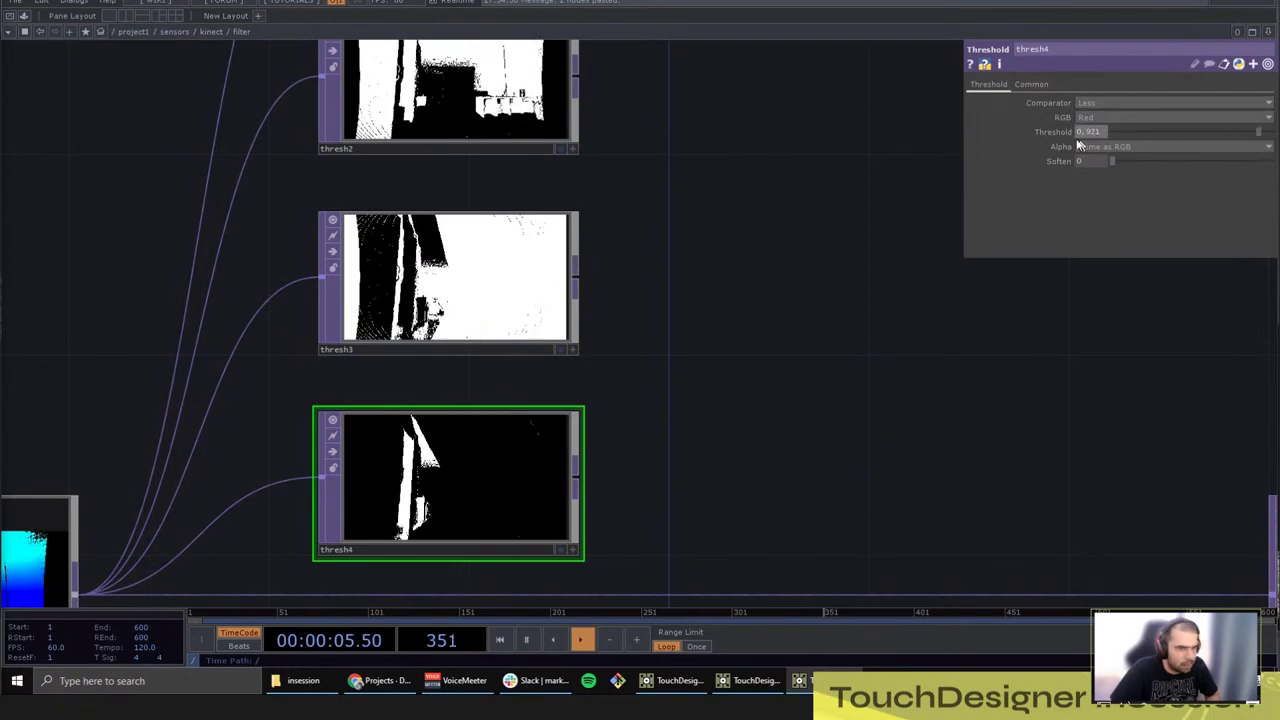
middle_drag(1092, 133, 1091, 113)
drag(1090, 113, 1089, 122)
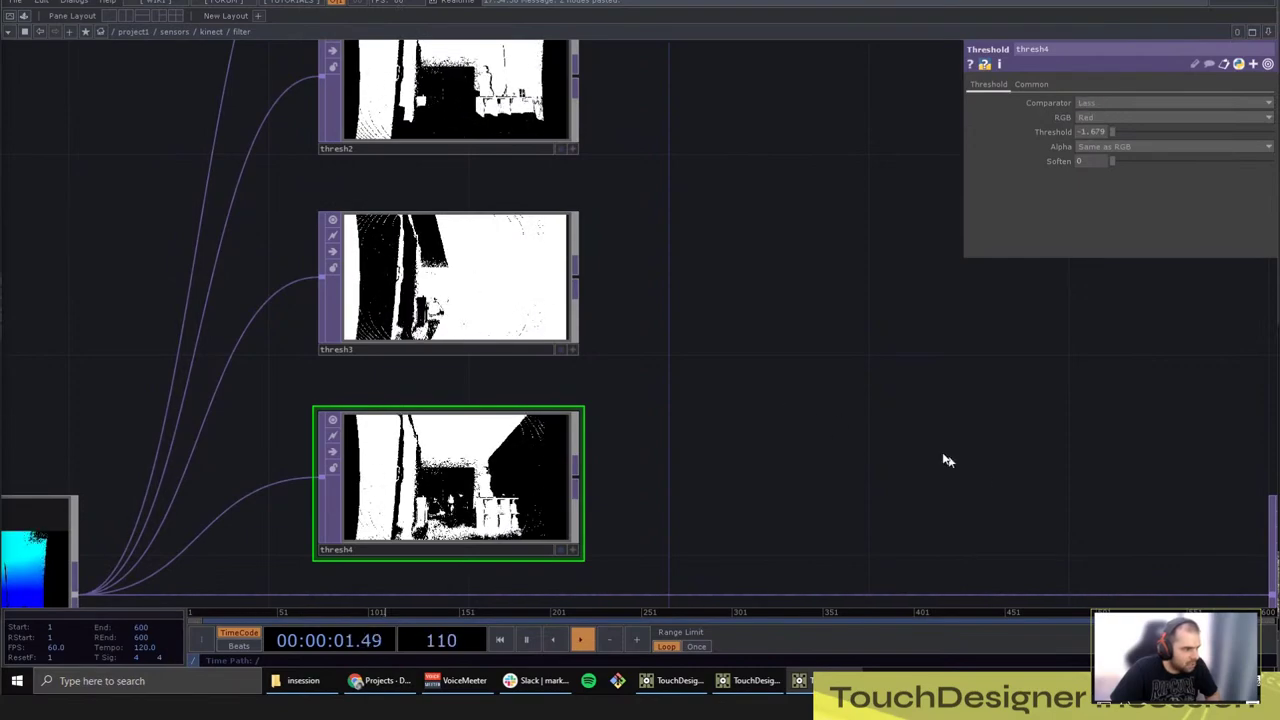
Step: Duplicate thresh4 below itself as thresh5, set the copy to the Blue channel and keep it wired to in1
scroll(705, 300, down, 5)
scroll(705, 300, down, 2)
drag(734, 151, 773, 249)
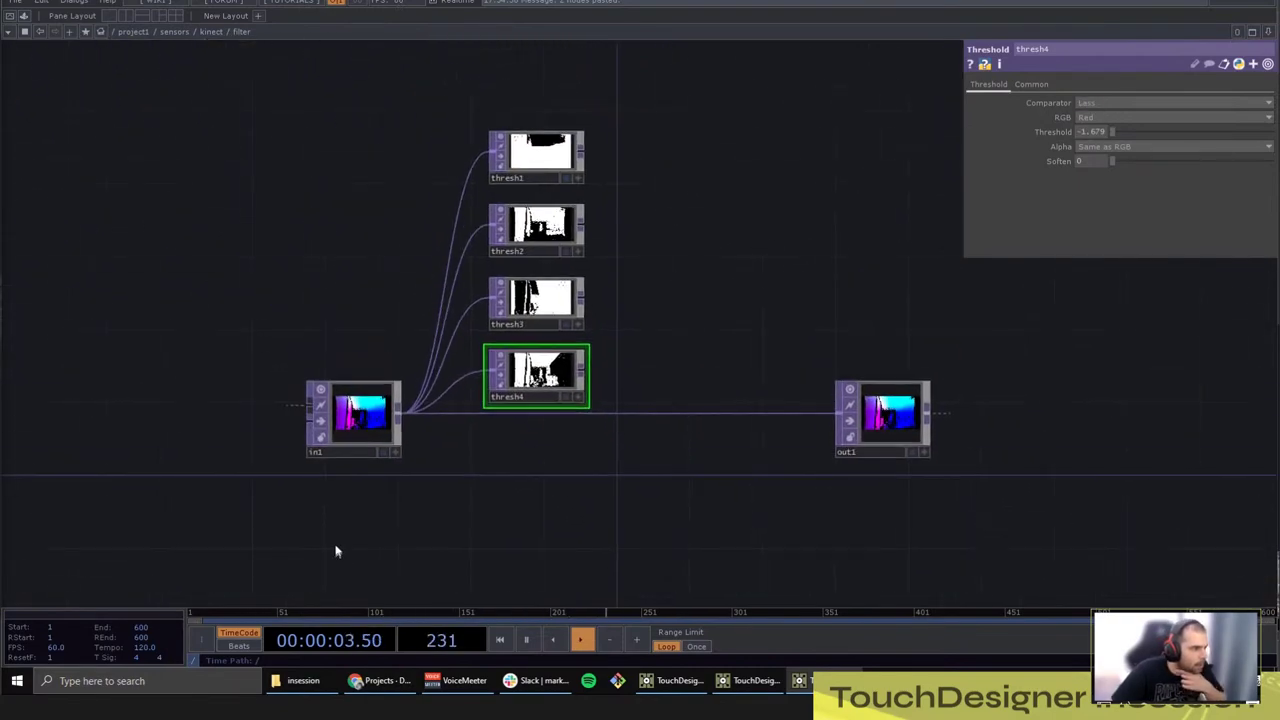
key(ctrl+v)
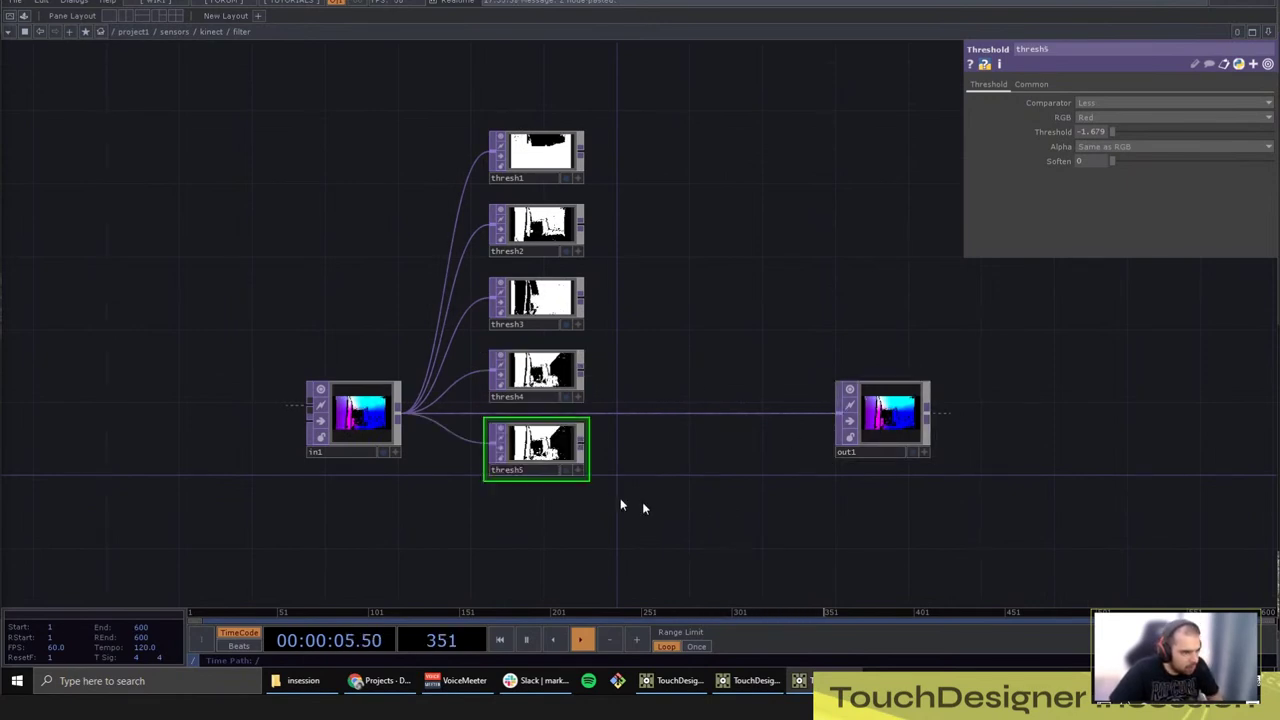
click(1129, 117)
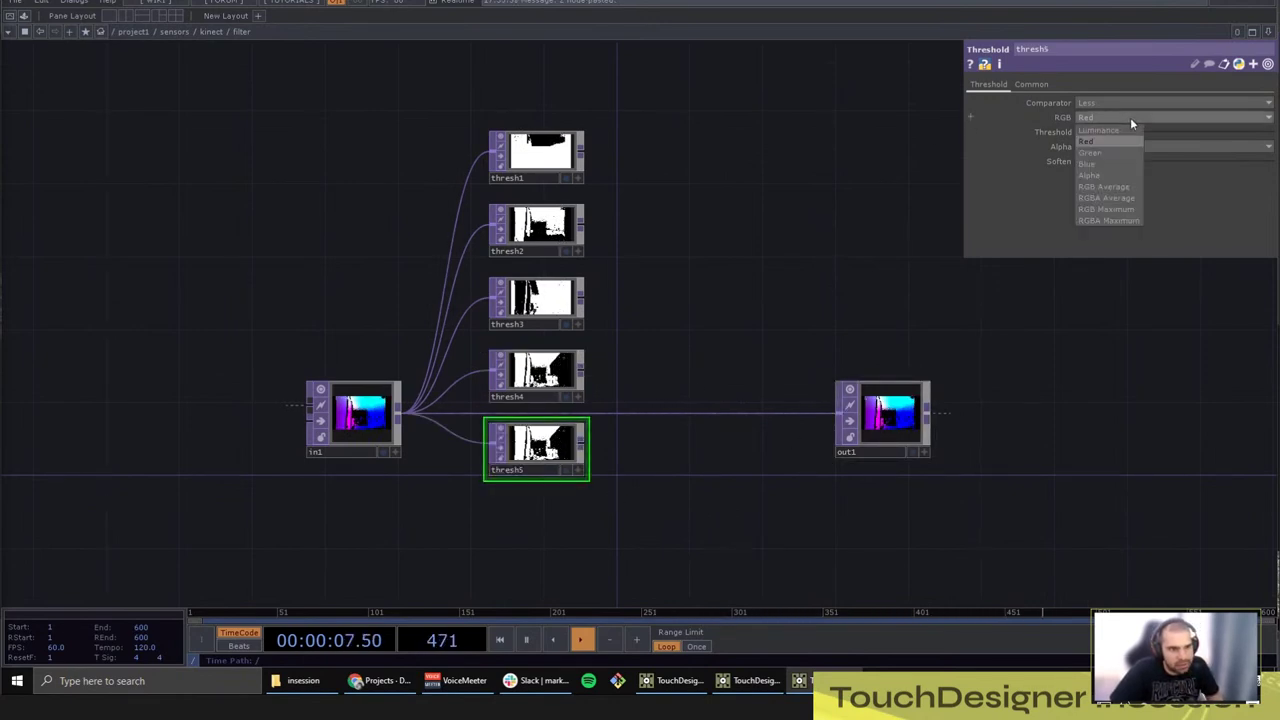
click(1093, 163)
scroll(560, 448, up, 5)
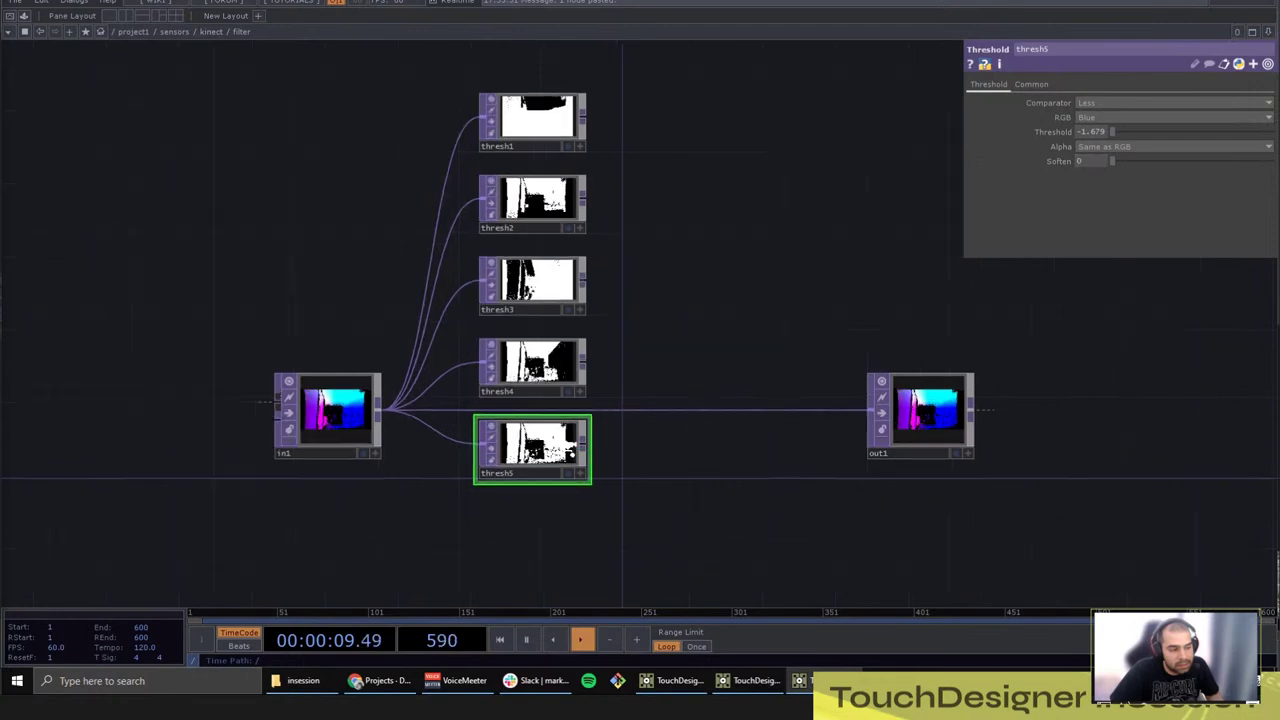
drag(423, 437, 337, 486)
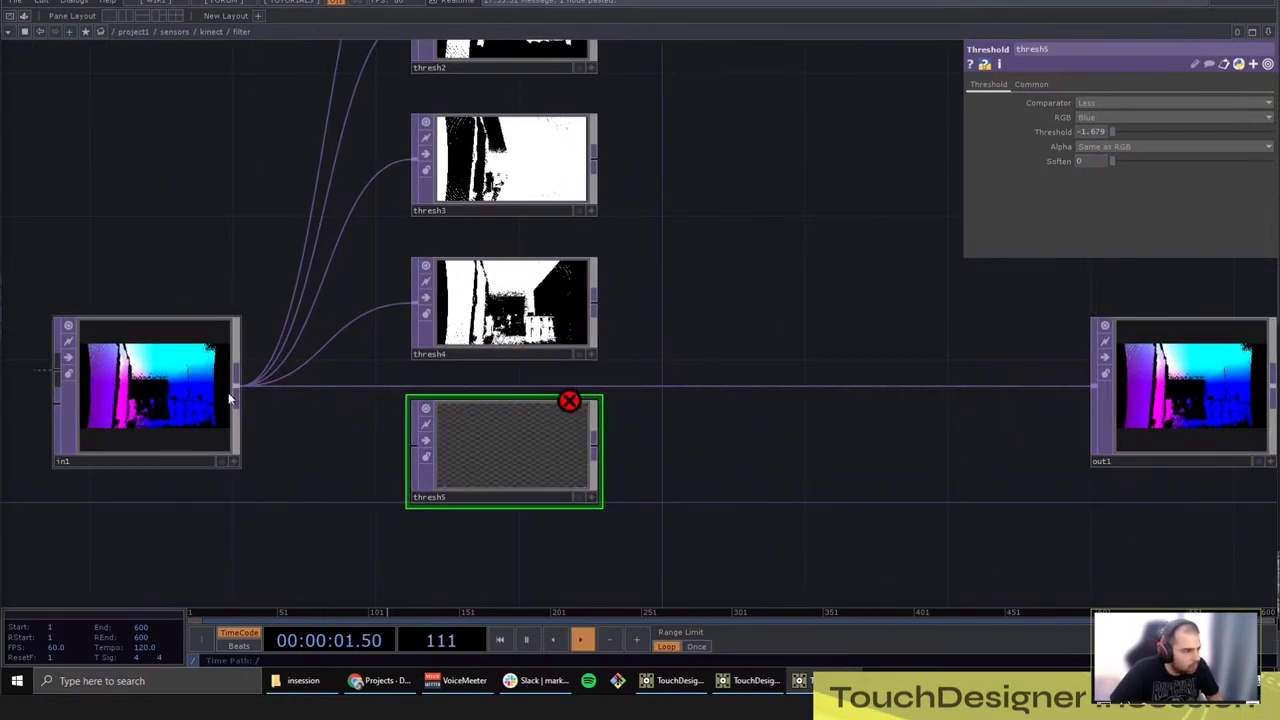
click(424, 440)
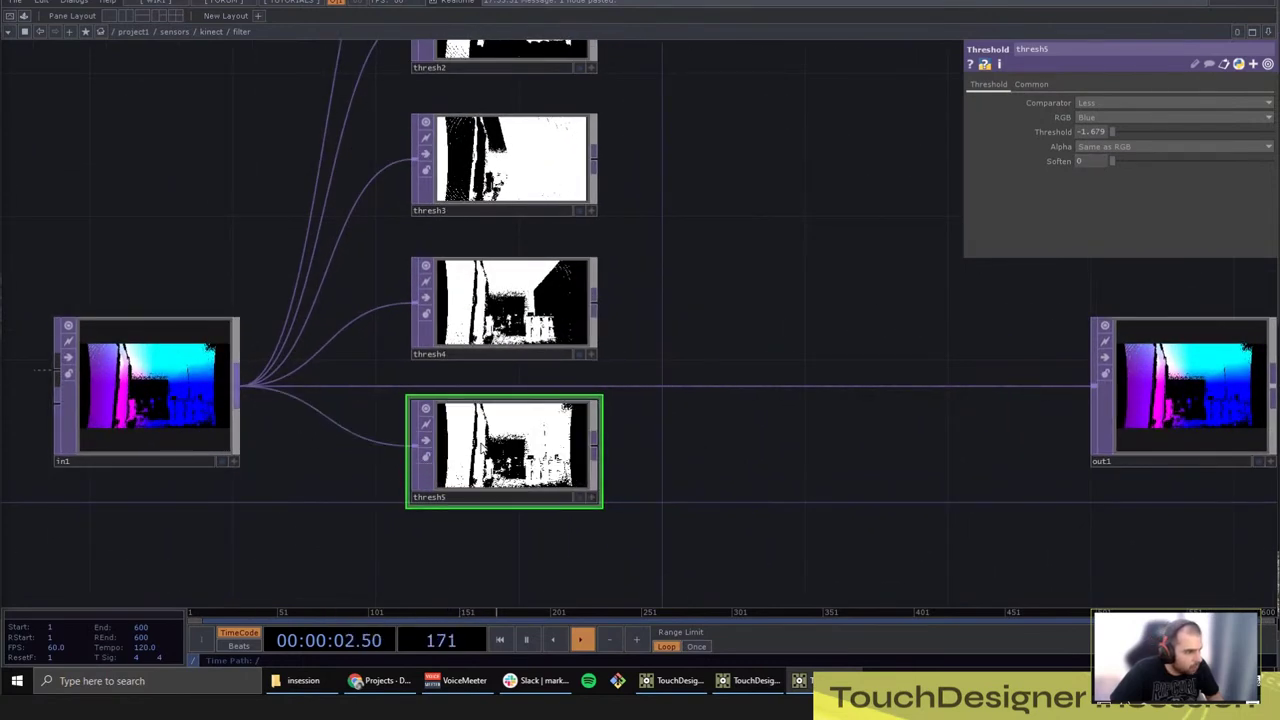
Step: Set thresh5's comparator to Greater and its threshold to 3.7 on the Blue channel
click(1100, 103)
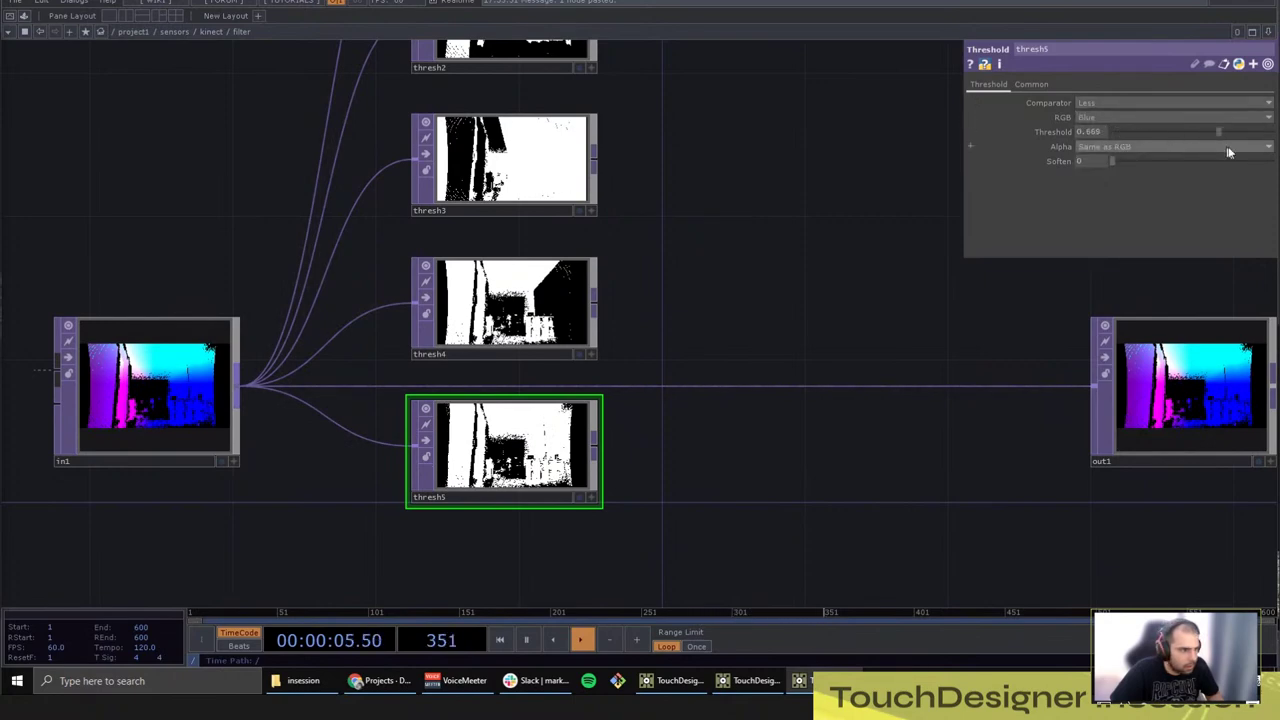
click(1104, 117)
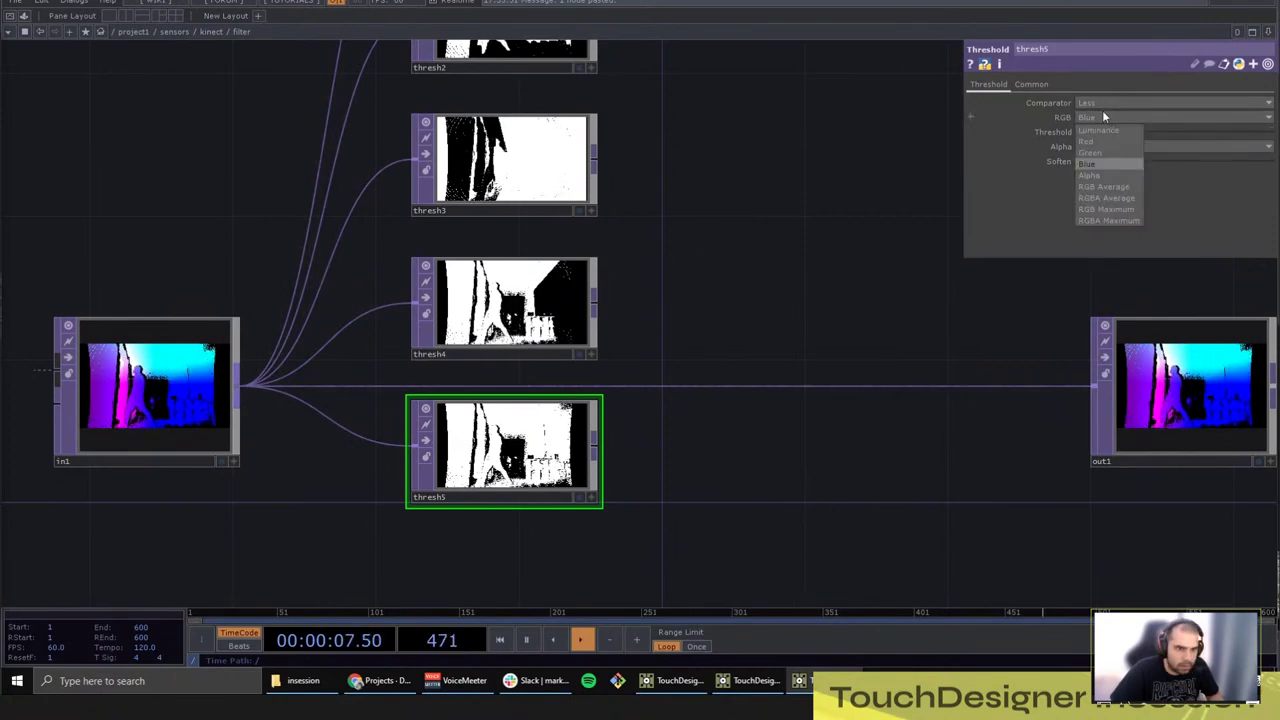
click(1094, 165)
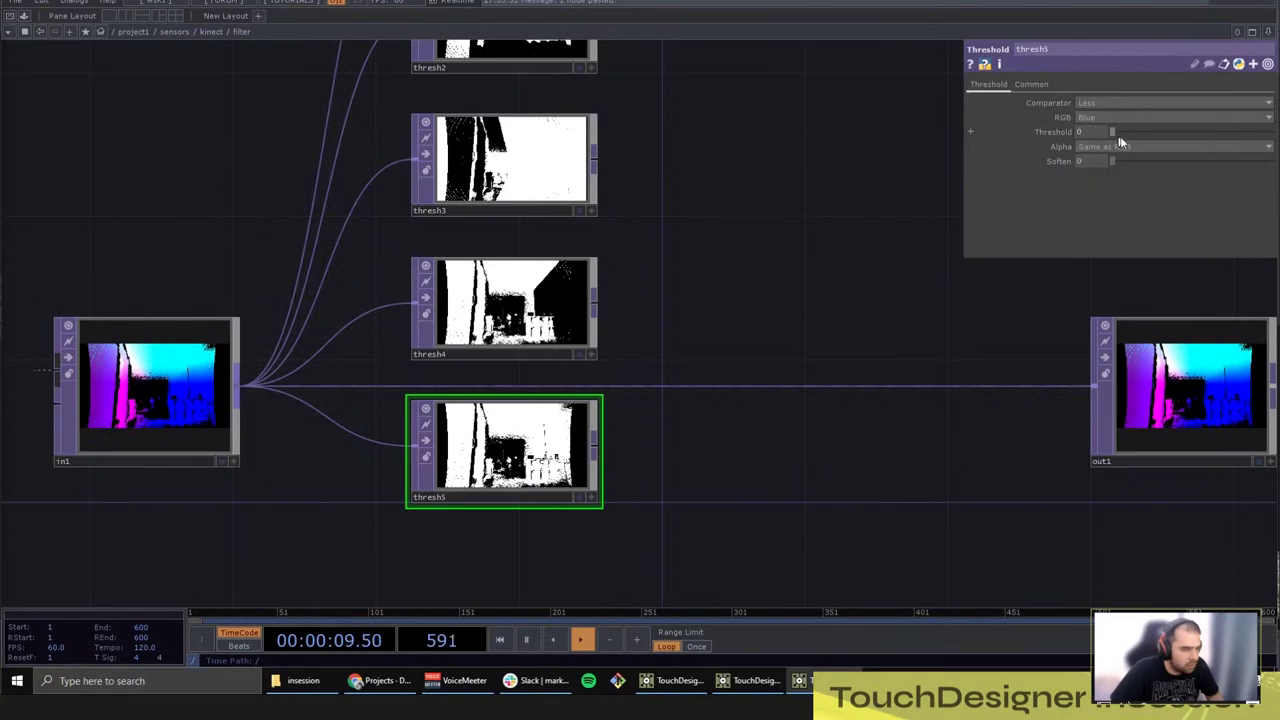
mouse_move(1102, 135)
mouse_down()
mouse_move(1086, 108)
mouse_move(1101, 93)
mouse_move(1091, 112)
mouse_up()
click(1100, 100)
click(1096, 126)
Step: Compare the in1 point image with the outputs of the five threshold nodes
scroll(697, 263, down, 3)
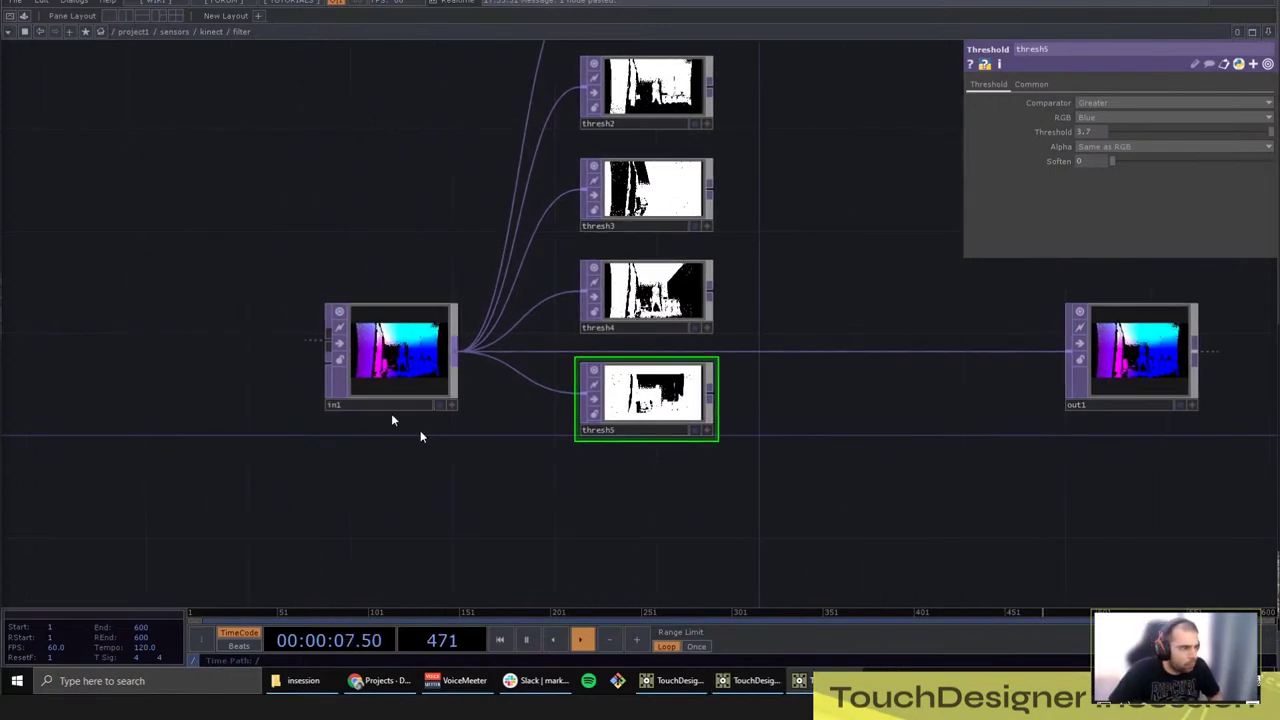
scroll(386, 484, up, 2)
middle_drag(437, 381, 466, 365)
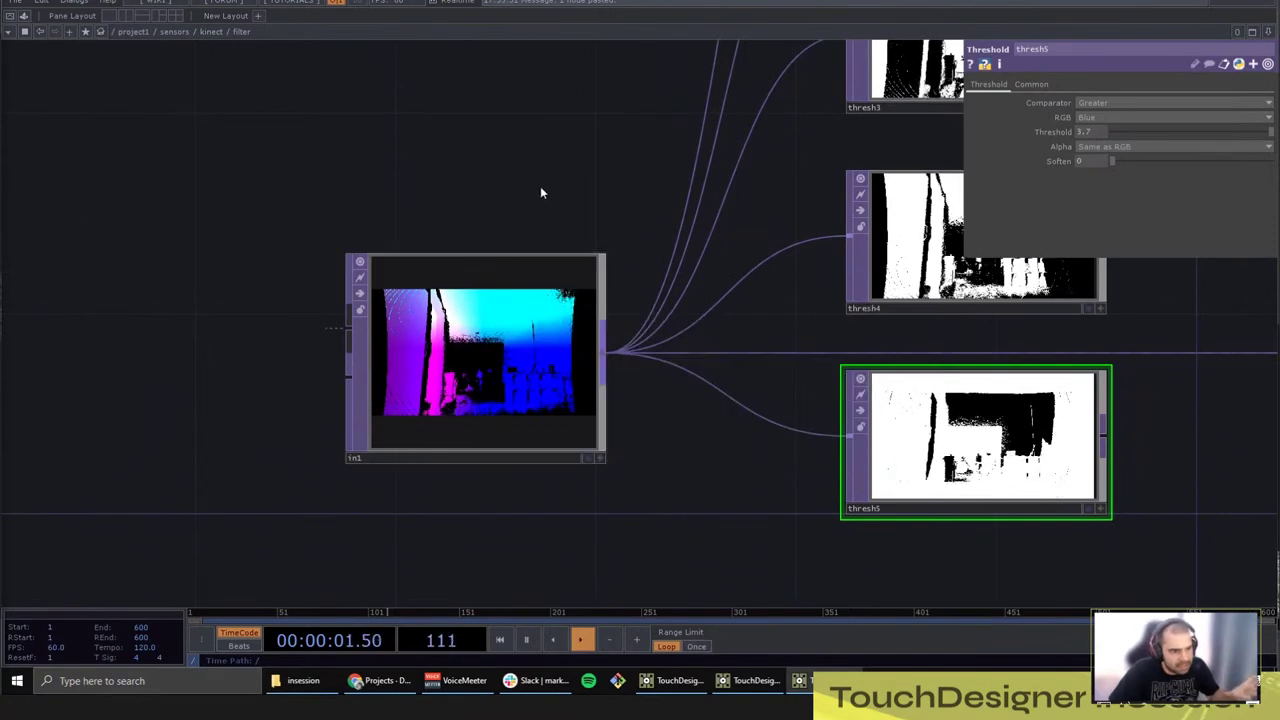
drag(540, 190, 428, 243)
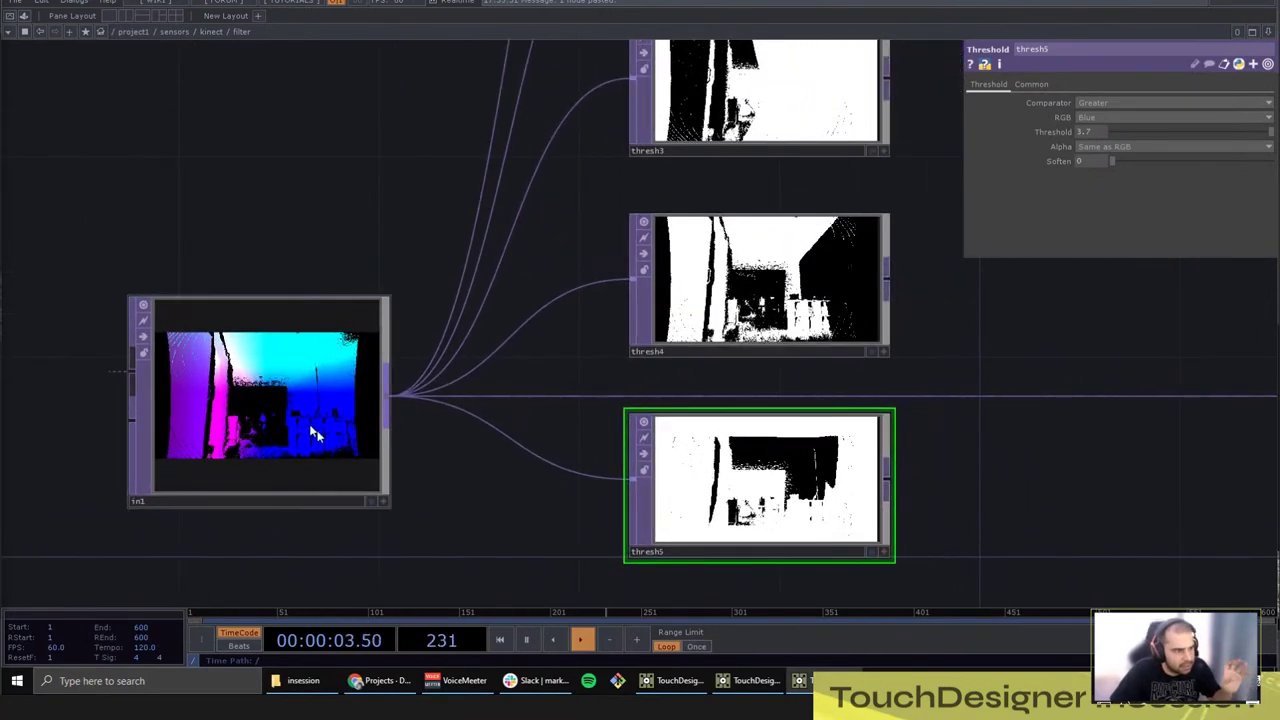
click(225, 372)
drag(347, 129, 263, 226)
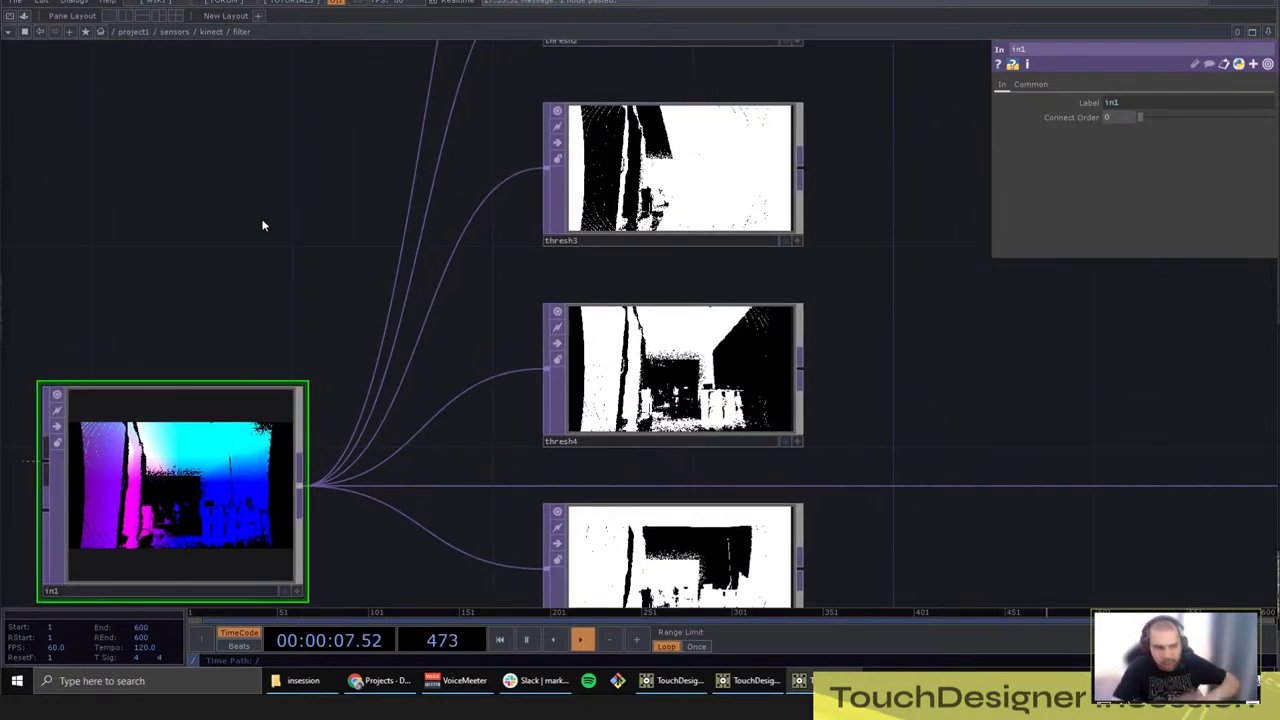
scroll(263, 226, down, 5)
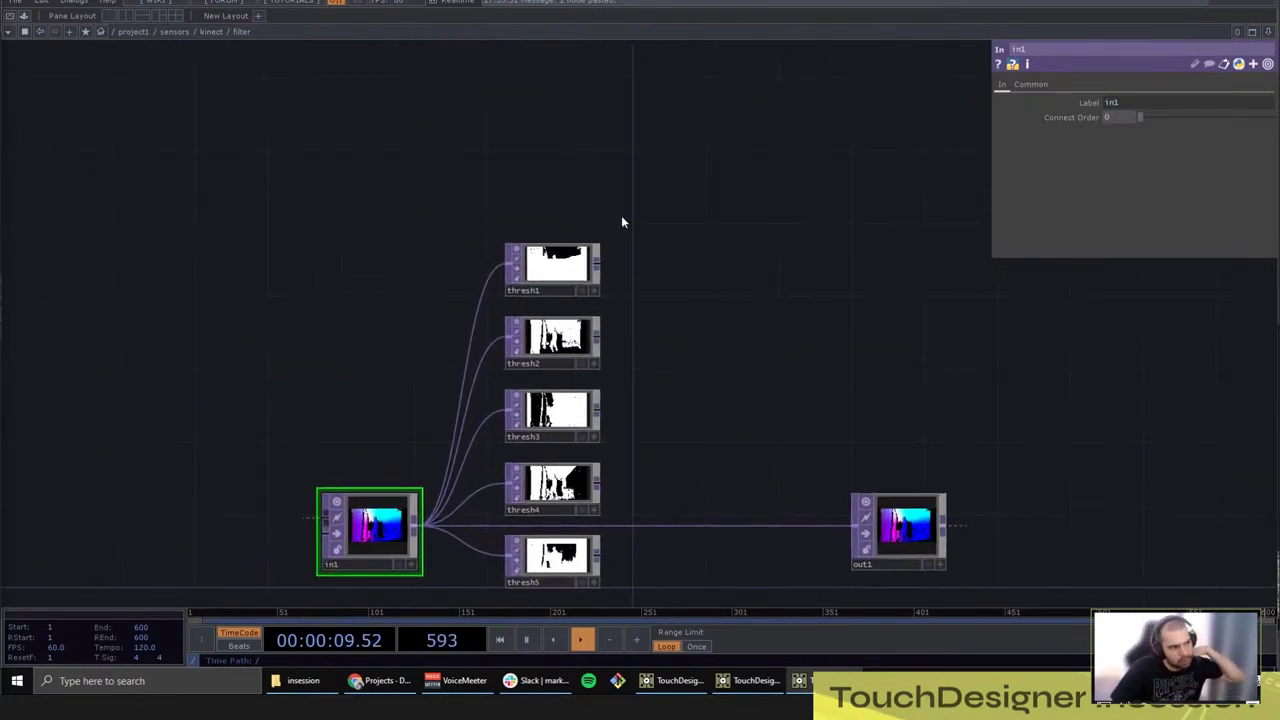
drag(651, 355, 653, 286)
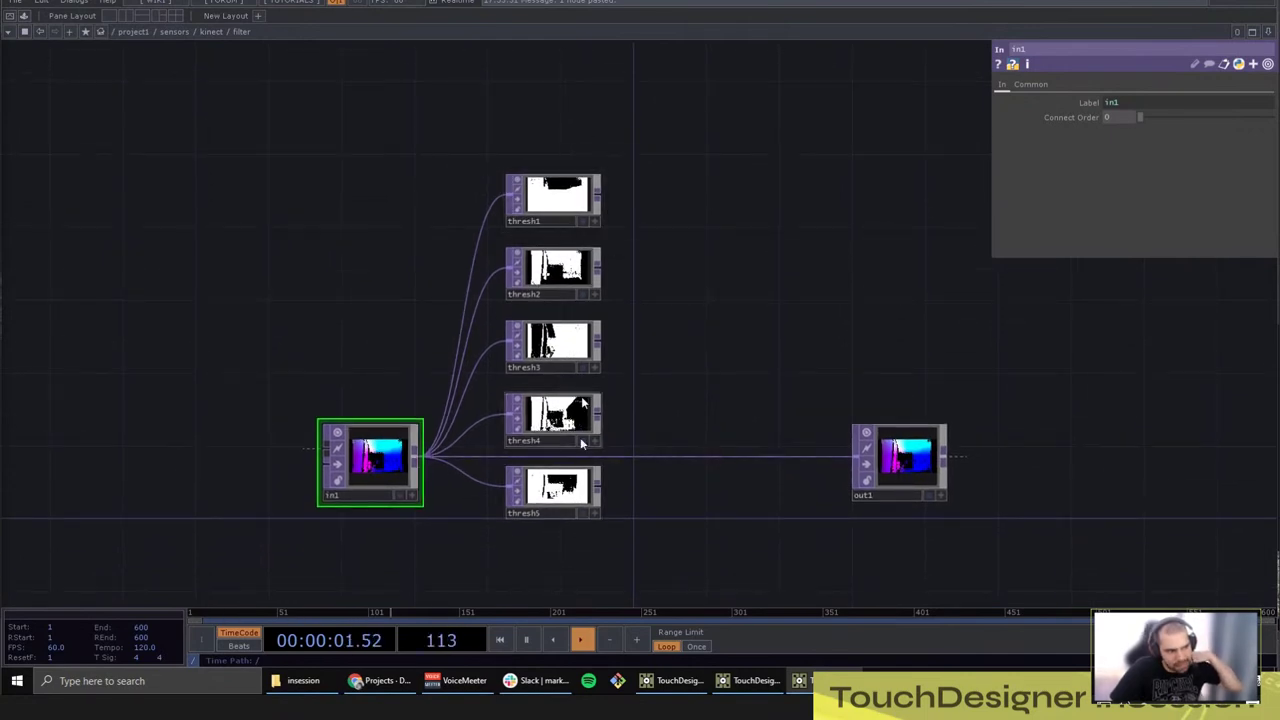
Step: Add a Composite TOP between the threshold nodes and out1
key(Tab)
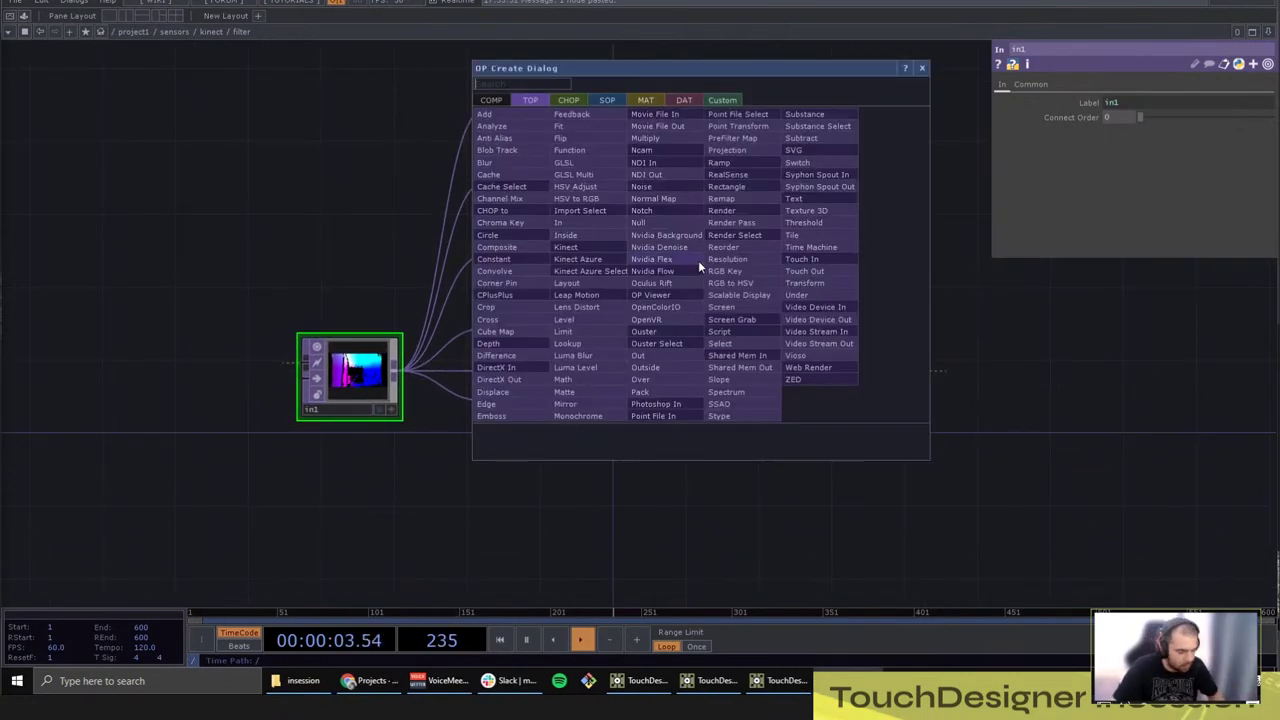
text(comp)
key(Return)
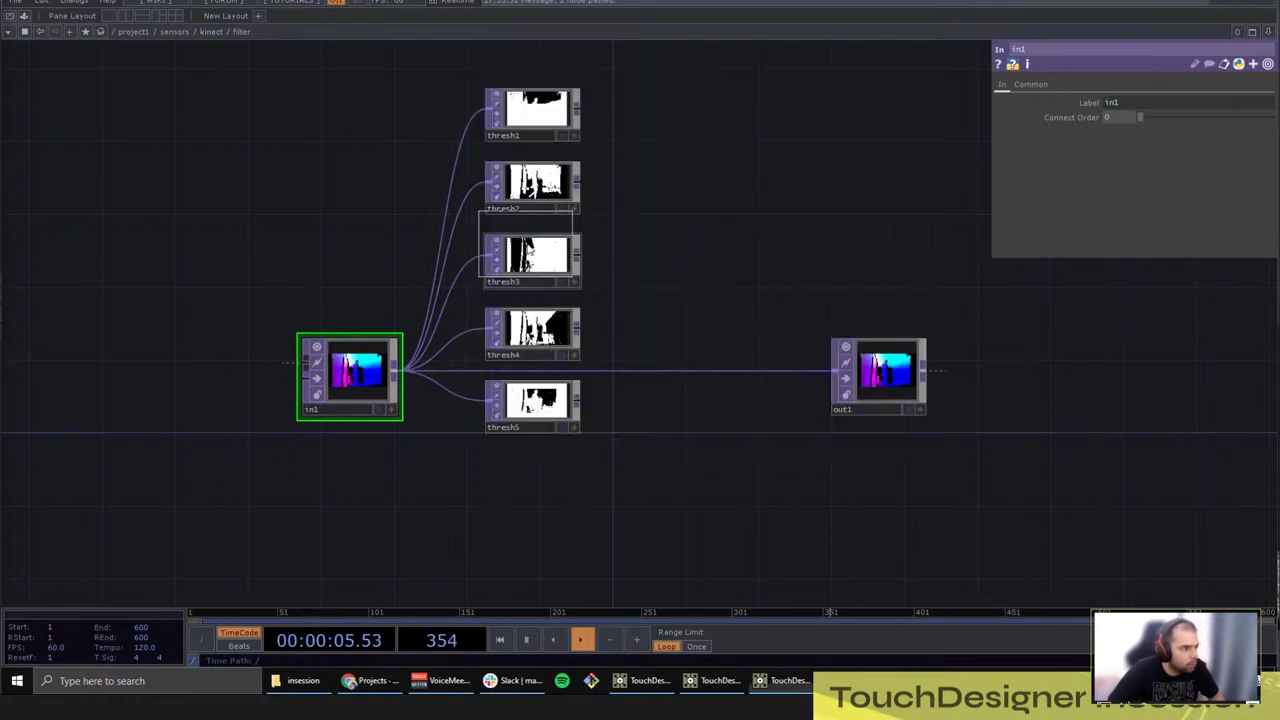
click(706, 309)
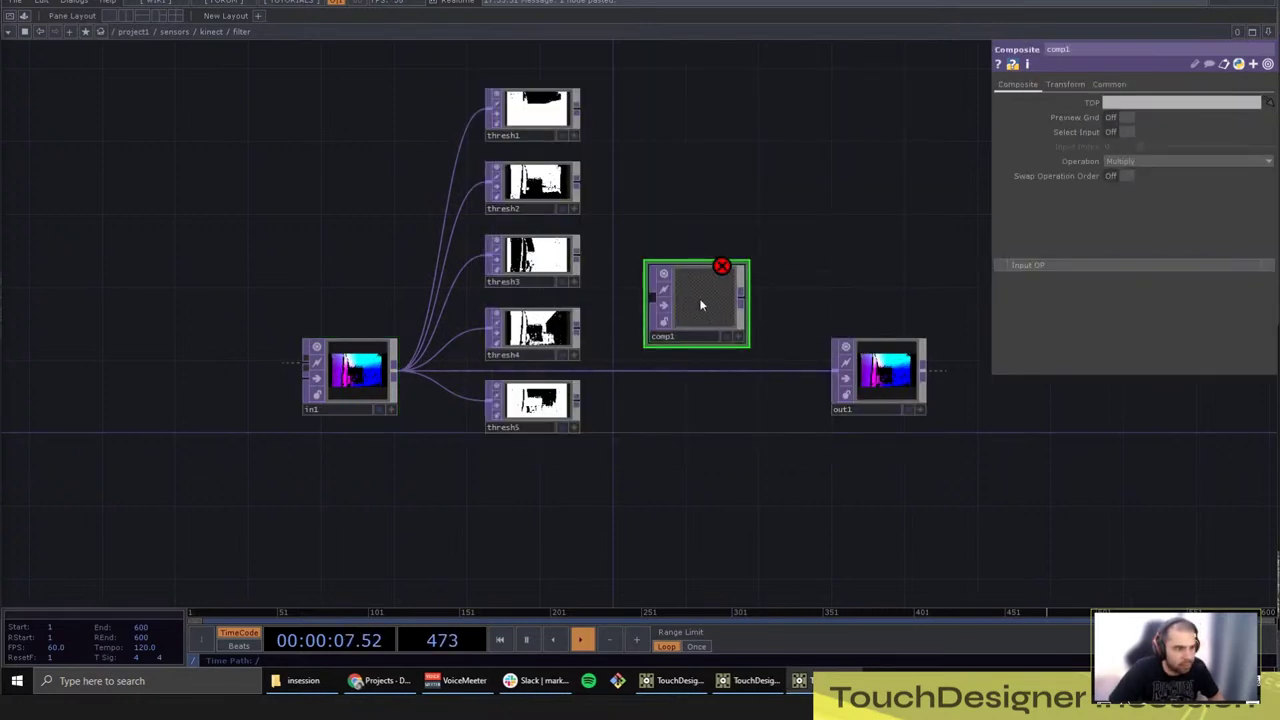
Step: Connect thresh1 through thresh5 and in1 to comp1's input so they are multiplied together
drag(606, 69, 529, 460)
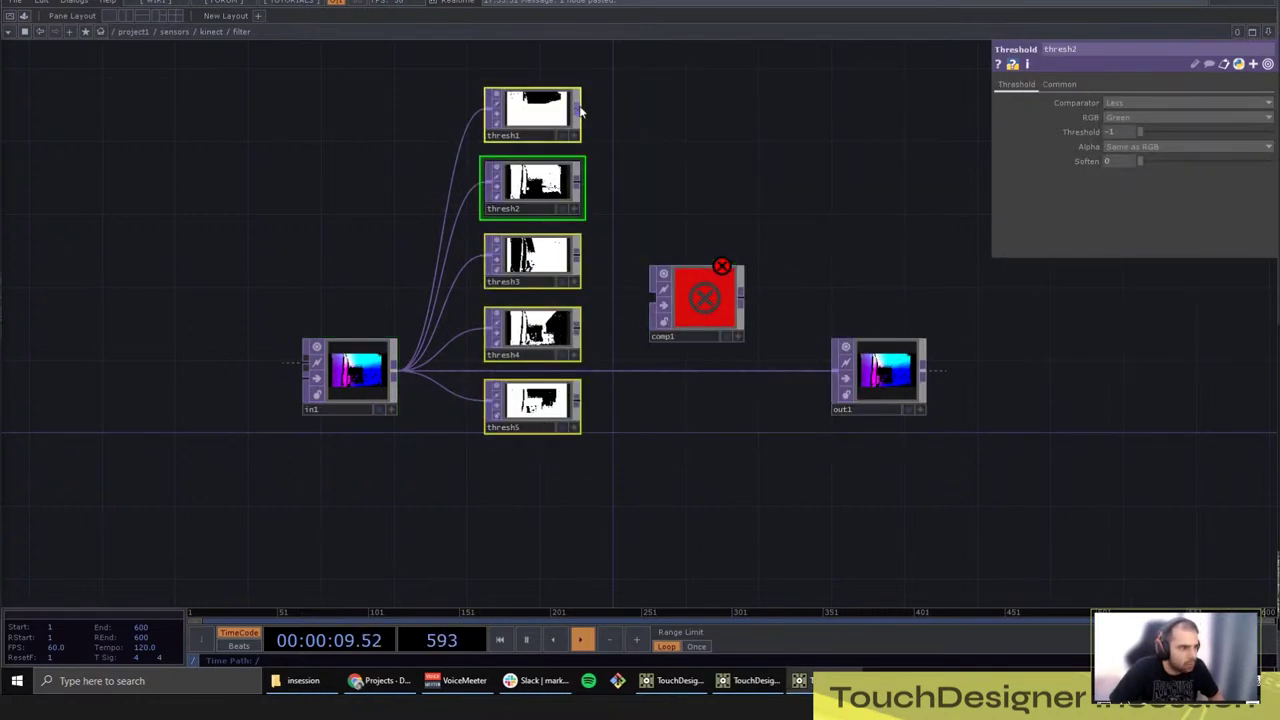
drag(580, 111, 654, 298)
click(640, 489)
drag(640, 489, 652, 378)
drag(375, 271, 758, 190)
click(296, 410)
click(758, 190)
Step: Set comp1's pixel format to 32-bit float (RGBA)
scroll(765, 185, up, 5)
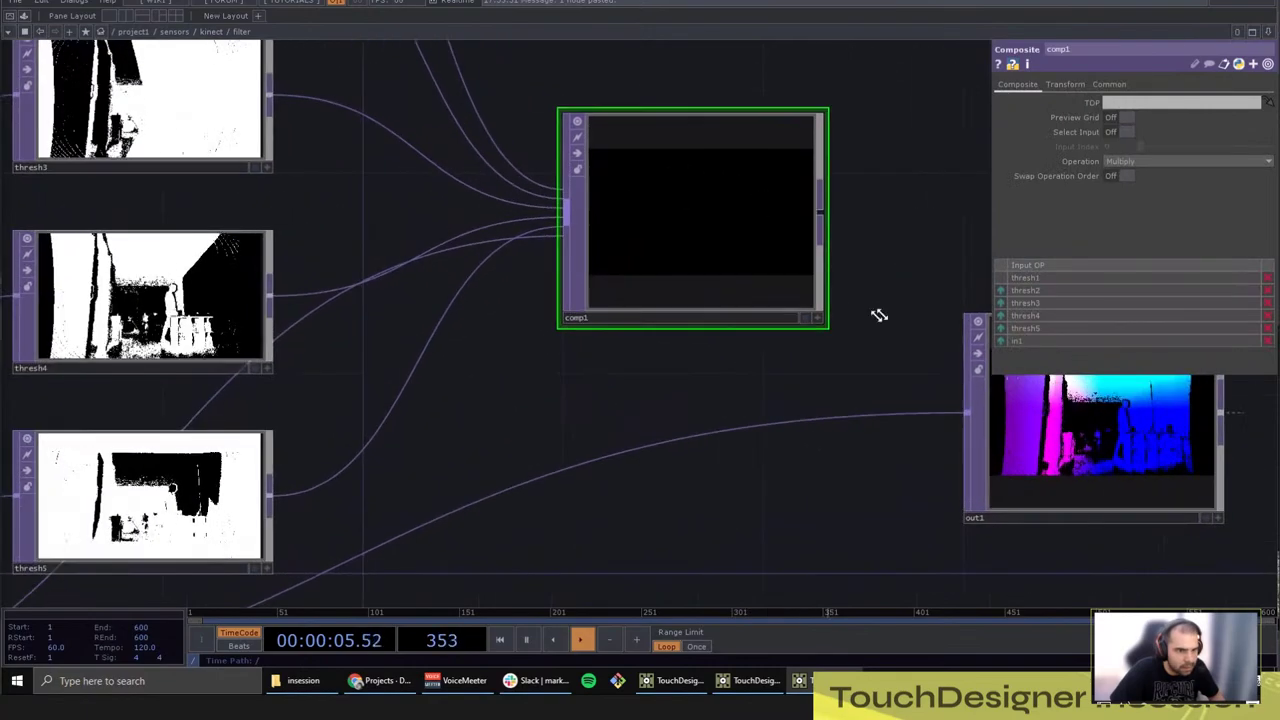
click(1109, 84)
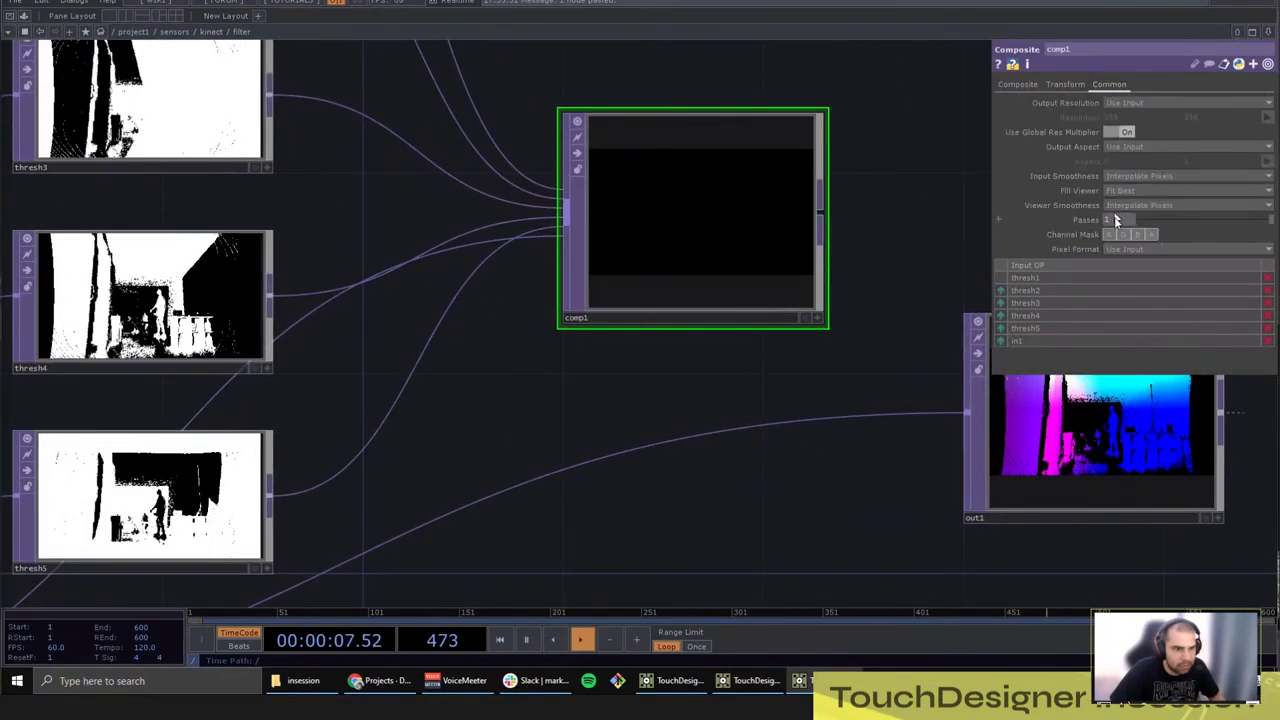
click(1120, 249)
click(1141, 308)
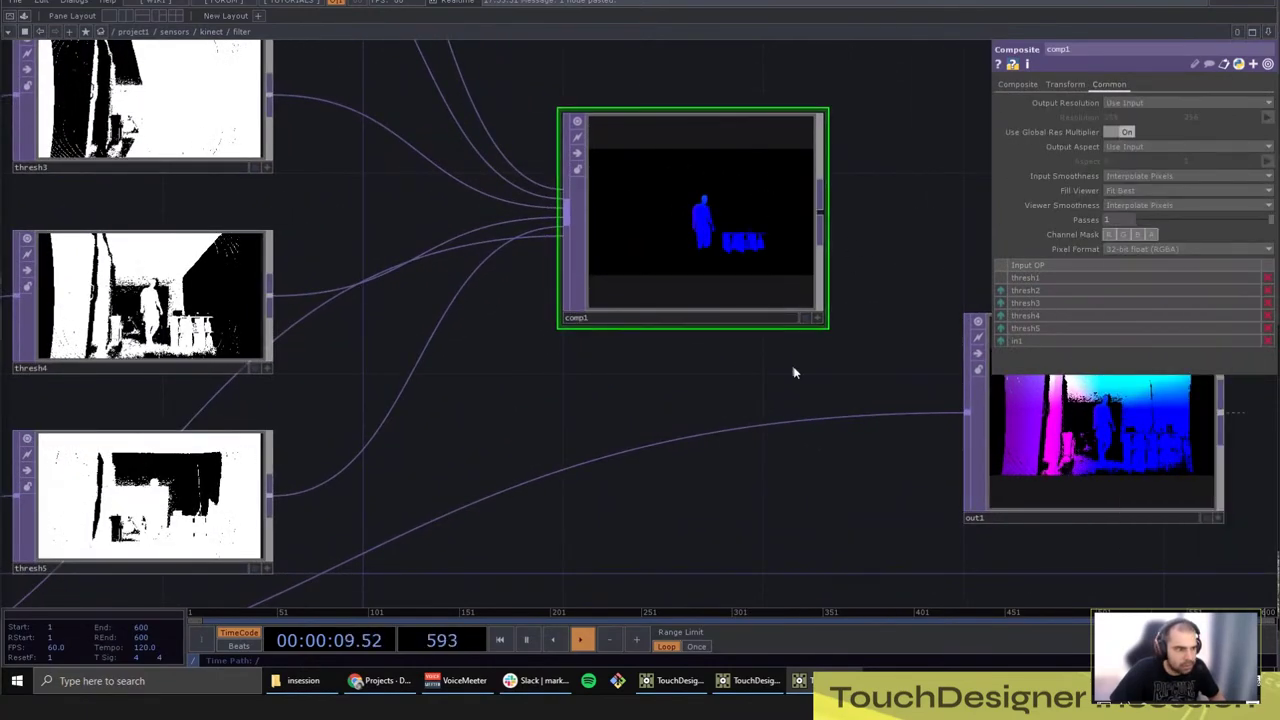
Step: Examine comp1's filtered image up close to check which parts of the scene pass the thresholds
drag(794, 371, 528, 158)
scroll(545, 140, up, 3)
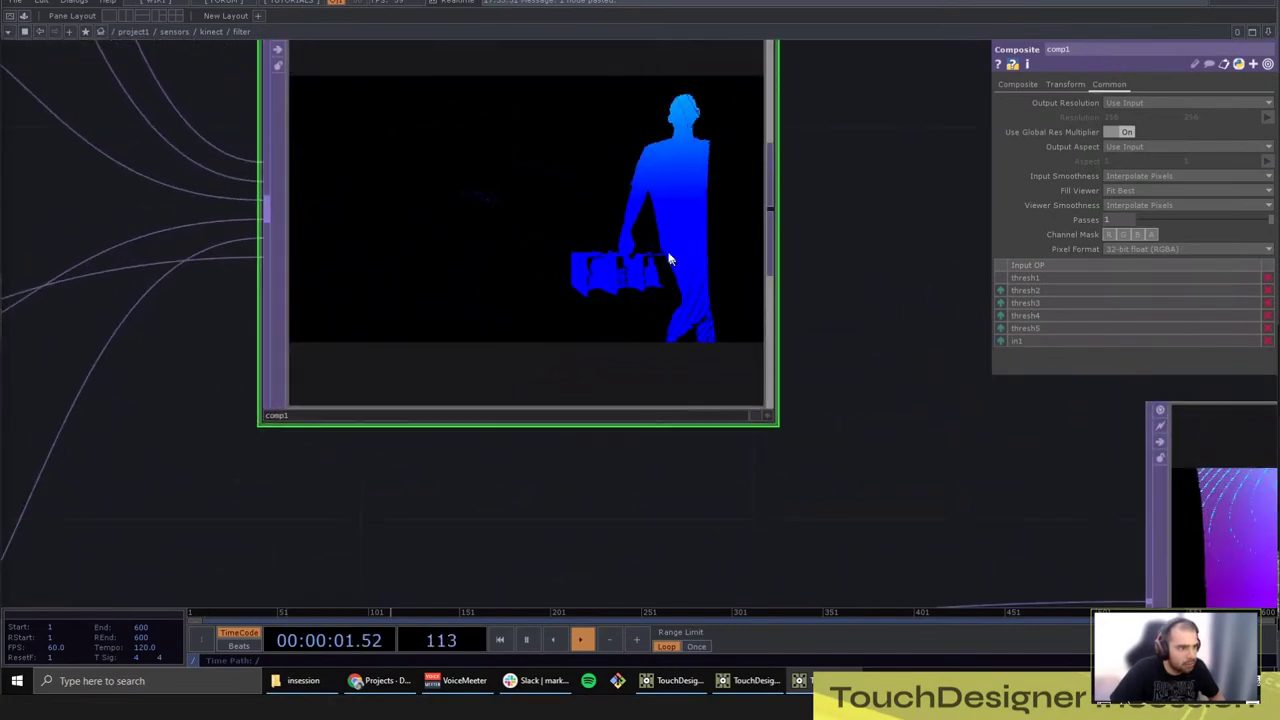
scroll(672, 220, down, 3)
scroll(672, 220, up, 3)
drag(910, 369, 856, 386)
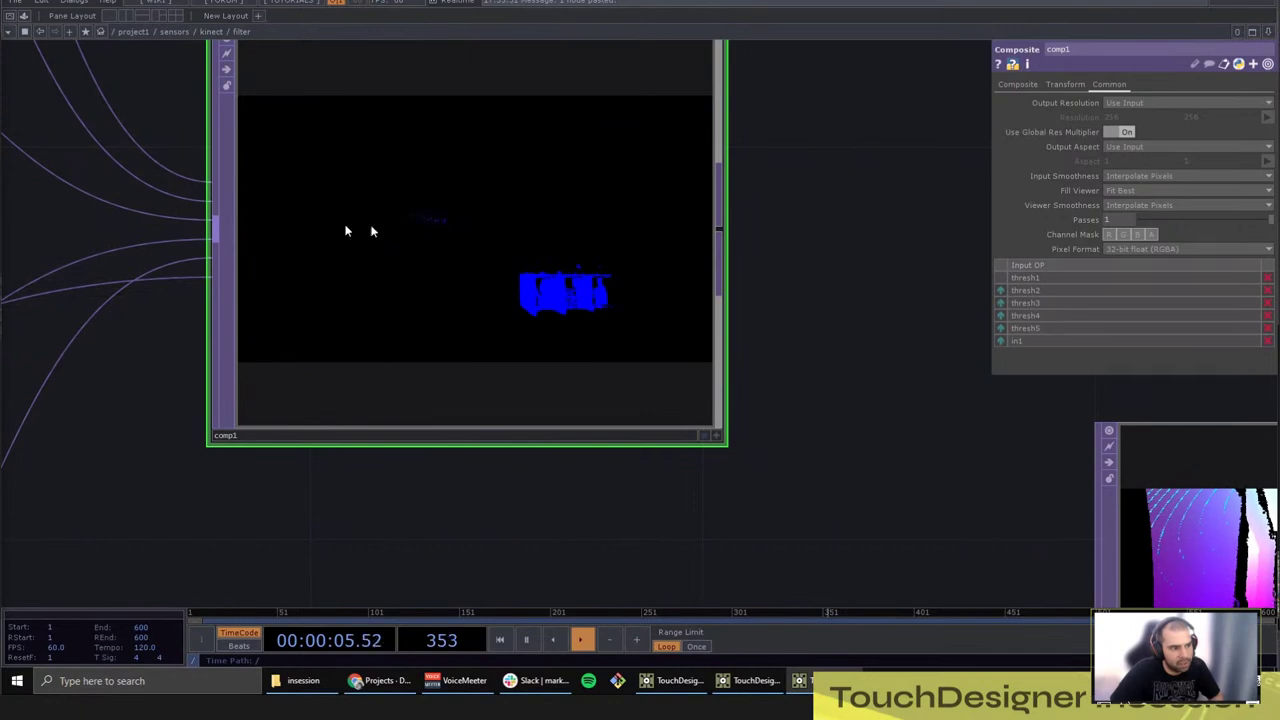
scroll(600, 247, down, 3)
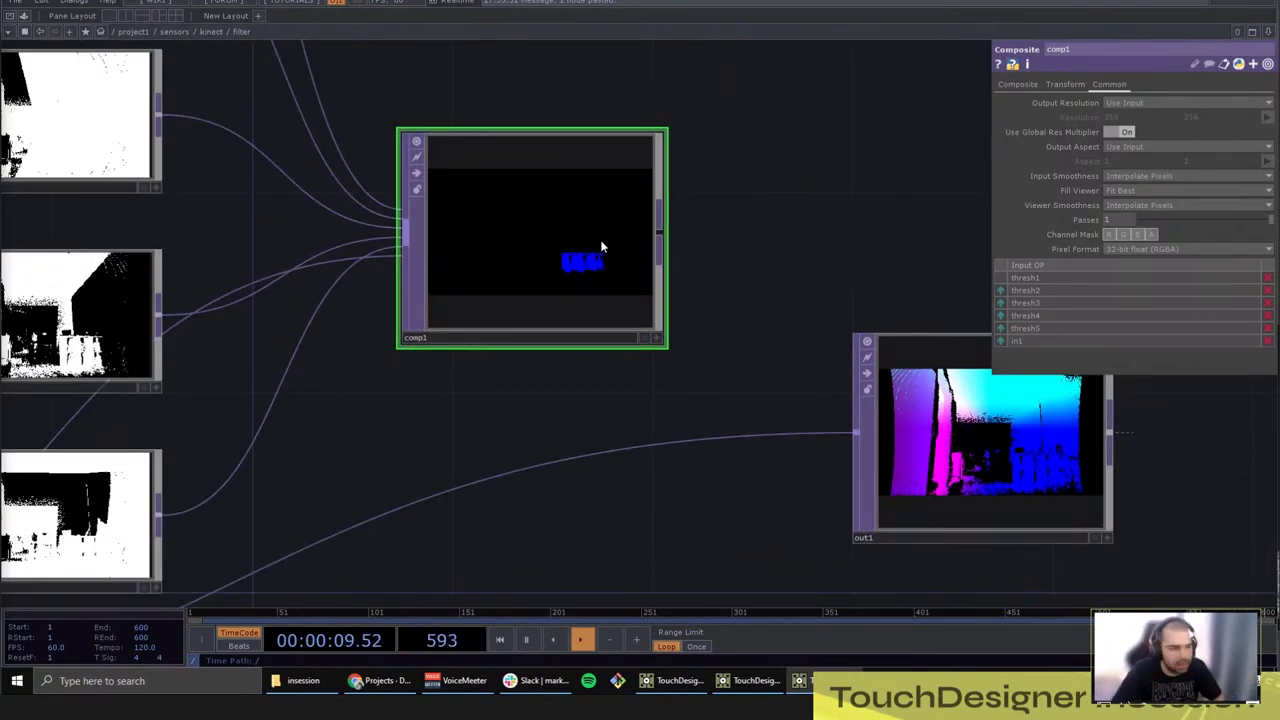
scroll(600, 247, up, 2)
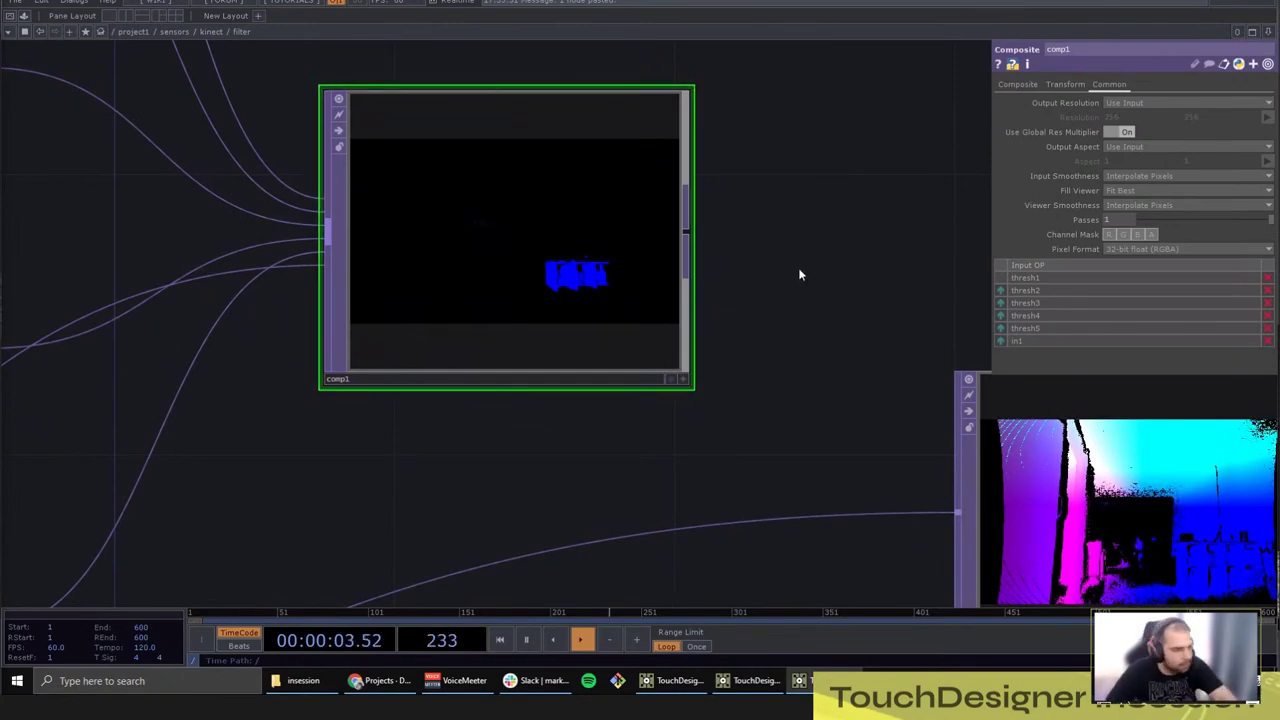
Step: Connect comp1 to out1 in place of the direct in1 wire and align out1 beside comp1
scroll(694, 229, down, 4)
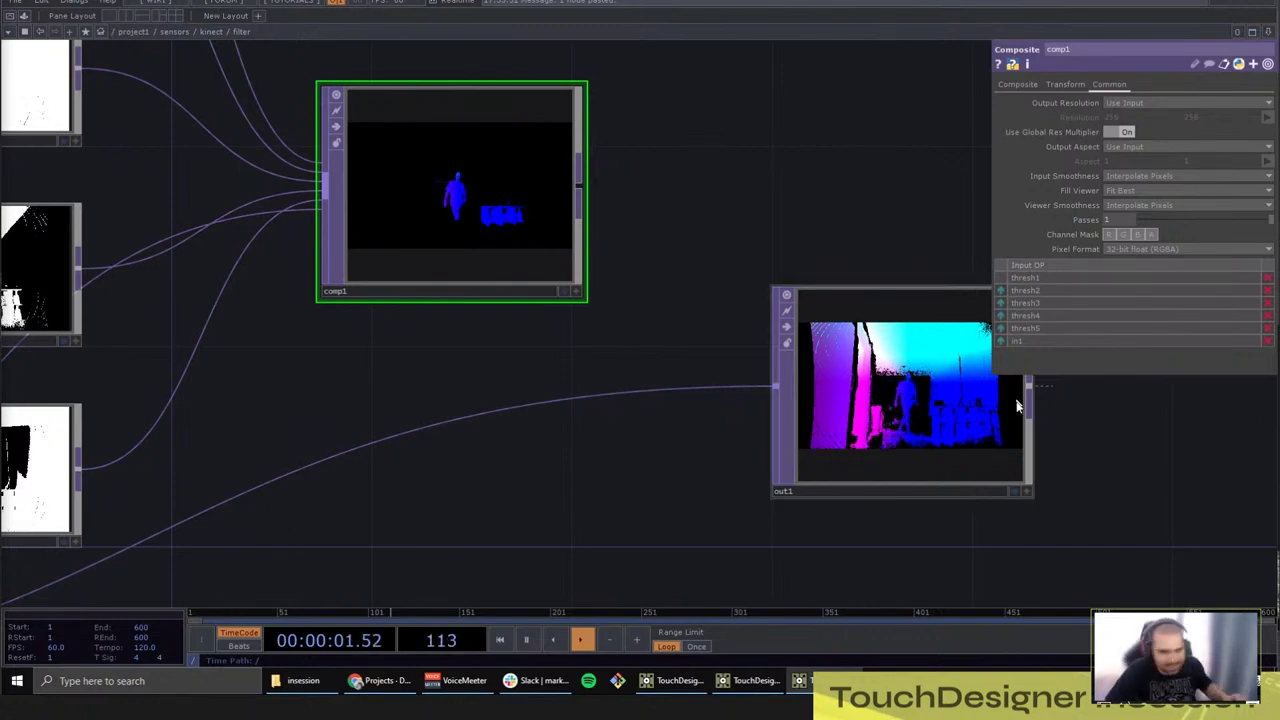
click(579, 187)
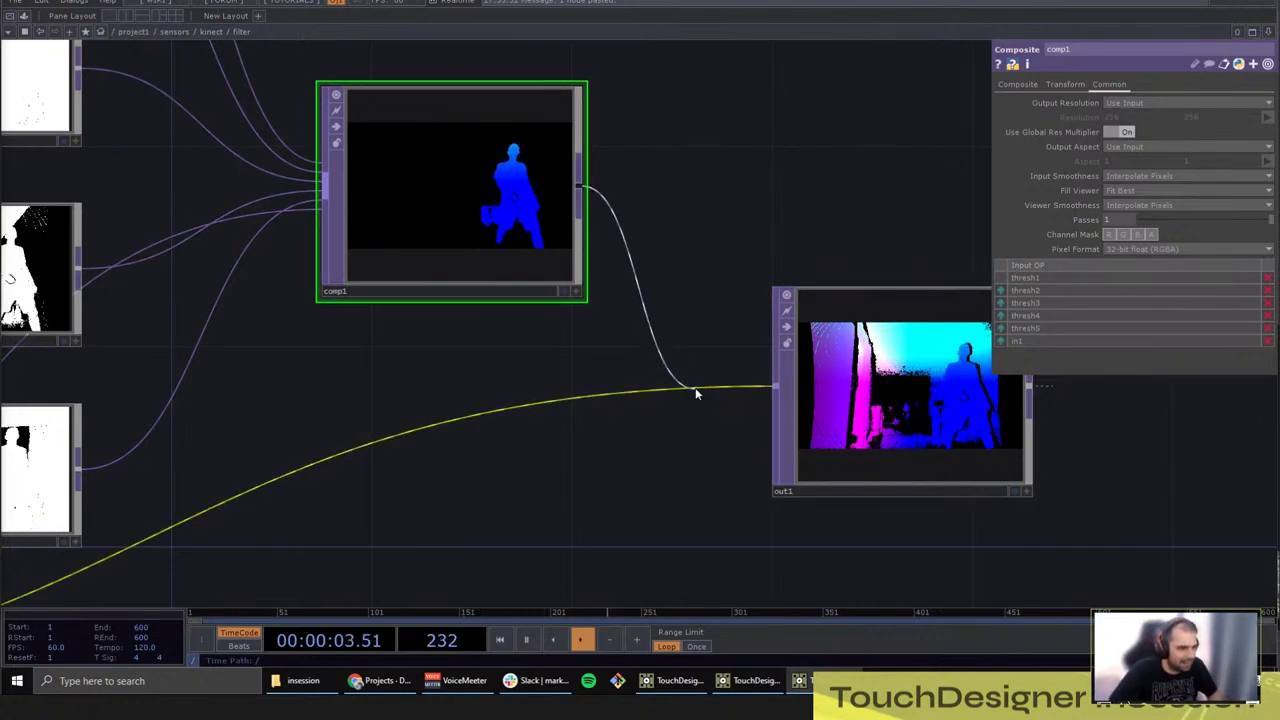
click(695, 389)
drag(924, 436, 874, 236)
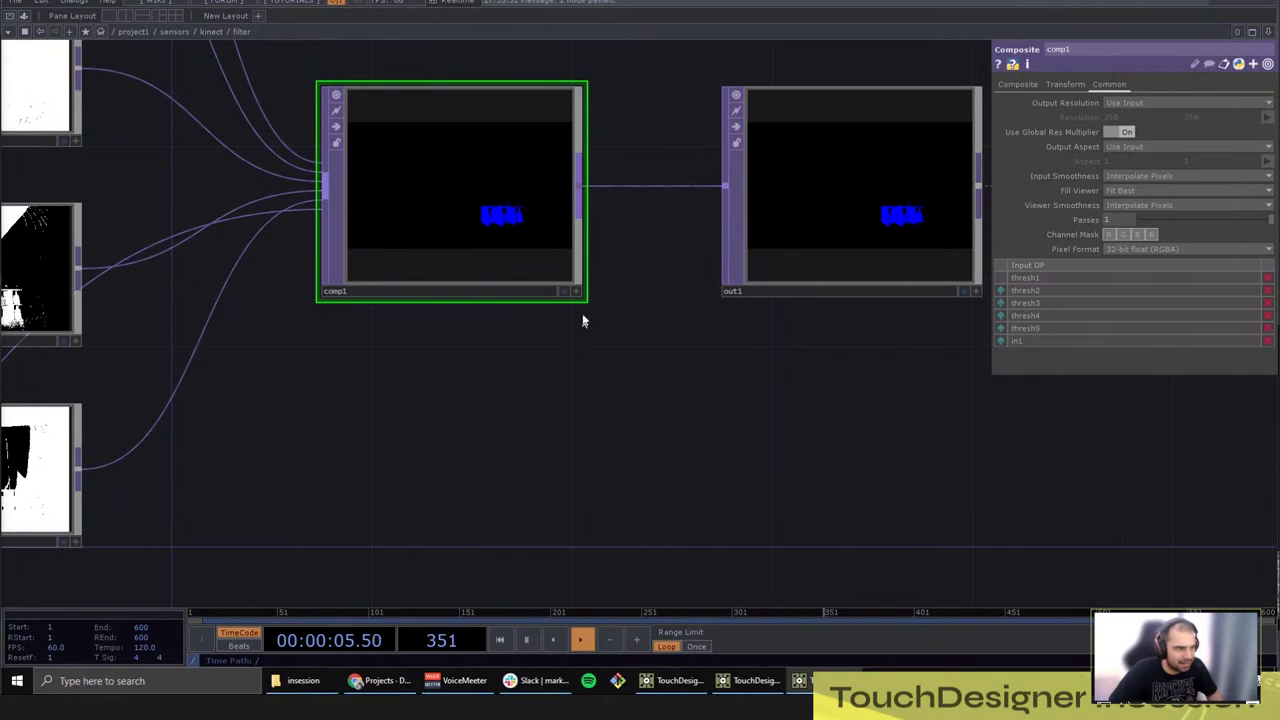
Step: Shrink the comp1 and out1 nodes to the same smaller height so their wire runs straight
drag(582, 297, 584, 298)
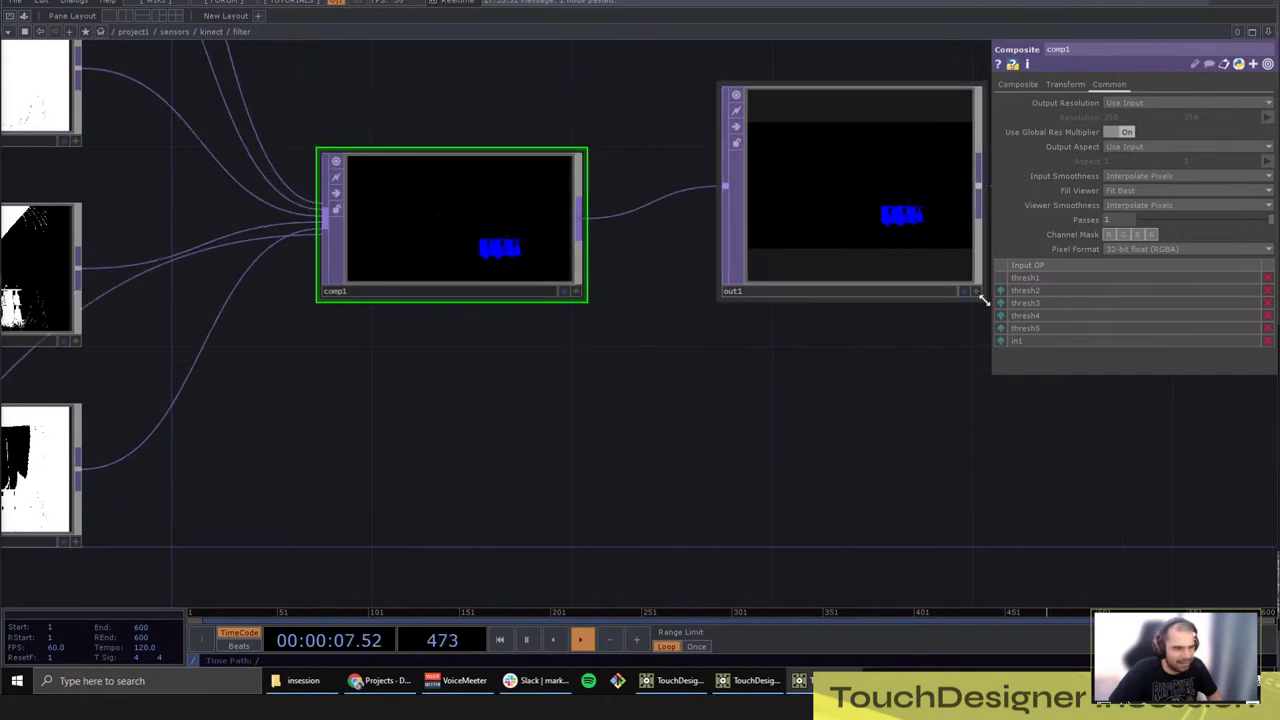
drag(983, 294, 867, 404)
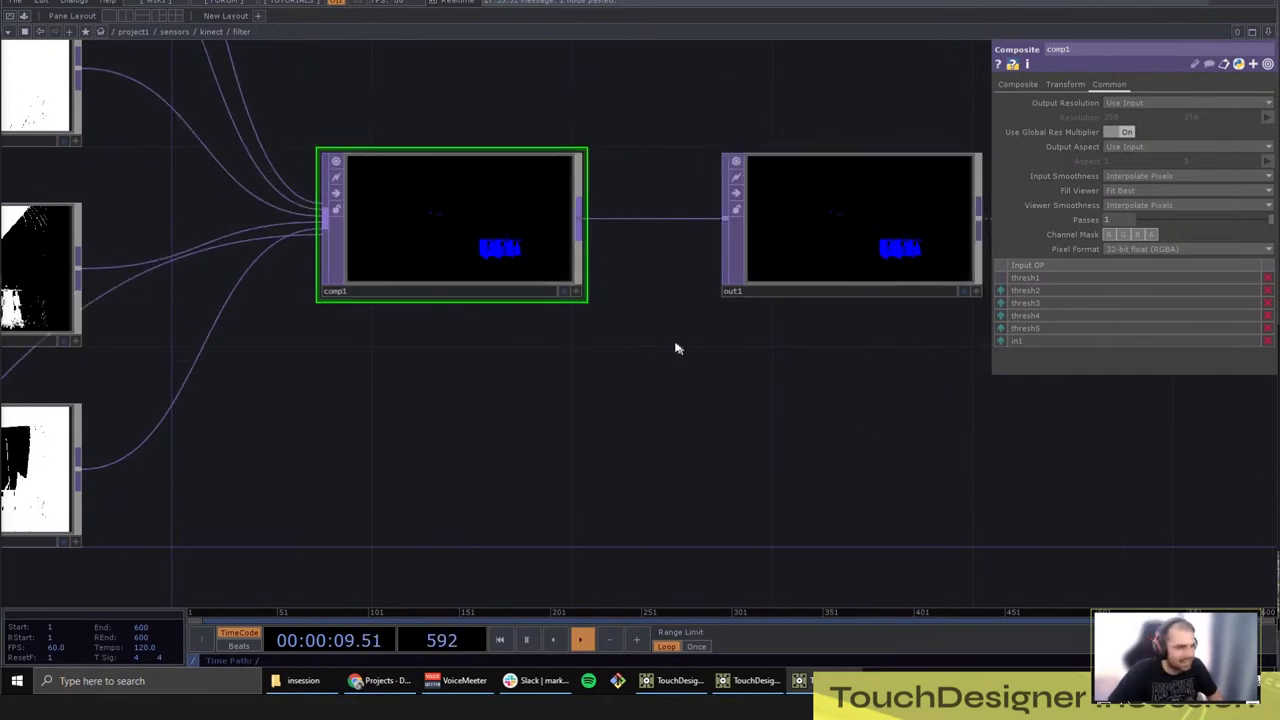
Step: Examine out1's filtered image up close to check which parts of the Kinect scene pass
scroll(952, 206, up, 5)
drag(871, 480, 744, 449)
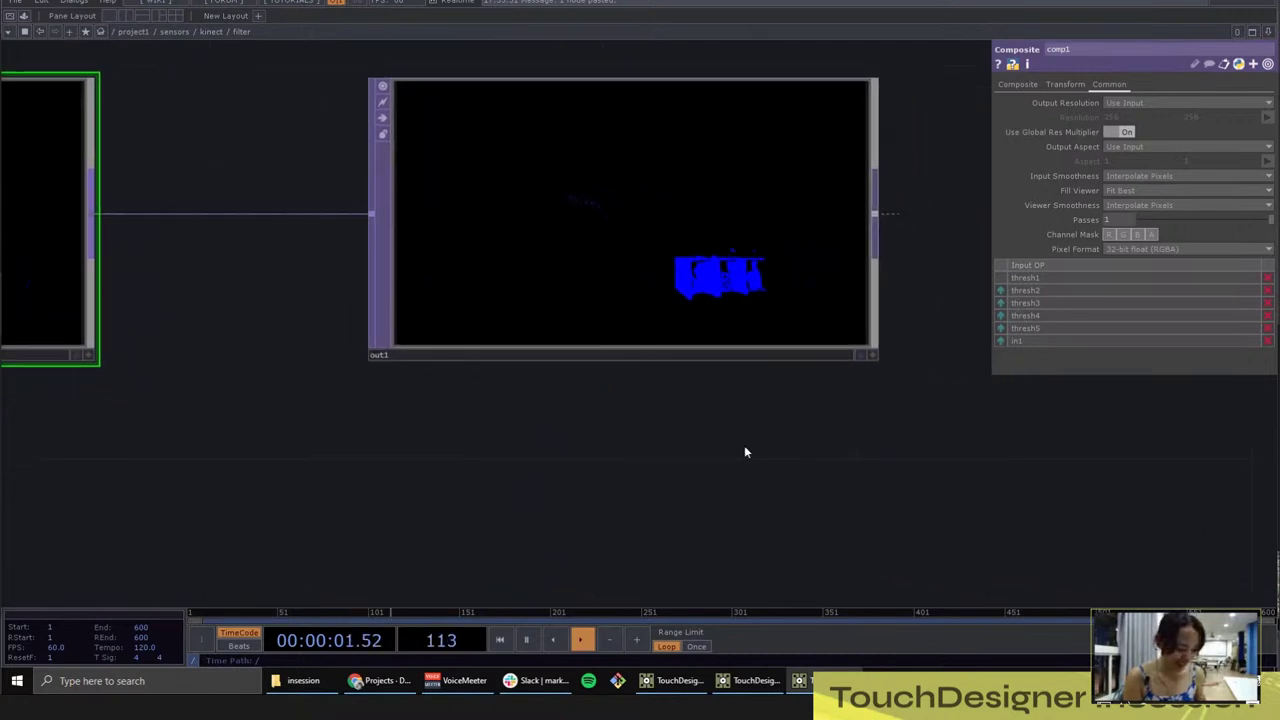
click(566, 166)
drag(649, 408, 722, 425)
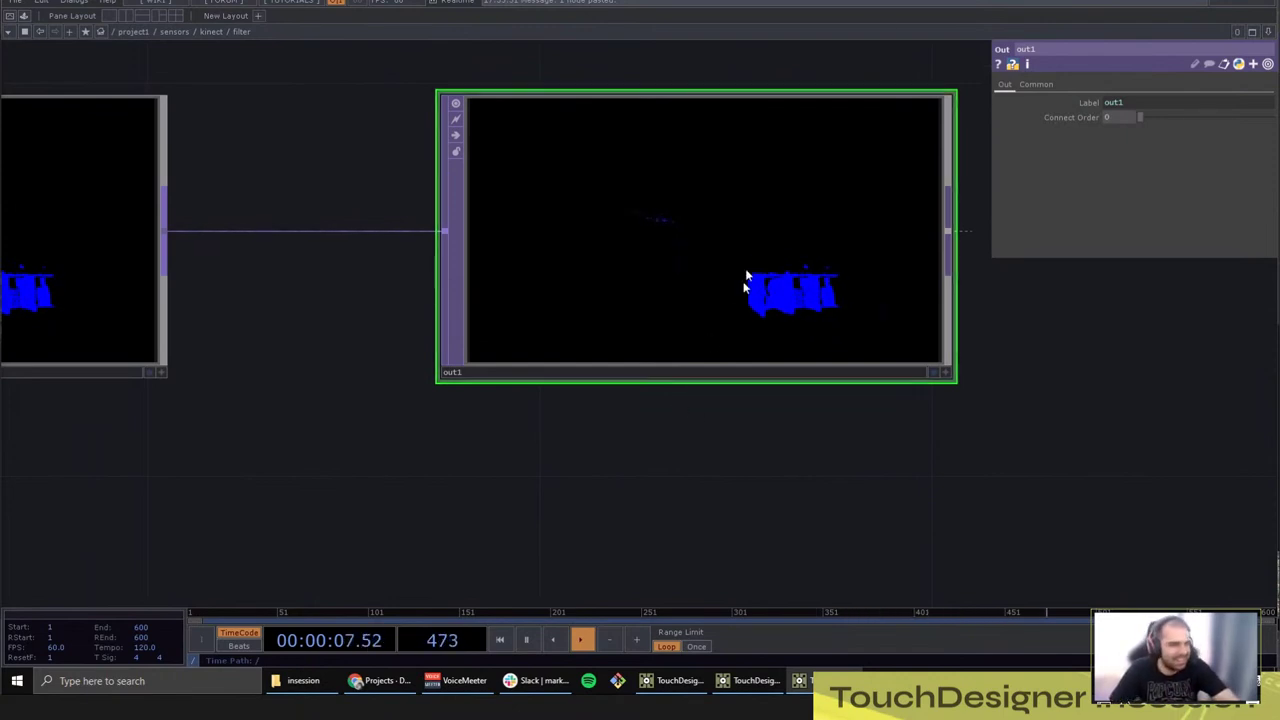
scroll(670, 455, down, 5)
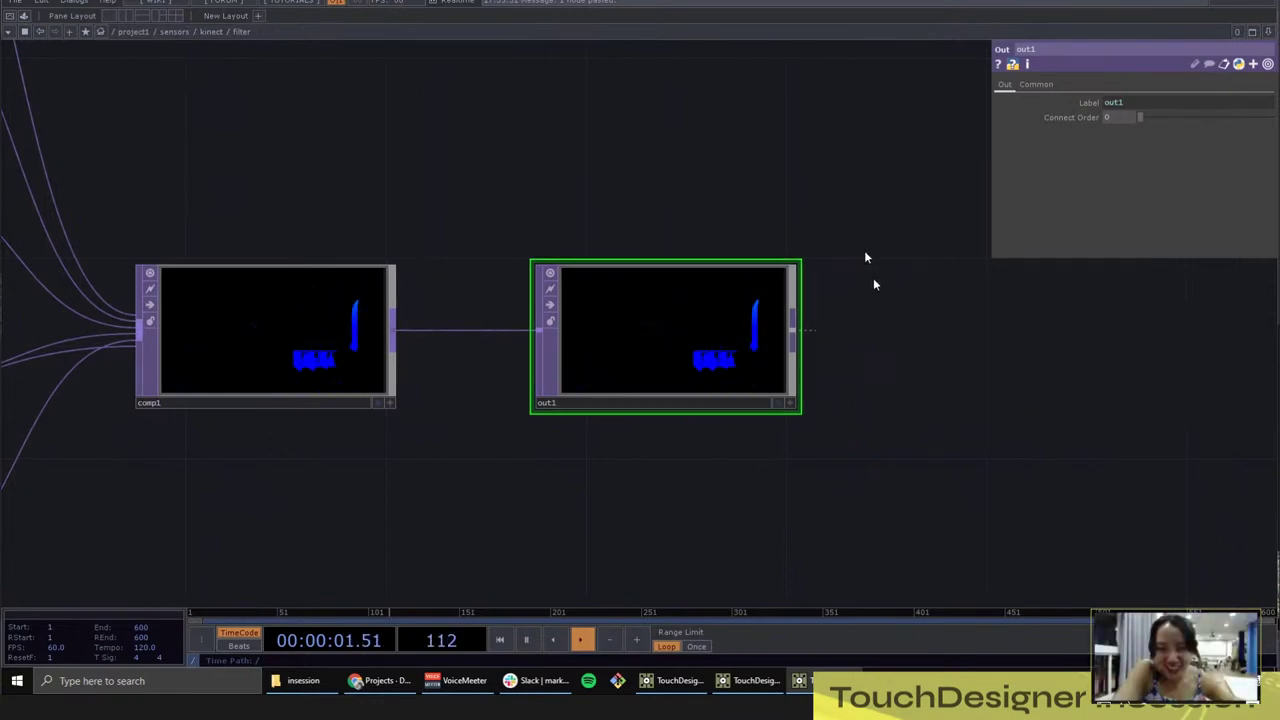
scroll(744, 452, down, 6)
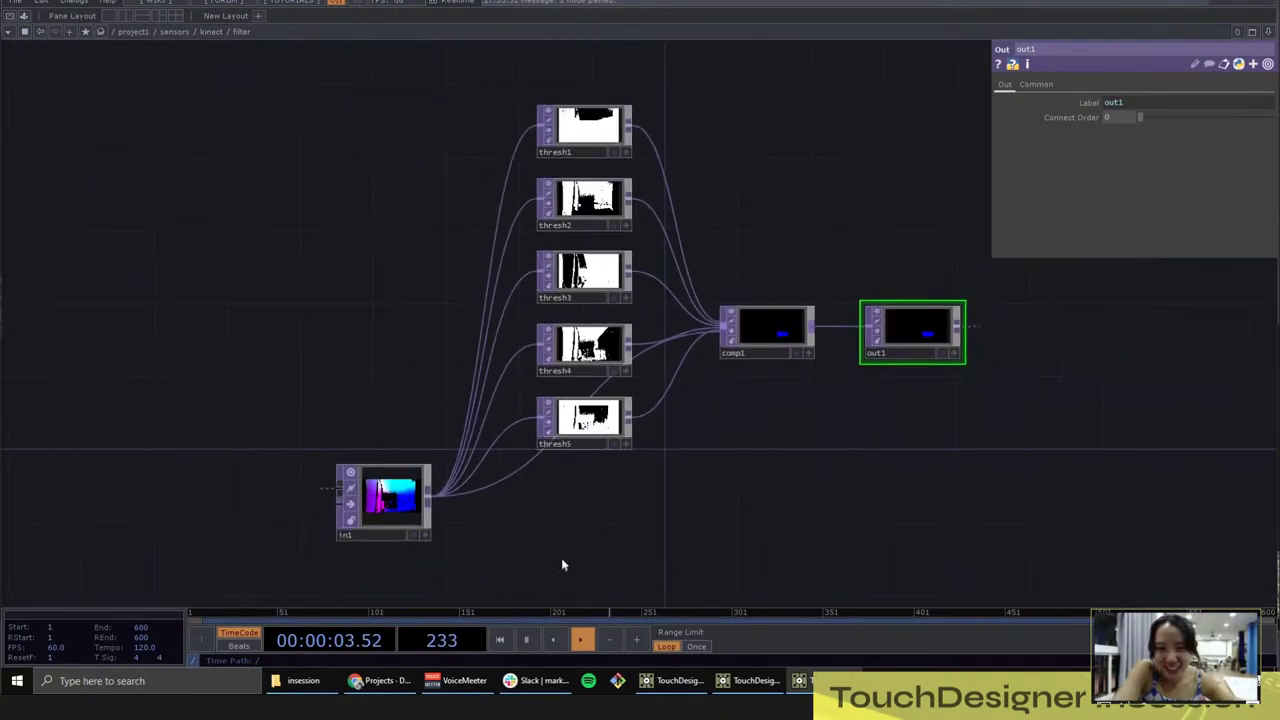
Step: Review the common settings of thresh1 through thresh5 and comp1, including their pixel formats
click(588, 205)
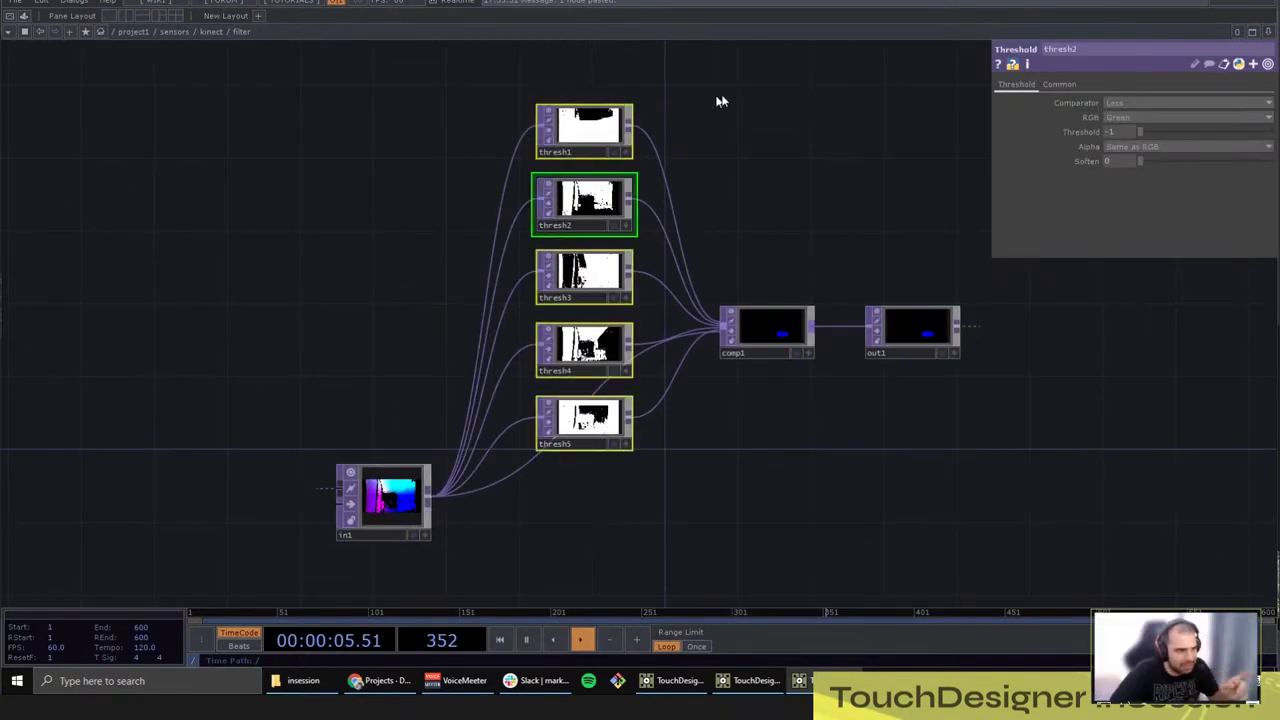
click(690, 76)
right_drag(591, 74, 605, 540)
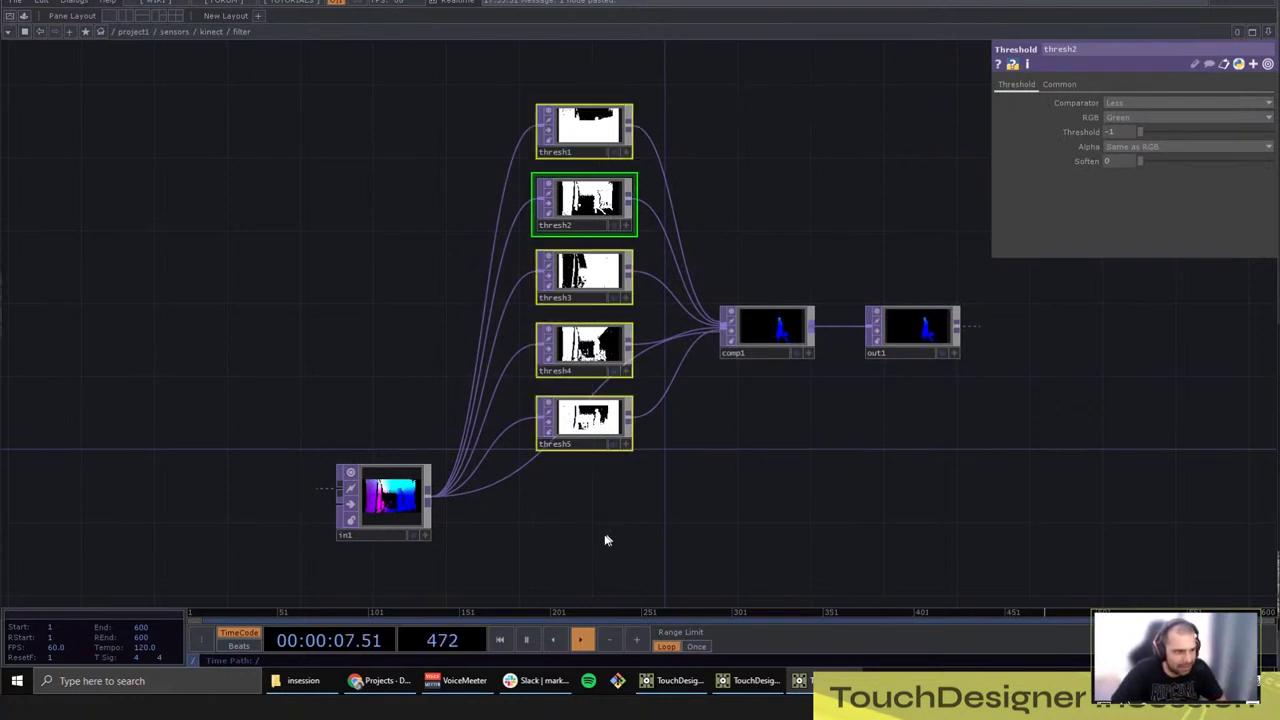
right_drag(885, 513, 632, 564)
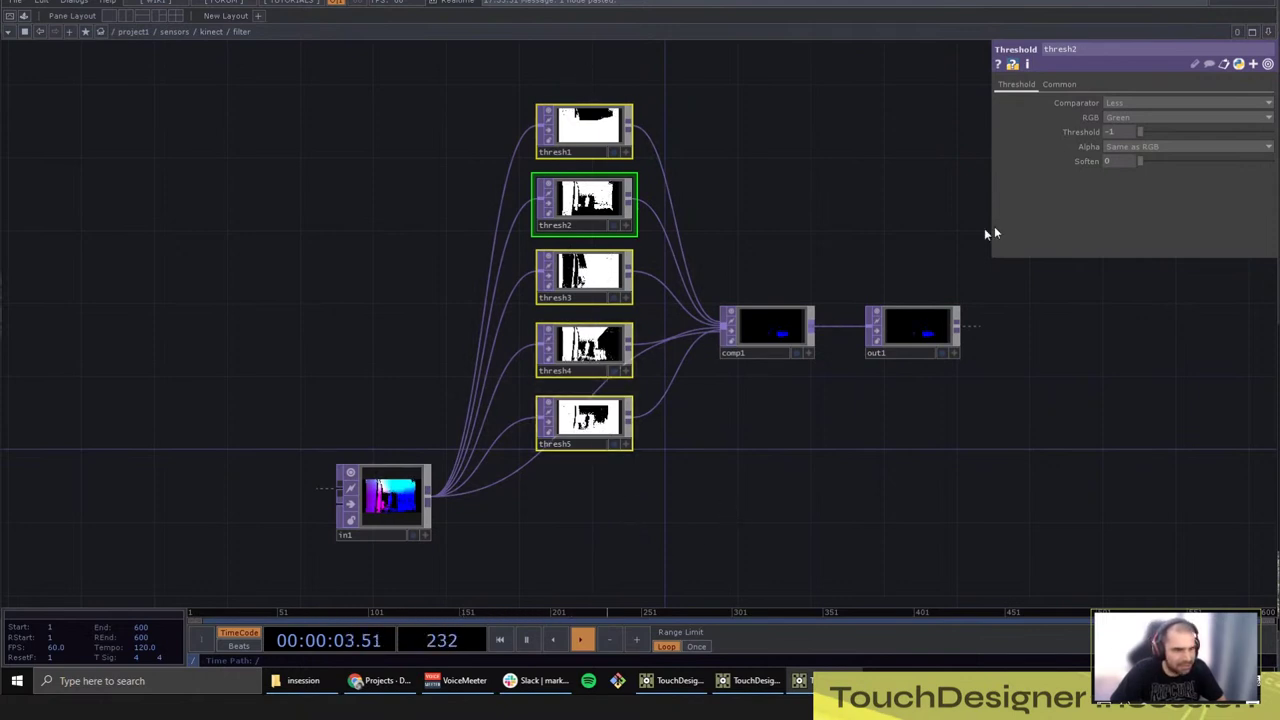
right_drag(593, 77, 595, 315)
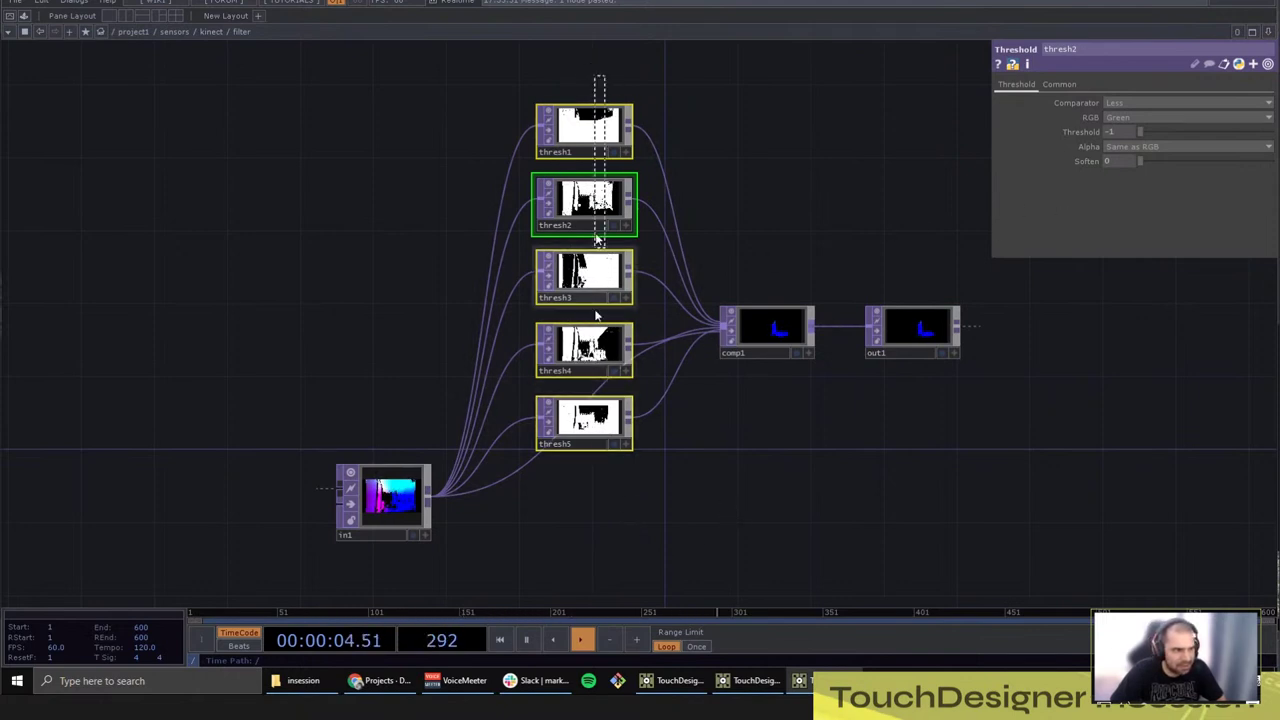
click(1060, 84)
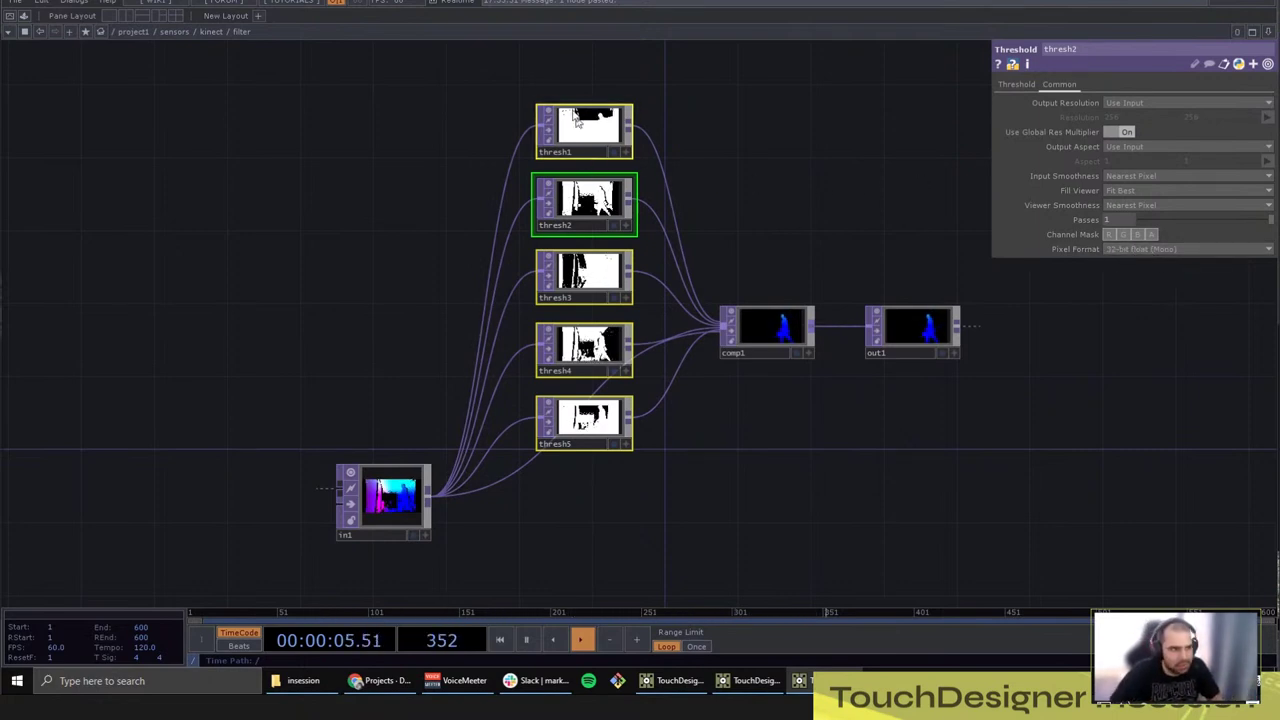
click(717, 563)
click(775, 317)
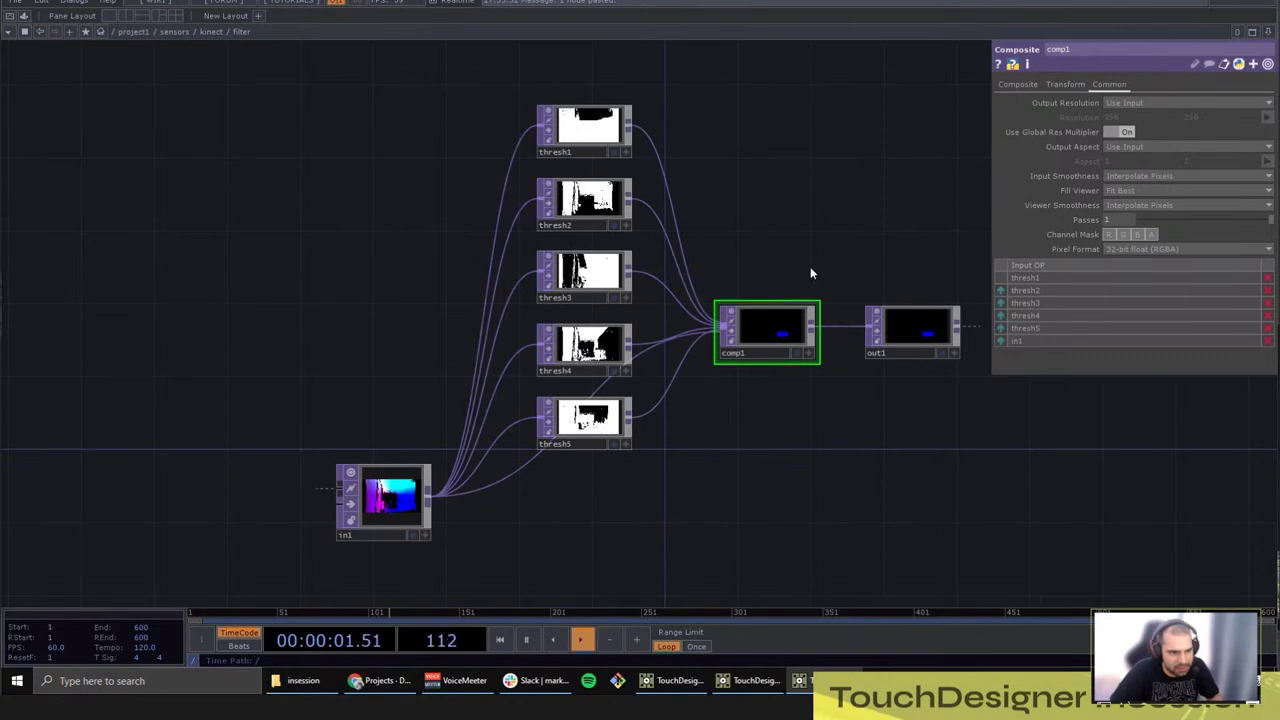
Step: Leave the filter network and set the filter container's Background TOP to ./out1
scroll(810, 272, down, 3)
key(u)
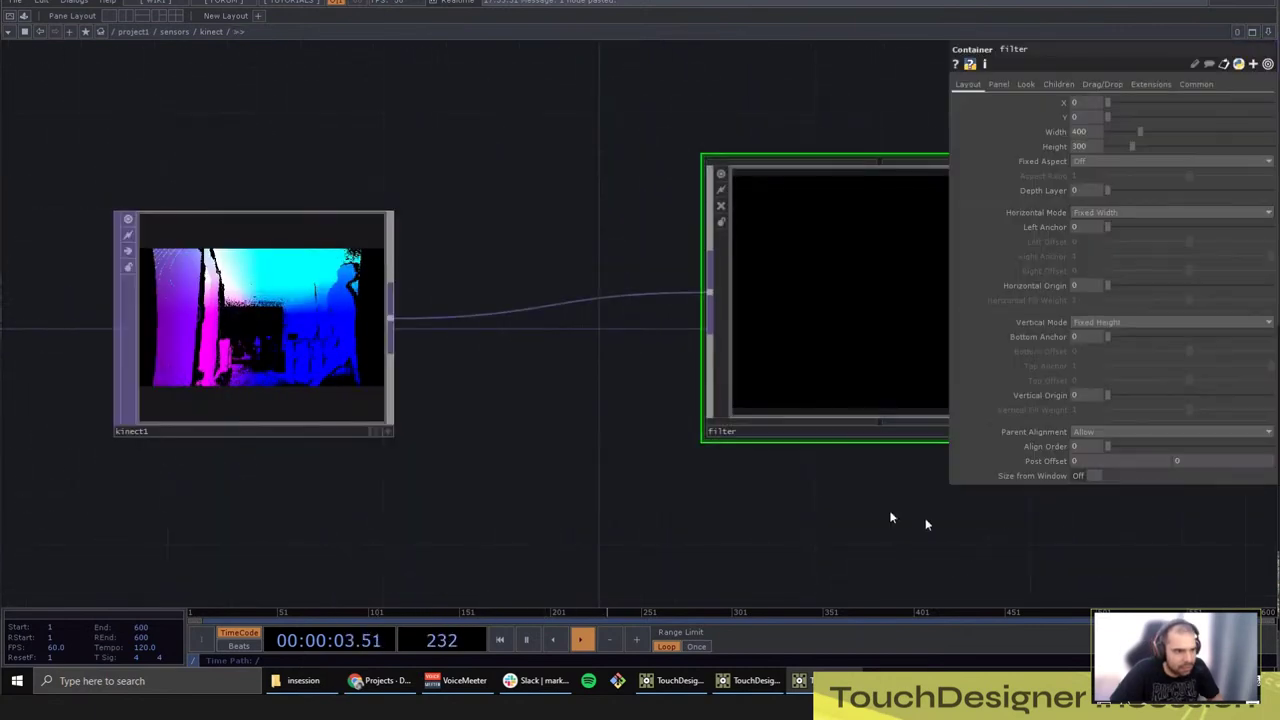
scroll(797, 337, up, 5)
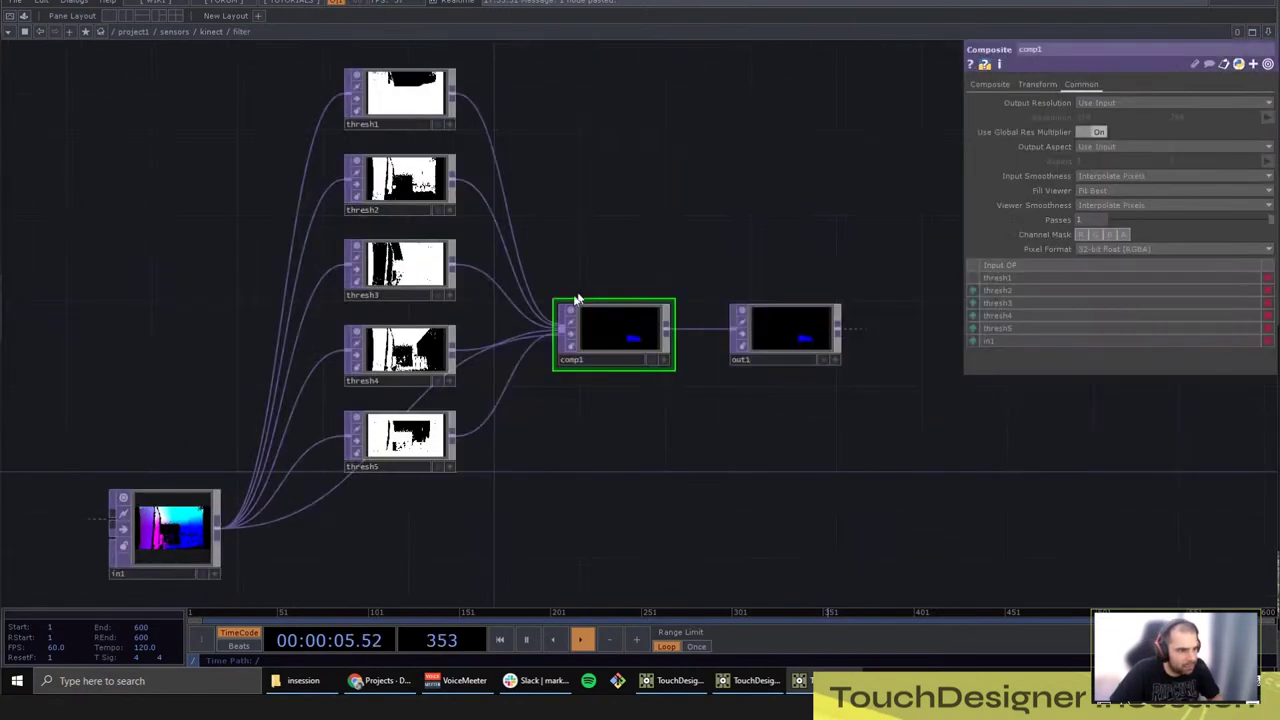
key(u)
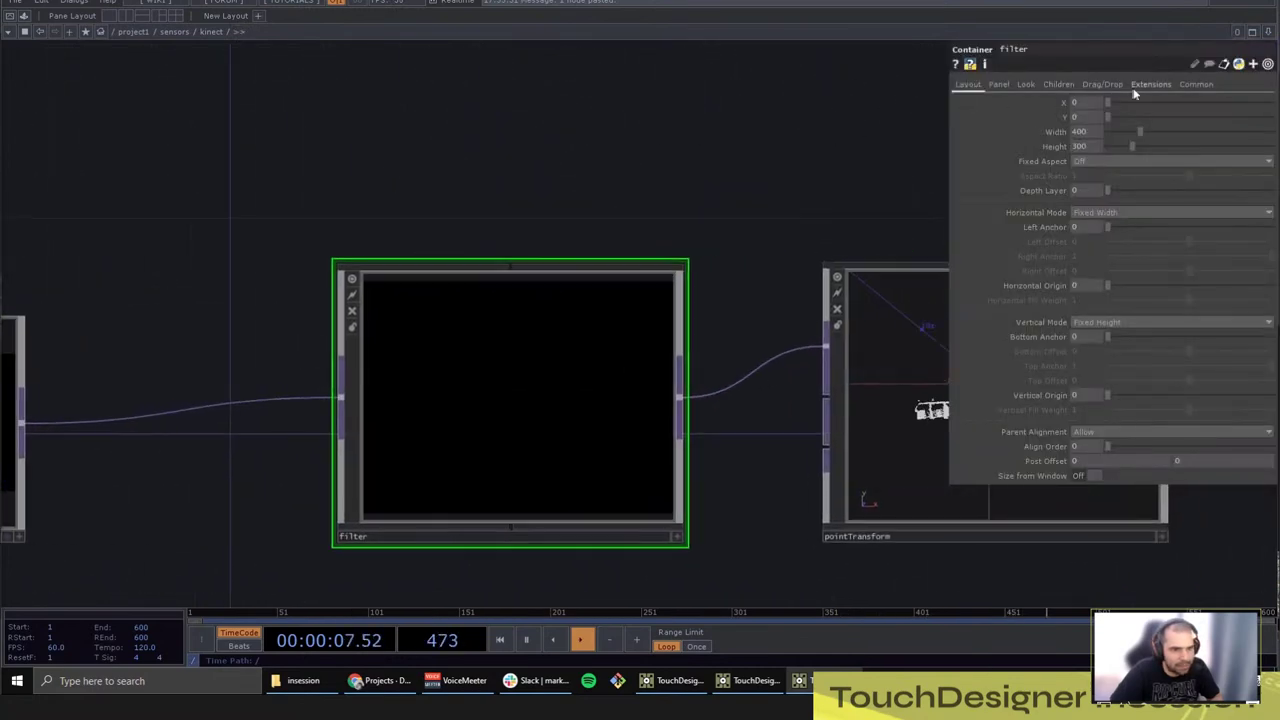
click(1148, 85)
click(1104, 85)
click(1059, 85)
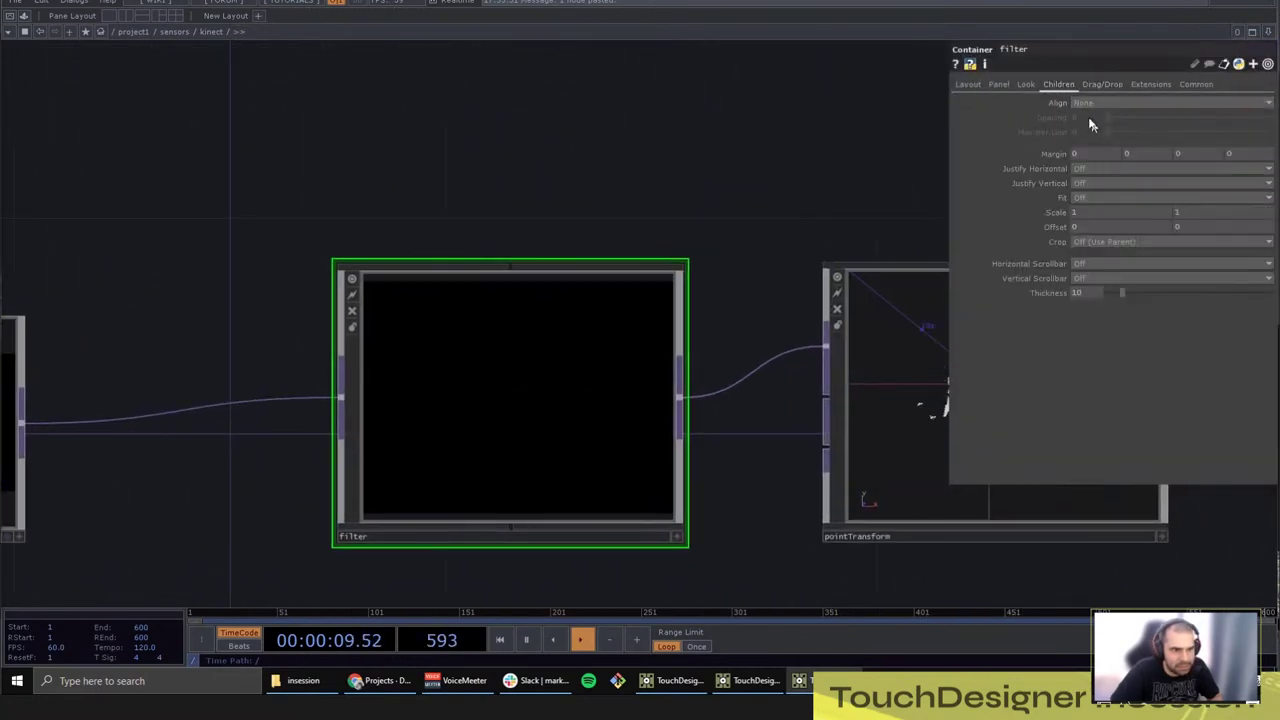
click(1026, 85)
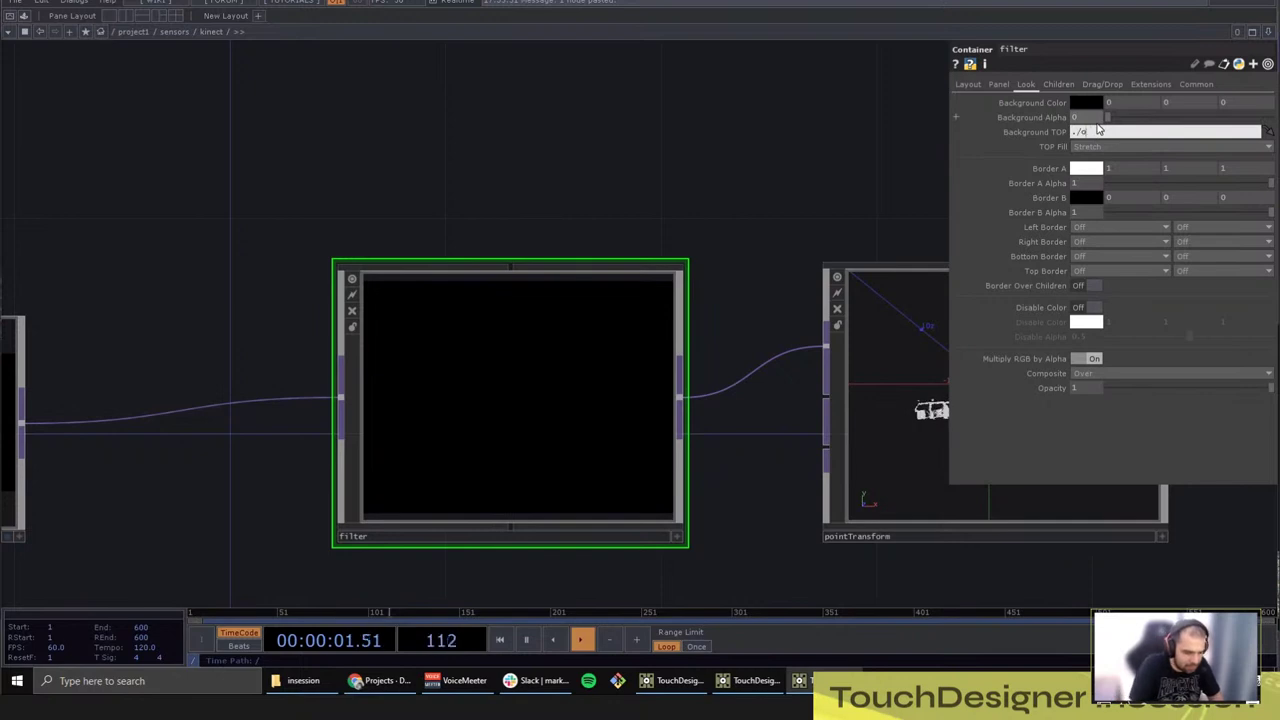
key(Return)
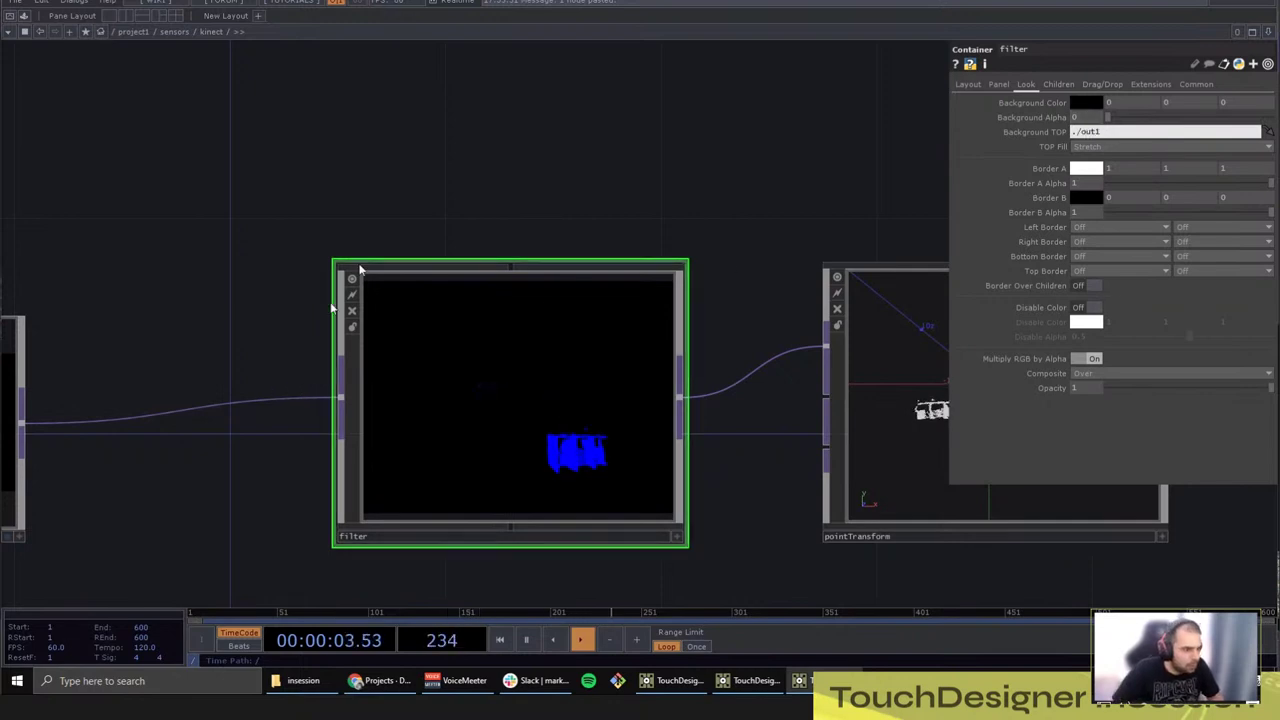
Step: Orbit the point cloud inside pointTransform's viewer to check the filtered points from different angles
drag(526, 147, 216, 160)
click(728, 348)
drag(882, 498, 901, 443)
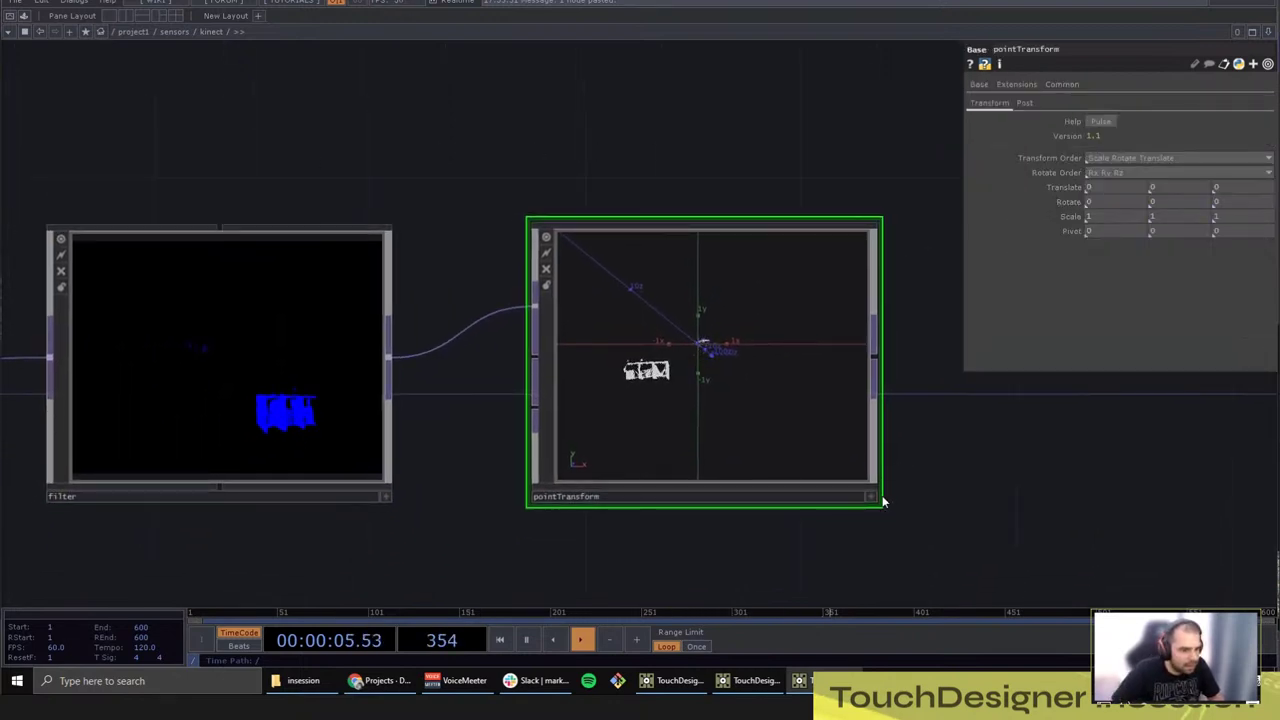
click(871, 496)
drag(776, 401, 696, 374)
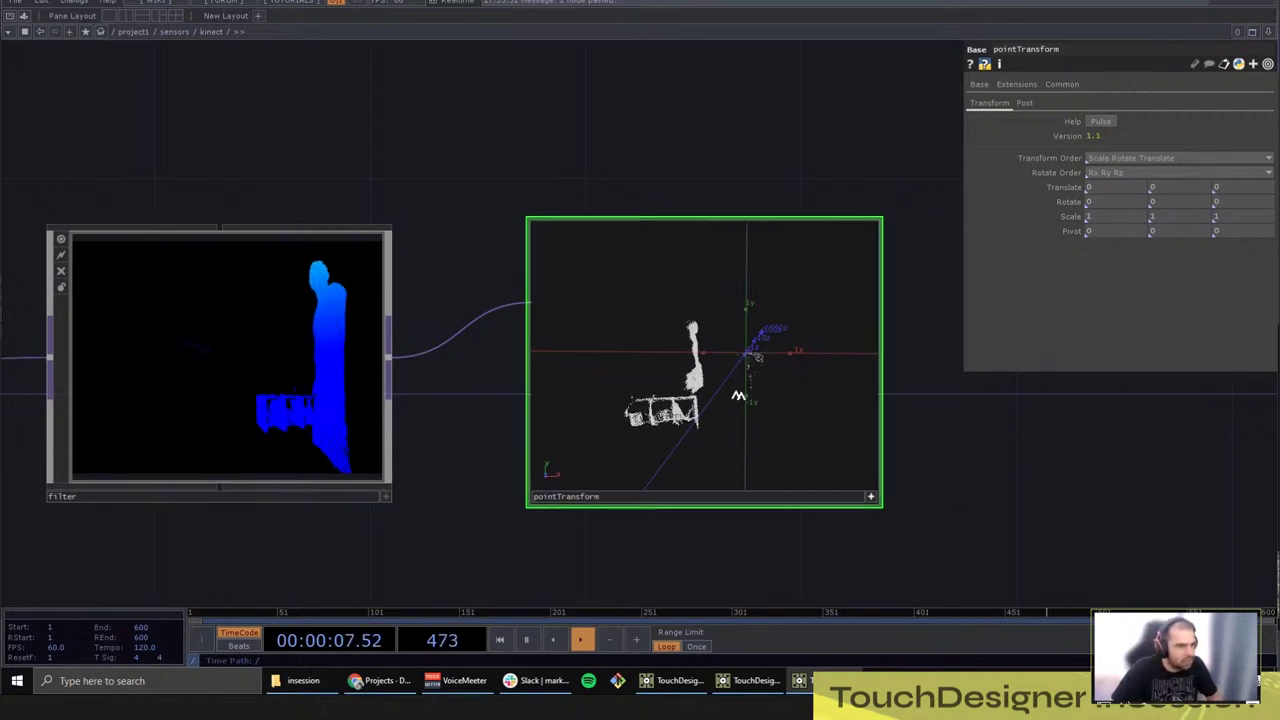
drag(739, 395, 845, 417)
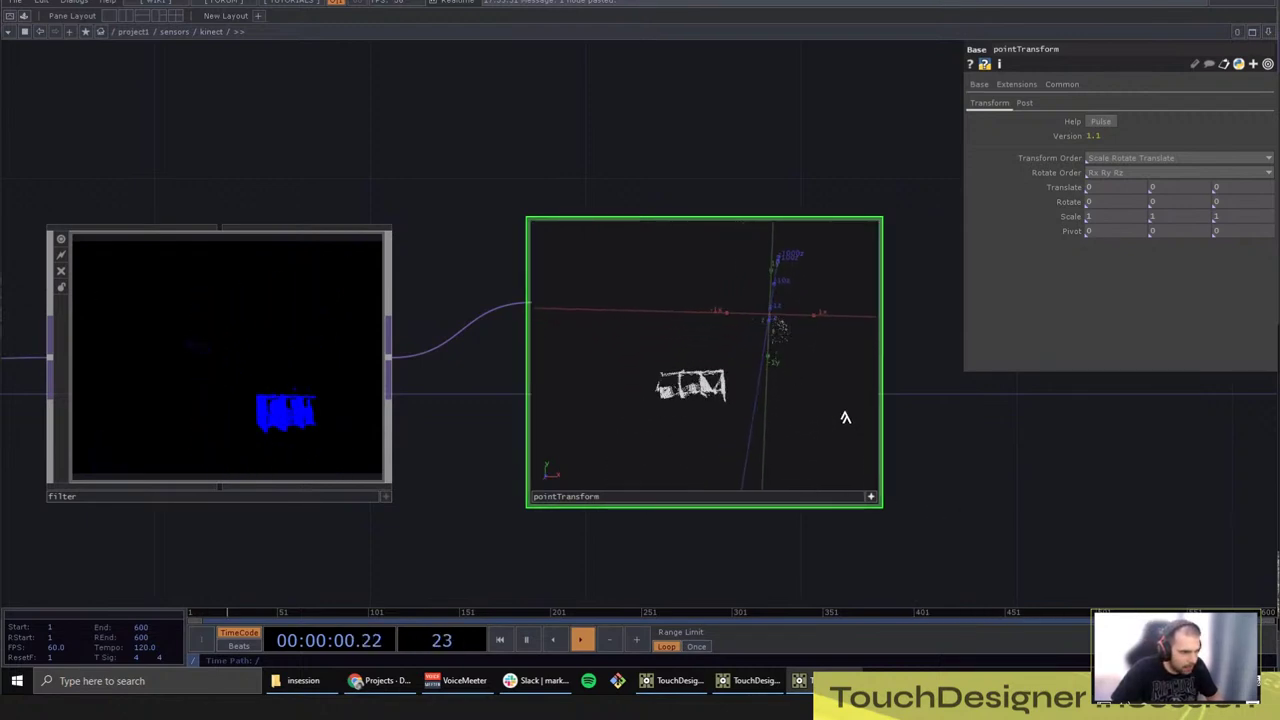
click(870, 496)
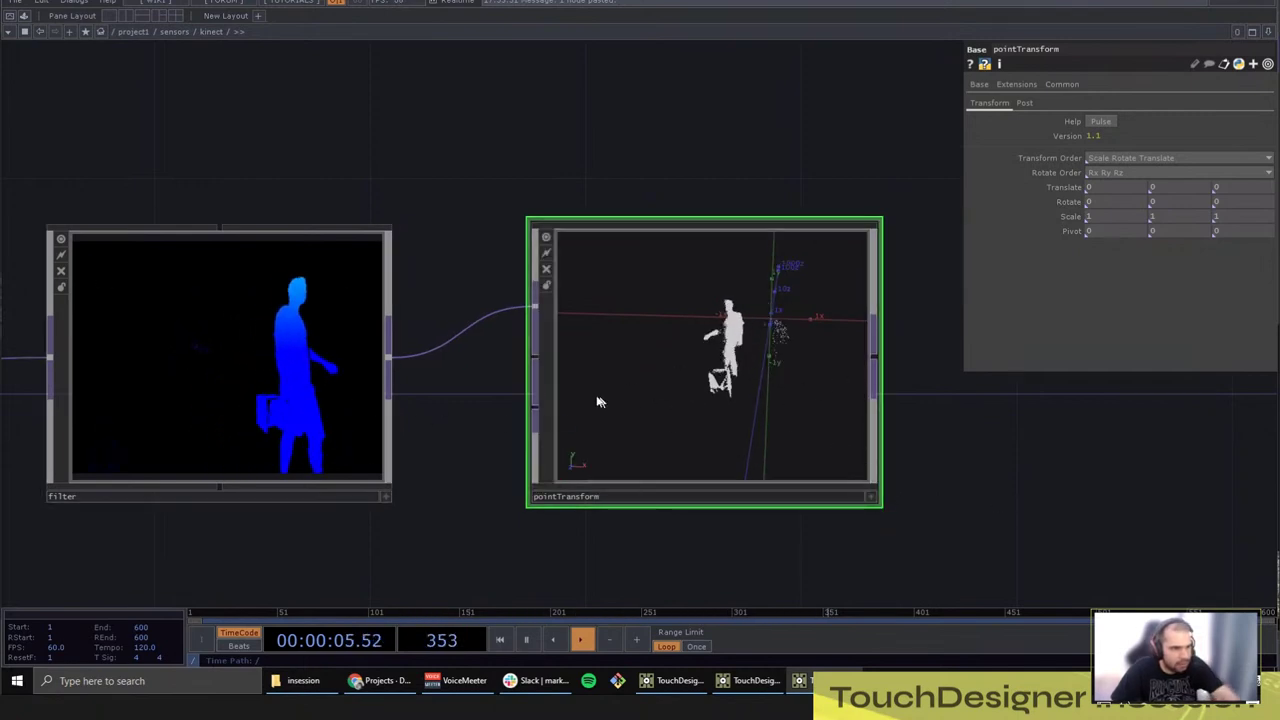
Step: Add the cameraViewport component from the palette's Tools category to the kinect network near pointTransform
drag(1083, 503, 798, 440)
middle_drag(798, 440, 840, 481)
drag(840, 481, 720, 461)
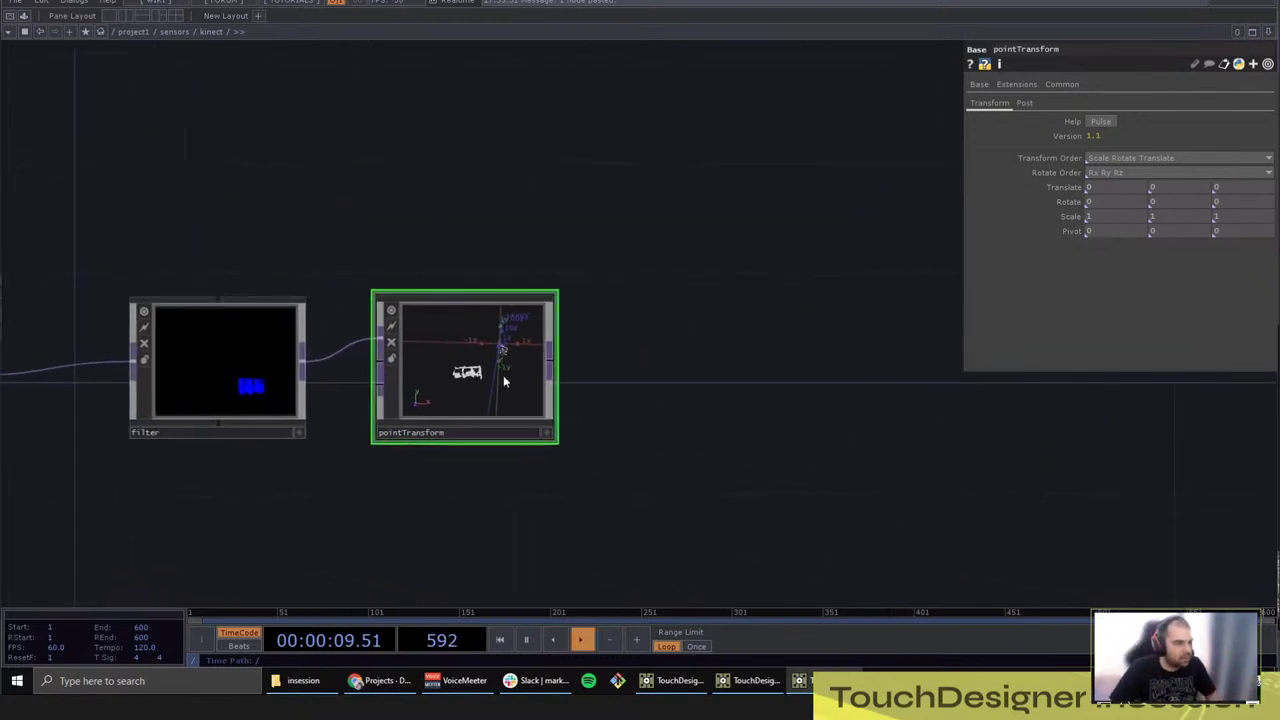
drag(806, 366, 650, 411)
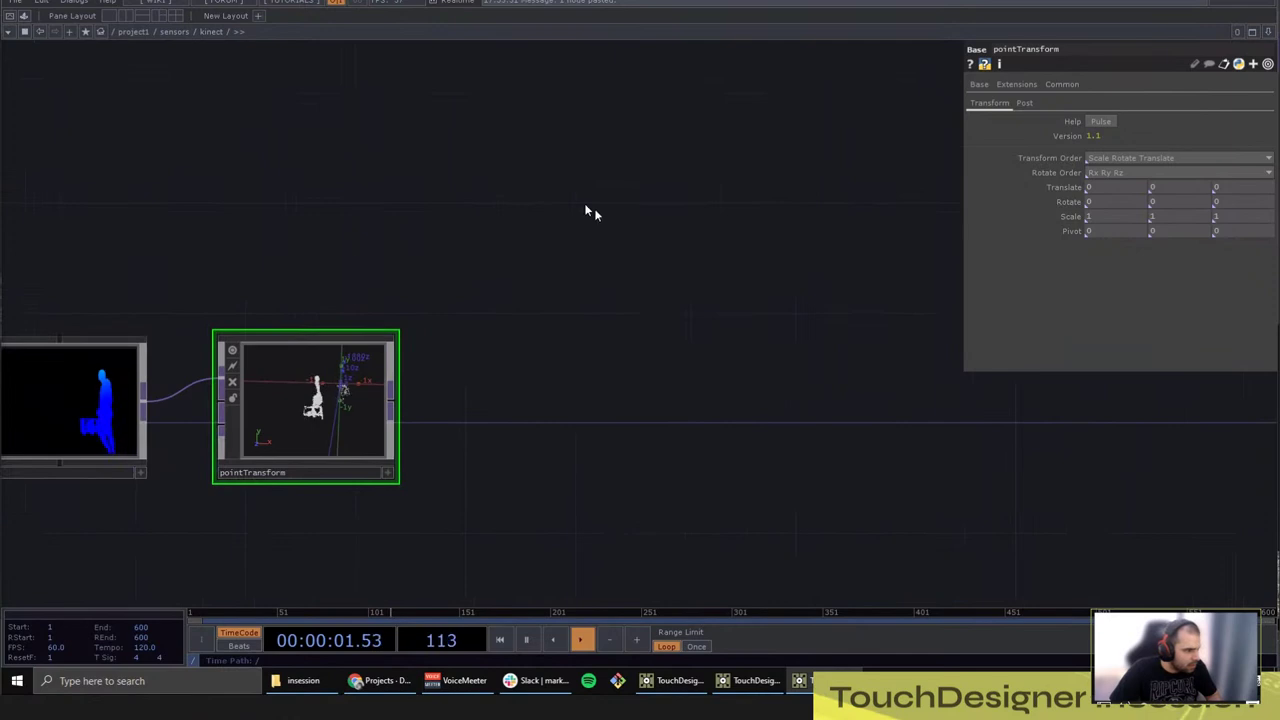
key(Tab)
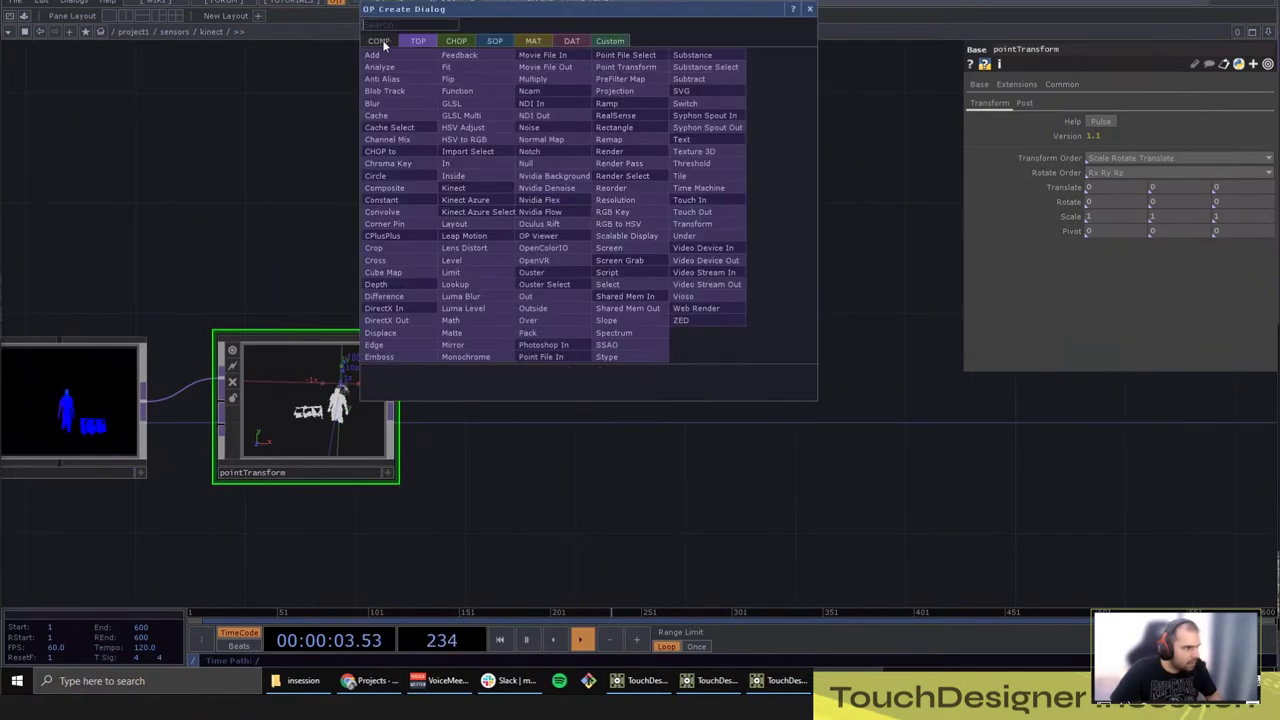
click(246, 126)
click(25, 16)
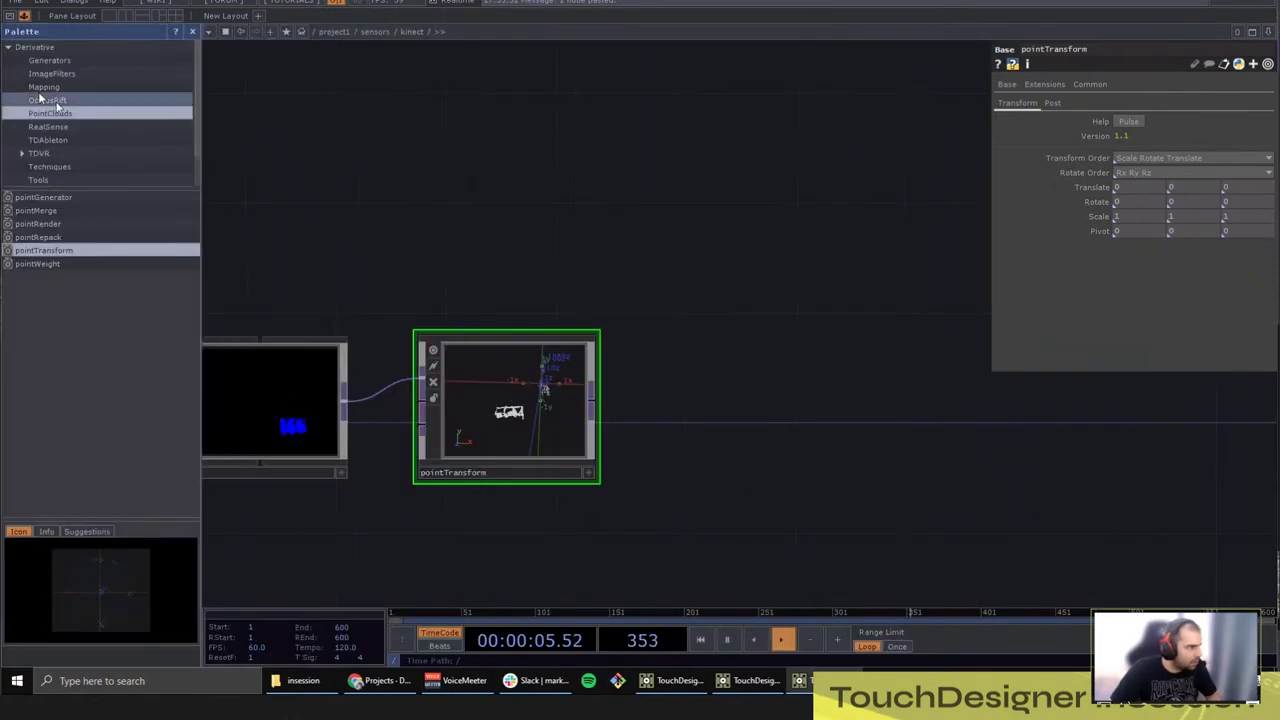
scroll(90, 122, down, 3)
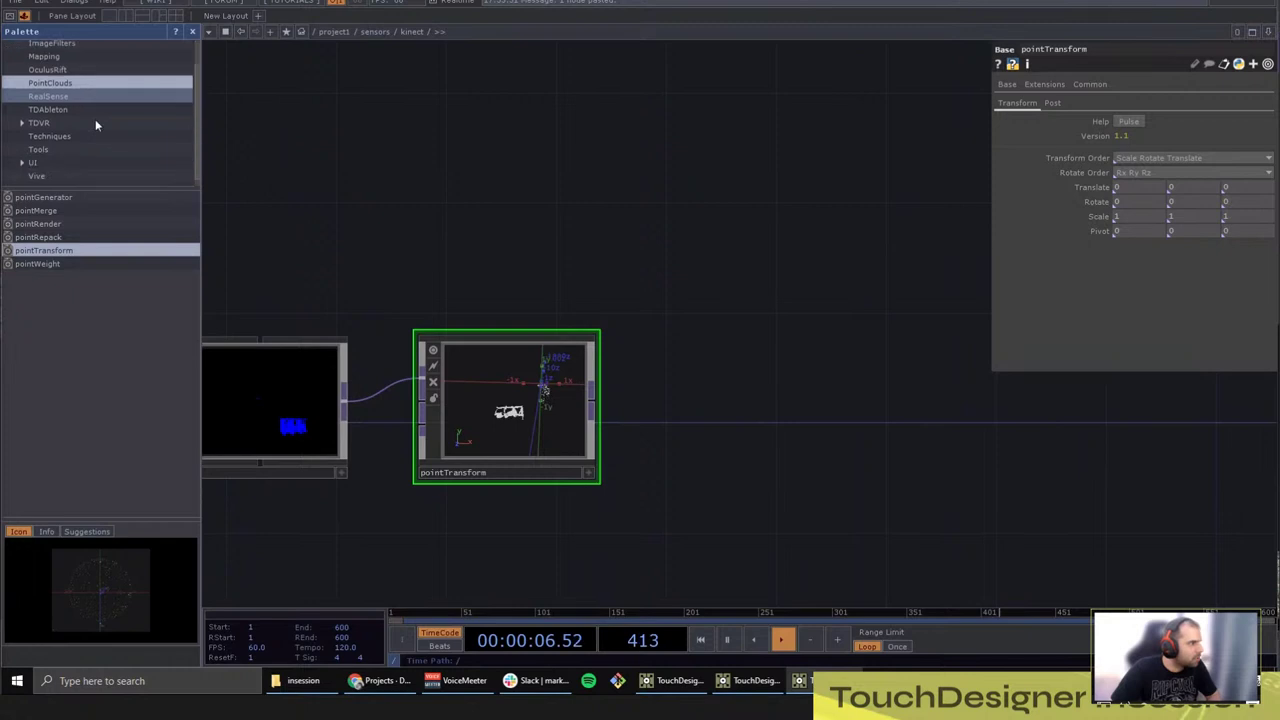
click(45, 140)
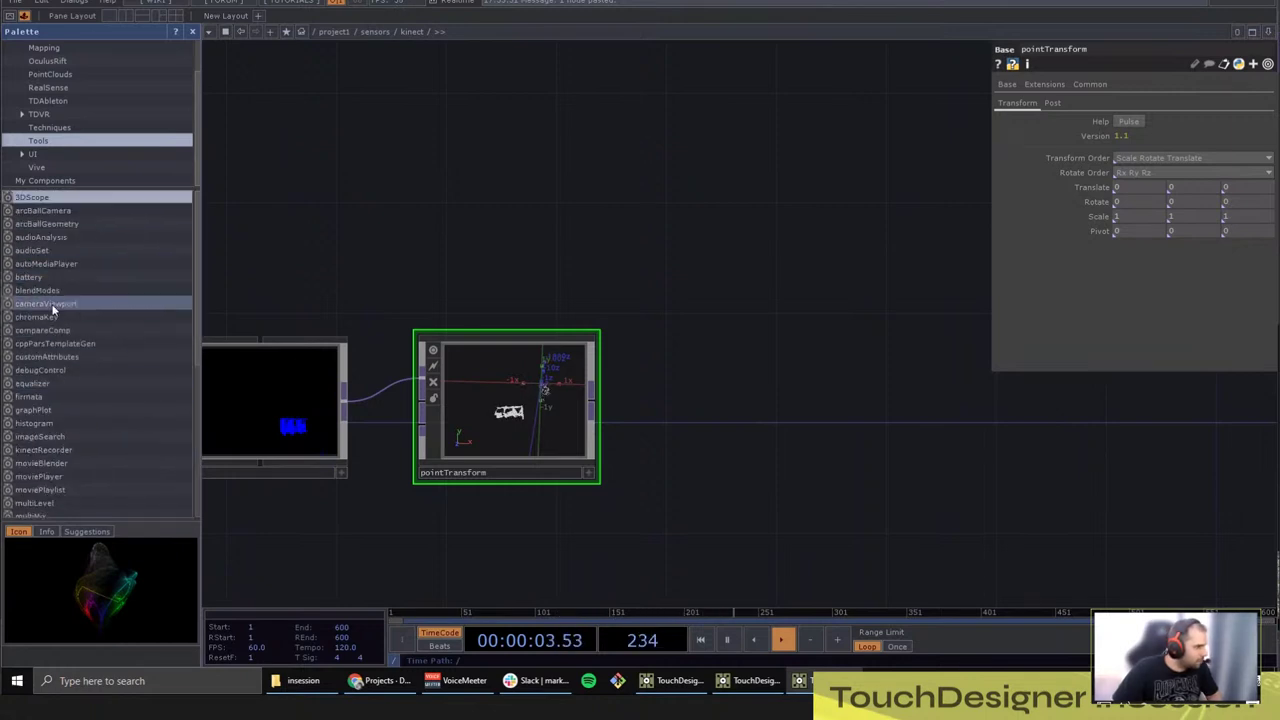
drag(51, 302, 752, 243)
drag(731, 150, 755, 204)
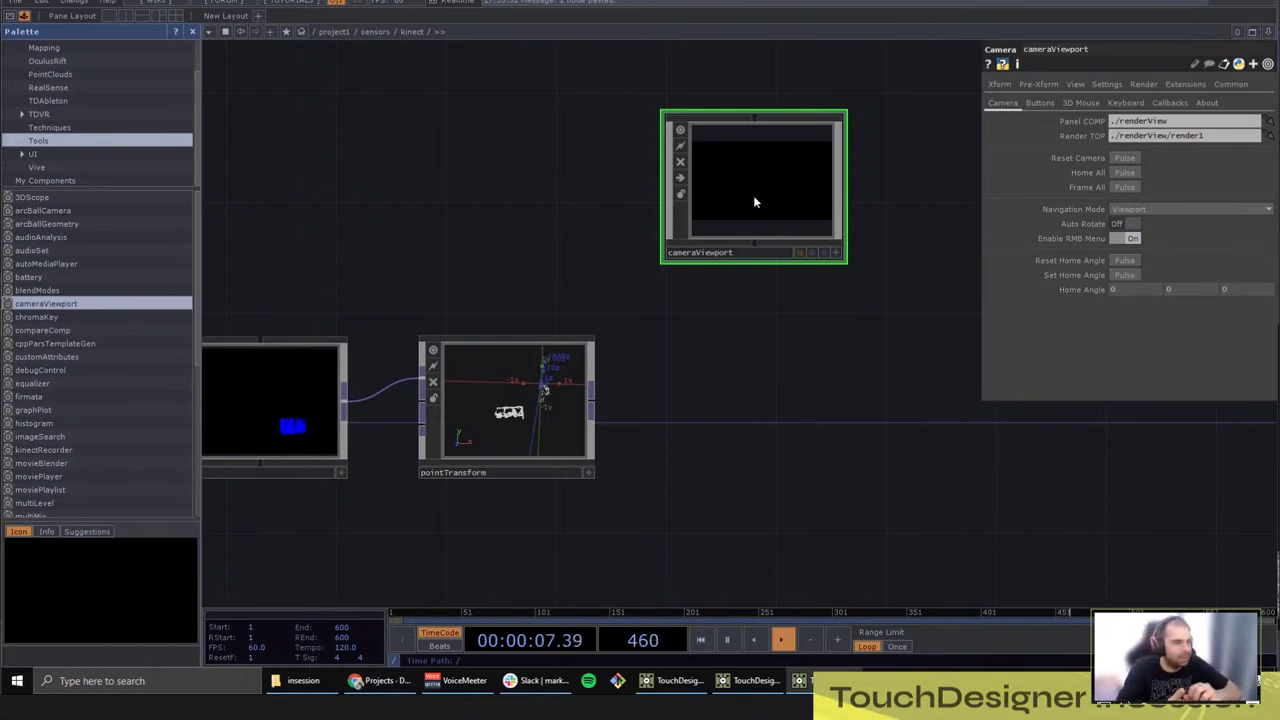
Step: Reposition cameraViewport above and to the right of pointTransform, leaving free space beside pointTransform
drag(751, 391, 663, 383)
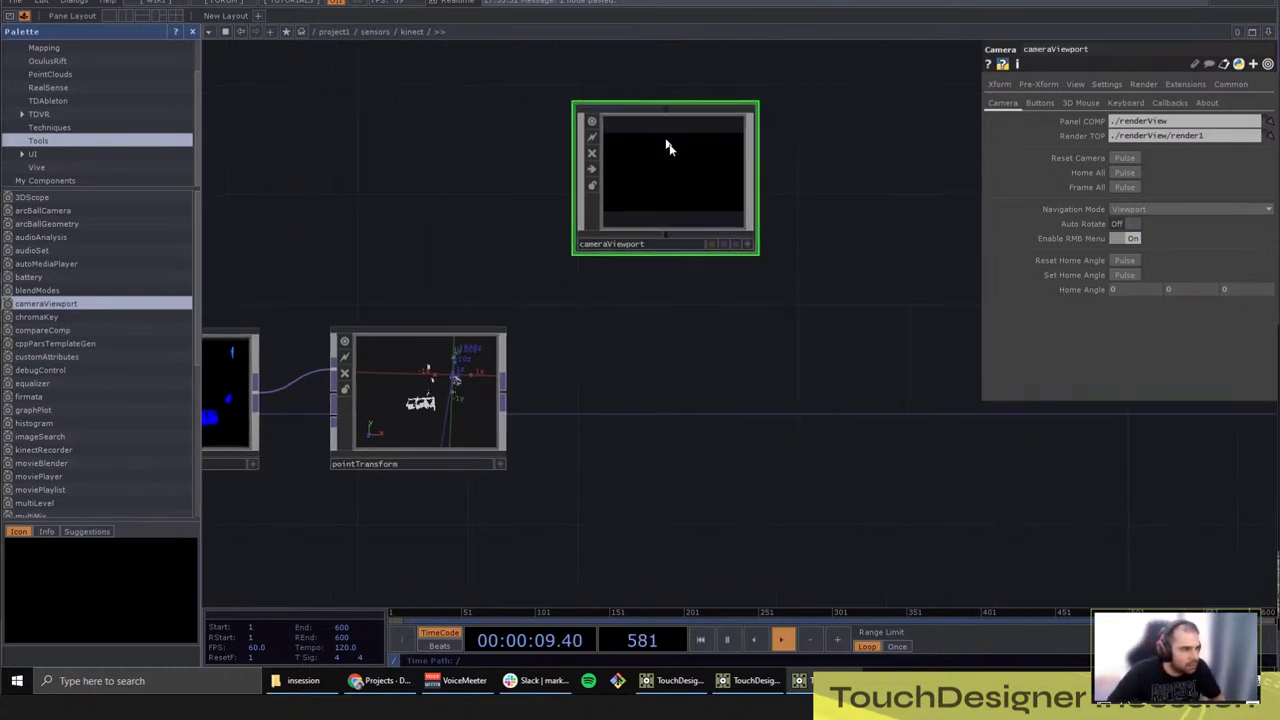
drag(754, 354, 730, 348)
drag(666, 161, 808, 154)
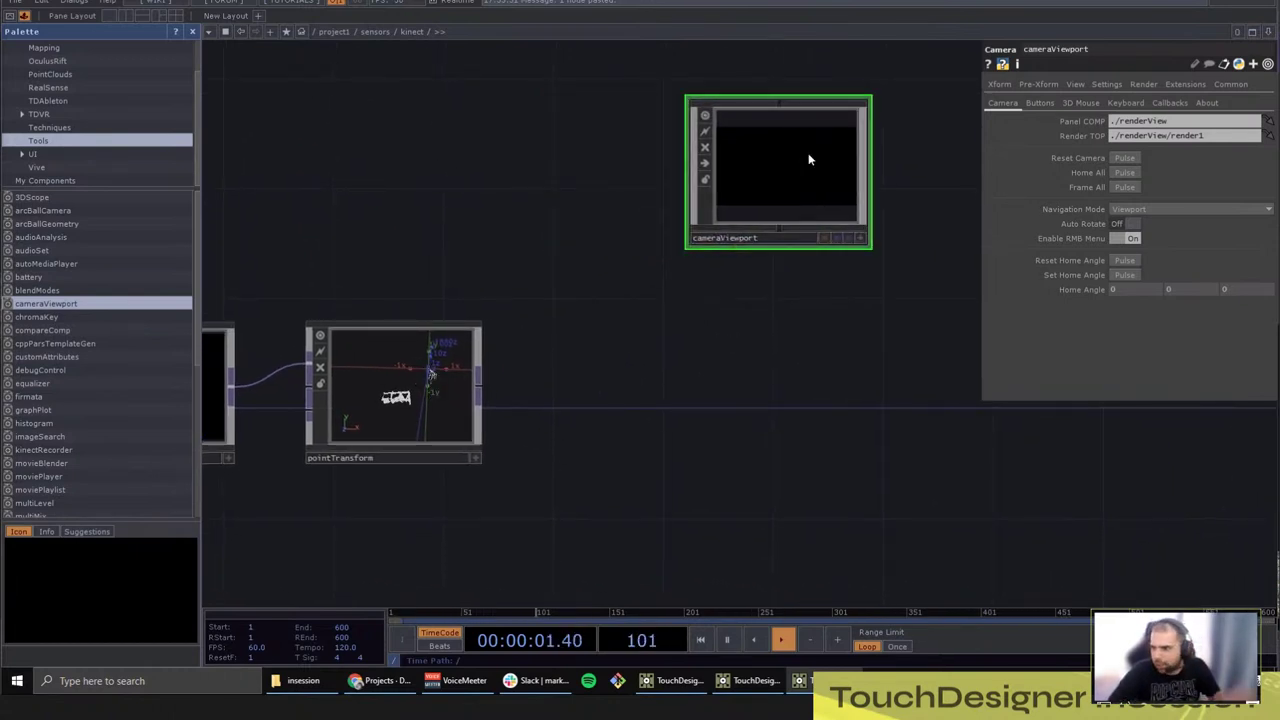
key(Tab)
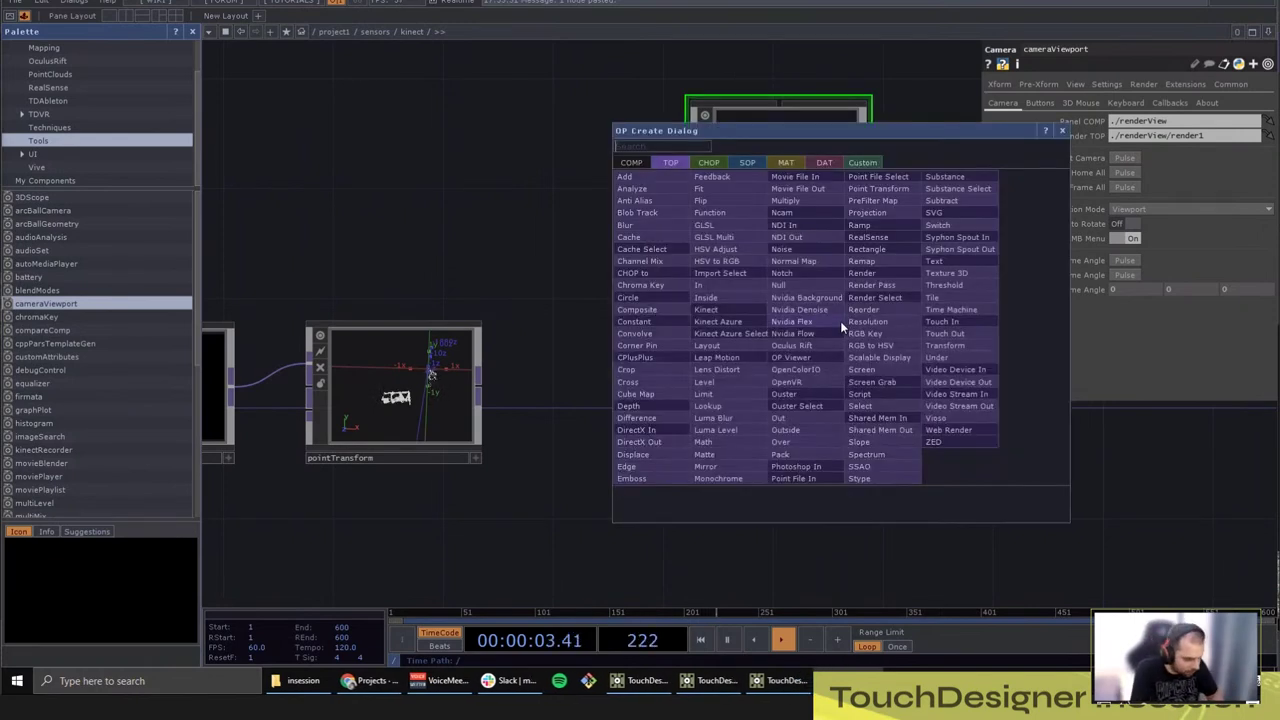
key(Escape)
drag(796, 204, 767, 176)
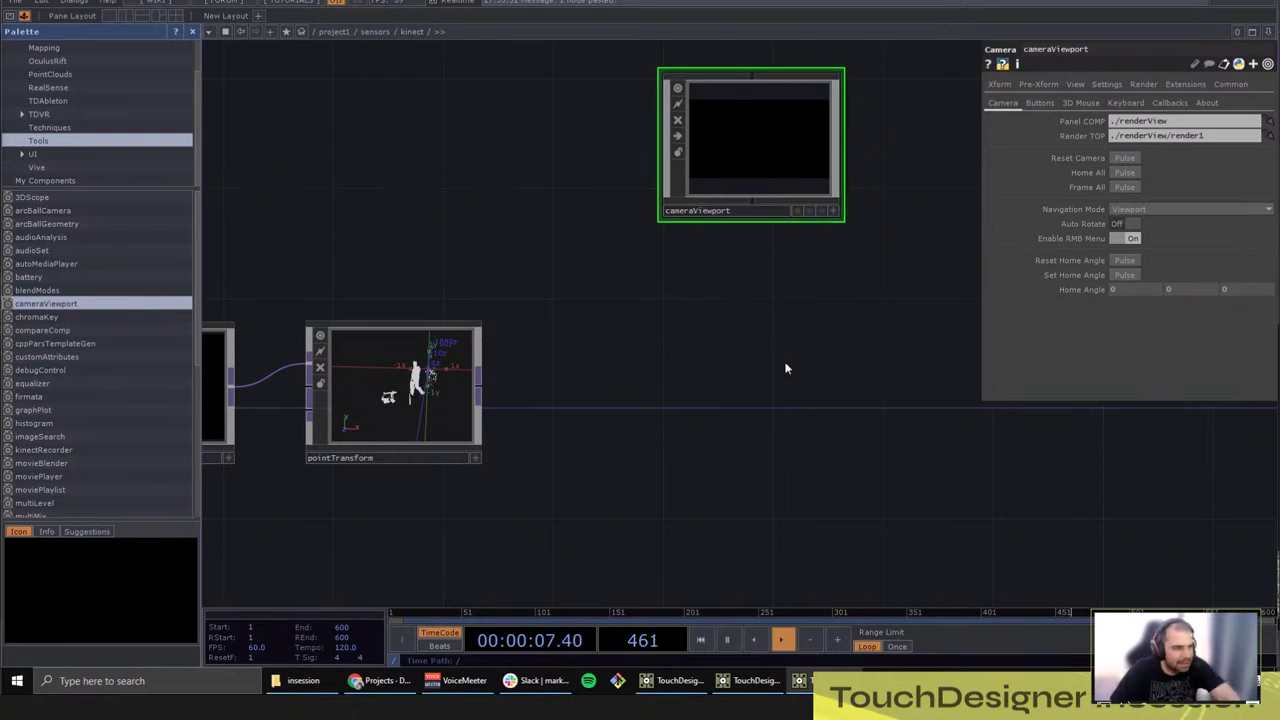
Step: Add a Render TOP to the kinect network below cameraViewport
drag(786, 366, 738, 354)
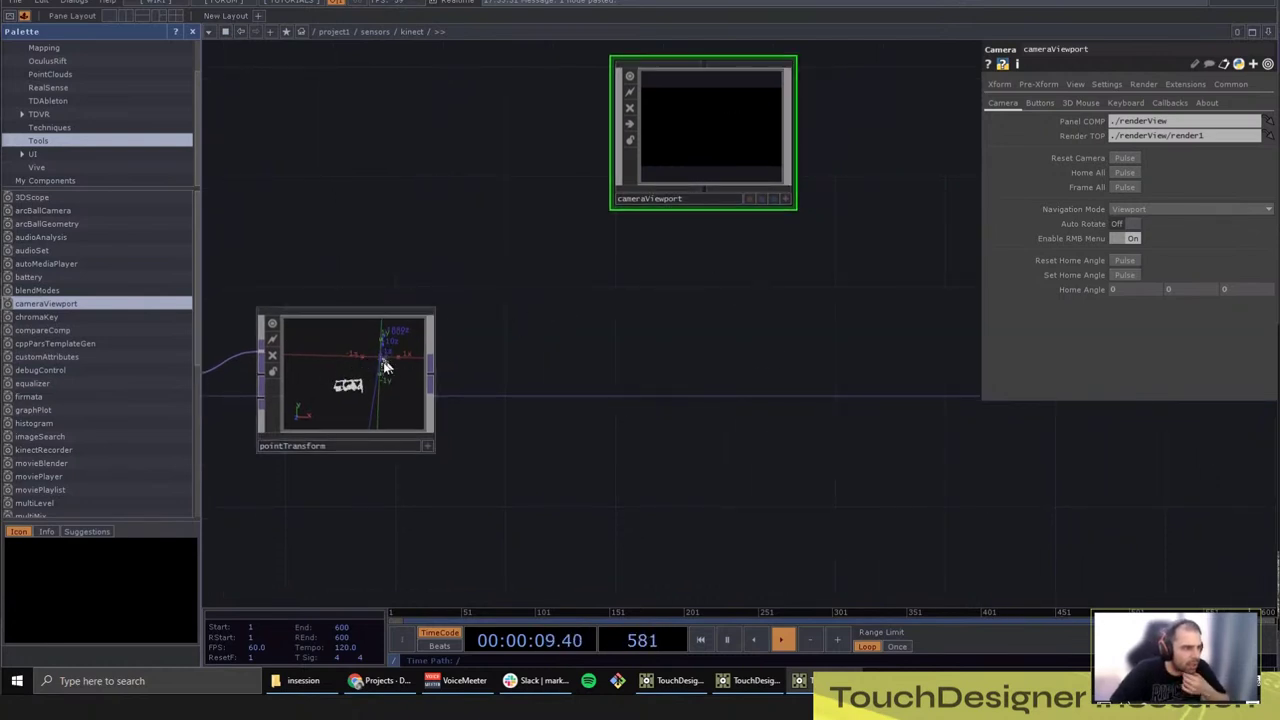
key(Tab)
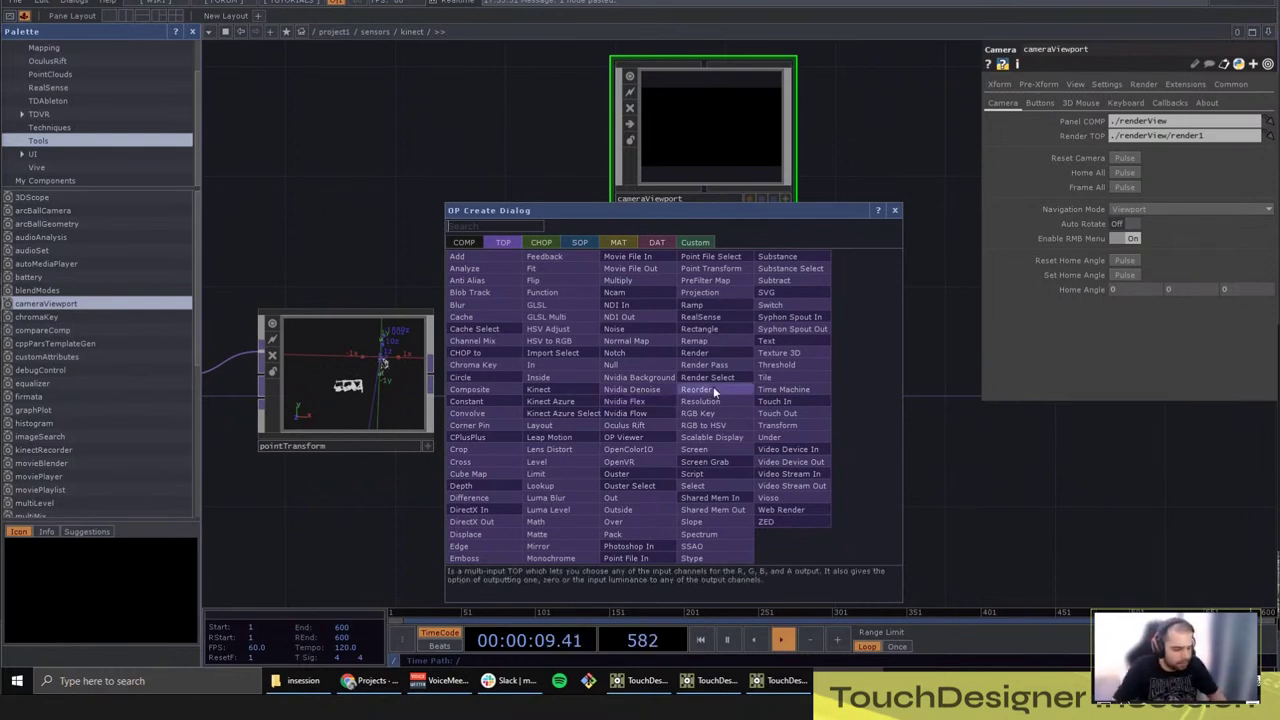
text(ren)
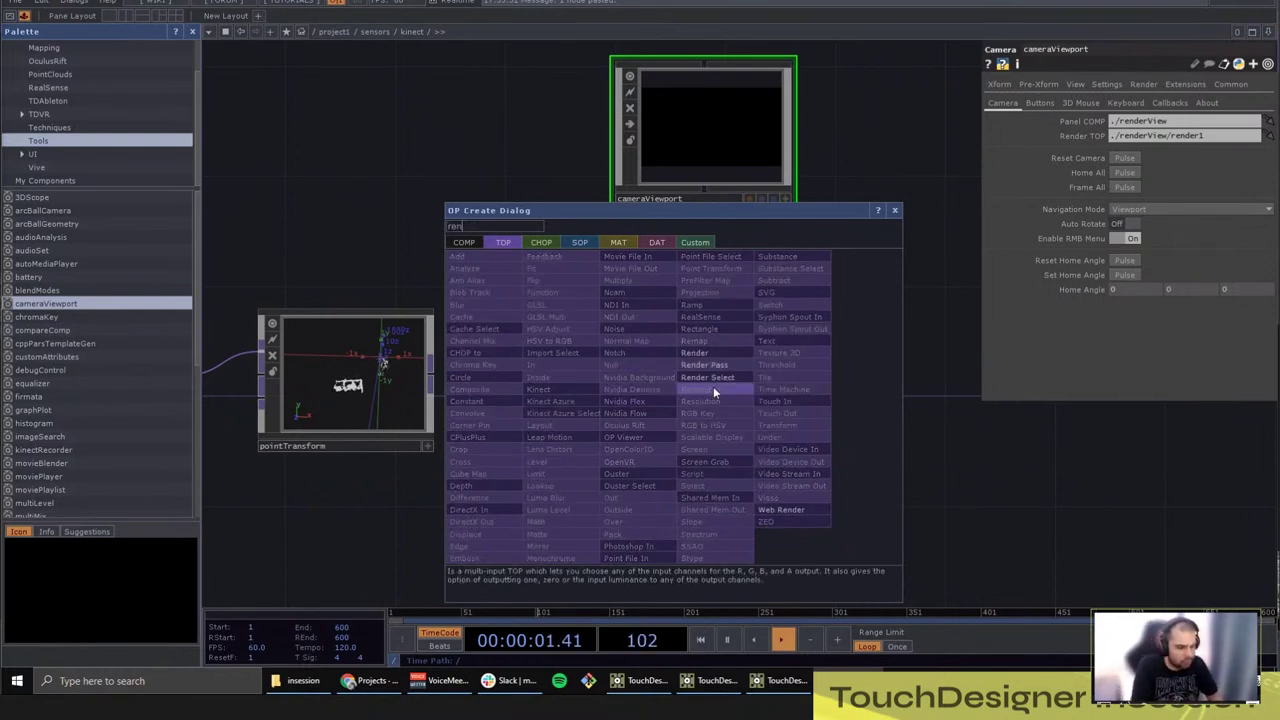
text(der)
click(692, 357)
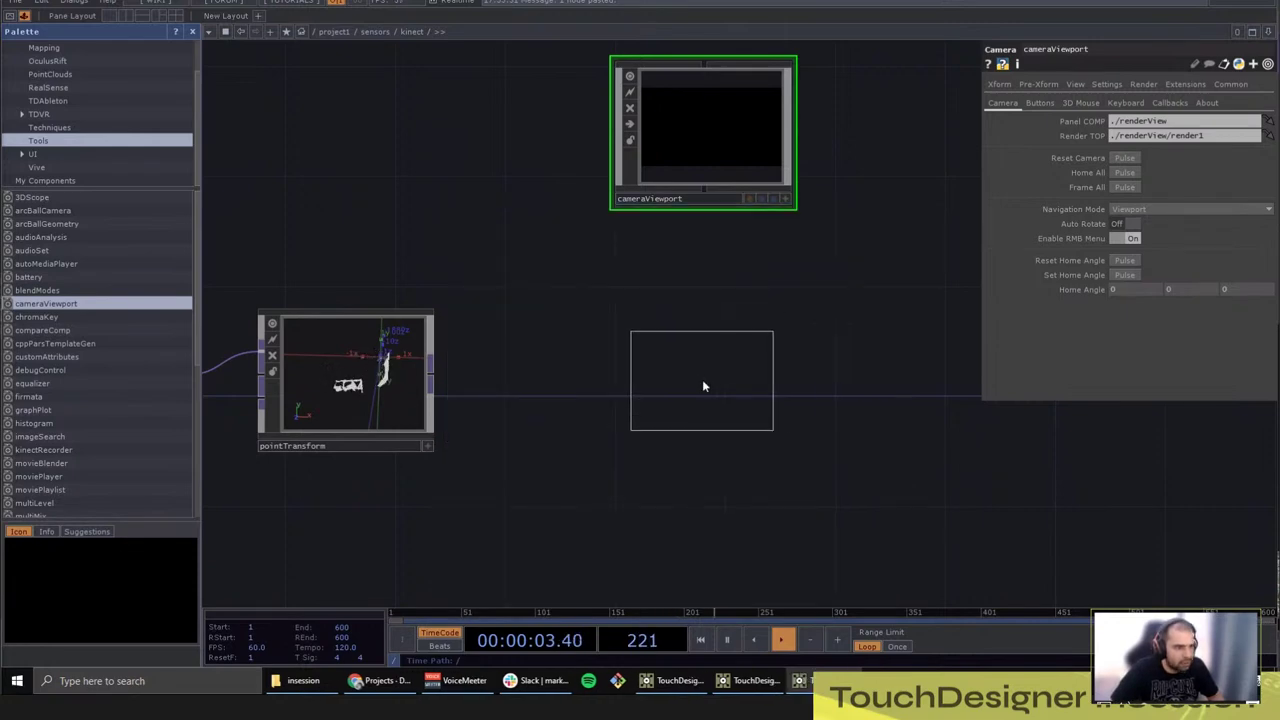
click(710, 383)
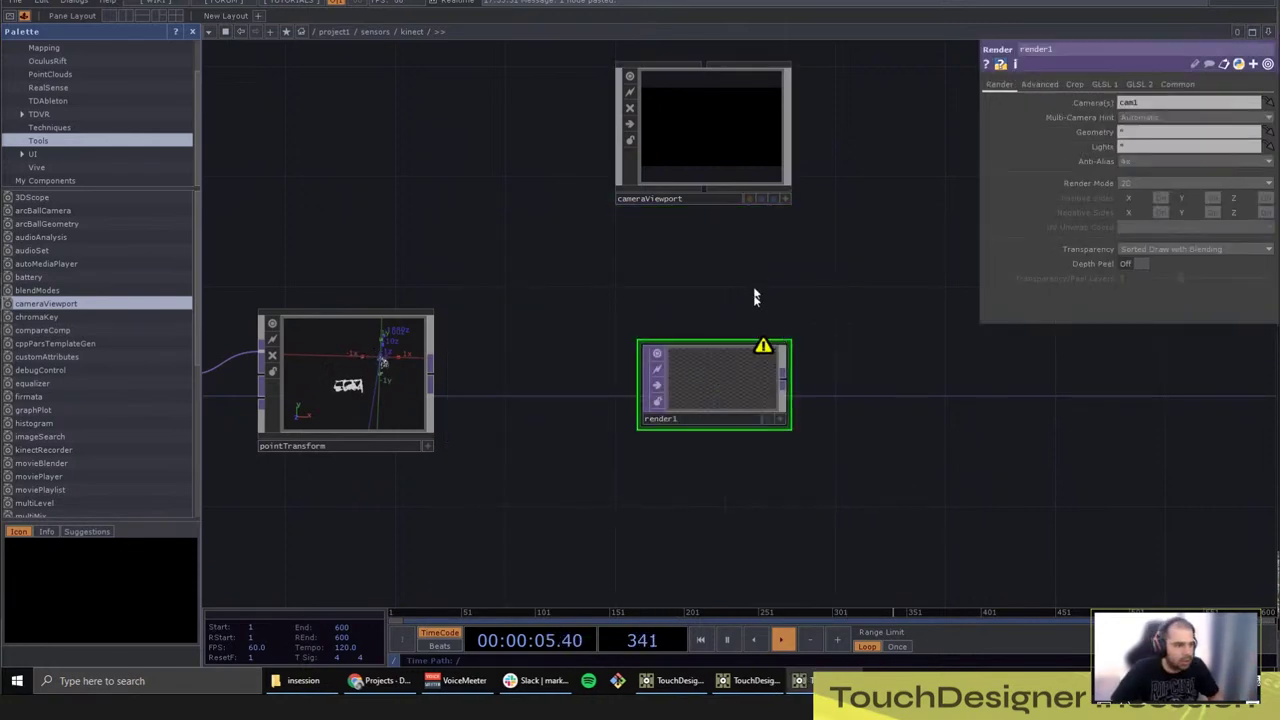
Step: Align render1 beneath cameraViewport, then move both nodes farther away from pointTransform
drag(734, 410, 723, 409)
drag(512, 450, 588, 444)
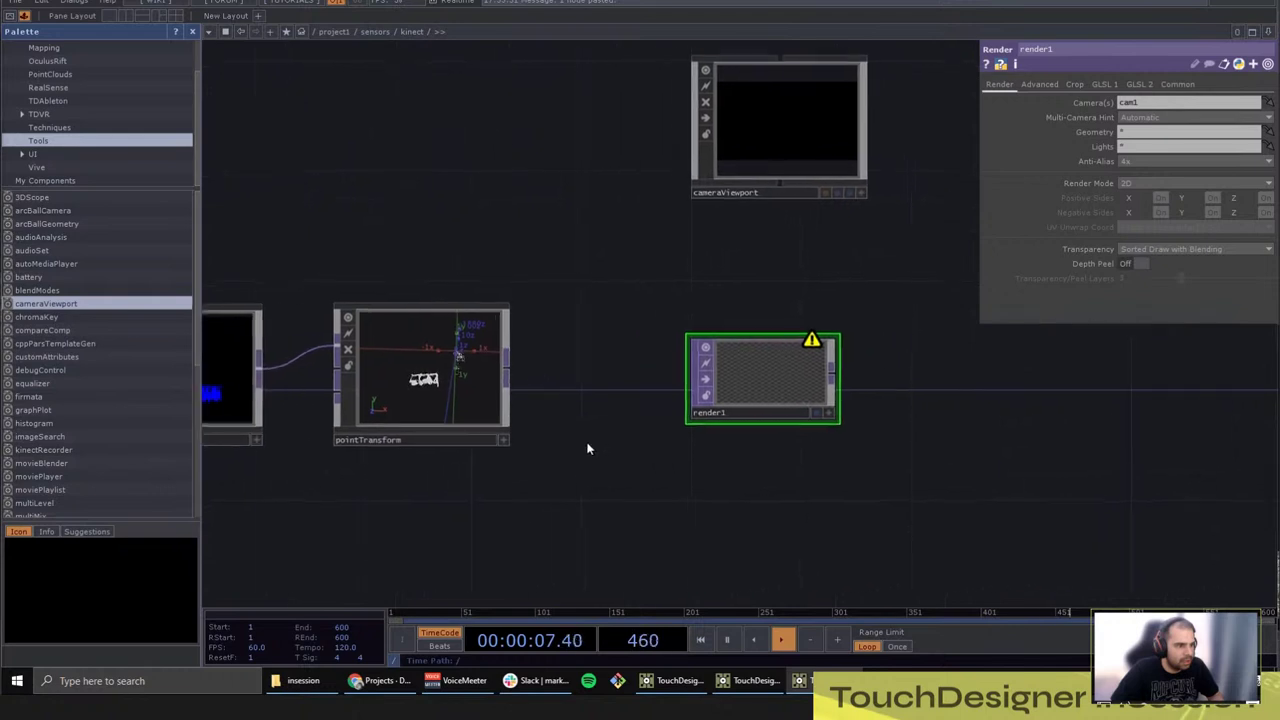
drag(784, 378, 811, 375)
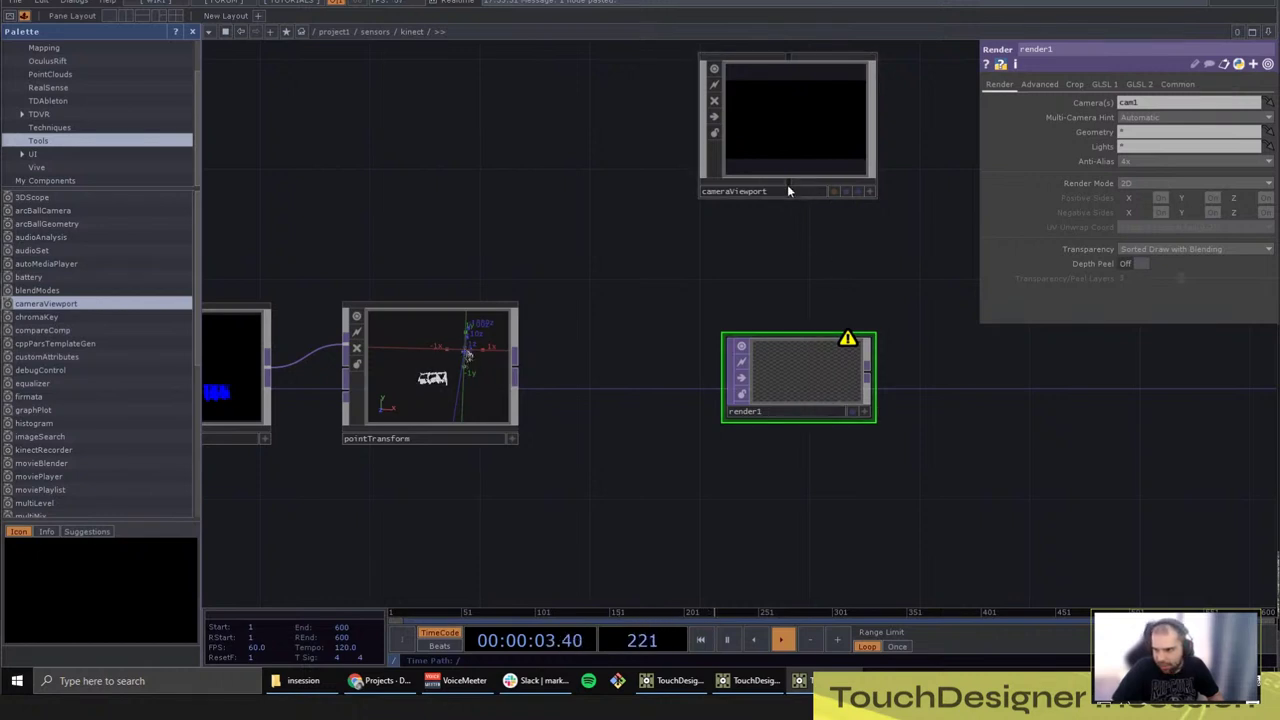
drag(926, 329, 846, 327)
click(727, 148)
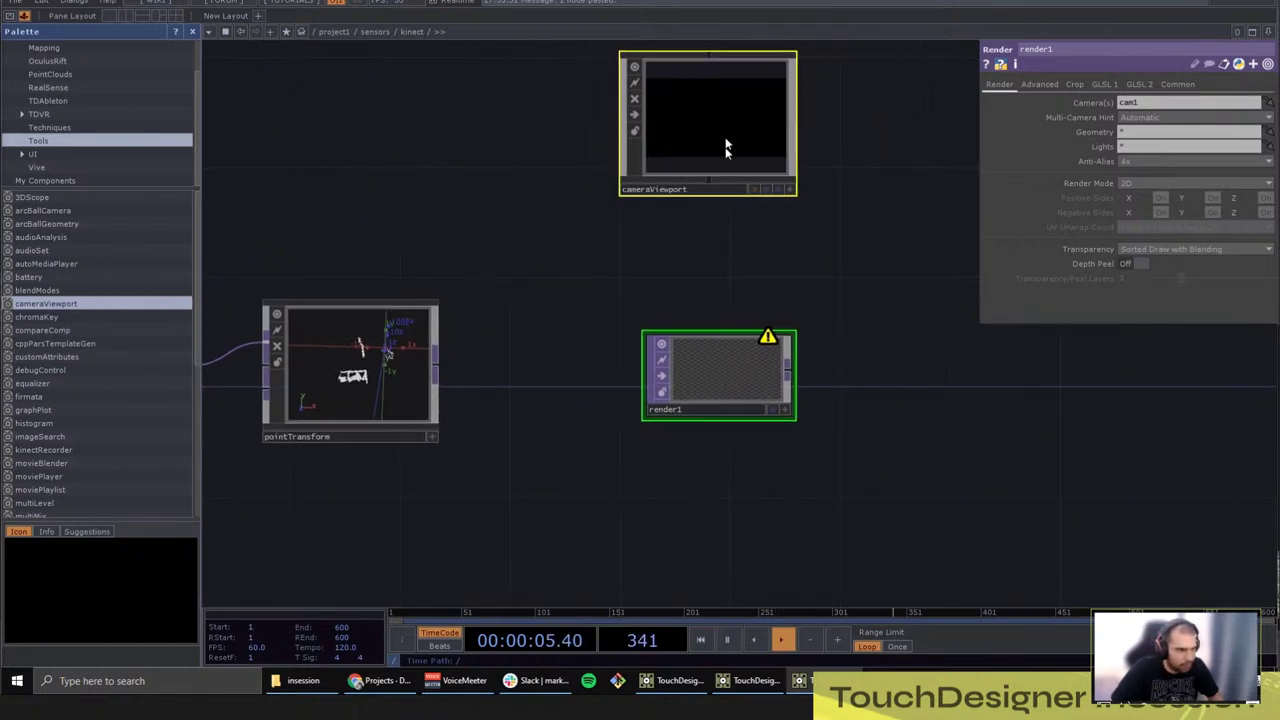
drag(727, 148, 920, 149)
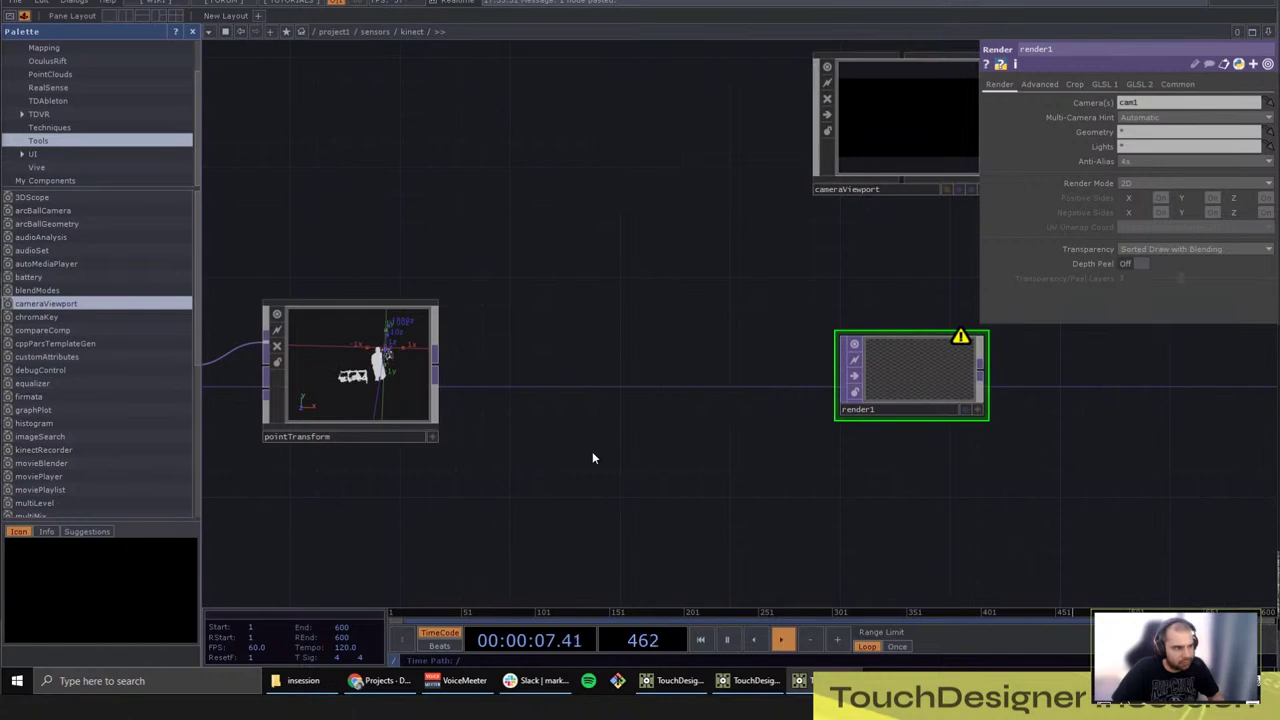
Step: Attach a Null TOP to the first output of pointTransform
drag(592, 451, 843, 386)
click(600, 320)
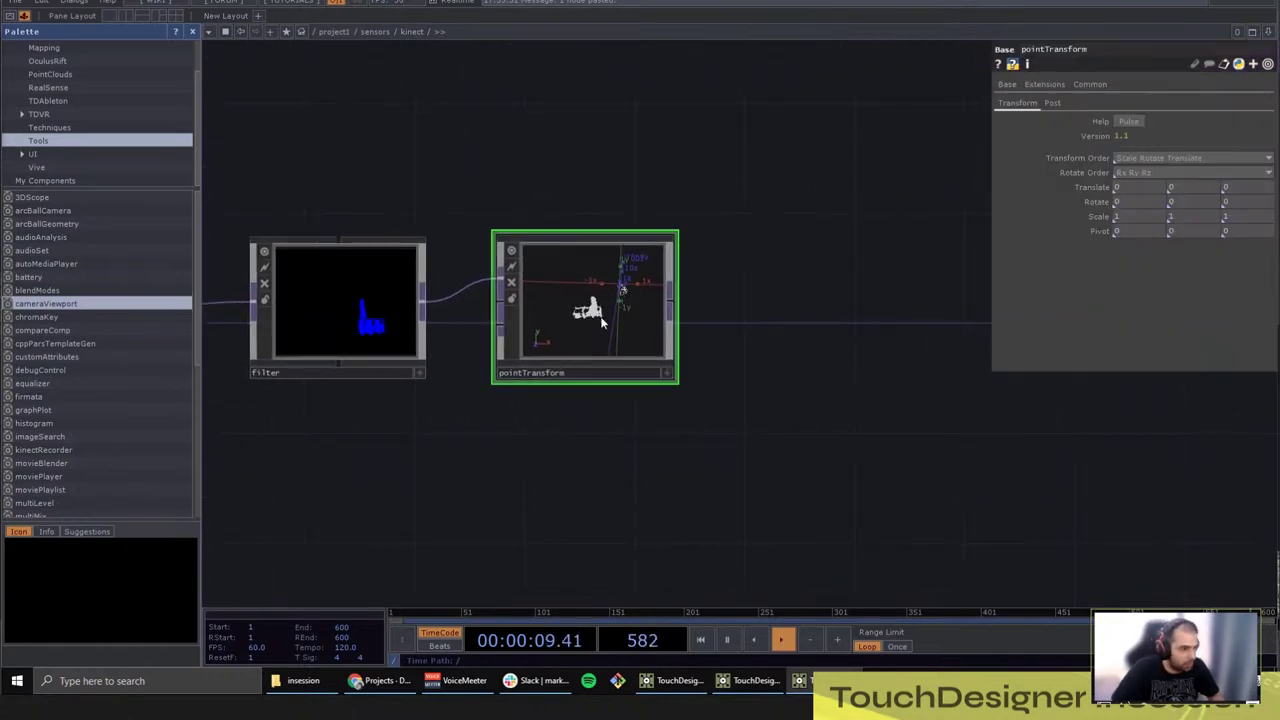
scroll(666, 294, up, 2)
key(Tab)
click(604, 263)
click(830, 294)
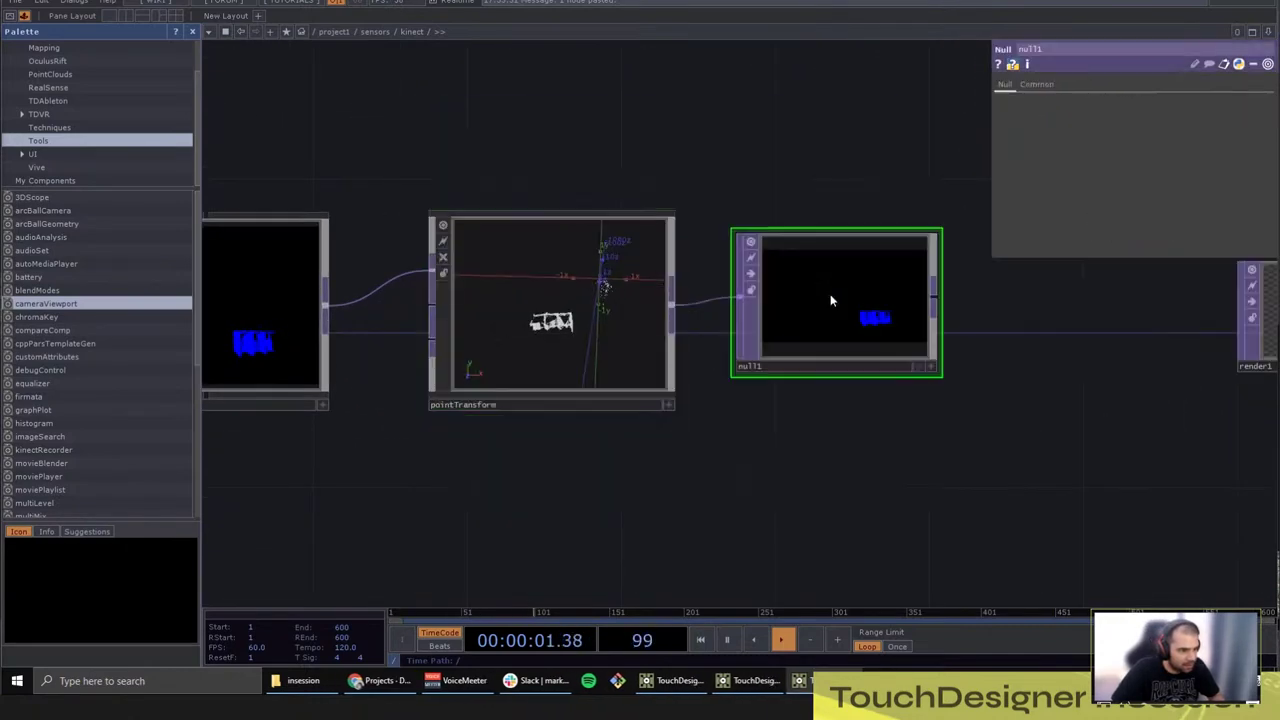
Step: Select the kinect1, filter, pointTransform and null1 chain and move it farther away from render1
scroll(782, 454, down, 2)
right_drag(822, 486, 420, 330)
drag(557, 518, 712, 491)
scroll(712, 491, down, 3)
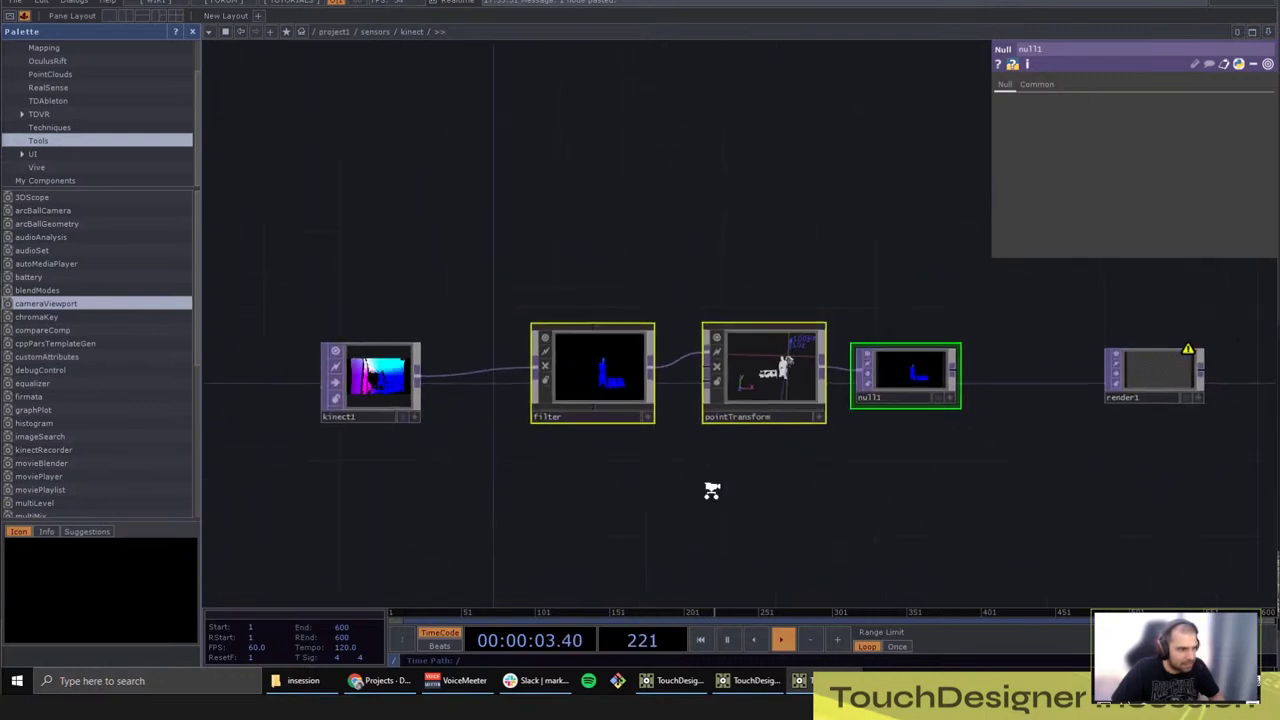
right_drag(857, 506, 362, 329)
drag(857, 416, 757, 409)
click(803, 471)
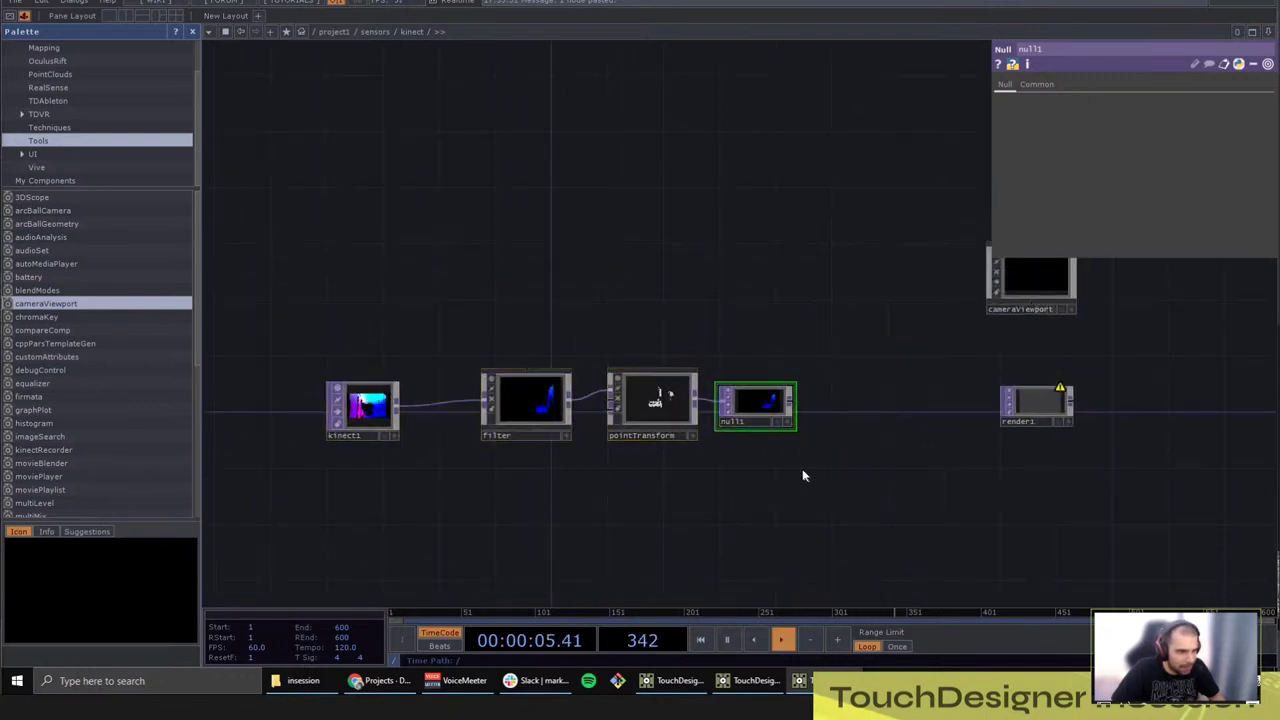
Step: Set the display mode of null1's viewer to Color
scroll(803, 471, up, 3)
right_click(689, 293)
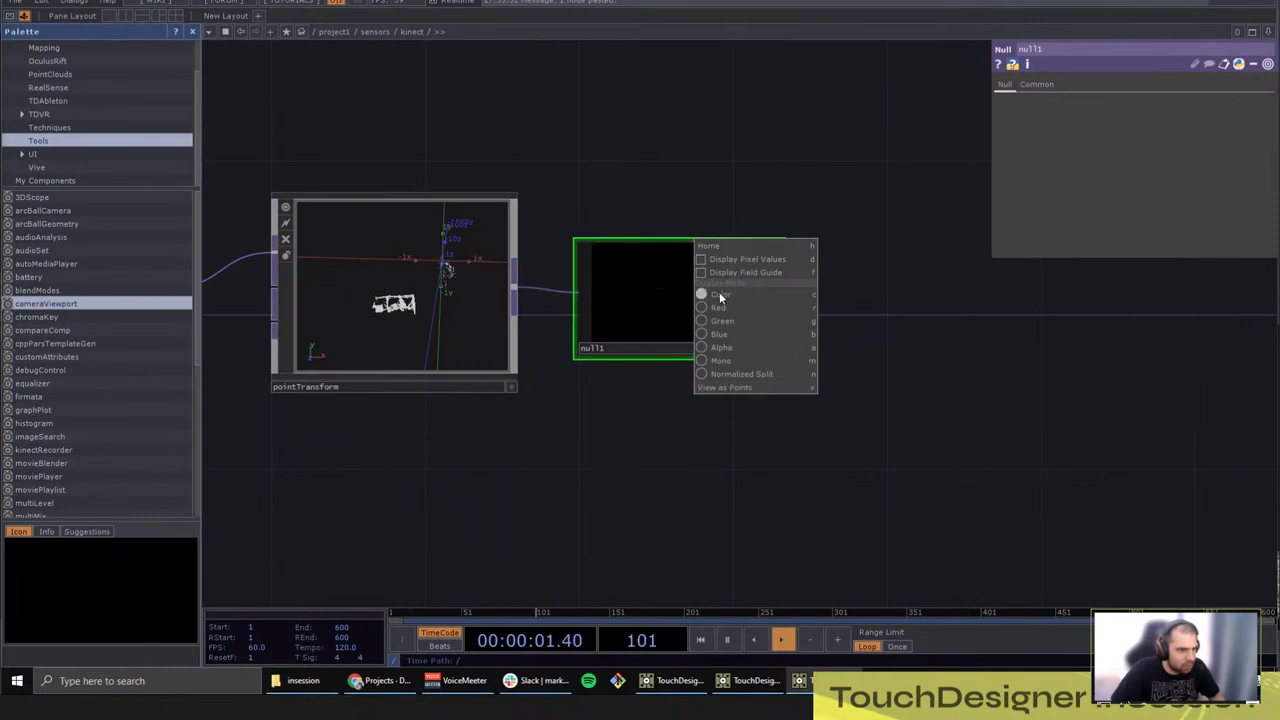
click(721, 295)
drag(910, 389, 902, 392)
click(766, 352)
drag(727, 379, 555, 425)
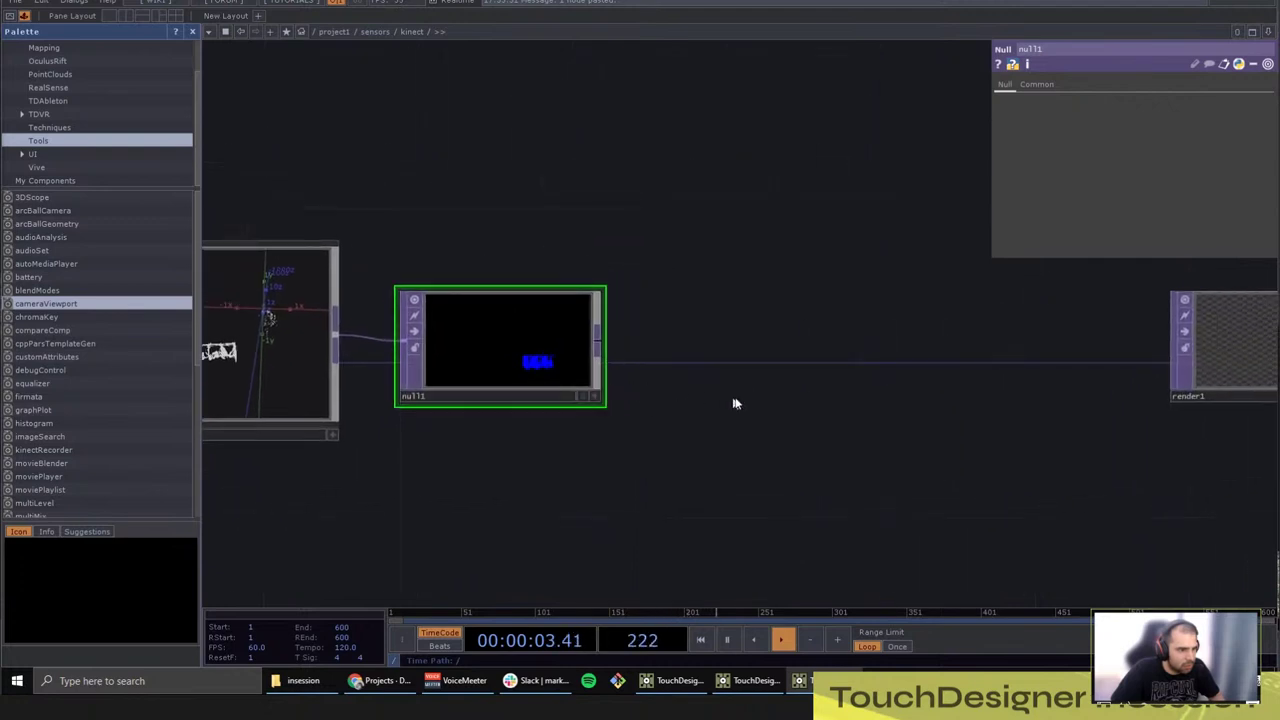
Step: Add a Rectangle SOP to the network above null1
drag(734, 403, 565, 390)
scroll(543, 383, down, 3)
double_click(545, 303)
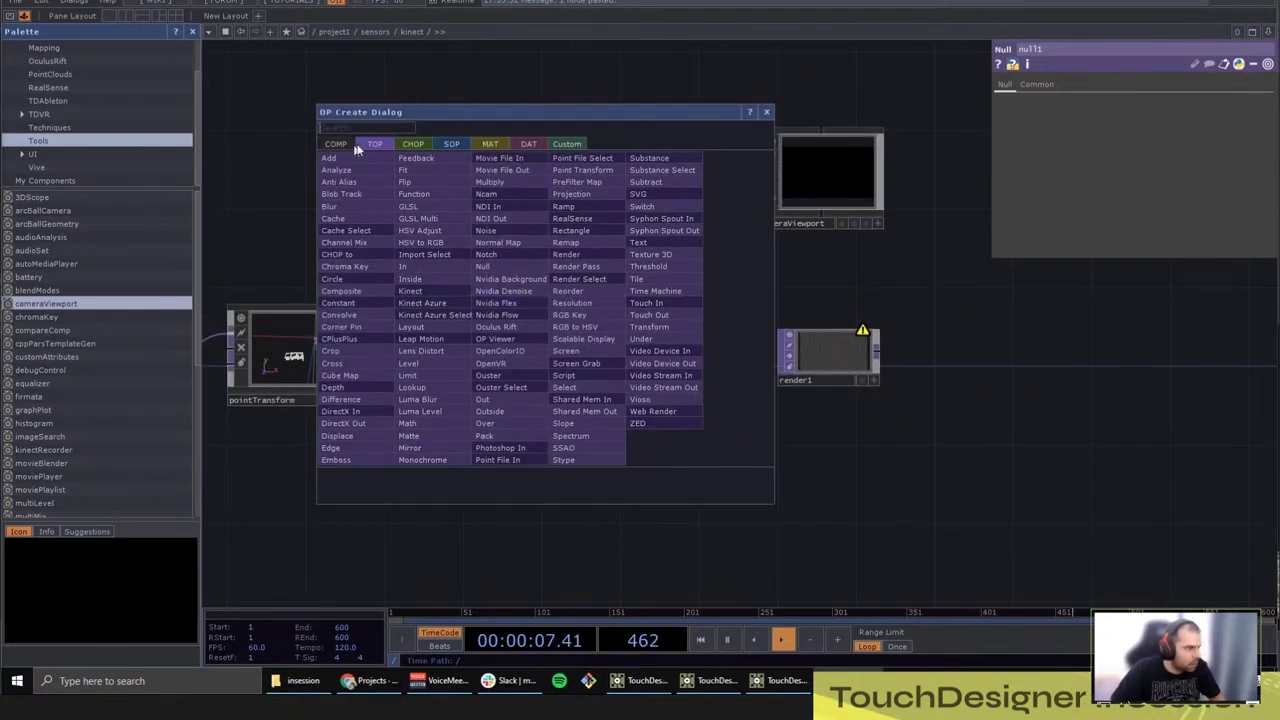
text(rec)
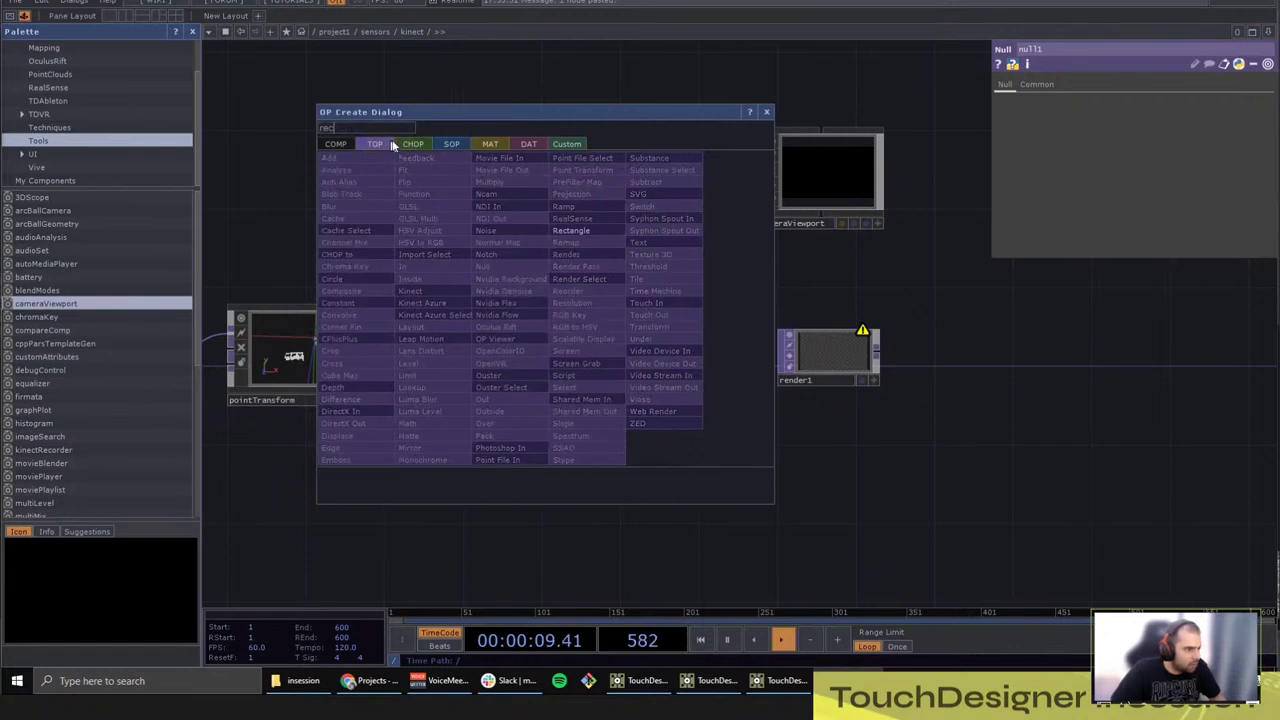
click(451, 143)
click(594, 185)
click(528, 246)
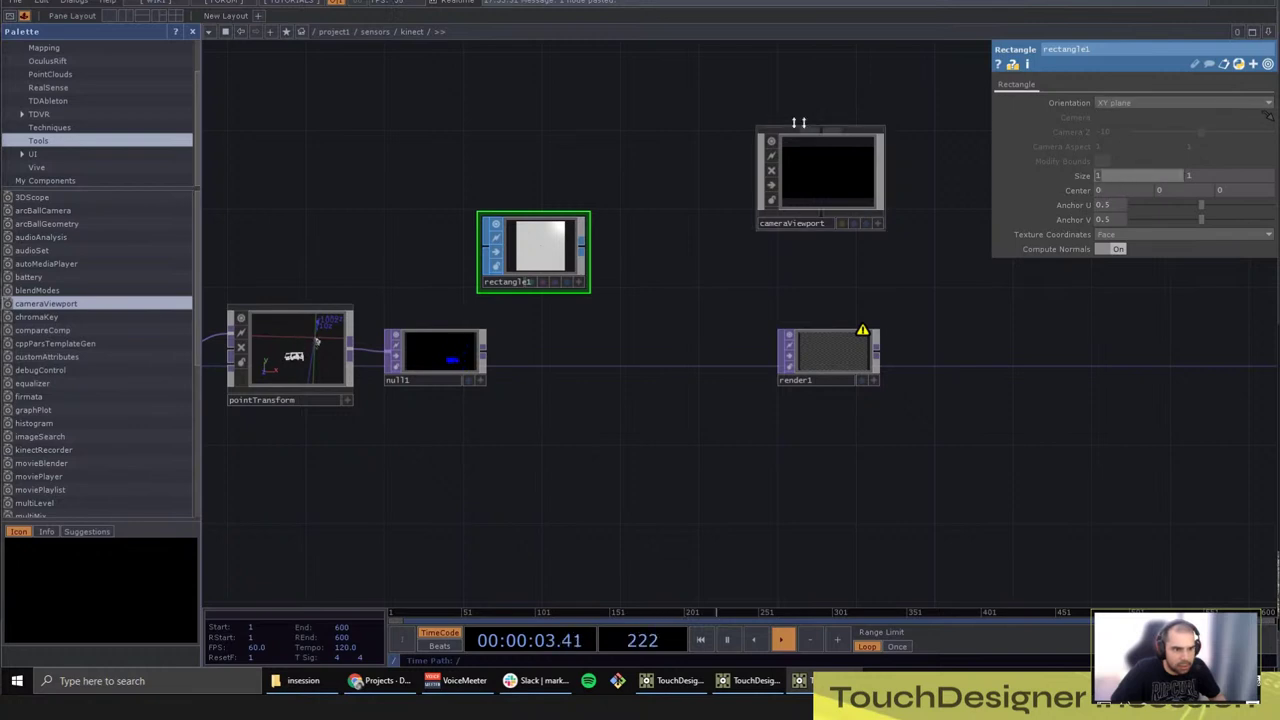
Step: Set the size of rectangle1 to 0.025 by 0.025
text(25)
key(Return)
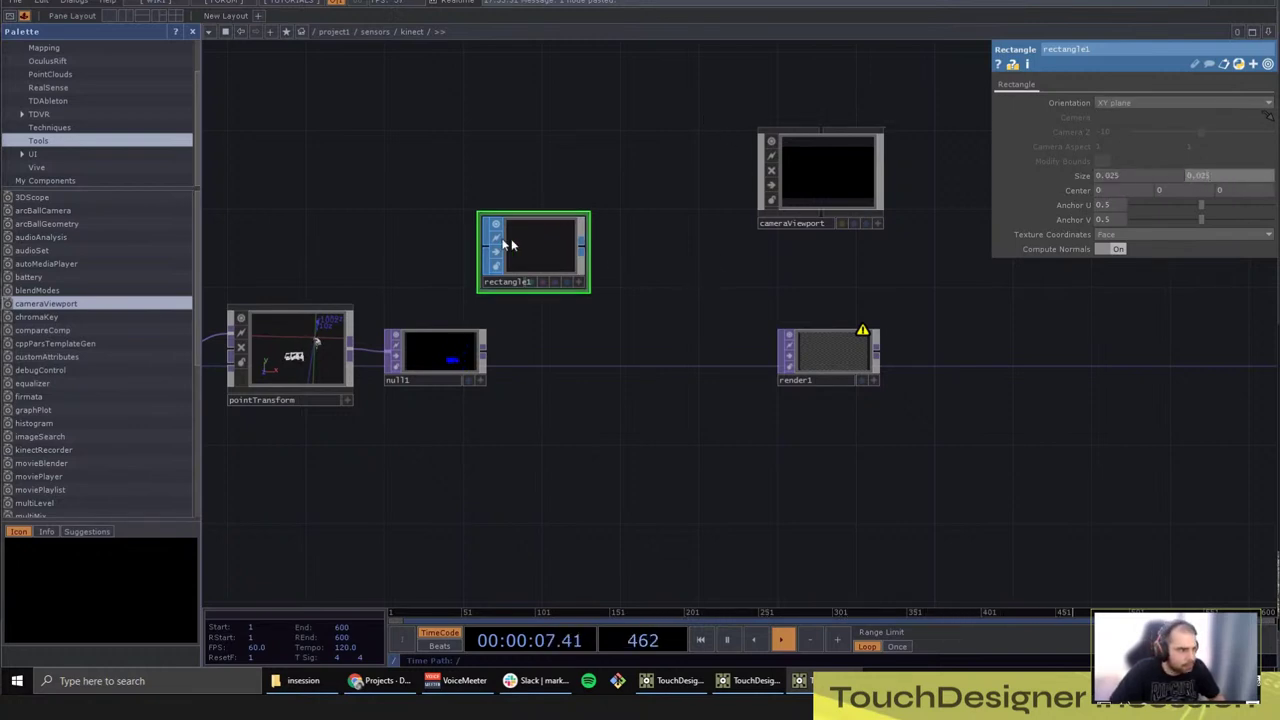
scroll(547, 270, up, 3)
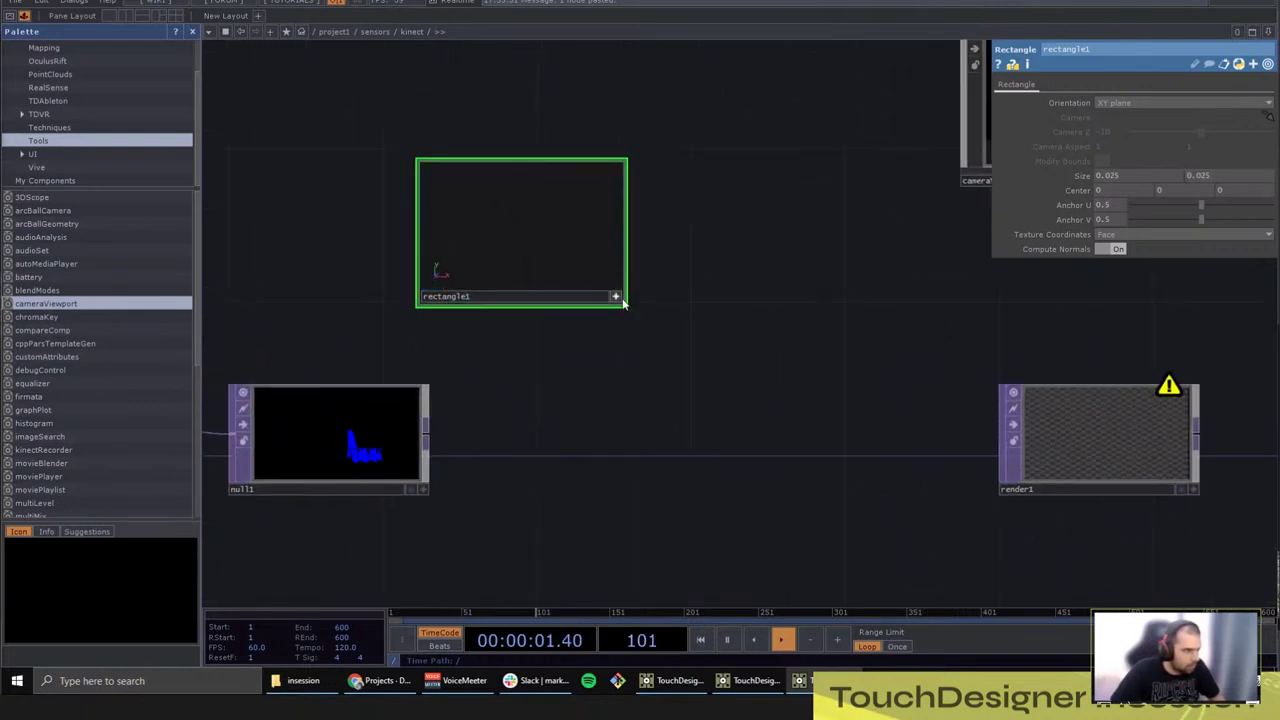
scroll(620, 302, down, 5)
scroll(644, 318, up, 5)
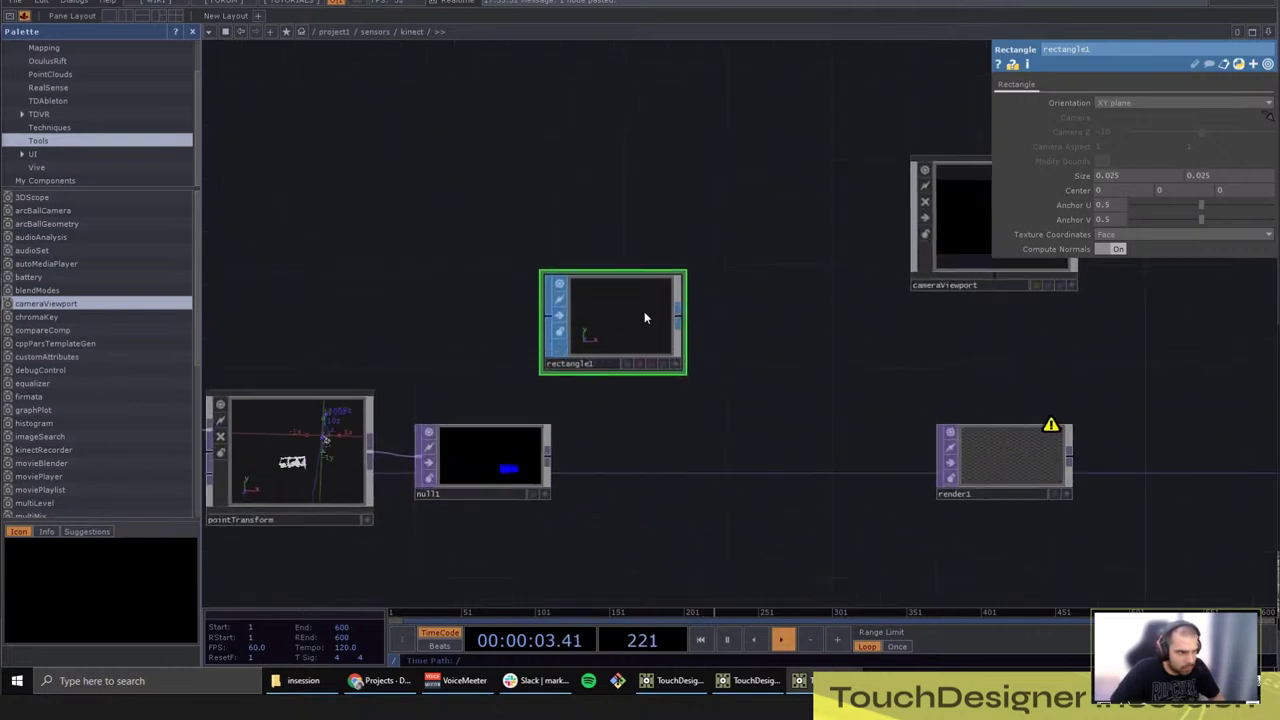
Step: Set the size of rectangle1 to 0.25 by 0.25
drag(1108, 174, 1131, 182)
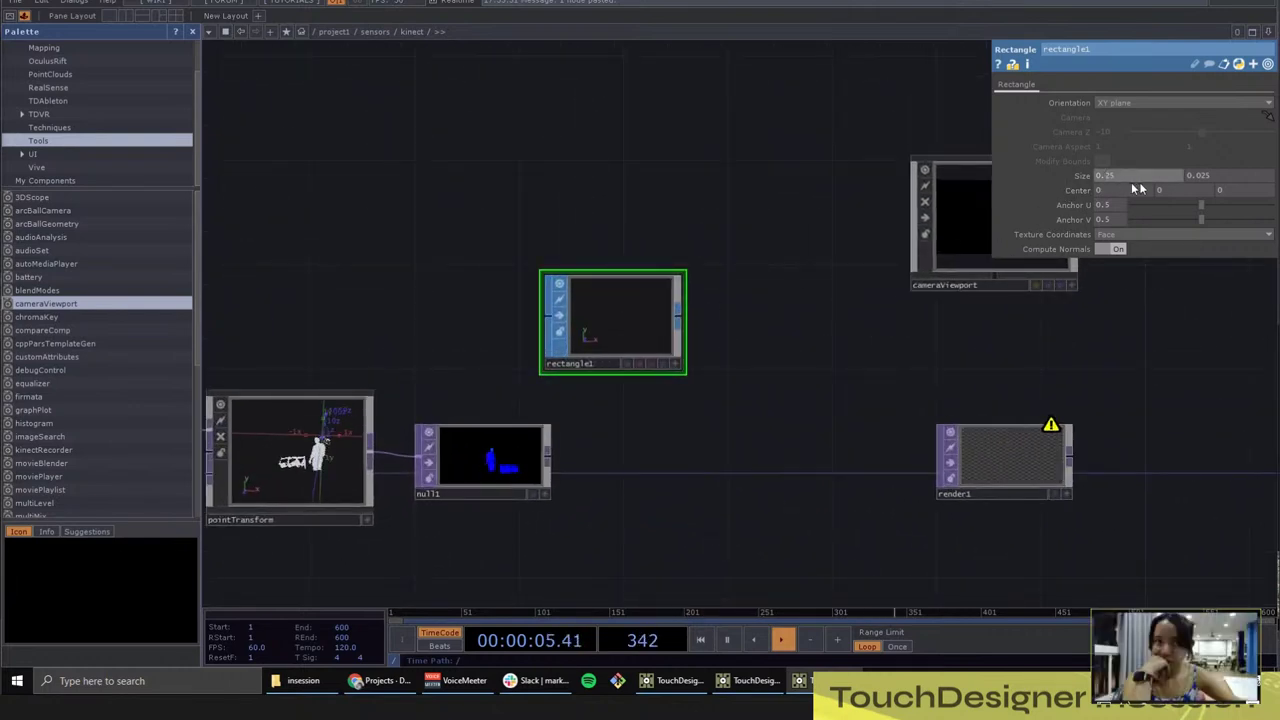
click(1202, 176)
key(BackSpace)
click(771, 229)
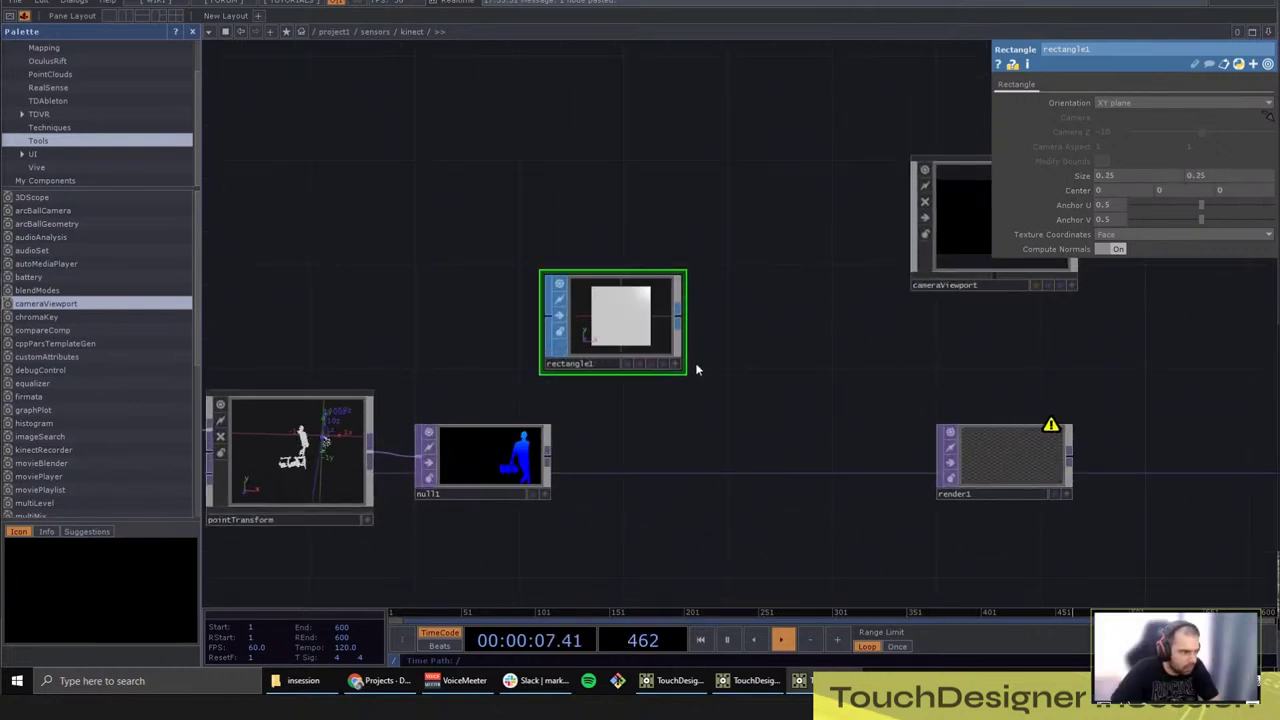
Step: Attach a Geometry COMP to rectangle1's output and move both nodes higher in the network
right_click(681, 314)
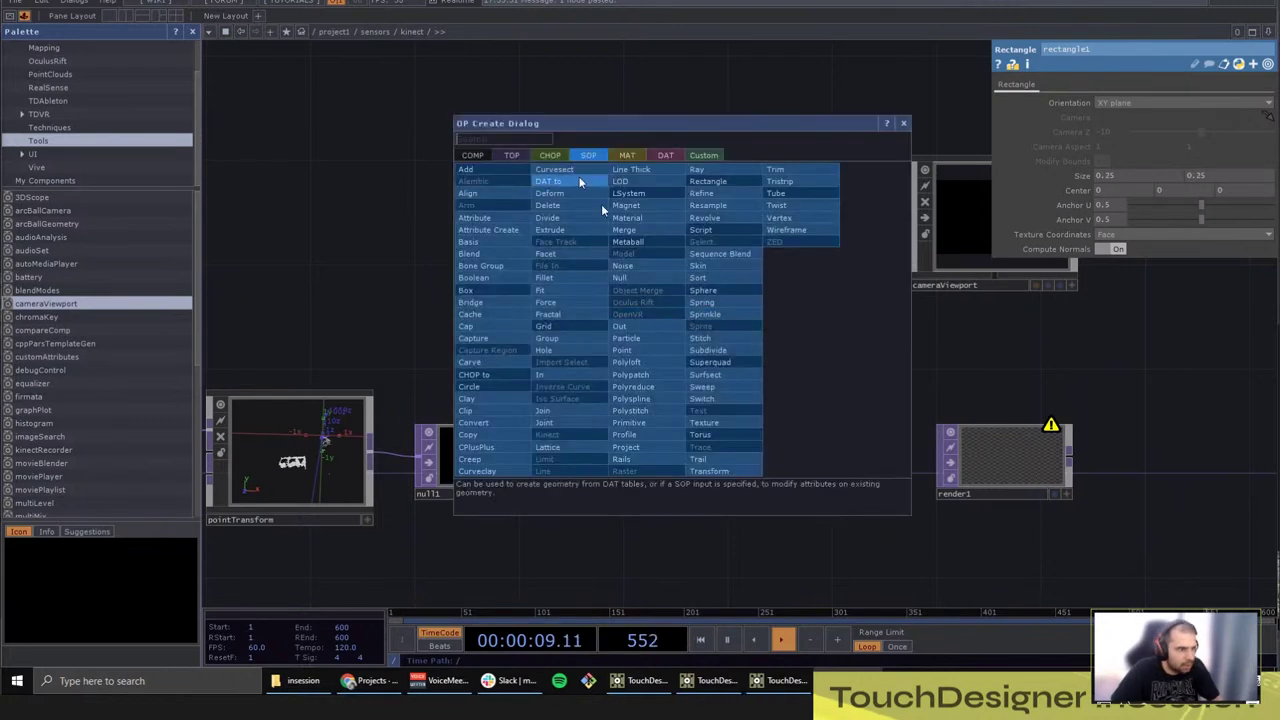
click(487, 155)
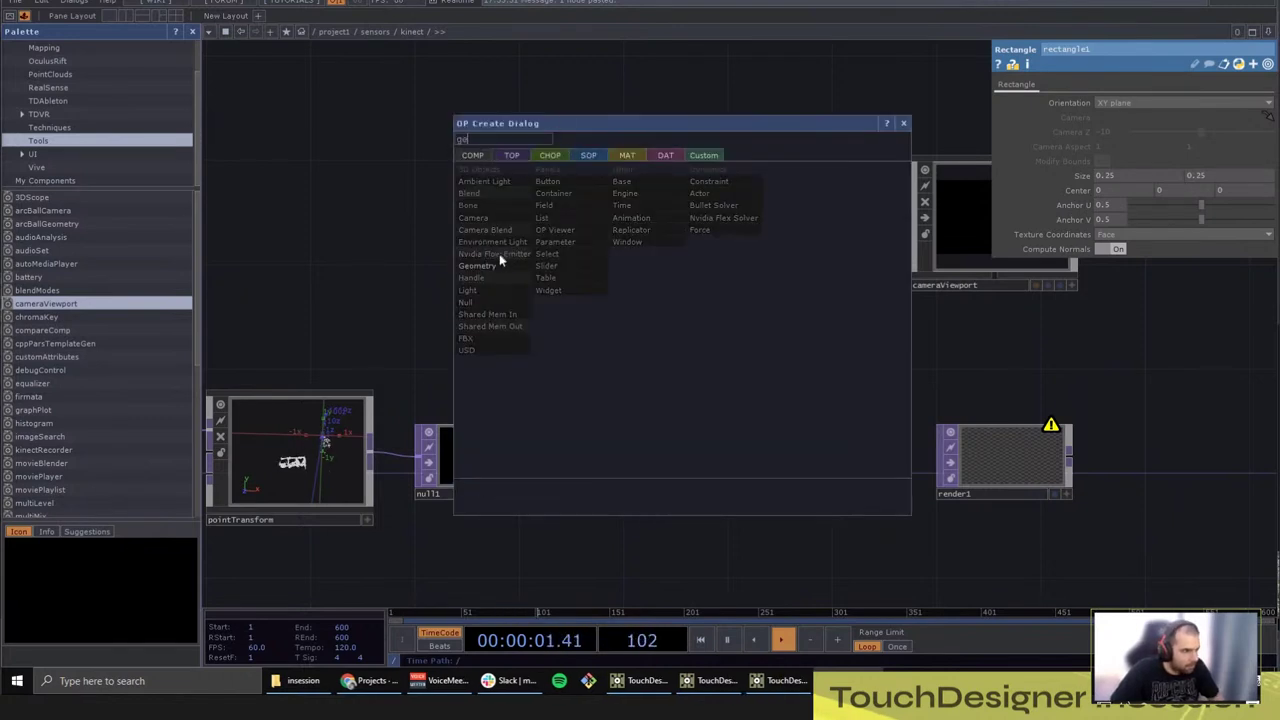
click(499, 265)
click(781, 305)
right_drag(799, 430, 568, 249)
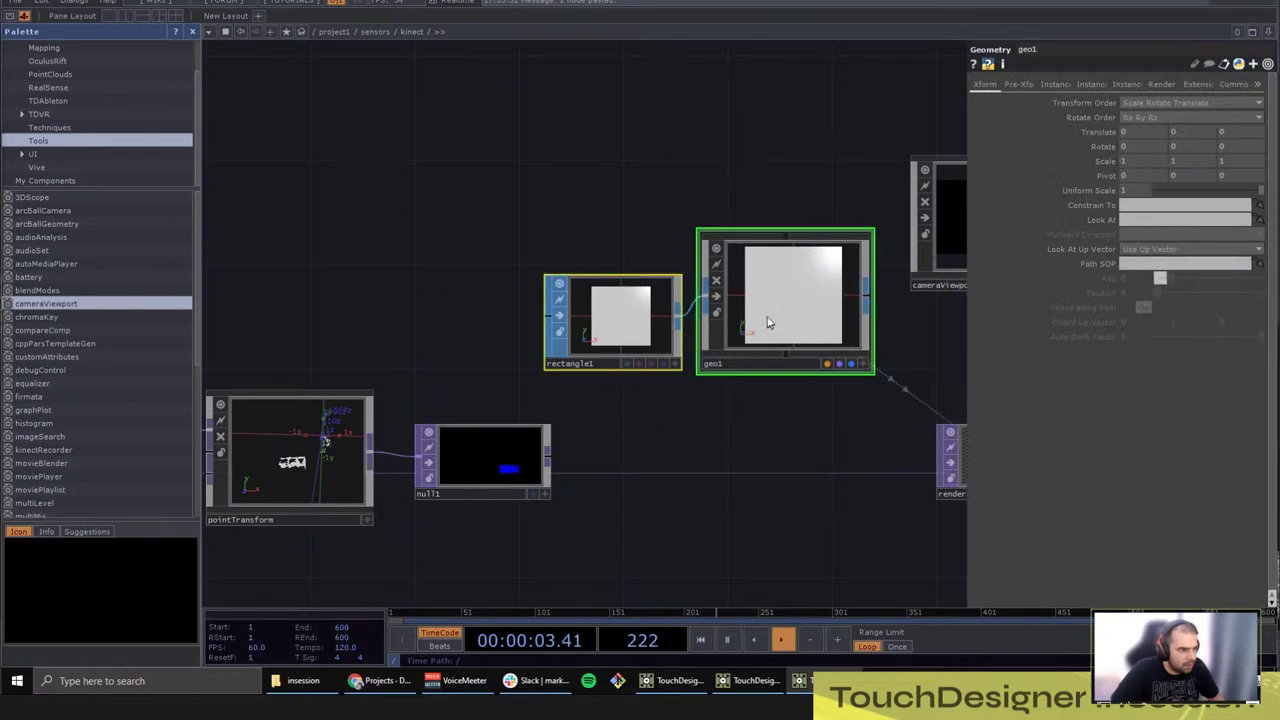
drag(769, 320, 715, 218)
drag(748, 426, 463, 389)
click(733, 413)
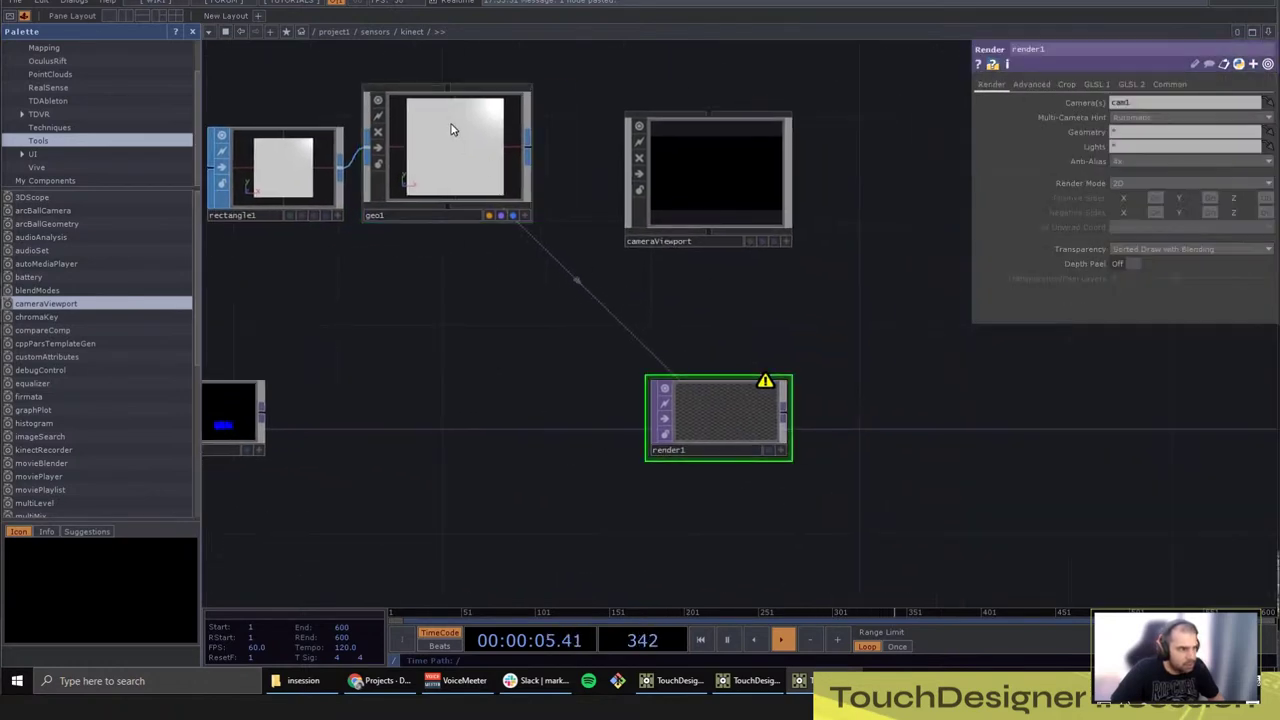
click(451, 127)
click(694, 393)
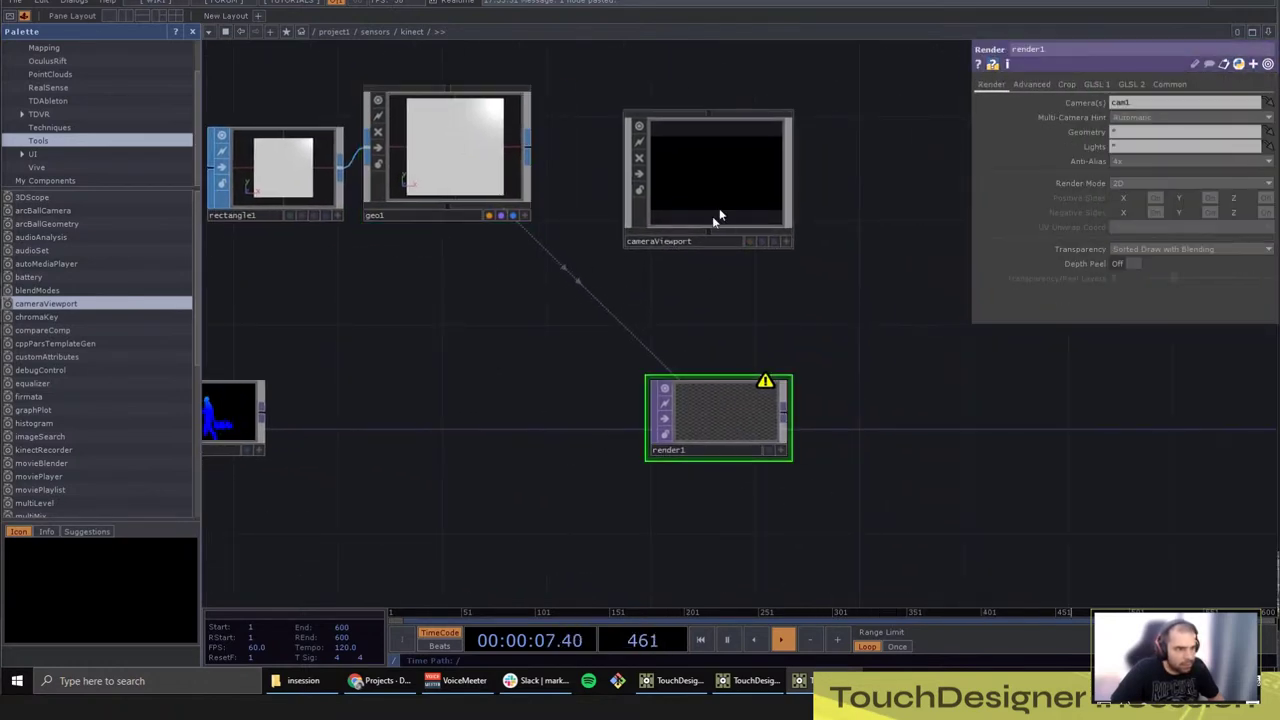
click(705, 210)
Step: Add a Constant MAT above geo1 and assign it as geo1's material
drag(590, 336, 700, 519)
key(Tab)
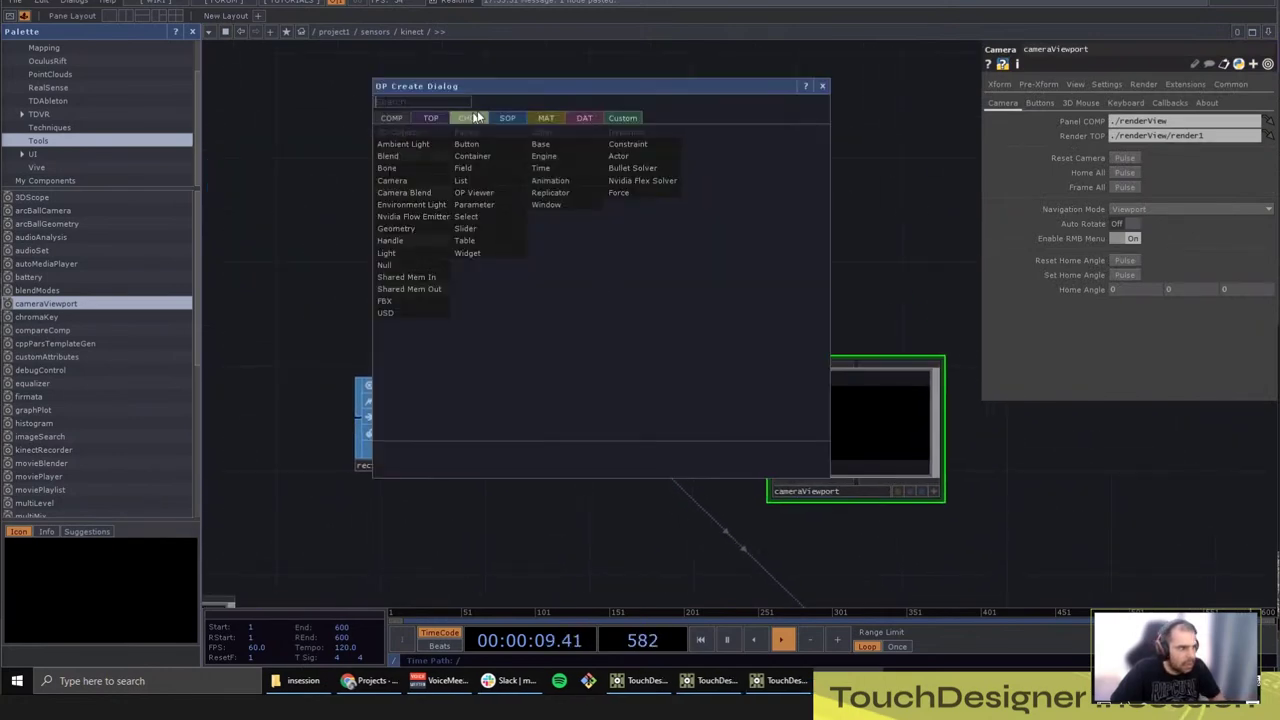
mouse_move(545, 119)
text(ca)
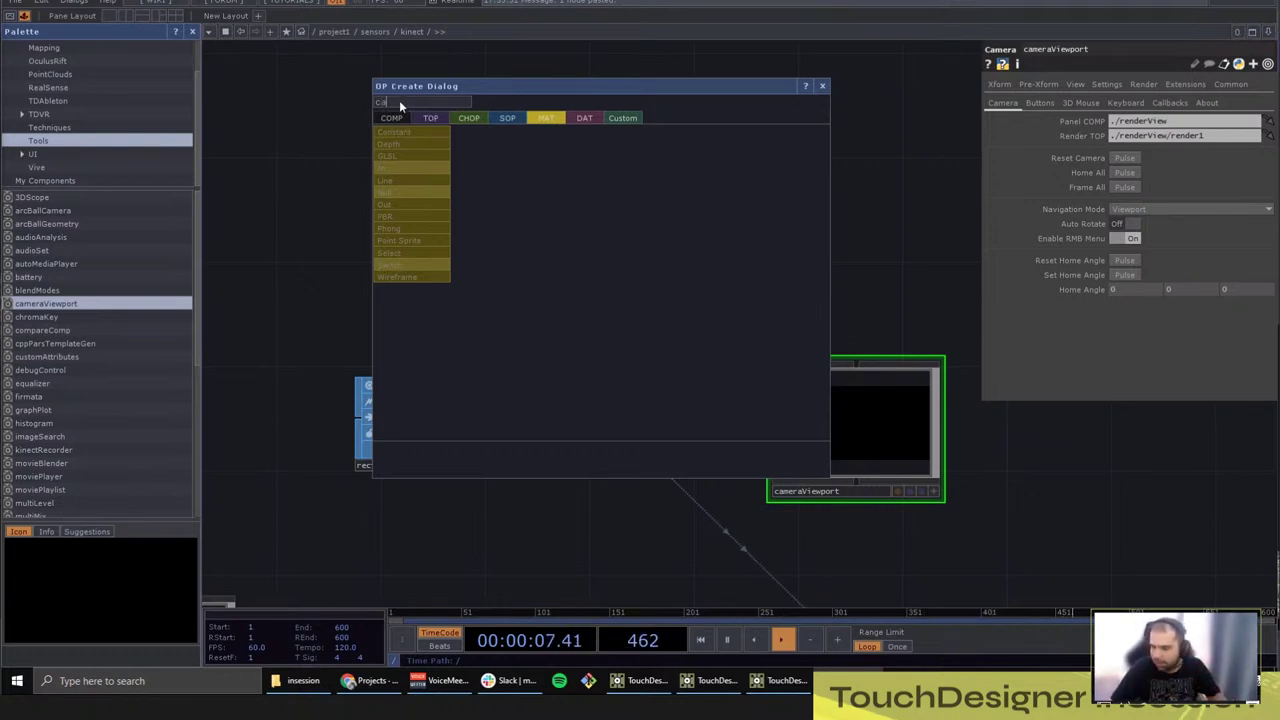
click(428, 148)
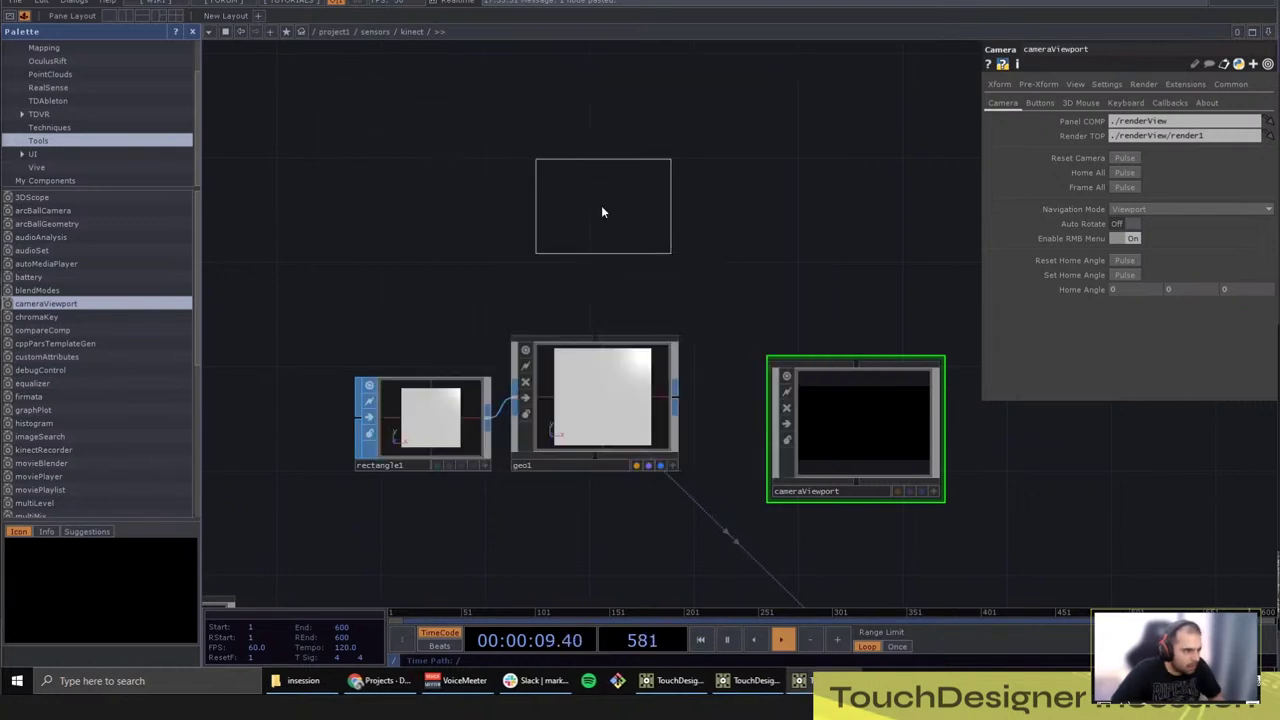
click(601, 212)
drag(601, 212, 601, 348)
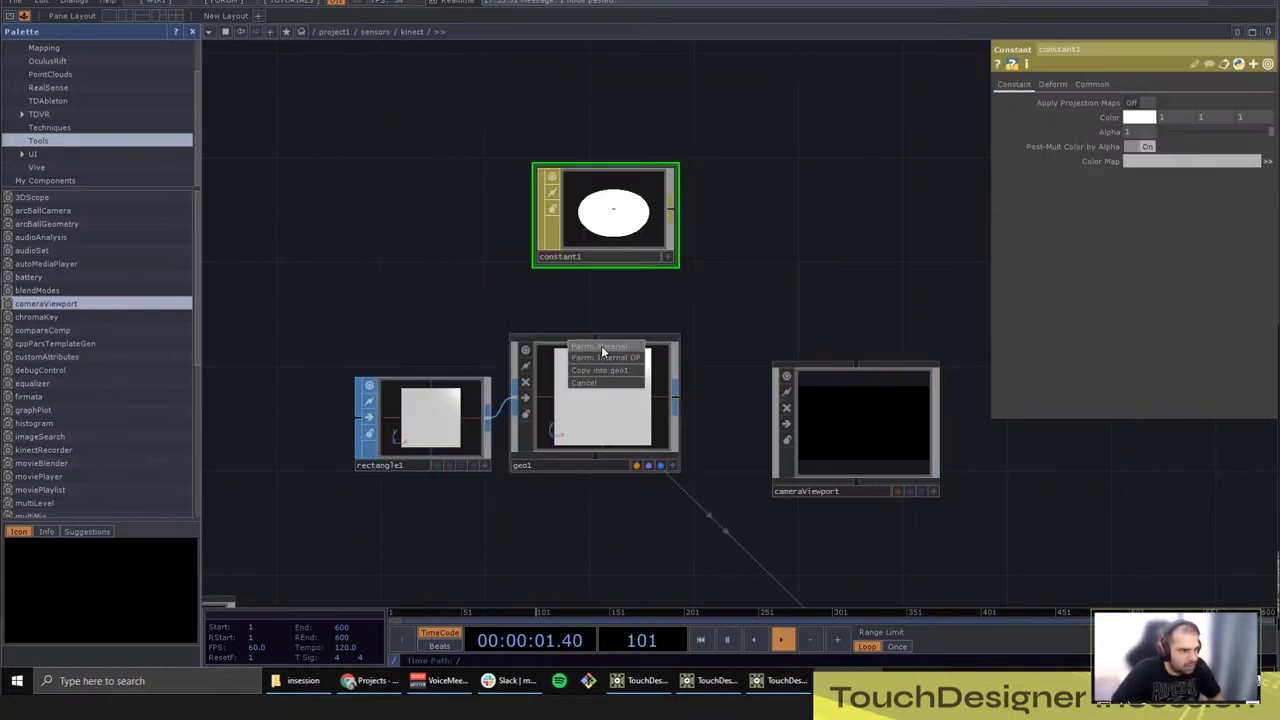
click(601, 346)
click(590, 375)
Step: Examine rectangle1, geo1 and null1 and how they feed into the render setup
click(390, 422)
drag(817, 254, 738, 63)
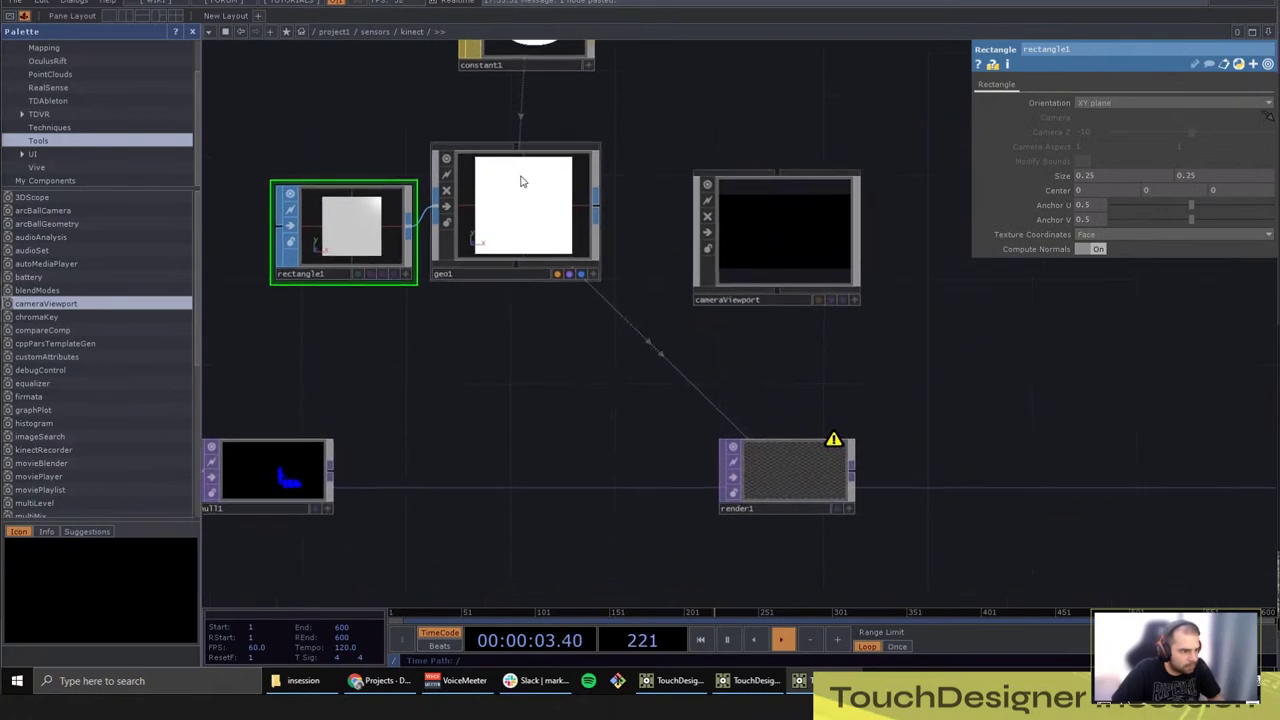
click(521, 181)
drag(630, 457, 765, 427)
click(420, 431)
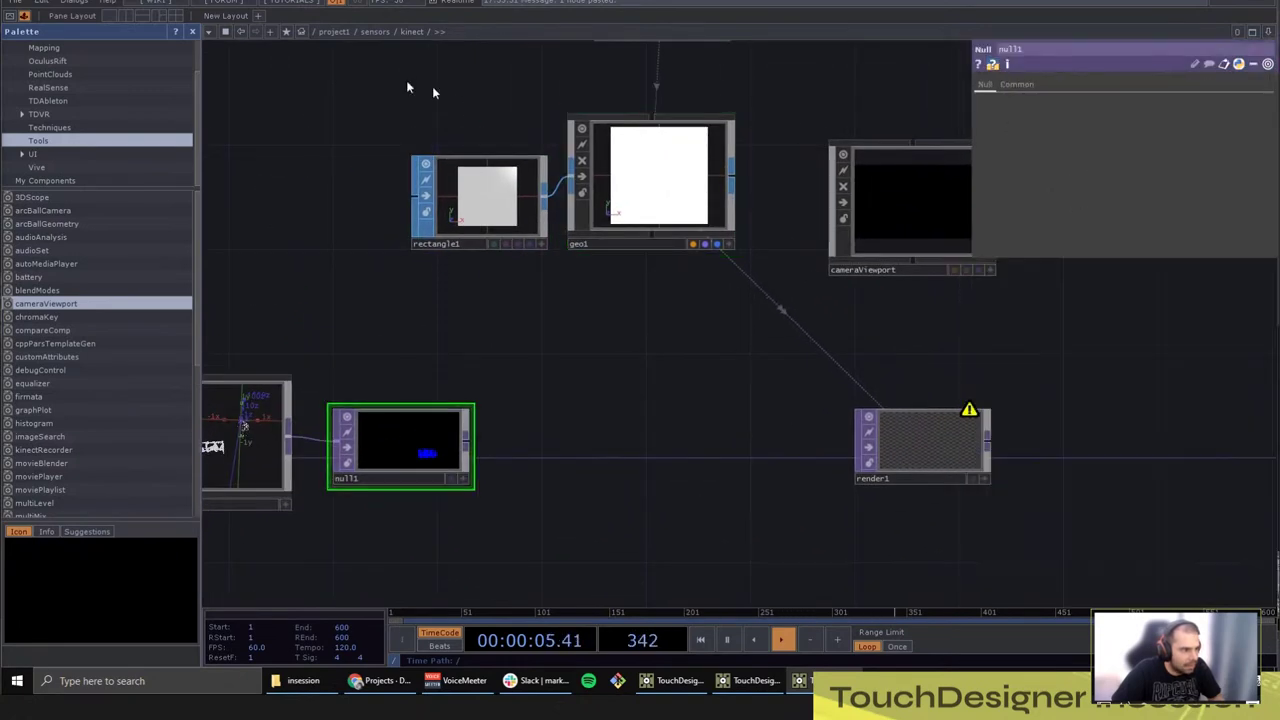
click(672, 200)
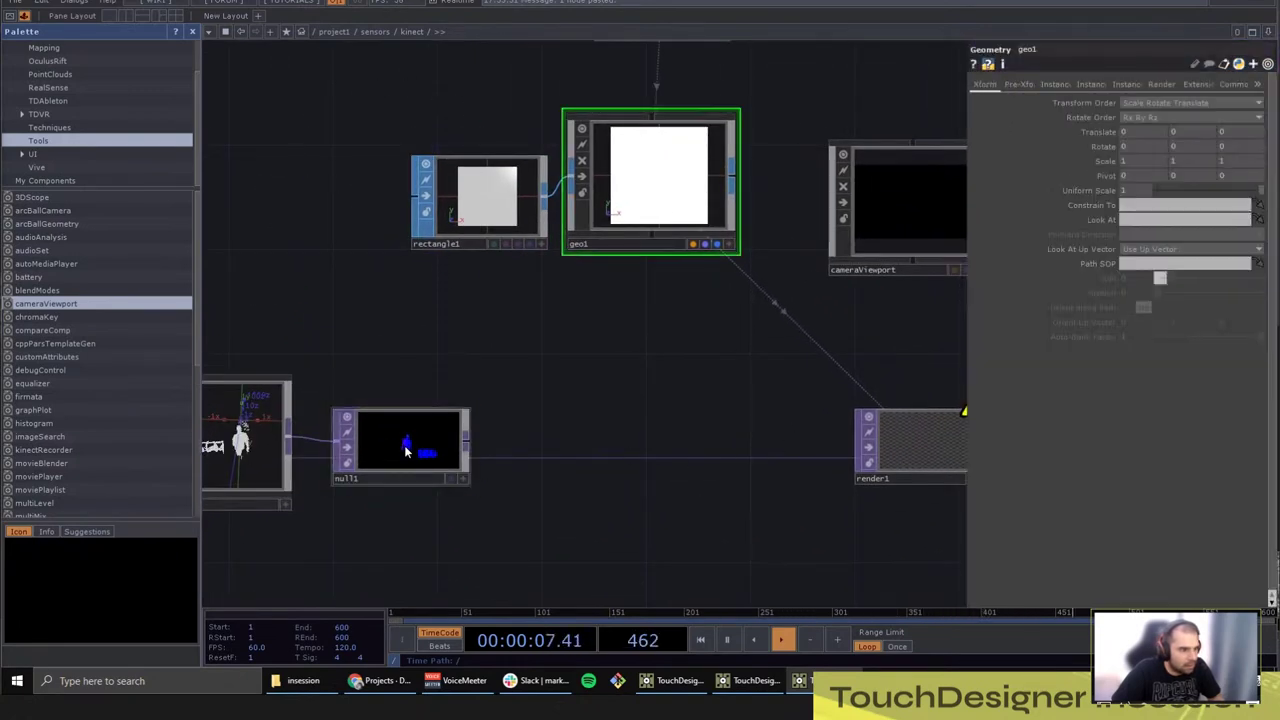
mouse_move(405, 445)
mouse_down()
mouse_move(636, 157)
mouse_move(580, 265)
mouse_move(405, 445)
mouse_up()
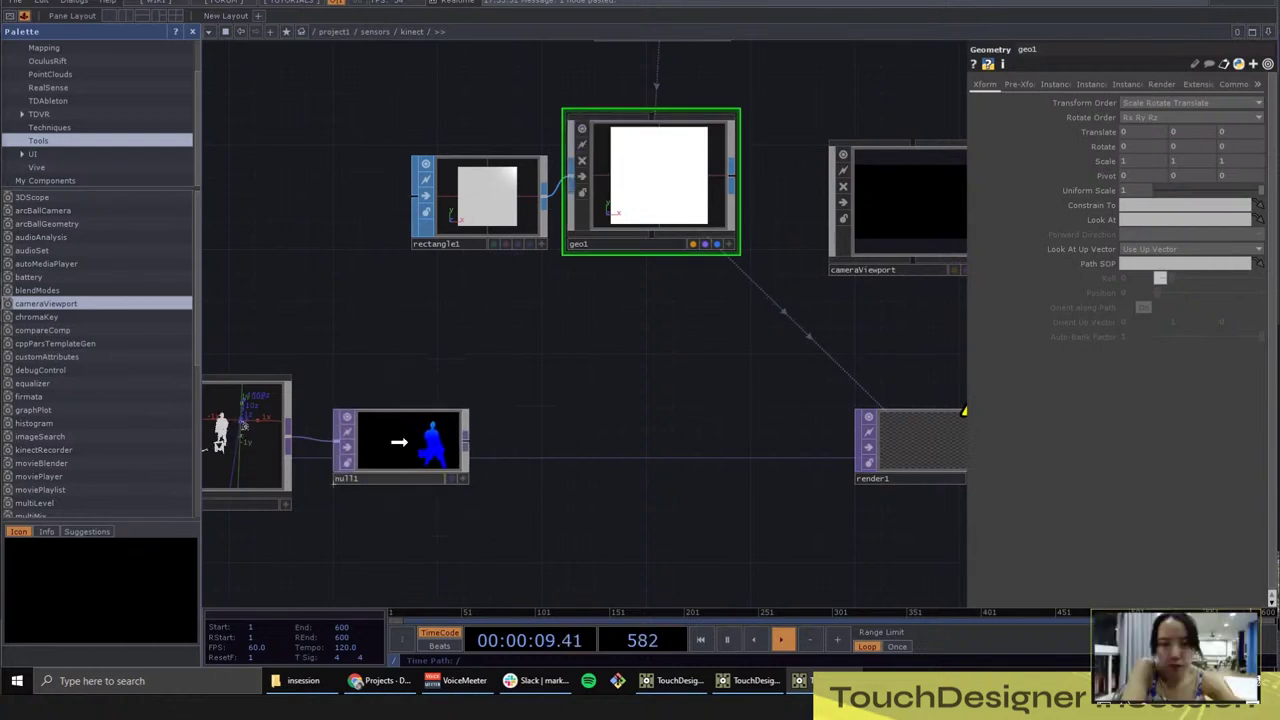
click(410, 453)
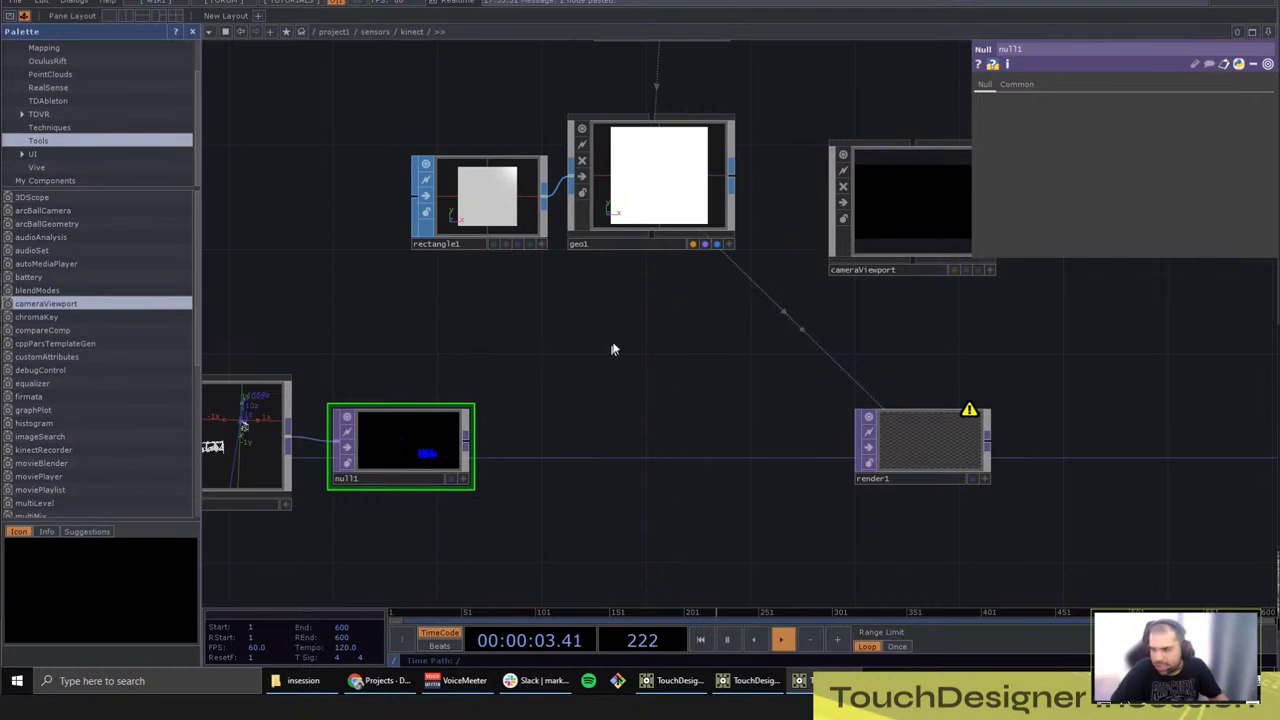
click(640, 192)
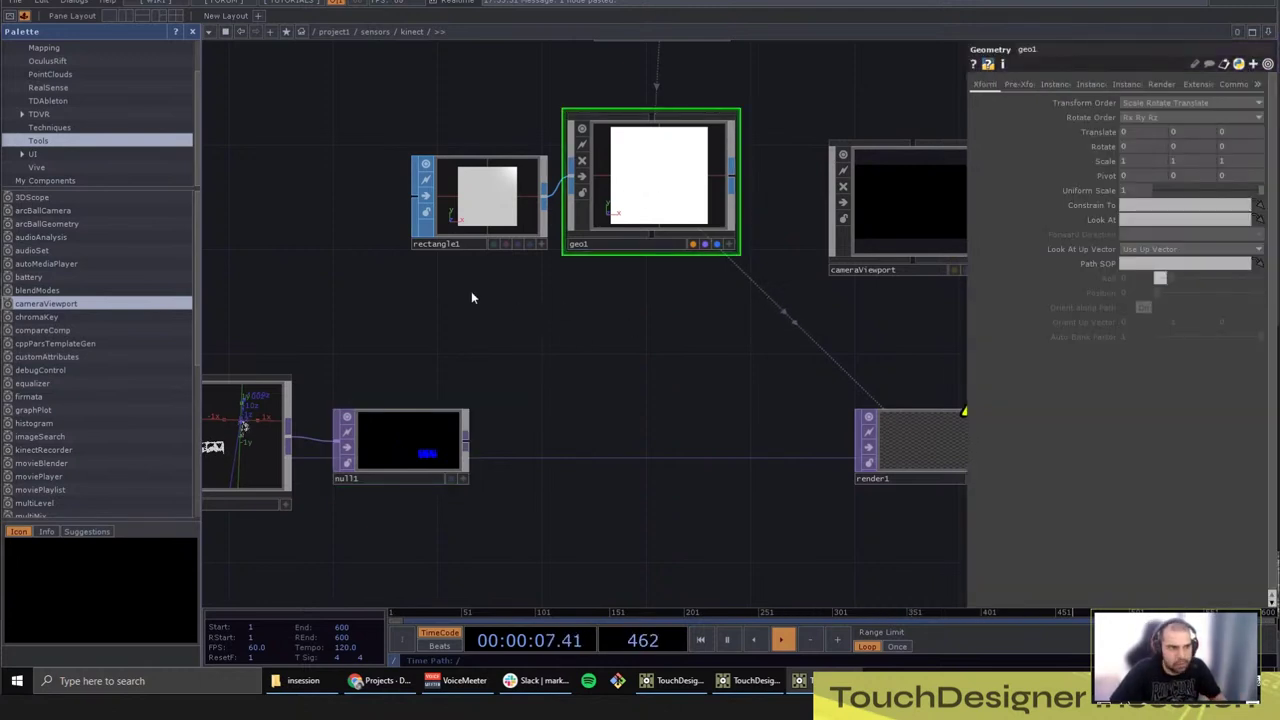
click(462, 208)
click(660, 203)
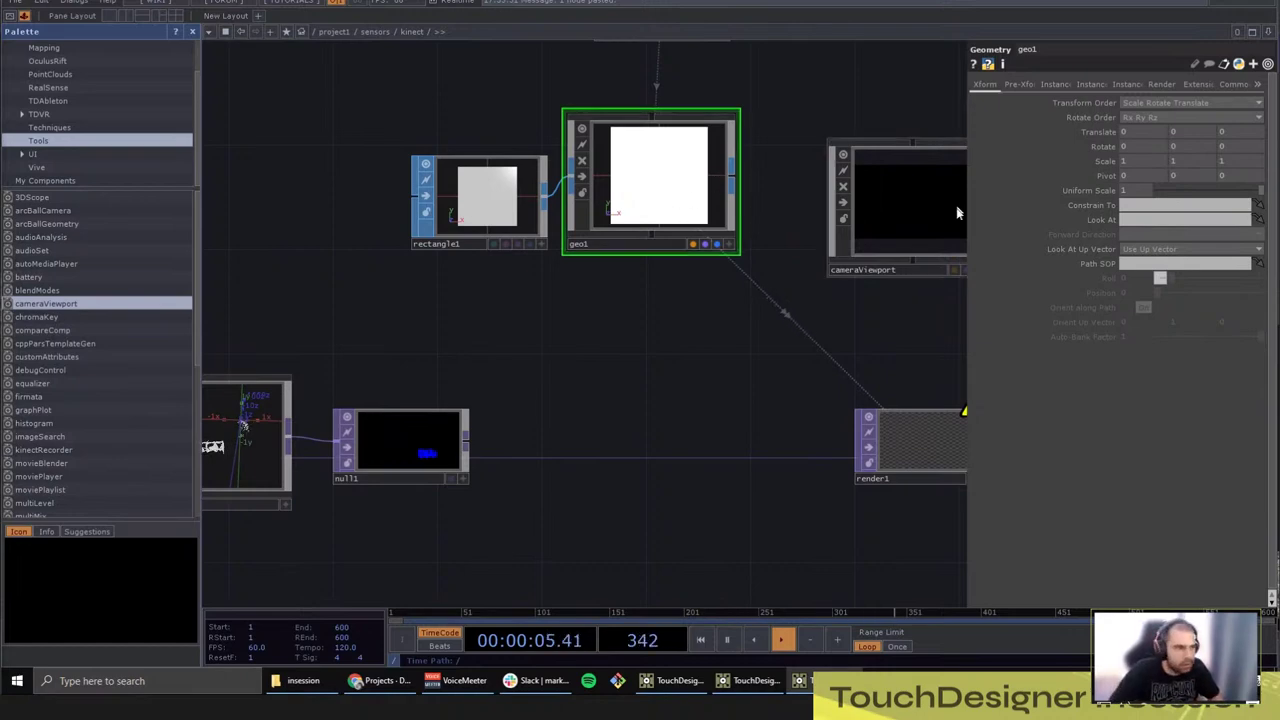
click(955, 208)
Step: Turn on instancing for geo1
click(700, 195)
click(1058, 85)
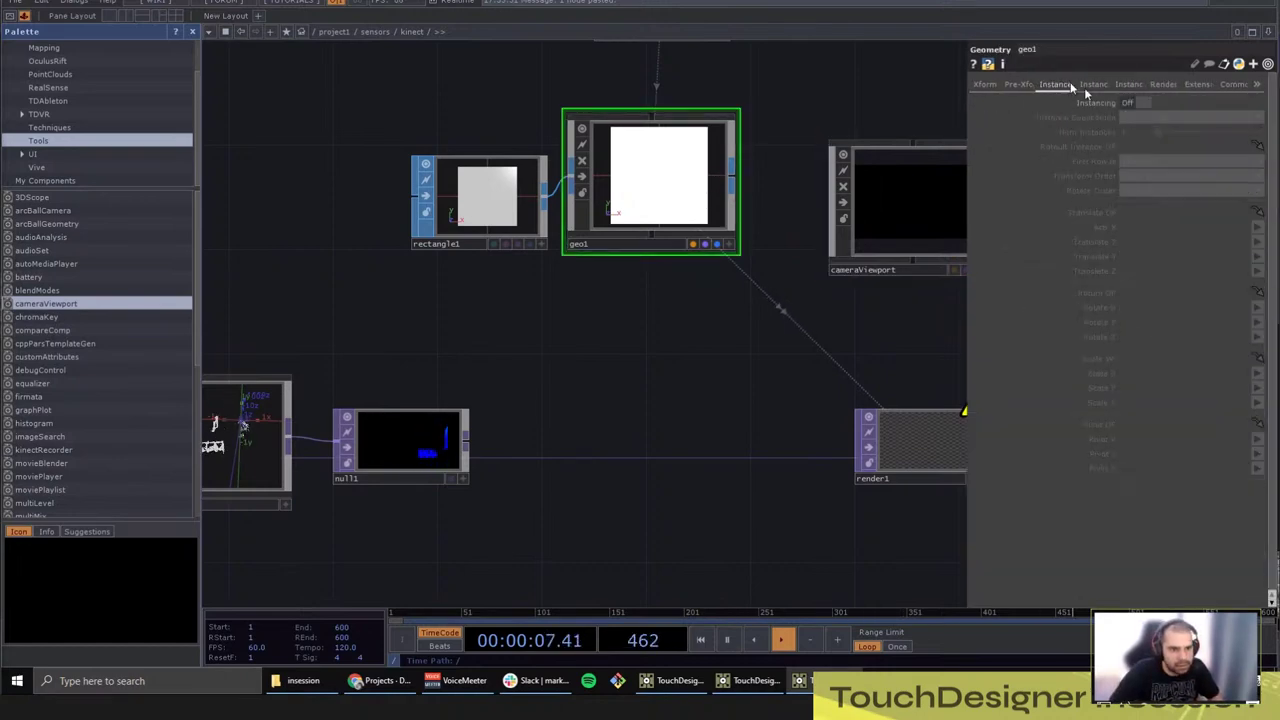
click(1128, 103)
drag(466, 484, 390, 482)
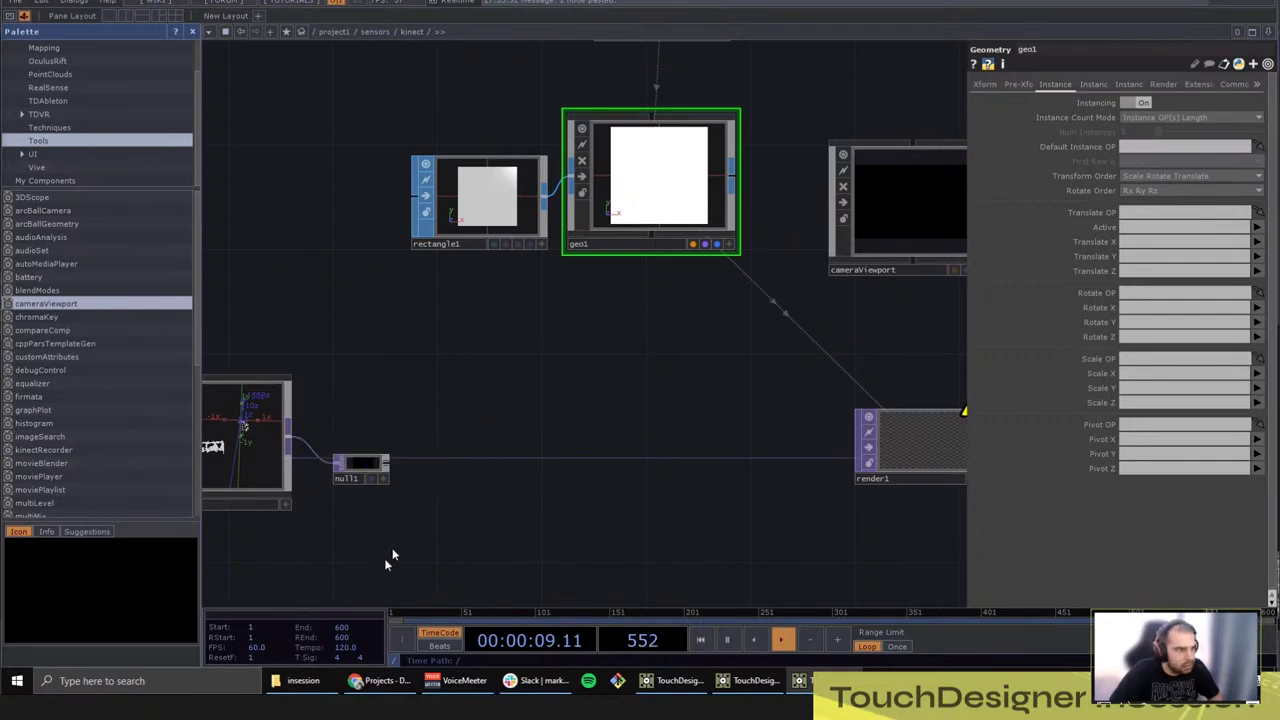
click(380, 464)
right_click(447, 458)
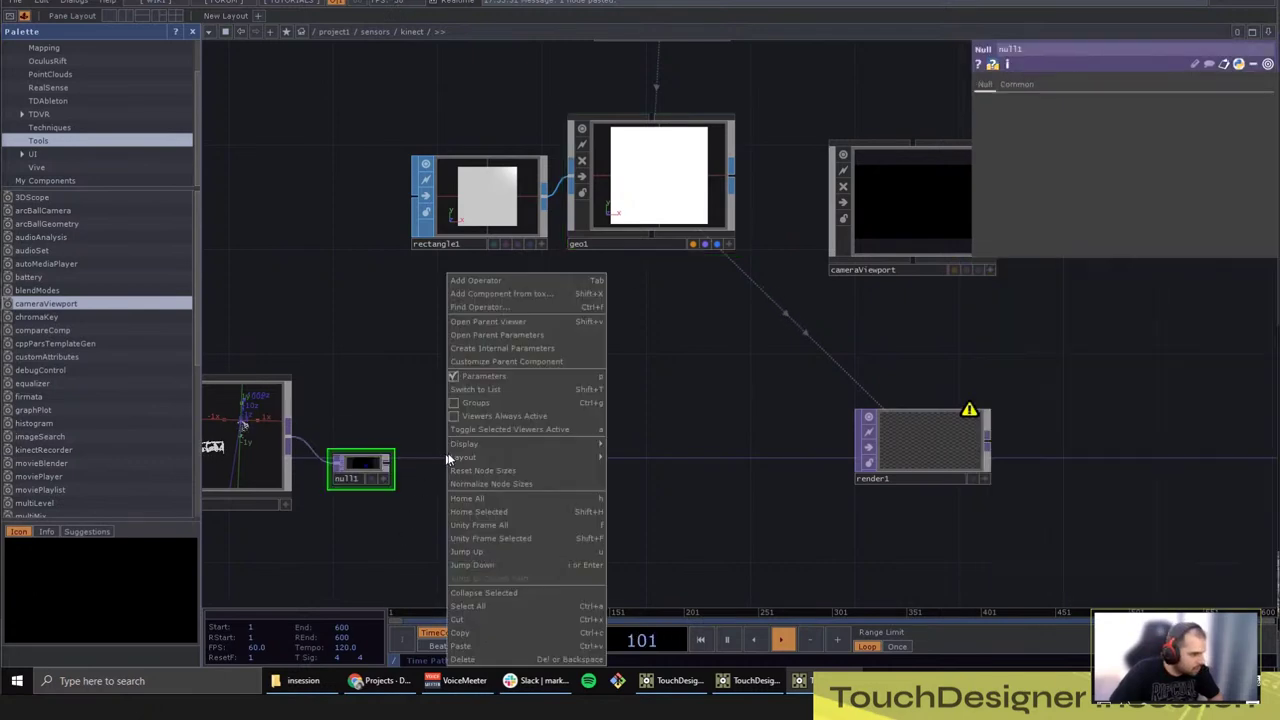
click(484, 470)
Step: Assign null1 as geo1's instance Translate OP and map Translate X, Y and Z to r, g and b
click(606, 224)
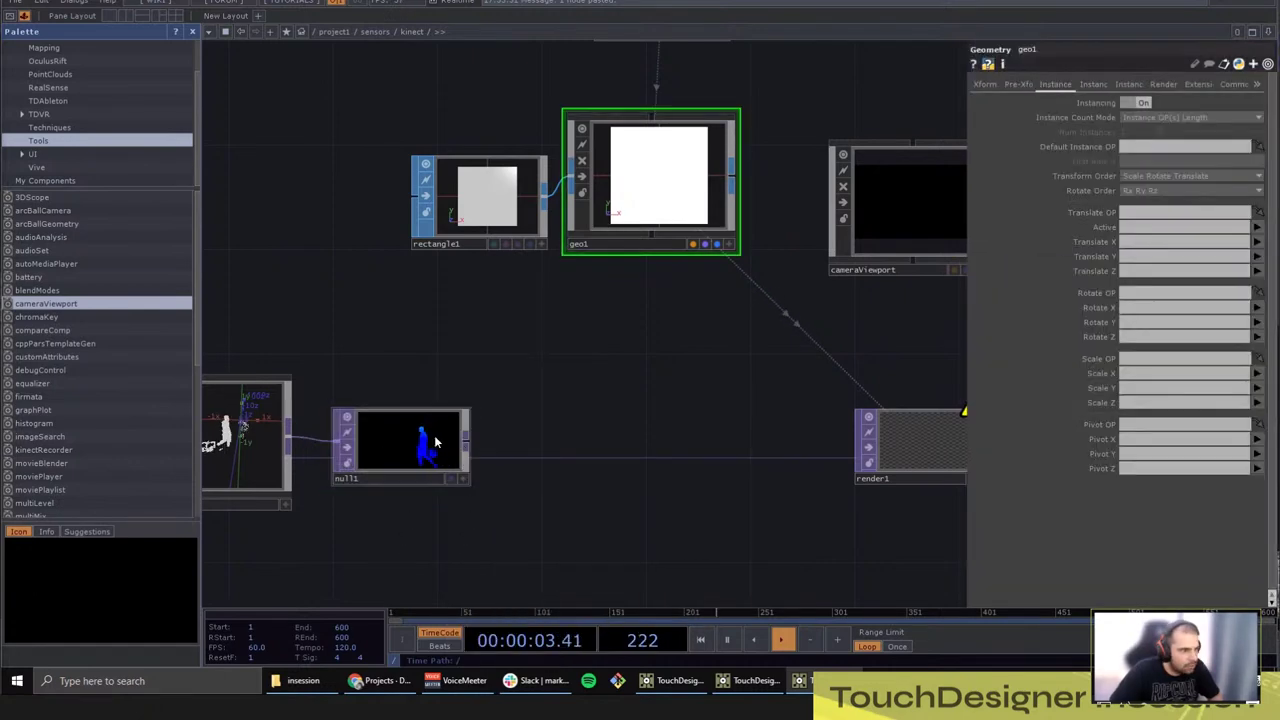
drag(434, 443, 1136, 213)
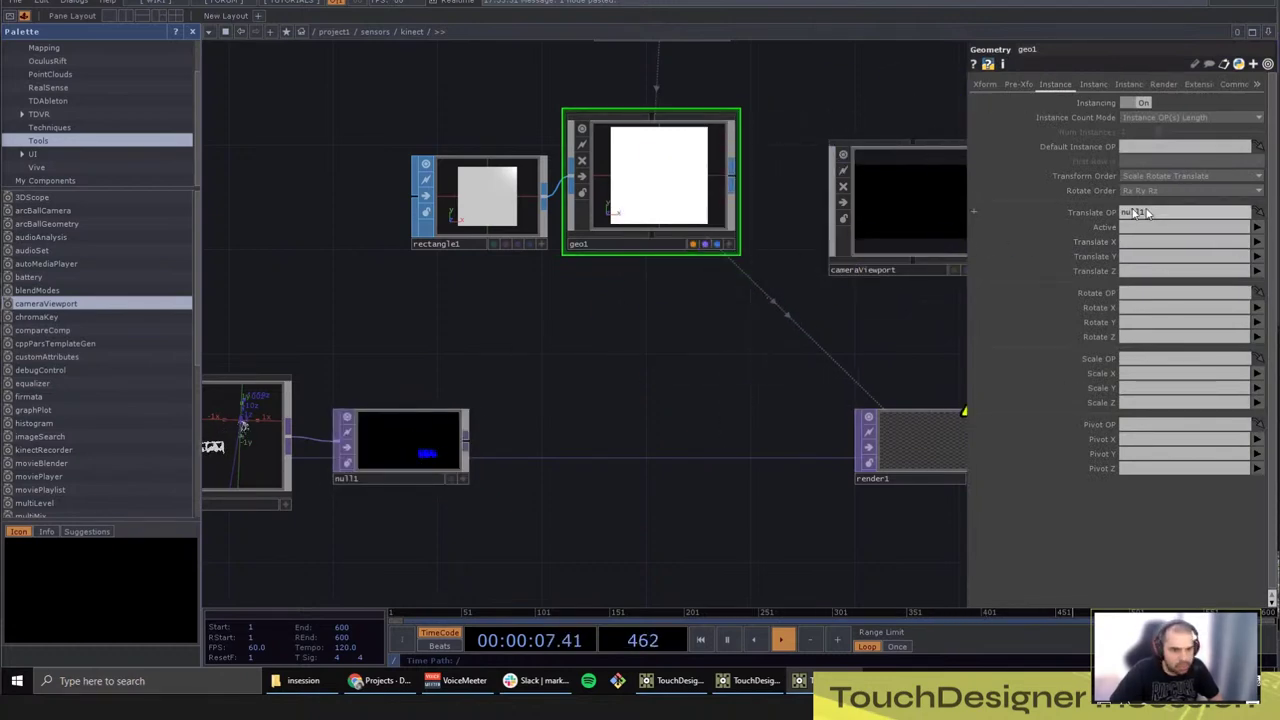
click(1257, 242)
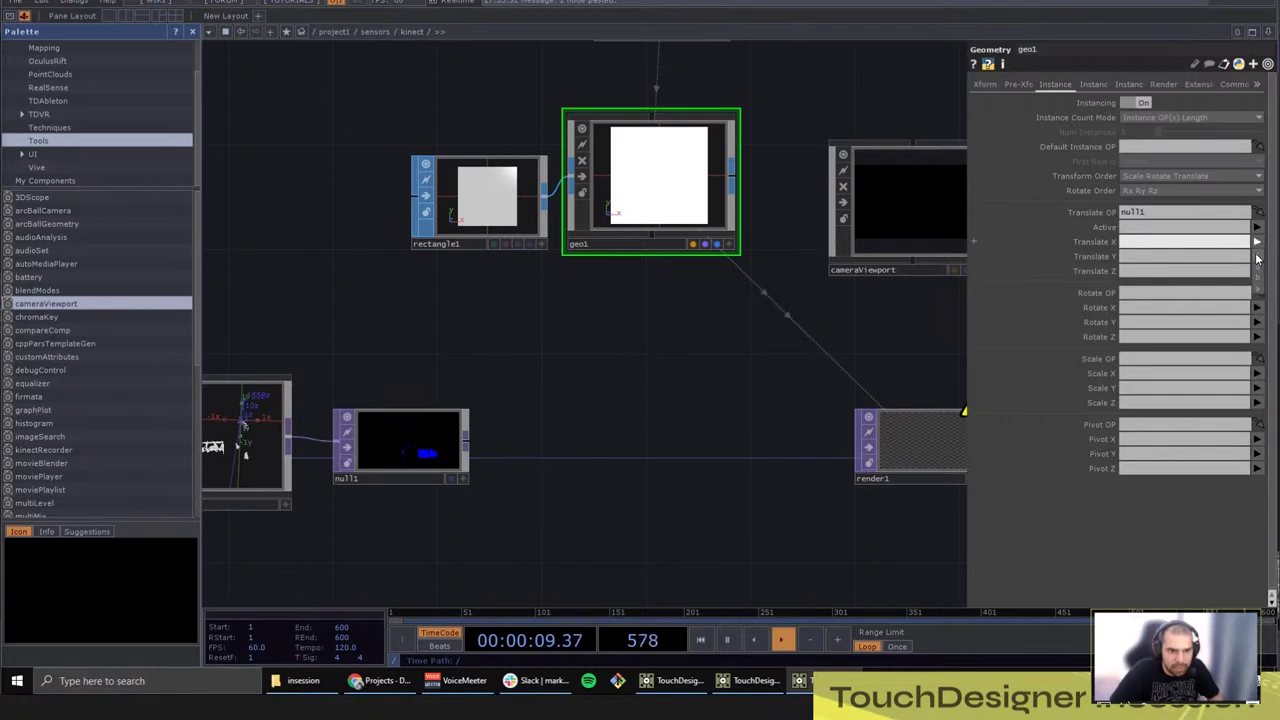
click(1257, 258)
click(1260, 283)
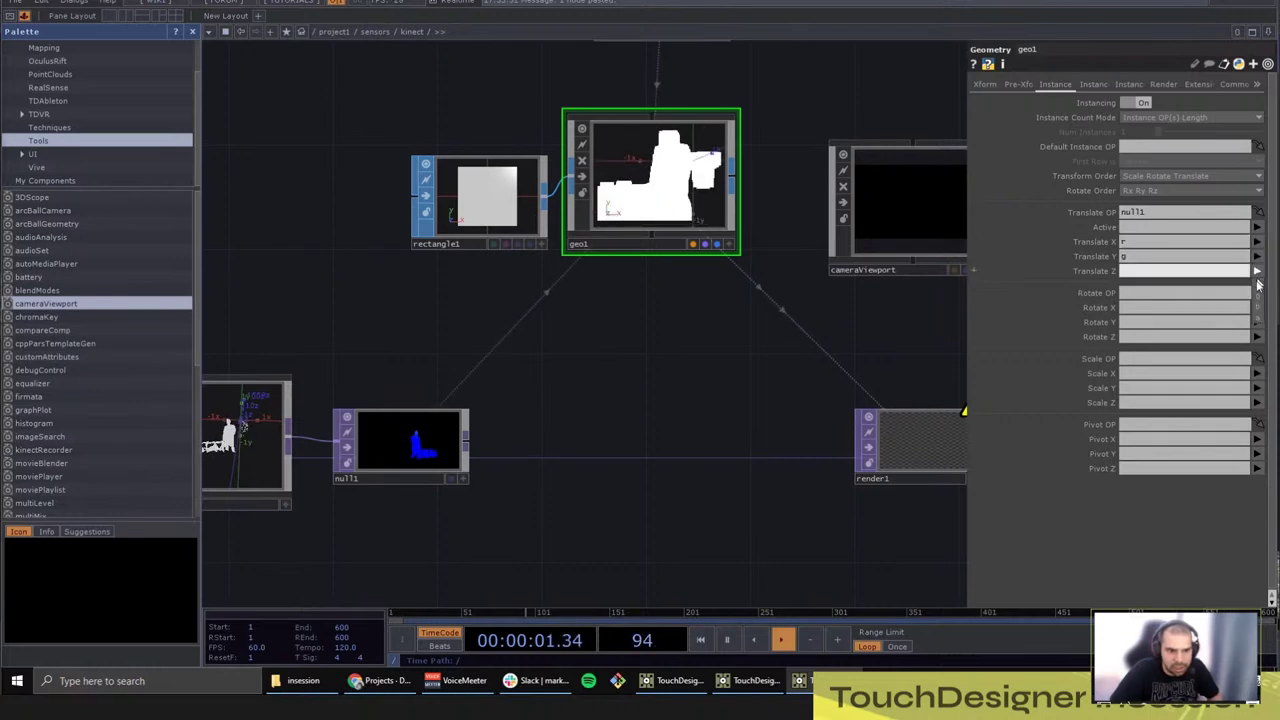
click(1257, 272)
click(1259, 308)
Step: Turn off the viewer display on the geo1 node
click(481, 249)
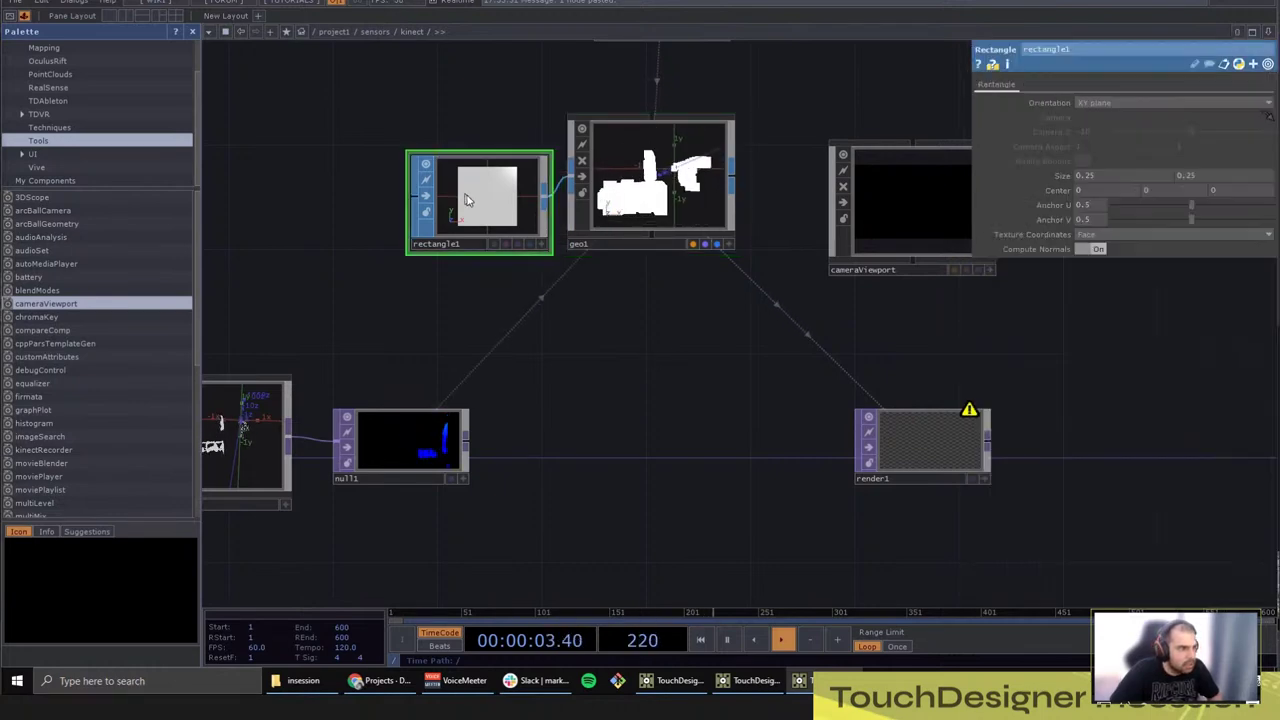
drag(760, 437, 667, 446)
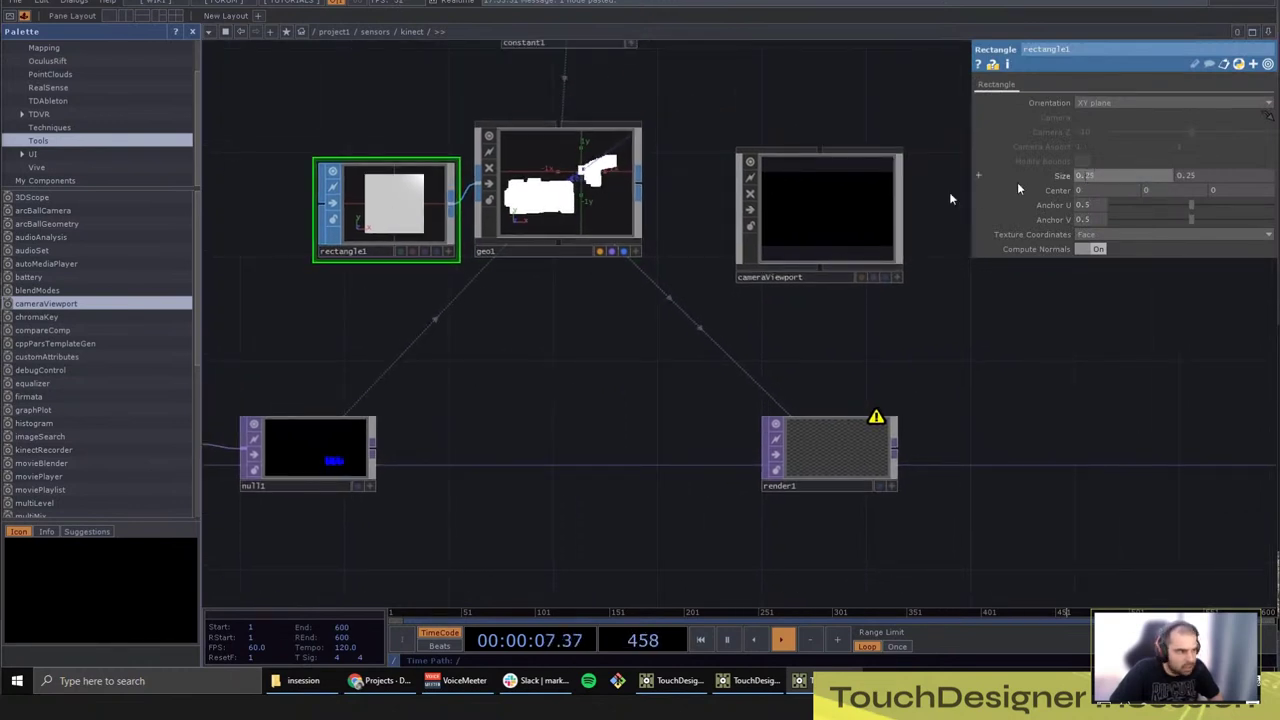
click(556, 242)
Step: Assign cameraViewport as the camera of render1
click(839, 433)
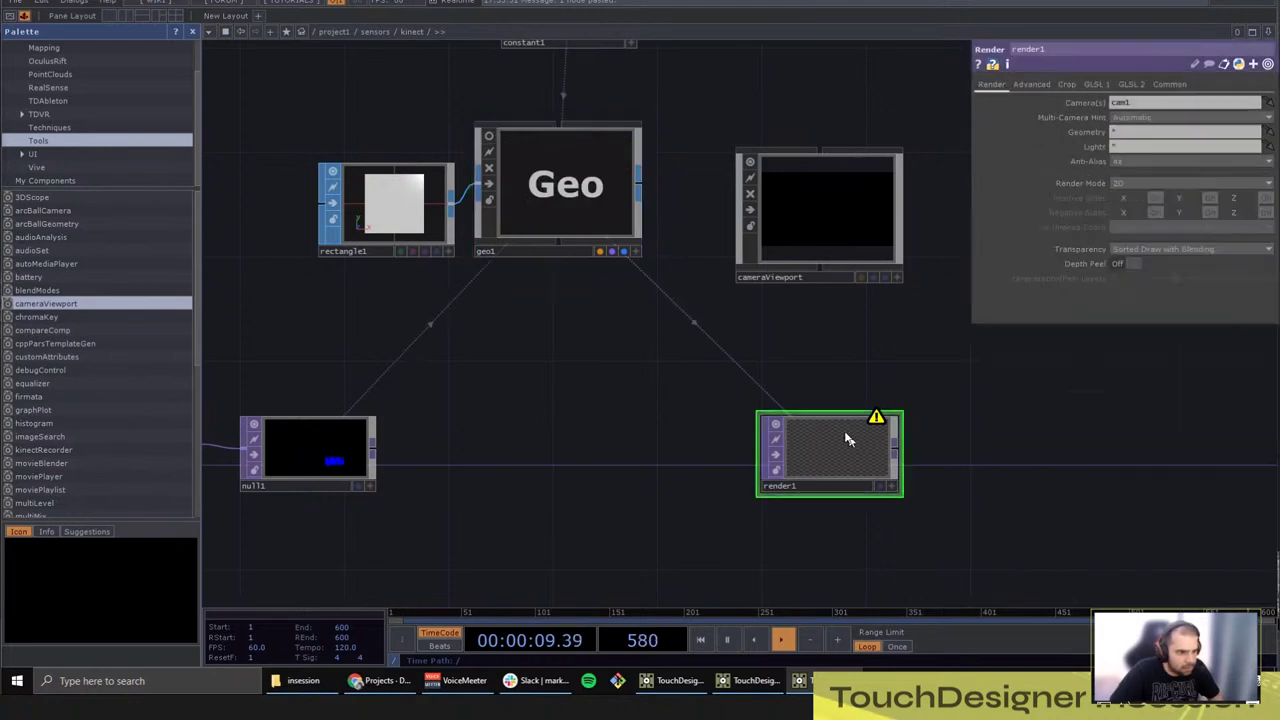
drag(856, 394, 747, 375)
middle_click(763, 403)
click(708, 237)
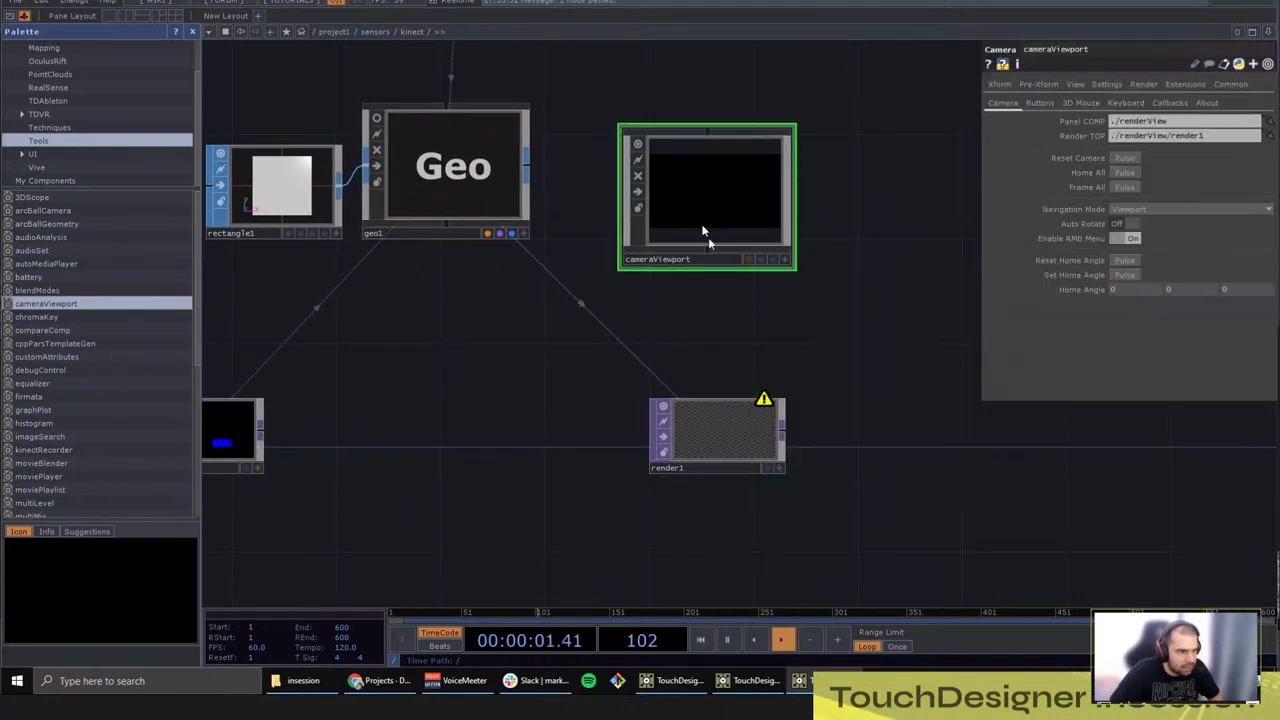
click(728, 425)
scroll(730, 443, up, 5)
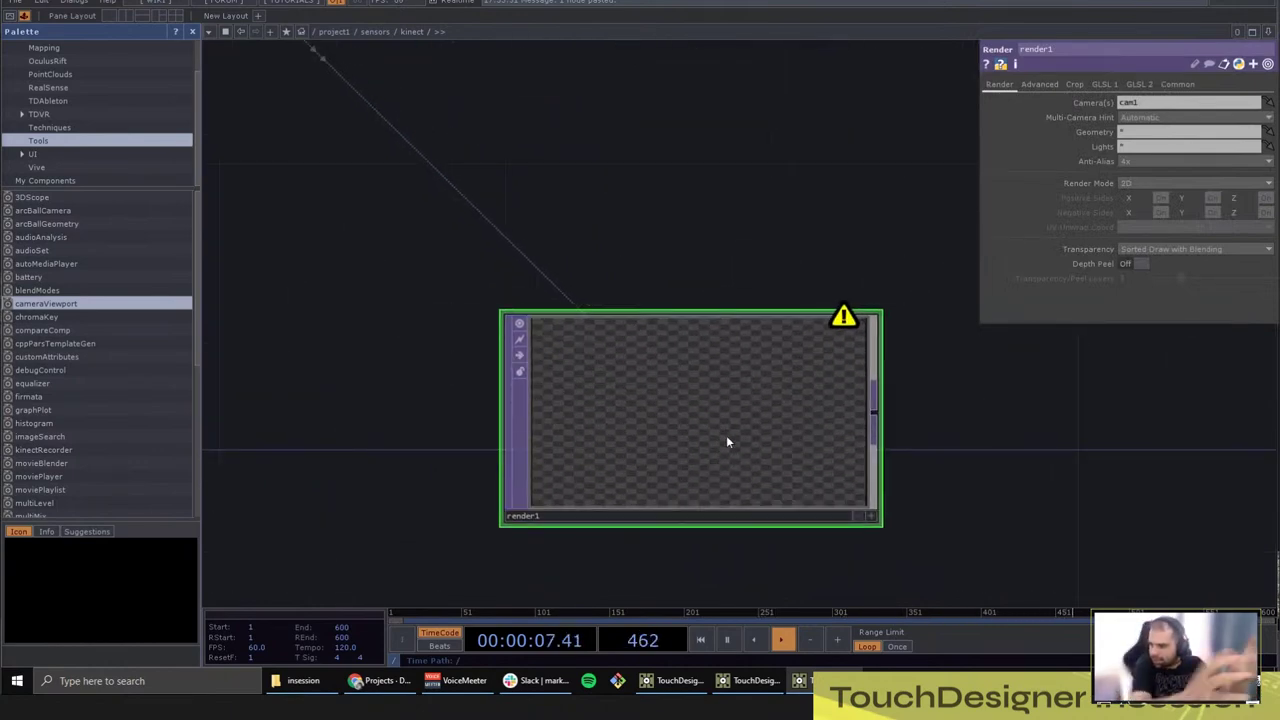
scroll(726, 434, down, 4)
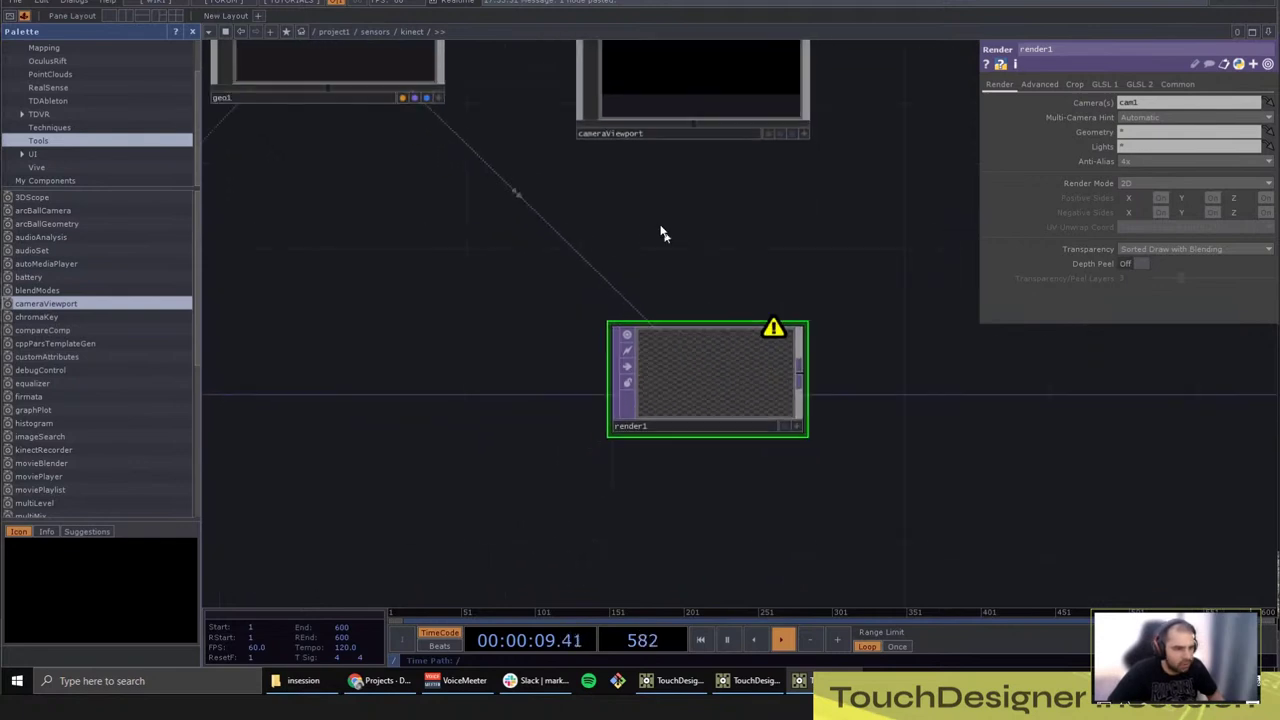
drag(660, 231, 654, 354)
scroll(654, 354, down, 2)
drag(699, 218, 1145, 103)
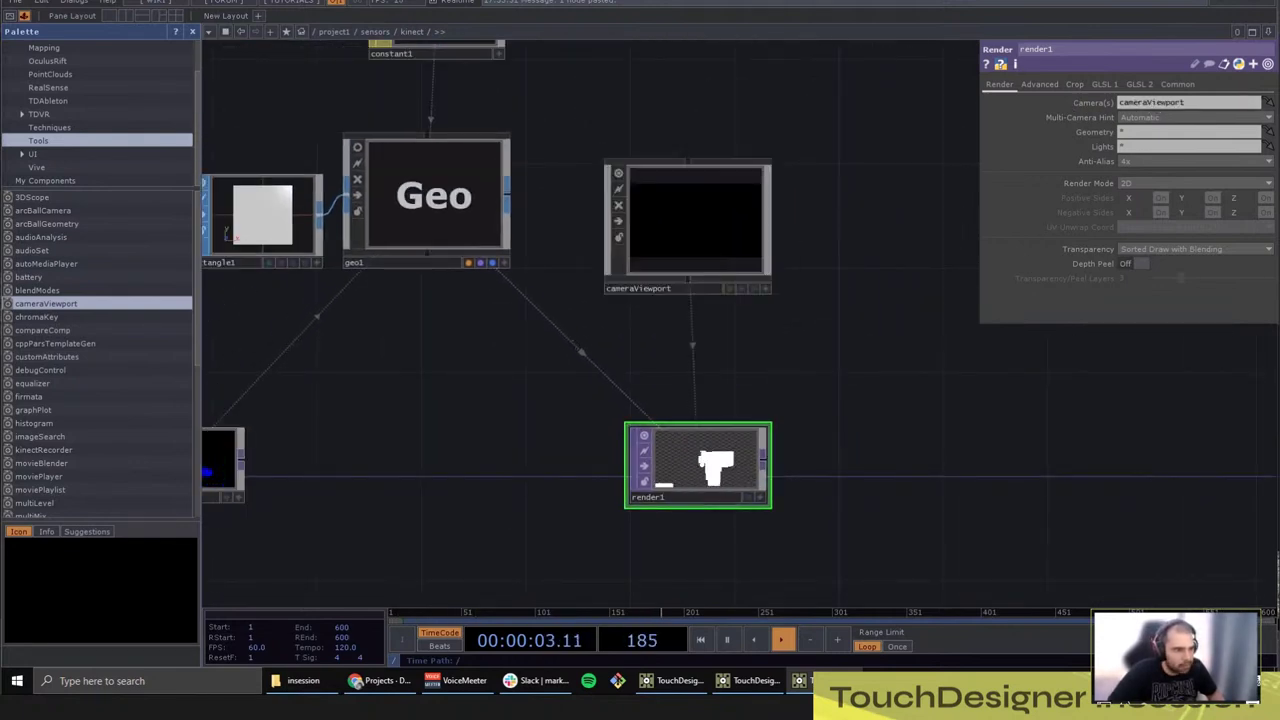
Step: Set the size of rectangle1 to 0.02 by 0.02
scroll(706, 468, up, 3)
click(664, 84)
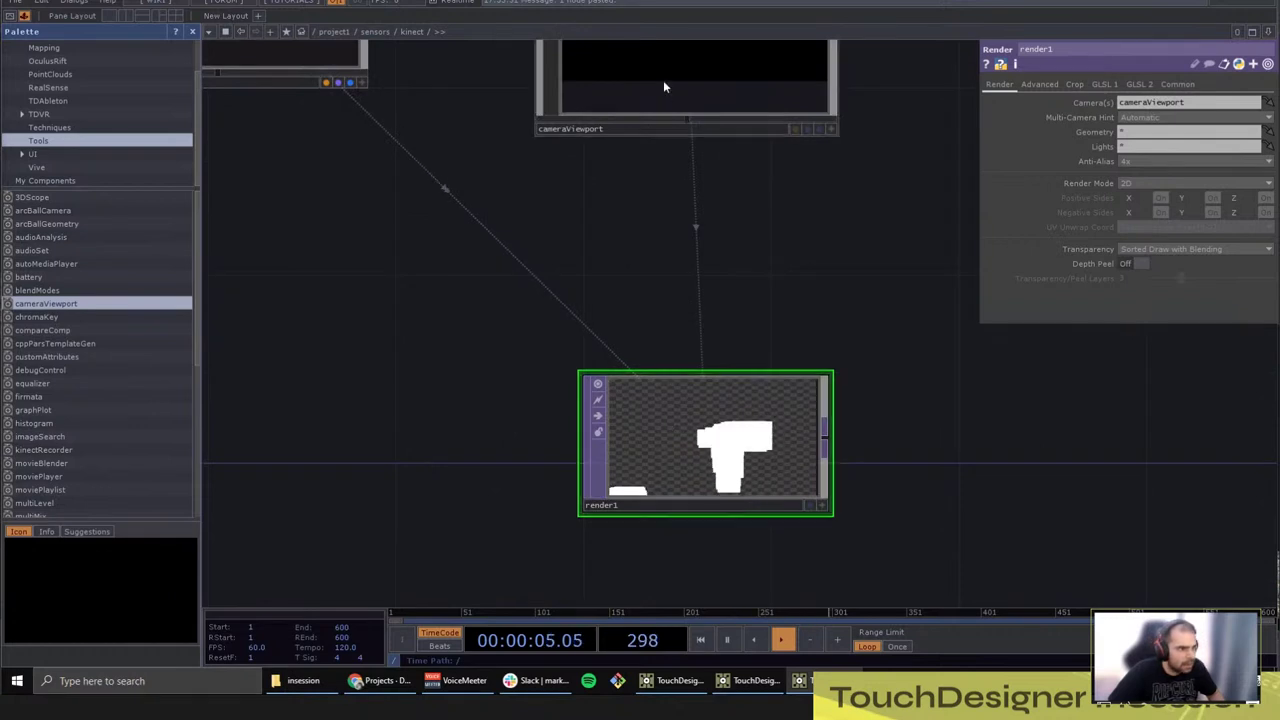
click(580, 386)
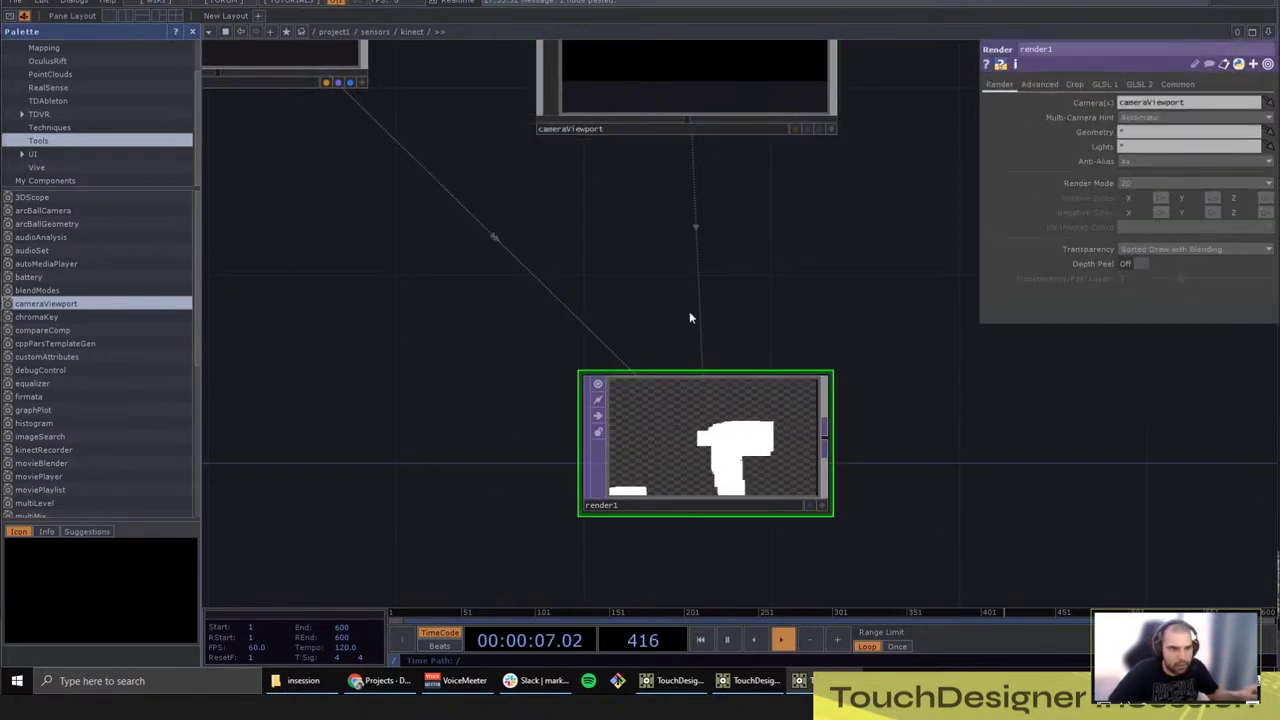
drag(300, 255, 420, 297)
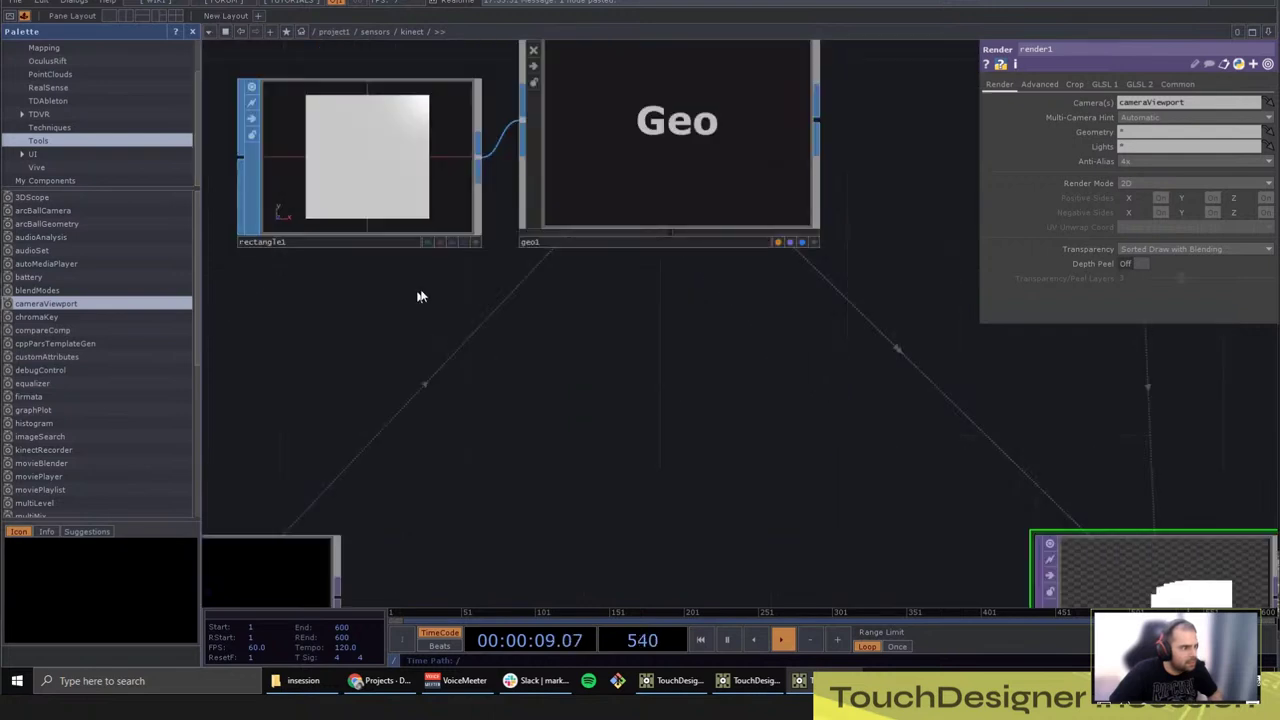
click(690, 185)
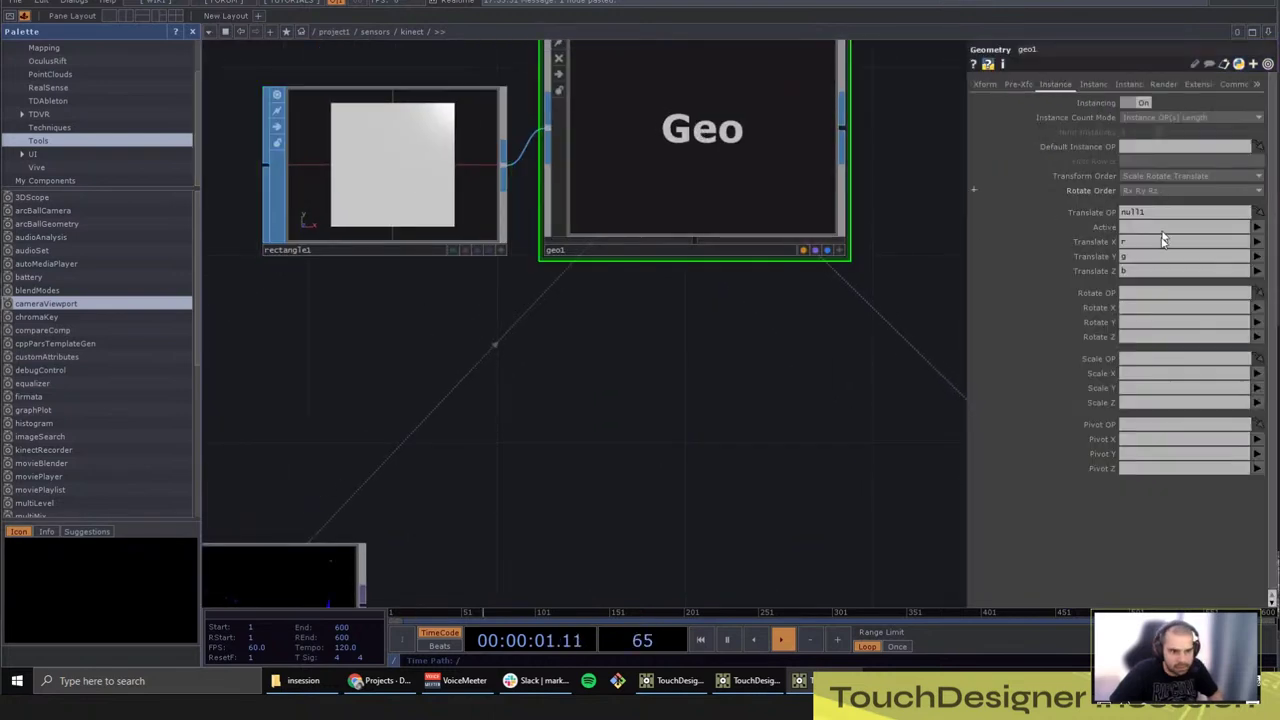
click(298, 212)
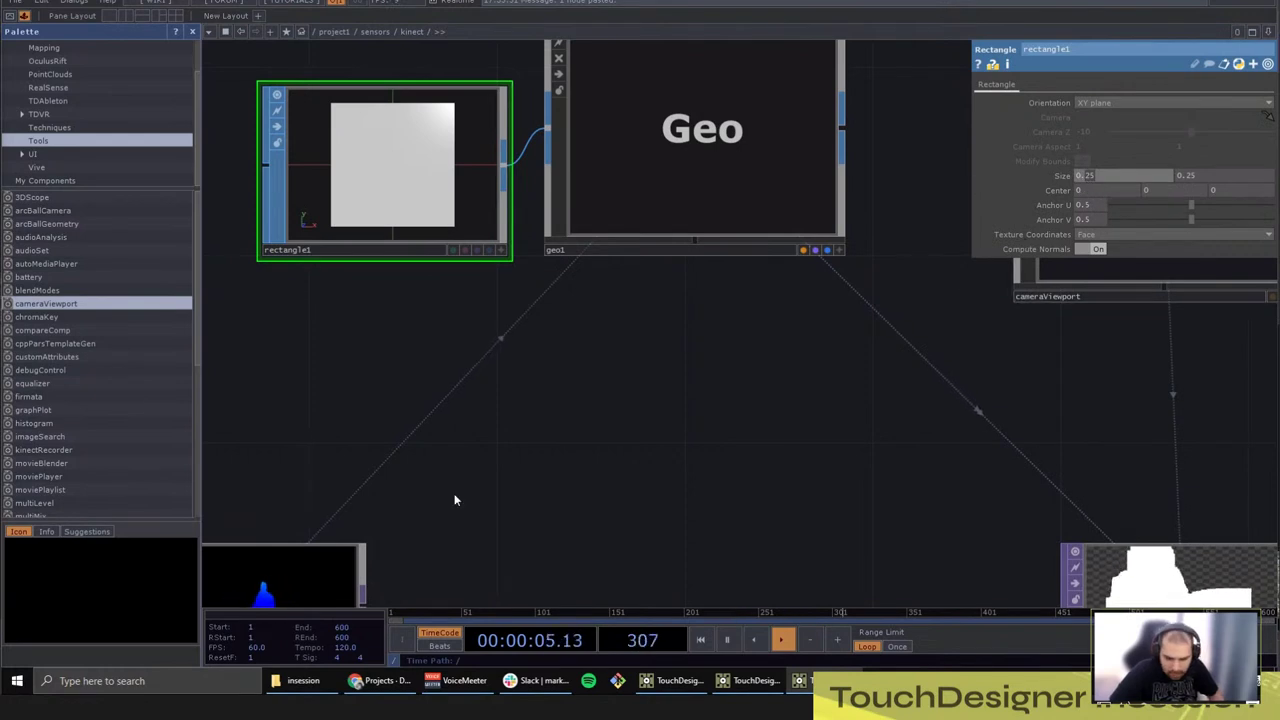
text(2)
key(Return)
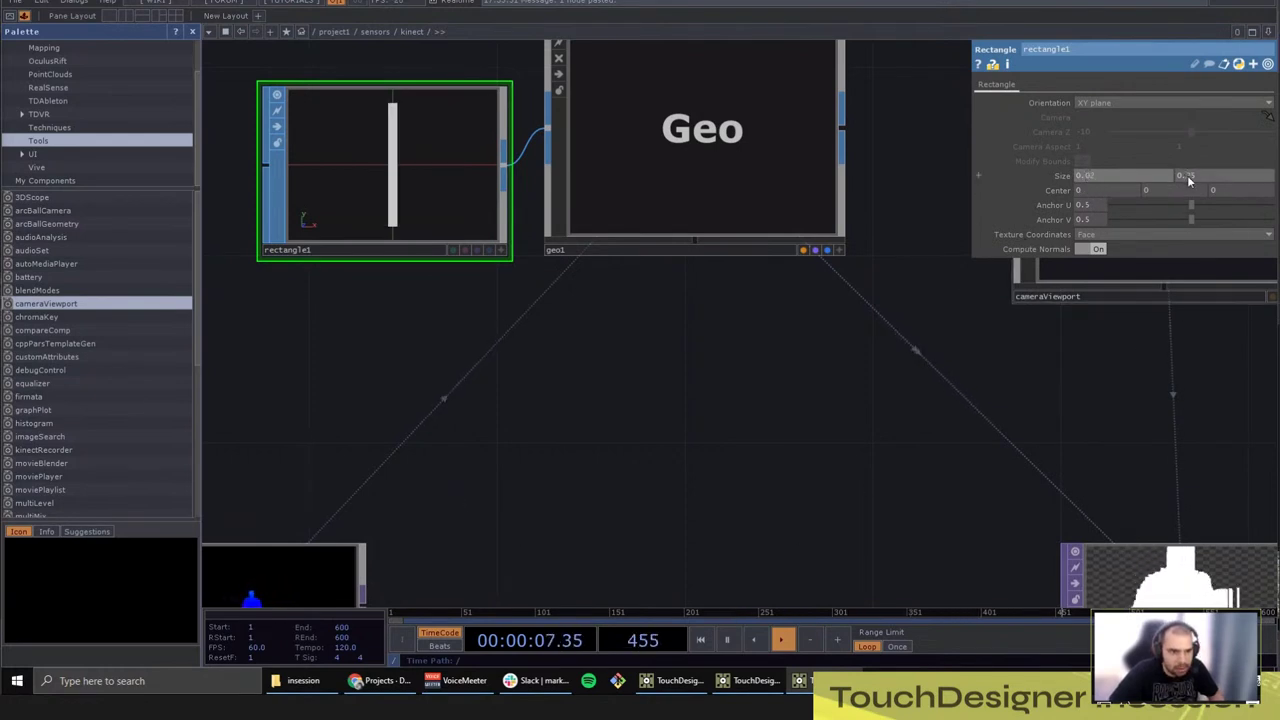
drag(1186, 176, 1233, 179)
text(02)
key(Return)
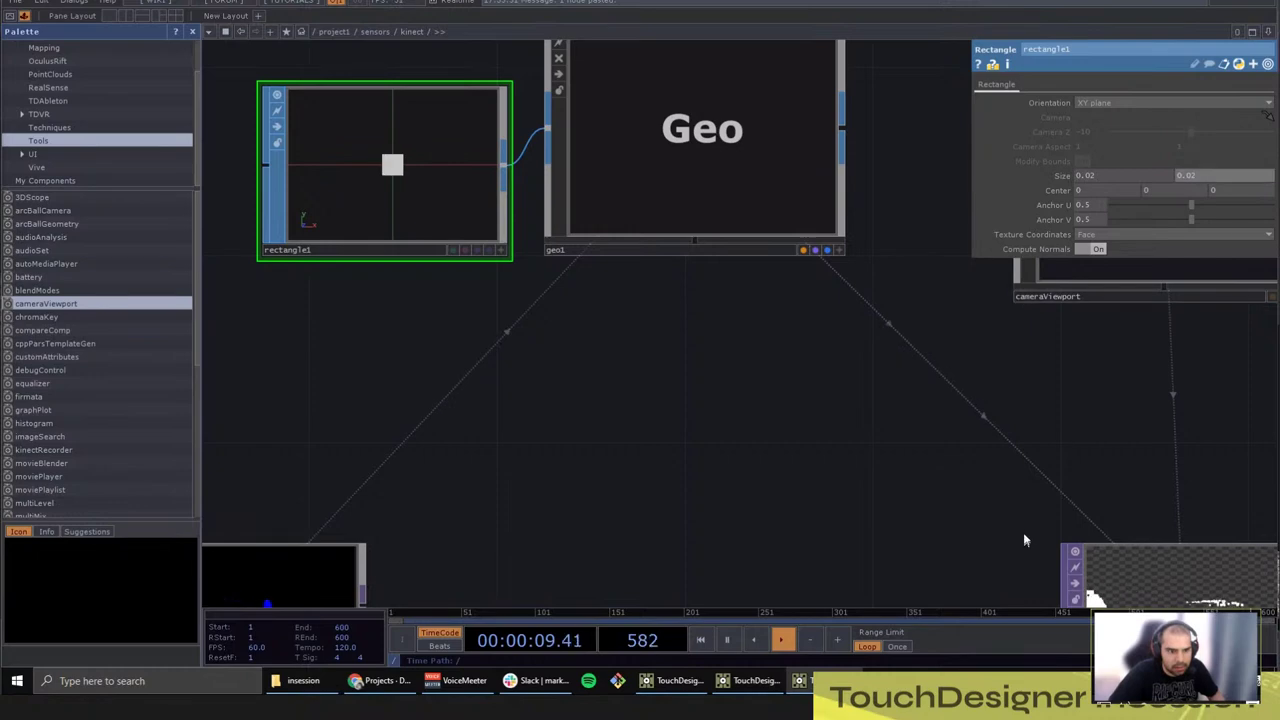
Step: Examine the instanced point cloud in render1's output
drag(1023, 537, 558, 270)
scroll(698, 460, up, 5)
scroll(700, 382, down, 6)
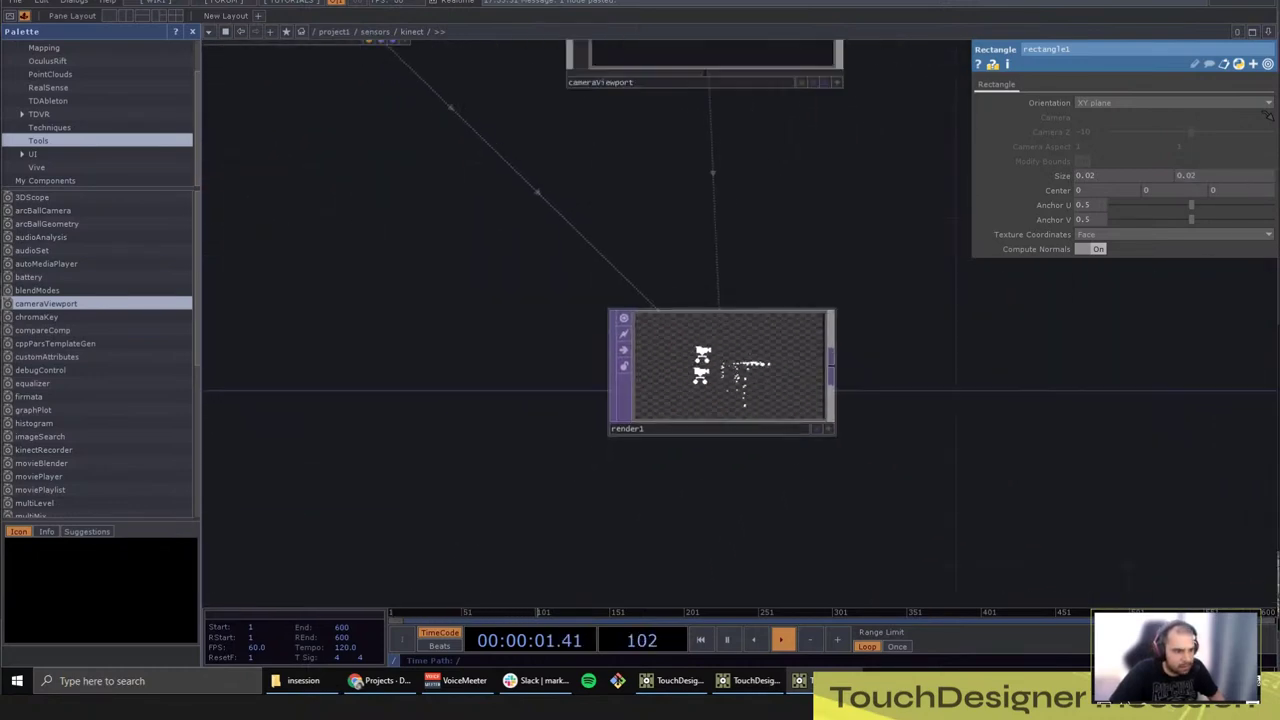
click(680, 78)
scroll(760, 380, up, 5)
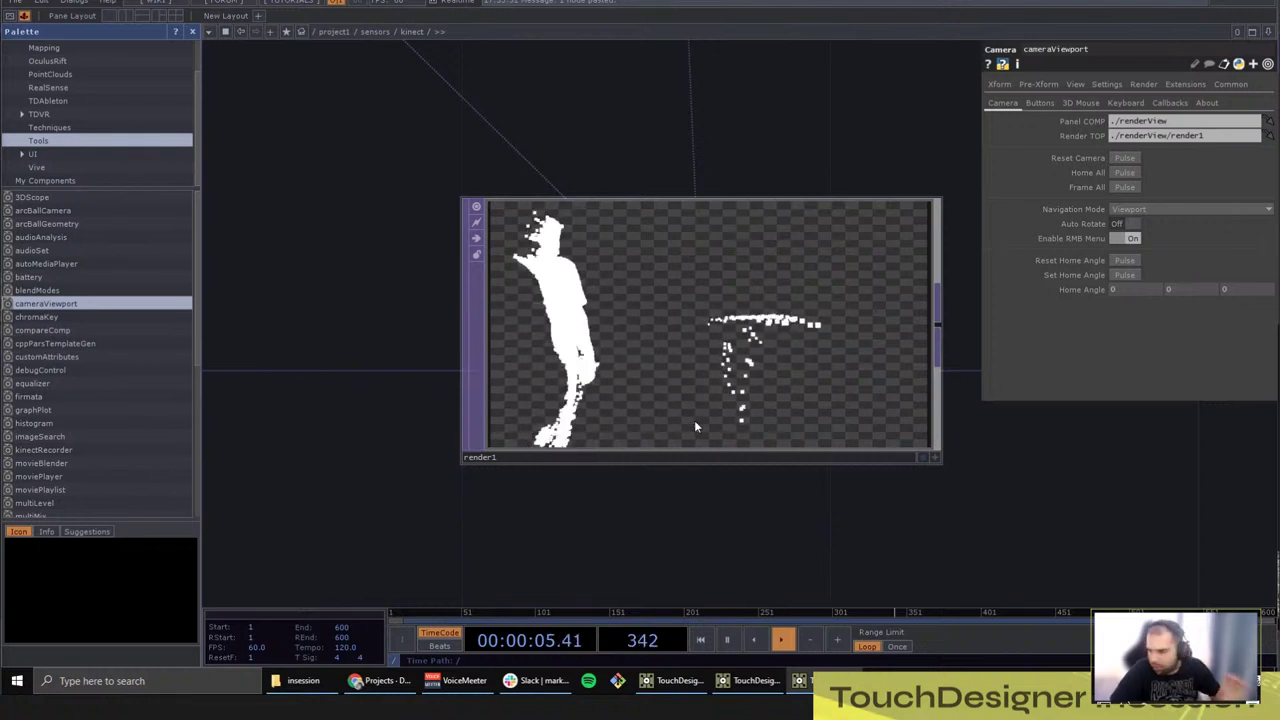
drag(783, 195, 723, 258)
scroll(730, 410, down, 3)
drag(714, 376, 709, 403)
scroll(709, 403, down, 4)
drag(680, 300, 636, 388)
Step: Assign render1 as the Render TOP of cameraViewport
click(634, 220)
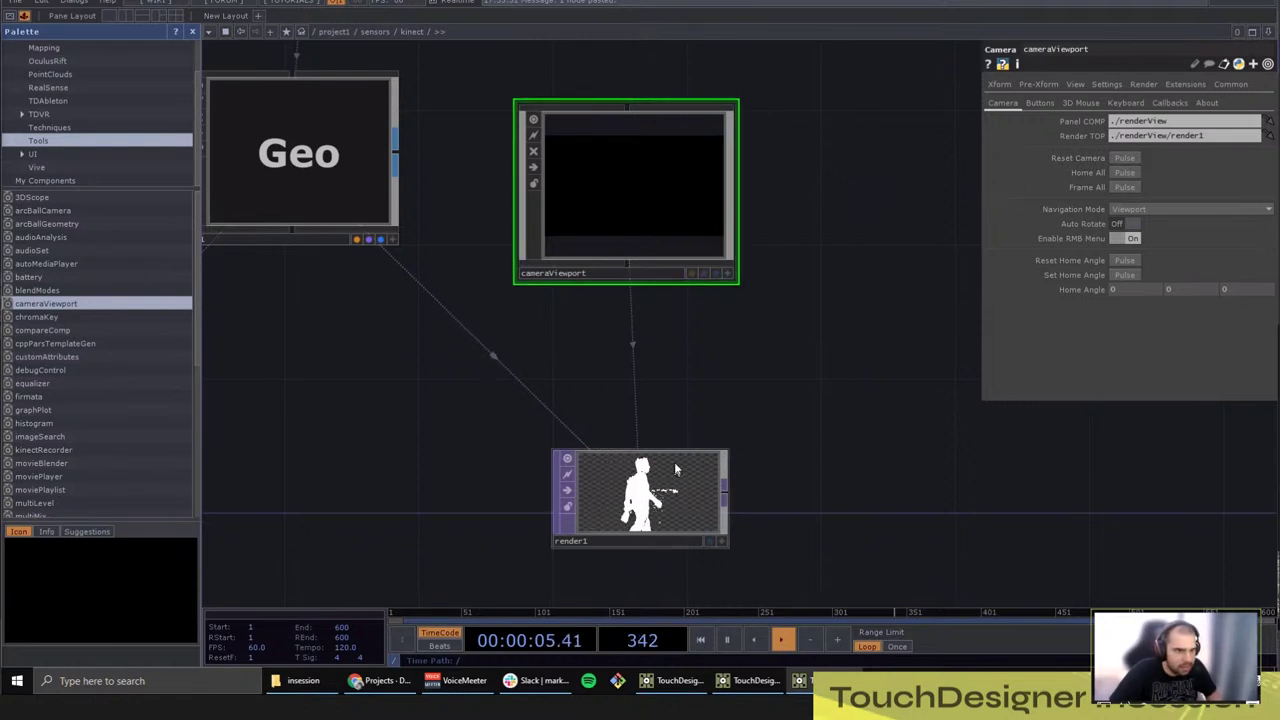
drag(663, 509, 1130, 140)
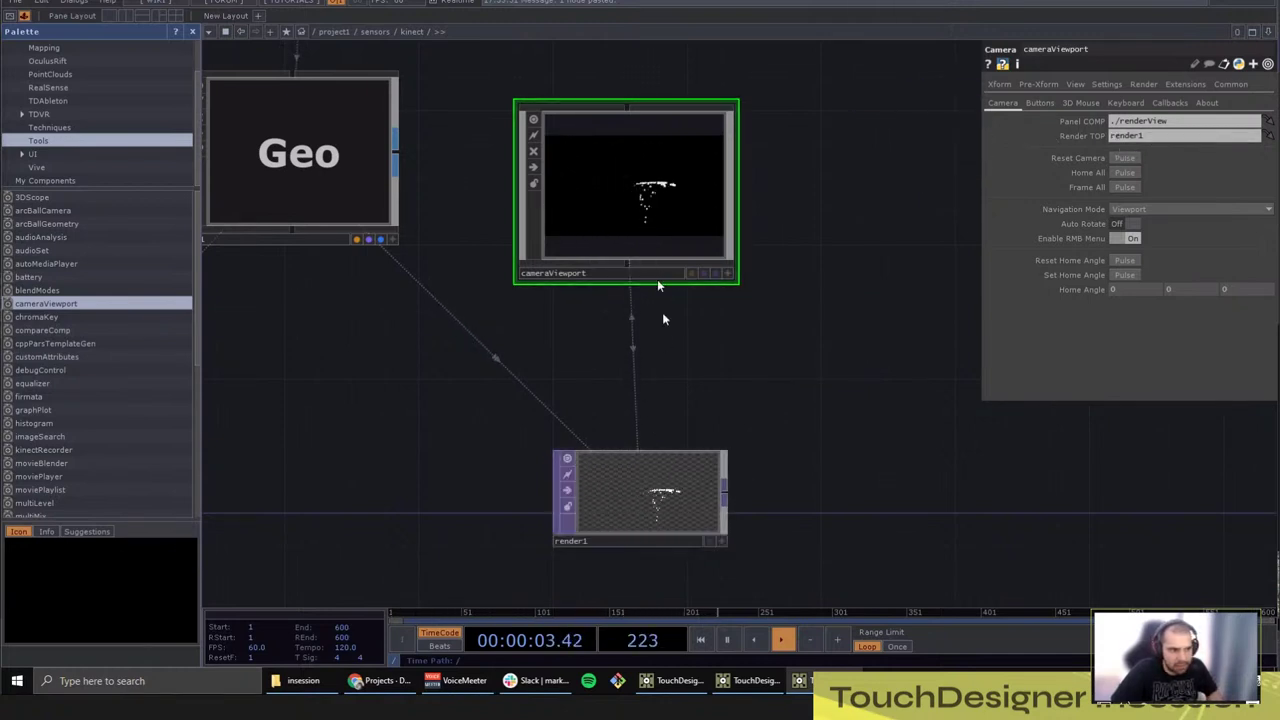
click(651, 495)
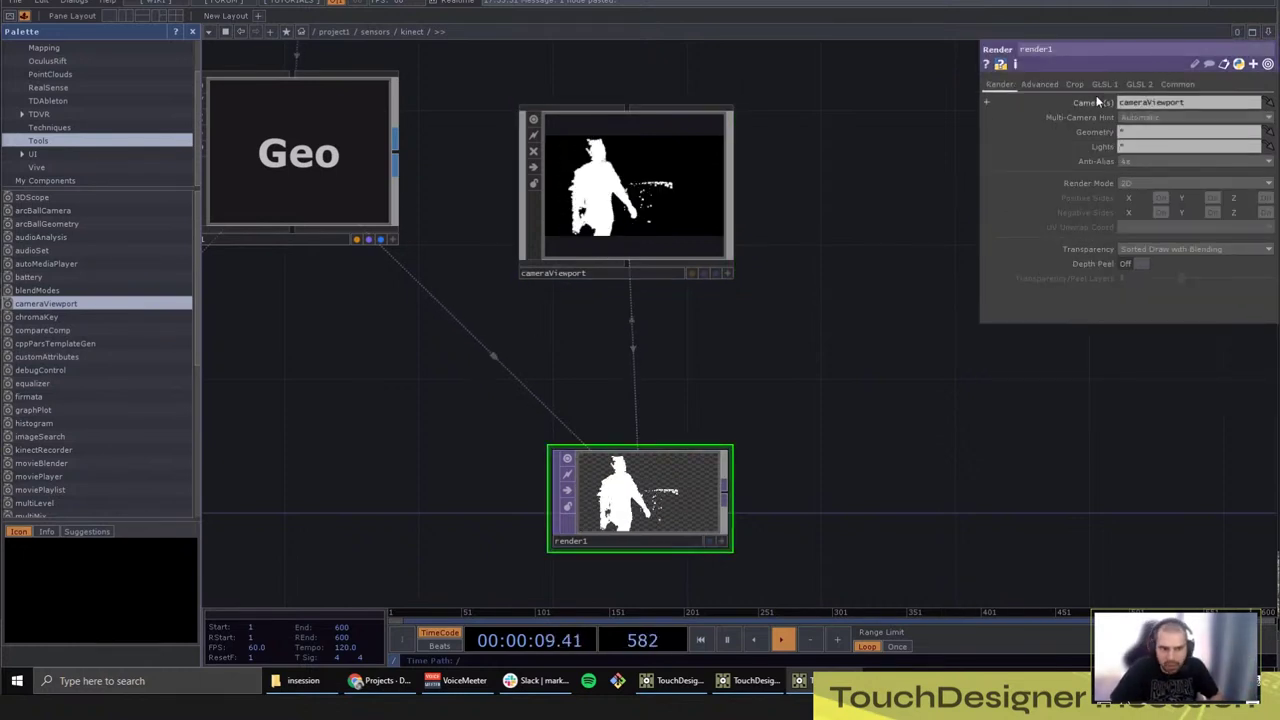
Step: Make the viewer of the cameraViewport node active for interactive navigation
click(638, 172)
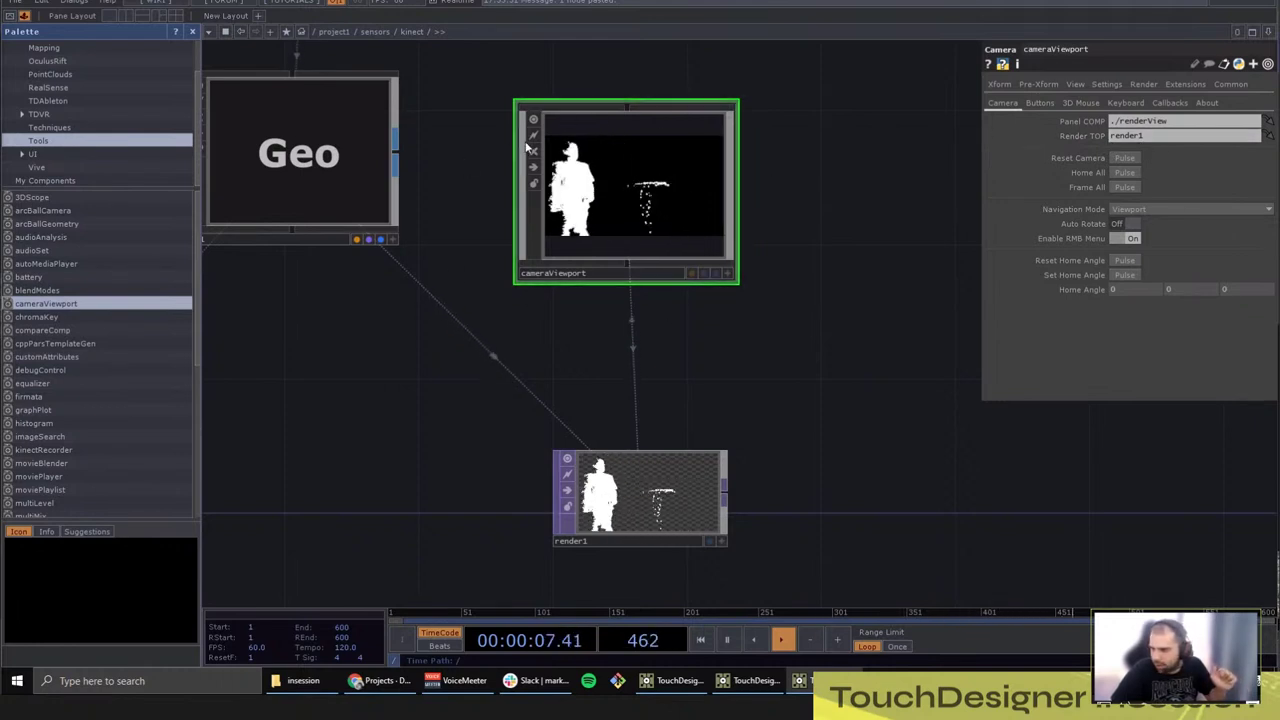
click(729, 273)
drag(742, 491, 754, 531)
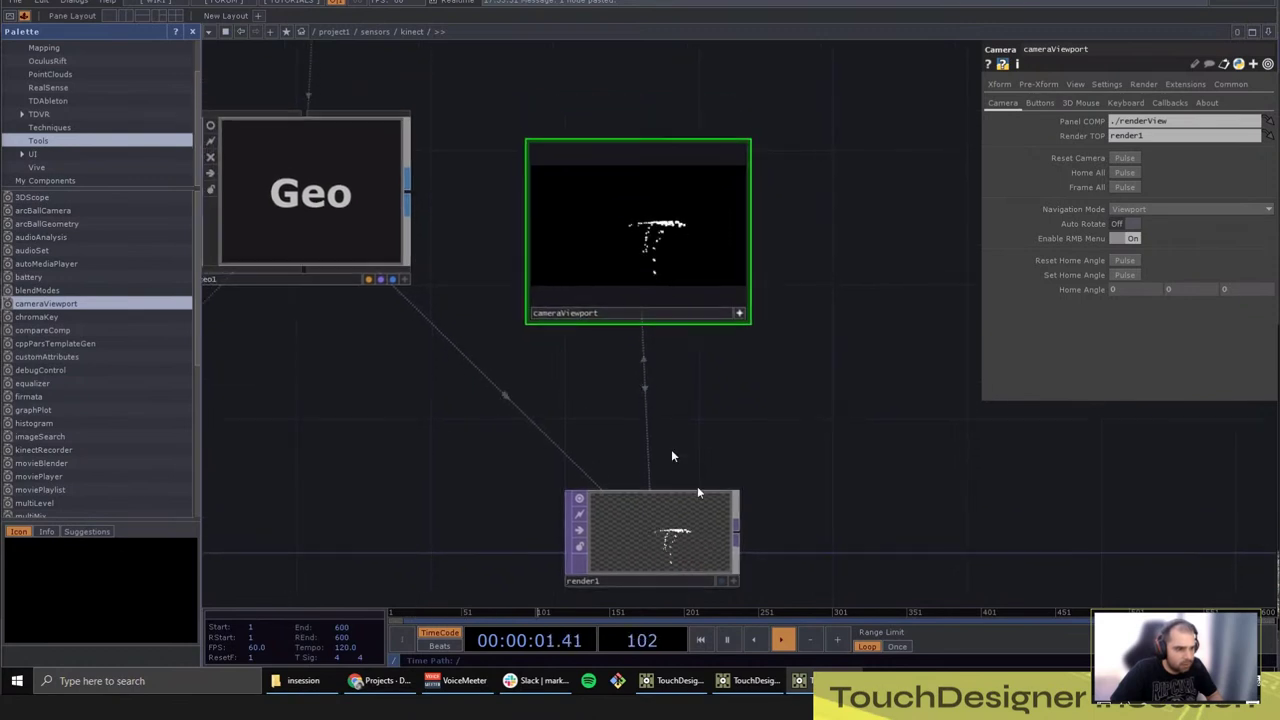
Step: Display render1's output as the network background and hide the Palette
click(722, 580)
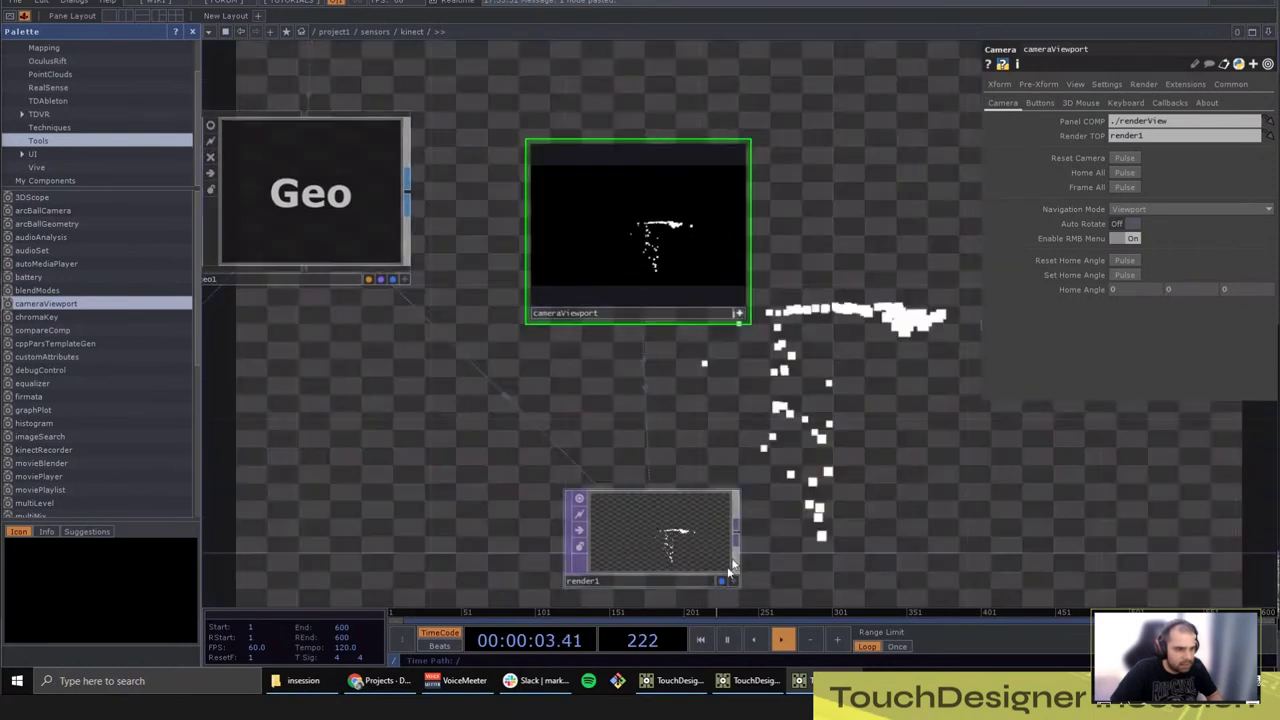
drag(758, 432, 458, 460)
drag(369, 361, 393, 405)
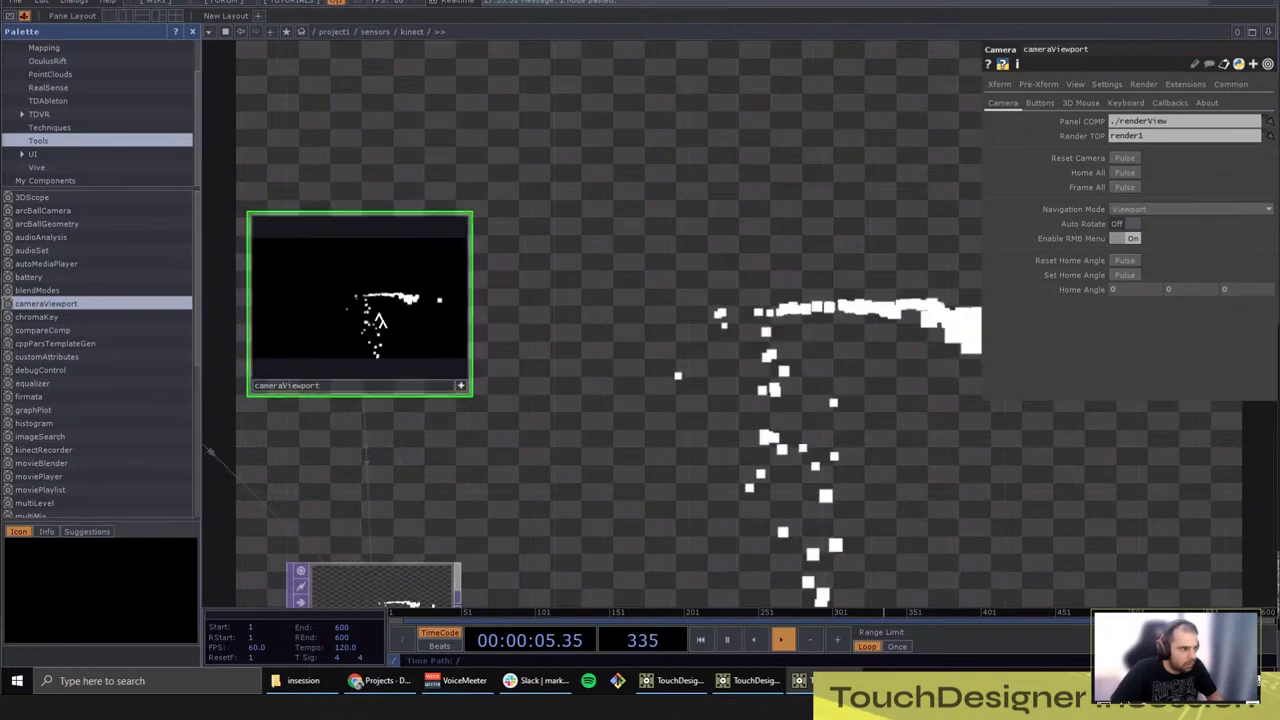
key(alt+l)
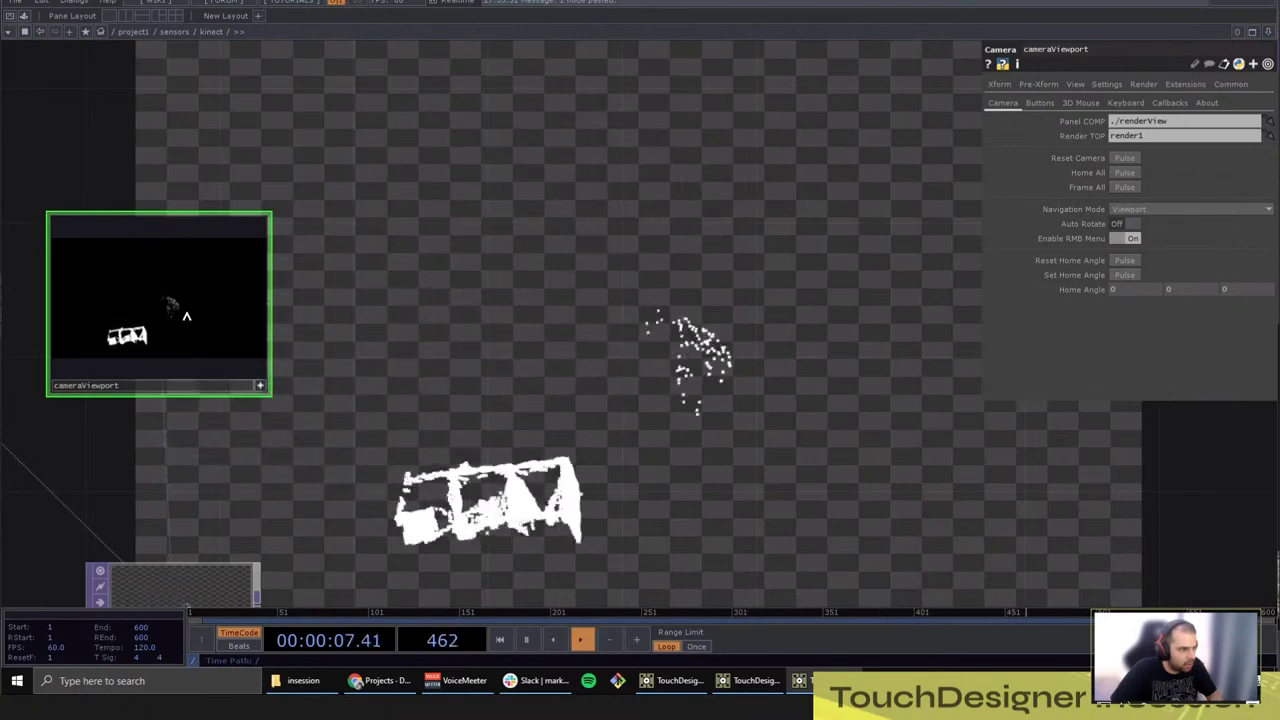
Step: Switch the cameraViewport view to Top and deactivate the node's viewer
drag(505, 414, 779, 426)
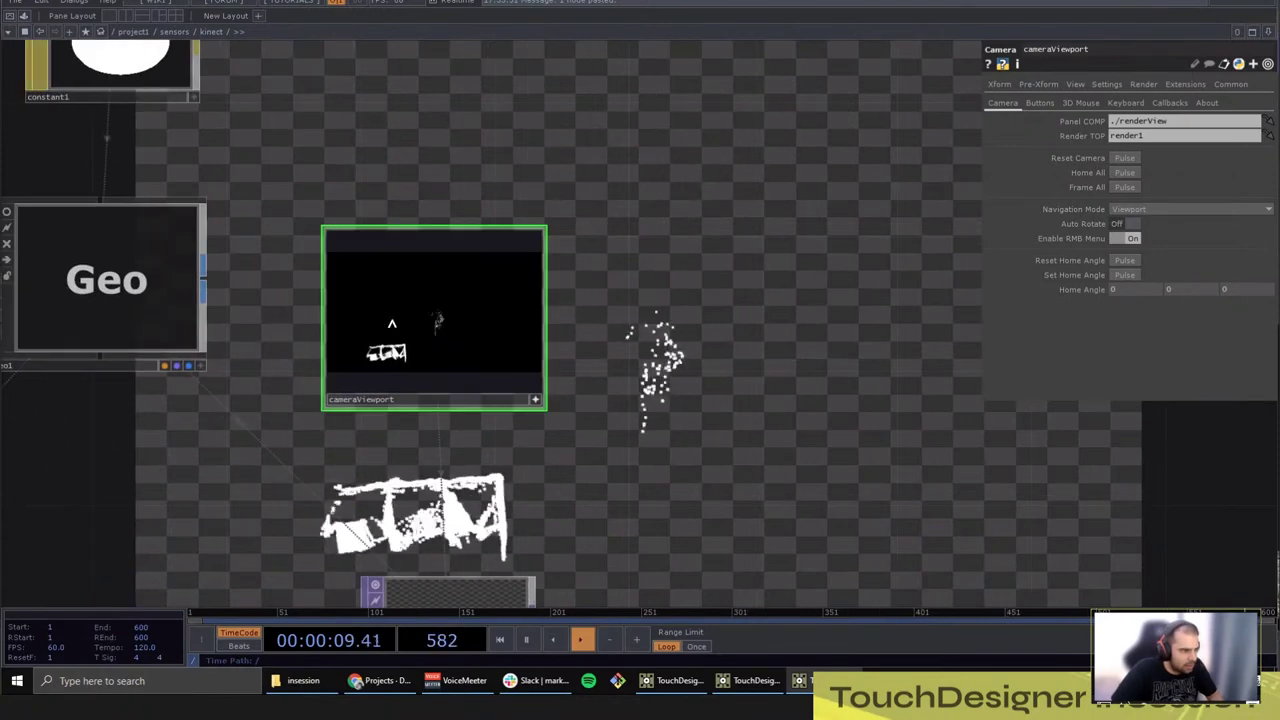
scroll(414, 452, up, 3)
right_click(430, 195)
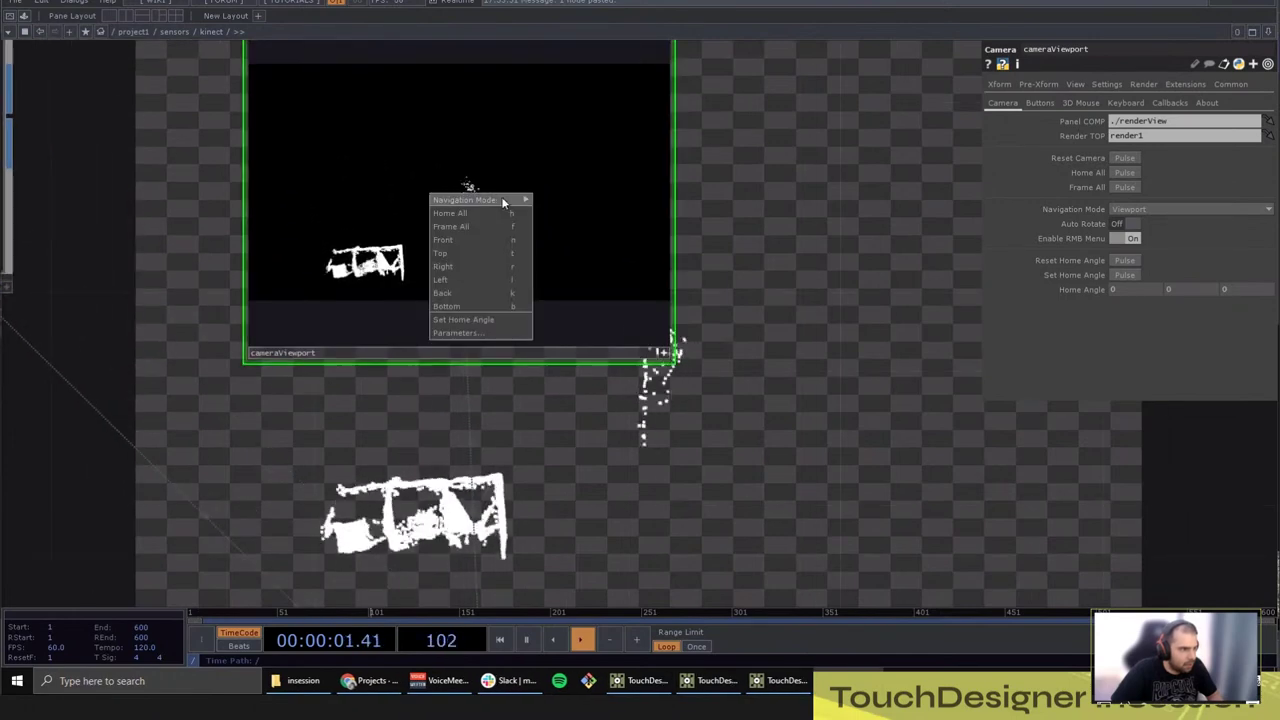
click(450, 256)
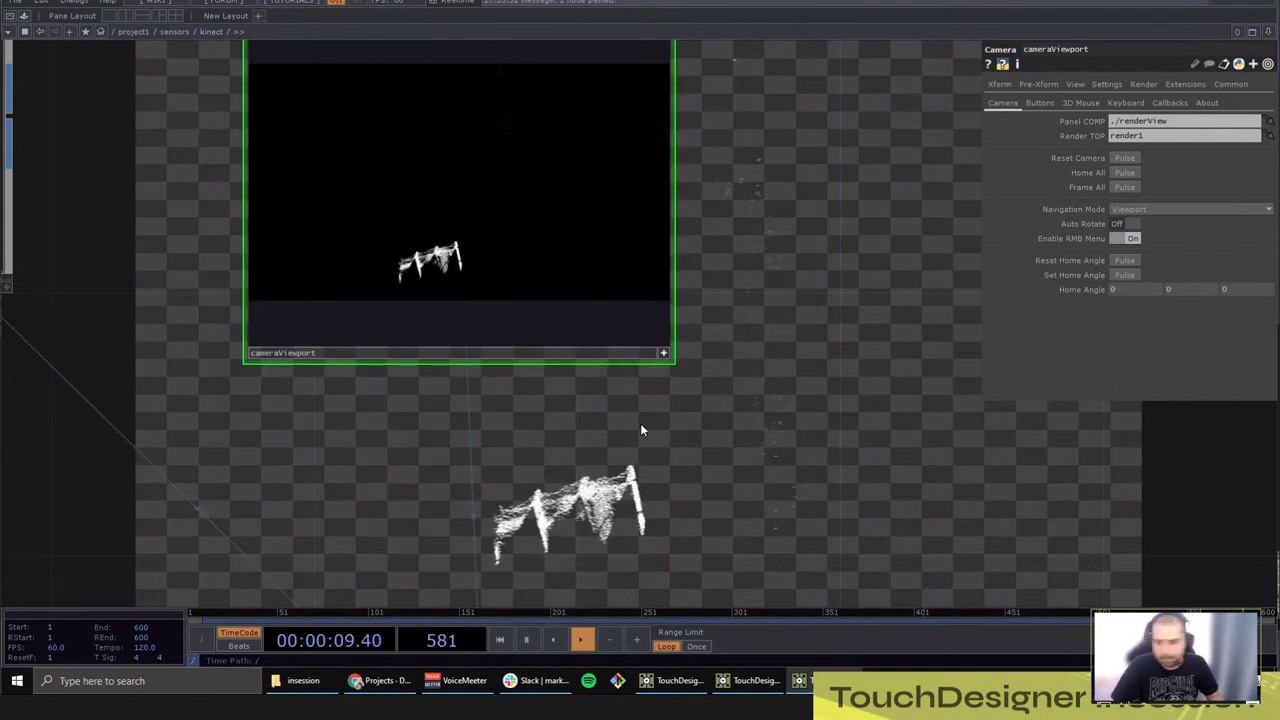
click(664, 354)
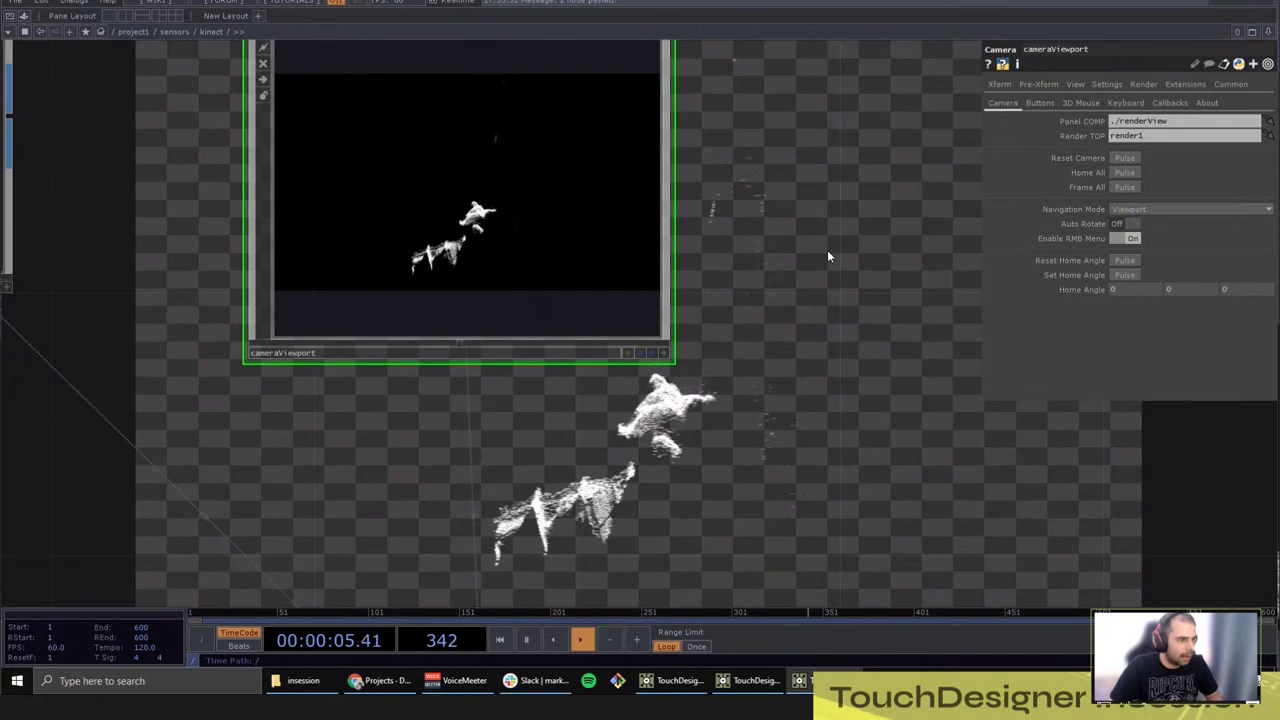
drag(782, 376, 872, 420)
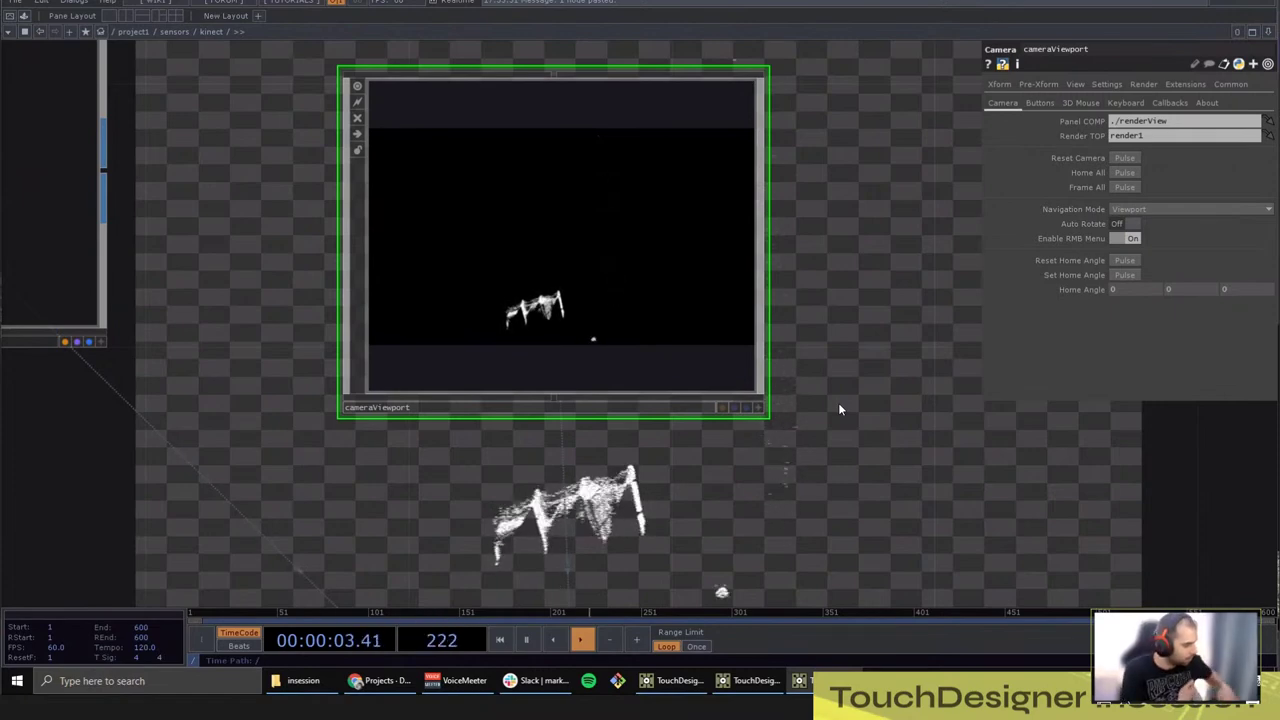
Step: Reactivate the cameraViewport viewer, orbit the camera around the point cloud, and deactivate the viewer again
click(757, 407)
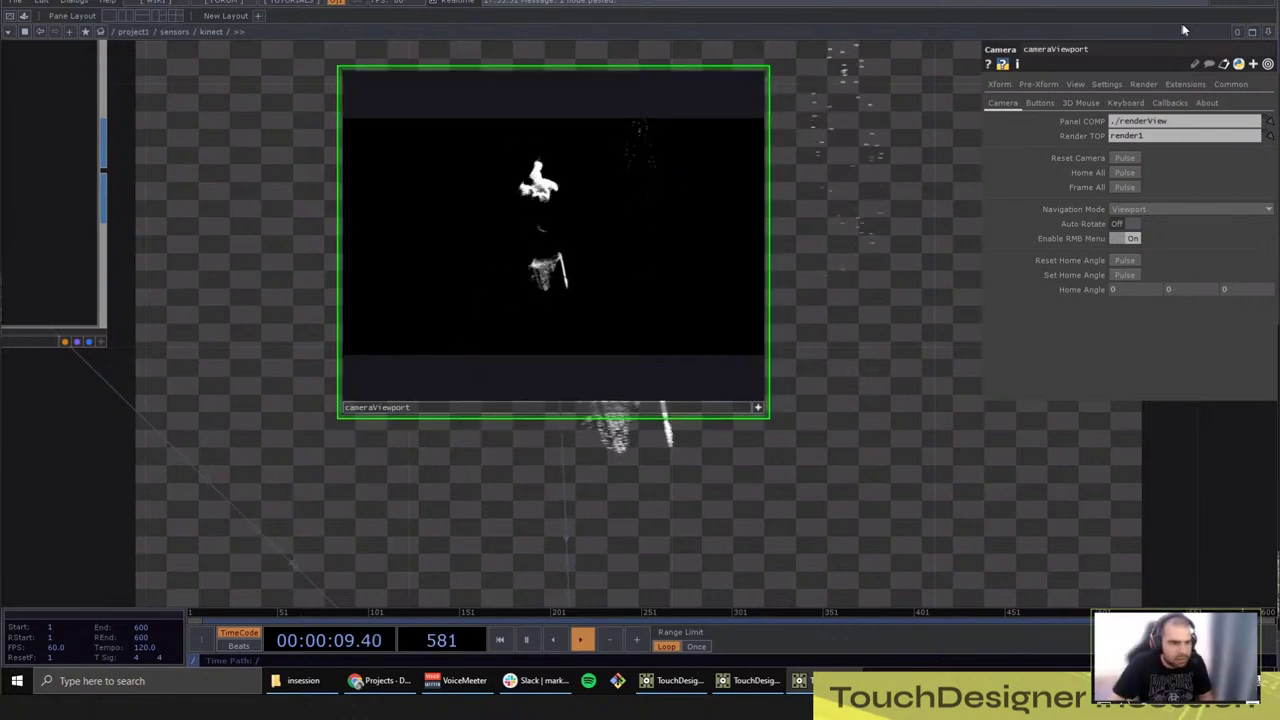
drag(554, 320, 525, 258)
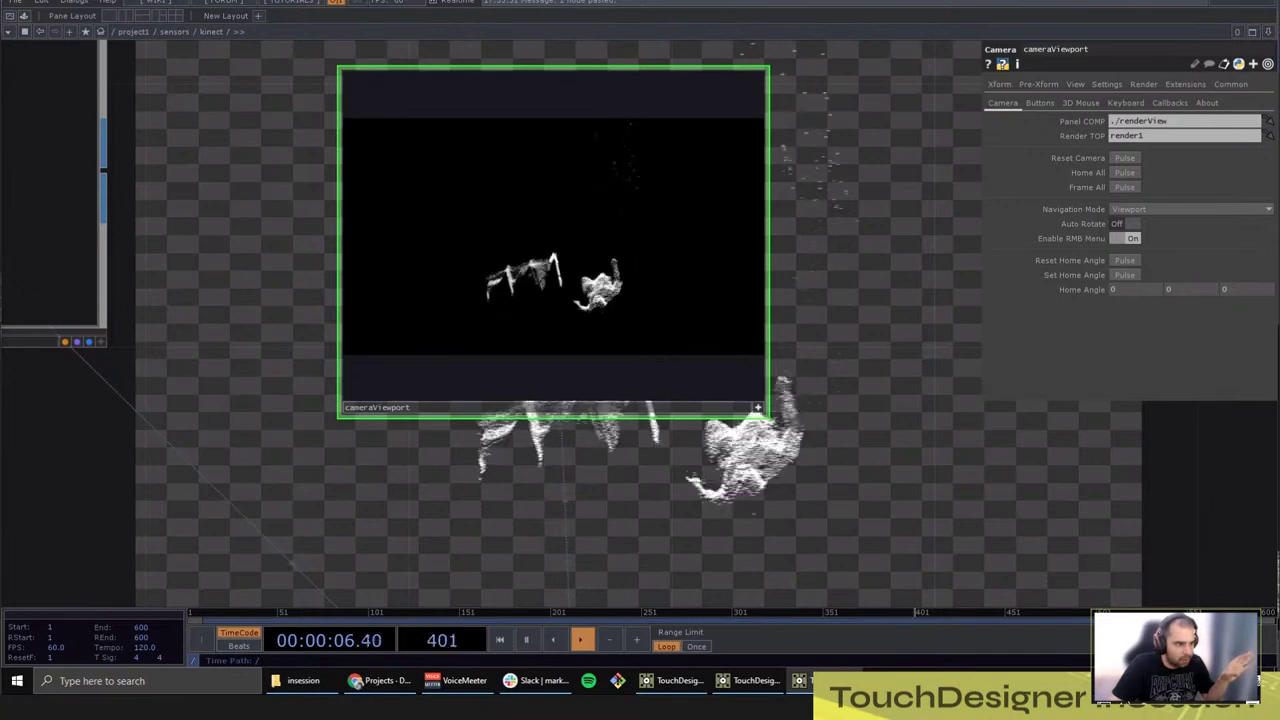
click(758, 408)
Step: Add a Blur TOP to render1's output and place it well clear of render1 in the network
drag(827, 457, 657, 428)
scroll(630, 432, down, 4)
drag(766, 466, 697, 444)
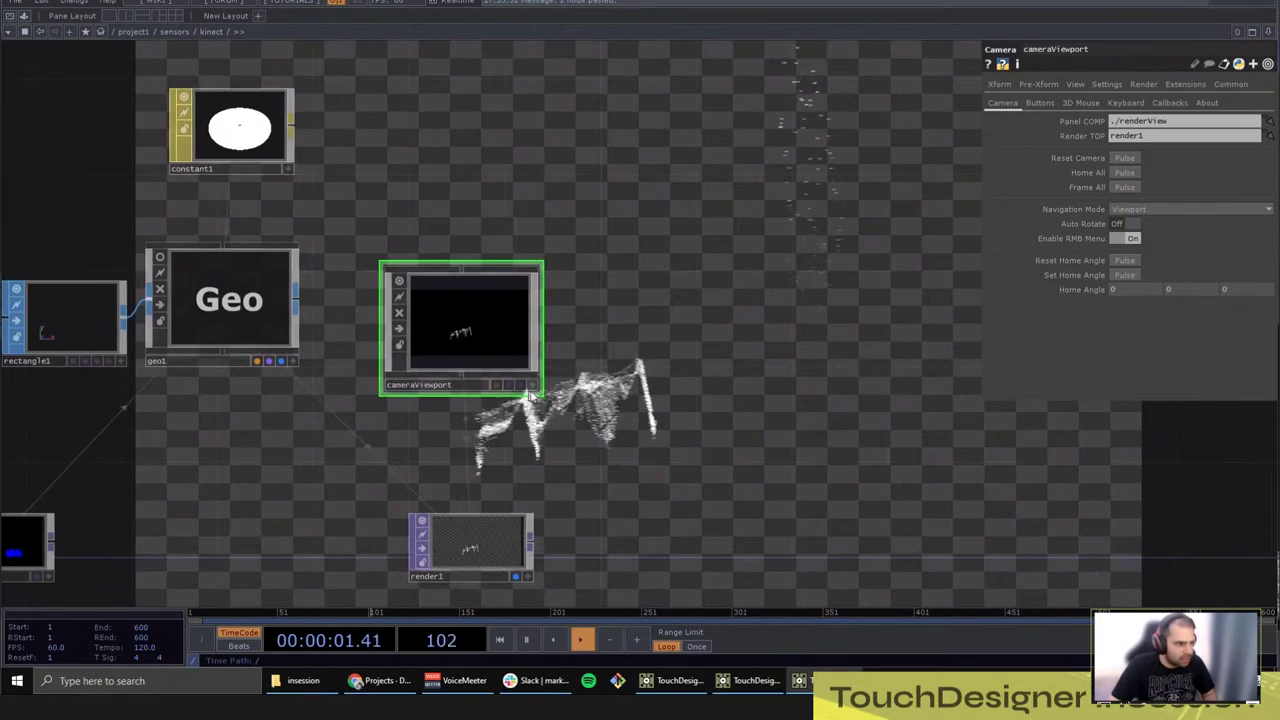
drag(632, 392, 526, 367)
scroll(531, 522, up, 4)
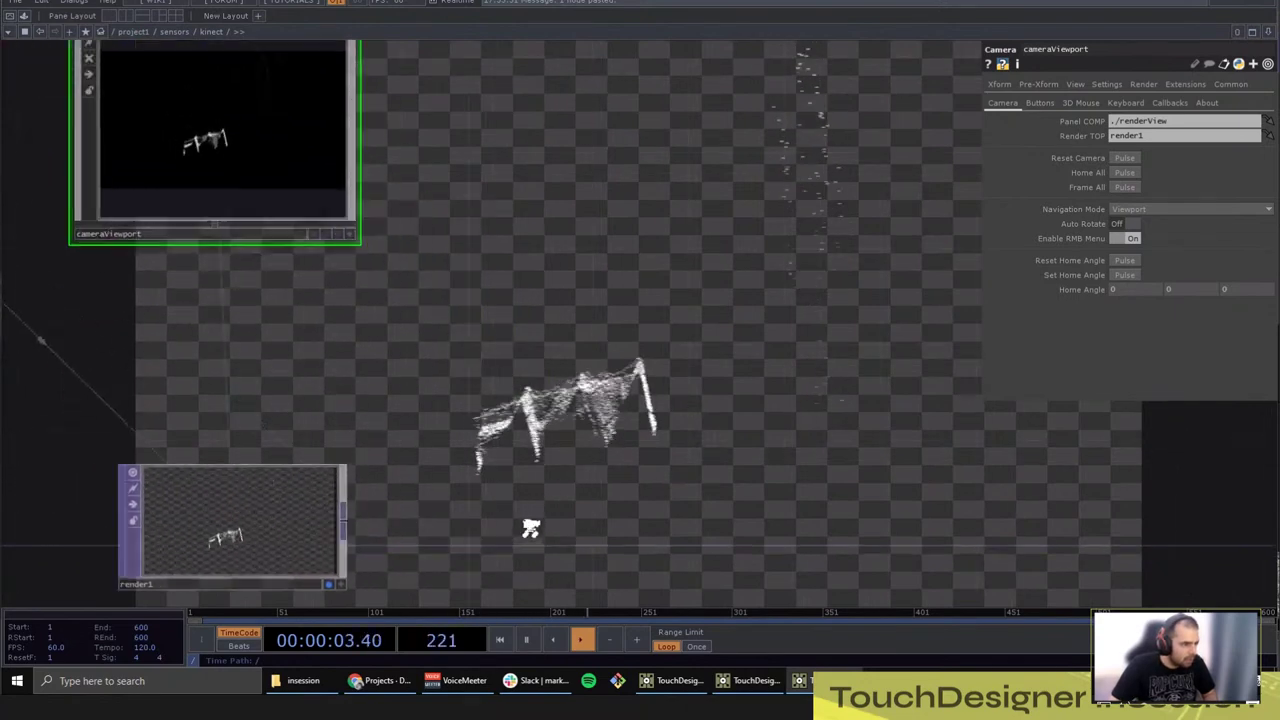
drag(531, 529, 643, 341)
scroll(329, 340, up, 2)
click(385, 352)
drag(620, 404, 446, 392)
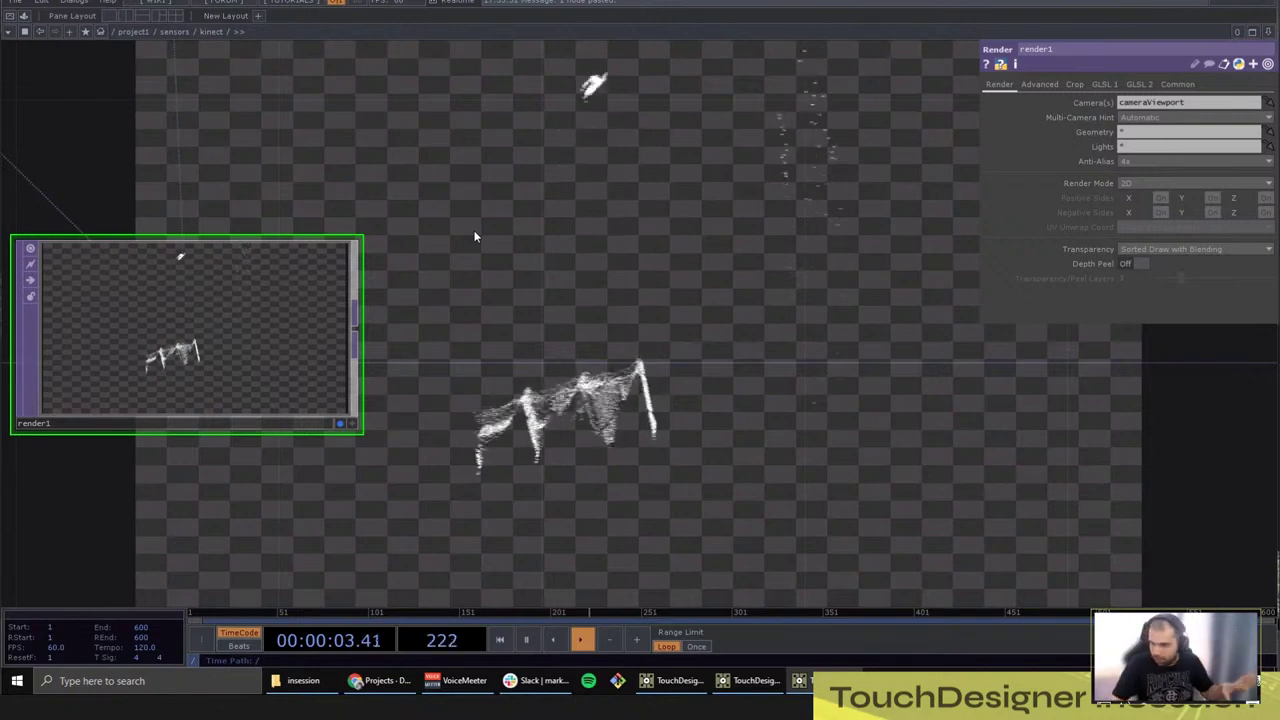
click(357, 331)
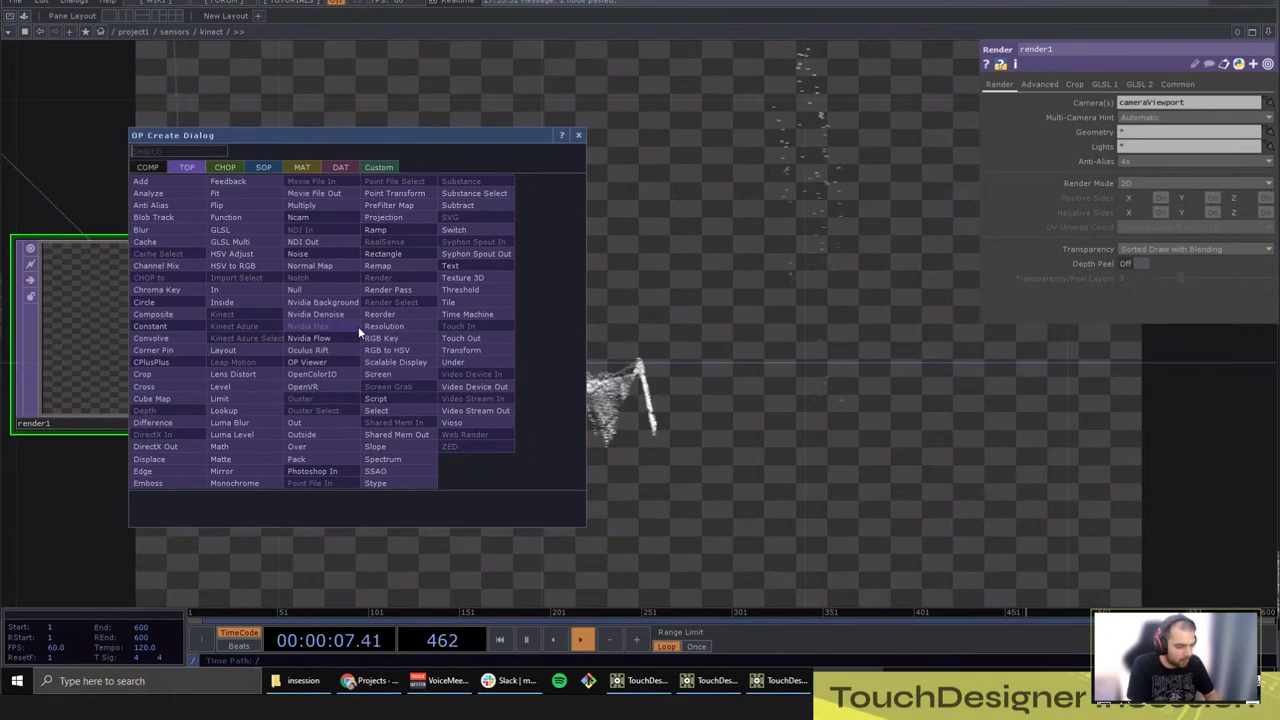
text(blur)
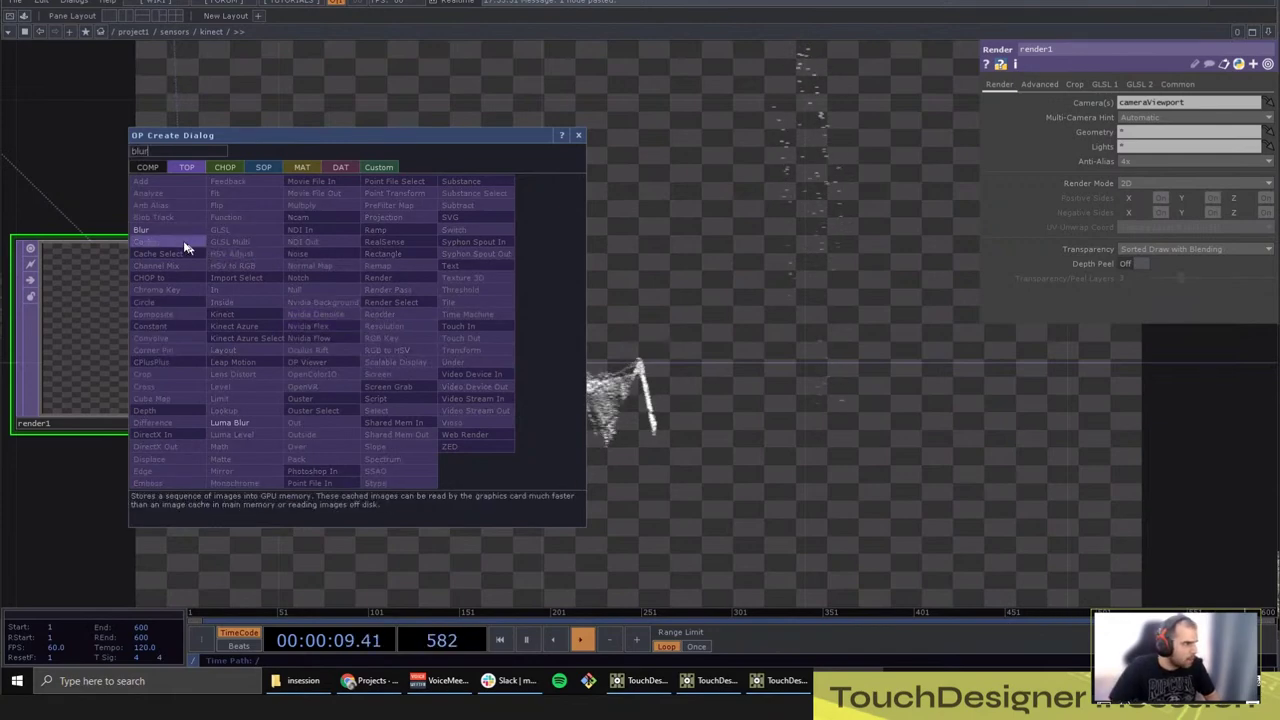
click(141, 229)
click(777, 345)
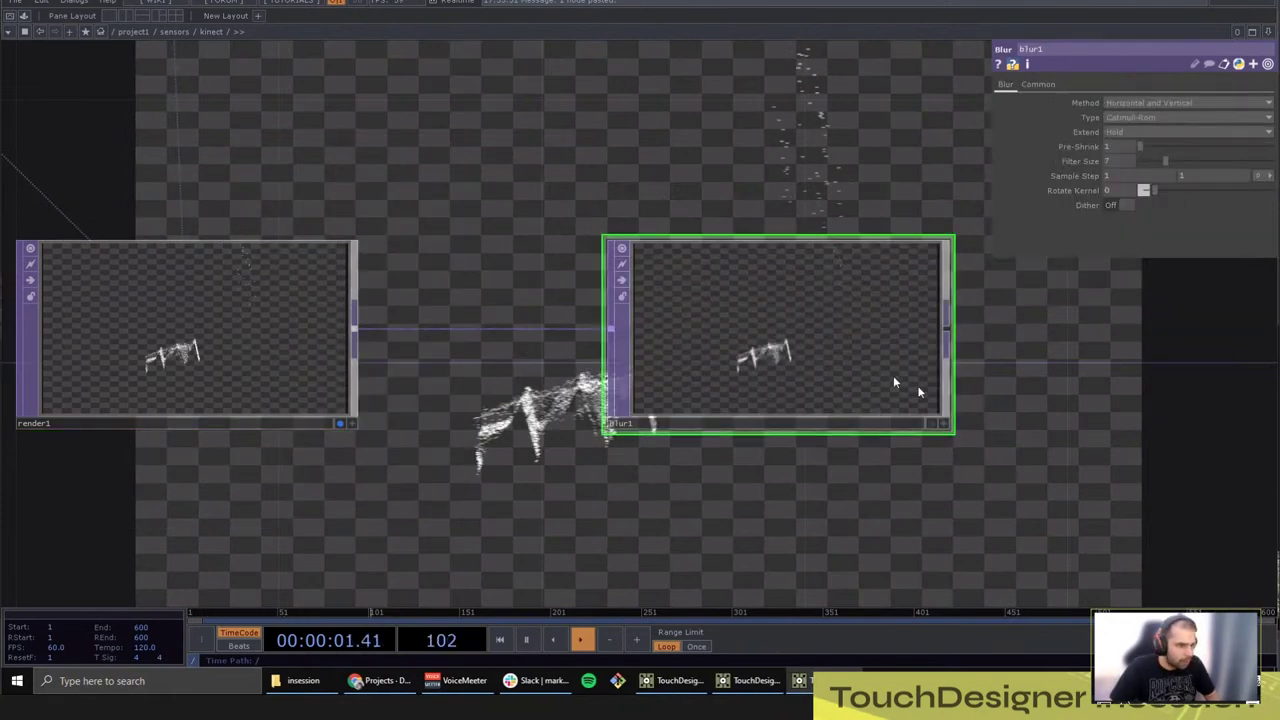
drag(809, 357, 1168, 375)
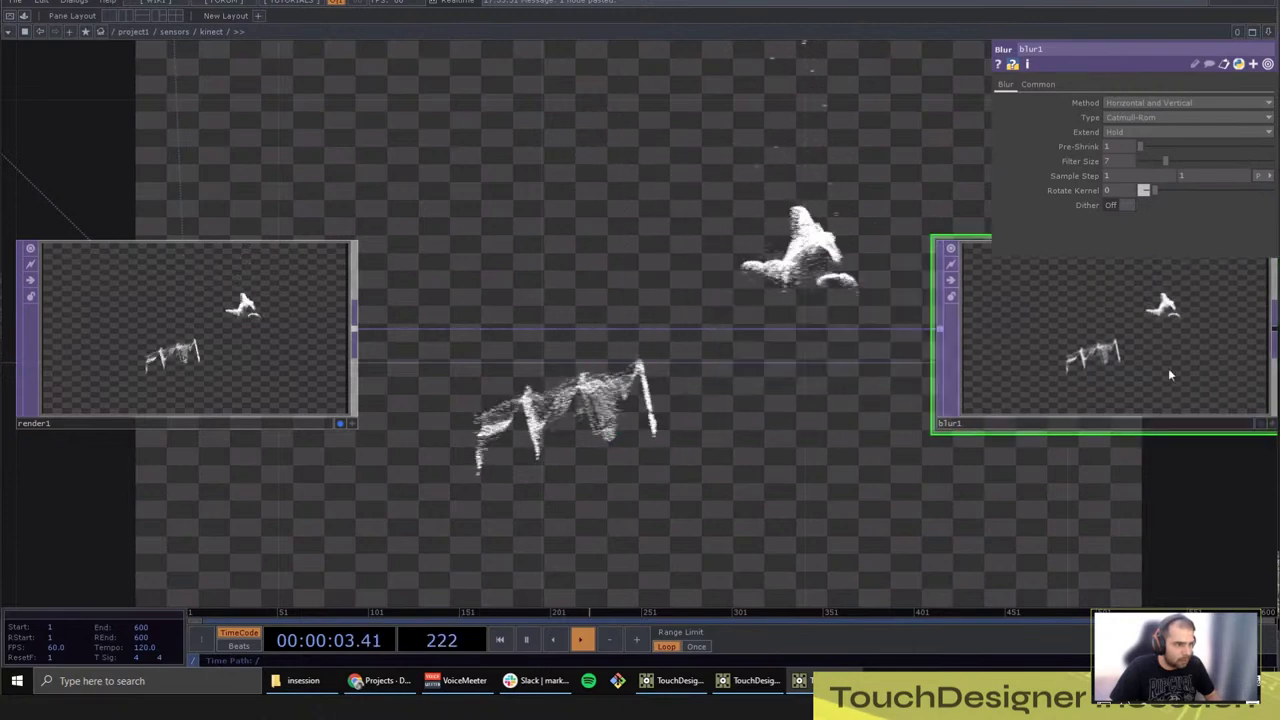
right_click(688, 318)
click(652, 321)
right_click(656, 326)
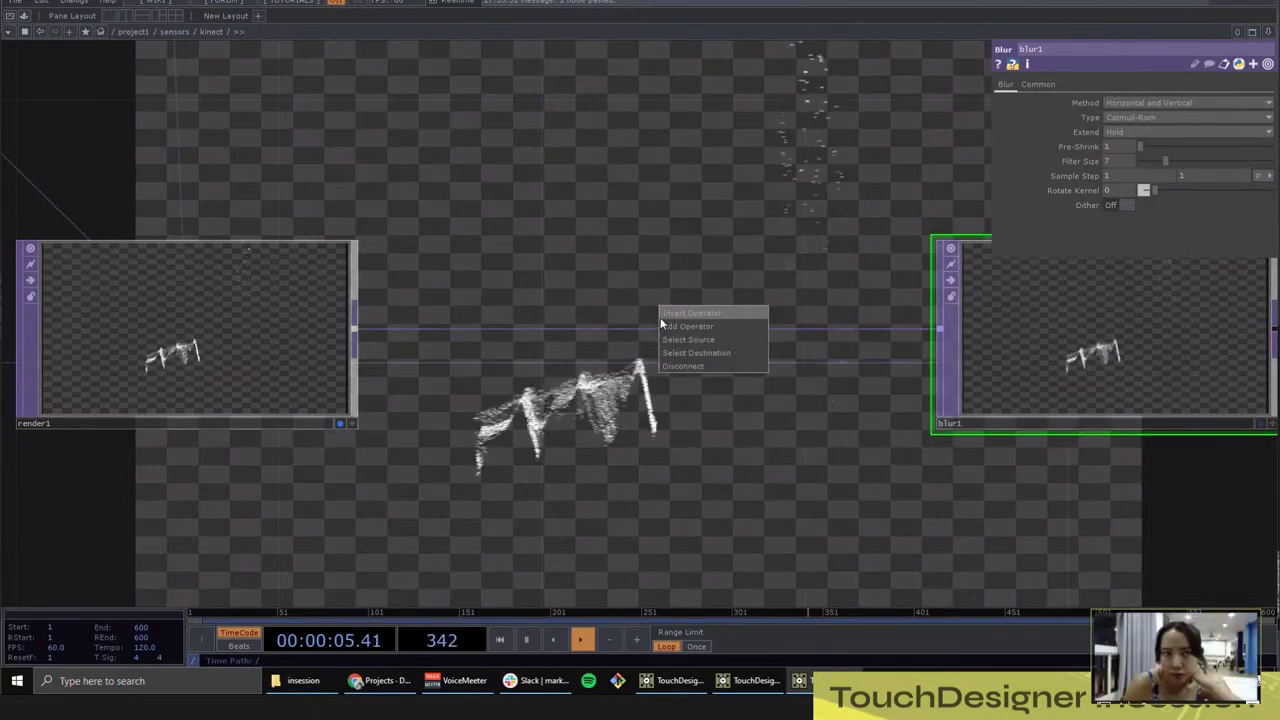
Step: Check render1's node info and set its output resolution to 640 x 480
middle_click(160, 288)
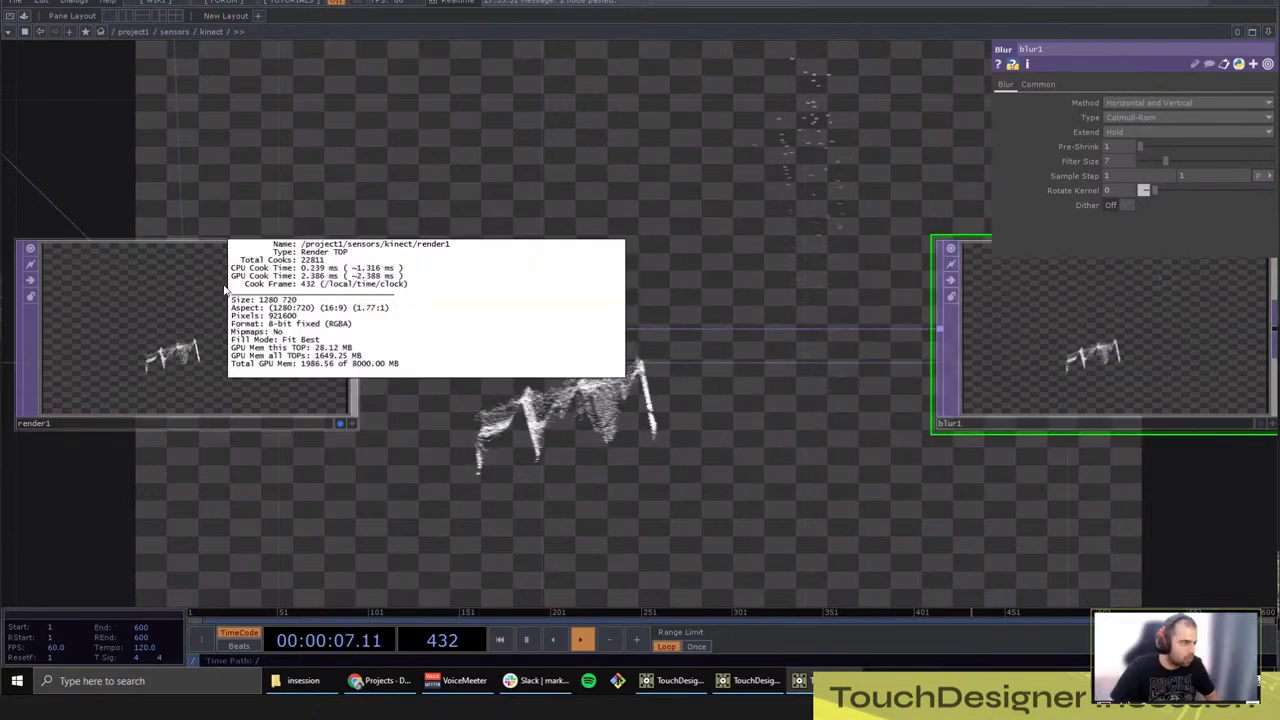
click(160, 288)
click(1180, 85)
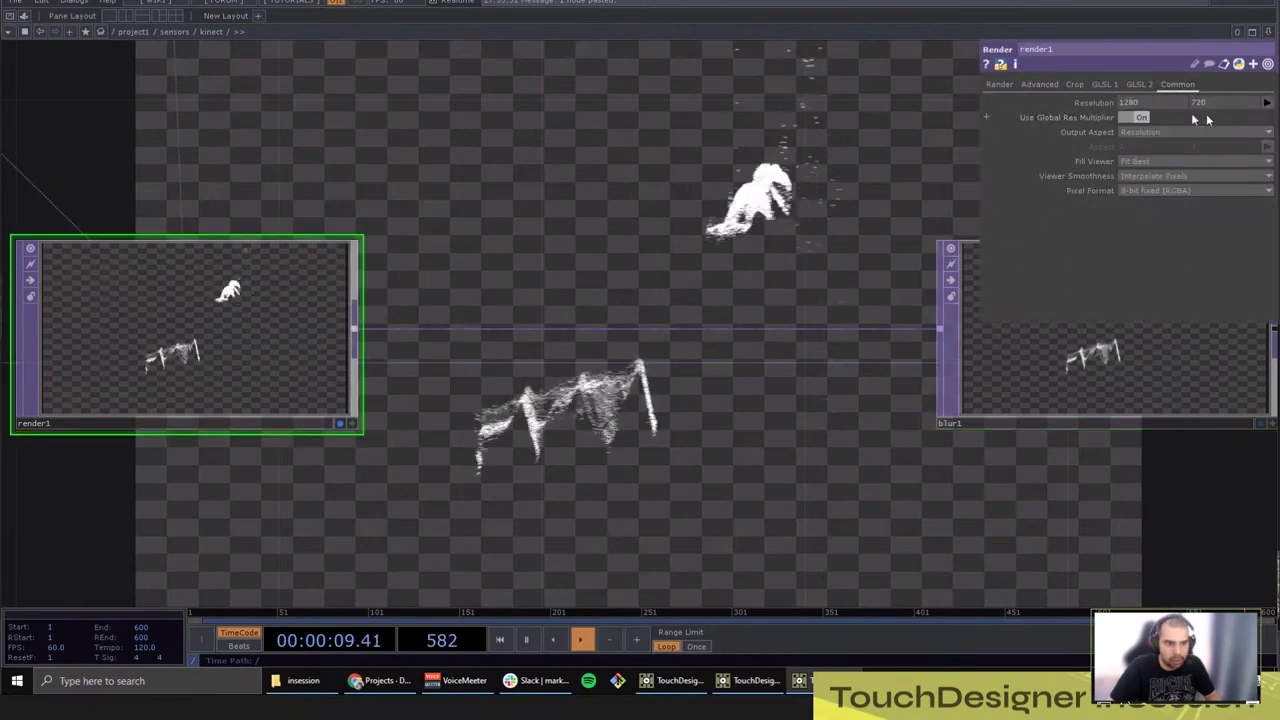
click(1267, 102)
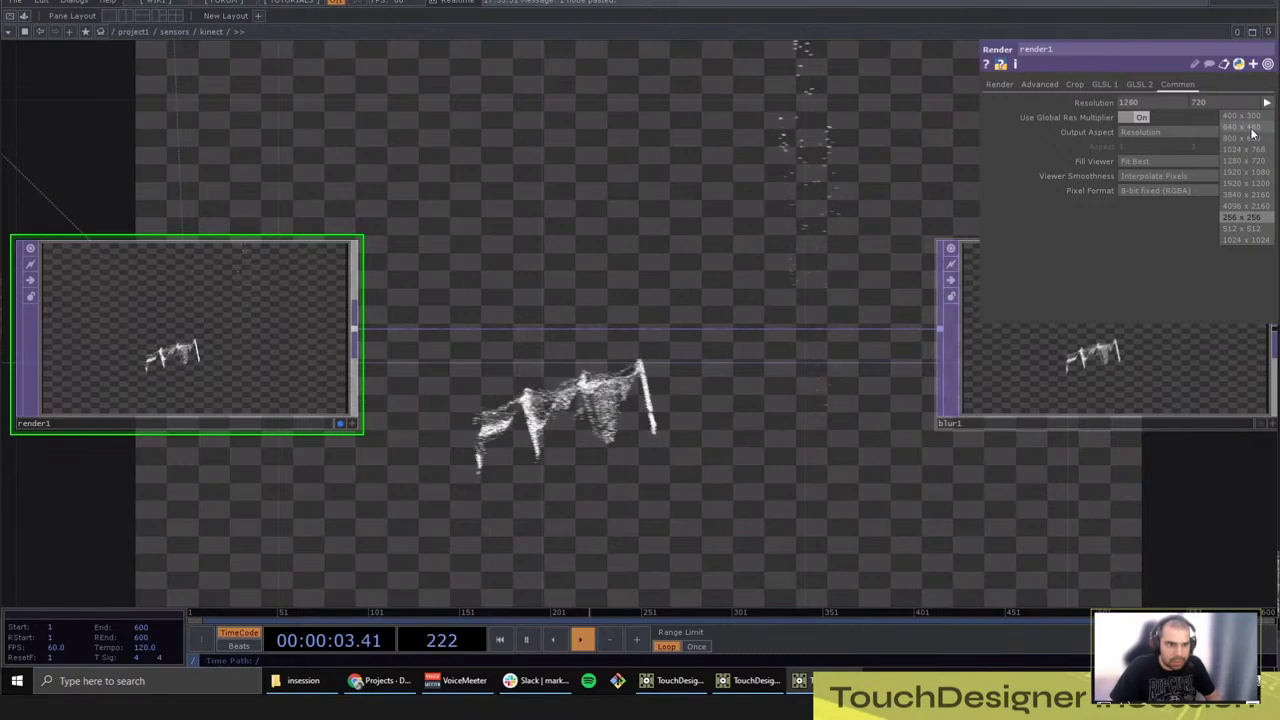
click(1246, 127)
Step: Reset render1's resolution parameter to its default and choose the 1920 x 1080 preset
click(1267, 103)
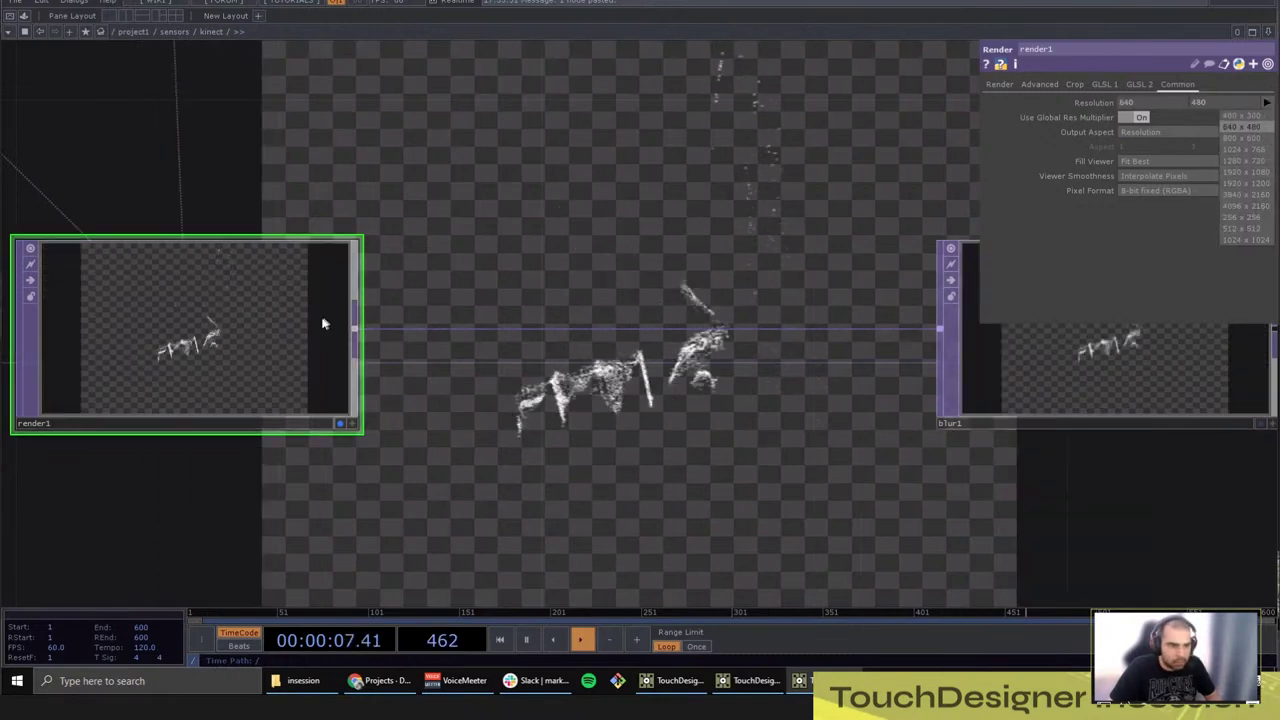
right_click(266, 315)
right_click(1103, 103)
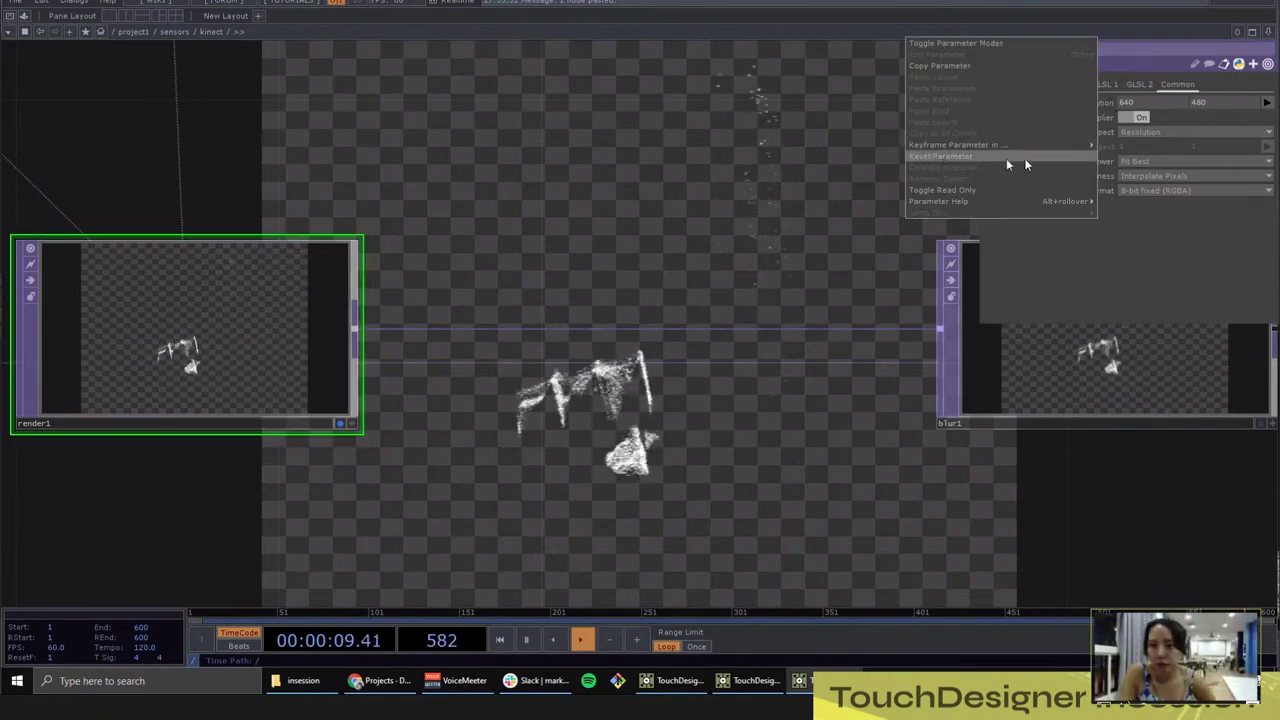
click(937, 156)
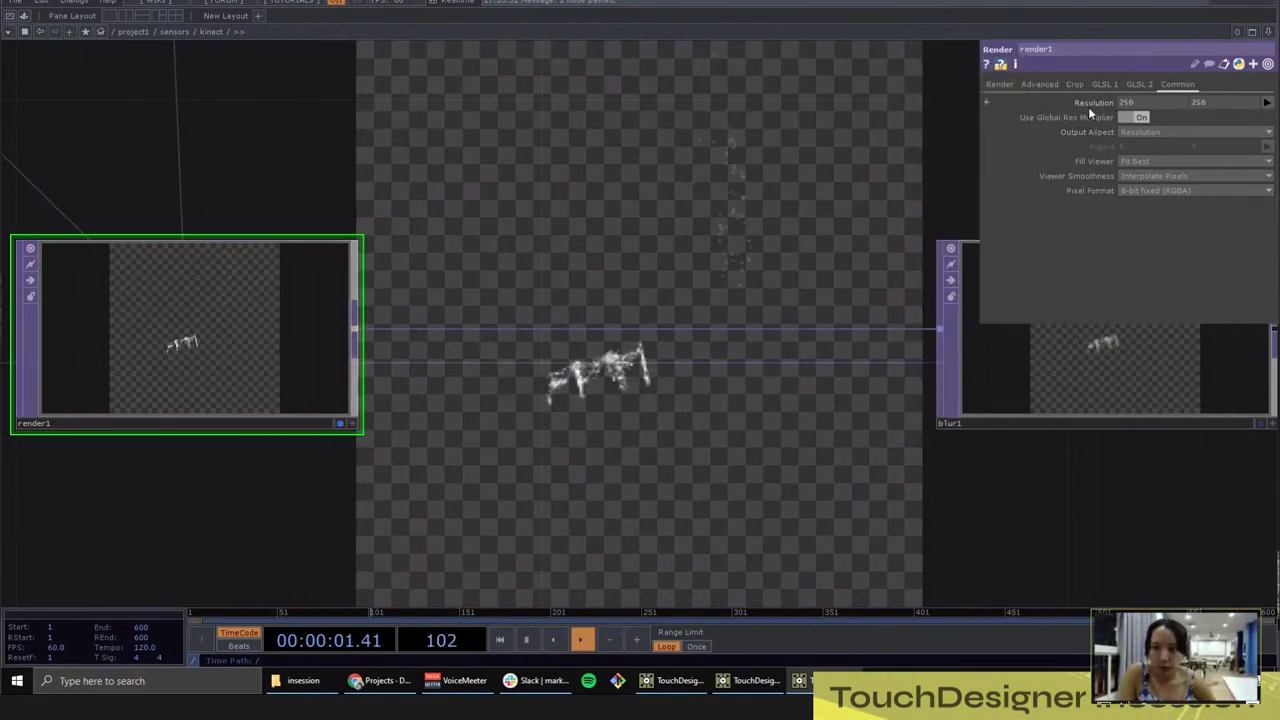
click(1267, 102)
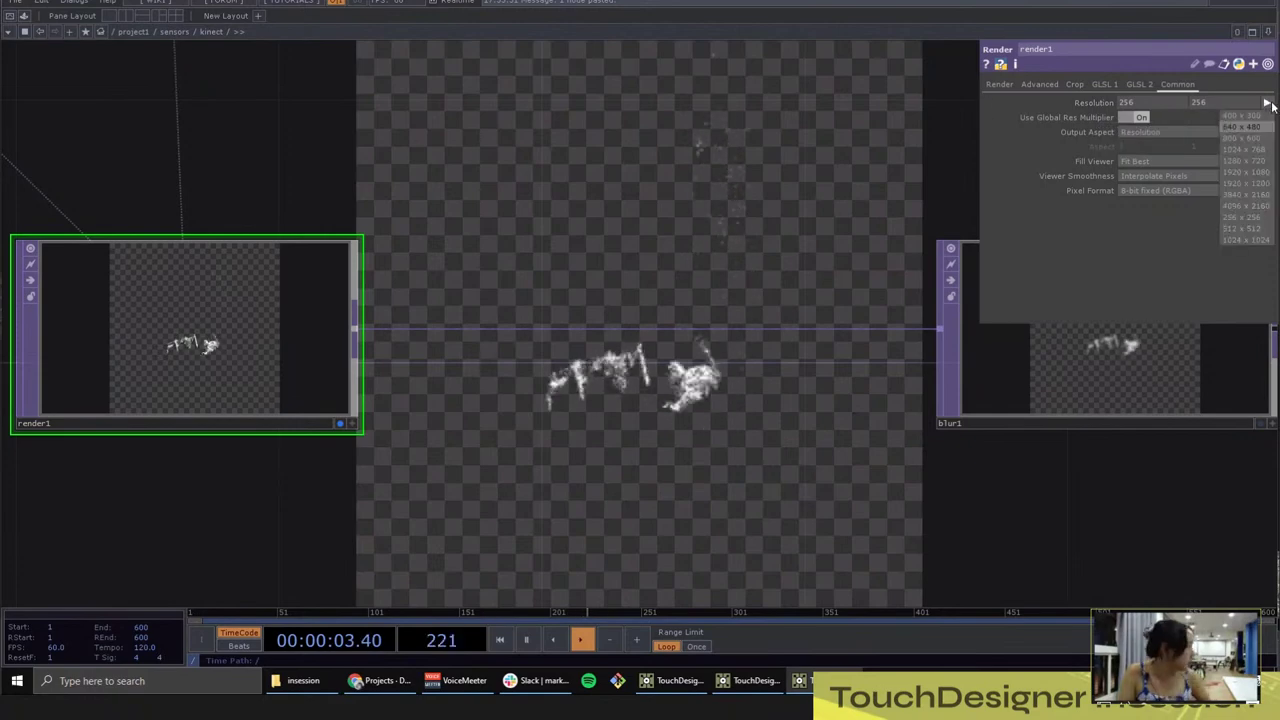
click(1245, 172)
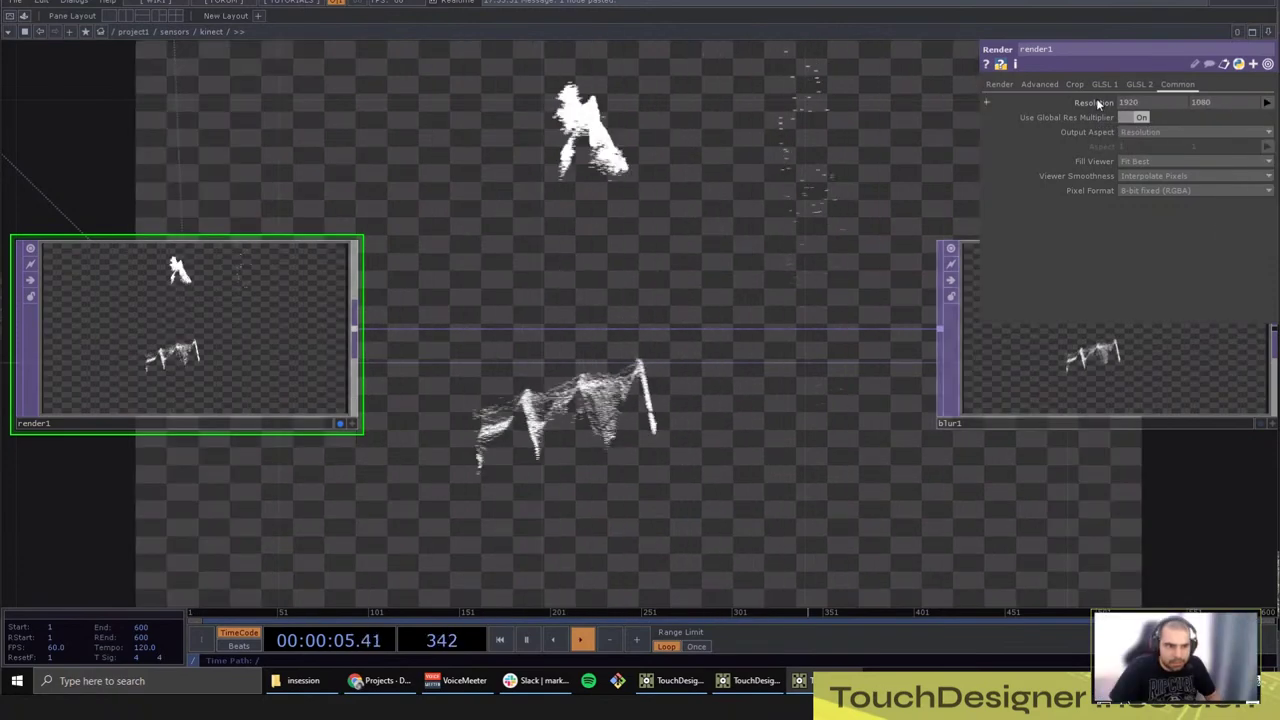
Step: Try adjusting render1's resolution values freely, and choose the 1024 x 768 preset
mouse_move(1097, 104)
middle_down()
mouse_move(1091, 86)
mouse_move(1077, 88)
mouse_move(1103, 108)
mouse_move(1102, 83)
middle_up()
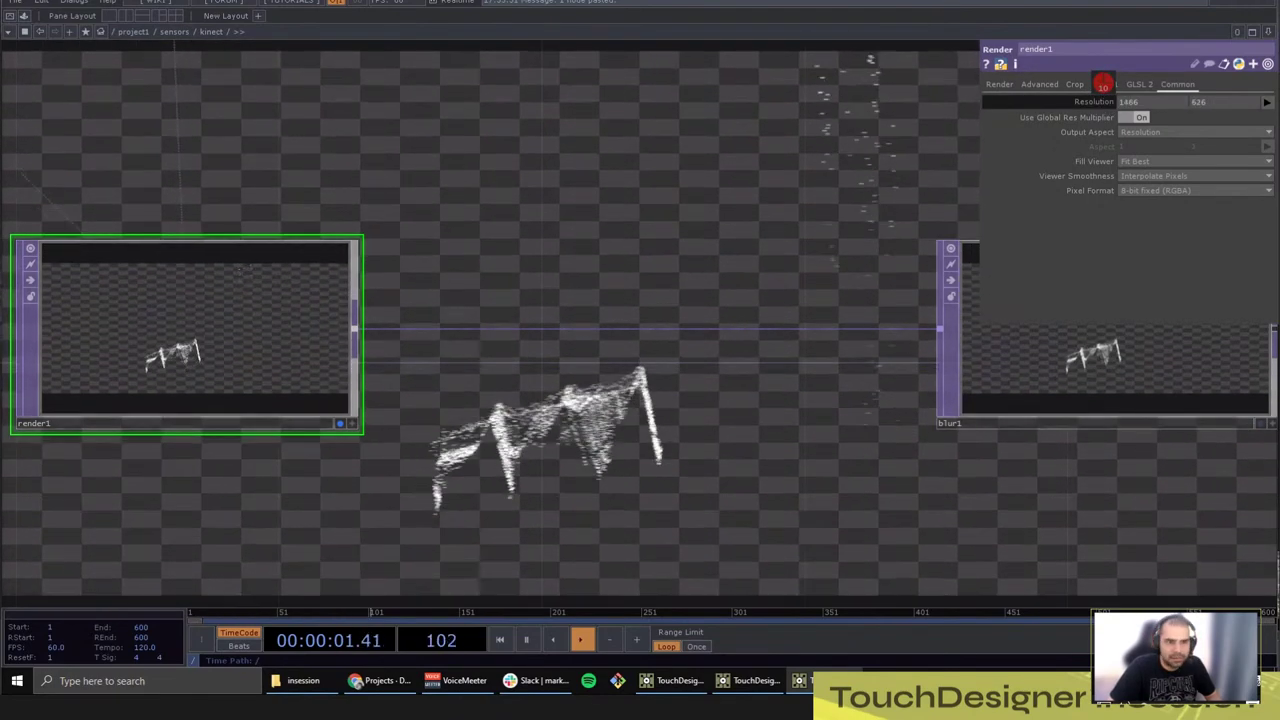
click(1267, 102)
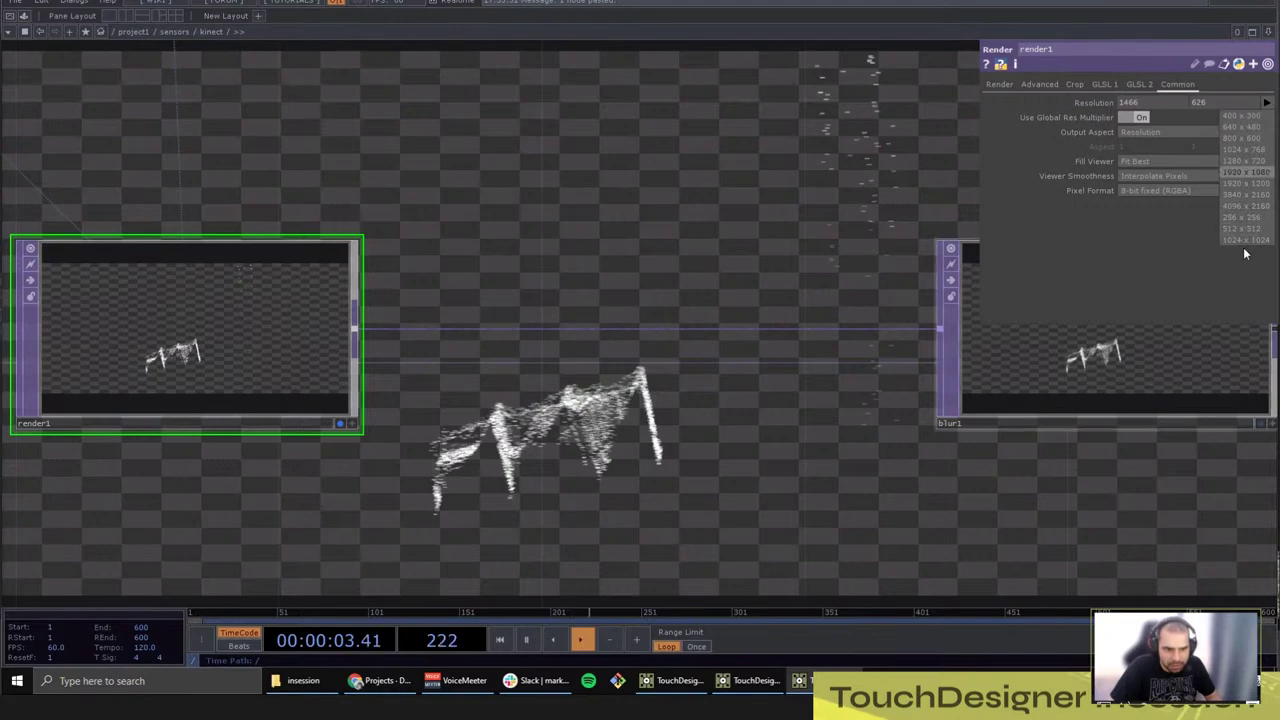
click(1242, 149)
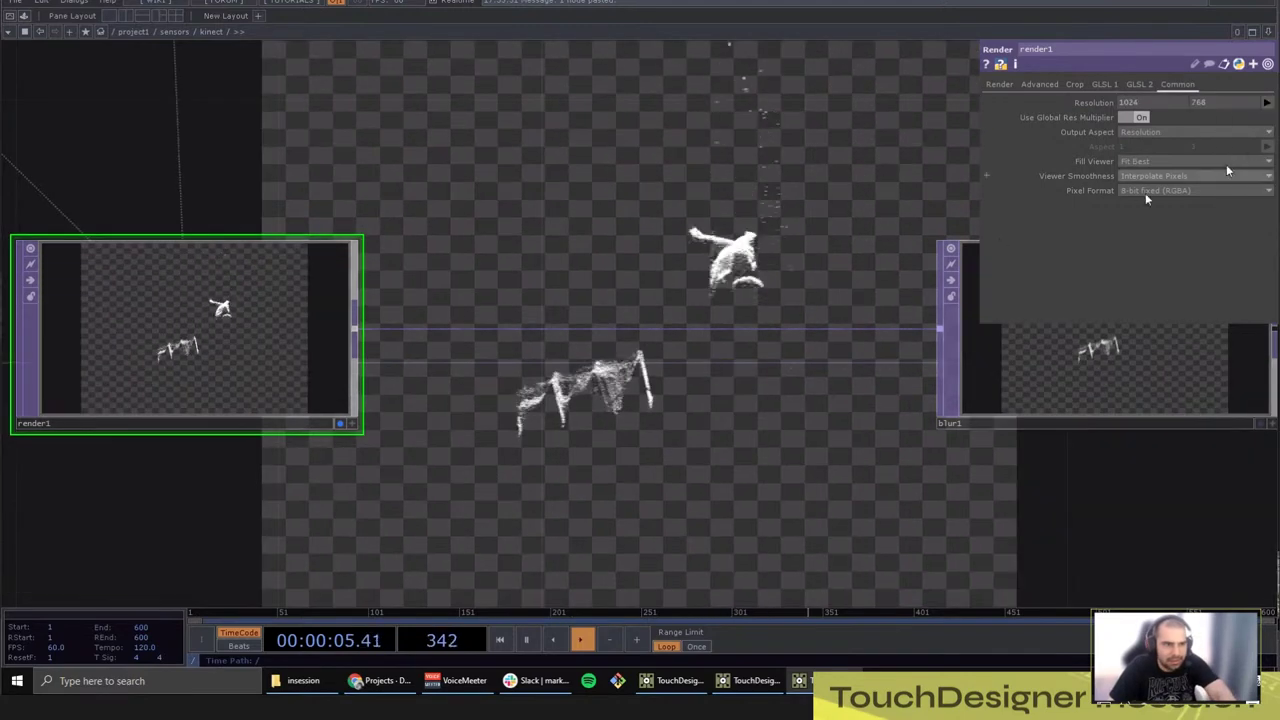
Step: Inspect the node info of null1 for its size and pixel format
drag(372, 424, 652, 424)
middle_drag(595, 366, 534, 292)
drag(577, 306, 489, 306)
middle_click(117, 355)
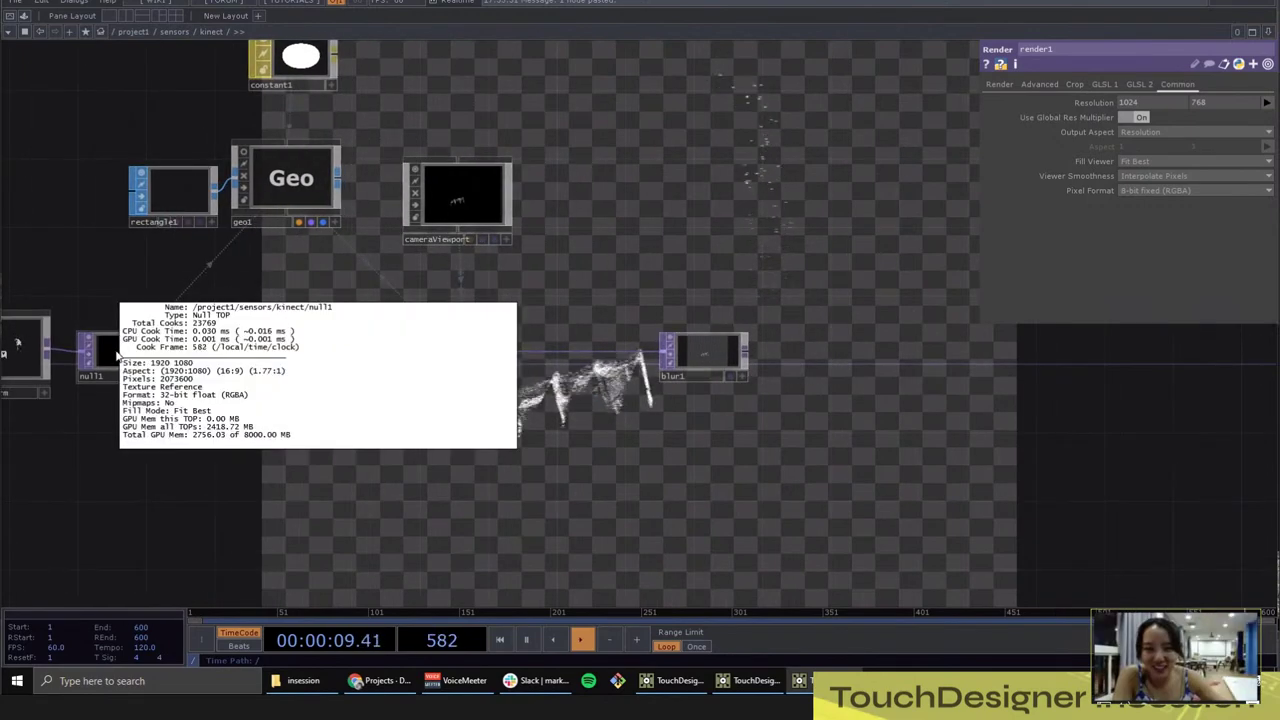
middle_click(136, 355)
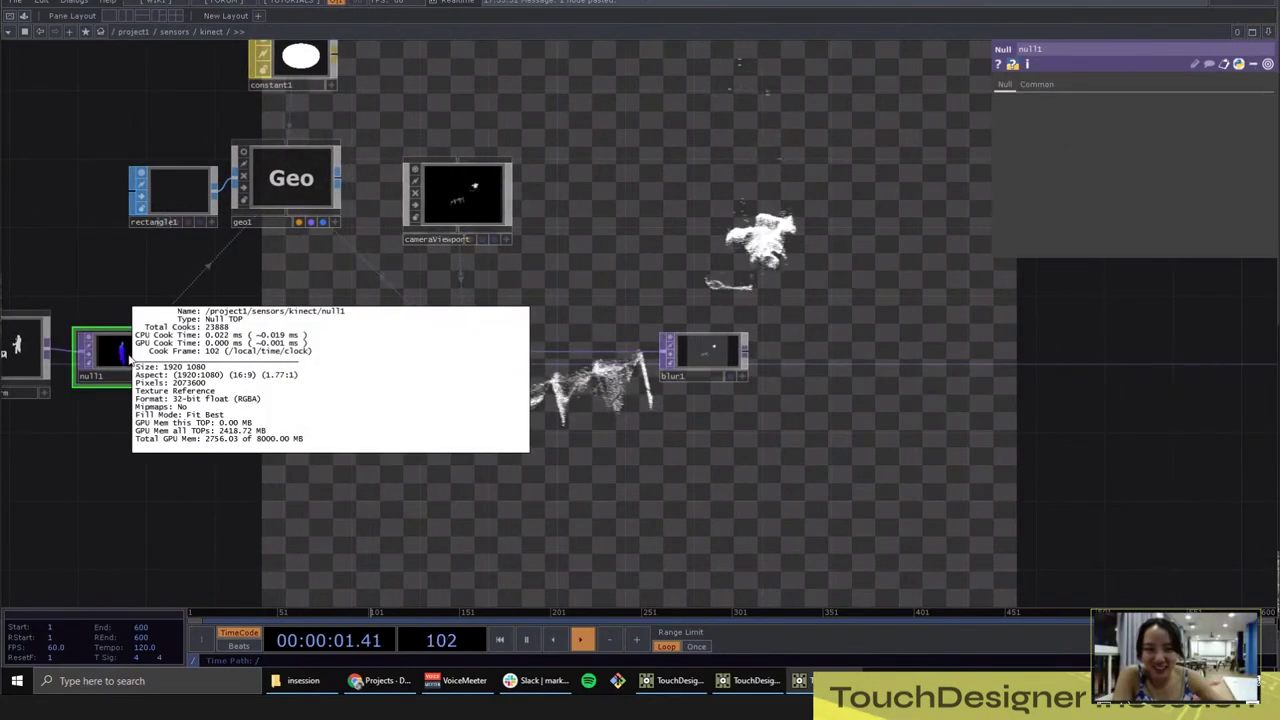
Step: Set render1's output resolution to 1280 x 720
click(475, 355)
scroll(509, 367, up, 3)
scroll(509, 367, up, 1)
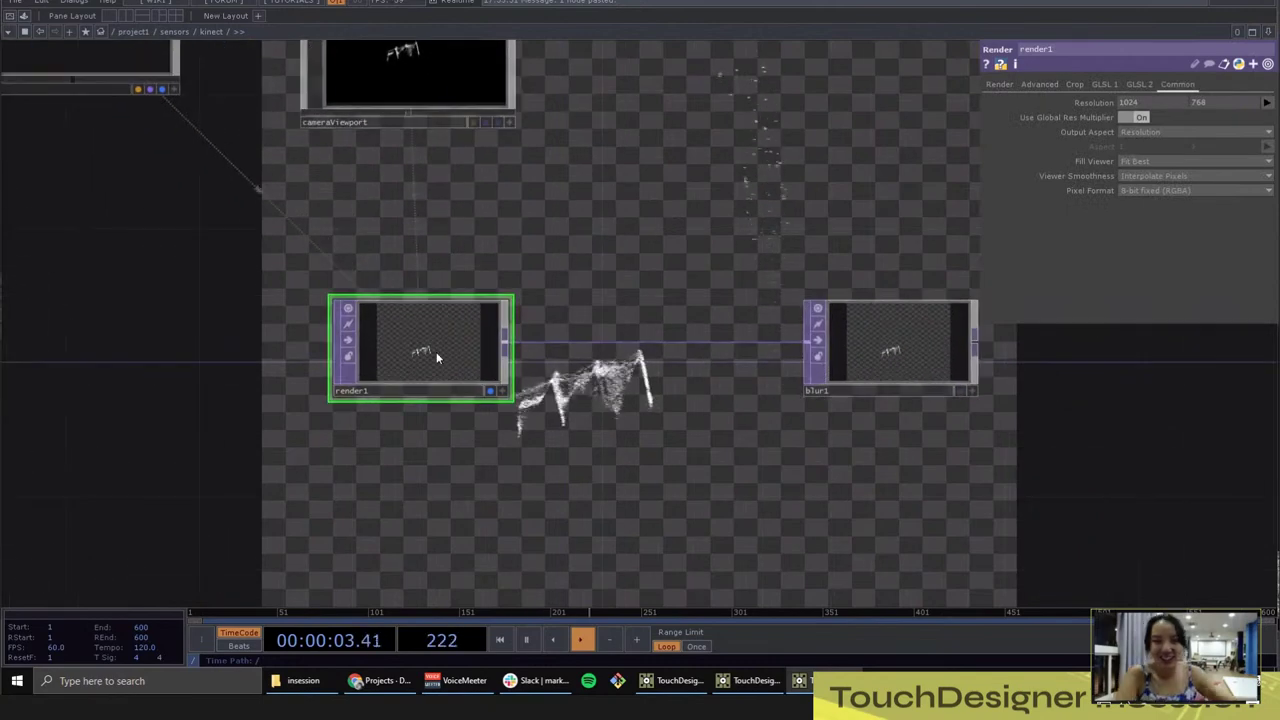
drag(537, 417, 342, 425)
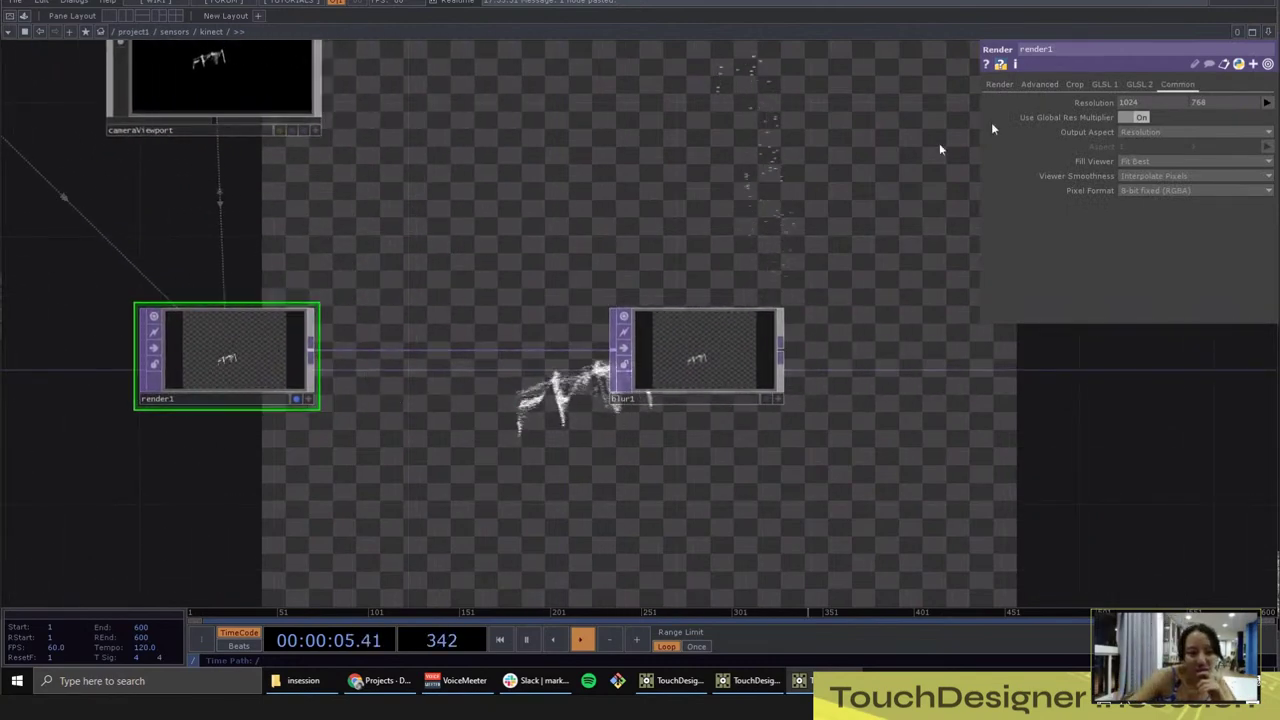
click(1267, 103)
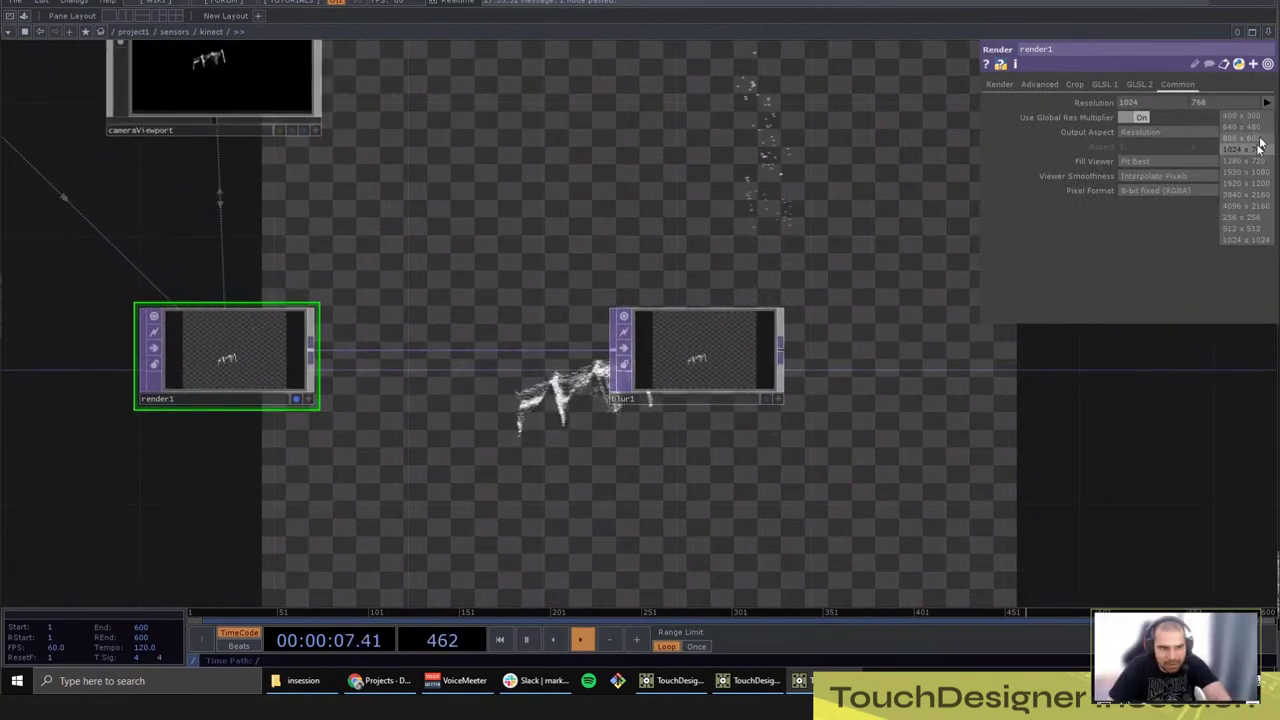
click(1245, 144)
scroll(380, 348, up, 5)
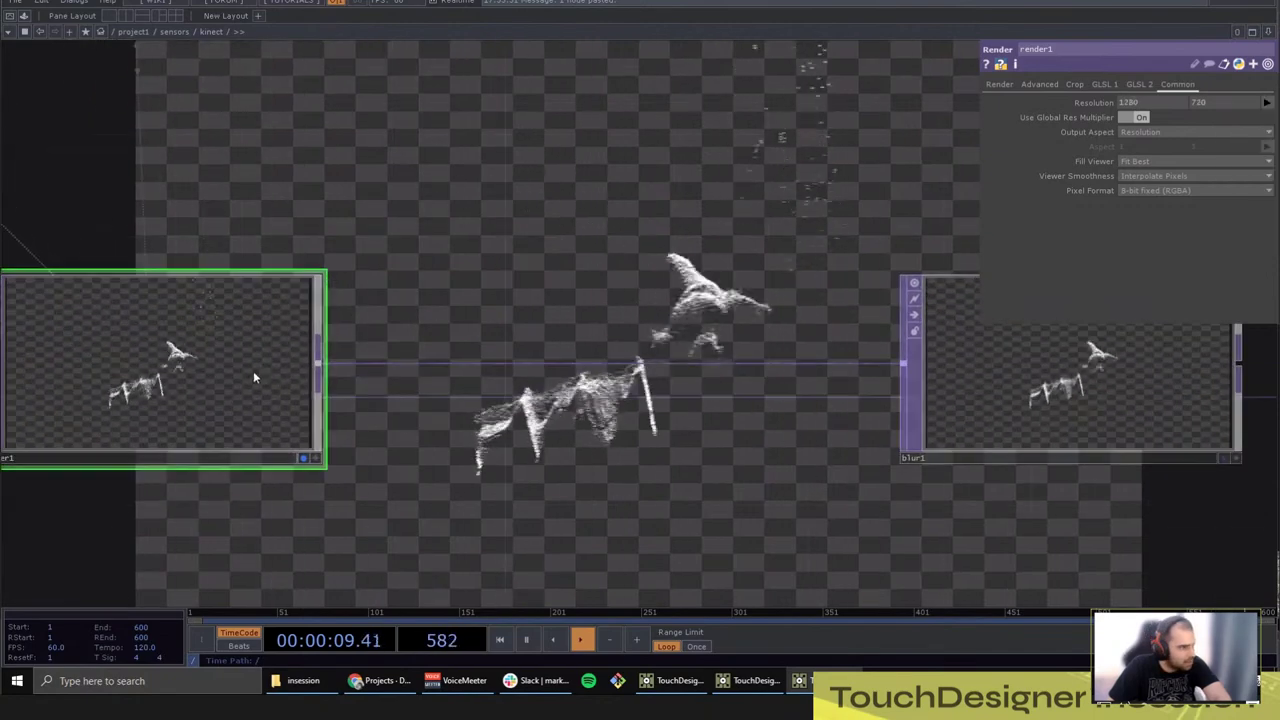
Step: Insert a Resolution TOP into the connection between render1 and blur1
right_click(616, 372)
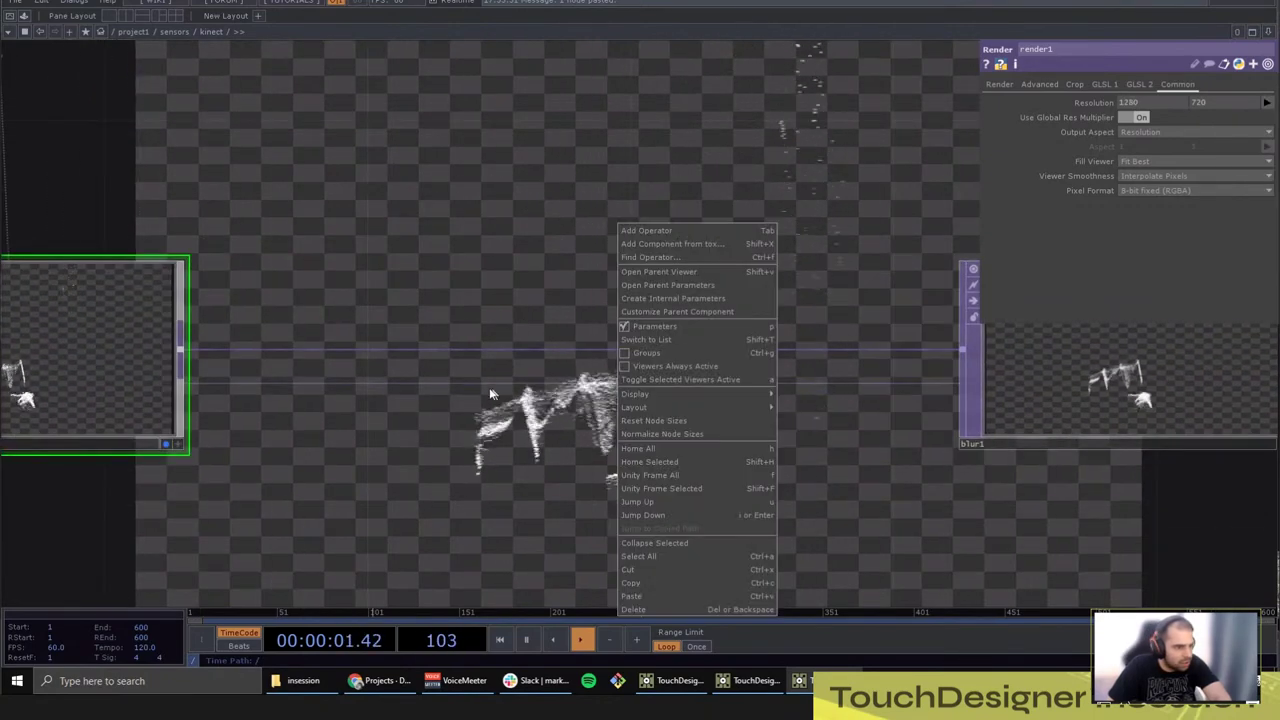
click(351, 277)
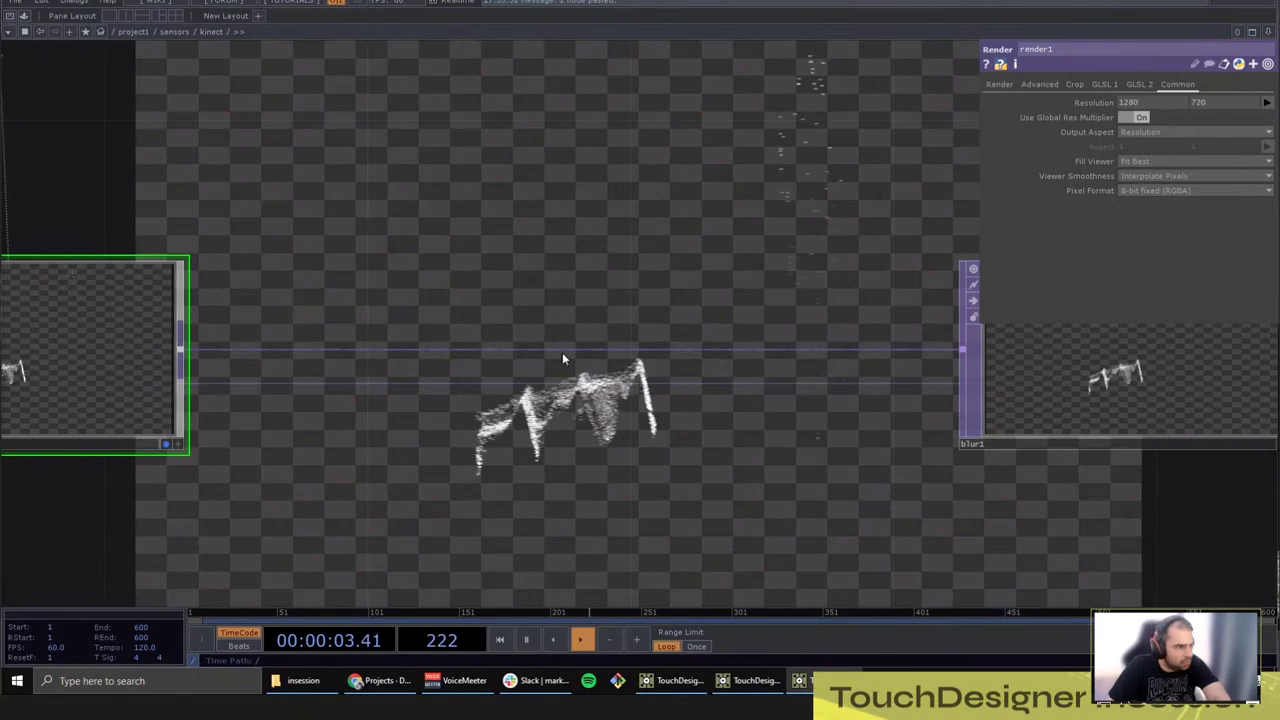
right_click(572, 328)
click(595, 338)
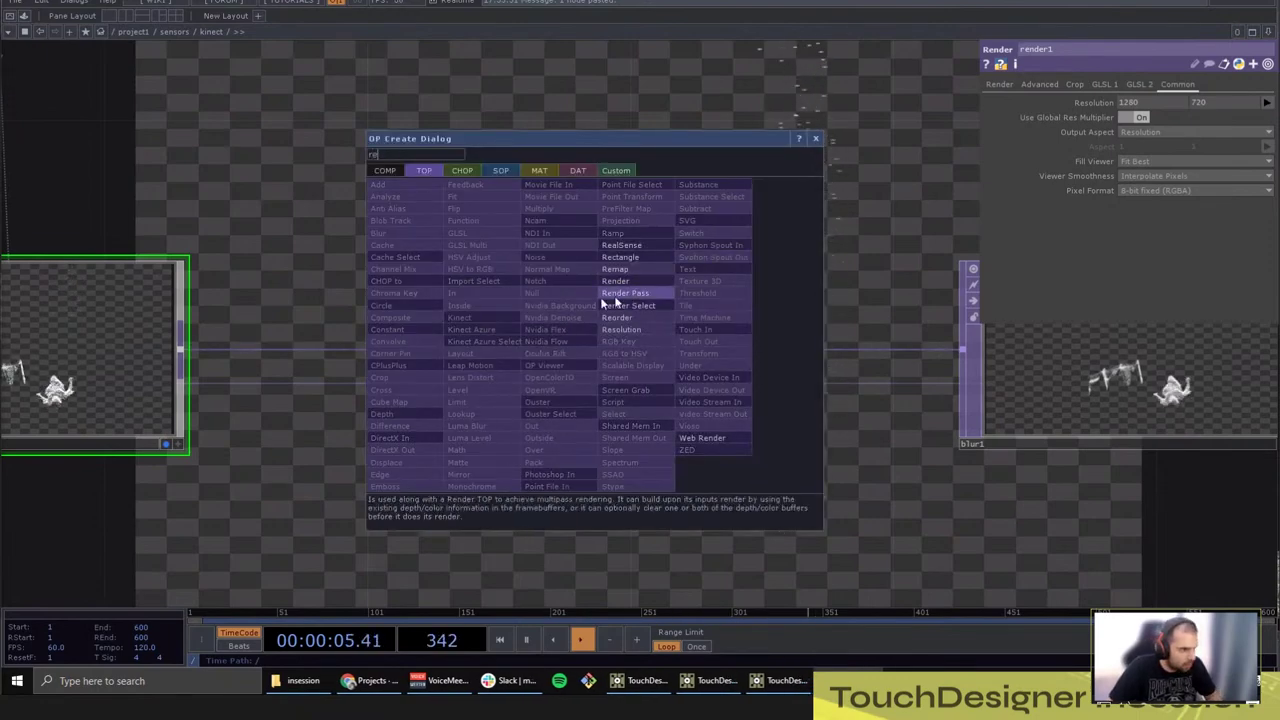
click(613, 330)
click(610, 425)
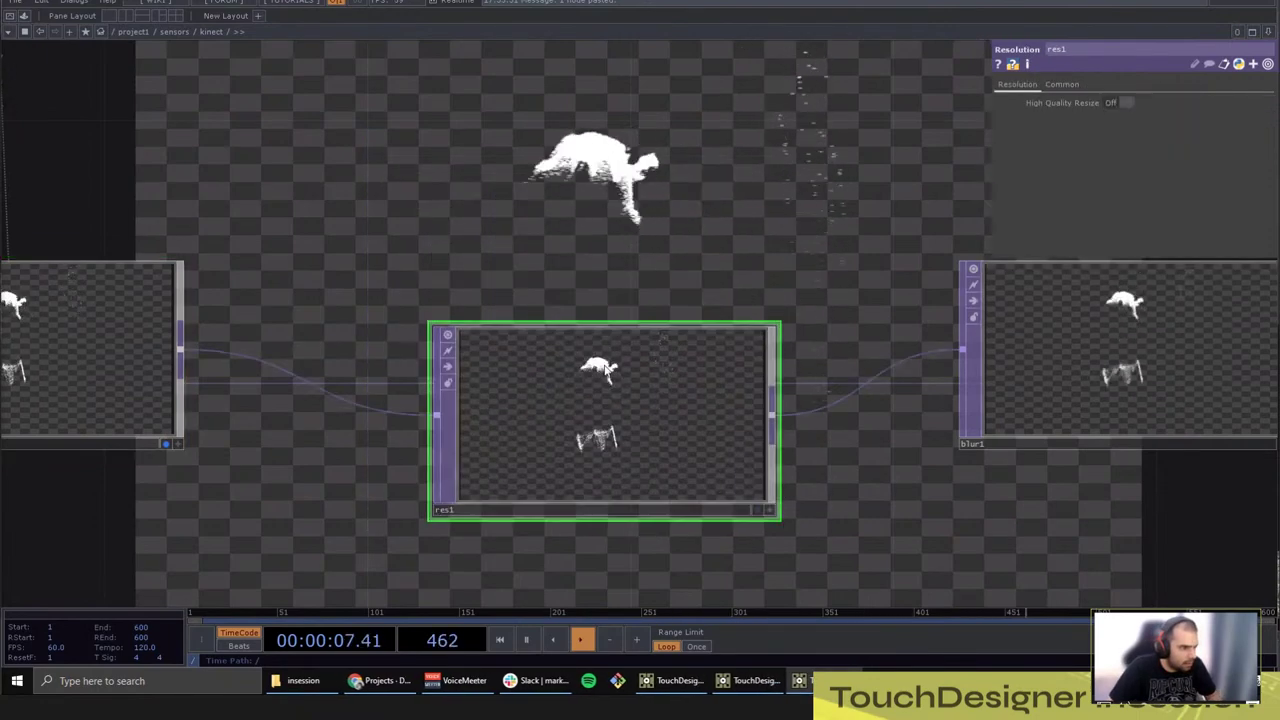
Step: Try Quarter as res1's output resolution, check the resulting size in its node info, and set the output resolution to Half
click(1064, 86)
click(1125, 103)
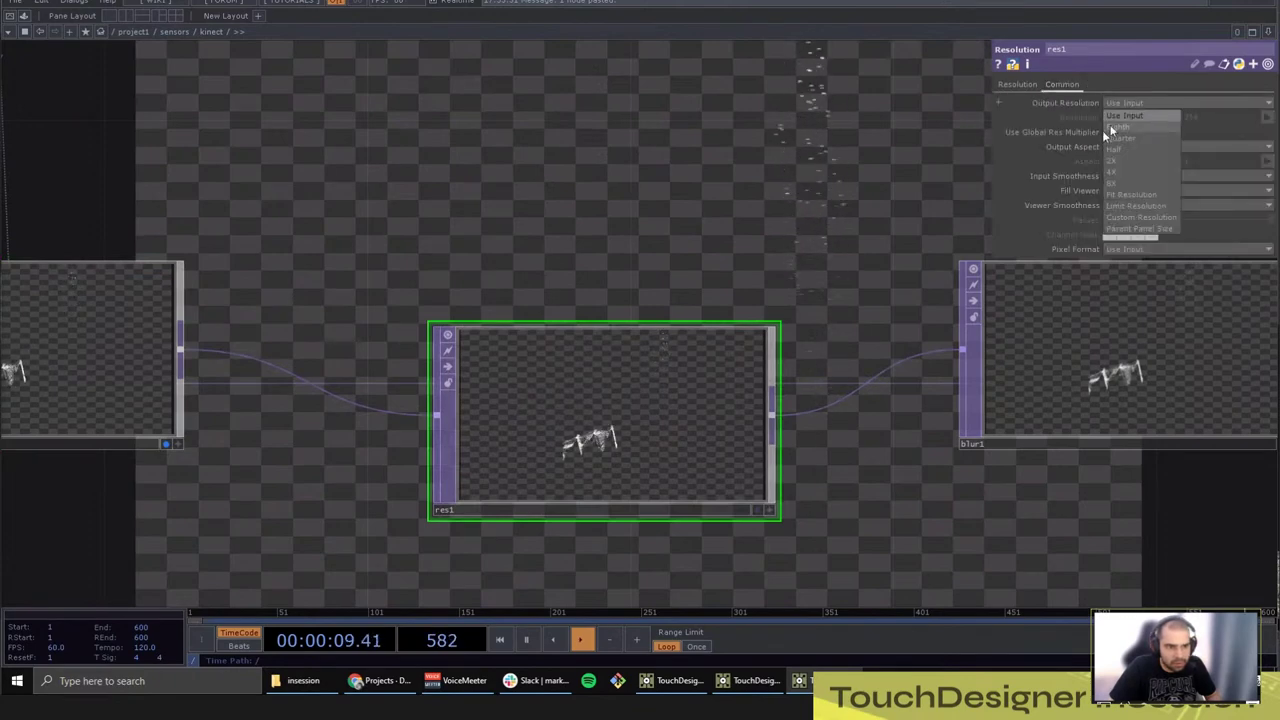
click(1121, 137)
middle_click(651, 372)
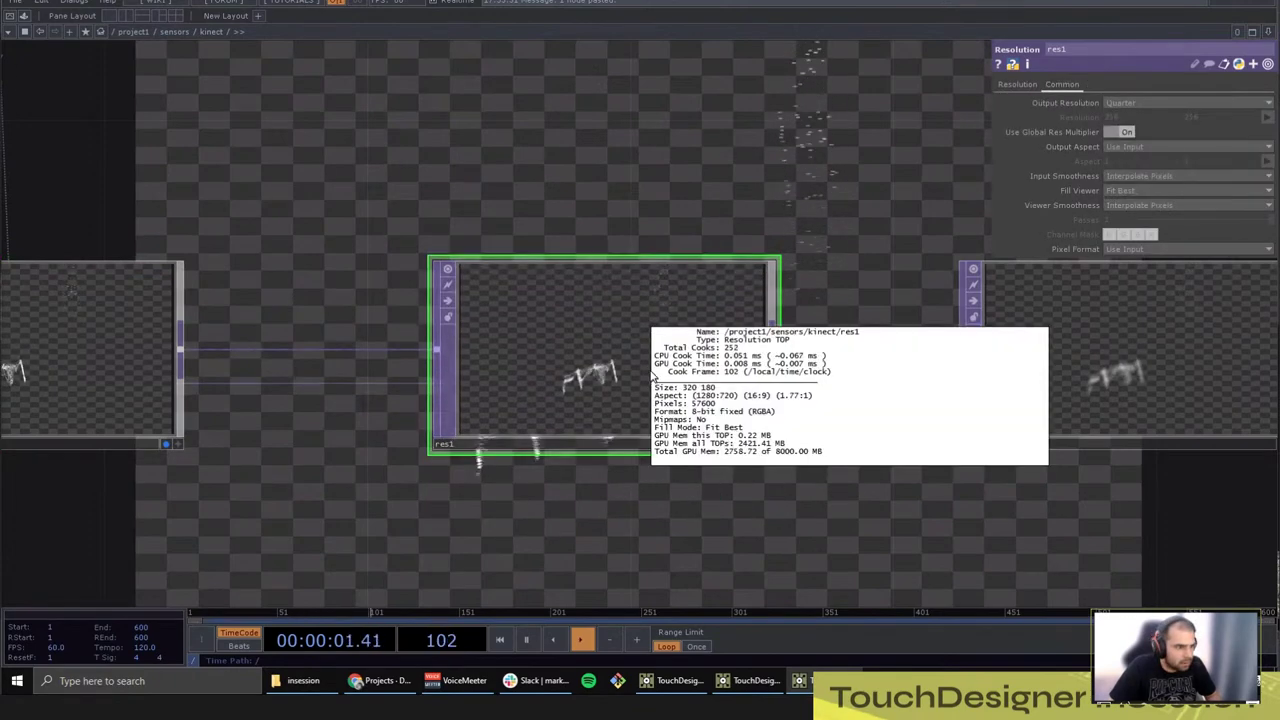
click(1173, 102)
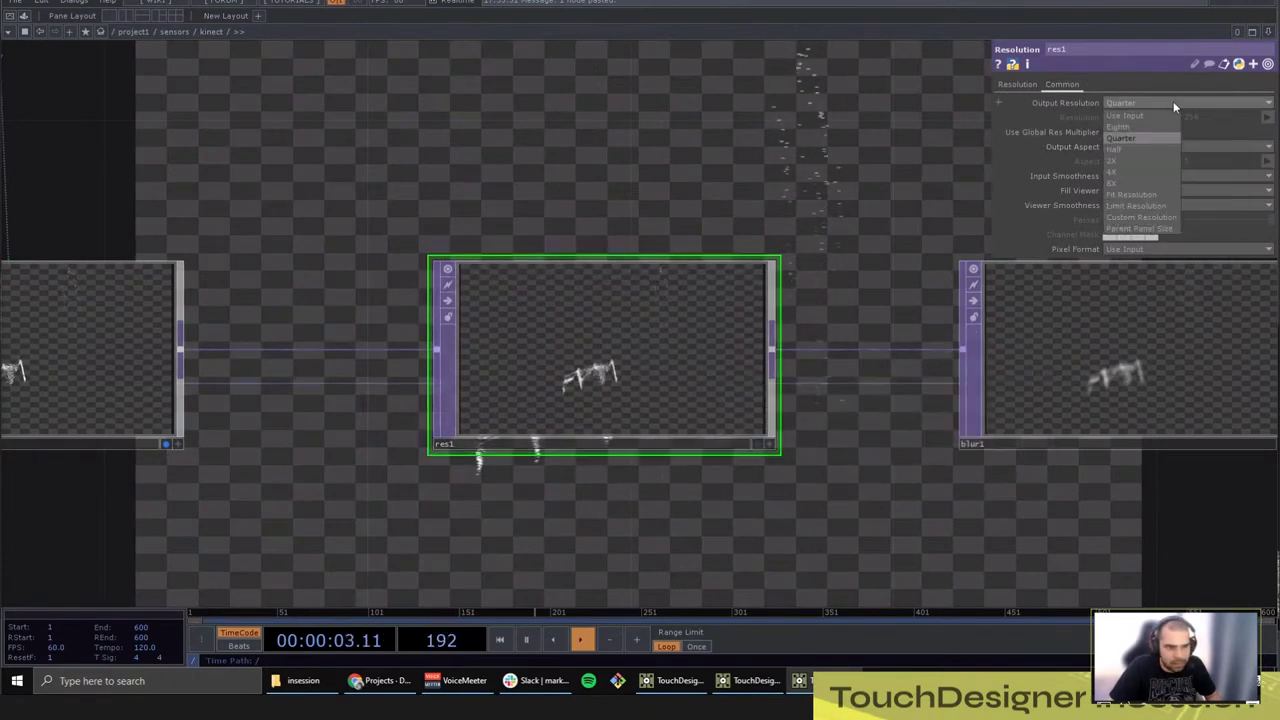
click(1129, 149)
Step: Examine the output of blur1 up close to judge how the reduced resolution affects the blurred point cloud
drag(796, 298, 568, 323)
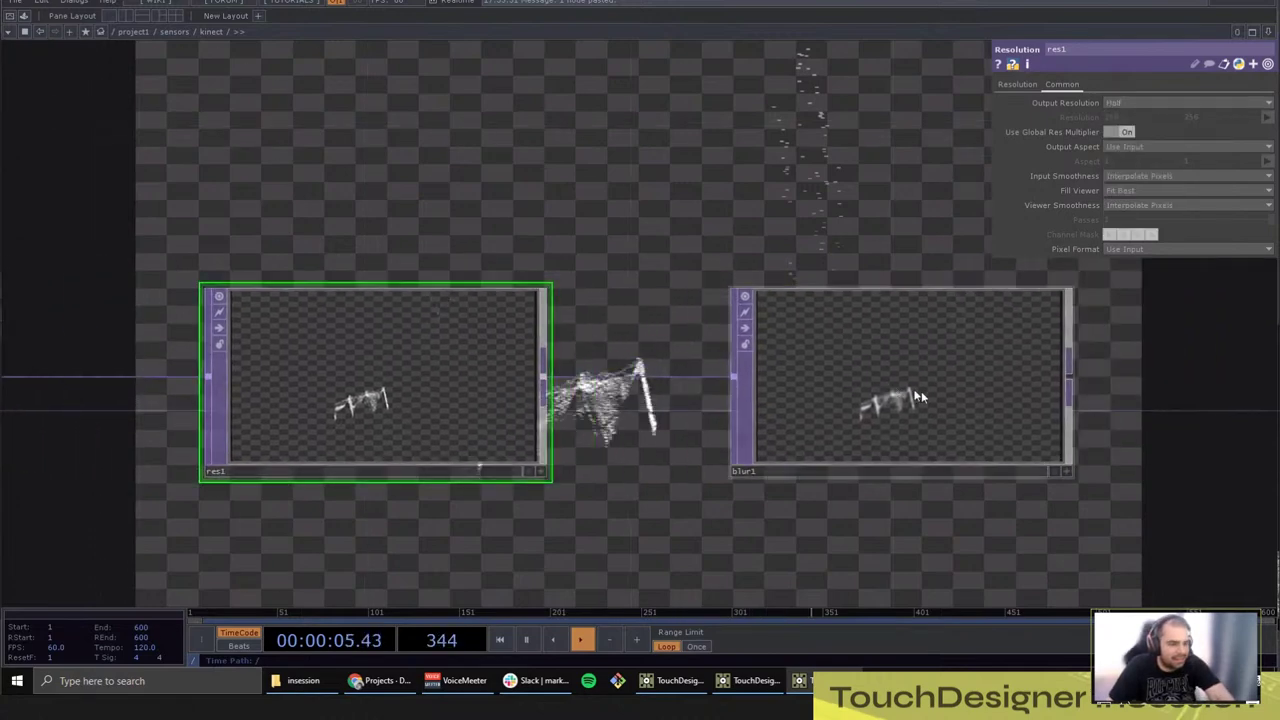
click(921, 393)
drag(976, 500, 697, 502)
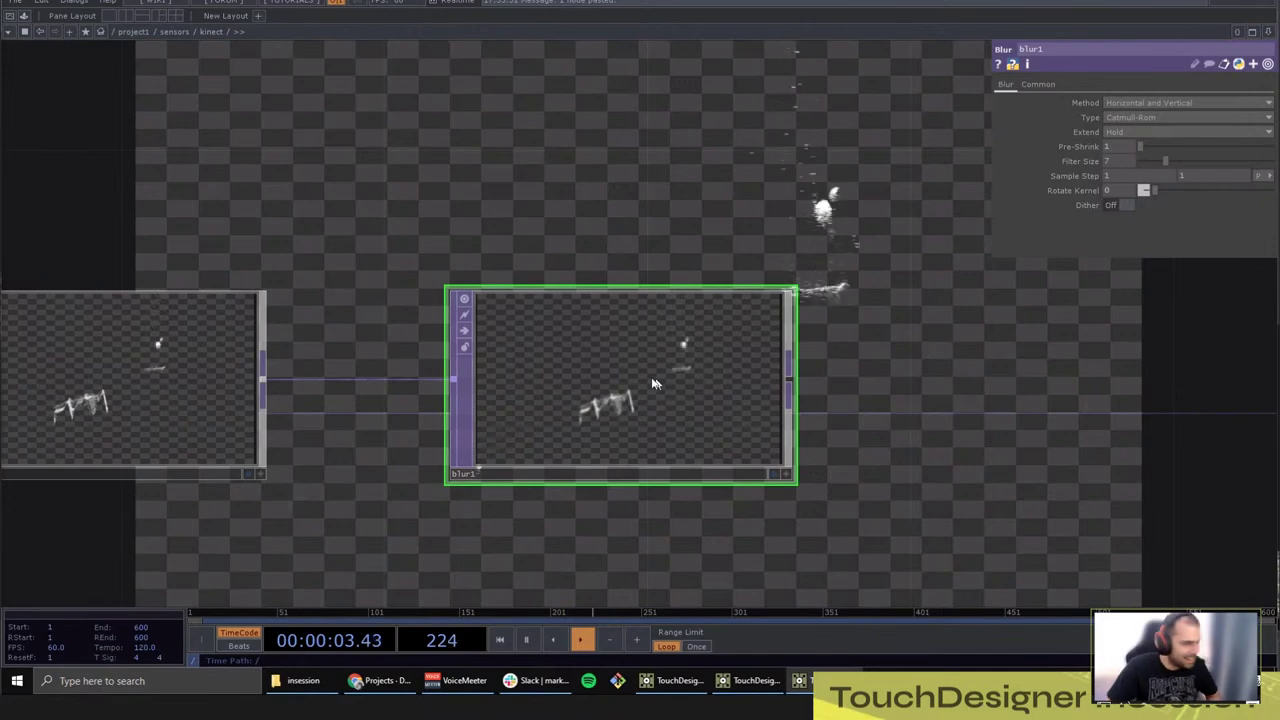
scroll(615, 394, up, 2)
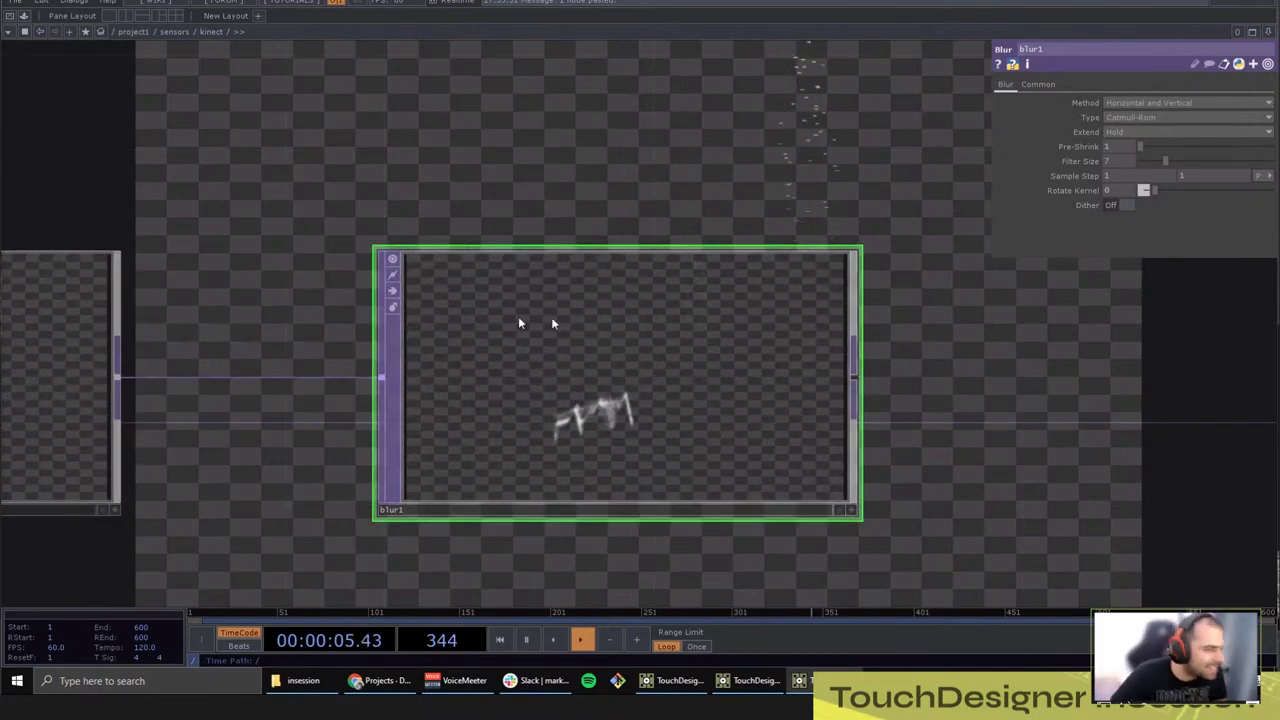
drag(313, 219, 571, 206)
click(506, 344)
drag(815, 235, 562, 253)
click(761, 367)
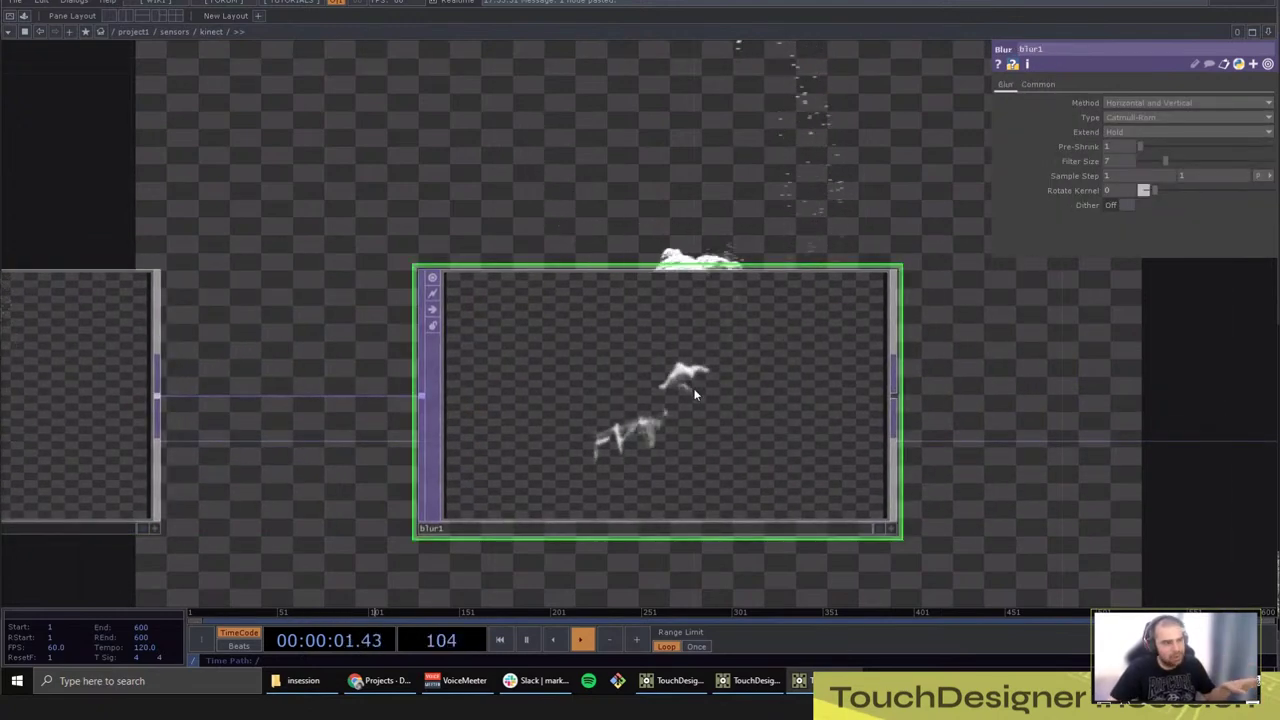
scroll(766, 315, up, 10)
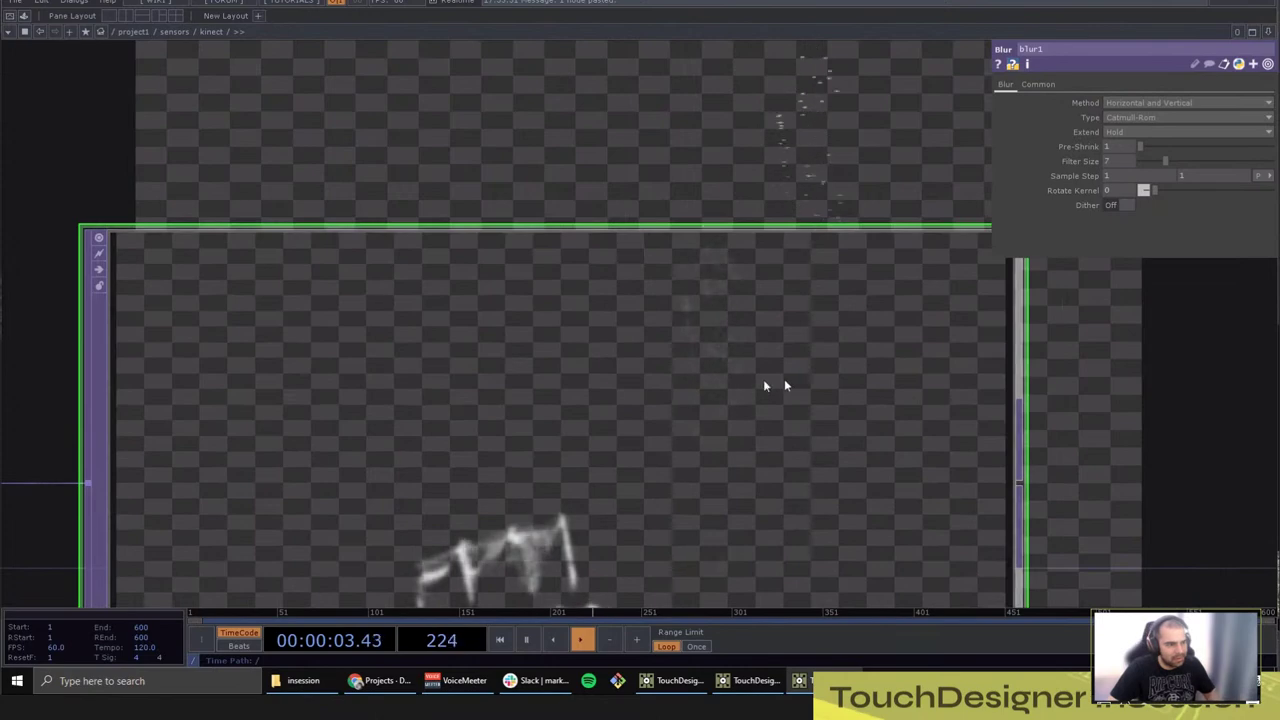
drag(693, 154, 672, 164)
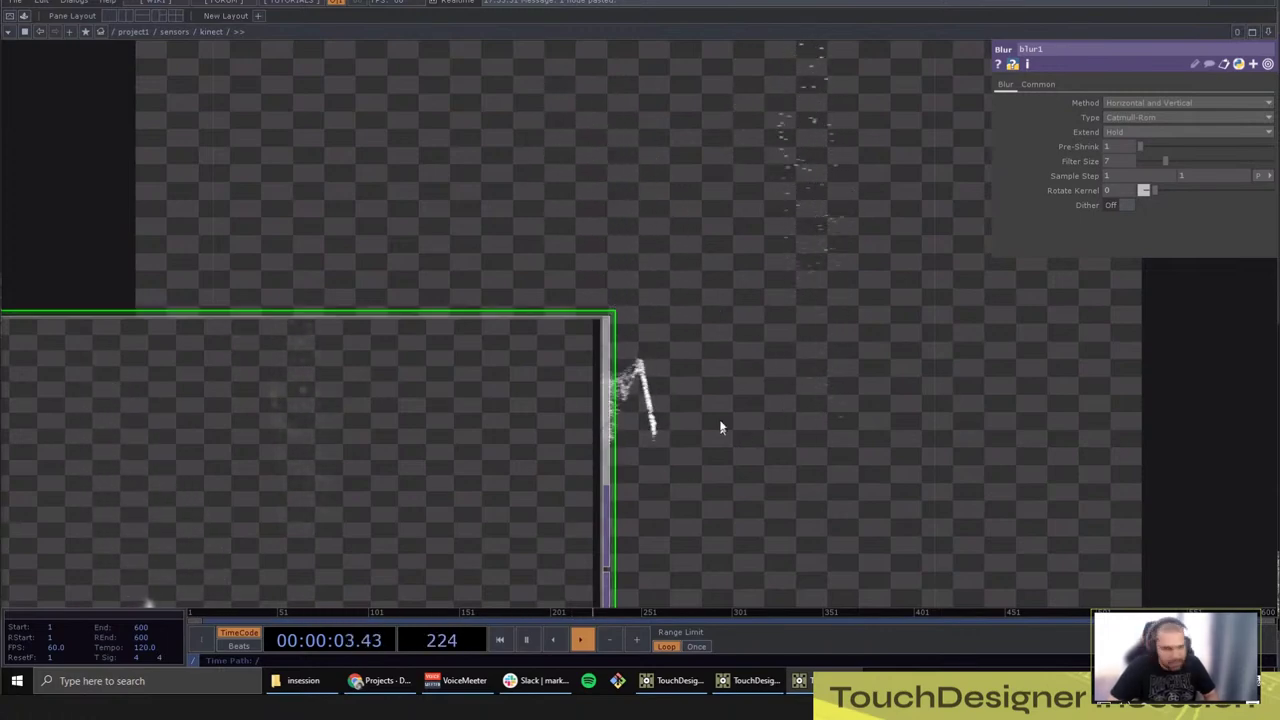
drag(720, 427, 953, 277)
scroll(783, 230, down, 3)
drag(976, 362, 805, 389)
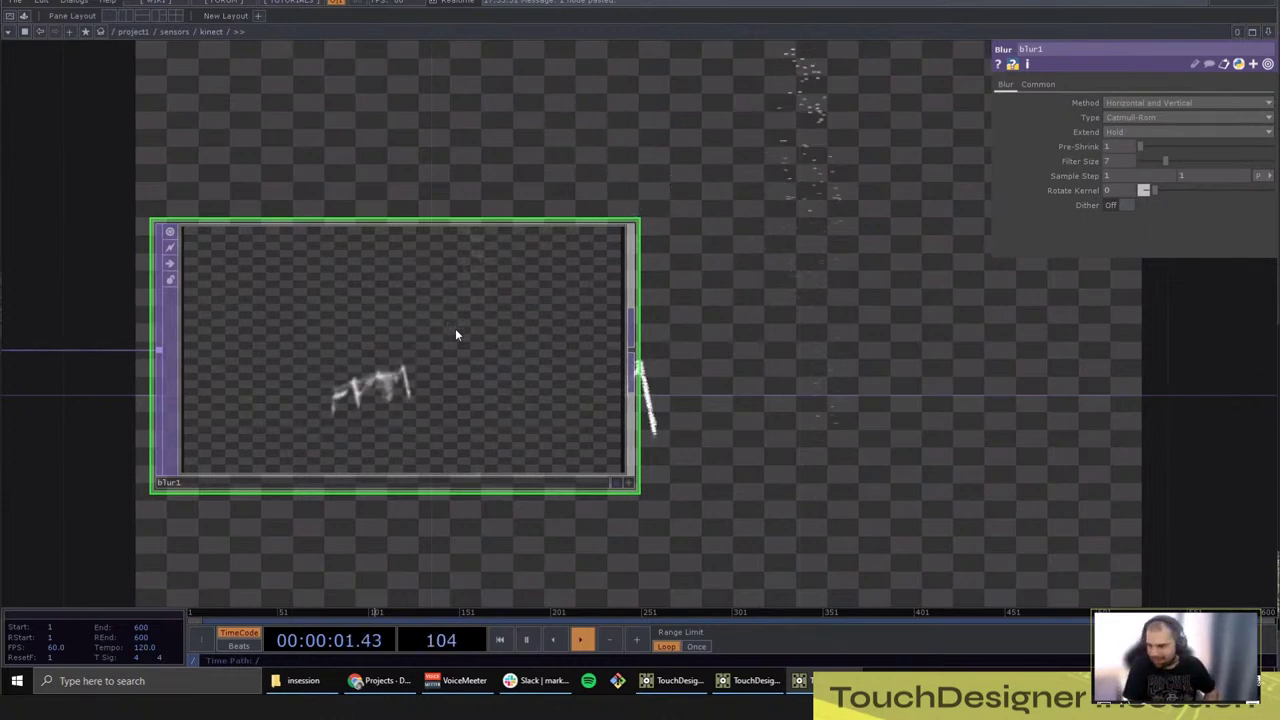
Step: Add a Threshold TOP connected to the output of blur1
right_click(632, 349)
text(thr)
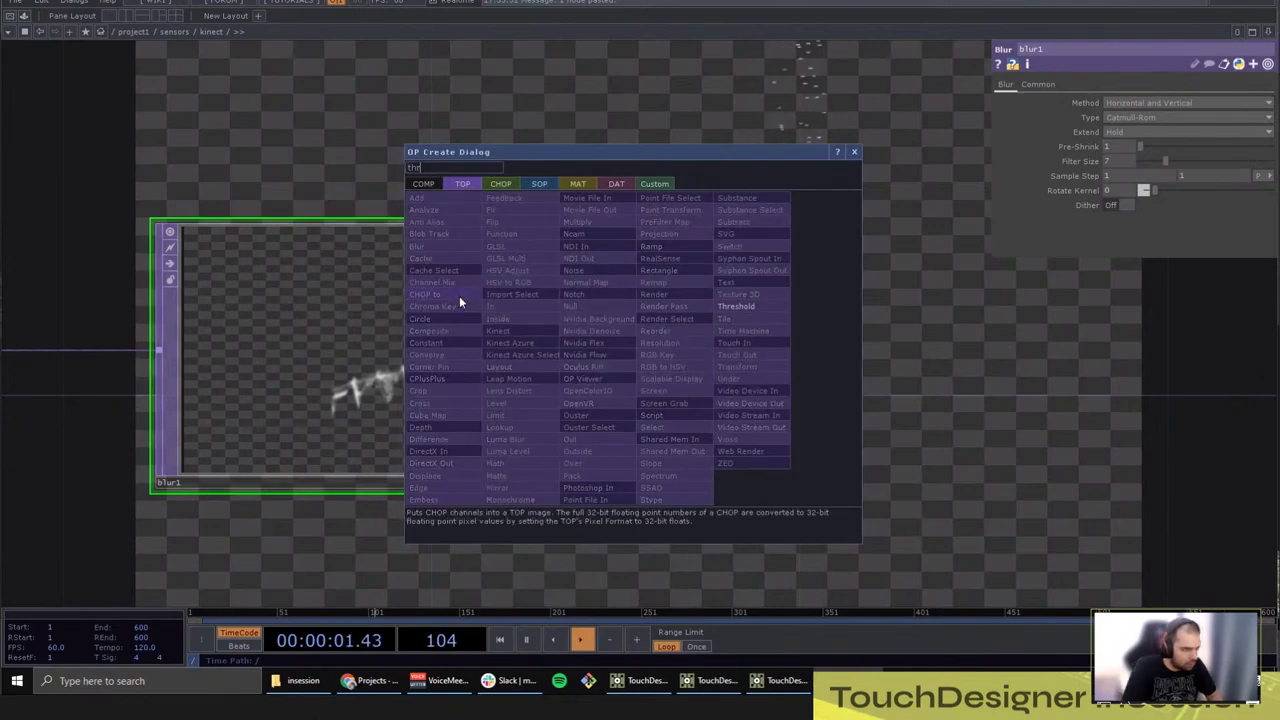
key(Return)
click(940, 352)
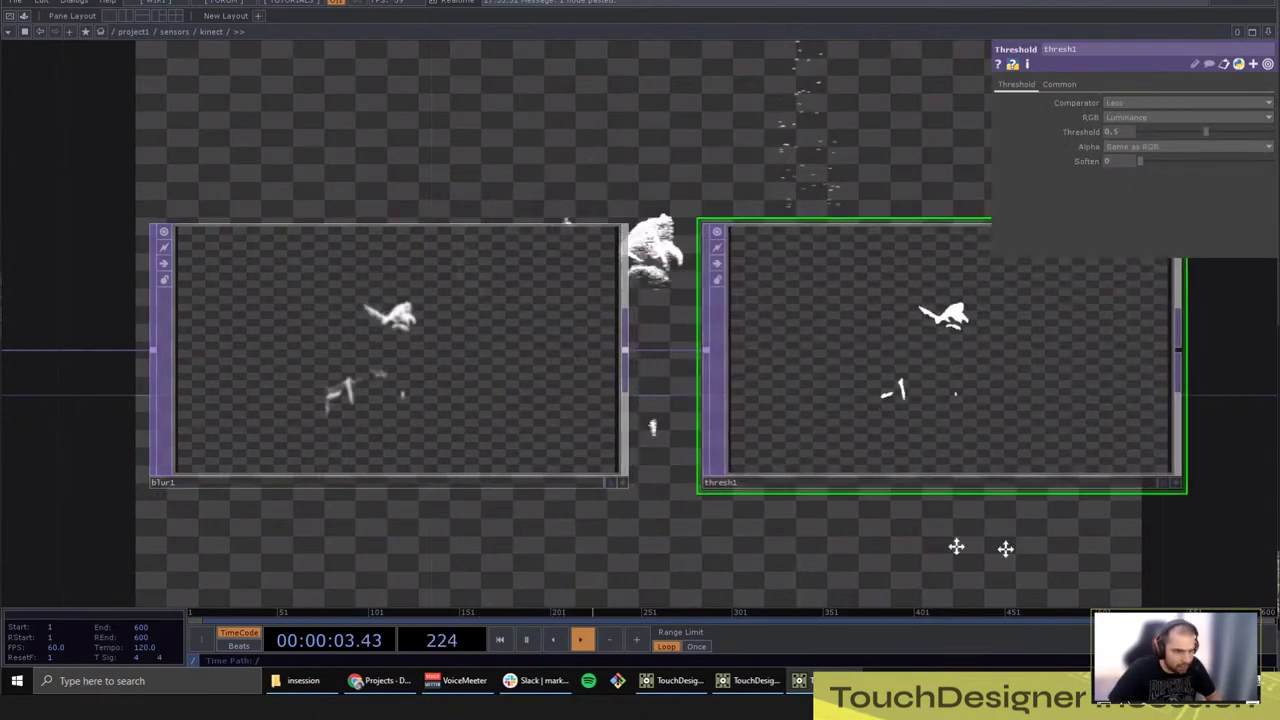
Step: Inspect the thresholded image in thresh1 up close and compare it with the render1, res1 and blur1 stages
drag(1005, 549, 742, 533)
scroll(831, 271, up, 6)
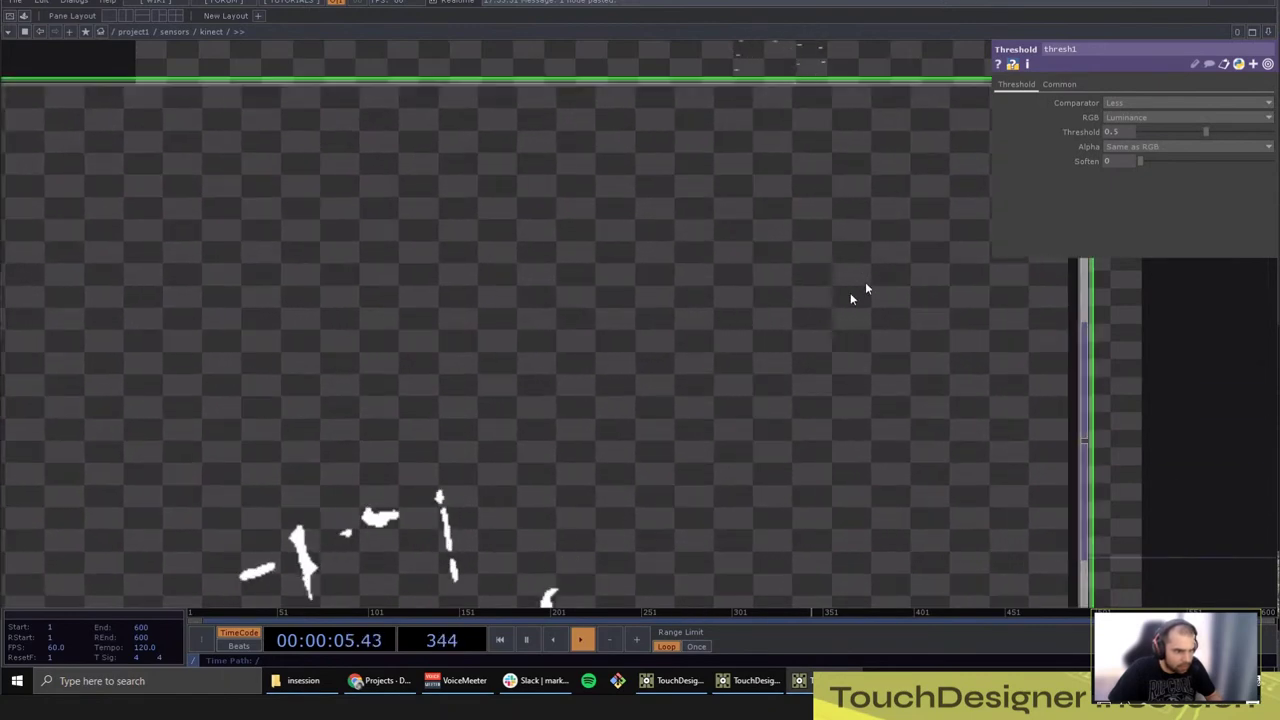
scroll(768, 229, down, 6)
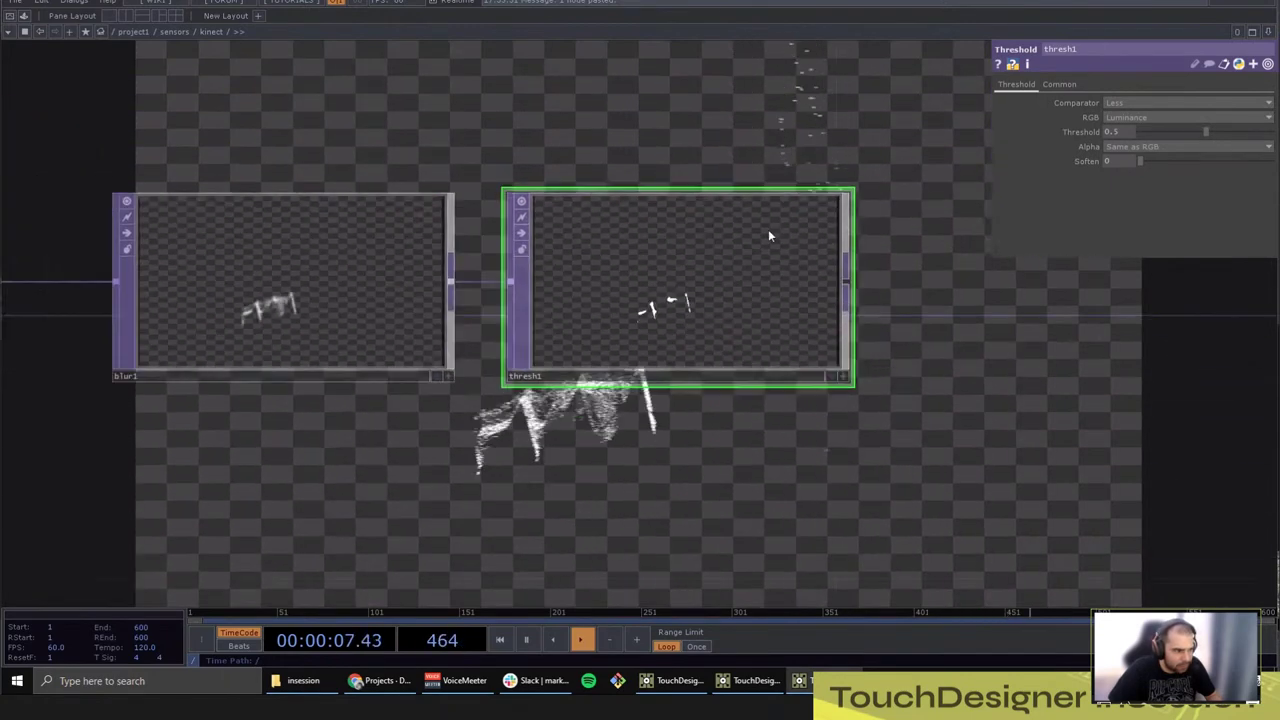
drag(578, 465, 913, 466)
scroll(913, 466, down, 2)
drag(150, 438, 600, 409)
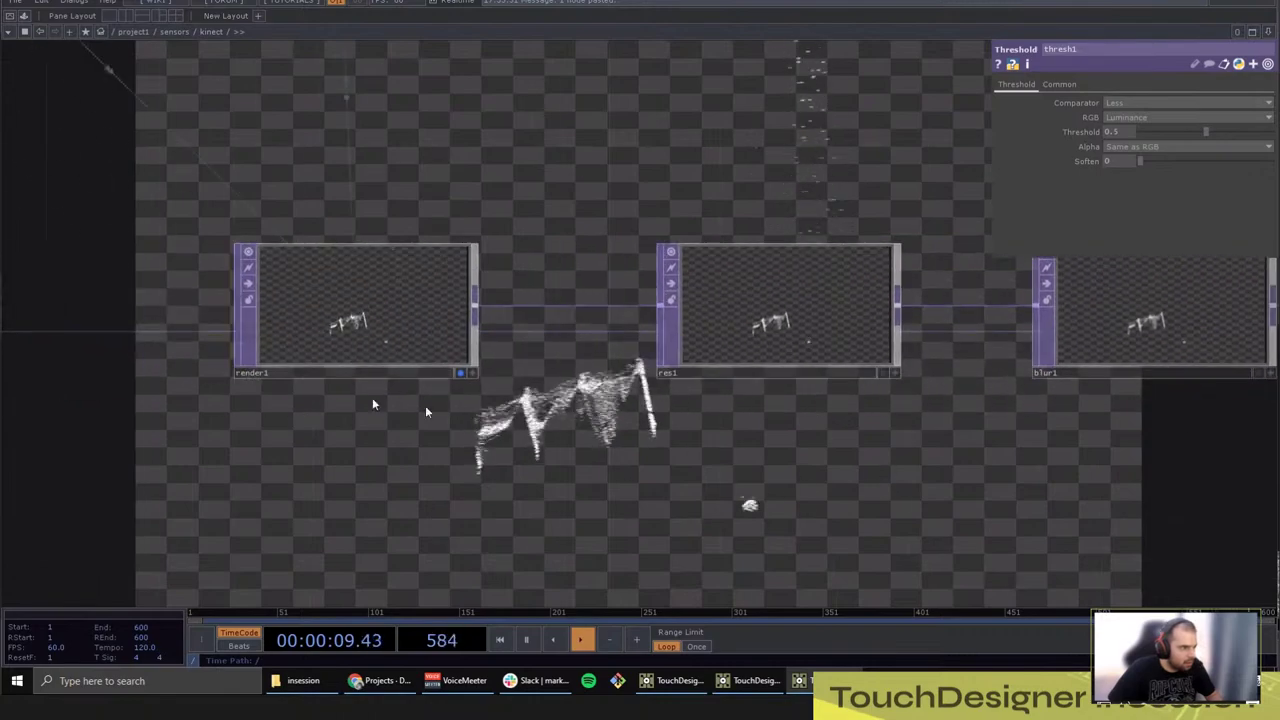
drag(1066, 400, 630, 384)
scroll(985, 295, up, 5)
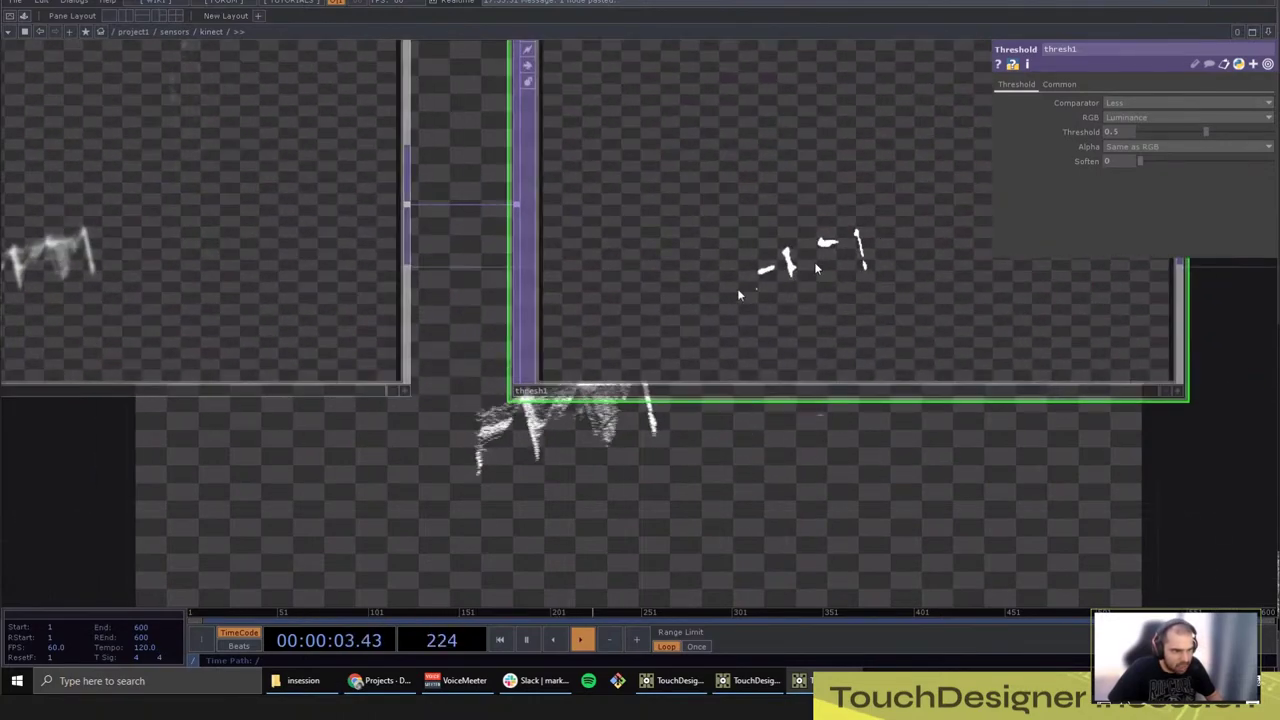
Step: Make cameraViewport interactive and adjust the camera angle on the point cloud
drag(385, 457, 1209, 417)
scroll(806, 443, down, 5)
drag(560, 201, 718, 381)
click(826, 281)
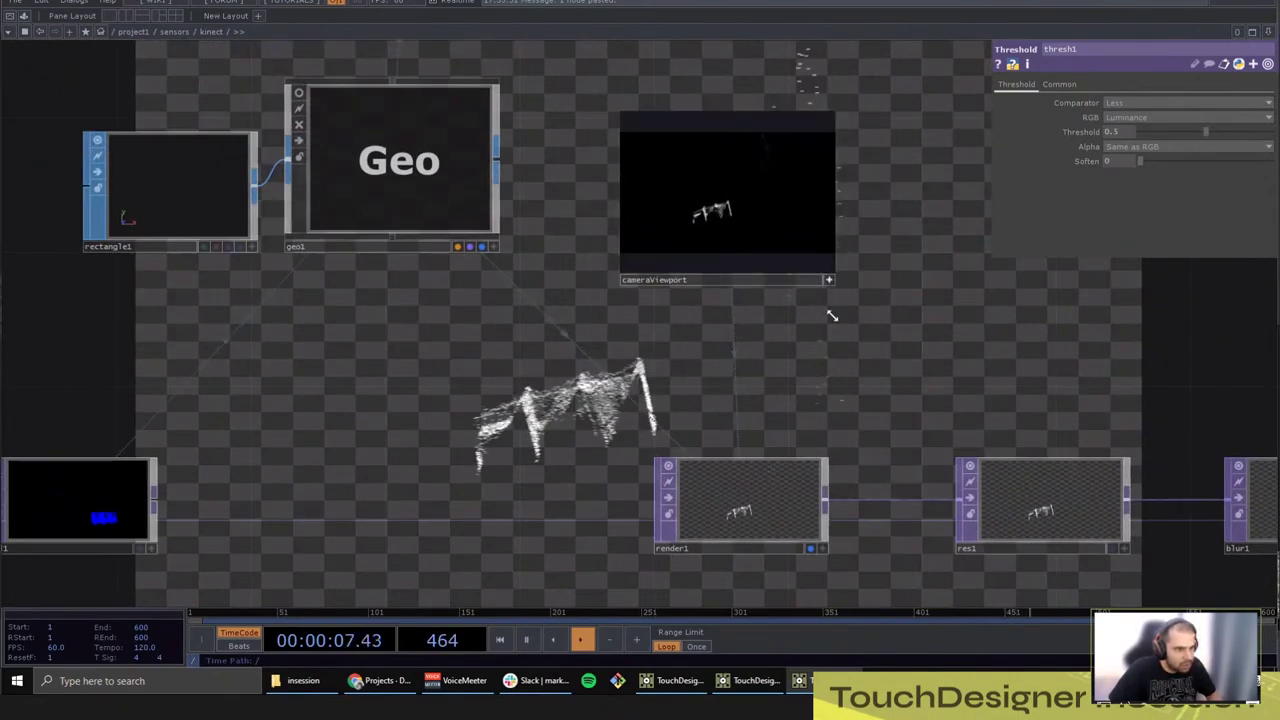
drag(815, 394, 757, 465)
scroll(709, 423, up, 4)
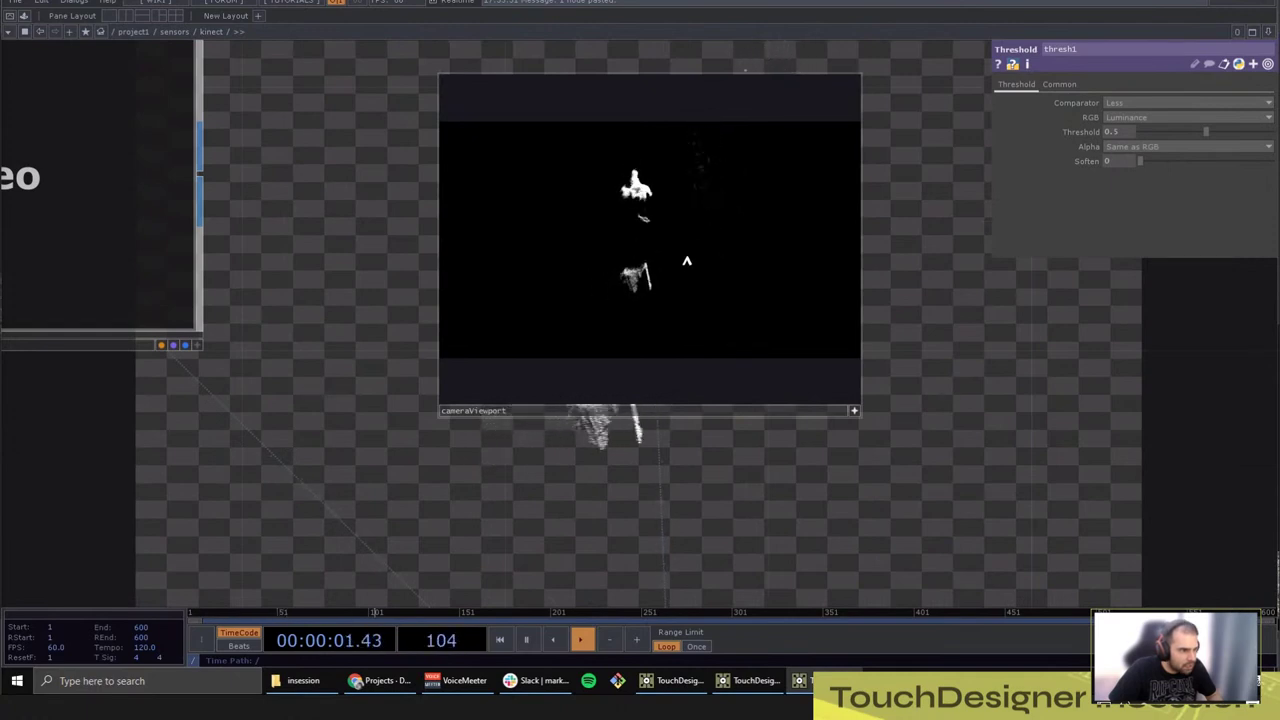
right_click(660, 297)
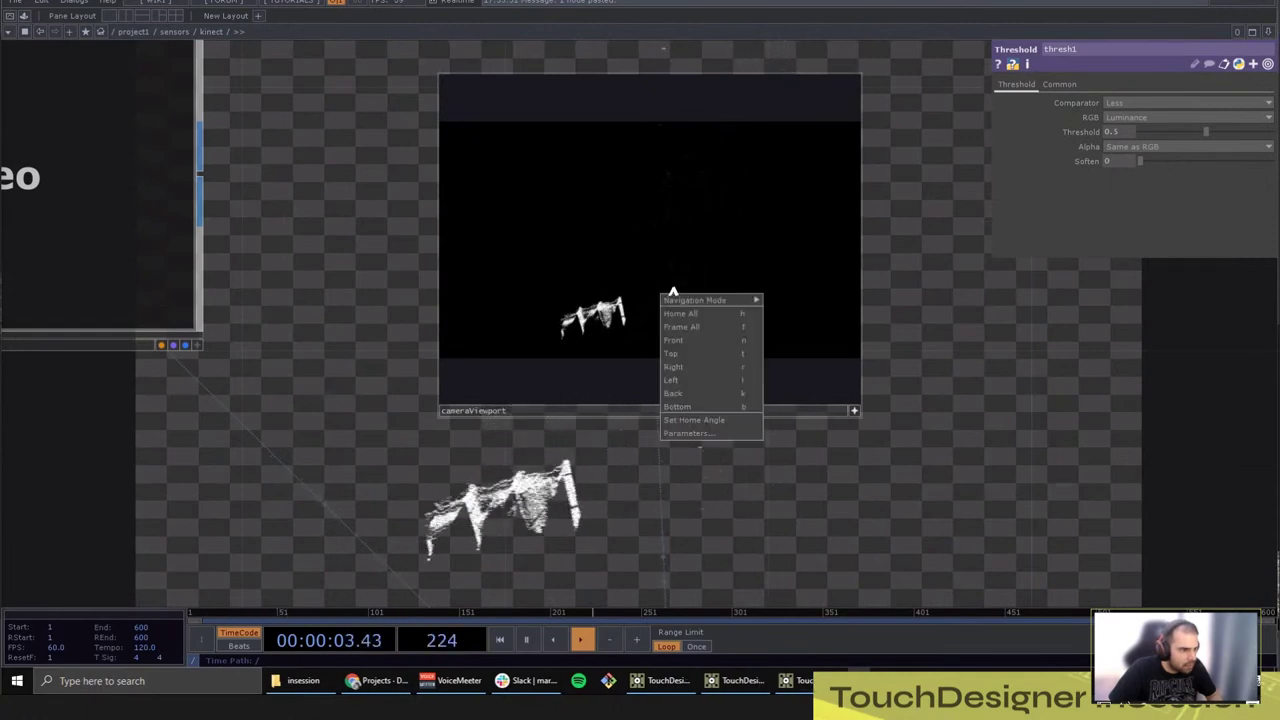
click(672, 289)
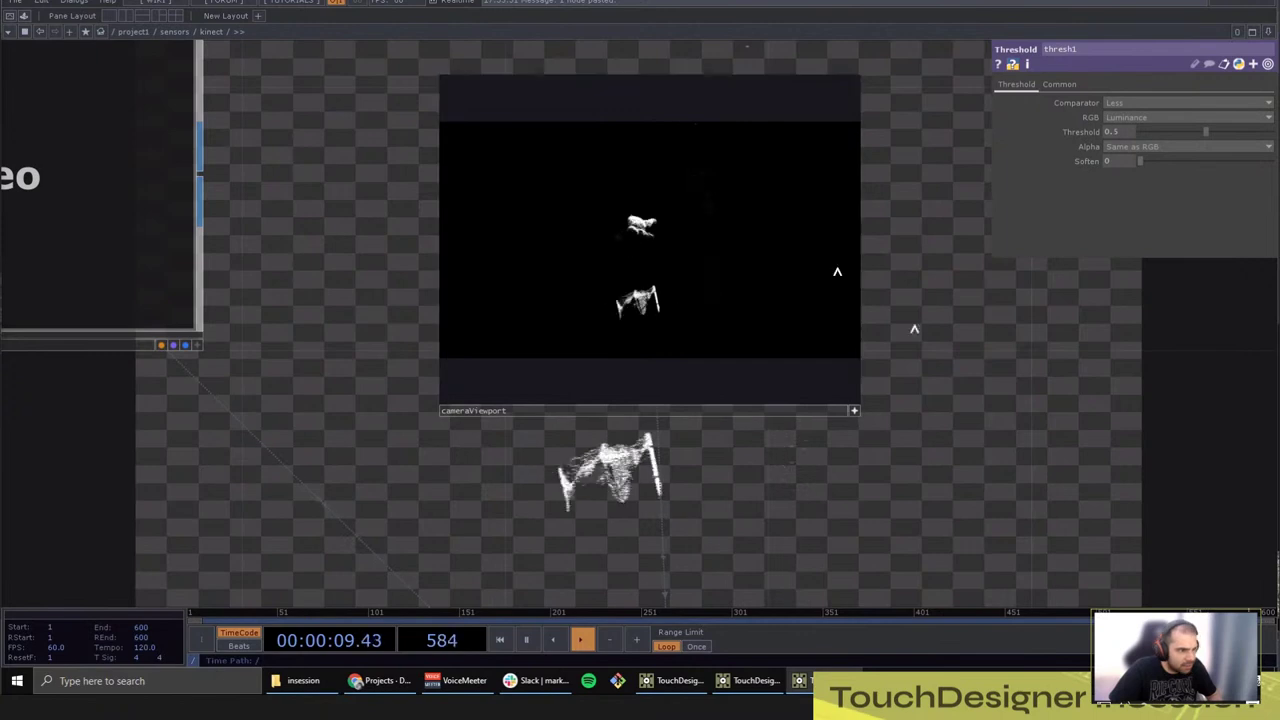
drag(1190, 480, 996, 437)
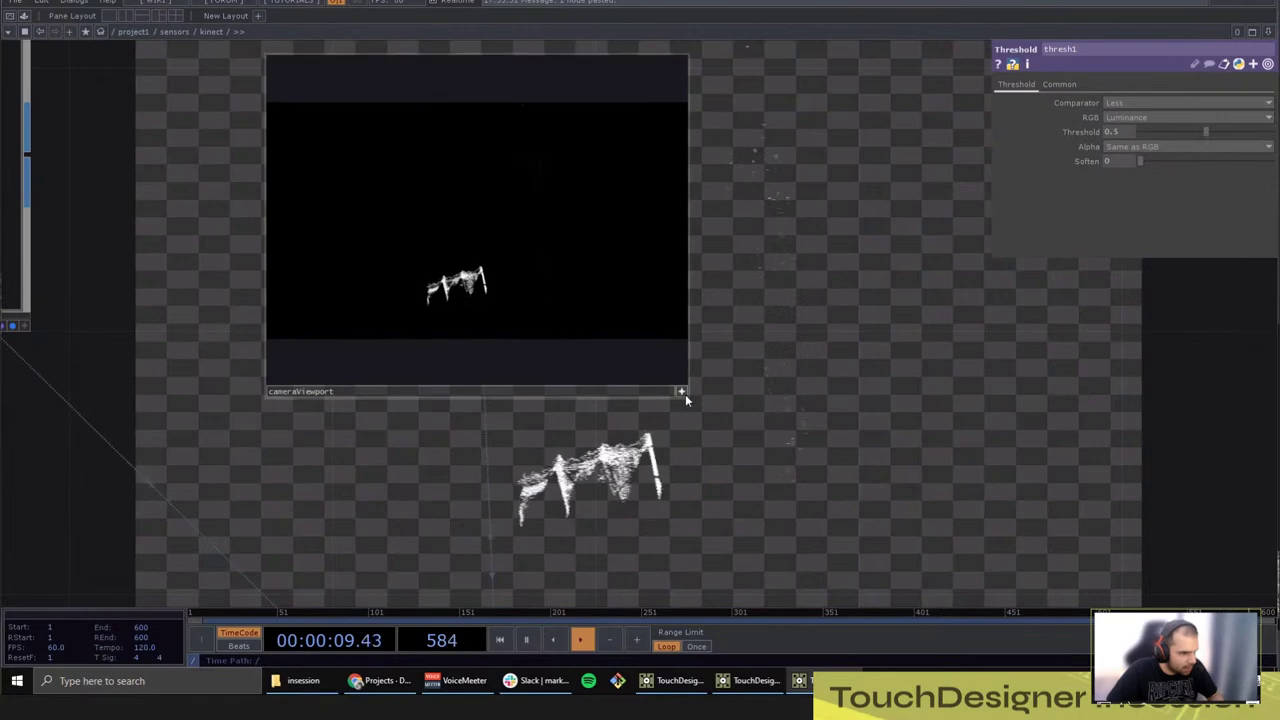
drag(757, 326, 203, 64)
Step: Add a Rectangle TOP connected to the output of thresh1
drag(1086, 485, 815, 481)
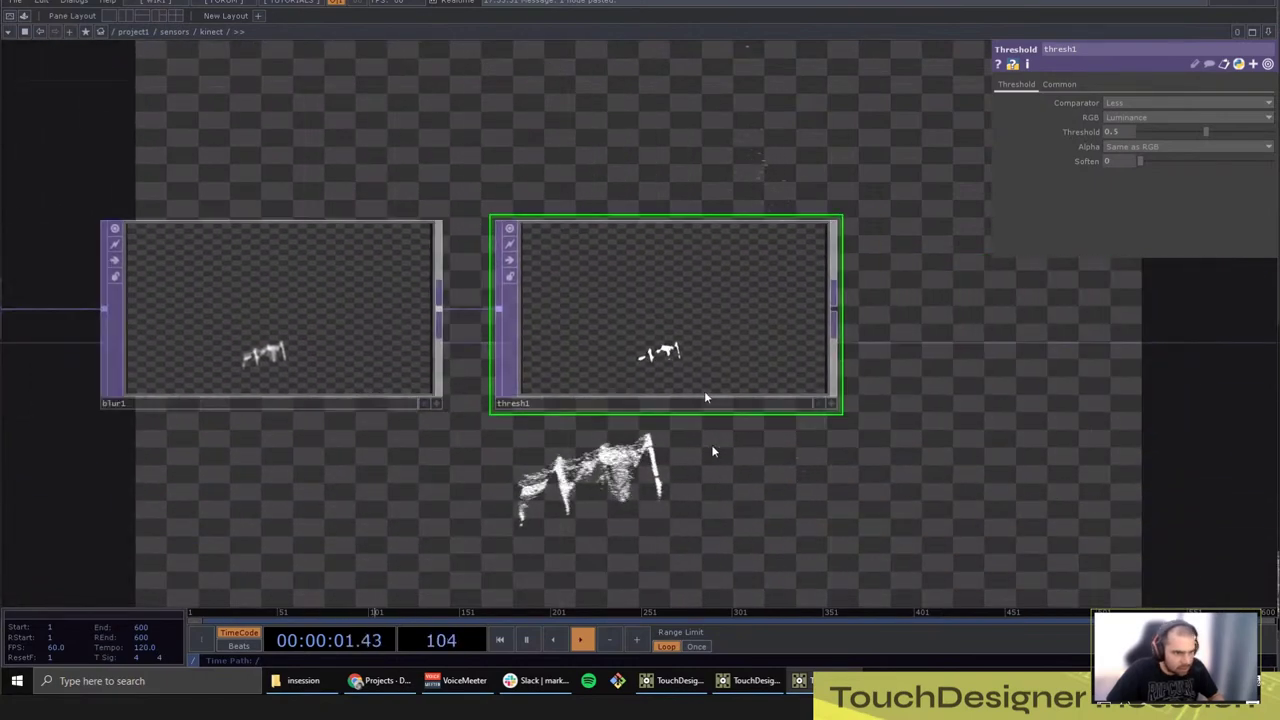
scroll(704, 390, up, 2)
drag(923, 409, 659, 377)
right_click(551, 273)
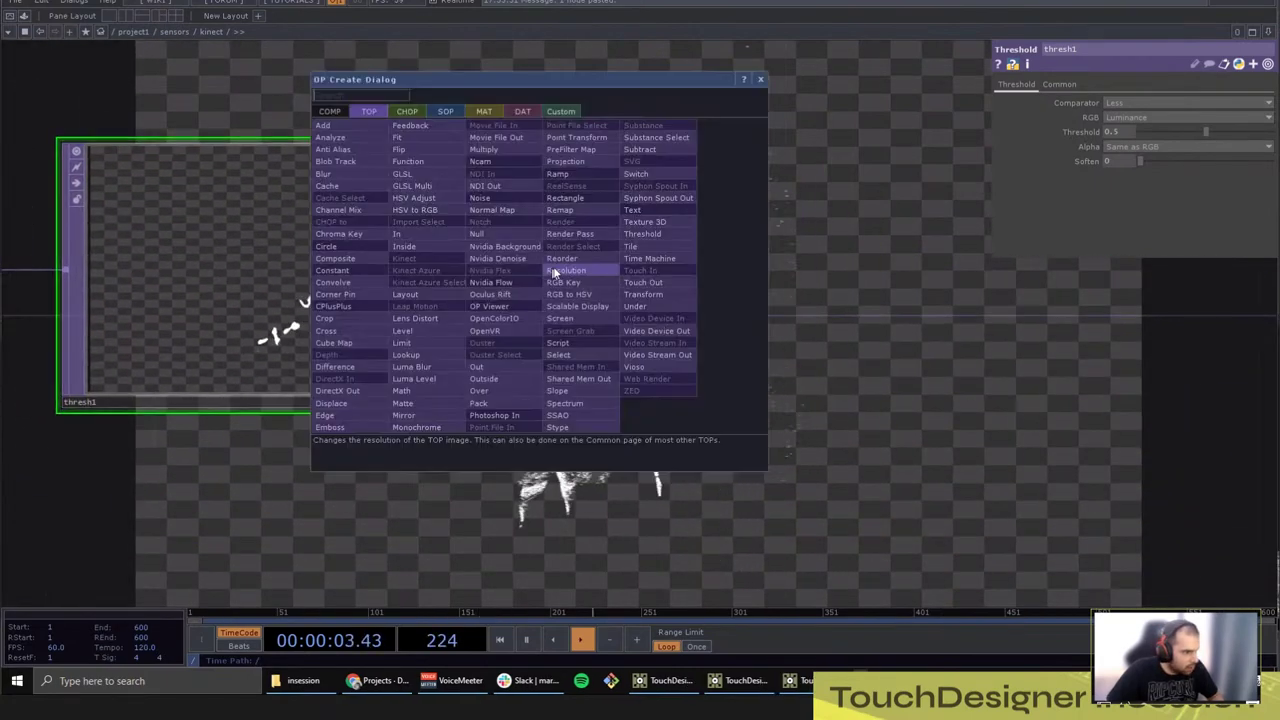
text(rec)
click(565, 197)
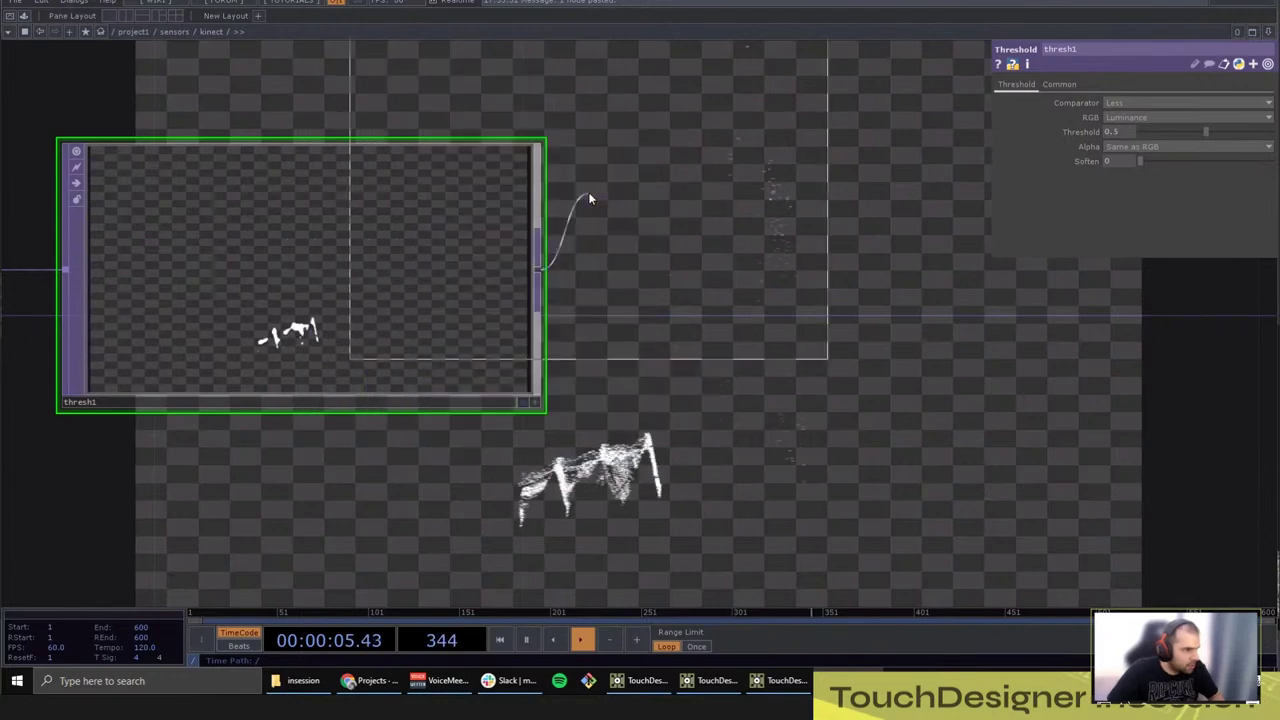
click(929, 274)
drag(928, 423, 768, 407)
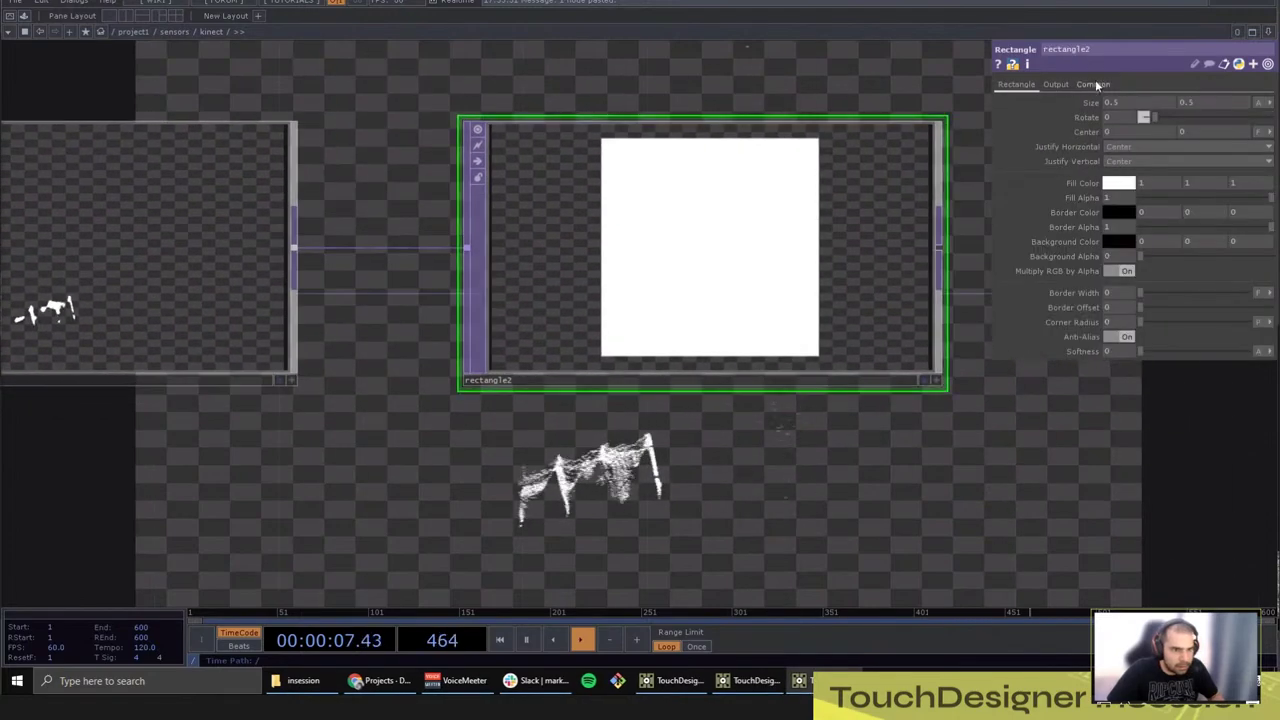
Step: Review the compositing operations available for combining rectangle2 with its input
click(1056, 84)
click(1146, 118)
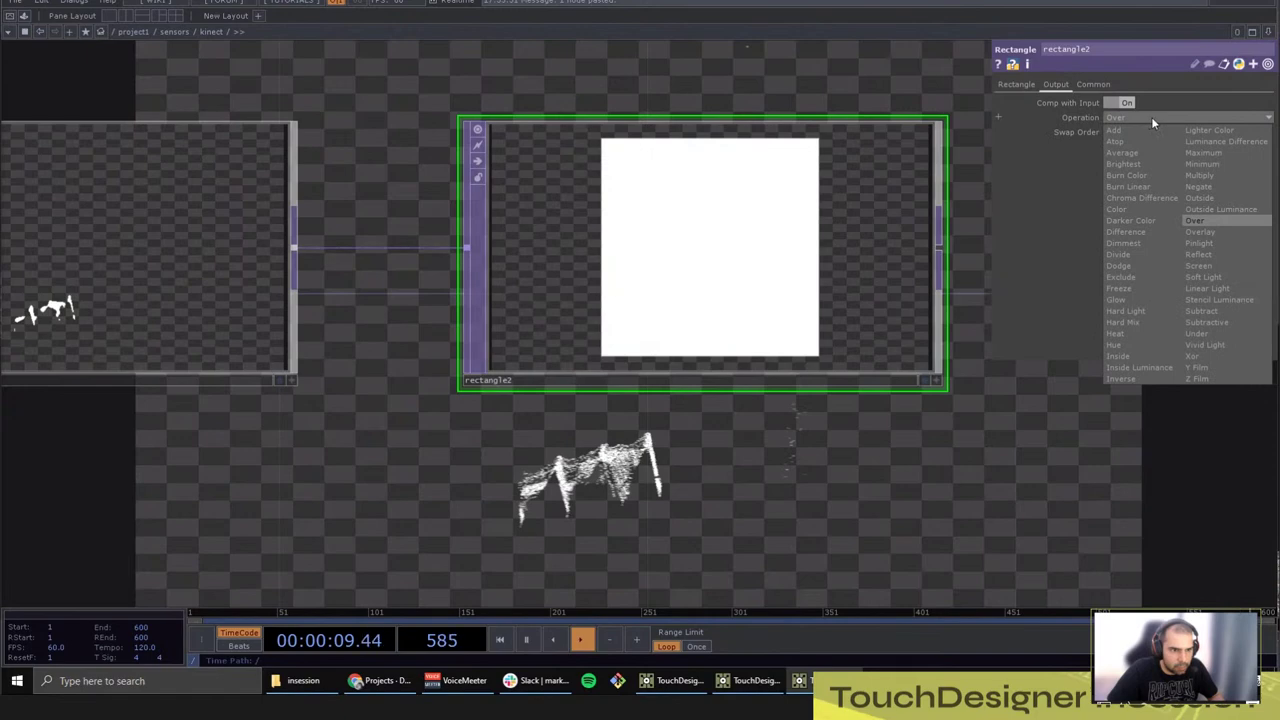
click(1122, 357)
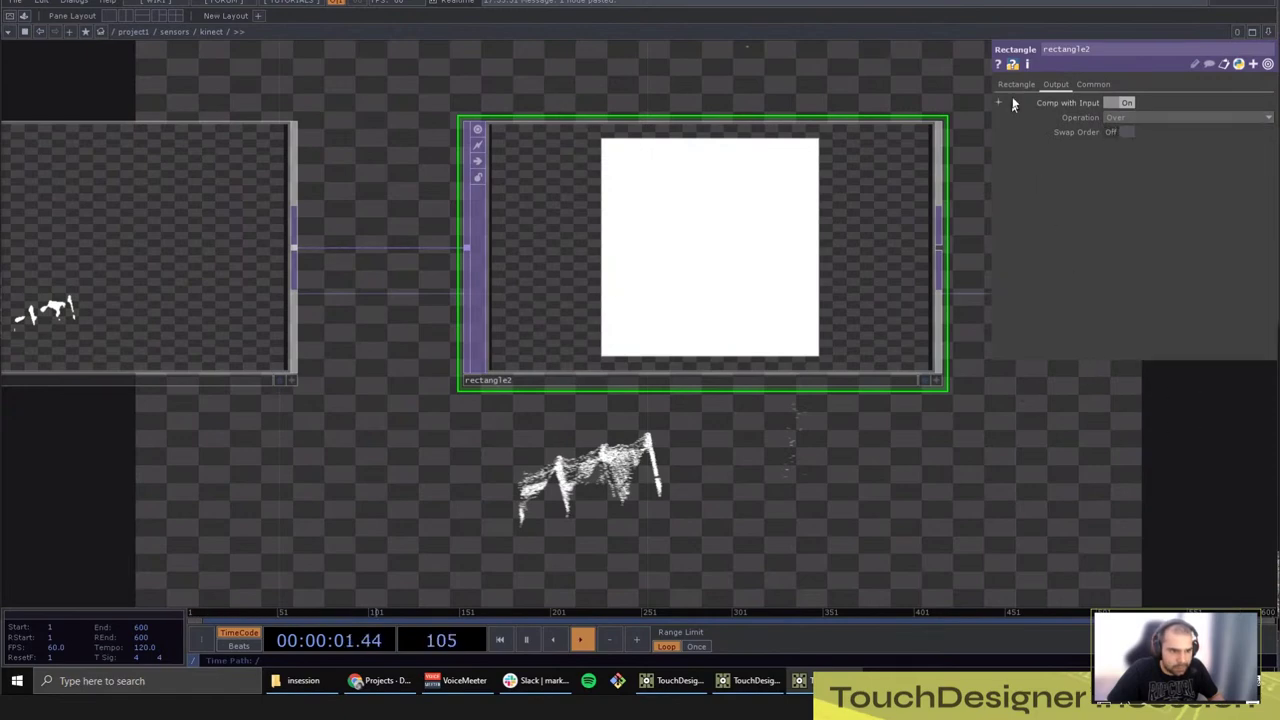
click(1016, 84)
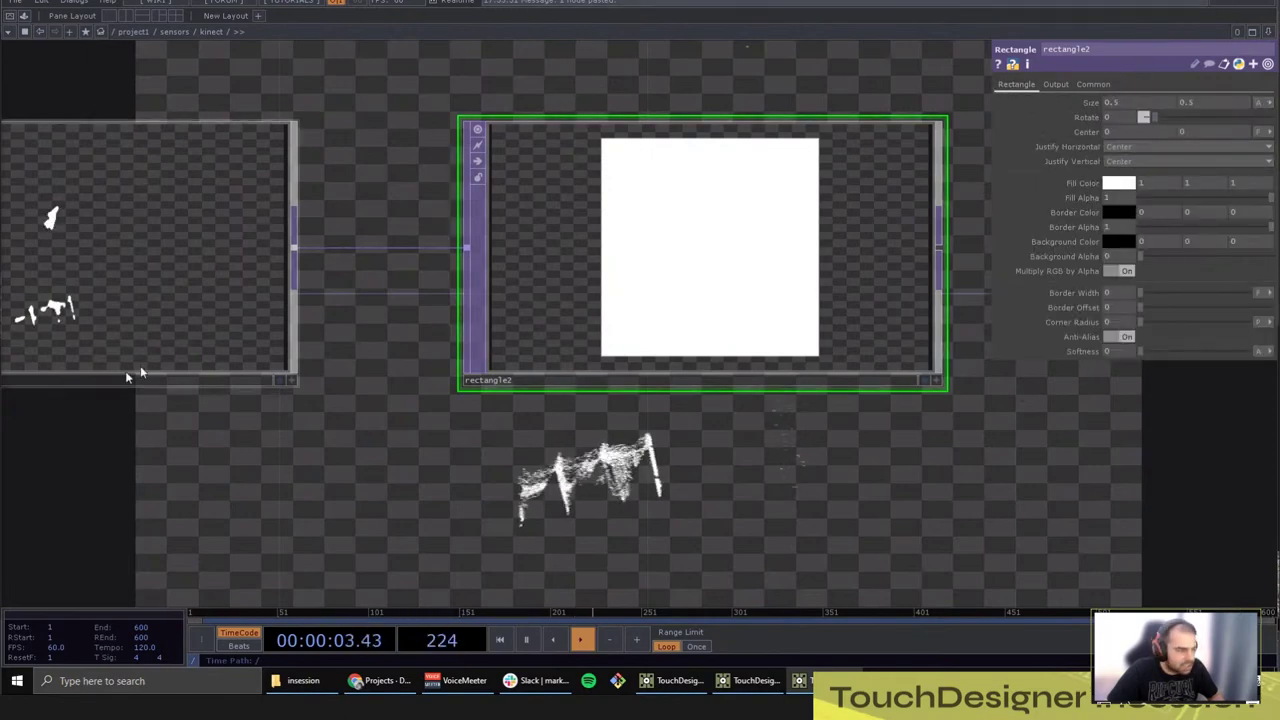
Step: Shrink rectangle2 to a size of 0.22 wide by 0.1 high
drag(329, 419, 336, 391)
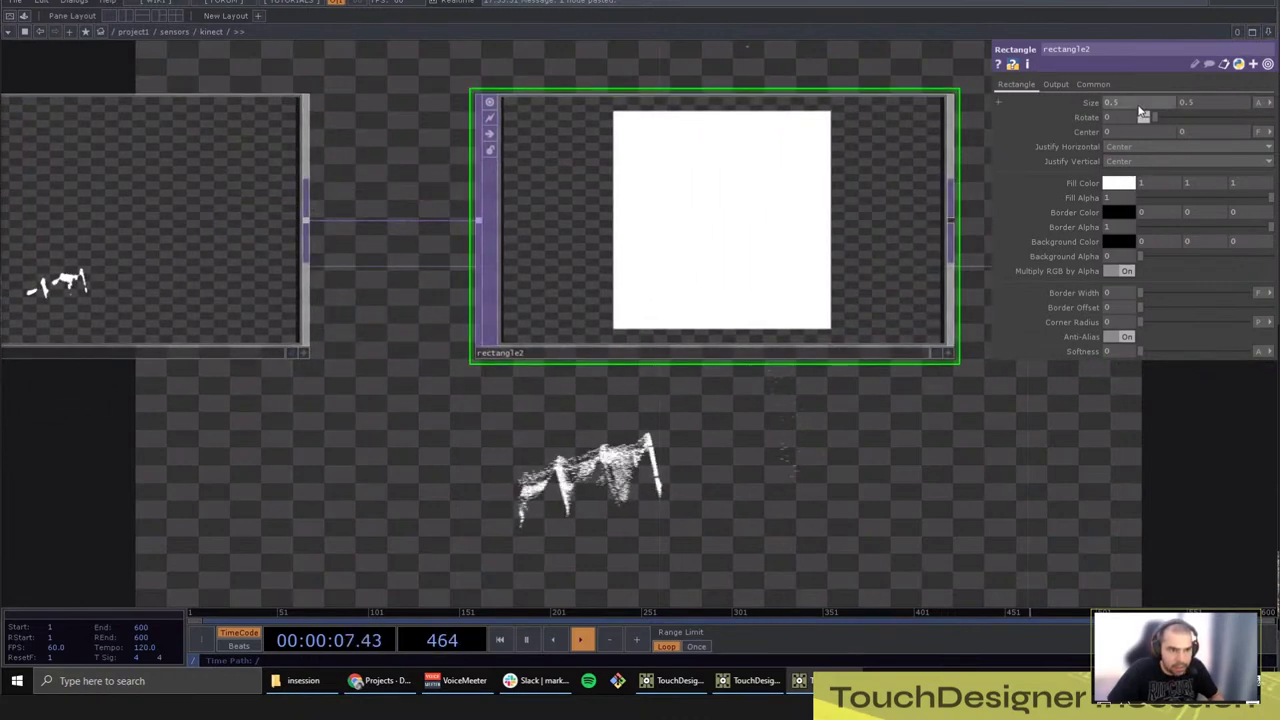
drag(1139, 105, 1098, 105)
drag(1184, 105, 1137, 78)
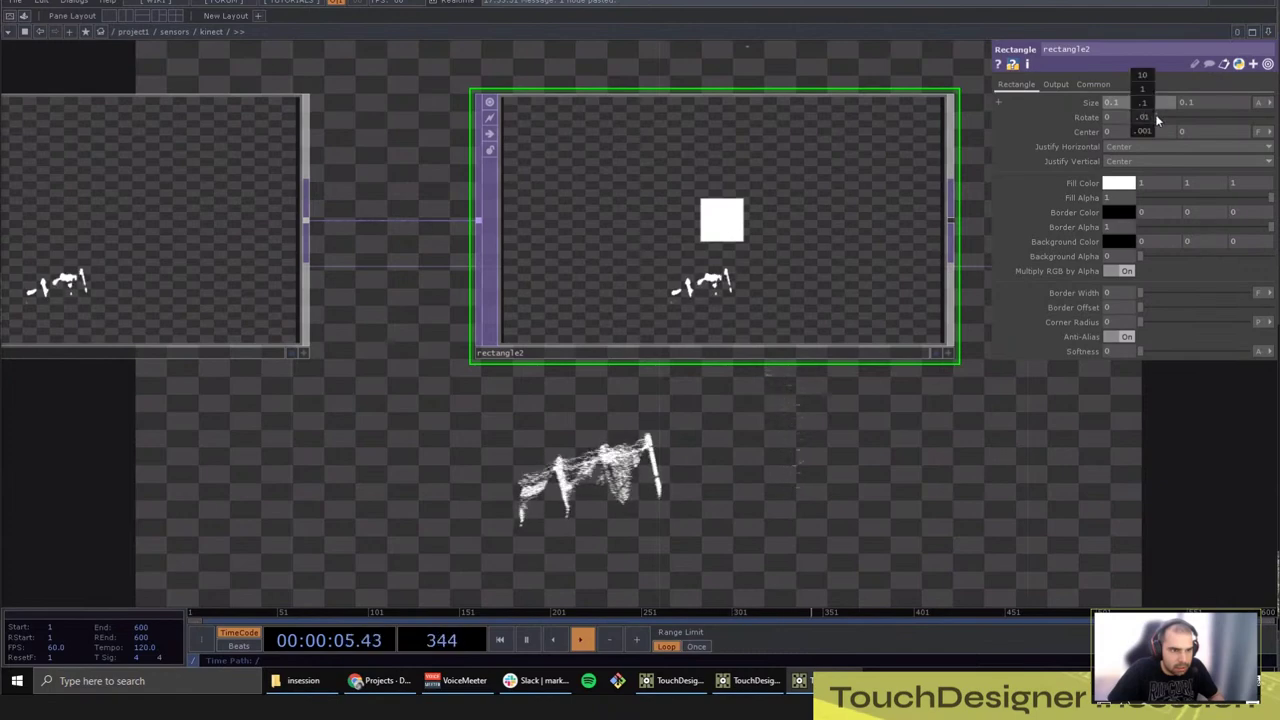
middle_drag(1157, 120, 1148, 86)
middle_drag(1210, 102, 1214, 111)
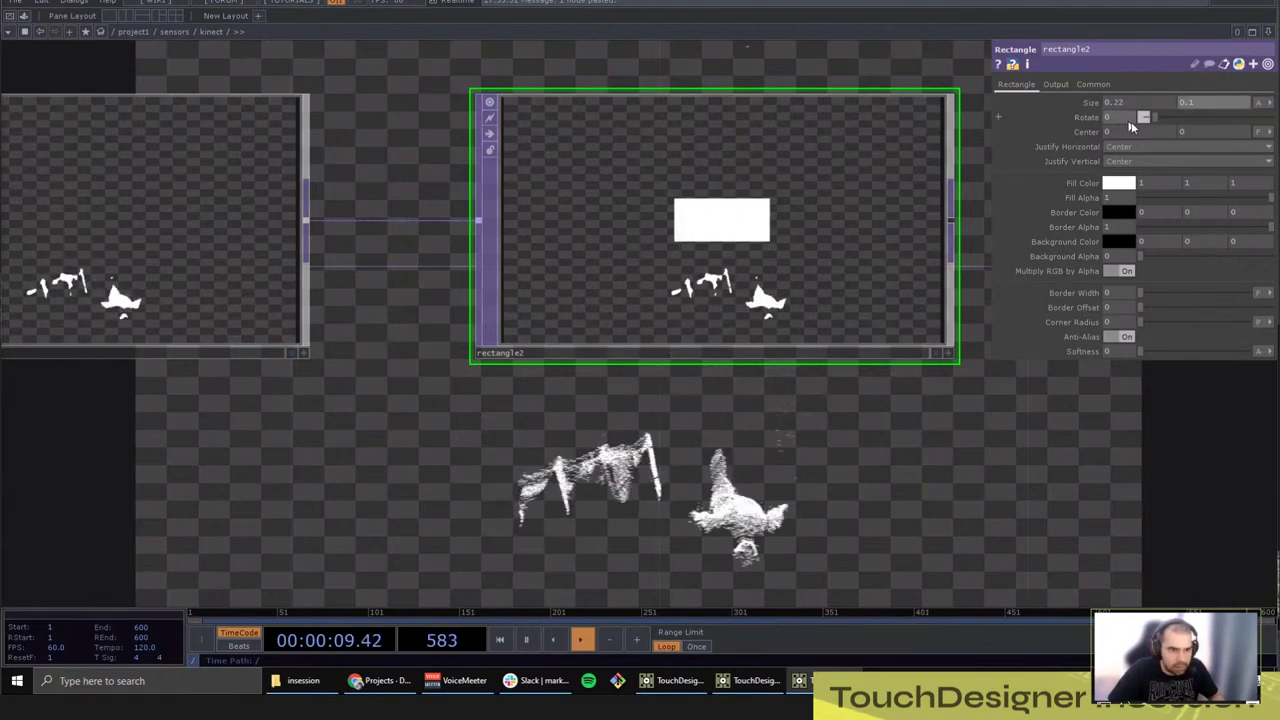
Step: Position rectangle2 over the static background shapes by setting its center to -0.03, -0.27
mouse_move(1126, 130)
middle_down()
mouse_move(1106, 114)
mouse_move(1126, 114)
middle_up()
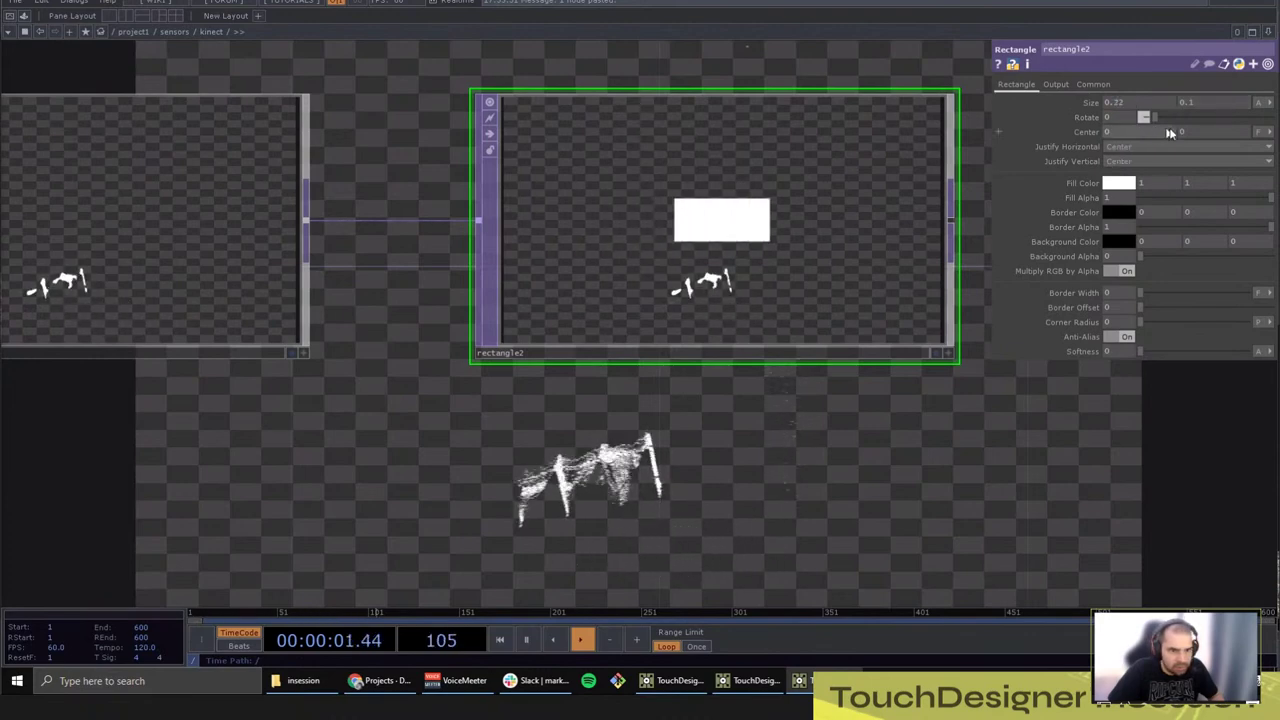
mouse_move(1200, 138)
middle_down()
mouse_move(1175, 138)
mouse_move(1220, 146)
mouse_move(1220, 134)
middle_up()
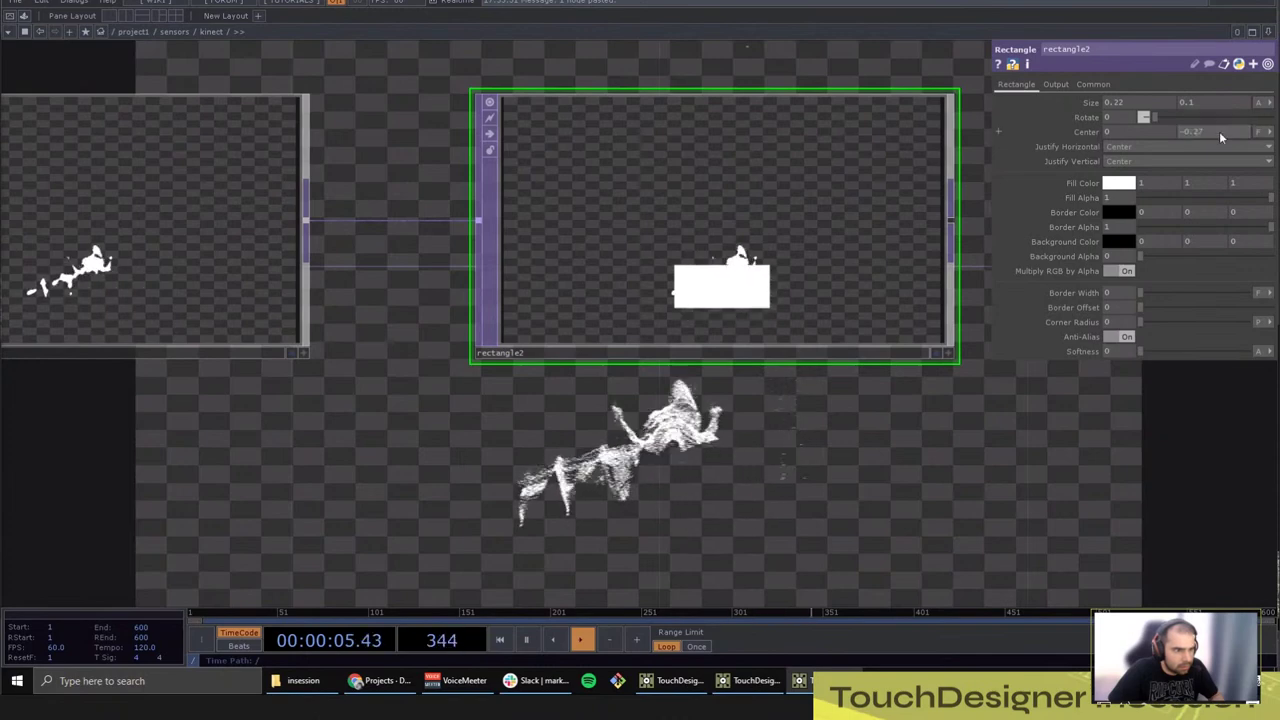
mouse_move(1126, 132)
middle_down()
mouse_move(1115, 134)
mouse_move(1133, 110)
middle_up()
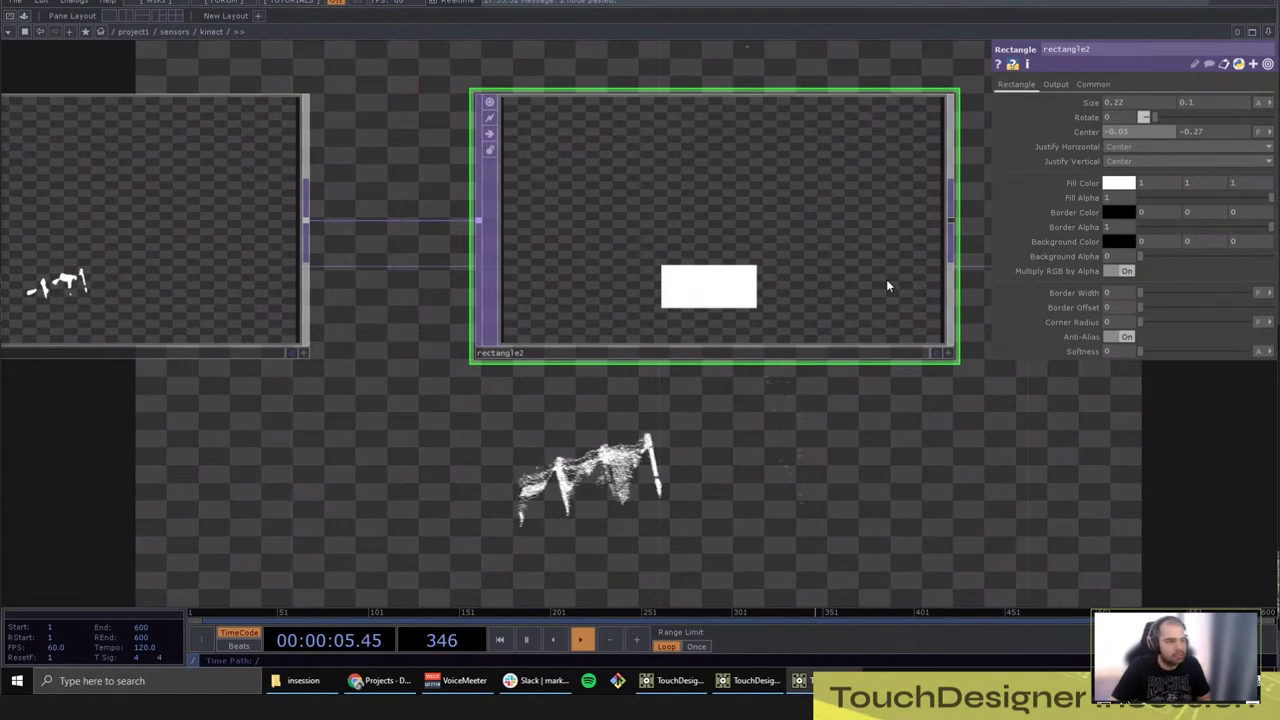
Step: Set rectangle2's compositing operation to Outside with Swap Order on, masking the static shapes out of the input
click(1056, 85)
click(1157, 118)
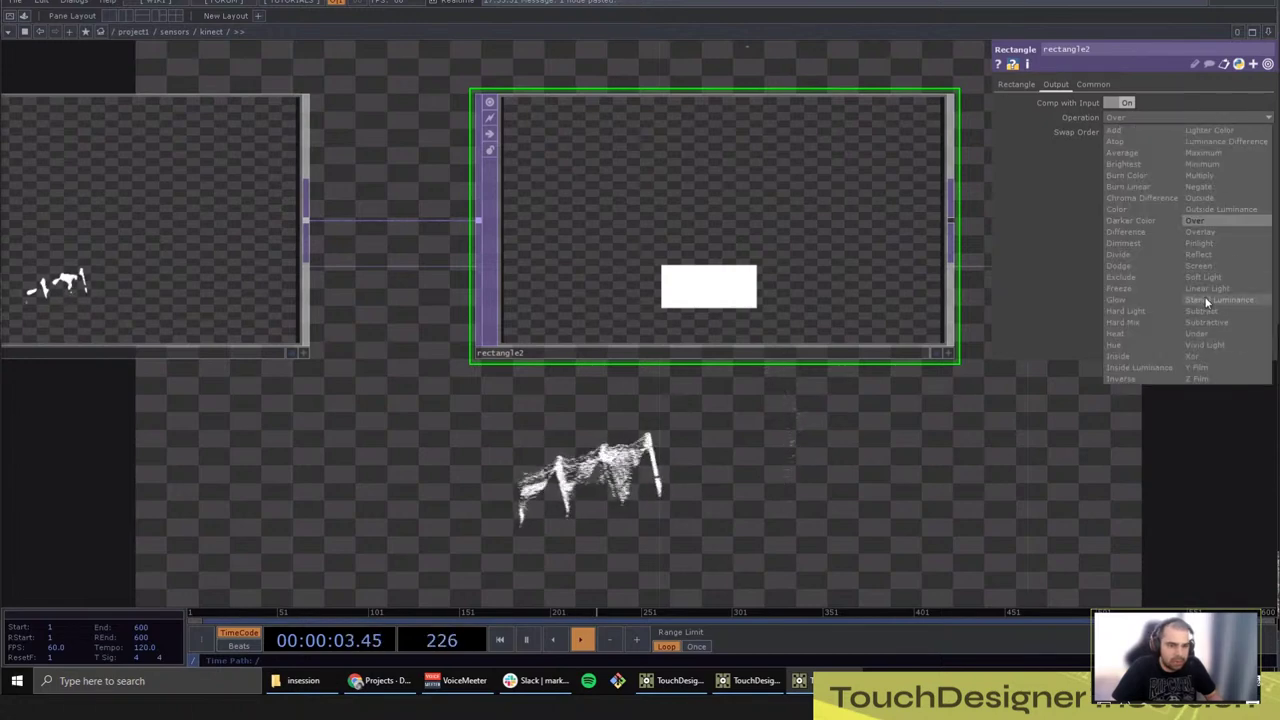
click(1214, 199)
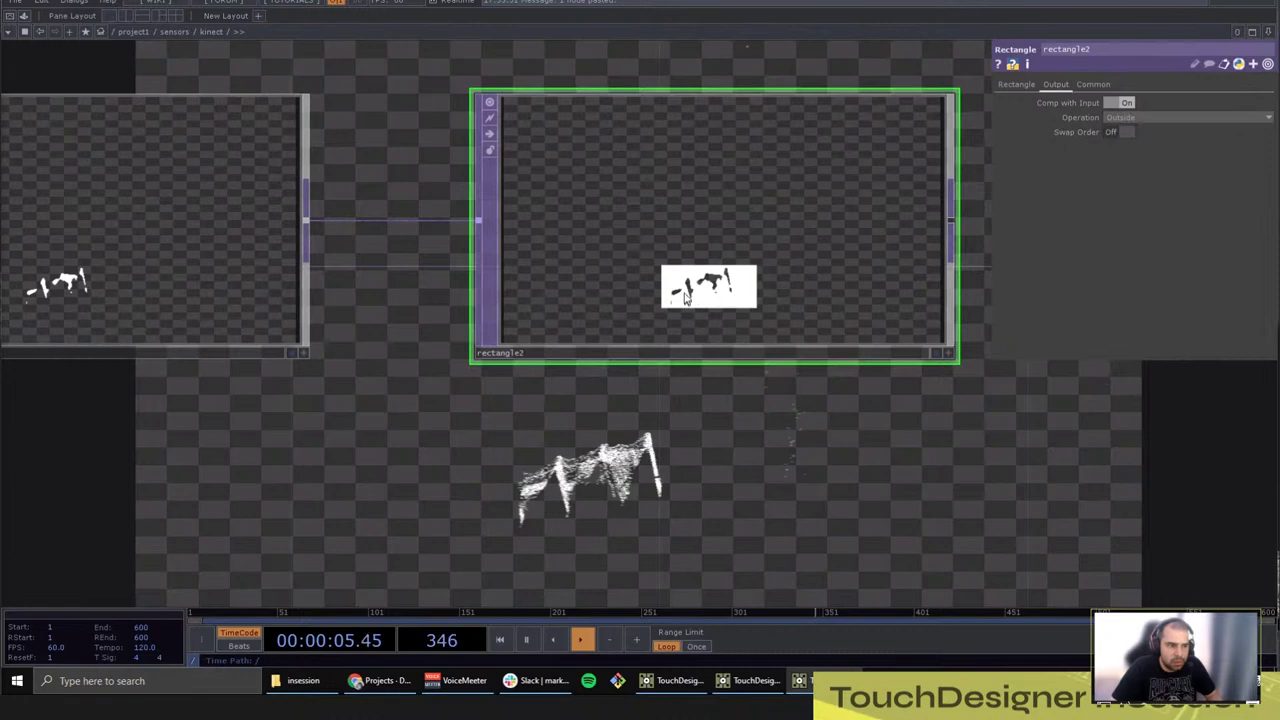
click(1126, 133)
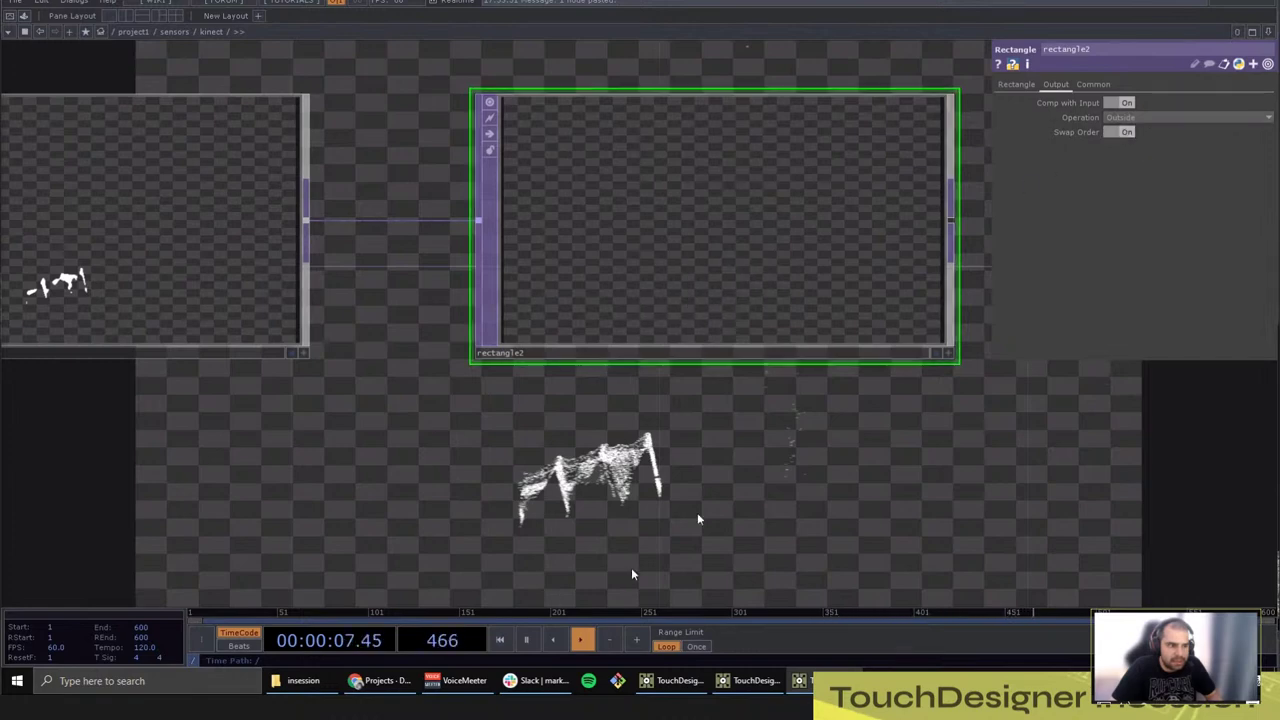
Step: Add a Blob Track TOP connected to the output of rectangle2
drag(943, 443, 761, 432)
scroll(555, 182, up, 2)
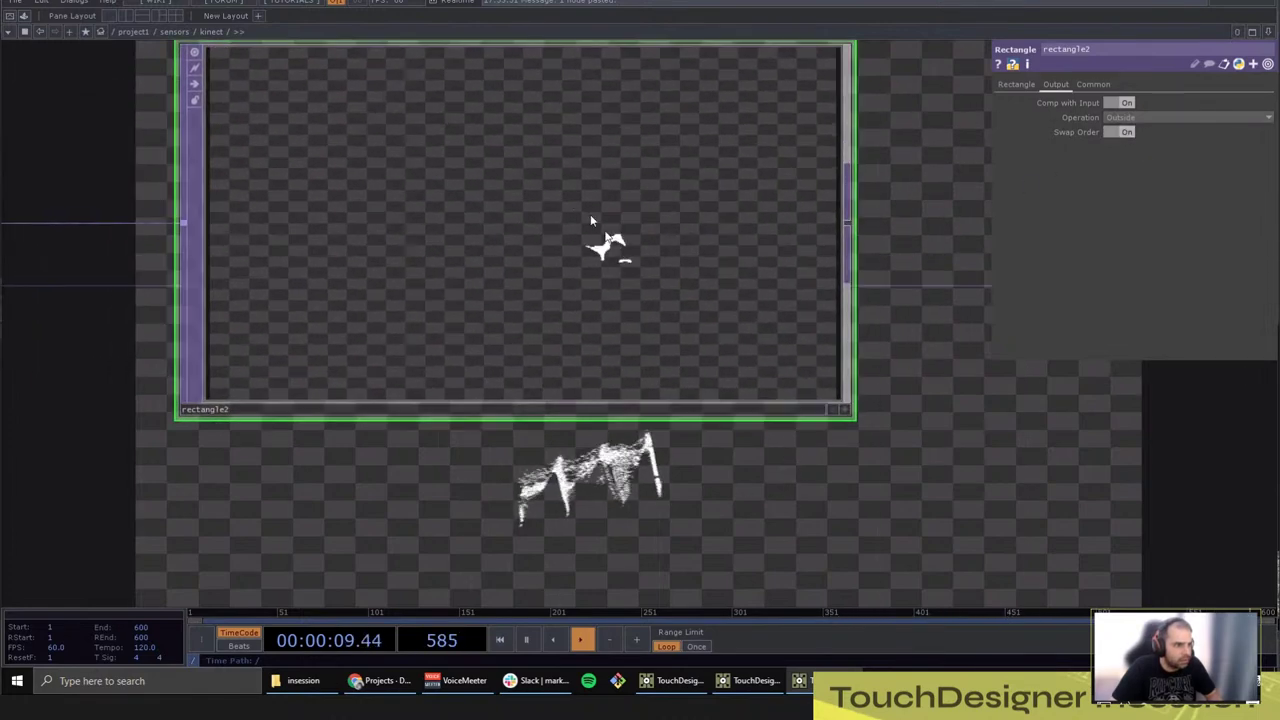
drag(917, 477, 803, 457)
scroll(723, 434, down, 5)
drag(917, 437, 689, 444)
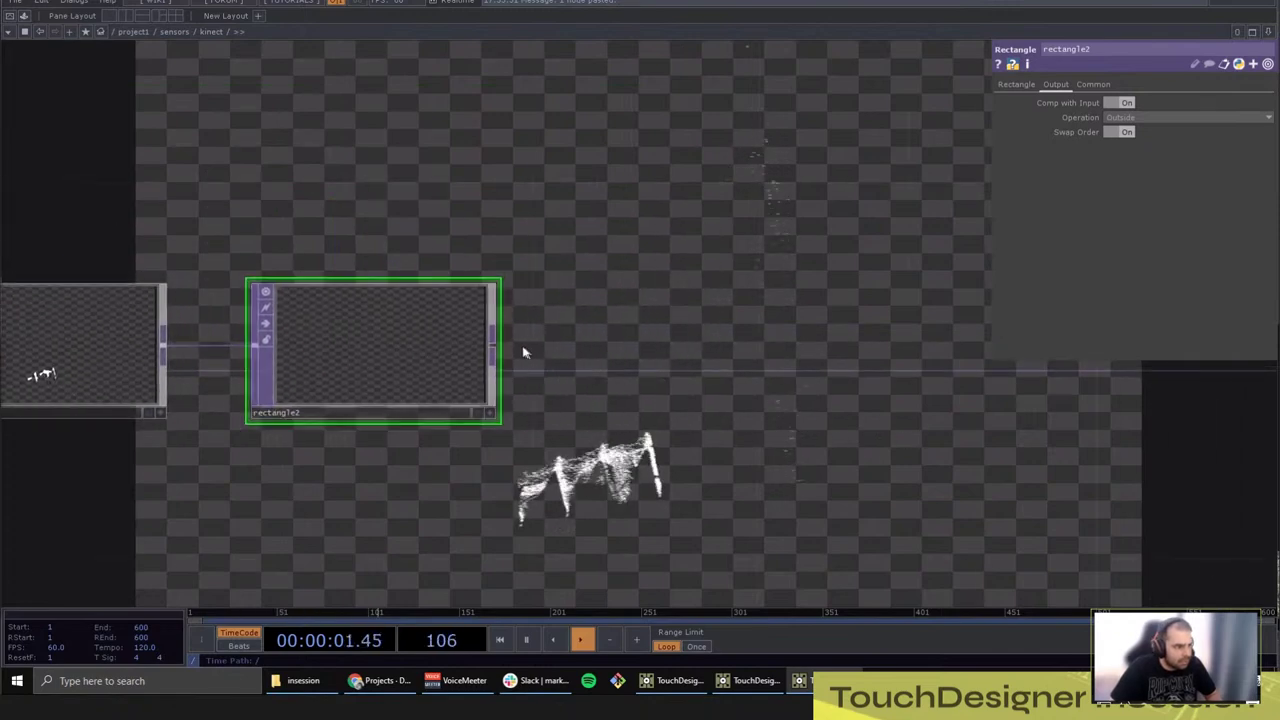
middle_click(457, 351)
click(493, 352)
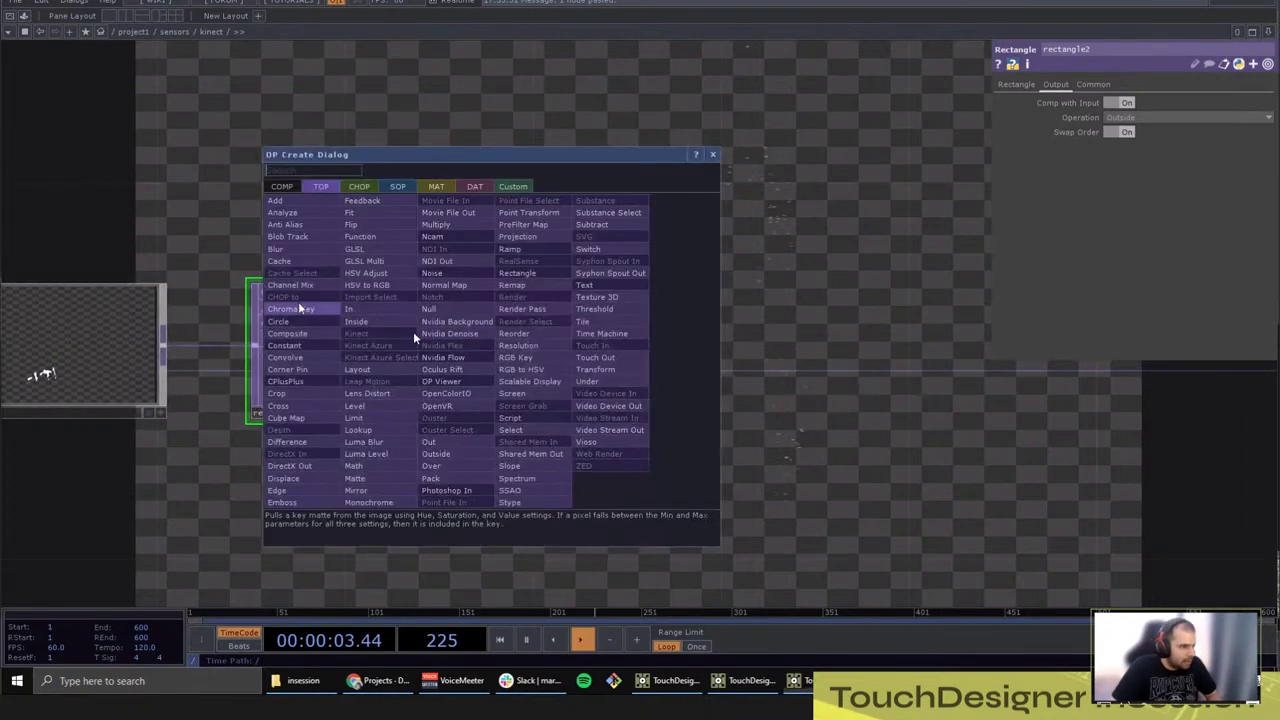
text(blob)
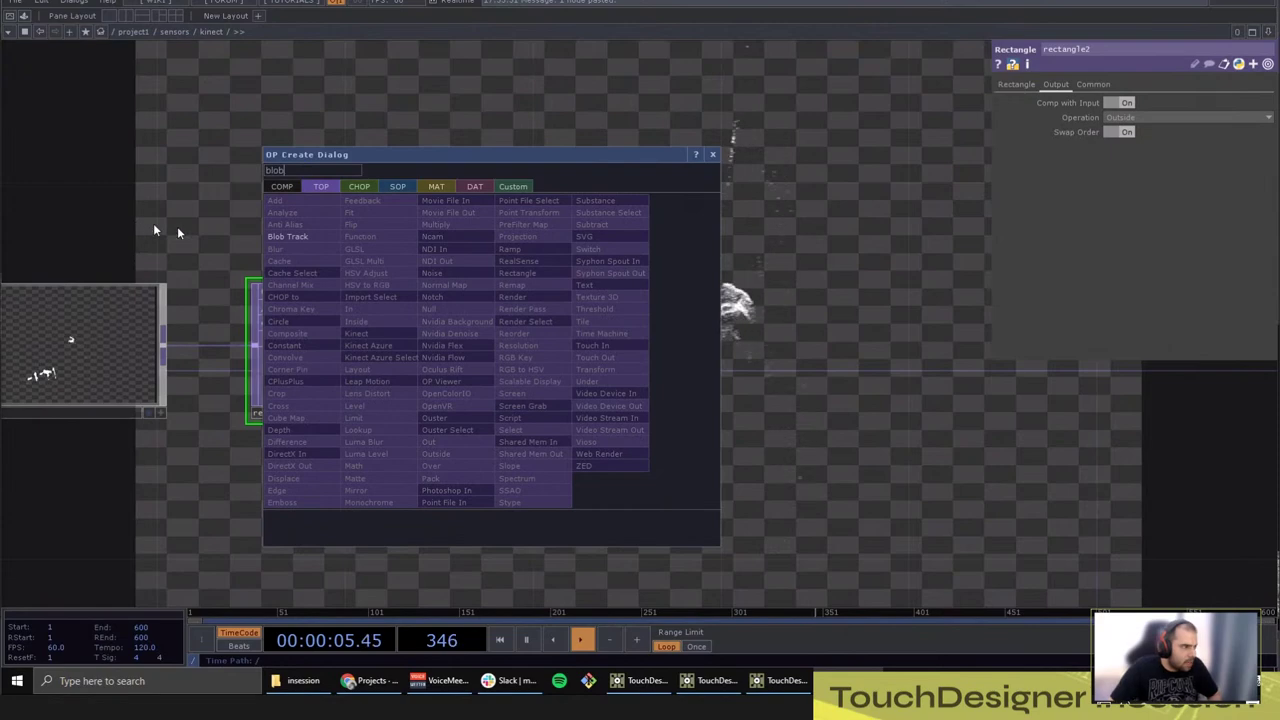
click(290, 236)
click(729, 361)
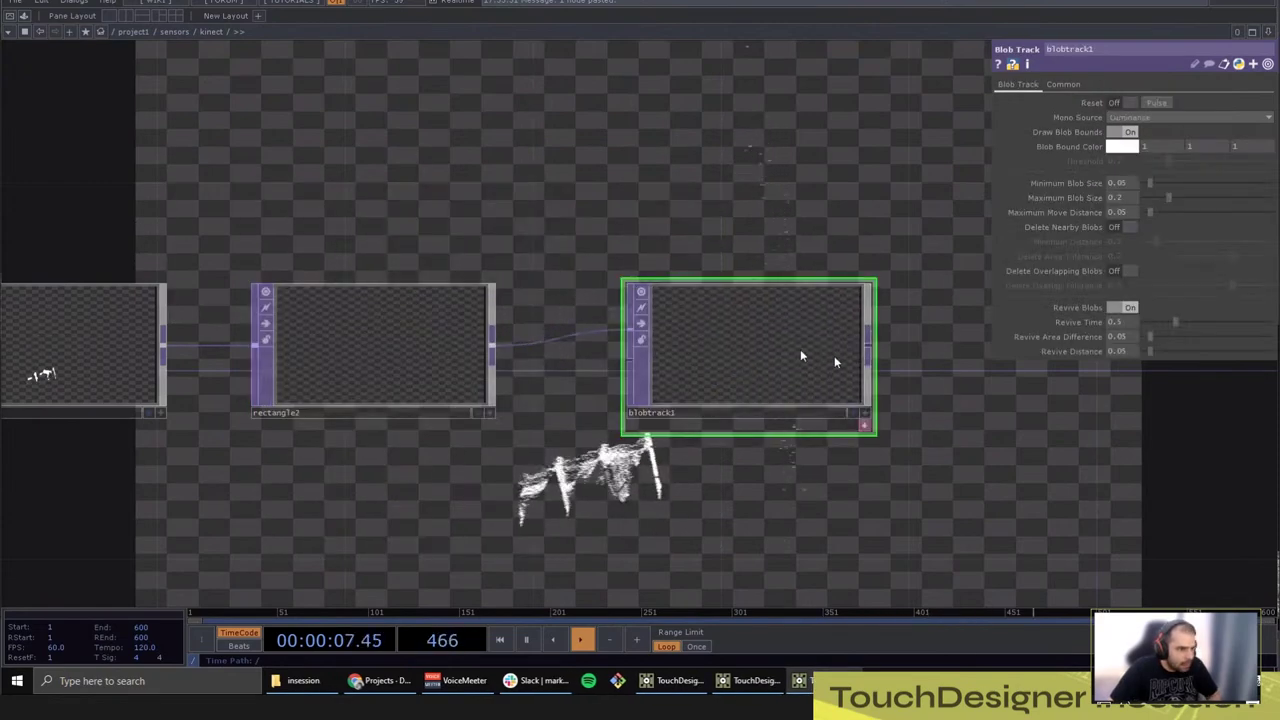
Step: Display null1 in the network background alongside the rendered point cloud
drag(740, 388, 693, 388)
drag(721, 466, 1175, 461)
scroll(728, 488, down, 2)
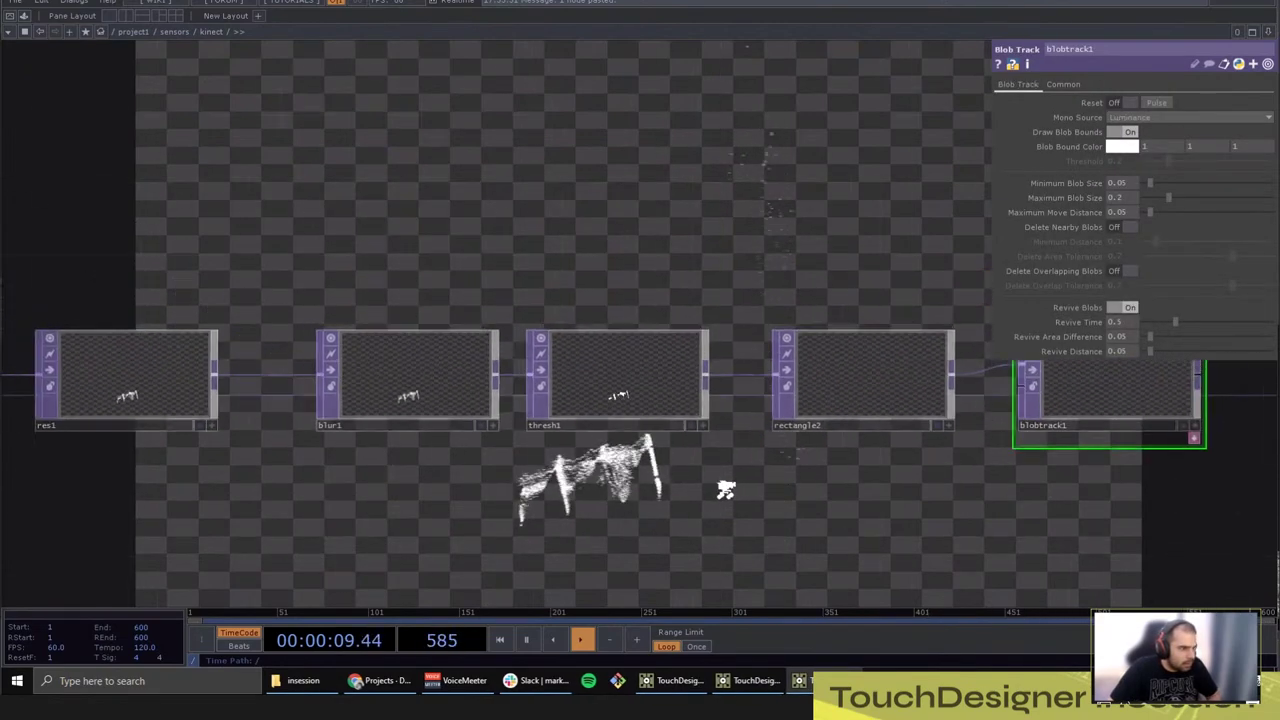
drag(511, 519, 1170, 427)
scroll(660, 436, down, 5)
drag(484, 466, 660, 452)
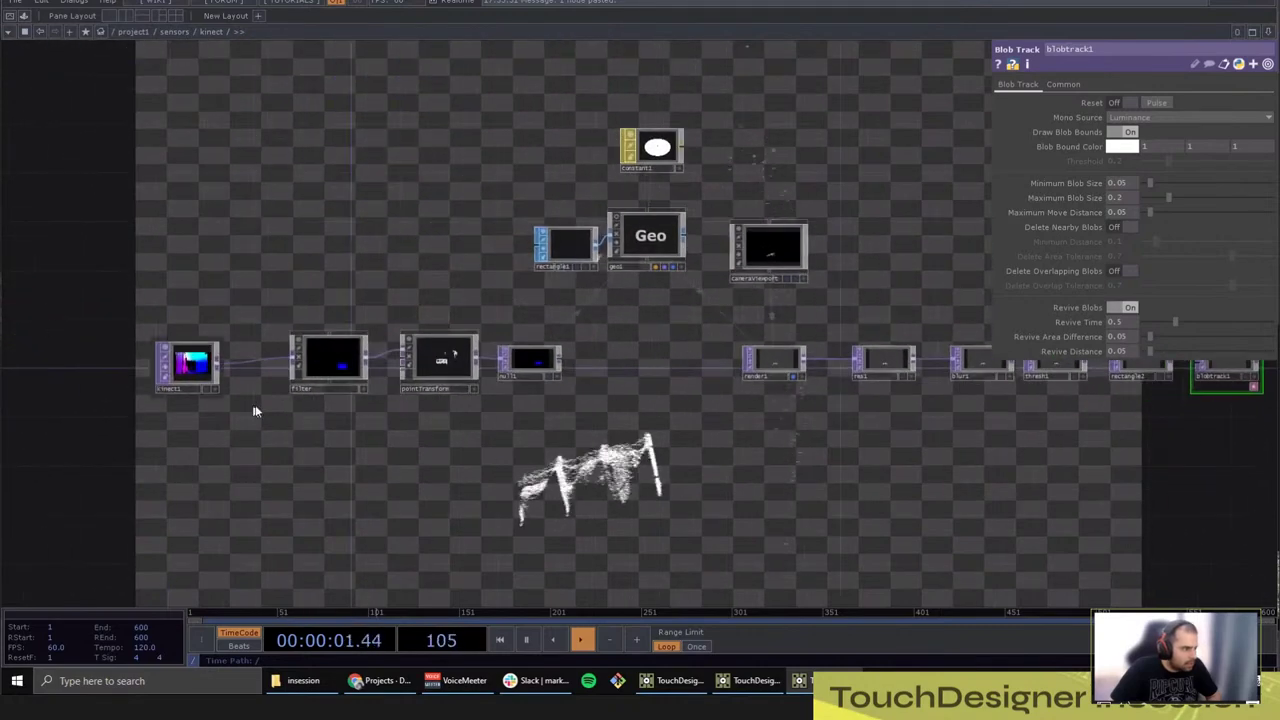
click(556, 376)
Step: Display the output of blobtrack1 in the network background as well
drag(794, 460, 394, 440)
drag(848, 469, 586, 447)
scroll(643, 348, up, 2)
scroll(643, 346, up, 4)
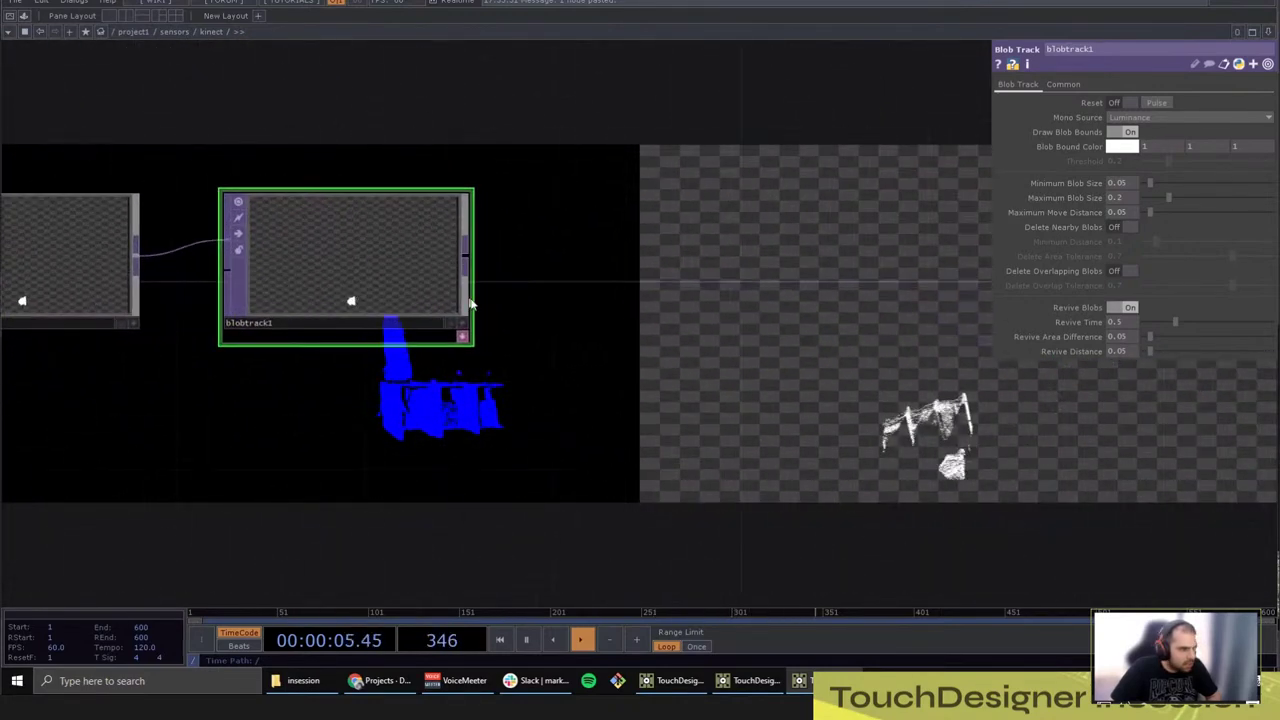
drag(636, 283, 860, 556)
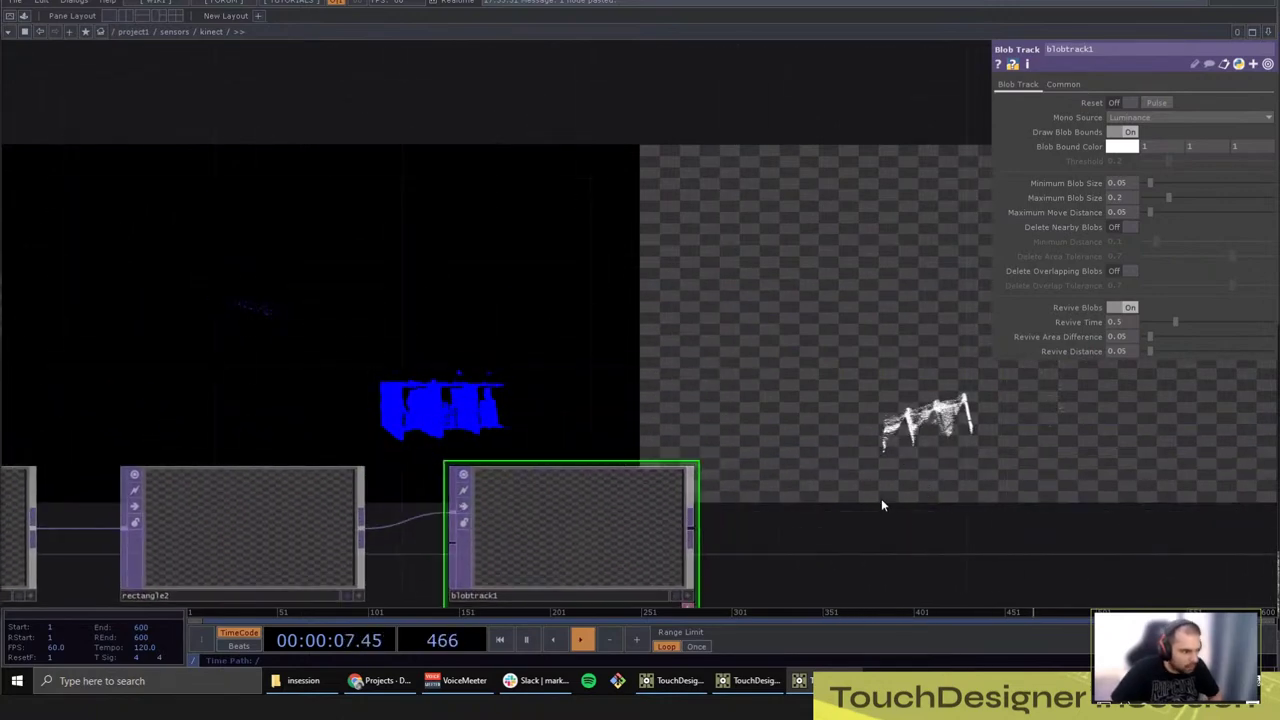
drag(563, 409, 526, 323)
drag(36, 421, 609, 410)
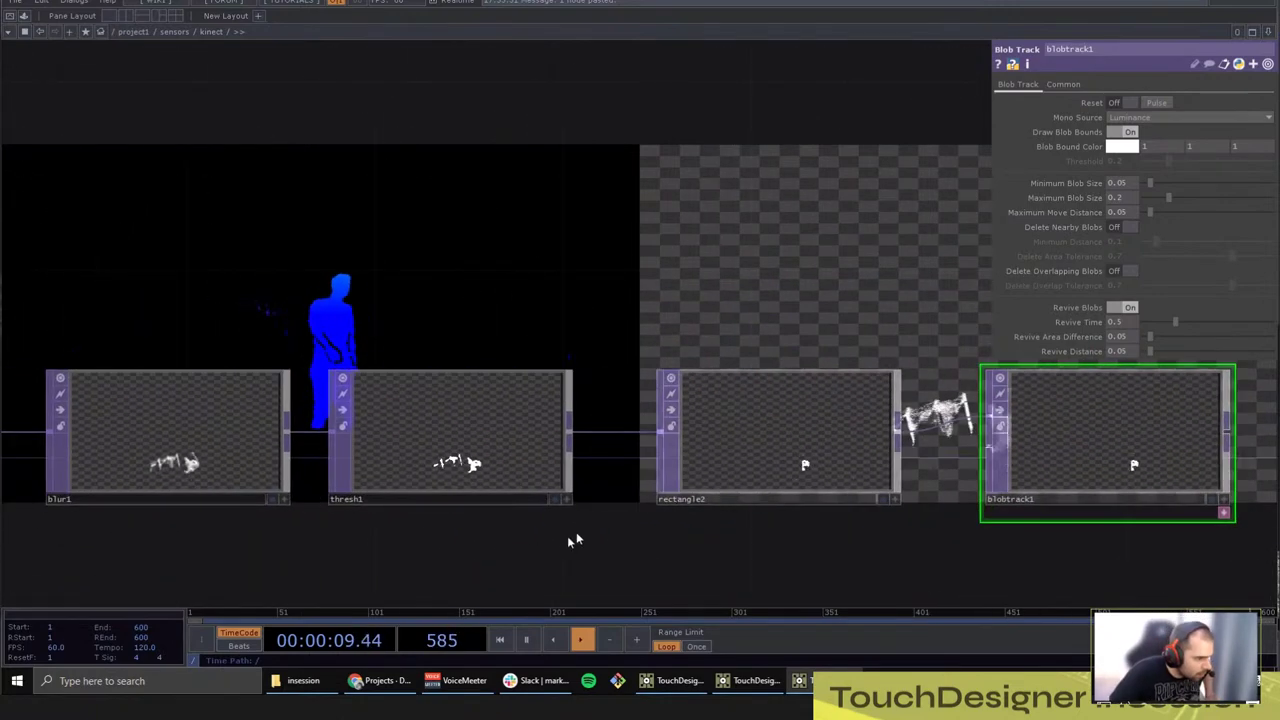
click(1211, 498)
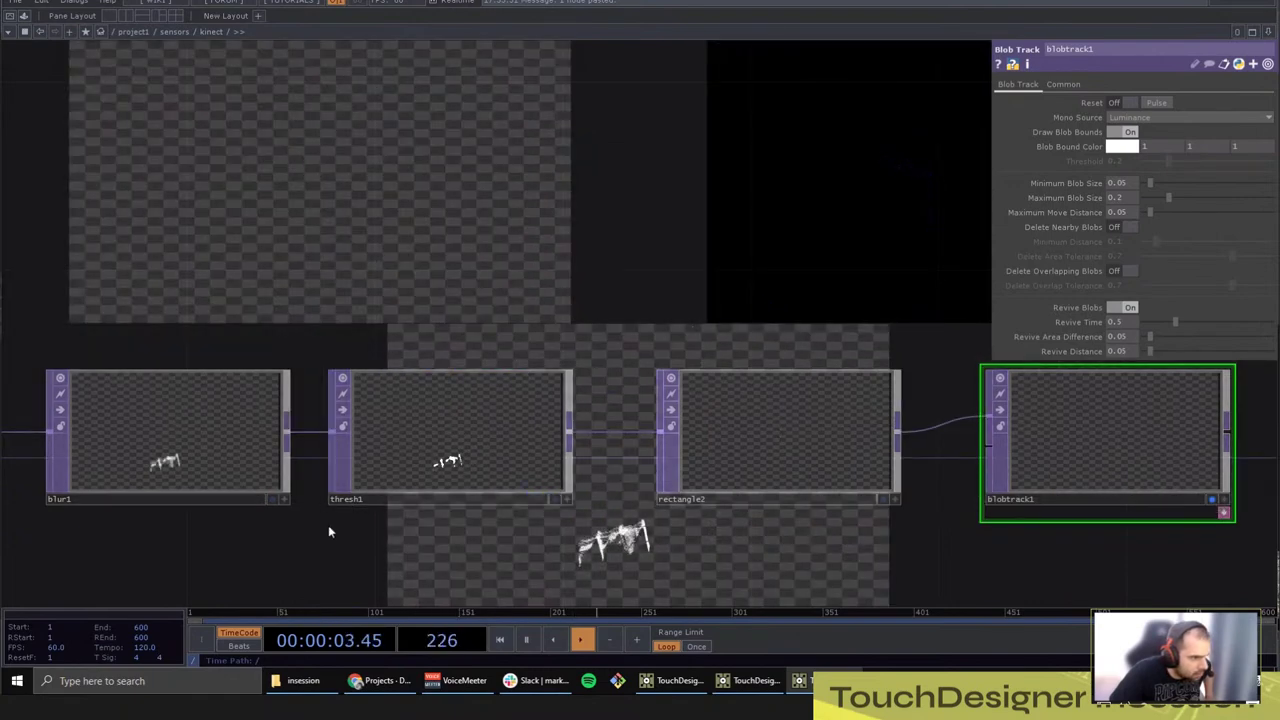
Step: Remove render1 from the network background, keeping only null1 and blobtrack1 on display
drag(328, 527, 1094, 399)
drag(508, 403, 1217, 460)
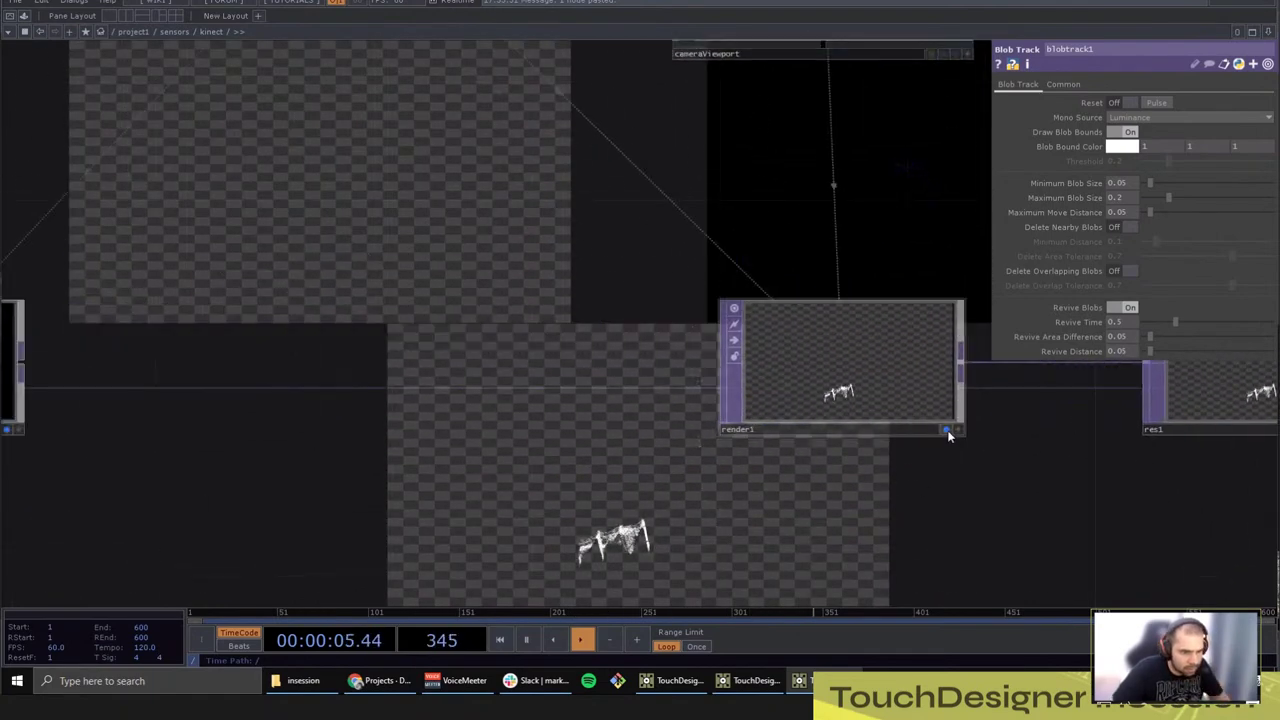
click(946, 430)
drag(1040, 470, 434, 413)
drag(1191, 482, 554, 439)
drag(1240, 418, 279, 472)
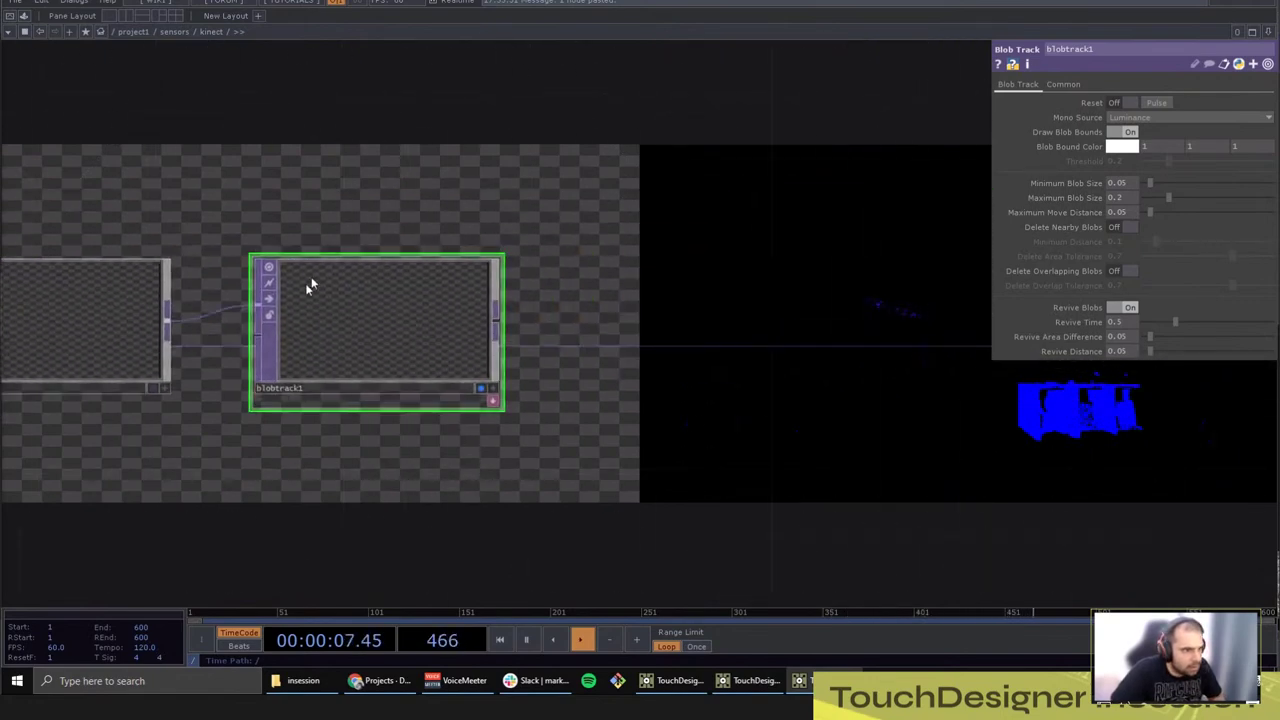
Step: Set blobtrack1's Blob Bound Color to red (1, 0, 0)
scroll(309, 289, up, 3)
drag(654, 354, 691, 480)
drag(754, 346, 758, 444)
scroll(750, 435, down, 2)
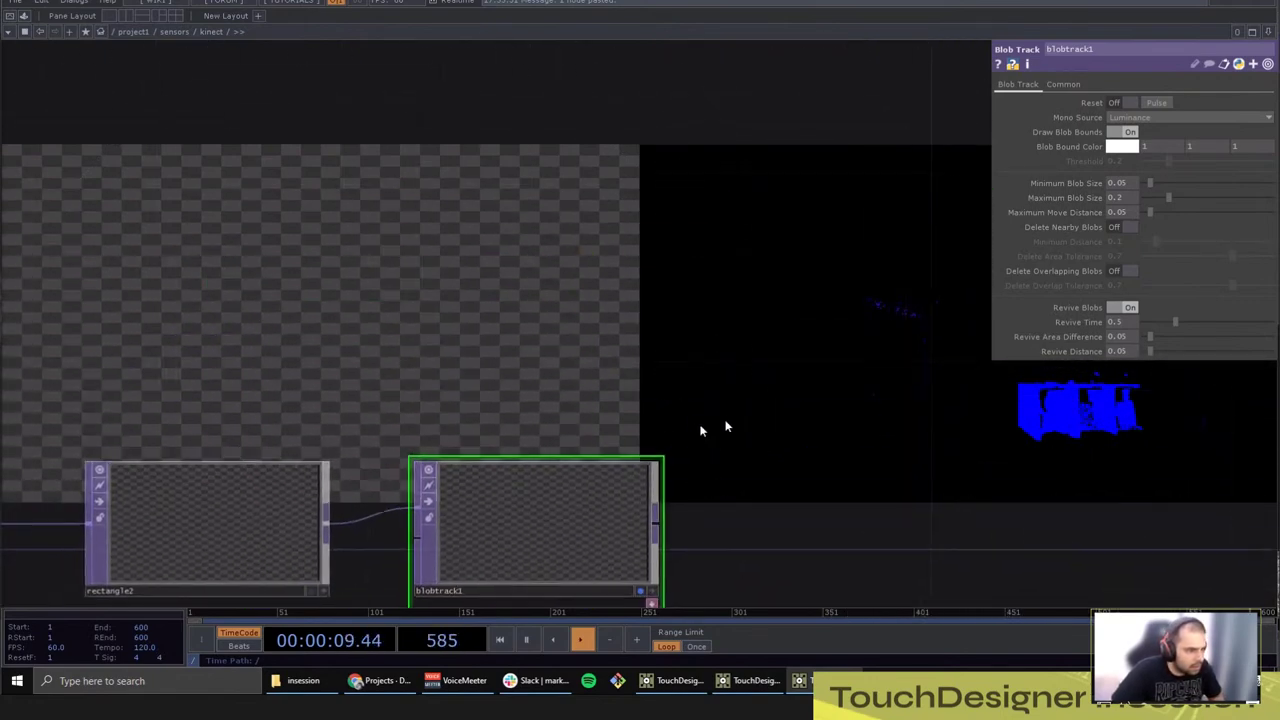
click(1122, 146)
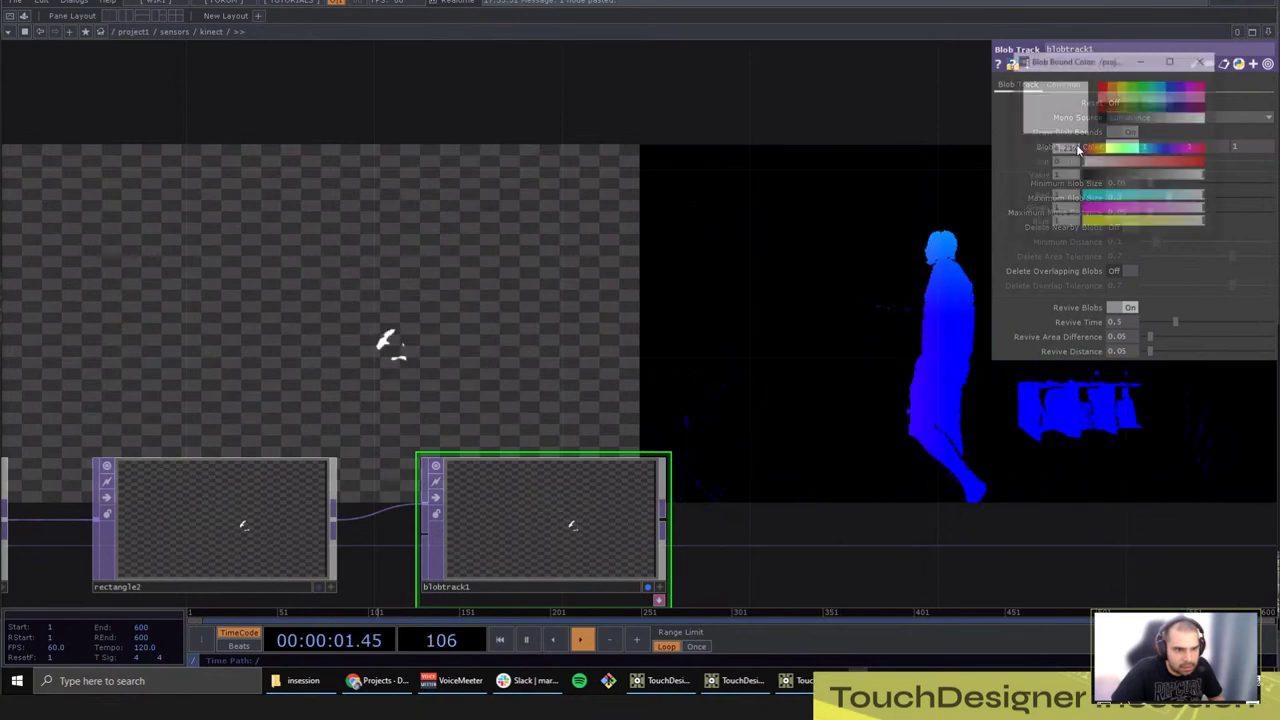
click(1102, 88)
click(1201, 62)
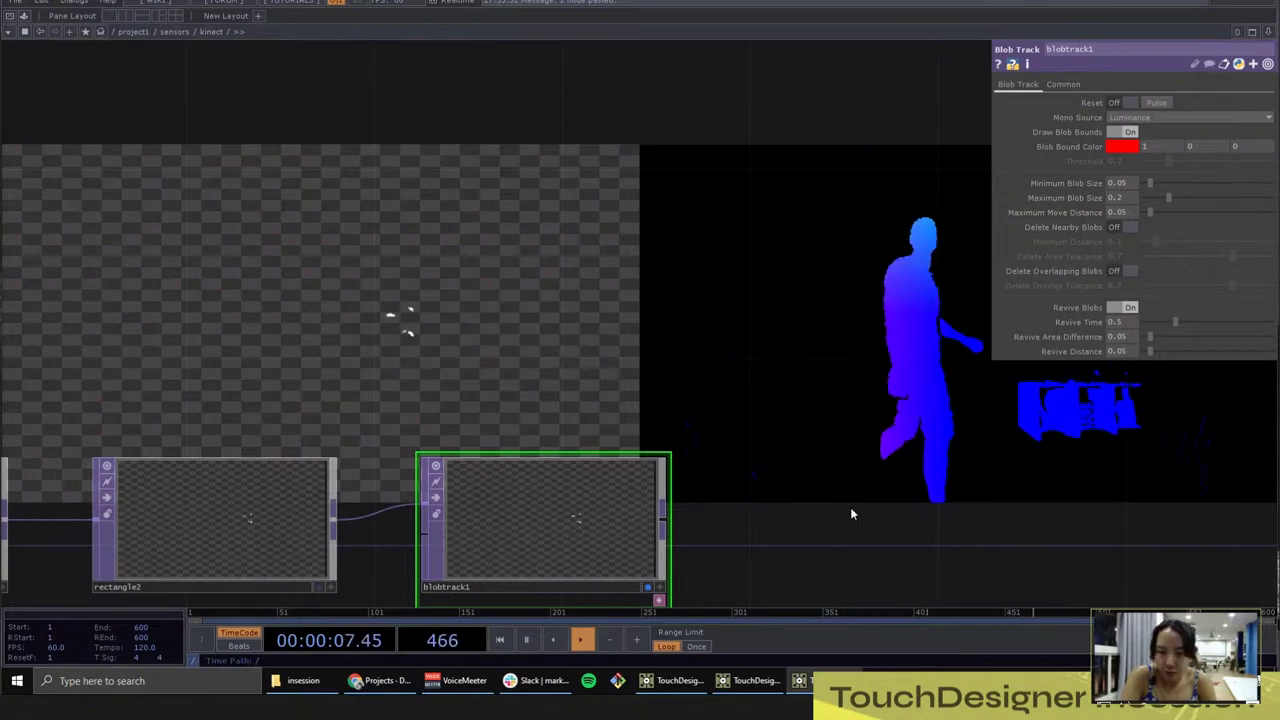
Step: Expand the docked blobtrack1_blobs table below blobtrack1
scroll(257, 287, up, 3)
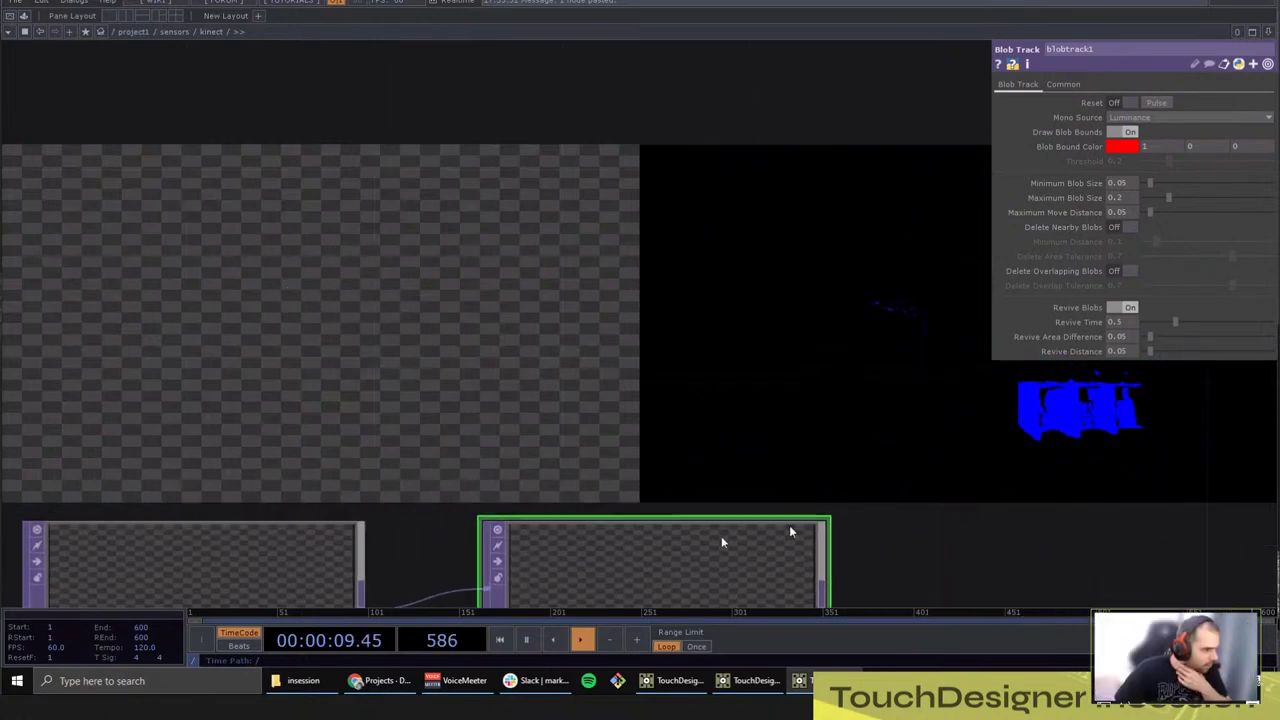
drag(860, 565, 606, 235)
click(565, 388)
drag(672, 395, 832, 527)
scroll(679, 366, down, 5)
drag(822, 392, 790, 433)
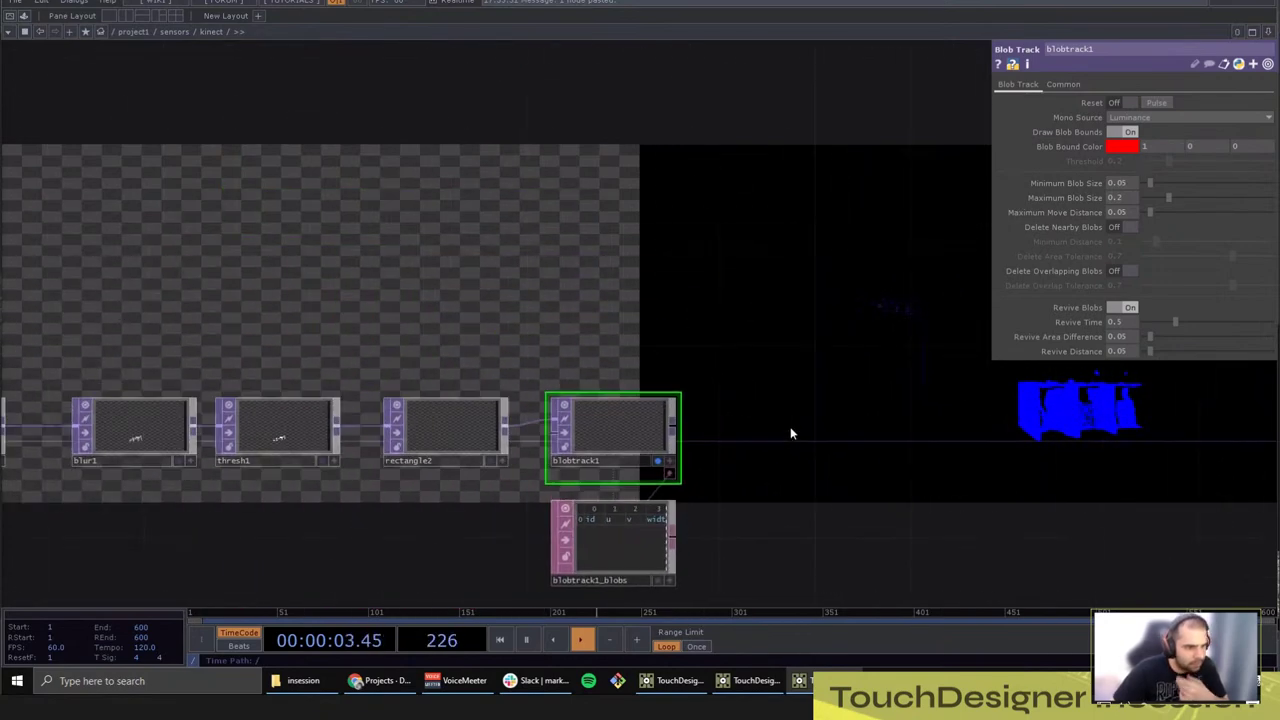
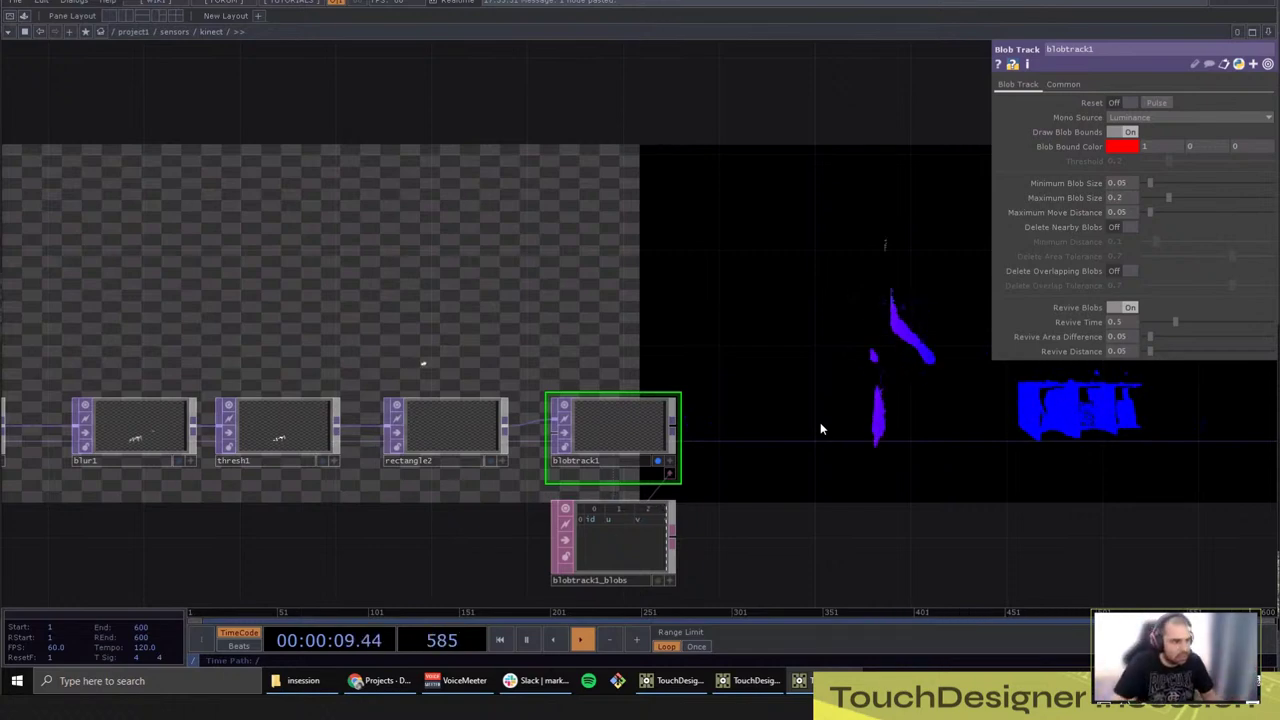
Step: Add a Null TOP connected to the output of blobtrack1
drag(837, 399, 824, 403)
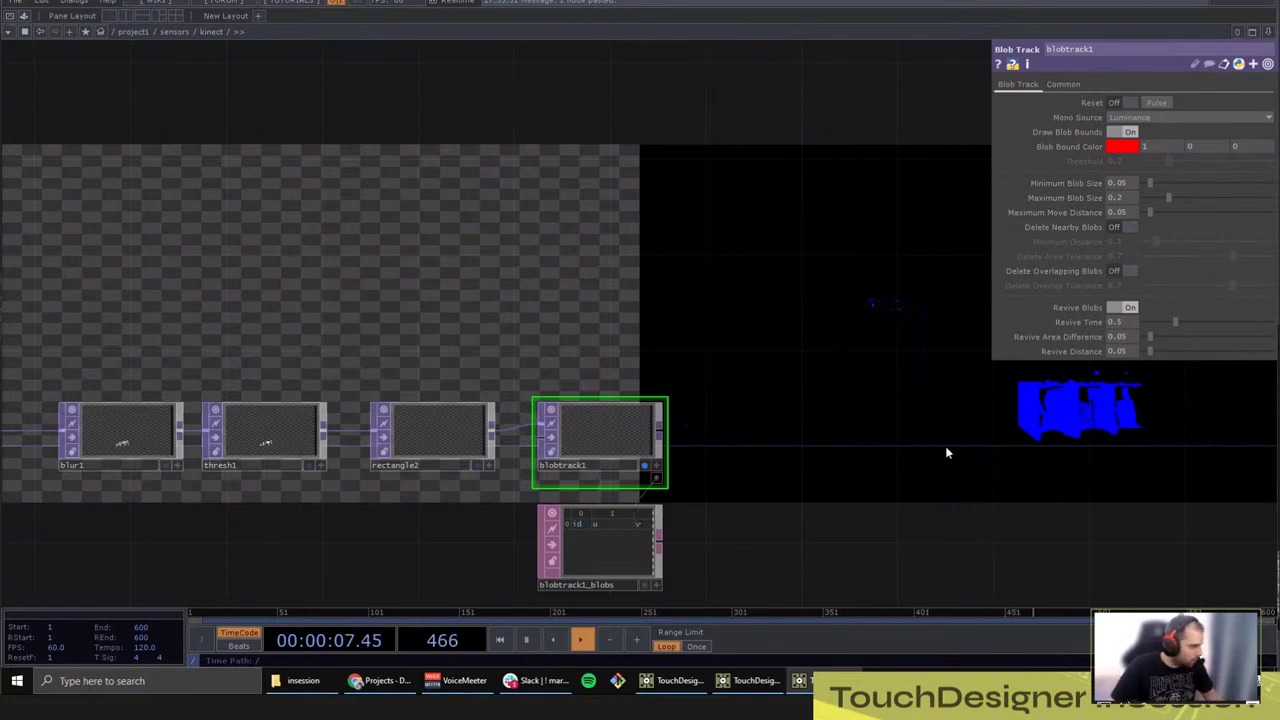
drag(977, 461, 772, 470)
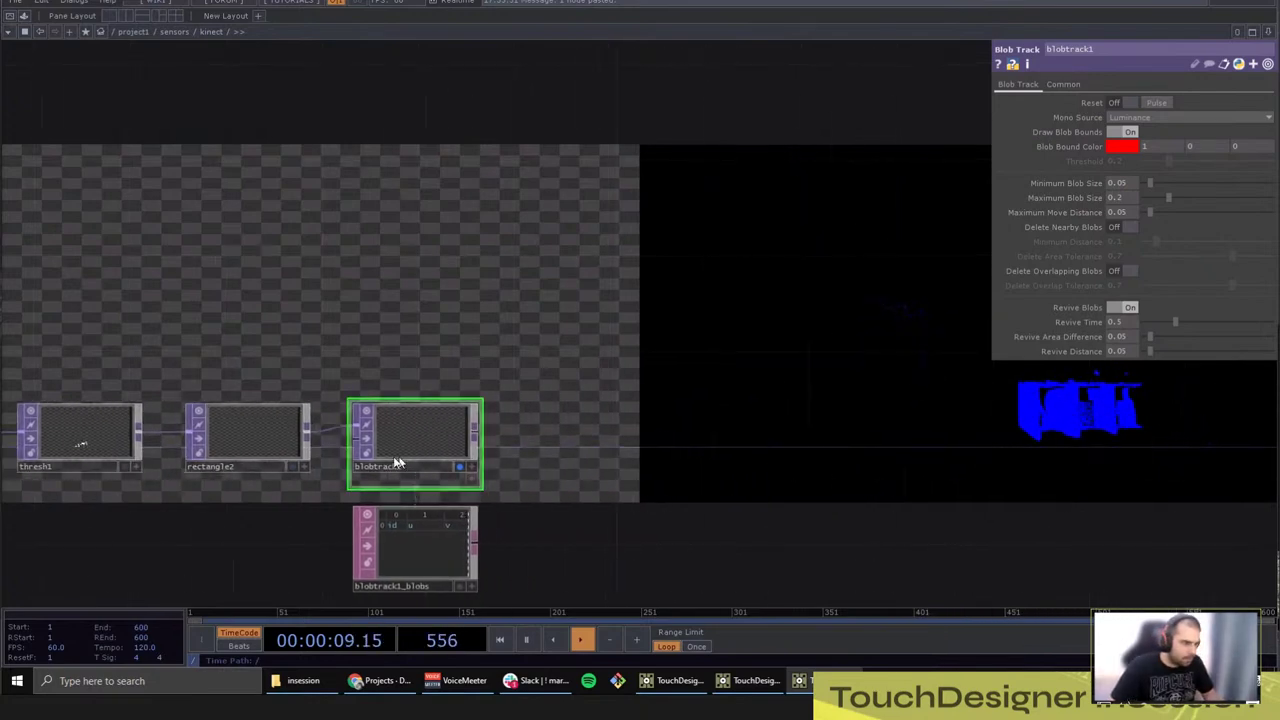
right_click(477, 437)
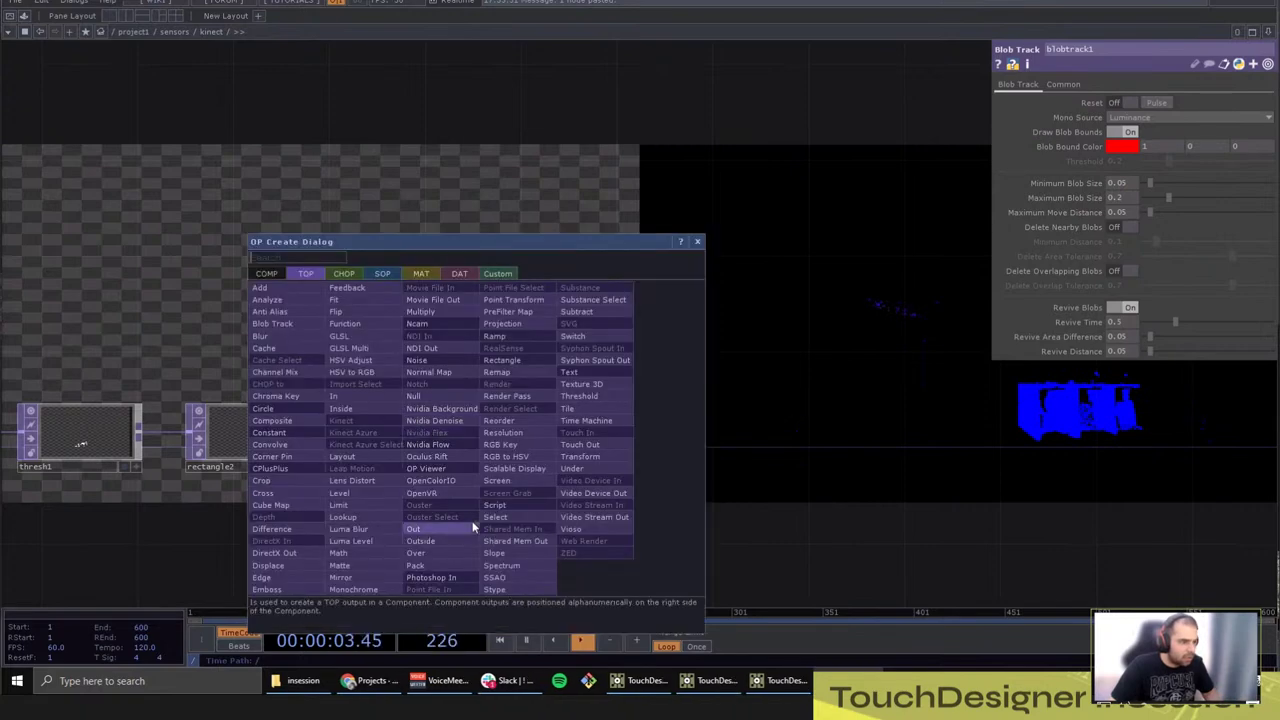
click(435, 408)
click(657, 437)
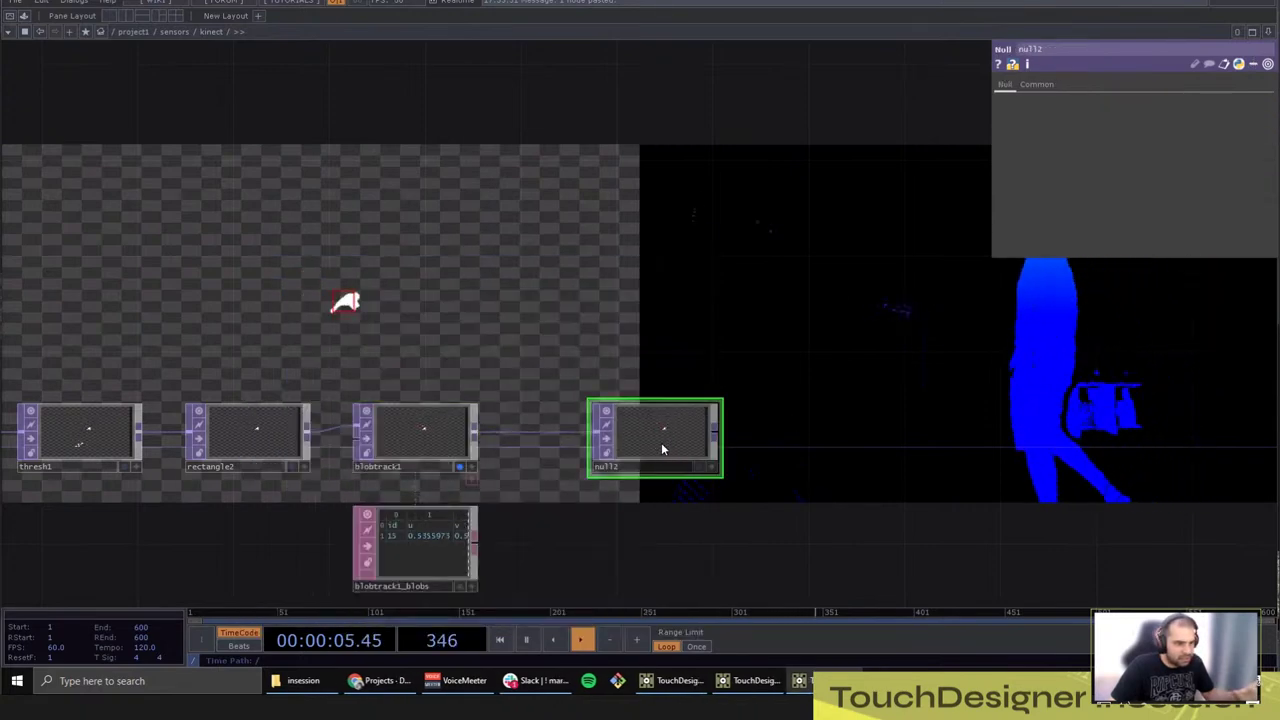
Step: Convert the blobtrack1_blobs table to channels with a DAT to CHOP placed below null2
scroll(659, 447, up, 3)
drag(823, 483, 900, 347)
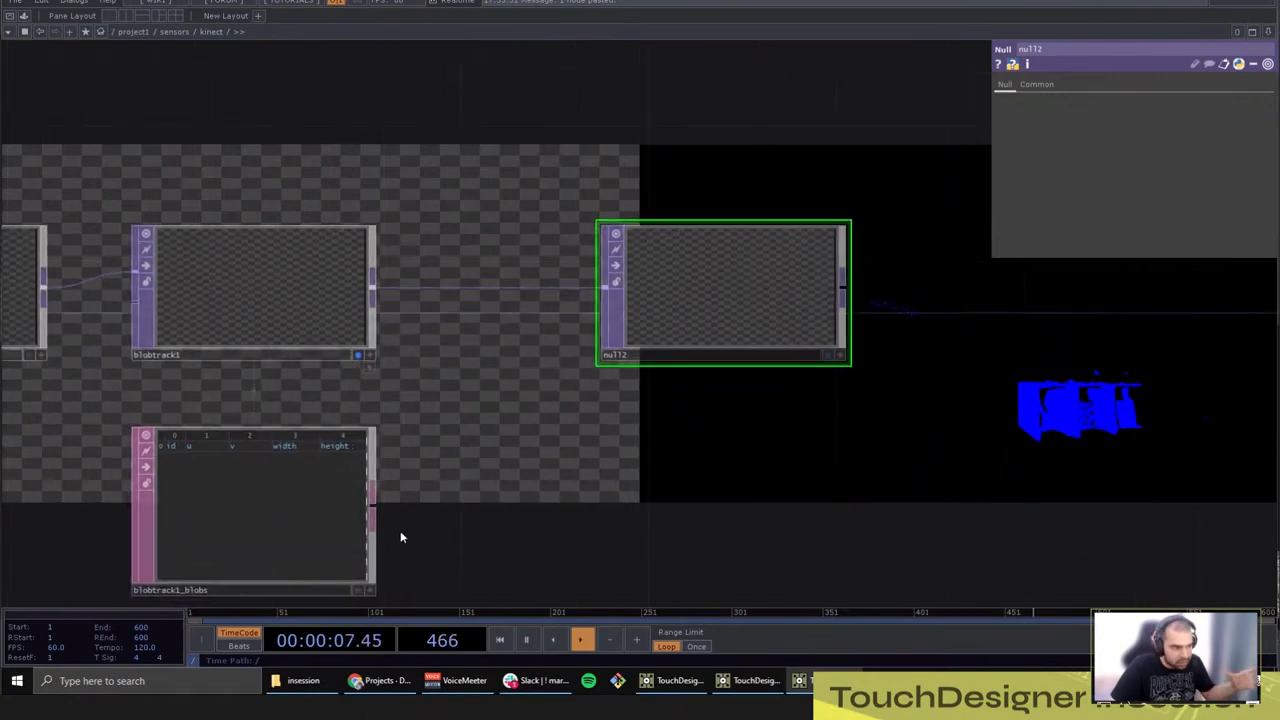
scroll(377, 510, up, 3)
click(363, 486)
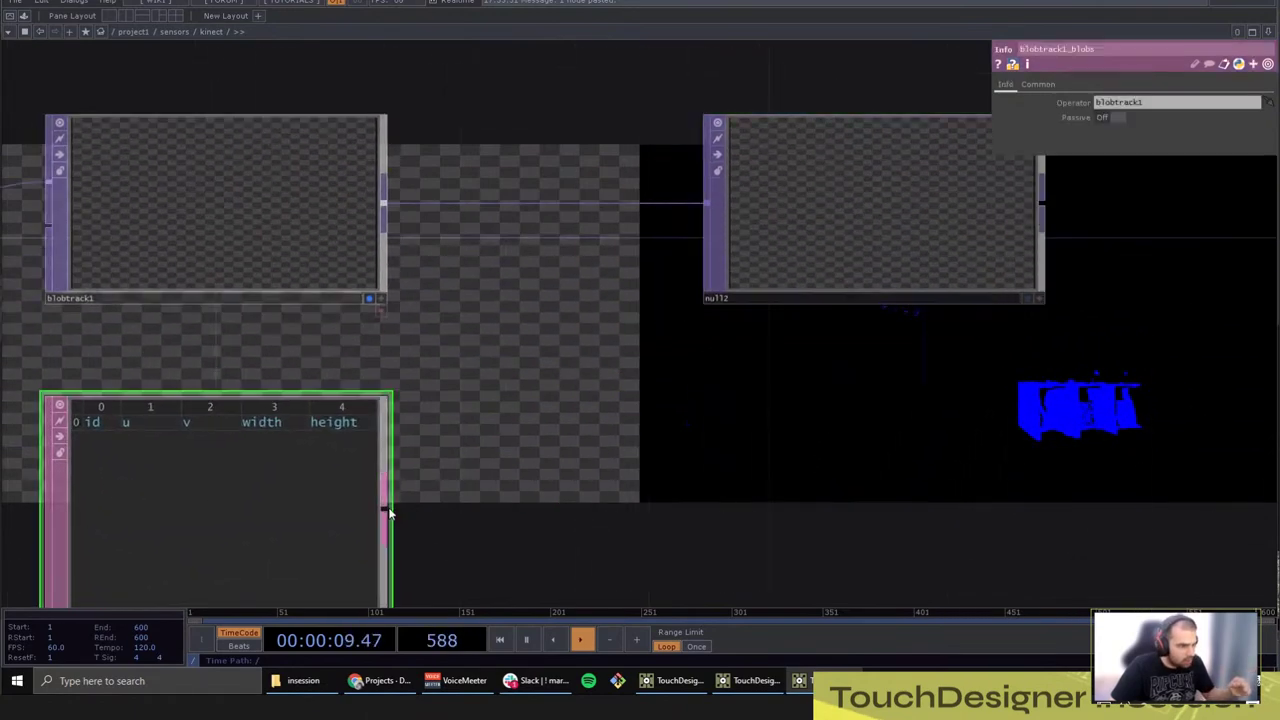
right_click(386, 506)
click(255, 308)
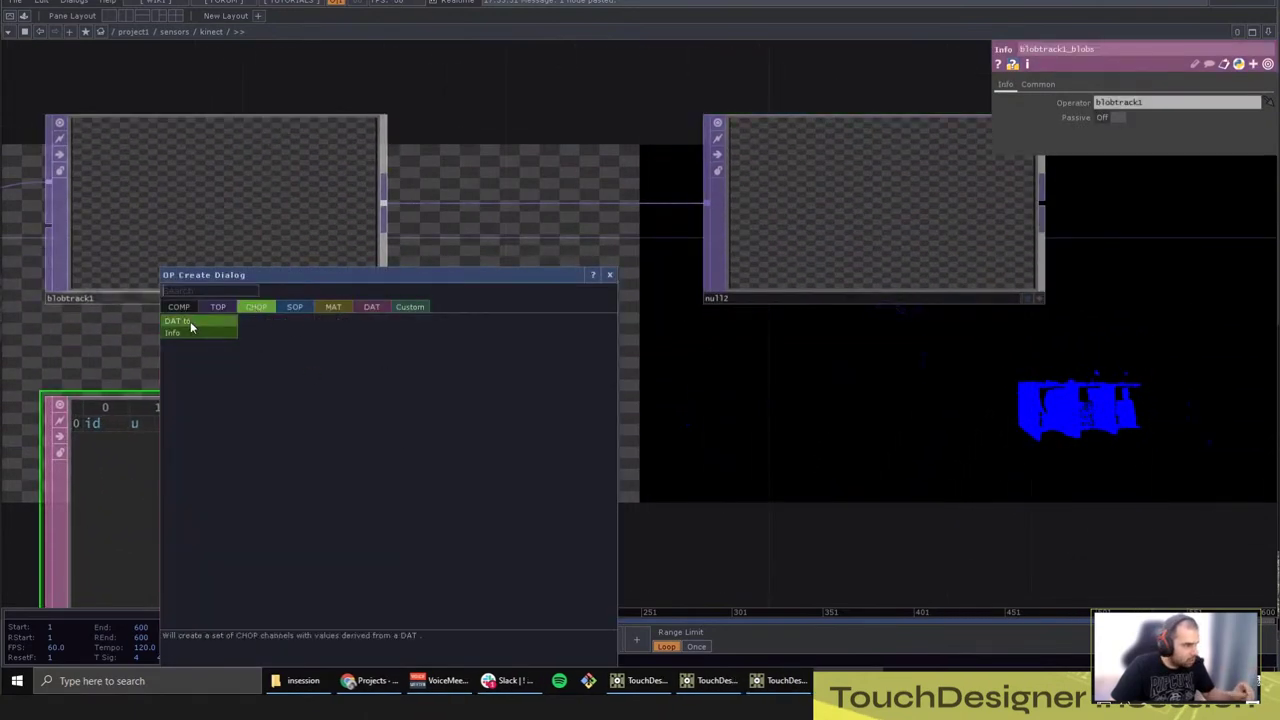
click(190, 326)
click(878, 452)
Step: Set datto1 to read the first row as Names and the first column as Values
drag(1200, 571, 1027, 483)
drag(686, 320, 673, 382)
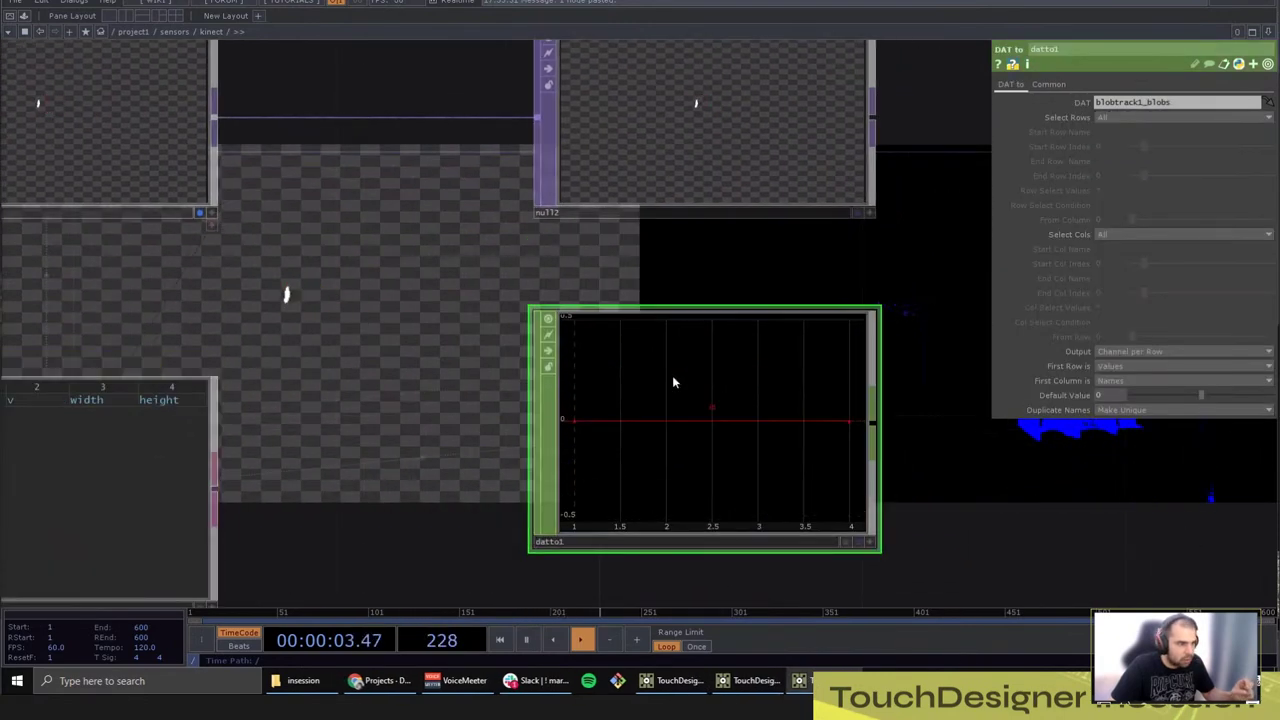
click(1120, 366)
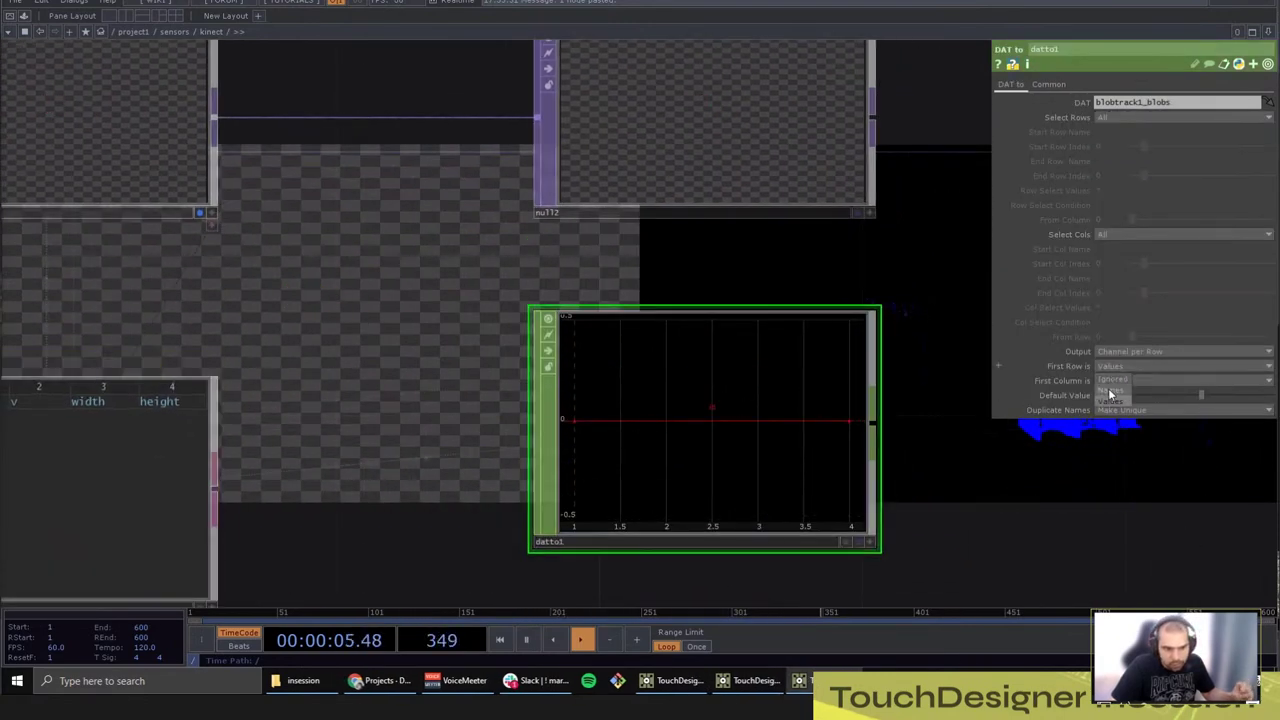
click(1111, 392)
click(1123, 380)
click(1110, 415)
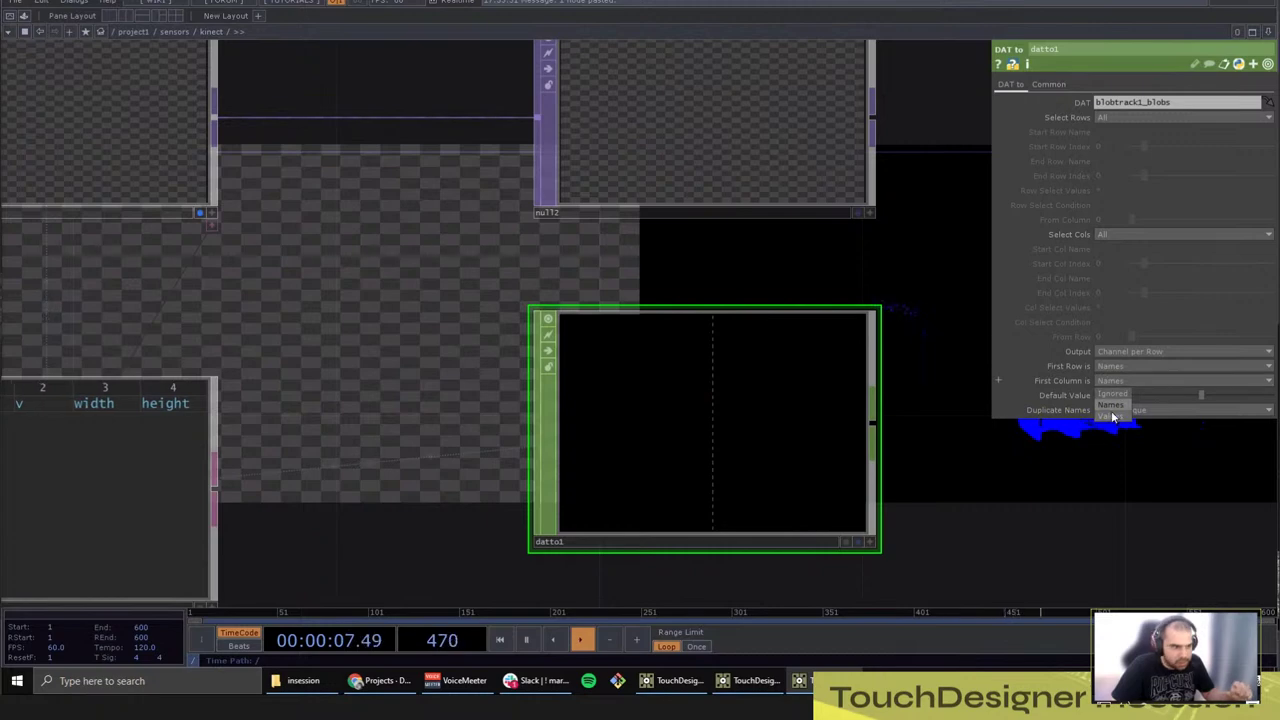
Step: Set the Output of datto1 to Channel per Column
drag(368, 357, 865, 214)
click(562, 345)
drag(560, 356, 571, 287)
drag(648, 423, 136, 460)
click(690, 400)
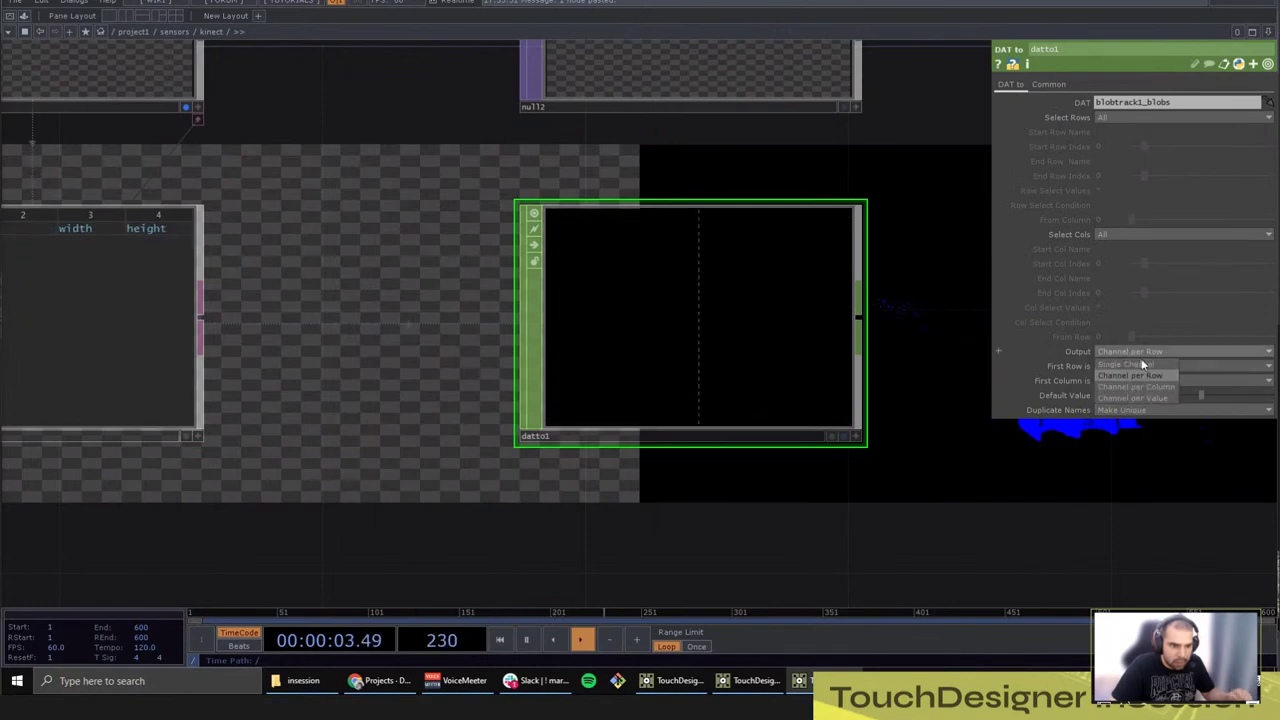
click(1128, 350)
click(1153, 390)
scroll(686, 494, down, 5)
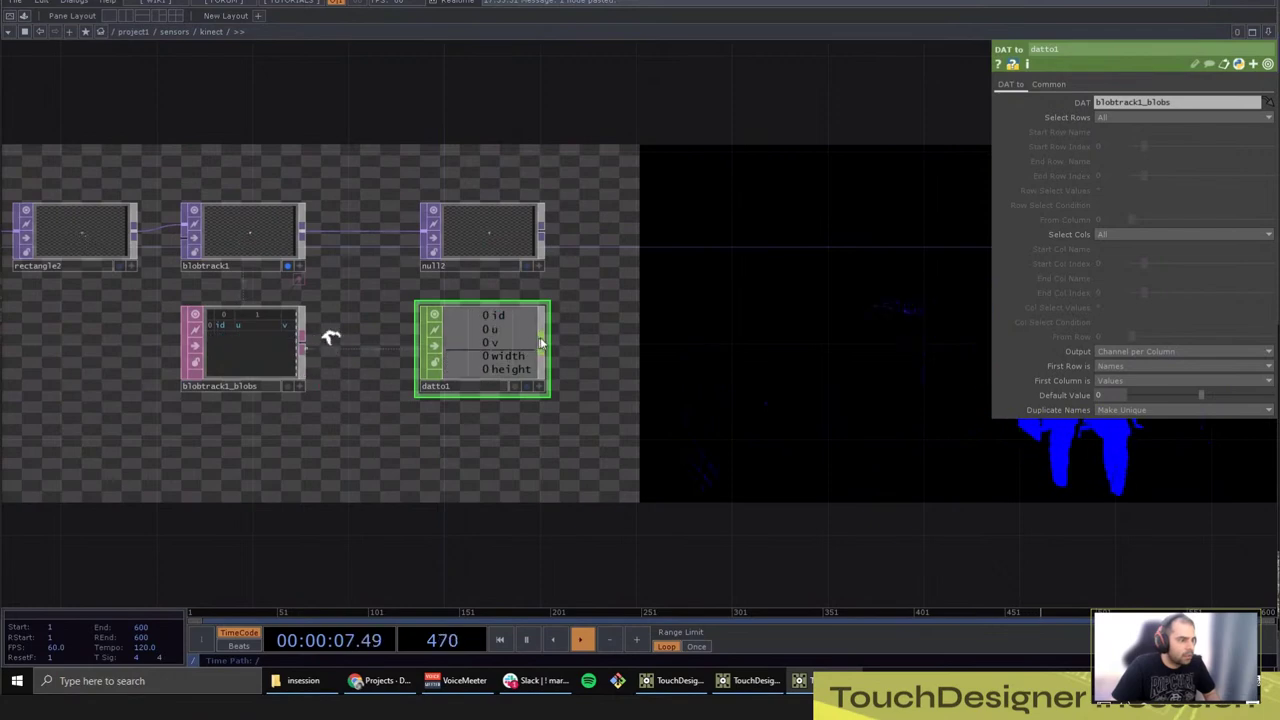
key(Tab)
click(557, 360)
click(565, 361)
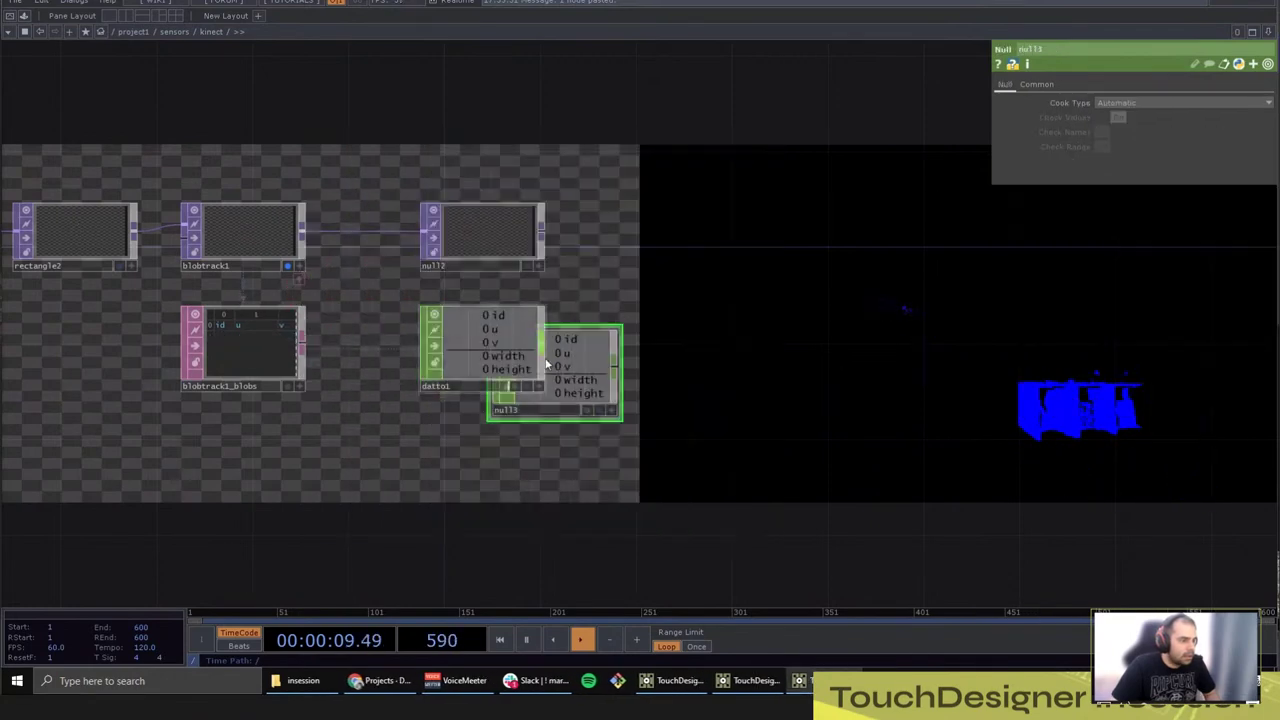
key(Delete)
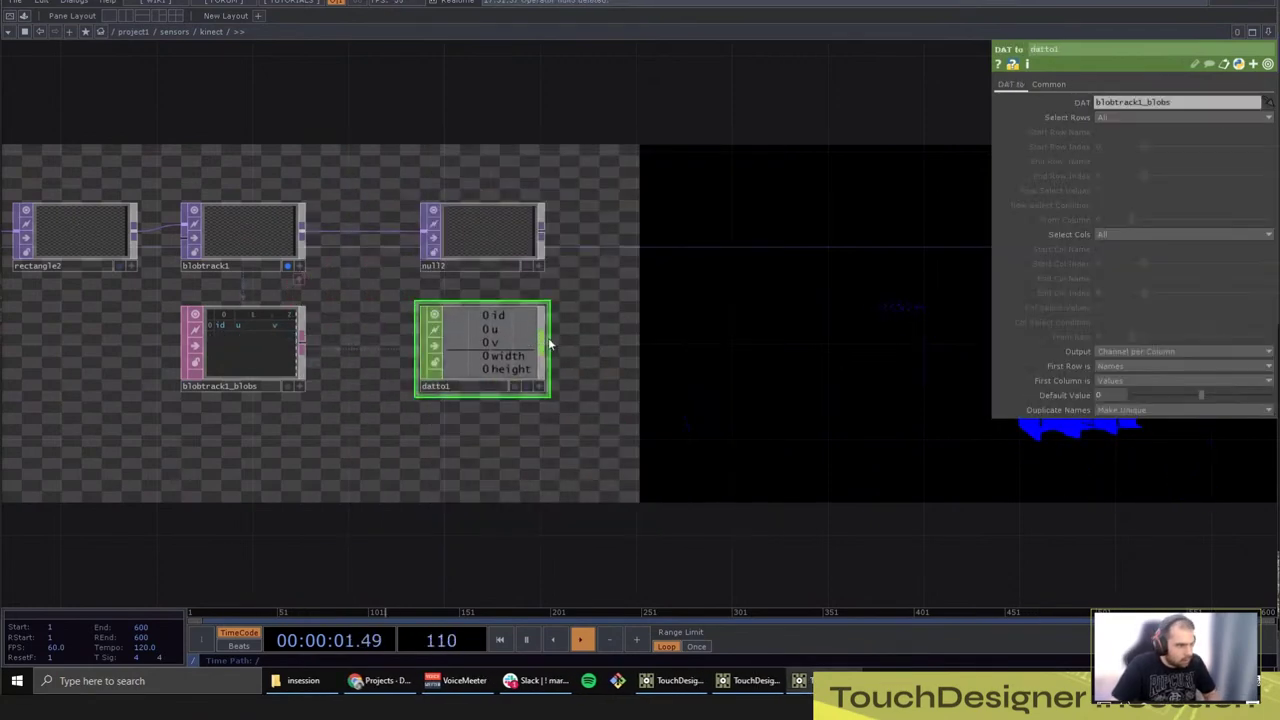
Step: Add an Out CHOP connected to the output of datto1
right_click(545, 343)
text(ou)
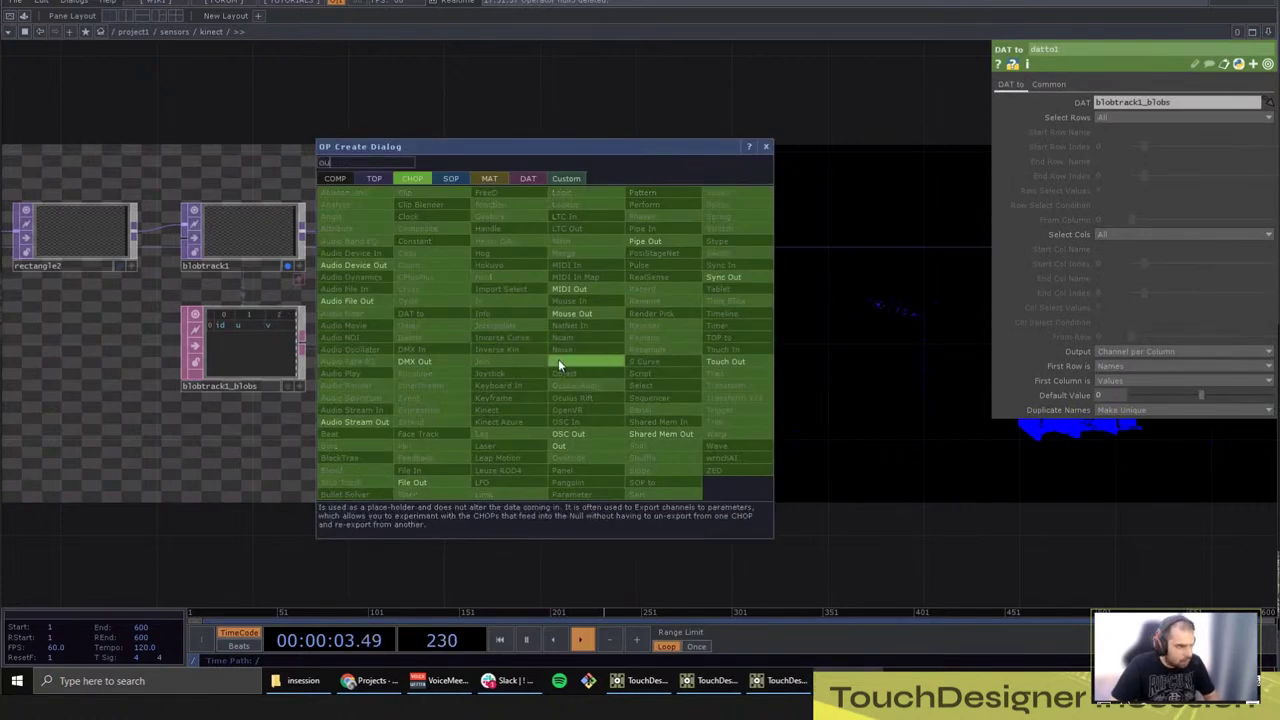
click(561, 455)
click(690, 340)
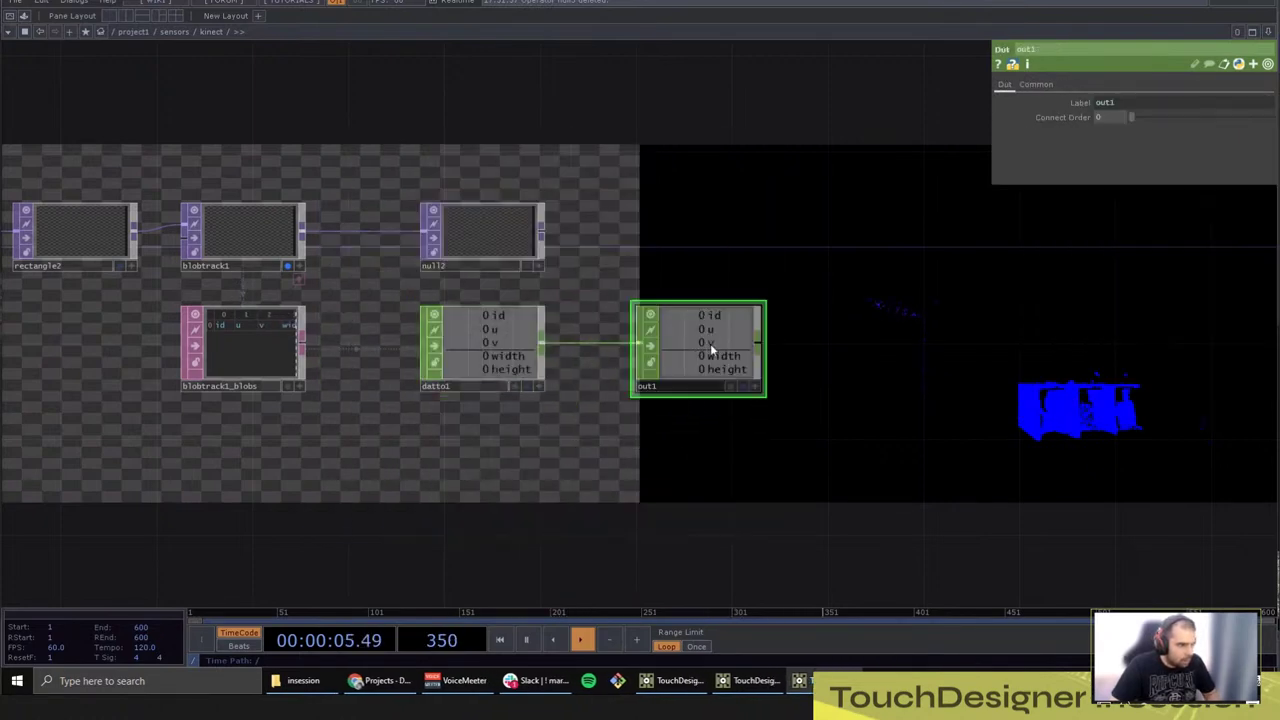
Step: Add an Out TOP after null2 above out1, and delete null2 so blobtrack1 feeds the Out TOP directly
click(504, 244)
right_click(540, 230)
text(ou)
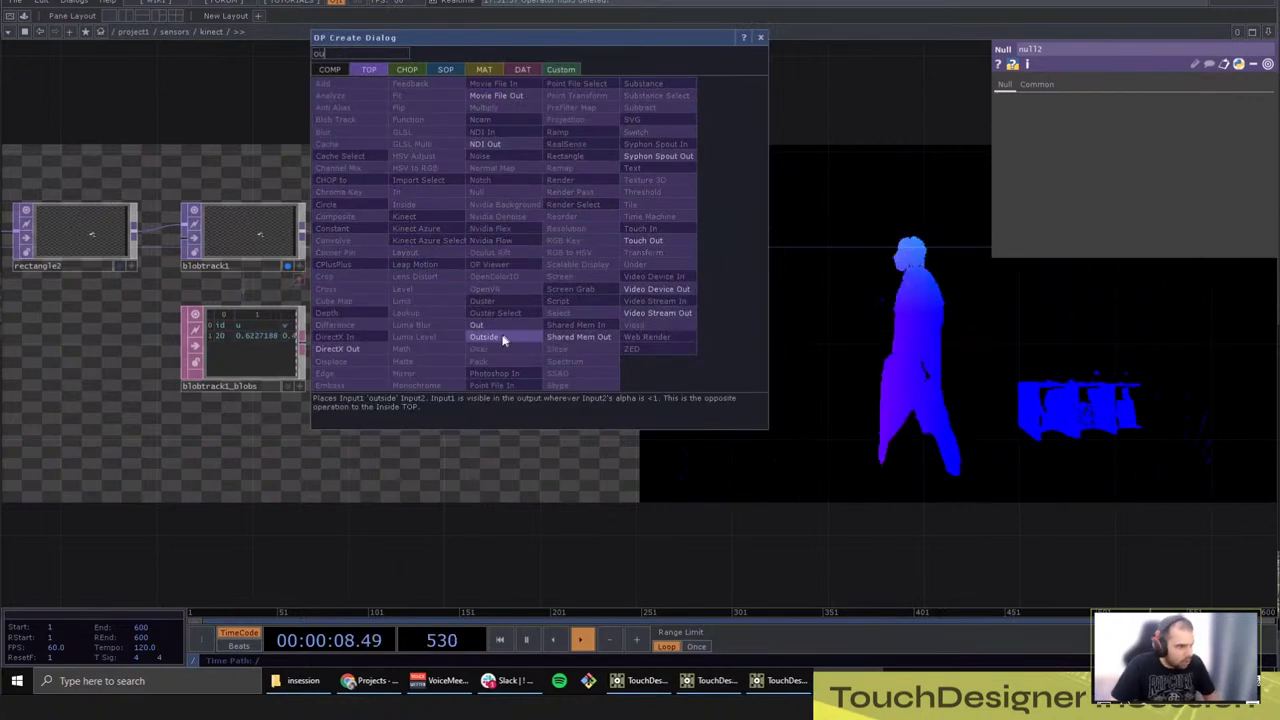
click(494, 327)
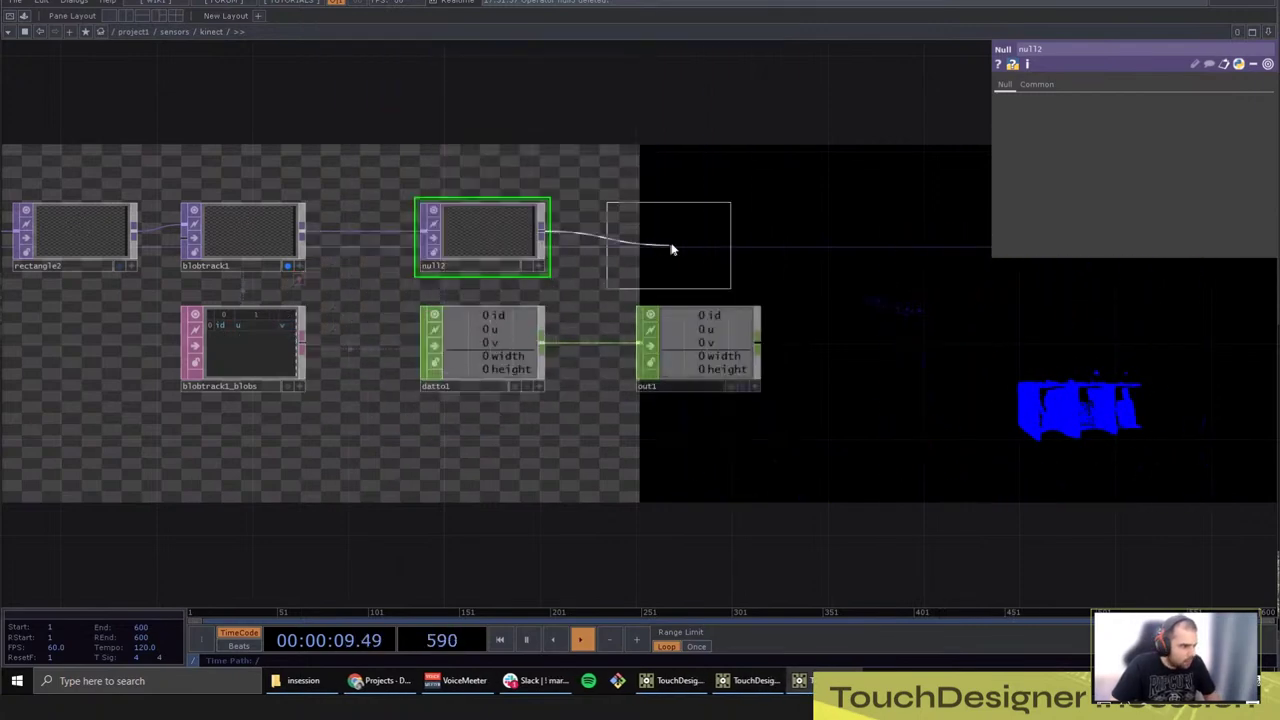
click(706, 238)
click(522, 230)
key(Delete)
Step: Go up to the sensors network and add an Out CHOP connected to the channel output of kinect
scroll(689, 254, down, 8)
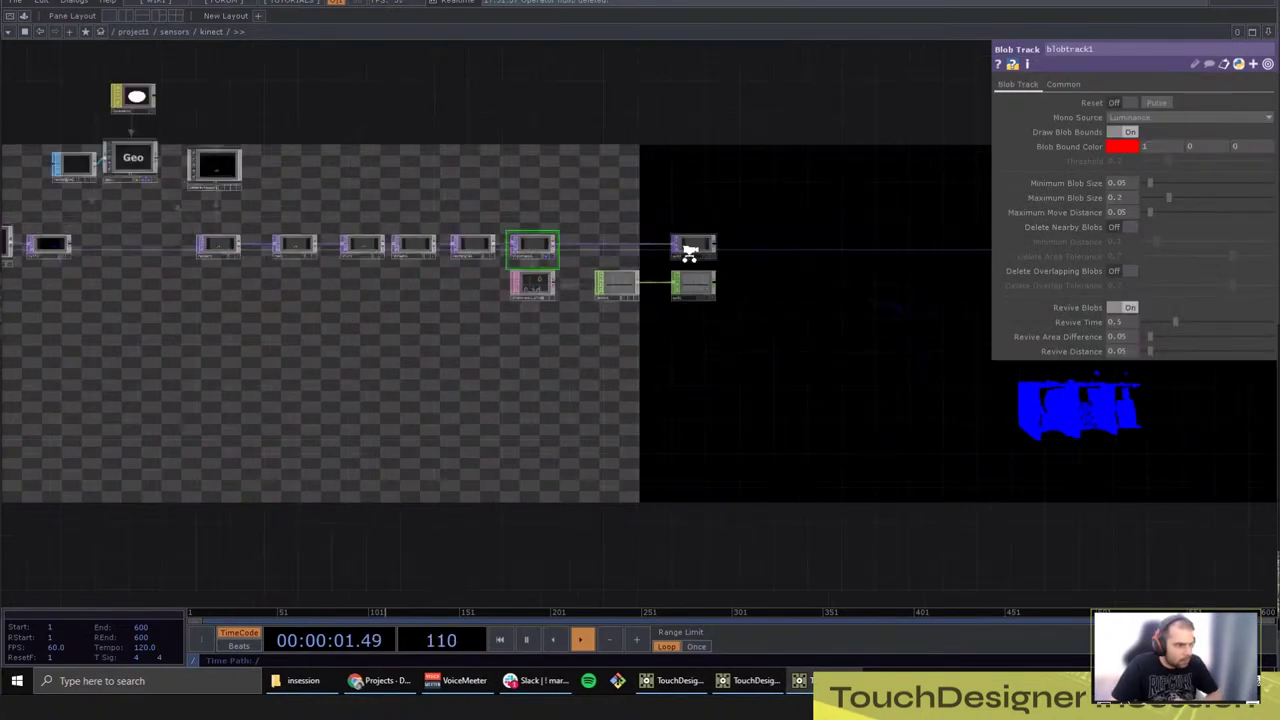
drag(807, 474, 418, 459)
scroll(416, 462, down, 8)
scroll(385, 460, up, 8)
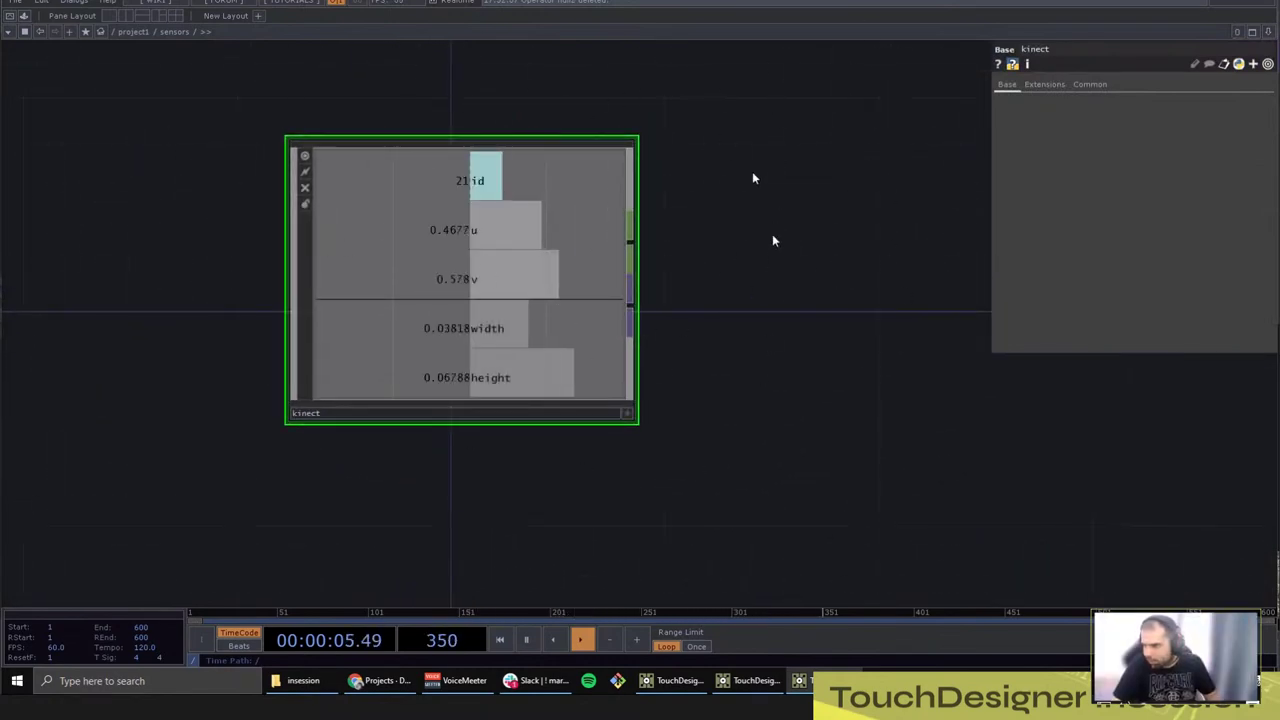
scroll(466, 278, down, 6)
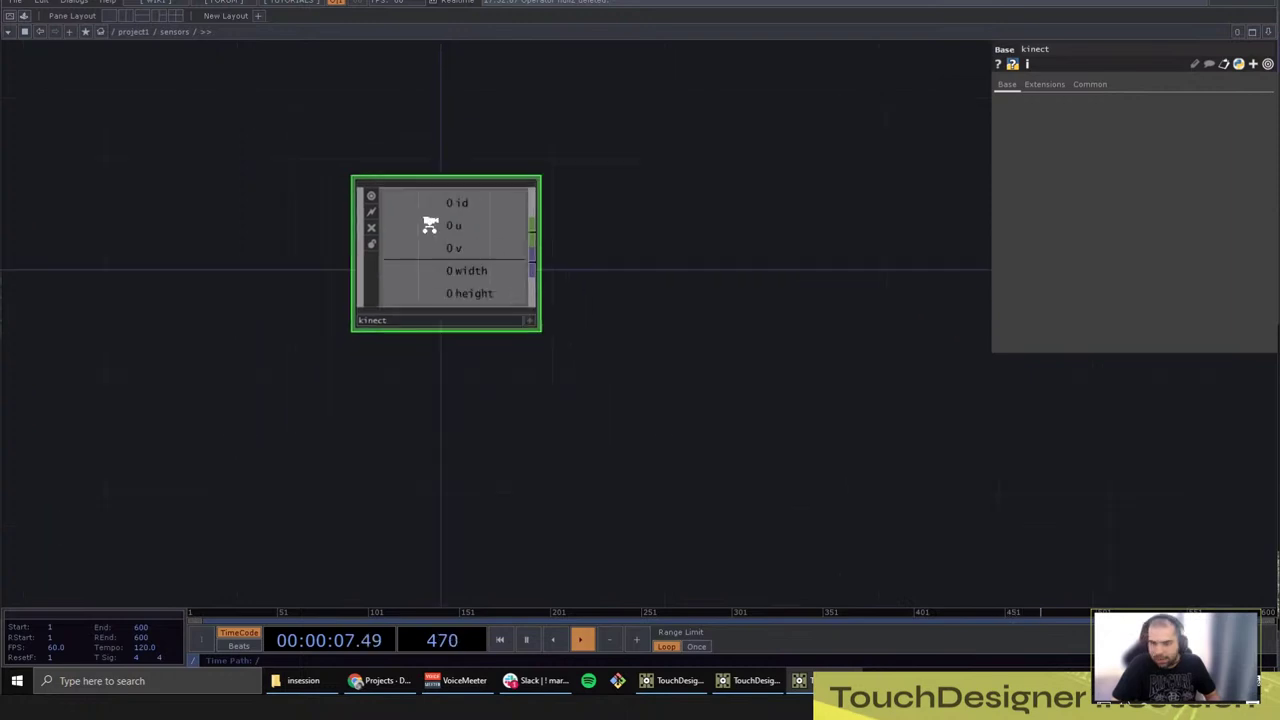
scroll(459, 299, up, 6)
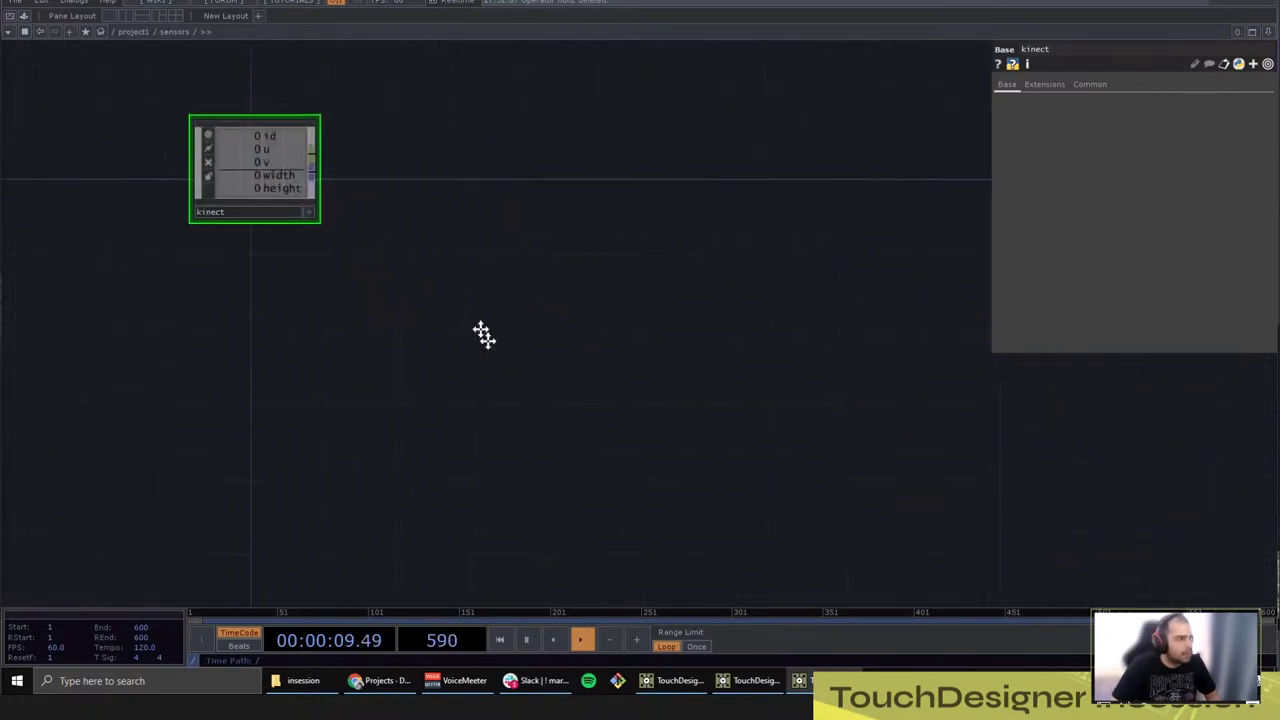
right_click(478, 345)
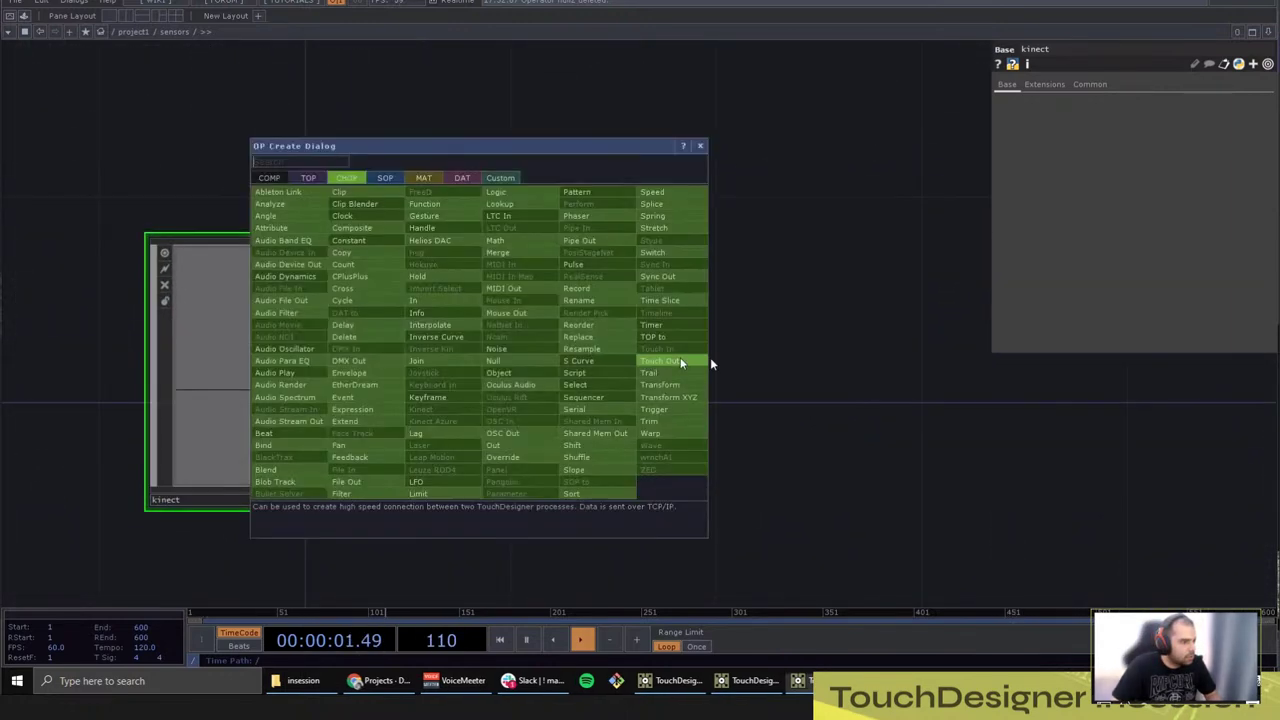
text(ou)
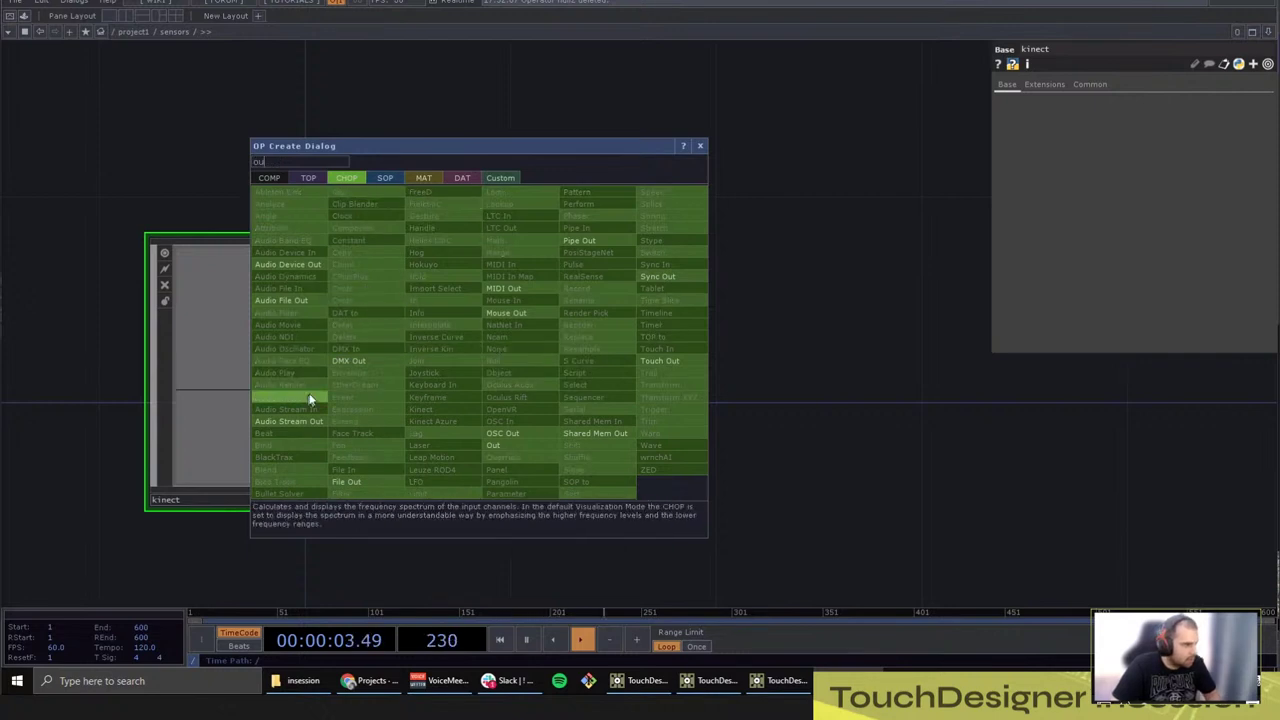
click(500, 446)
click(695, 318)
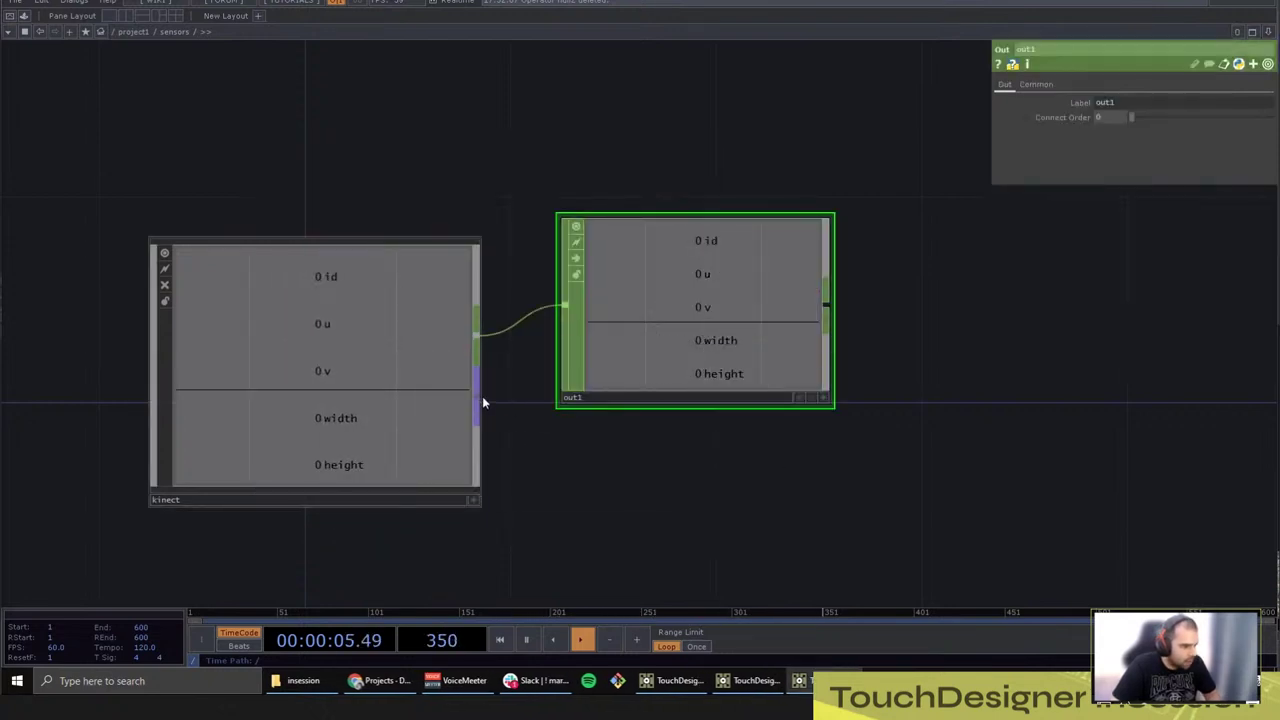
Step: Add an Out TOP connected to the image output of kinect and place it below out1
right_click(482, 400)
click(467, 495)
click(695, 545)
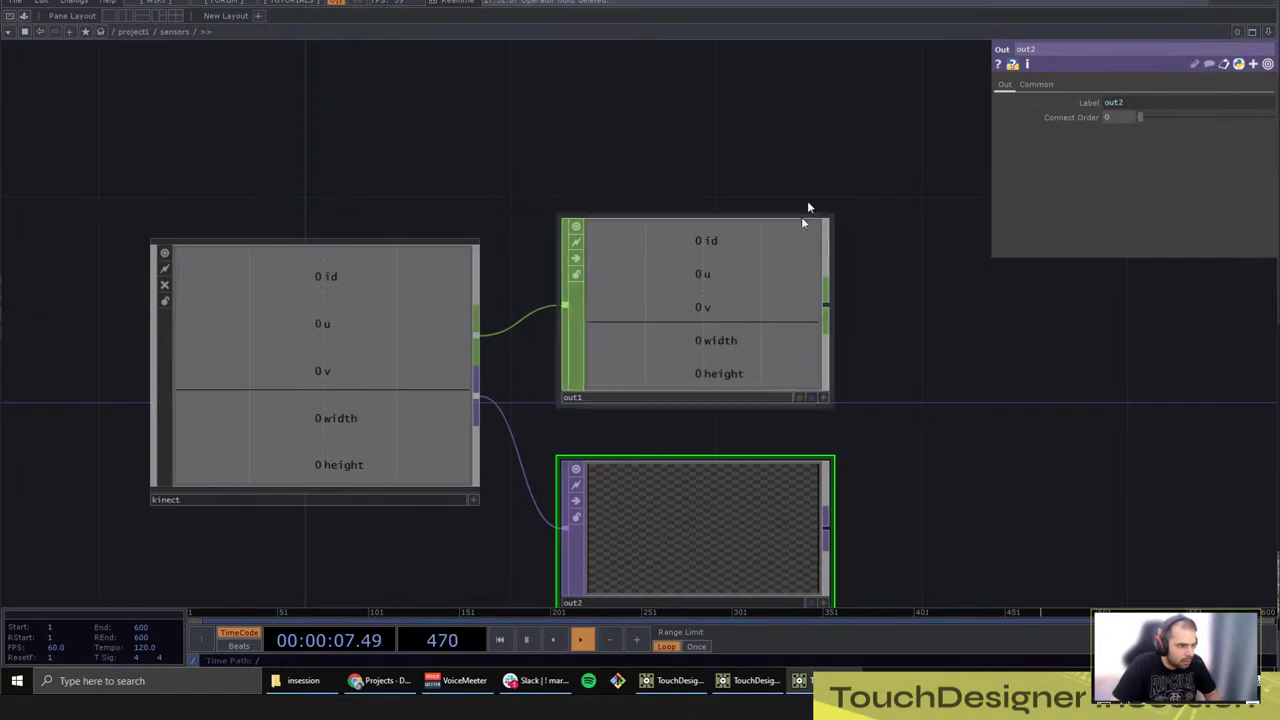
right_drag(806, 191, 680, 534)
drag(680, 534, 674, 483)
Step: Go up to the project1 network and add a Null CHOP on the channel output of sensors, placed beside panel1
scroll(726, 351, down, 10)
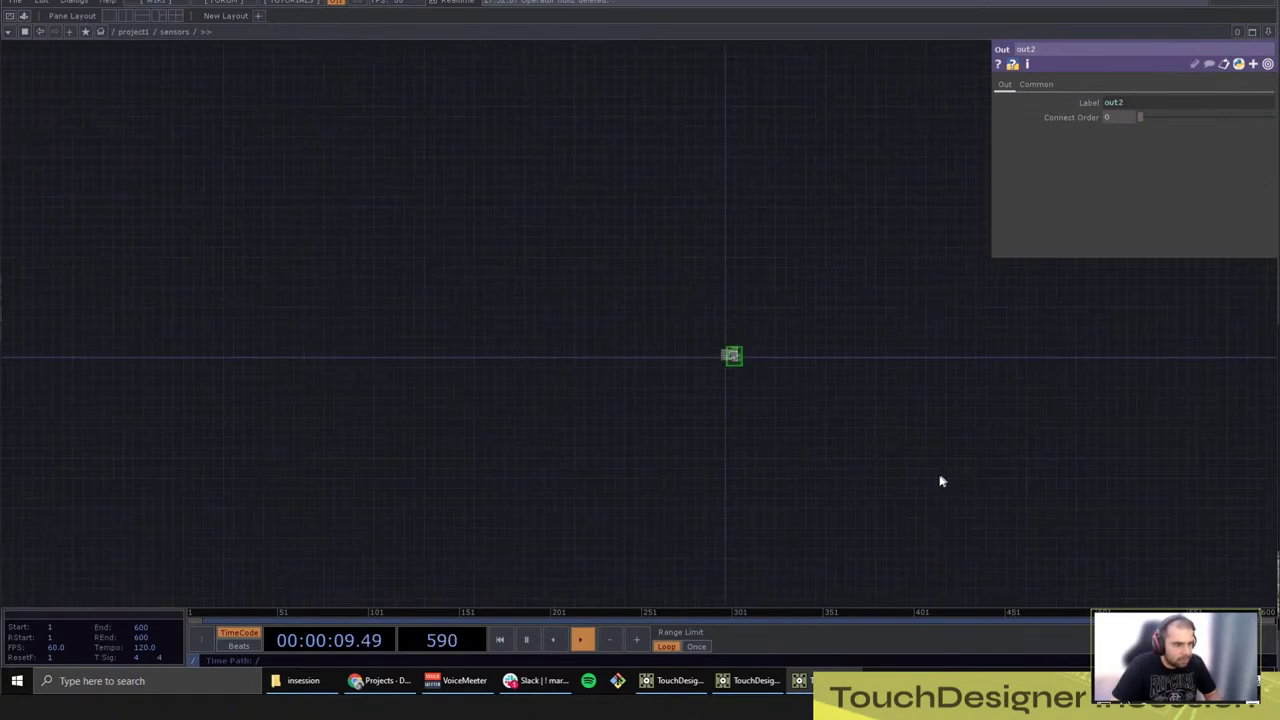
scroll(940, 481, down, 4)
scroll(403, 290, down, 6)
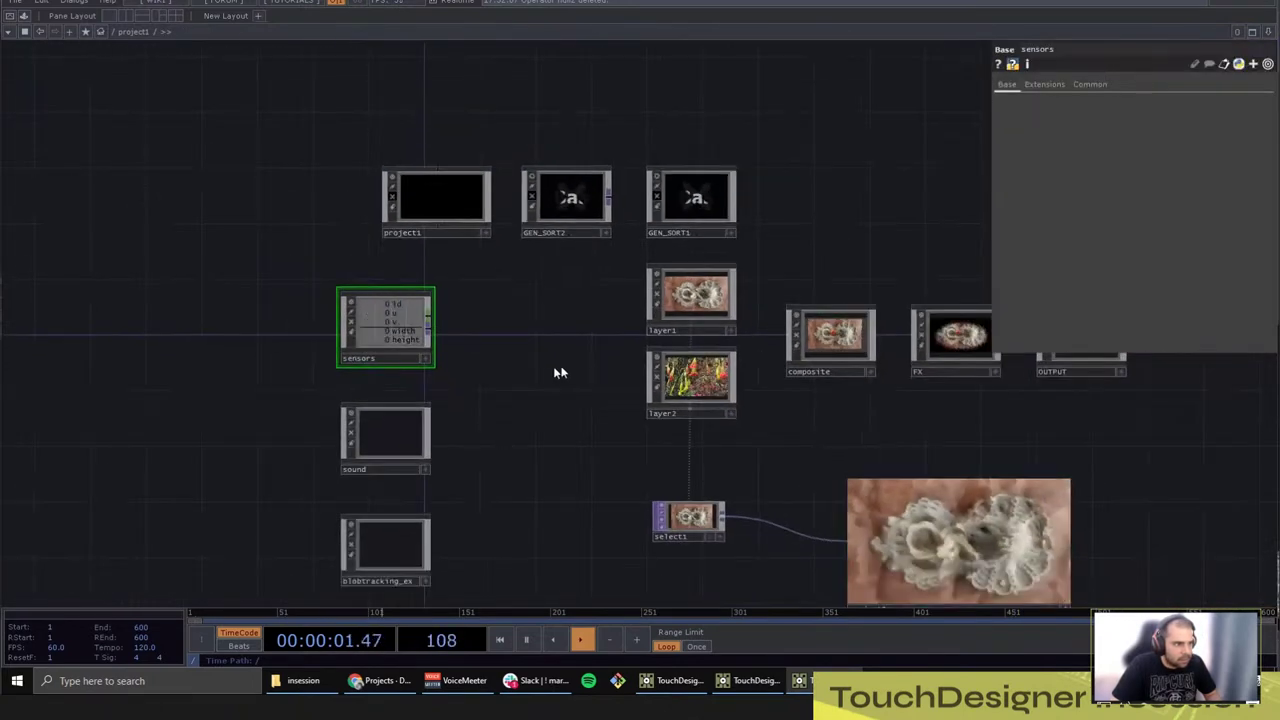
drag(558, 372, 266, 286)
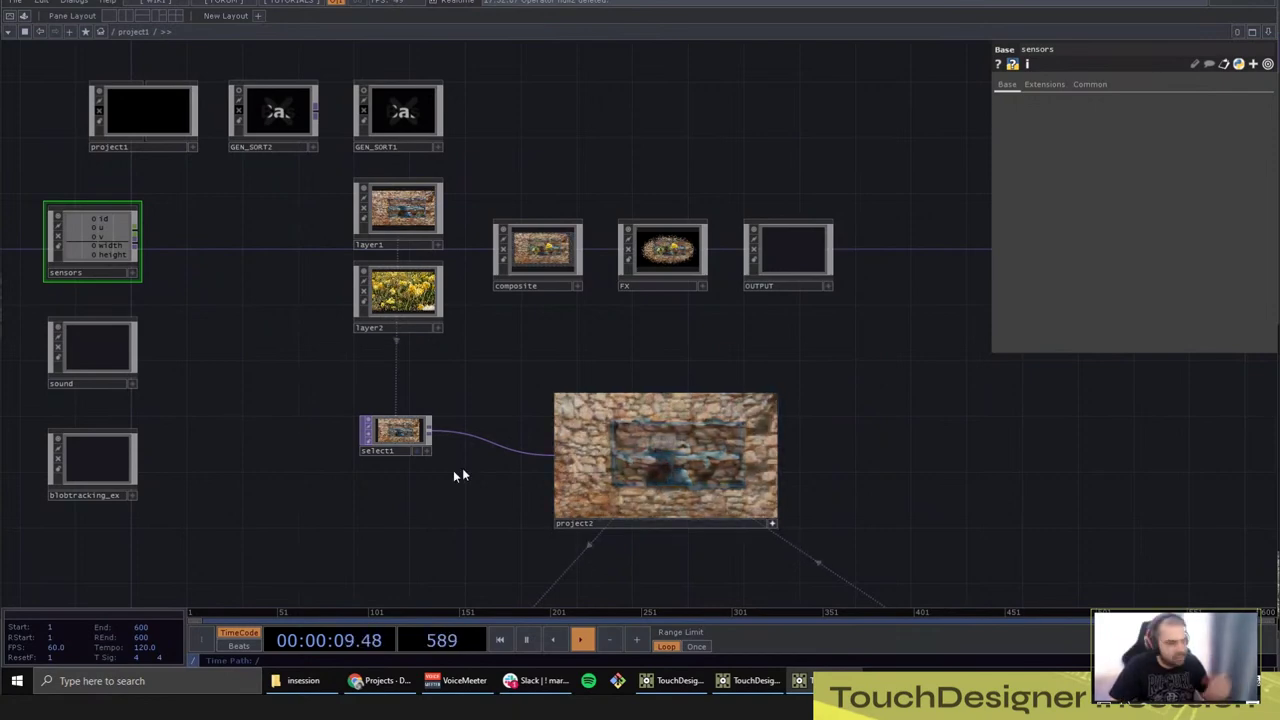
drag(386, 534, 440, 450)
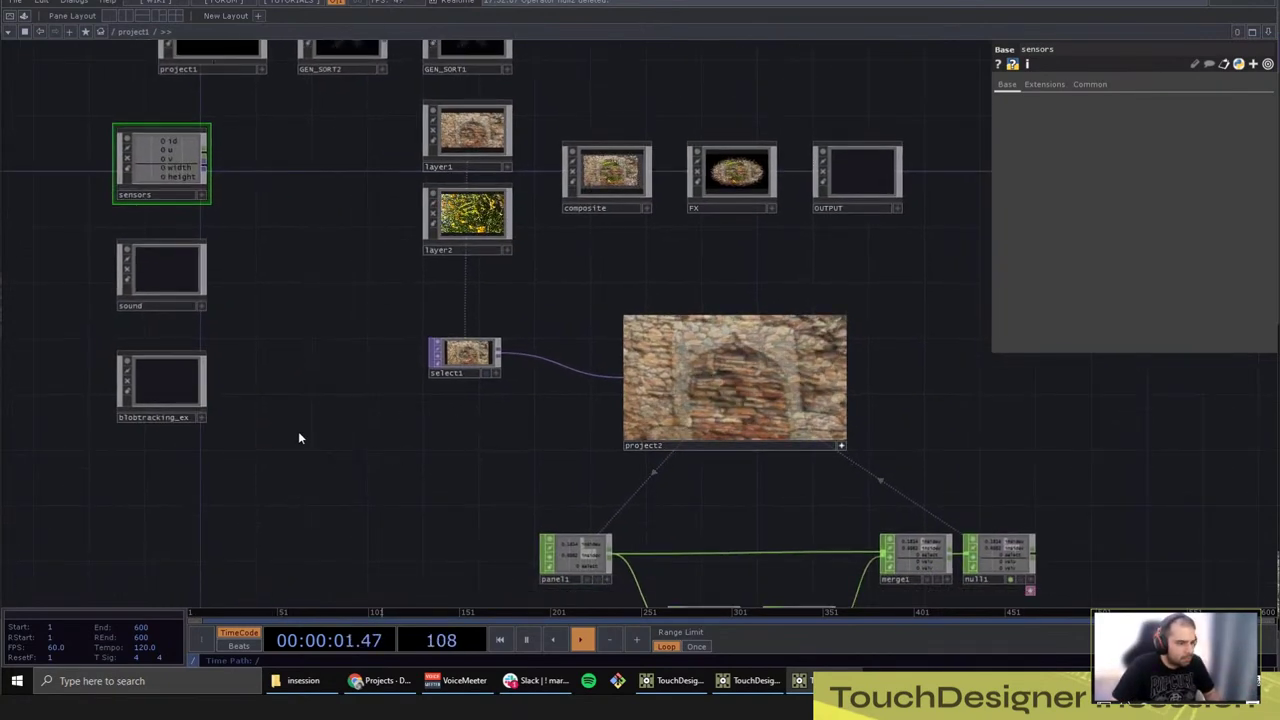
right_click(205, 152)
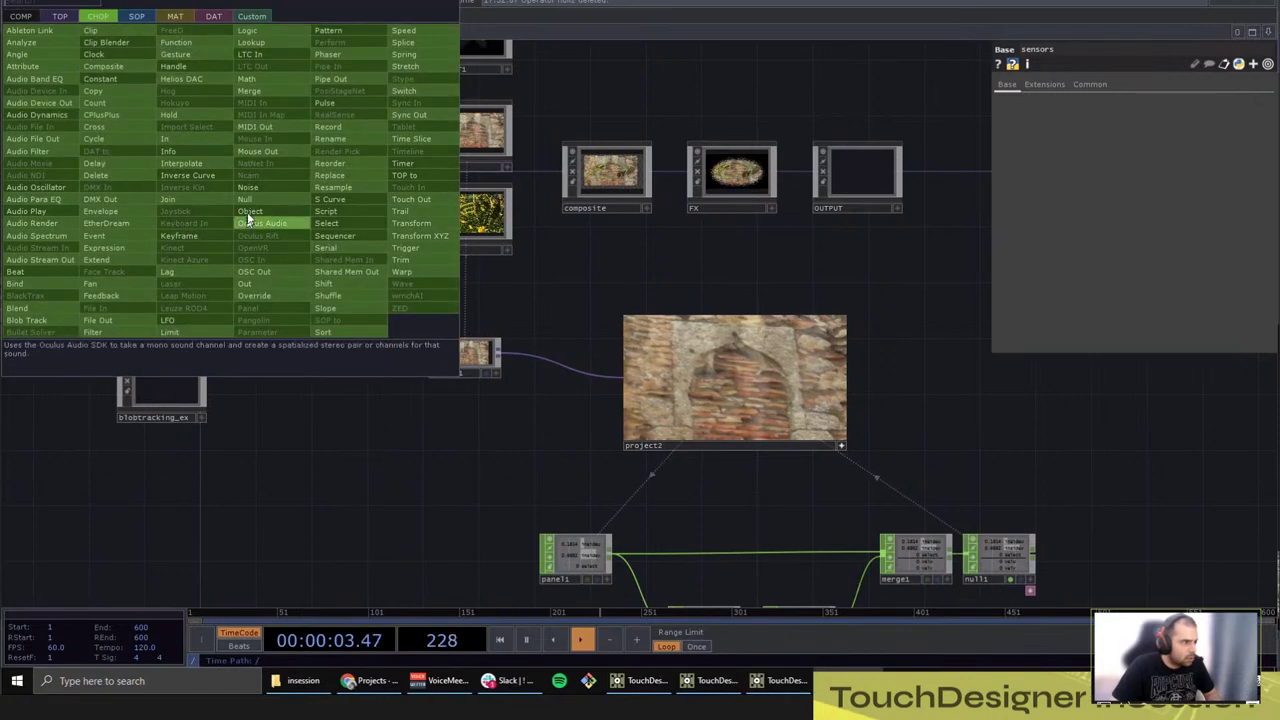
click(250, 221)
click(468, 534)
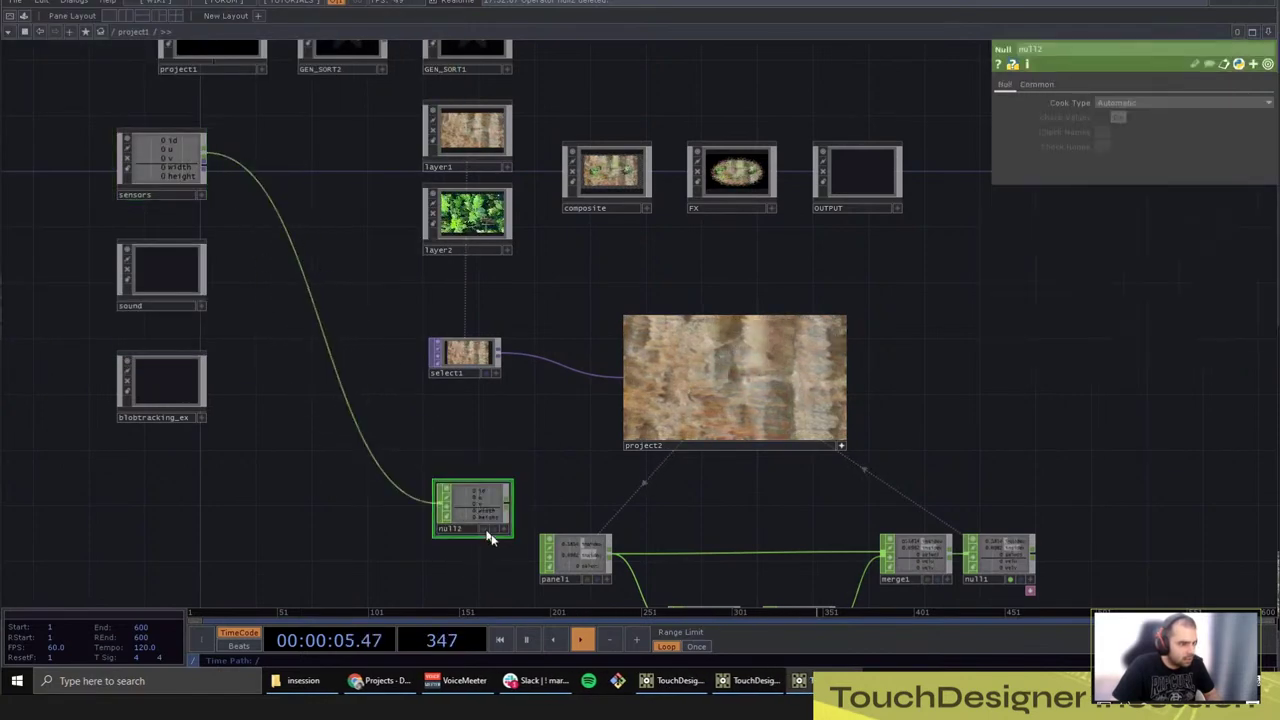
Step: Deactivate the interactive viewer of project2 and select the container to show its Force parameters
scroll(480, 525, up, 3)
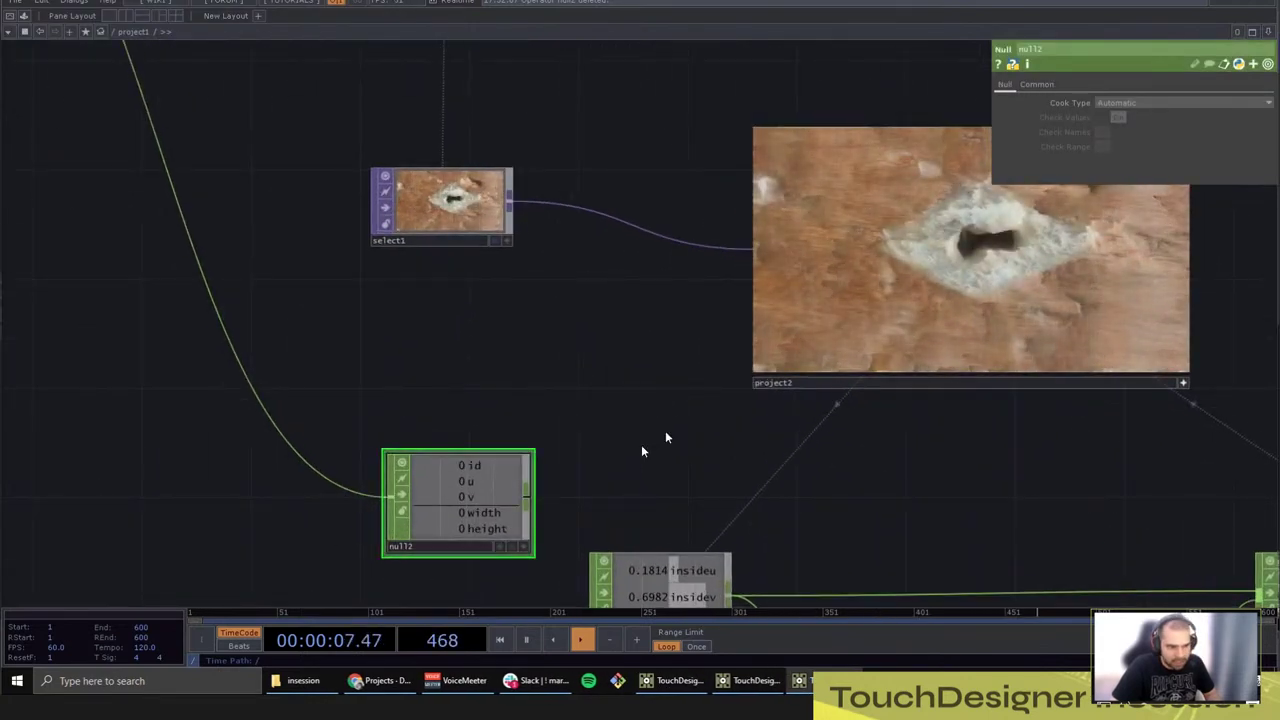
click(1184, 383)
click(938, 286)
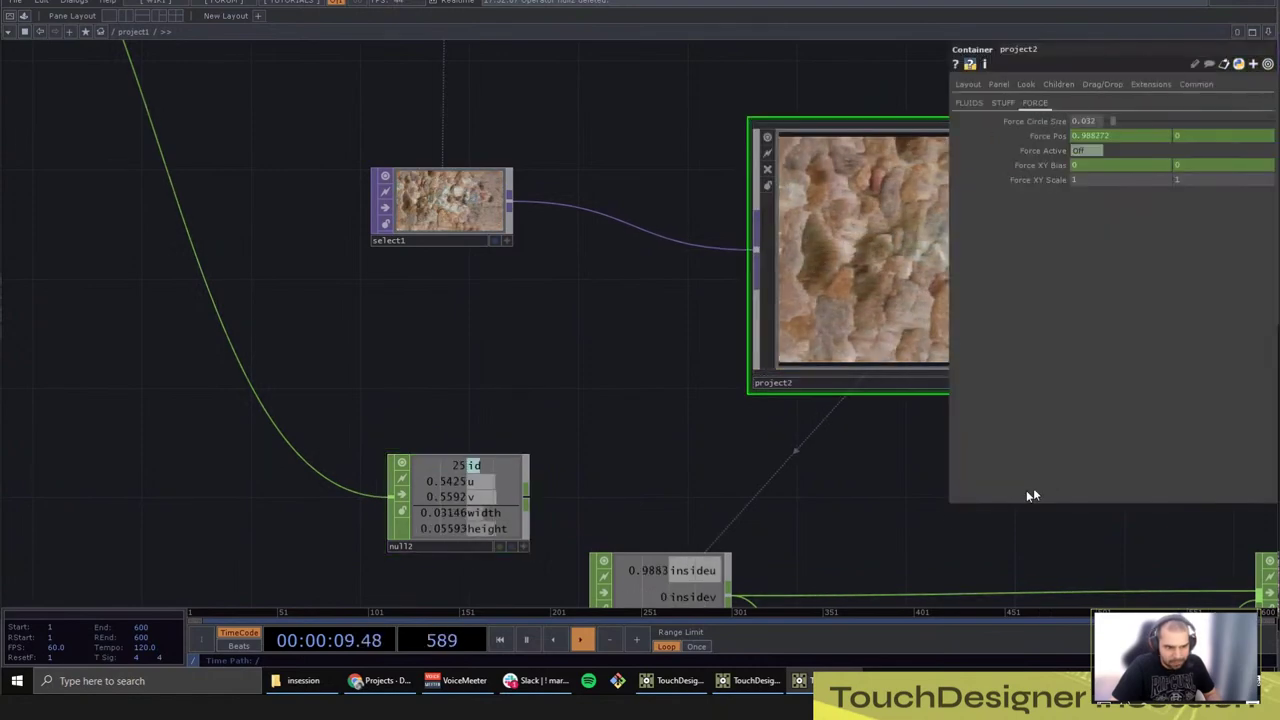
drag(846, 505, 703, 463)
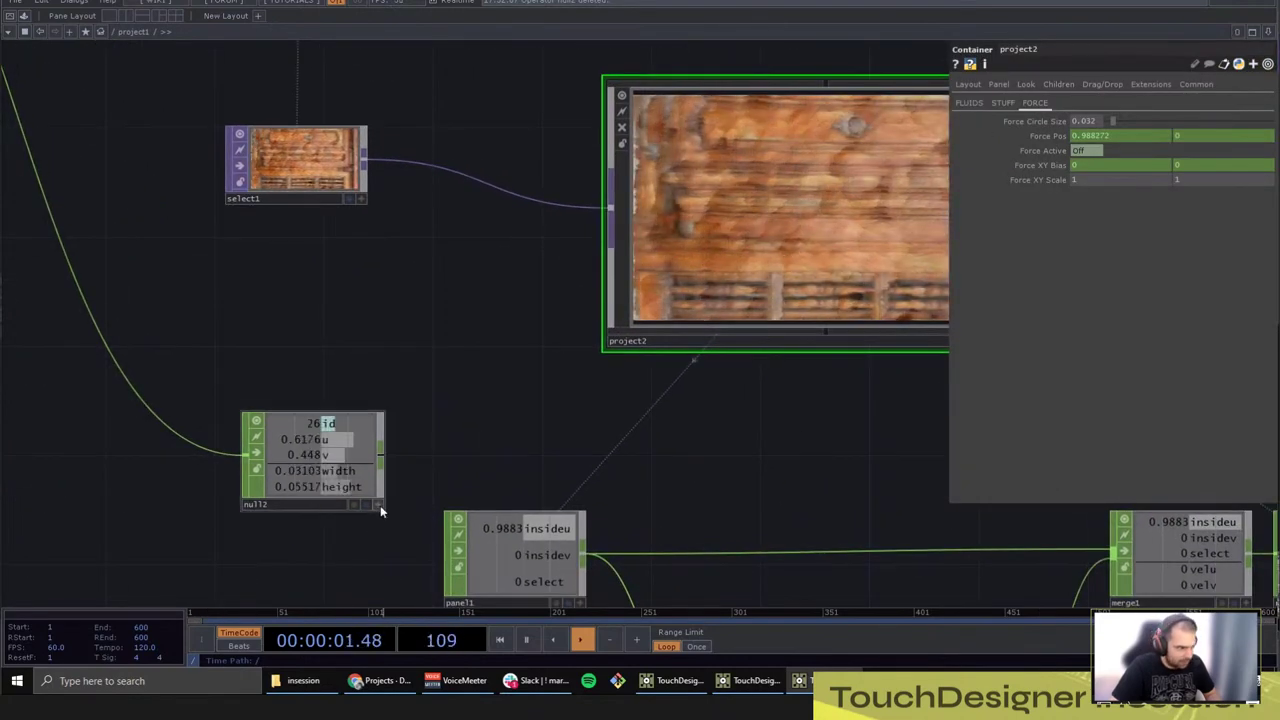
drag(830, 354, 718, 223)
drag(582, 315, 593, 218)
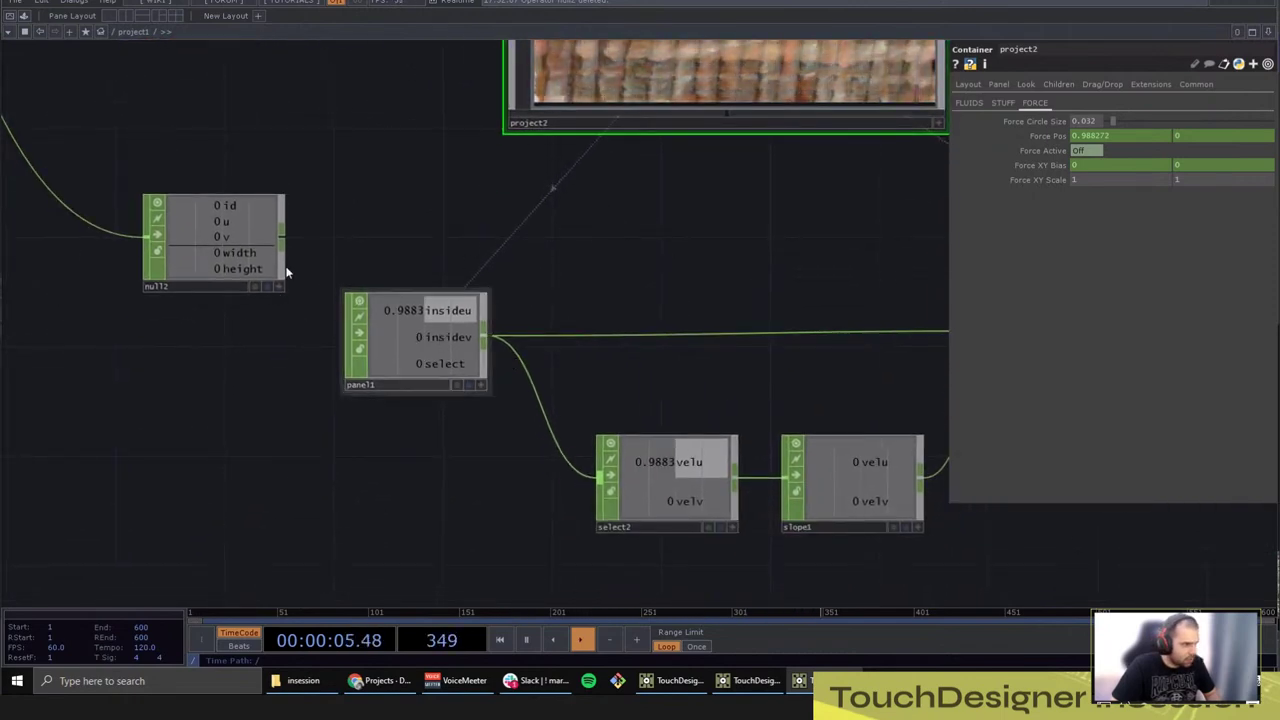
Step: Move panel1 directly below null2 so the two channel sources line up
click(230, 240)
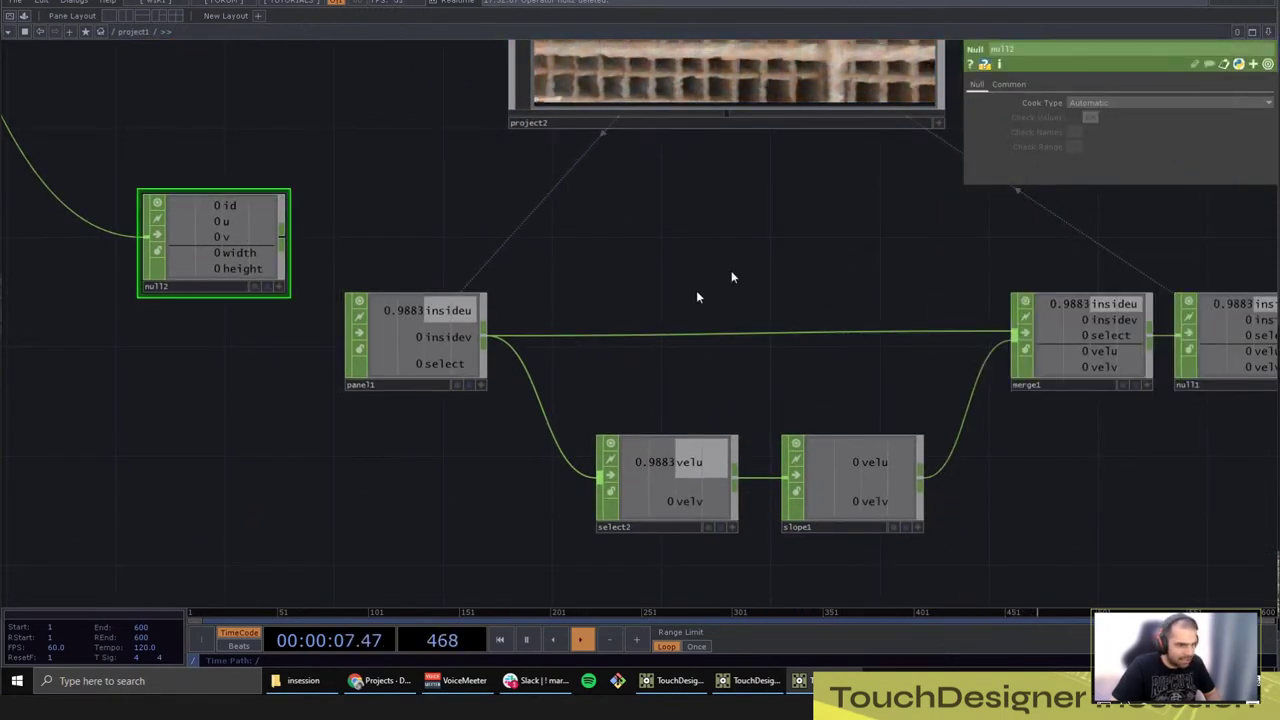
drag(696, 297, 654, 323)
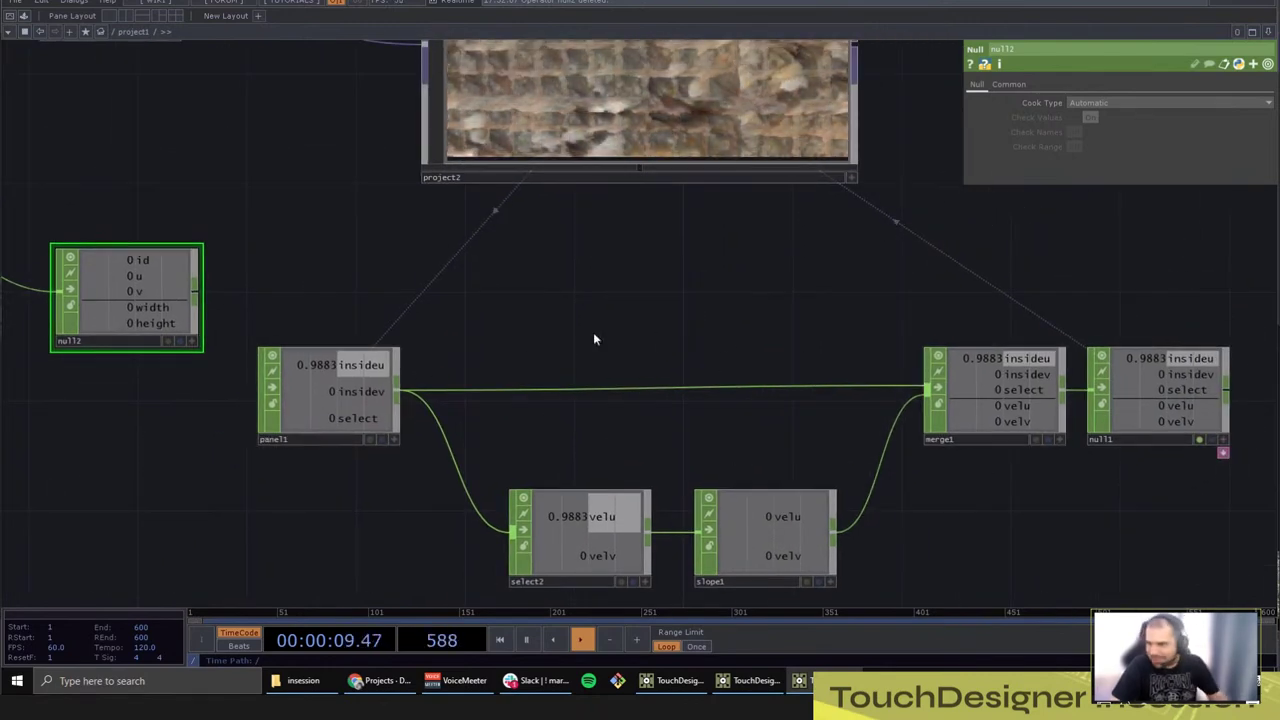
drag(479, 286, 710, 255)
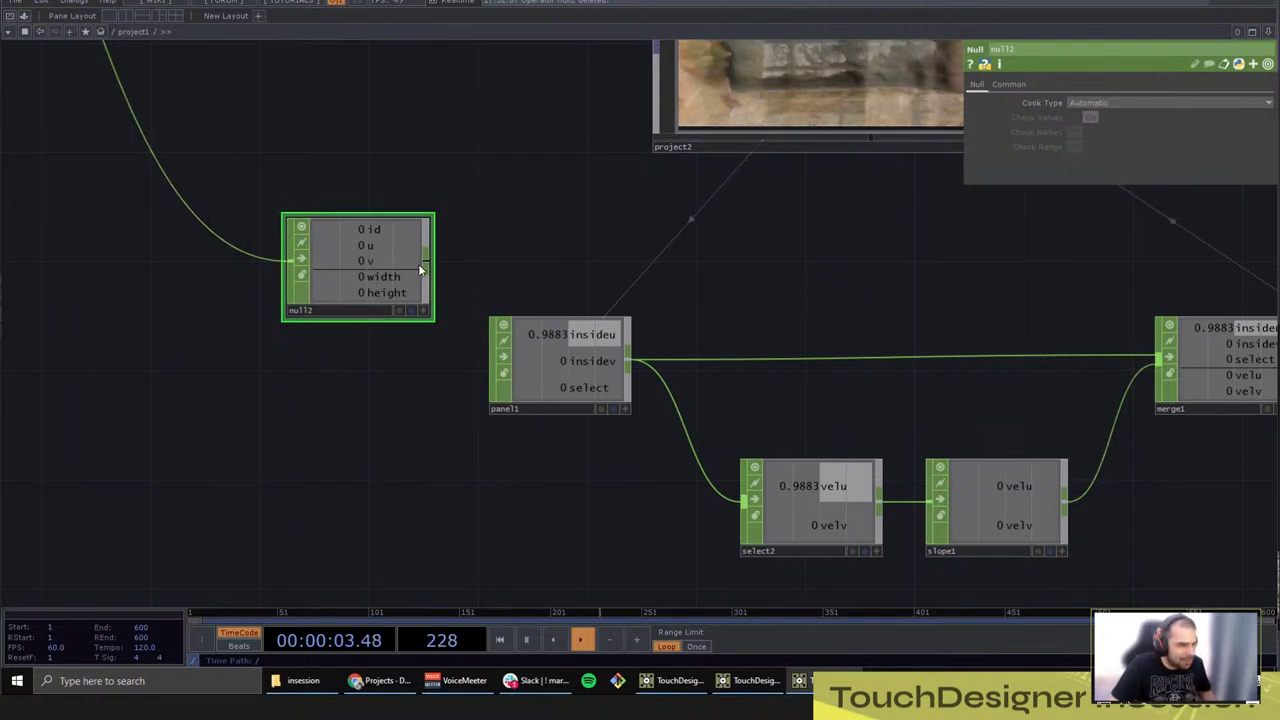
drag(585, 366, 340, 375)
click(401, 265)
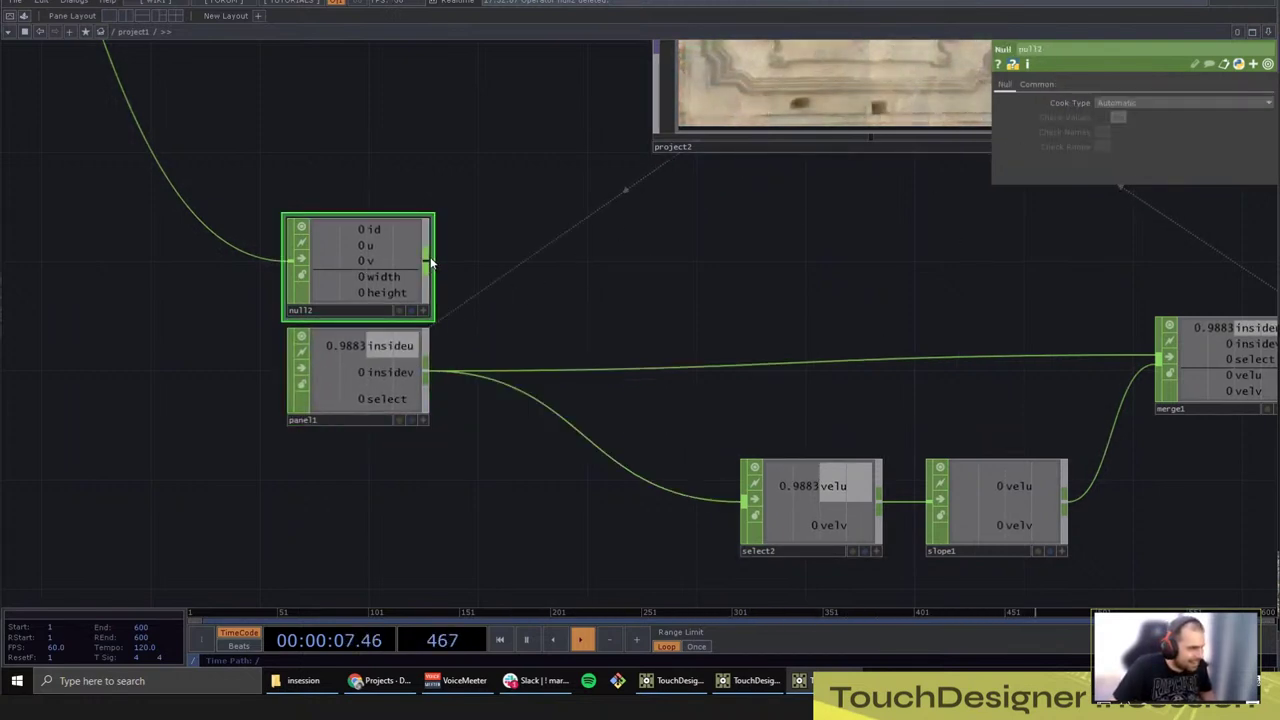
Step: Expand the Force Pos parameter of project2 and compare its channel references with the null2 and panel1 channels
drag(612, 294, 589, 297)
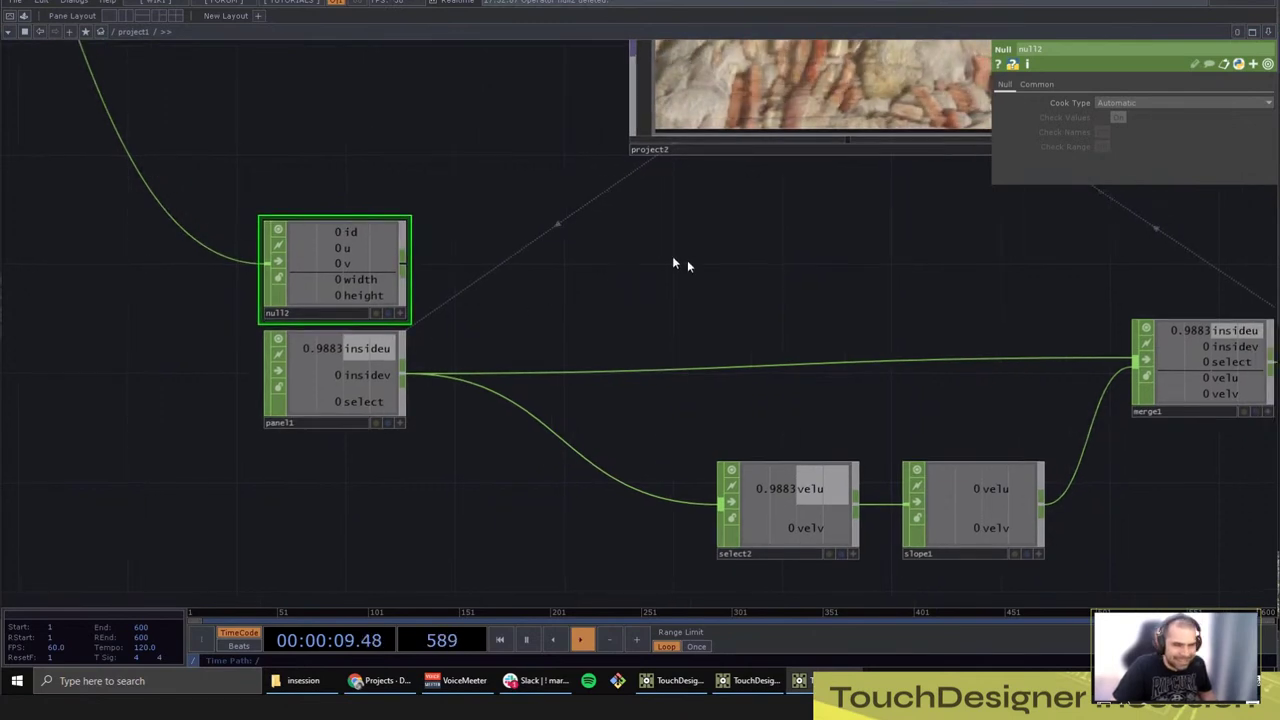
drag(674, 340, 584, 460)
click(780, 268)
click(1044, 135)
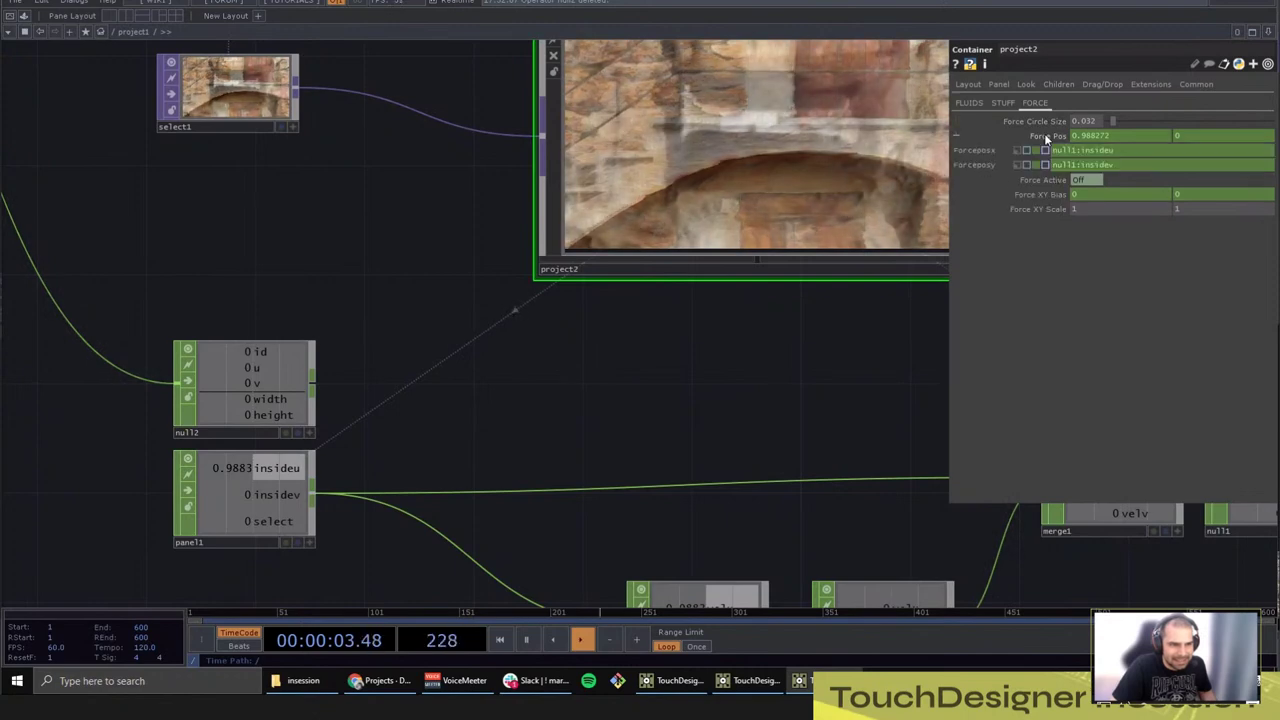
drag(625, 326, 505, 305)
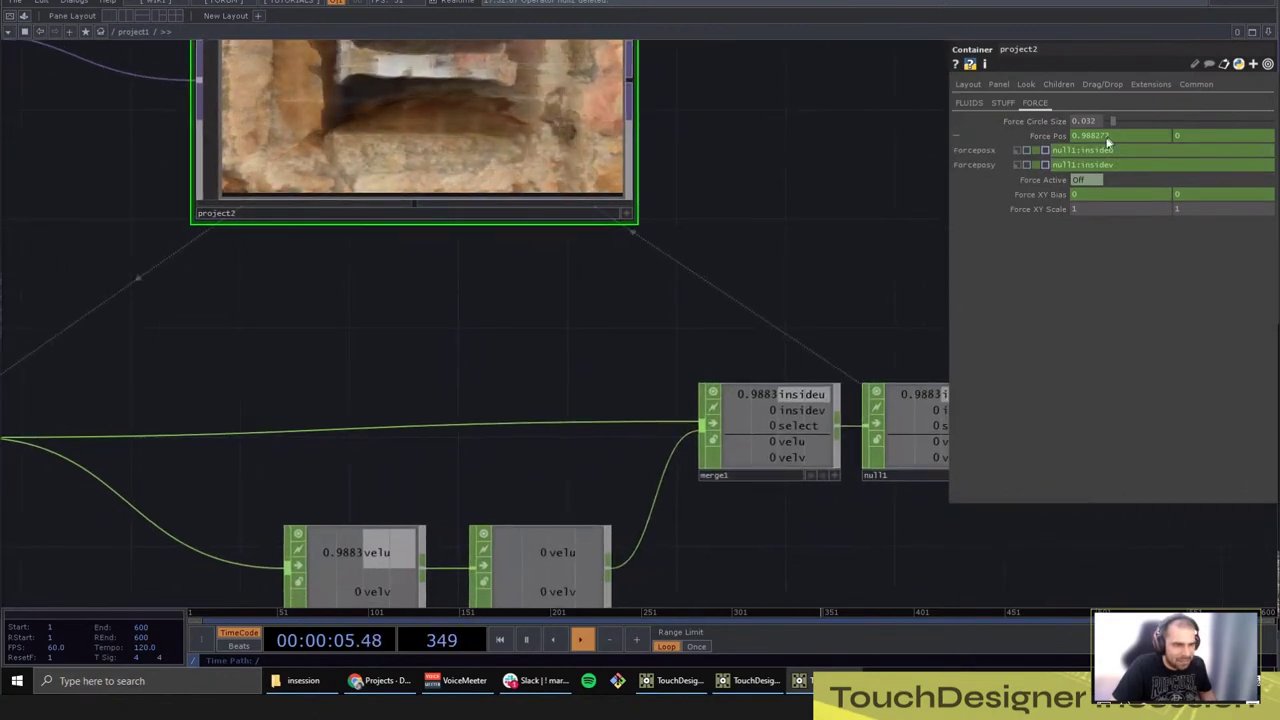
drag(632, 323, 803, 303)
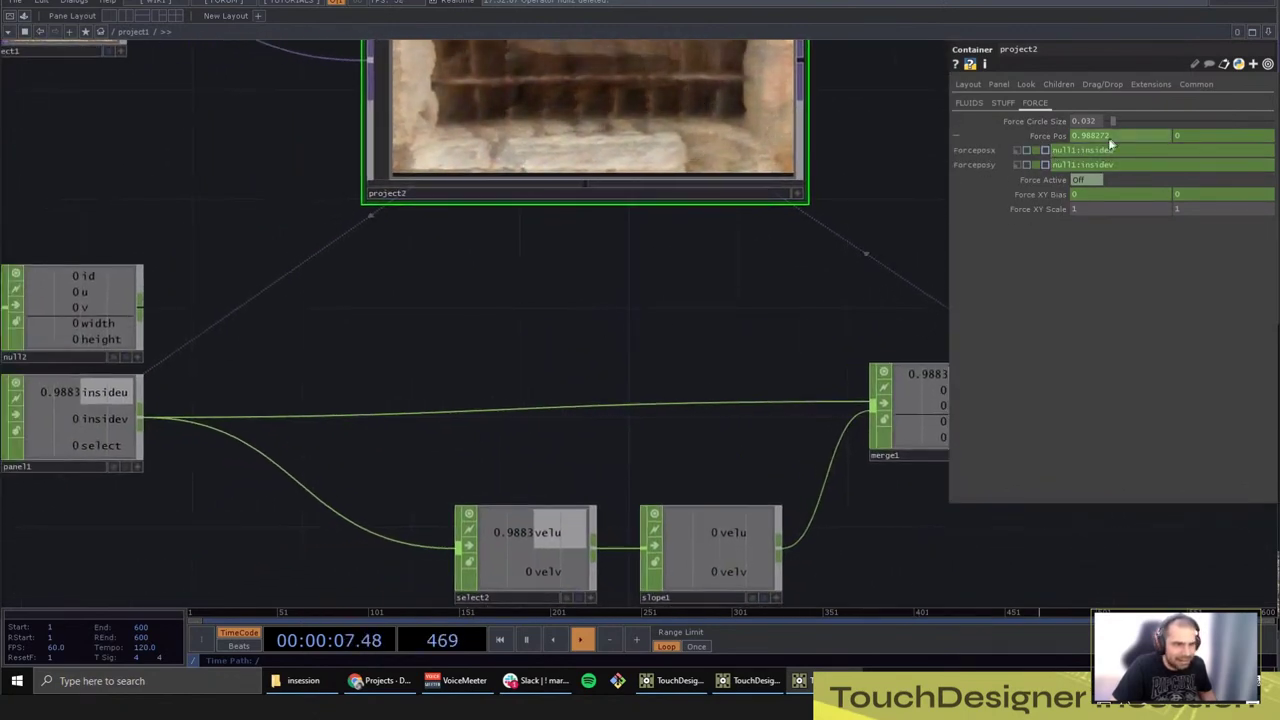
drag(408, 337, 599, 308)
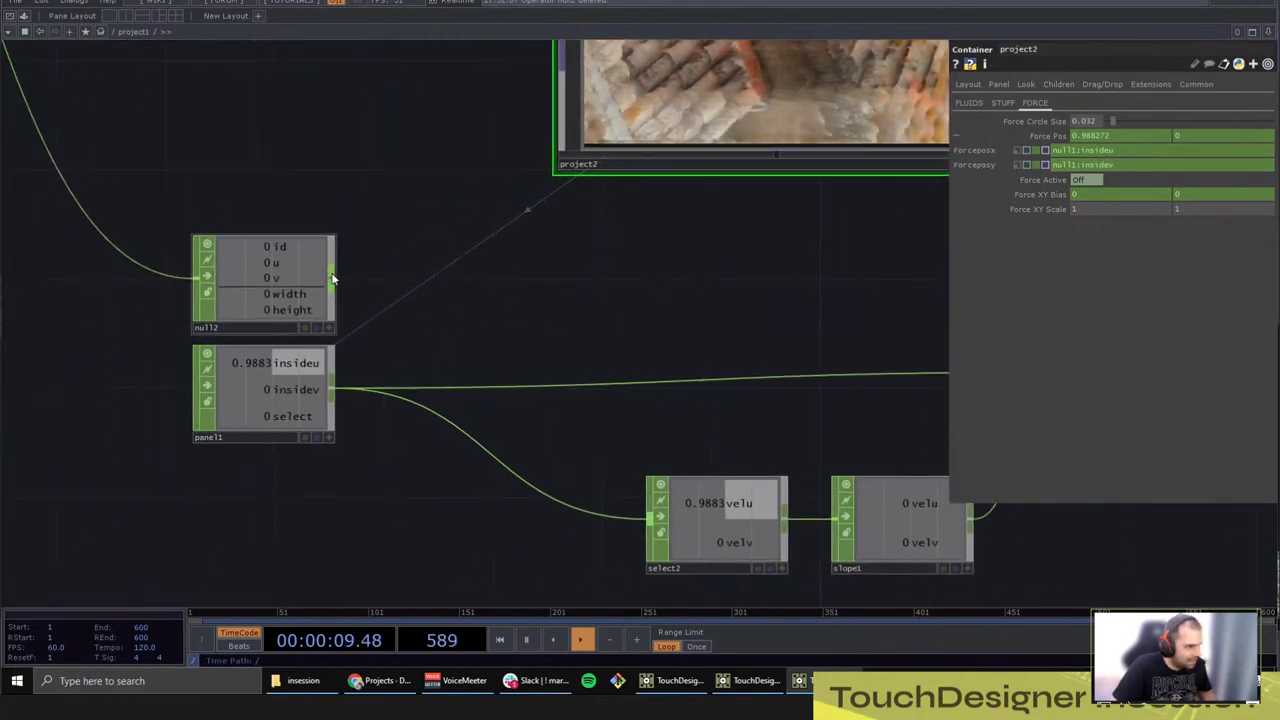
Step: Rewire the null2 output into merge1 and select2 in place of panel1
drag(333, 278, 568, 381)
drag(554, 429, 416, 410)
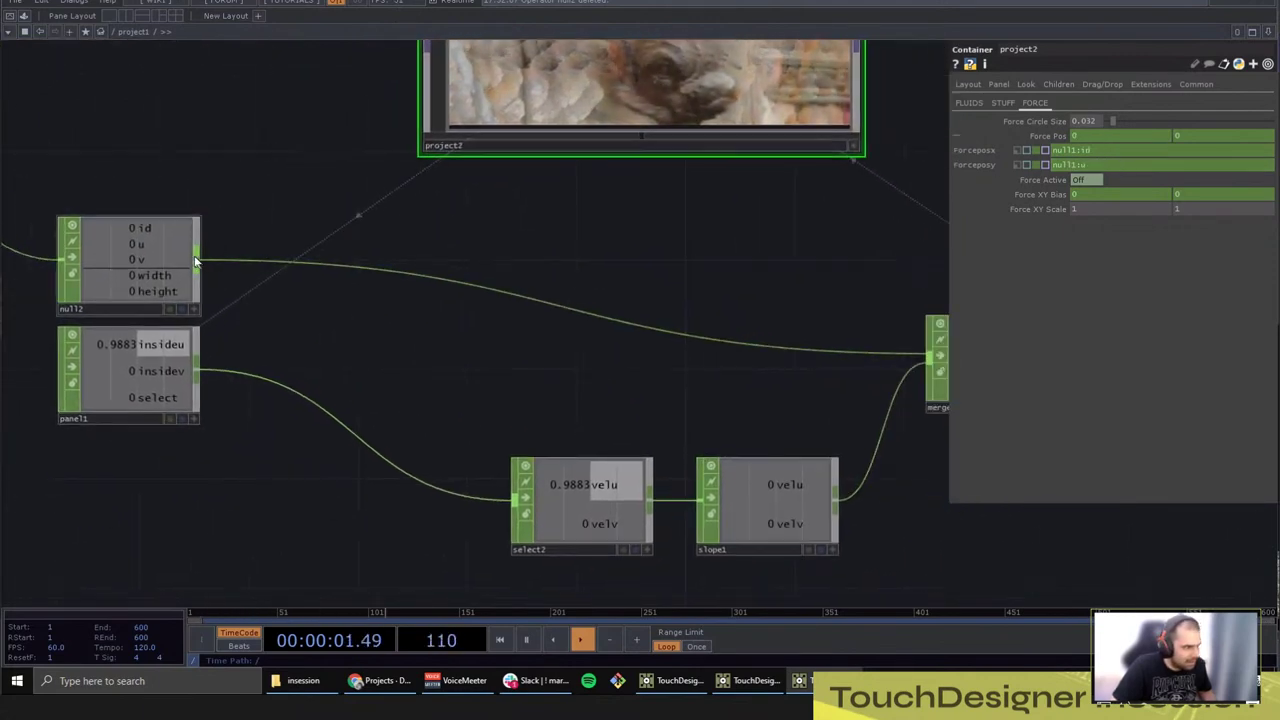
mouse_move(364, 466)
mouse_down()
mouse_move(390, 457)
mouse_move(377, 457)
mouse_up()
Step: Set select2's Channel Names to u v and check the resulting channels in merge1 and null1
click(579, 493)
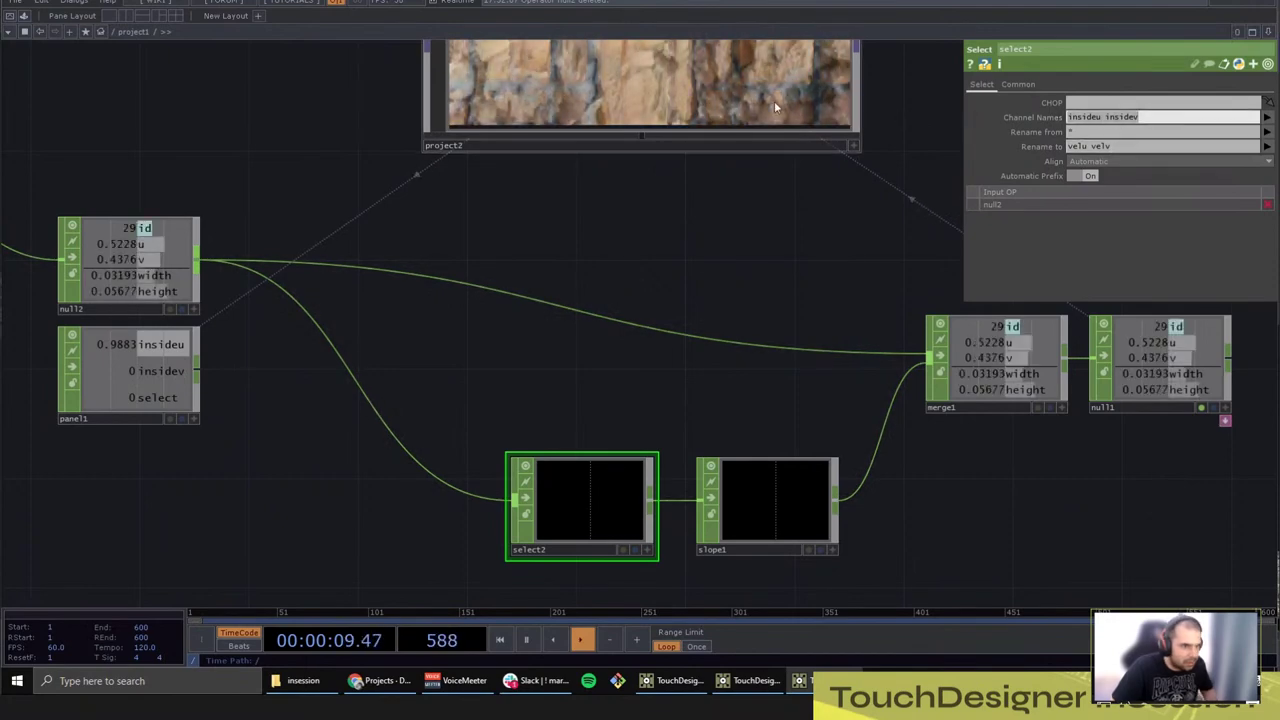
text(u v)
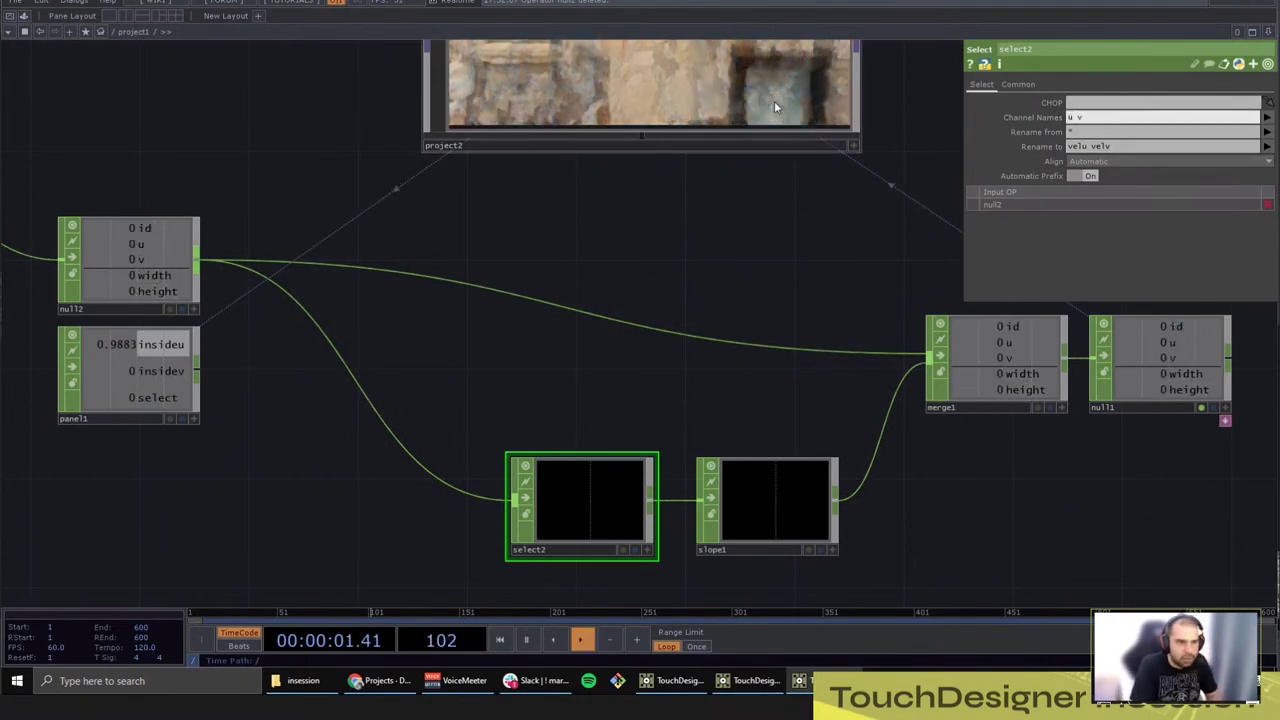
click(1004, 359)
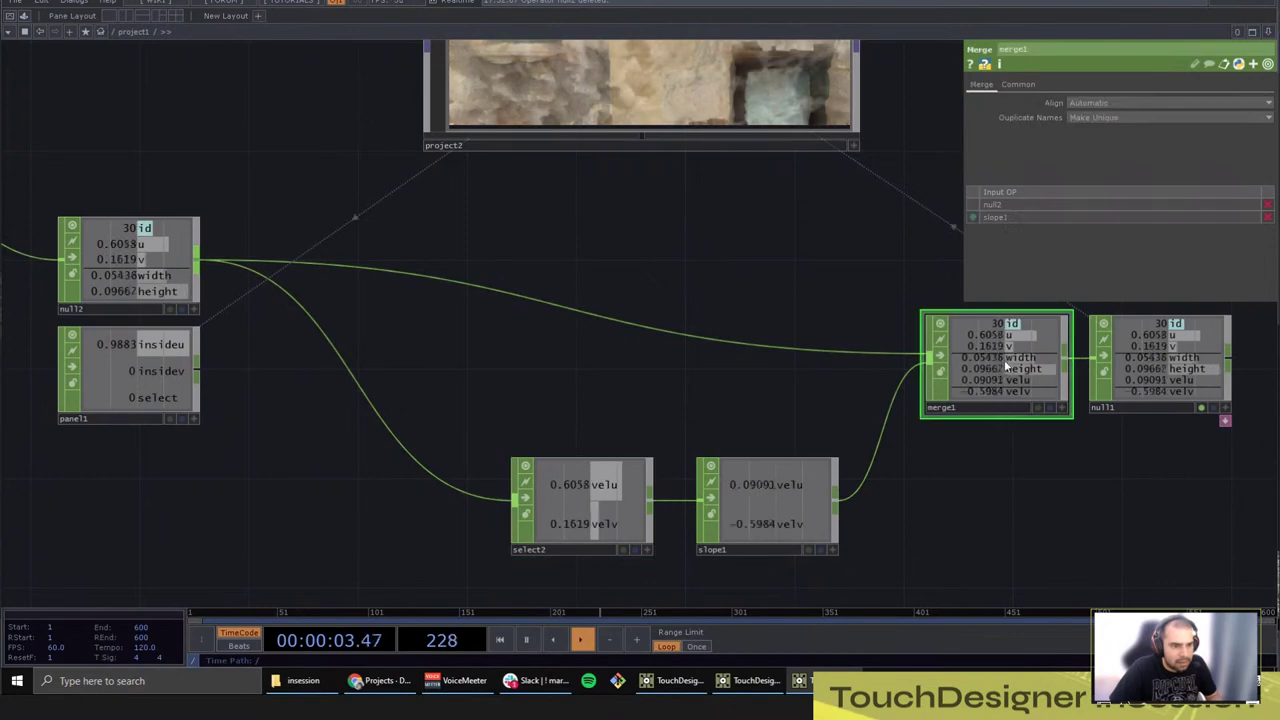
drag(934, 506, 768, 580)
click(1050, 458)
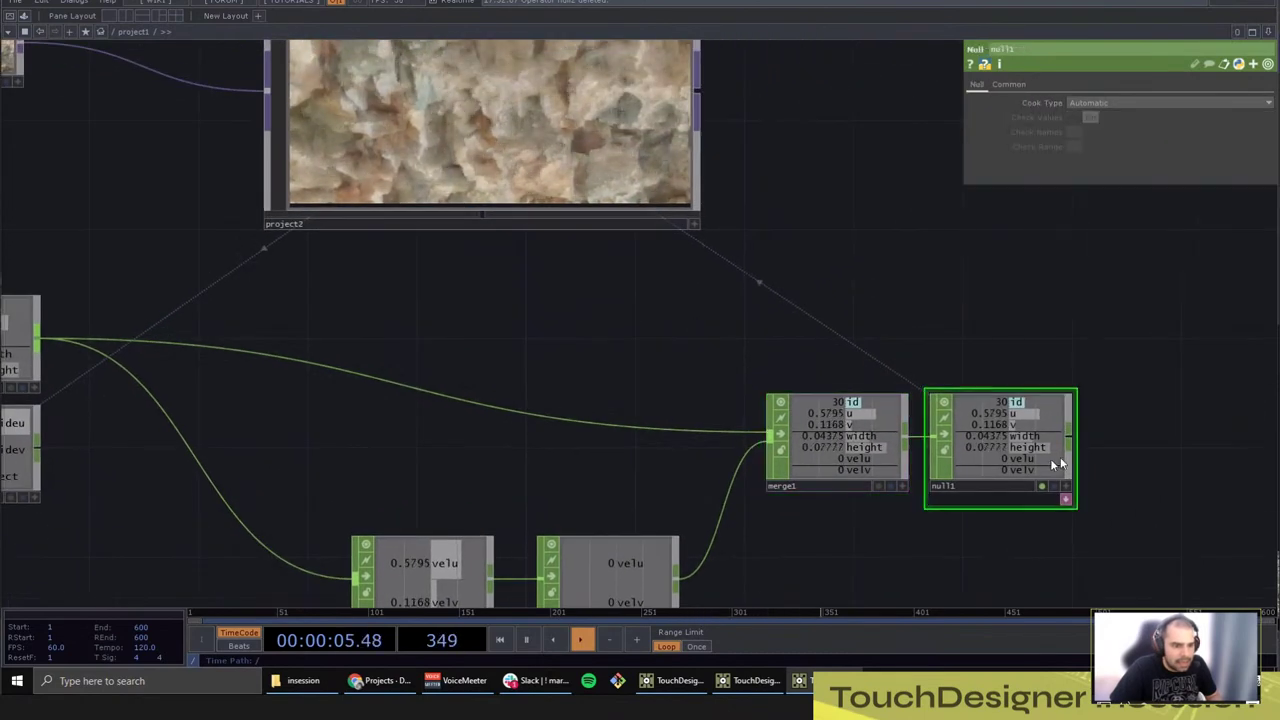
Step: Export null1's u and v channels to the two Force Pos values of project2
click(614, 163)
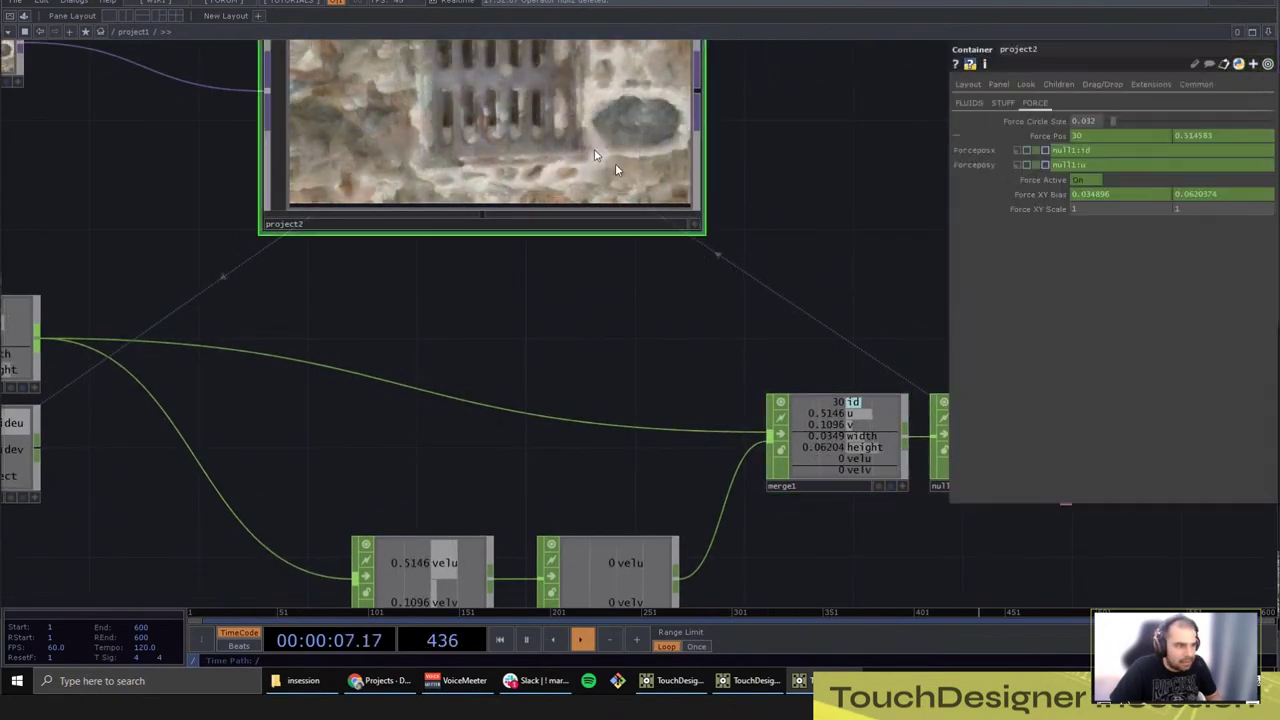
drag(915, 528, 764, 560)
click(909, 511)
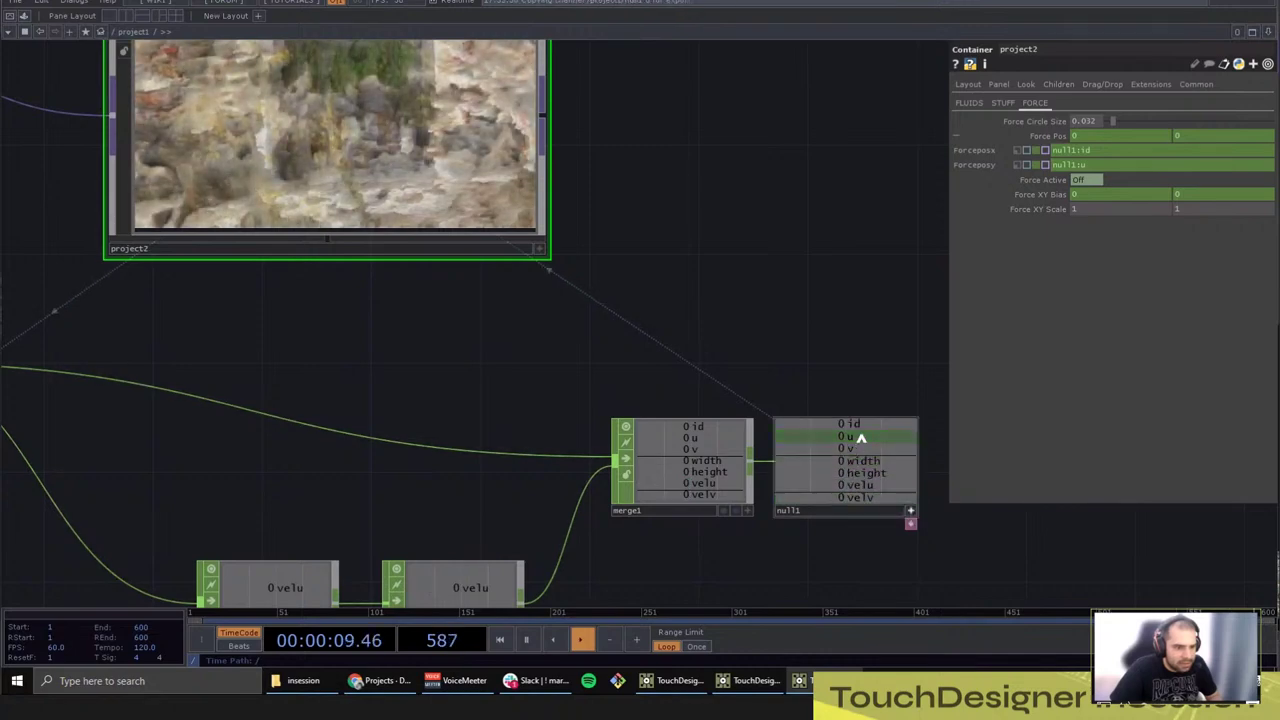
click(1116, 142)
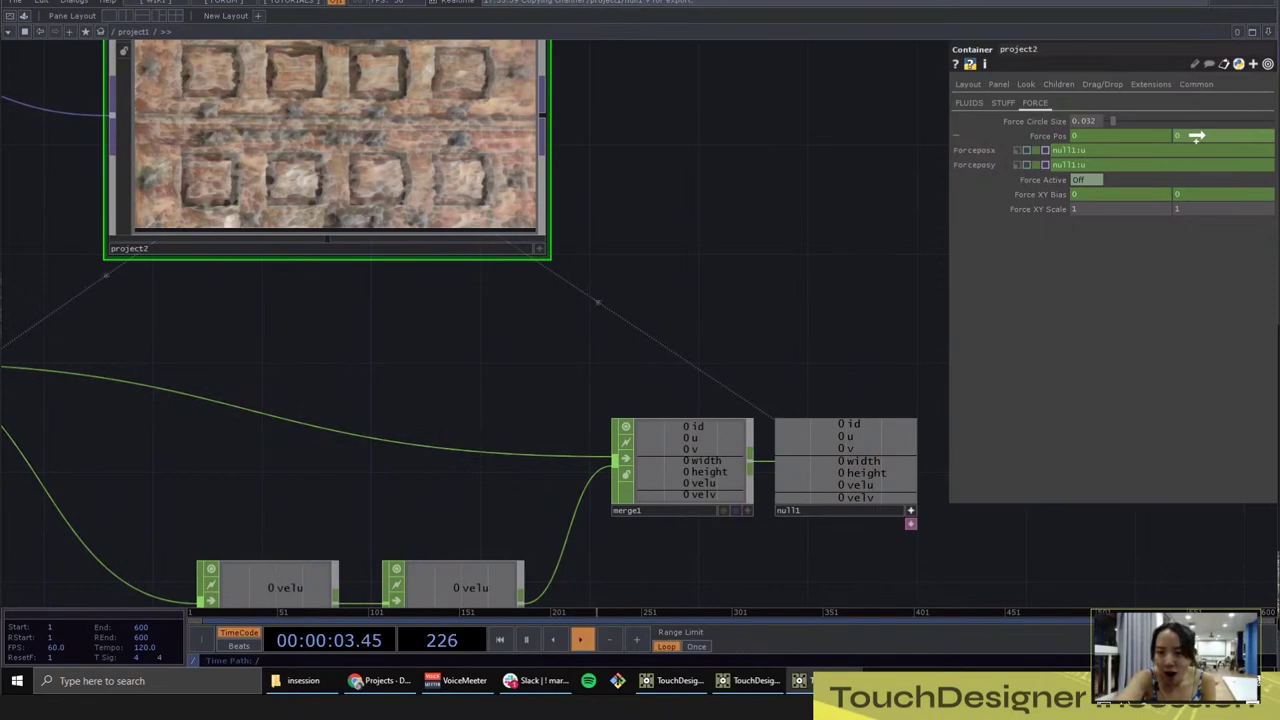
drag(1211, 136, 1213, 135)
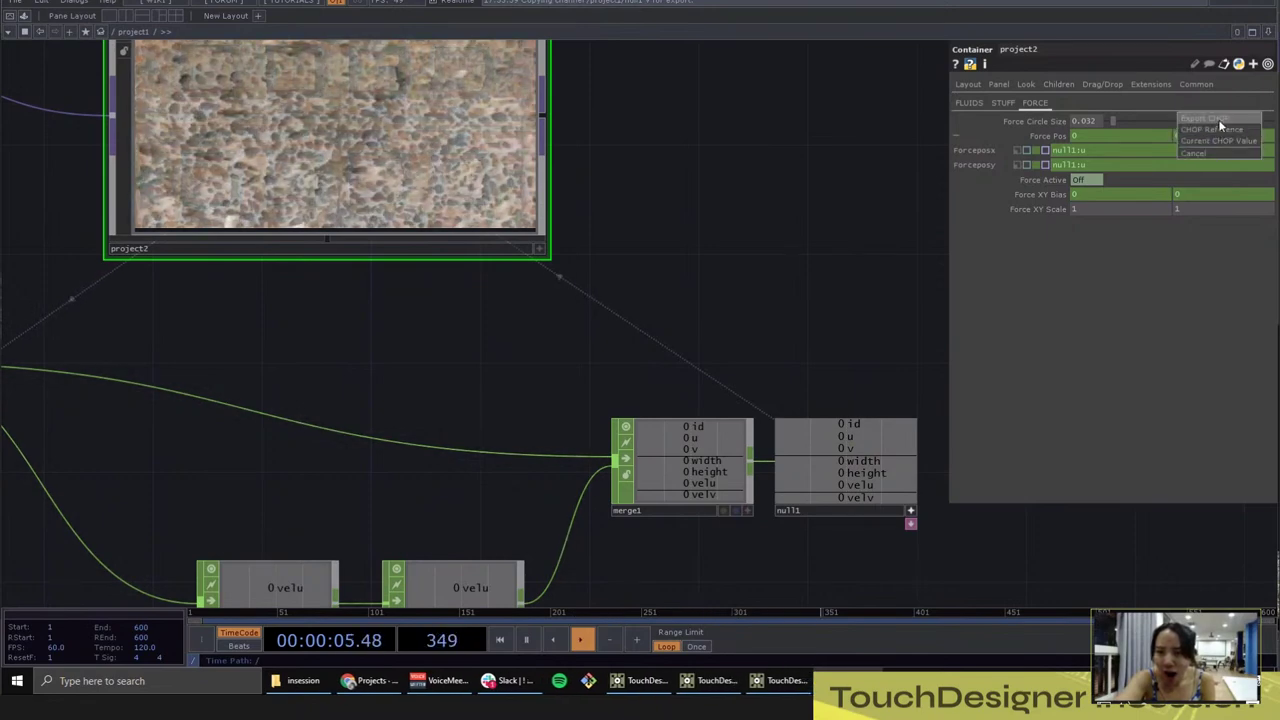
click(1219, 125)
click(1026, 190)
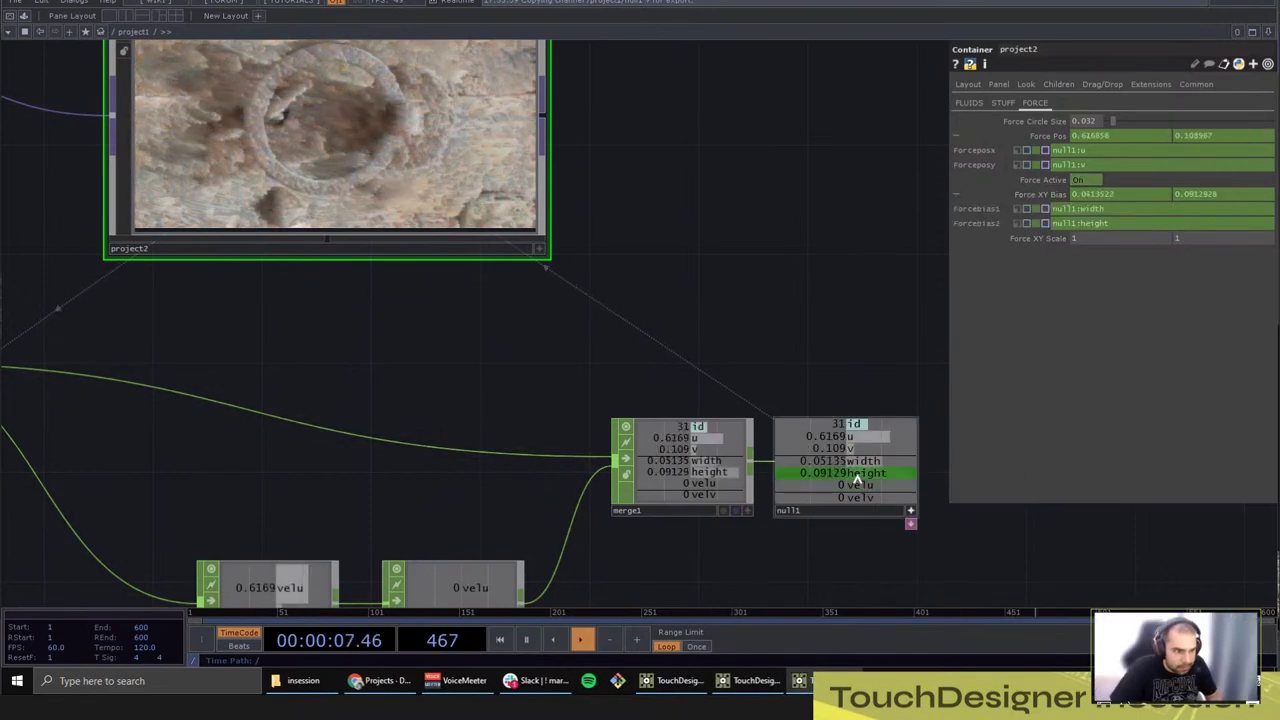
Step: Export null1's velu and velv channels to project2's Force XY Bias and its id channel to Force Active
drag(857, 482, 1095, 193)
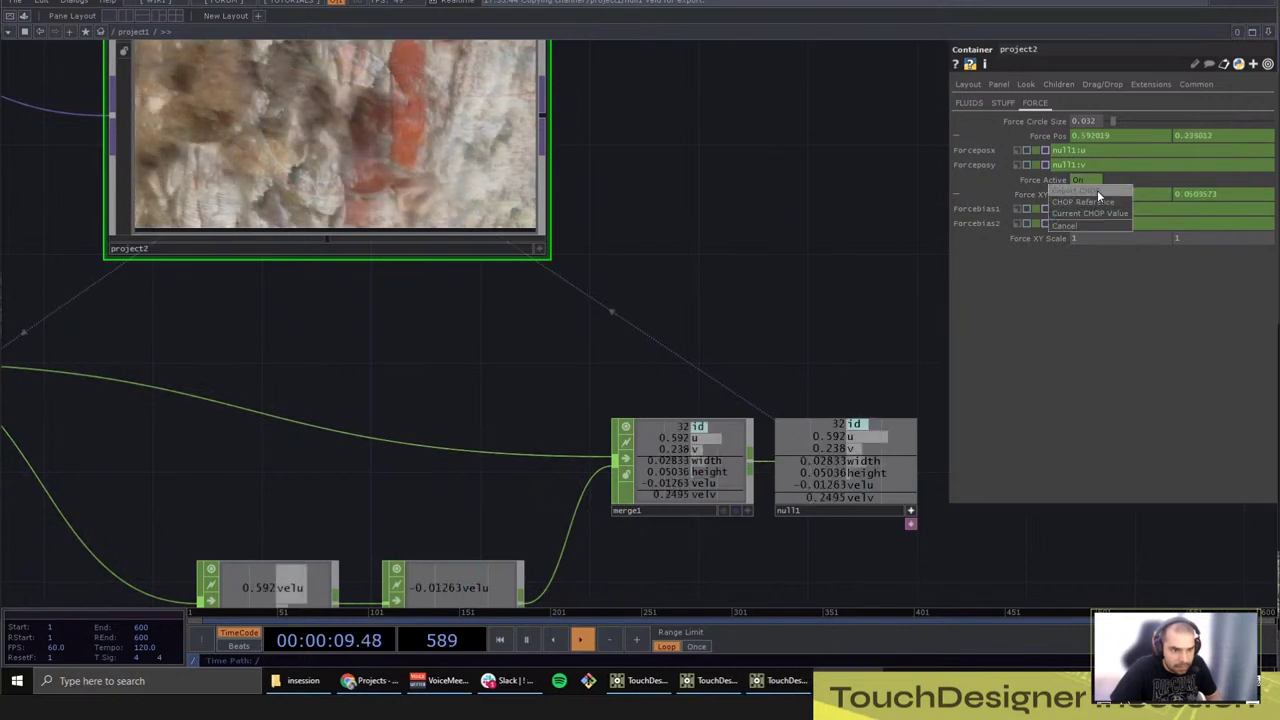
click(1097, 191)
drag(857, 497, 1129, 204)
click(1125, 210)
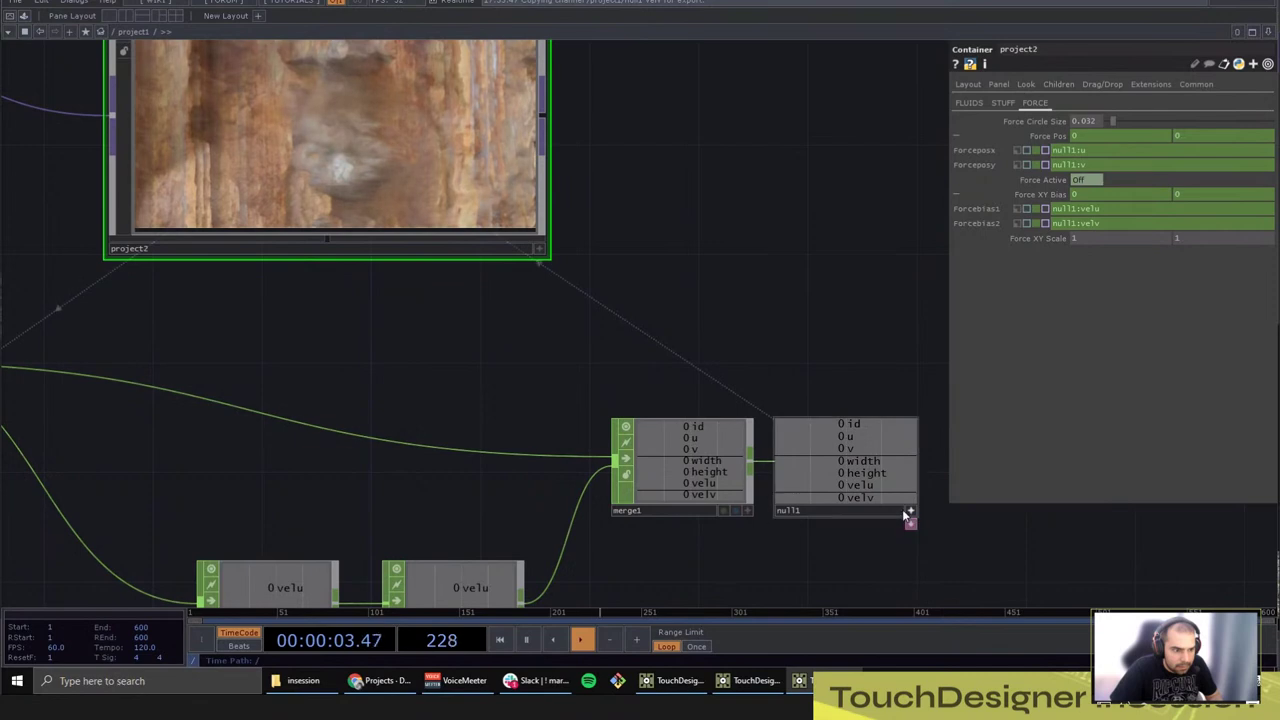
click(1042, 178)
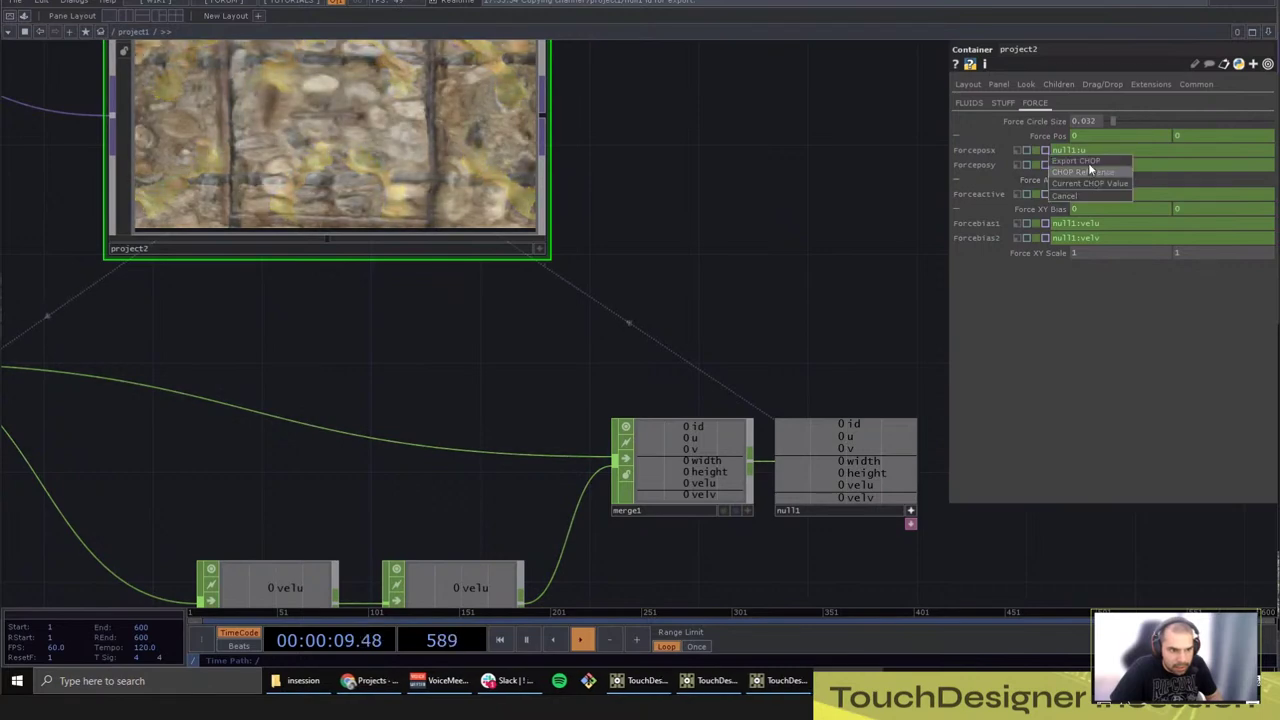
Step: Turn off the viewers of the operators in the project1 network, keeping project2's viewer on
scroll(853, 216, up, 2)
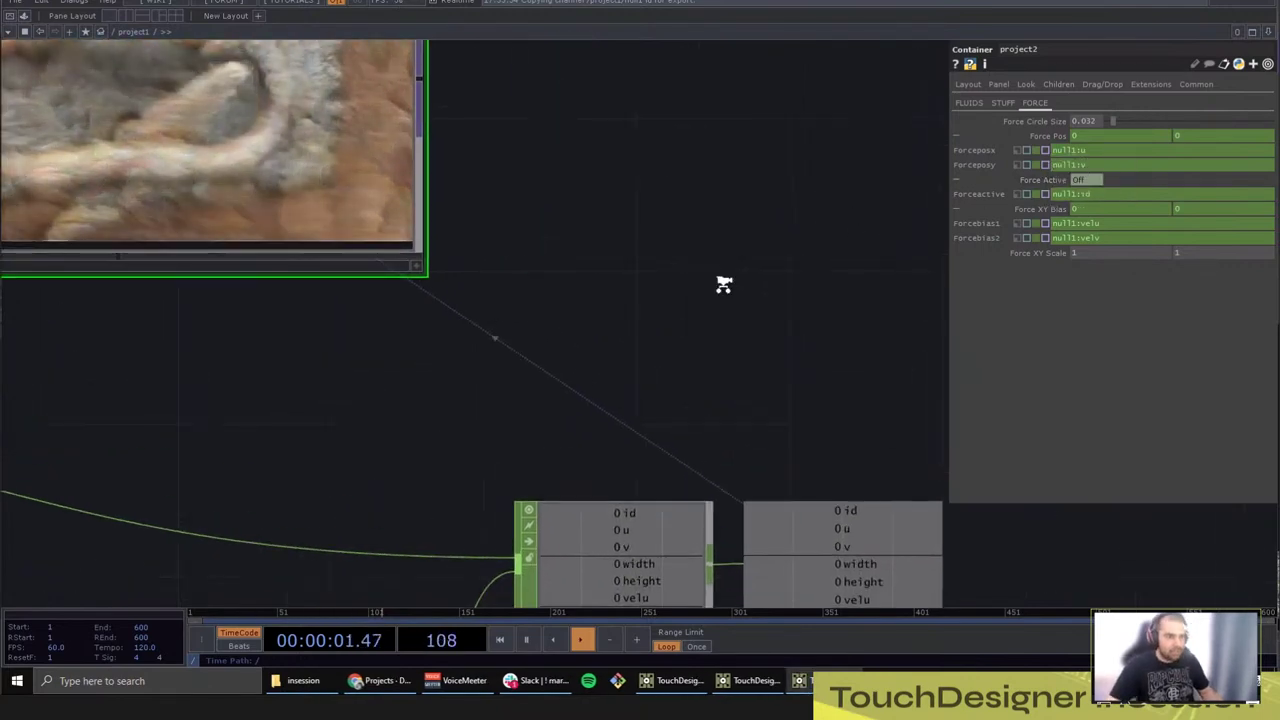
scroll(690, 278, down, 5)
scroll(700, 302, down, 1)
scroll(749, 297, down, 3)
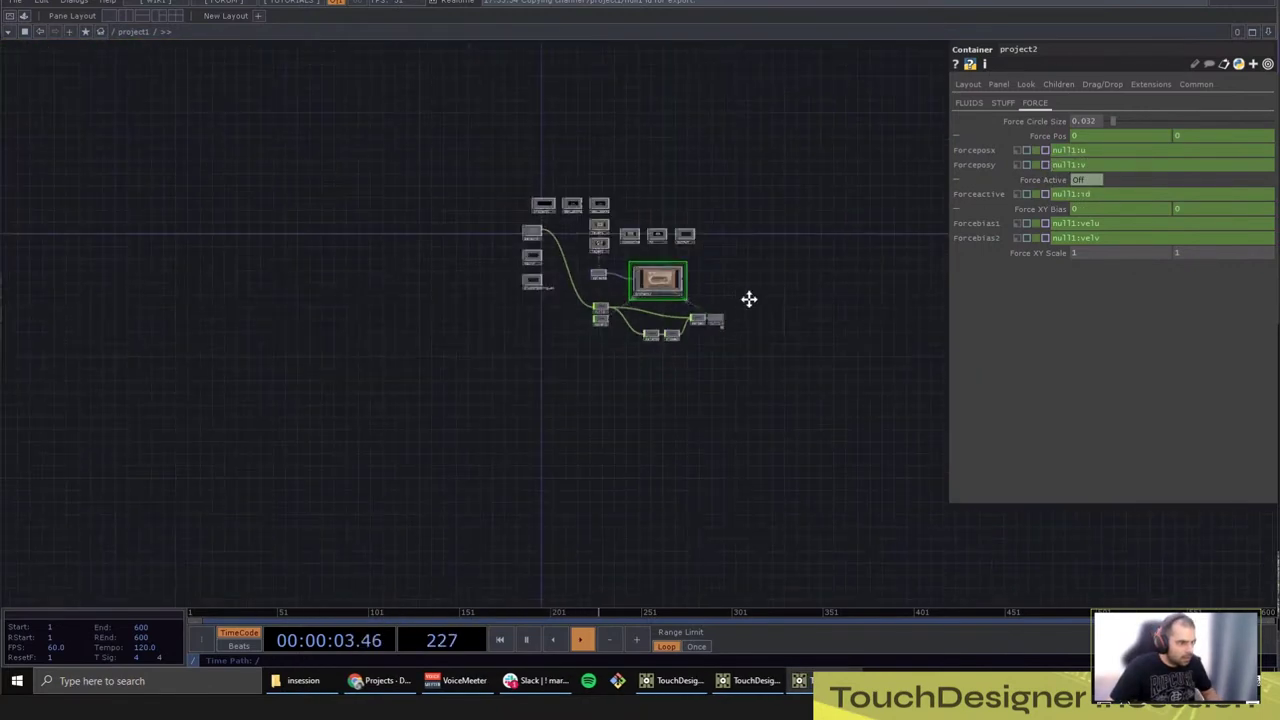
scroll(686, 391, up, 4)
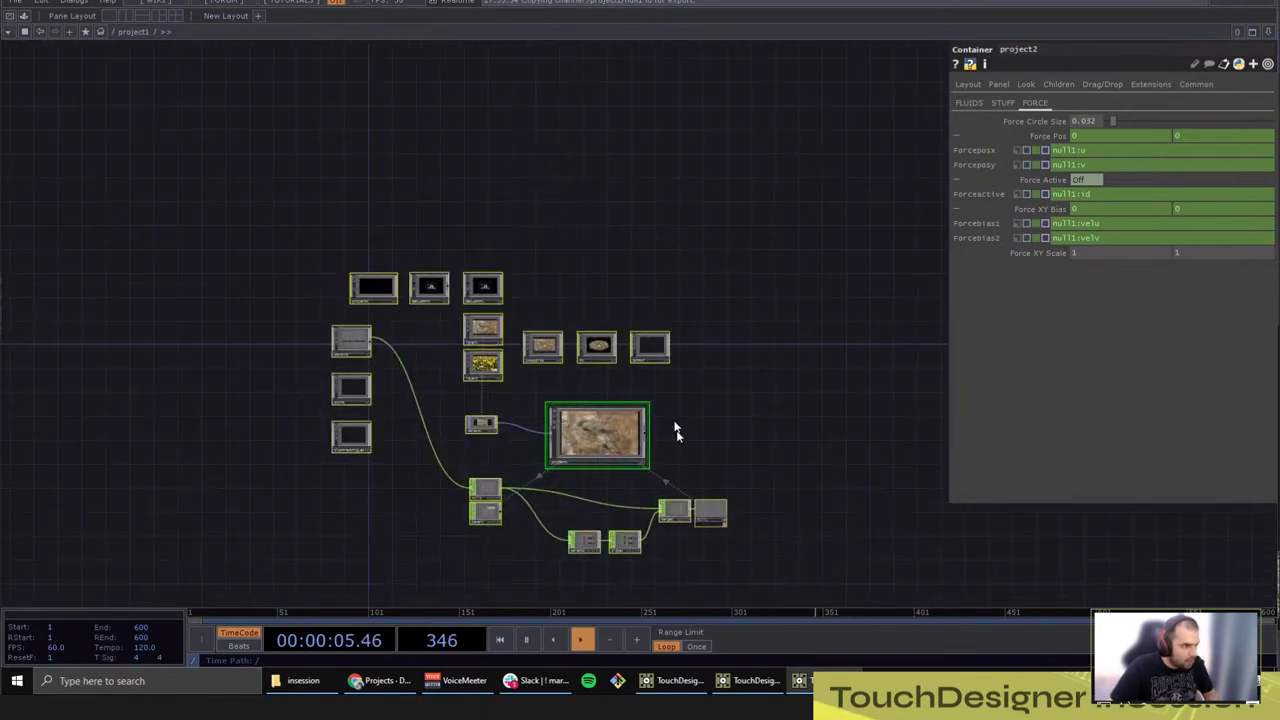
scroll(514, 404, up, 3)
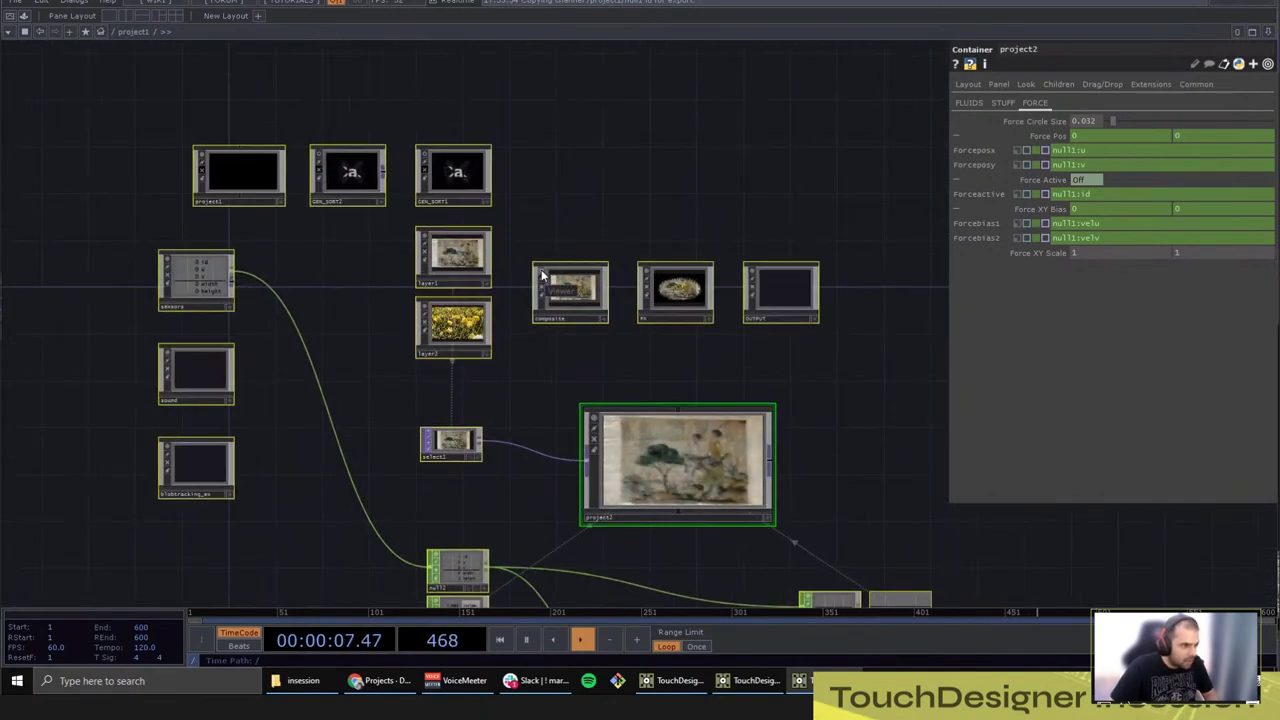
click(541, 271)
click(595, 419)
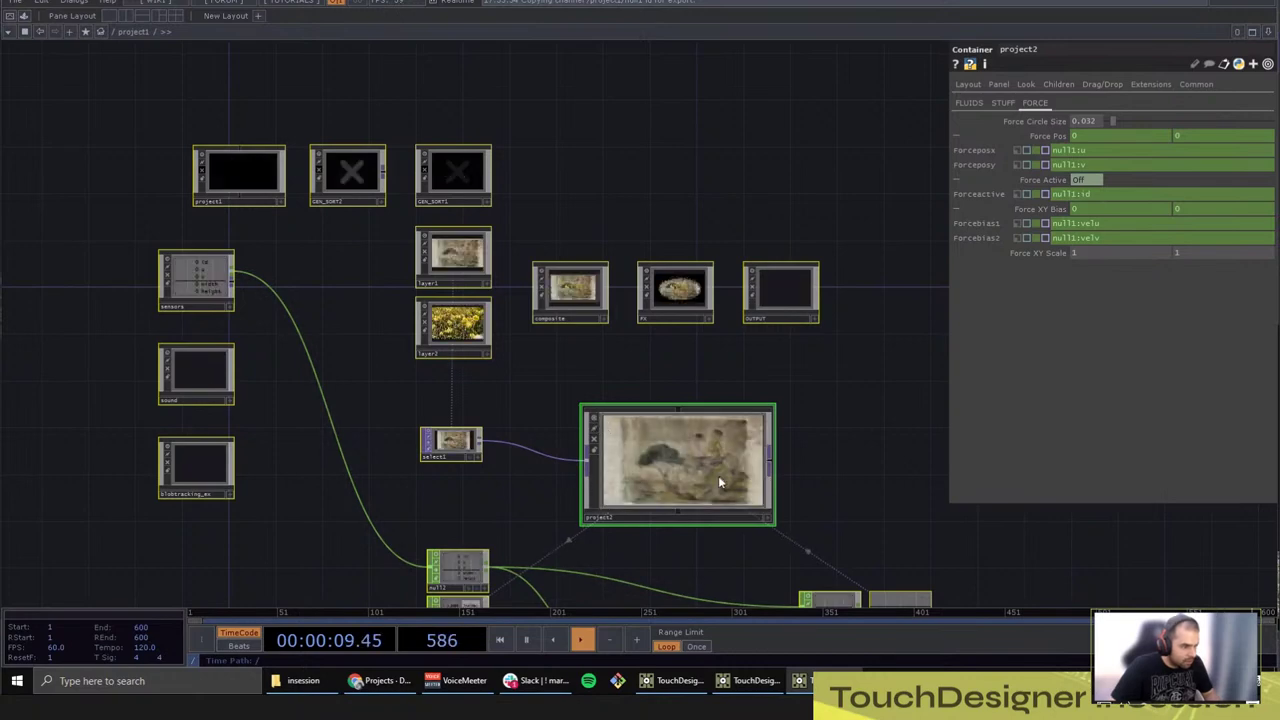
scroll(717, 476, up, 3)
scroll(578, 424, down, 5)
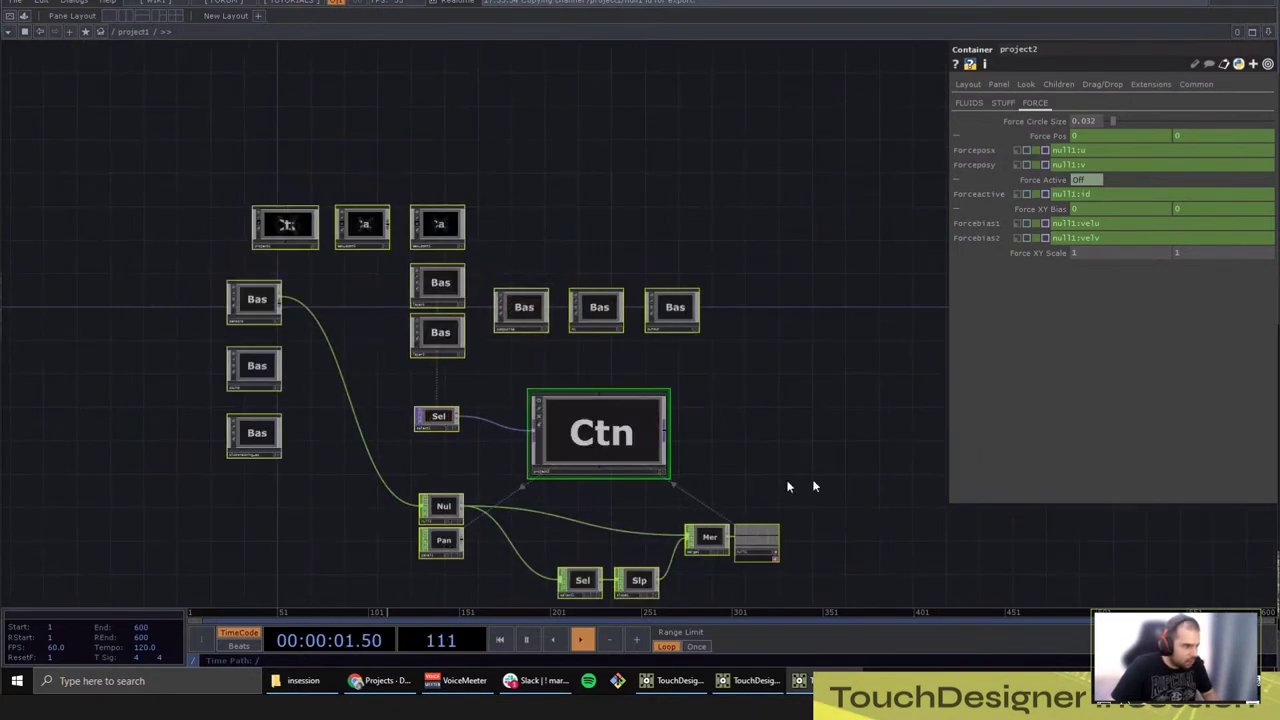
scroll(540, 402, up, 6)
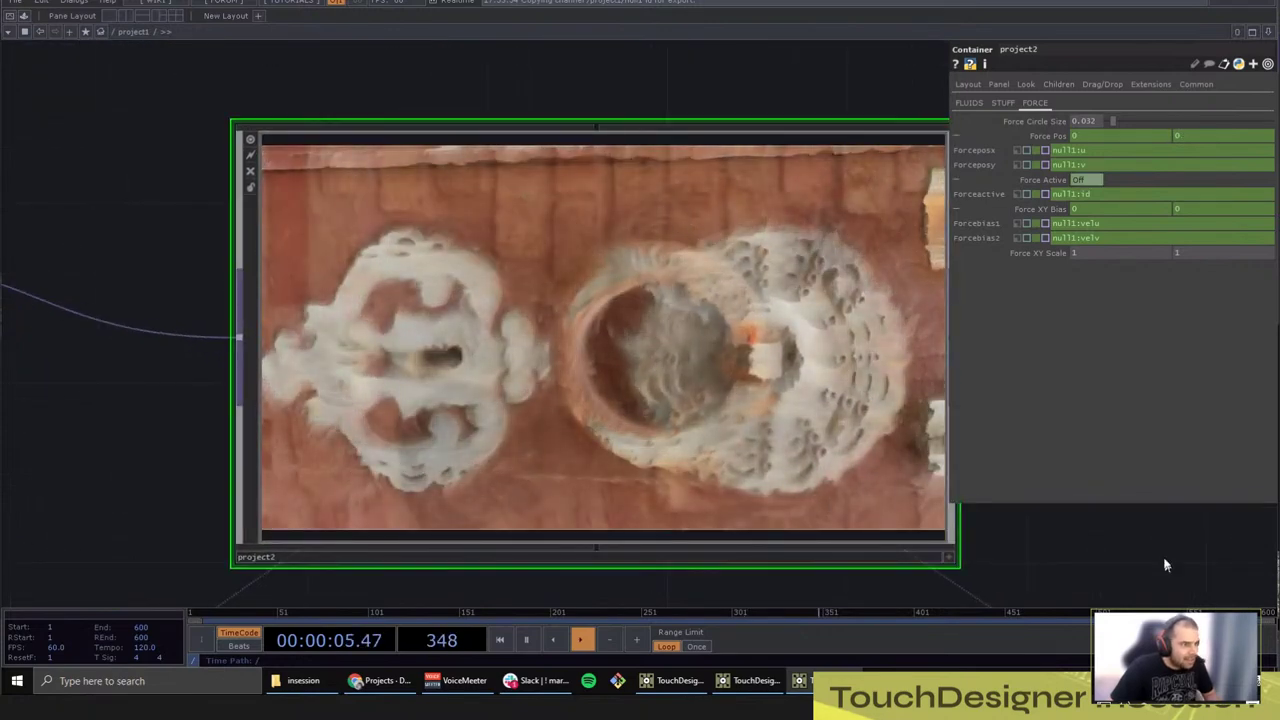
Step: Add a Null TOP on the image output of sensors and place it just above project2
drag(1171, 559, 1102, 503)
drag(626, 303, 574, 329)
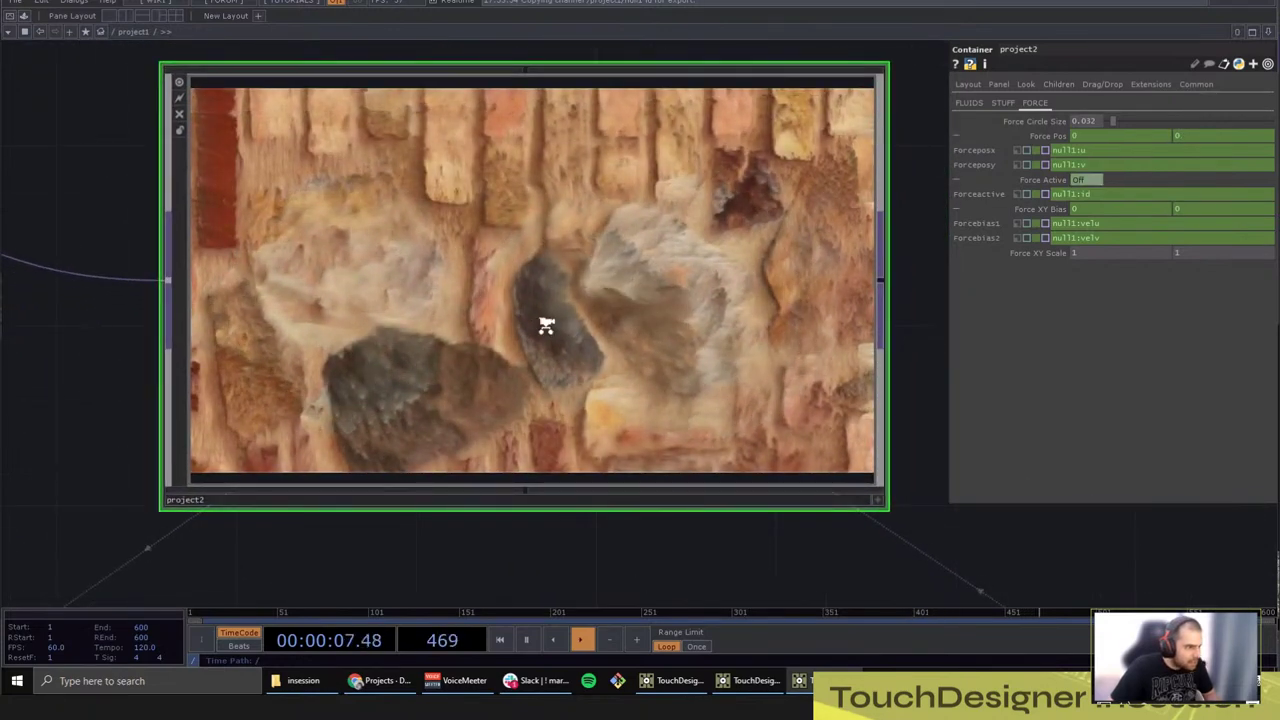
scroll(546, 326, down, 6)
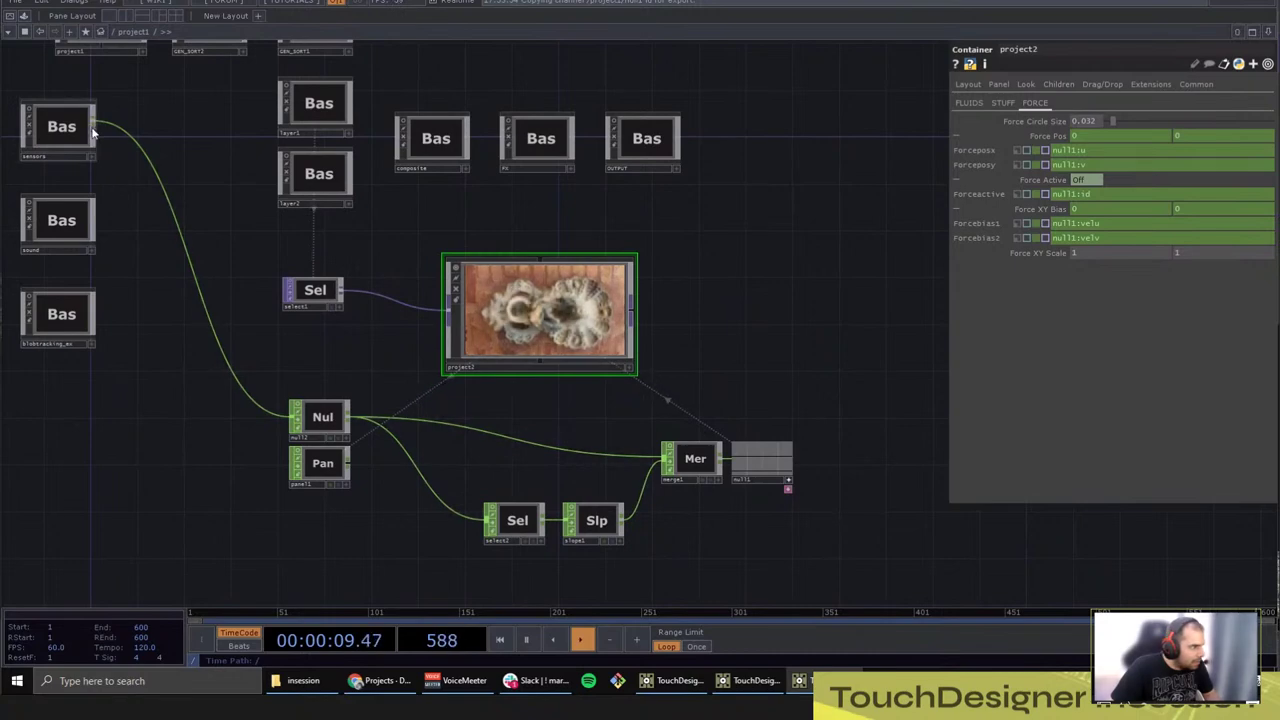
key(Tab)
click(249, 259)
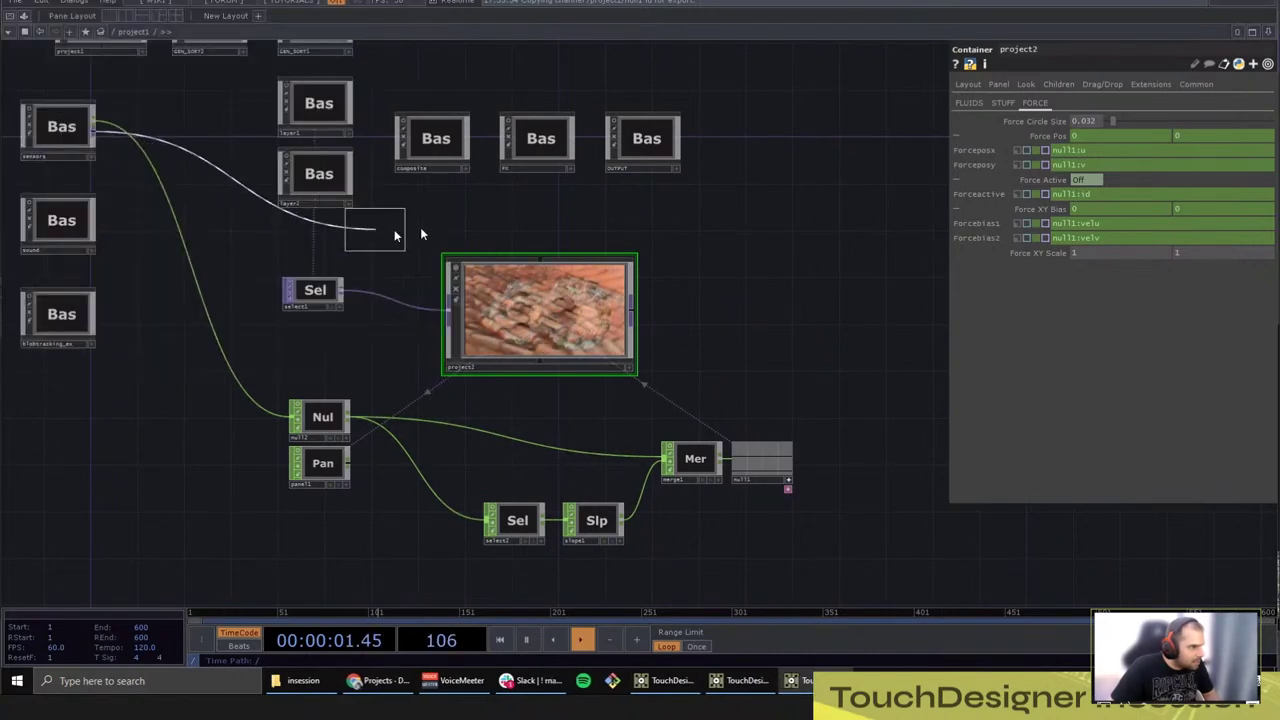
click(311, 255)
scroll(315, 254, up, 3)
drag(315, 254, 635, 210)
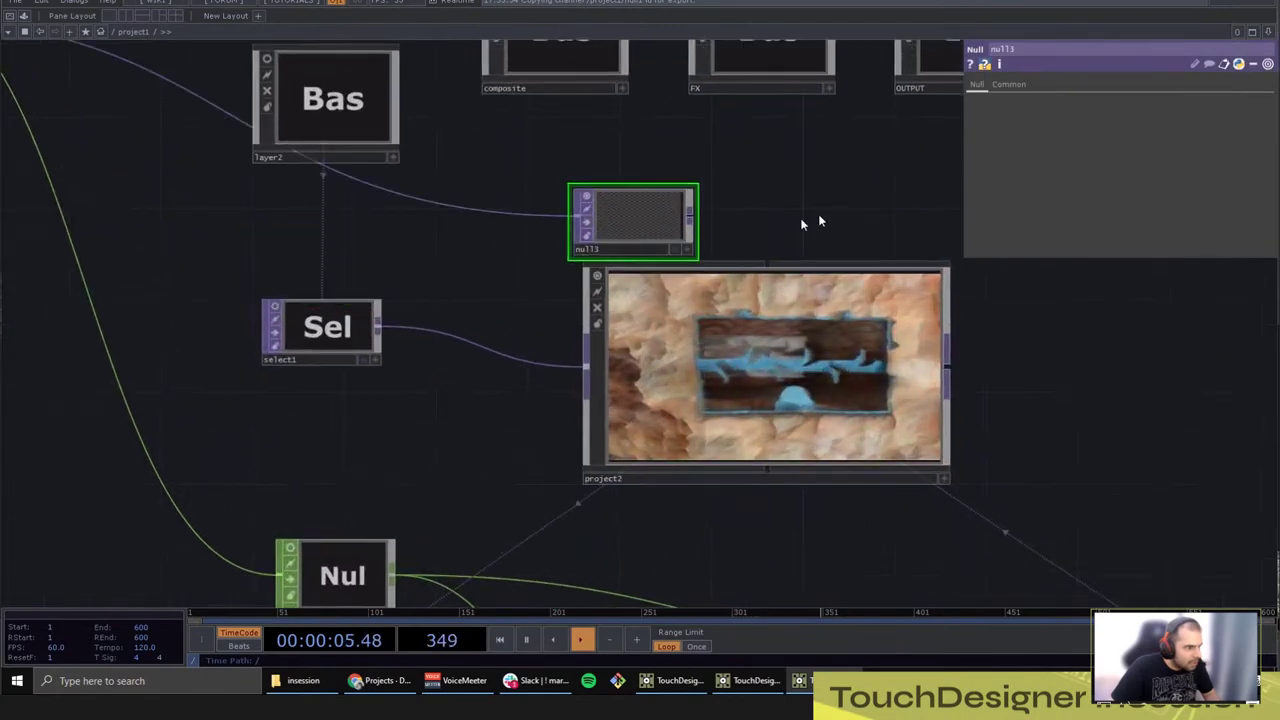
scroll(812, 218, up, 4)
drag(721, 154, 669, 101)
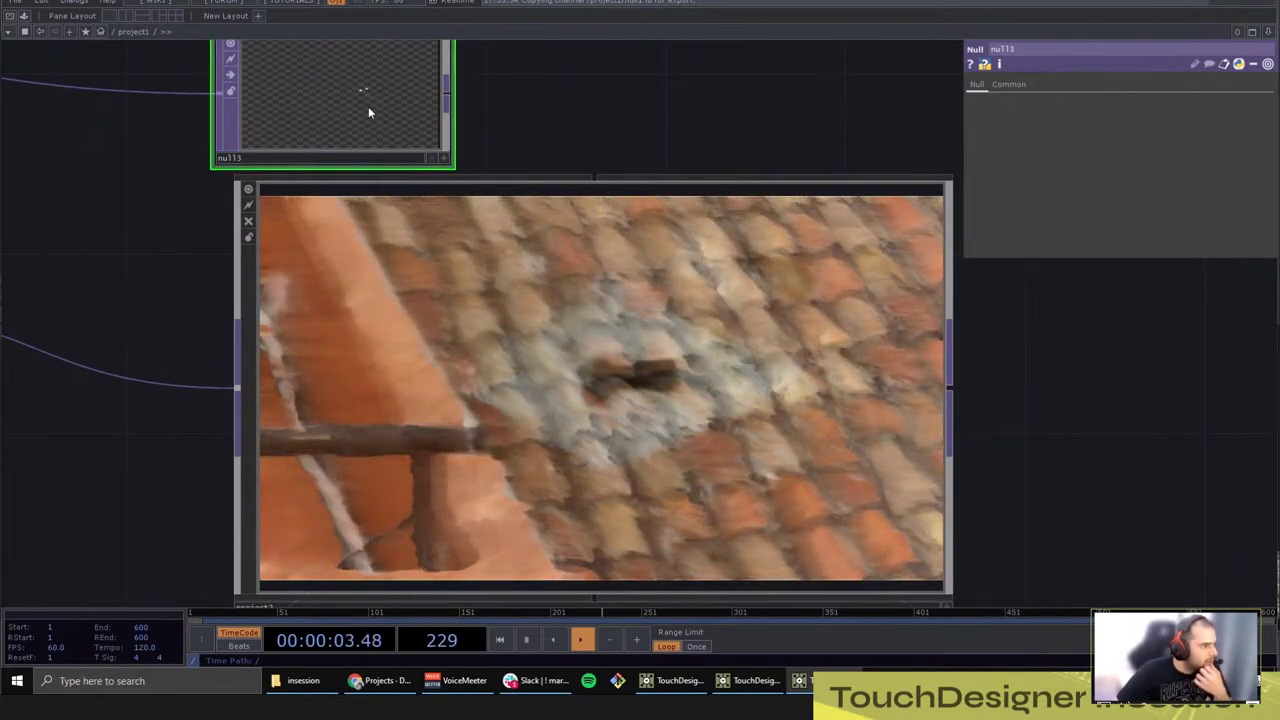
Step: Deactivate null1's interactive viewer and set project2's Force Circle Size to 0.15 and Force XY Scale to 1.7
scroll(742, 130, down, 6)
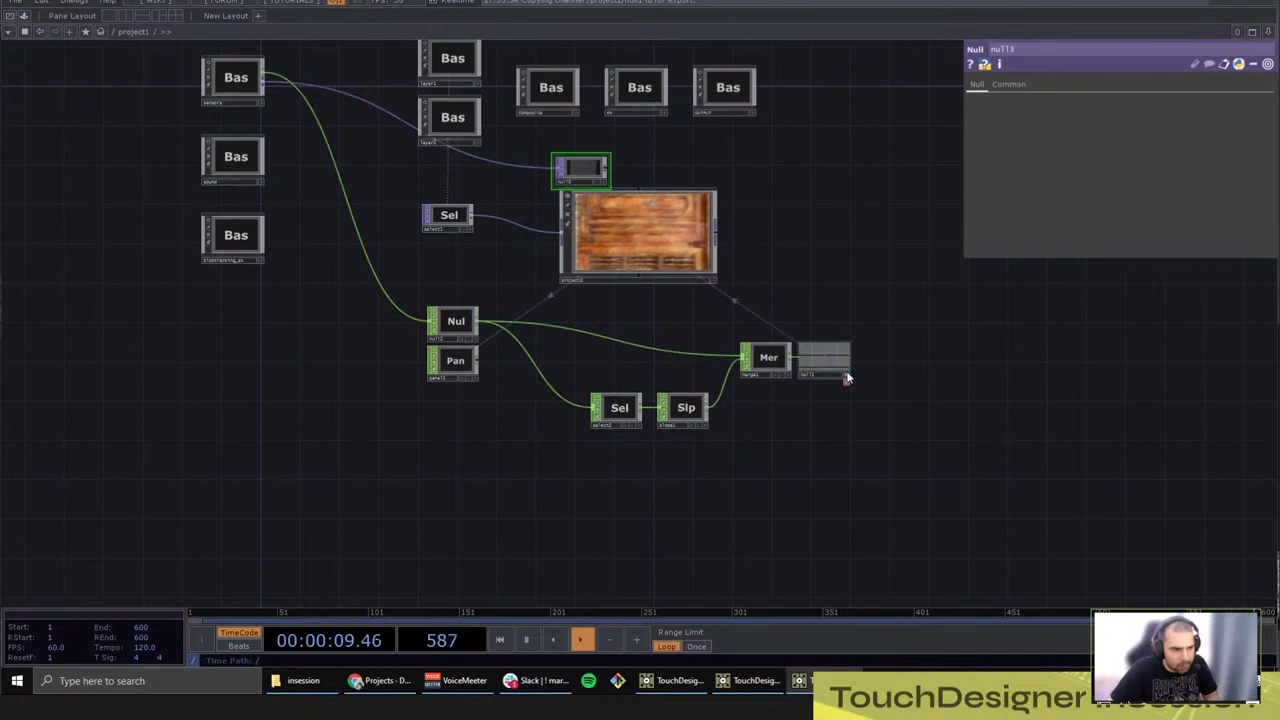
click(690, 415)
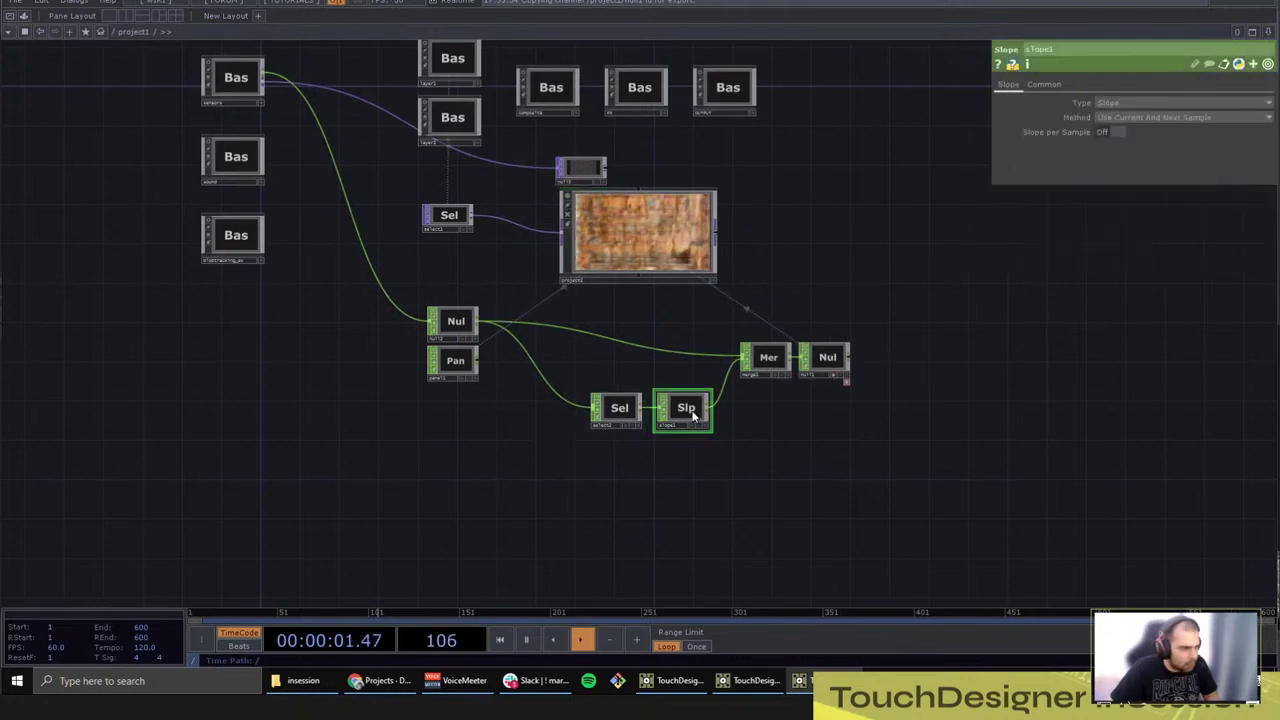
click(647, 234)
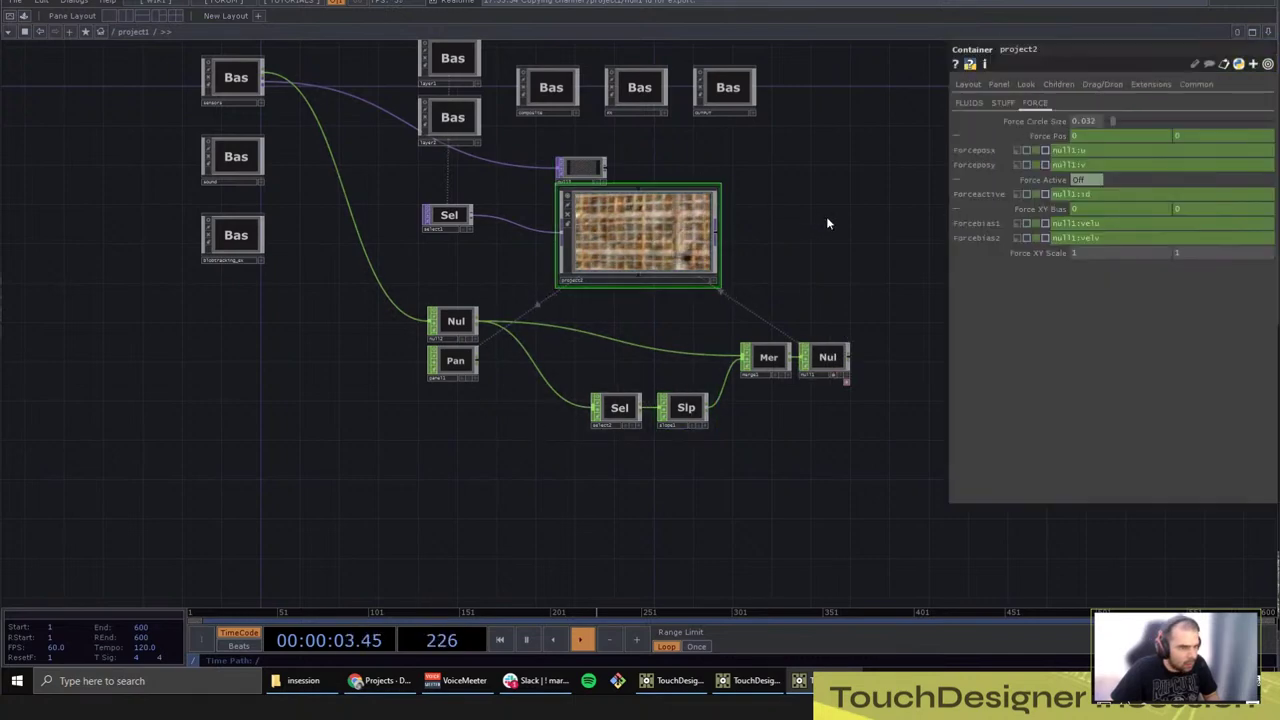
drag(1112, 121, 1128, 124)
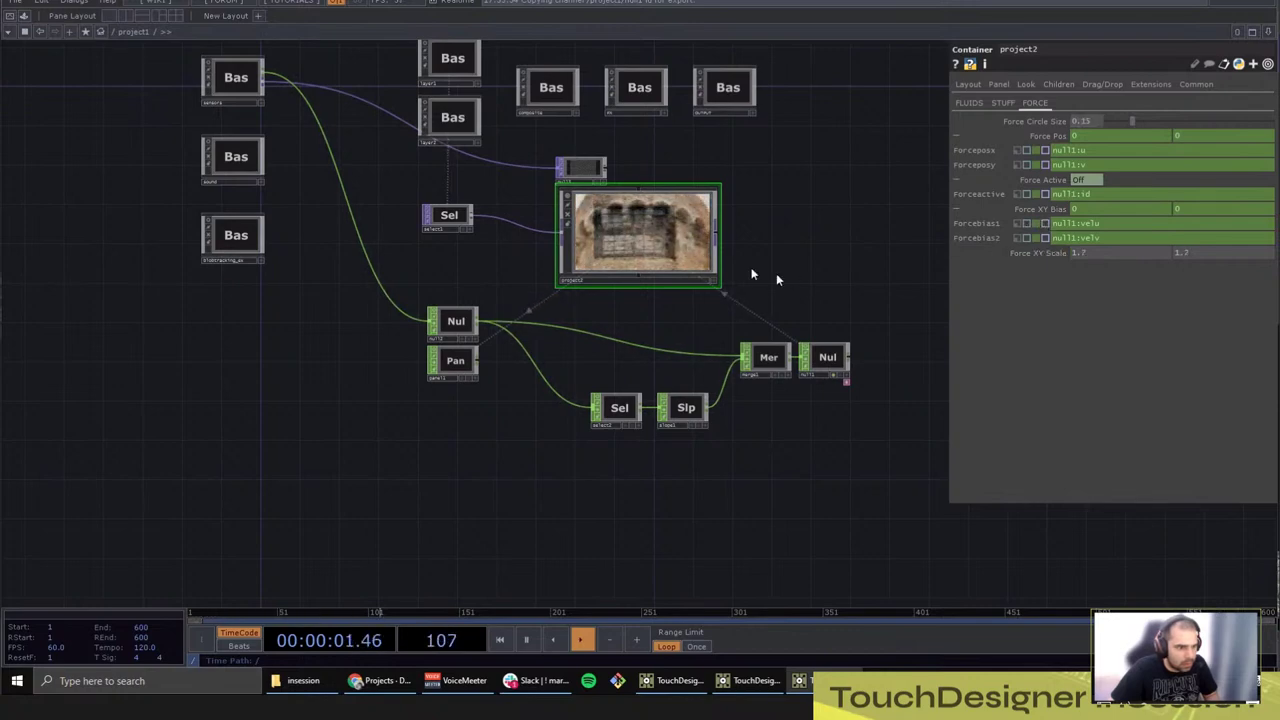
Step: Compare the tracked blob image in null3 with the force distortion in project2's output
scroll(776, 276, up, 10)
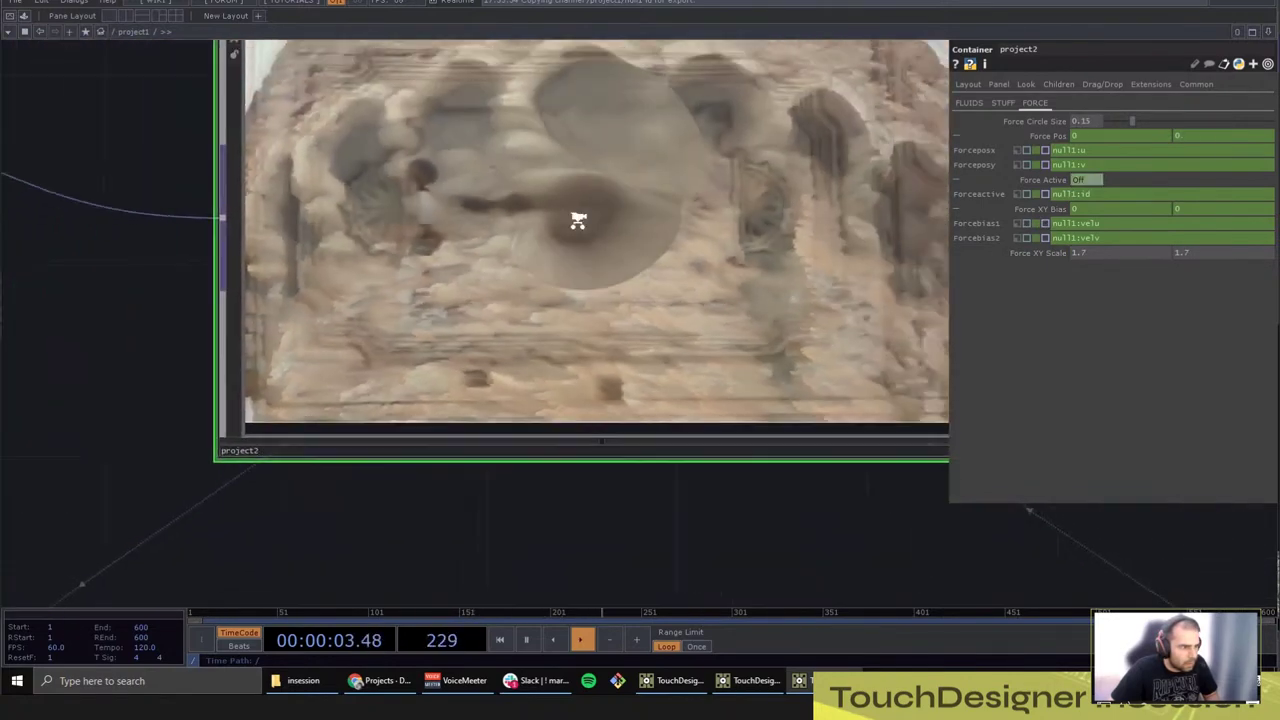
scroll(578, 220, down, 10)
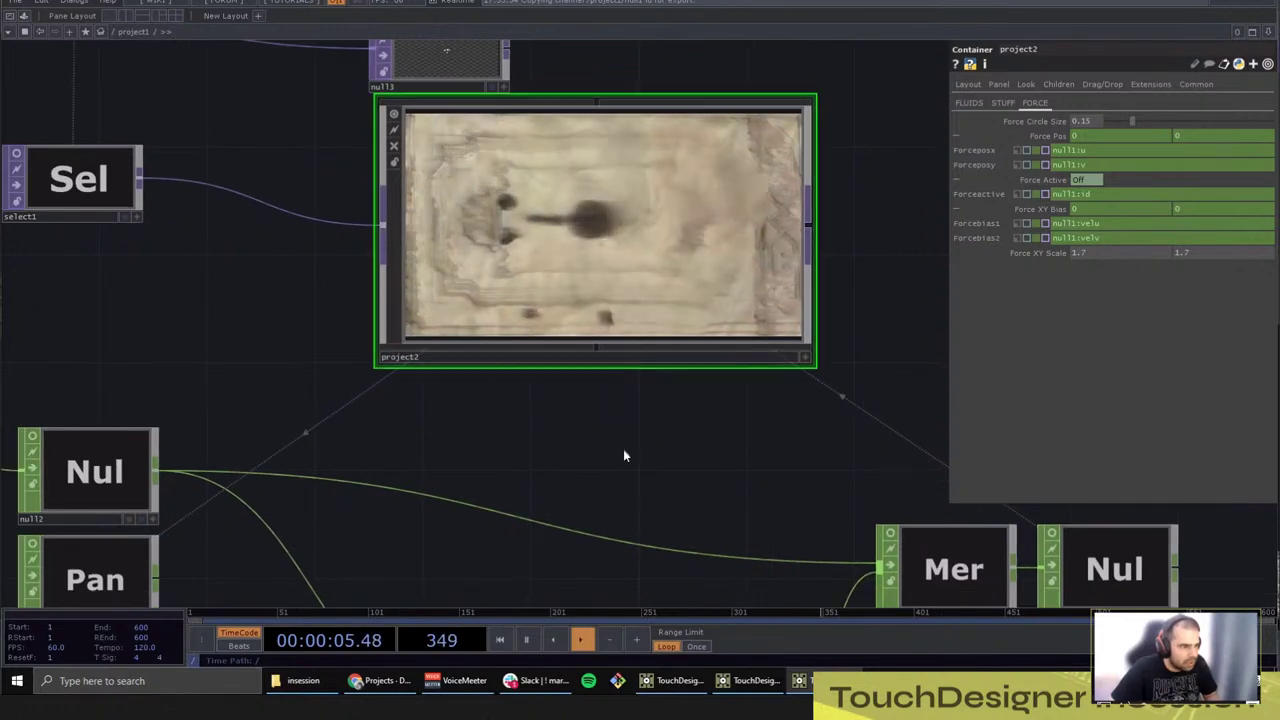
drag(623, 456, 604, 484)
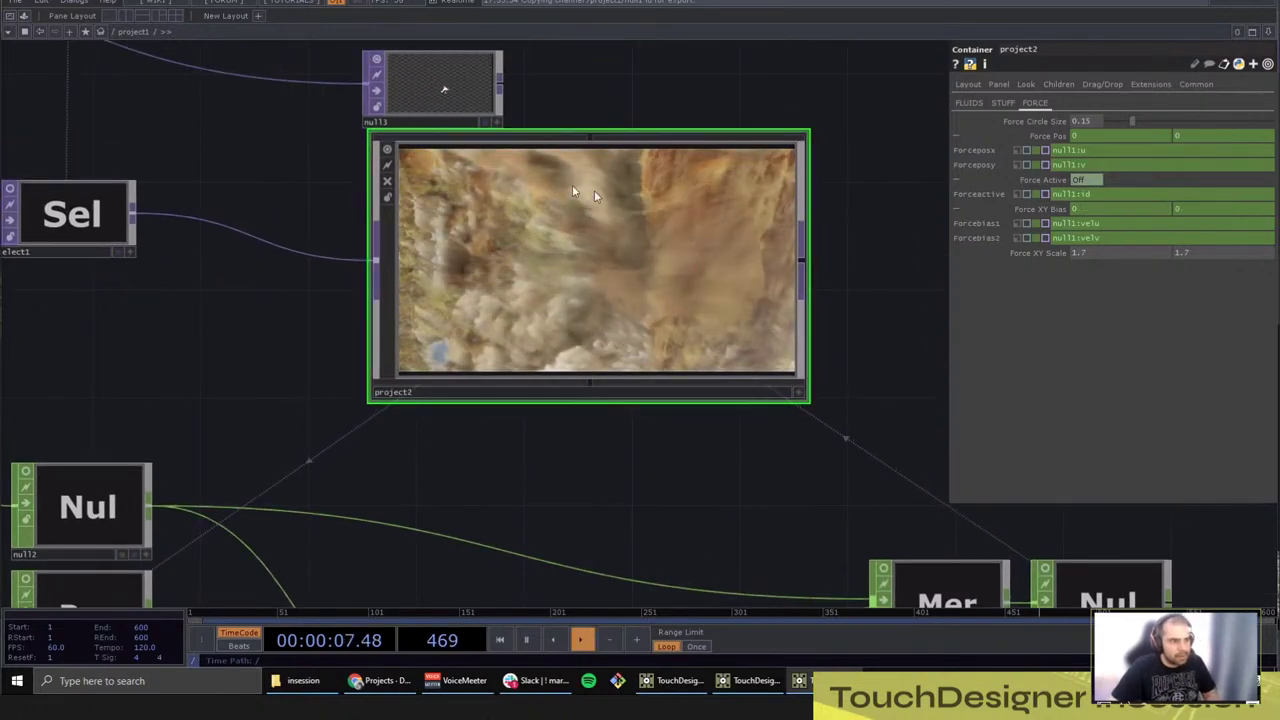
scroll(451, 94, up, 5)
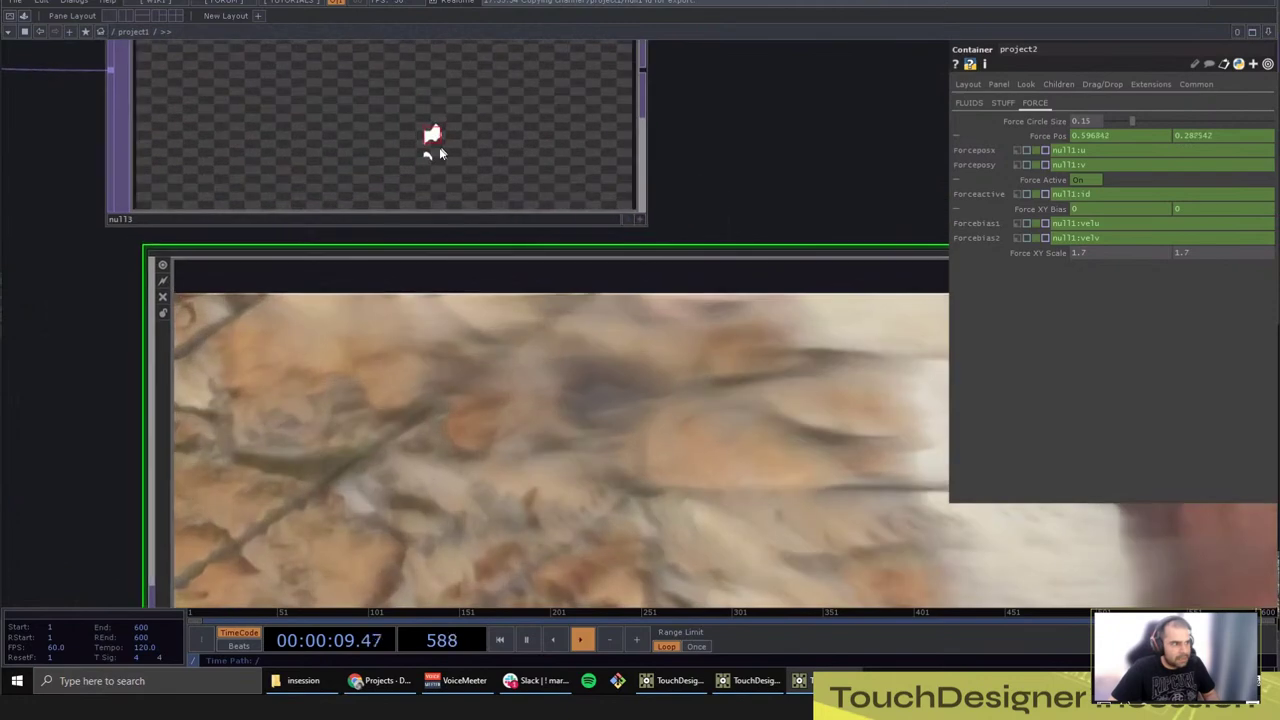
scroll(440, 162, down, 3)
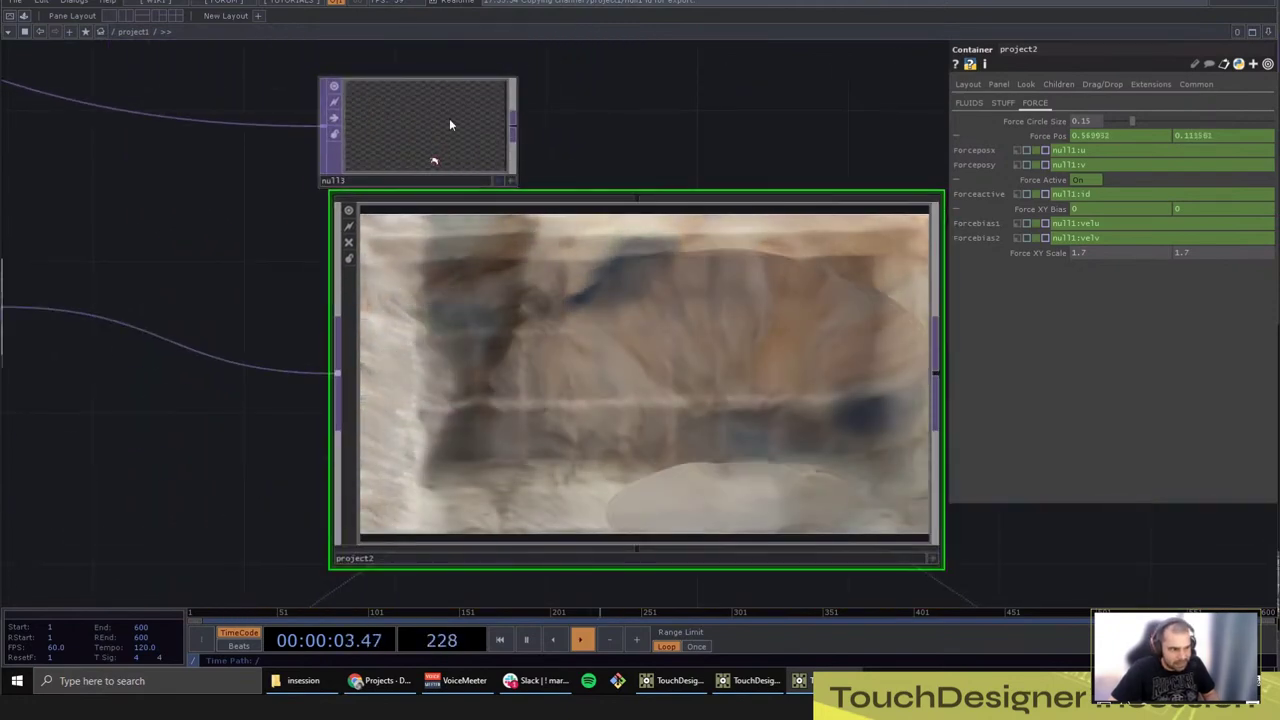
click(449, 118)
click(640, 395)
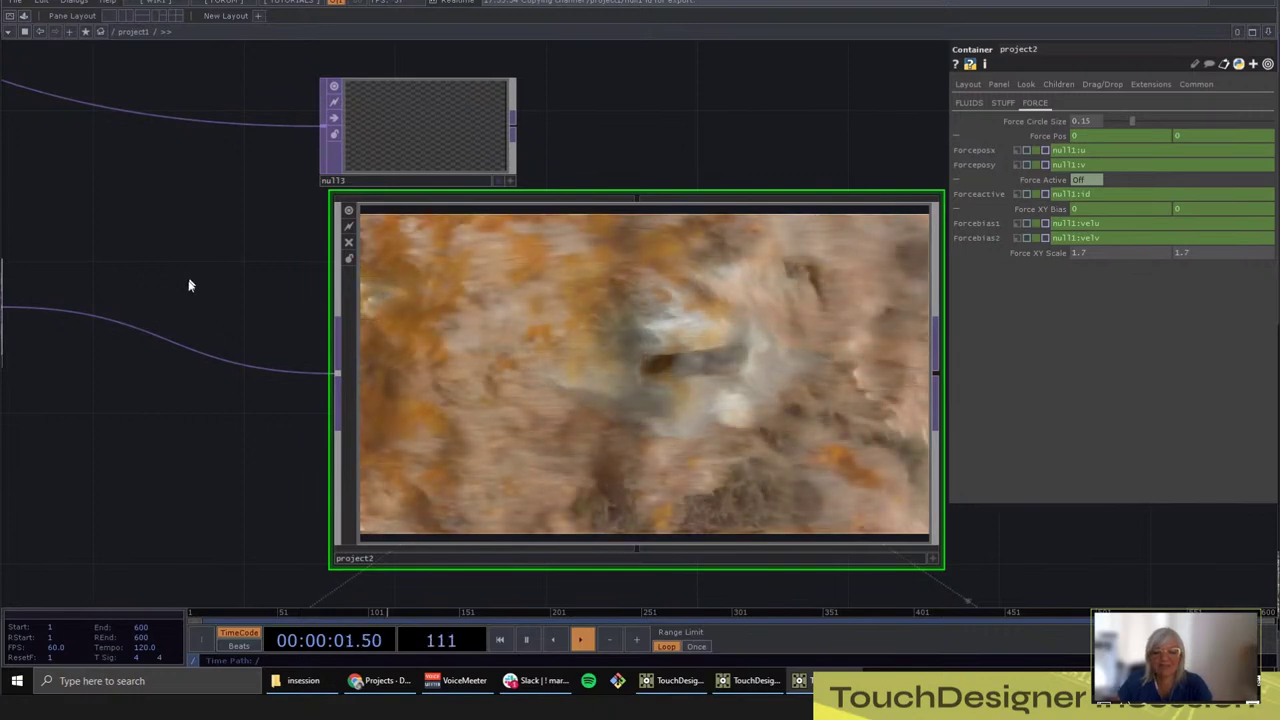
Step: Go into the kinect network inside sensors and inspect the threshold and composite operators of its filter container
drag(191, 285, 417, 294)
scroll(423, 290, down, 6)
drag(235, 202, 463, 250)
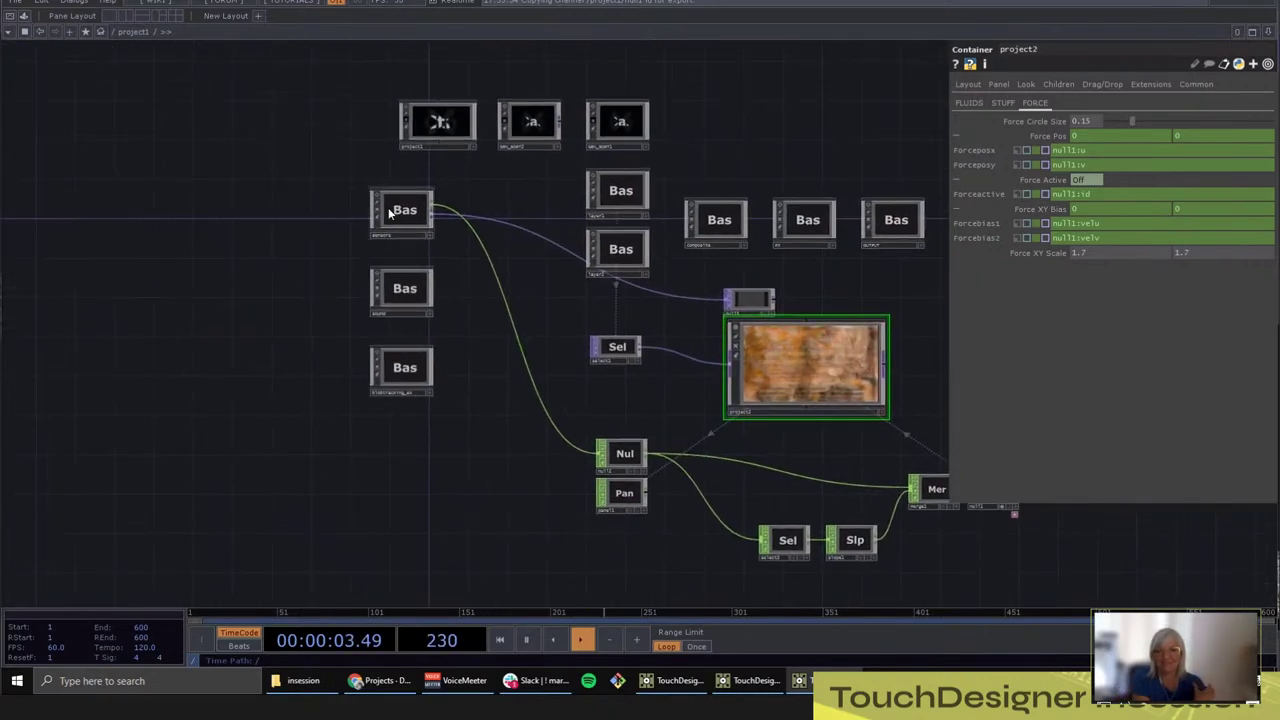
key(i)
key(i)
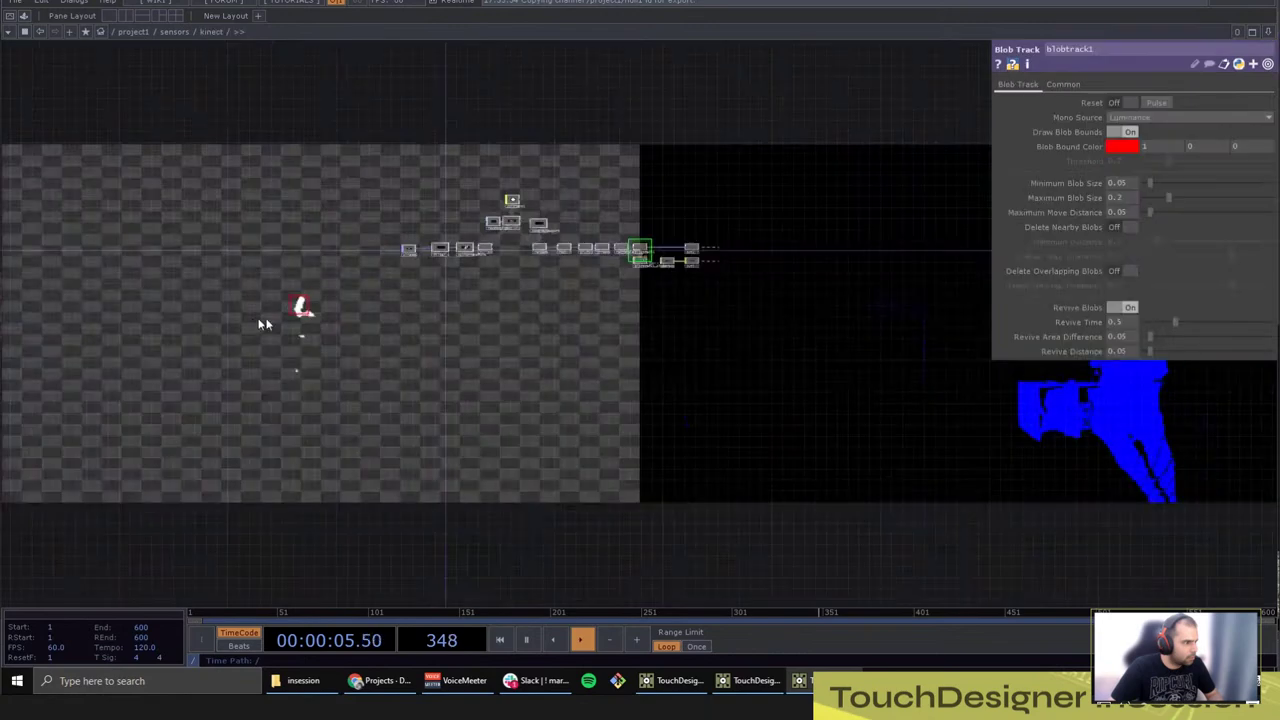
scroll(369, 378, up, 10)
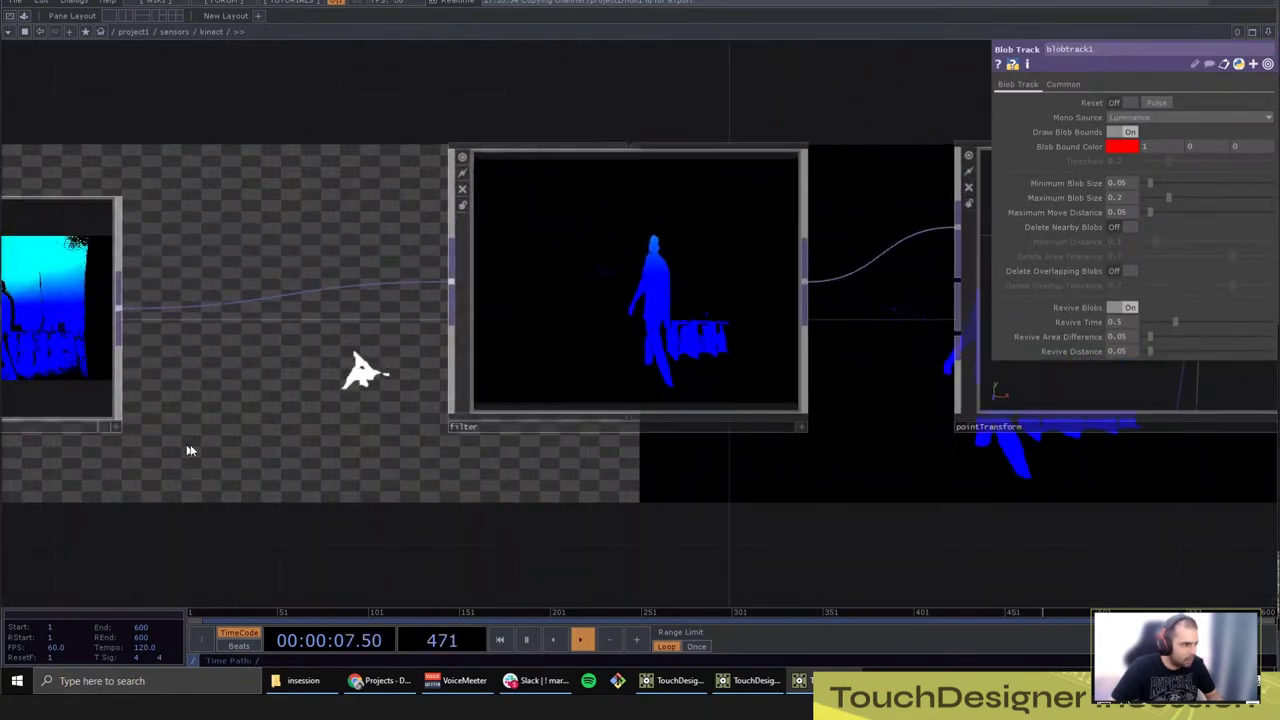
drag(191, 450, 489, 408)
key(i)
scroll(600, 478, up, 8)
drag(545, 365, 622, 438)
scroll(203, 150, down, 8)
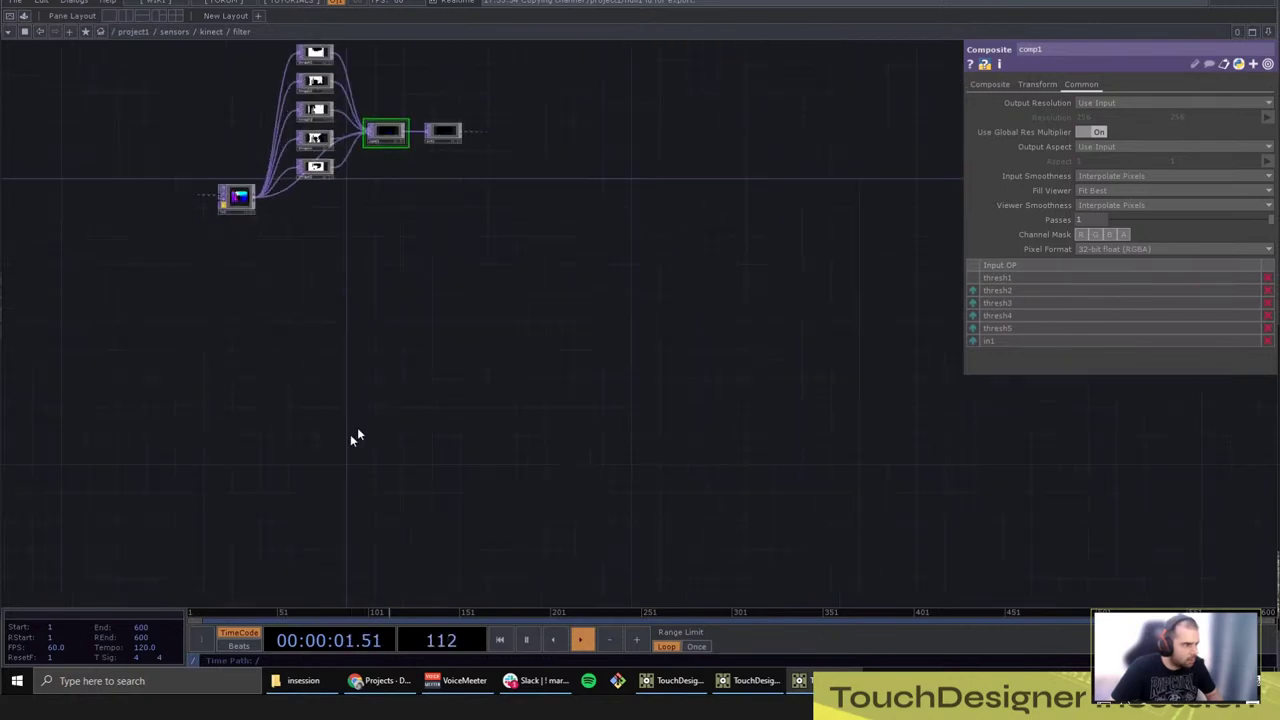
key(u)
Step: In the filter network, unlock in1 to refresh the Kinect point cloud image, and lock it on a frame with the person standing
drag(556, 160, 1153, 53)
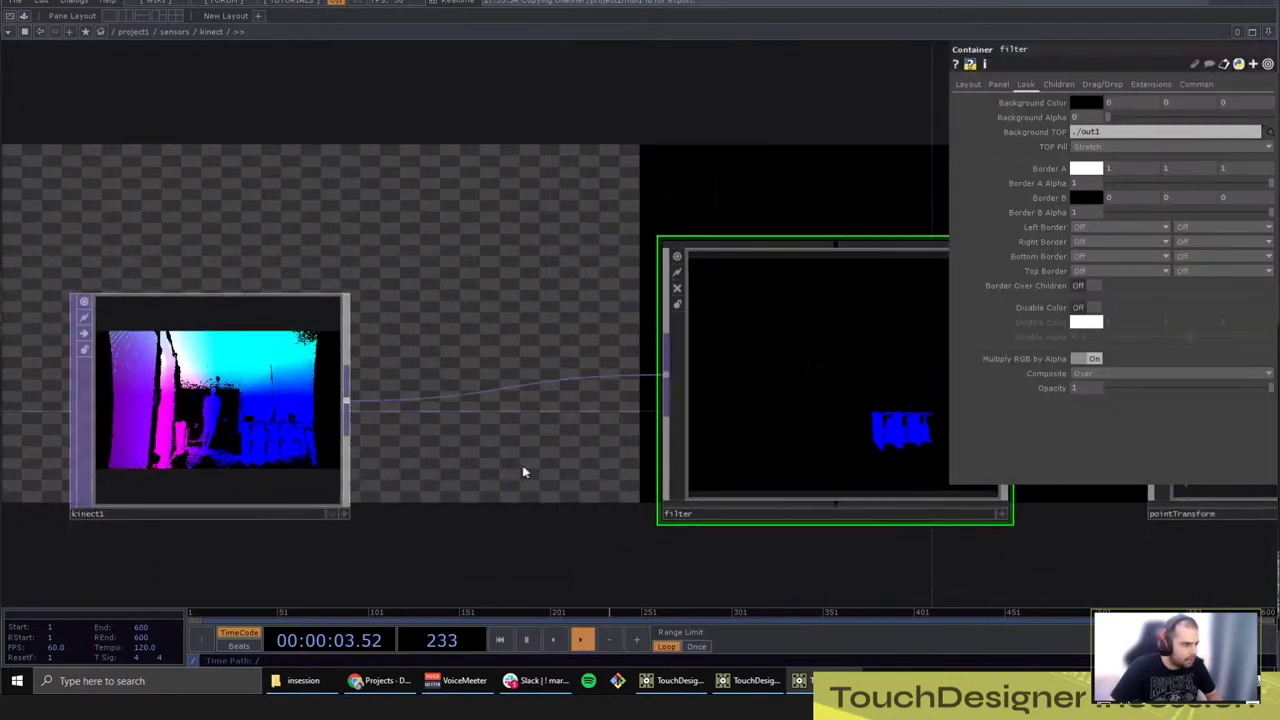
scroll(863, 371, up, 2)
scroll(746, 334, up, 5)
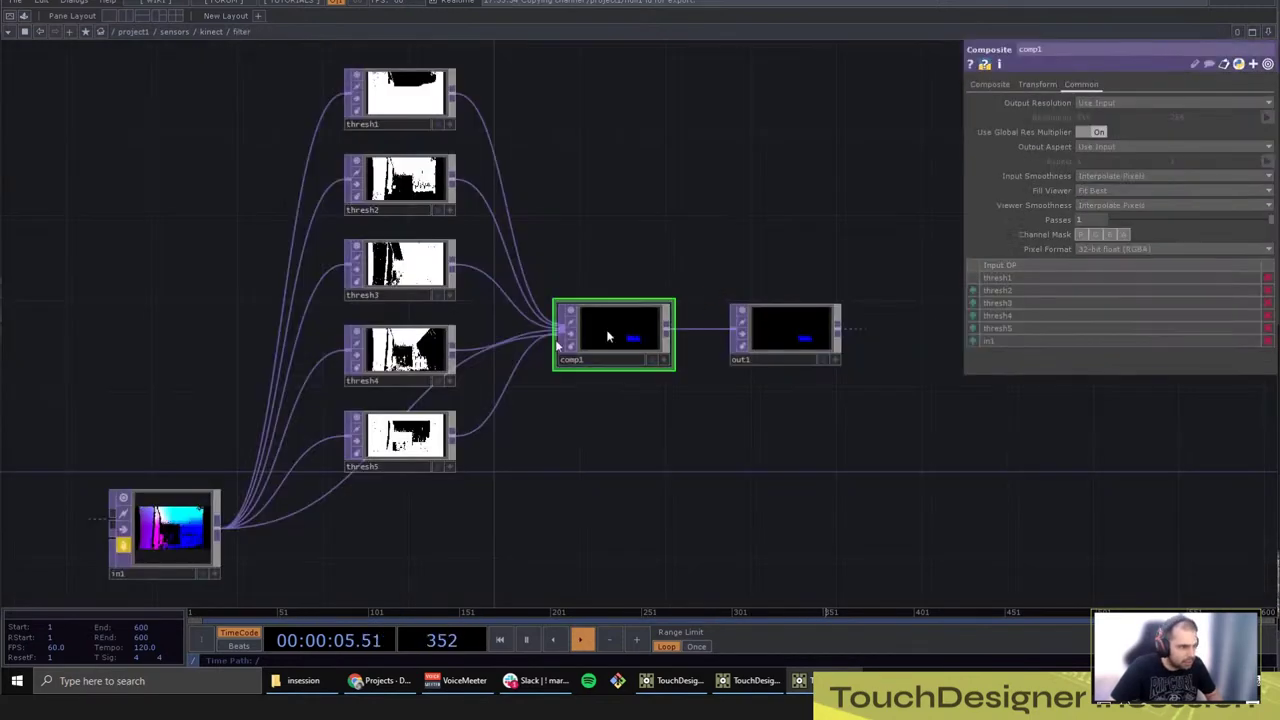
scroll(178, 592, up, 4)
drag(483, 560, 880, 503)
scroll(450, 399, up, 4)
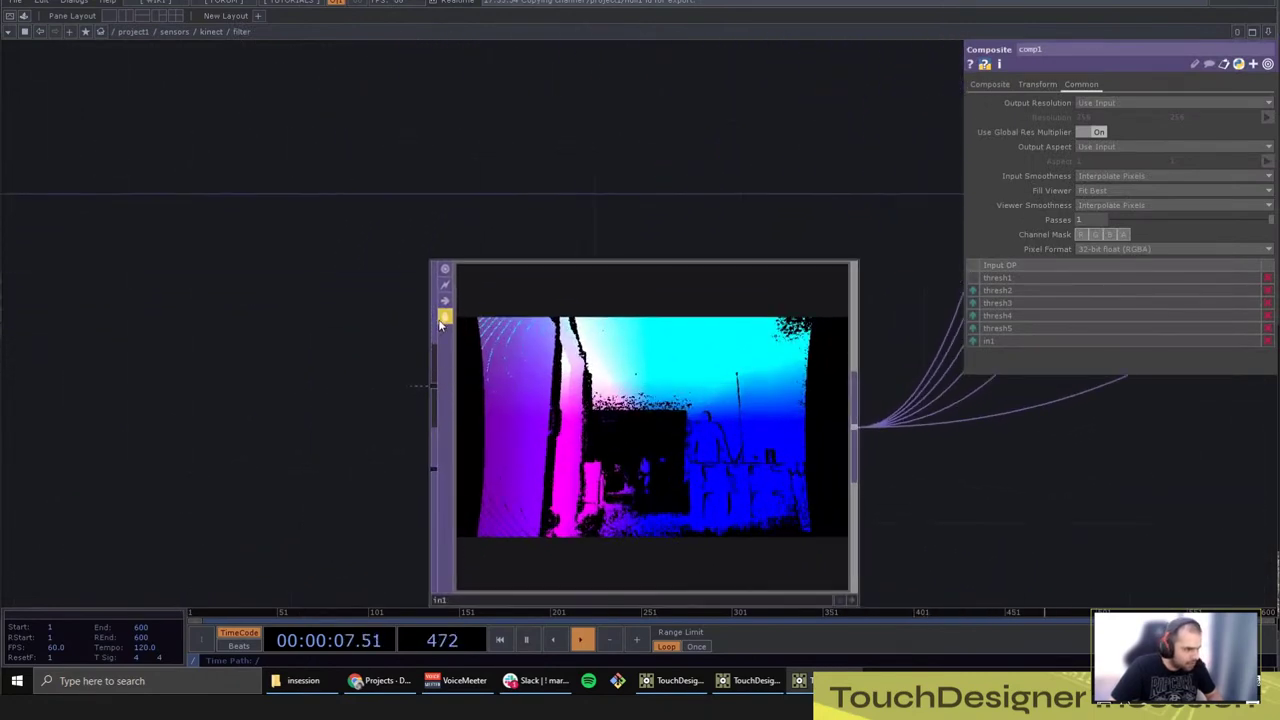
click(441, 319)
click(444, 339)
drag(989, 510, 703, 388)
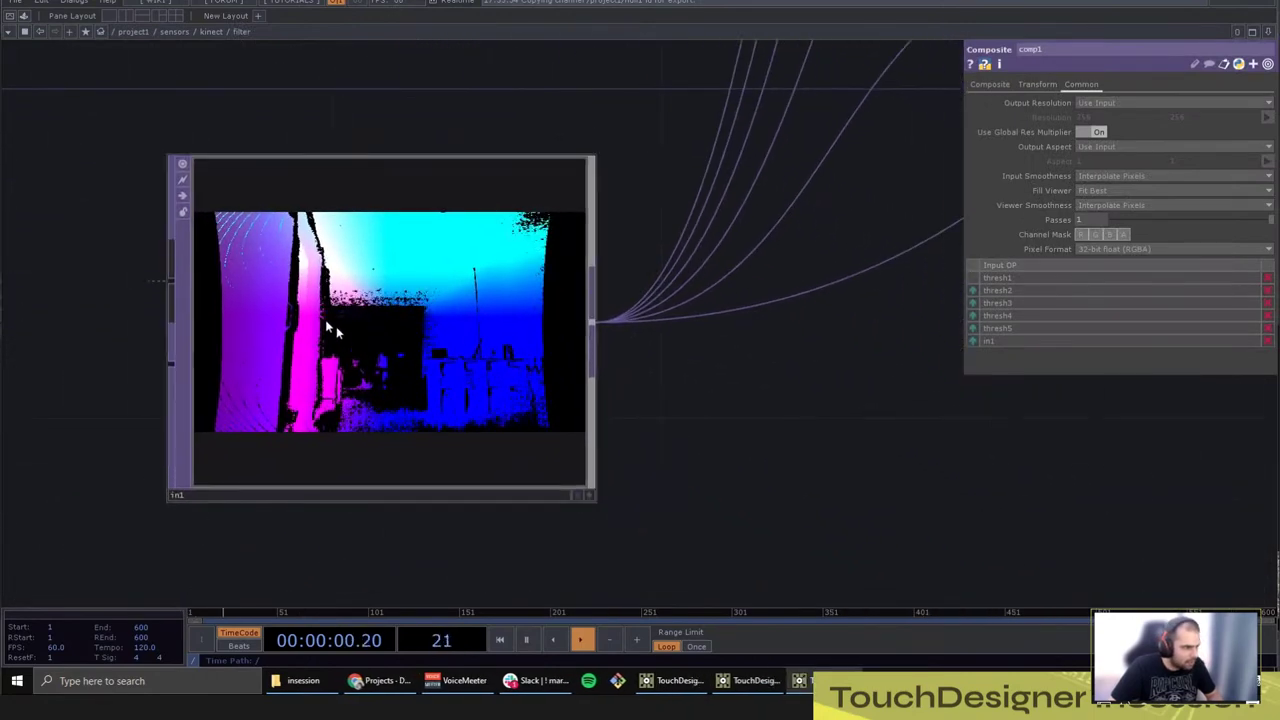
click(183, 213)
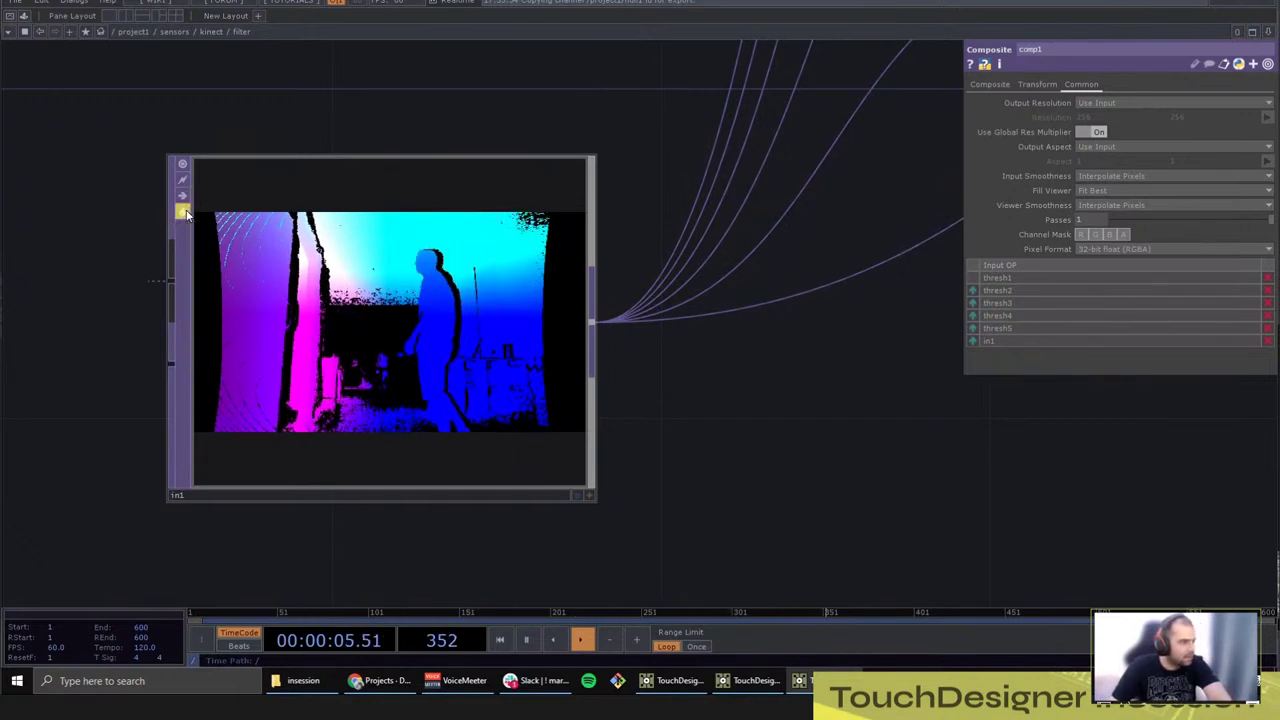
Step: Set Active to Off on kinect1 in the kinect network, return to the sensors network and save the project
click(220, 31)
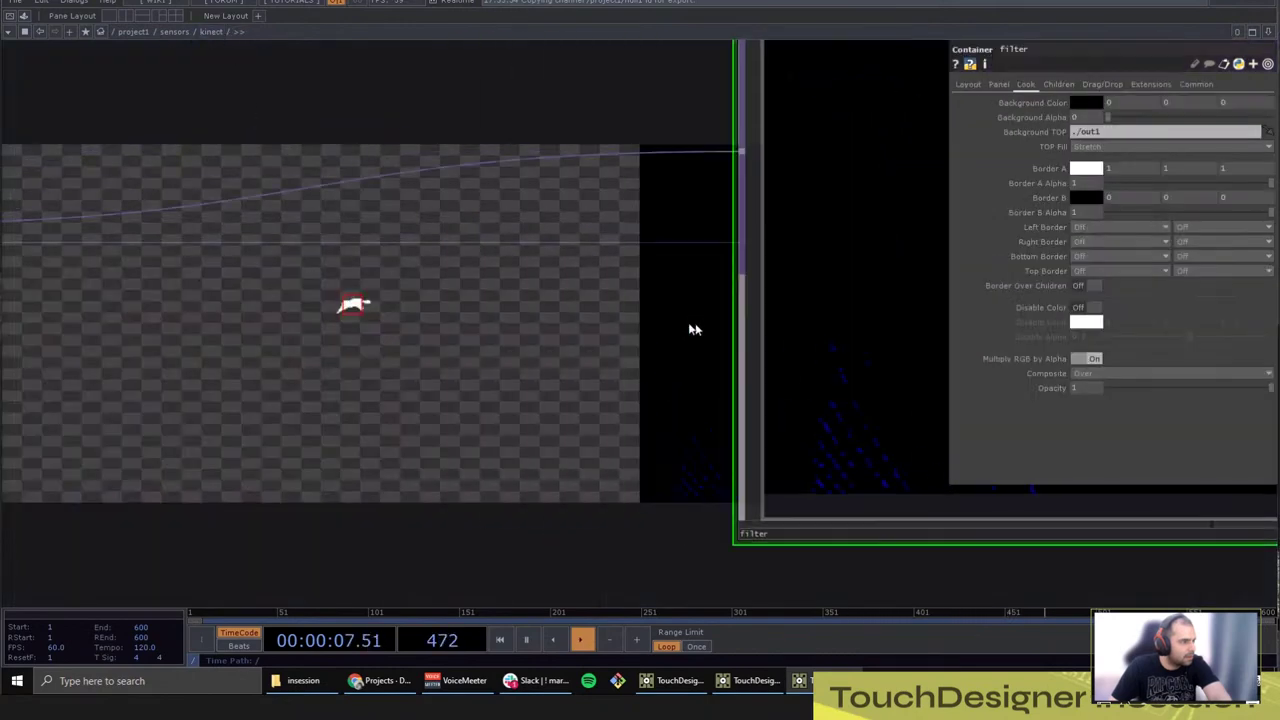
drag(495, 298, 1090, 307)
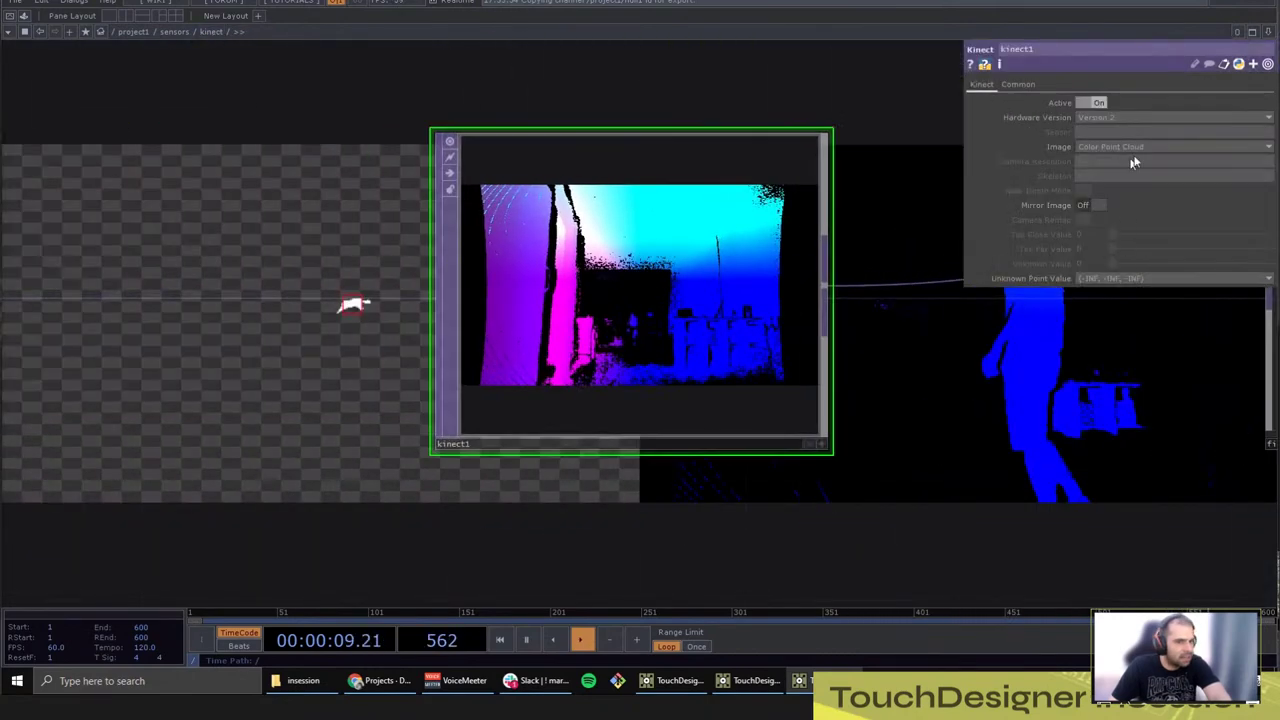
click(1097, 103)
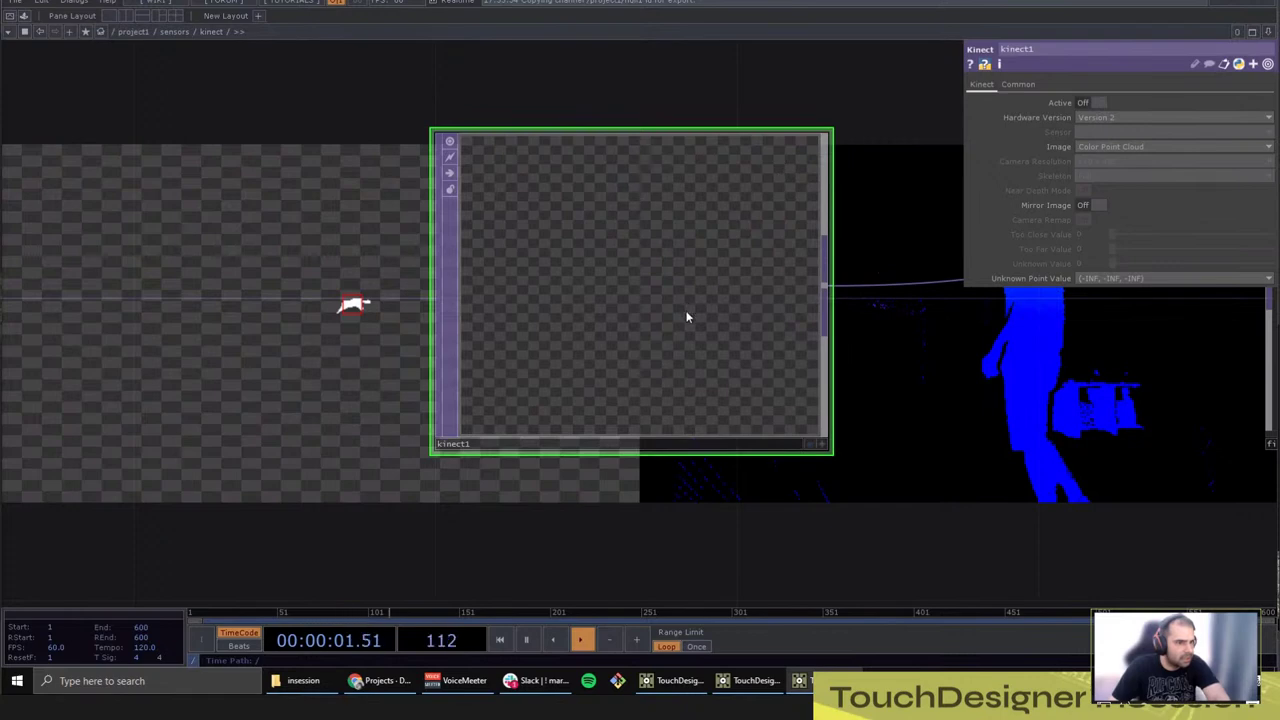
middle_drag(1128, 486, 660, 431)
scroll(660, 431, down, 5)
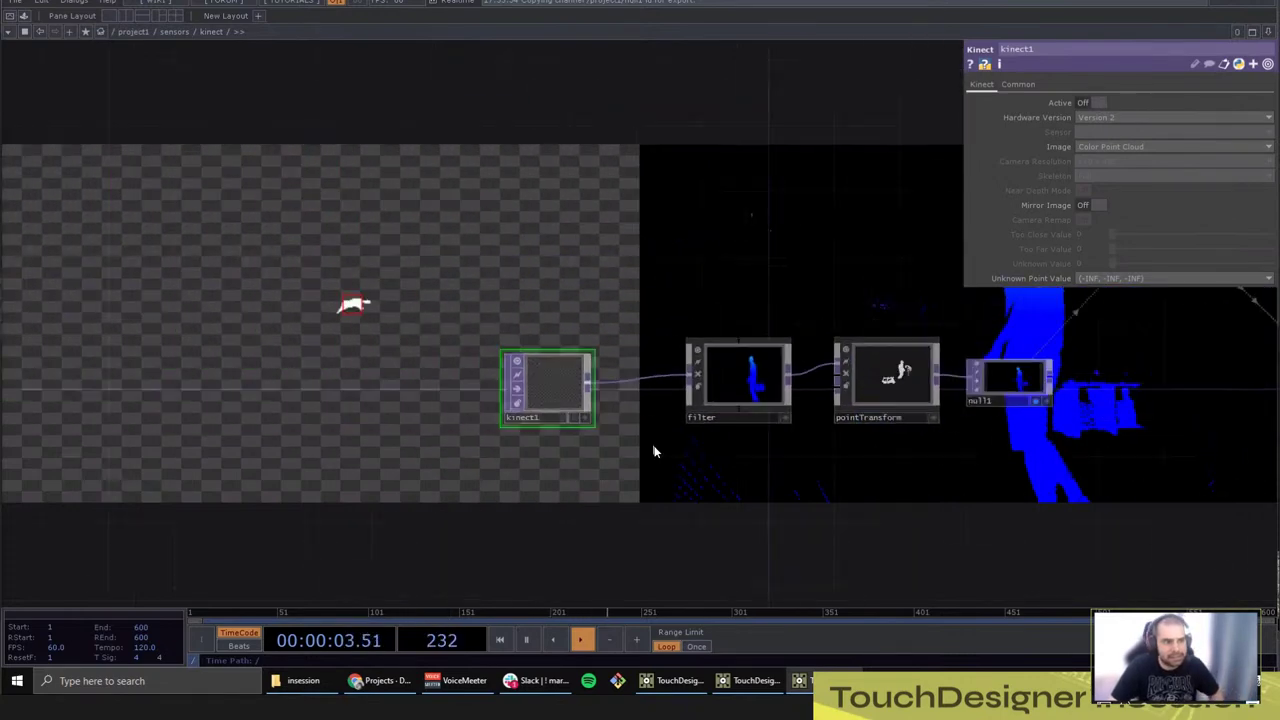
middle_drag(731, 264, 666, 202)
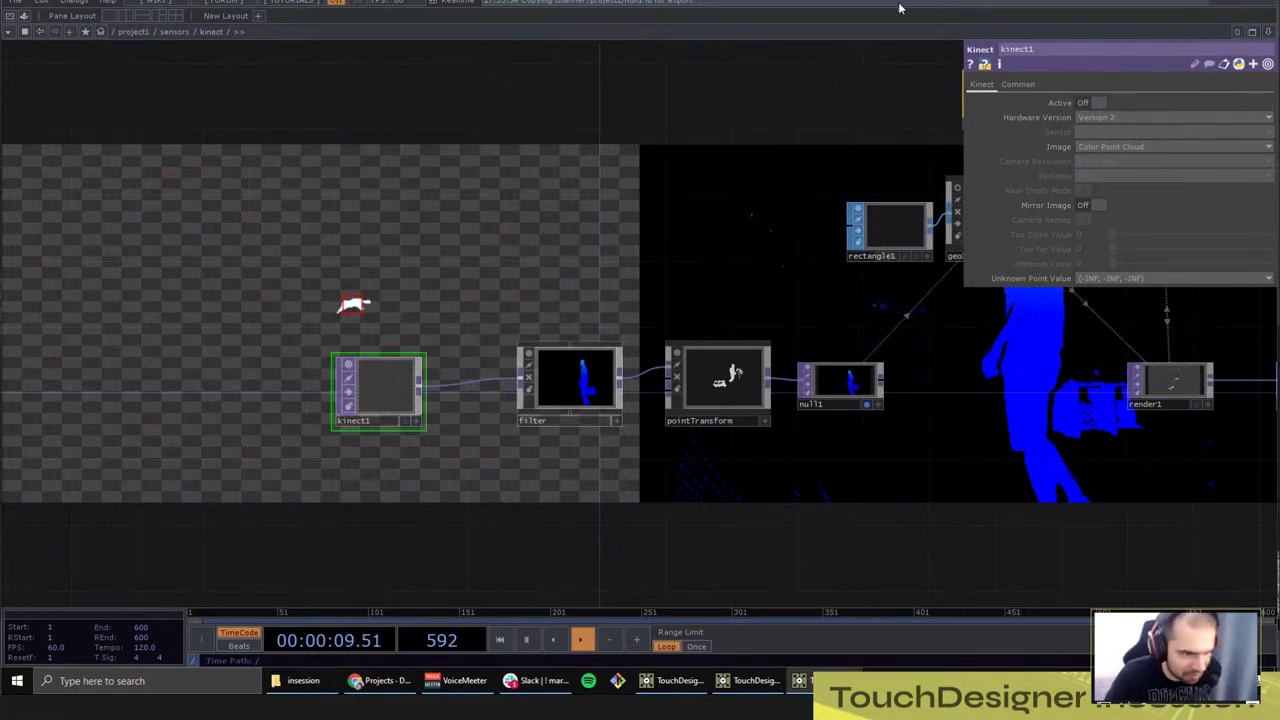
click(176, 31)
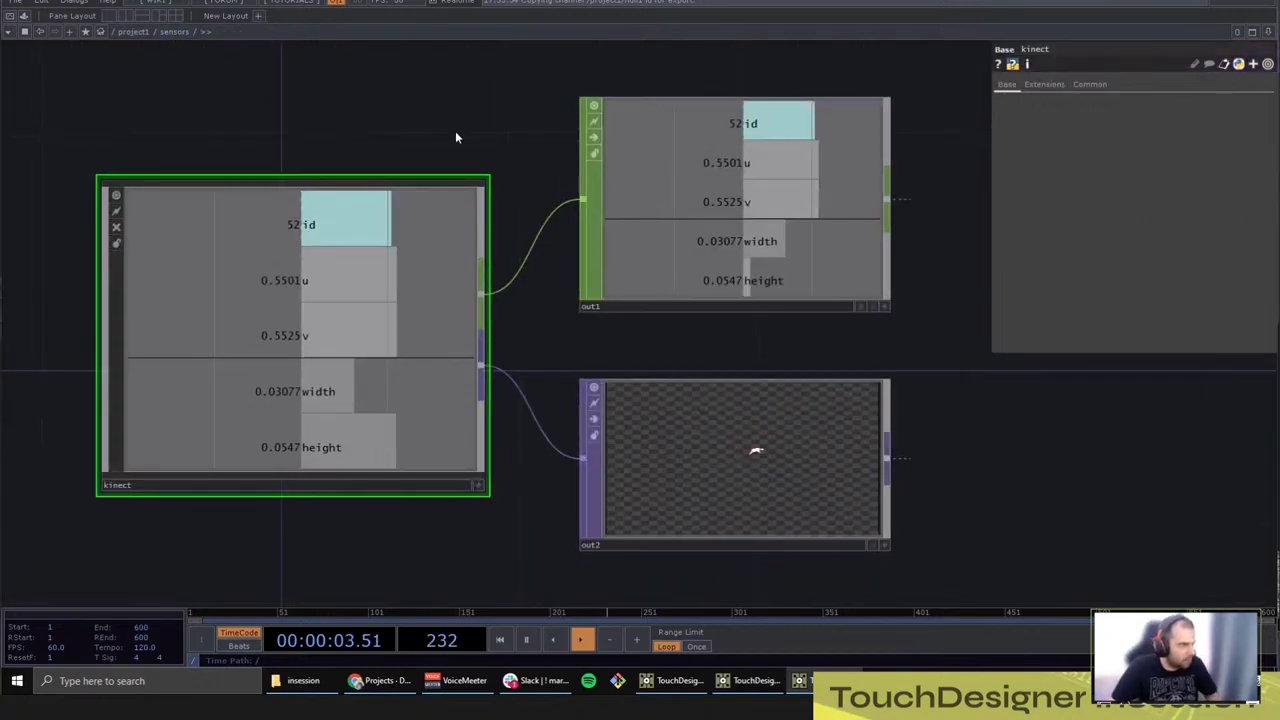
key(ctrl+s)
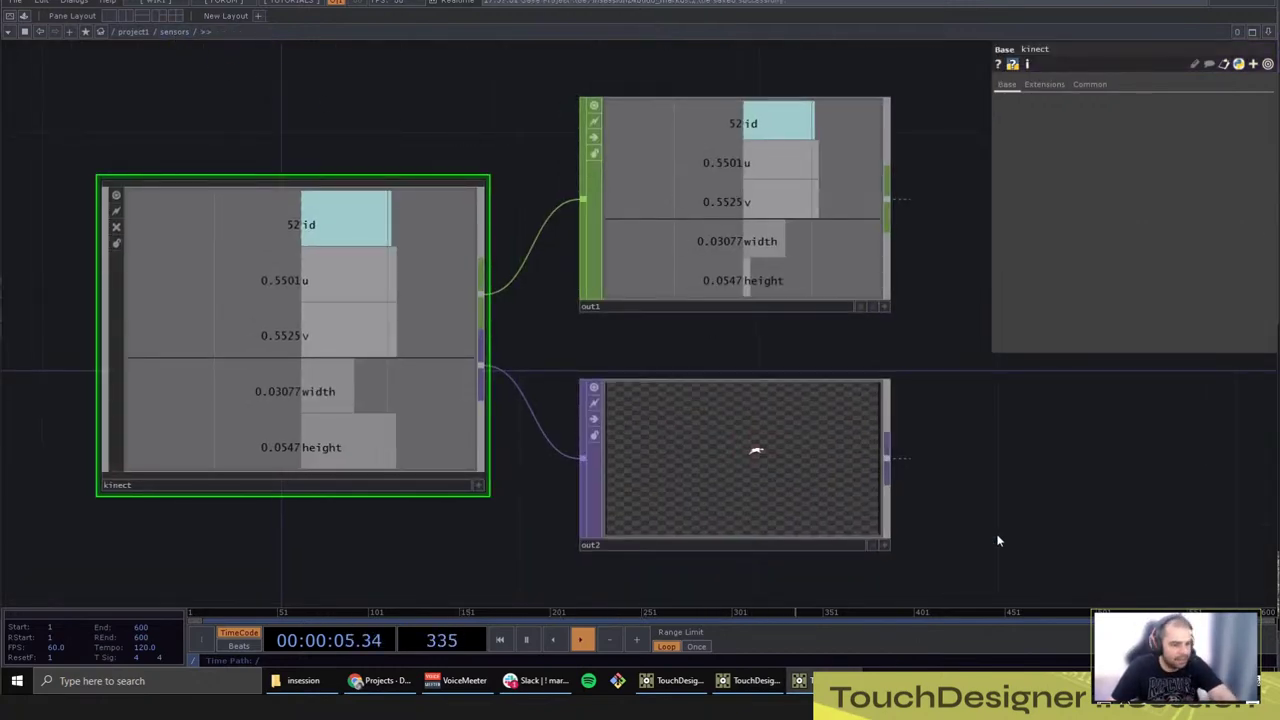
Step: Switch to Parsec and open the connected guest's input permissions
key(alt+Tab)
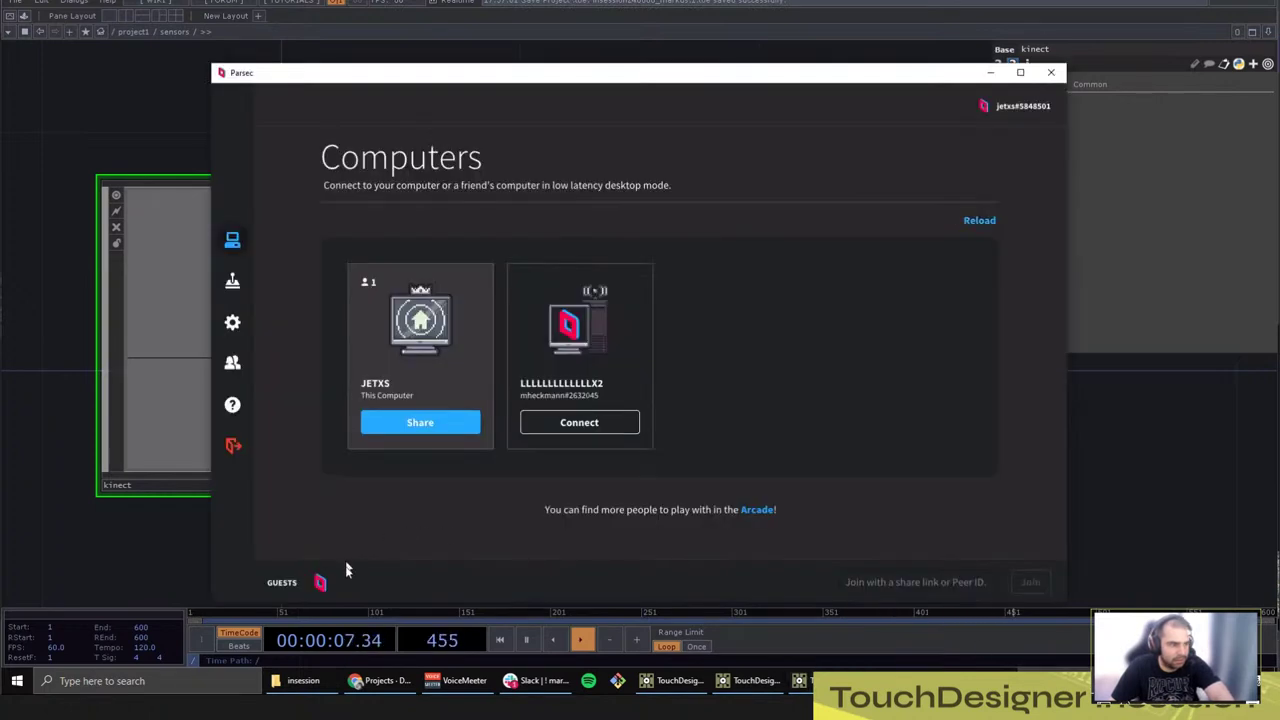
click(321, 582)
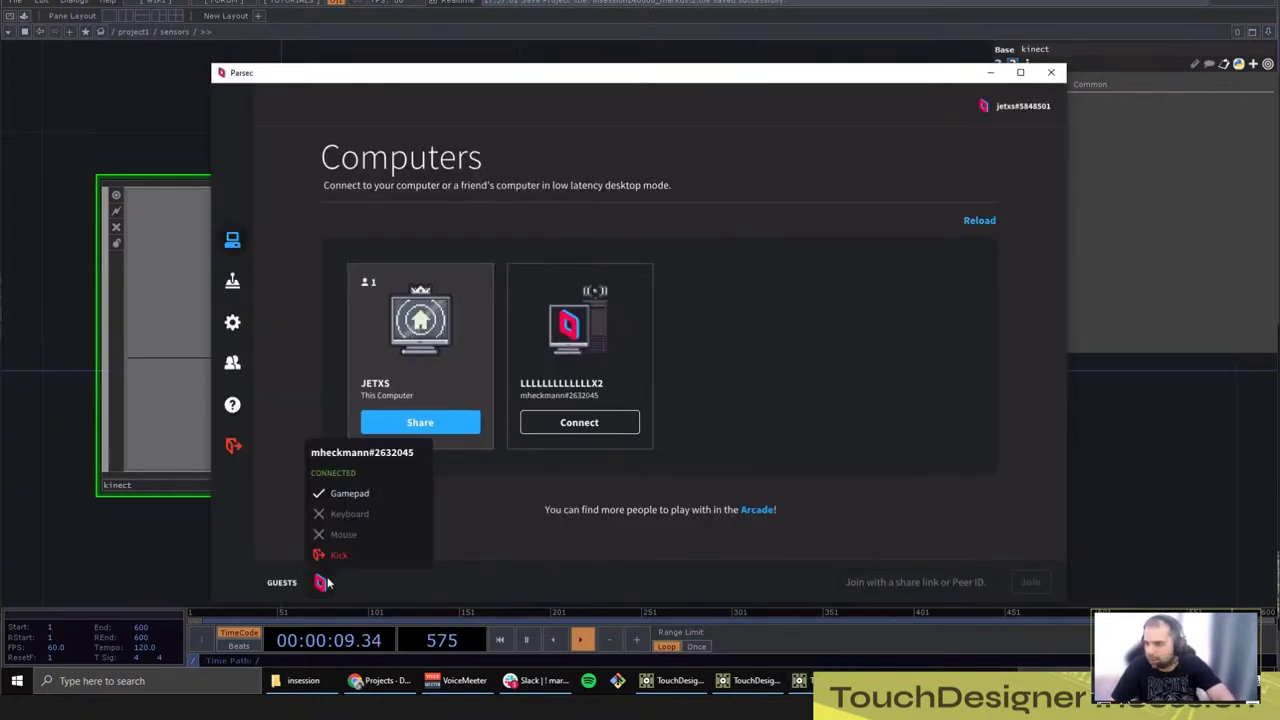